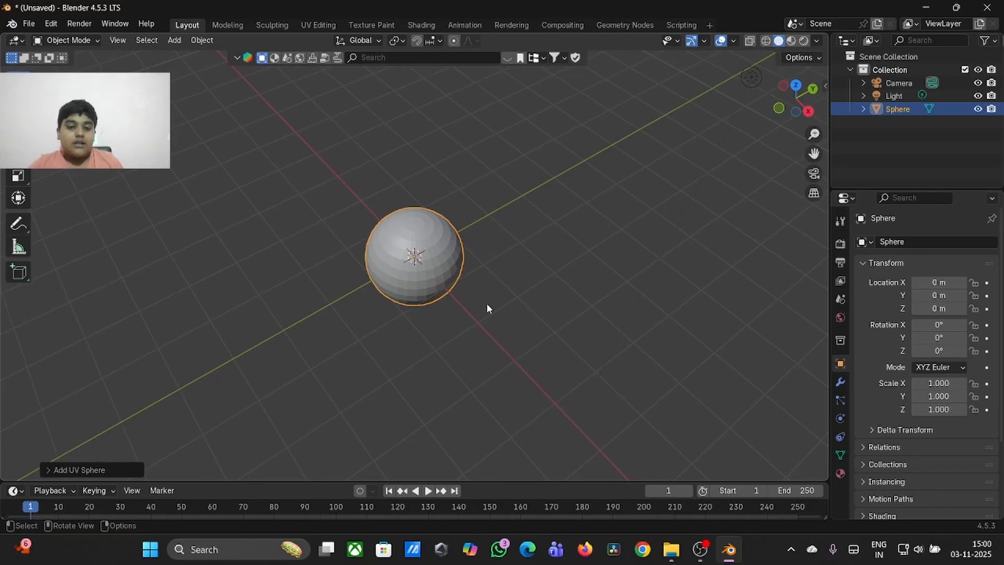
- Enter Edit Mode on the UV sphere, switch to face selection and deselect all of its faces
scroll(486, 304, up, 5)
mouse_move(486, 308)
middle_down()
mouse_move(488, 298)
mouse_move(486, 309)
middle_up()
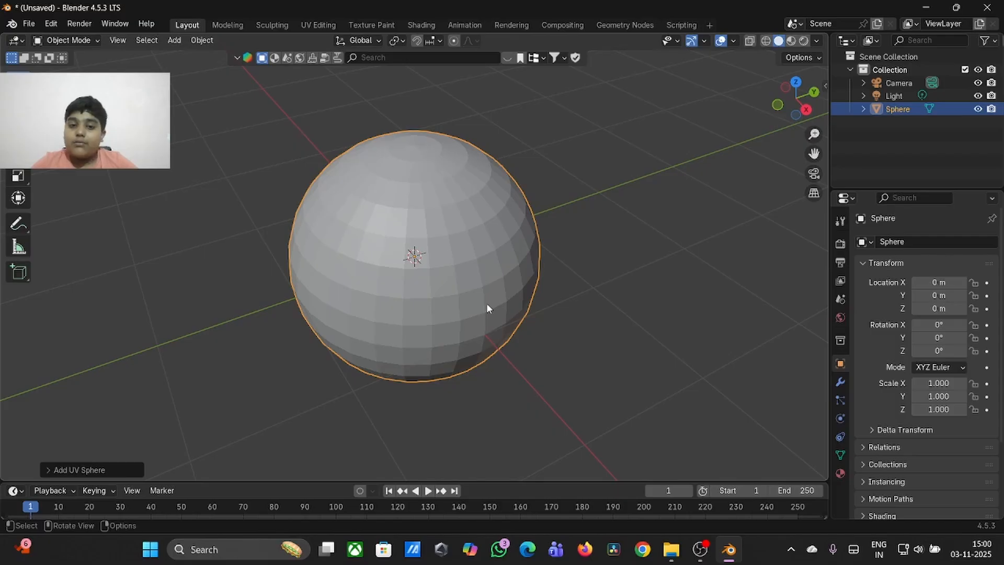
key(Tab)
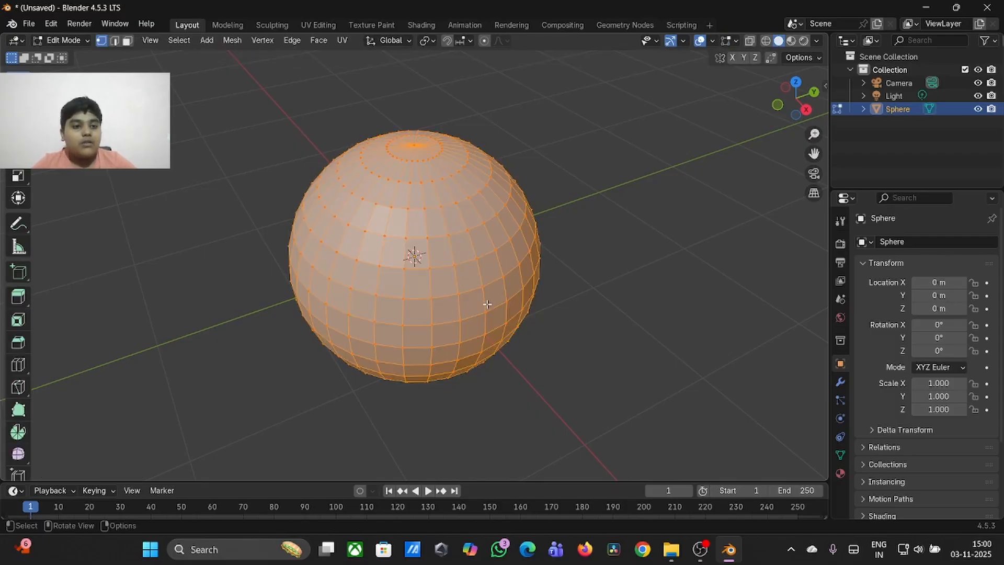
click(73, 42)
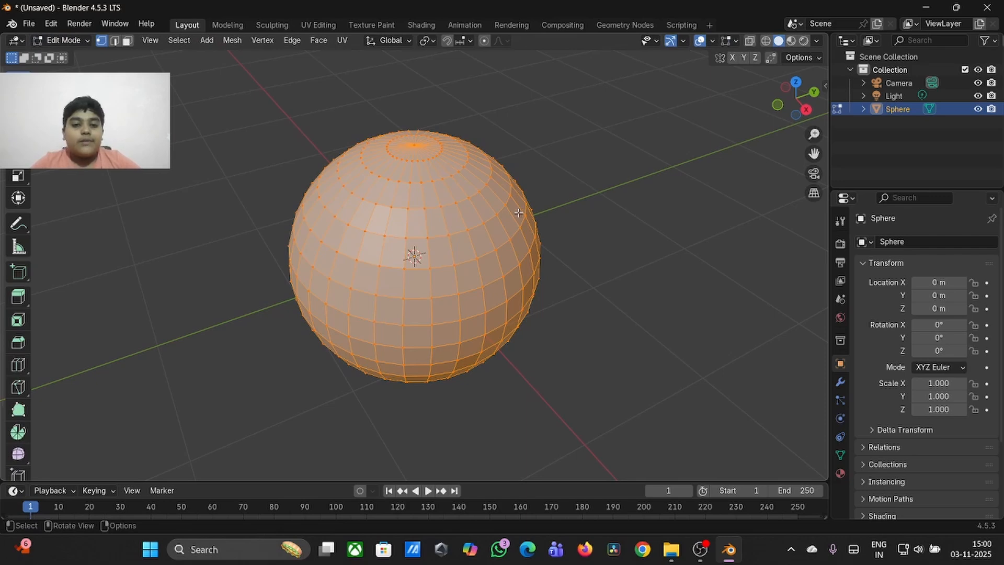
click(126, 42)
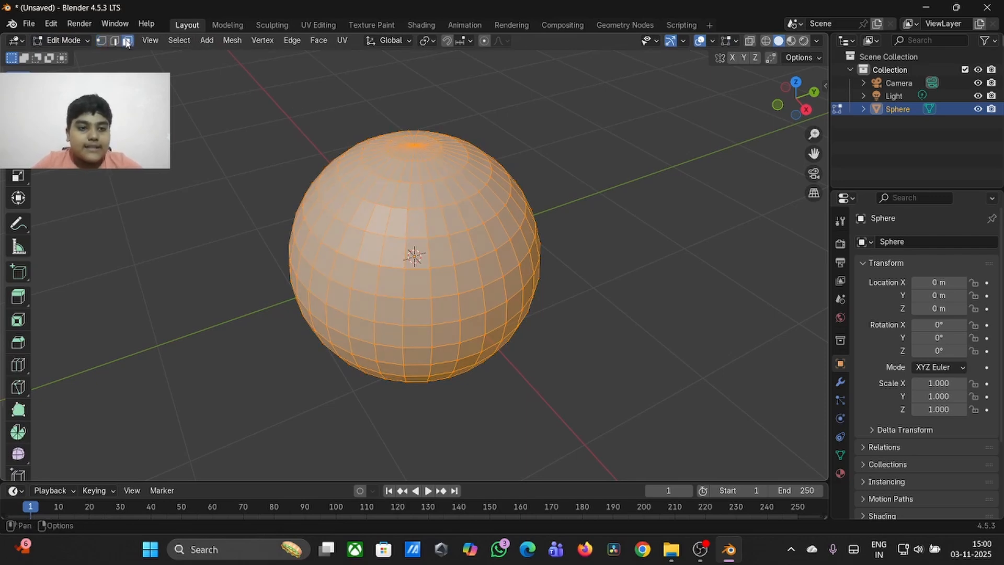
scroll(422, 129, up, 5)
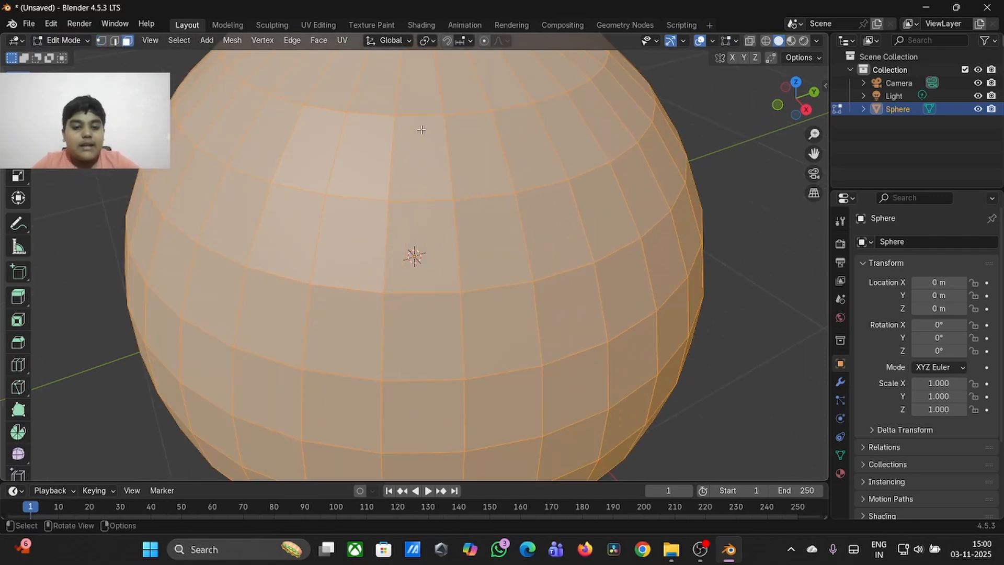
scroll(422, 129, down, 5)
scroll(417, 125, up, 1)
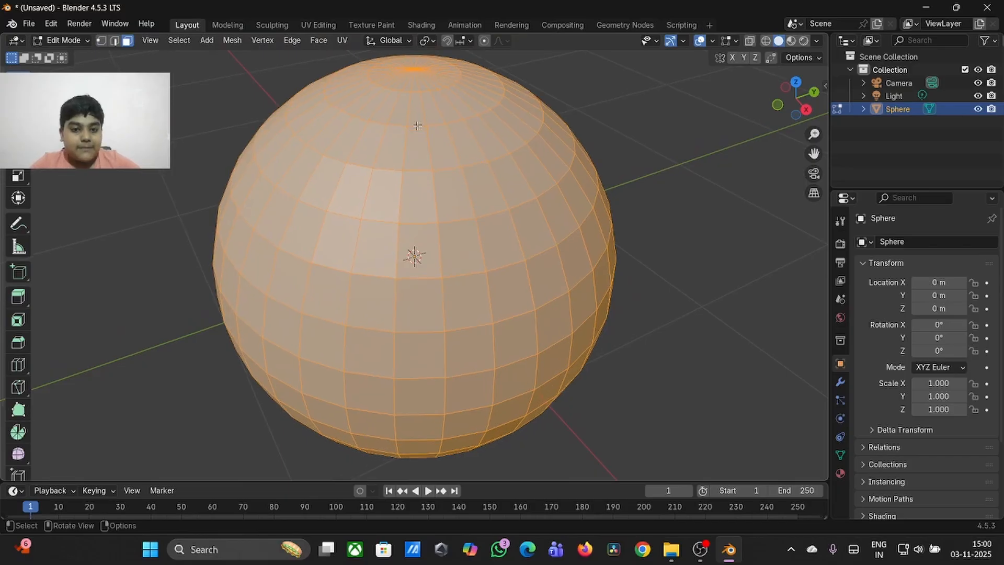
click(616, 120)
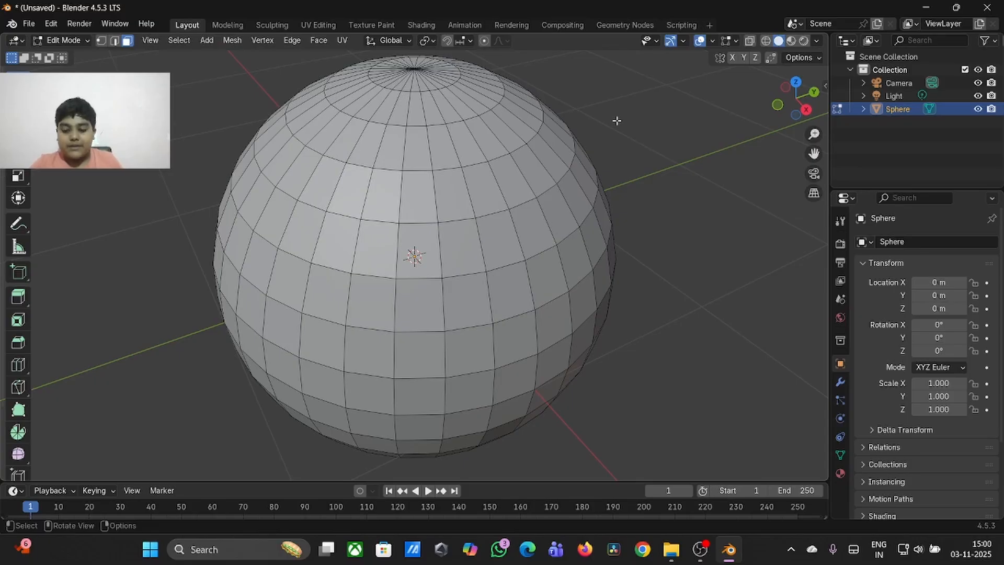
- Using X-ray in front view, select every face except the sphere's top cap and grow the selection by one ring
key(KP_1)
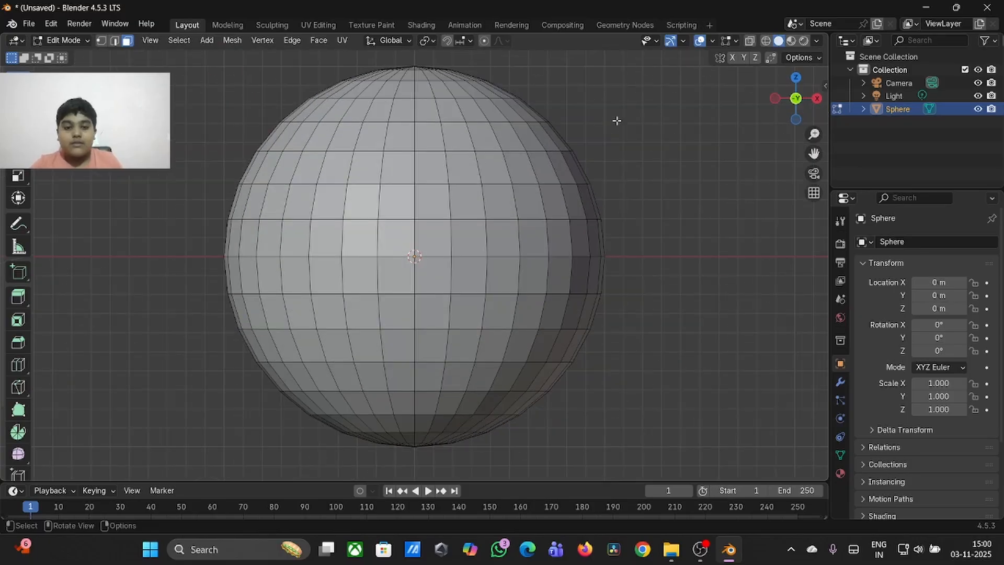
click(750, 41)
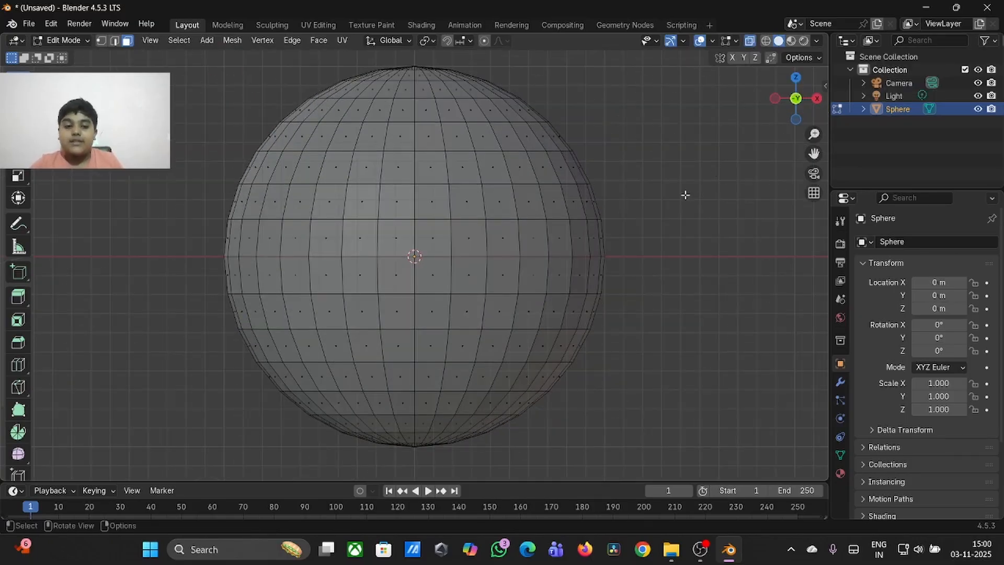
key(b)
drag(253, 105, 761, 454)
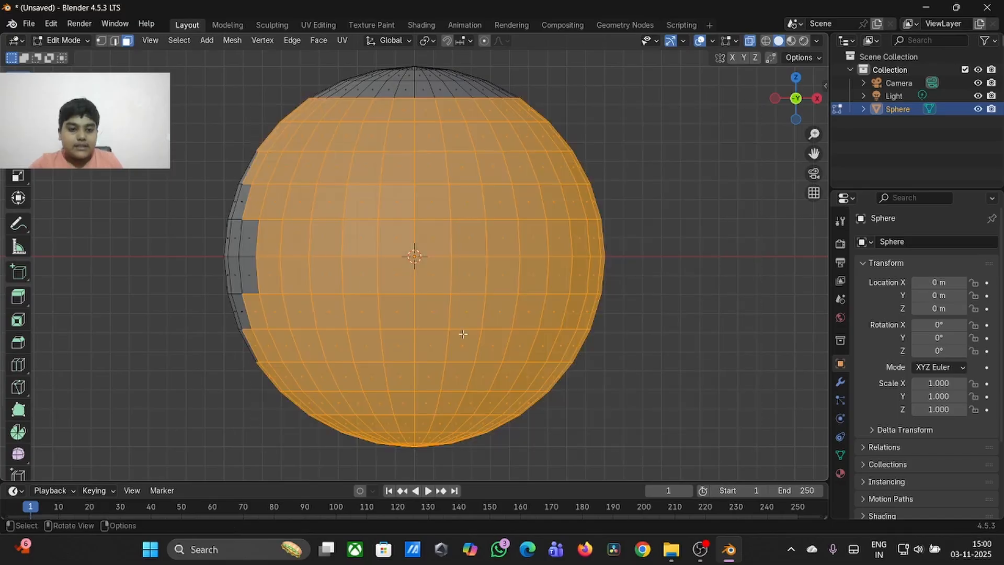
drag(176, 95, 768, 471)
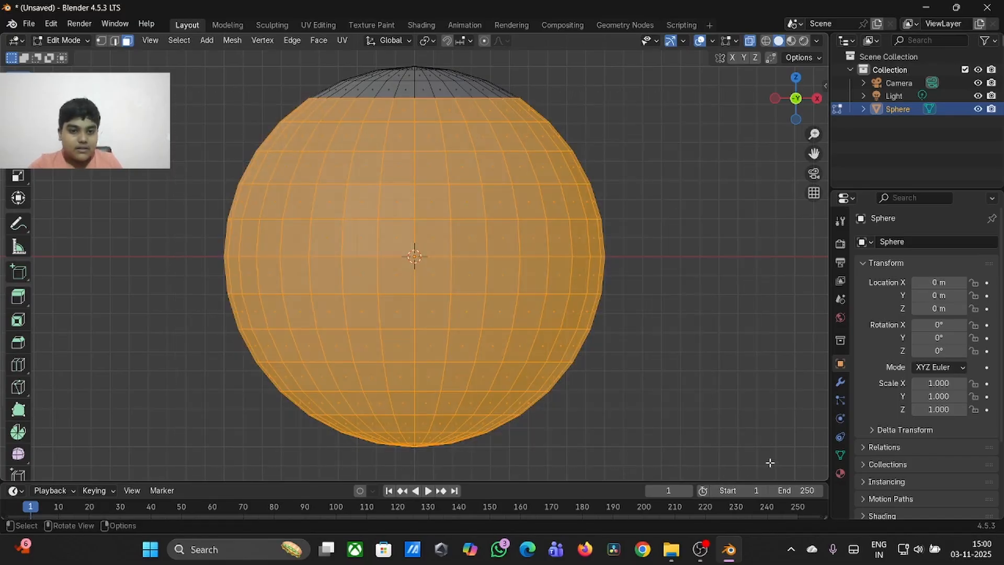
middle_drag(500, 150, 421, 136)
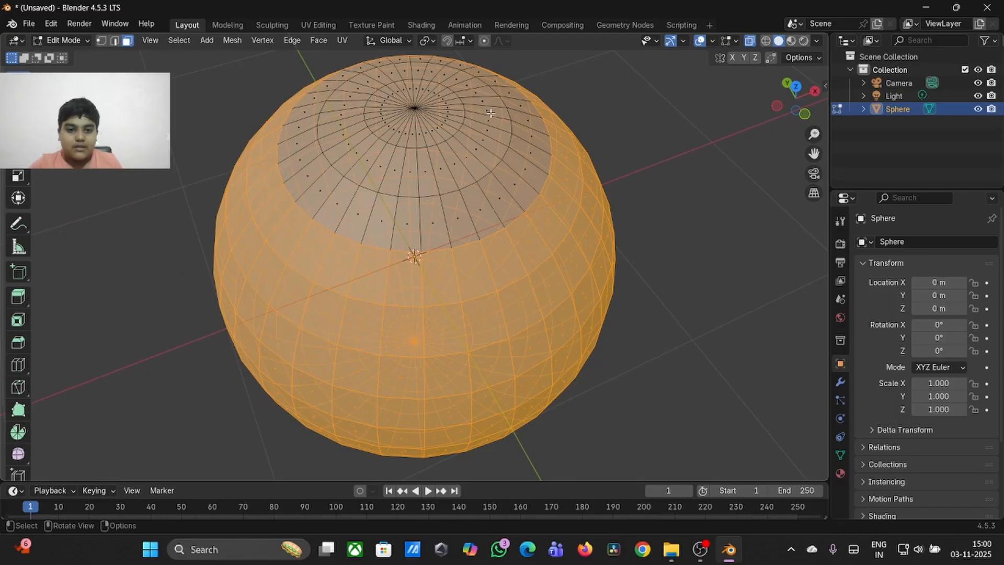
mouse_move(491, 113)
middle_down()
mouse_move(489, 101)
mouse_move(491, 113)
middle_up()
key(ctrl+KP_Add)
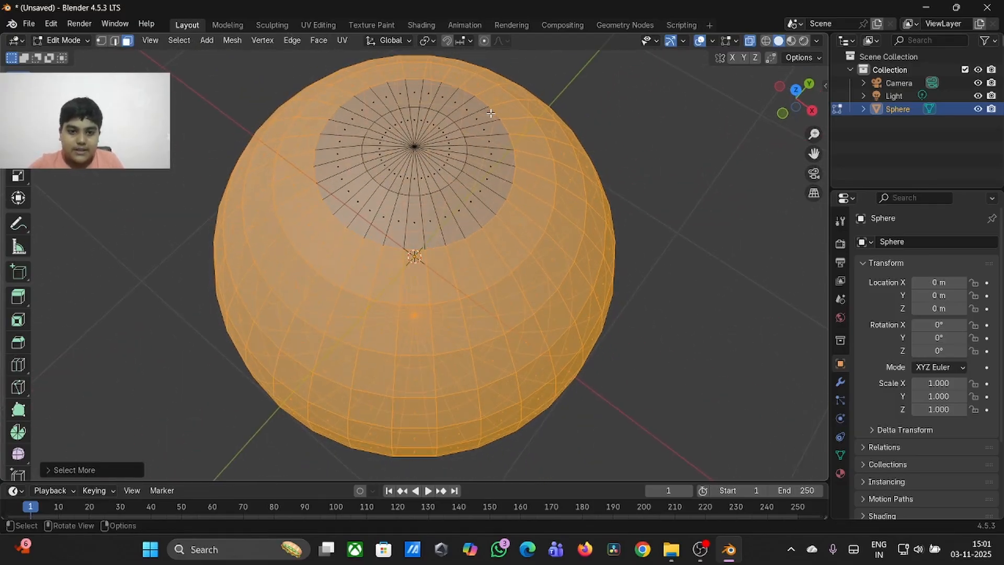
click(751, 42)
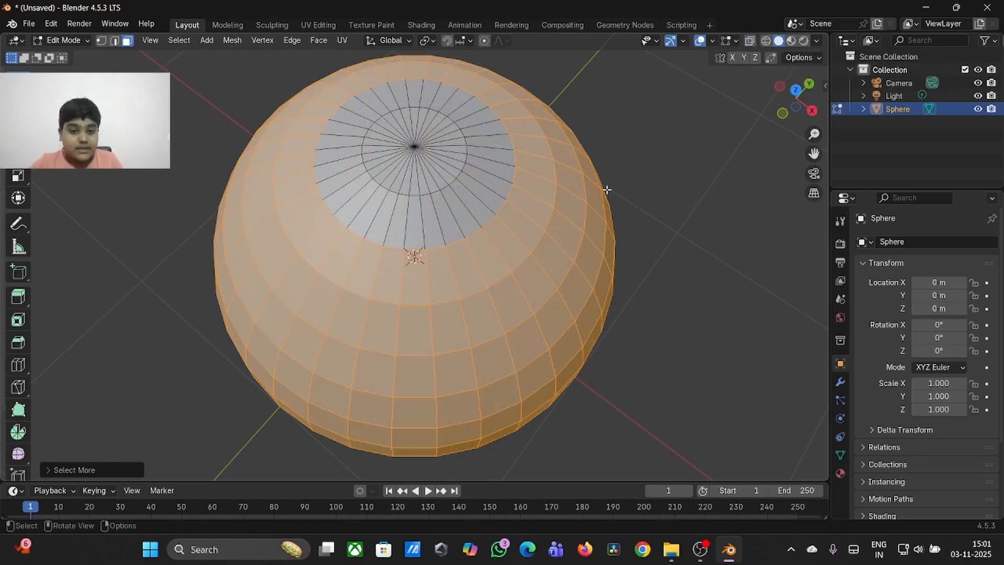
- Bevel the edges of the selected faces into narrow strips, and inset the resulting strip faces slightly
middle_drag(606, 230, 606, 189)
key(ctrl+b)
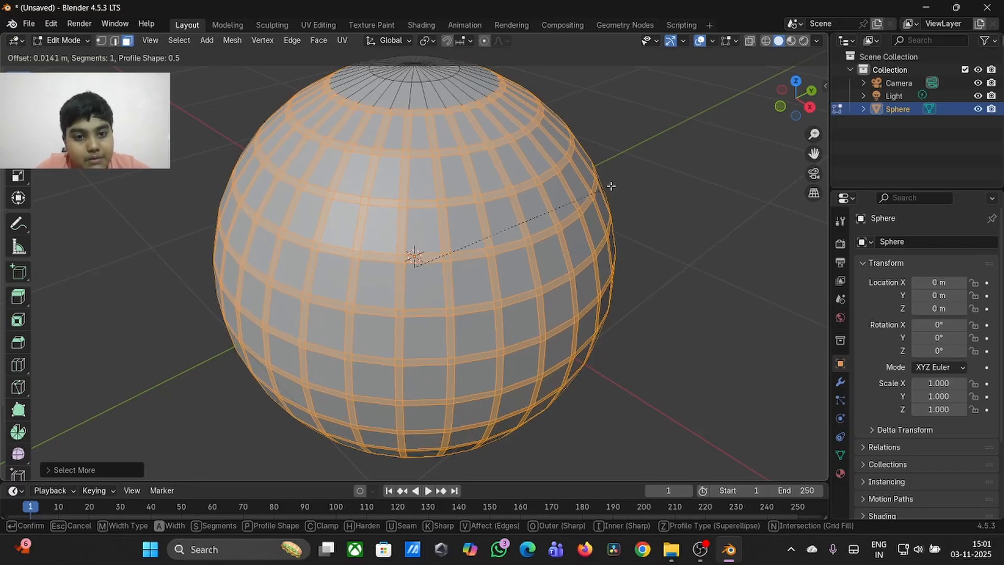
click(610, 186)
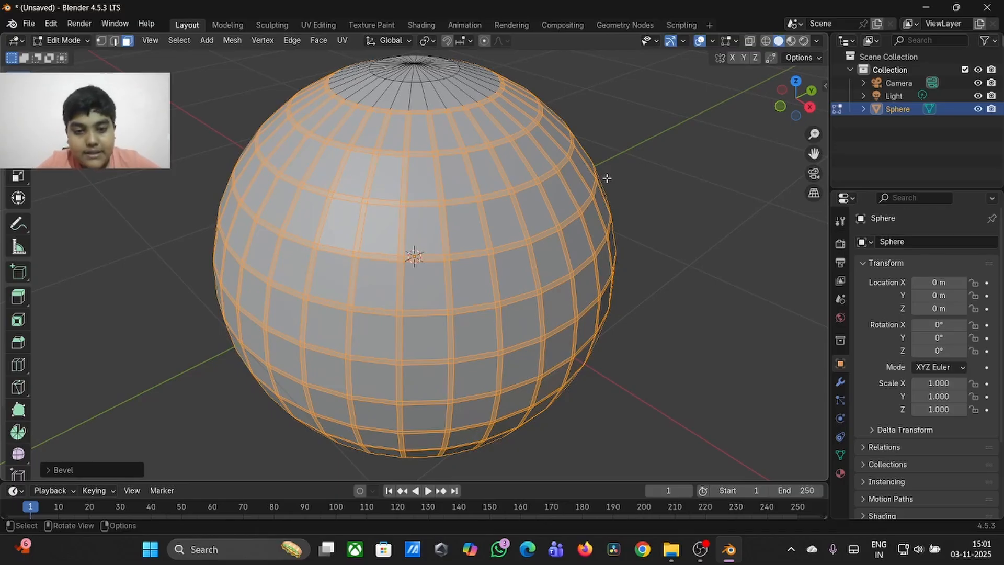
key(i)
click(607, 178)
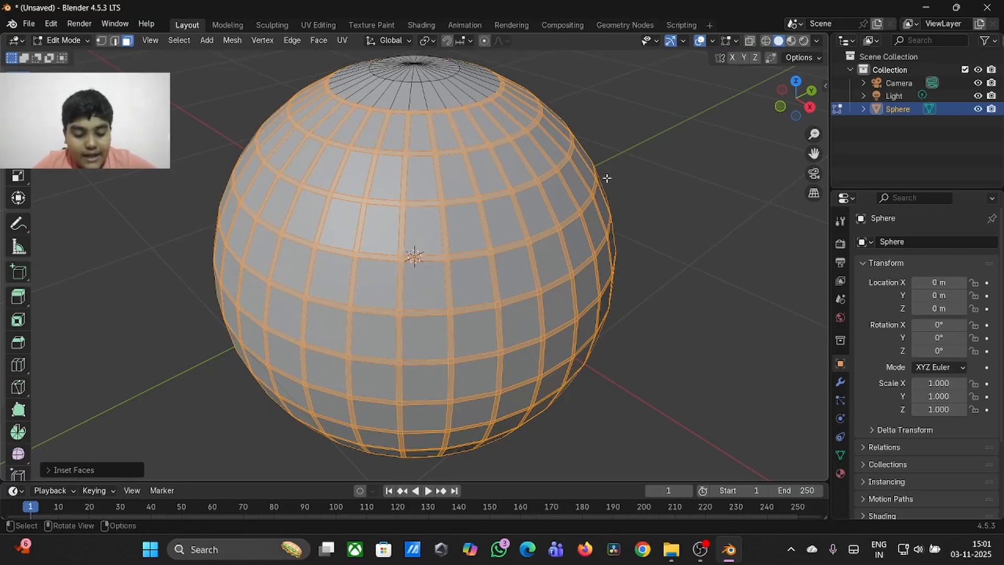
- Invert the face selection and exclude the top cap, so only the tile faces between the strips are selected
key(ctrl+i)
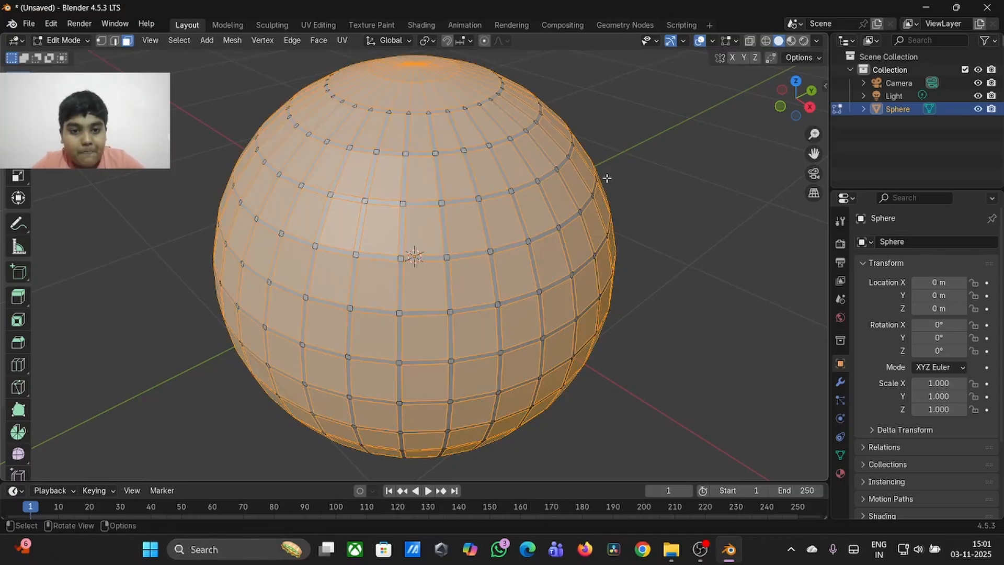
middle_drag(606, 178, 604, 151)
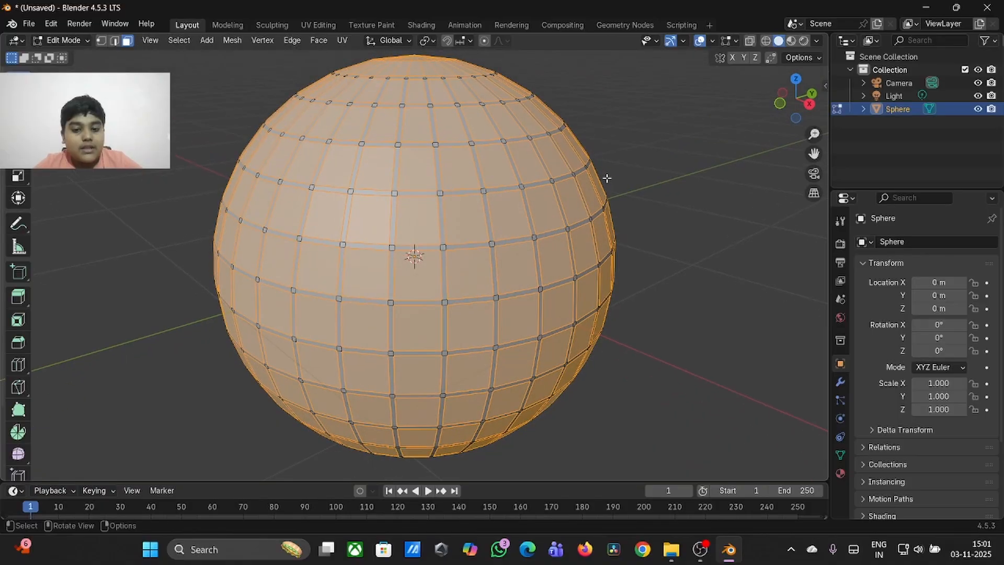
middle_drag(381, 144, 367, 131)
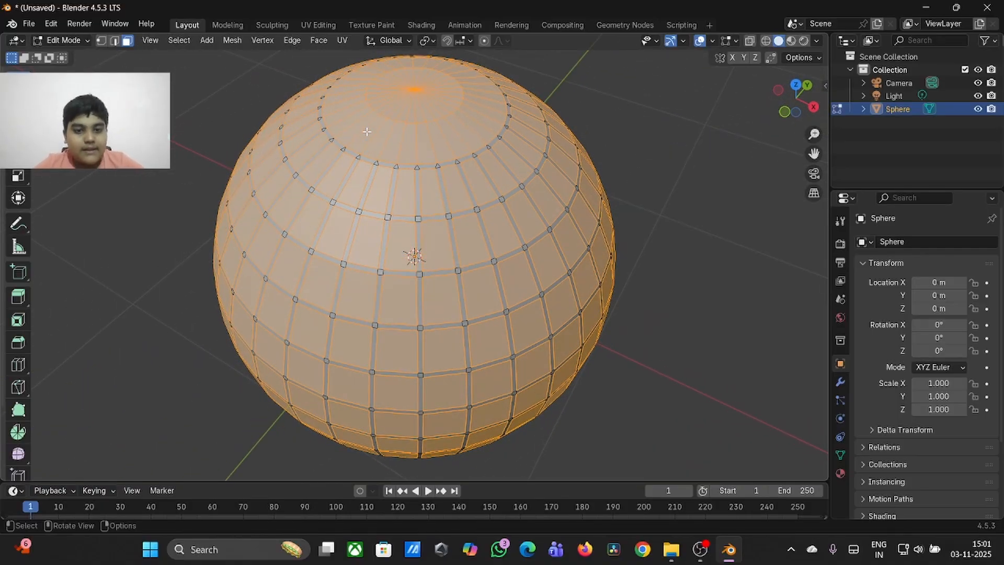
middle_drag(367, 132, 366, 129)
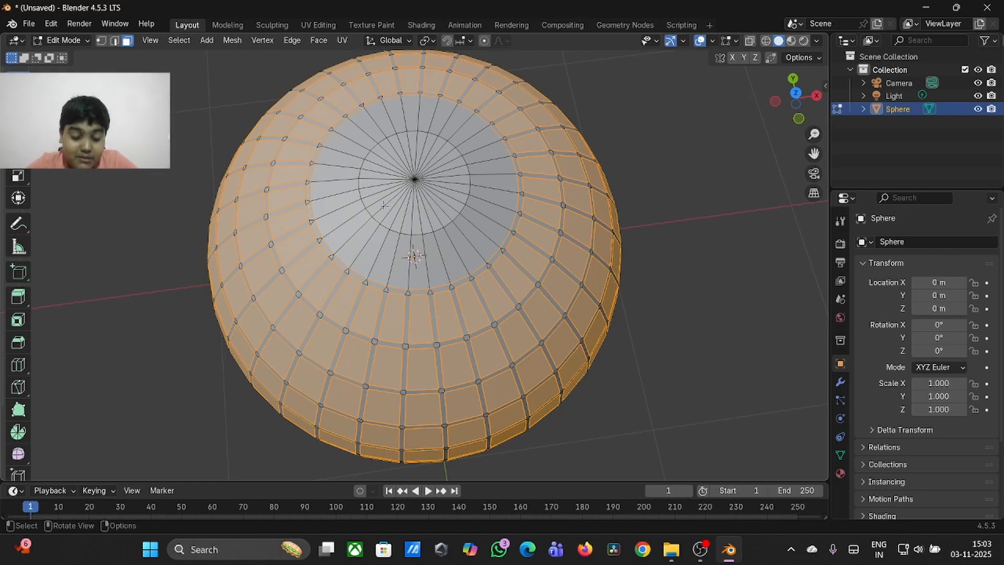
scroll(345, 182, down, 5)
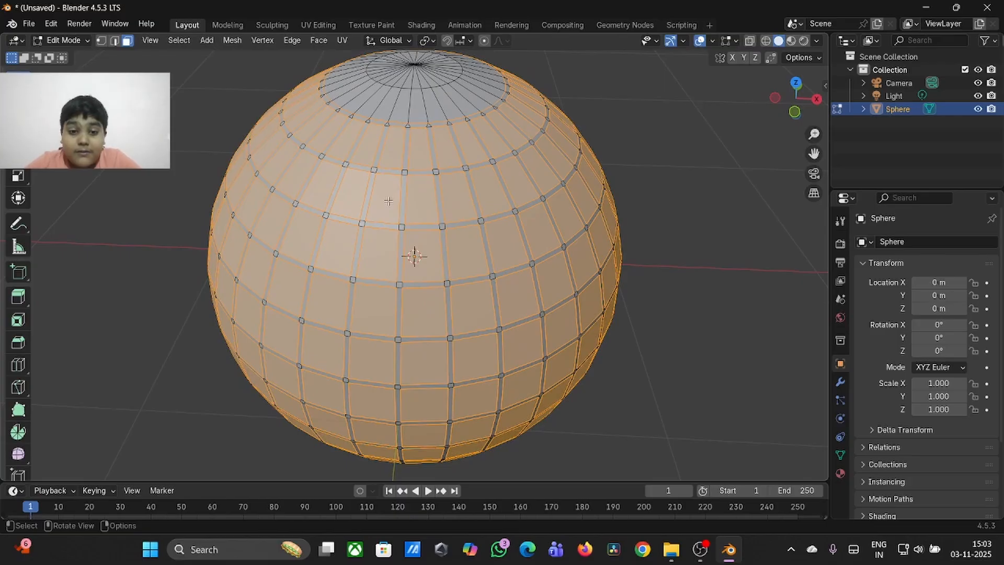
scroll(388, 201, up, 1)
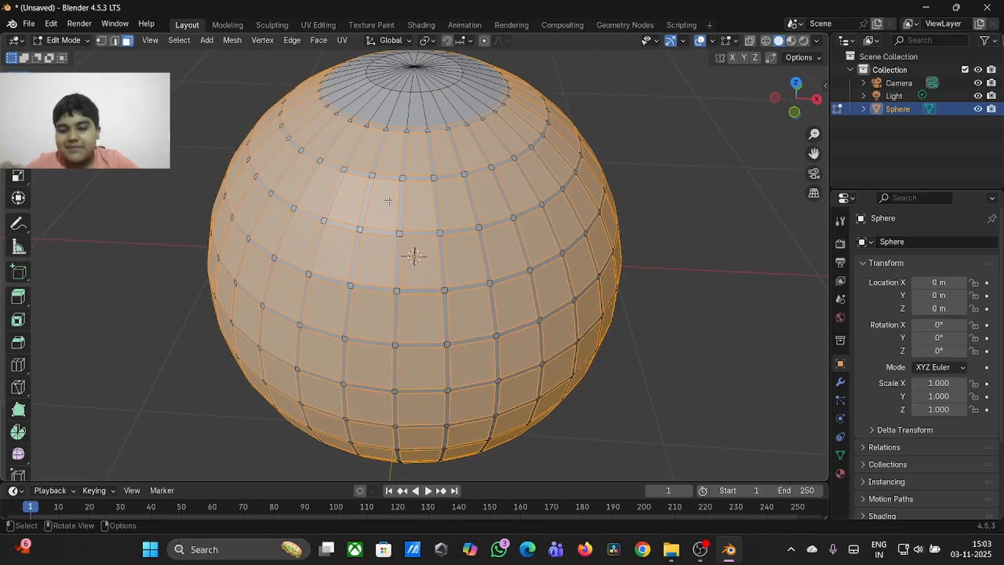
scroll(388, 200, up, 3)
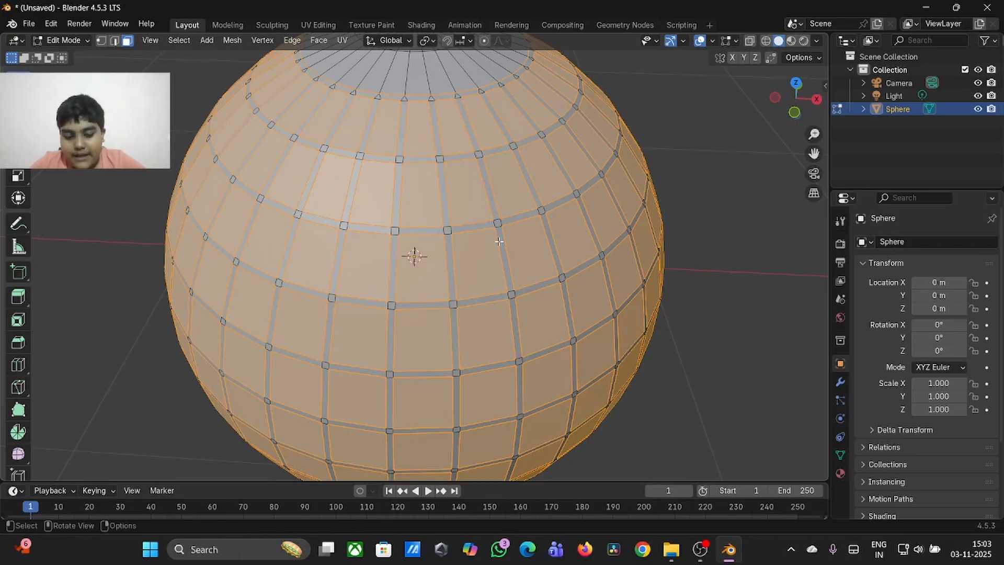
- Try insetting the selected tile faces, and undo the latest inset attempts
key(i)
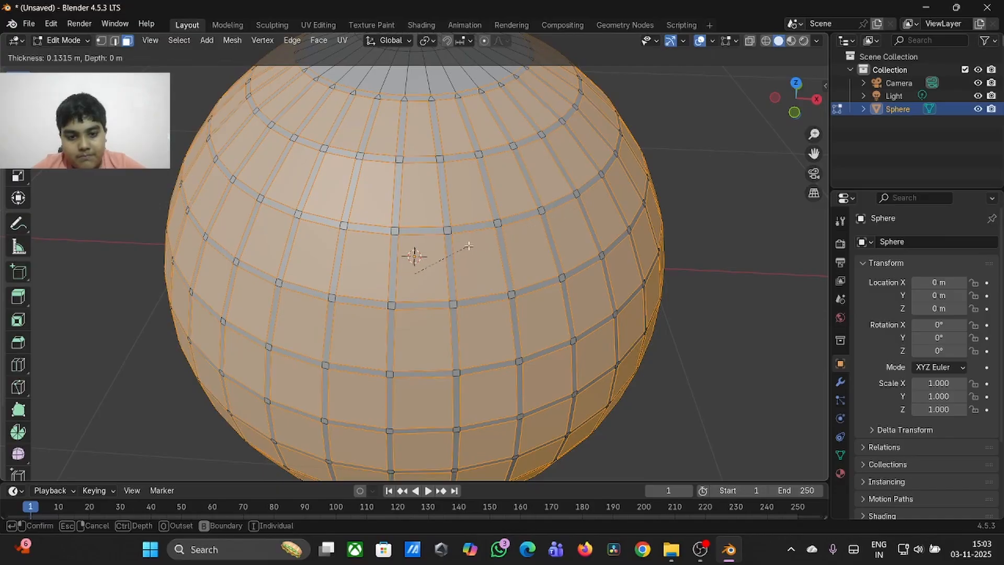
click(478, 244)
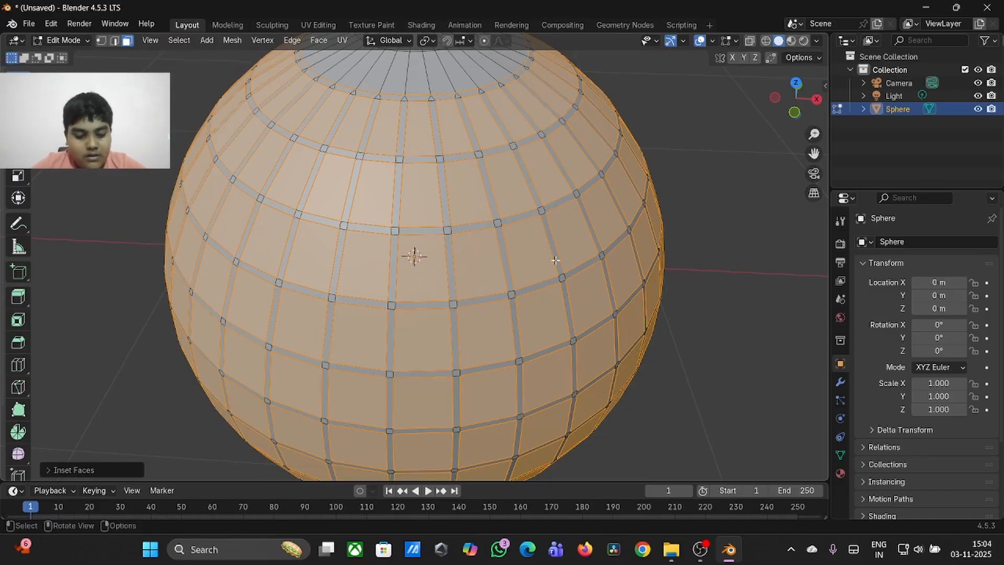
key(i)
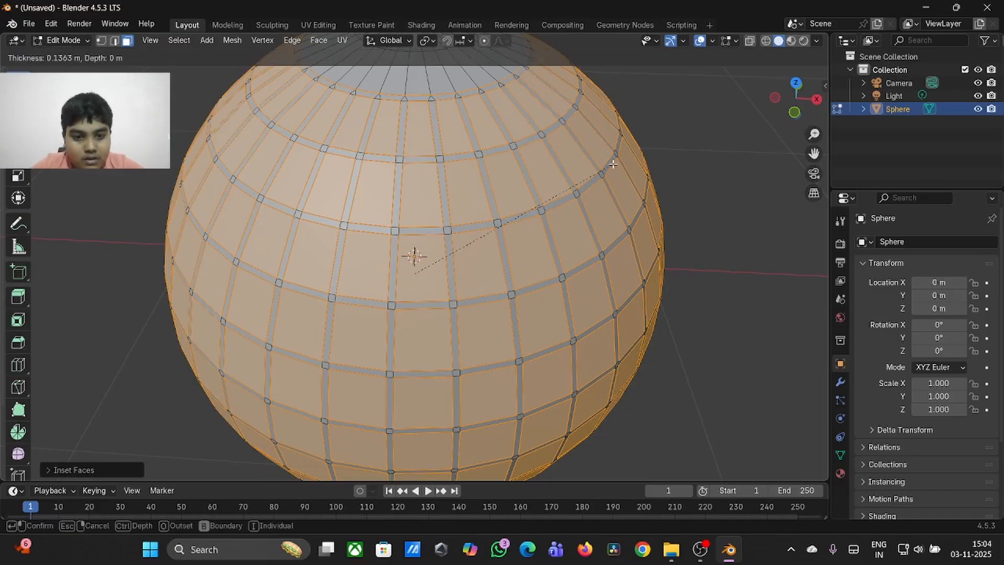
click(658, 144)
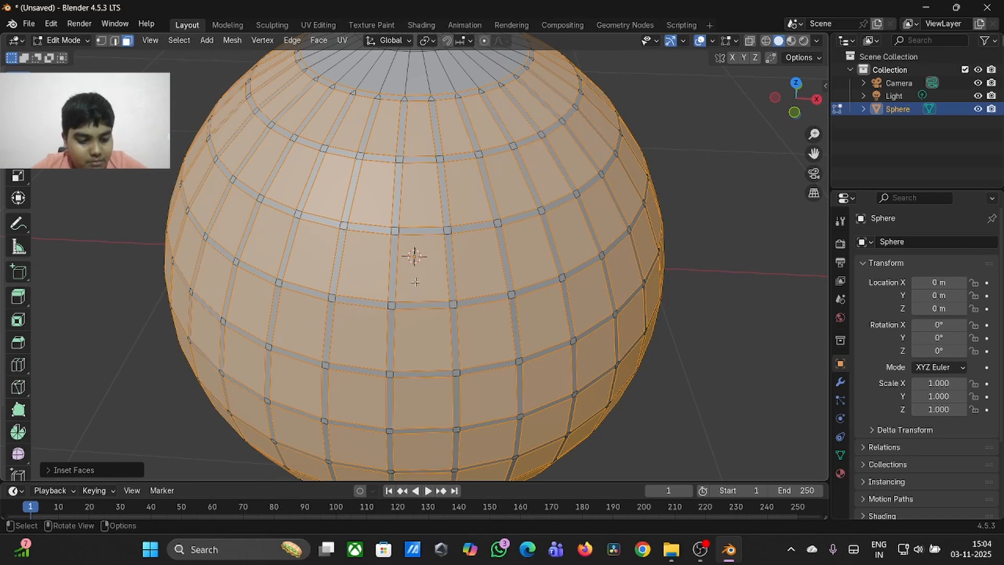
key(ctrl+z)
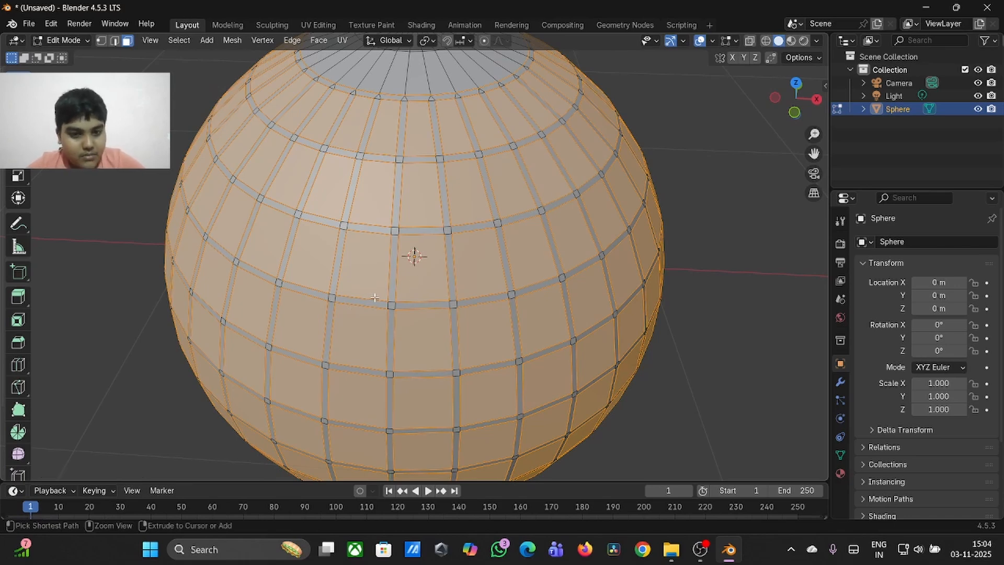
key(i)
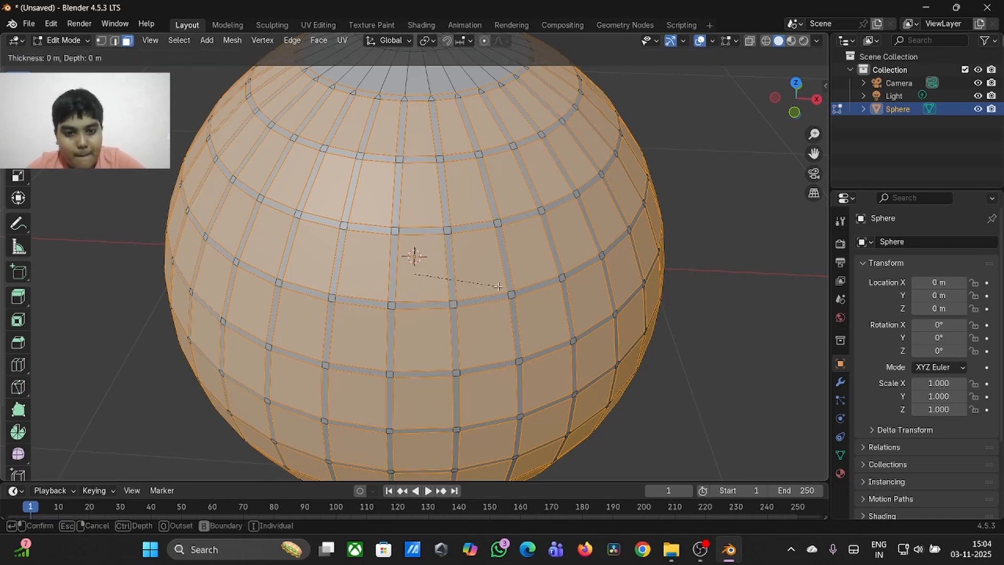
click(574, 312)
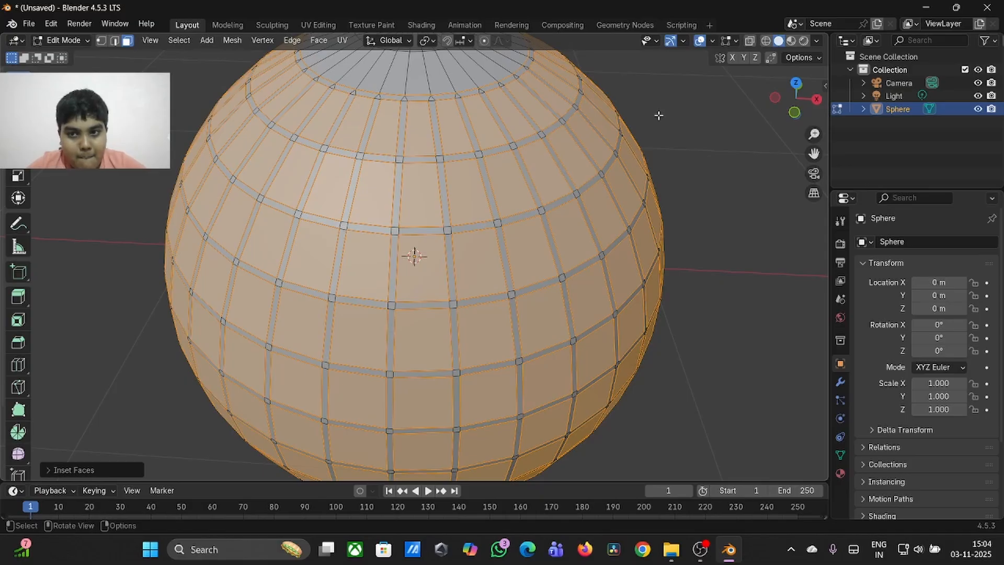
key(ctrl+z)
- Switch to edge selection and remove the edge loop around the sphere's top cap from the selection
scroll(384, 222, down, 1)
middle_drag(374, 215, 388, 256)
scroll(388, 257, up, 1)
scroll(388, 256, up, 3)
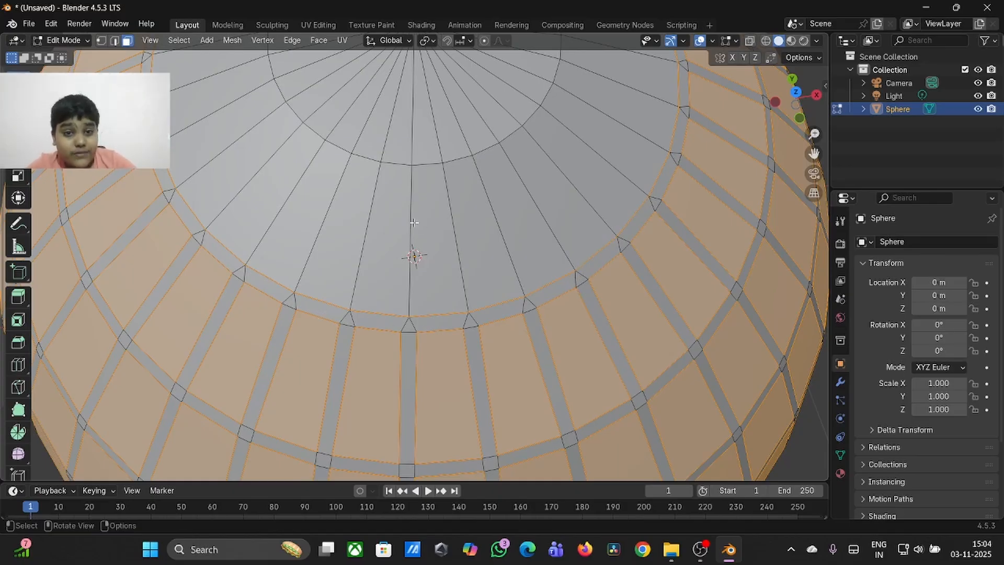
click(119, 44)
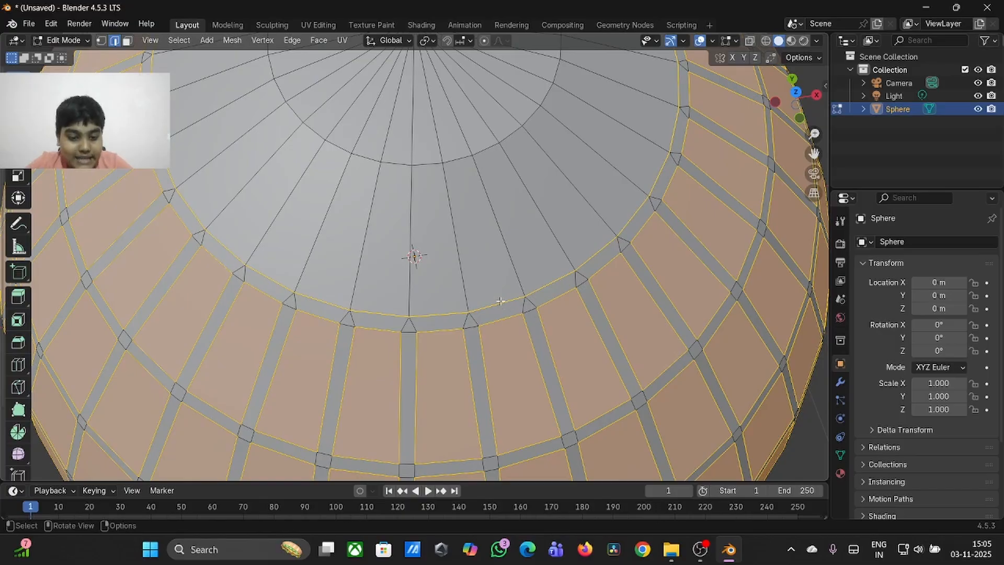
key(alt)
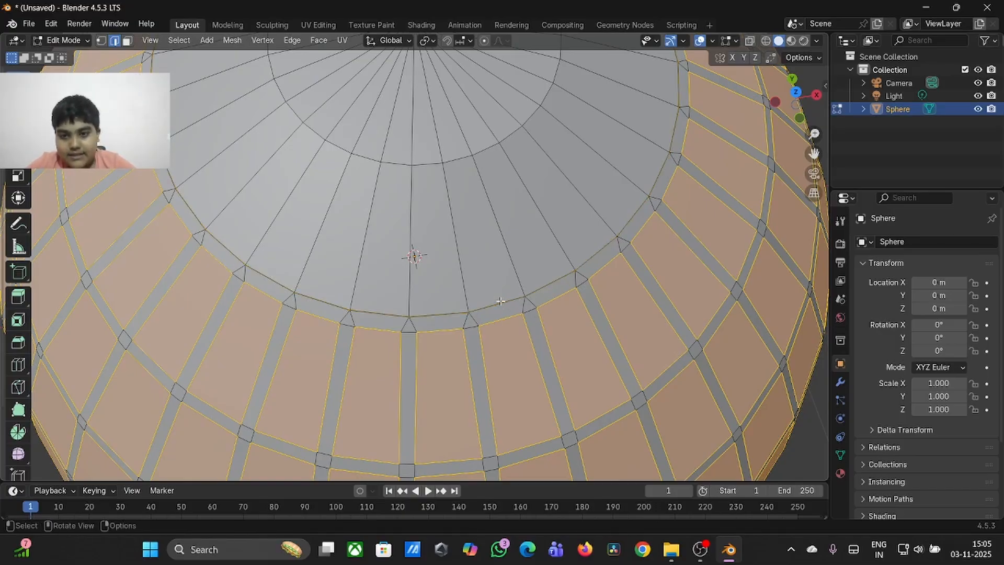
scroll(501, 301, down, 4)
key(KP_8)
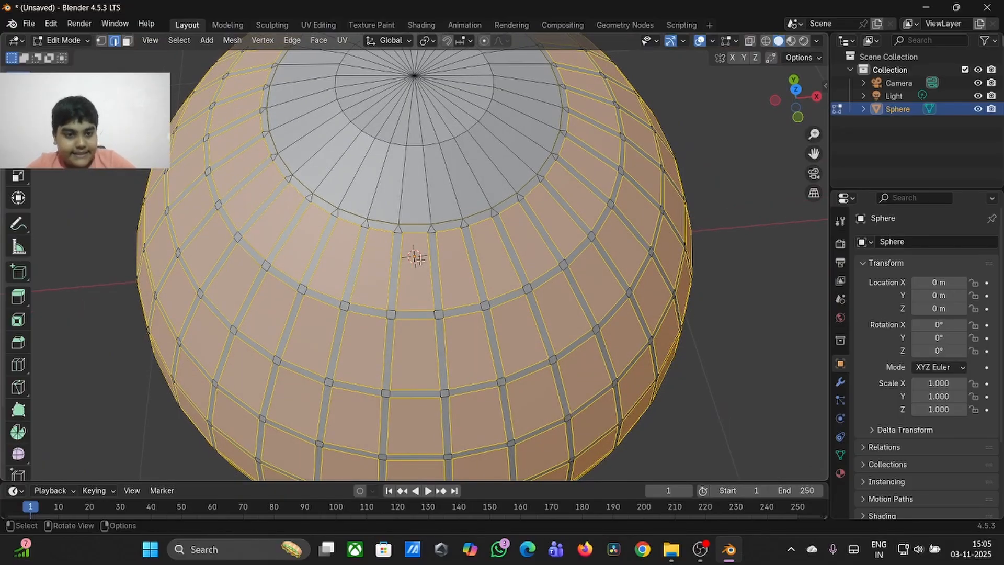
- Switch to face selection and try insetting the selected tile faces, including with the Inset Faces tool
click(127, 41)
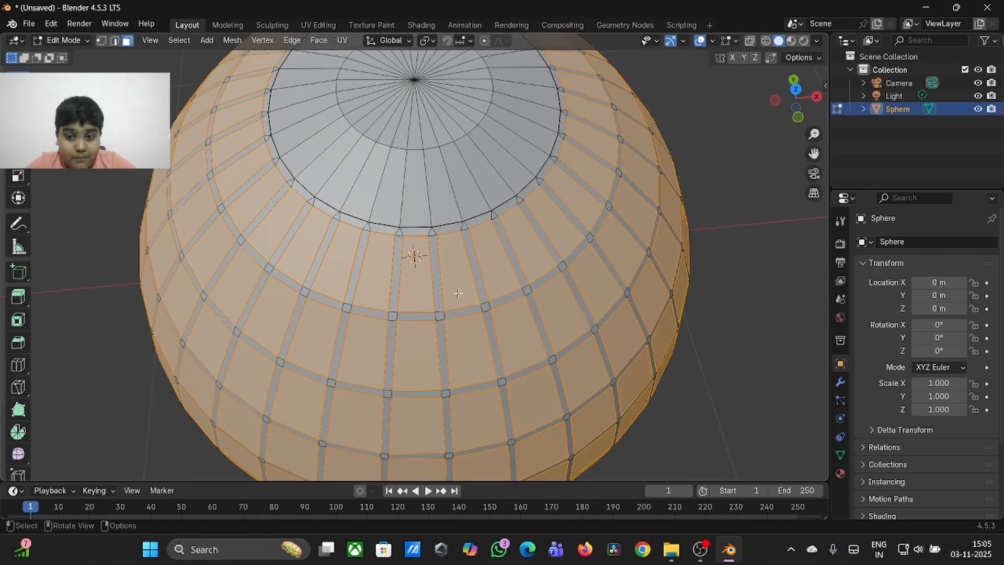
scroll(458, 293, down, 3)
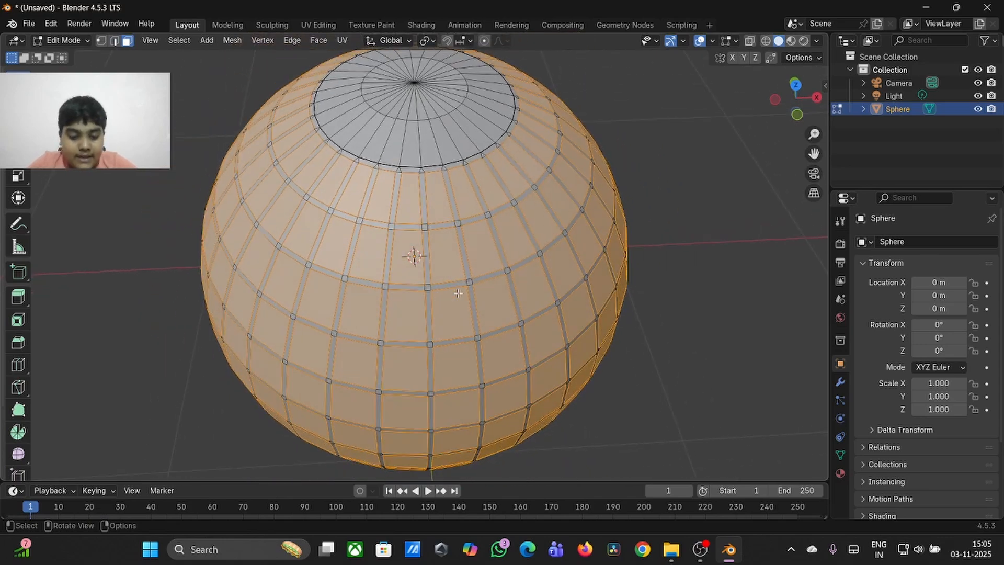
key(i)
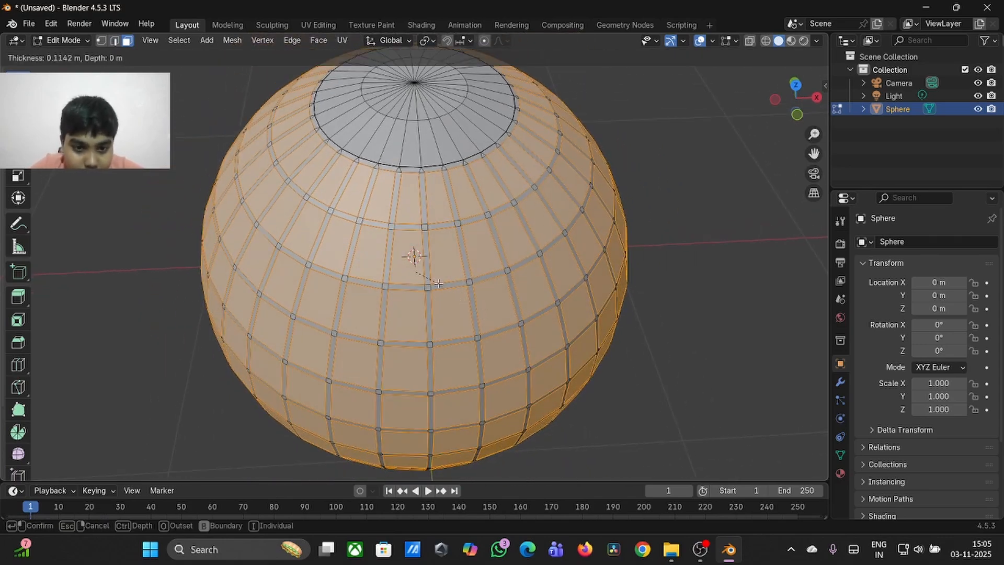
click(438, 284)
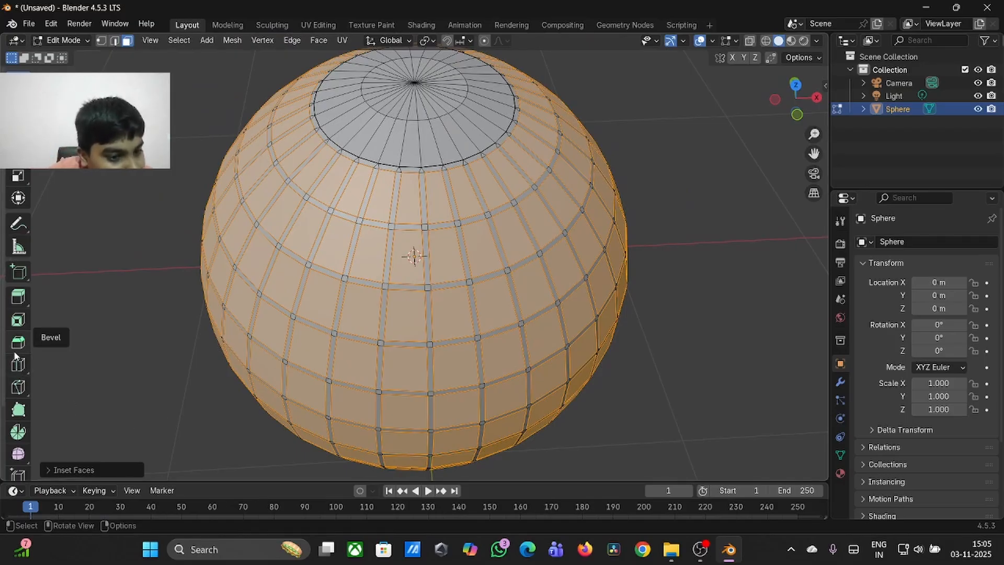
click(17, 319)
drag(426, 301, 410, 263)
click(687, 378)
- Select a single tile face on the front of the sphere and try extending the selection to linked faces
scroll(686, 379, up, 2)
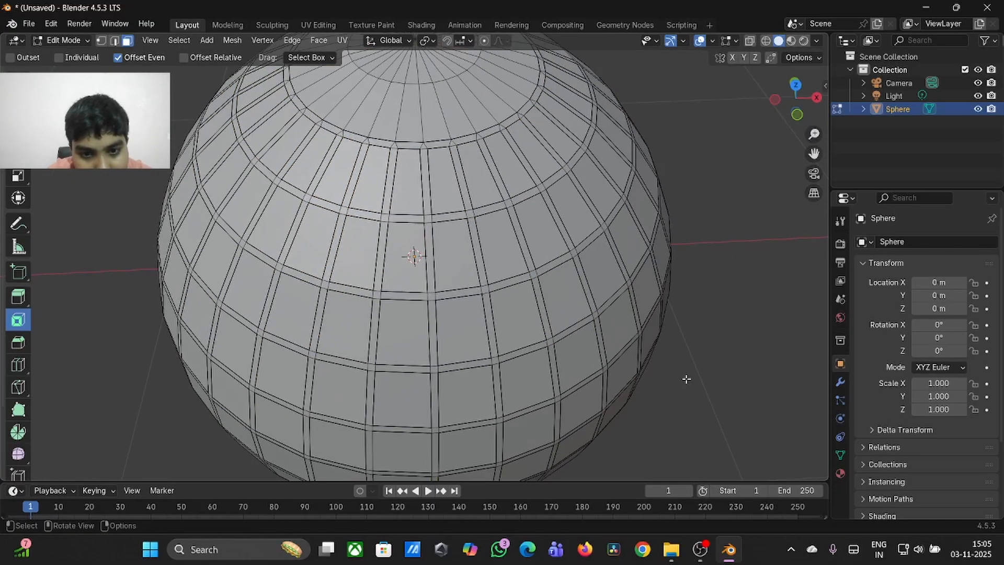
scroll(687, 379, up, 2)
click(411, 286)
scroll(411, 286, up, 3)
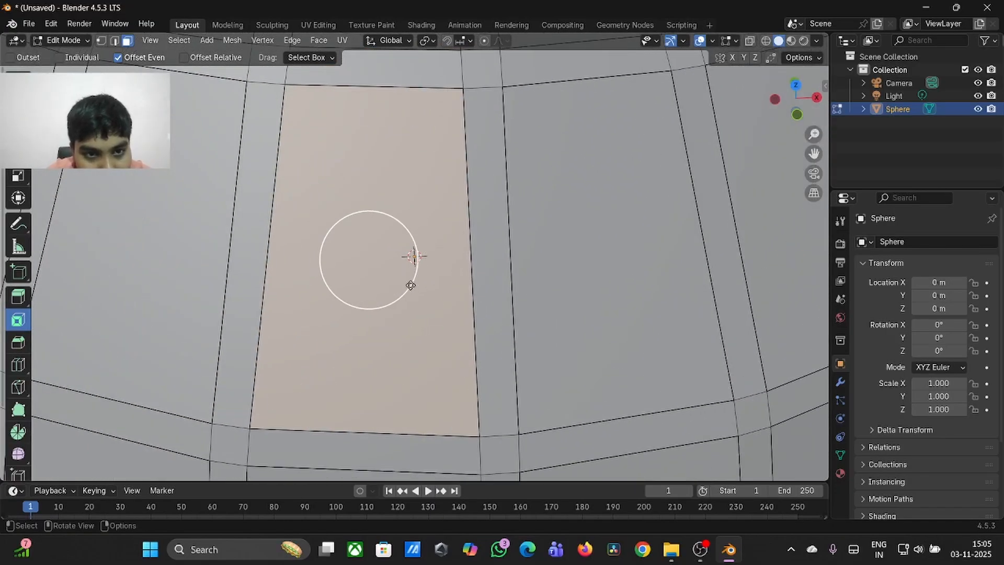
scroll(411, 285, down, 5)
middle_drag(411, 286, 411, 285)
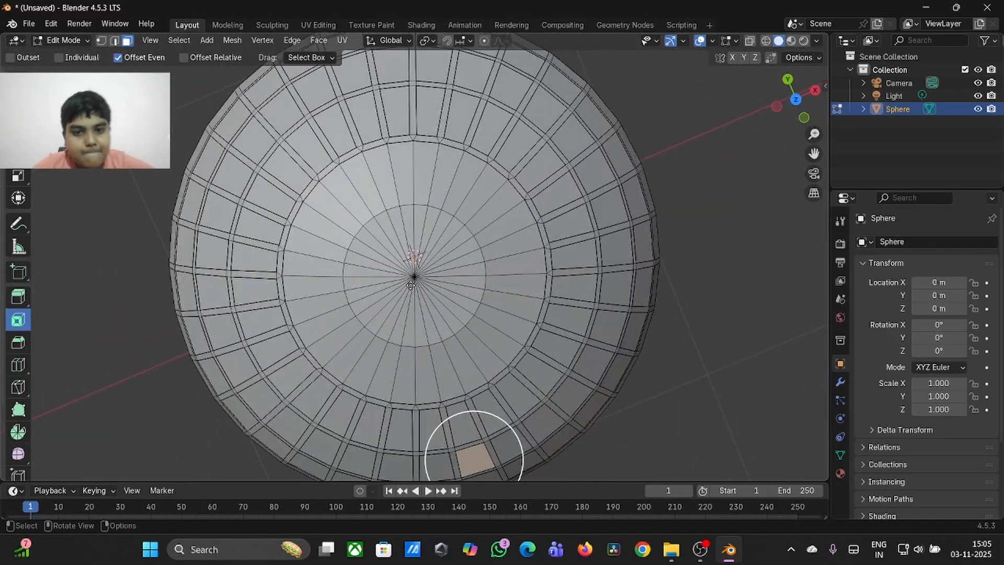
key(ctrl+l)
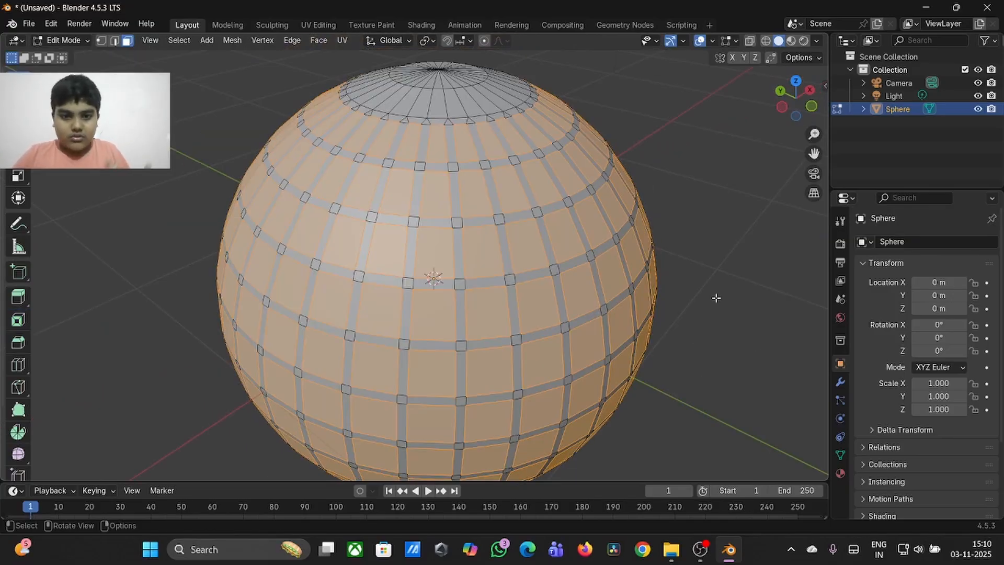
- Inset the selected tile faces by about 0.014 m and scale them outward to about 1.003
key(i)
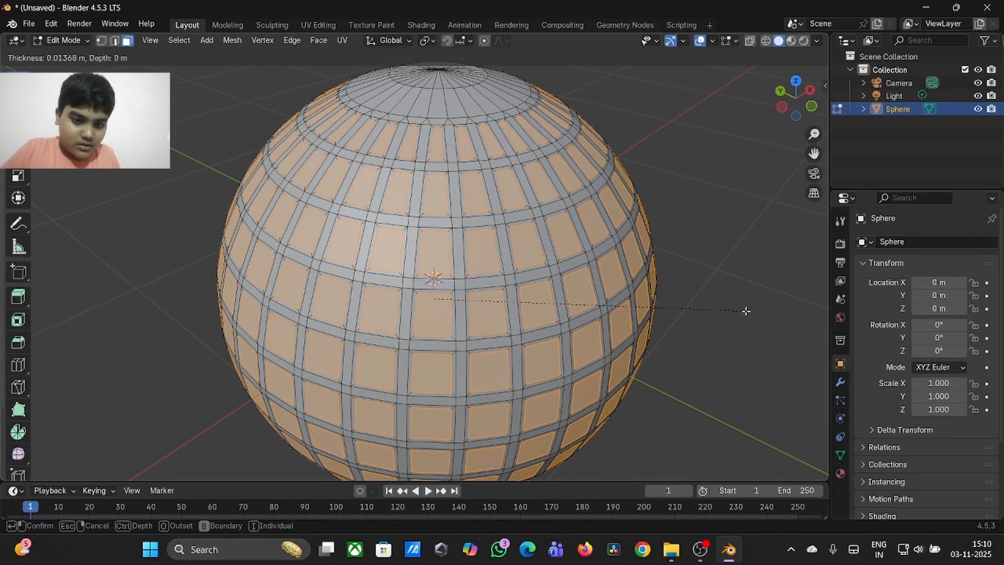
click(746, 311)
key(s)
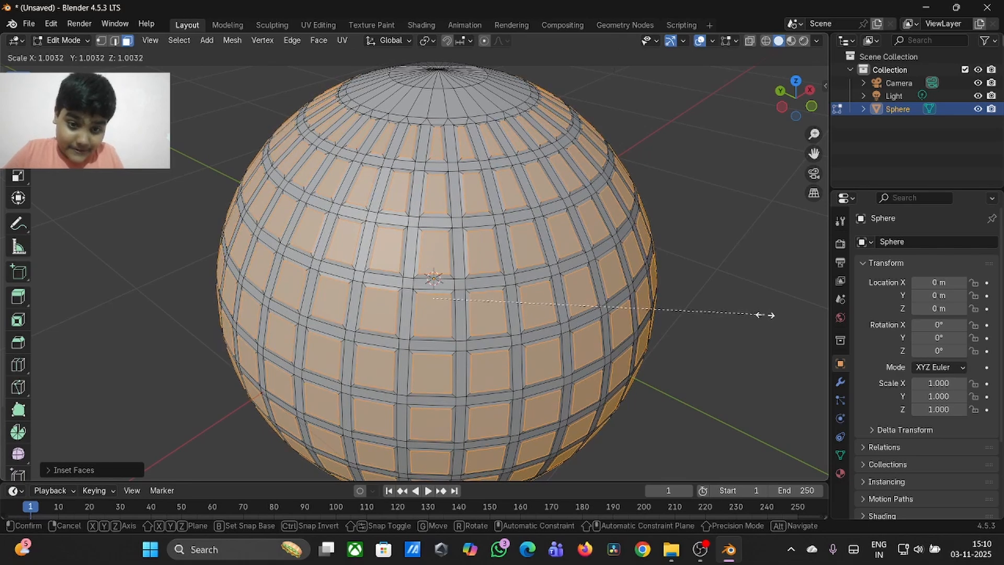
click(764, 315)
- Inset the tile faces again by about 0.011 m and scale the inner faces to about 1.0015
key(i)
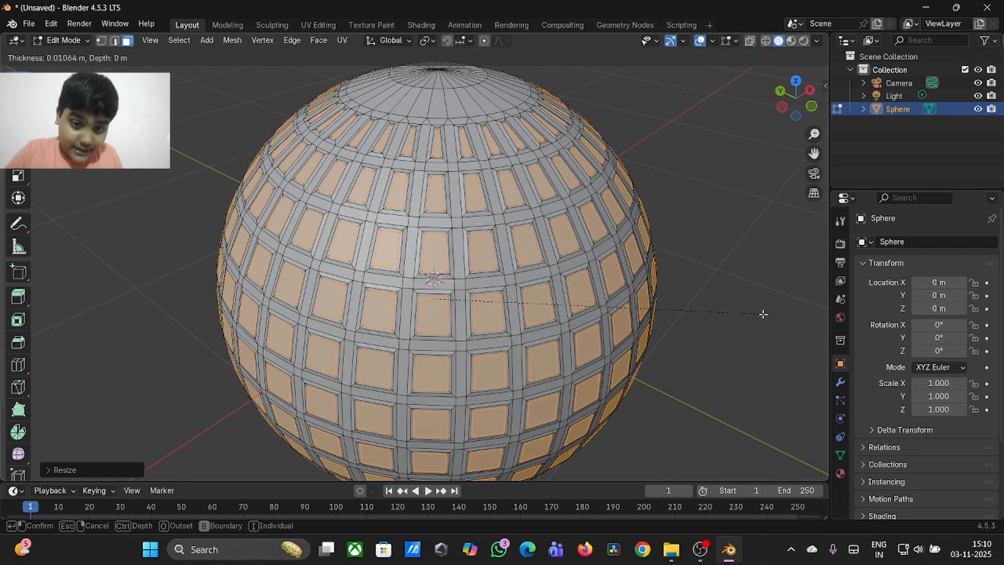
click(763, 313)
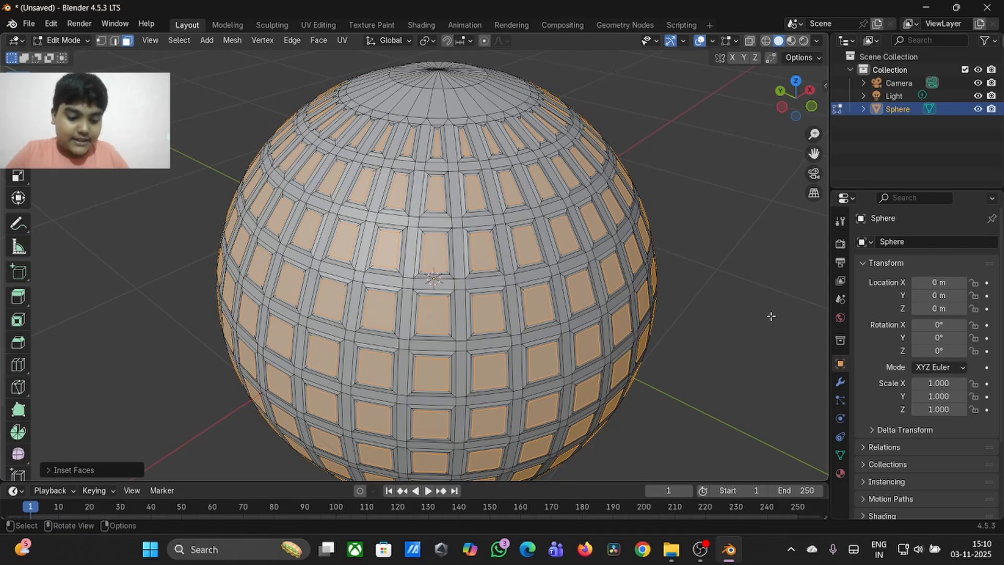
key(s)
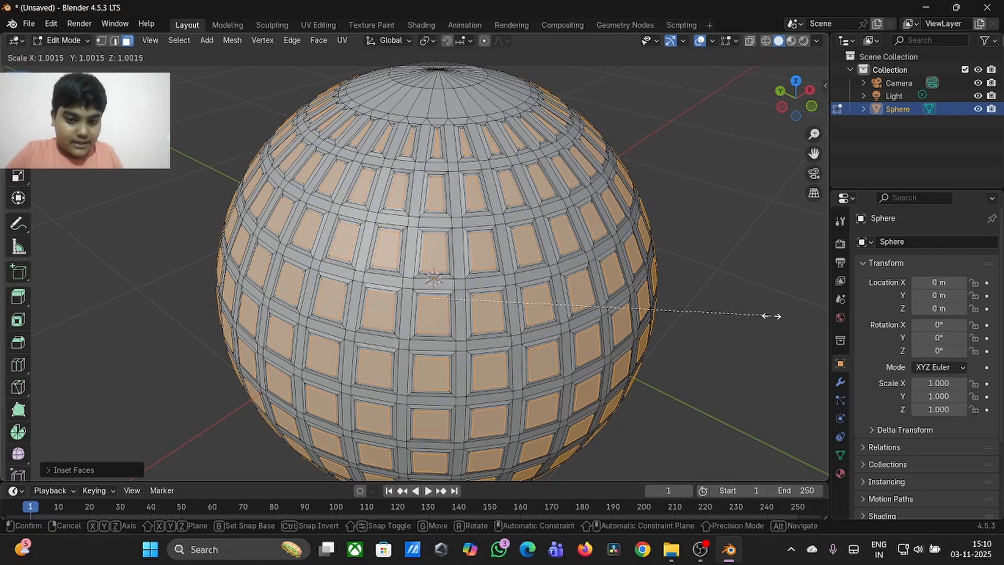
click(771, 316)
- Add a third inset of about 0.008 m to the tile faces and scale the result slightly outward
key(i)
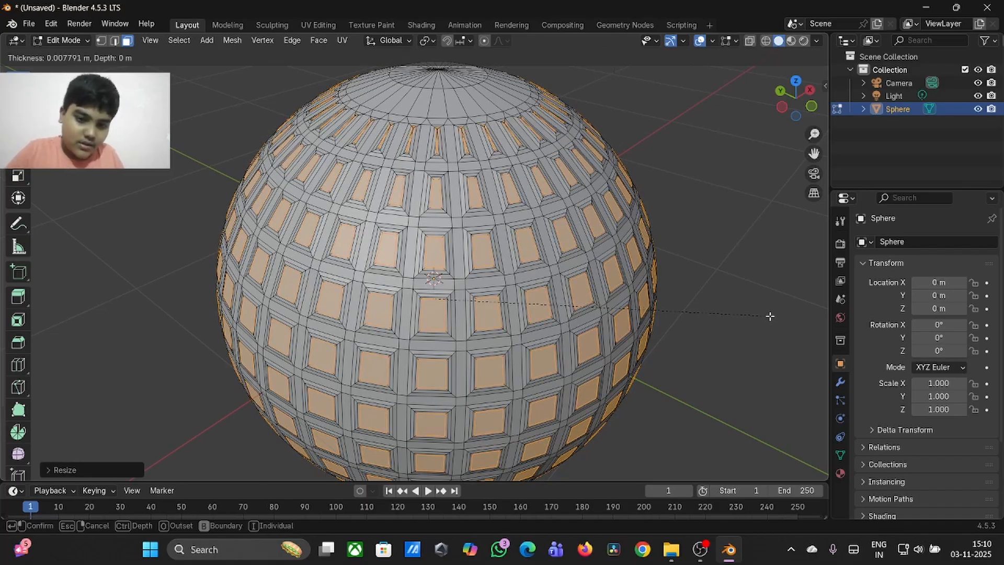
click(770, 315)
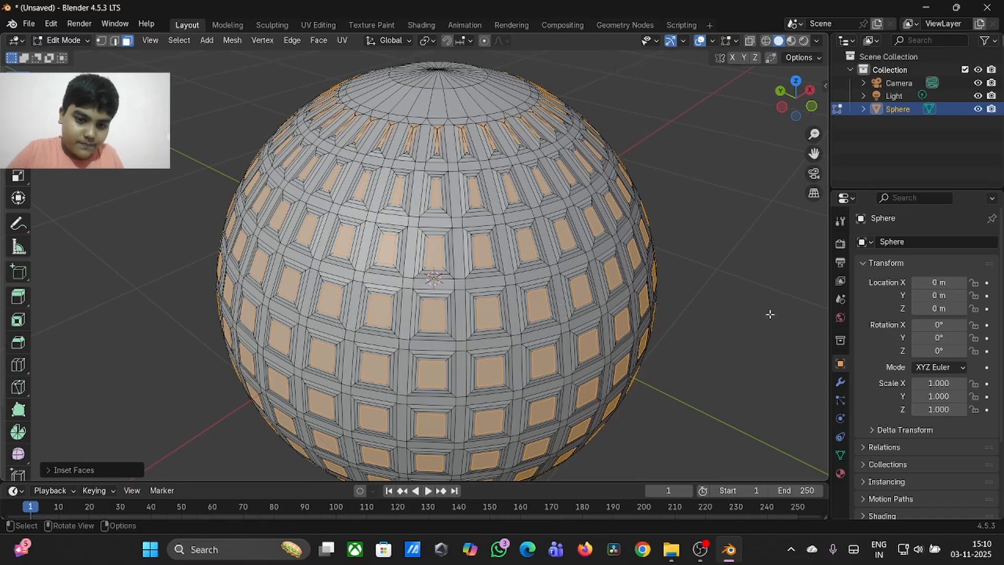
key(s)
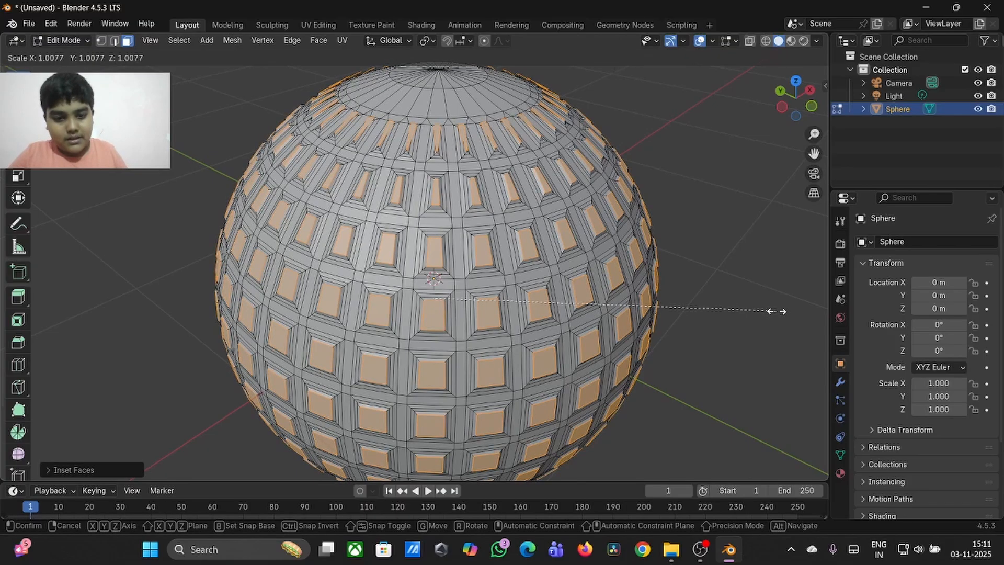
click(768, 311)
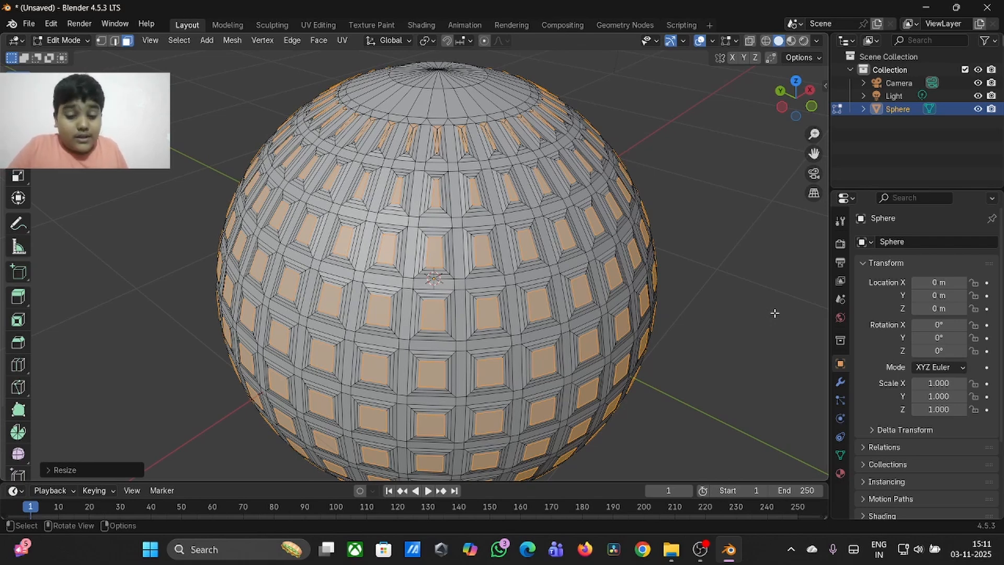
- Add a fourth inset of about 0.01 m to the tile faces and raise them slightly by scaling
key(i)
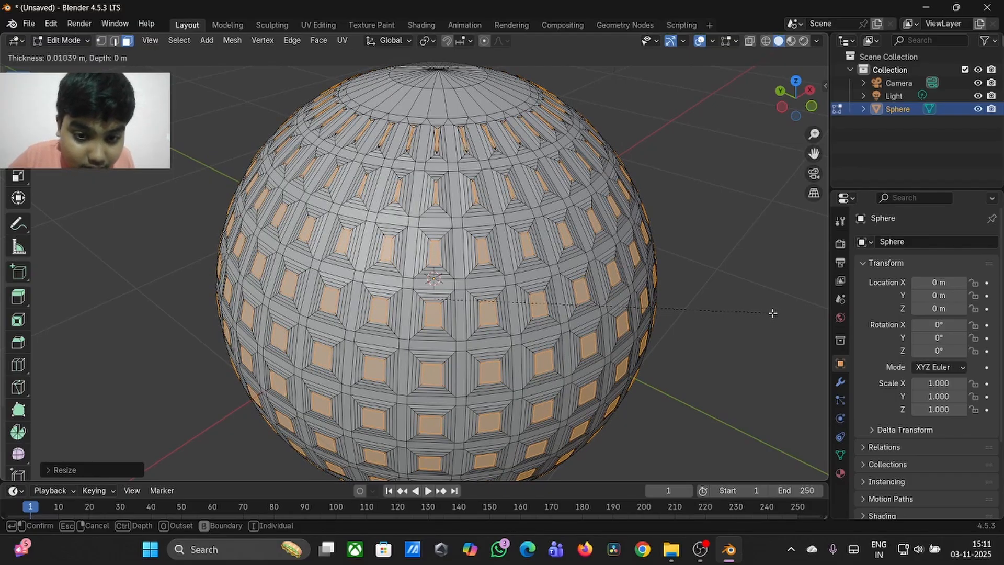
click(774, 312)
key(s)
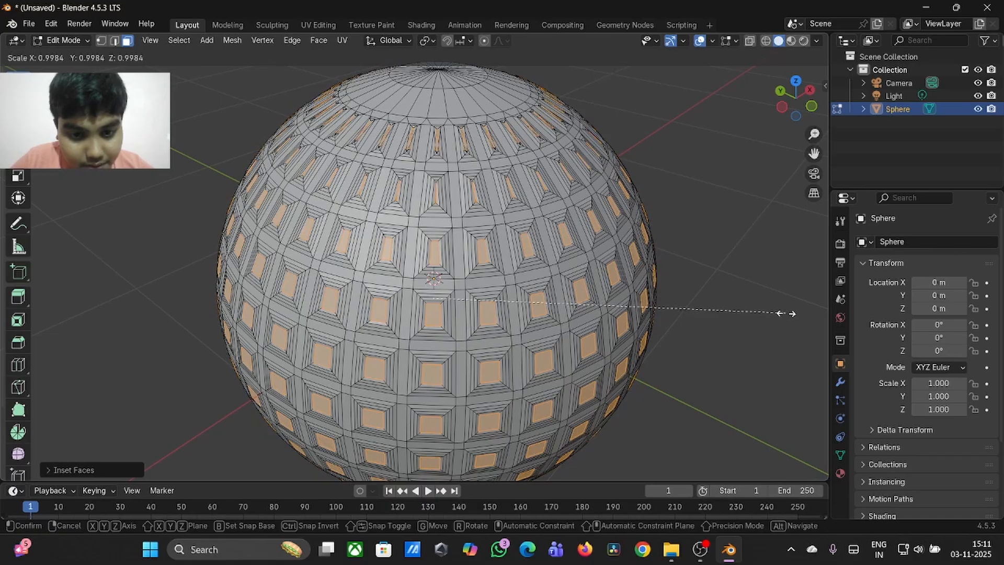
click(788, 313)
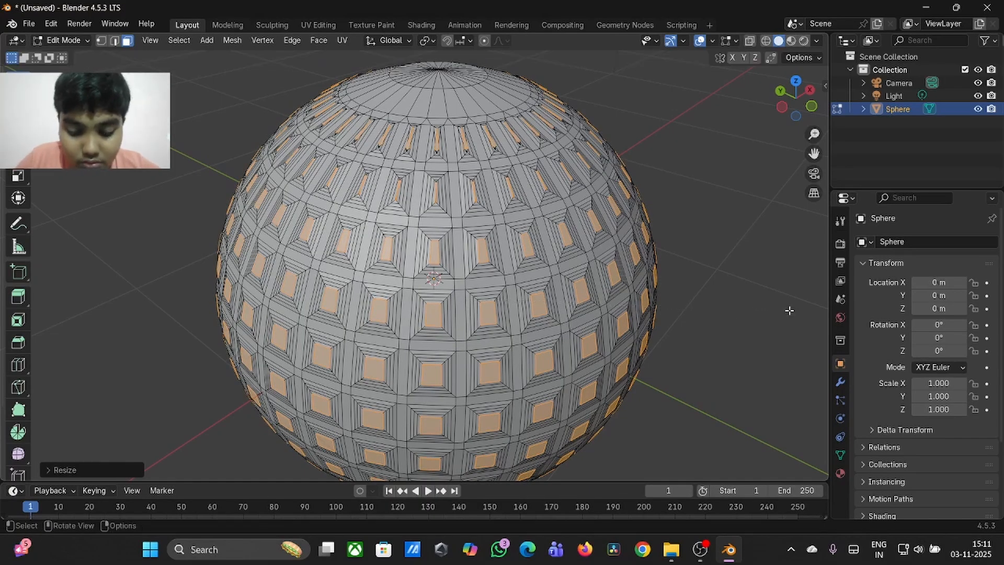
- Inset the small central tile faces by about 0.0056 m and scale them to about 1.0015
key(i)
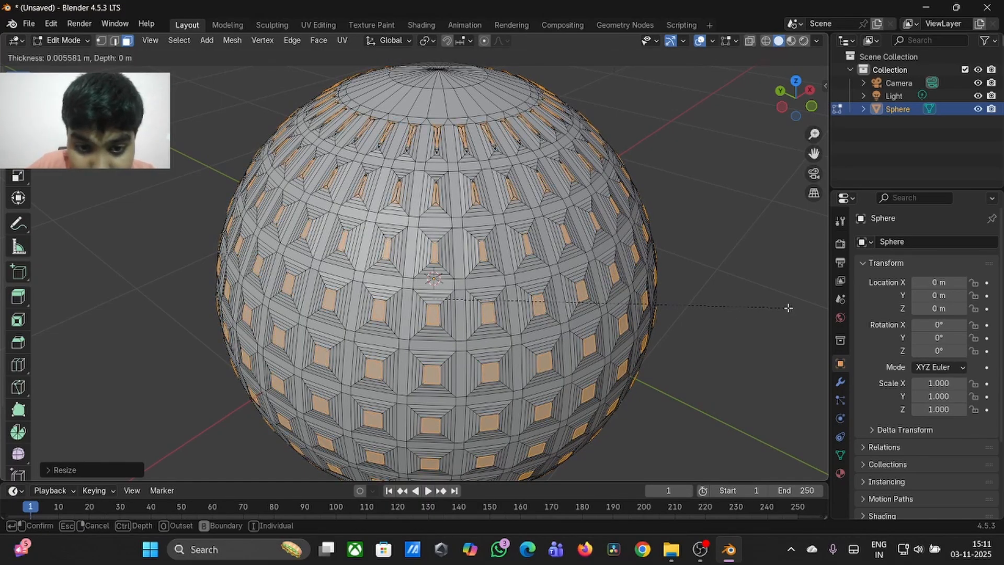
click(786, 307)
key(s)
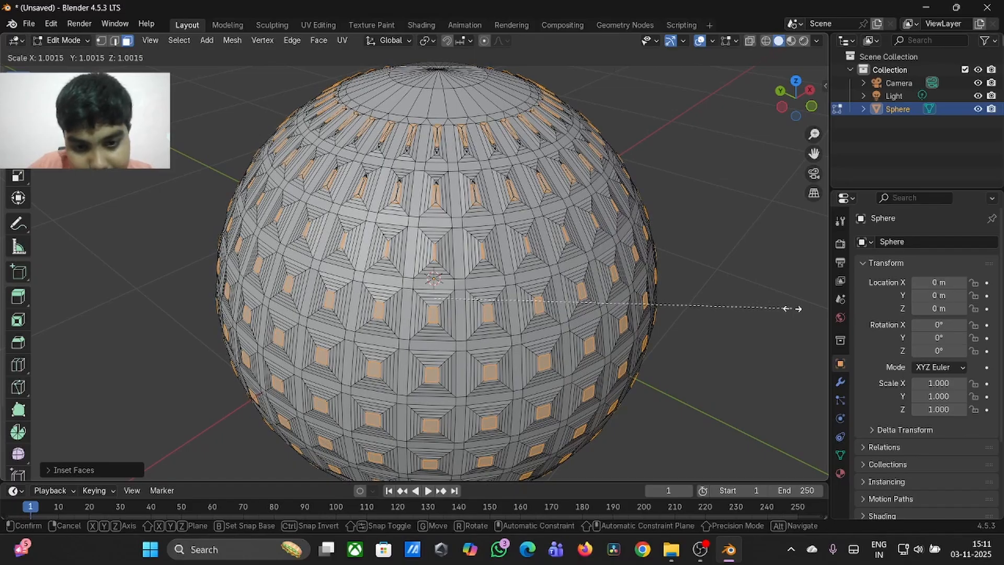
click(790, 308)
- Inset the central tile faces two more times, by about 0.0026 m and 0.01 m, and scale them slightly
key(i)
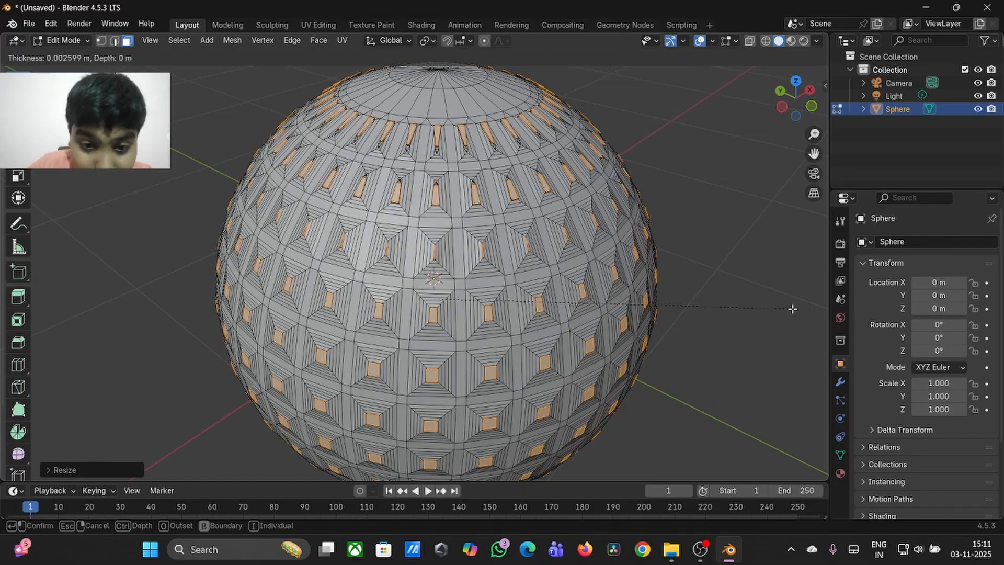
click(792, 309)
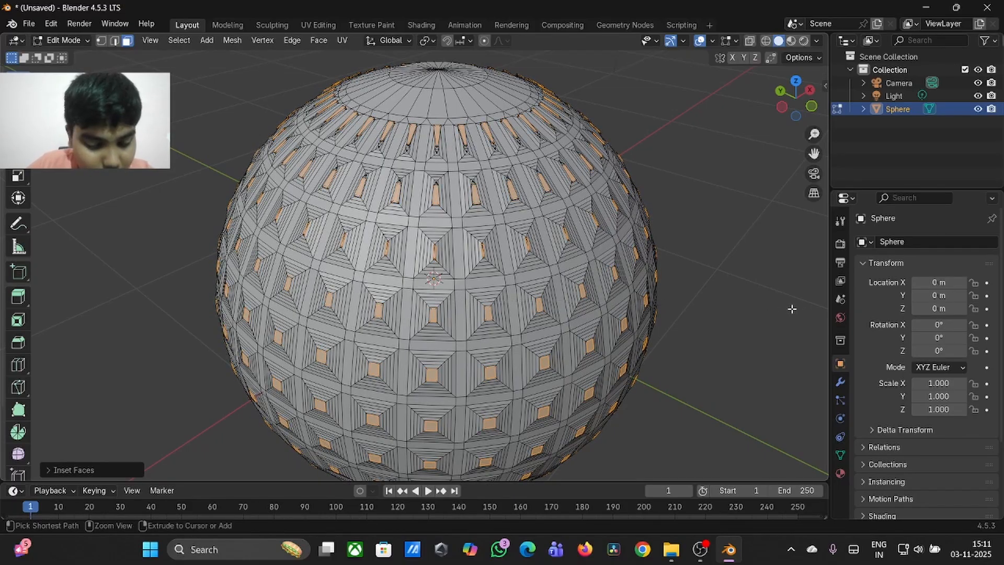
key(i)
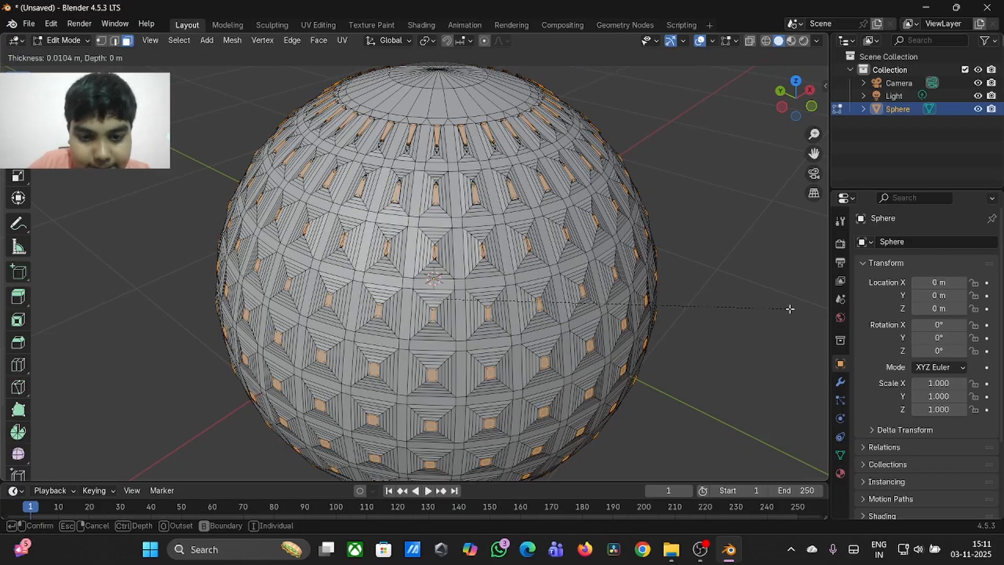
click(788, 309)
key(s)
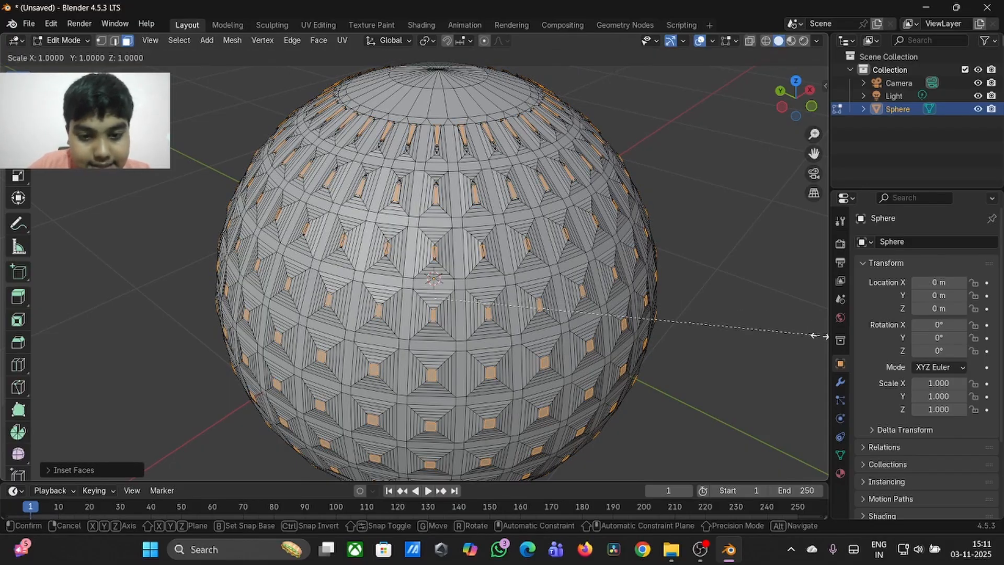
click(822, 336)
- Inset the central faces by about 0.002 m, scale them outward to about 1.019 as raised studs, and return to Object Mode
key(i)
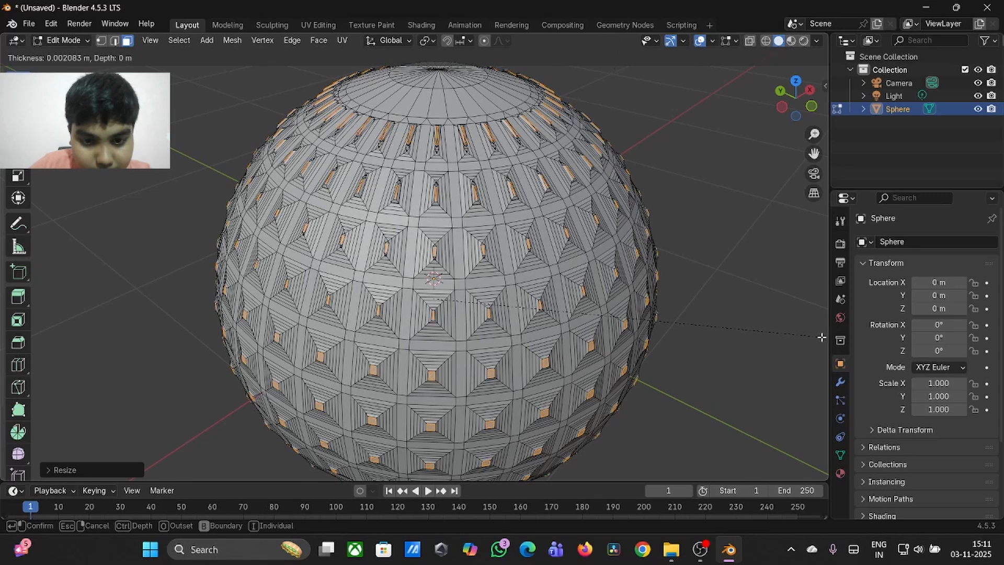
click(829, 339)
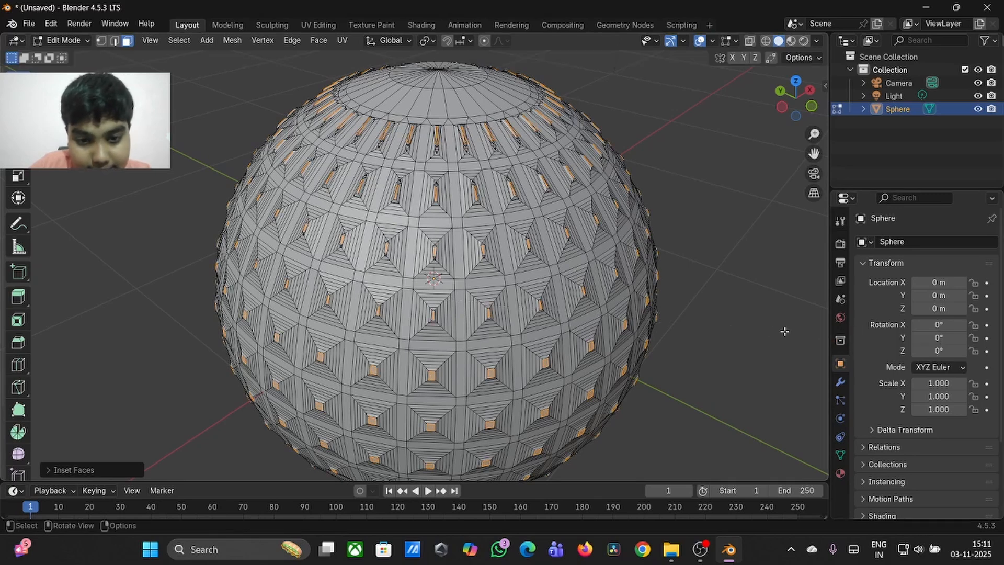
key(s)
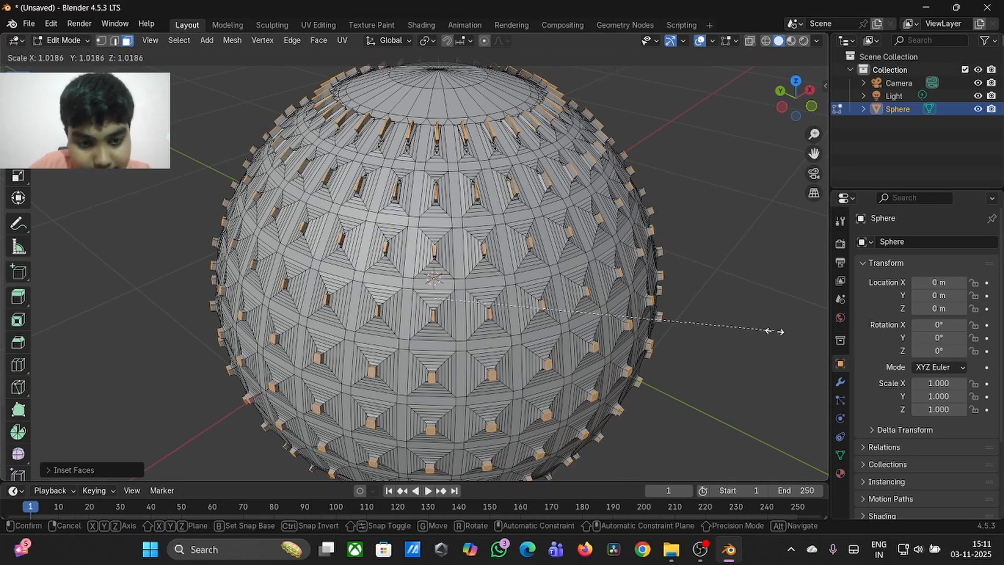
click(773, 331)
key(Tab)
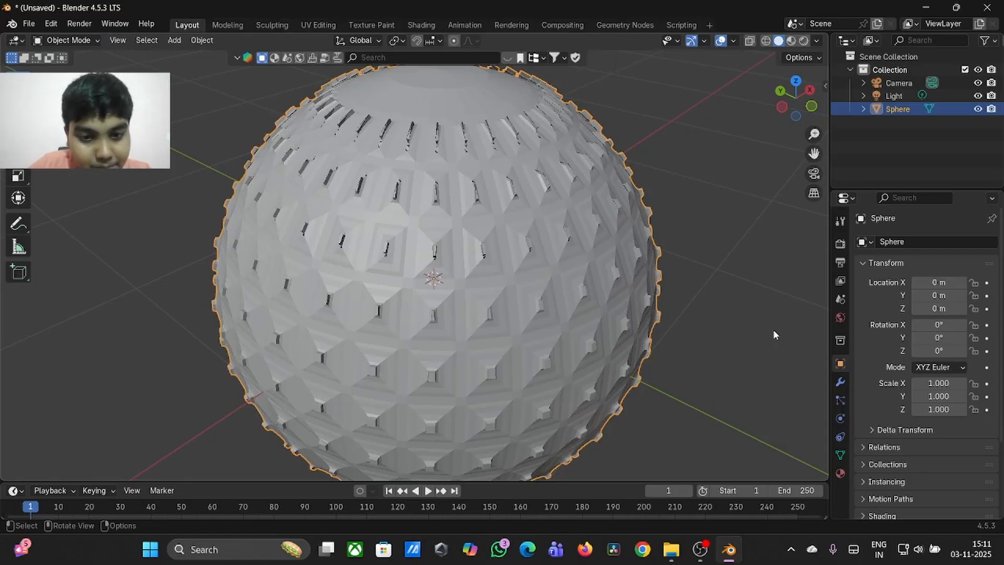
- Add a Subdivision Surface modifier to the studded sphere
scroll(773, 329, down, 2)
scroll(659, 311, down, 5)
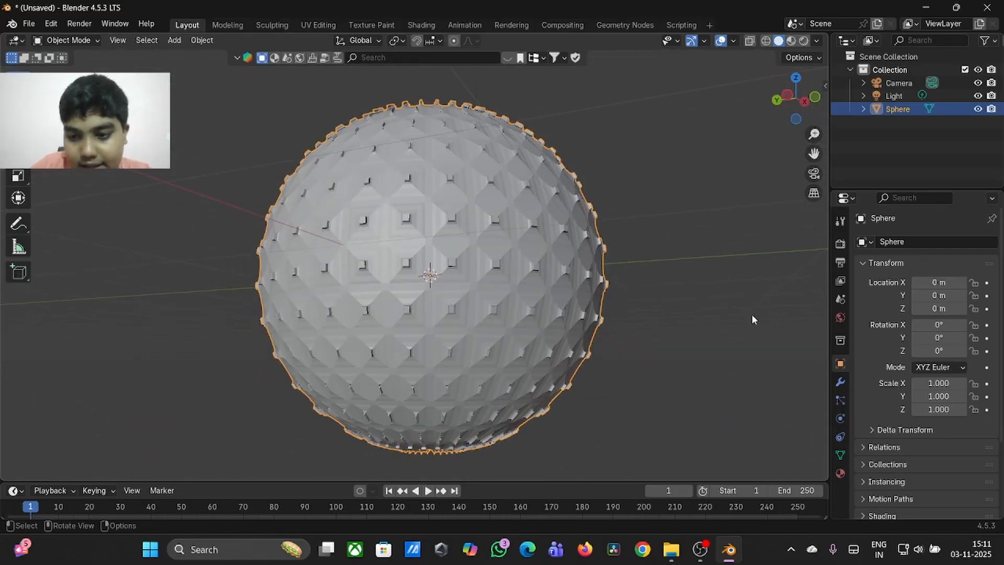
scroll(623, 304, right, 5)
scroll(623, 303, up, 8)
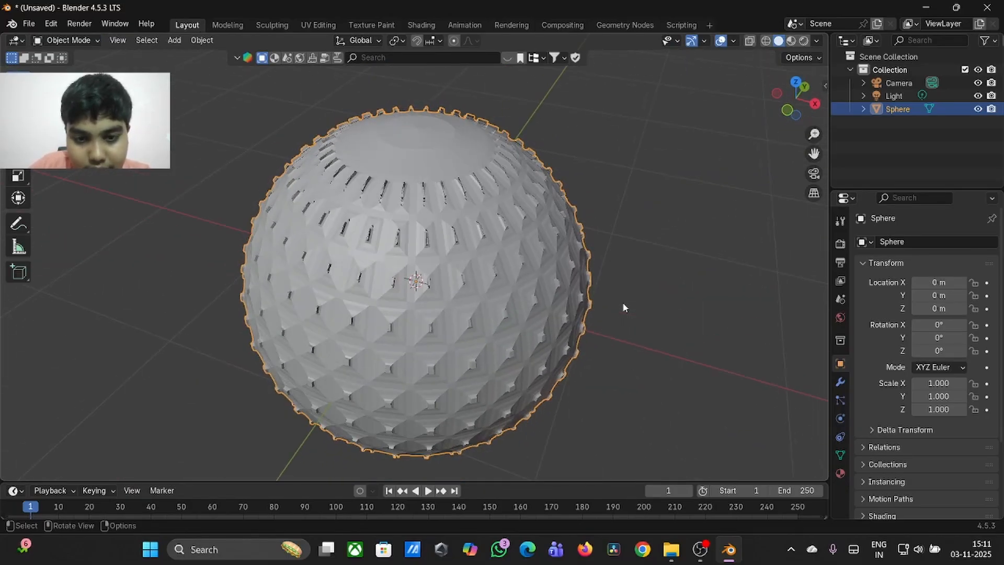
scroll(622, 307, down, 6)
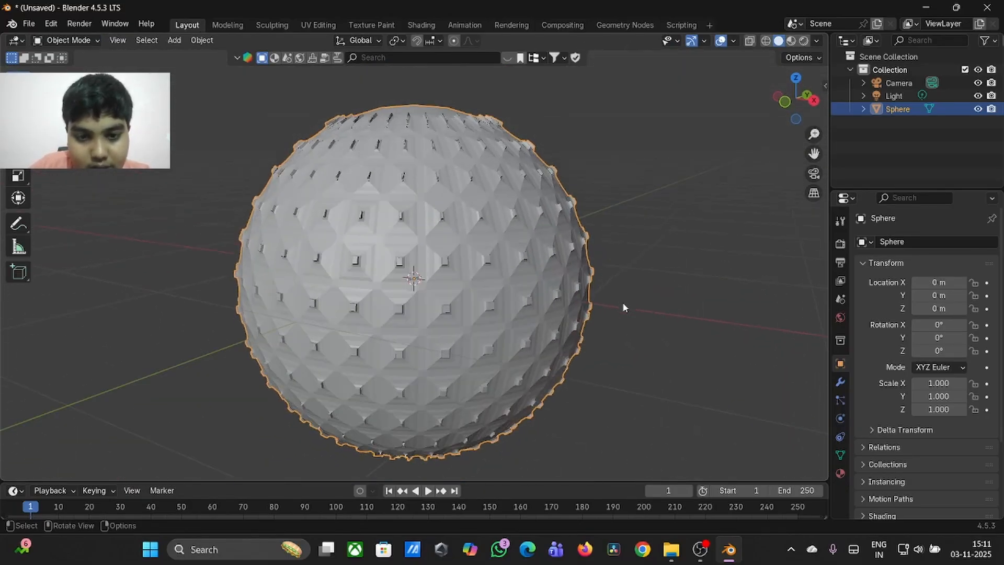
click(841, 382)
click(902, 244)
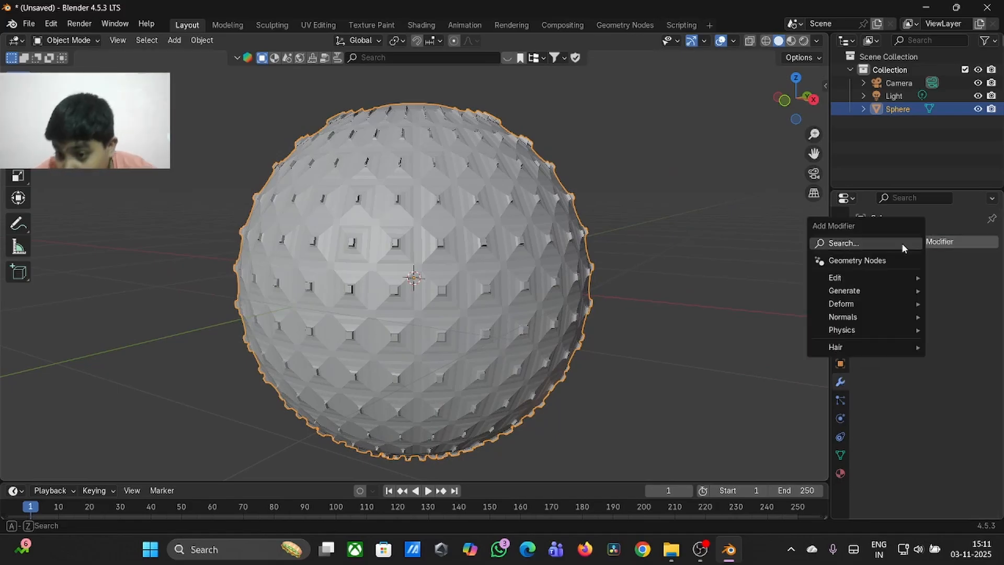
click(862, 243)
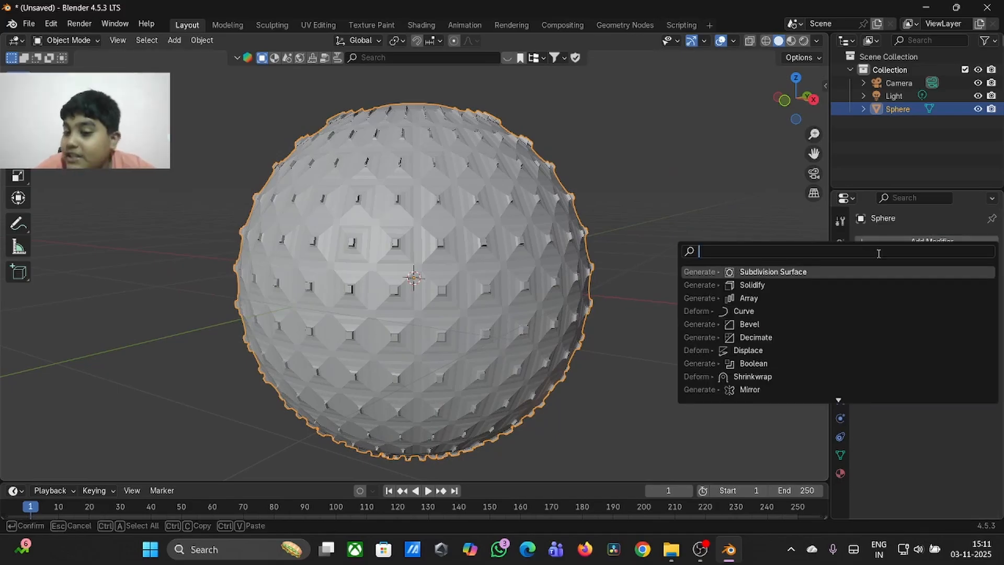
click(827, 271)
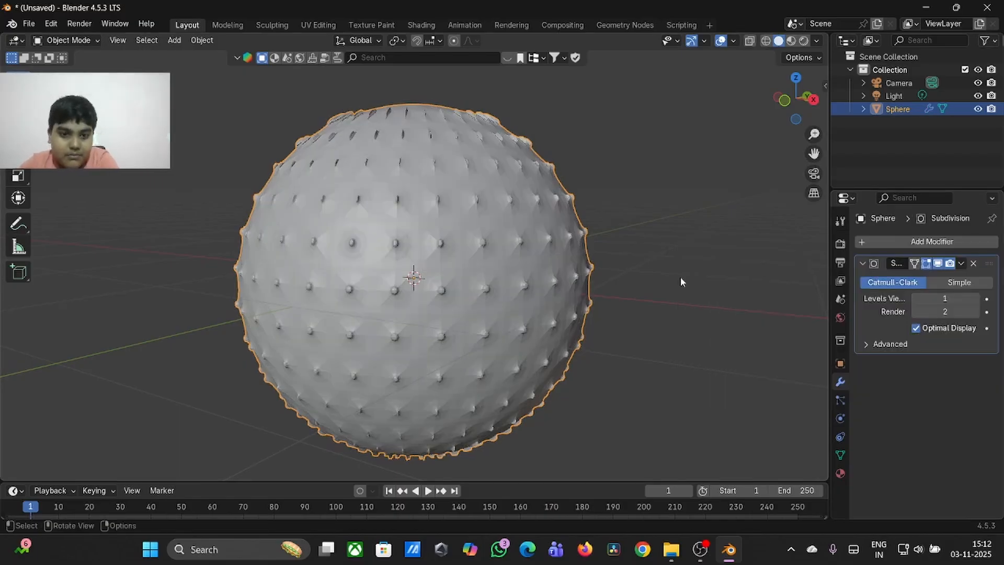
- Examine the smoothed studs and top cap of the subdivided sphere up close and from several sides
scroll(679, 279, up, 5)
scroll(680, 279, up, 3)
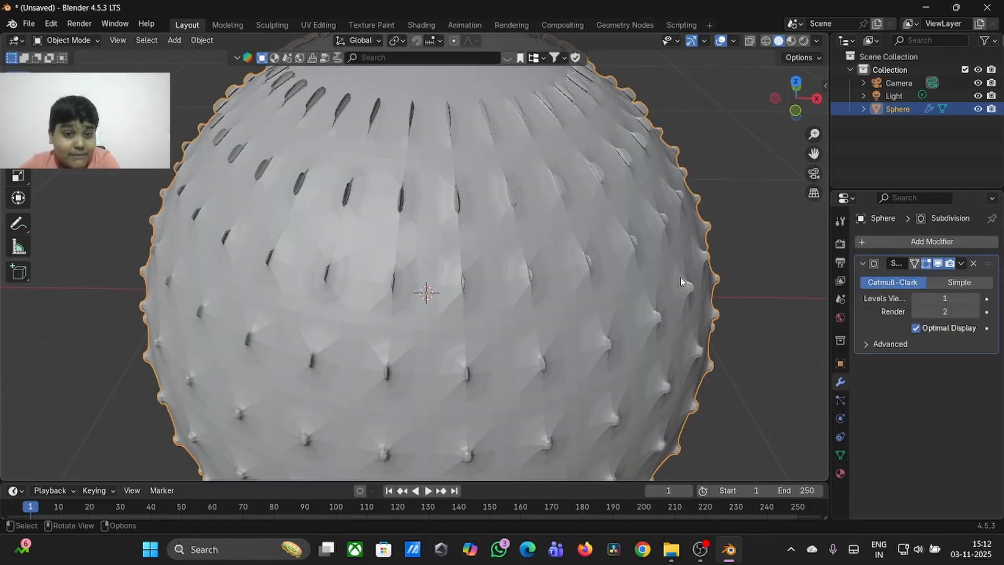
scroll(680, 281, down, 5)
scroll(680, 282, down, 5)
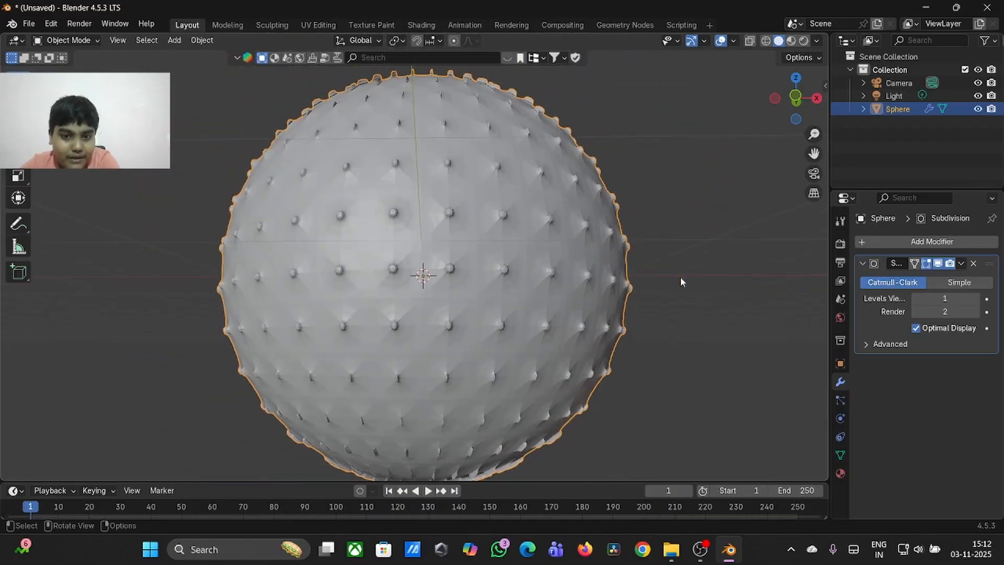
scroll(681, 281, down, 2)
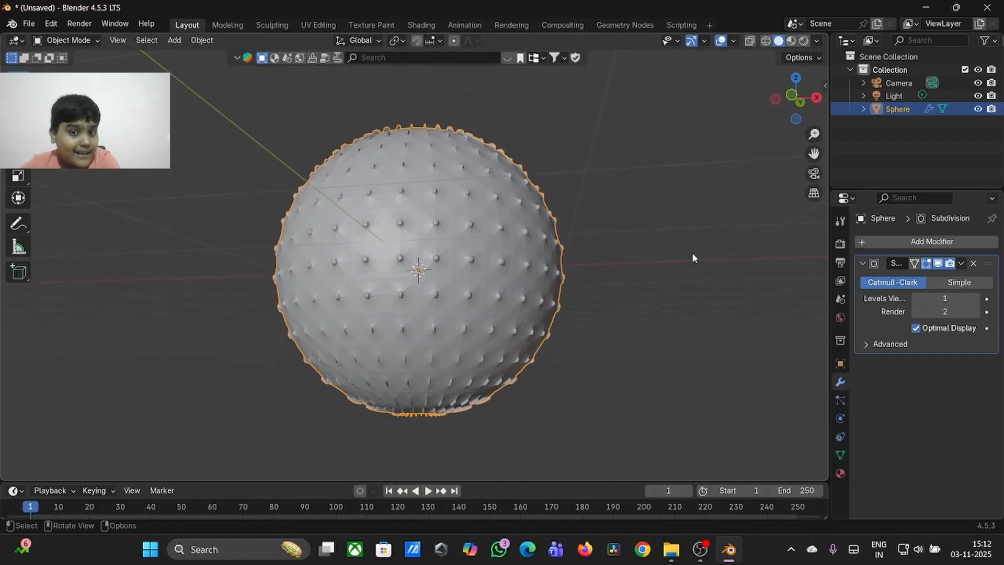
scroll(691, 252, left, 5)
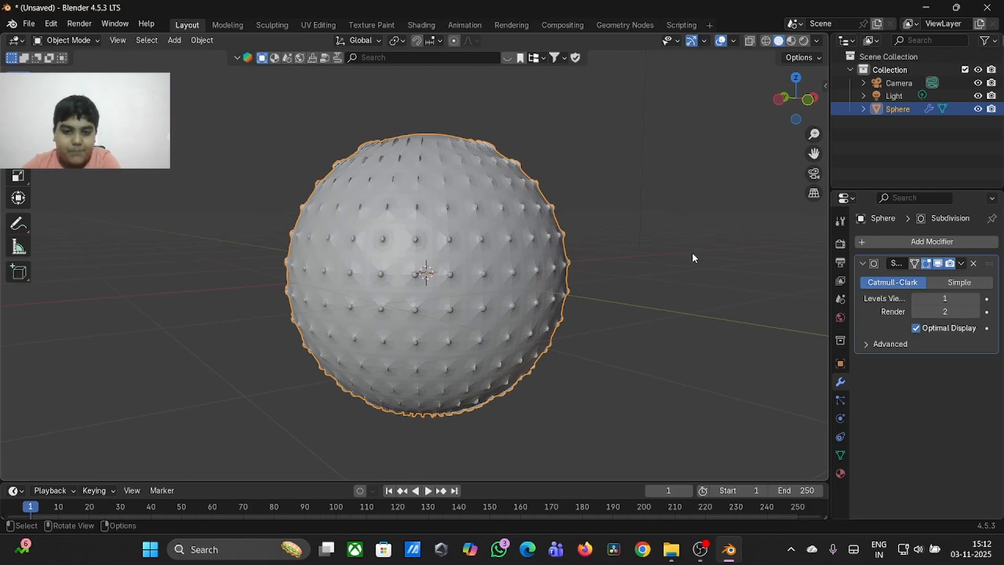
scroll(692, 254, up, 4)
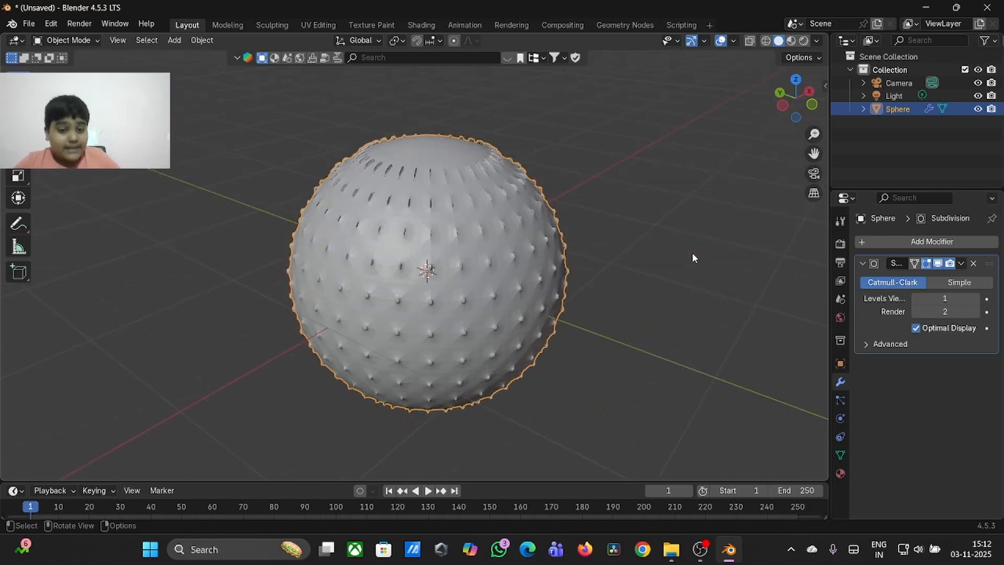
- In Edit Mode, select the faces of the sphere's flat bottom cap and turn on proportional editing
key(Tab)
scroll(692, 253, down, 5)
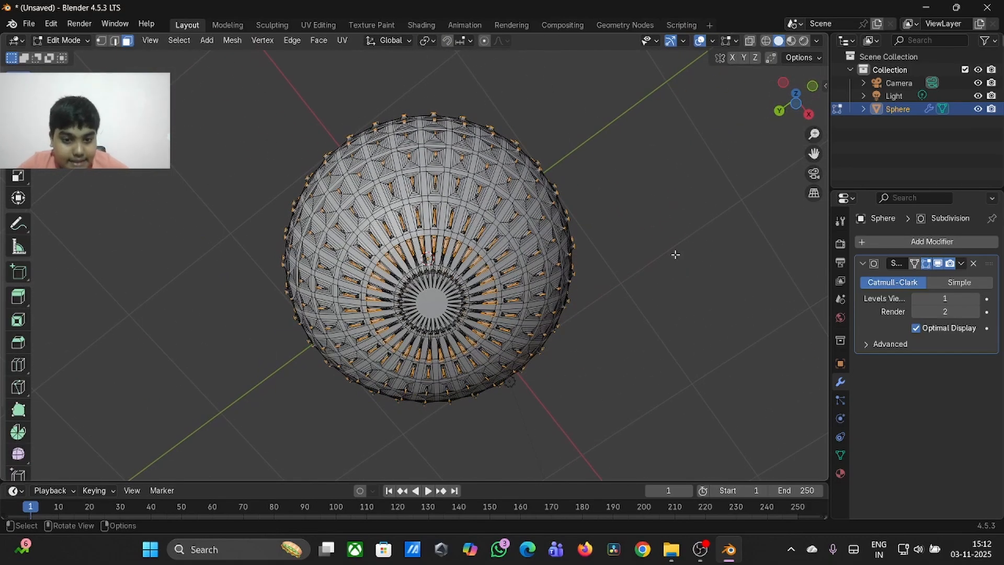
click(428, 302)
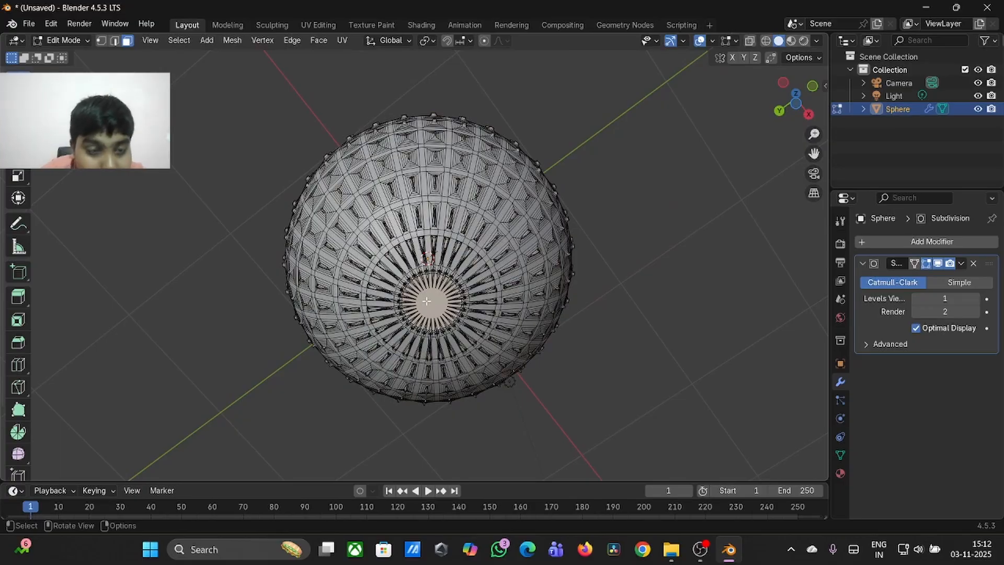
scroll(427, 301, up, 5)
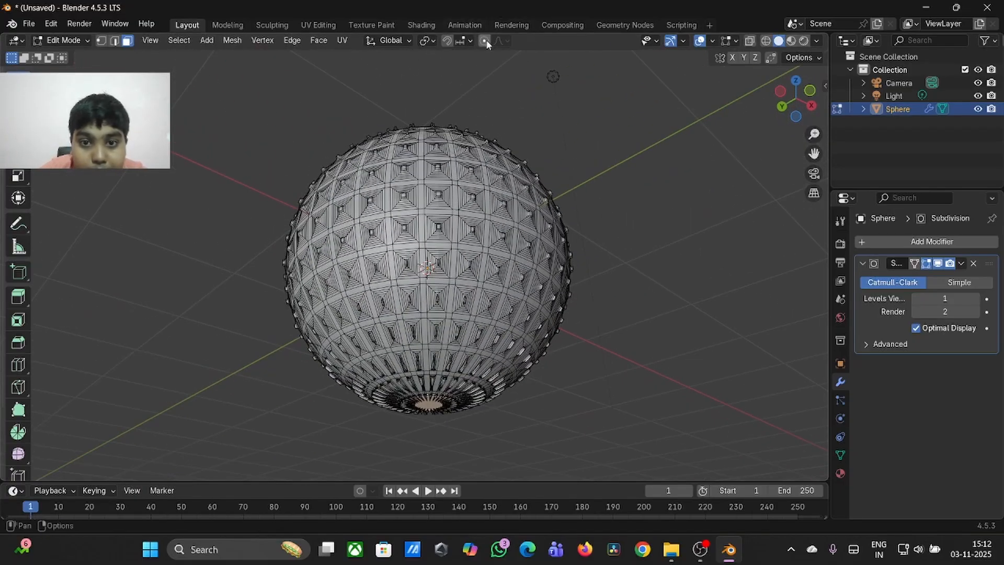
click(485, 41)
scroll(539, 216, down, 3)
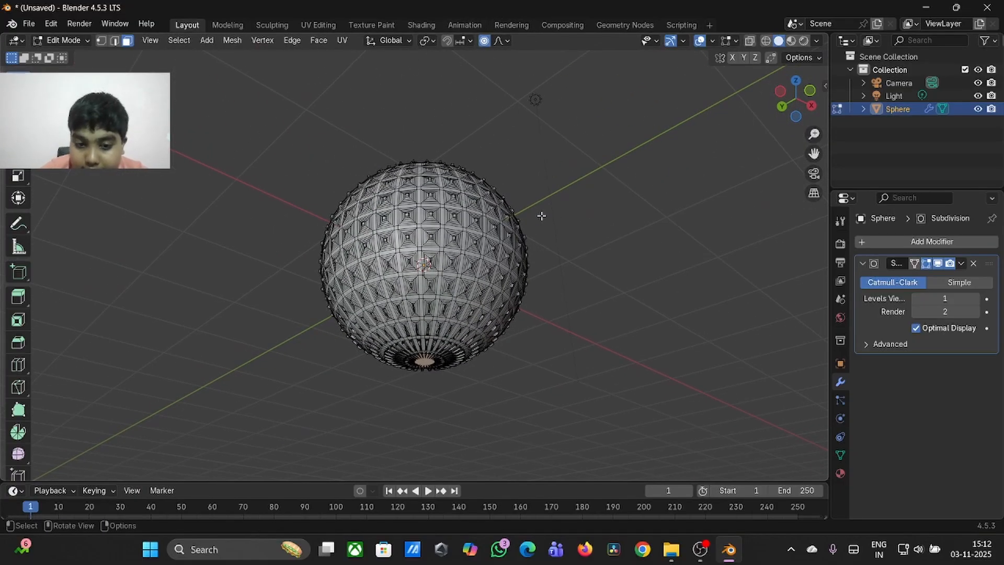
- Move the bottom cap down about 0.41 m along Z with a smooth proportional size of 1.94 m, and return to Object Mode
key(KP_1)
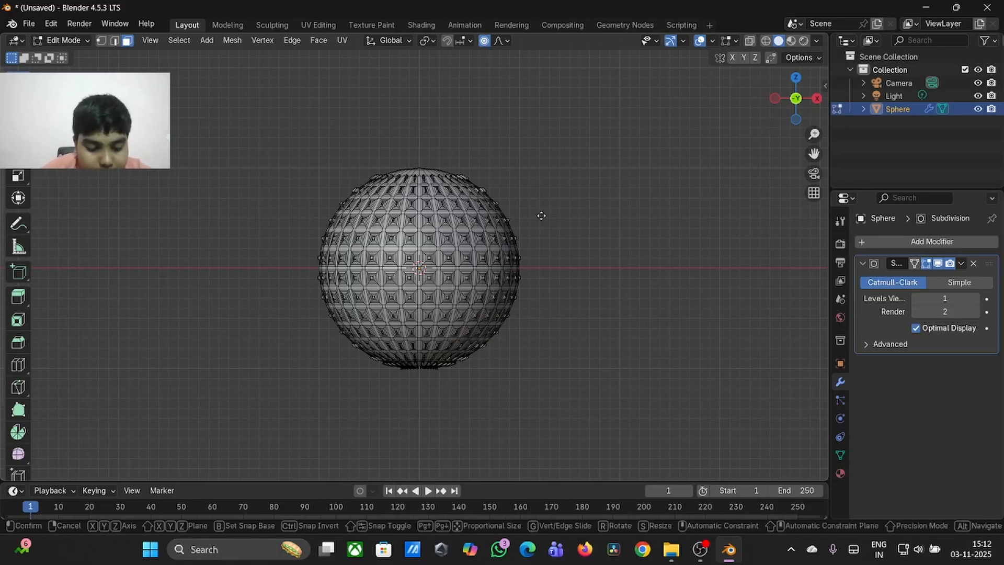
key(g)
key(z)
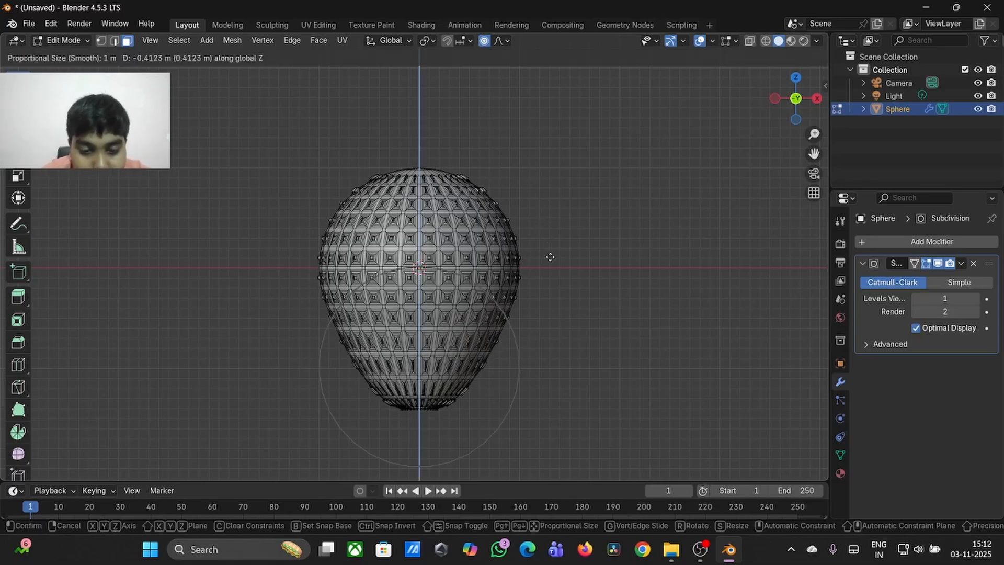
scroll(550, 257, down, 7)
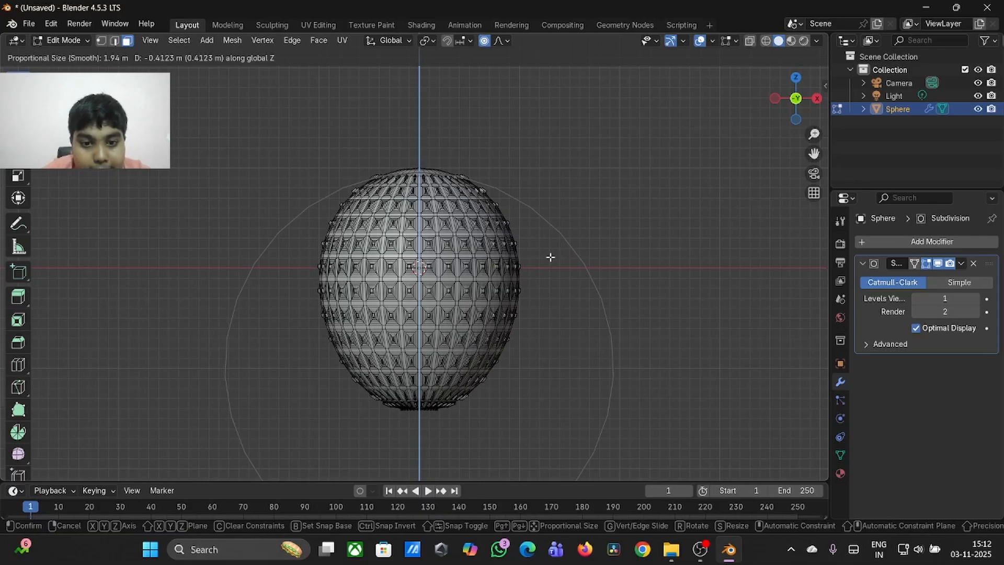
click(550, 257)
key(Tab)
scroll(550, 257, down, 5)
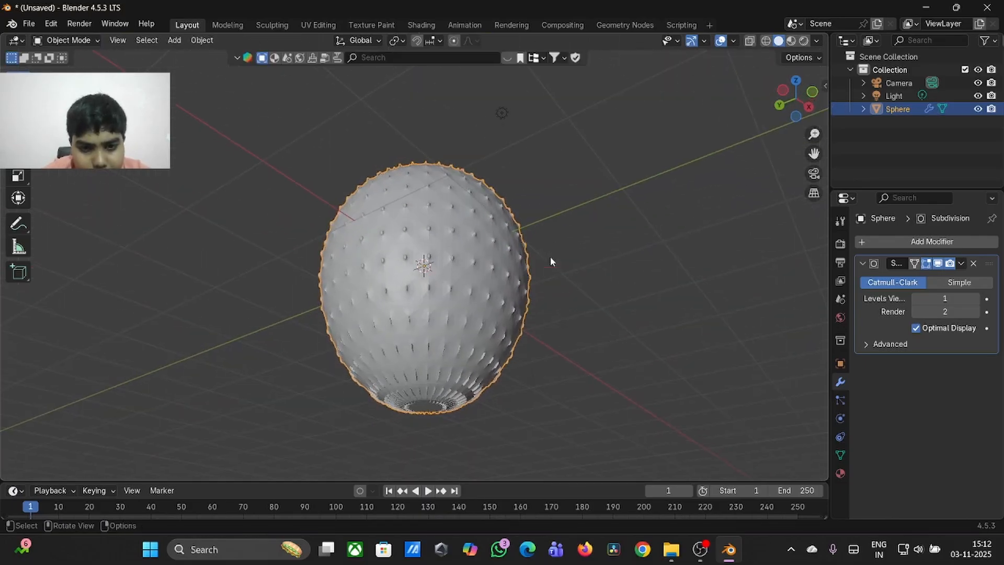
scroll(550, 256, up, 5)
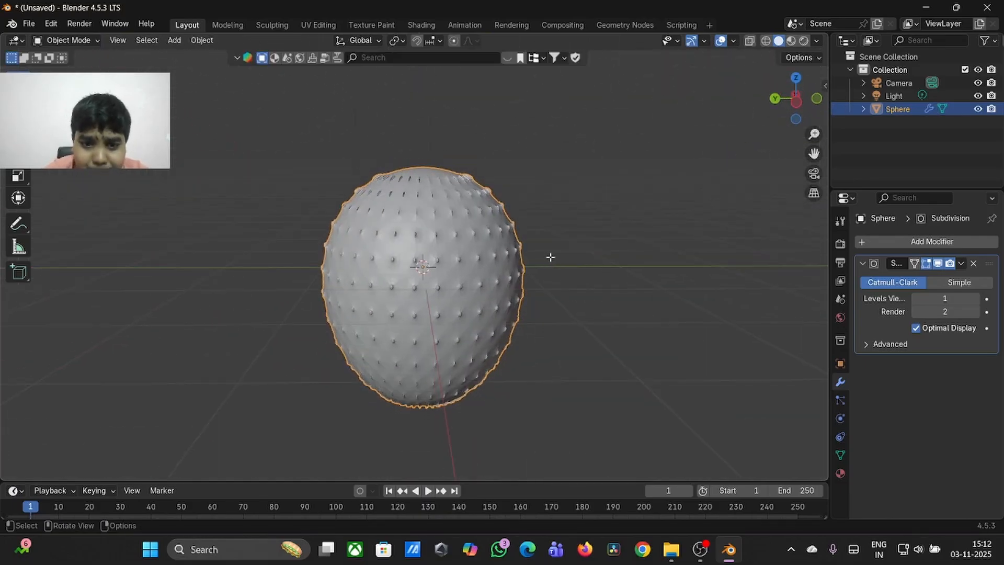
- In Edit Mode, select a two-by-two block of tiles mid-body and rotate it about 9.6° with a proportional size of 0.28 m
key(Tab)
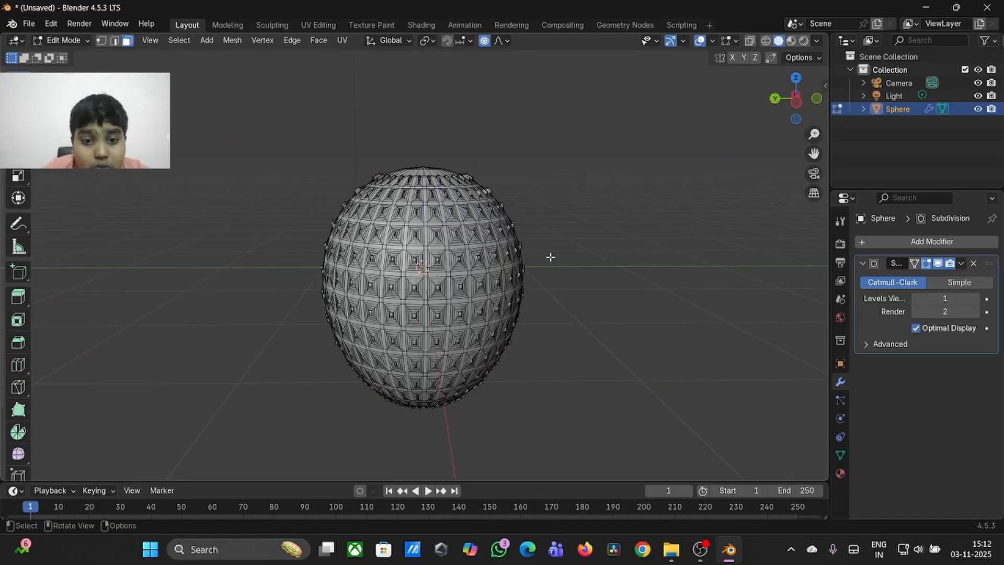
scroll(550, 257, up, 3)
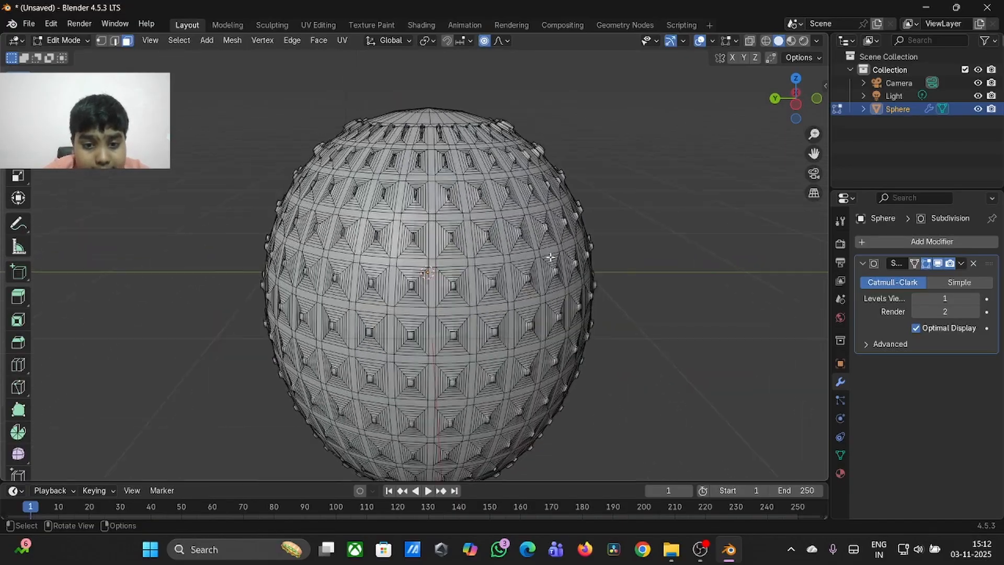
scroll(550, 256, up, 2)
scroll(550, 257, down, 2)
scroll(550, 256, up, 2)
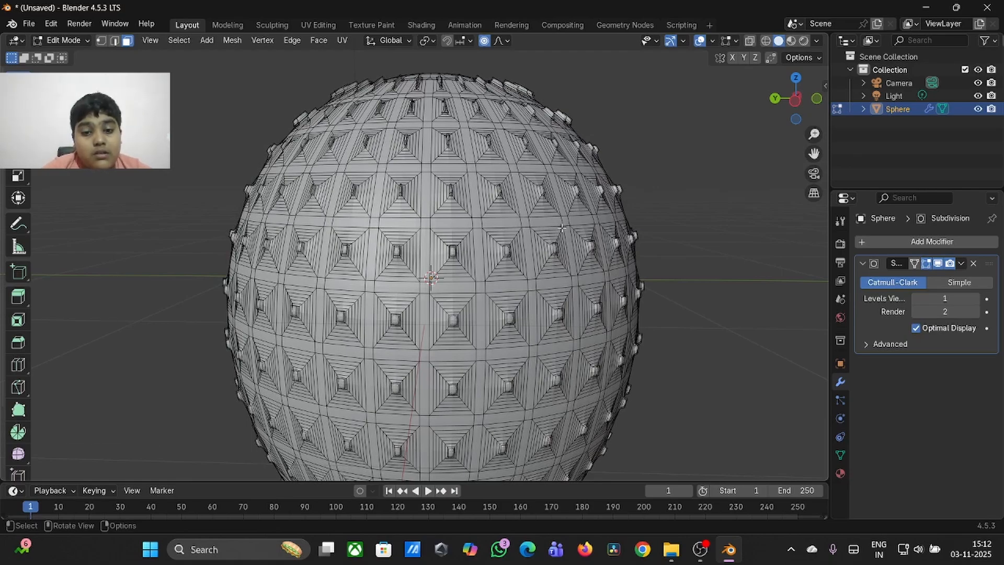
scroll(562, 228, down, 2)
scroll(561, 228, up, 3)
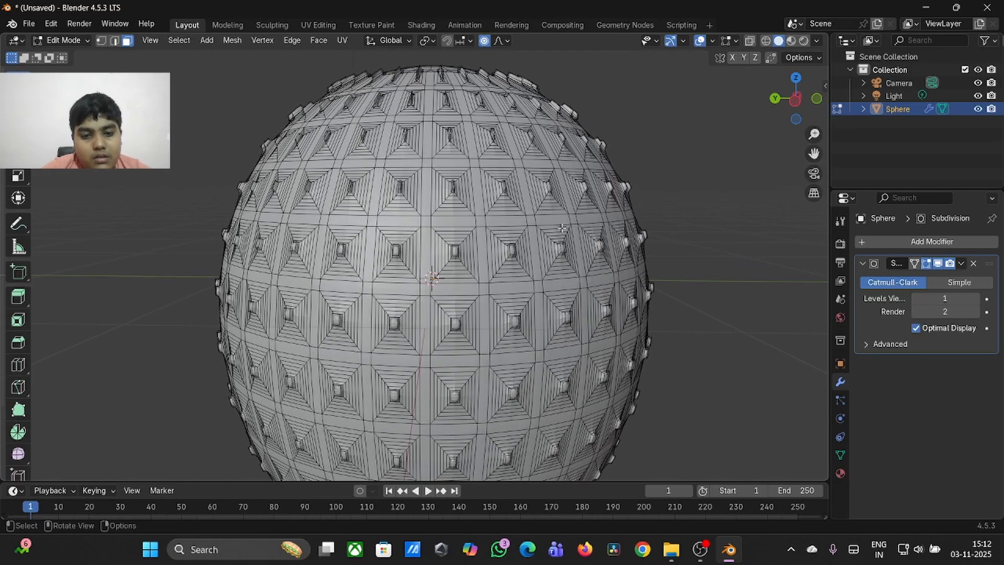
drag(363, 230, 490, 366)
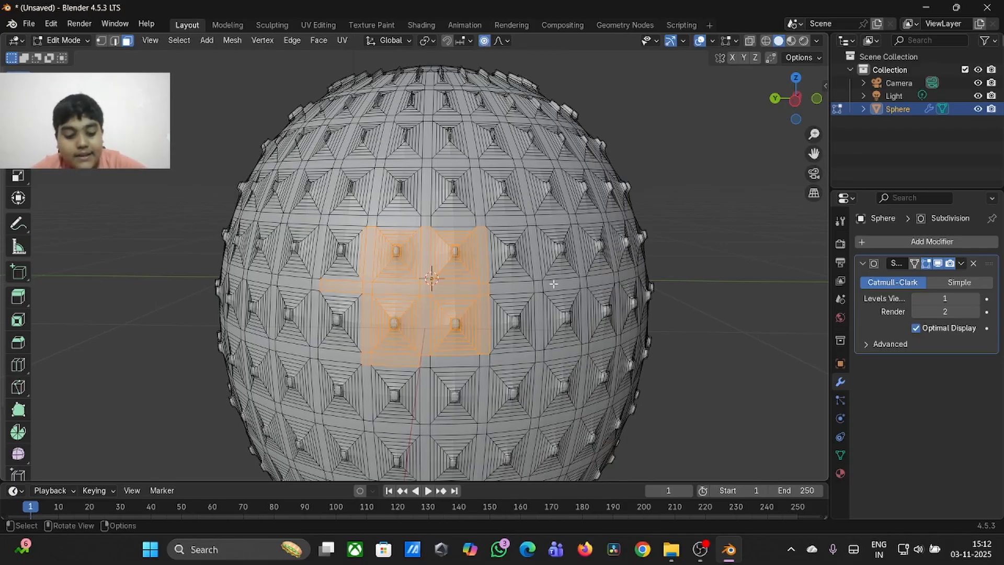
key(r)
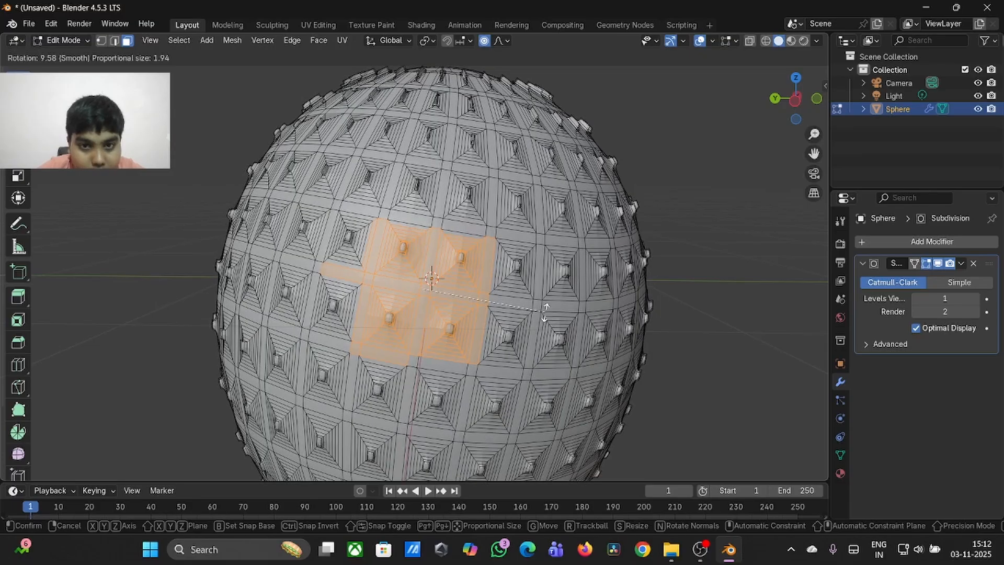
scroll(546, 312, down, 1)
scroll(546, 312, up, 18)
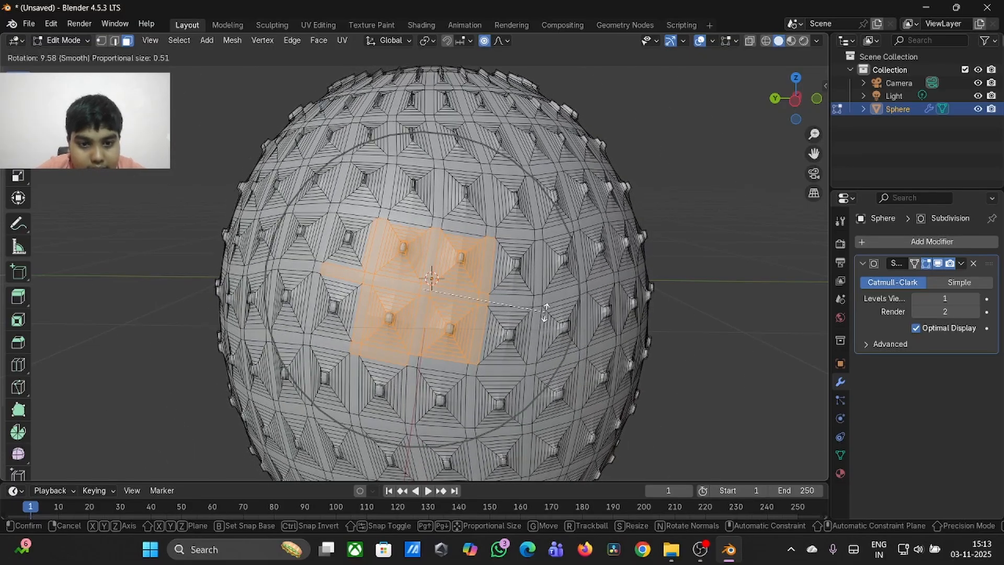
scroll(546, 312, up, 3)
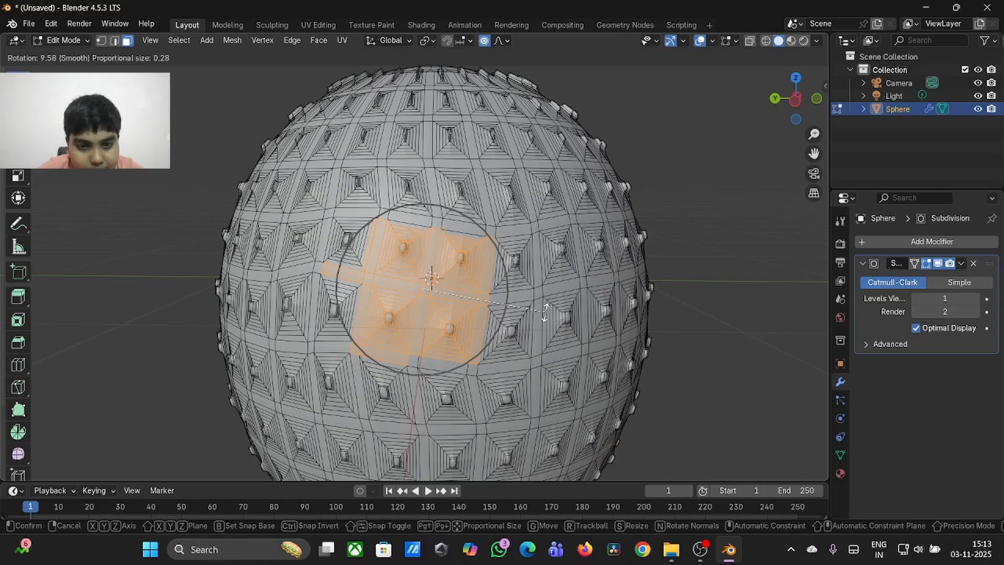
click(546, 313)
key(Tab)
key(Tab)
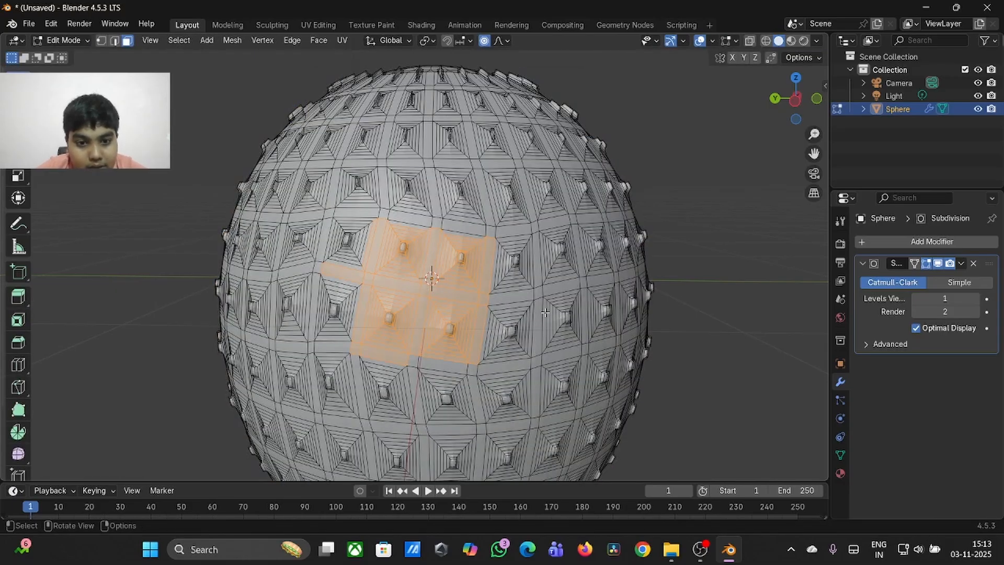
- Select another small patch of neighbouring tile faces and scale it to about 1.096 with proportional size 0.28 m, returning to Object Mode
middle_drag(545, 314, 546, 312)
drag(366, 320, 423, 393)
key(s)
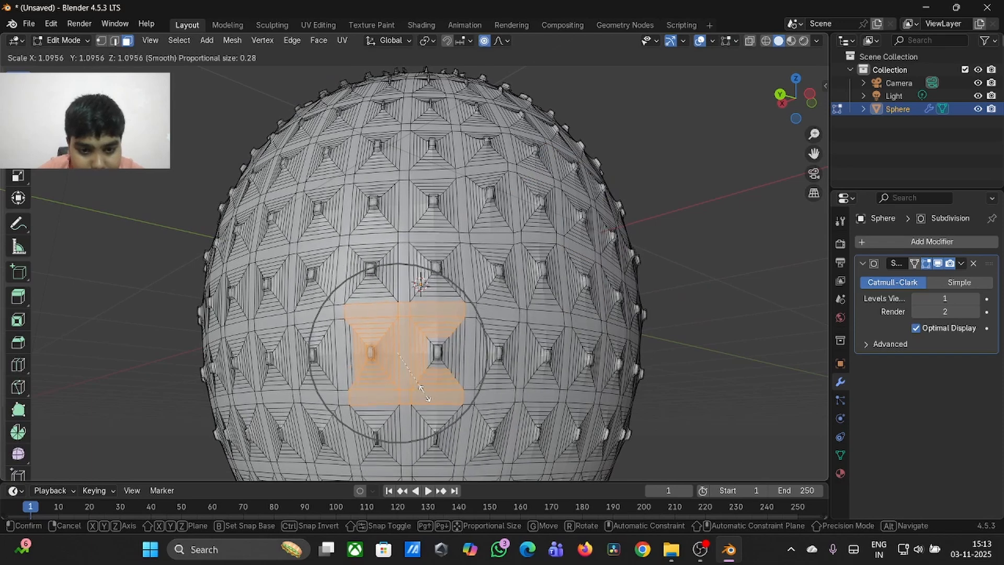
click(426, 395)
key(Tab)
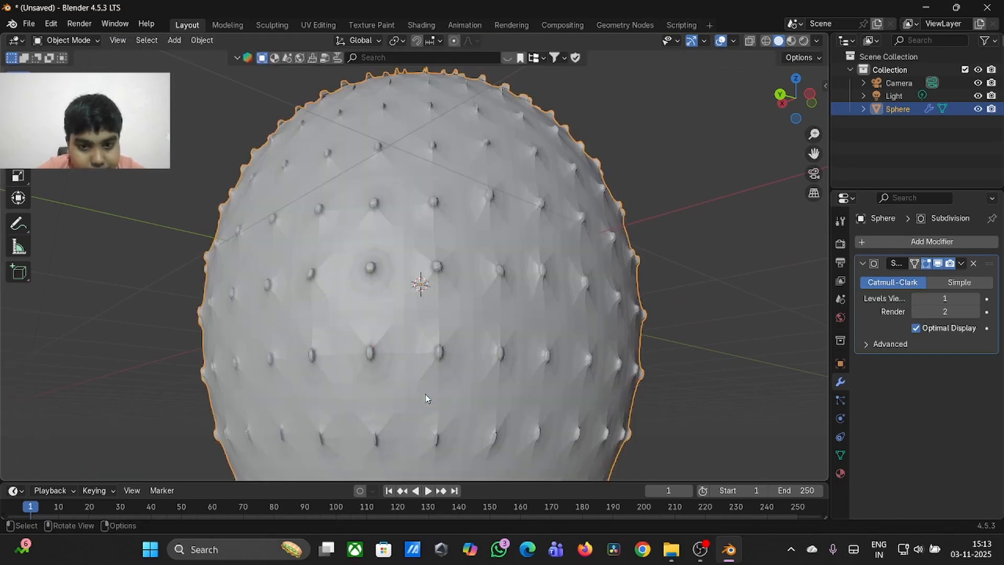
- In Edit Mode, select the faces around one stud on the upper body, shift them slightly sideways, and return to Object Mode
key(Tab)
middle_drag(425, 393, 425, 393)
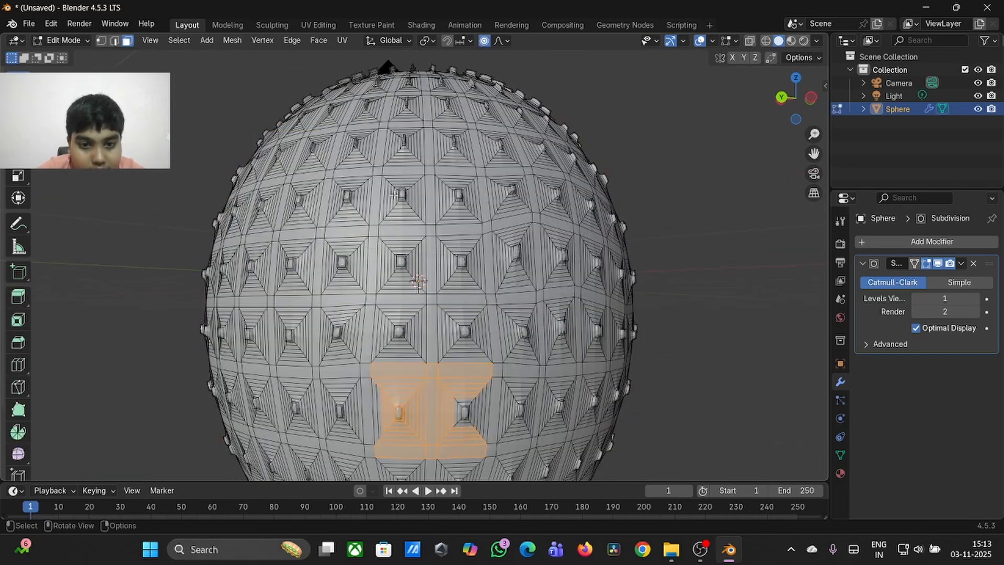
drag(395, 193, 413, 211)
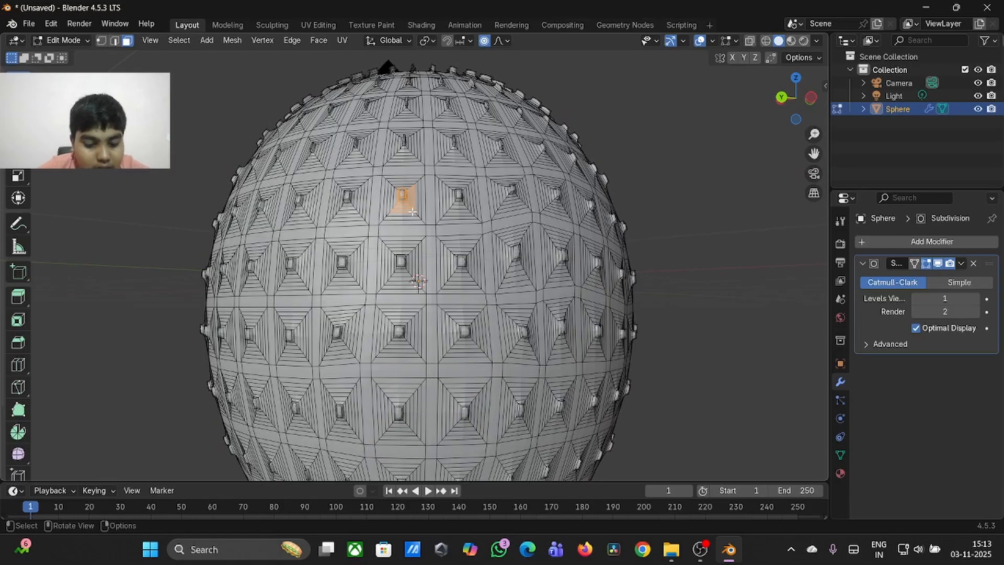
key(g)
click(400, 213)
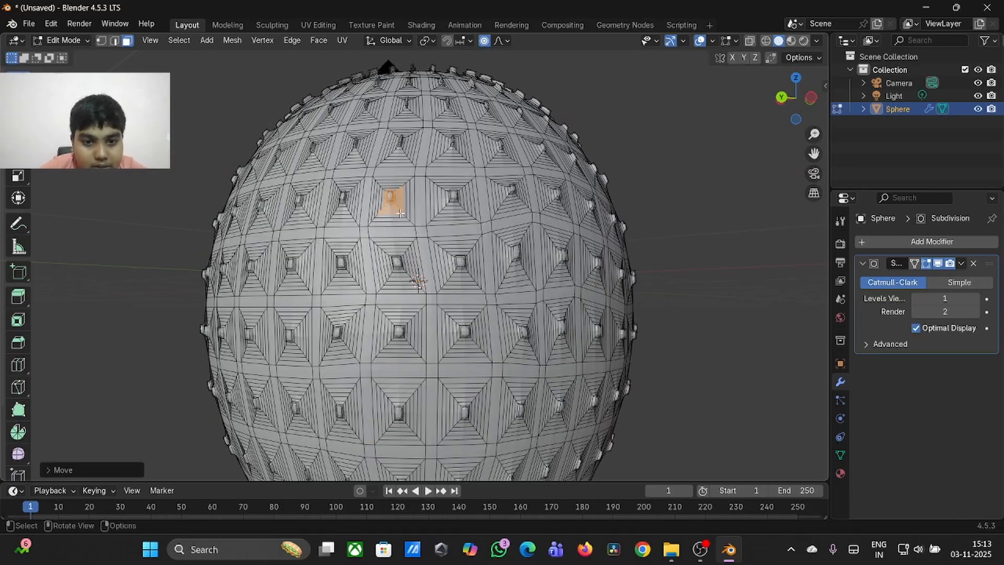
key(Tab)
middle_drag(400, 215, 438, 206)
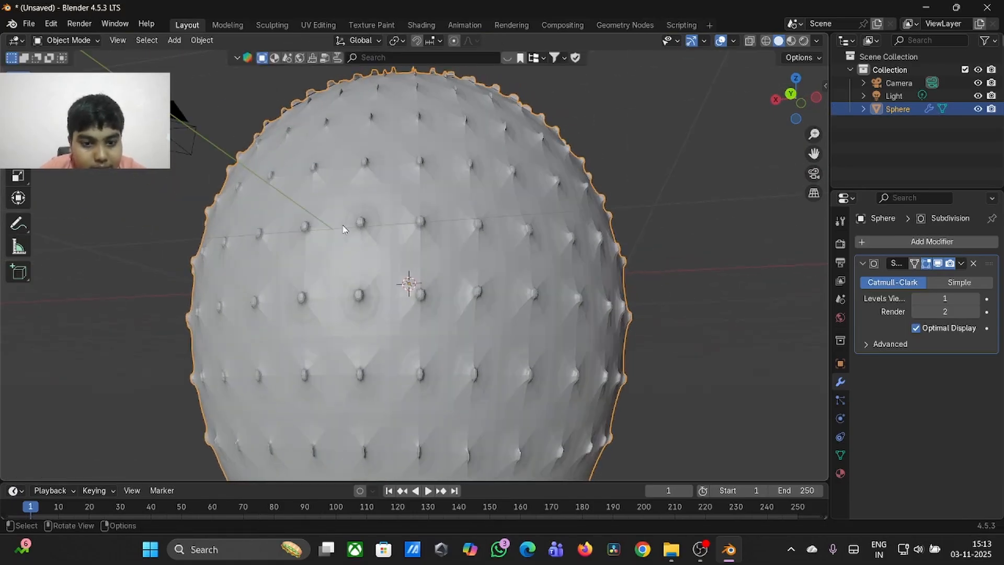
- In Edit Mode, select a two-row block of tiles mid-body and rotate it about 4.46° with a proportional size of about 0.6 m, returning to Object Mode
drag(274, 228, 429, 356)
key(Tab)
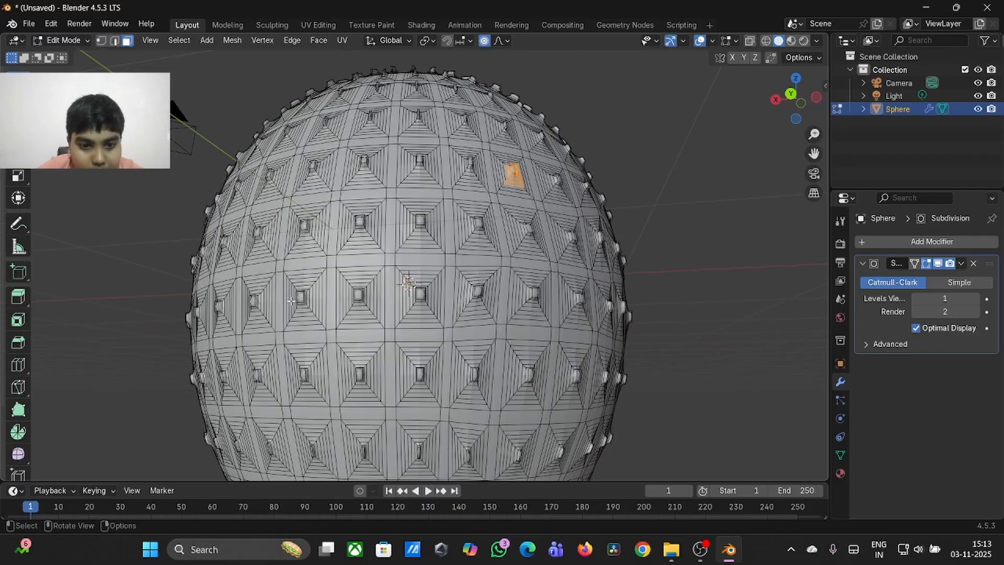
drag(290, 301, 464, 383)
key(r)
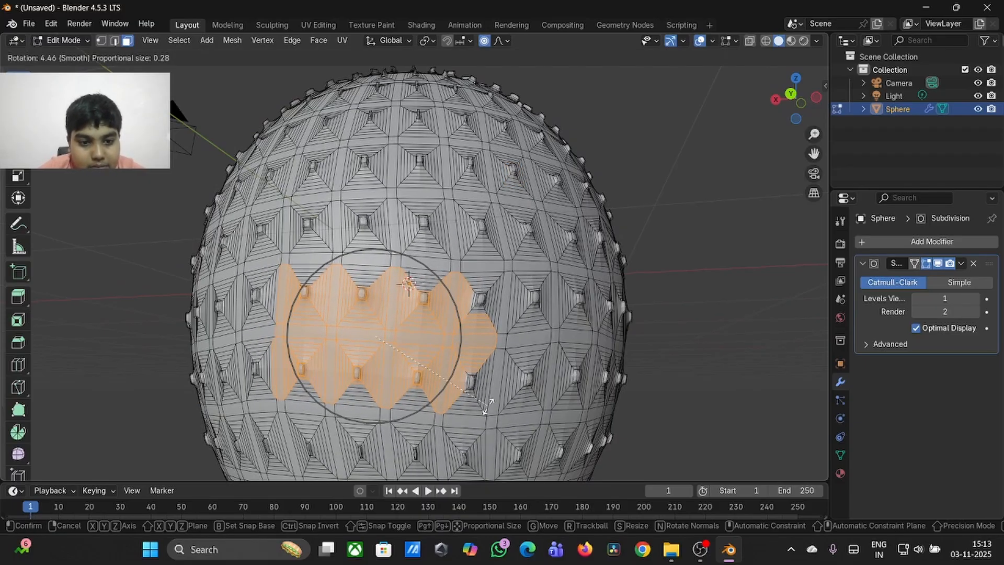
scroll(487, 406, up, 3)
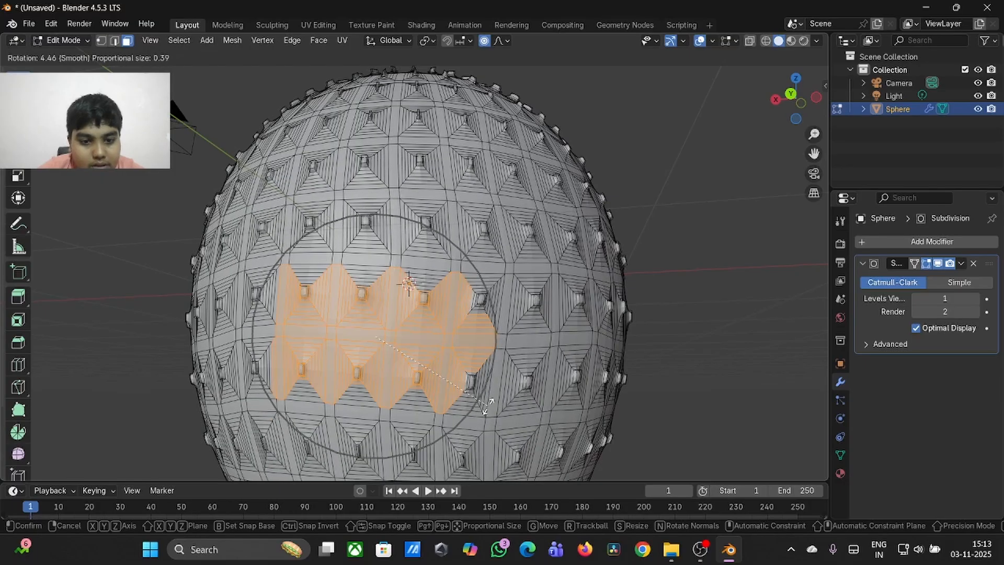
scroll(486, 406, down, 11)
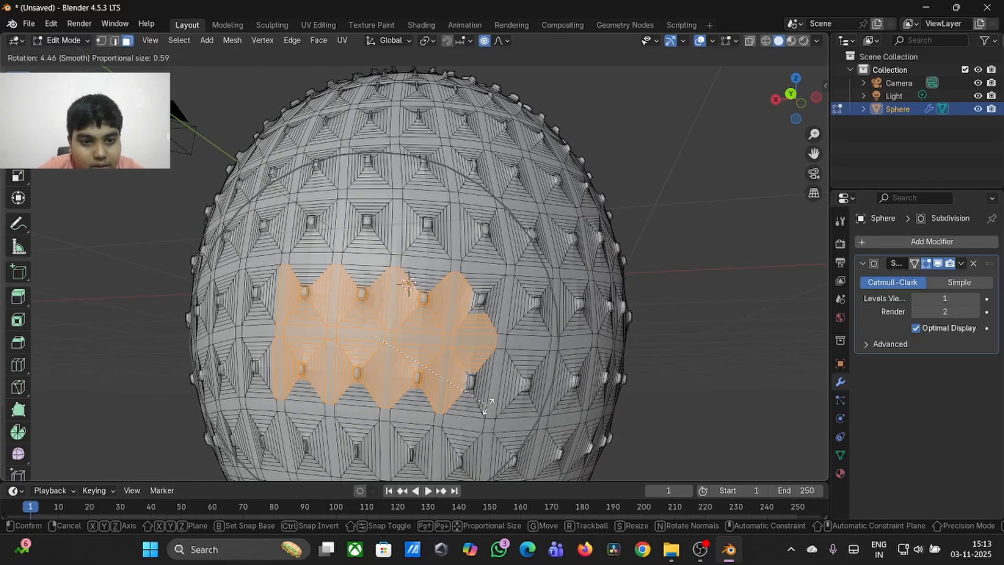
click(486, 406)
key(Tab)
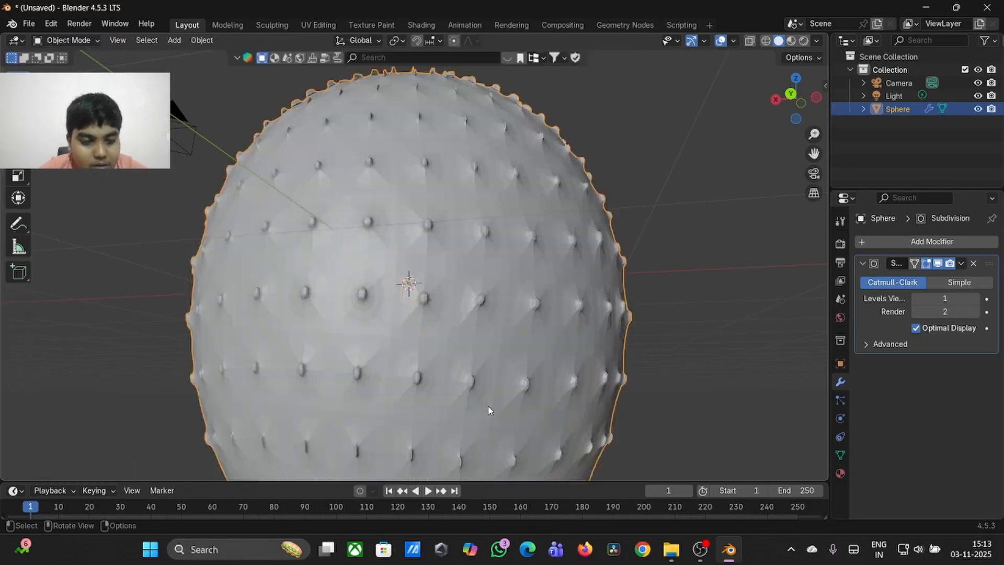
- In Edit Mode, select the faces around one upper-body stud and scale them to about 1.118 with proportional size 0.63 m, returning to Object Mode
key(Tab)
middle_drag(487, 405, 487, 406)
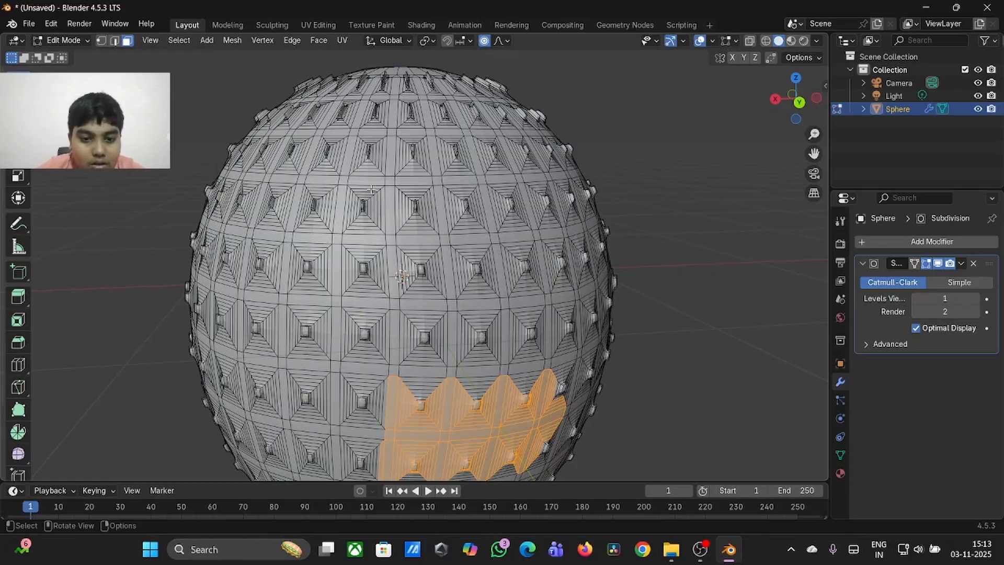
click(398, 271)
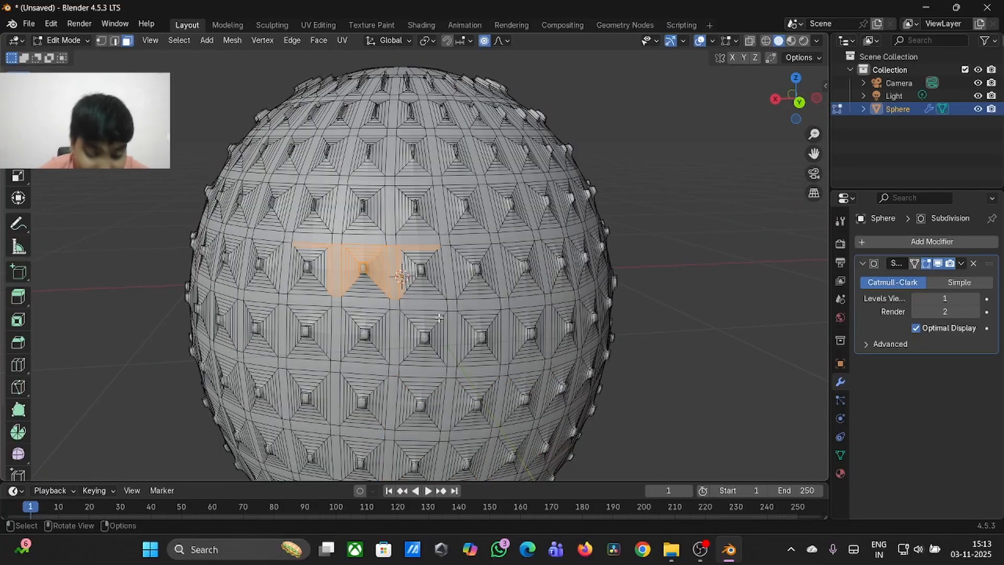
key(s)
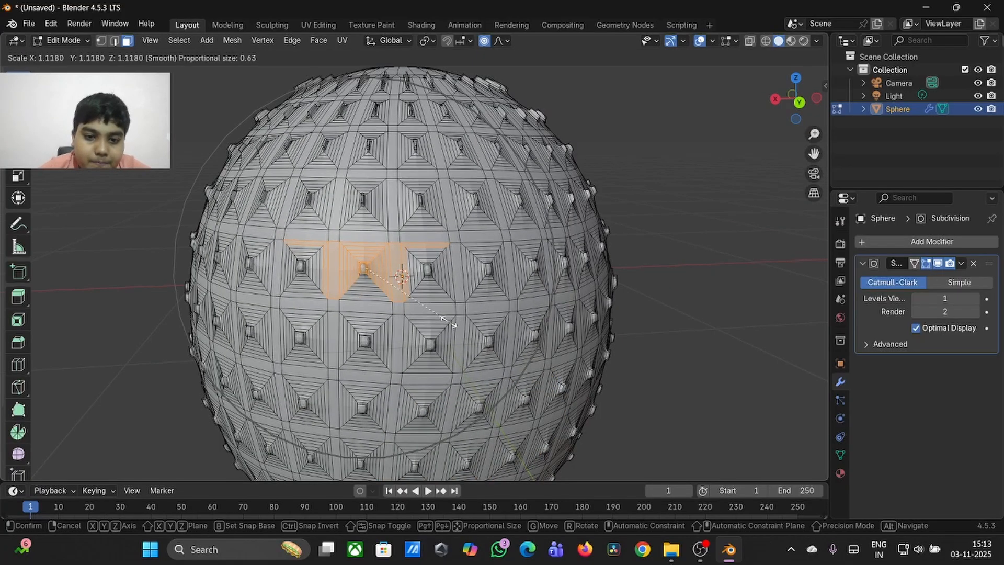
click(449, 321)
key(Tab)
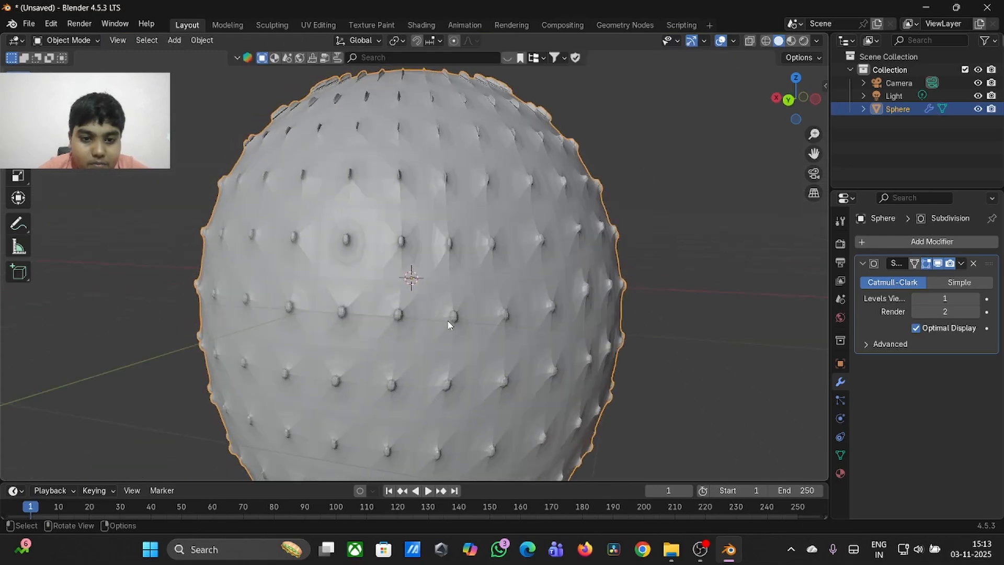
- Try to rotate a small star-shaped patch of tile faces mid-body with a proportional size of 0.63 m
key(Tab)
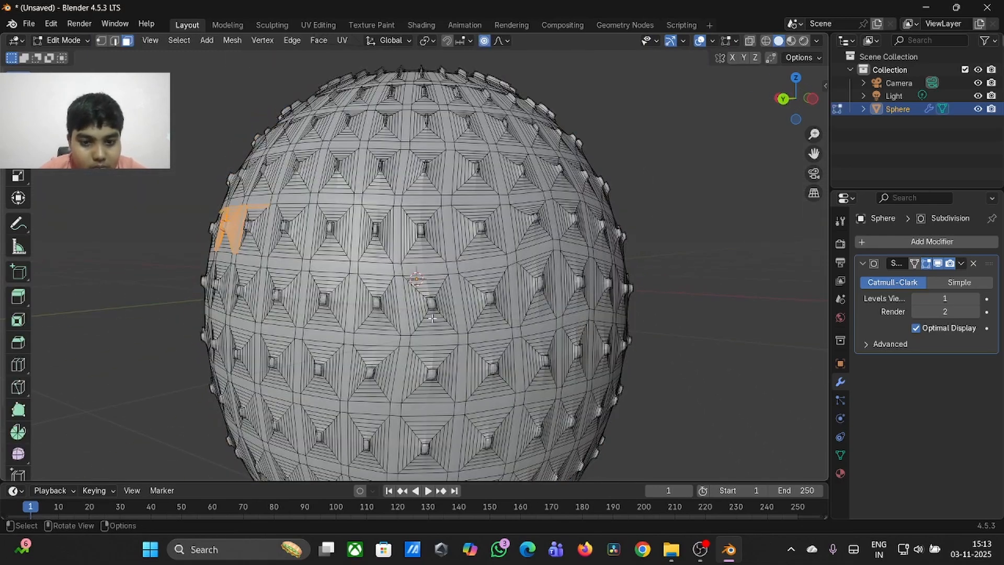
key(r)
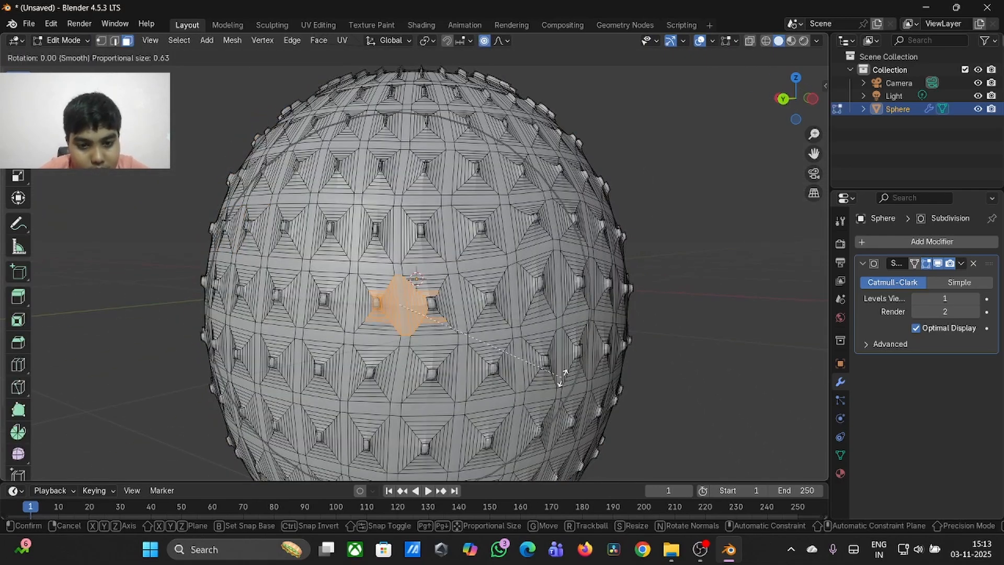
click(560, 311)
key(Tab)
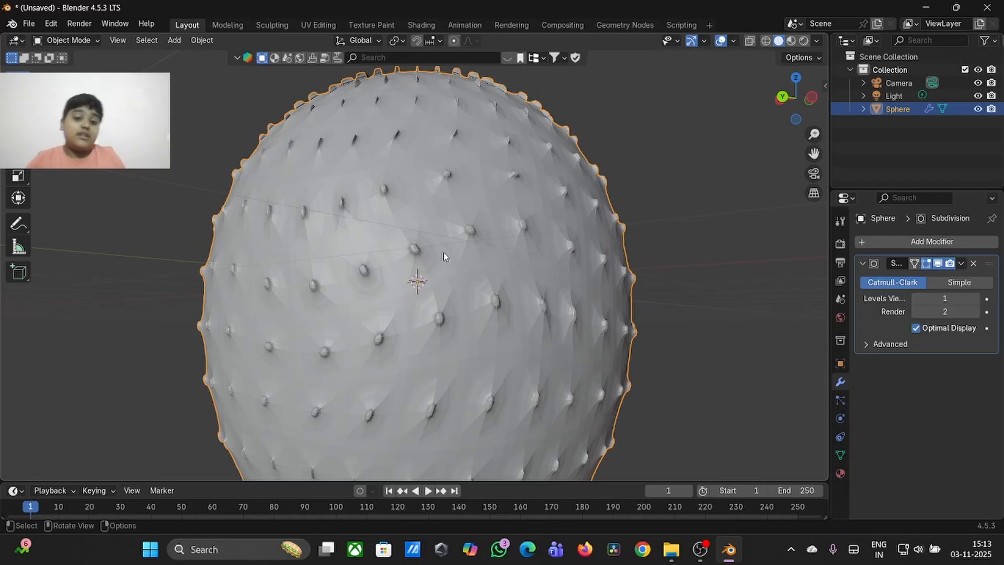
scroll(441, 244, down, 3)
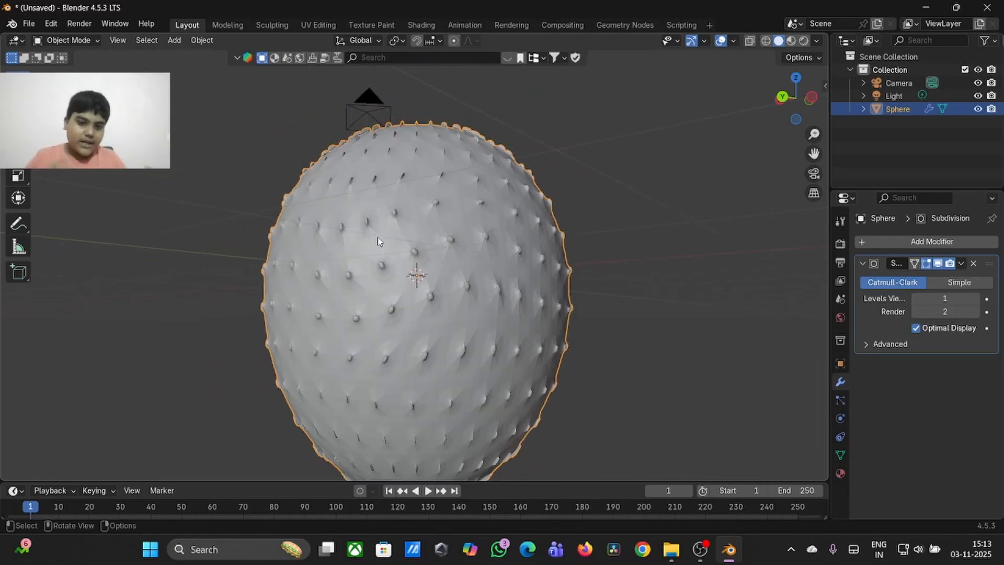
key(Tab)
key(Tab)
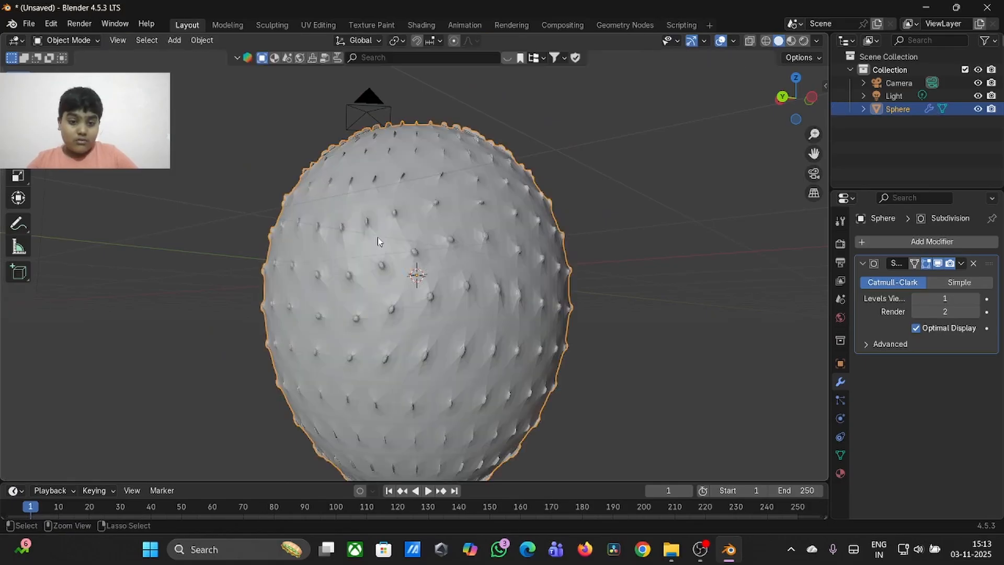
- In Edit Mode, rotate the star-shaped face patch by about -4.26° with a proportional size of 0.43 m
key(Tab)
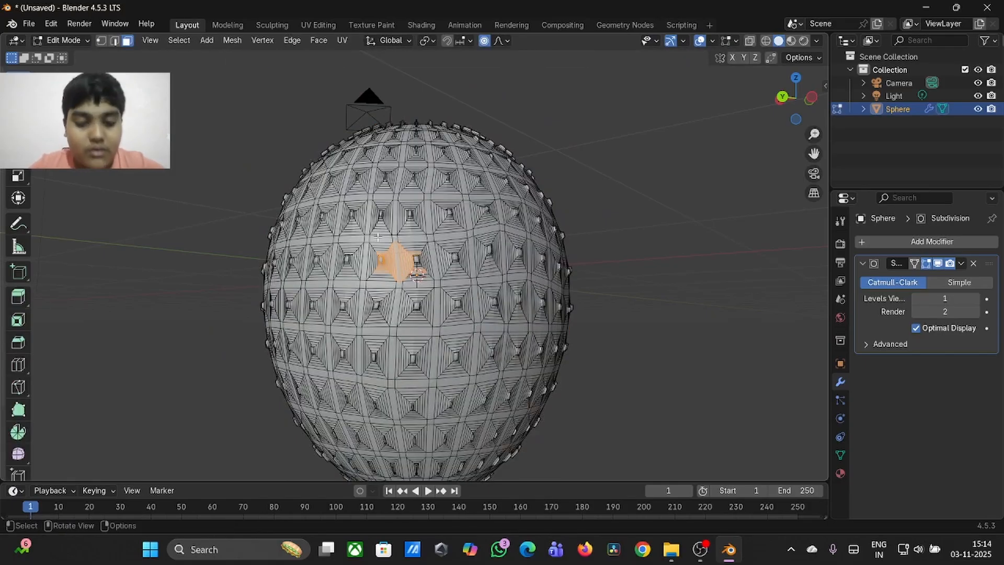
scroll(452, 254, up, 3)
key(r)
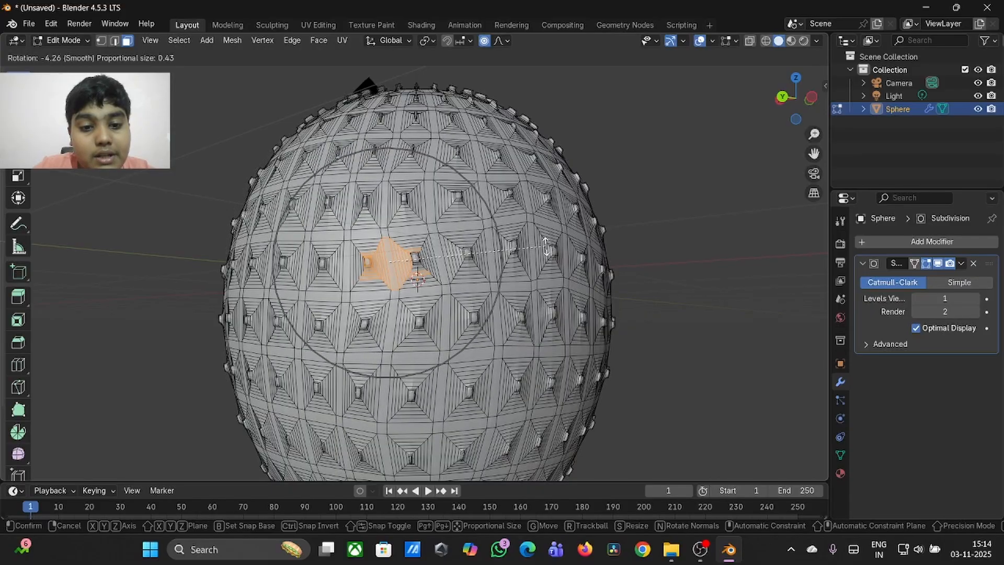
click(545, 246)
- Select a larger block of tiles on the upper body below the smooth cap and rotate it slightly
middle_drag(546, 246, 488, 263)
drag(487, 263, 555, 348)
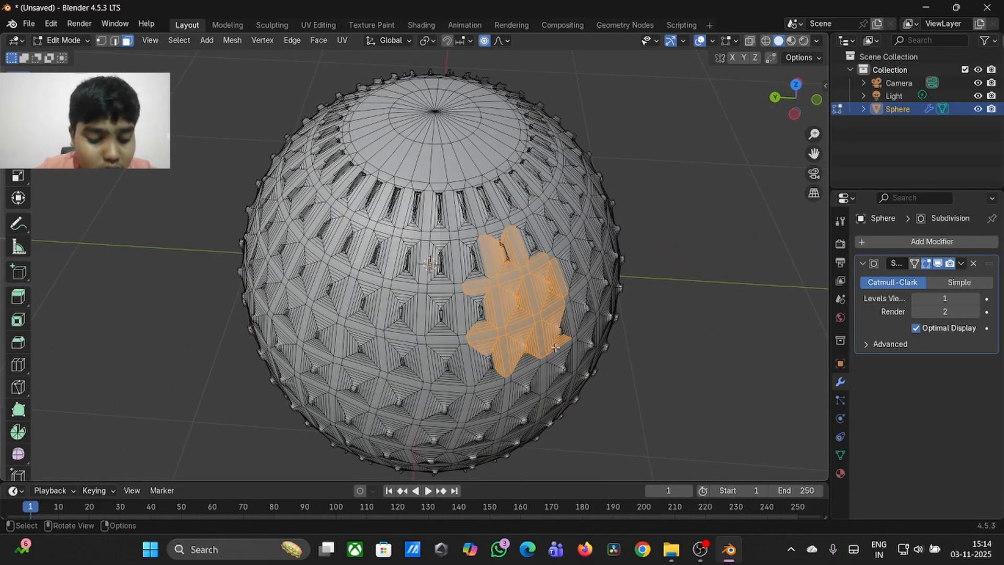
key(r)
click(555, 356)
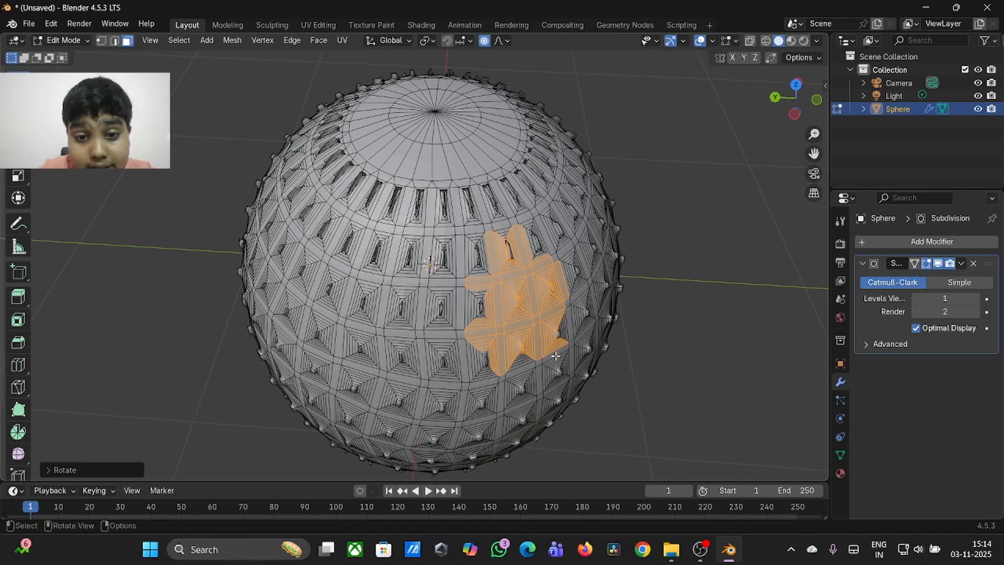
- Select a small patch of faces on the upper body and scale it to about 1.155 with a proportional size of 0.43 m
drag(373, 307, 404, 329)
key(s)
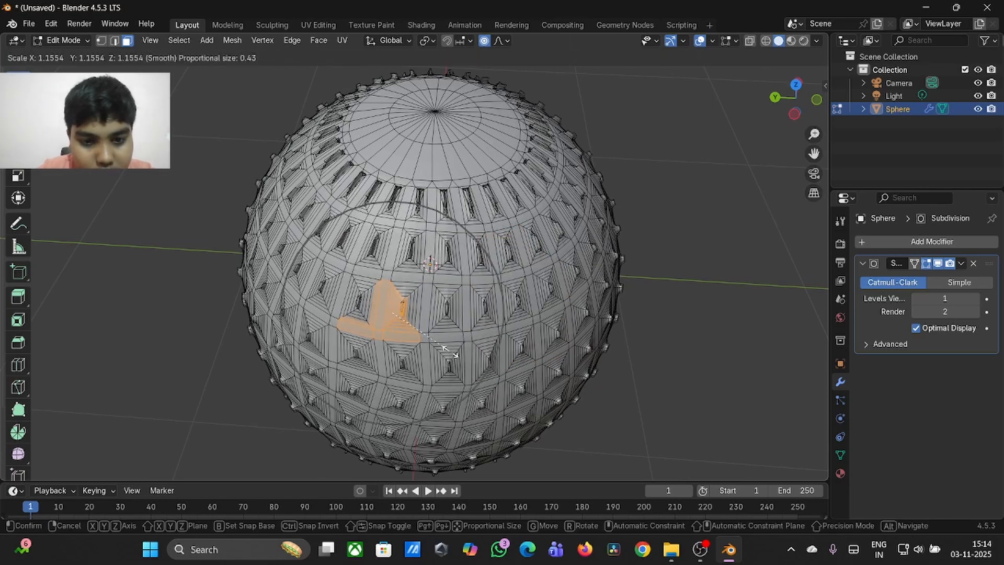
click(455, 353)
- Select the faces around one stud on another side of the upper body and shift them slightly with proportional size 0.43 m
middle_drag(315, 270, 315, 270)
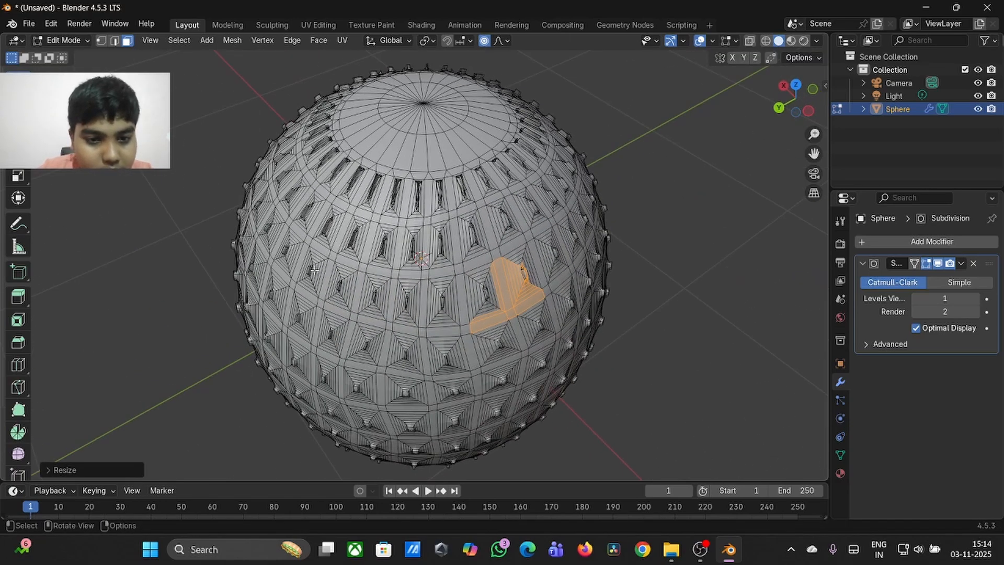
click(344, 287)
key(g)
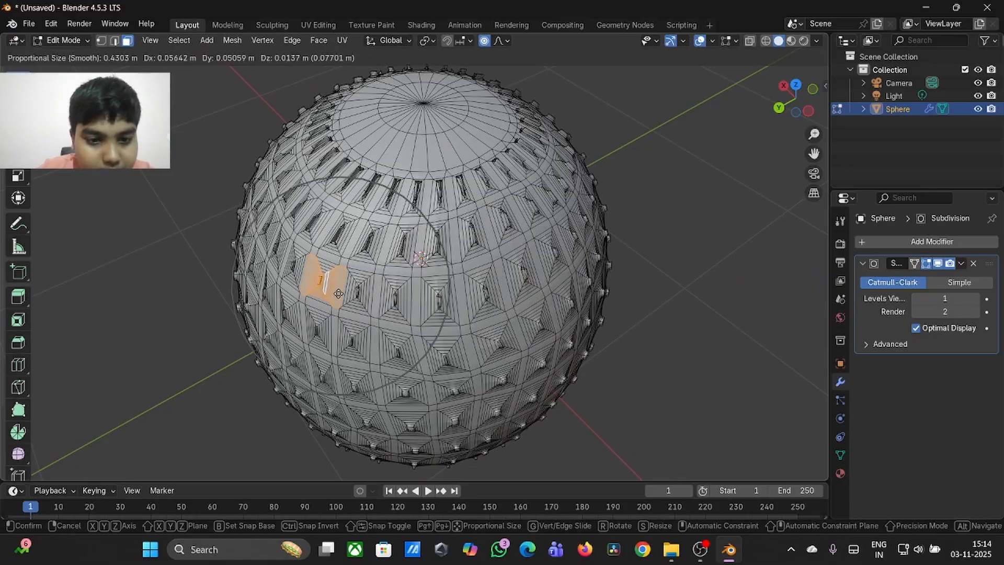
click(348, 298)
- Extrude the shifted patch of stud faces very slightly
mouse_move(348, 298)
middle_down()
mouse_move(366, 295)
mouse_move(348, 298)
middle_up()
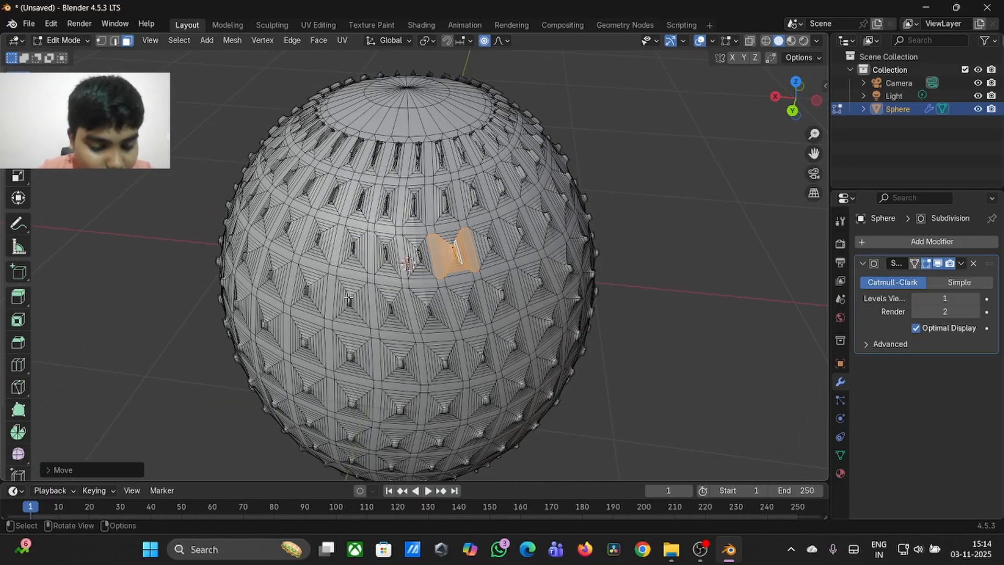
key(e)
click(324, 327)
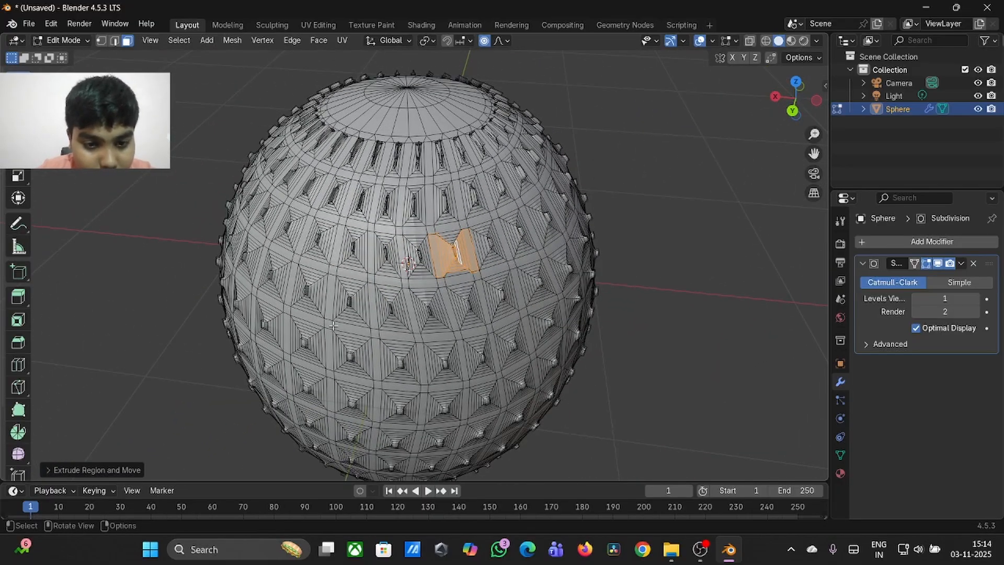
- Select a block of neighbouring tile faces on the upper body and rotate it about 5.33° with a proportional size of 0.43 m
click(357, 336)
key(r)
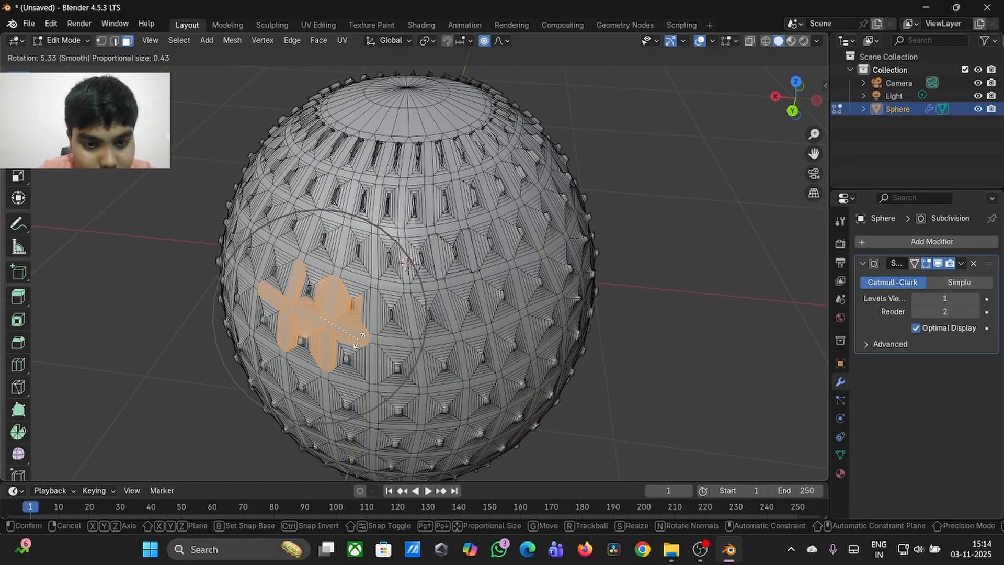
click(360, 340)
- Try to extrude the rotated tile block outward by about 0.047 m, keeping only its rotation
mouse_move(397, 375)
middle_down()
mouse_move(397, 366)
mouse_move(397, 375)
middle_up()
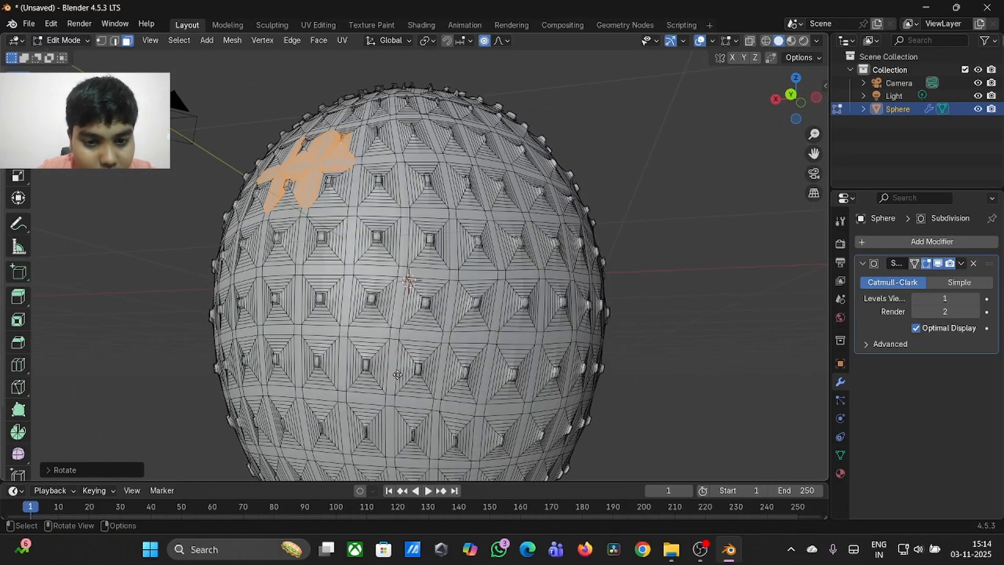
key(e)
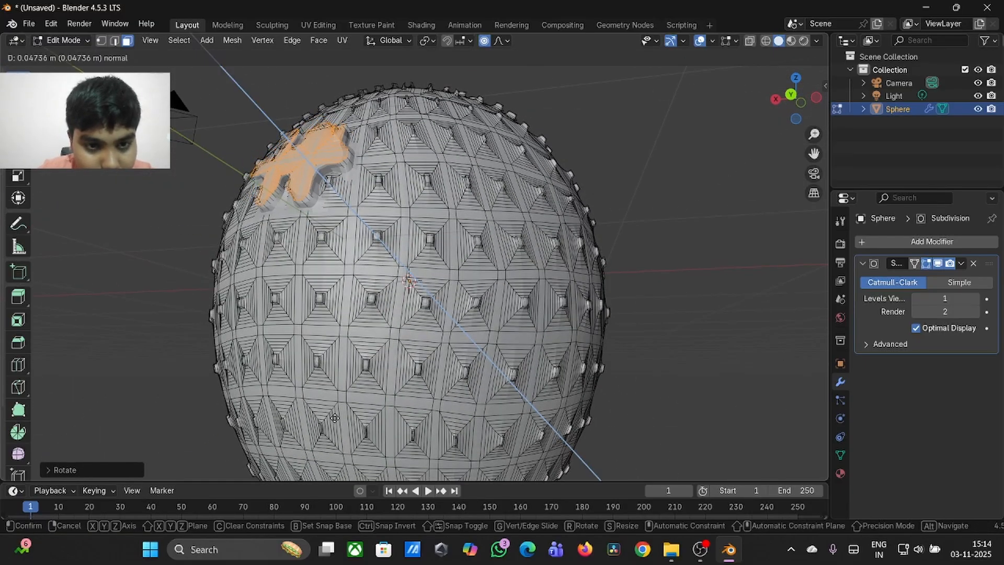
click(338, 420)
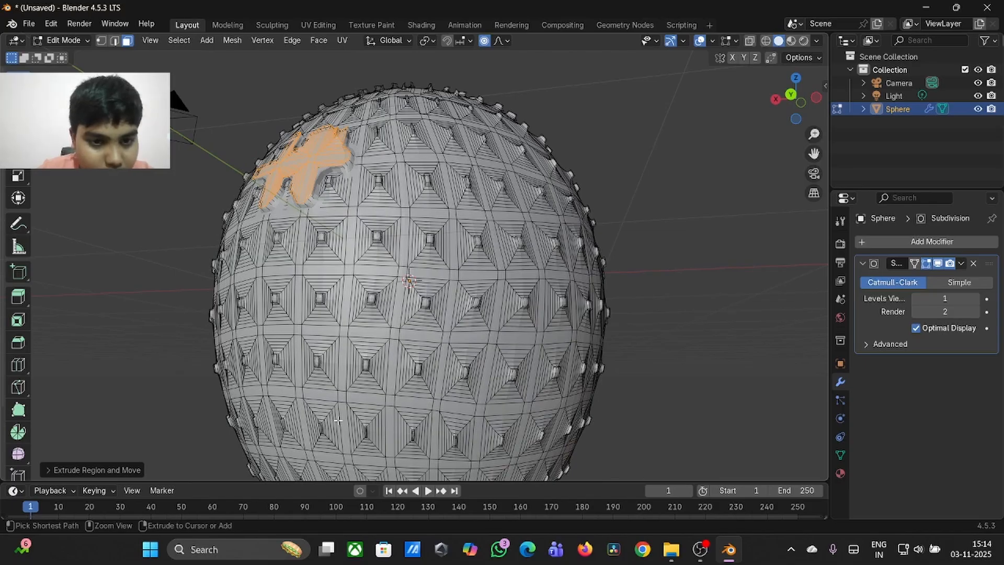
key(ctrl+z)
key(ctrl+z)
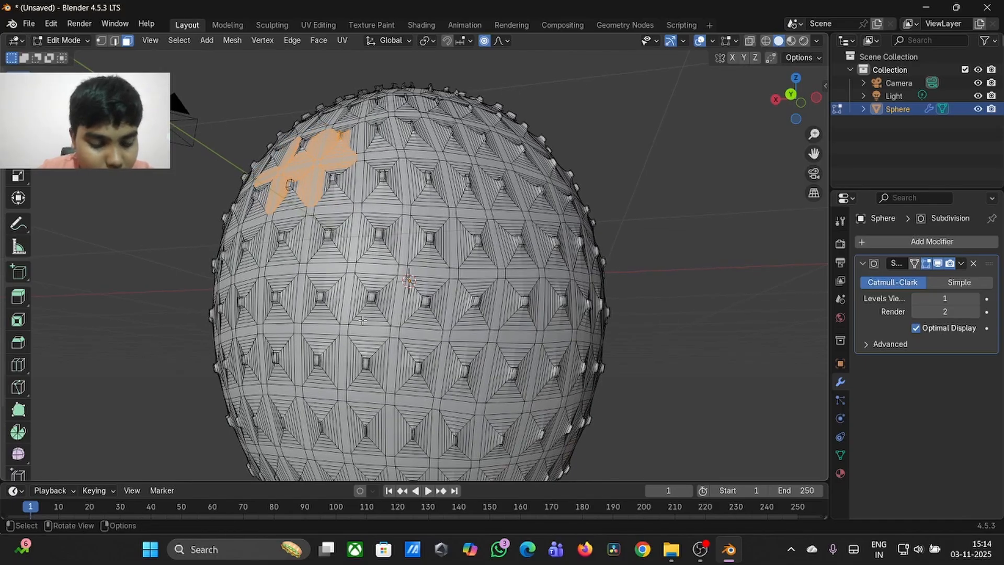
key(ctrl+shift+z)
- Select a short row of elongated tiles on the lower body and rotate it slightly with proportional editing
scroll(362, 320, down, 10)
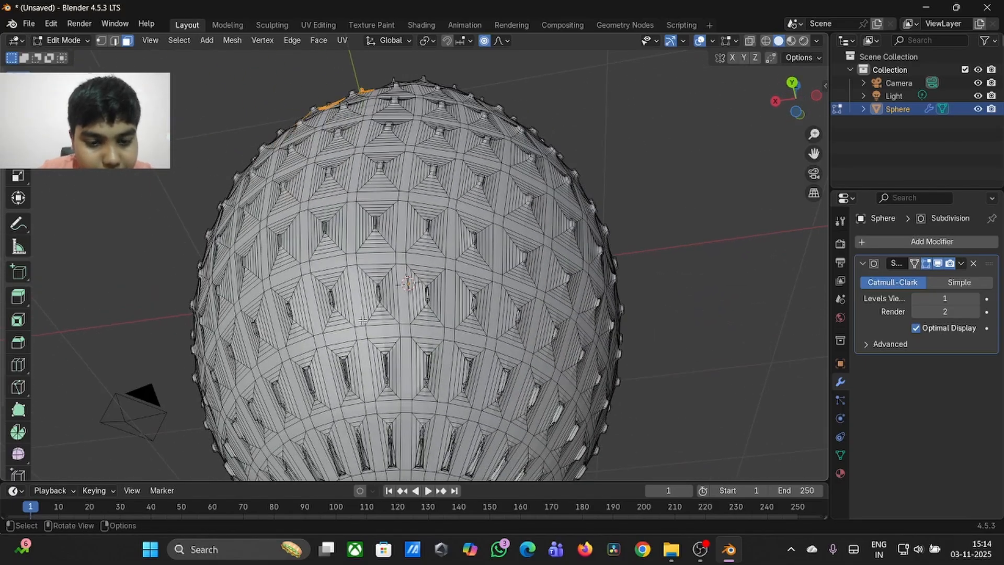
drag(362, 320, 361, 328)
drag(458, 361, 457, 362)
key(r)
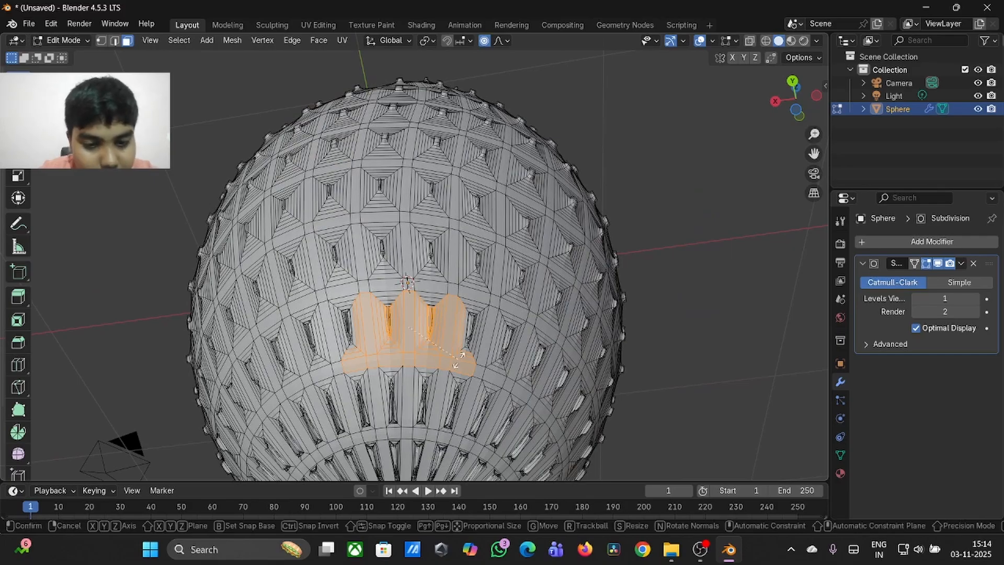
right_click(453, 368)
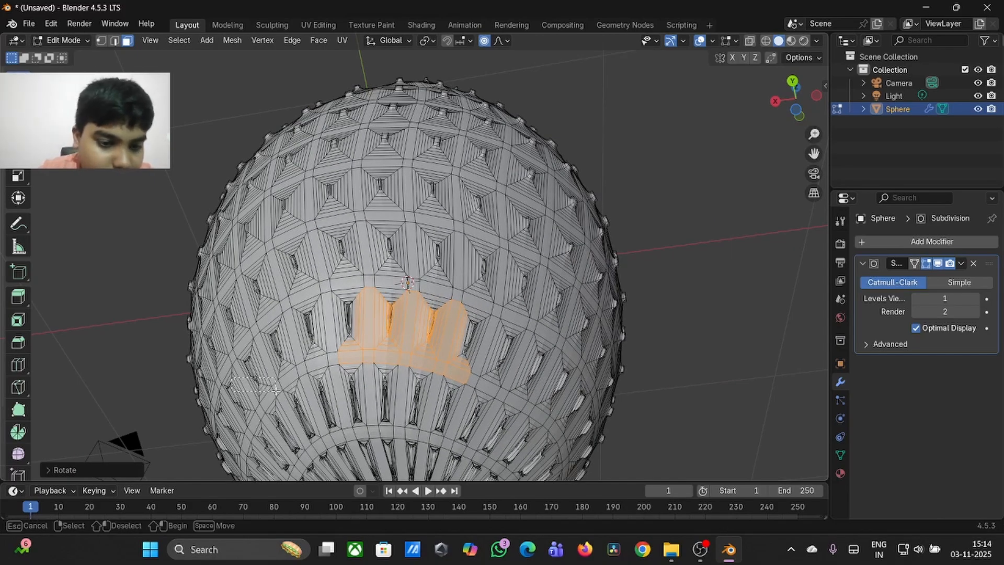
- Try to rotate a small patch of faces beside the previous row on the lower body
click(234, 378)
key(r)
click(271, 392)
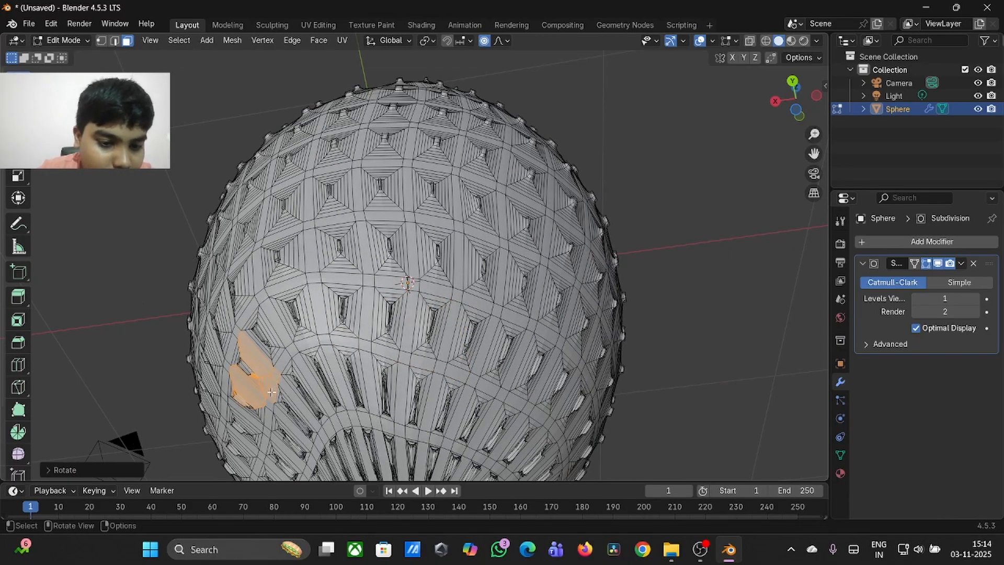
scroll(231, 445, left, 5)
ctrl+scroll(230, 445, down, 3)
scroll(230, 445, left, 8)
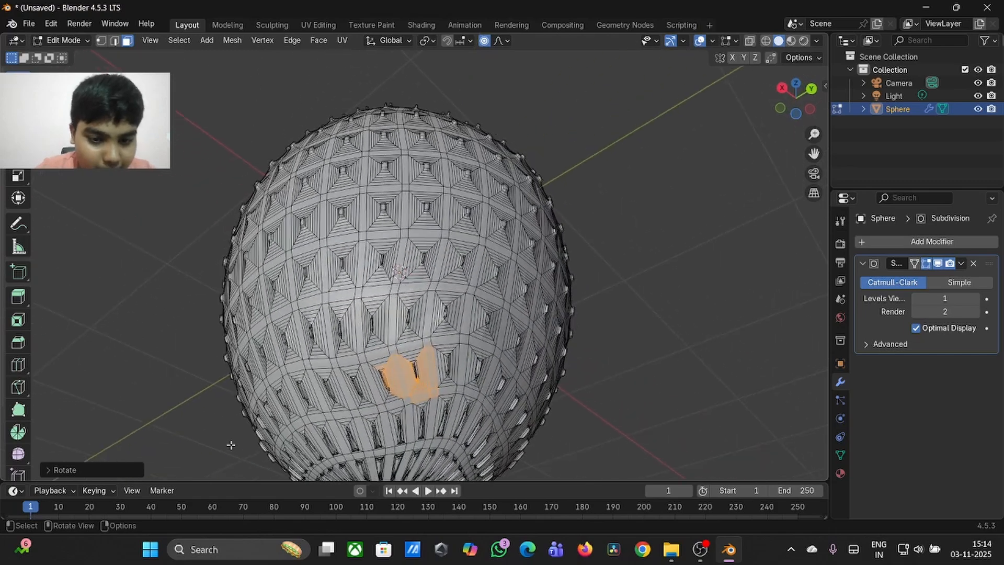
key(ctrl+z)
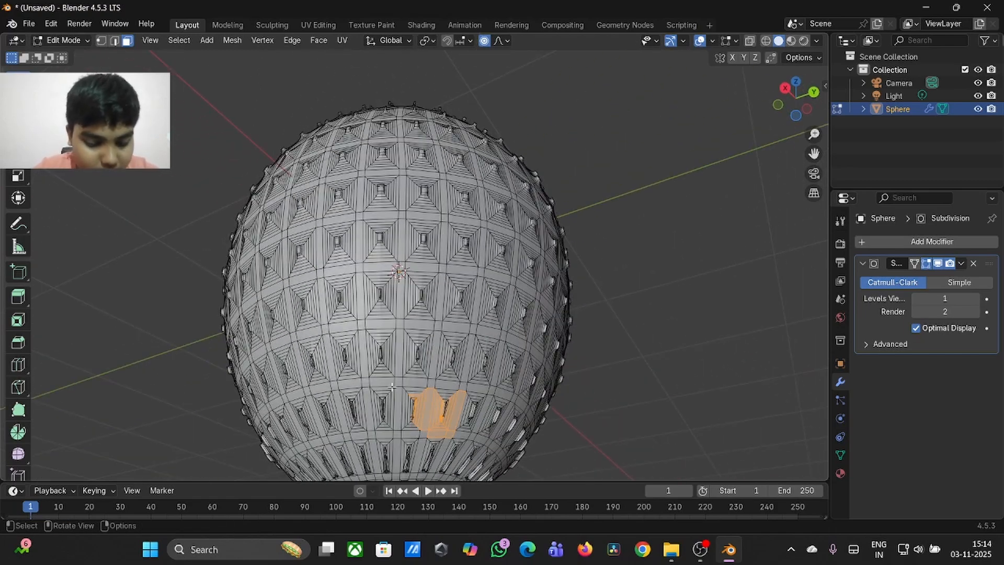
- Rotate the selected lower-body face patch by a slight amount with proportional editing
key(r)
click(361, 385)
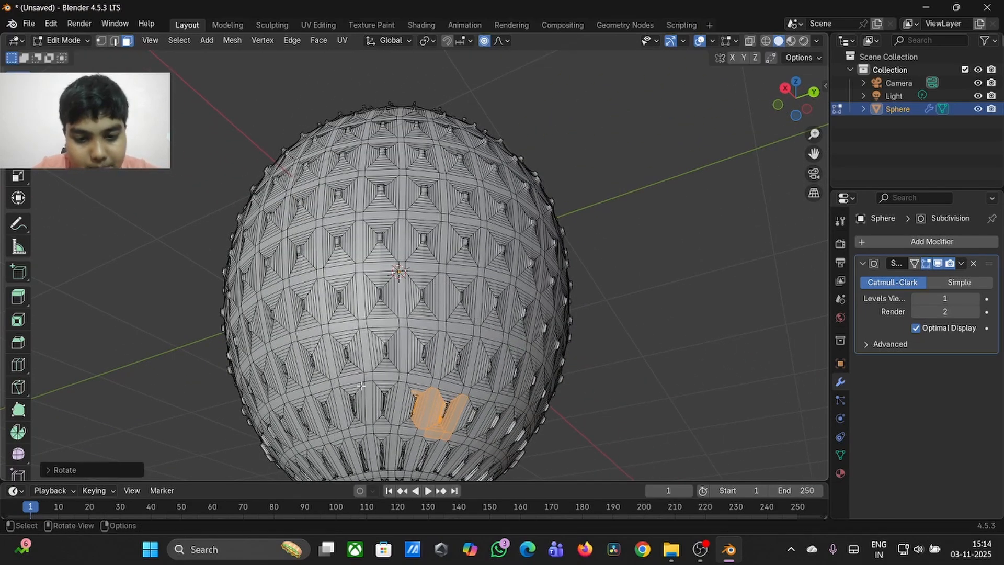
- Rotate a tile patch on the lower side of the body slightly, and enlarge another patch on its lower front with proportional editing
drag(233, 354, 310, 384)
key(r)
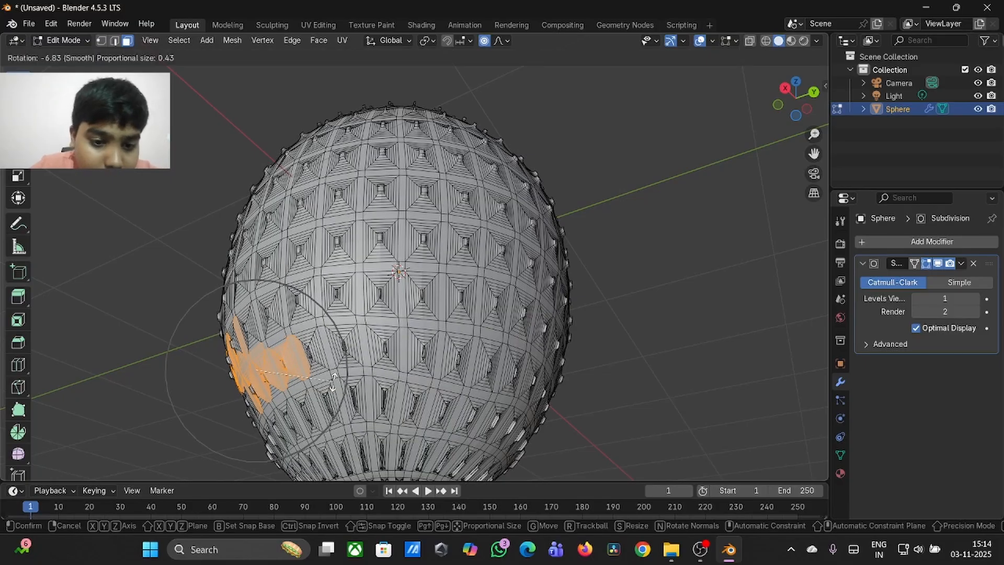
click(333, 382)
drag(395, 327, 433, 361)
key(s)
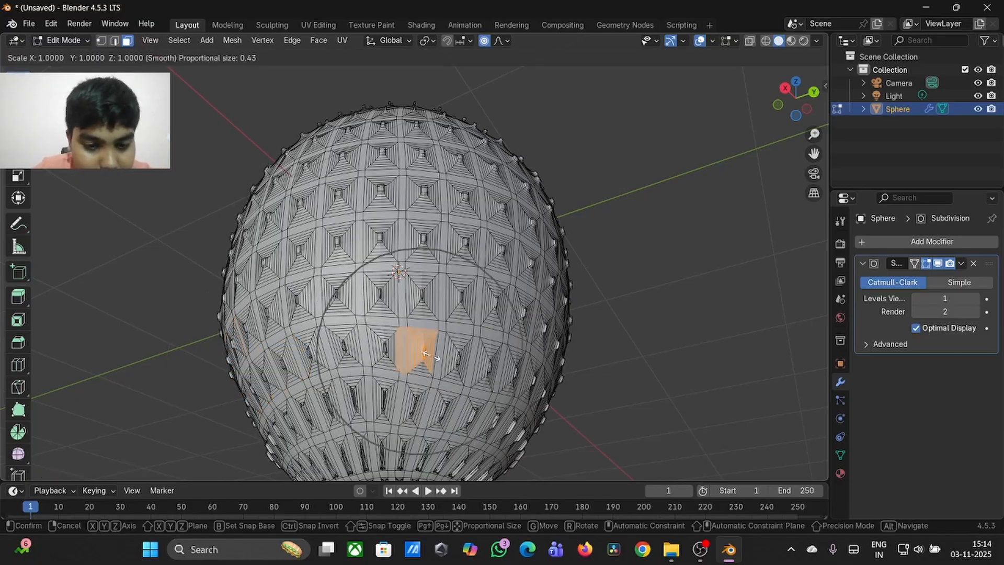
click(436, 357)
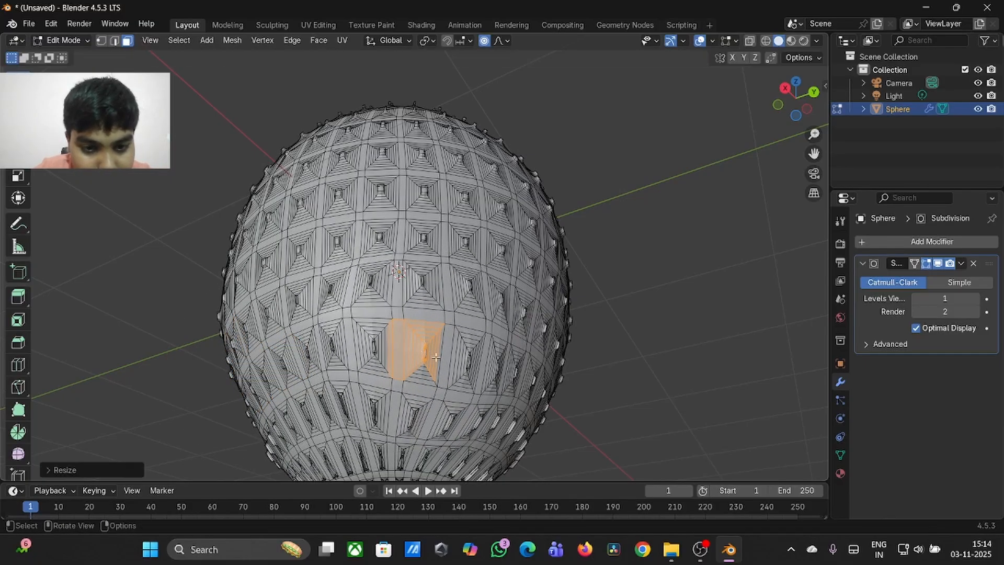
- Examine the deformed surface from below and around its sides in Edit Mode and Object Mode
key(KP_8)
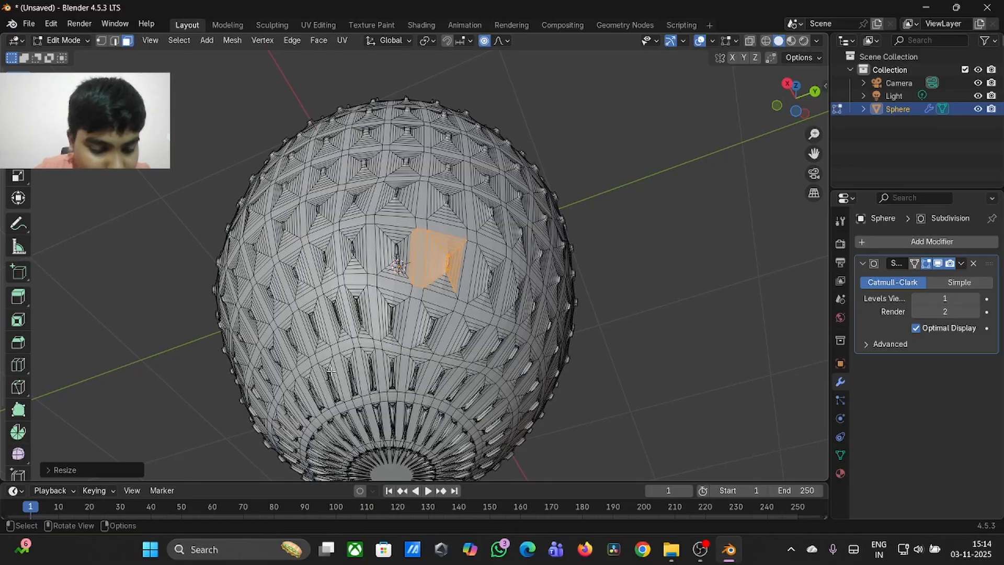
key(Tab)
key(Tab)
scroll(331, 376, up, 5)
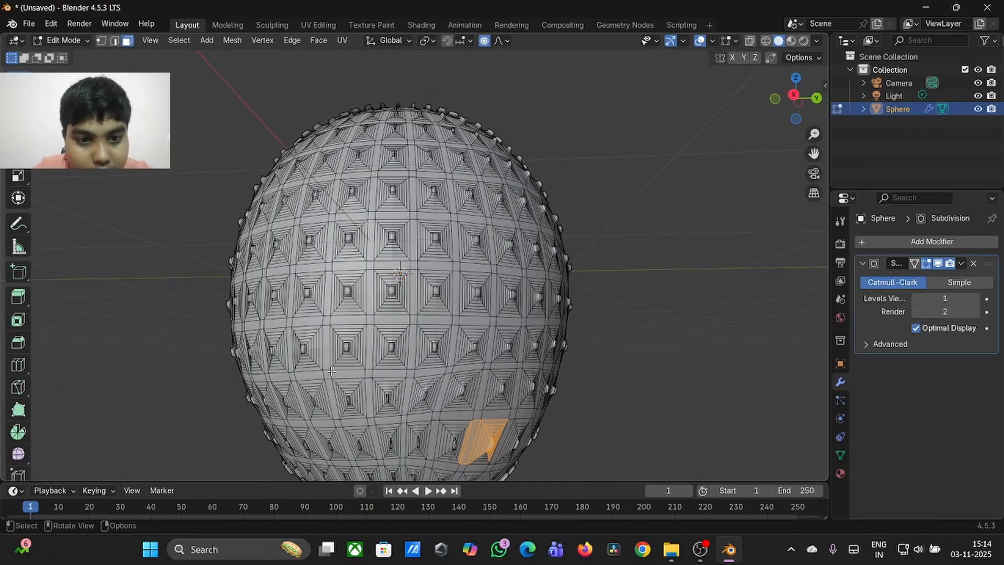
scroll(331, 375, down, 2)
scroll(332, 376, right, 5)
key(Tab)
scroll(331, 375, right, 5)
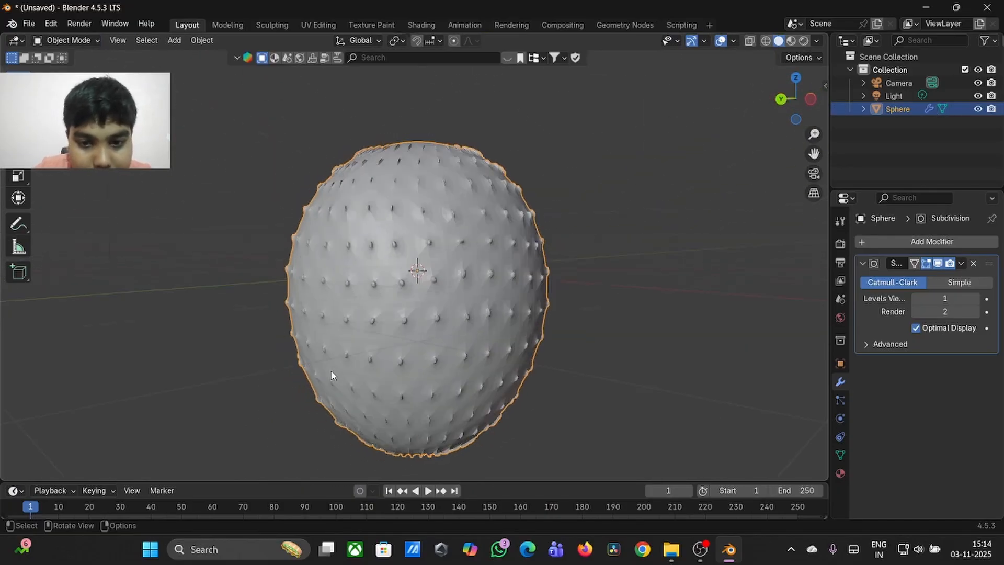
key(Tab)
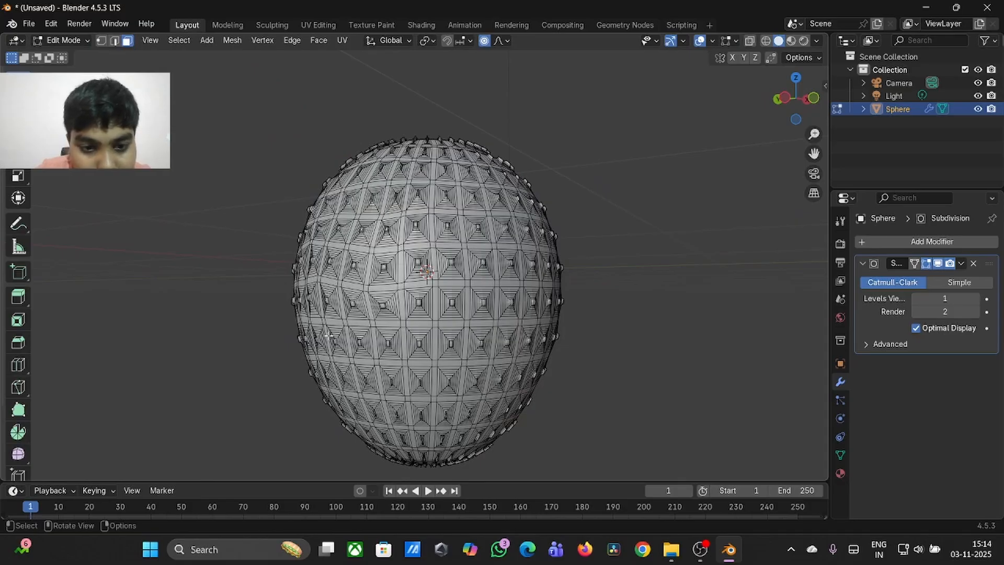
drag(380, 251, 427, 300)
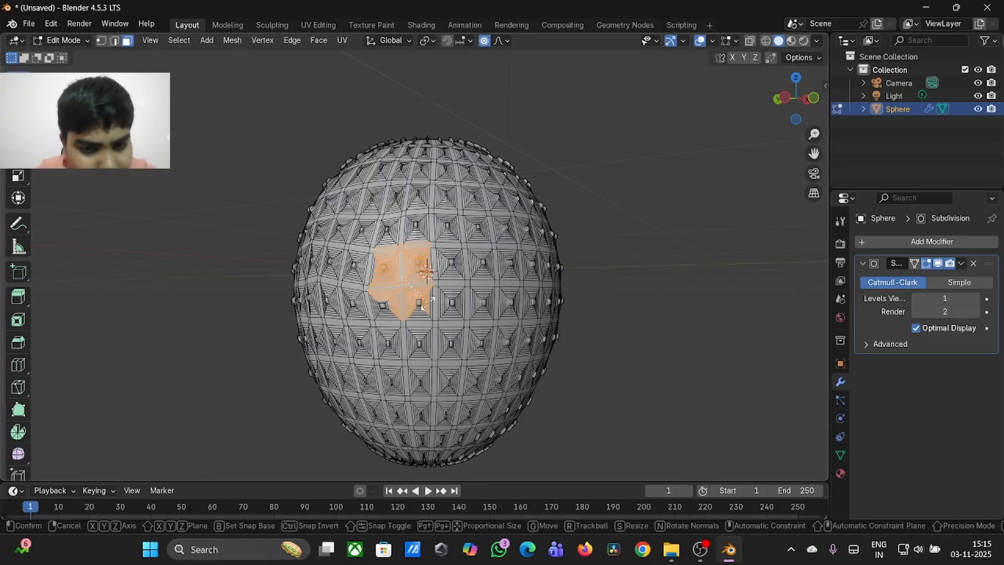
key(r)
key(Escape)
key(Tab)
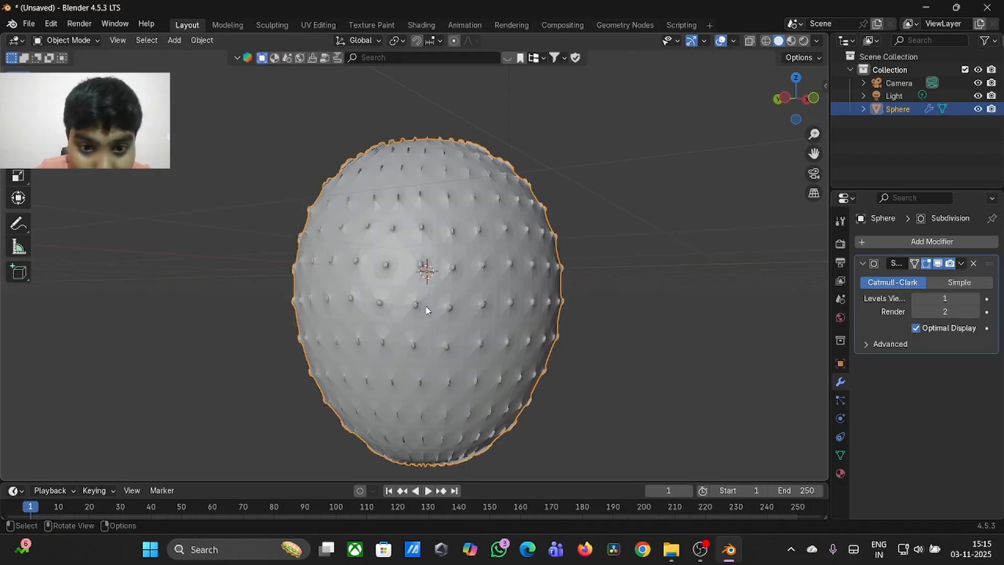
scroll(426, 311, right, 1)
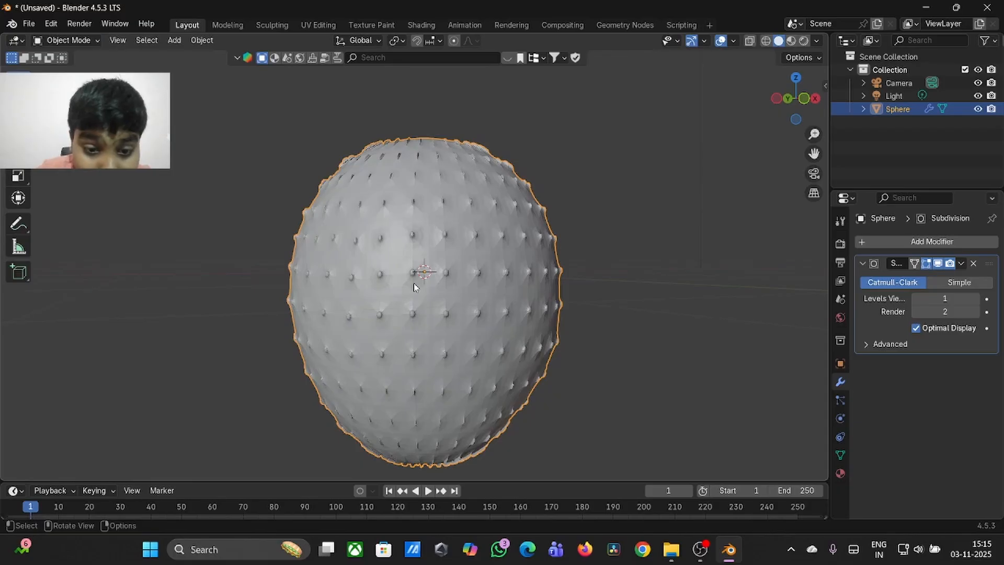
- Select a pair of adjoining tiles on the mid body and rotate them slightly, with the proportional size enlarged to 0.69
key(Tab)
drag(378, 263, 416, 284)
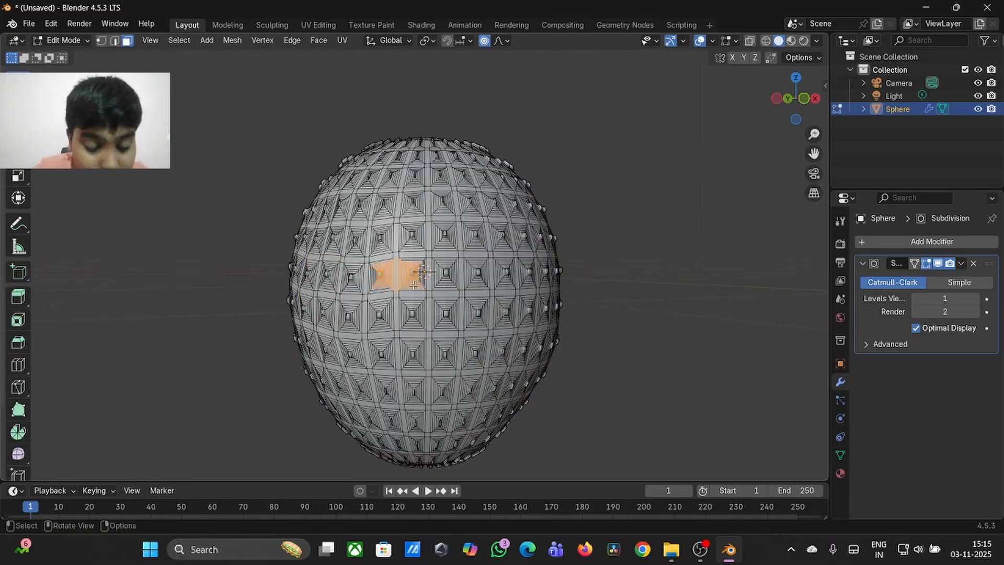
key(r)
click(414, 279)
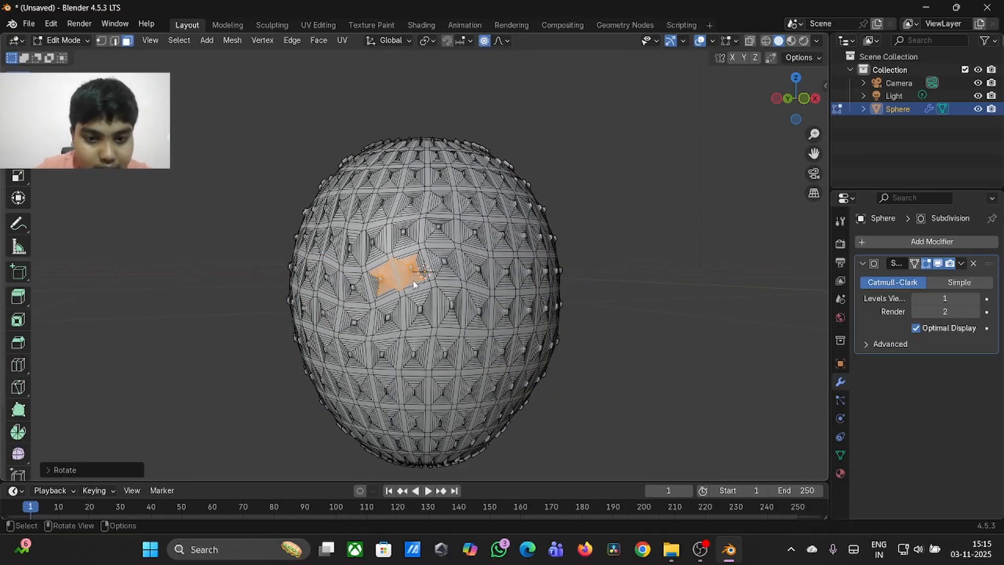
key(Tab)
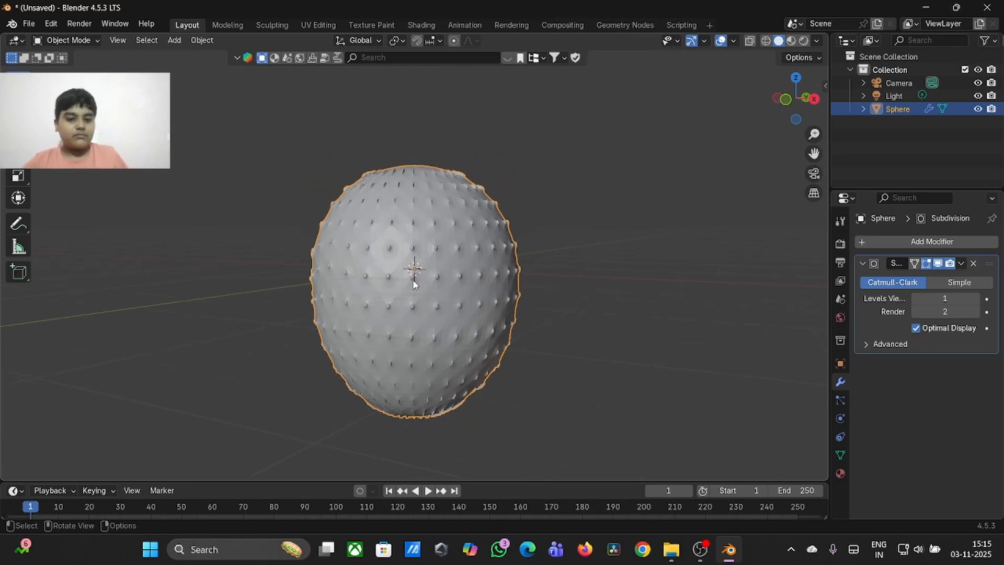
middle_drag(412, 279, 416, 273)
key(Tab)
key(r)
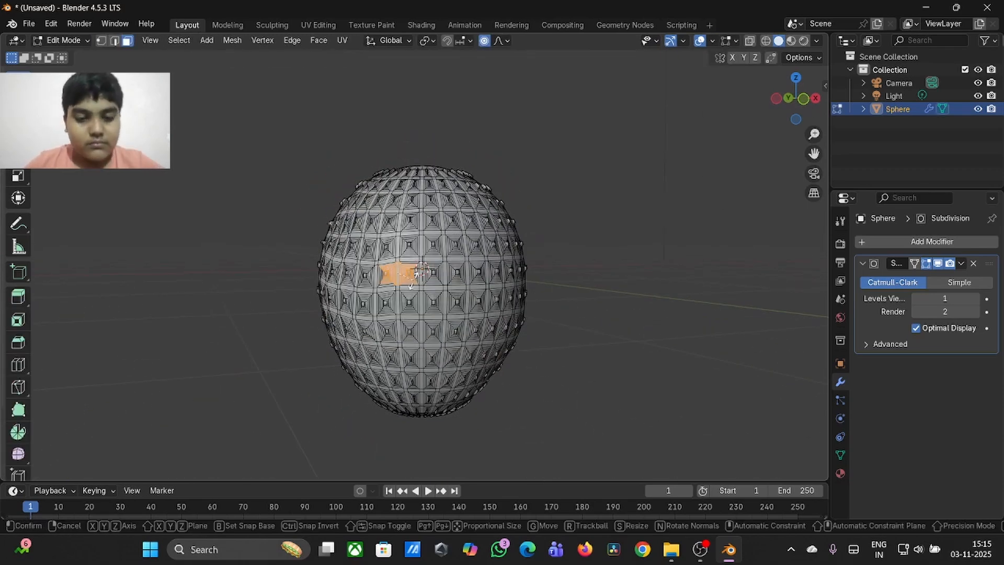
scroll(415, 271, down, 4)
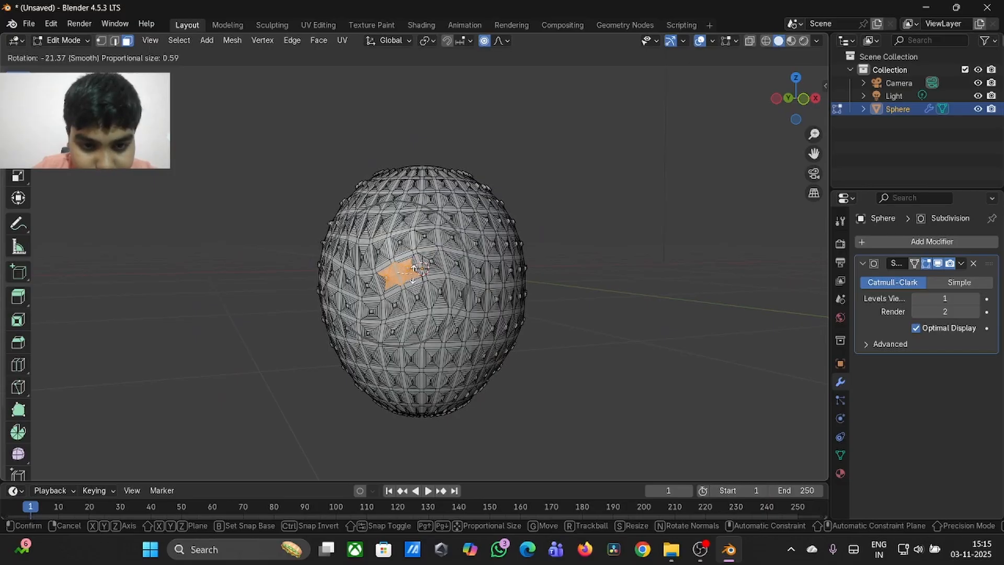
scroll(413, 272, down, 2)
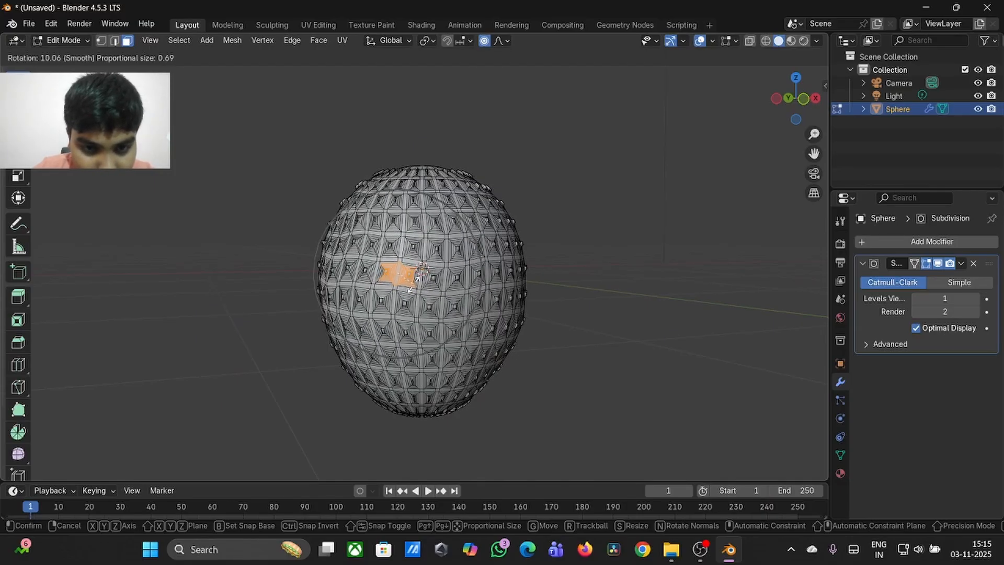
click(415, 280)
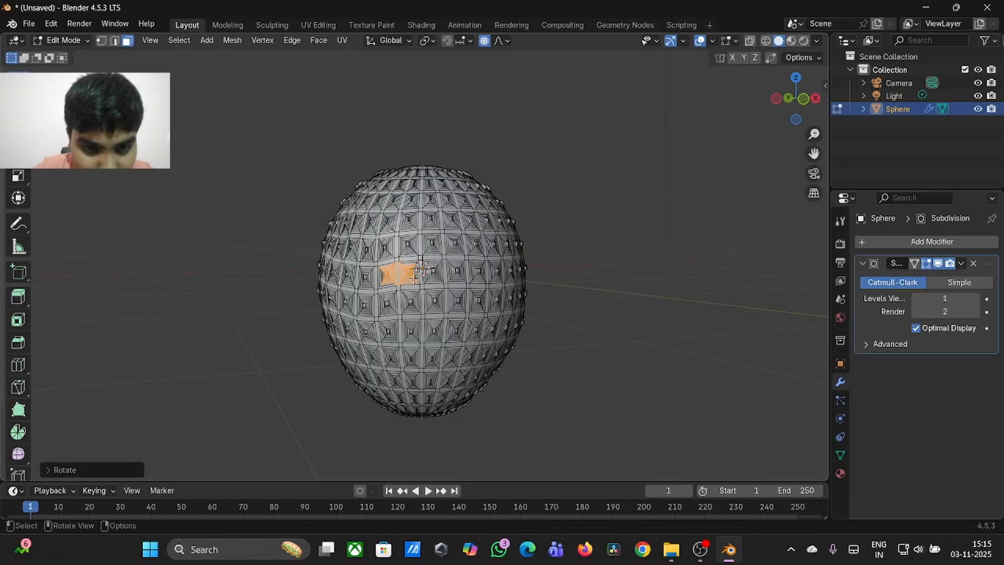
- Select a small block of tiles on the opposite side's mid body and move it slightly with proportional editing
key(Tab)
scroll(436, 329, right, 10)
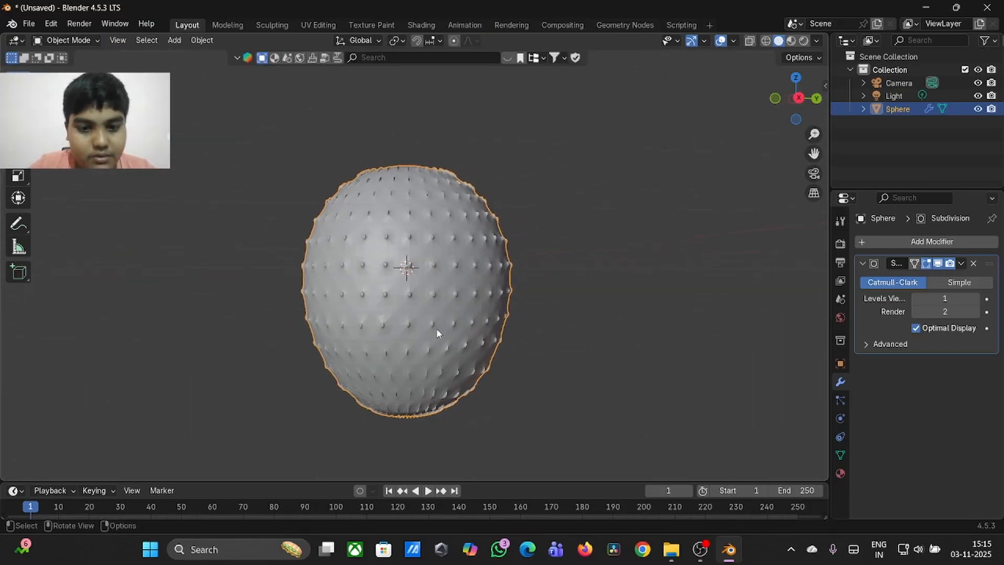
key(Tab)
drag(404, 255, 428, 283)
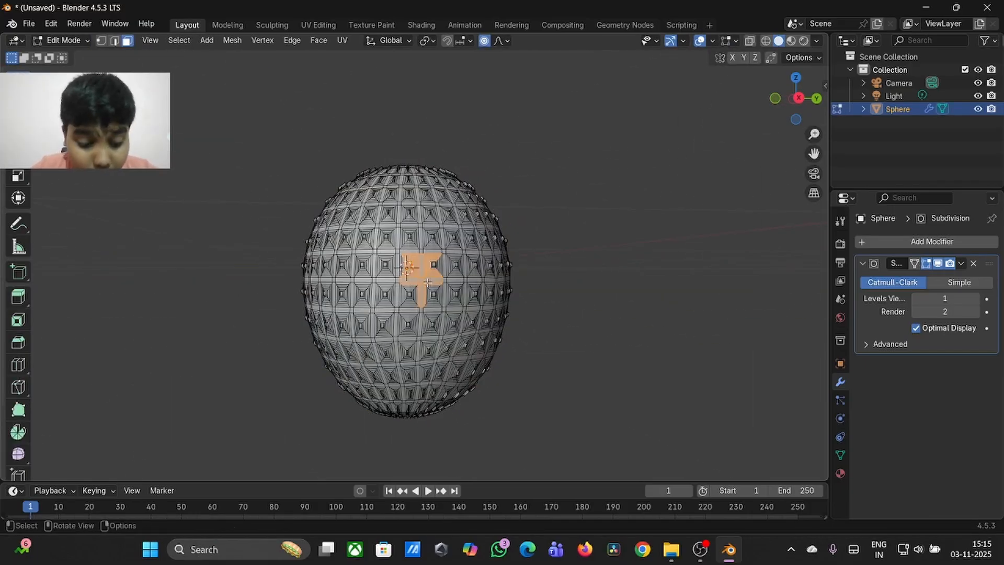
key(g)
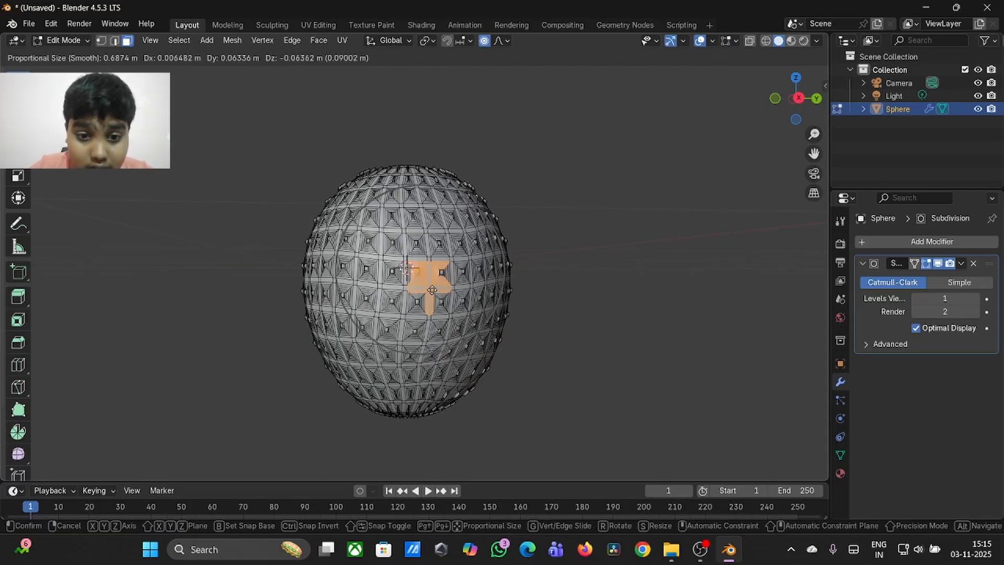
click(426, 283)
- Rotate the moved tile block slightly, and rotate a tile patch lower down on the same side with proportional editing
scroll(429, 284, right, 3)
scroll(428, 284, left, 3)
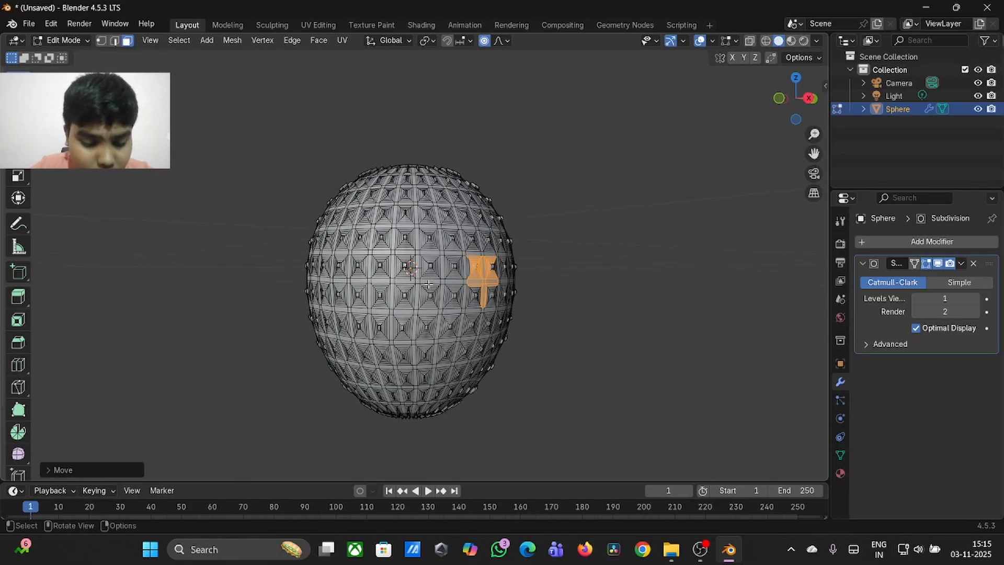
scroll(503, 326, right, 4)
key(r)
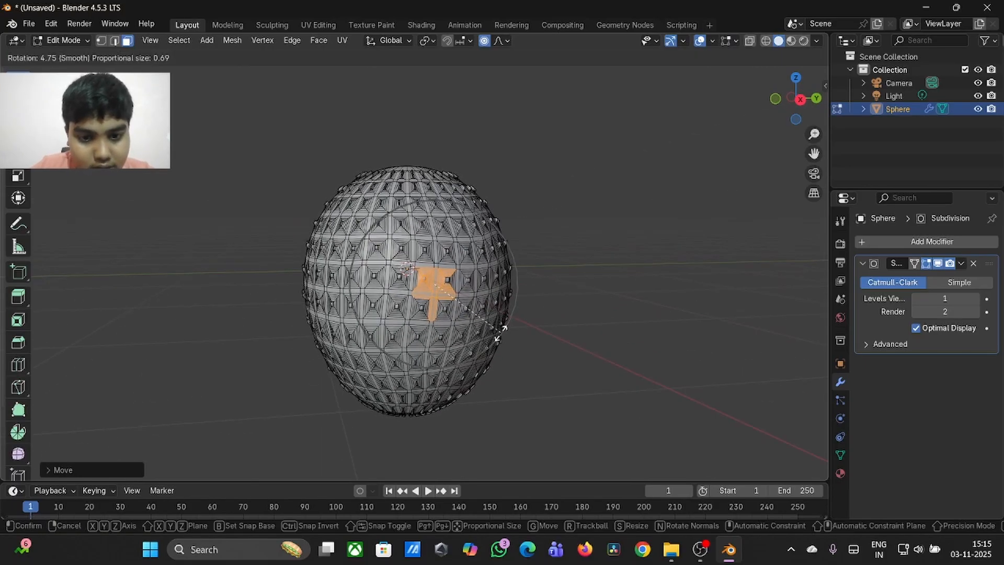
click(501, 338)
key(ctrl+z)
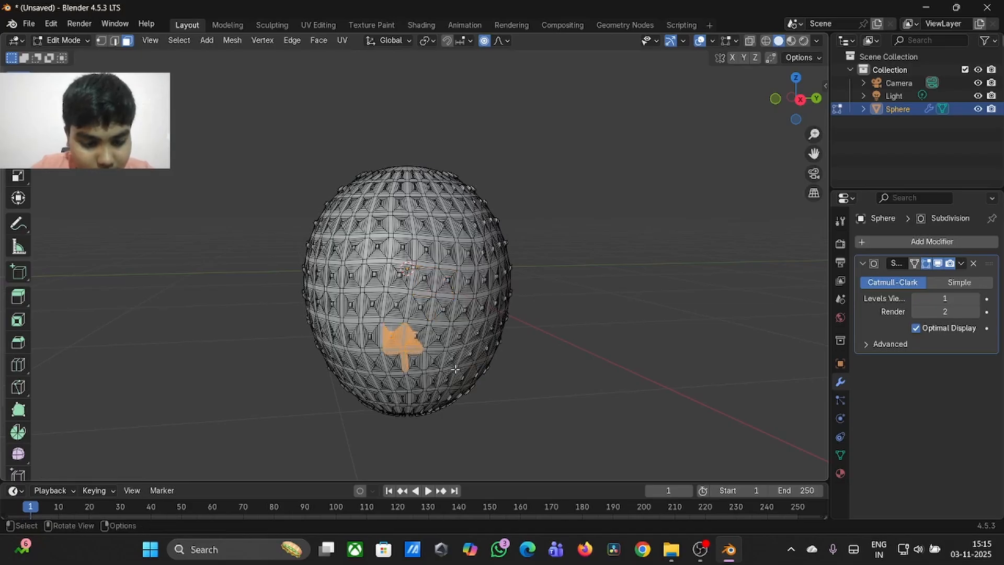
key(r)
click(482, 353)
- Rotate a short row of tiles on the upper body and a small tile patch on the mid body with proportional editing
drag(426, 192, 456, 212)
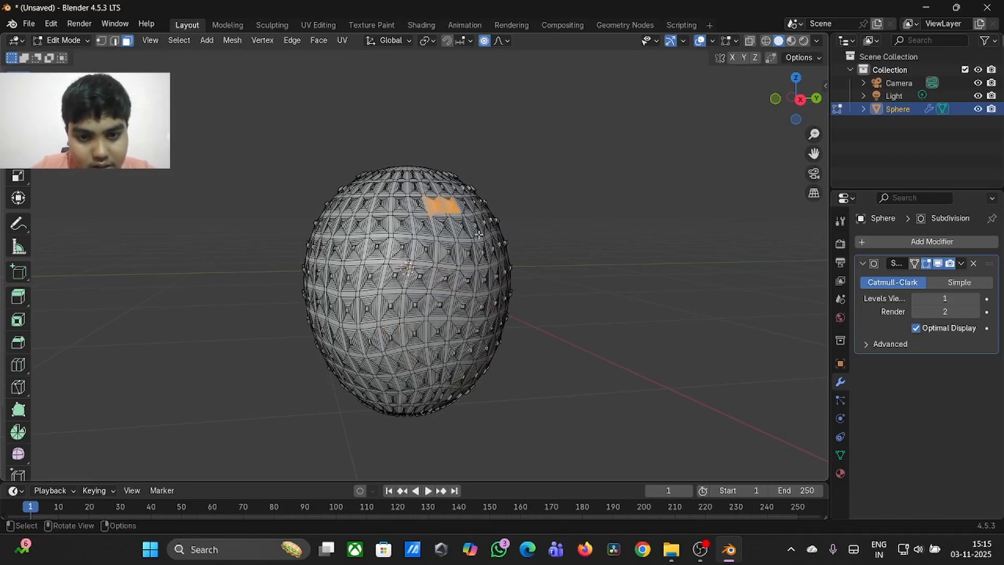
key(r)
click(510, 308)
drag(341, 277, 357, 286)
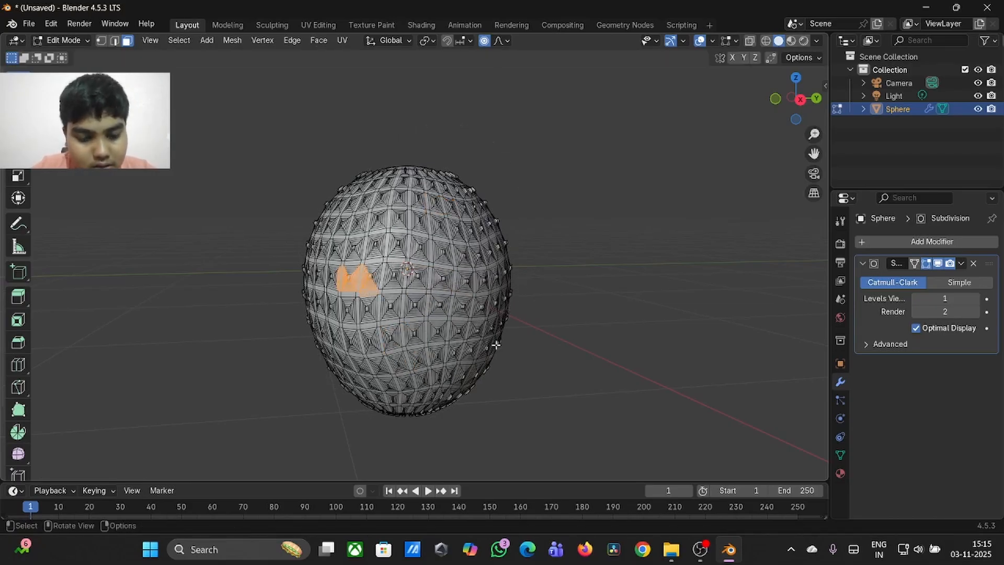
key(r)
click(492, 329)
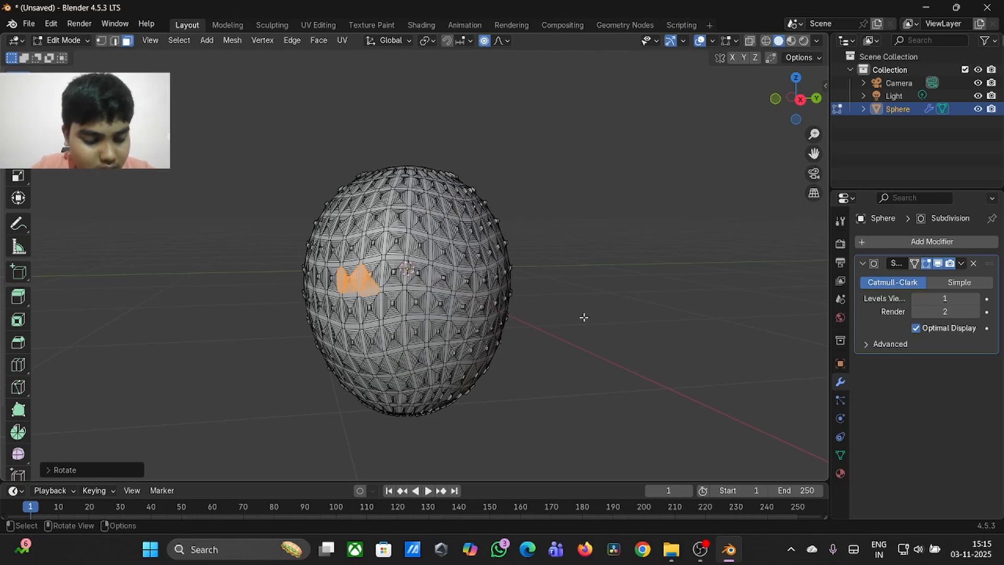
- Select a narrow tile patch on the body's side silhouette and move it slightly with a proportional size of about 0.69 m
key(Tab)
middle_drag(584, 317, 585, 321)
scroll(584, 318, down, 2)
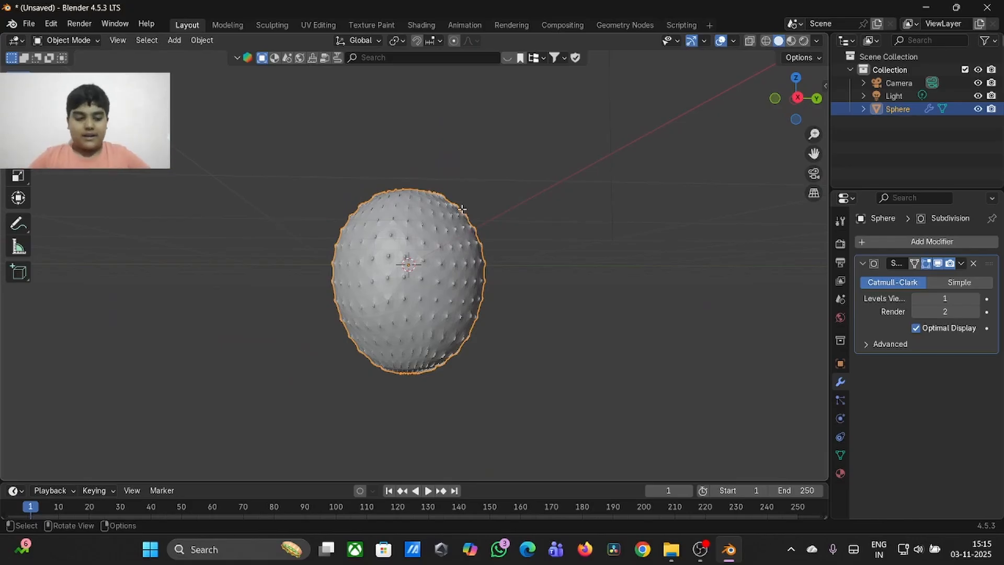
key(Tab)
drag(479, 277, 516, 364)
key(g)
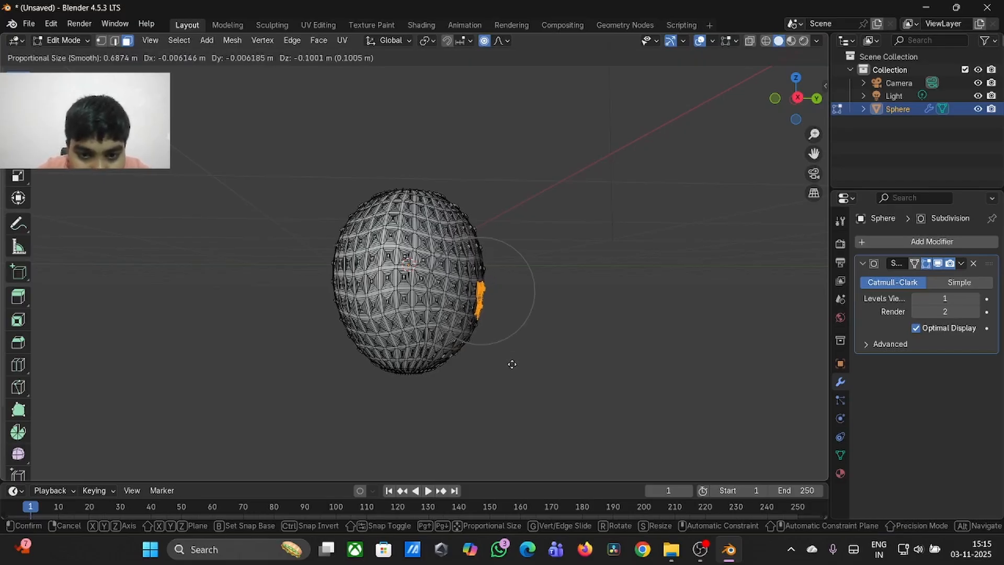
click(516, 362)
- Move a tile patch on the opposite upper side slightly outward and a patch on the lower side inward with proportional editing
drag(339, 243, 356, 257)
key(g)
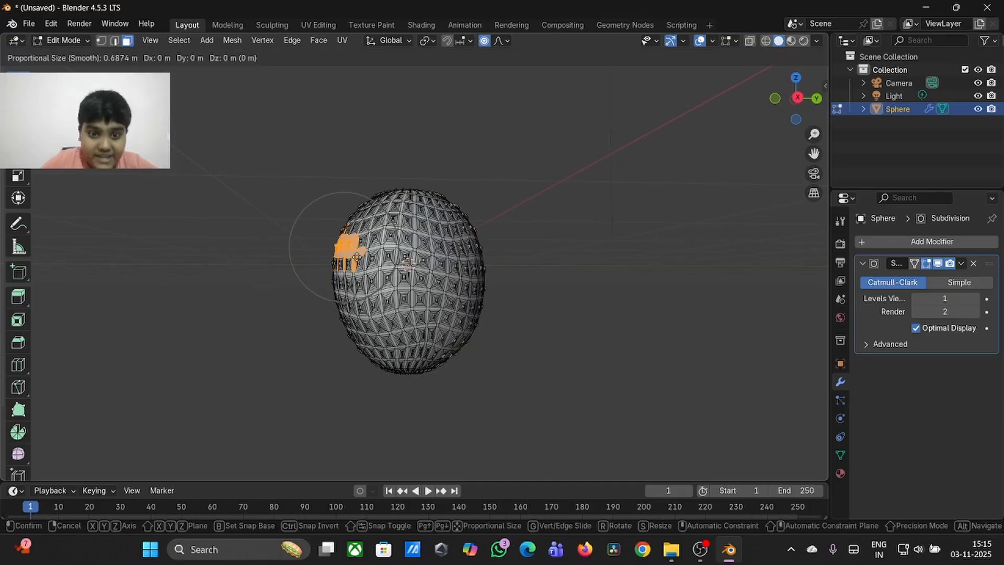
click(354, 253)
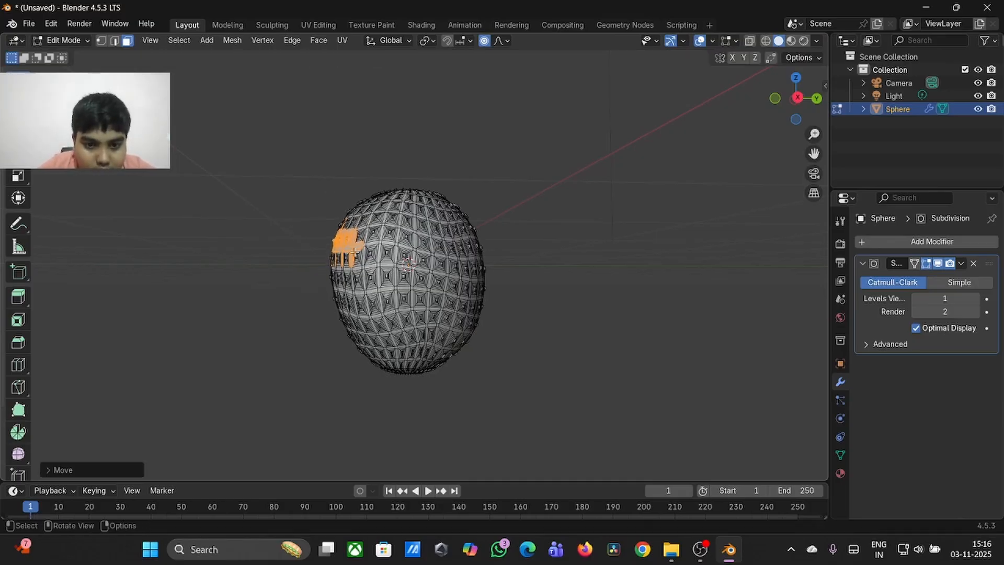
drag(348, 323, 377, 353)
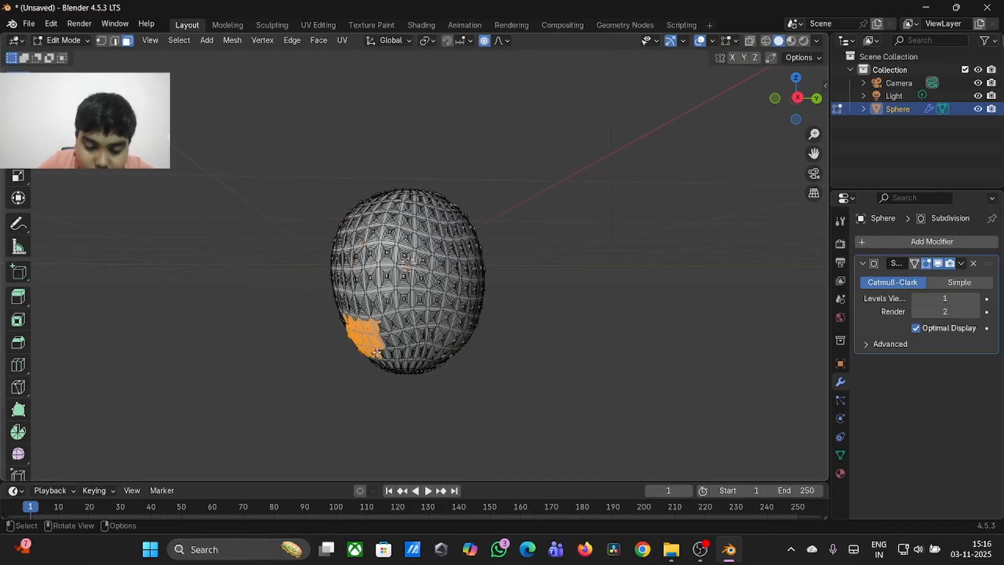
key(g)
click(383, 349)
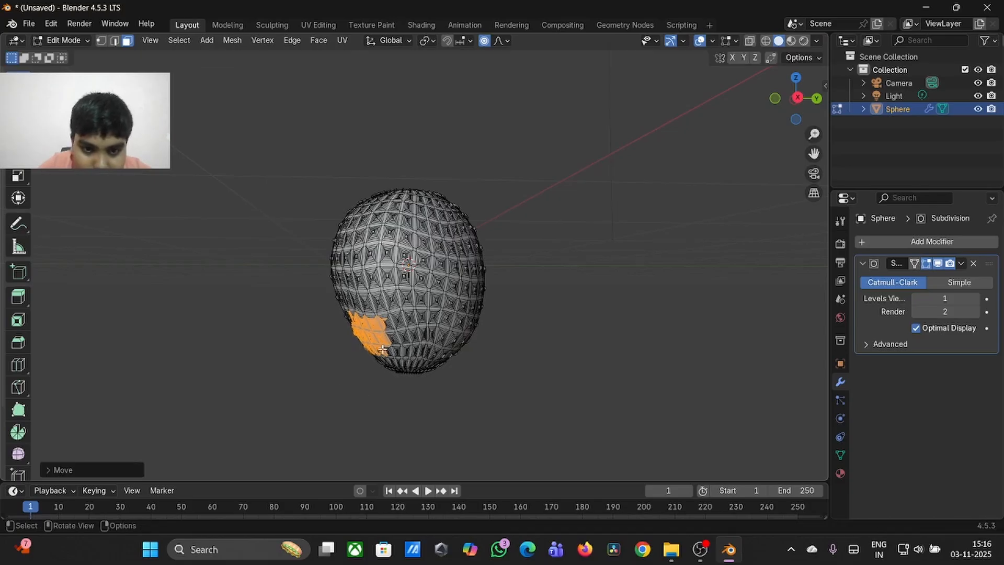
- Examine the reshaped egg form from below and from several sides in Object Mode
key(Tab)
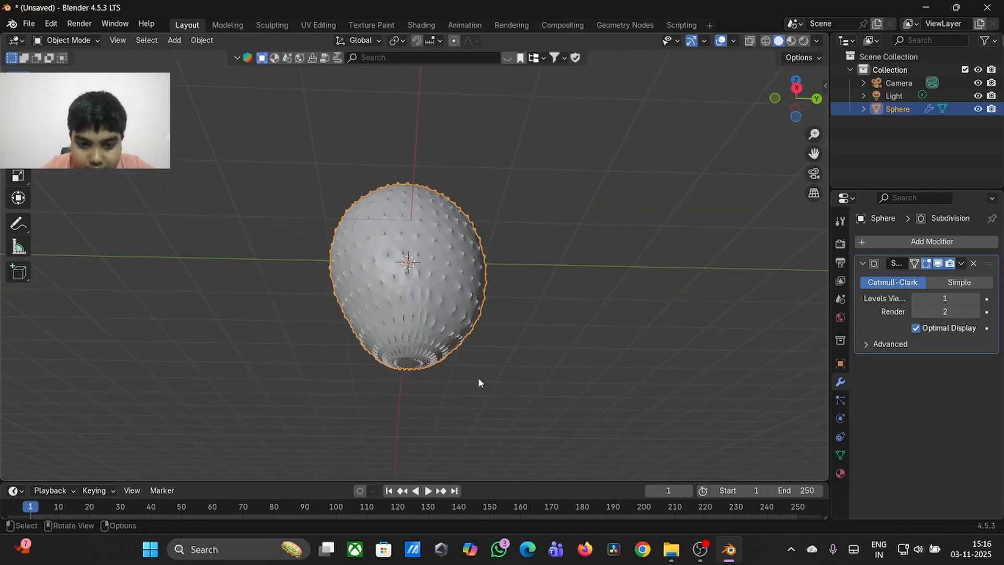
scroll(479, 384, up, 10)
scroll(479, 383, down, 10)
scroll(479, 384, left, 5)
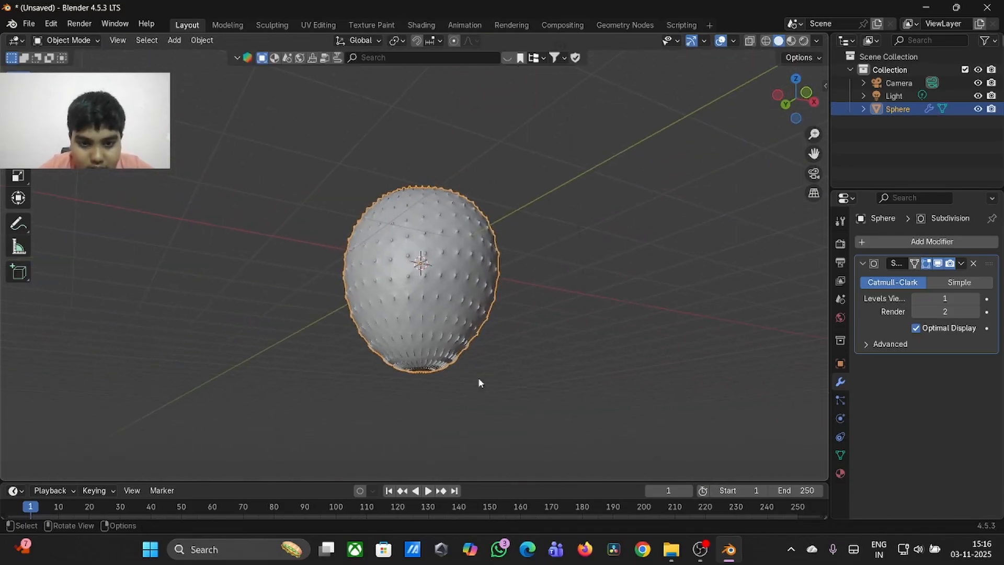
scroll(479, 379, right, 10)
scroll(479, 378, up, 3)
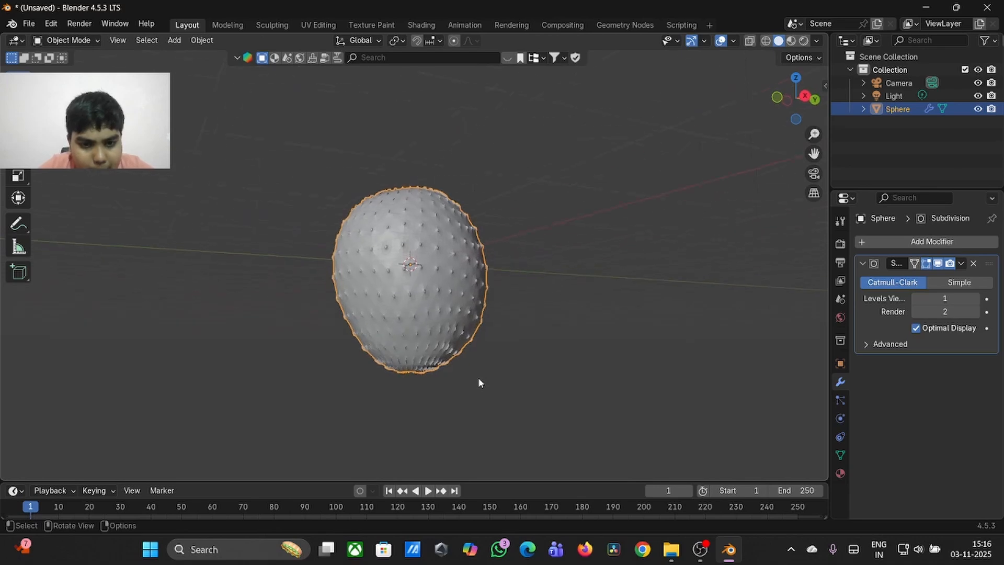
- Move a tile patch on the body's lower side slightly inward with a proportional size of about 0.69 m
scroll(479, 383, left, 3)
key(Tab)
click(368, 316)
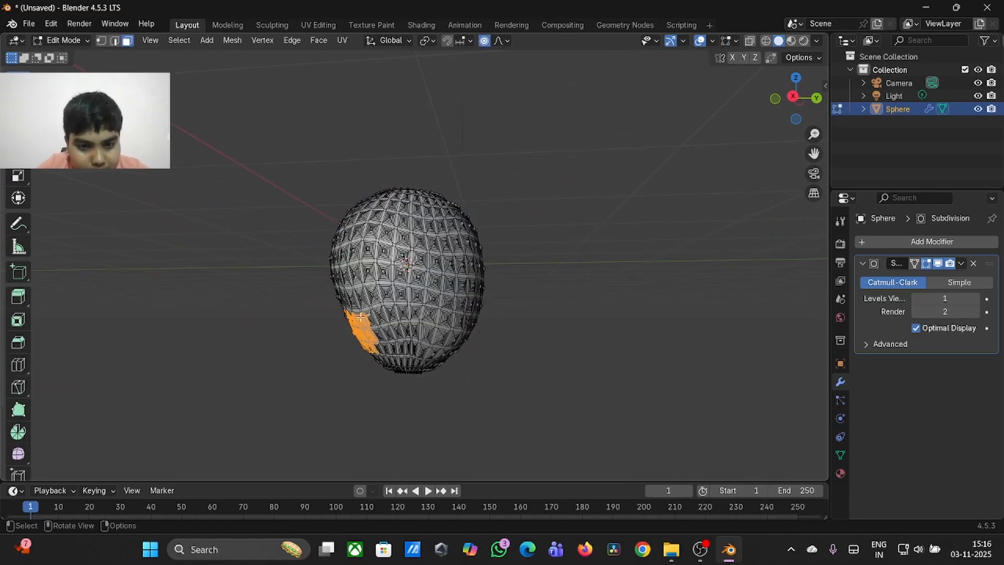
key(g)
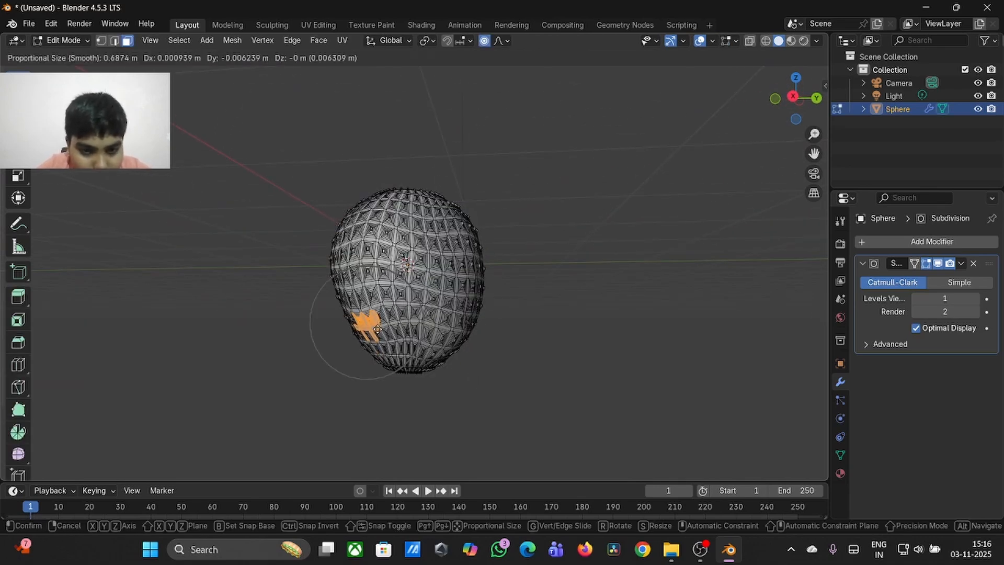
click(374, 330)
key(Tab)
- Examine the studded form in Object Mode from above, from below and from several sides
scroll(373, 330, down, 5)
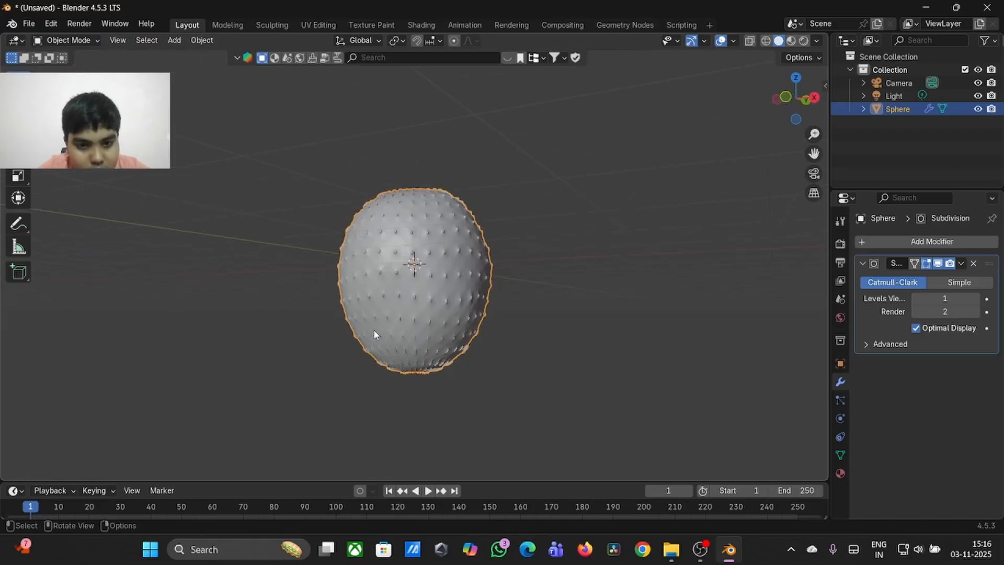
scroll(373, 329, left, 5)
scroll(373, 330, down, 8)
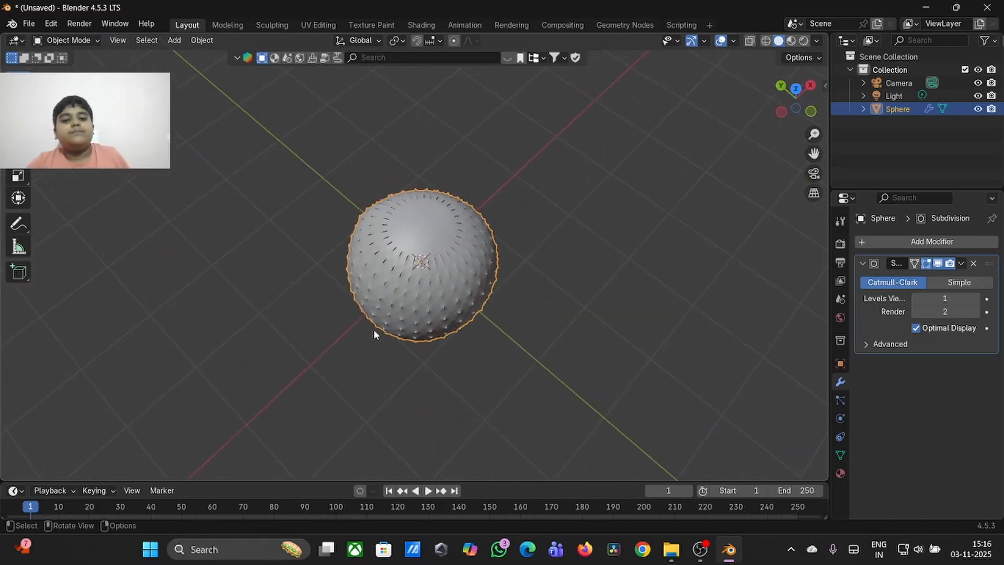
scroll(374, 329, left, 3)
scroll(373, 329, up, 2)
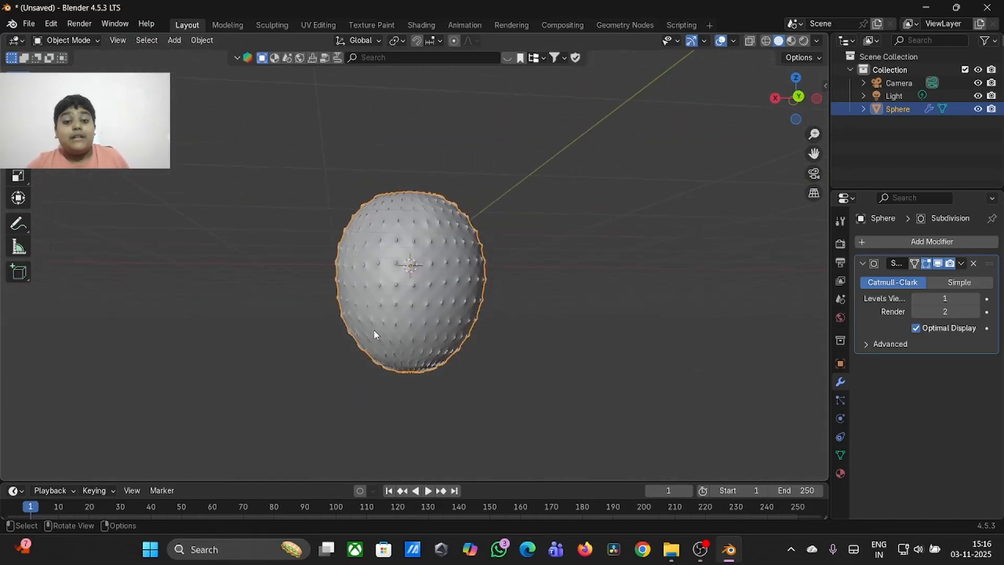
scroll(377, 283, up, 5)
scroll(377, 282, down, 3)
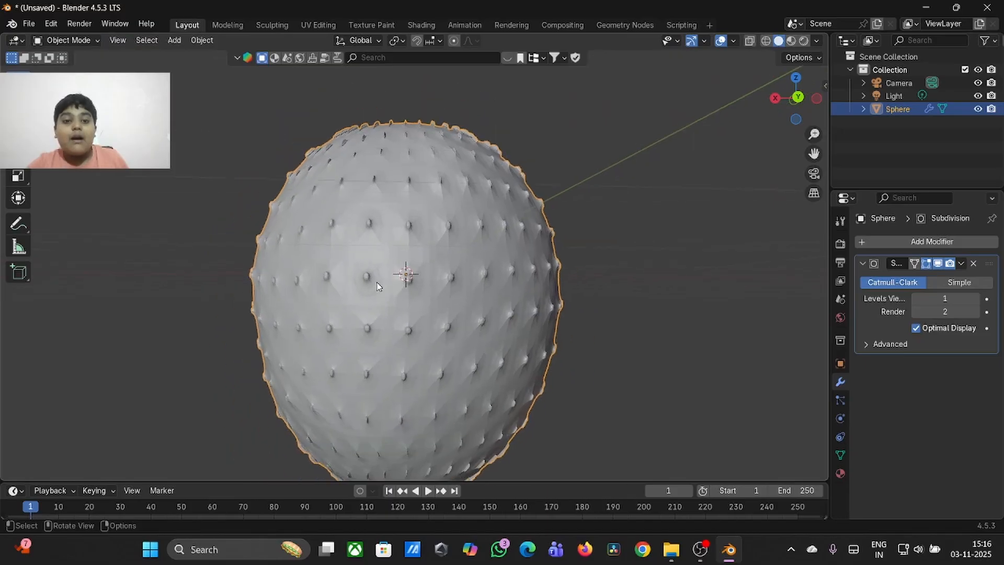
scroll(378, 282, left, 5)
scroll(378, 282, down, 2)
scroll(377, 283, down, 5)
scroll(377, 282, down, 5)
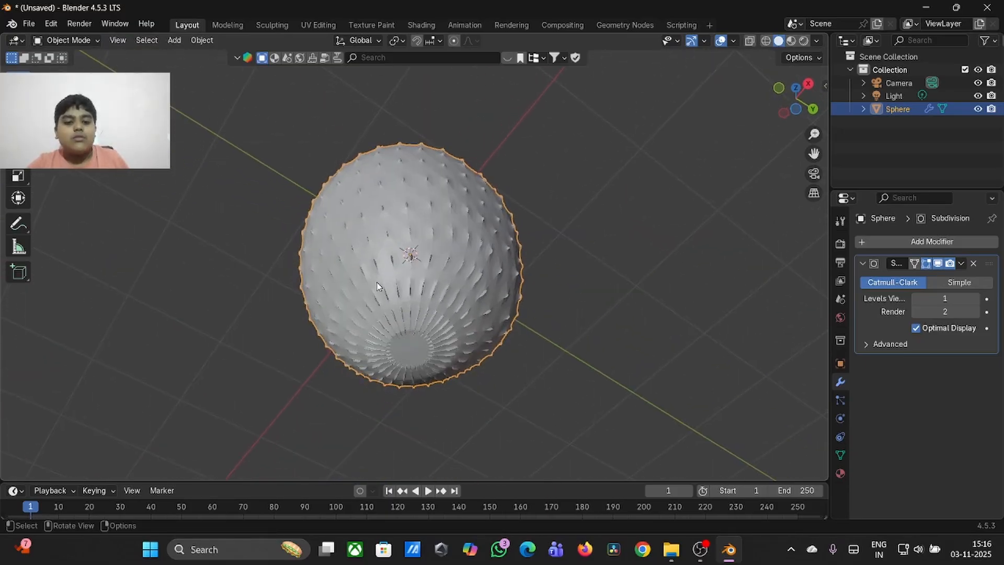
scroll(670, 234, up, 2)
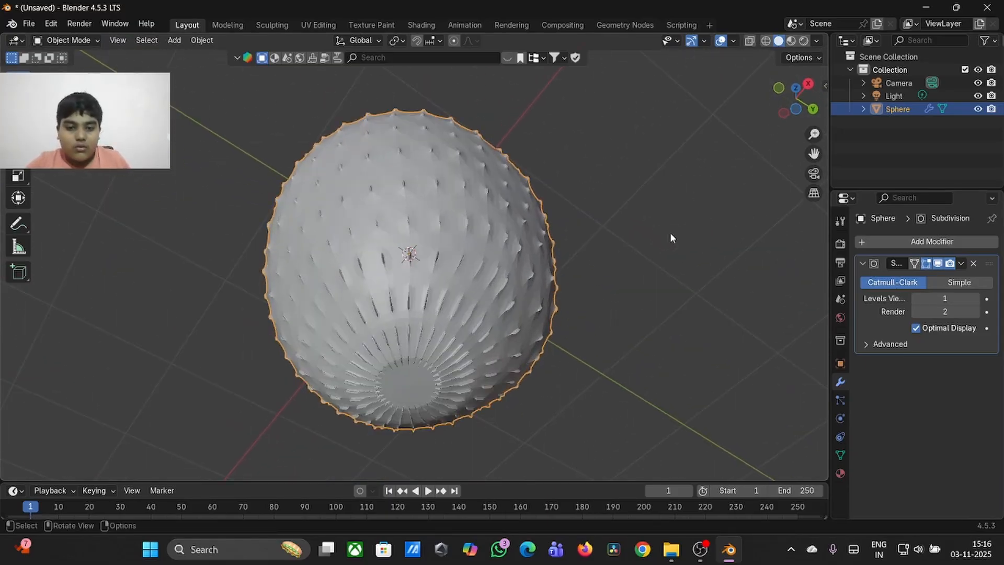
scroll(670, 234, up, 5)
scroll(670, 234, up, 5)
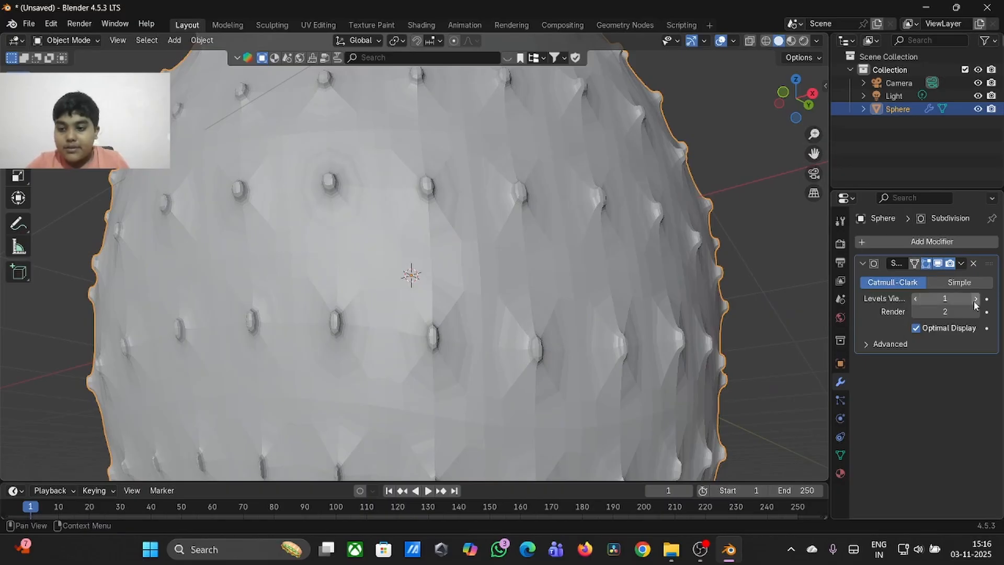
- Set the sphere's Subdivision modifier to 4 levels for both the viewport and the render
scroll(674, 261, up, 5)
scroll(675, 261, down, 4)
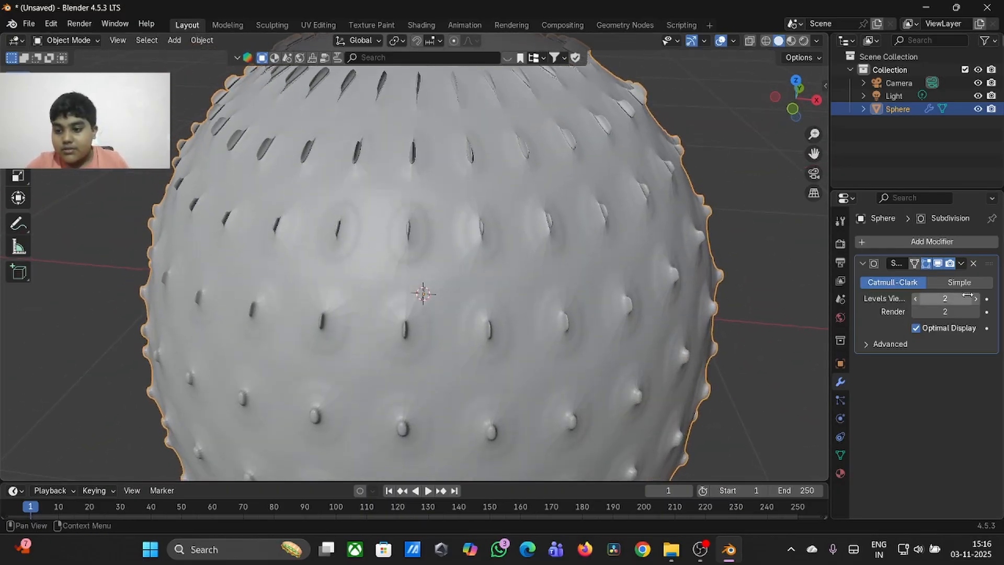
drag(968, 296, 980, 299)
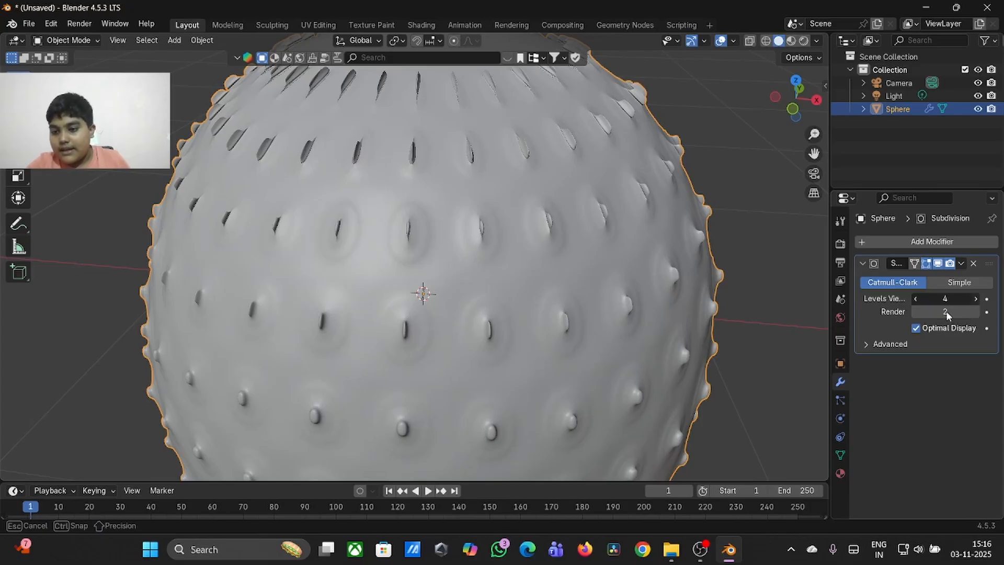
click(913, 298)
click(913, 298)
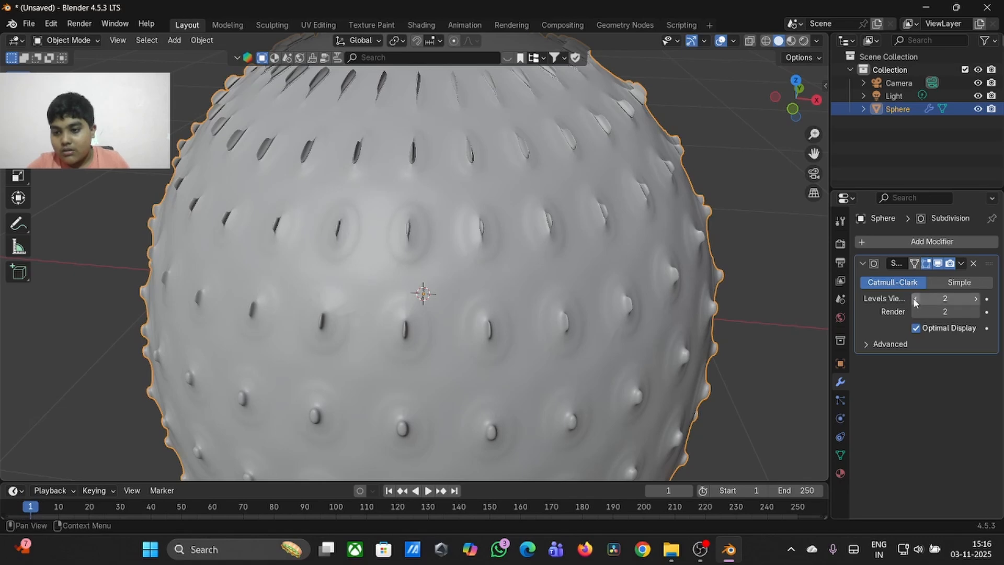
click(976, 299)
click(976, 299)
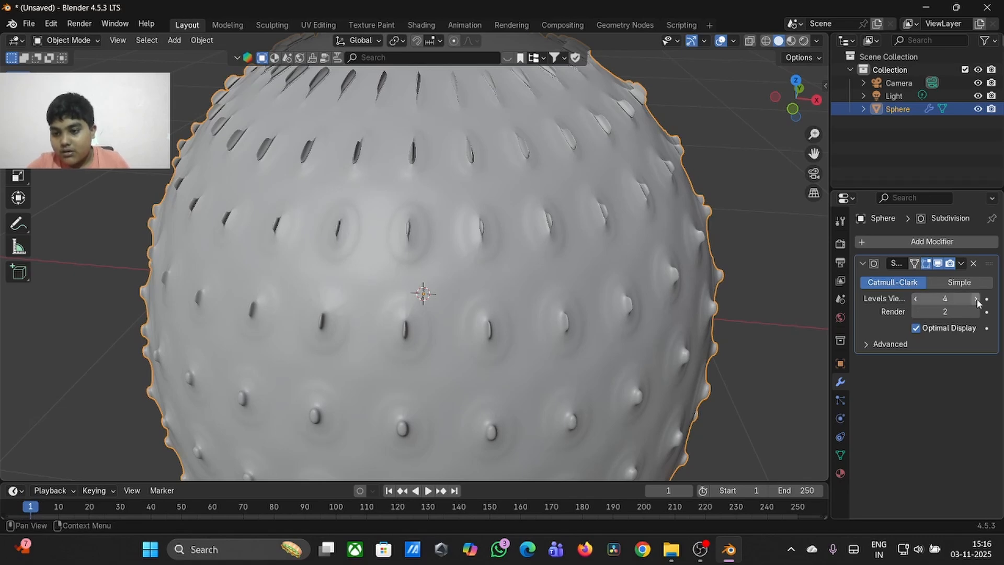
click(976, 312)
click(976, 313)
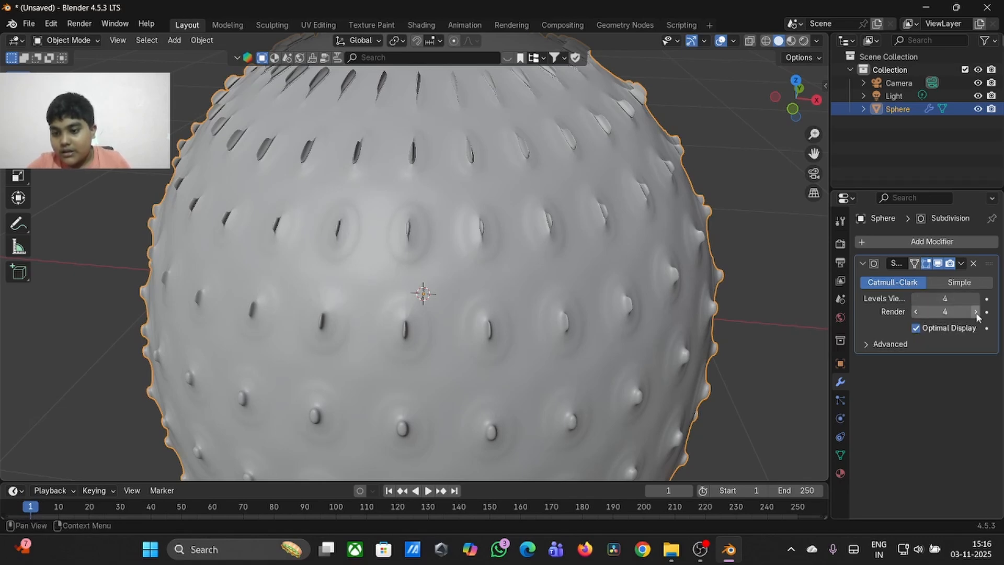
- Apply smooth shading to the studded sphere and check its surface from the side and above
scroll(693, 335, down, 2)
middle_drag(694, 335, 693, 296)
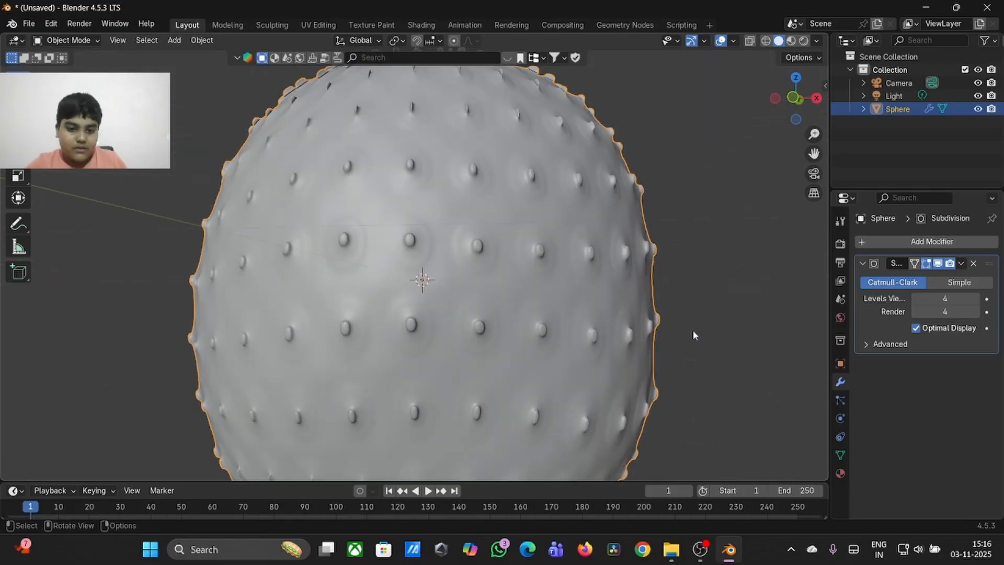
scroll(693, 335, down, 1)
right_click(476, 302)
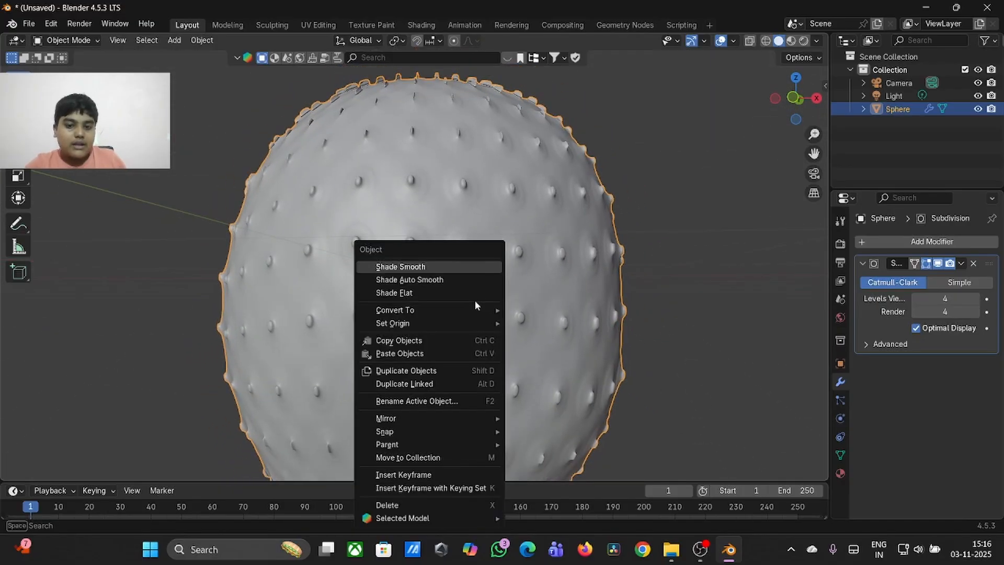
click(447, 268)
scroll(448, 270, down, 3)
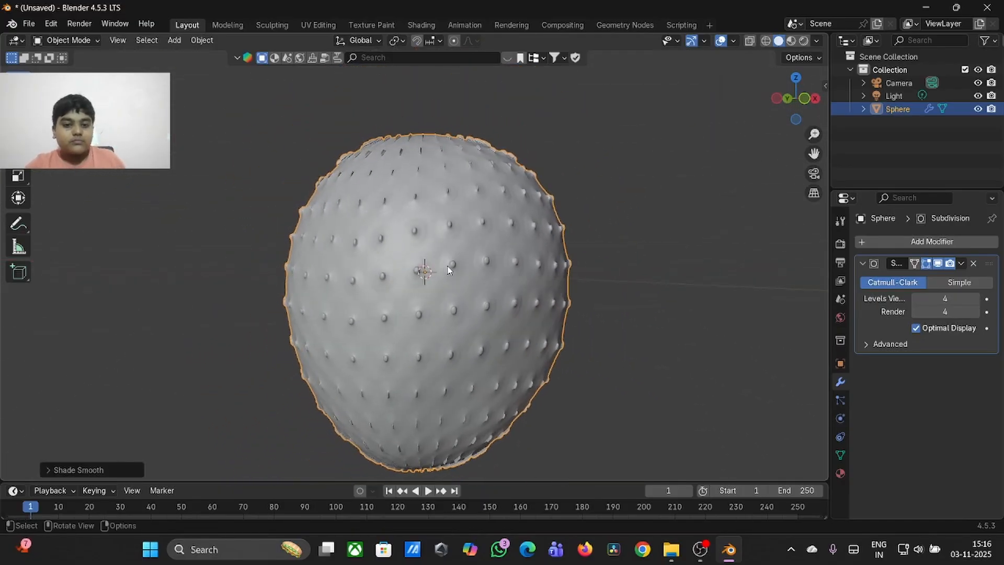
middle_drag(448, 270, 448, 270)
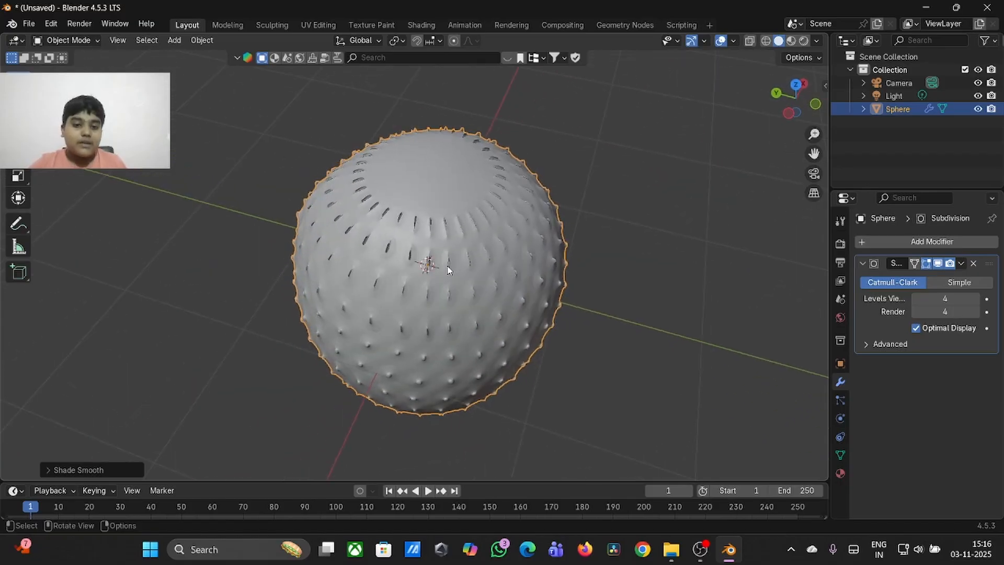
- Switch to the Shading workspace and create a new material for the sphere
click(428, 25)
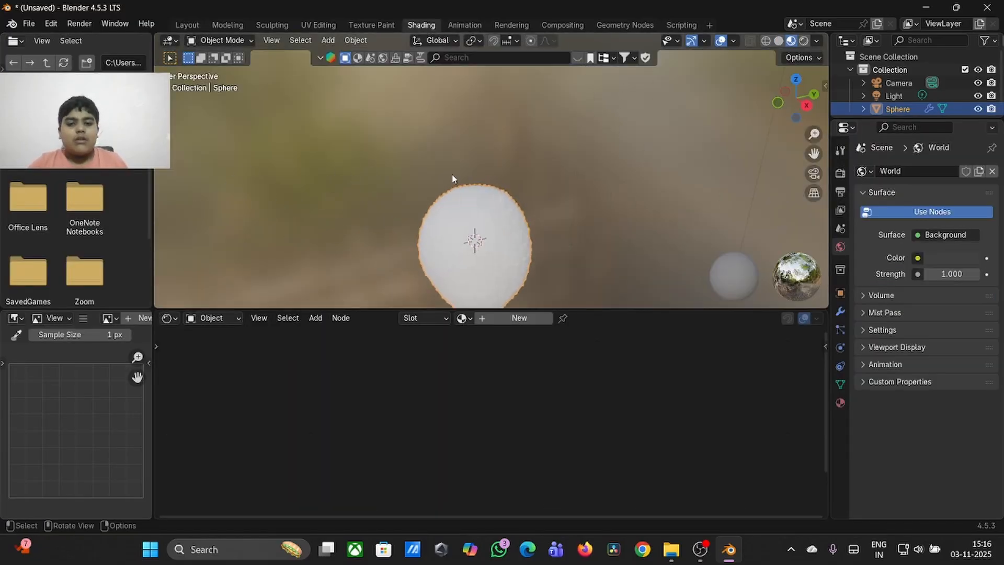
scroll(453, 178, up, 1)
drag(812, 152, 818, 52)
click(525, 322)
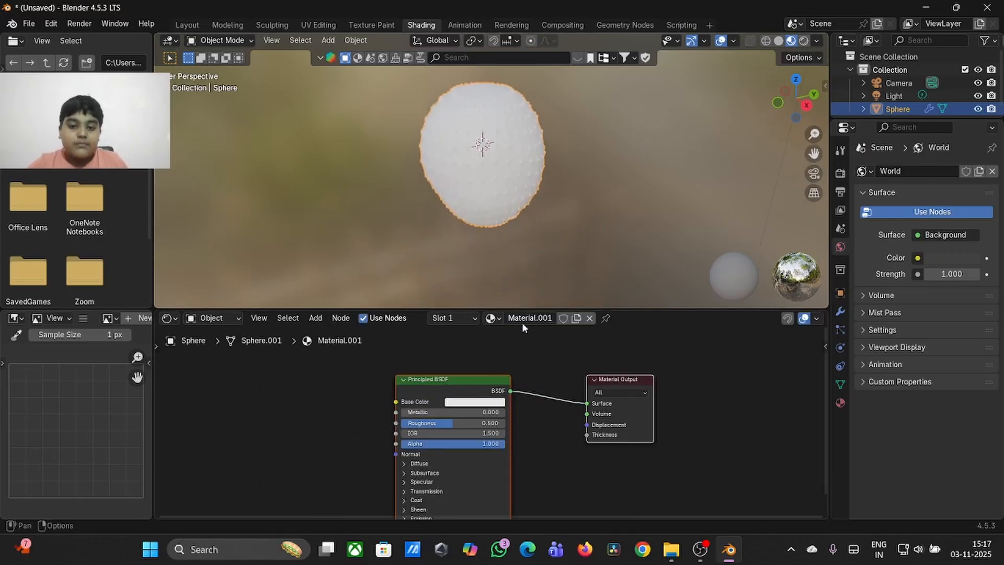
scroll(488, 378, up, 2)
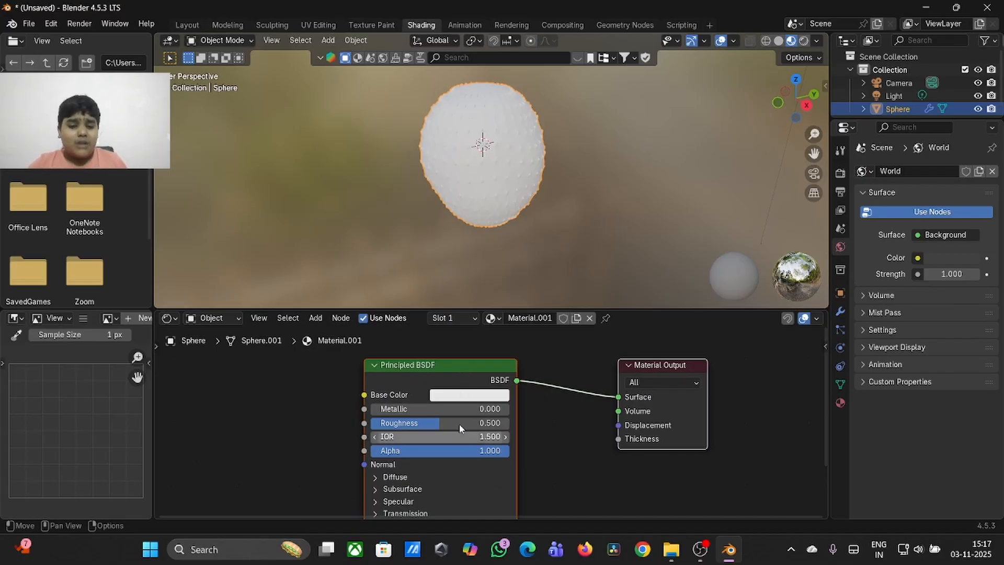
- Add a Noise Texture node ahead of the Principled BSDF in the sphere's material
ctrl+scroll(412, 378, left, 5)
right_click(413, 378)
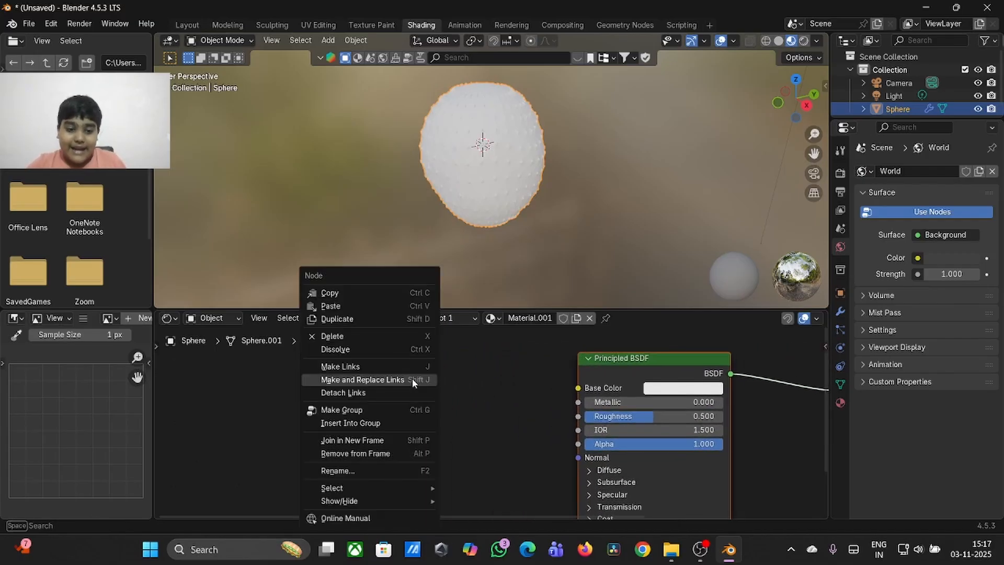
click(277, 396)
key(shift+a)
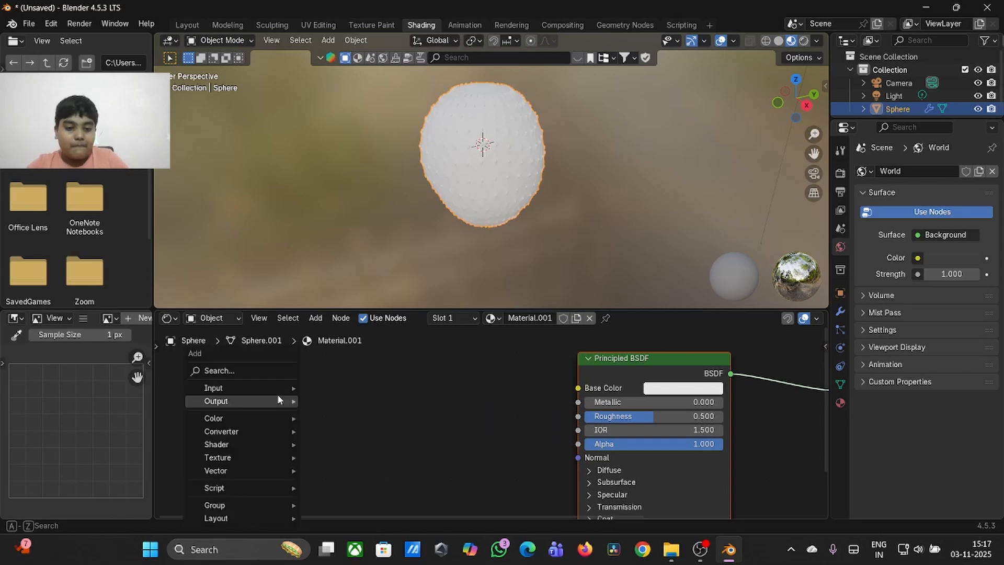
click(246, 371)
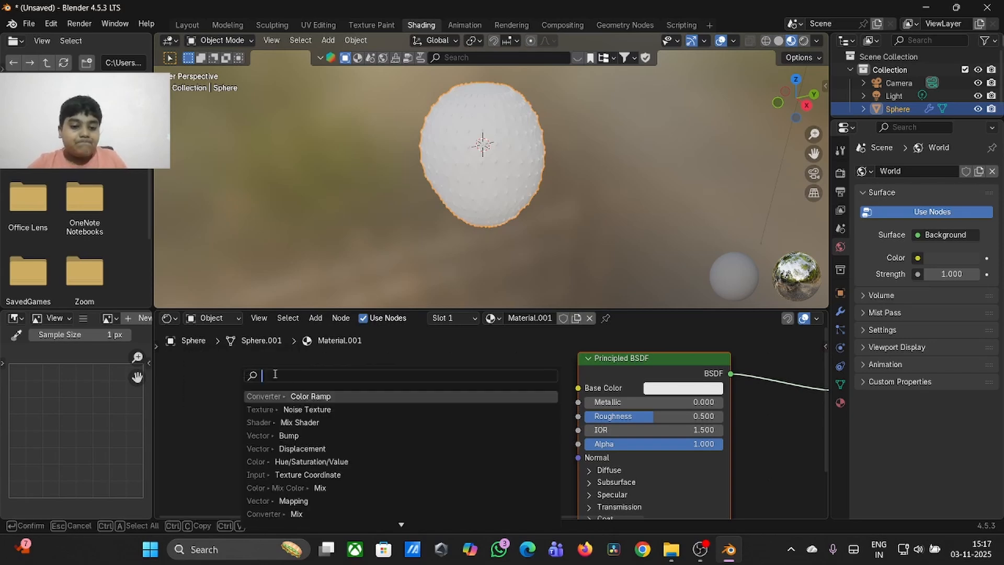
click(307, 409)
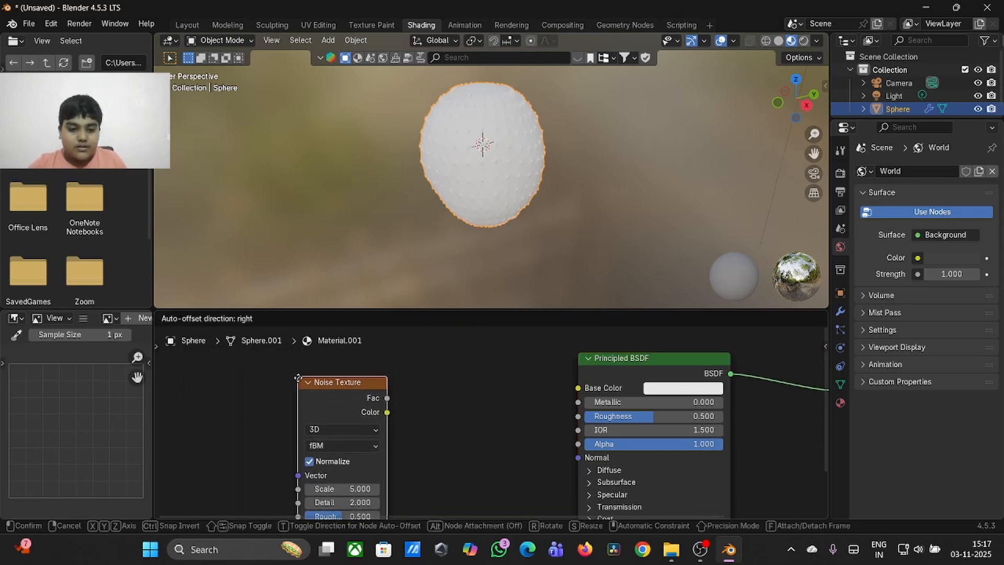
click(411, 359)
- Add a Color Ramp node between the Noise Texture and the Principled BSDF
key(shift+a)
click(410, 354)
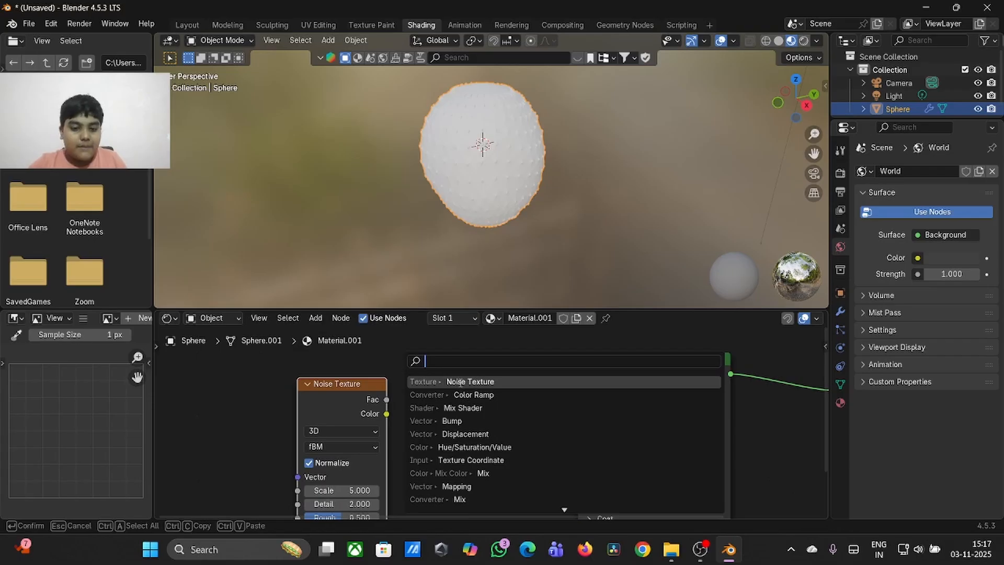
click(468, 394)
click(430, 378)
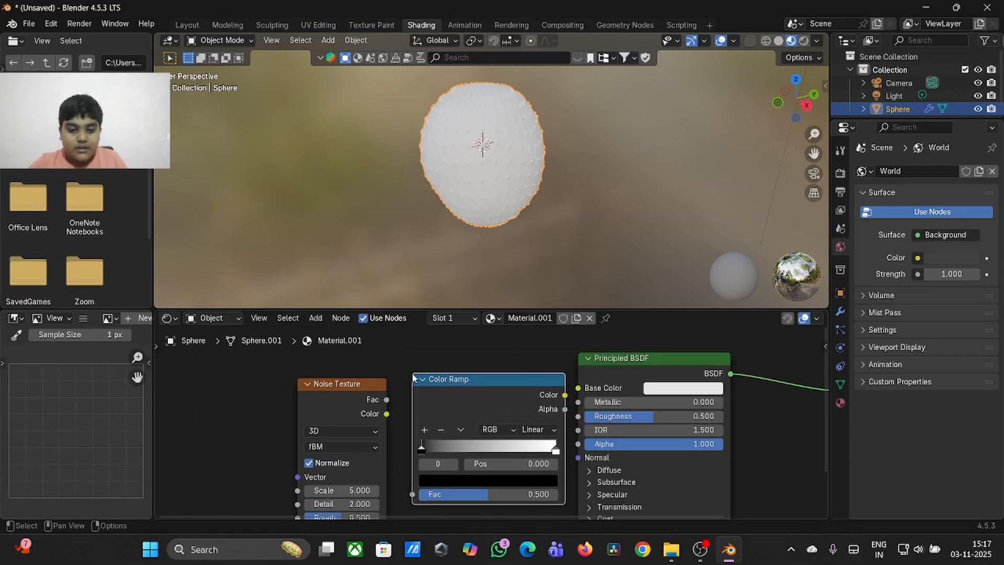
- Add Texture Coordinate and Mapping nodes that feed the Noise Texture's Vector input
ctrl+scroll(443, 385, left, 5)
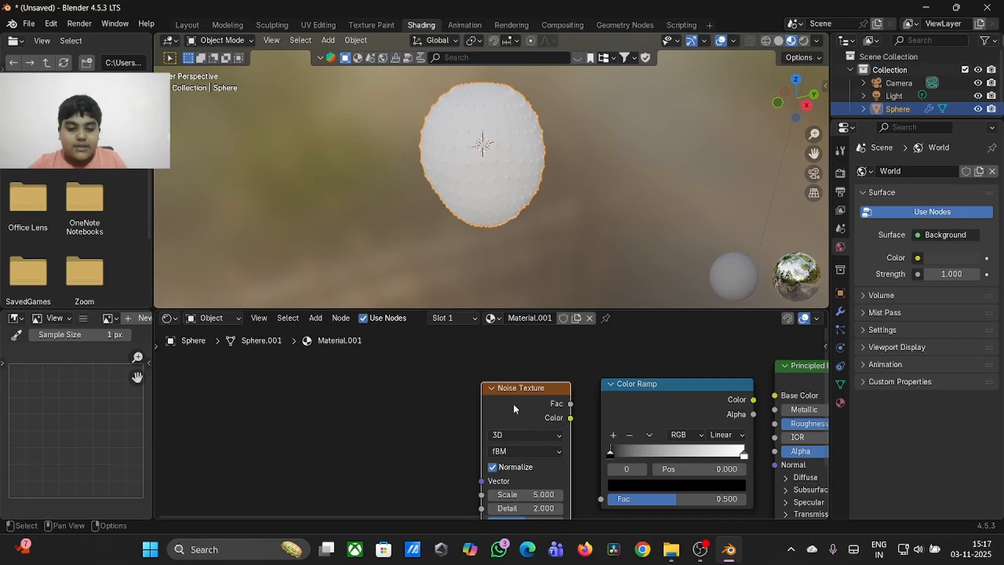
ctrl+scroll(513, 403, left, 2)
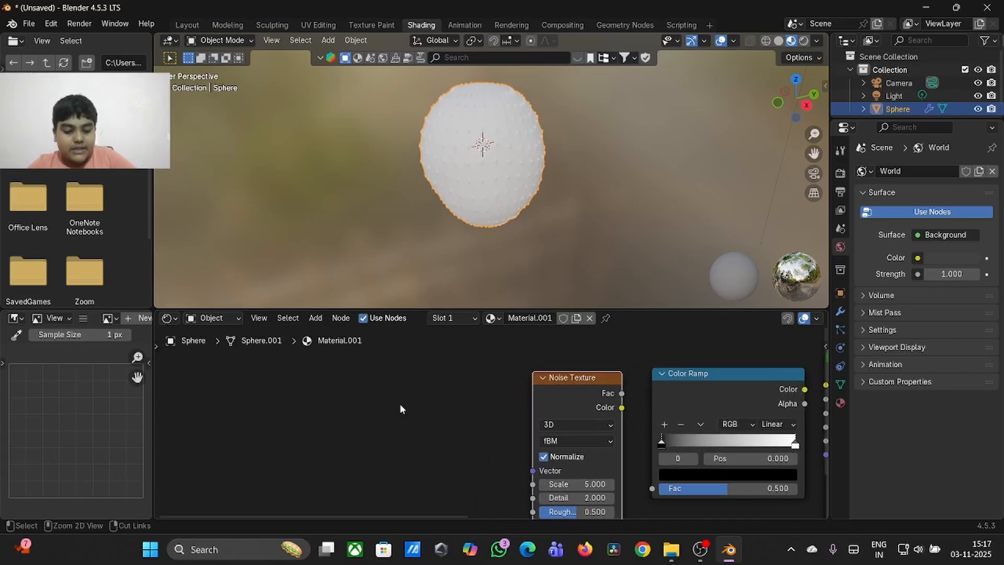
key(ctrl+t)
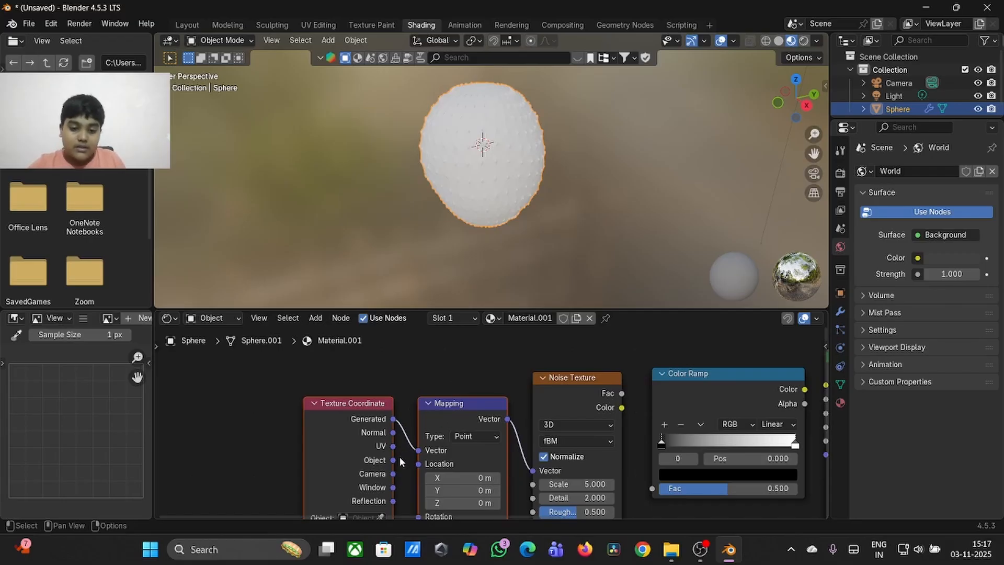
drag(393, 459, 402, 458)
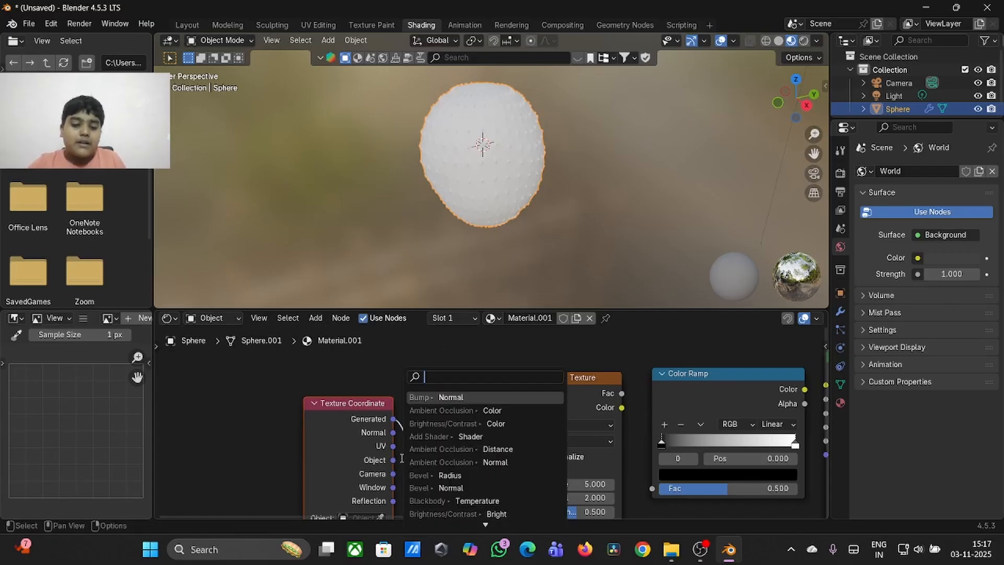
key(Escape)
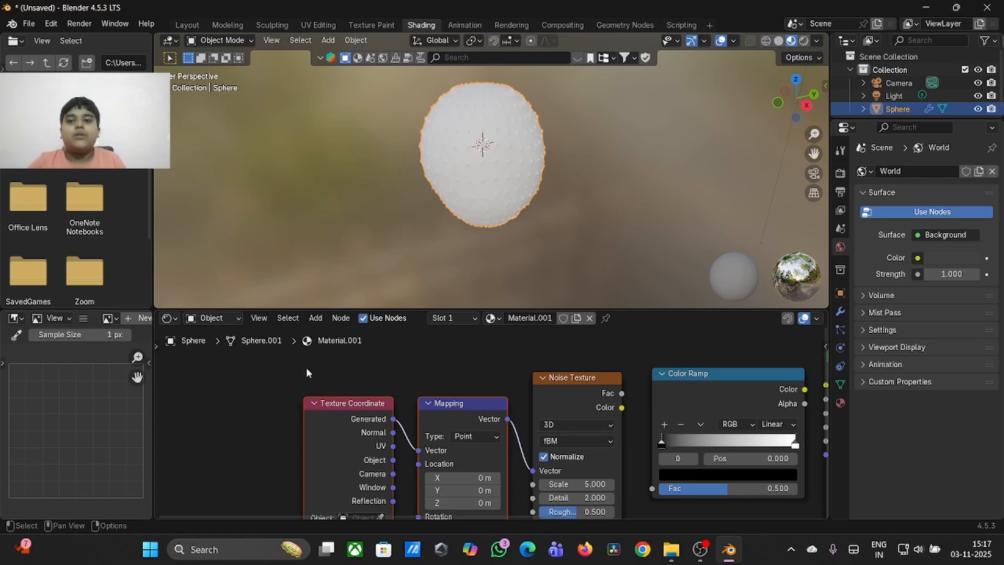
- Look up the Node Wrangler add-on in the preferences by searching "no" and view its details
click(50, 24)
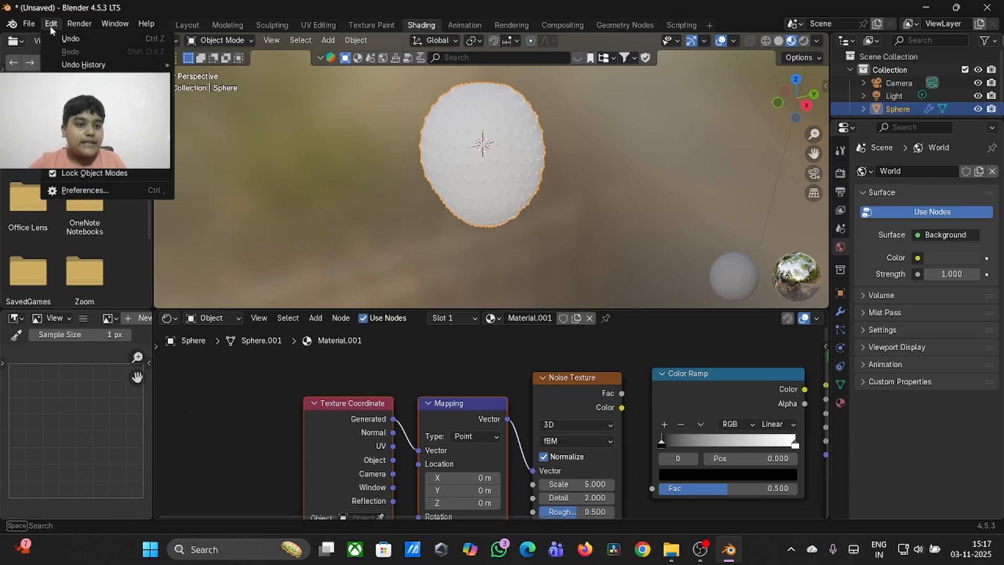
click(97, 191)
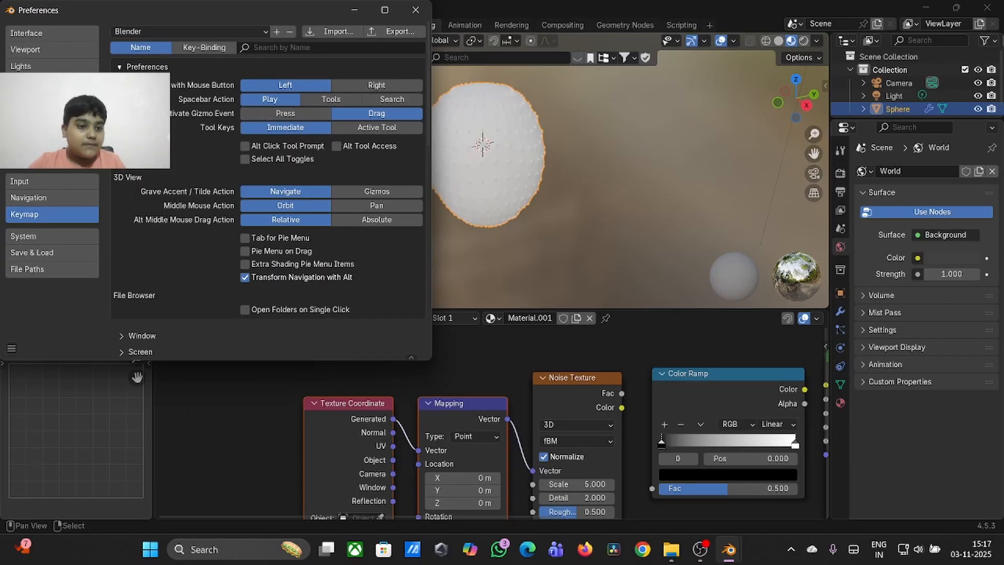
click(52, 143)
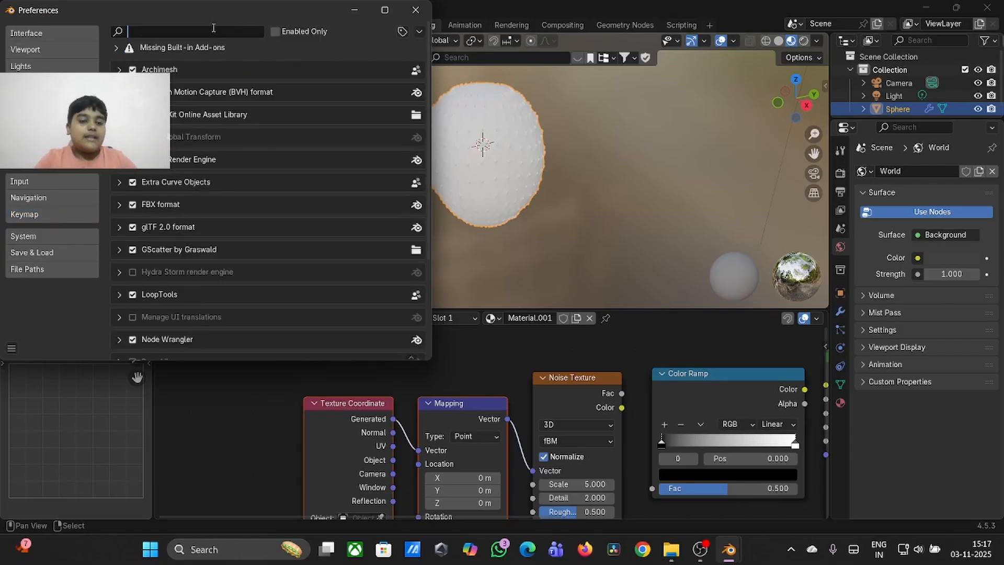
text(no)
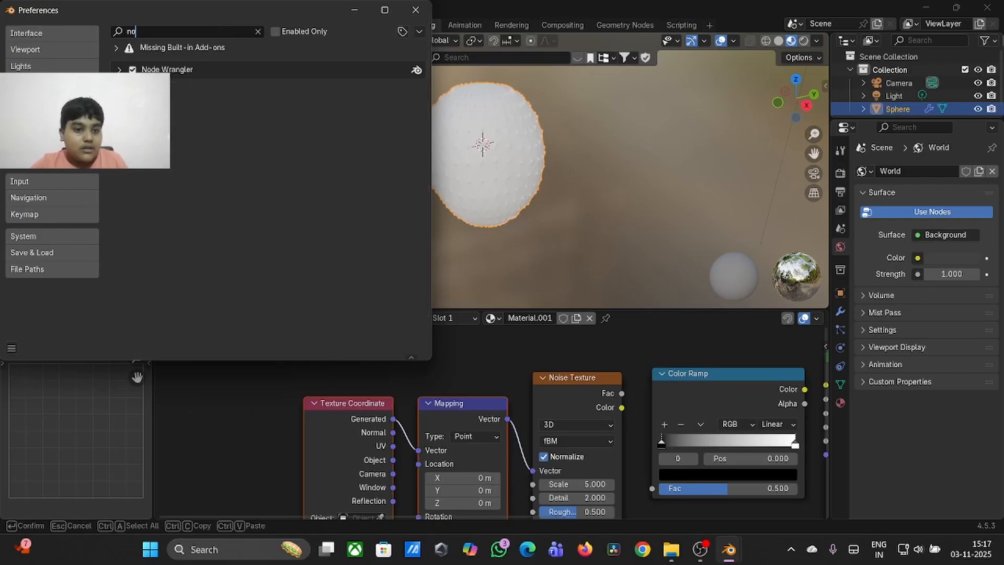
click(120, 69)
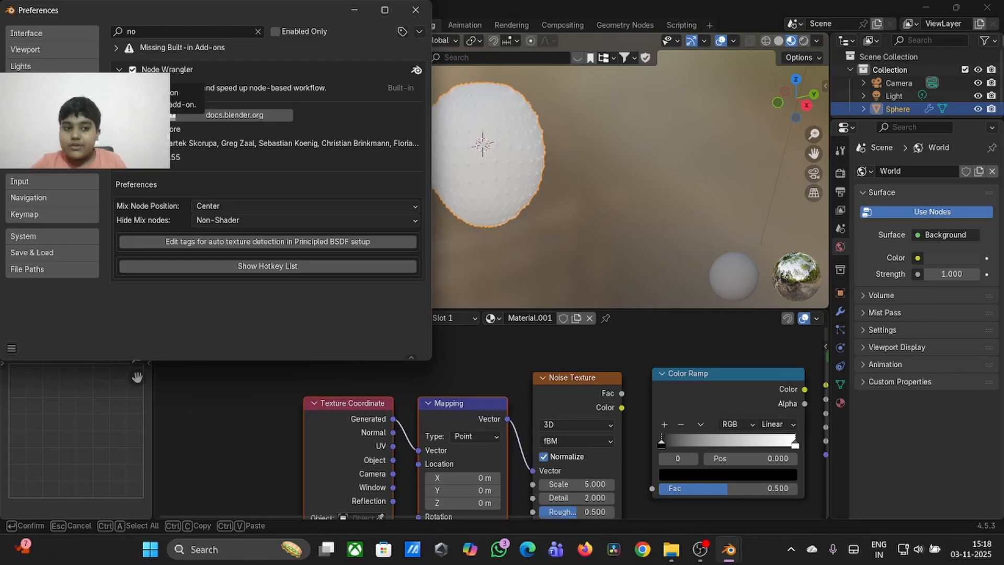
click(416, 10)
- Merge the file browser area into the 3D viewport and give the node editor slightly more height
middle_drag(501, 301, 501, 302)
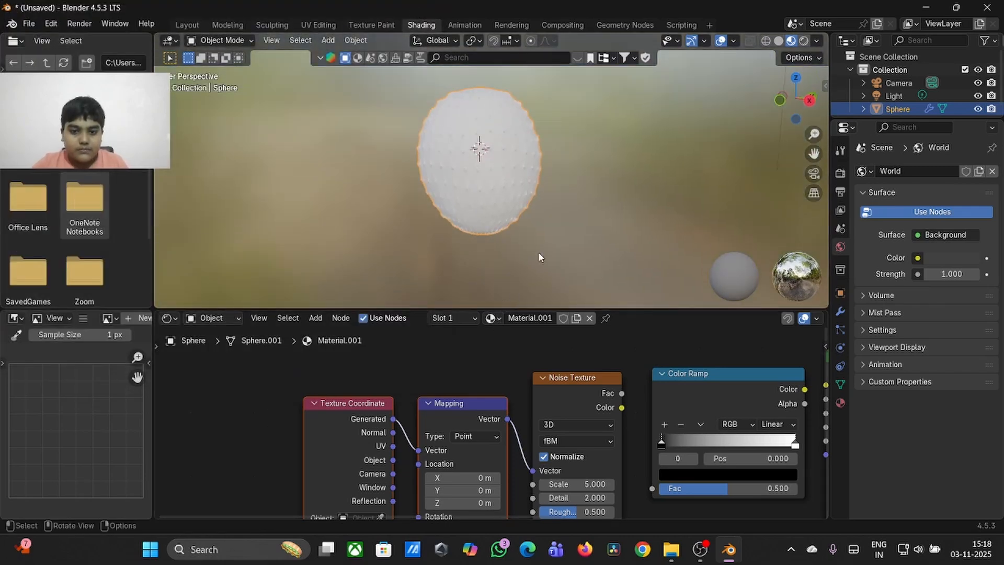
middle_drag(539, 254, 539, 256)
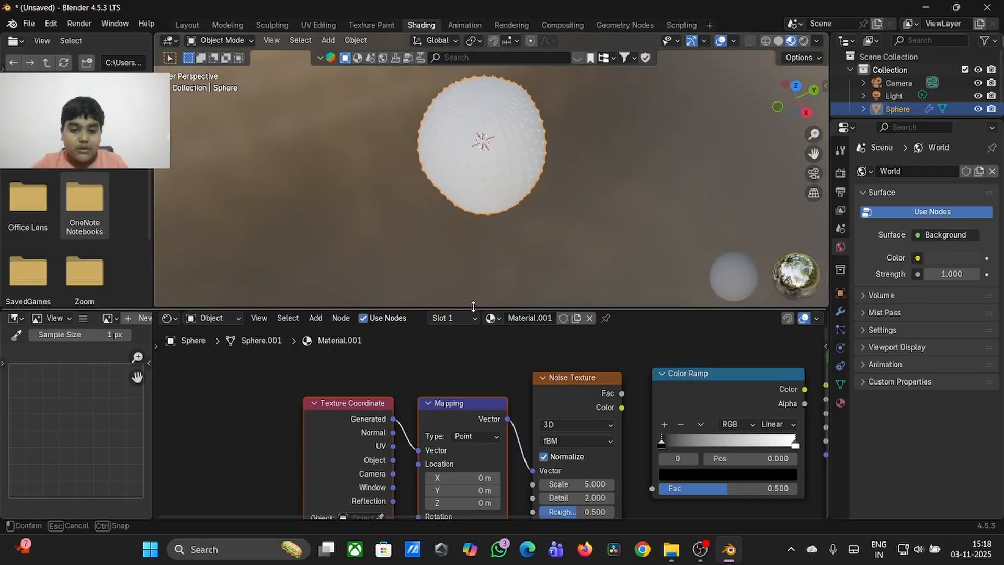
drag(467, 310, 468, 249)
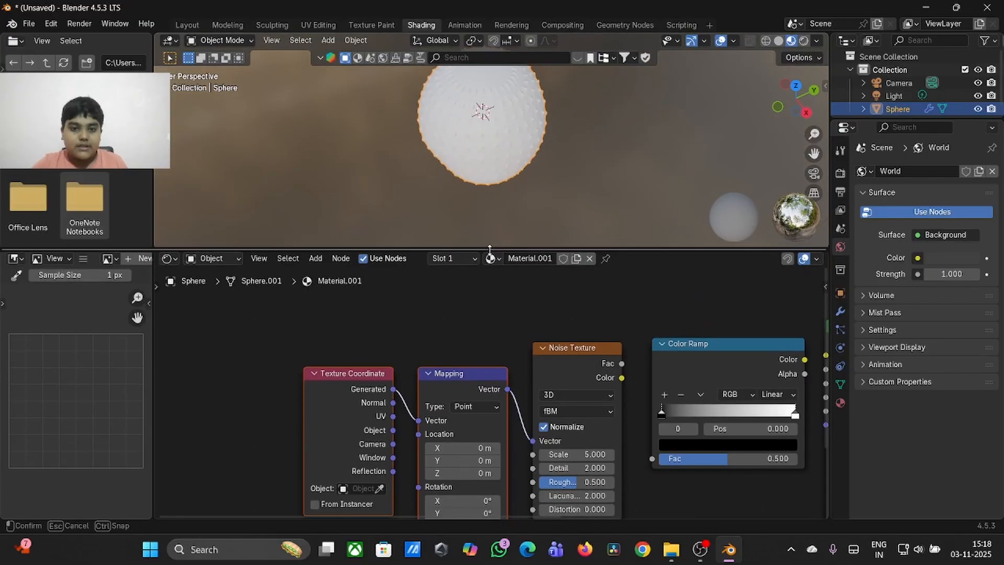
right_click(154, 168)
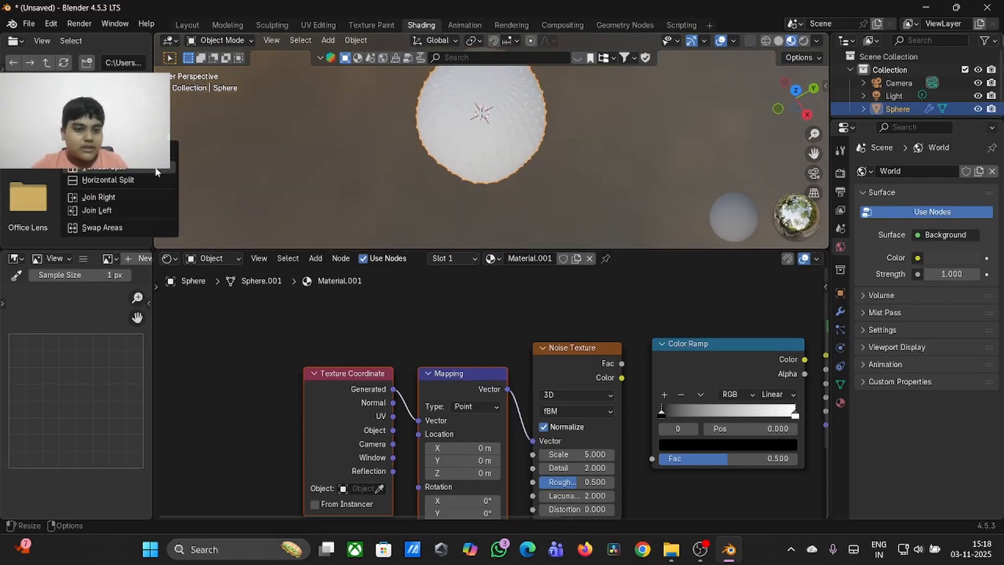
click(114, 209)
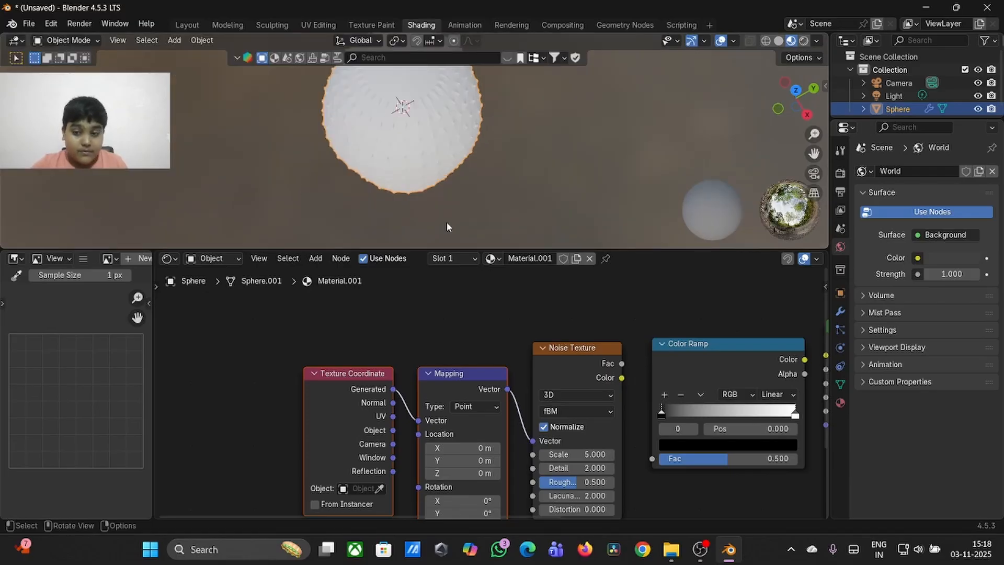
drag(451, 250, 444, 290)
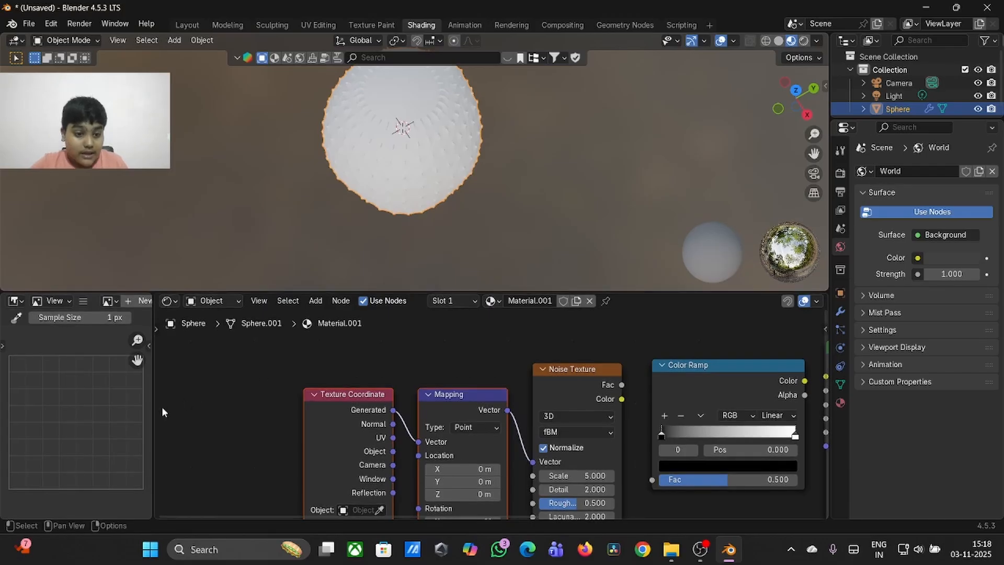
- Merge the image editor area into the node editor and narrow the outliner and properties column to widen the workspace
right_click(153, 405)
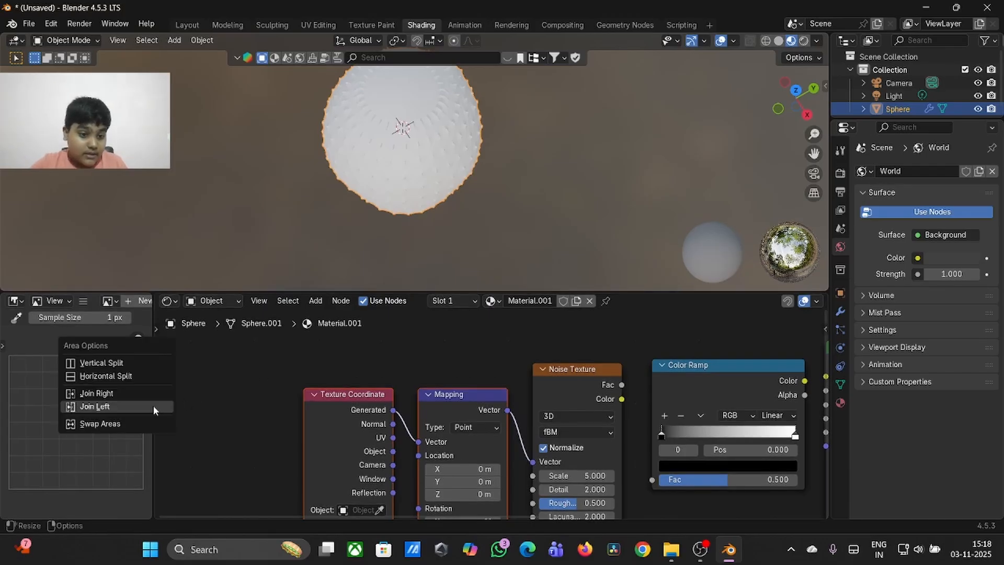
click(115, 400)
key(Home)
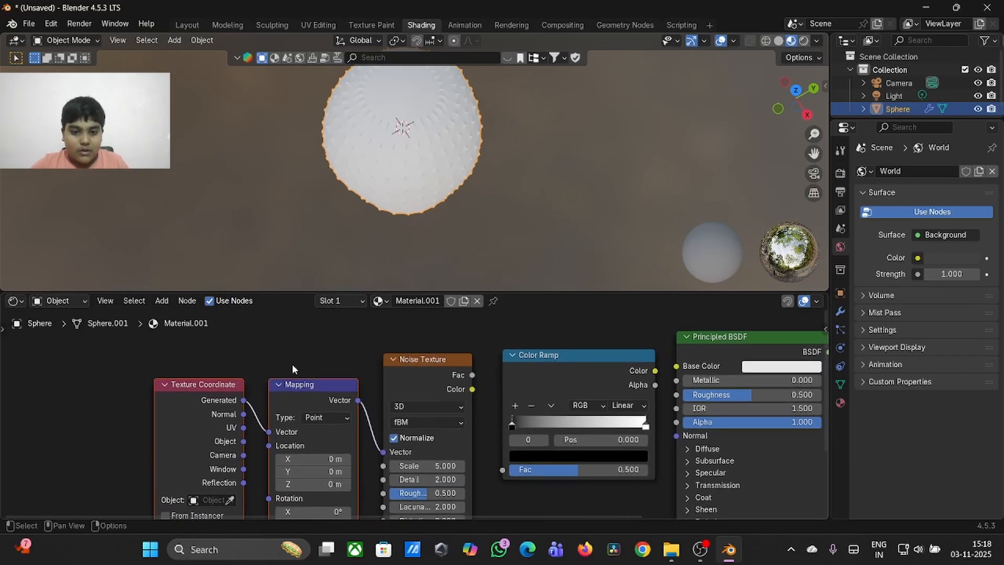
drag(832, 298, 957, 309)
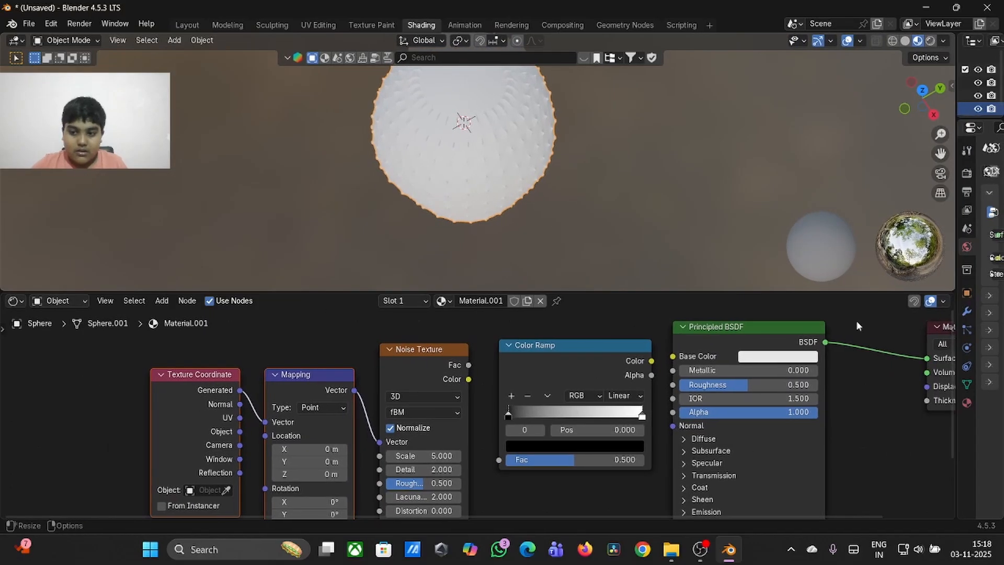
drag(658, 291, 653, 284)
scroll(601, 222, up, 3)
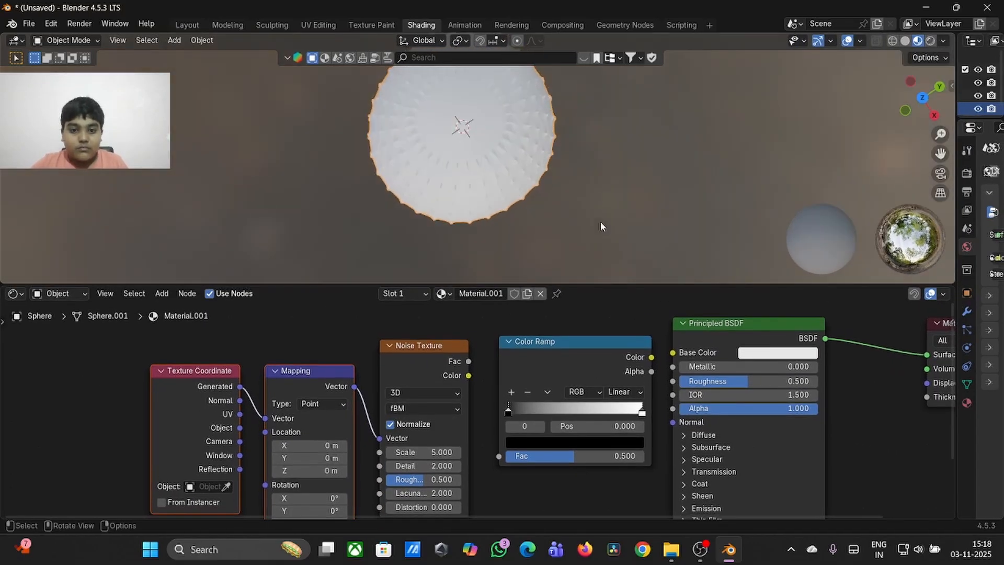
scroll(600, 221, down, 5)
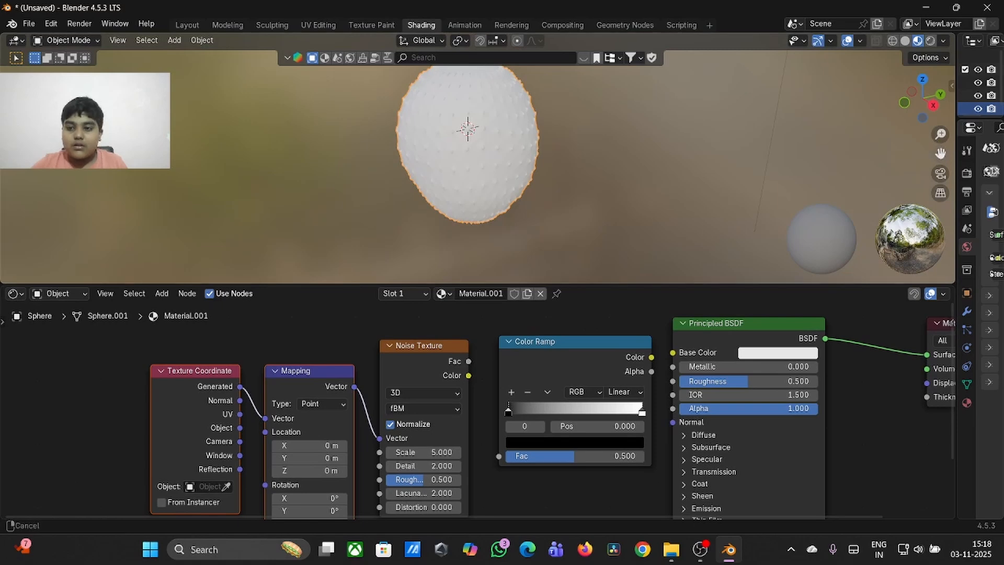
drag(937, 151, 941, 166)
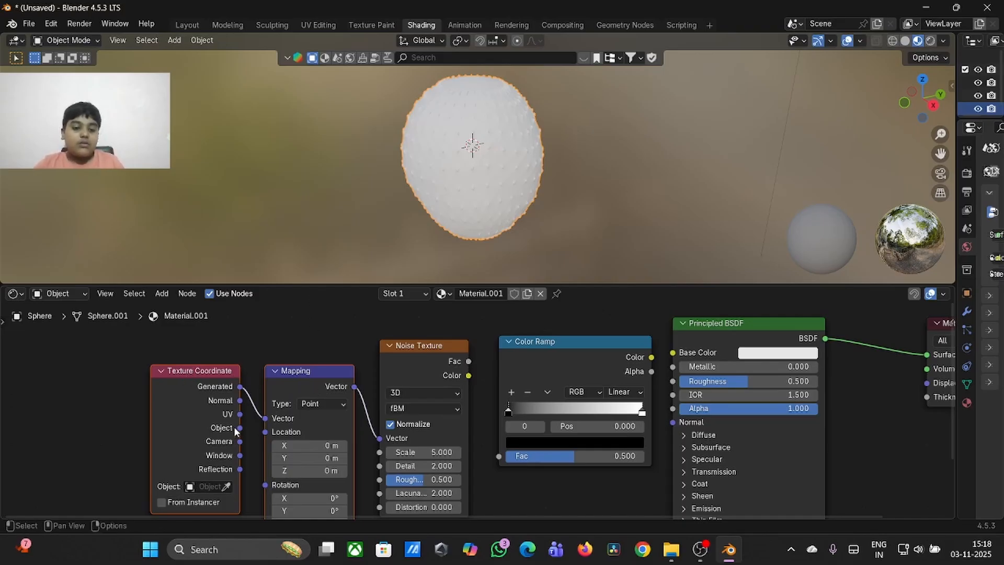
- Wire Texture Coordinate Object to Mapping Vector, Noise Texture Fac to Color Ramp Fac, and Color Ramp Color to the Principled BSDF Base Color
drag(236, 429, 265, 419)
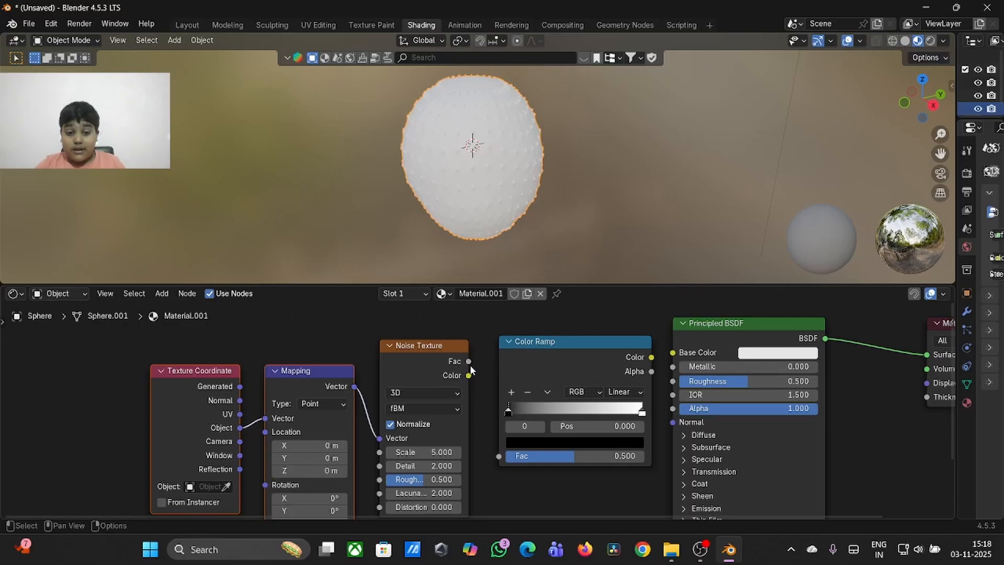
drag(469, 361, 500, 456)
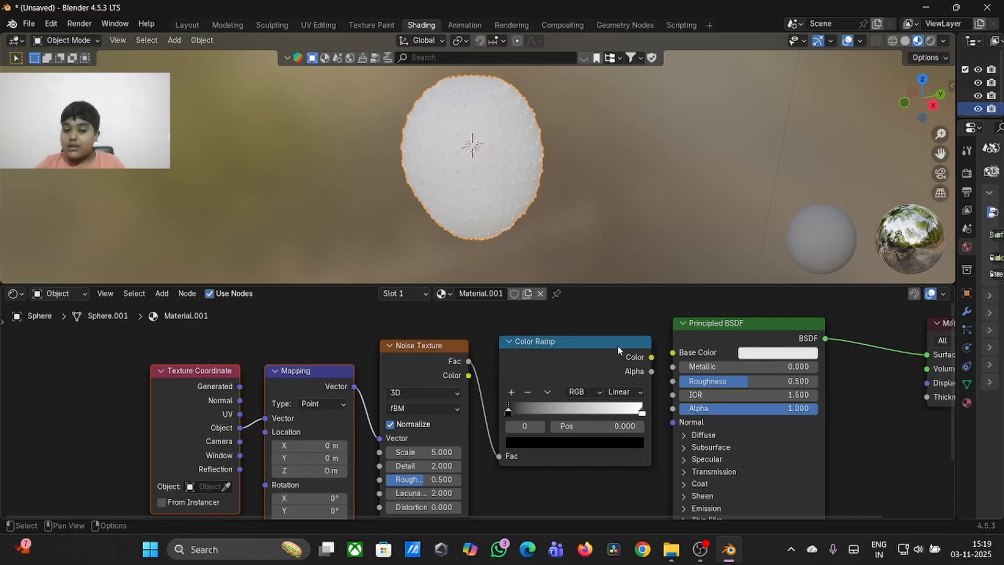
drag(654, 360, 673, 352)
- Move the Color Ramp's black stop slightly inward and recolor it dark red
scroll(455, 157, up, 5)
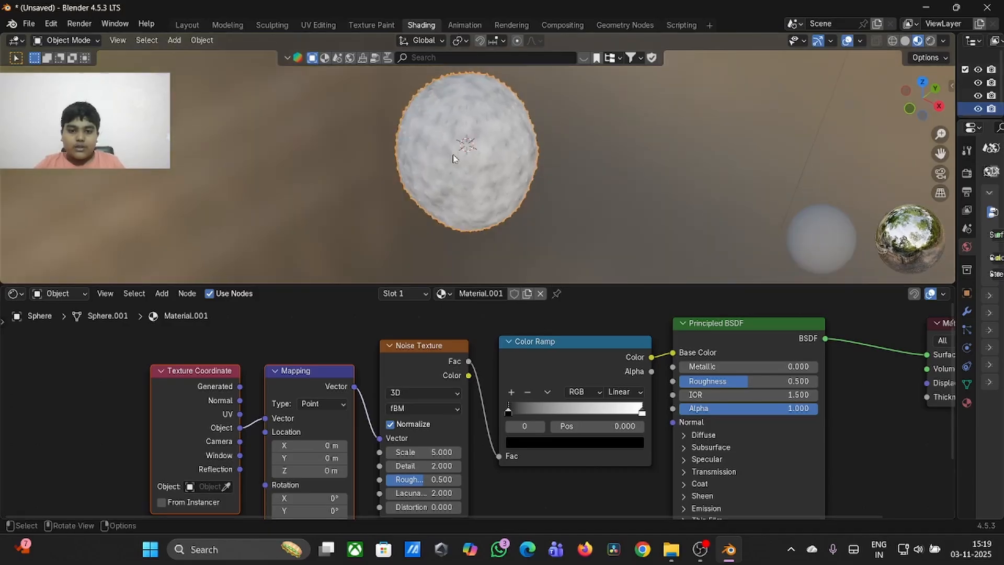
scroll(455, 159, right, 5)
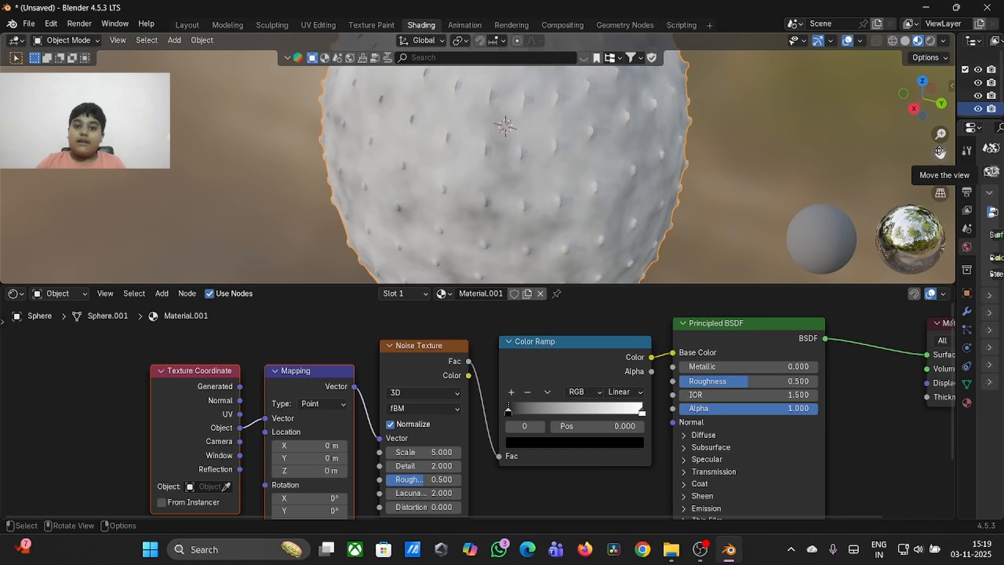
drag(940, 152, 1003, 195)
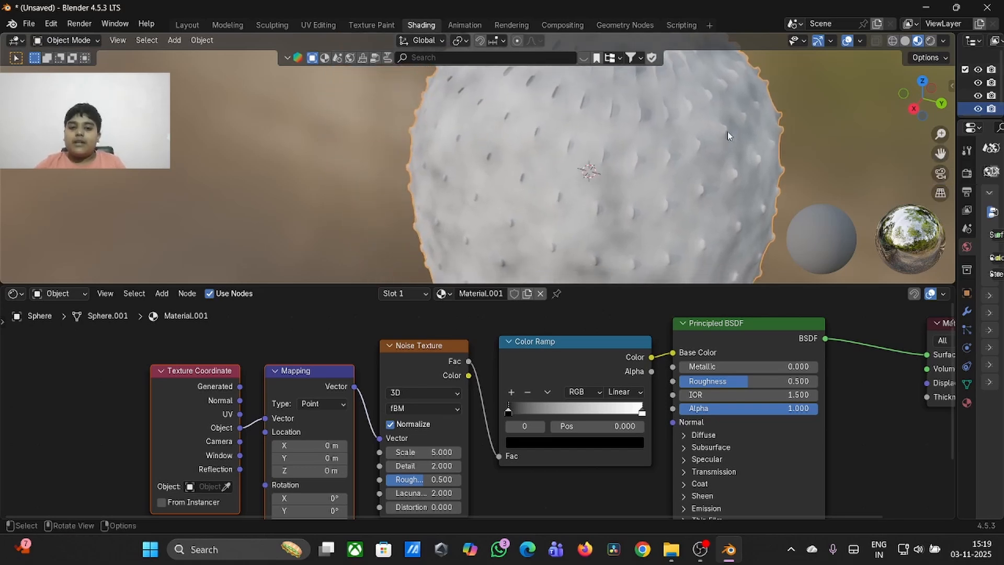
scroll(728, 135, down, 4)
scroll(729, 135, up, 4)
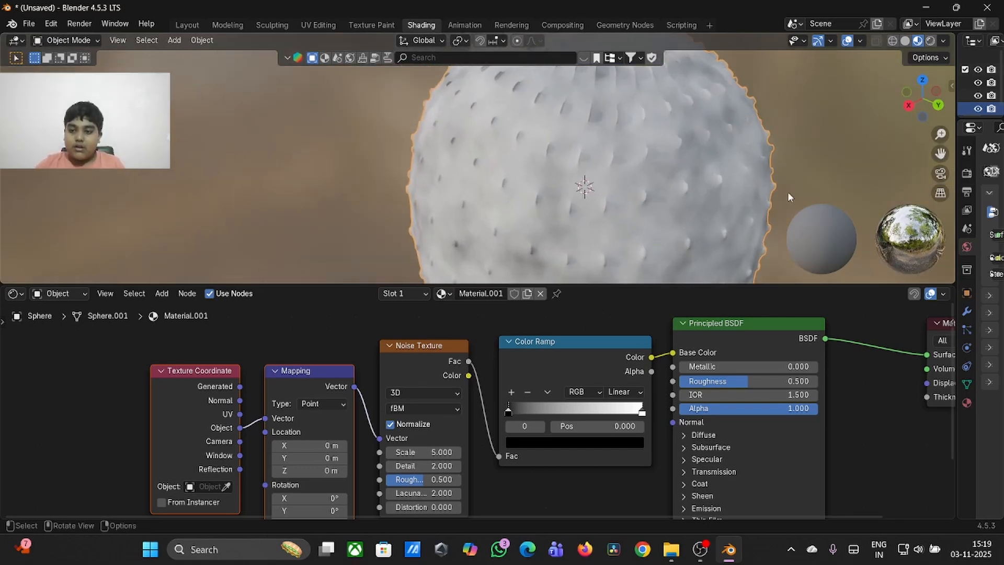
drag(940, 153, 780, 71)
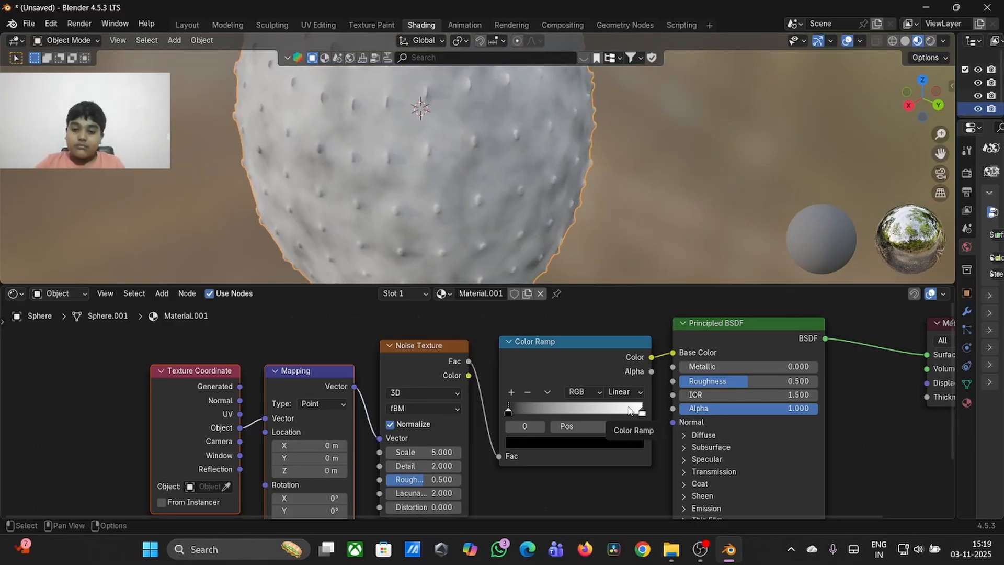
drag(511, 412, 527, 414)
click(544, 444)
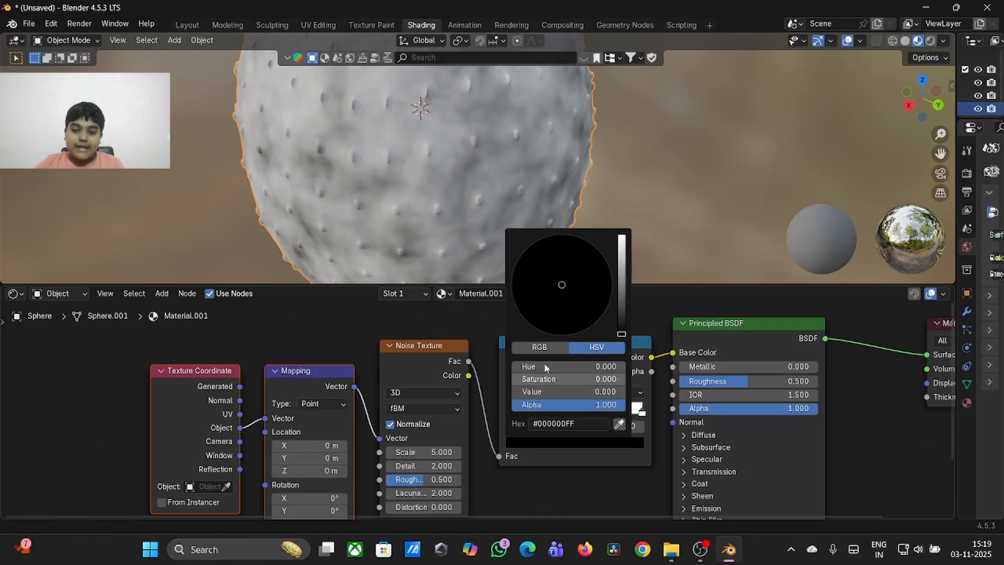
drag(621, 334, 621, 268)
drag(560, 304, 572, 354)
drag(621, 268, 620, 276)
click(610, 471)
- Recolor the Color Ramp's white end stop to a slightly darkened pink with hue 0.996 and saturation 0.716
click(640, 412)
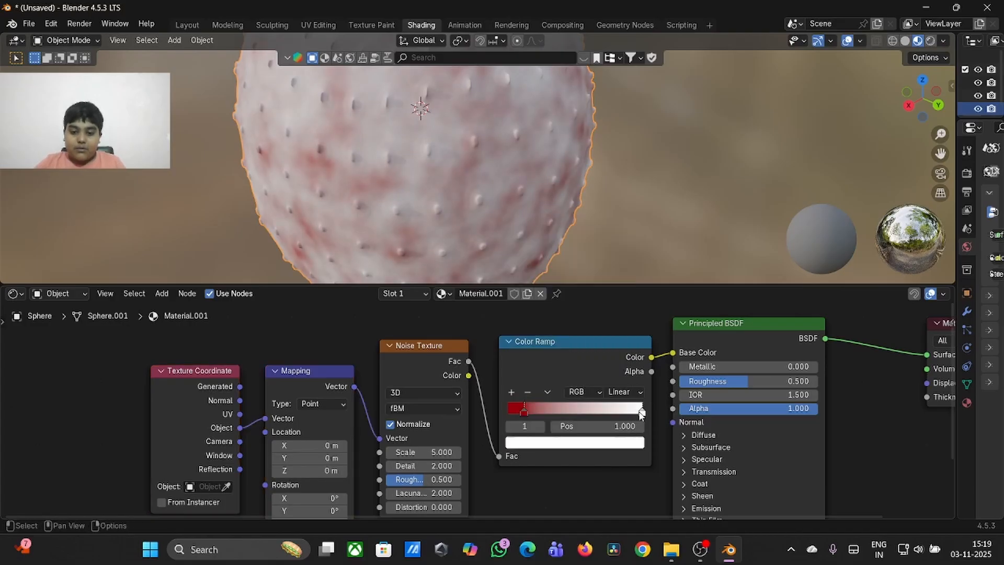
click(629, 442)
mouse_move(569, 283)
mouse_down()
mouse_move(568, 313)
mouse_move(562, 306)
mouse_up()
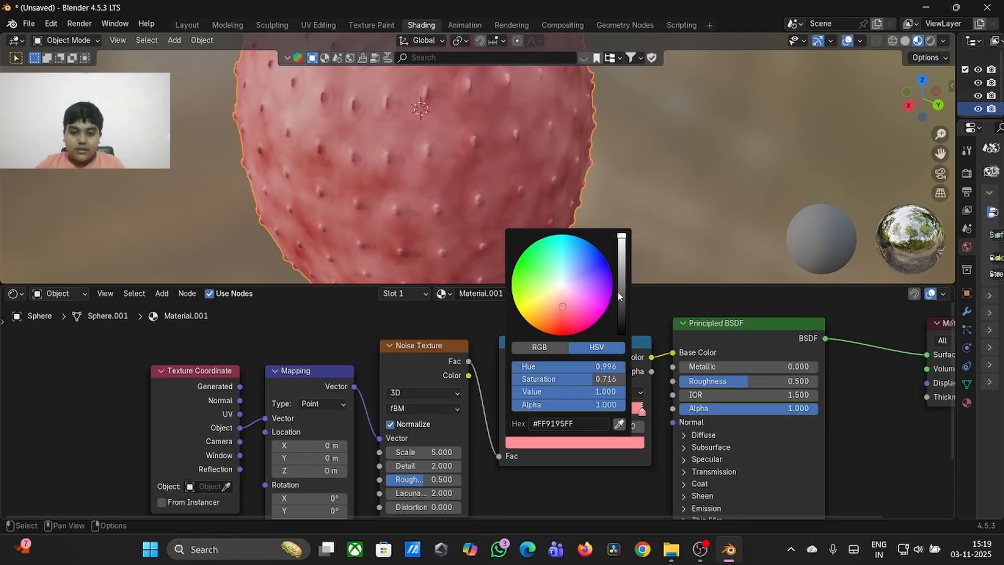
drag(621, 240, 621, 253)
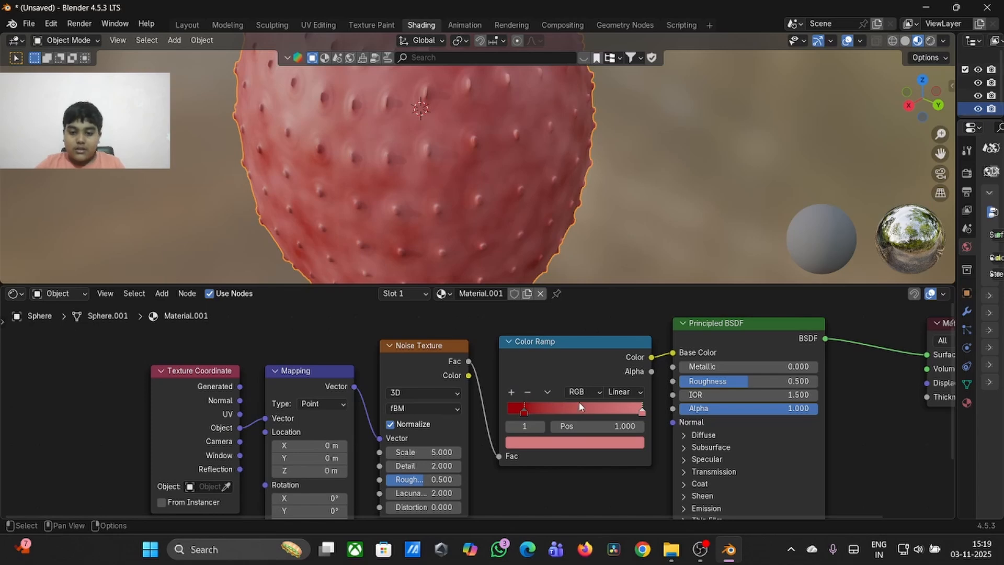
- Add a slightly darkened red middle stop to the Color Ramp and place the three stops at 0.091, 0.611 and 0.909
click(511, 391)
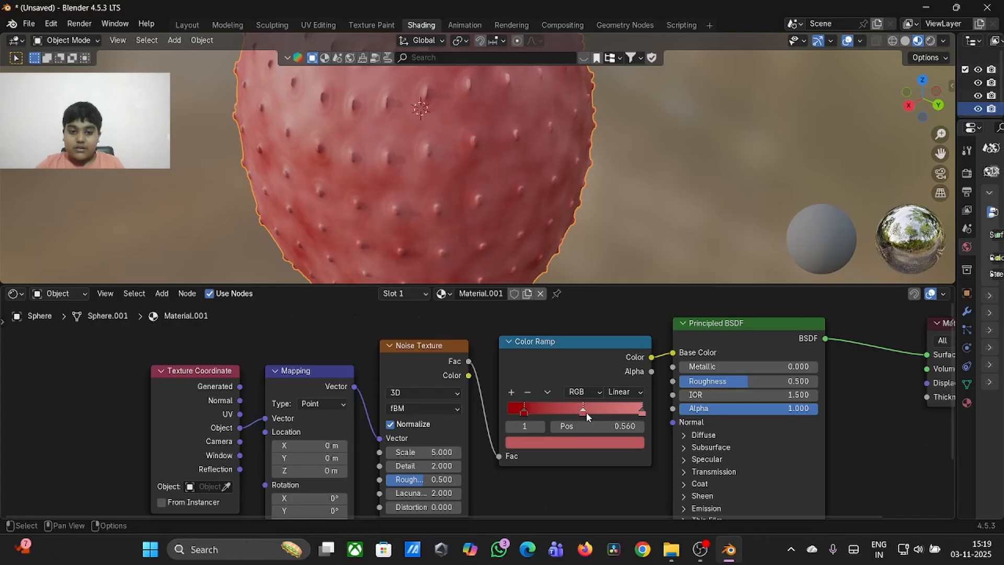
click(592, 445)
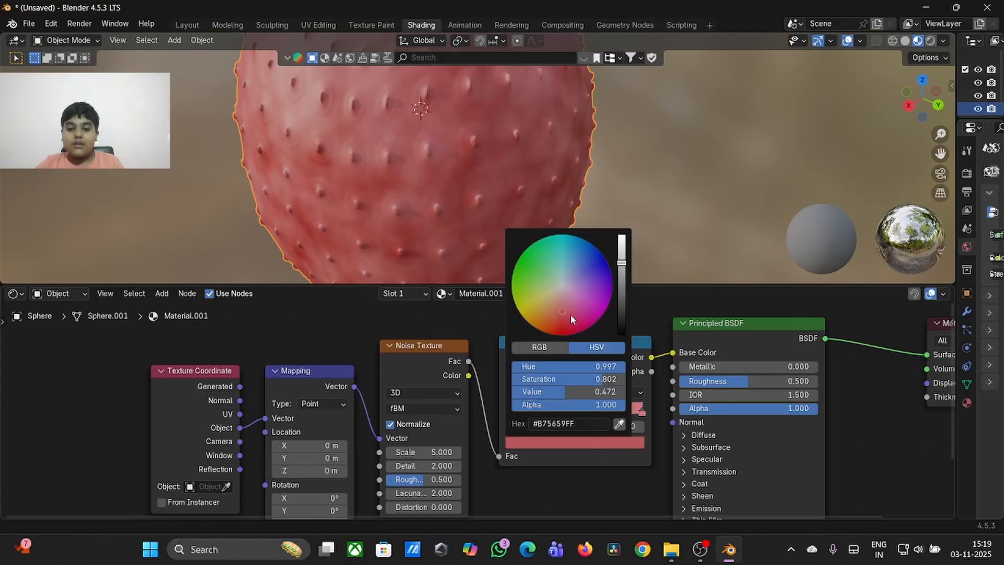
mouse_move(625, 264)
mouse_down()
mouse_move(626, 274)
mouse_move(621, 266)
mouse_up()
mouse_move(580, 413)
mouse_down()
mouse_move(563, 409)
mouse_move(588, 407)
mouse_up()
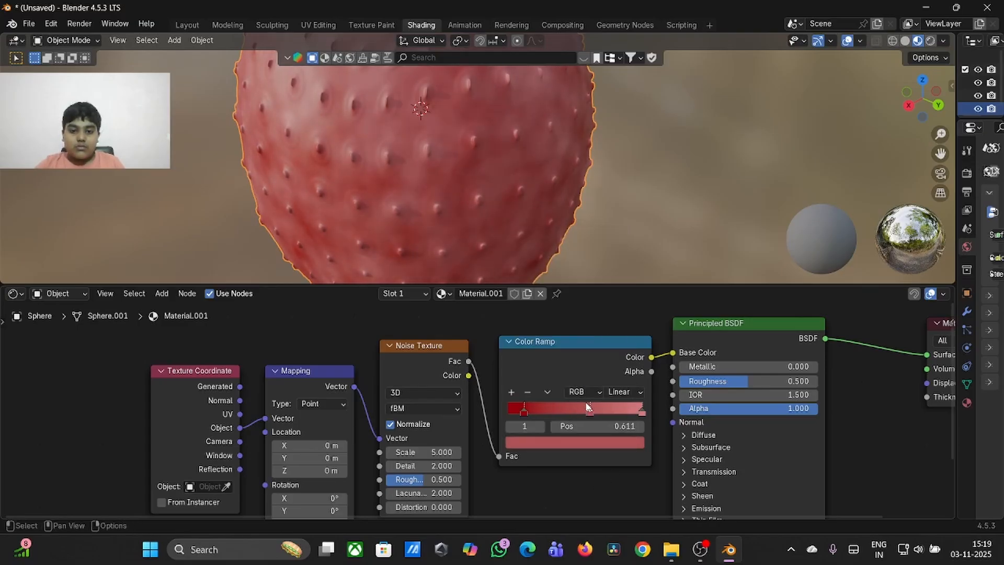
drag(524, 409, 519, 409)
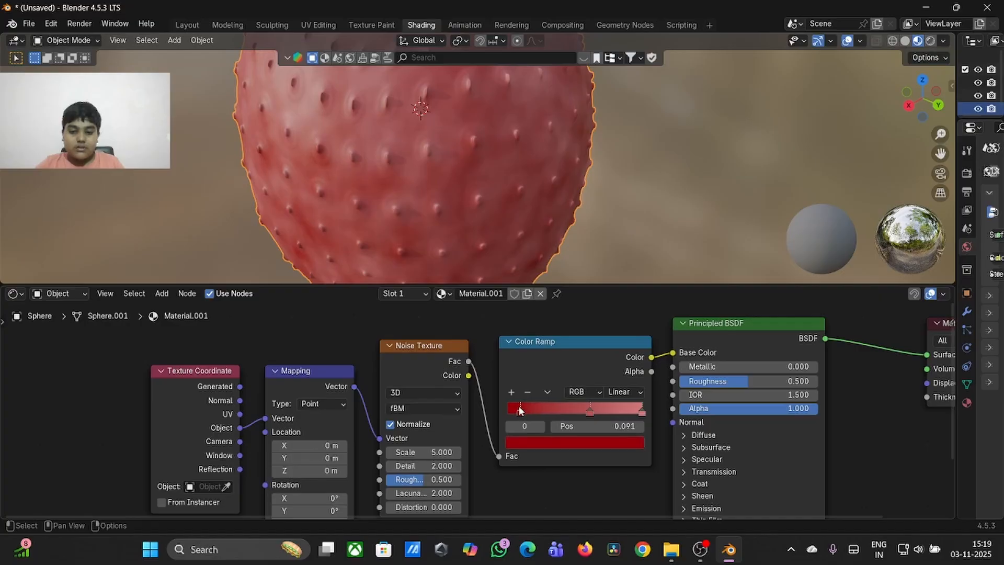
drag(642, 409, 630, 409)
- Examine the red and pink noise coloring on the studded form from several sides and distances
scroll(599, 255, down, 2)
scroll(597, 255, right, 3)
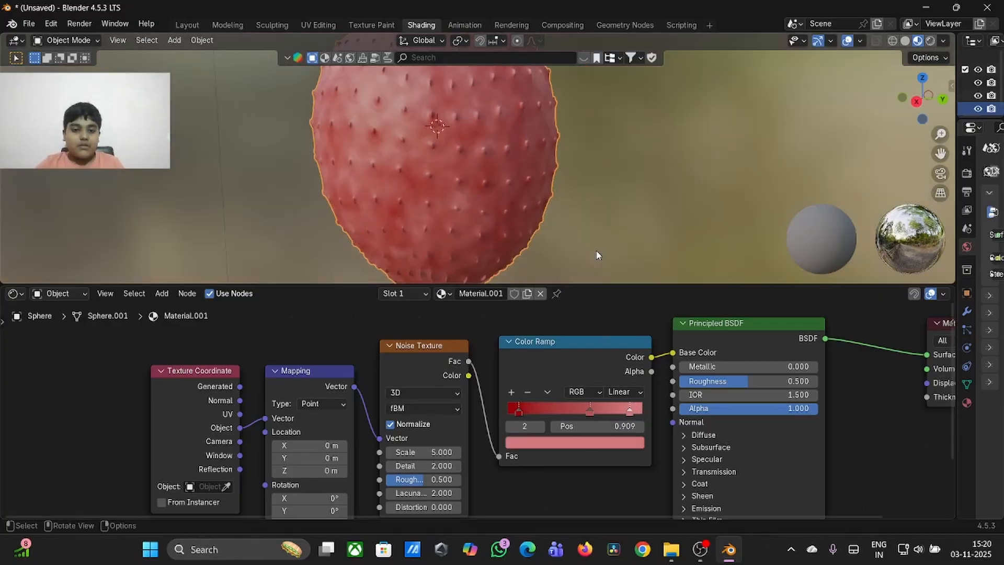
scroll(598, 255, down, 3)
scroll(598, 255, right, 3)
scroll(594, 402, up, 2)
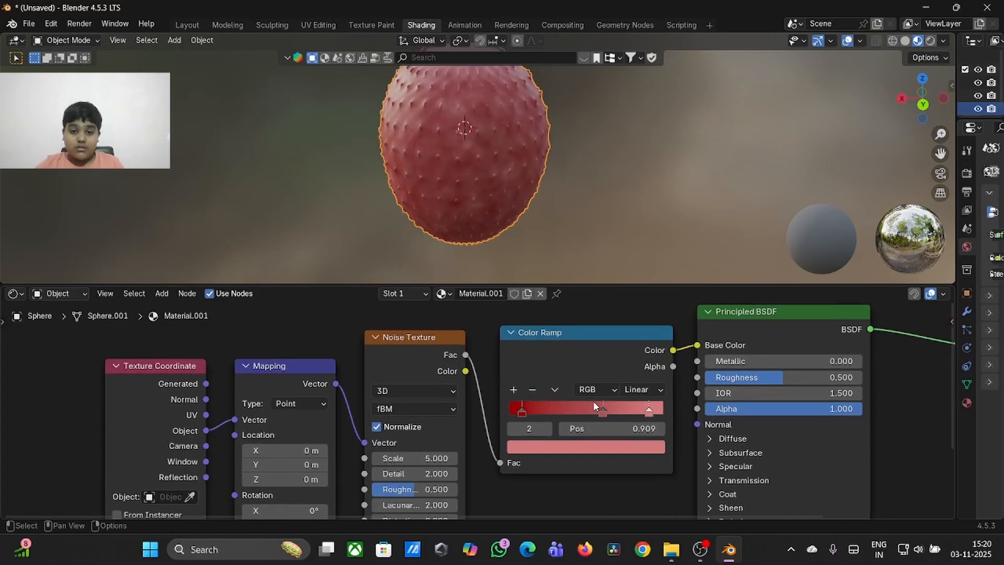
scroll(598, 240, up, 2)
scroll(598, 240, left, 3)
scroll(600, 240, left, 2)
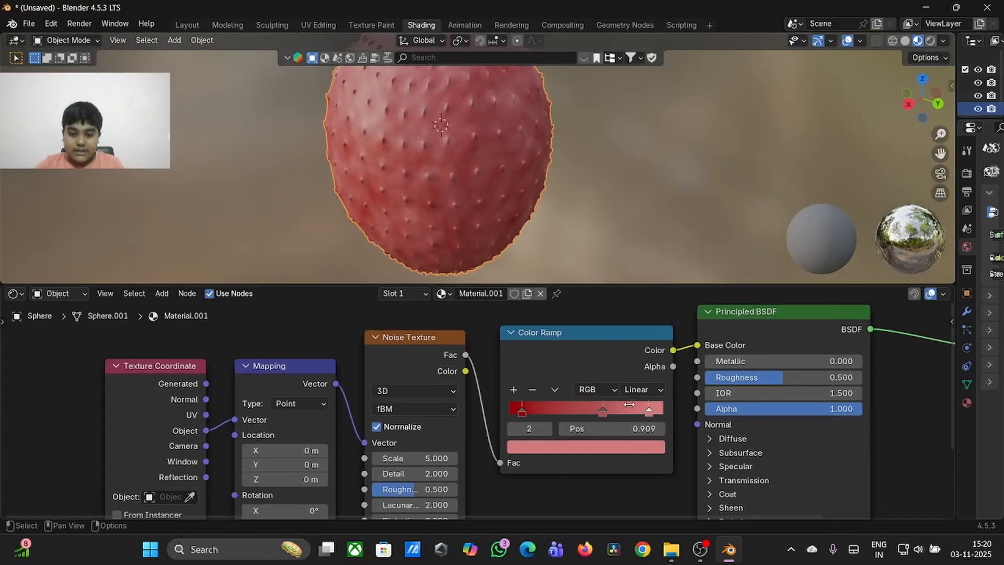
- Recolor the Color Ramp's end stop to a bright, saturated red with hue 0.997 and saturation 0.967
click(602, 446)
drag(569, 290, 576, 324)
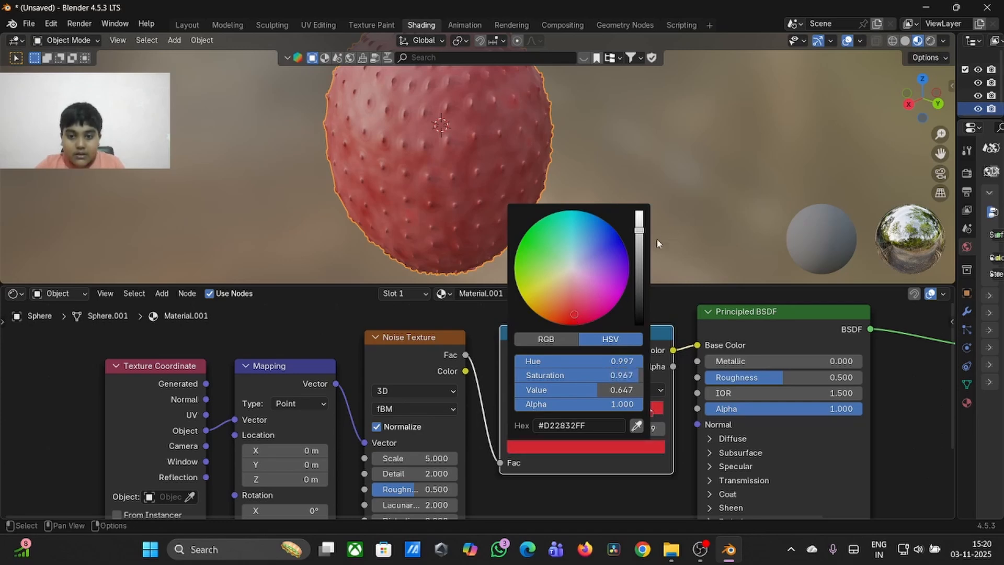
mouse_move(639, 231)
mouse_down()
mouse_move(639, 219)
mouse_move(639, 245)
mouse_up()
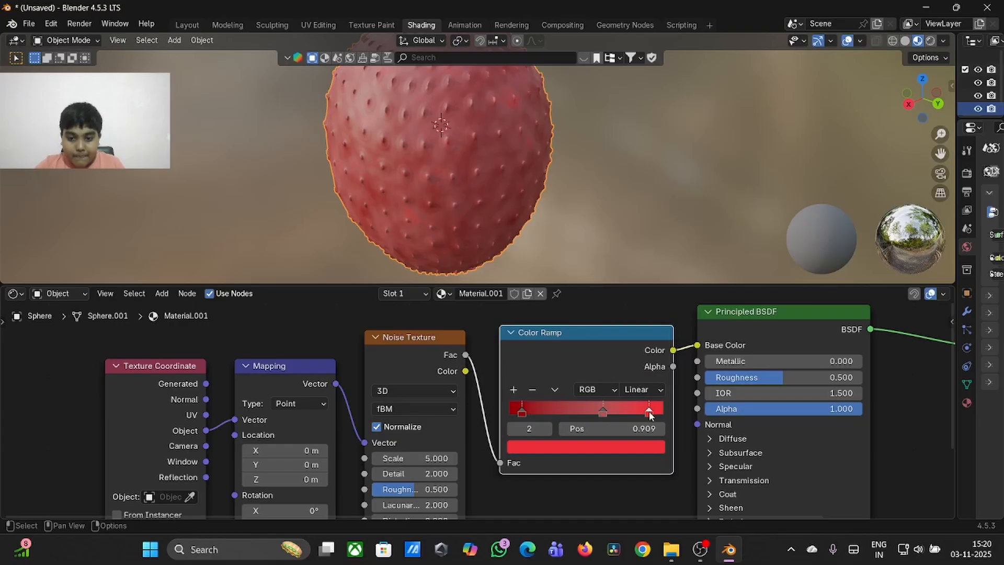
- Place the Color Ramp's middle stop at 0.600 and recolor it a lighter, more saturated red with value 0.696
mouse_move(602, 412)
mouse_down()
mouse_move(577, 402)
mouse_move(612, 402)
mouse_move(603, 411)
mouse_up()
click(609, 448)
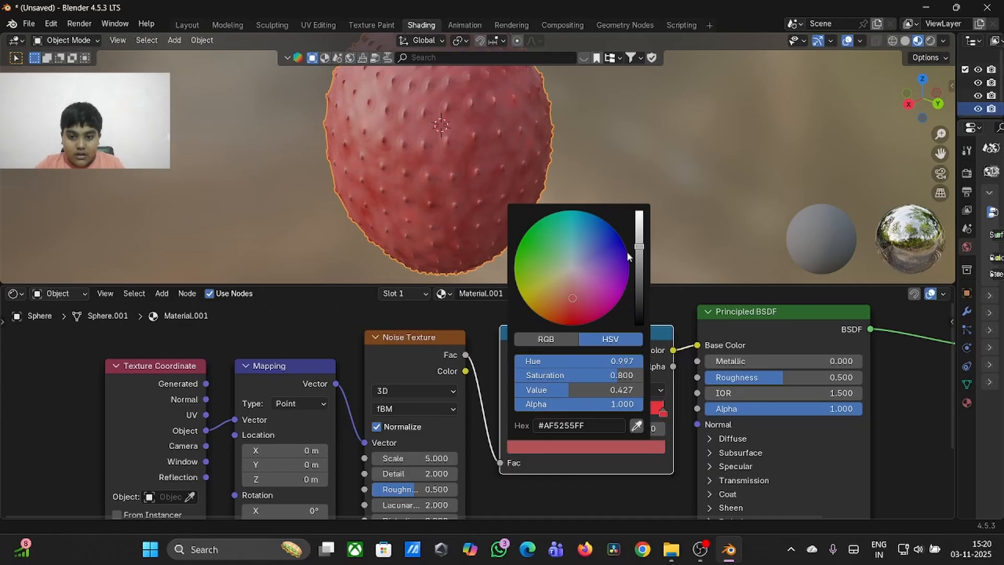
scroll(629, 253, up, 5)
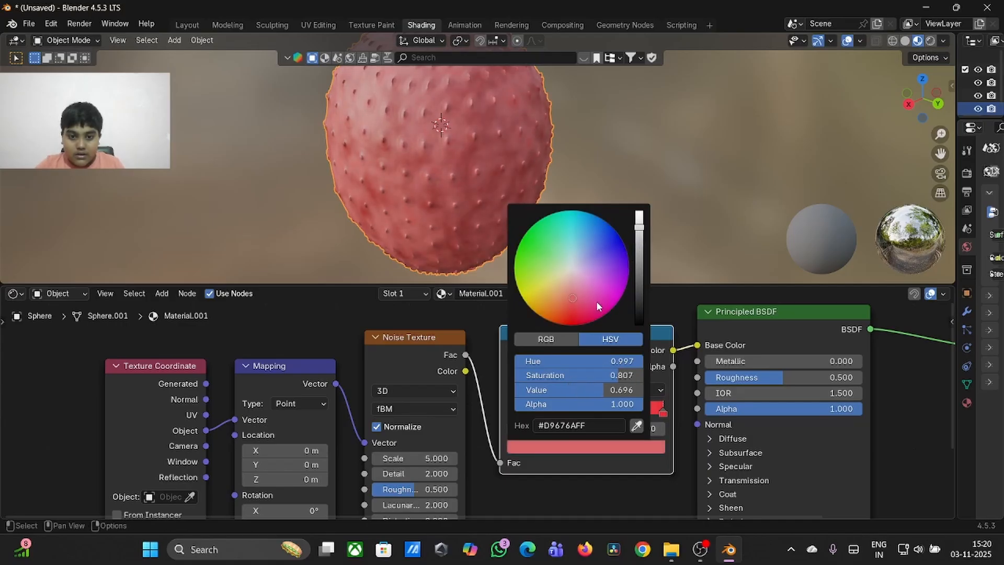
drag(577, 298, 573, 305)
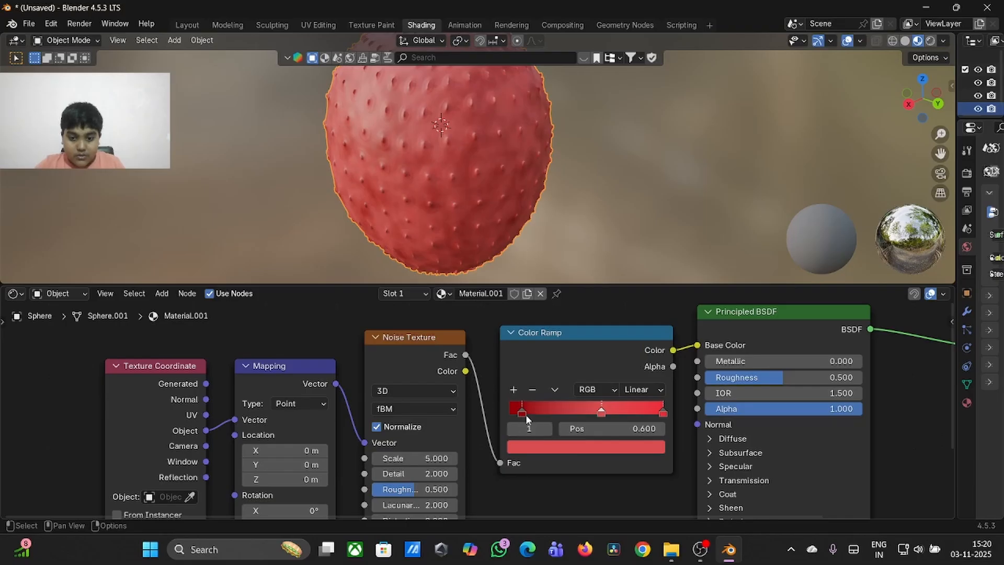
- Move the Color Ramp's dark red stop inward toward the middle stop and place the bright red end stop at 0.916
drag(523, 412, 563, 413)
click(662, 413)
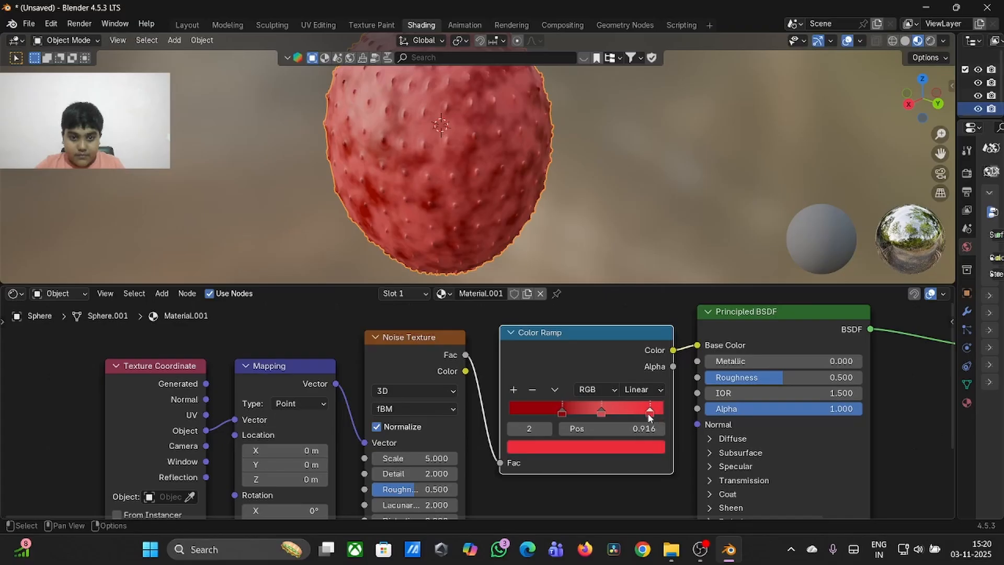
mouse_move(648, 413)
mouse_down()
mouse_move(639, 412)
mouse_move(650, 412)
mouse_up()
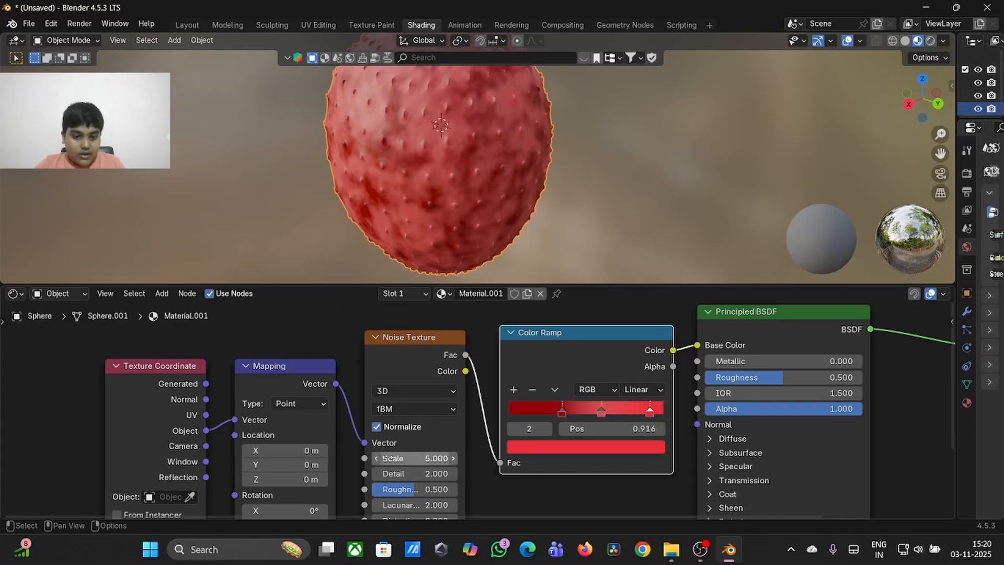
- Try Noise Texture scales of 10 and 3, checking the mottling on the studded form
click(395, 458)
text(10)
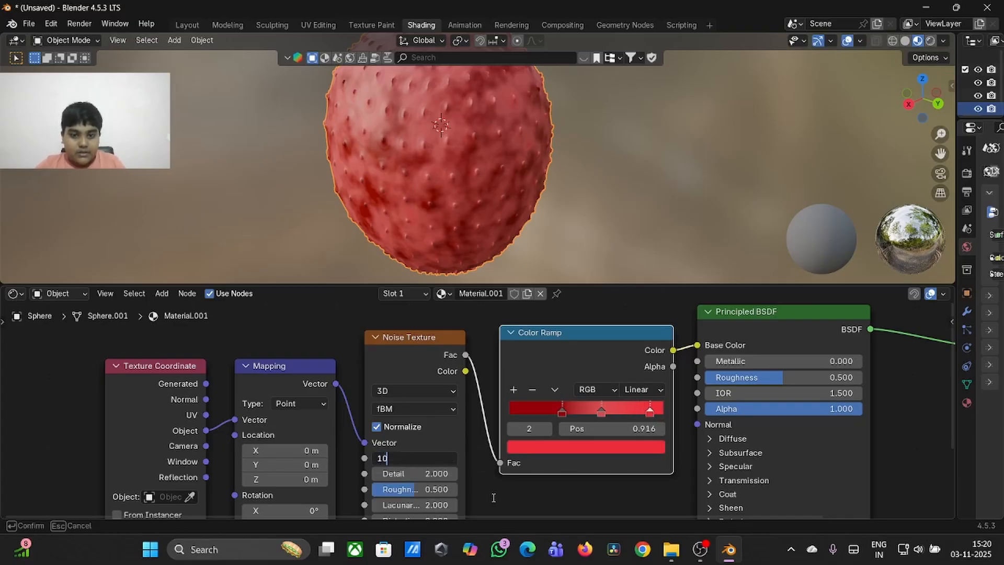
key(Return)
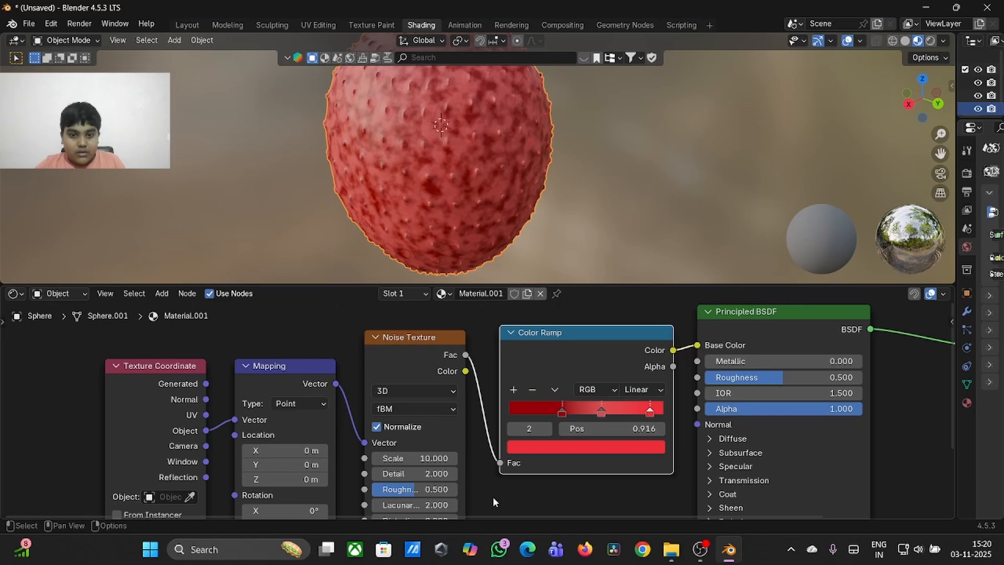
click(423, 459)
text(3)
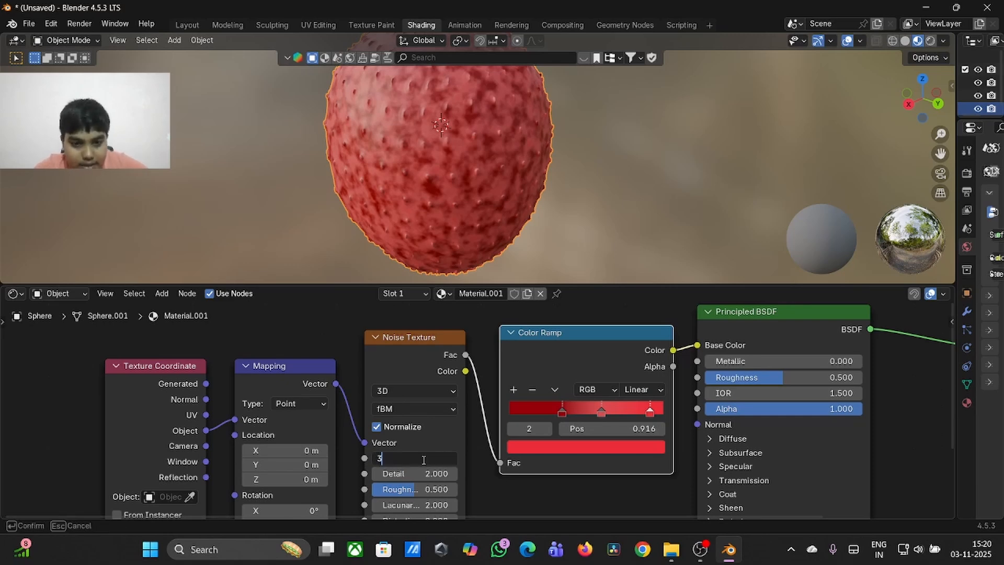
key(Return)
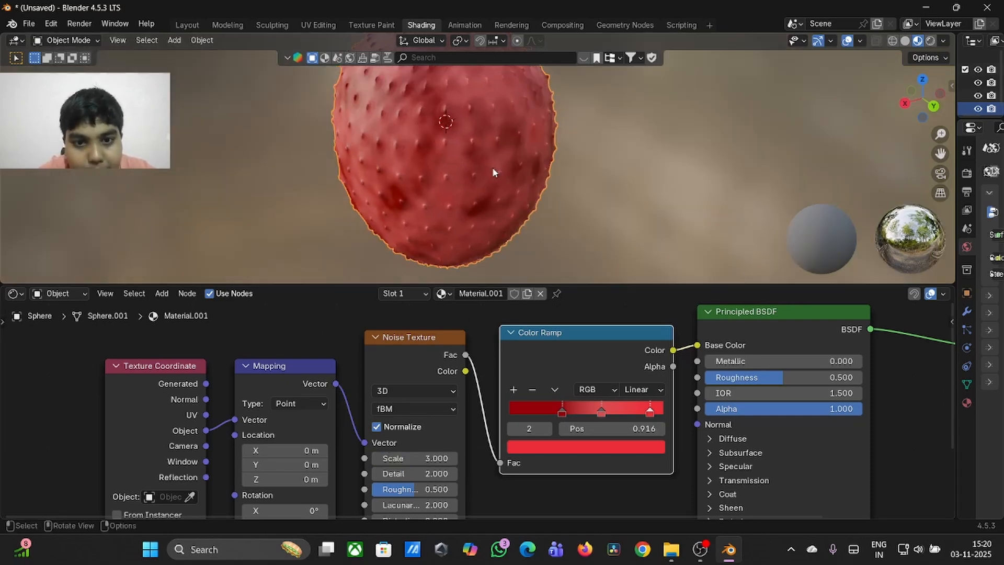
scroll(491, 167, down, 3)
scroll(492, 167, up, 5)
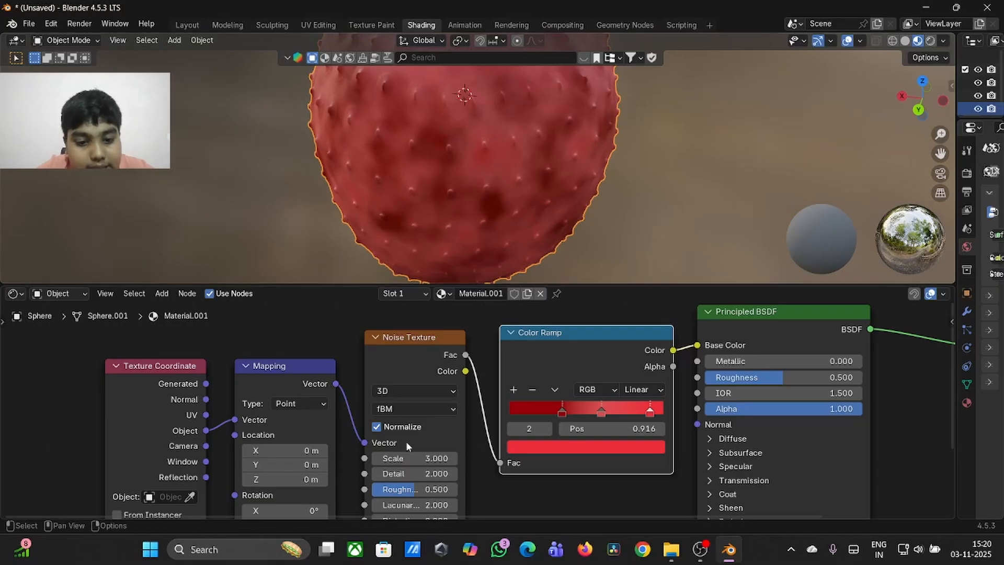
- Set the Noise Texture scale to 2 and check the pattern on the form from another side
click(413, 460)
text(2)
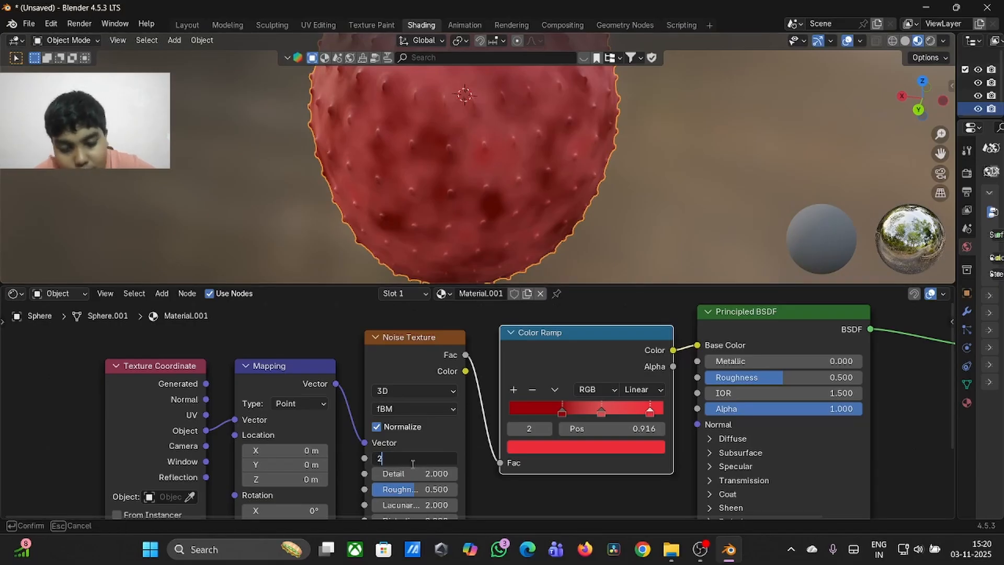
key(Return)
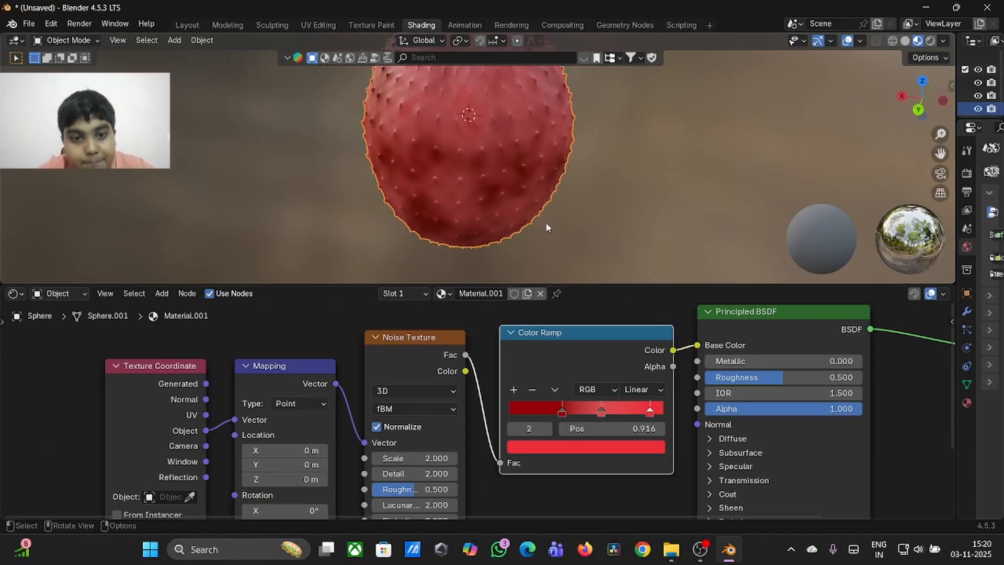
mouse_move(545, 222)
middle_down()
mouse_move(528, 225)
mouse_move(548, 226)
middle_up()
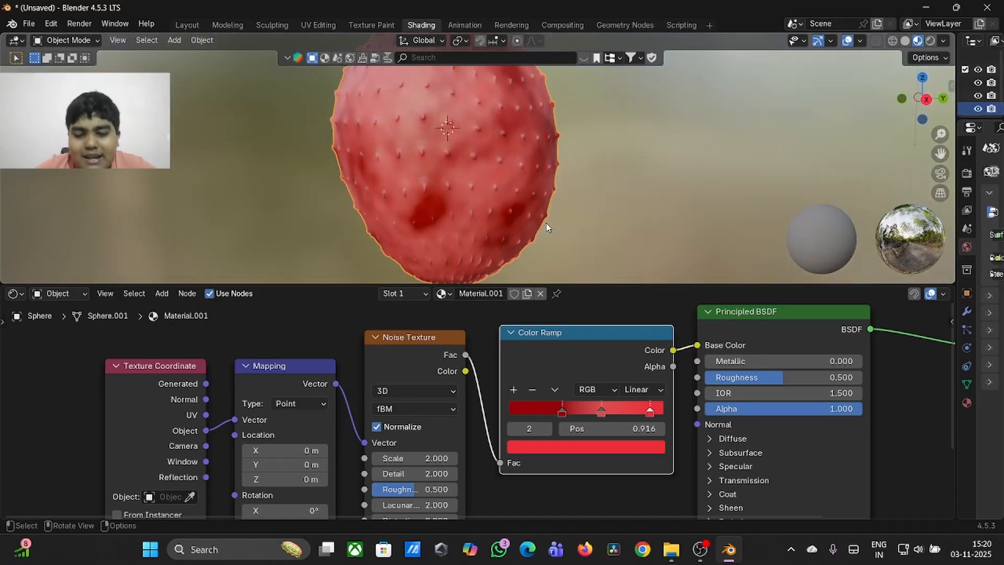
scroll(546, 228, down, 2)
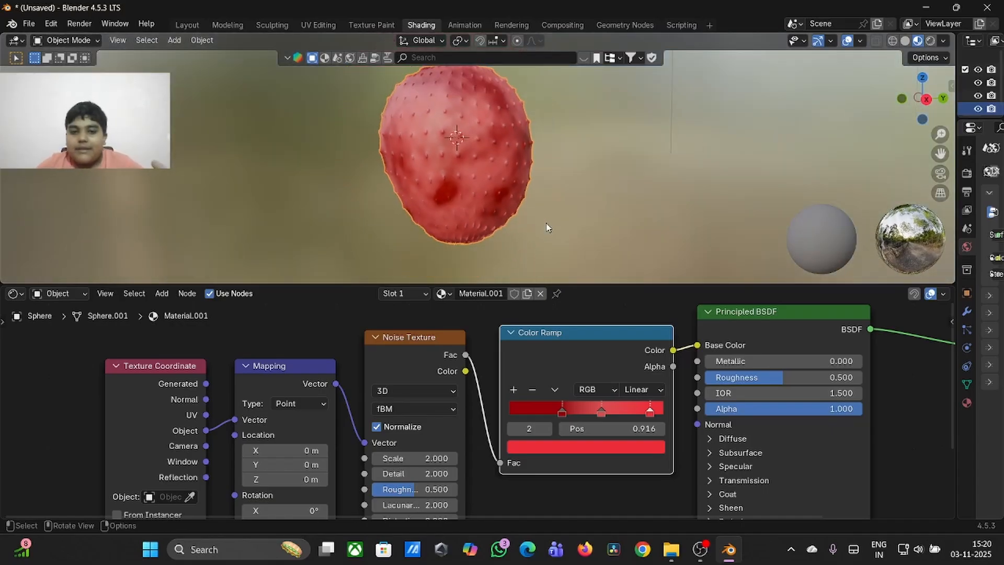
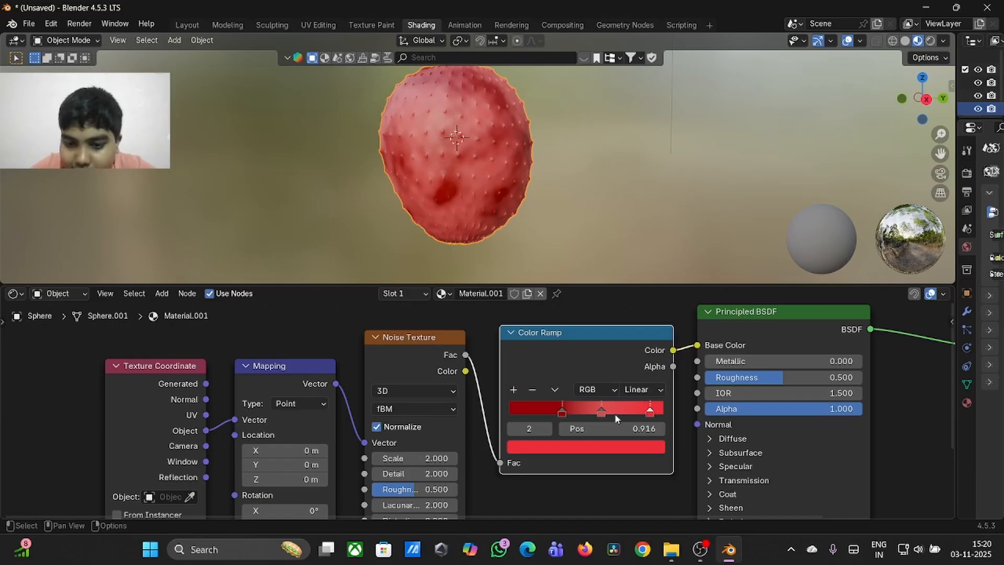
- Move the light red stop to 0.811 and add a dark green stop at 0.576 with hue 0.318, saturation 0.855 and value 0.187
click(601, 411)
drag(601, 413, 634, 413)
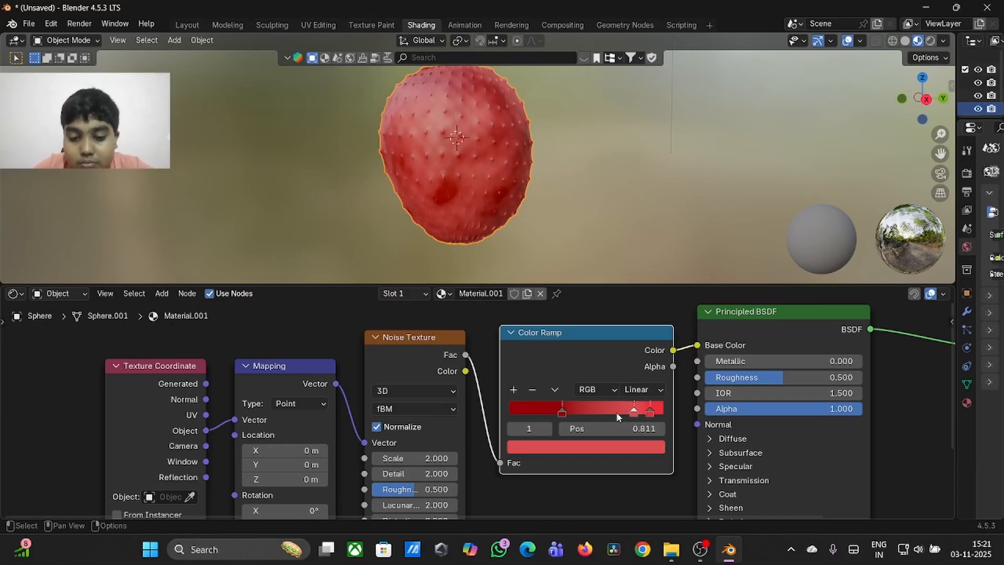
click(515, 390)
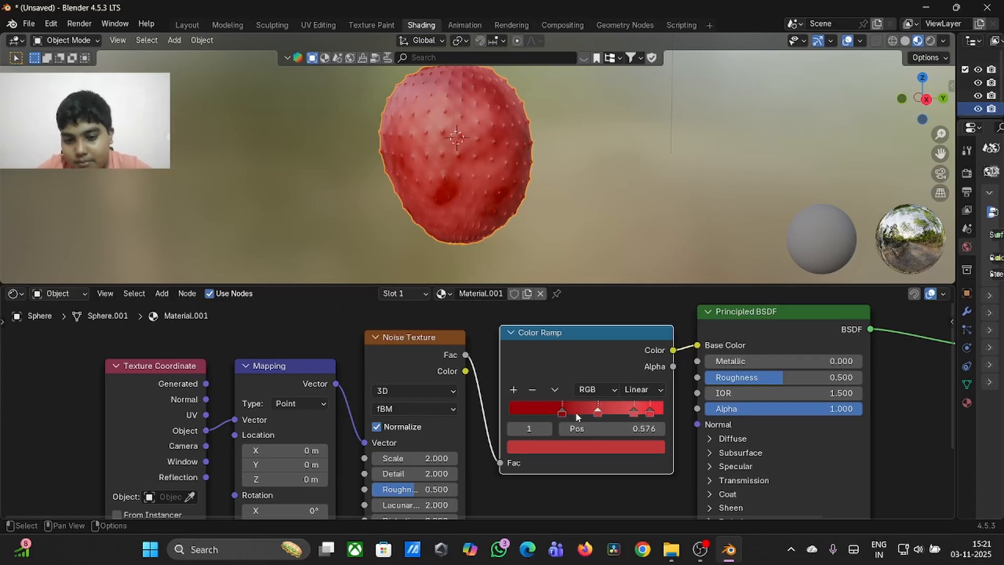
click(613, 448)
drag(572, 310, 538, 255)
drag(639, 246, 642, 272)
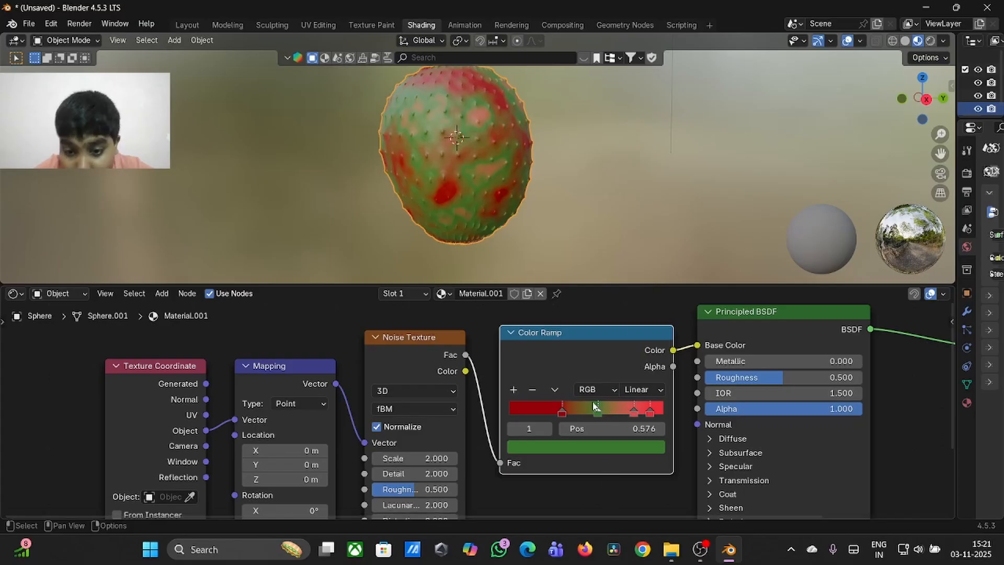
- Rearrange the Color Ramp stops, with light red at 0.422 ahead of green, dark red further out and bright red at 0.862
mouse_move(598, 411)
mouse_down()
mouse_move(564, 411)
mouse_move(616, 415)
mouse_up()
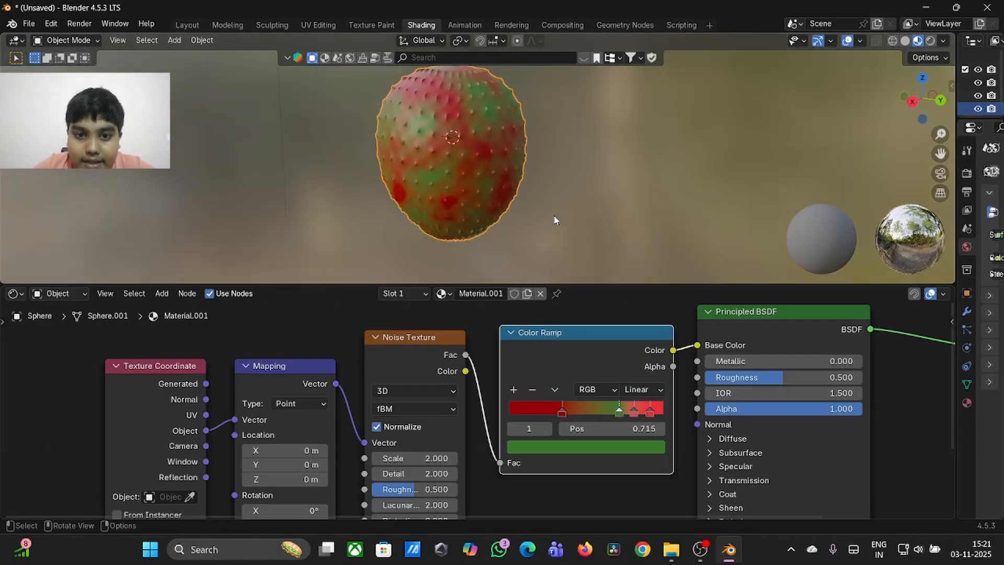
mouse_move(617, 413)
mouse_down()
mouse_move(542, 415)
mouse_move(568, 416)
mouse_up()
click(584, 413)
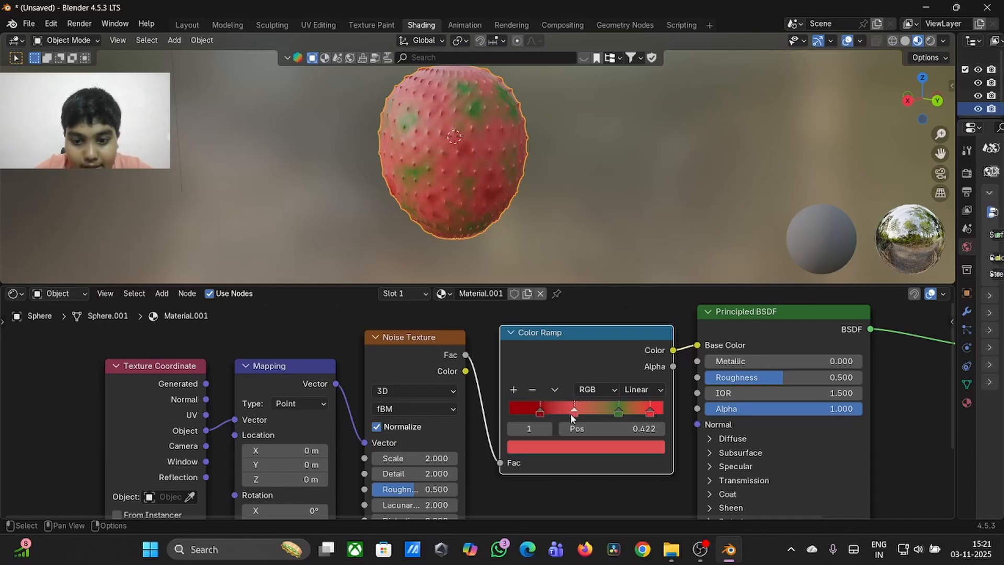
click(650, 413)
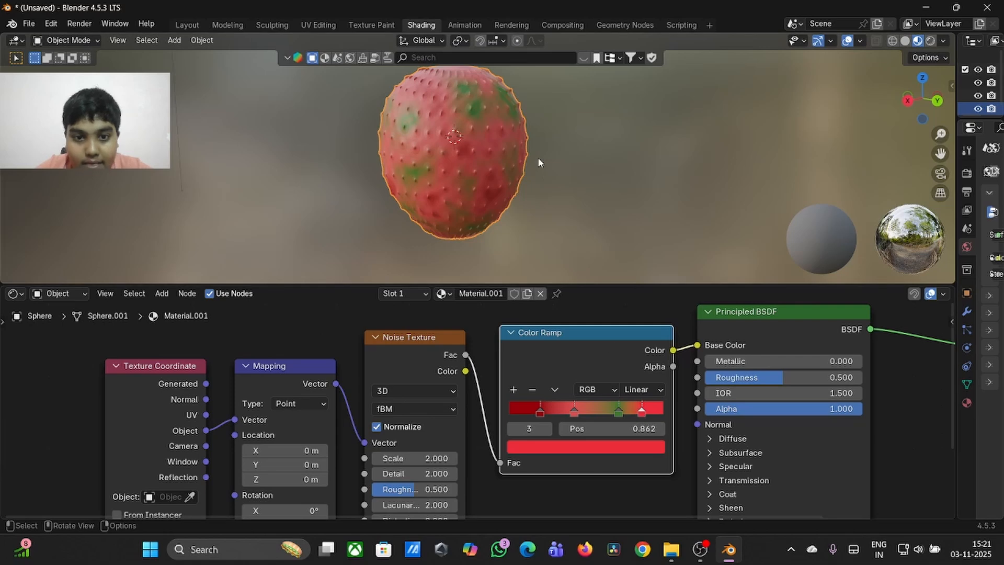
- Set the Noise Texture scale to 1 and check the larger green and red patches around the form
scroll(540, 160, left, 5)
click(415, 458)
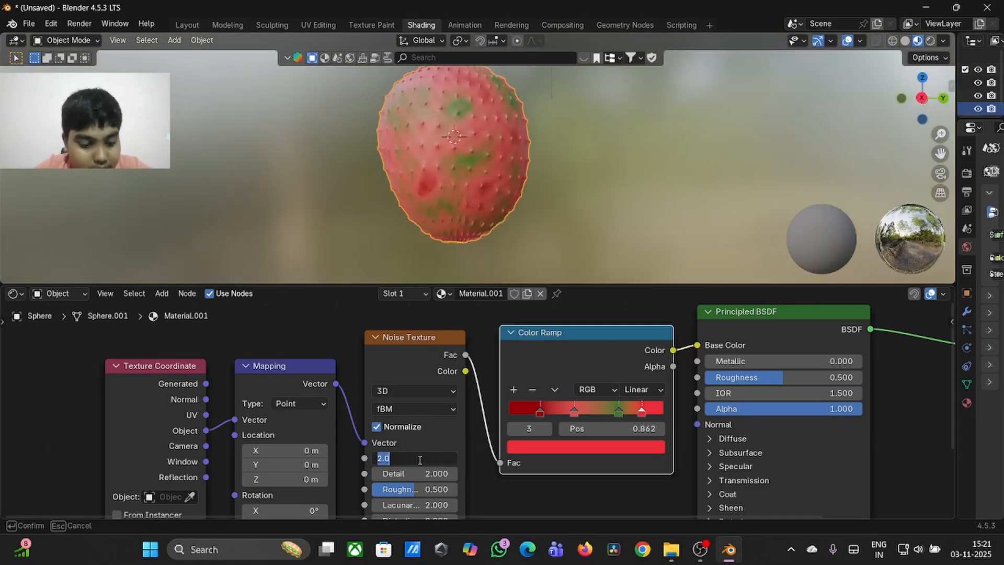
text(1)
key(Return)
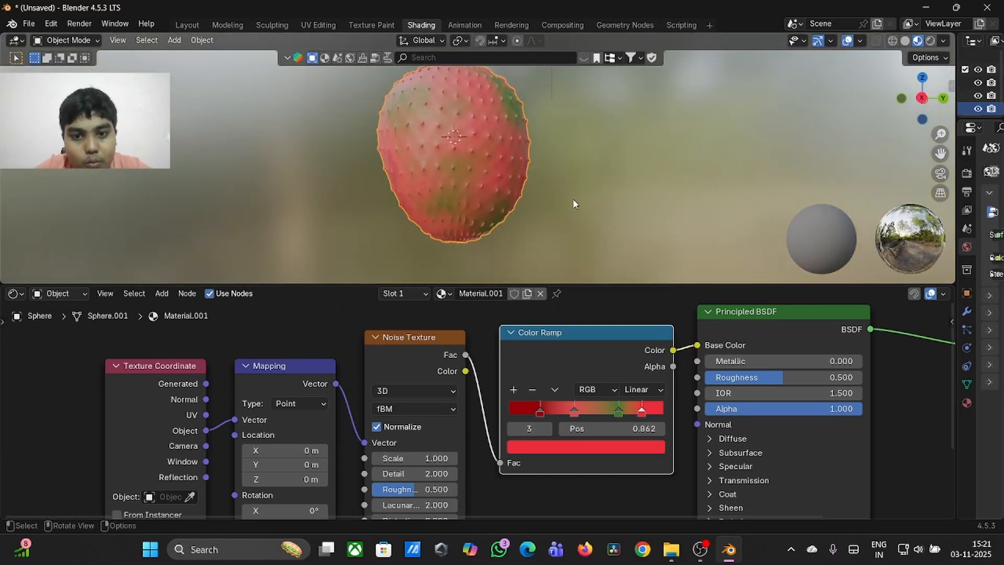
scroll(573, 199, left, 5)
scroll(573, 199, left, 6)
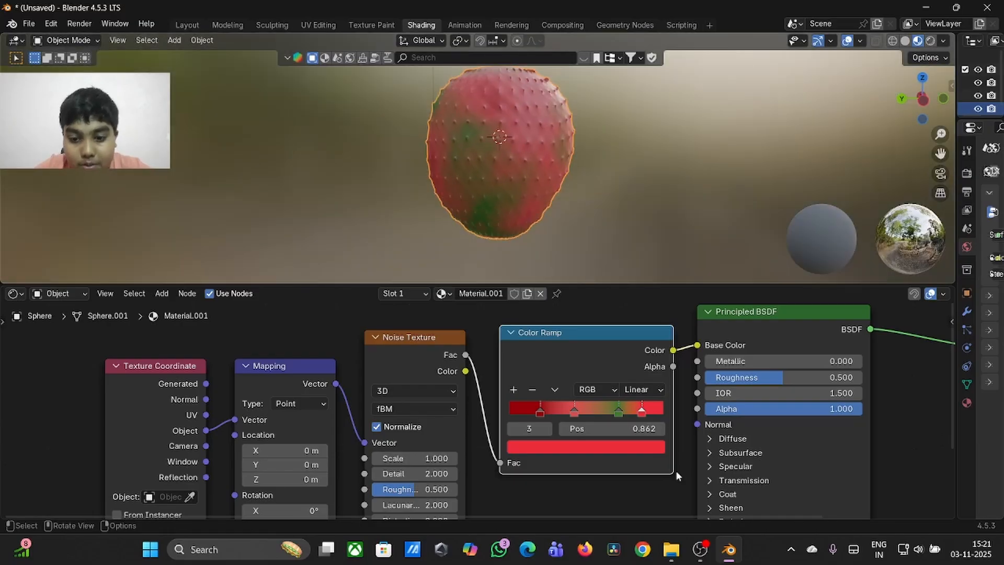
- Reposition the Color Ramp's dark red stop at 0.280, the light red stop at 0.553 and the bright red stop at 0.931
mouse_move(540, 414)
mouse_down()
mouse_move(561, 417)
mouse_move(550, 414)
mouse_up()
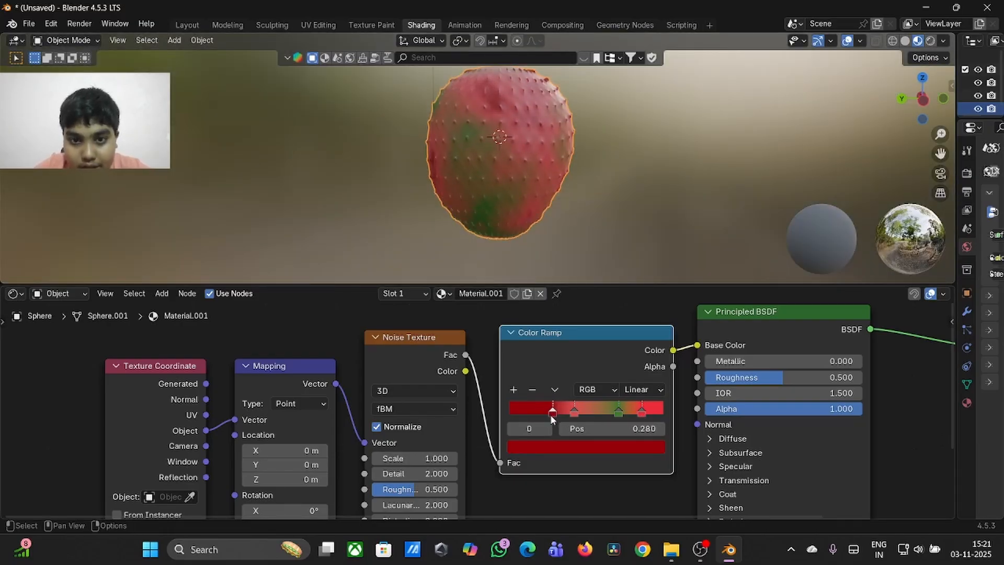
drag(646, 413, 650, 414)
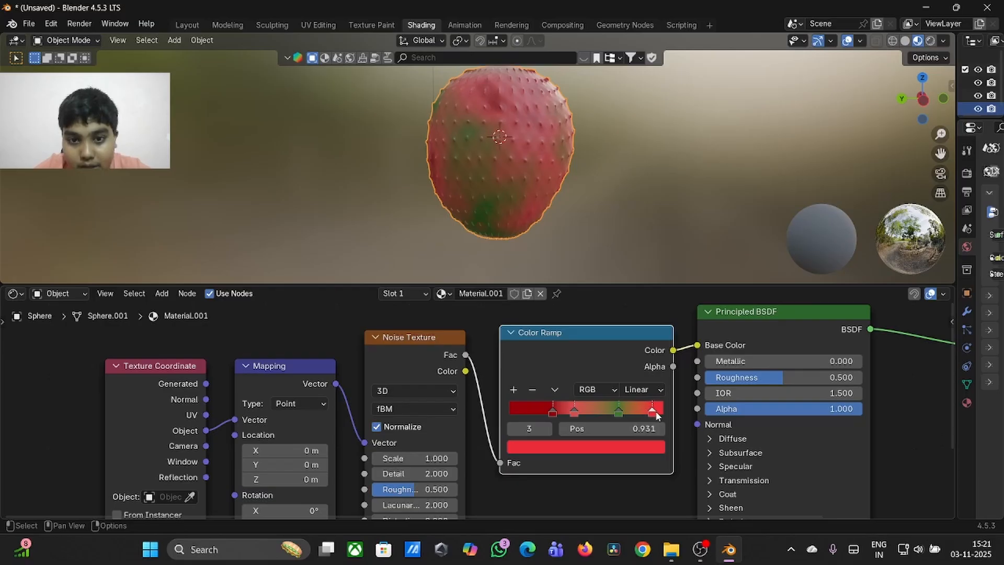
drag(575, 412, 590, 414)
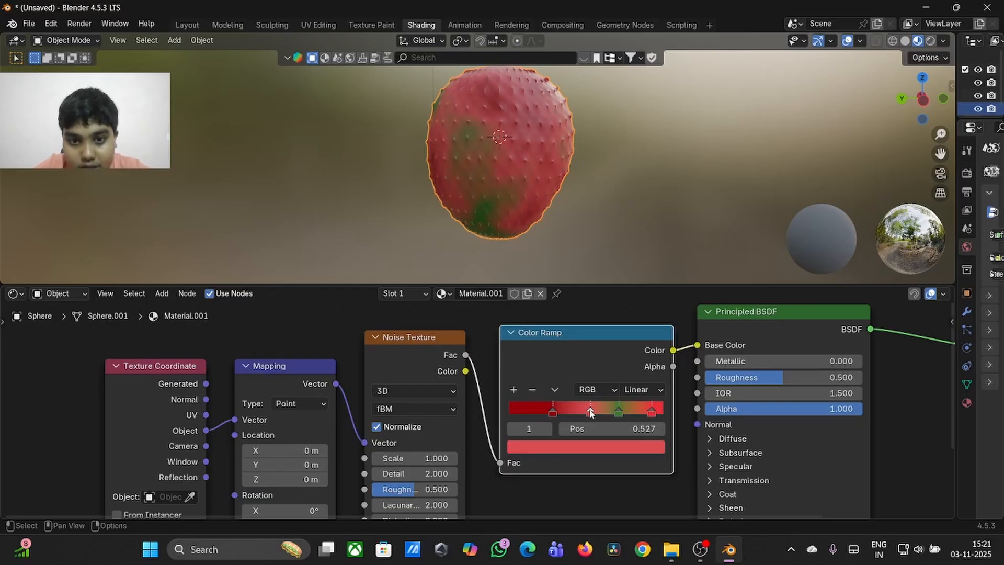
scroll(564, 210, left, 5)
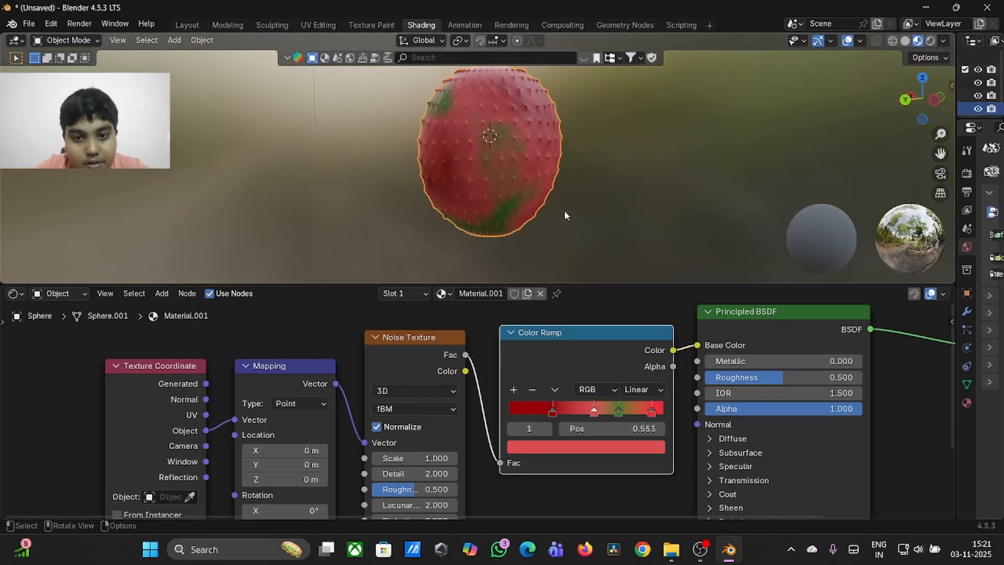
scroll(564, 210, down, 2)
scroll(564, 211, left, 4)
- Brighten the Color Ramp's green stop to a lighter green
click(619, 413)
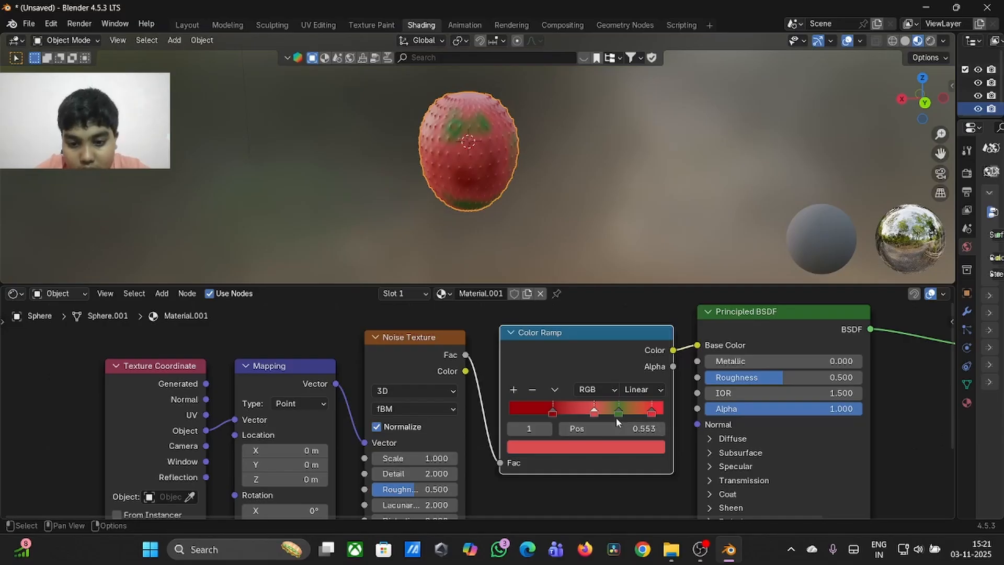
click(624, 446)
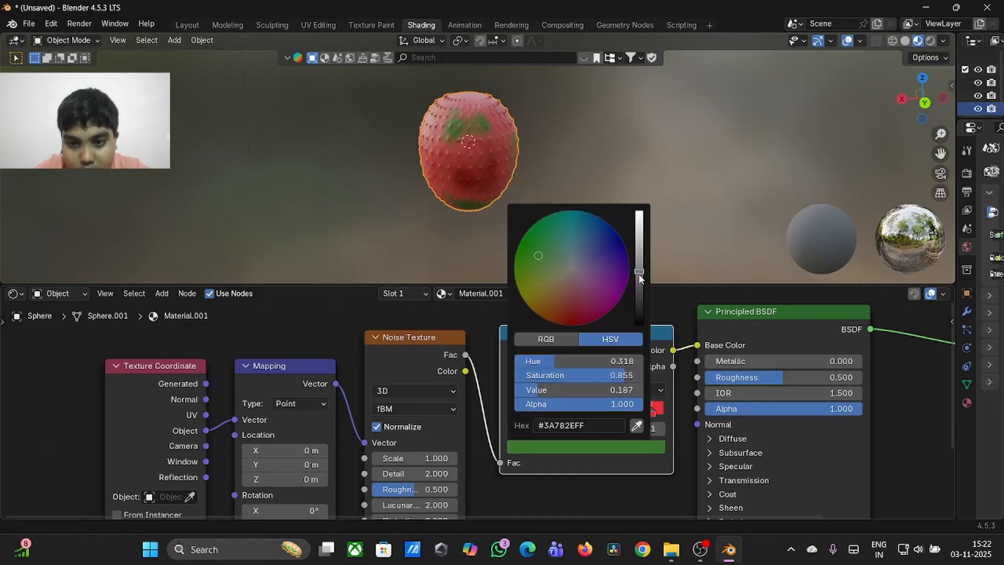
mouse_move(638, 274)
mouse_down()
mouse_move(639, 294)
mouse_move(638, 259)
mouse_up()
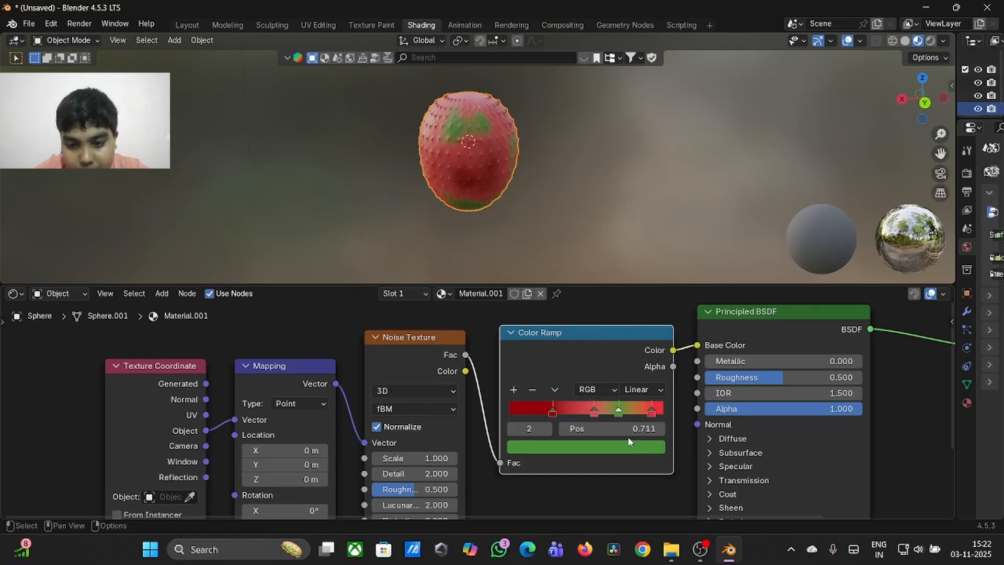
- Narrow the green band by moving the light red stop to 0.578 and the bright red stop close to the green one
mouse_move(594, 412)
mouse_down()
mouse_move(644, 415)
mouse_move(597, 413)
mouse_up()
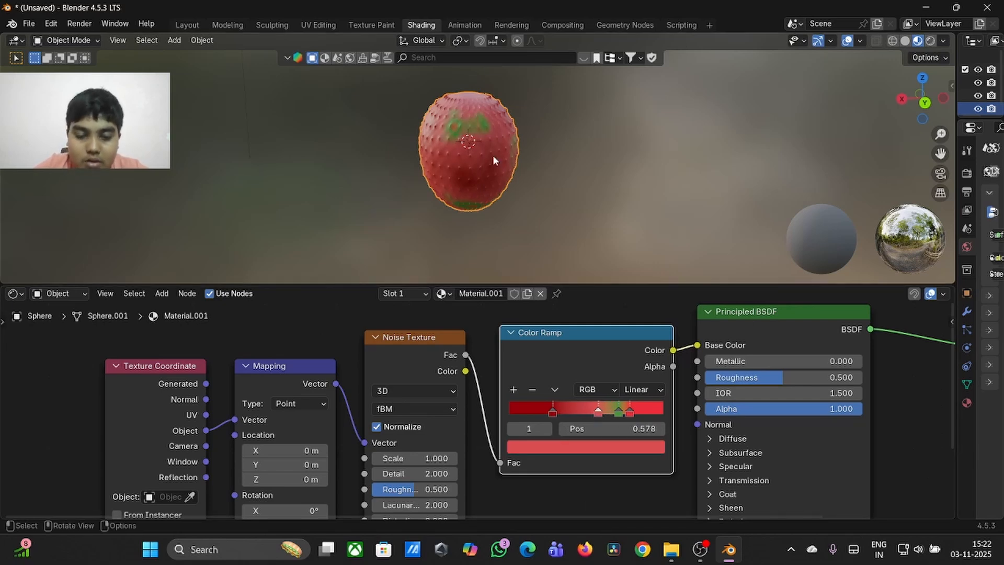
scroll(492, 155, left, 6)
scroll(493, 154, up, 6)
scroll(492, 155, left, 2)
scroll(493, 154, down, 4)
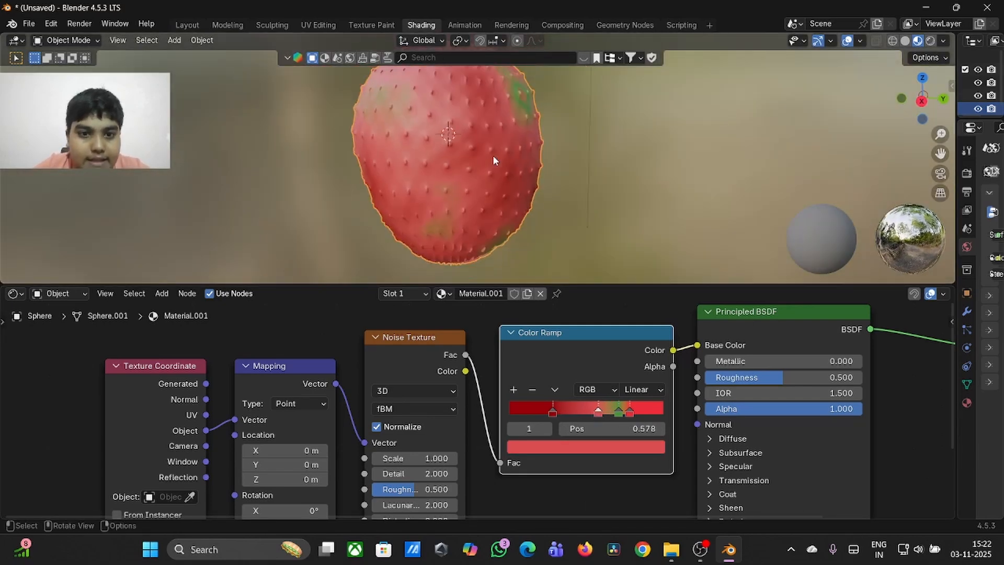
- Move the Color Ramp's light red stop to 0.655 and check the green patches all around the form
scroll(493, 155, left, 5)
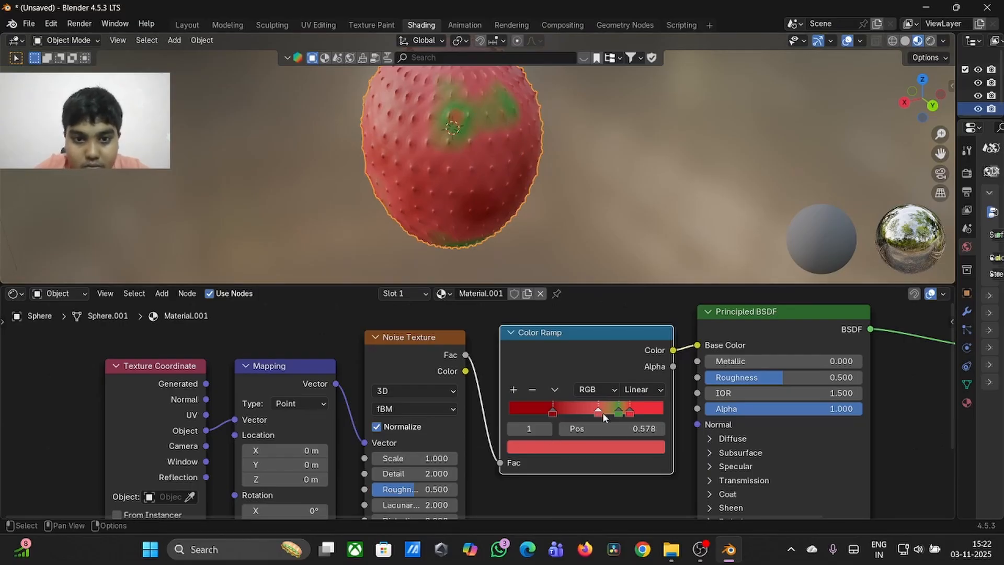
mouse_move(602, 412)
mouse_down()
mouse_move(570, 414)
mouse_move(616, 417)
mouse_up()
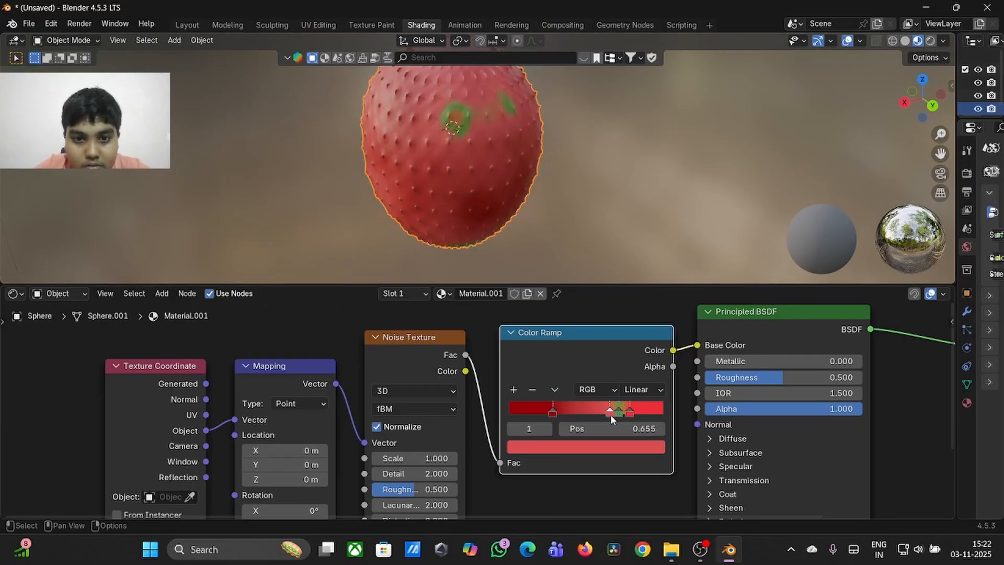
scroll(561, 191, left, 5)
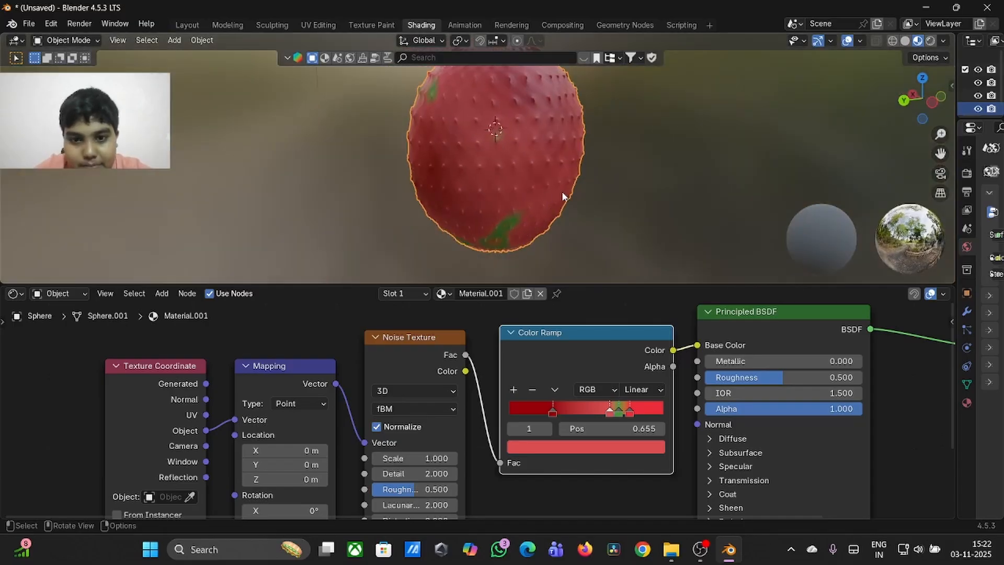
scroll(562, 191, left, 10)
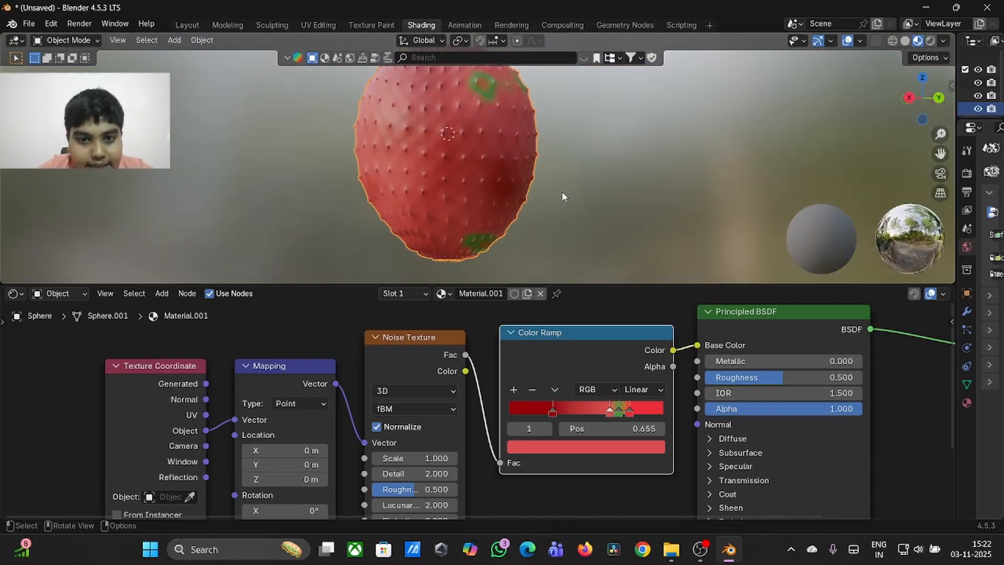
scroll(562, 191, left, 10)
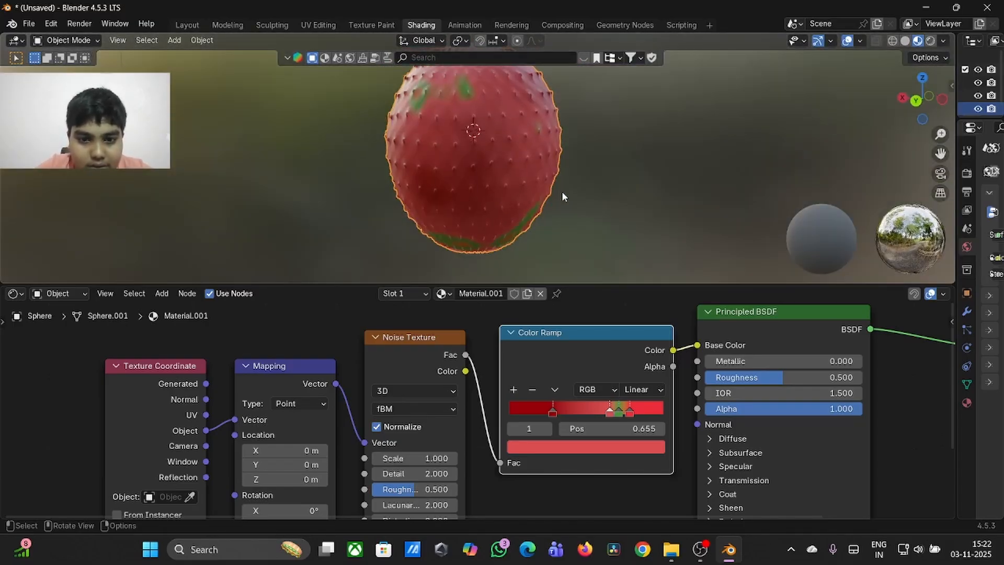
scroll(562, 190, left, 5)
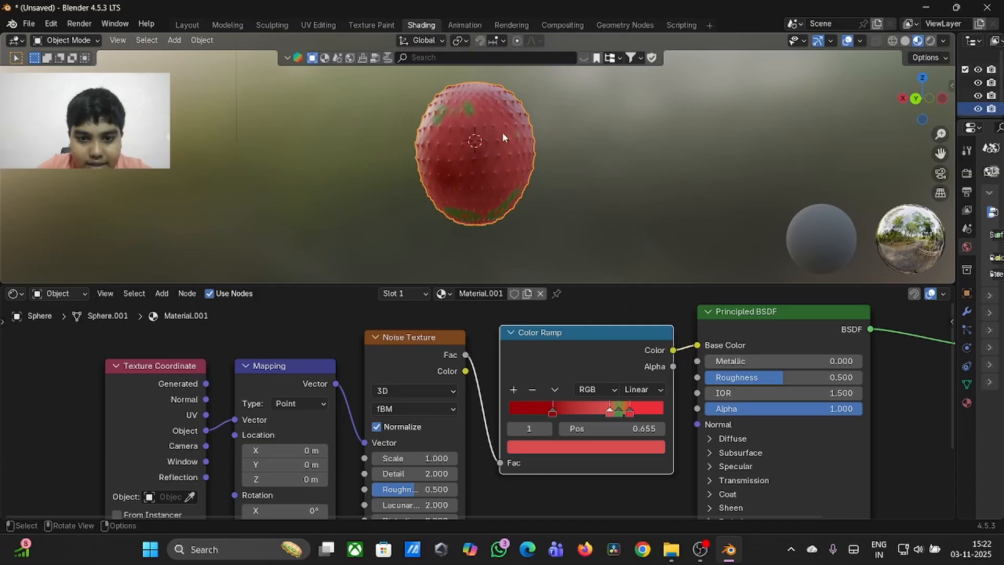
middle_drag(503, 137, 496, 193)
scroll(511, 183, left, 15)
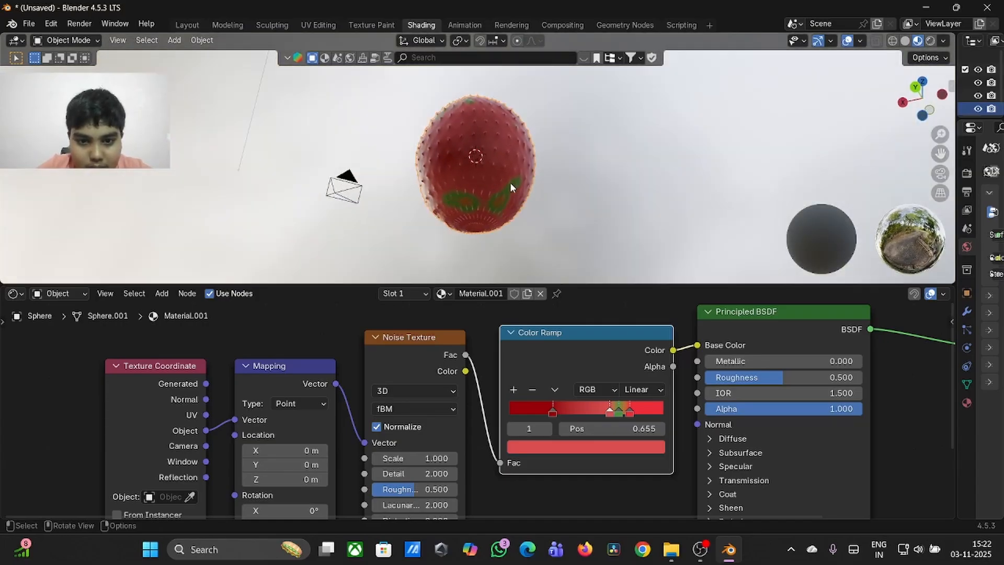
scroll(510, 182, left, 12)
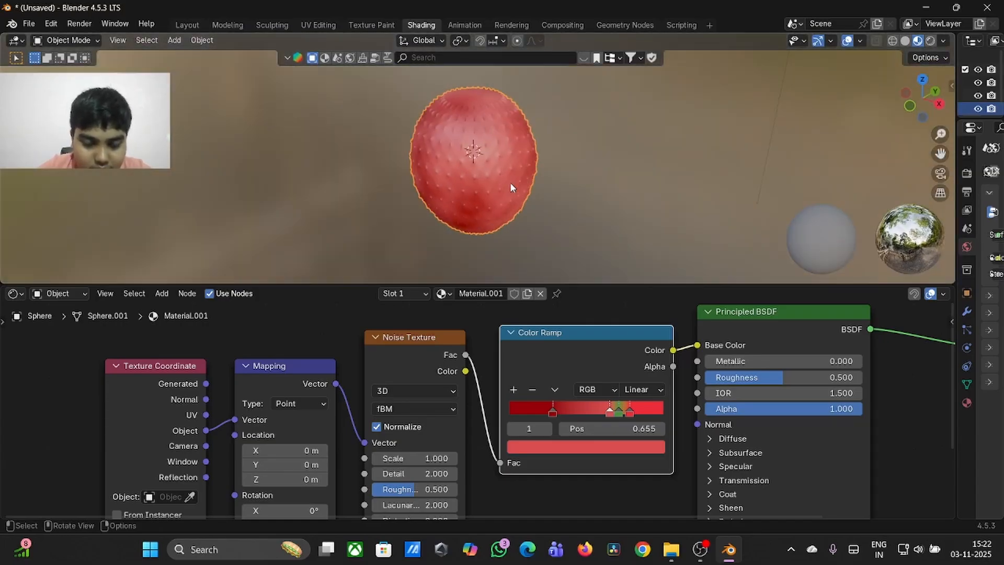
scroll(510, 182, left, 10)
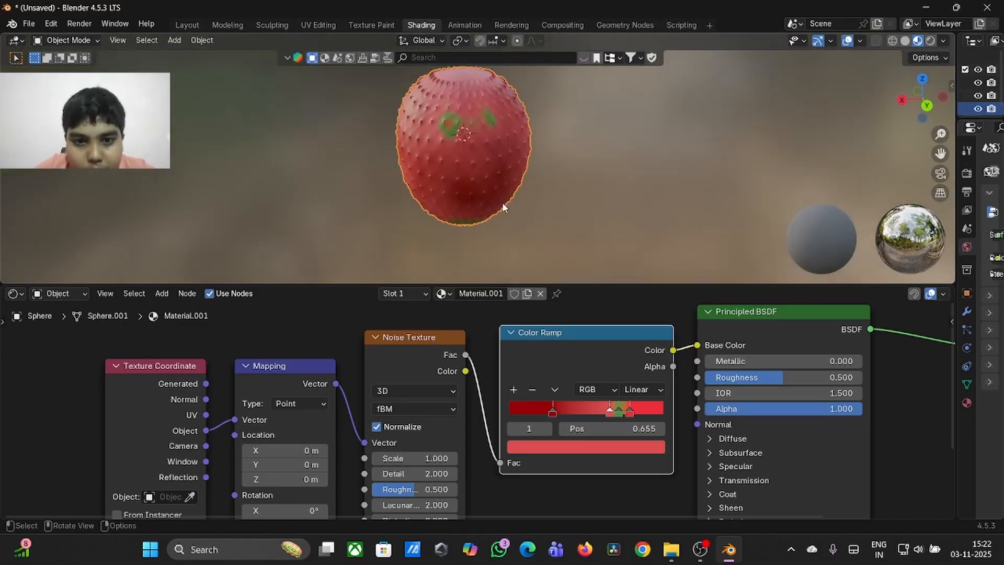
- Set the Noise Texture's detail to 30
scroll(503, 207, up, 5)
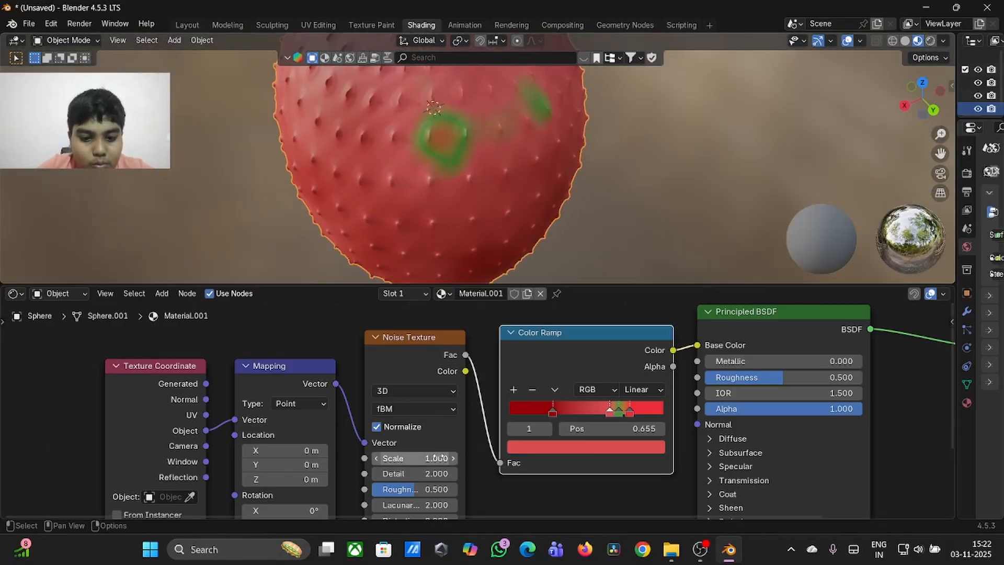
mouse_move(413, 473)
mouse_down()
mouse_move(392, 473)
mouse_move(413, 473)
mouse_up()
click(436, 473)
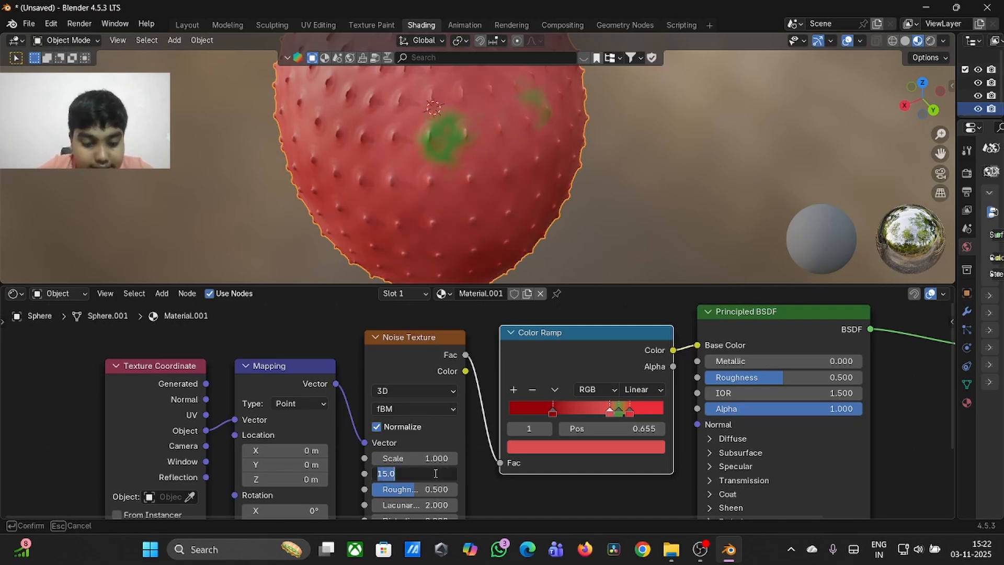
text(30)
key(Return)
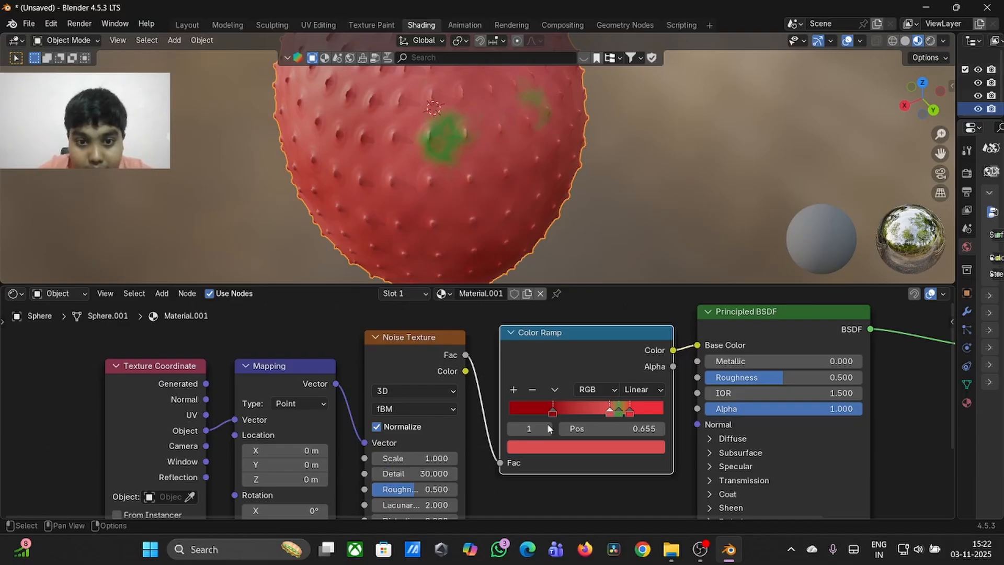
- Widen the green band by moving the Color Ramp's light red stop to 0.498 and the green stop to 0.656
drag(615, 414, 585, 408)
middle_drag(542, 184, 554, 191)
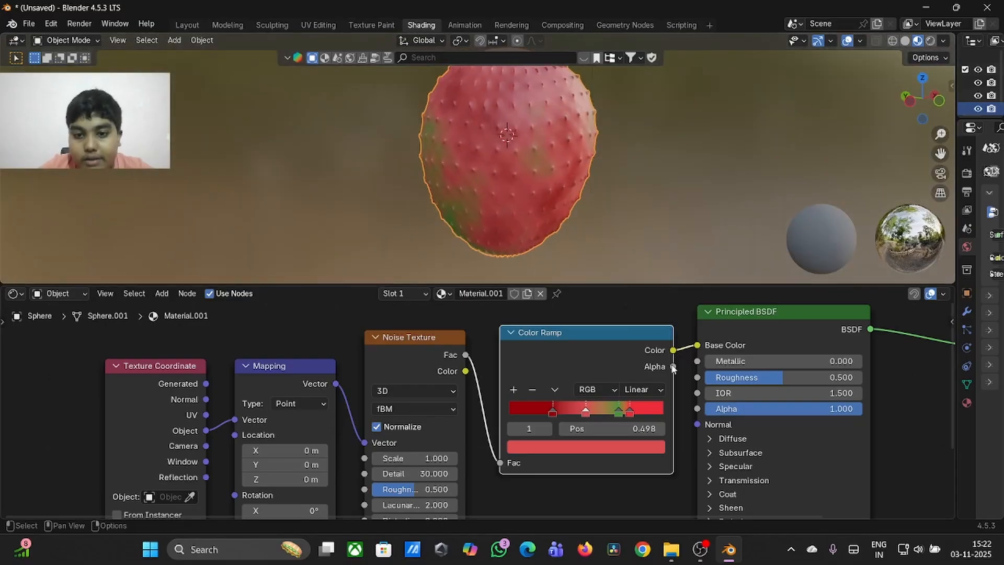
drag(637, 409, 610, 413)
middle_drag(526, 149, 525, 145)
- Inspect the form in the Layout workspace with Material Preview shading and return to the Shading workspace
click(183, 24)
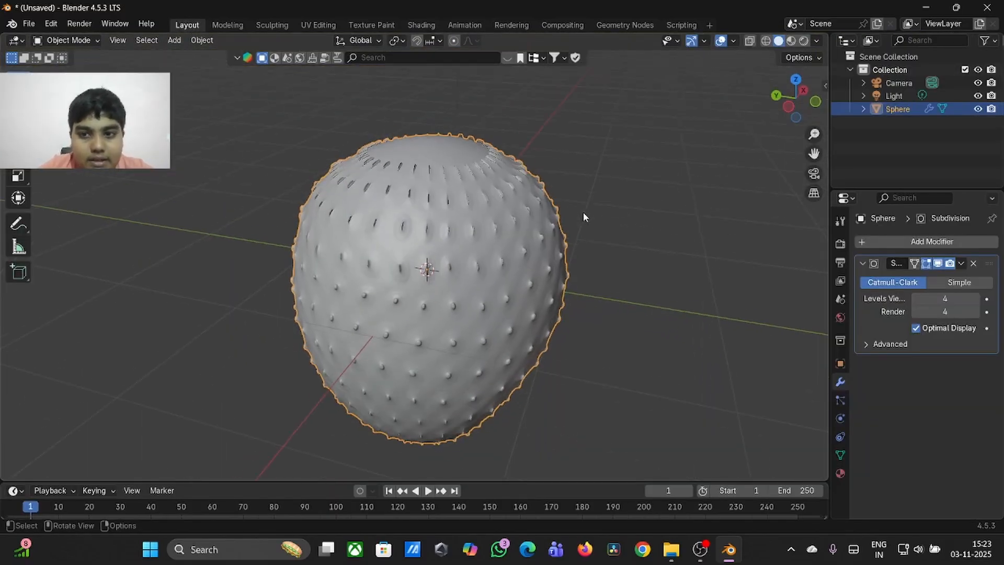
click(791, 41)
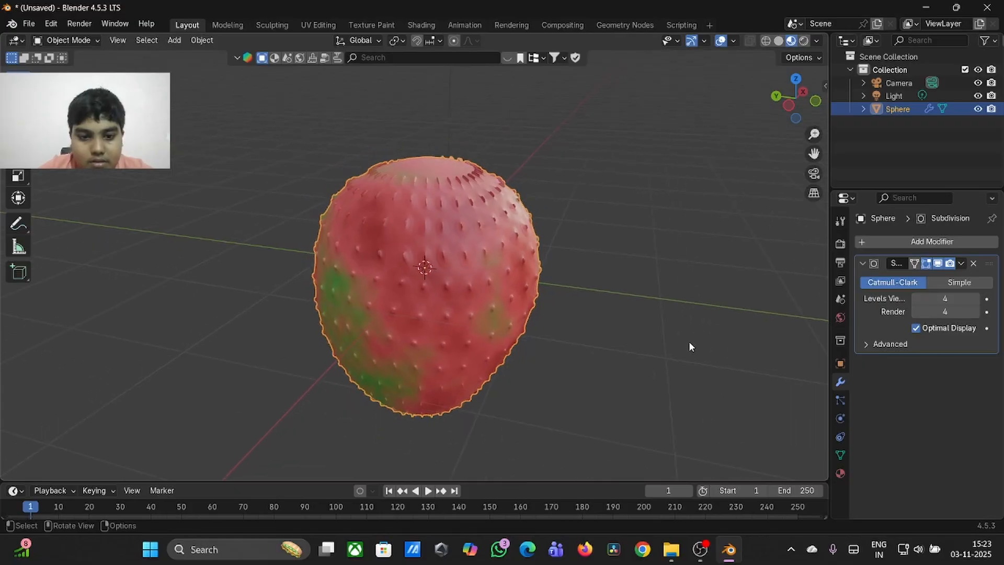
middle_drag(689, 345, 689, 345)
middle_drag(456, 261, 456, 263)
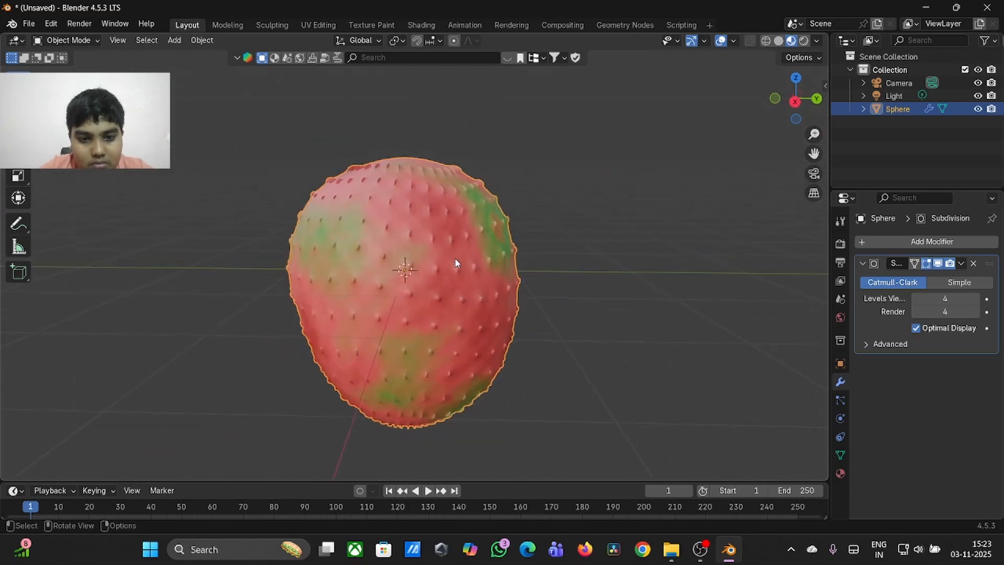
click(225, 26)
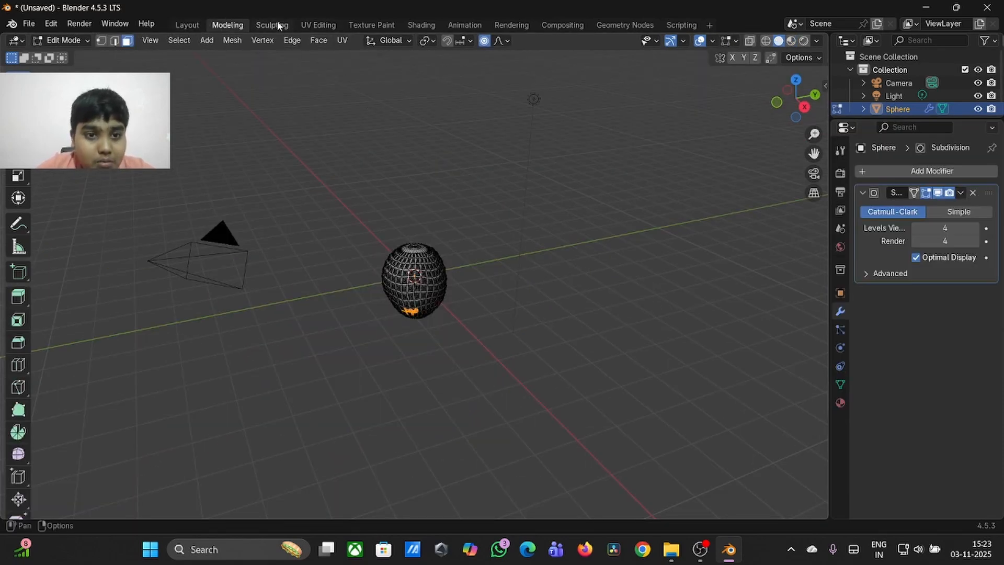
click(421, 25)
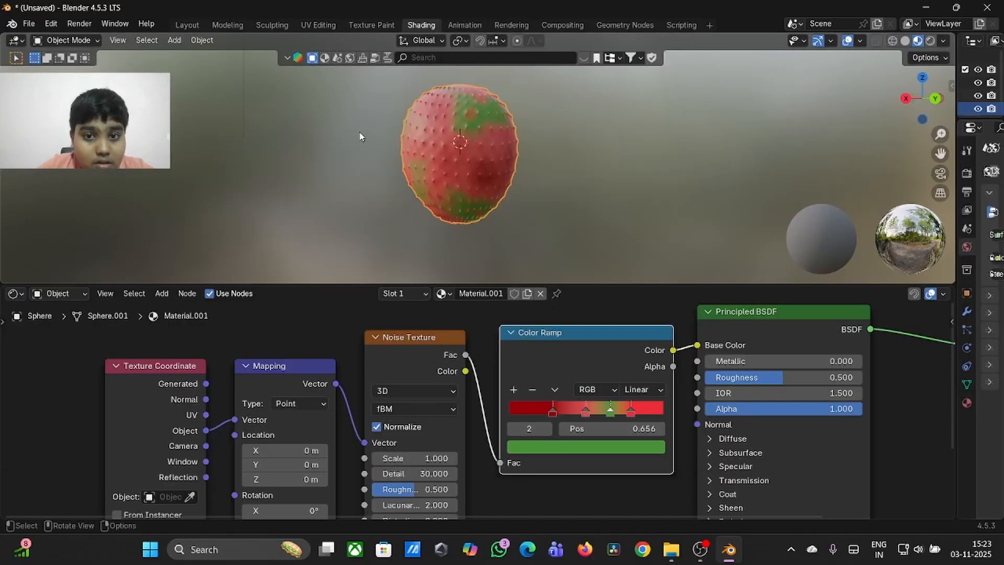
- Set the Noise Texture's roughness to 0.680 and its detail to 40
scroll(431, 241, up, 3)
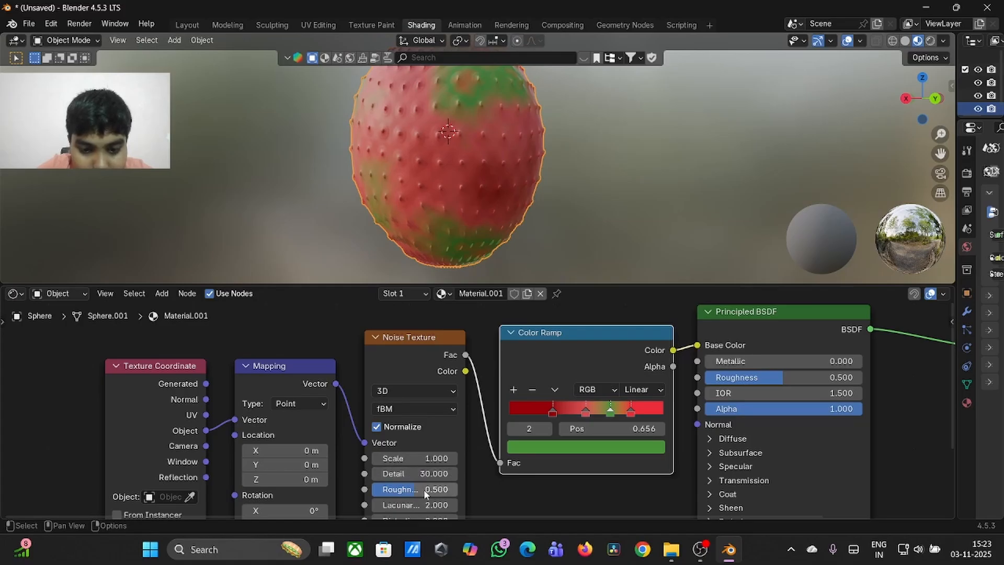
mouse_move(424, 489)
mouse_down()
mouse_move(432, 489)
mouse_move(410, 489)
mouse_move(454, 489)
mouse_move(427, 489)
mouse_up()
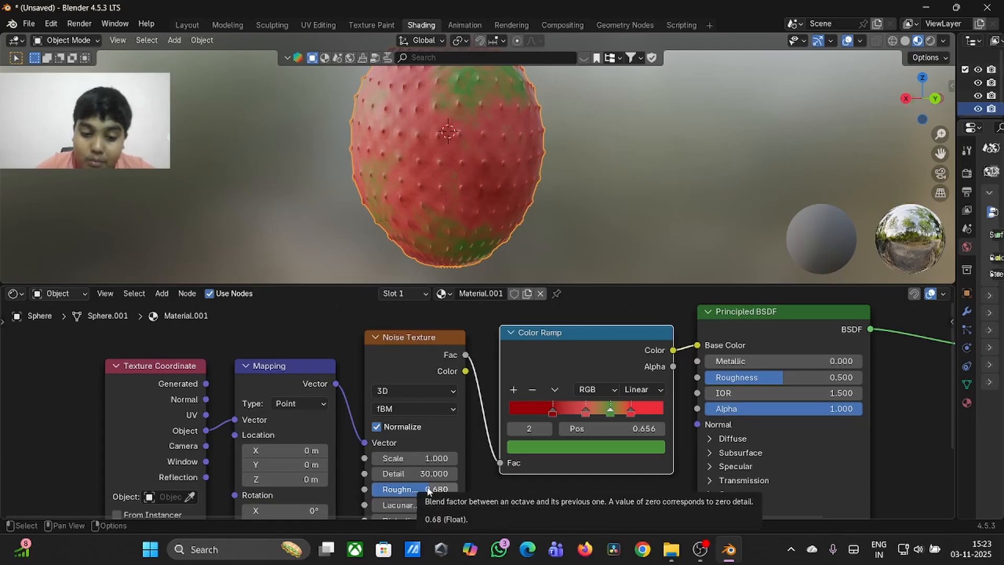
click(417, 475)
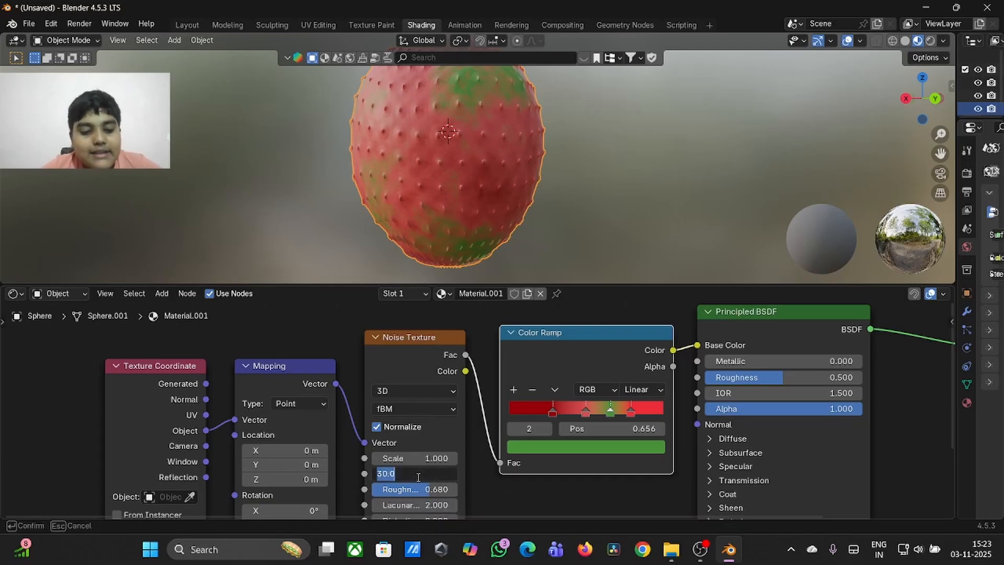
text(40)
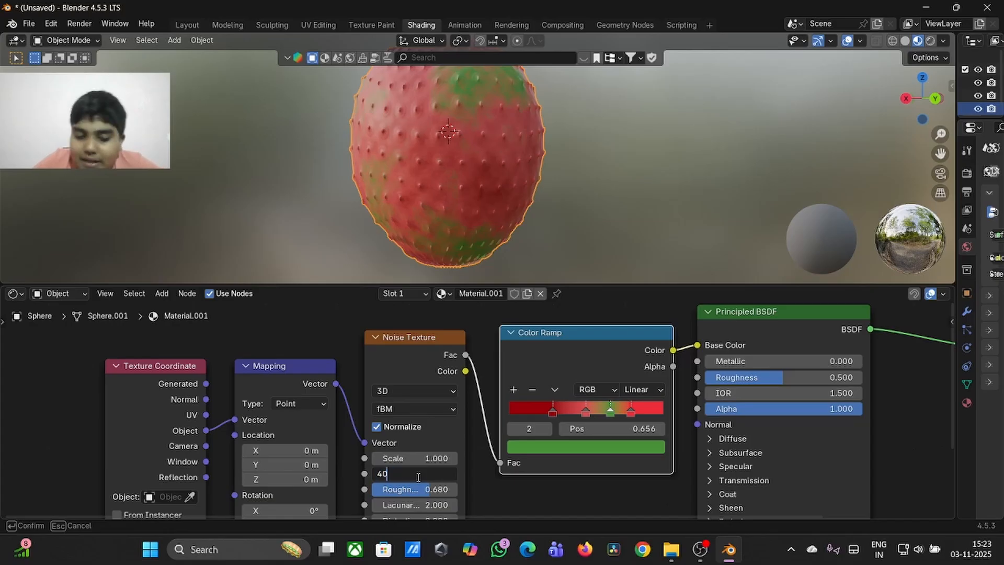
key(Return)
middle_drag(523, 219, 531, 218)
- Duplicate the Color Ramp node below the original and reset the copy to the default black-to-white gradient
shift+scroll(699, 355, down, 6)
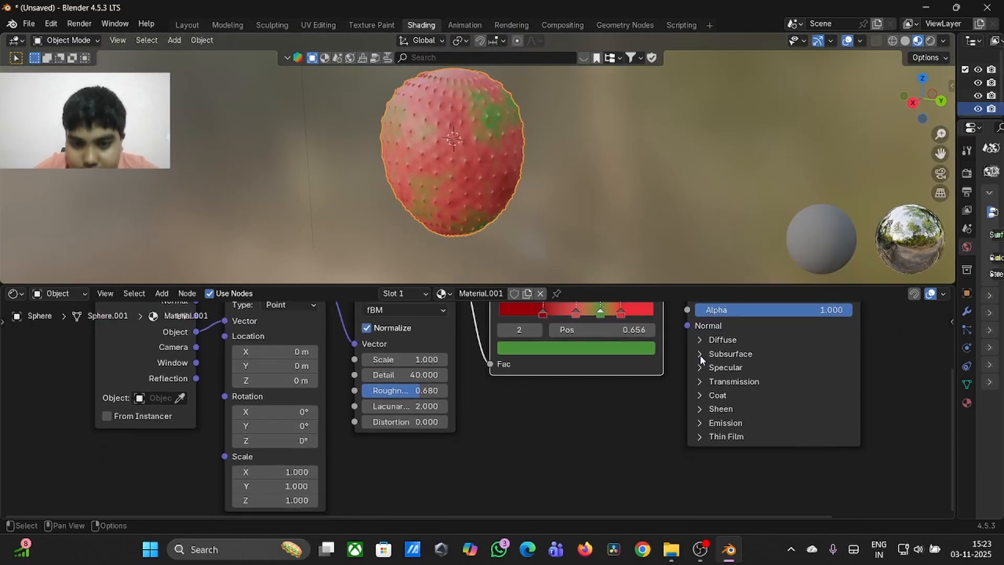
scroll(700, 354, down, 2)
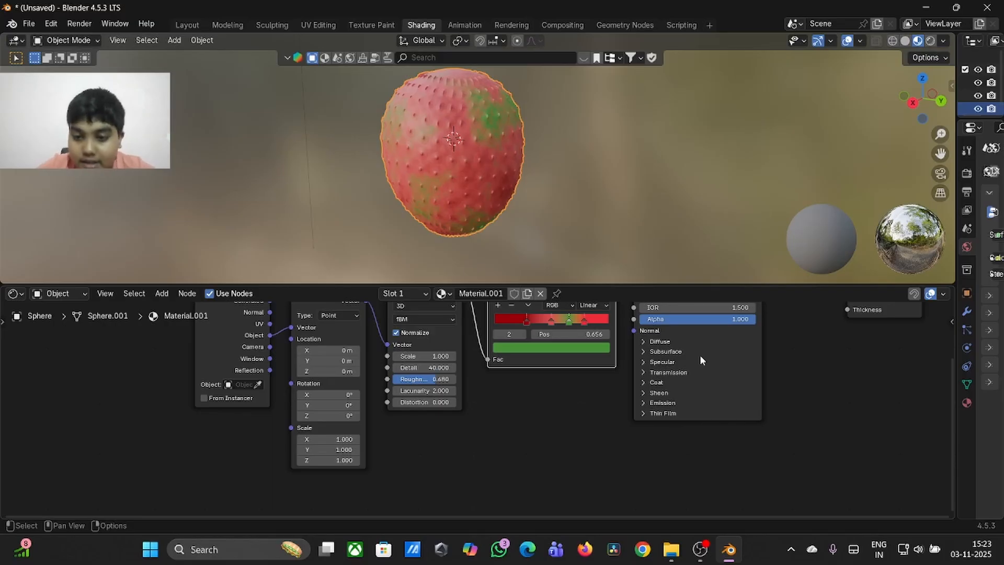
ctrl+scroll(700, 355, right, 3)
shift+scroll(699, 355, up, 2)
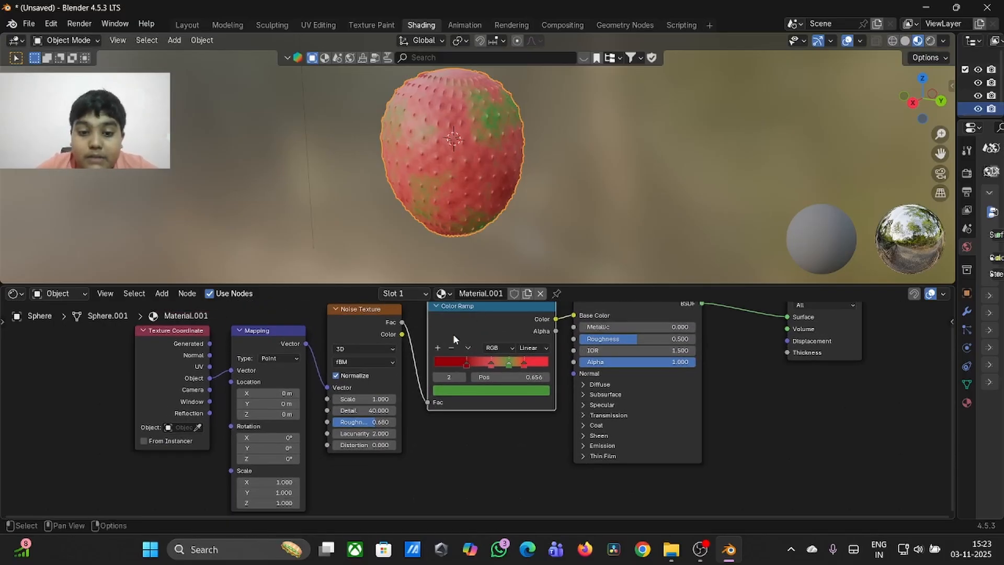
right_click(453, 333)
click(454, 334)
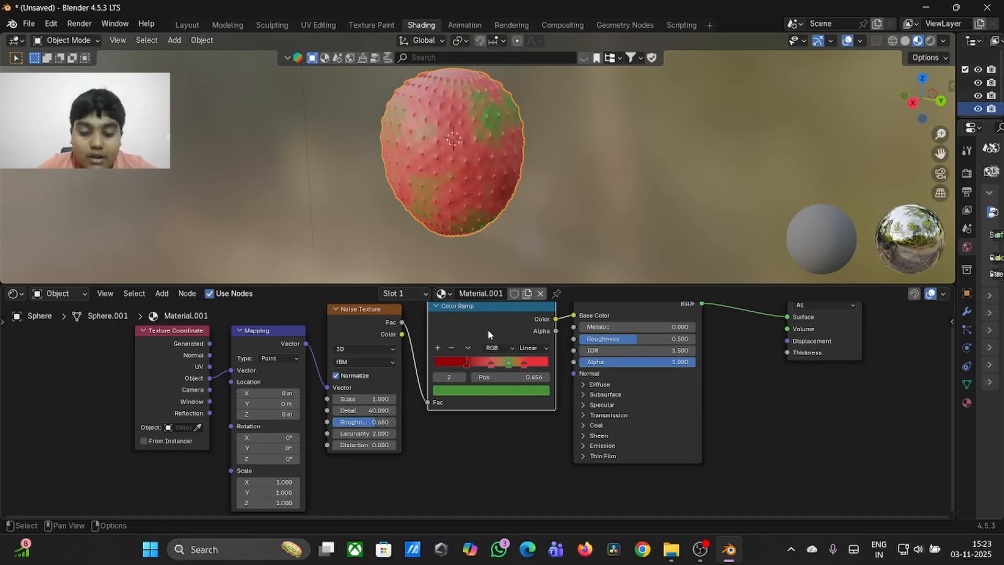
key(shift+d)
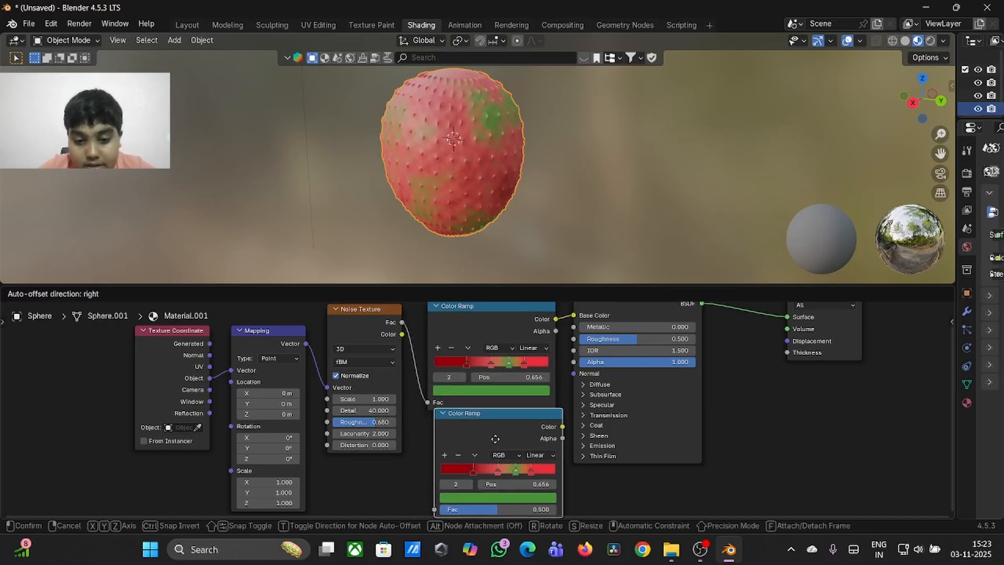
click(490, 458)
shift+scroll(488, 459, down, 2)
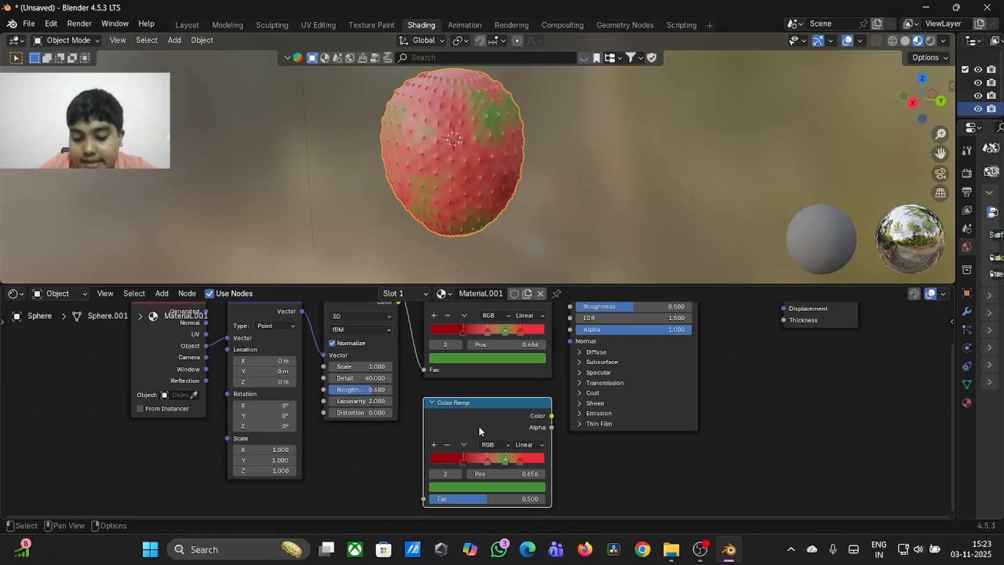
key(BackSpace)
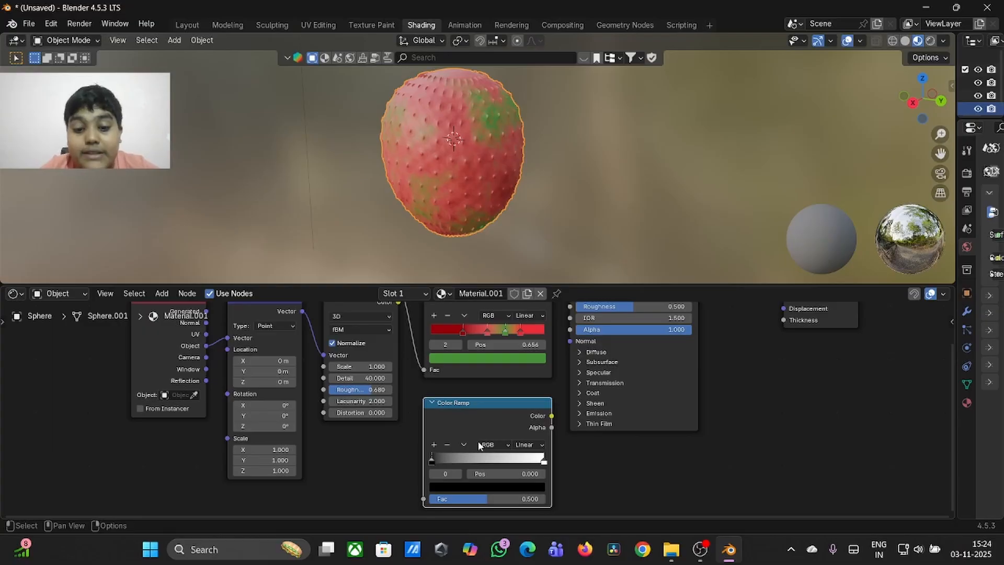
- Duplicate the Noise Texture node below the original and reset the copy to its default values
scroll(479, 445, down, 3)
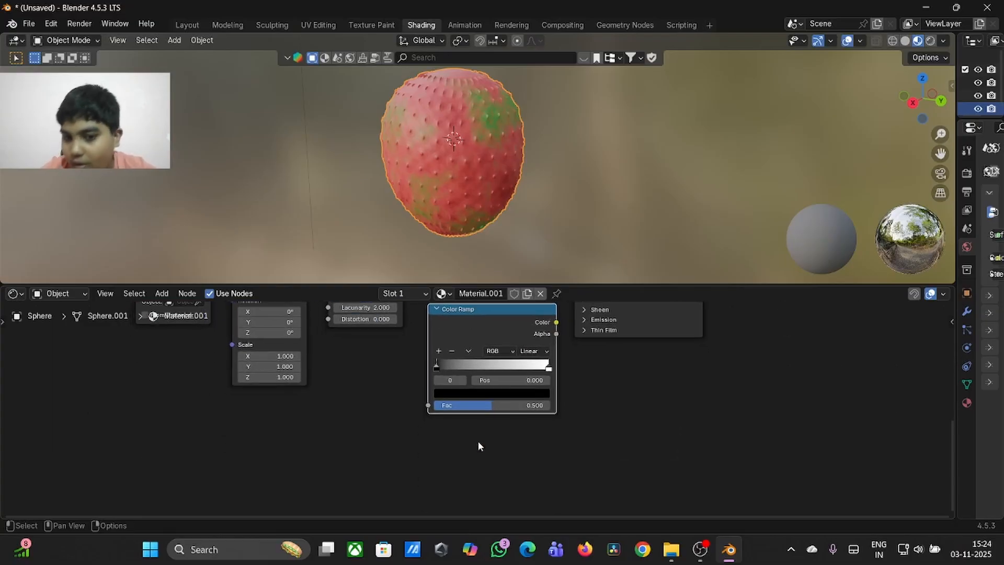
scroll(479, 445, right, 2)
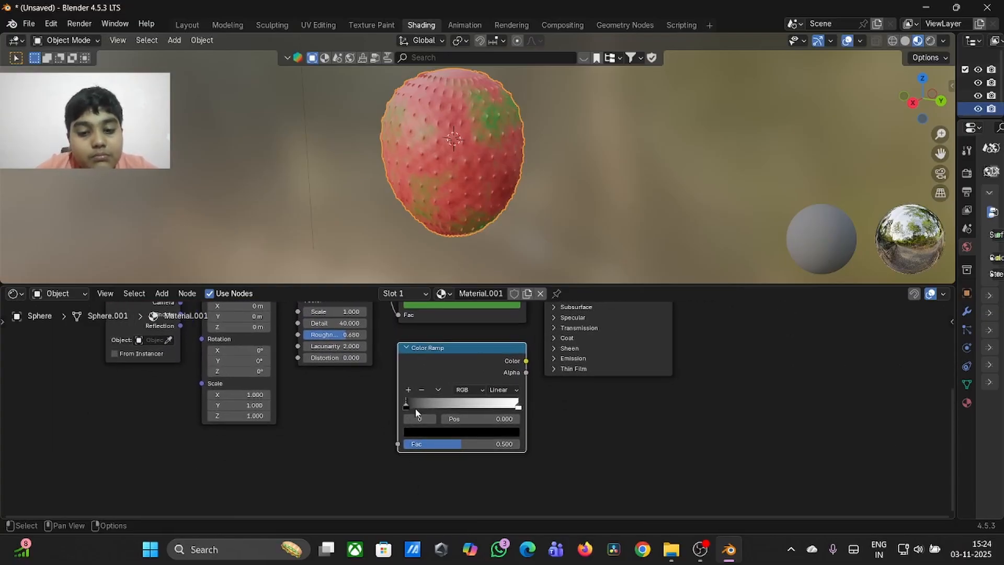
scroll(342, 359, left, 4)
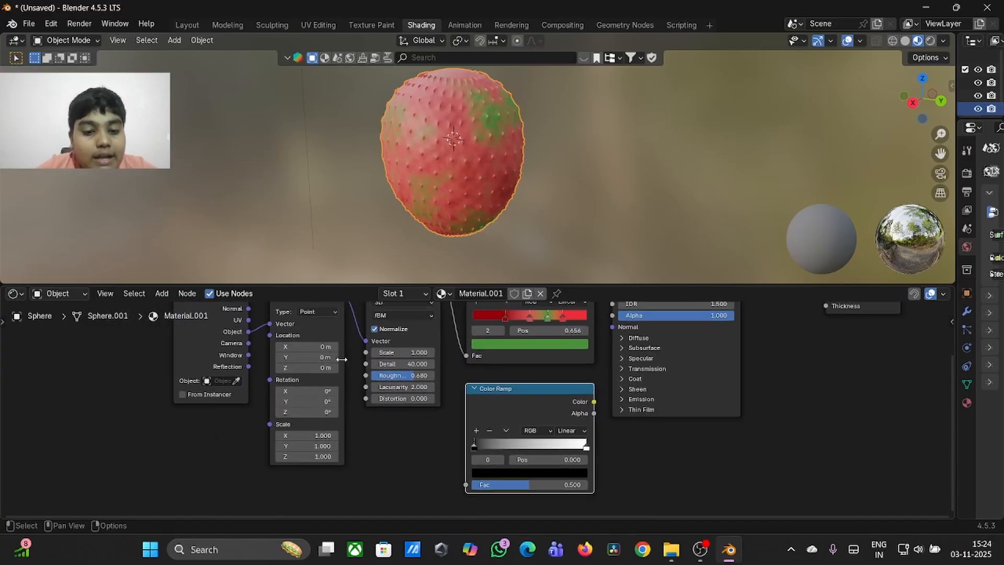
scroll(386, 323, up, 2)
right_click(385, 321)
key(Escape)
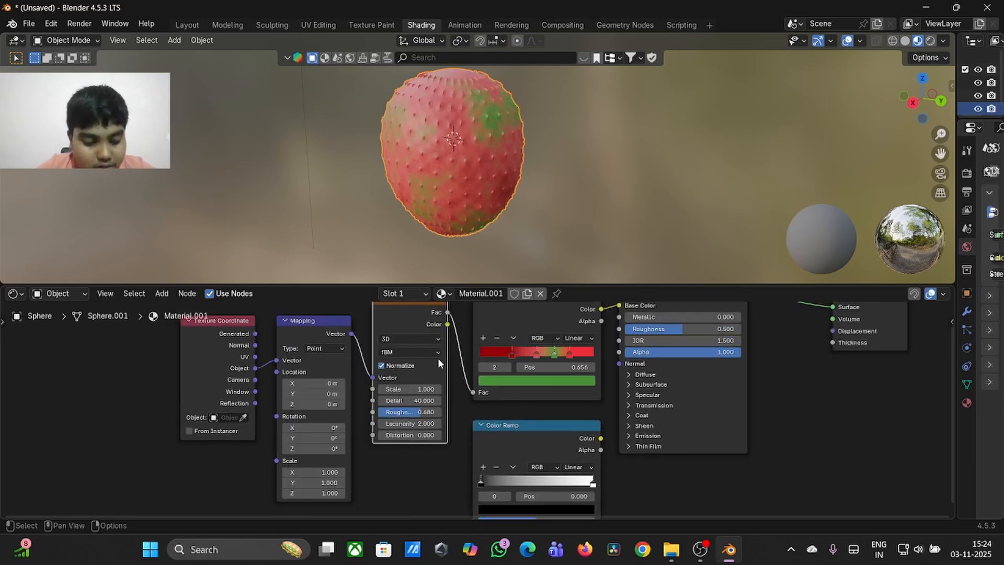
key(shift+d)
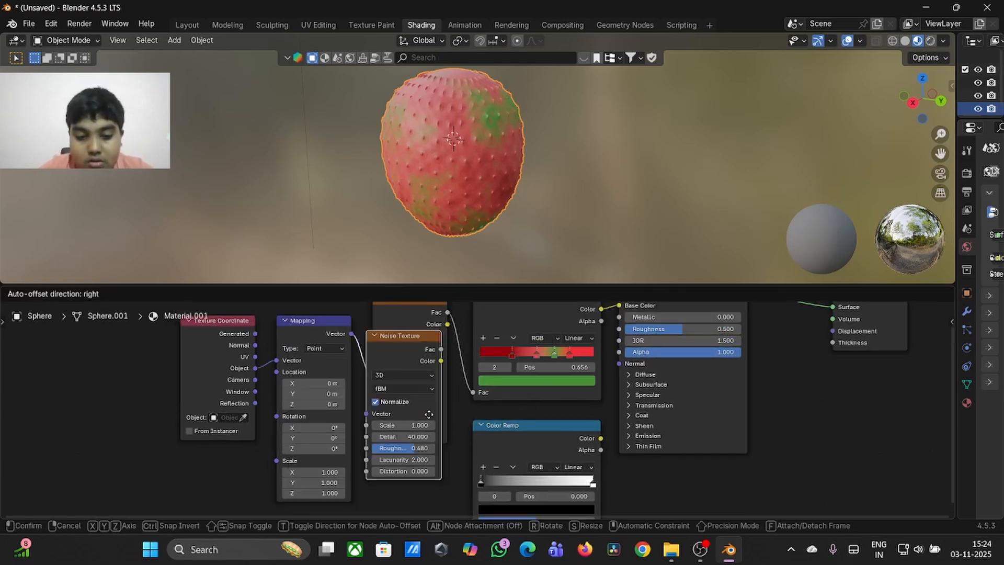
click(432, 451)
key(BackSpace)
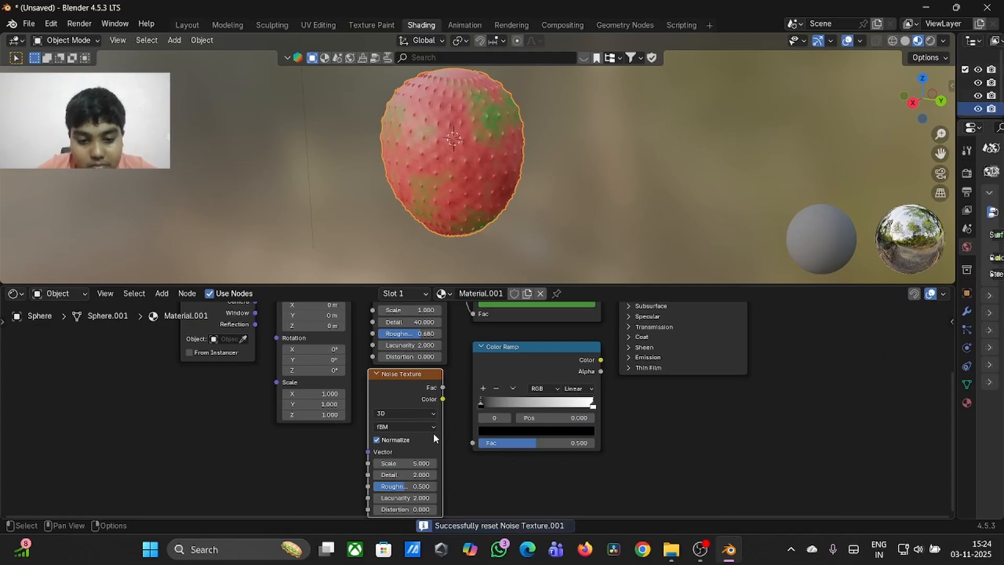
- Connect the second Noise Texture's Fac to the second Color Ramp and link that ramp's Color to the Principled BSDF's Roughness
mouse_move(410, 357)
mouse_down()
mouse_move(436, 357)
mouse_move(426, 358)
mouse_move(417, 392)
mouse_move(473, 443)
mouse_up()
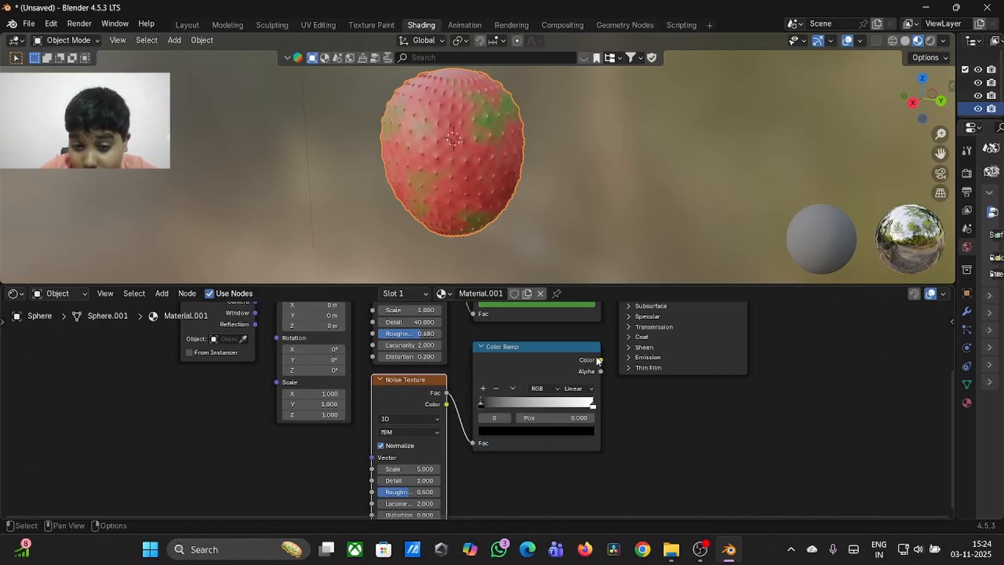
drag(598, 360, 619, 425)
scroll(664, 514, down, 2)
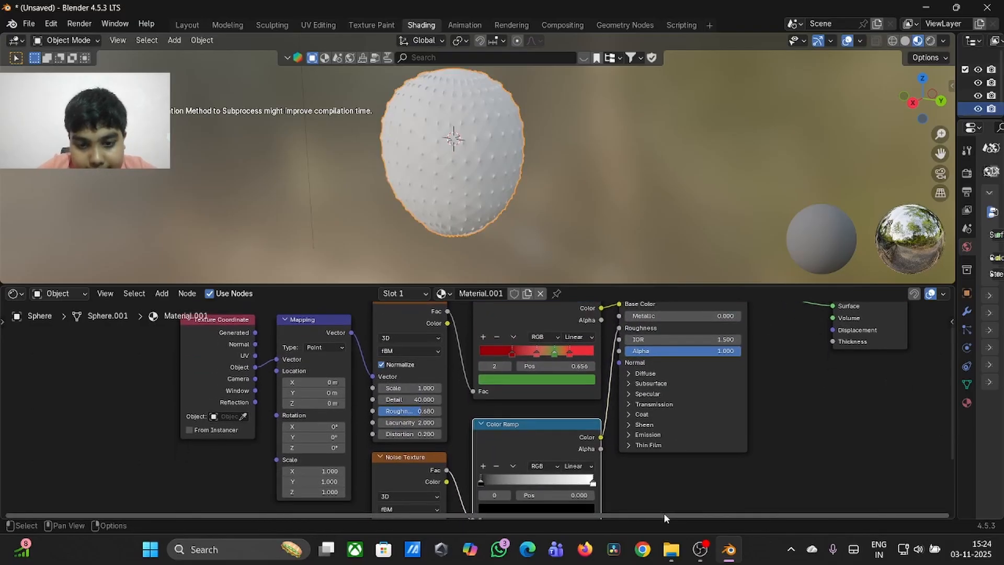
scroll(678, 458, down, 1)
scroll(679, 459, right, 1)
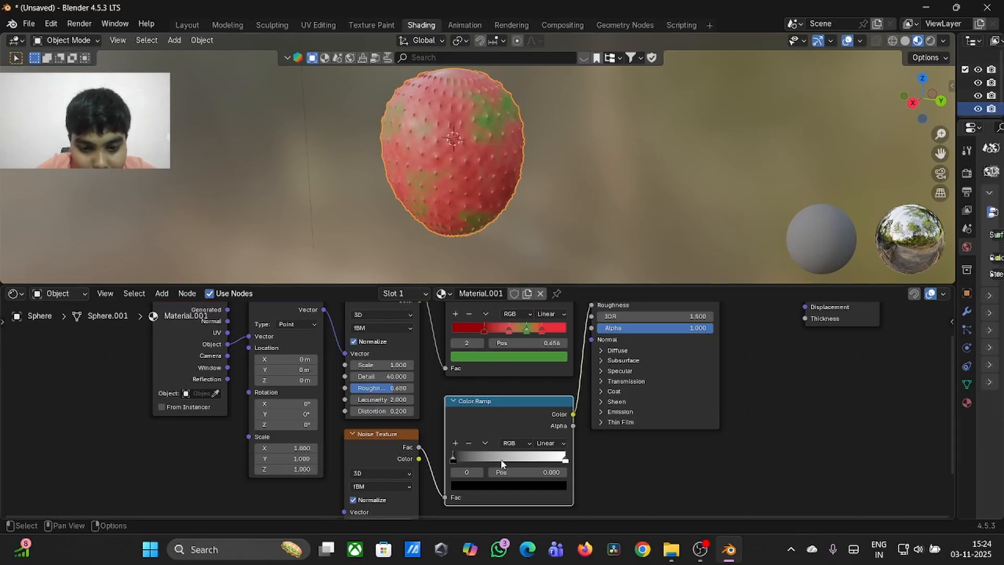
- Move the second Color Ramp's black stop to 0.375 and its white stop to 0.873
mouse_move(458, 460)
mouse_down()
mouse_move(507, 460)
mouse_move(490, 456)
mouse_up()
mouse_move(564, 460)
mouse_down()
mouse_move(513, 448)
mouse_move(567, 446)
mouse_up()
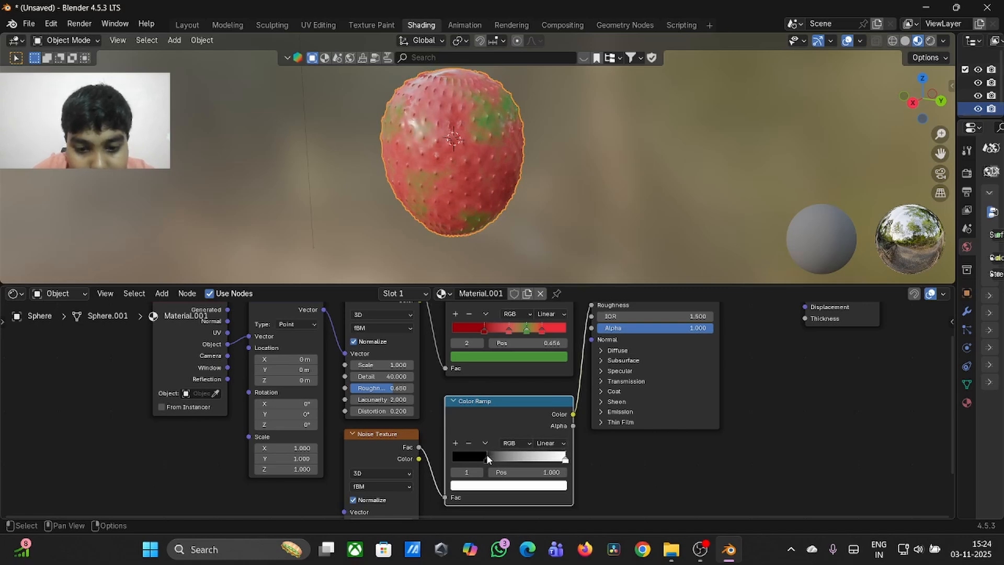
mouse_move(486, 456)
mouse_down()
mouse_move(474, 452)
mouse_move(511, 459)
mouse_move(495, 458)
mouse_up()
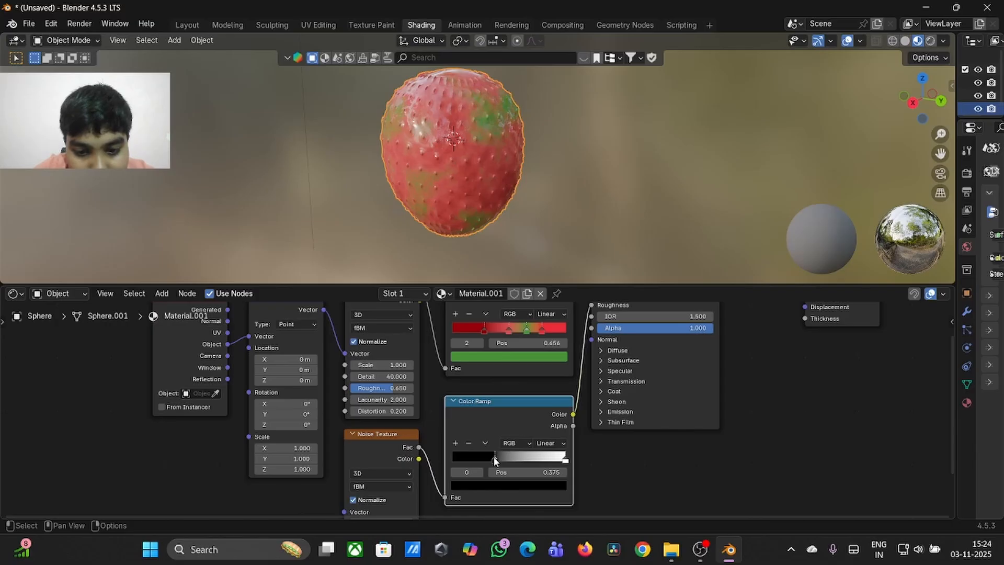
drag(566, 460, 549, 460)
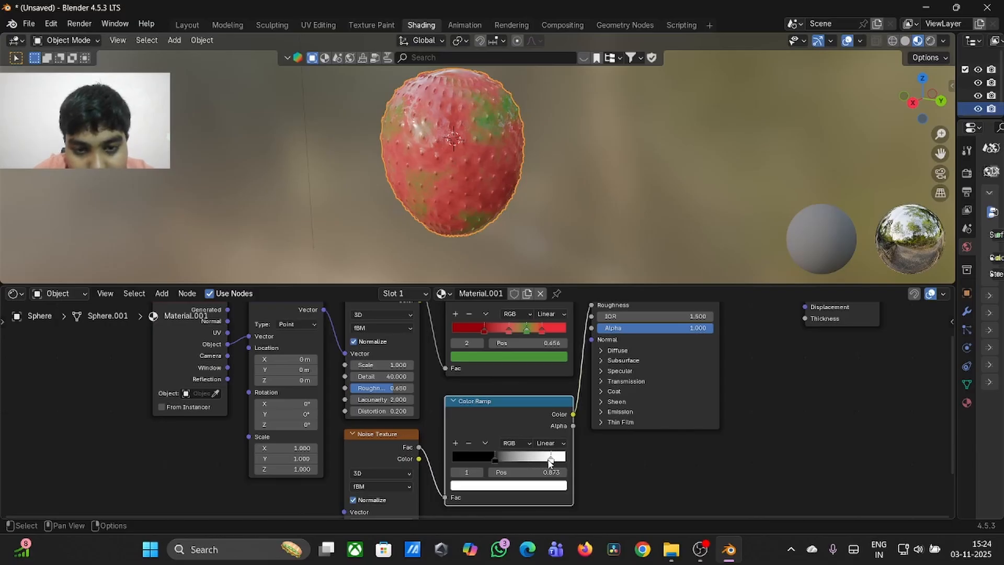
scroll(519, 134, up, 5)
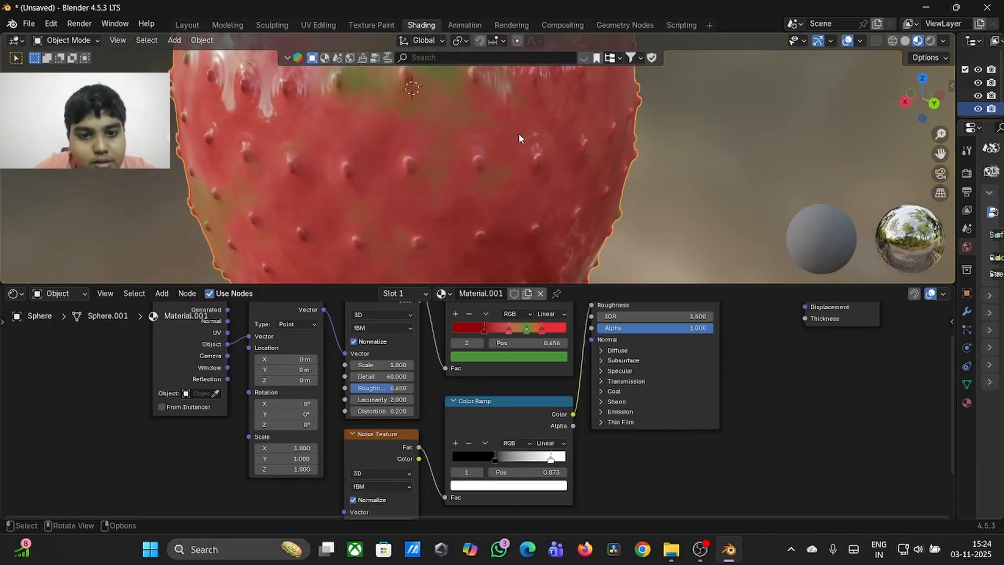
- Move the second Color Ramp's white stop to 0.578 and check the glossy patches on the form
click(550, 460)
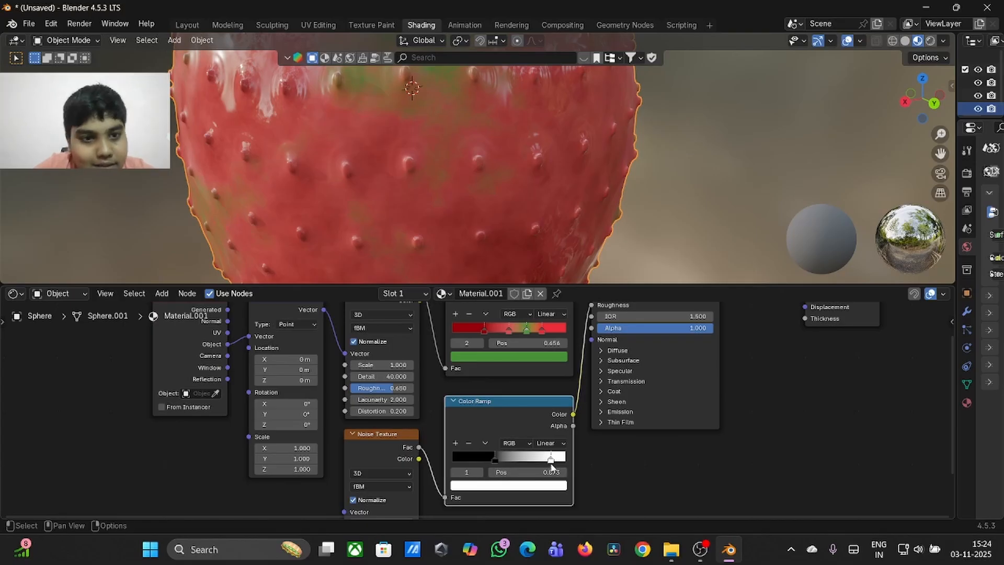
key(g)
click(541, 461)
drag(543, 461, 507, 457)
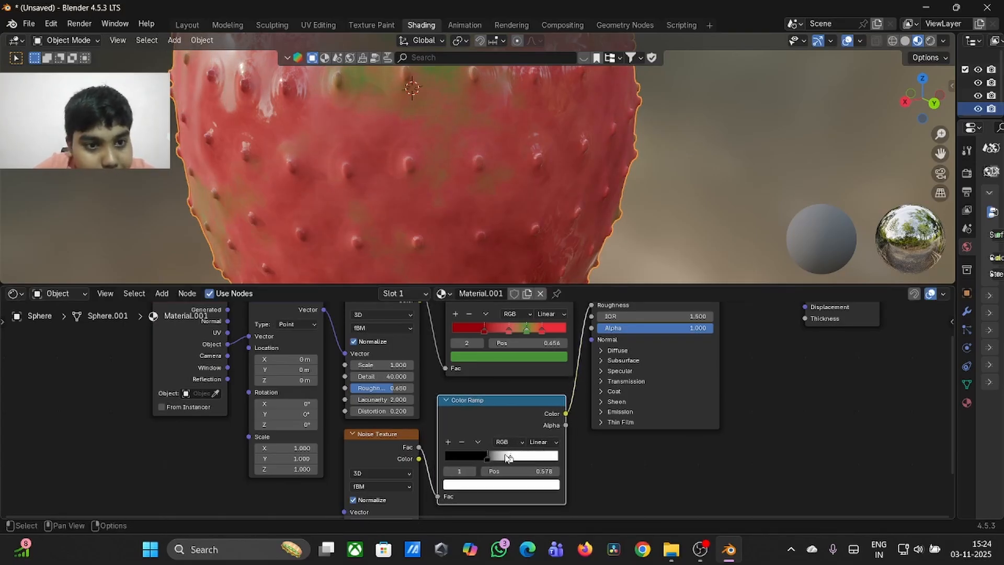
scroll(532, 197, down, 8)
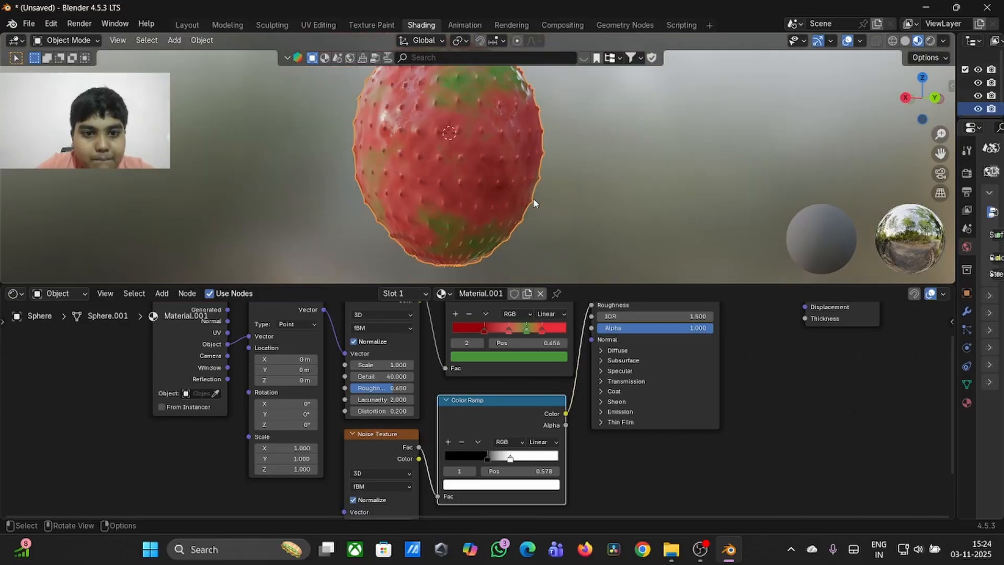
scroll(534, 203, up, 5)
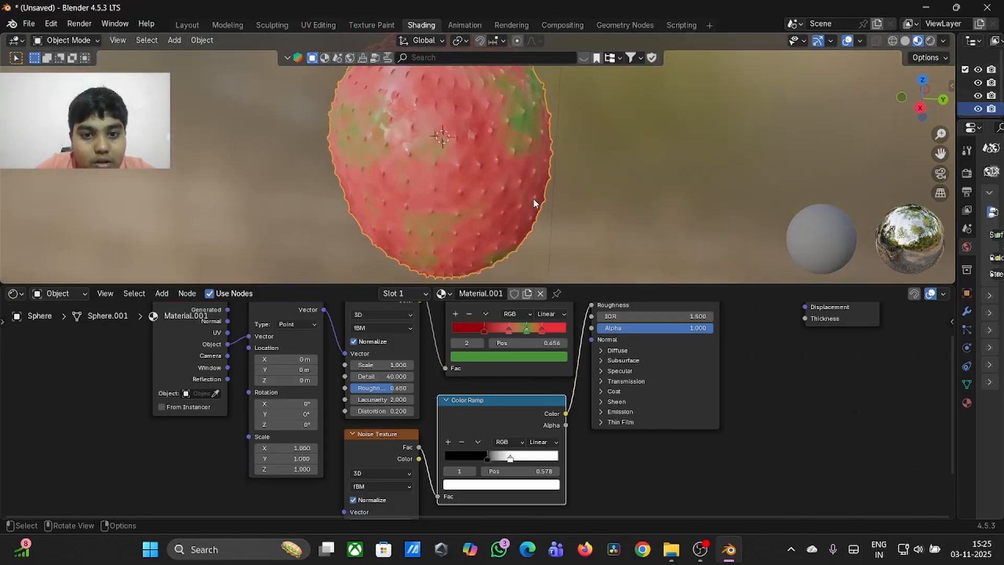
scroll(646, 387, down, 3)
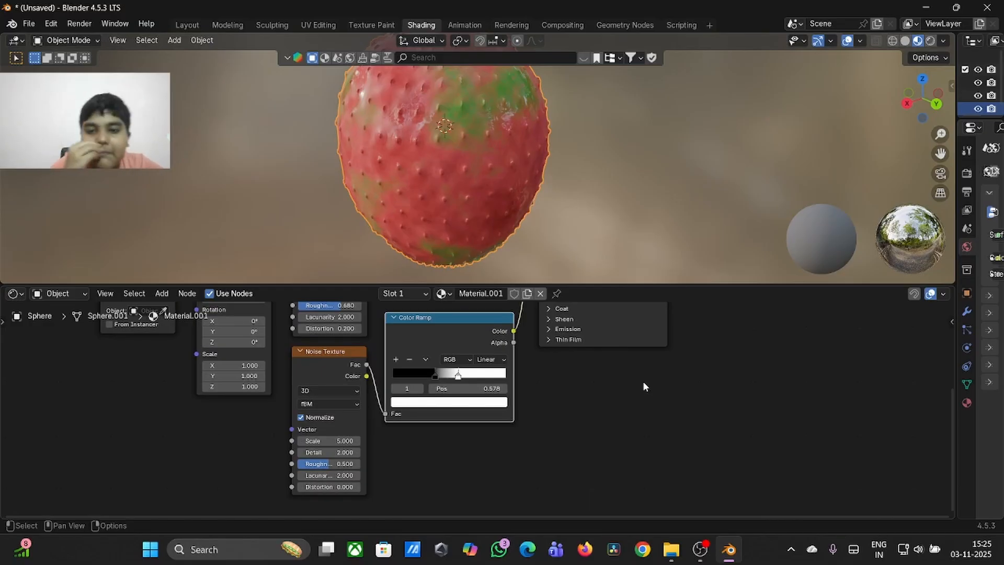
- Duplicate the second Color Ramp node below itself and reset the copy to the default black-to-white gradient
scroll(643, 387, down, 3)
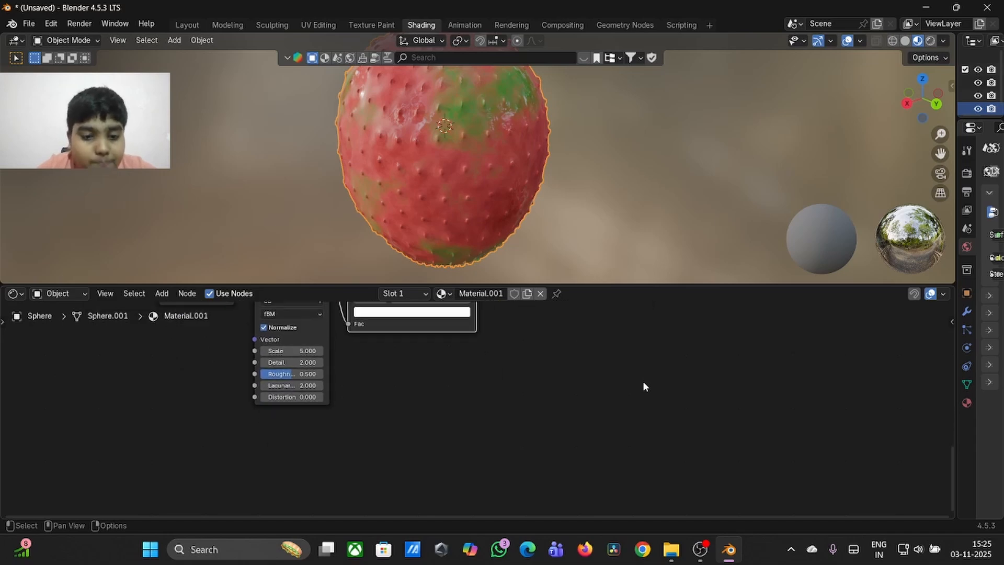
scroll(479, 369, up, 3)
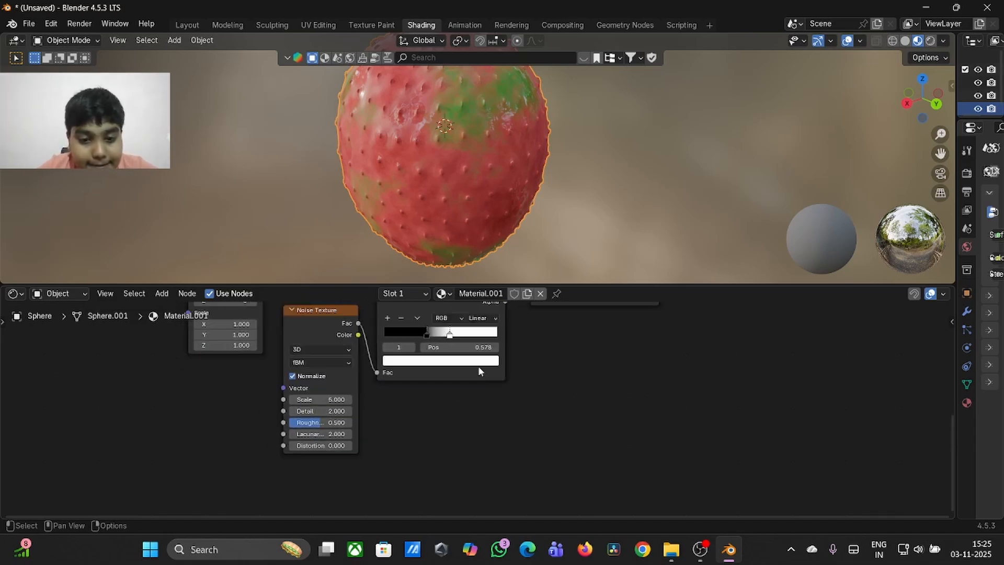
right_click(444, 354)
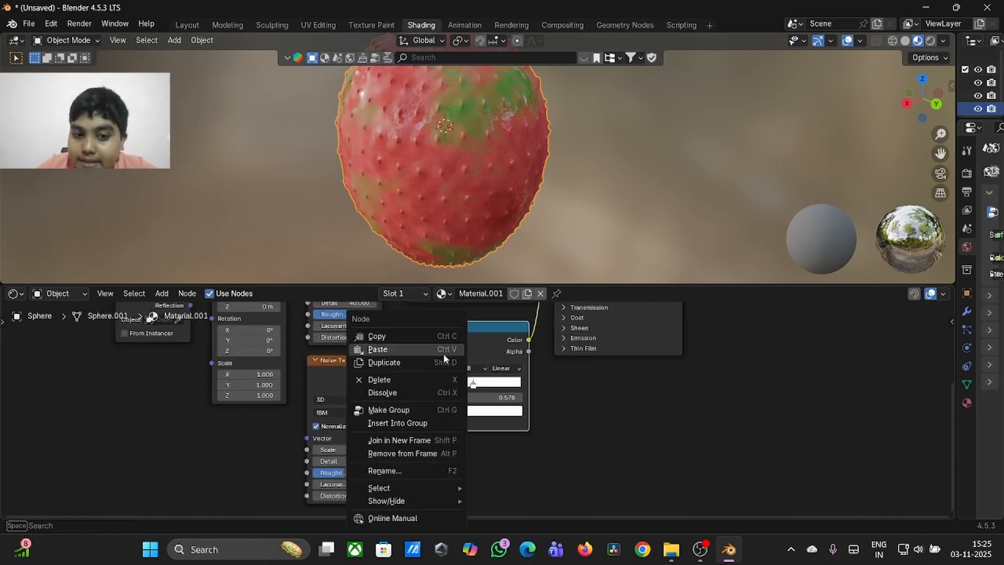
key(Escape)
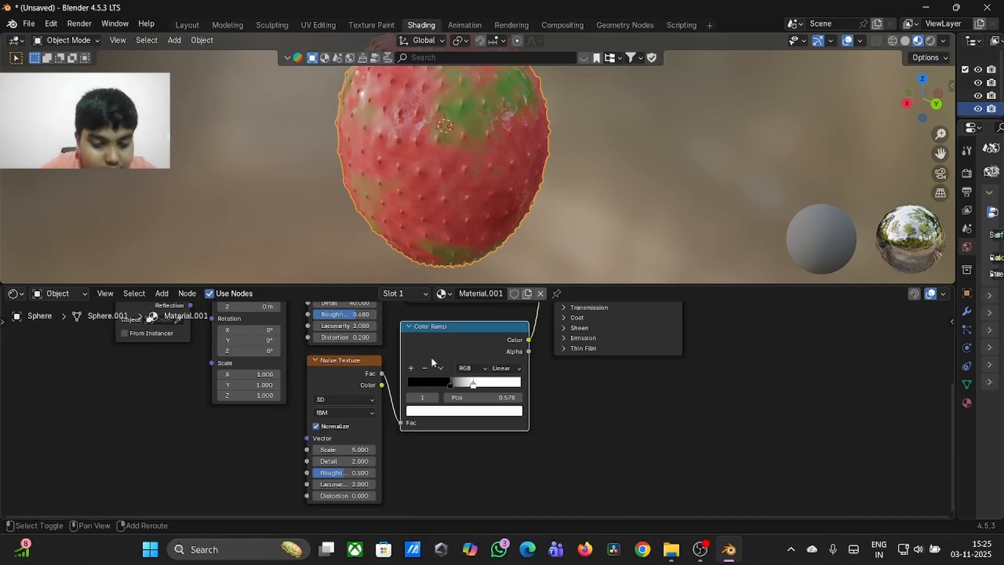
key(shift+d)
click(438, 481)
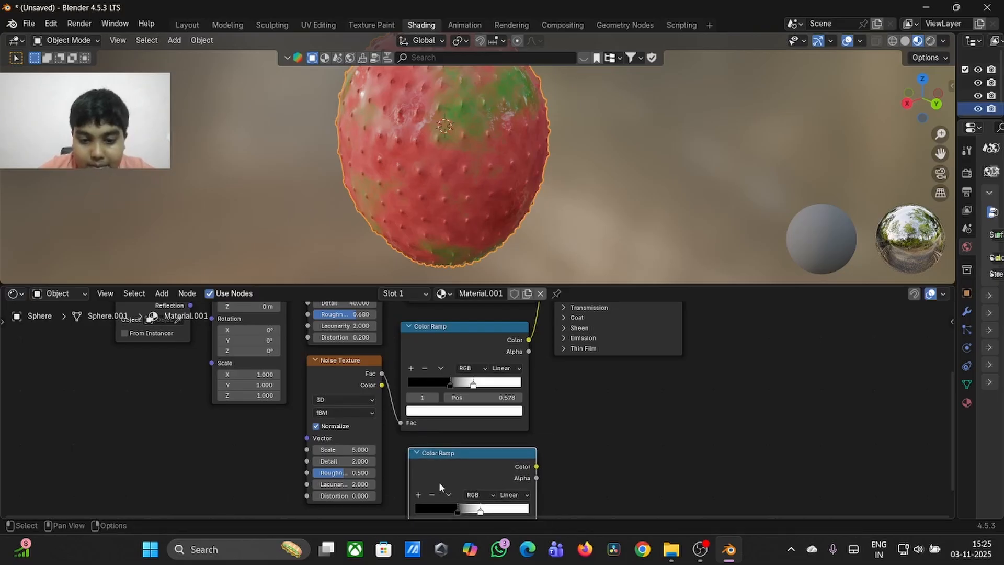
shift+scroll(561, 443, down, 5)
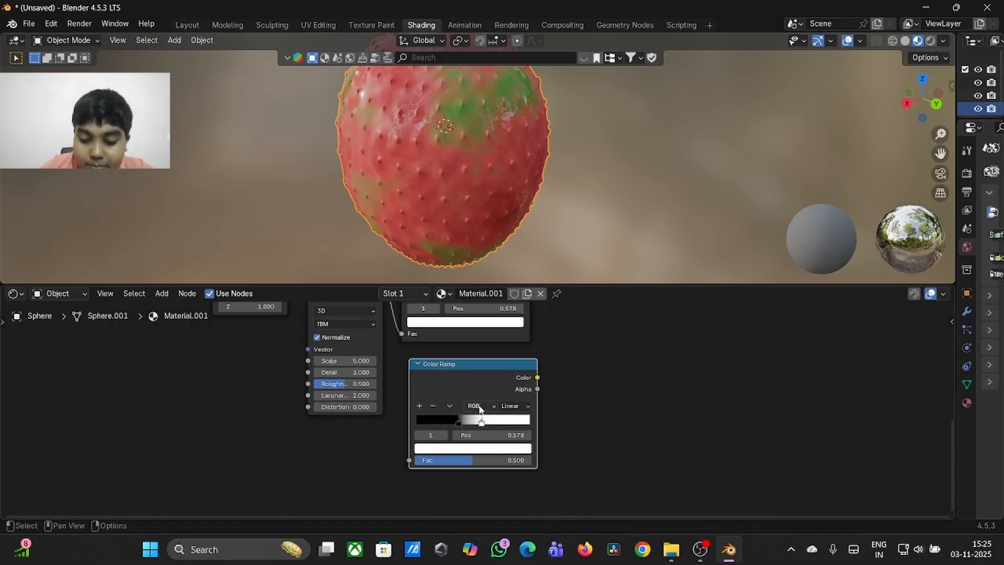
key(BackSpace)
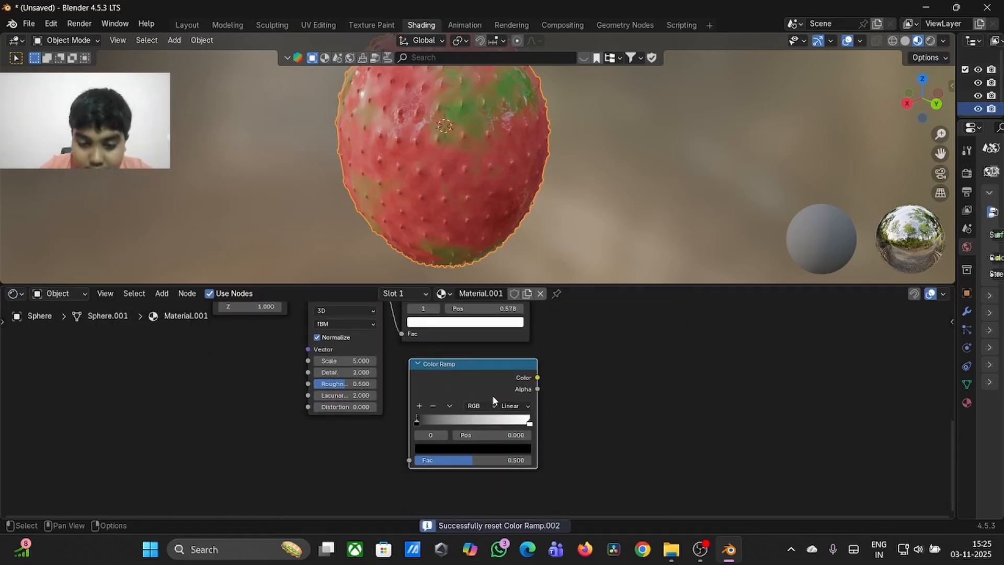
right_click(494, 401)
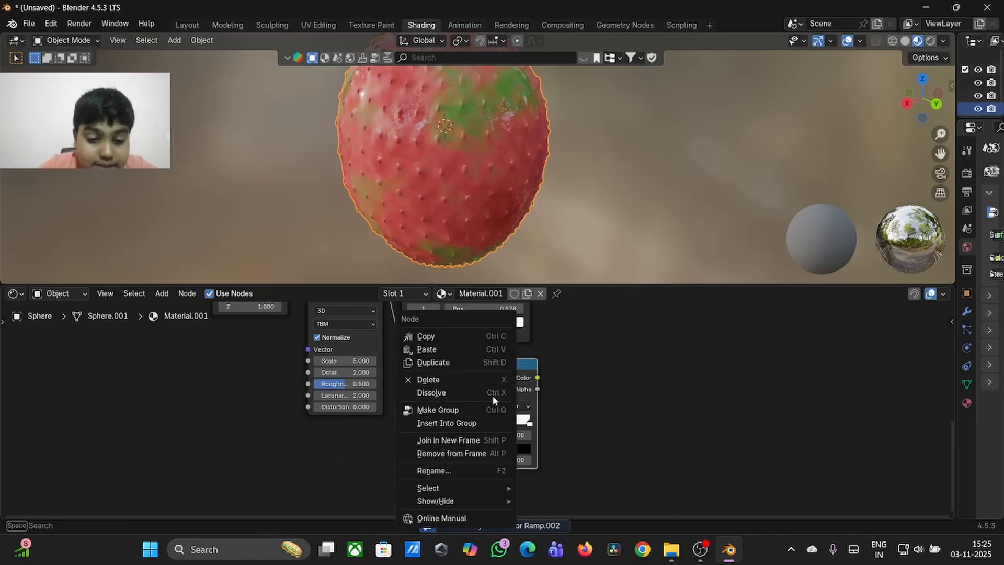
click(364, 341)
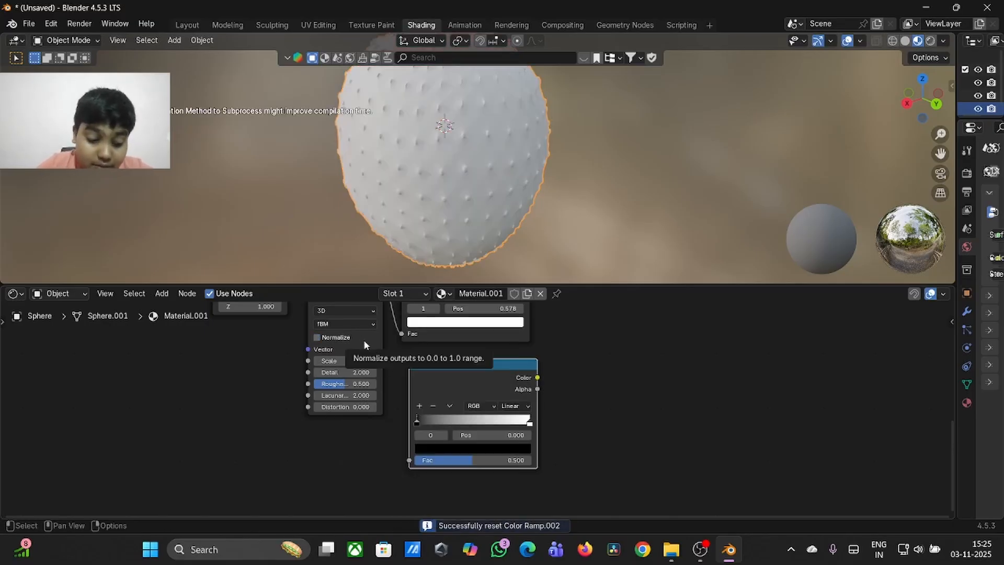
key(shift+d)
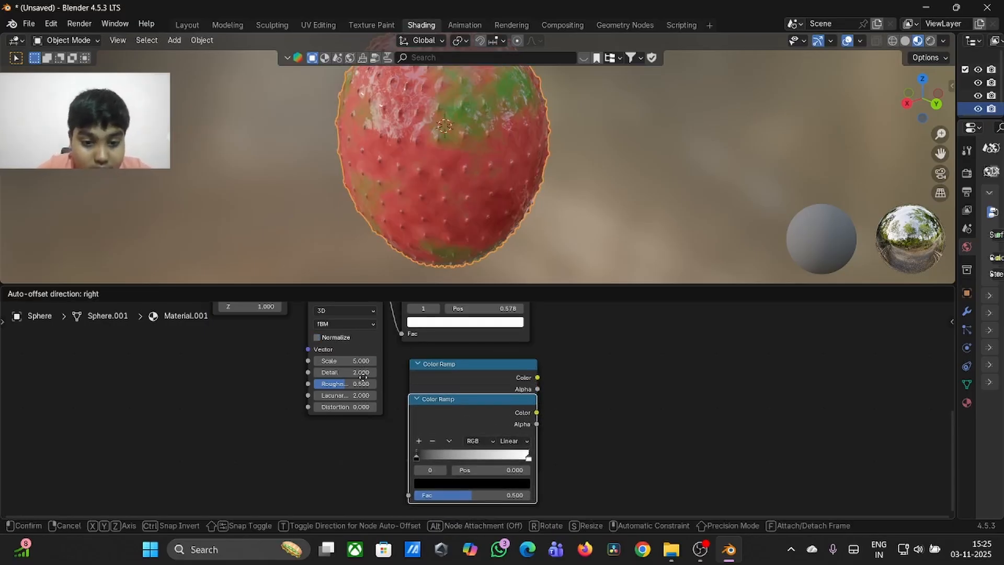
click(380, 362)
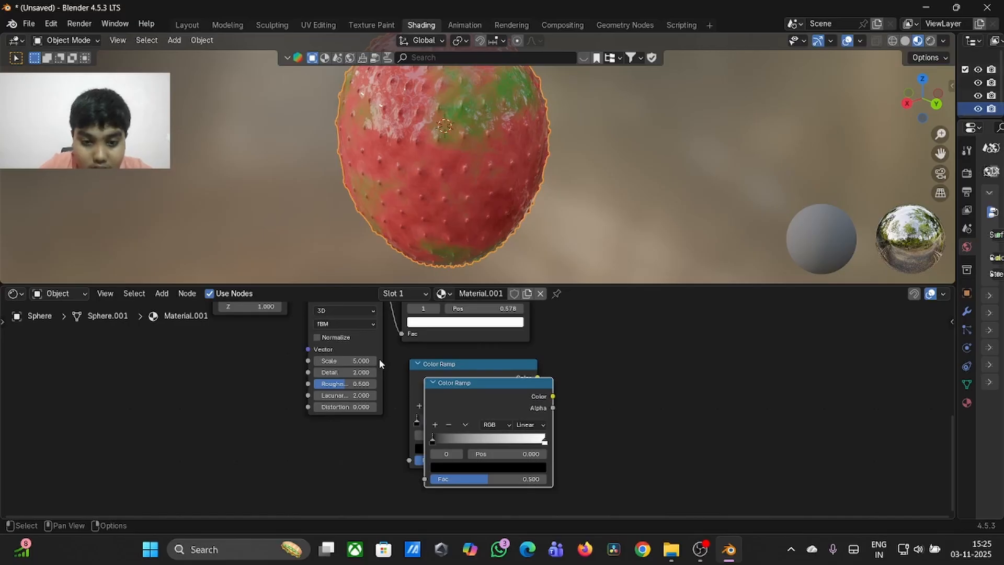
key(ctrl+z)
click(335, 337)
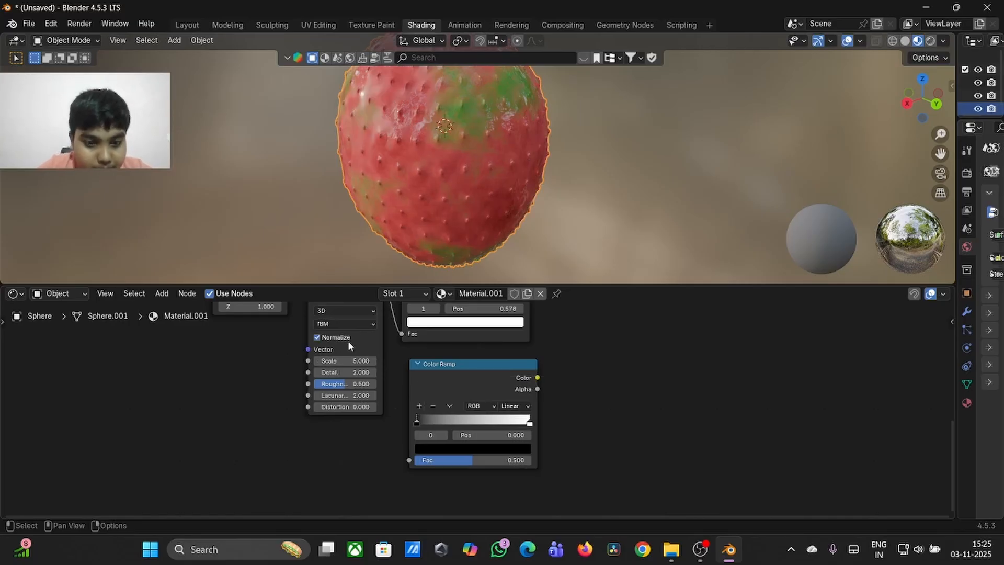
- Turn off Normalize on the second Noise Texture, then duplicate the node below it as a Multifractal noise
click(318, 337)
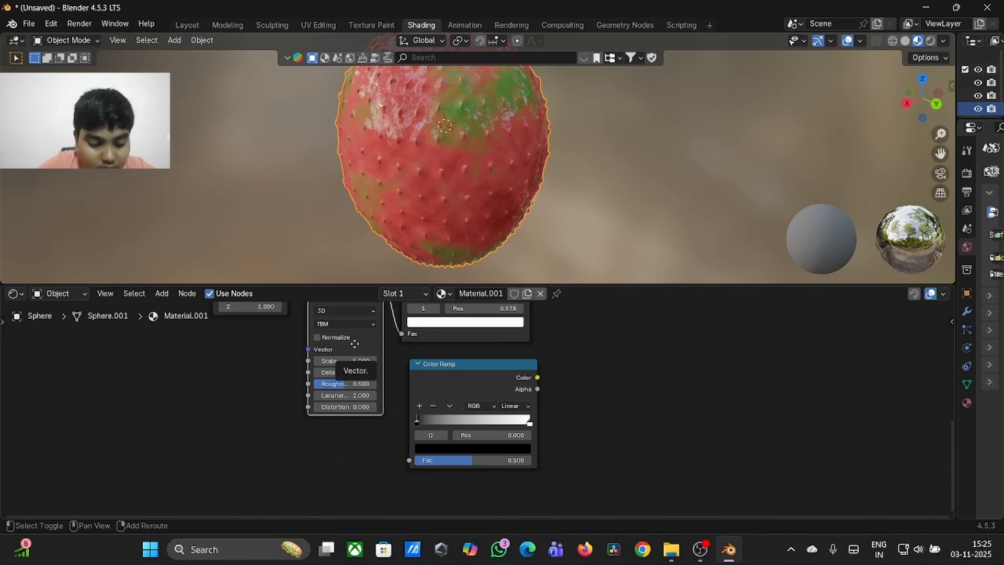
key(shift+d)
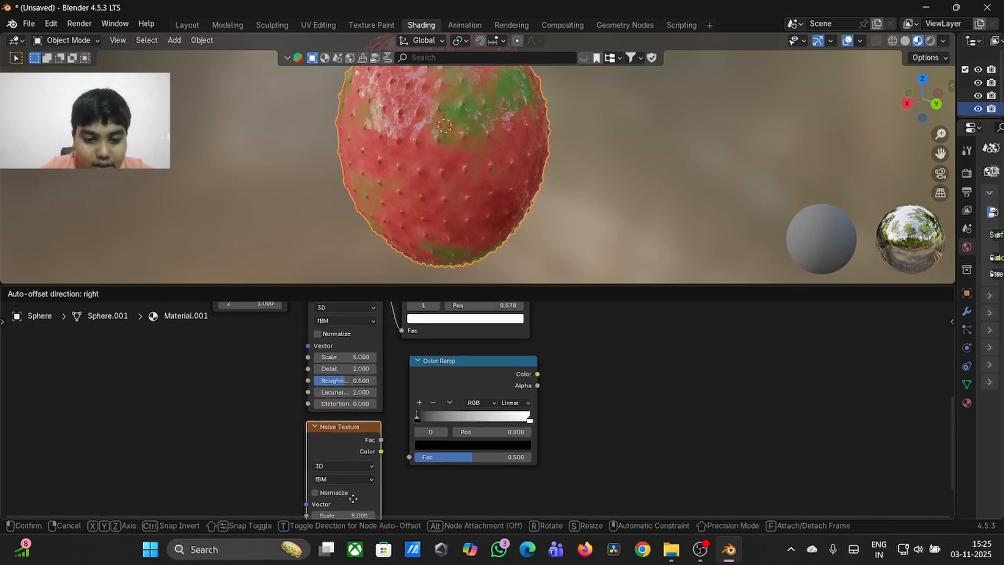
click(352, 499)
ctrl+scroll(354, 476, up, 3)
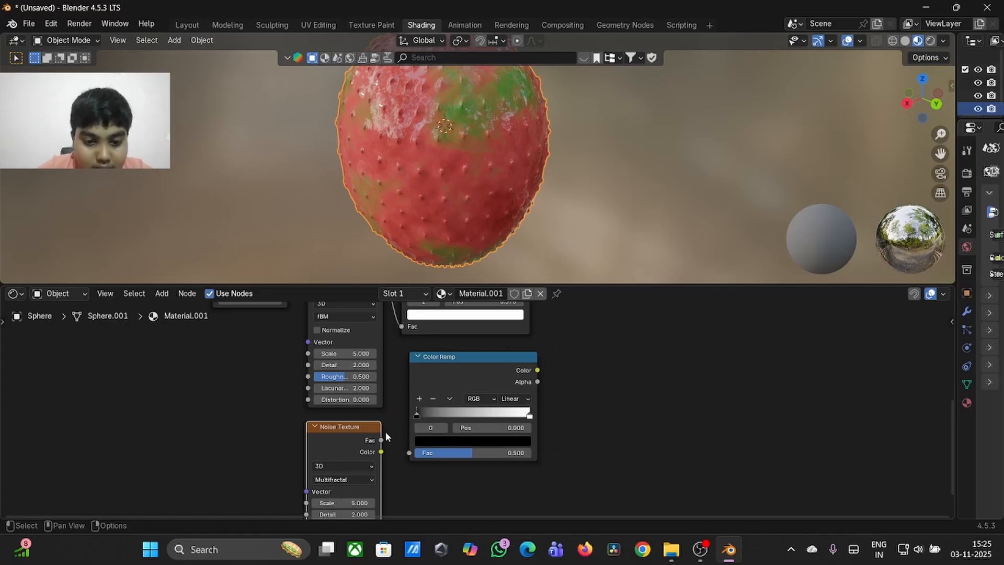
- Connect the Multifractal noise's Fac to the third Color Ramp and link that ramp's Color to a new Bump node's Normal input
drag(381, 440, 412, 459)
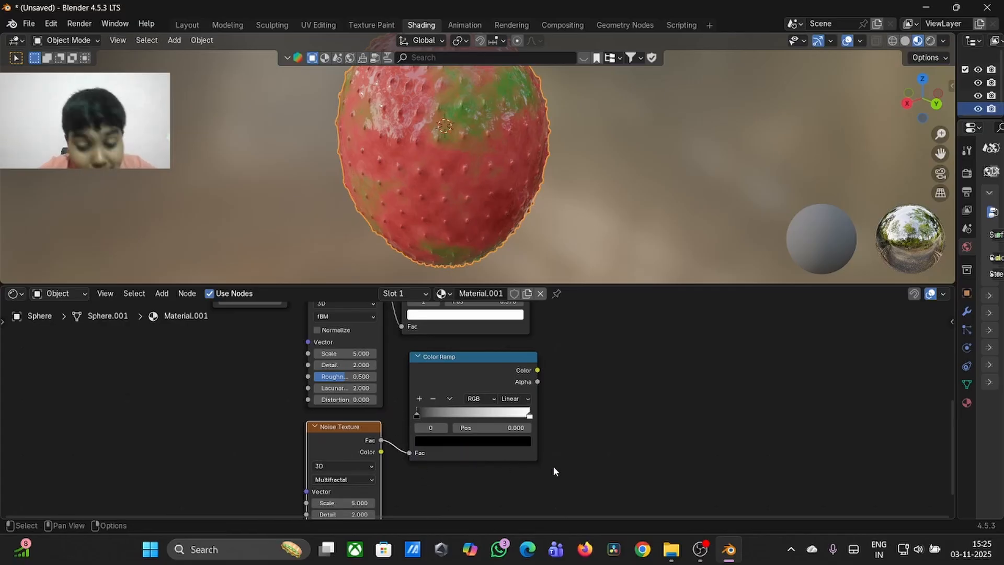
scroll(553, 471, right, 3)
scroll(553, 472, up, 2)
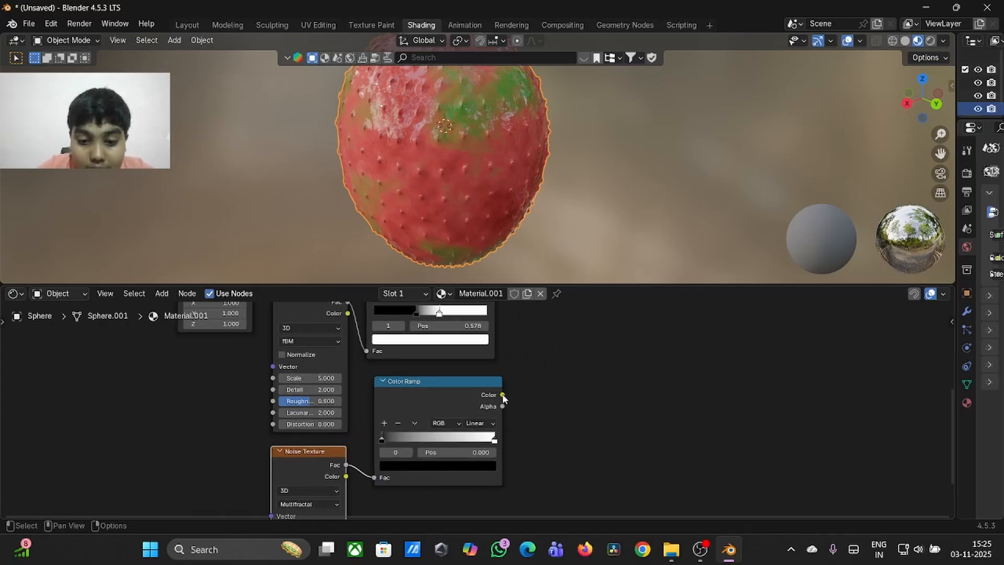
drag(502, 395, 637, 373)
click(677, 397)
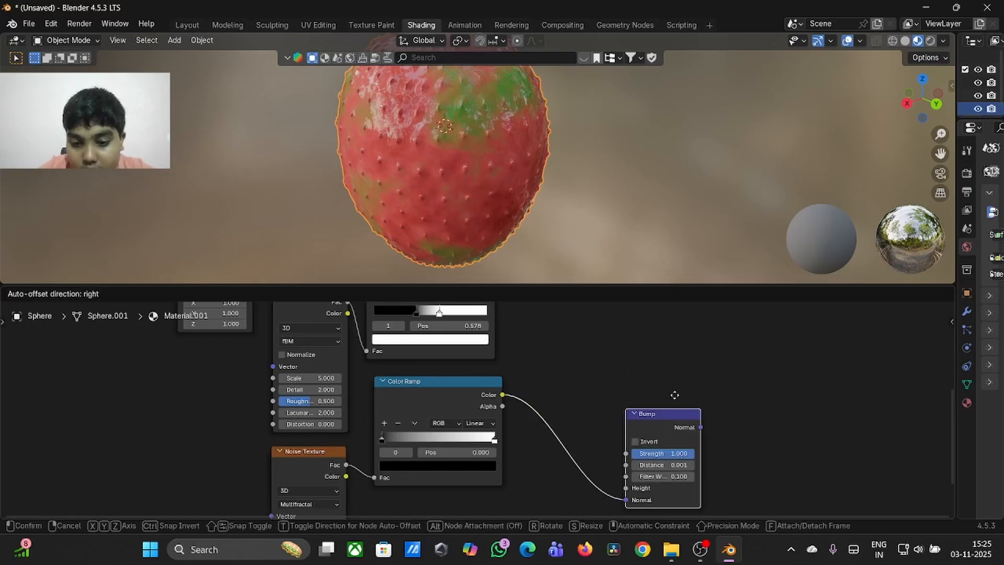
click(575, 398)
- Move the Texture Coordinate, Mapping, first Noise Texture and first Color Ramp nodes together, farther away from the Principled BSDF
scroll(365, 378, left, 6)
scroll(365, 378, up, 6)
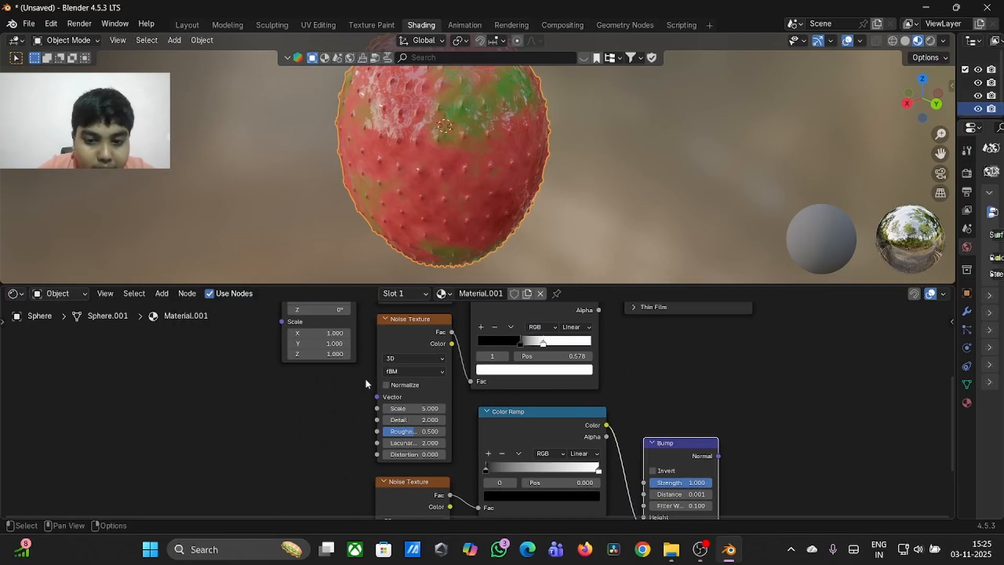
scroll(375, 411, down, 4)
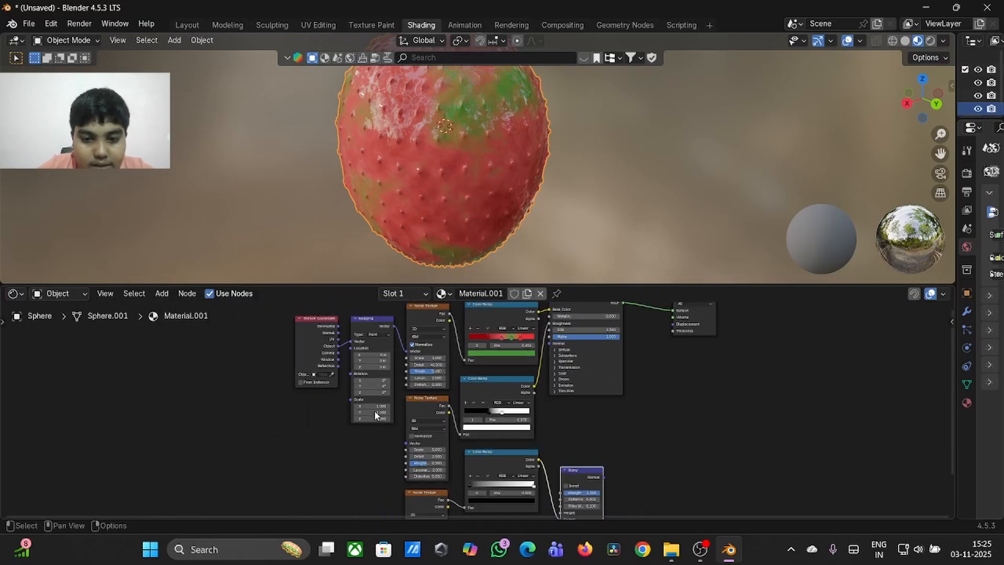
right_click(375, 411)
scroll(625, 375, down, 3)
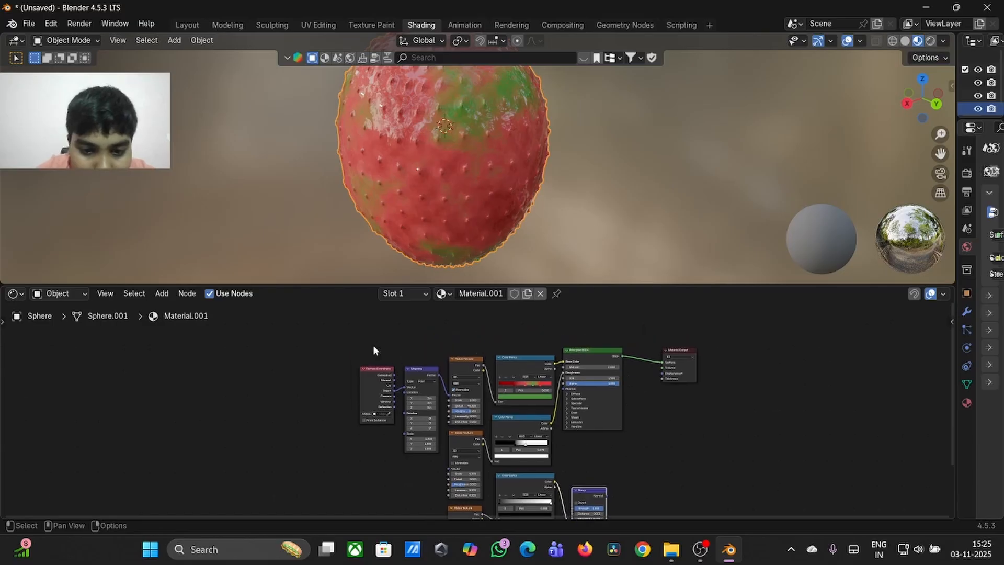
drag(308, 349, 513, 378)
key(g)
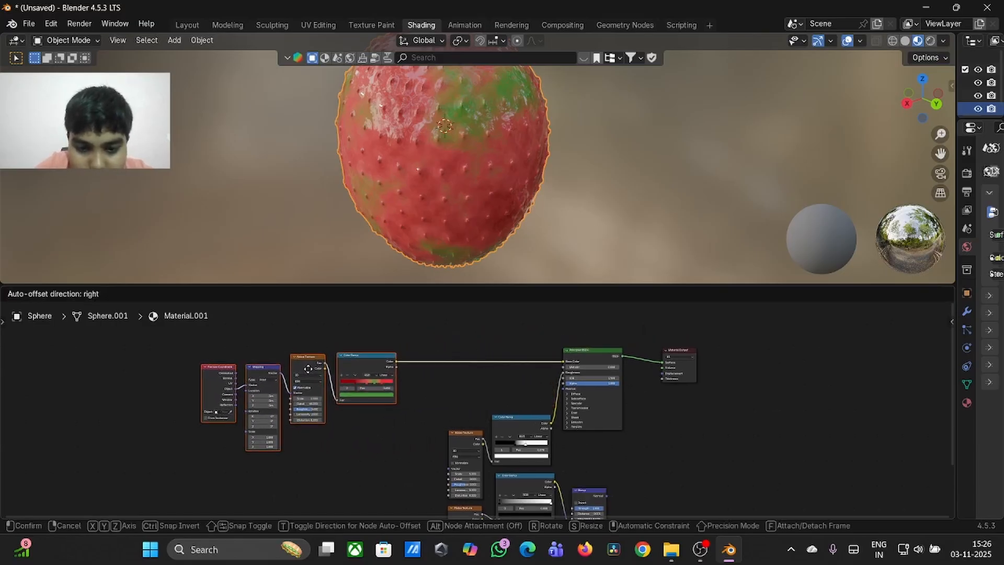
click(396, 388)
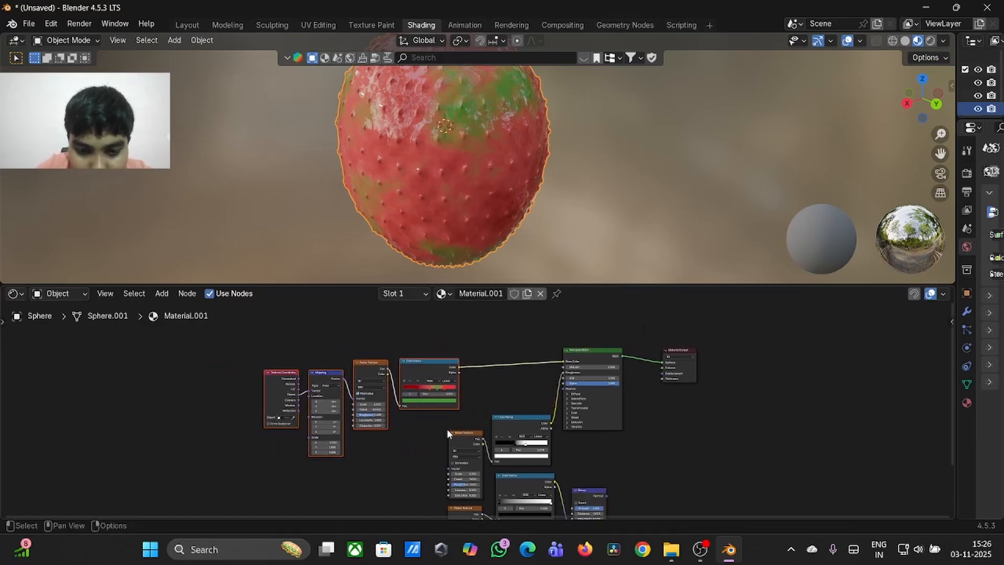
- Move the second Noise Texture and its Color Ramp together to sit beneath the first Noise Texture and Color Ramp
drag(447, 429, 528, 447)
key(g)
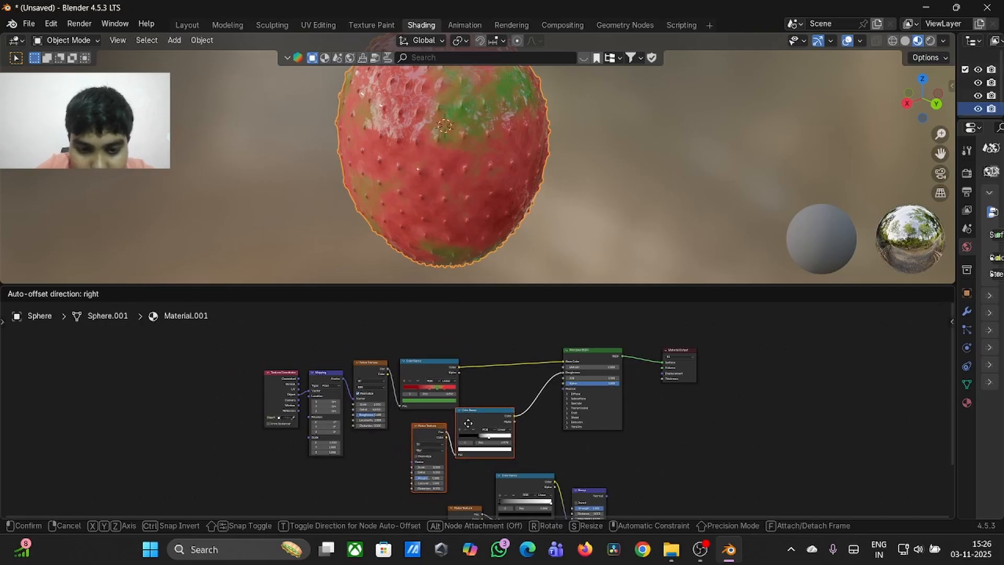
click(482, 414)
middle_drag(559, 469, 527, 450)
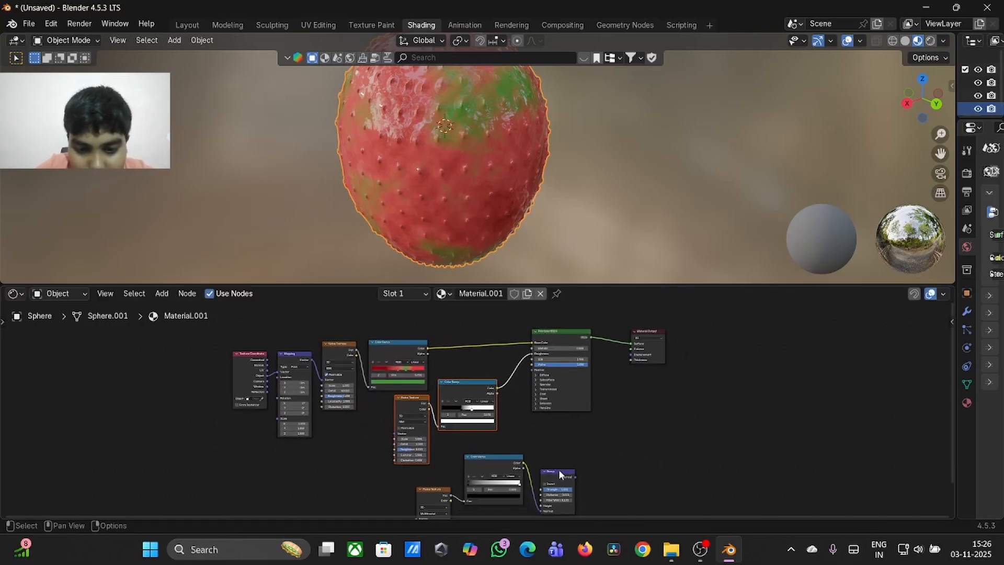
drag(463, 389, 397, 412)
- Move the Multifractal Noise Texture, third Color Ramp and Bump nodes together, closer to the other texture nodes
drag(484, 480, 486, 481)
drag(402, 469, 604, 501)
drag(481, 479, 461, 456)
- Connect the Bump node's Normal output to the Principled BSDF's Normal input and set the Bump Distance to 0.101
drag(553, 453, 533, 370)
scroll(609, 427, up, 1)
scroll(610, 424, up, 3)
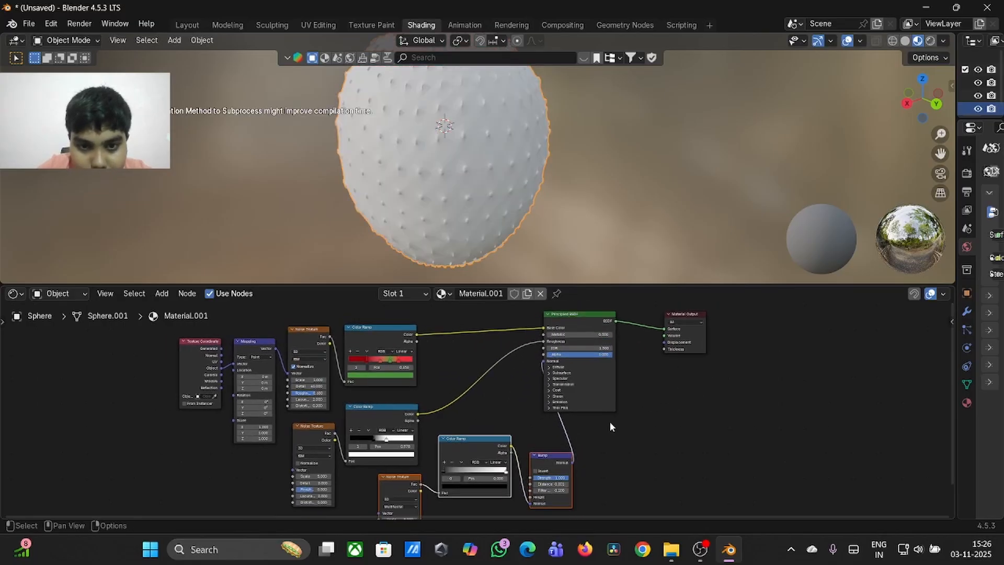
scroll(617, 419, up, 1)
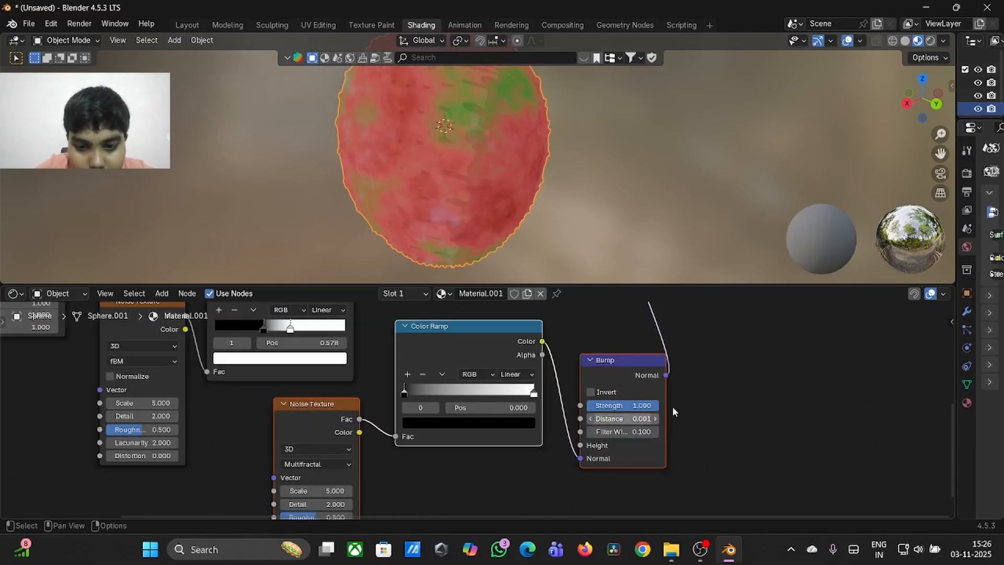
scroll(688, 403, up, 2)
middle_drag(688, 403, 690, 421)
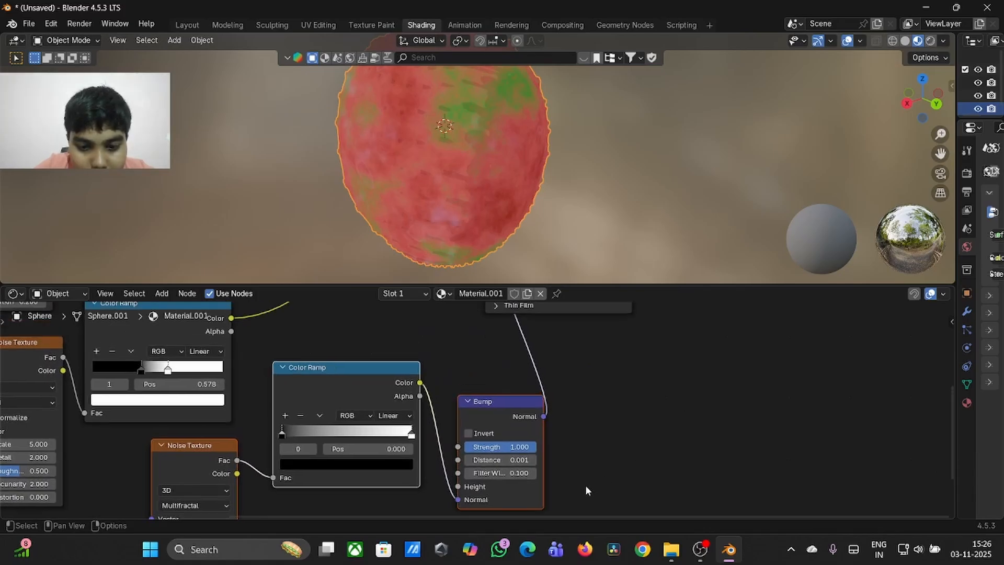
drag(500, 460, 528, 460)
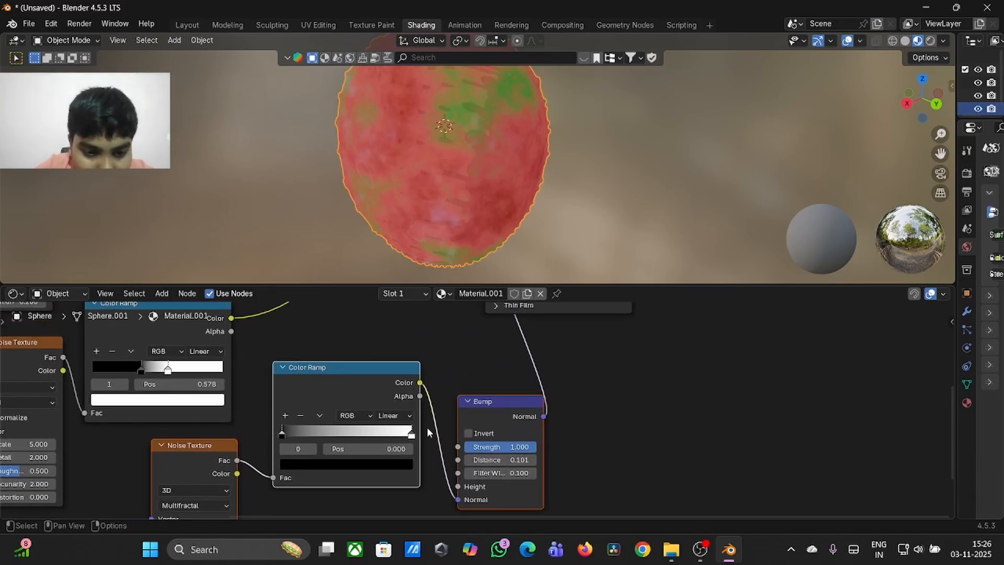
- Reroute the third Color Ramp's Color link from the Bump node's Normal input to its Height input
scroll(428, 429, up, 4)
scroll(427, 429, down, 1)
scroll(426, 428, down, 4)
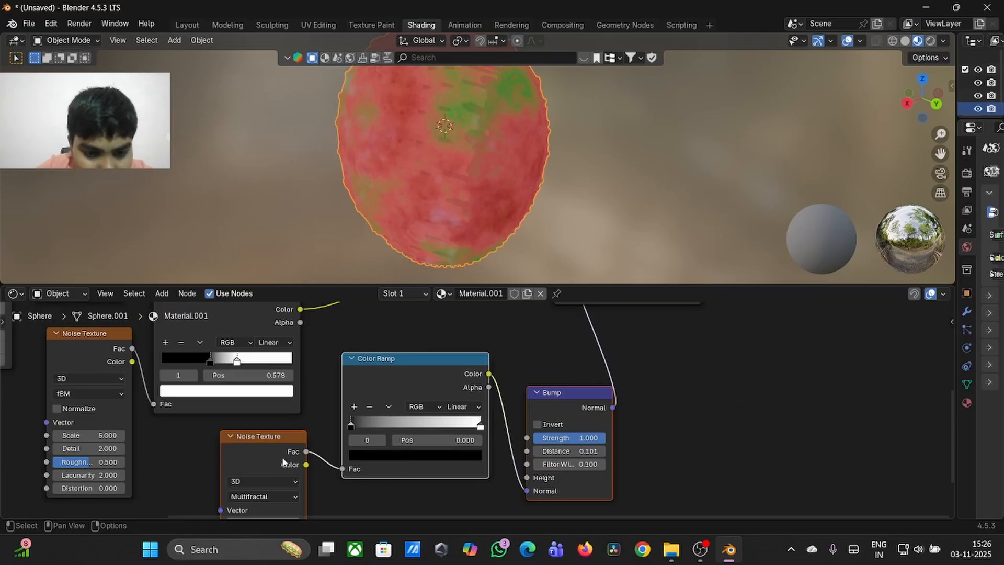
scroll(447, 374, up, 5)
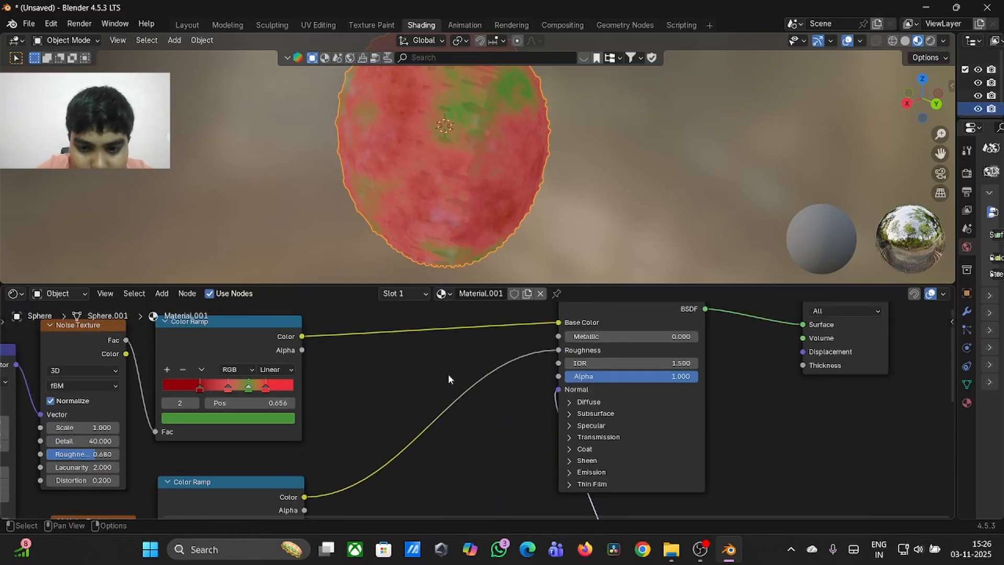
scroll(541, 391, down, 7)
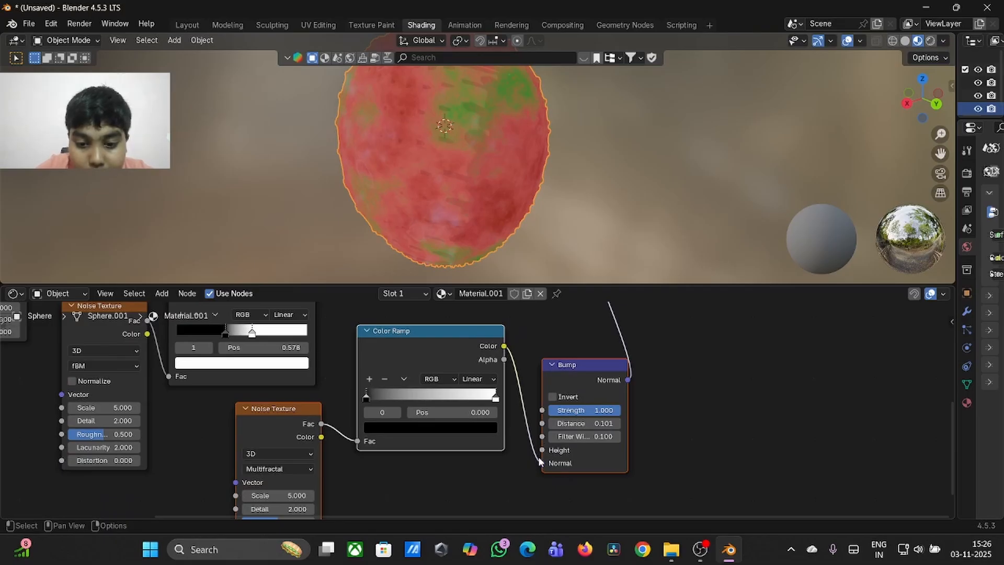
drag(541, 462, 543, 450)
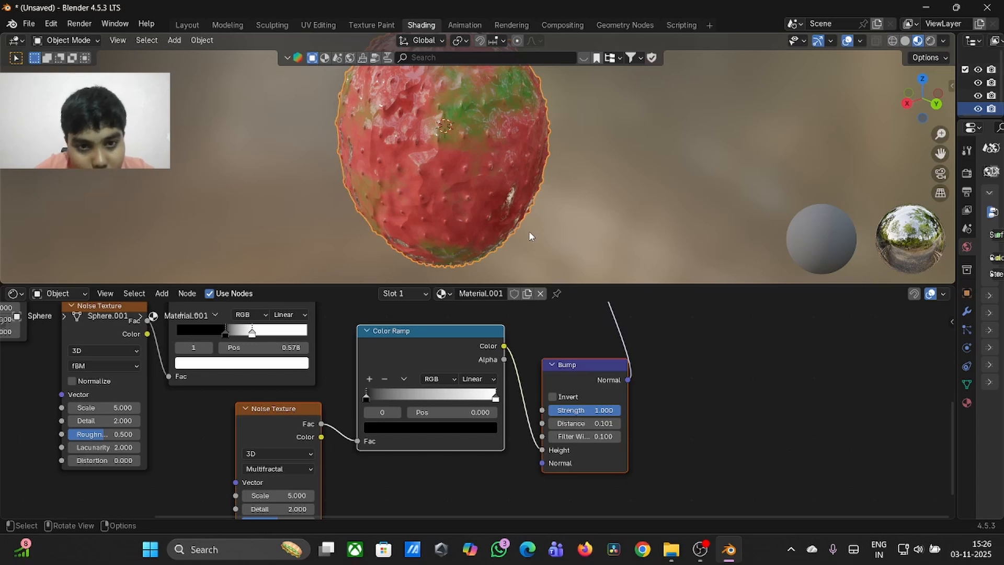
- Set the Bump node's Distance to 0.201 and inspect the relief on the strawberry's surface from another side
scroll(528, 231, up, 5)
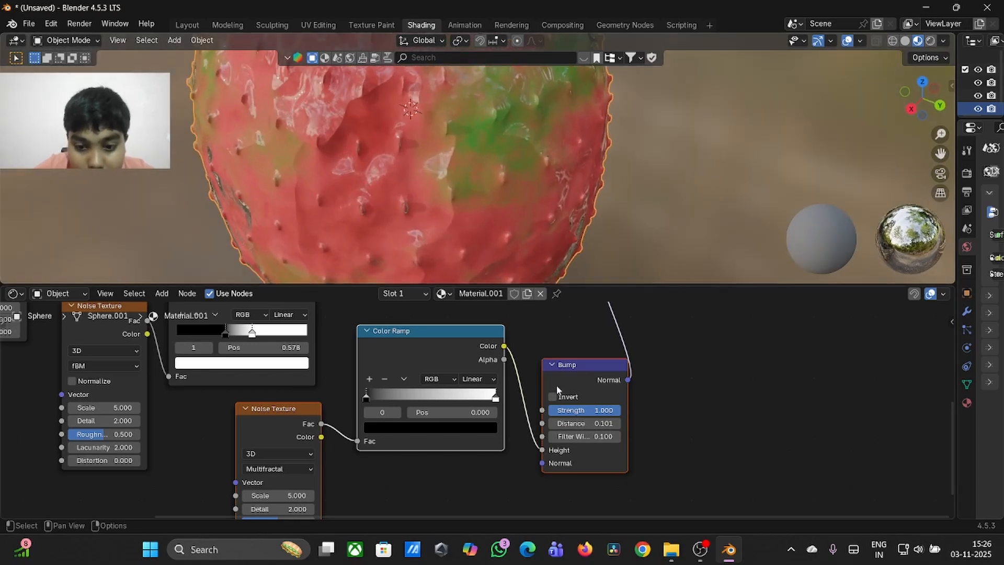
mouse_move(578, 423)
mouse_down()
mouse_move(706, 423)
mouse_move(592, 423)
mouse_up()
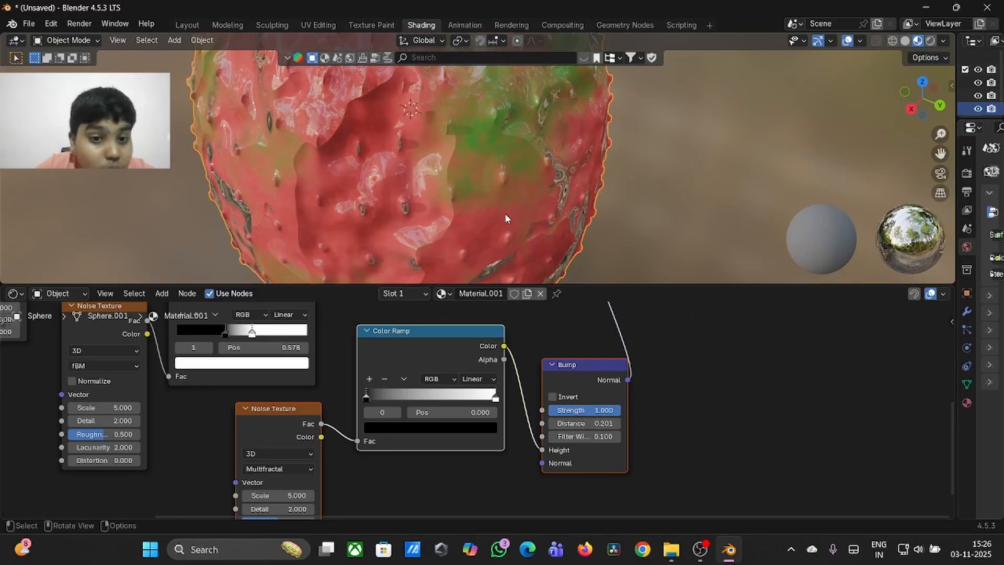
mouse_move(505, 214)
middle_down()
mouse_move(554, 215)
mouse_move(505, 218)
middle_up()
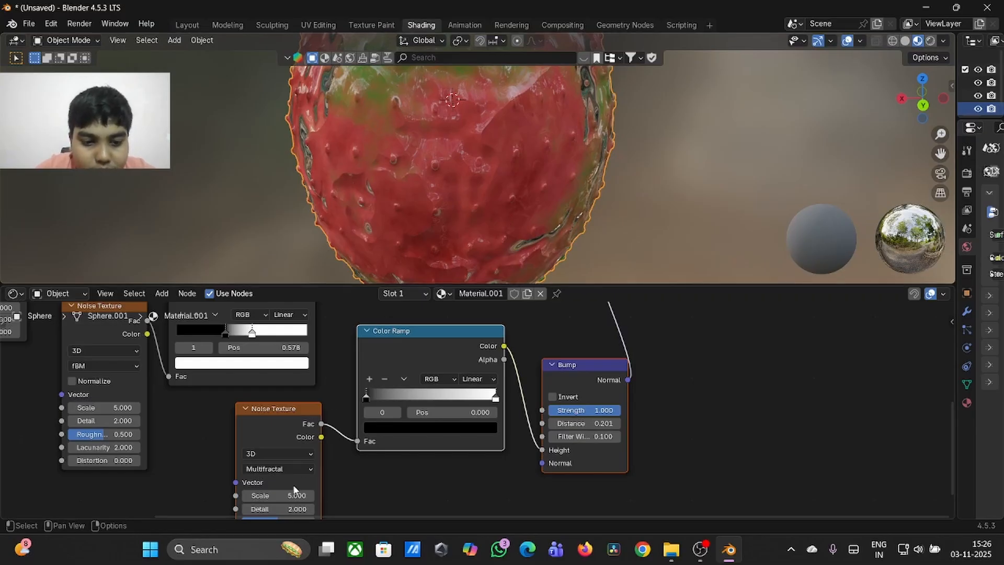
middle_drag(348, 467, 361, 370)
middle_drag(378, 316, 388, 373)
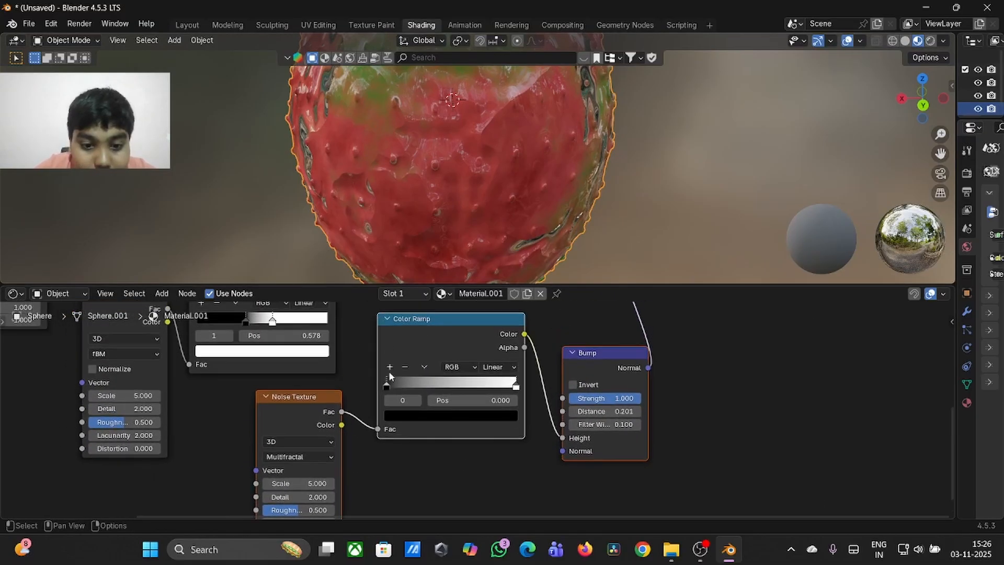
- Move the black stop of the Bump-connected Color Ramp to 0.371 and set its Noise Texture's scale to 700
drag(399, 387, 436, 390)
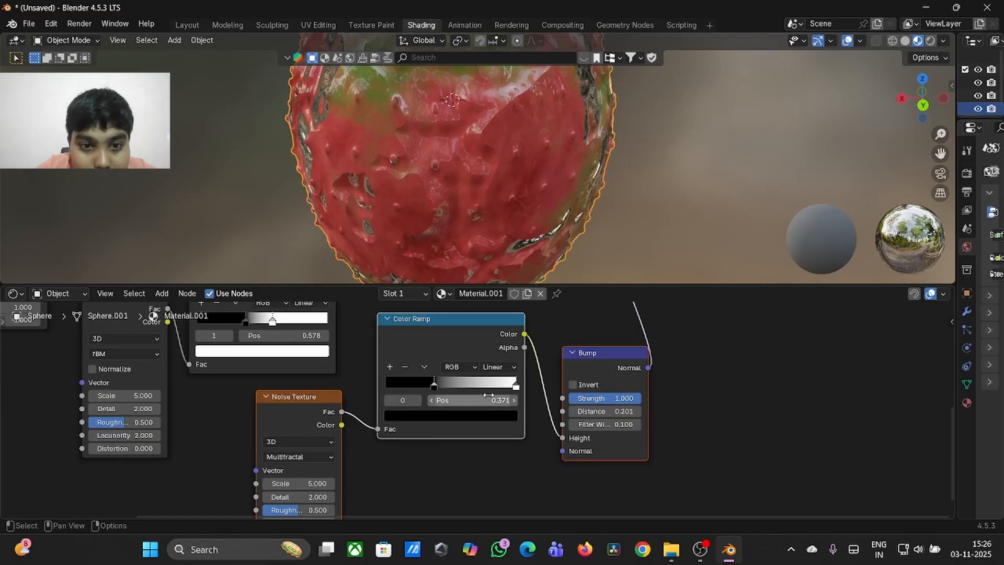
middle_drag(382, 428, 418, 365)
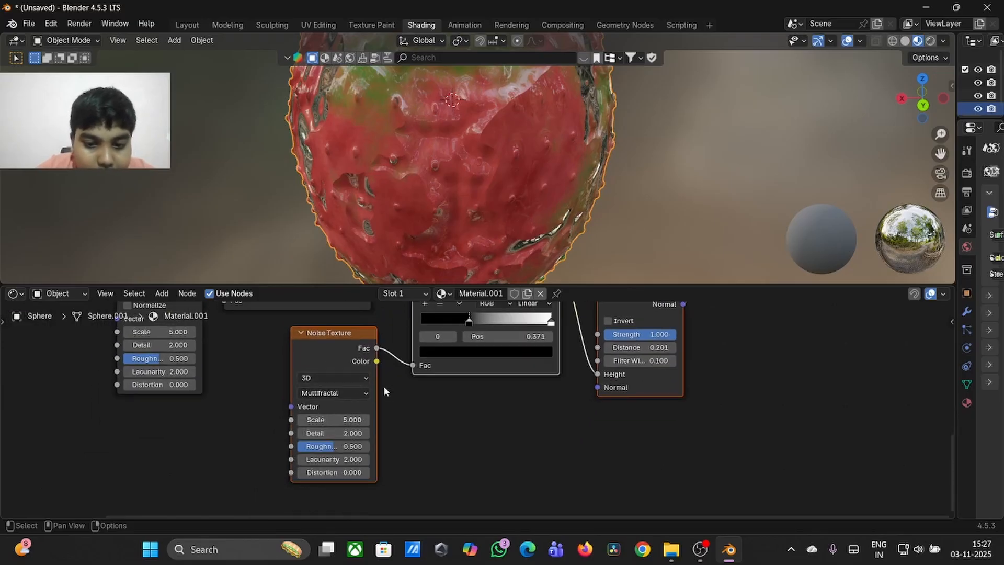
click(335, 418)
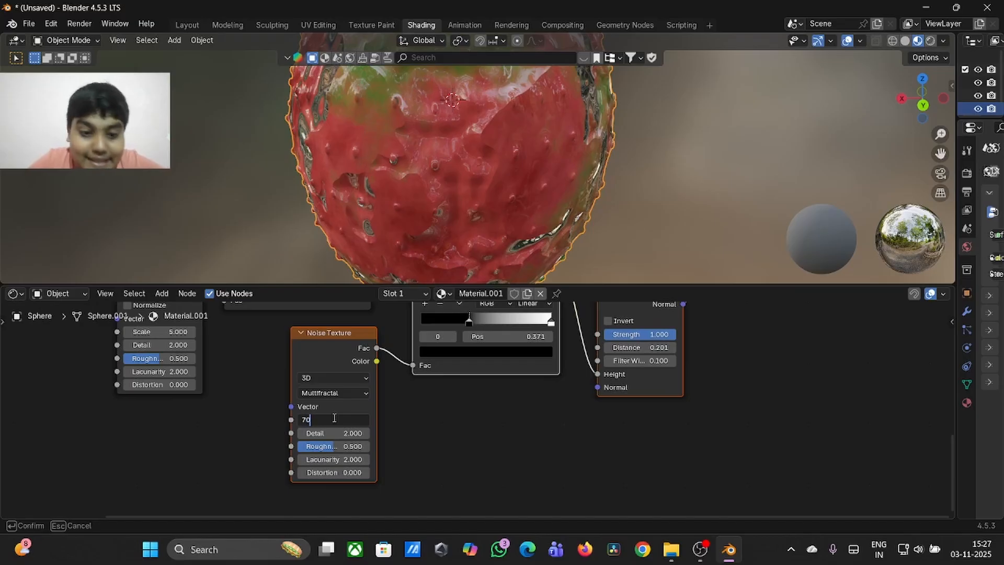
text(700)
key(Return)
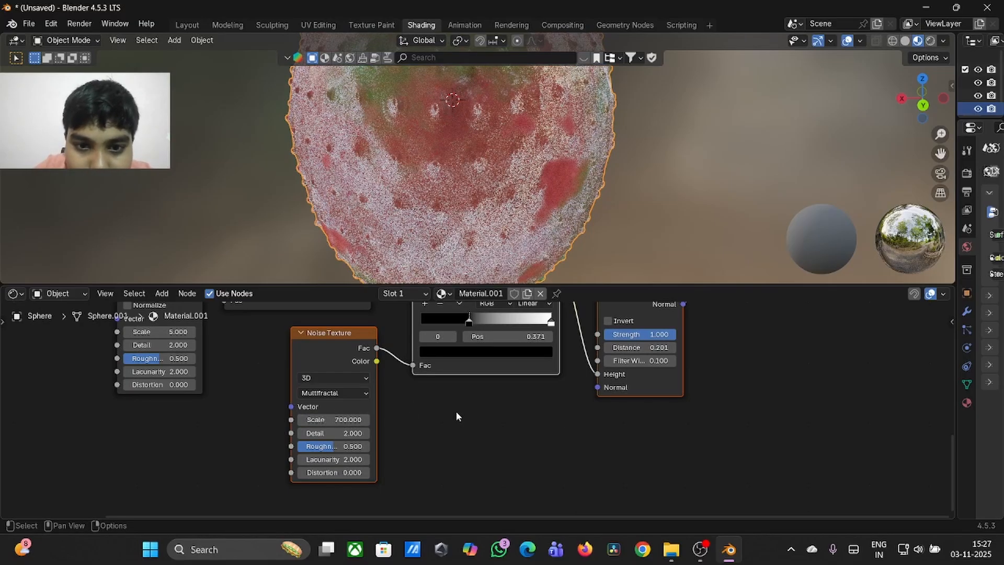
- Move the black stop of the Bump-connected Color Ramp to 0.000 and set the Bump node's strength to 0.367
scroll(493, 184, down, 3)
mouse_move(494, 184)
middle_down()
mouse_move(518, 184)
mouse_move(493, 184)
middle_up()
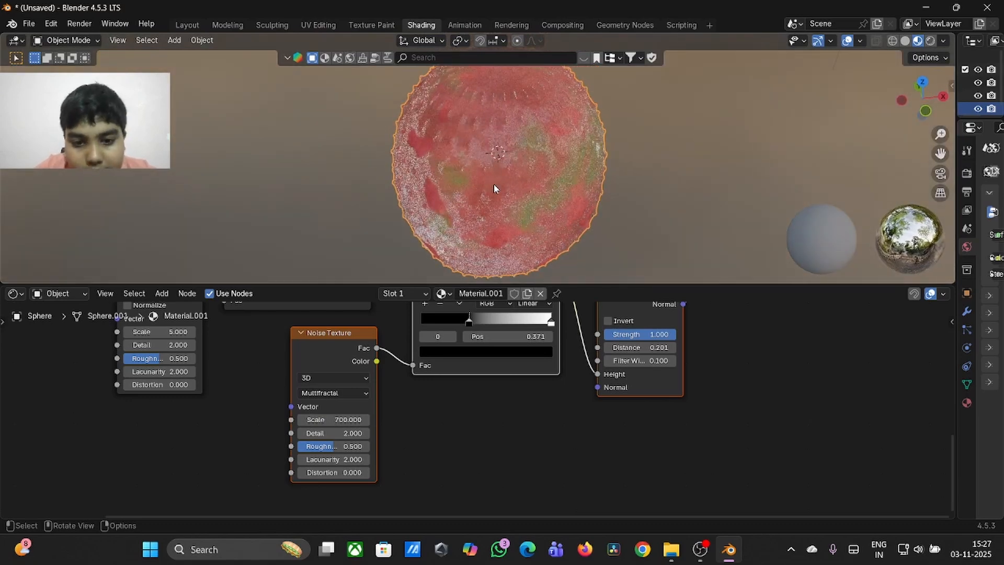
drag(470, 326, 372, 324)
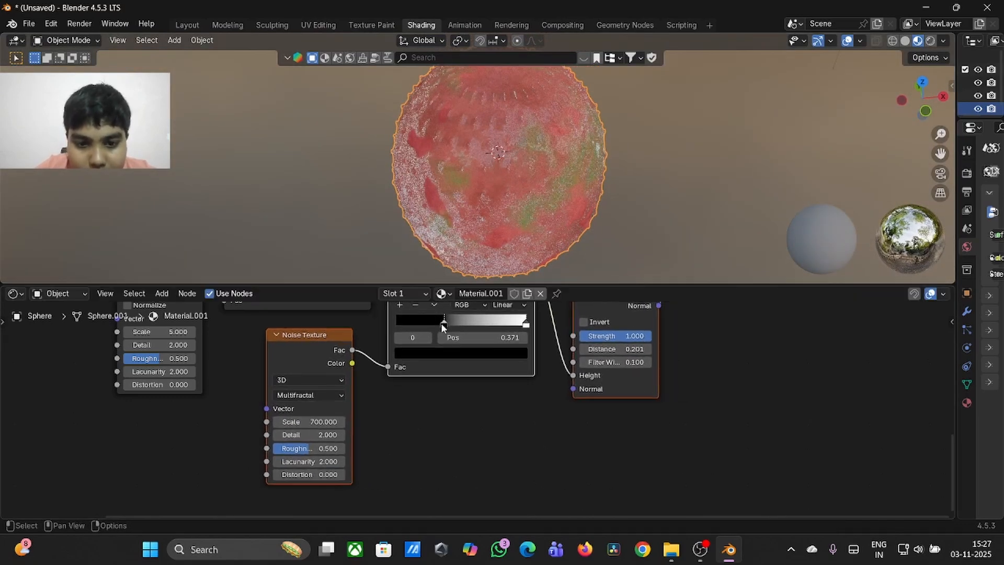
scroll(469, 244, up, 6)
middle_drag(469, 244, 469, 244)
scroll(469, 244, up, 4)
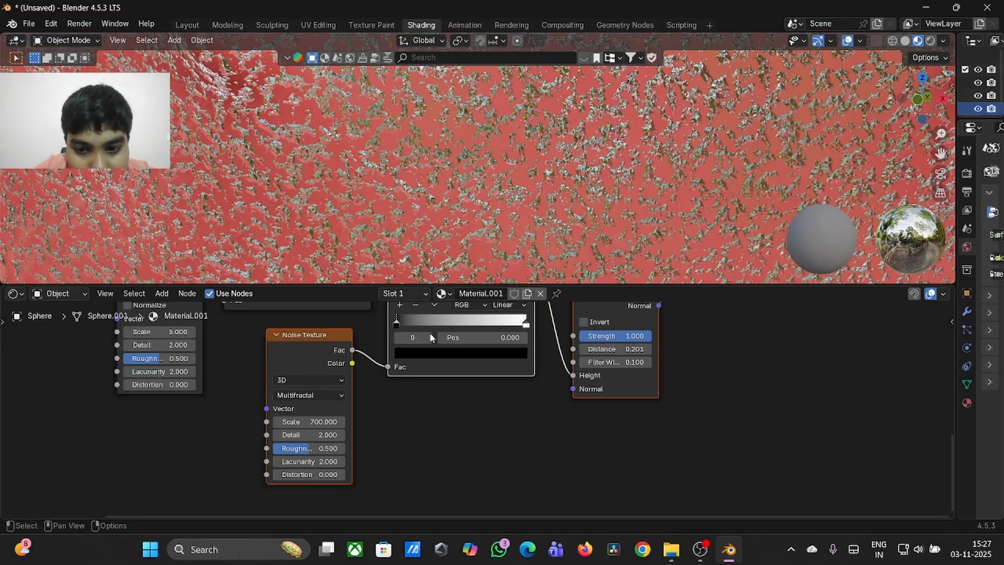
drag(606, 336, 569, 336)
scroll(704, 191, down, 5)
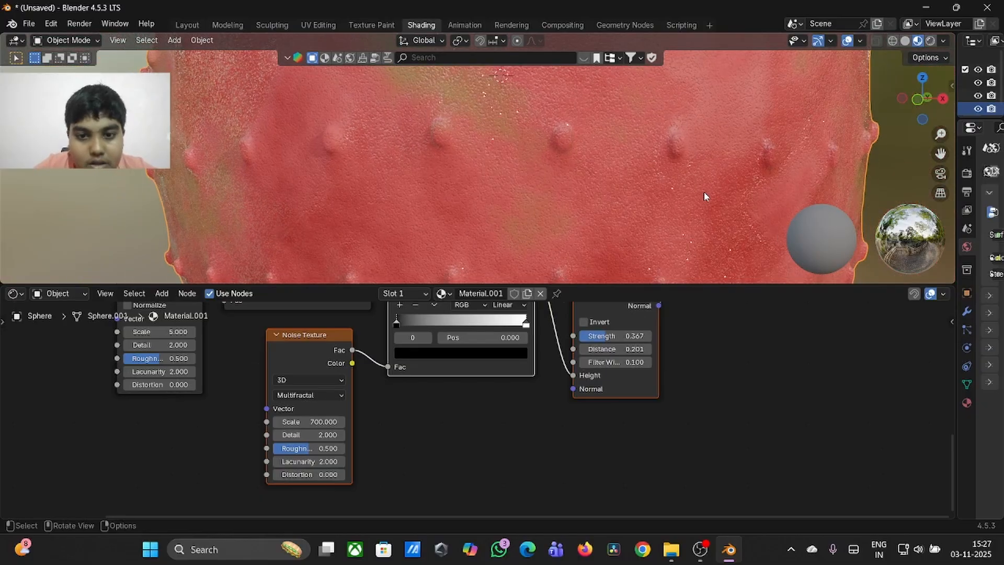
- Examine the bump texture on the fruit's surface both from a distance and close up
scroll(703, 196, down, 3)
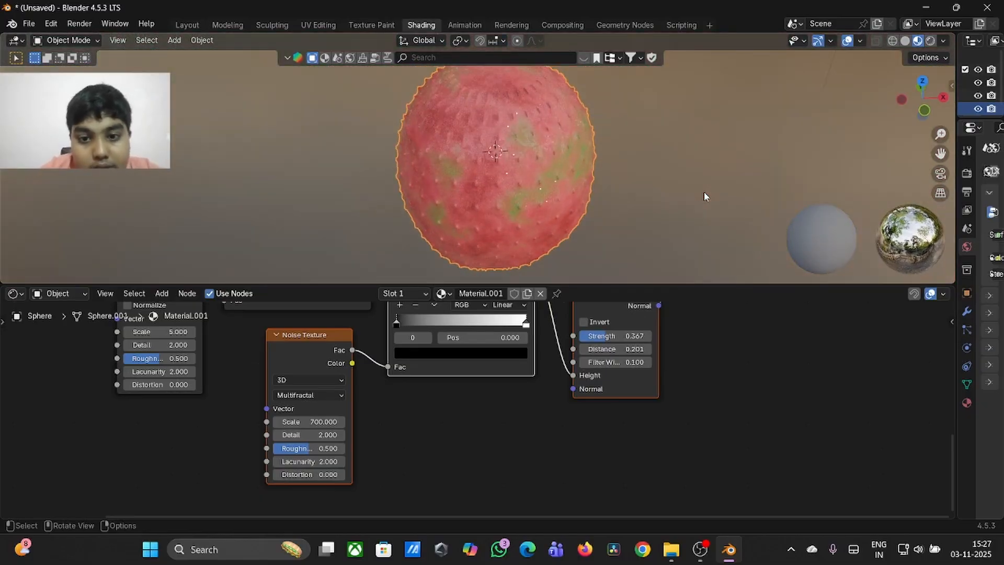
scroll(704, 197, up, 2)
scroll(704, 194, up, 4)
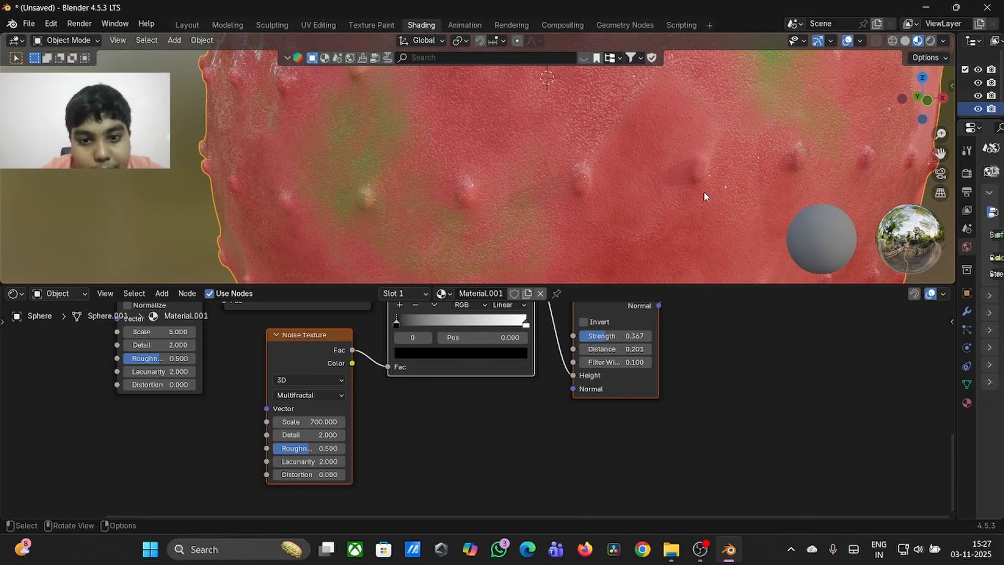
scroll(704, 193, down, 3)
scroll(704, 197, down, 5)
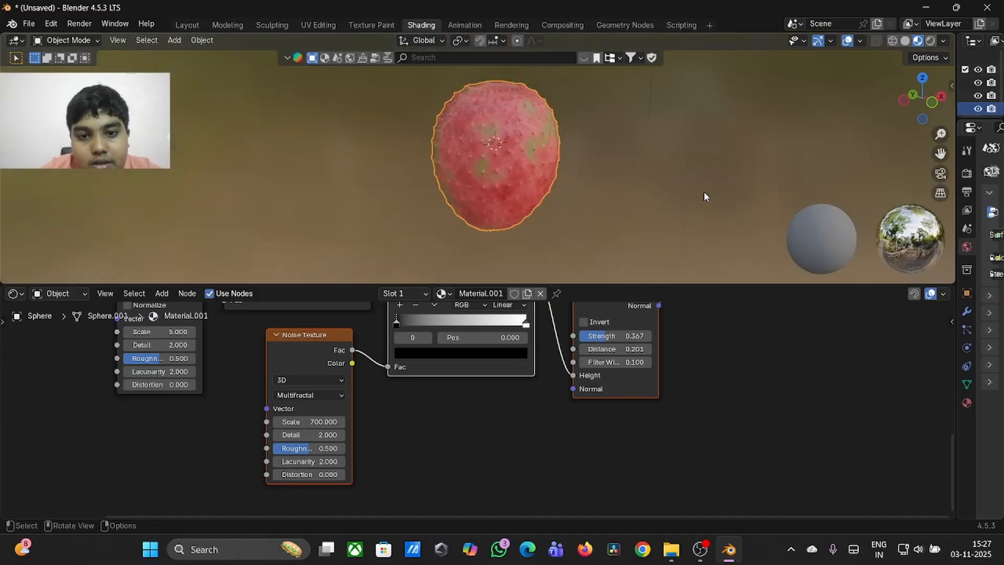
scroll(704, 193, up, 3)
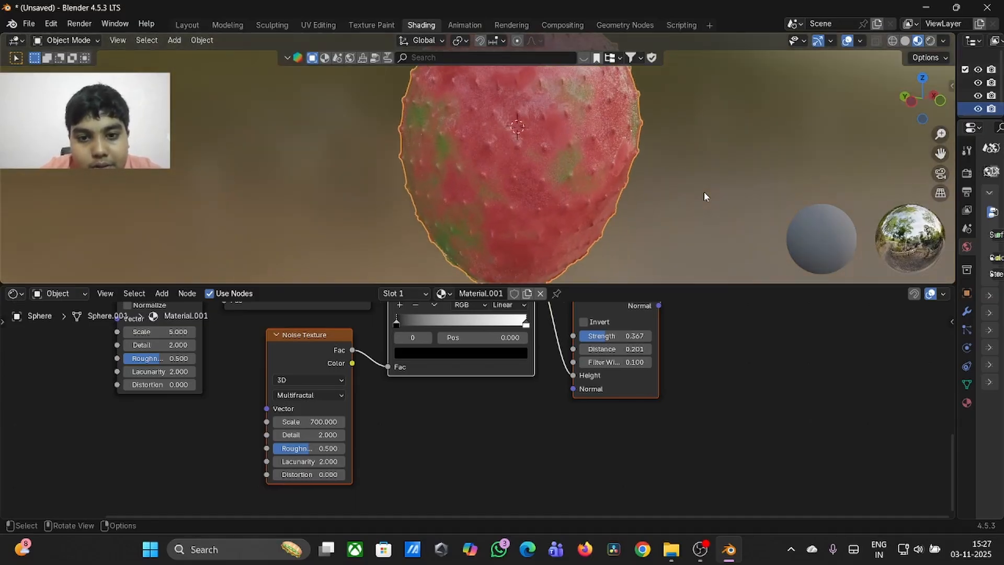
scroll(704, 194, up, 4)
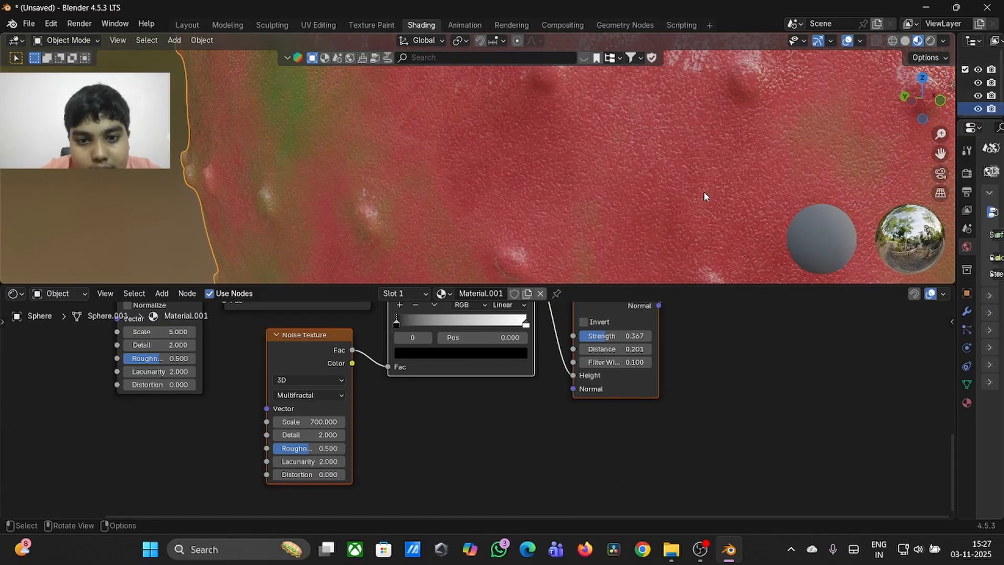
scroll(704, 197, up, 4)
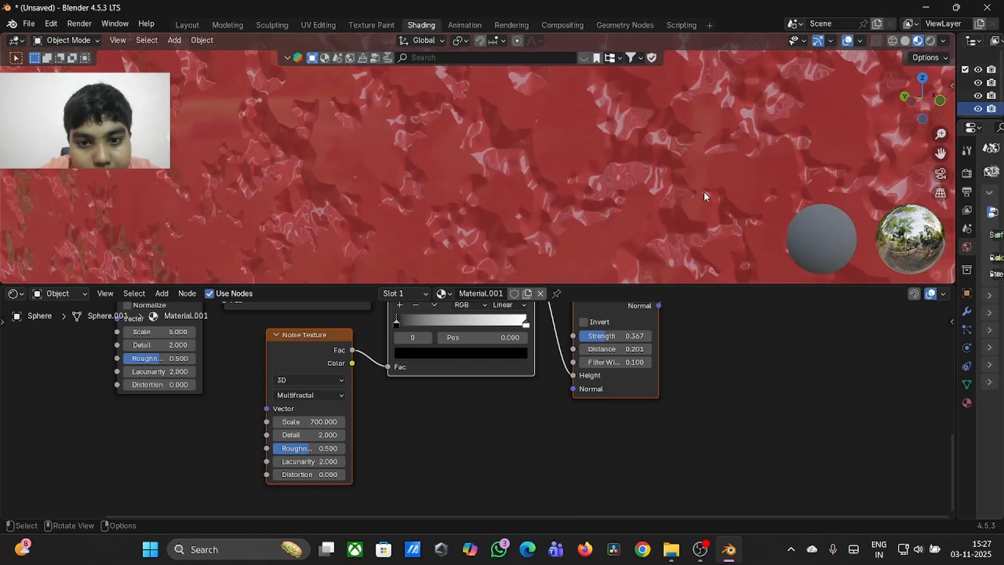
- Set the scale of the Noise Texture driving the bump to 750
click(318, 421)
text(750)
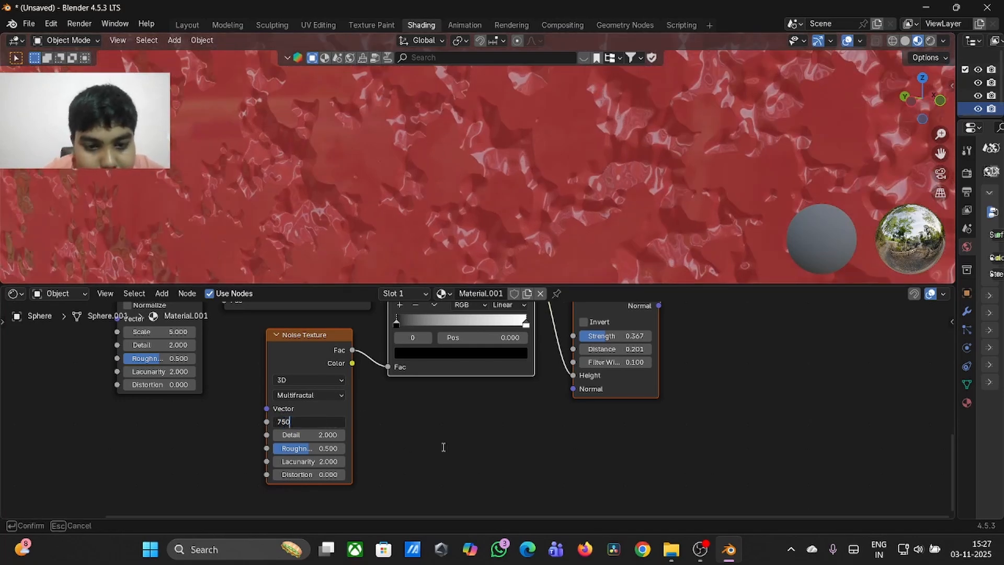
key(Return)
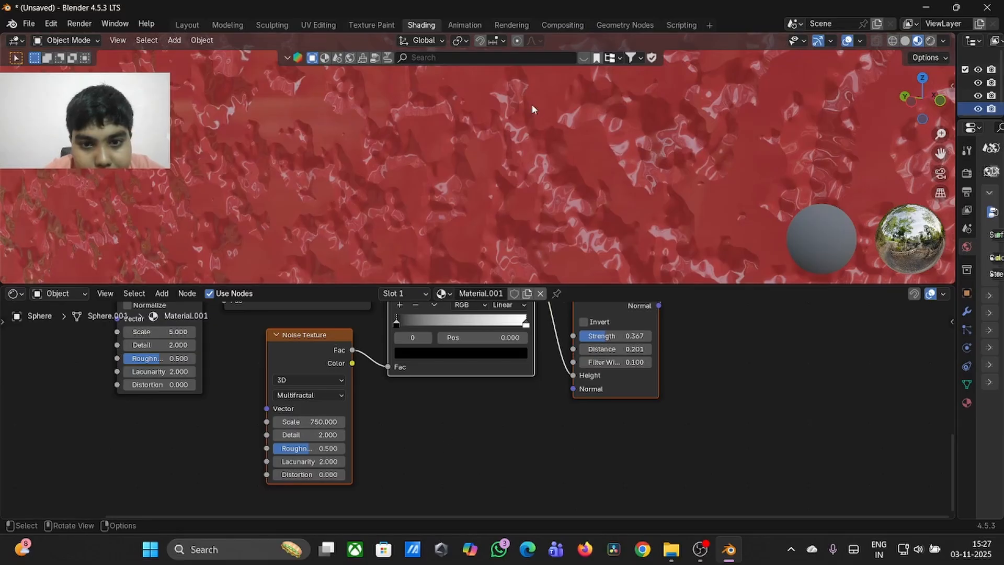
- Inspect the finer bump pattern around the fruit from several angles and distances
scroll(532, 104, down, 5)
scroll(532, 108, up, 10)
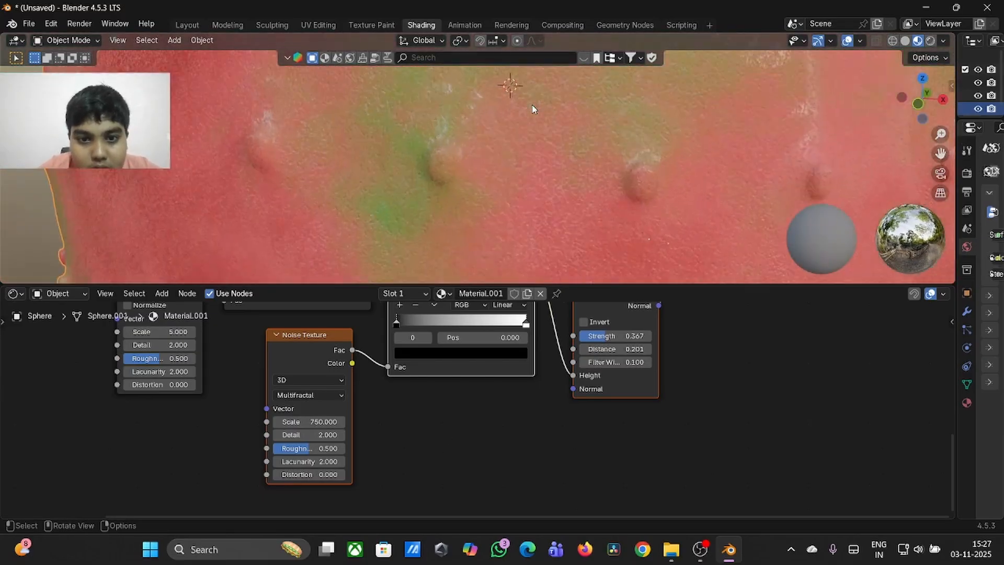
scroll(531, 108, down, 5)
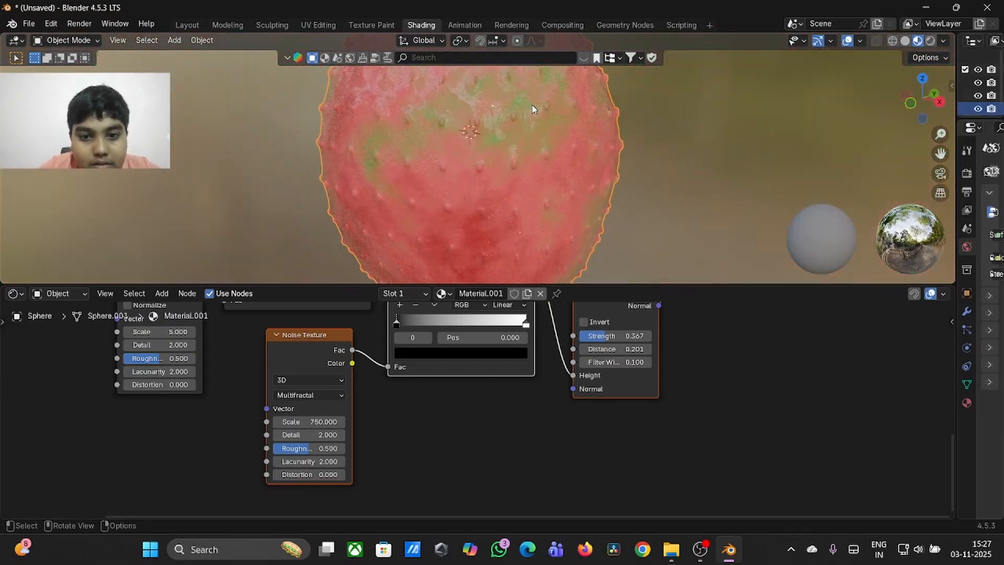
scroll(532, 109, up, 5)
scroll(533, 109, down, 5)
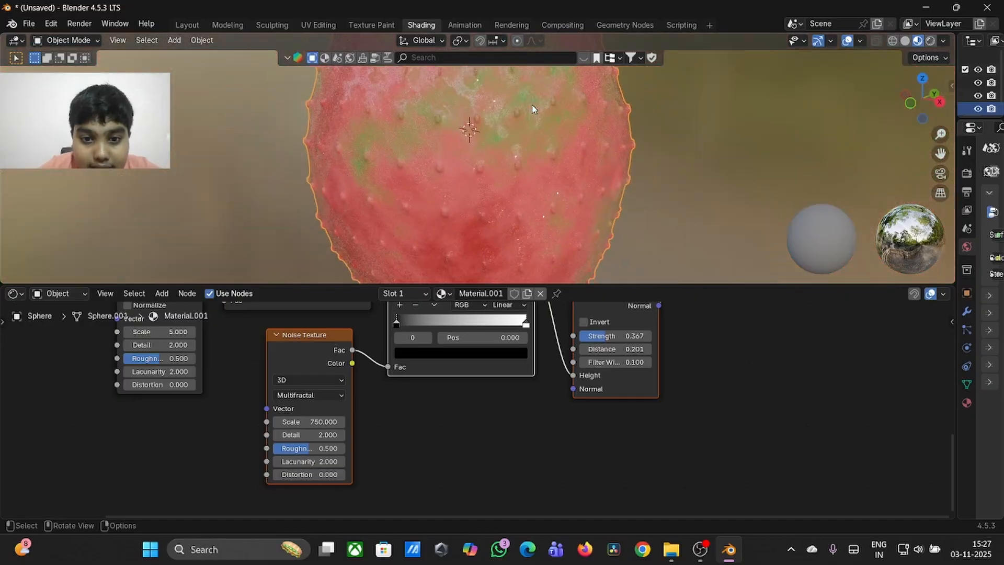
scroll(533, 109, up, 6)
scroll(533, 109, down, 7)
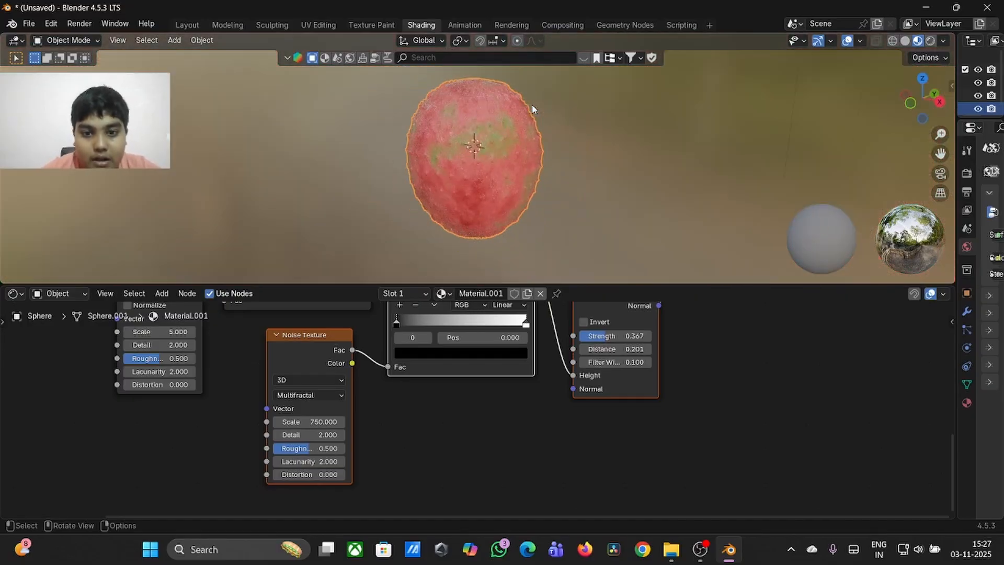
right_click(531, 106)
middle_drag(567, 199, 584, 200)
- Set the roughness of the Noise Texture feeding the red and green Color Ramp to 0.893
middle_drag(589, 391, 589, 391)
middle_drag(474, 259, 471, 261)
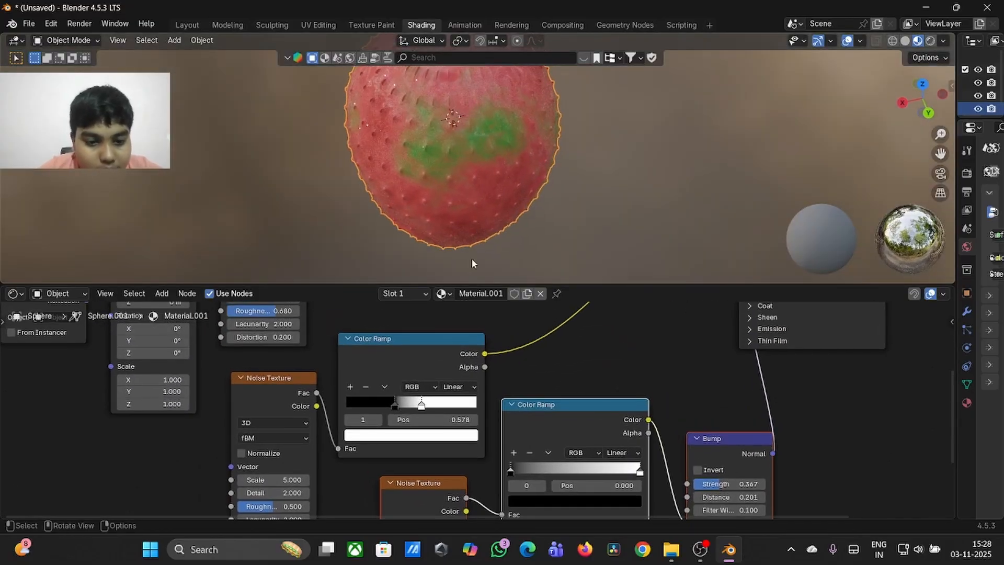
middle_drag(491, 366, 567, 317)
drag(344, 458, 344, 459)
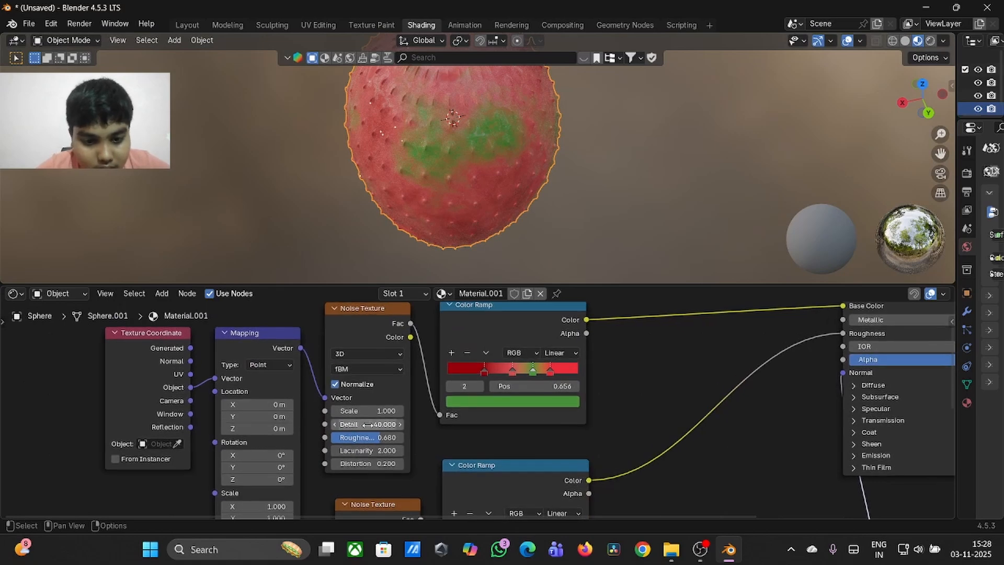
drag(368, 437, 403, 437)
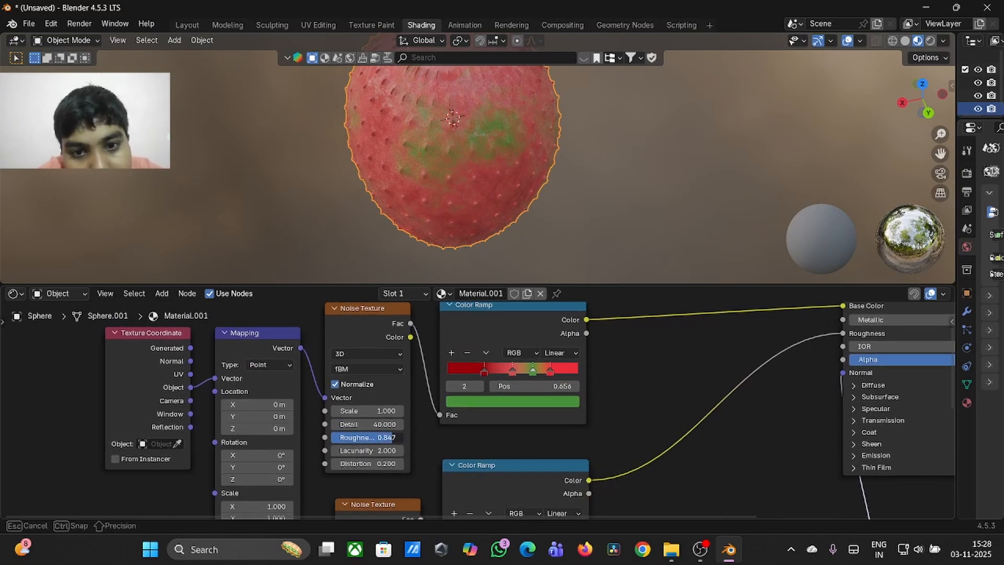
drag(387, 437, 393, 444)
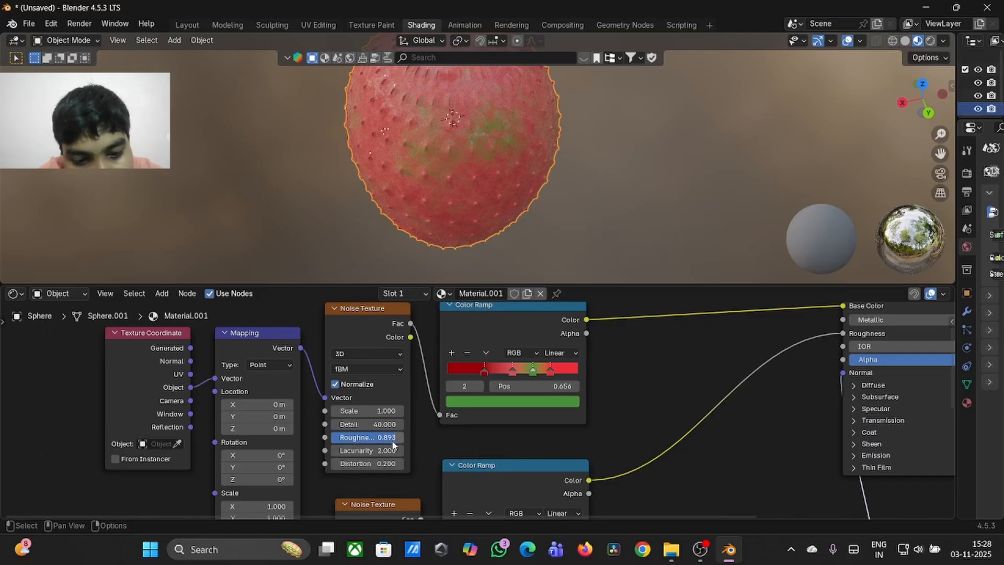
- Set the detail of the Noise Texture feeding the red and green Color Ramp to 42.2
middle_drag(455, 167, 469, 183)
drag(366, 424, 375, 424)
scroll(545, 105, up, 8)
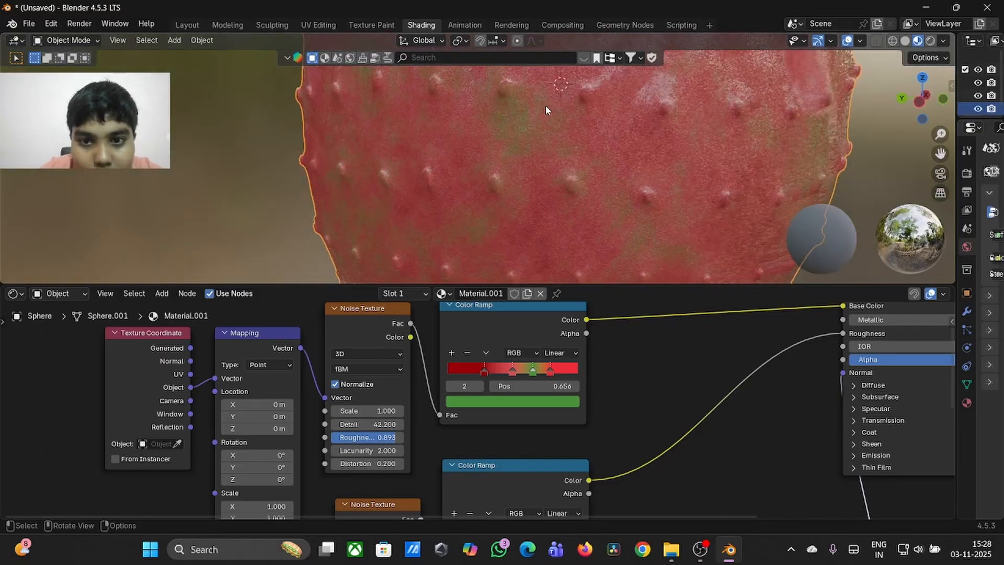
scroll(545, 105, down, 8)
- Move the black stop of the Color Ramp that drives the material's roughness to 0.218
middle_drag(608, 478, 606, 371)
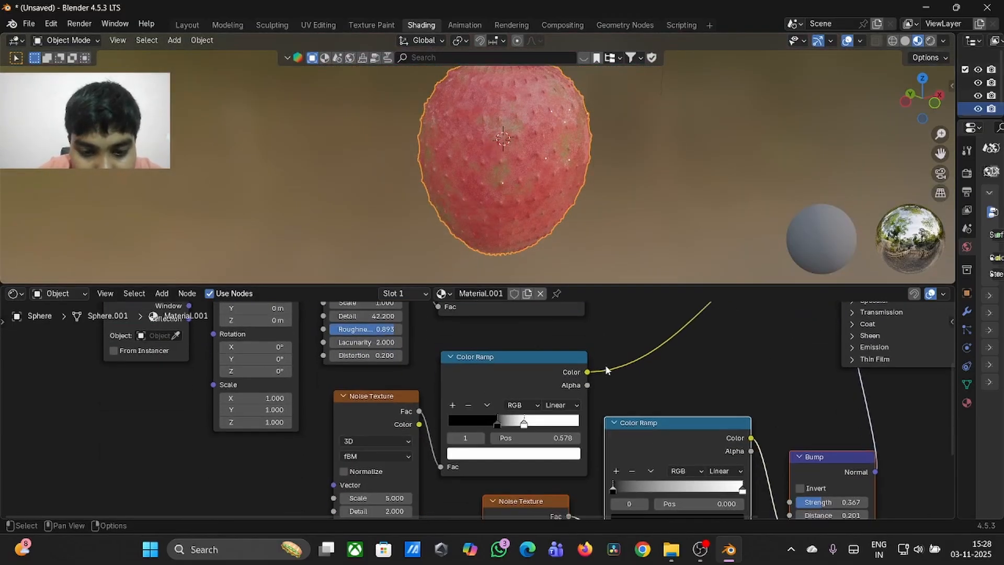
scroll(607, 370, down, 2)
scroll(606, 370, right, 5)
scroll(606, 371, up, 2)
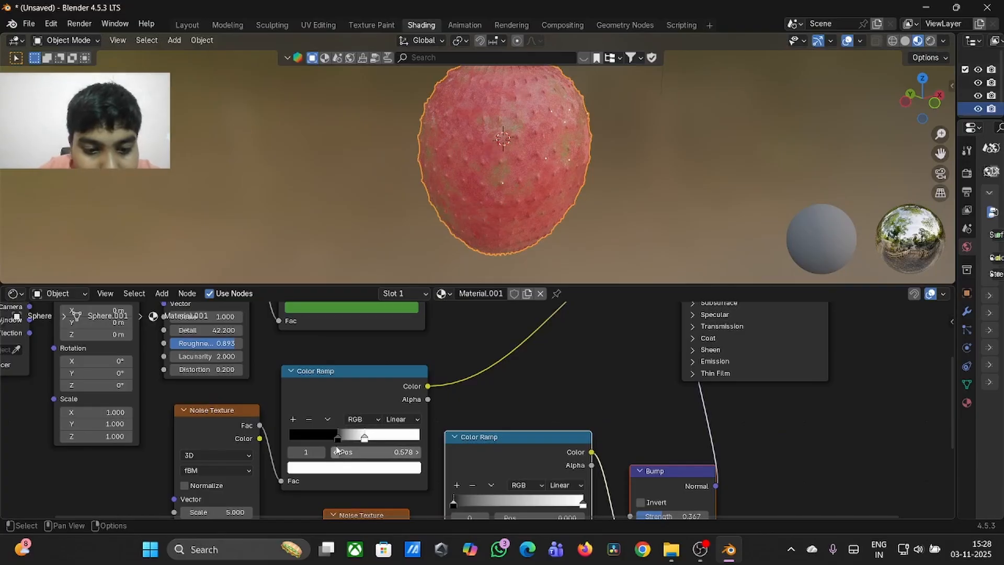
drag(335, 440, 314, 440)
- Move the roughness Color Ramp's black stop close to the ramp's start and its white stop to 0.240
scroll(488, 226, right, 5)
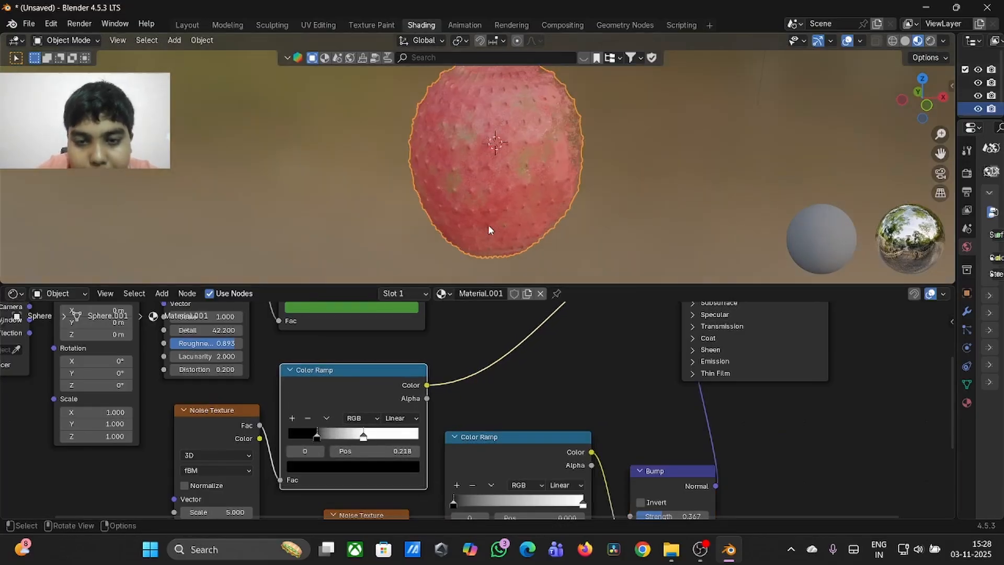
scroll(488, 226, up, 1)
scroll(487, 230, left, 3)
scroll(487, 230, right, 3)
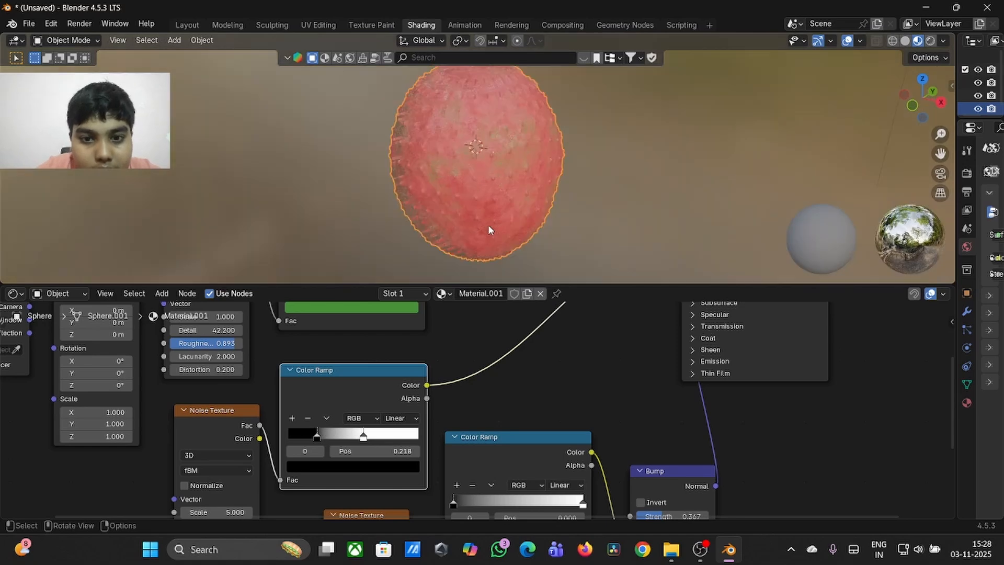
ctrl+scroll(488, 230, up, 5)
scroll(489, 226, right, 3)
ctrl+scroll(489, 226, up, 1)
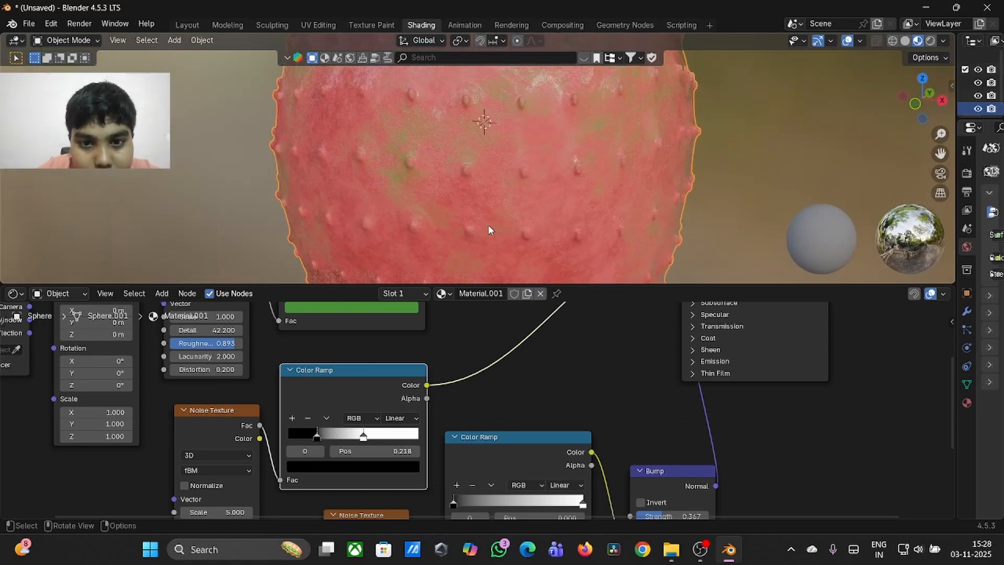
drag(316, 436, 298, 437)
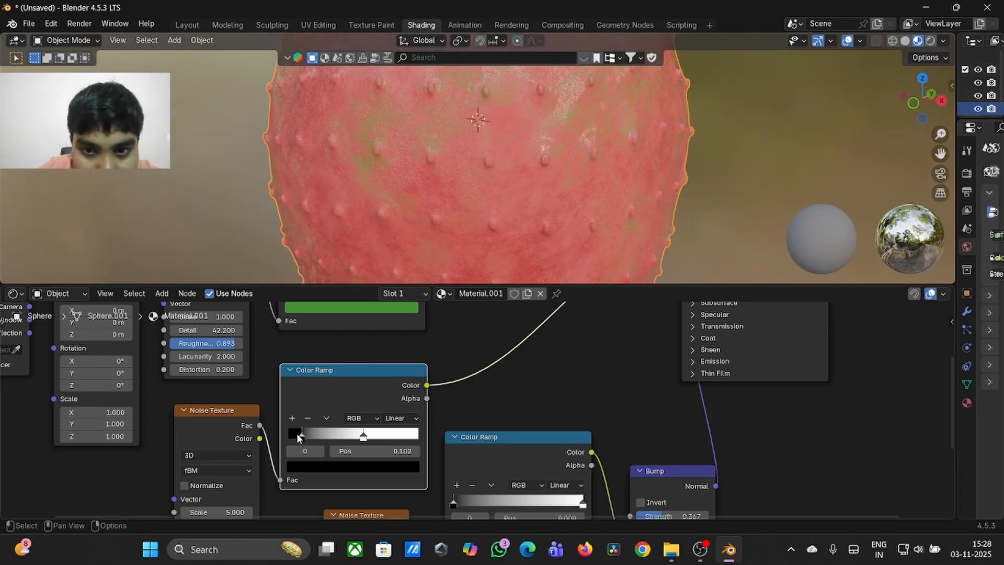
drag(363, 435, 320, 433)
scroll(438, 243, down, 5)
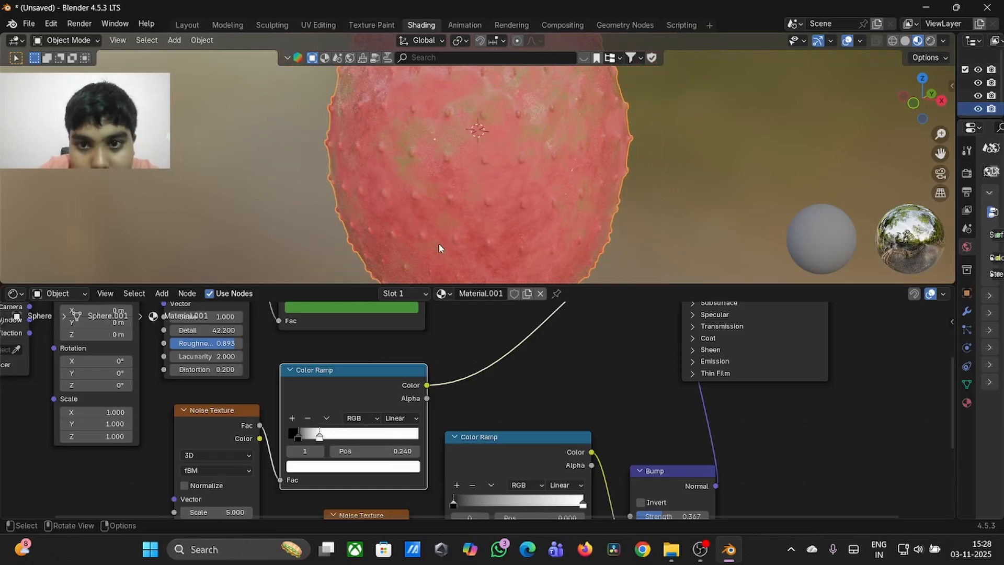
scroll(438, 244, down, 5)
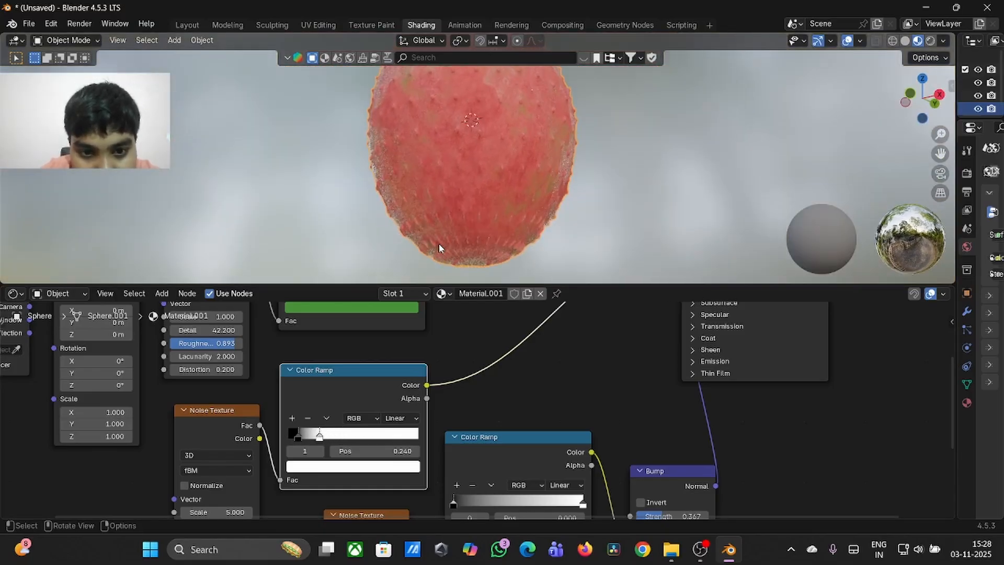
- Switch to the Layout workspace and view the textured fruit there
scroll(438, 243, up, 6)
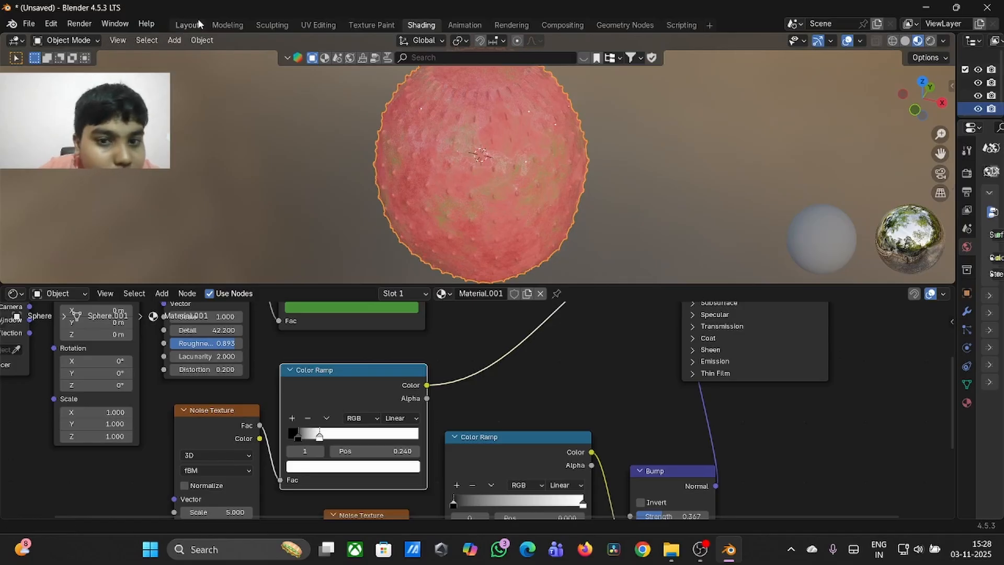
click(186, 25)
scroll(365, 210, left, 5)
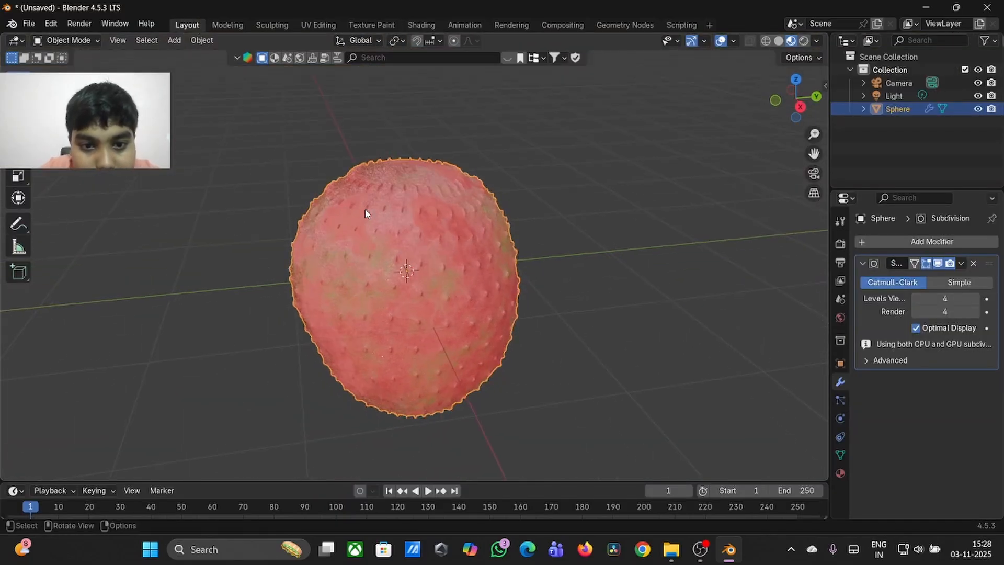
- Return to the Shading workspace and set the Principled BSDF's coat weight to 0.222
scroll(365, 209, left, 4)
scroll(365, 209, left, 4)
scroll(365, 209, right, 7)
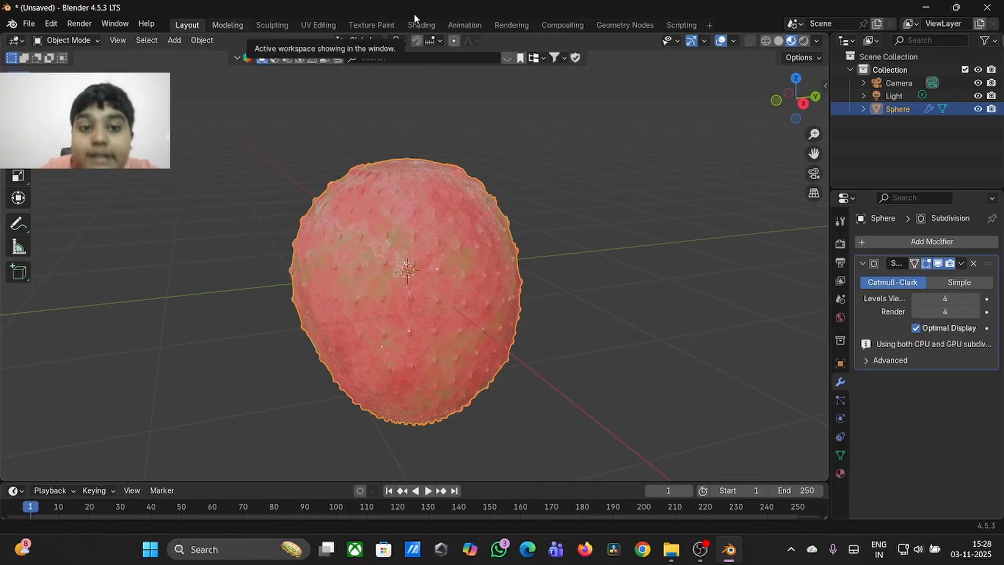
click(422, 25)
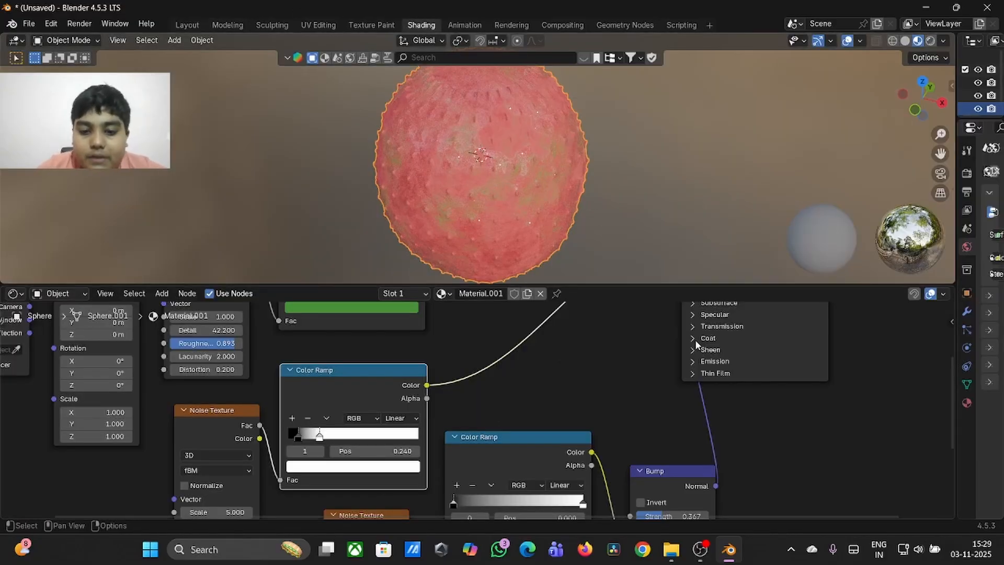
scroll(695, 344, right, 5)
scroll(695, 344, up, 2)
scroll(695, 345, right, 2)
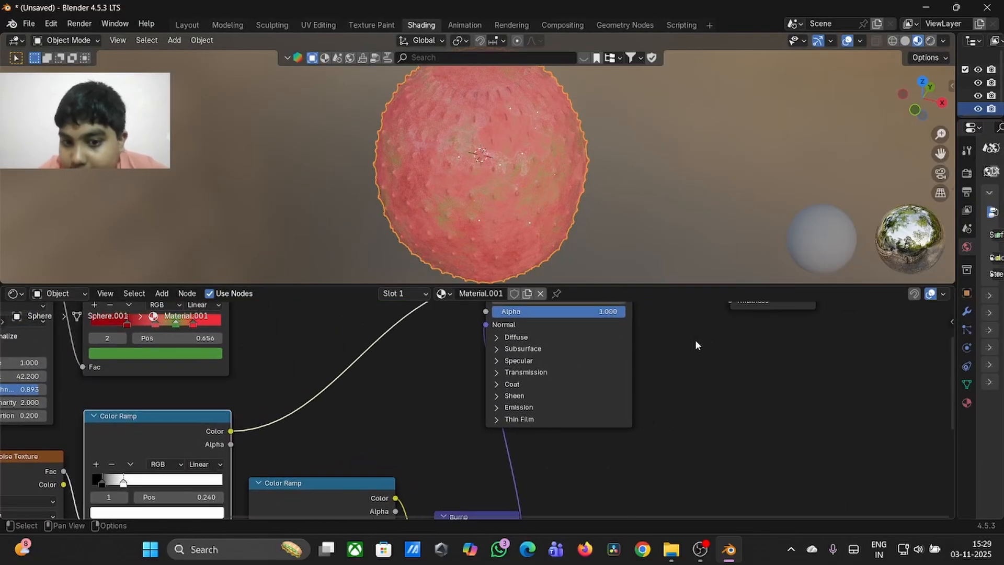
click(506, 372)
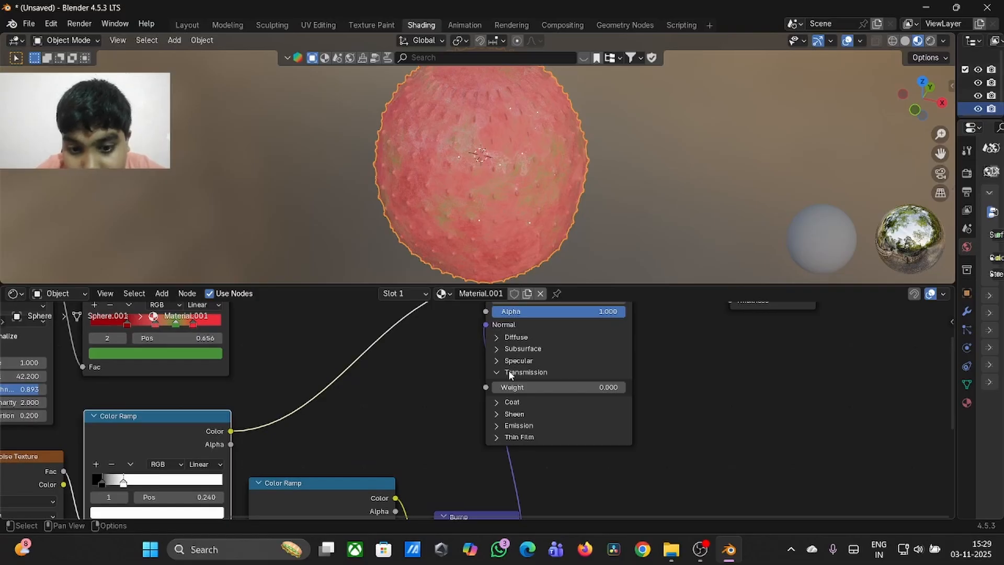
click(500, 371)
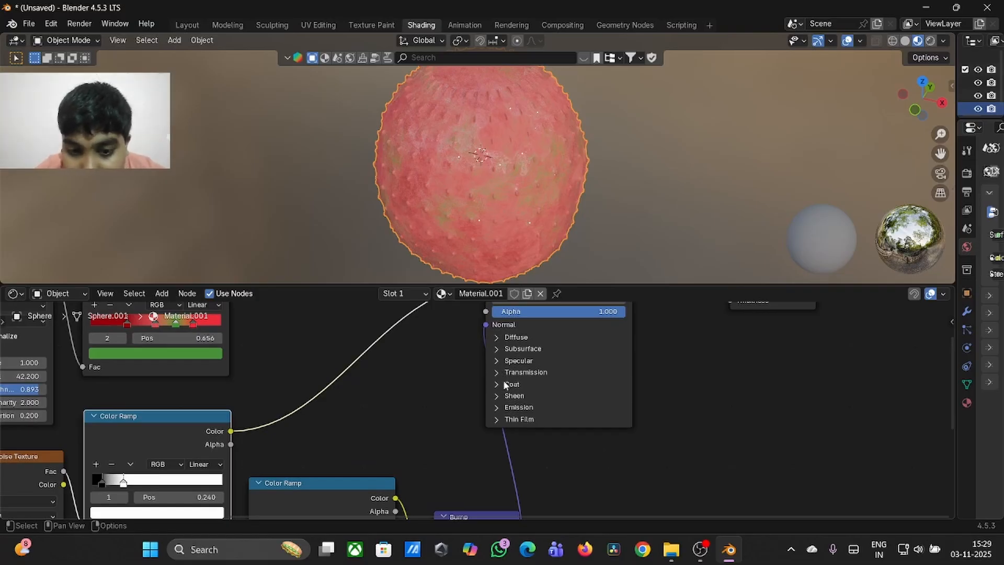
click(503, 382)
drag(510, 399, 522, 398)
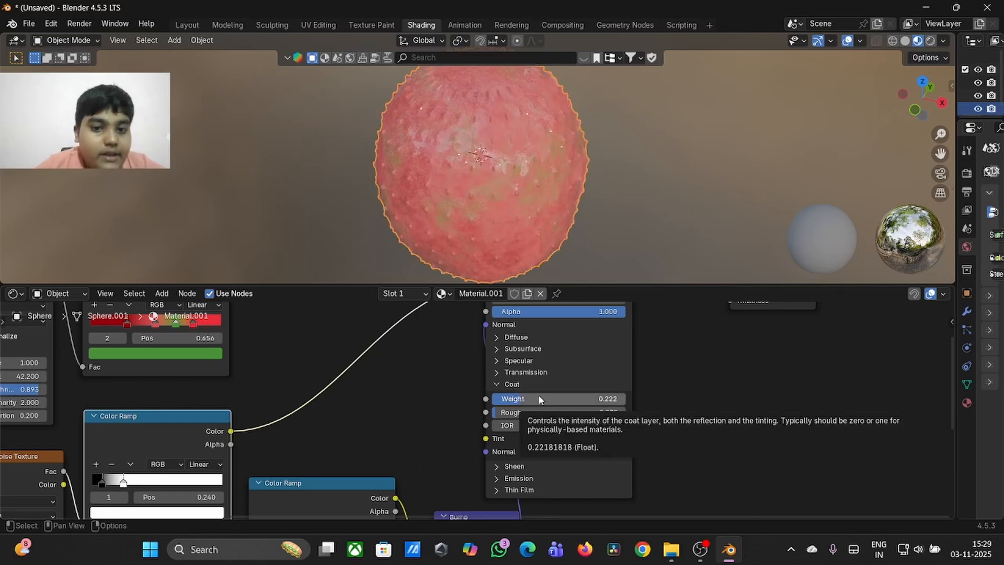
- Inspect the coated fruit up close and from other sides, view it in the Layout workspace, and return to Shading
scroll(494, 146, up, 6)
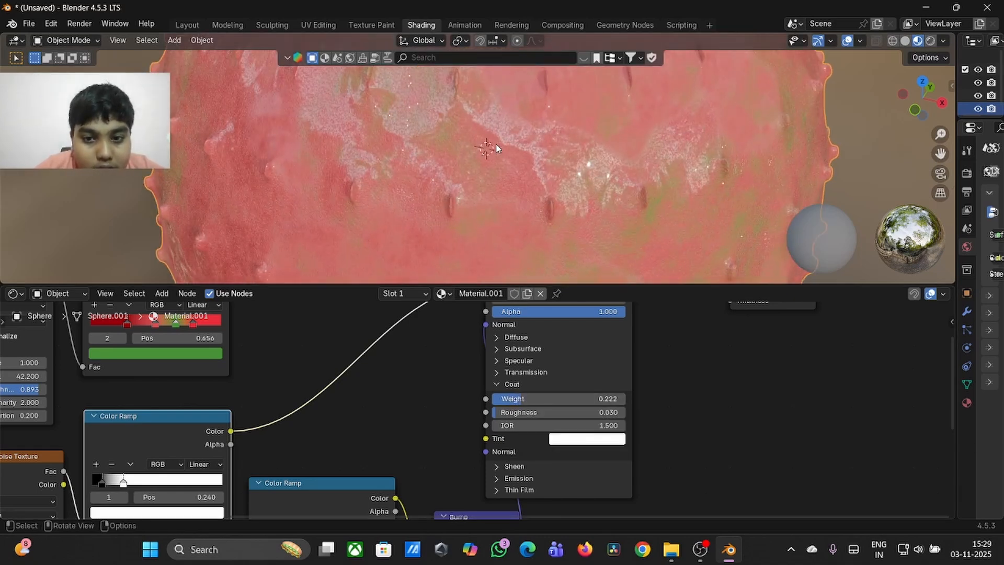
scroll(496, 148, down, 6)
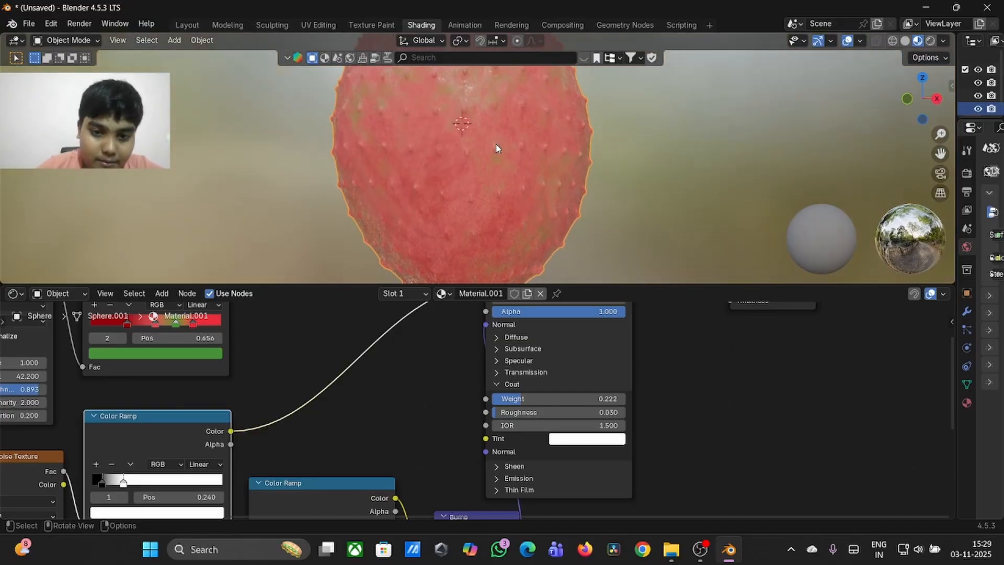
scroll(497, 148, right, 10)
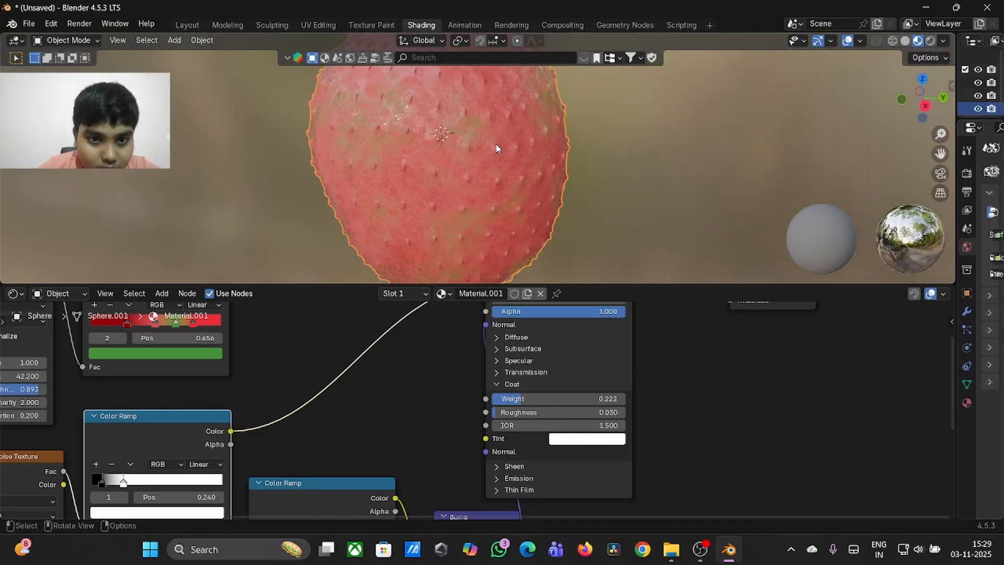
click(188, 25)
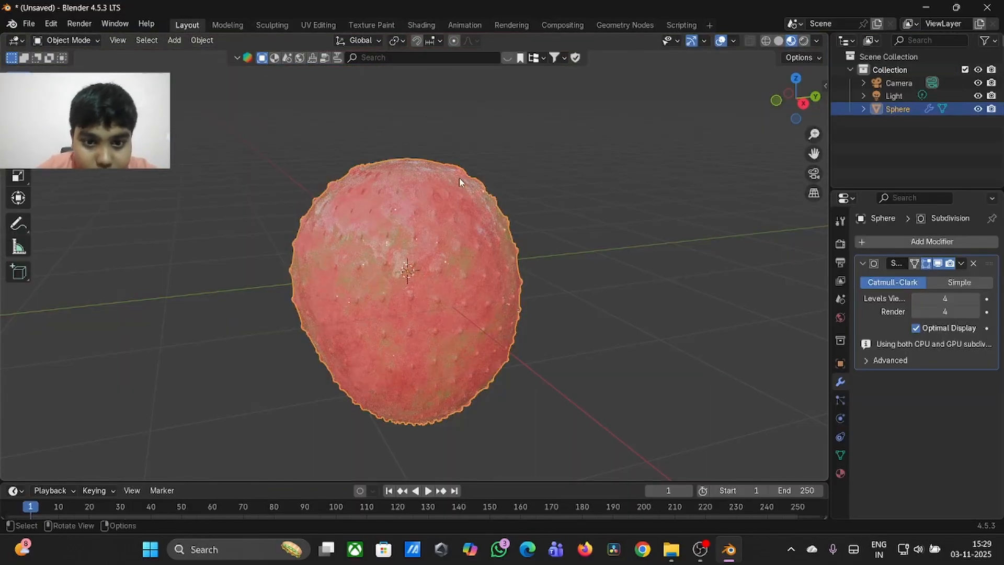
click(423, 25)
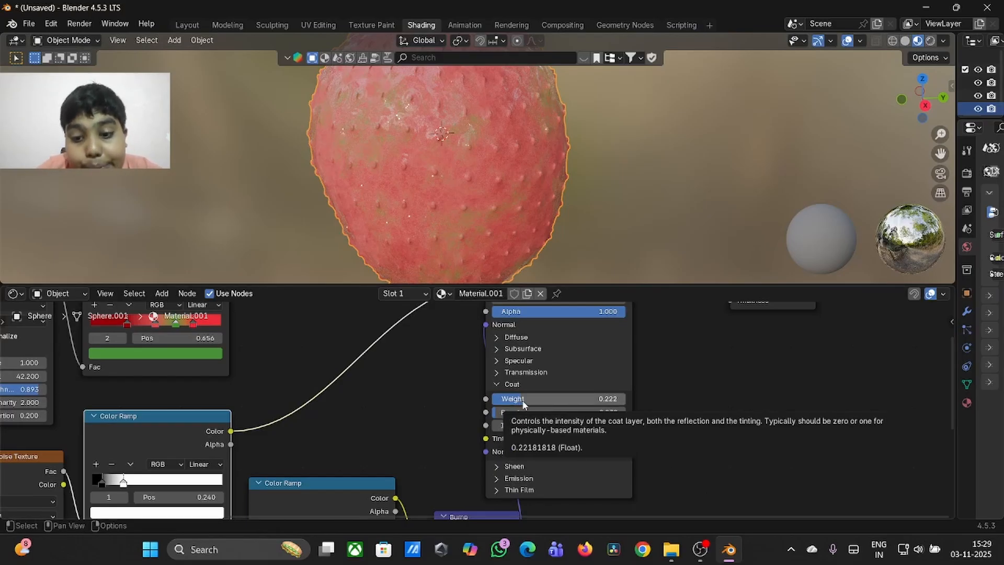
- Collapse the Coat settings of the Principled BSDF node
scroll(422, 405, left, 7)
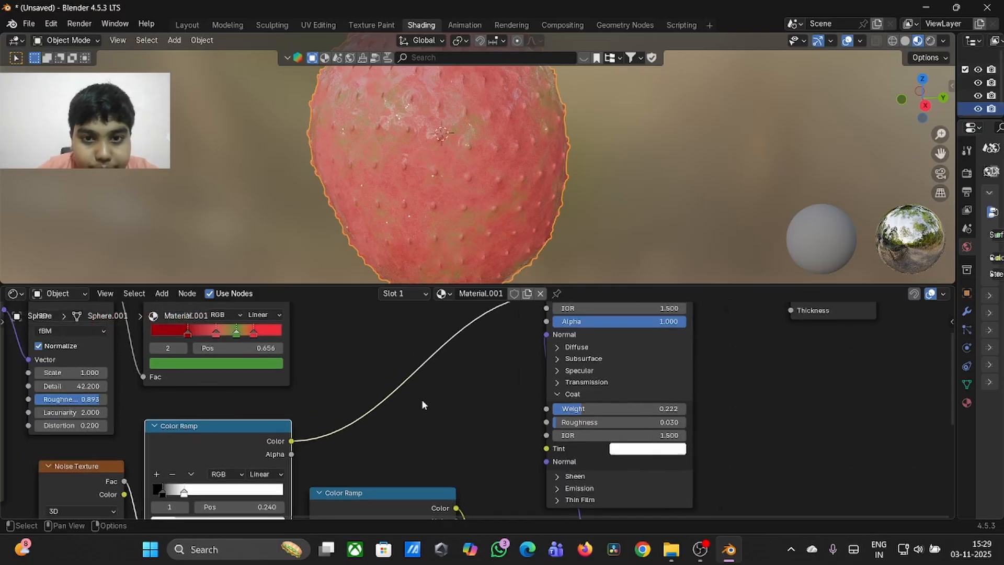
scroll(423, 405, up, 3)
scroll(422, 401, right, 4)
scroll(422, 400, down, 2)
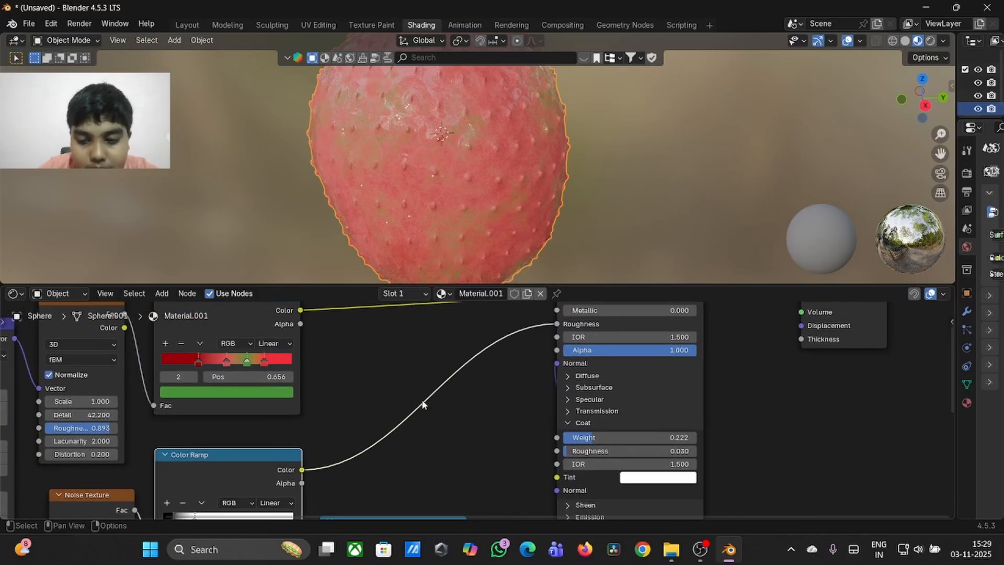
scroll(422, 401, down, 3)
right_click(422, 401)
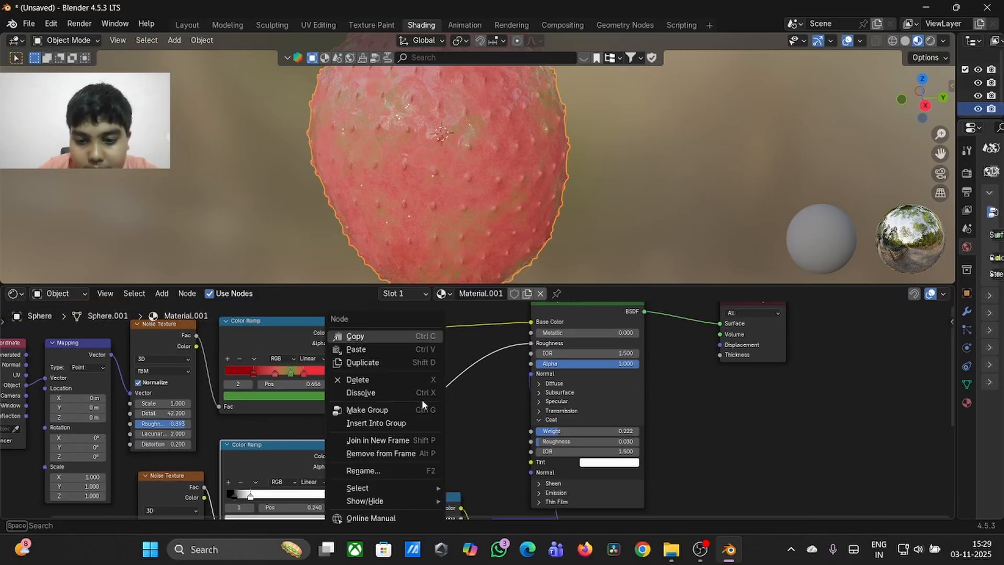
click(540, 419)
- Select the dark red stop of the red and green Color Ramp and open its color
scroll(525, 390, left, 3)
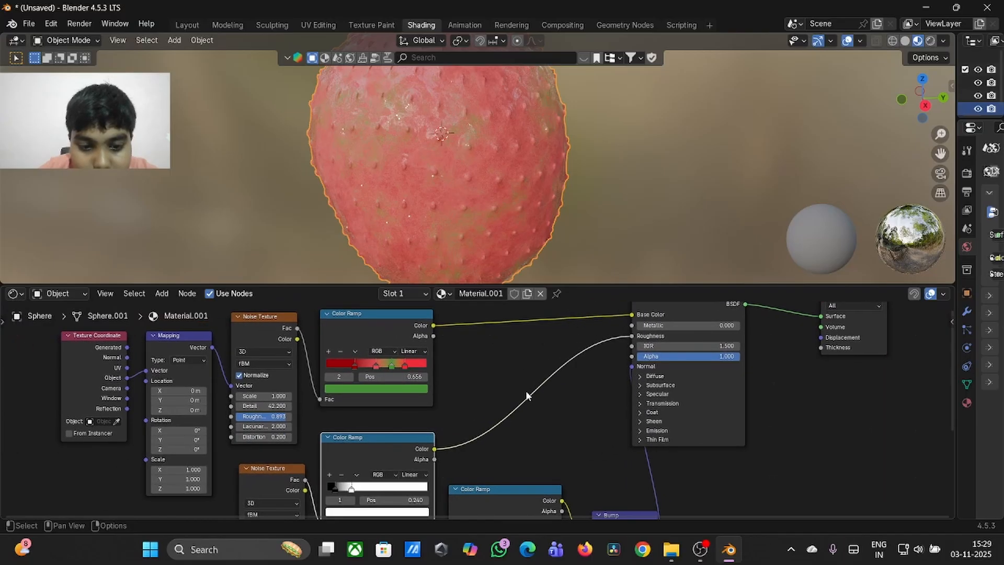
scroll(526, 390, down, 2)
scroll(526, 391, up, 4)
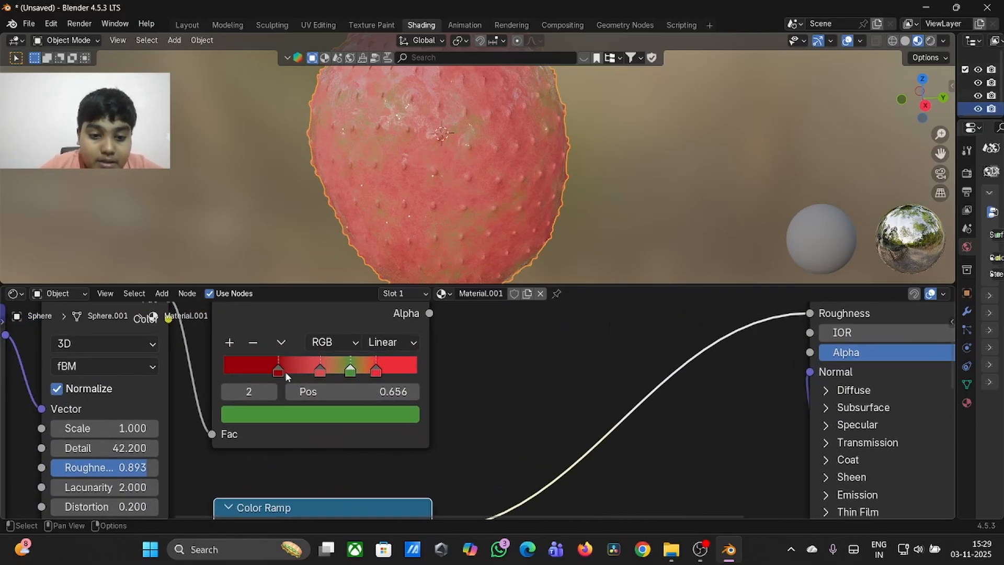
click(279, 370)
click(318, 416)
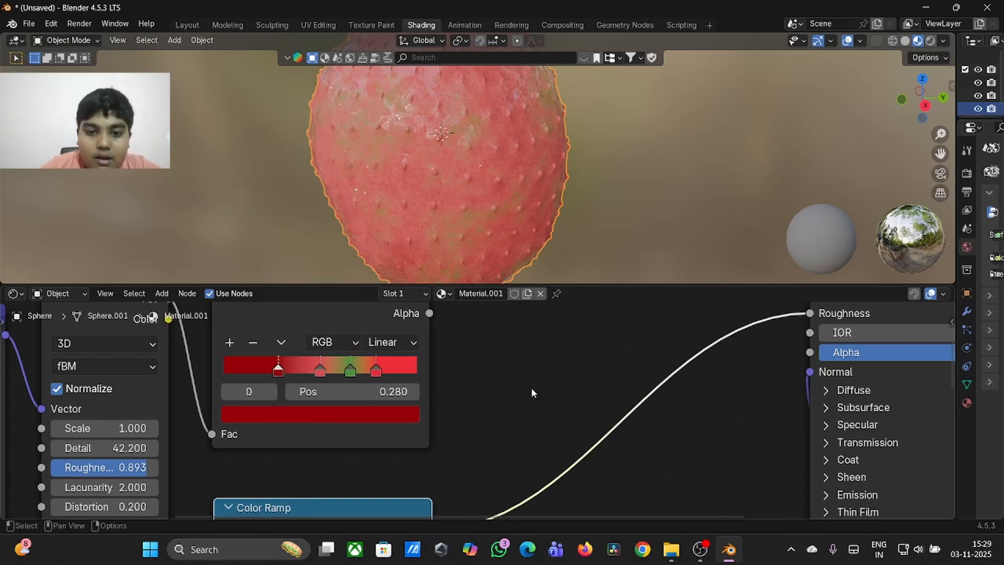
- Examine the fruit's coloring from several sides in the Layout workspace and return to the Shading workspace
scroll(531, 390, down, 2)
scroll(531, 387, down, 2)
scroll(531, 387, down, 3)
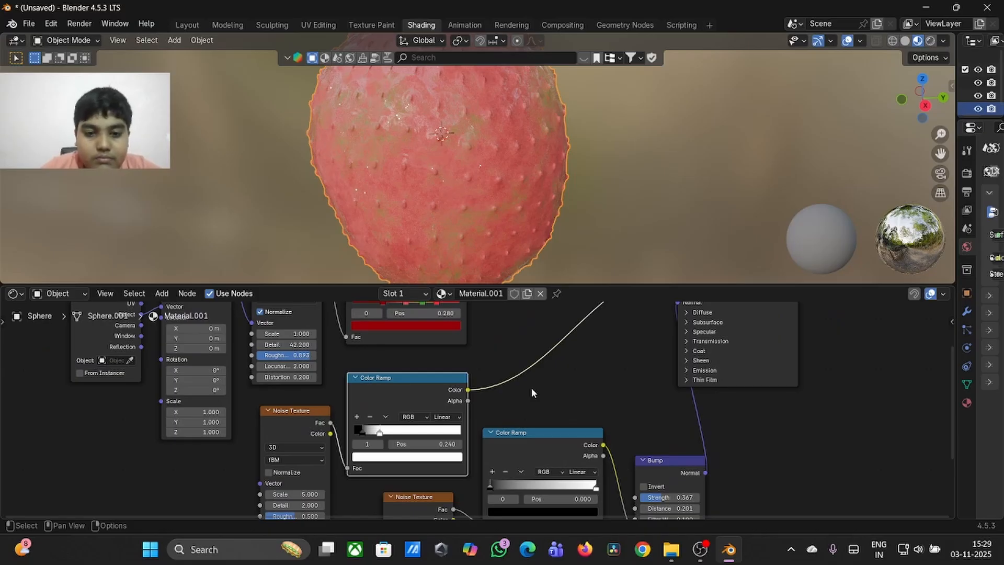
scroll(531, 387, down, 2)
click(186, 25)
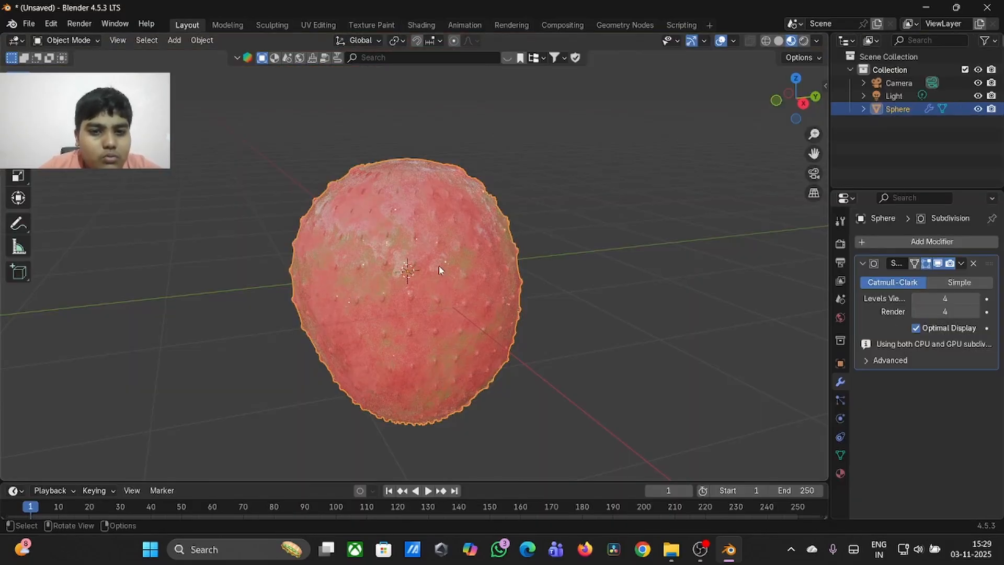
scroll(438, 265, right, 10)
scroll(438, 265, right, 5)
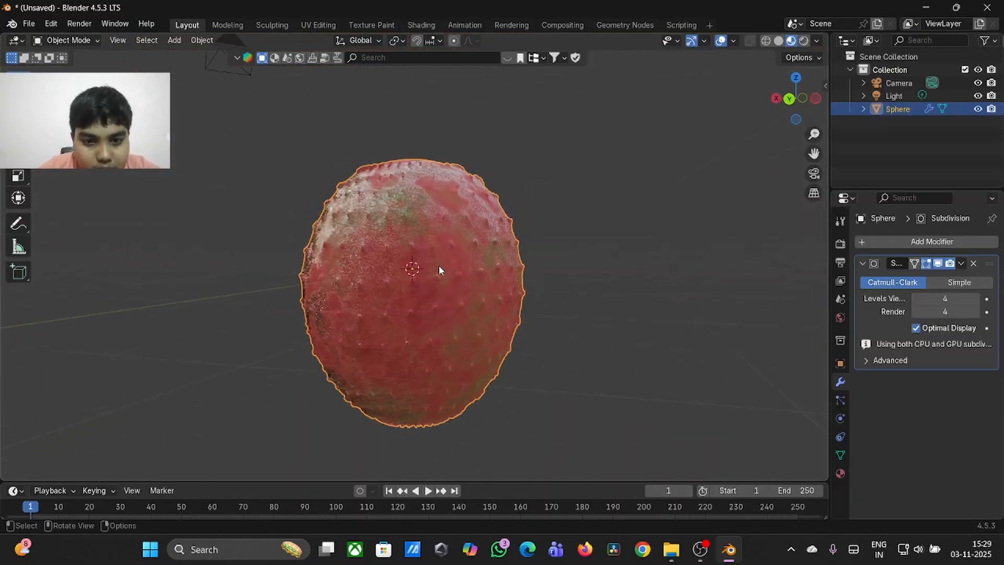
scroll(438, 265, up, 5)
scroll(438, 266, down, 4)
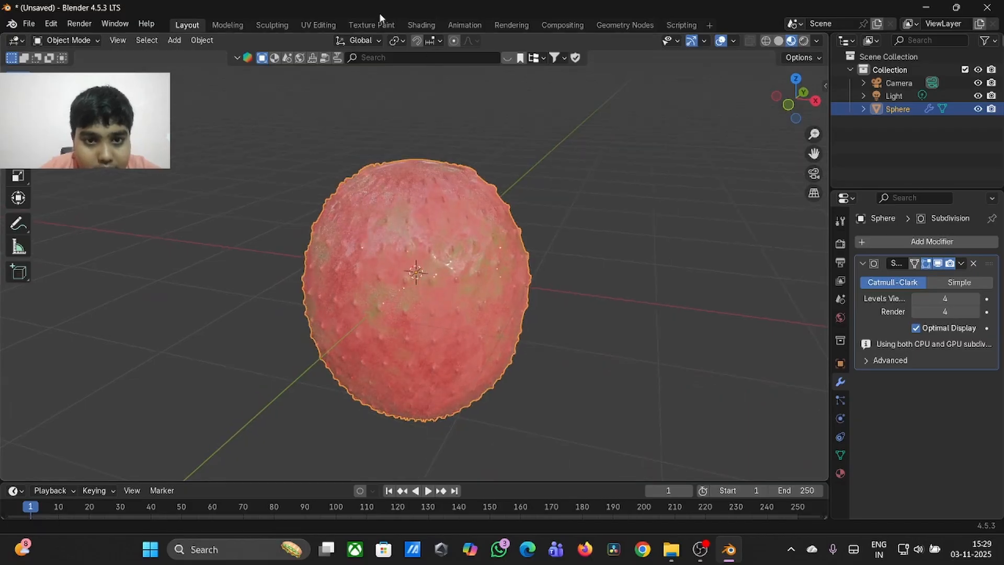
click(421, 25)
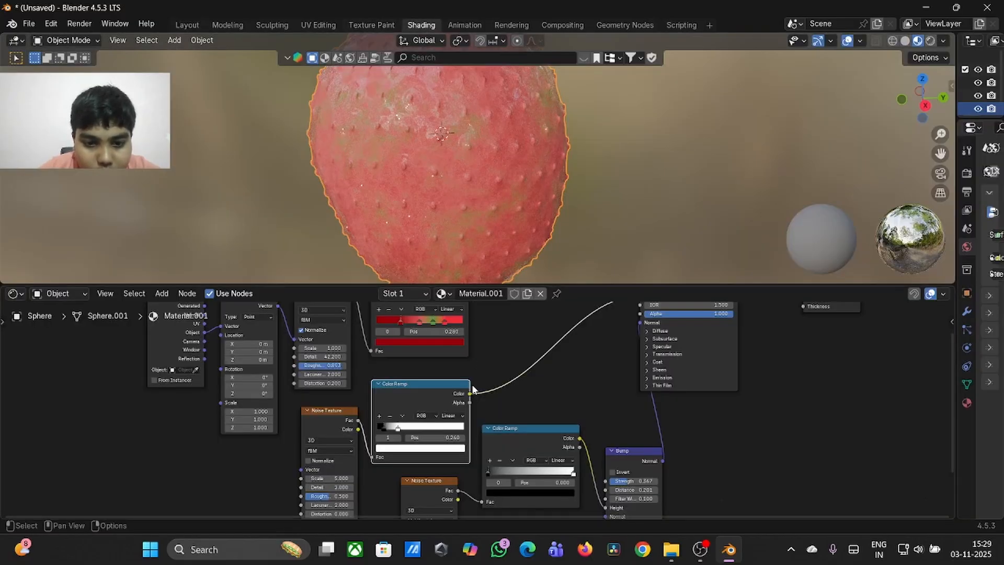
- Shift the three red stops of the red and green Color Ramp toward its end and the green stop to 0.733
scroll(453, 378, up, 3)
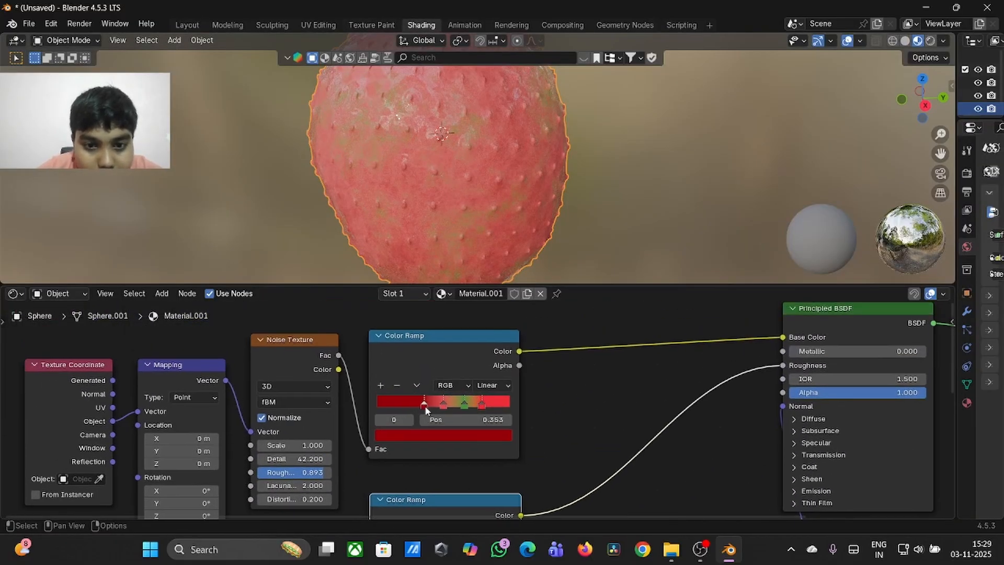
drag(425, 406, 501, 404)
click(466, 404)
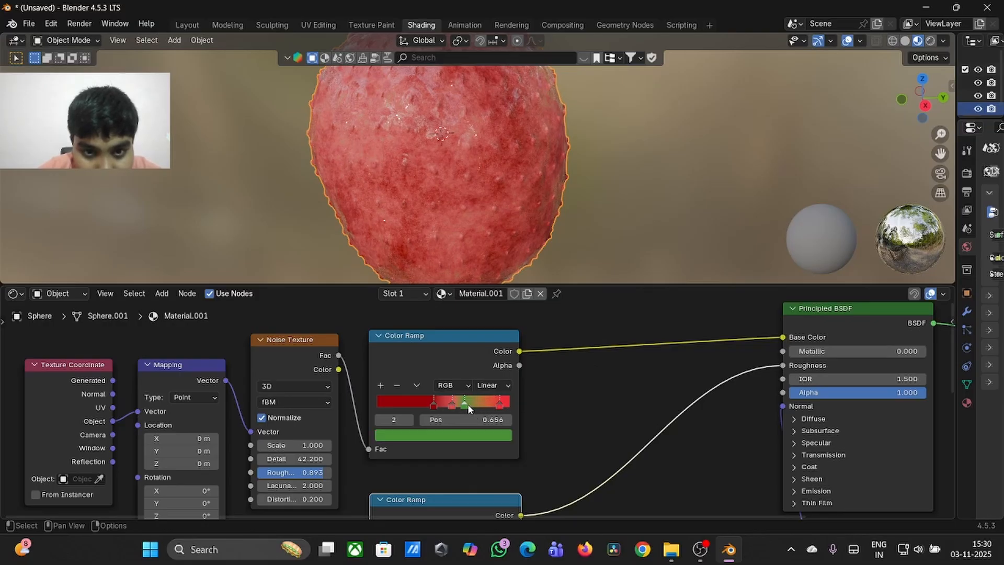
middle_drag(555, 223, 543, 162)
click(554, 220)
scroll(544, 161, up, 4)
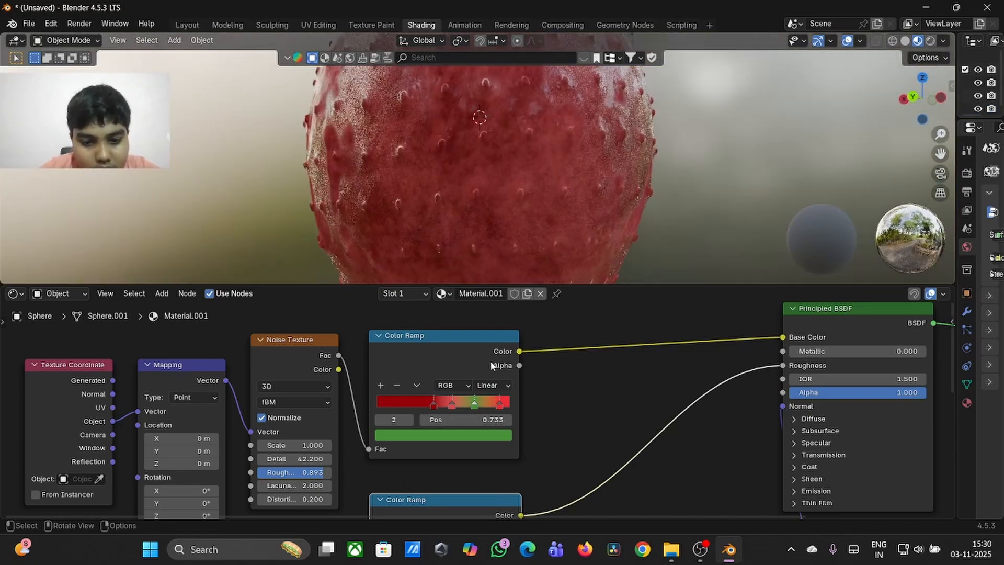
- Move the dark red stop of the red and green Color Ramp to 0.335 and check the fruit
click(431, 409)
click(428, 409)
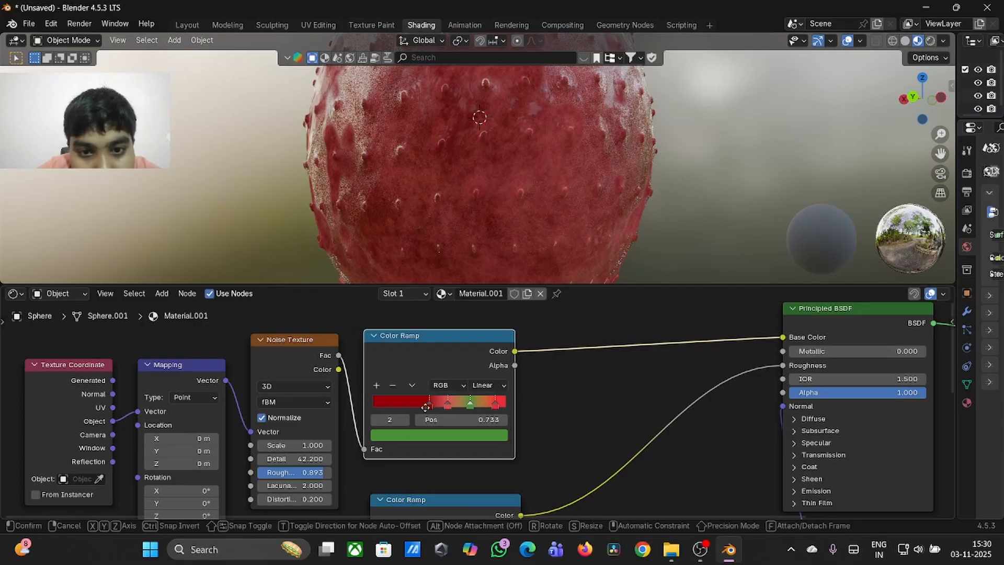
key(g)
click(424, 407)
drag(423, 404, 413, 402)
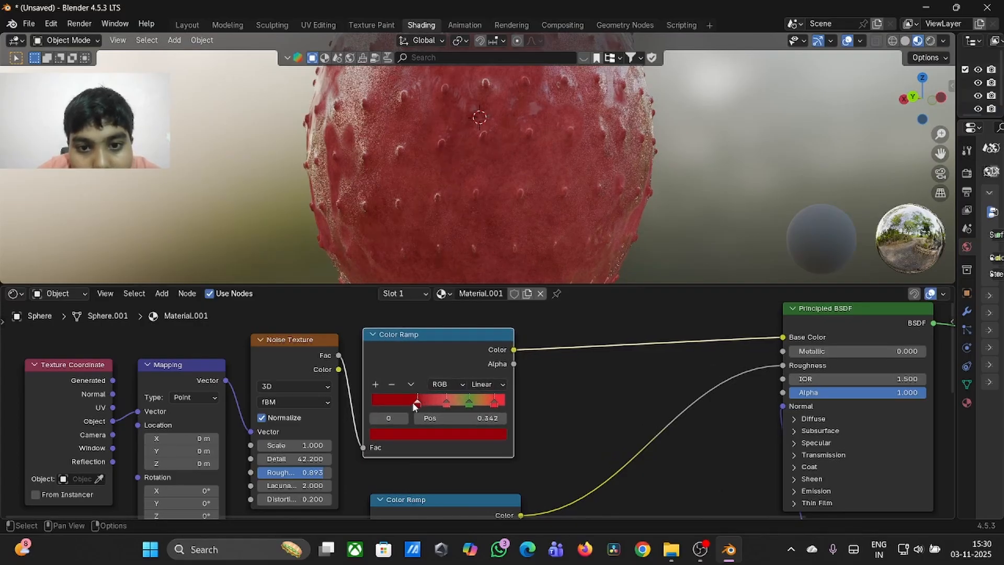
middle_drag(556, 146, 551, 259)
scroll(563, 169, down, 4)
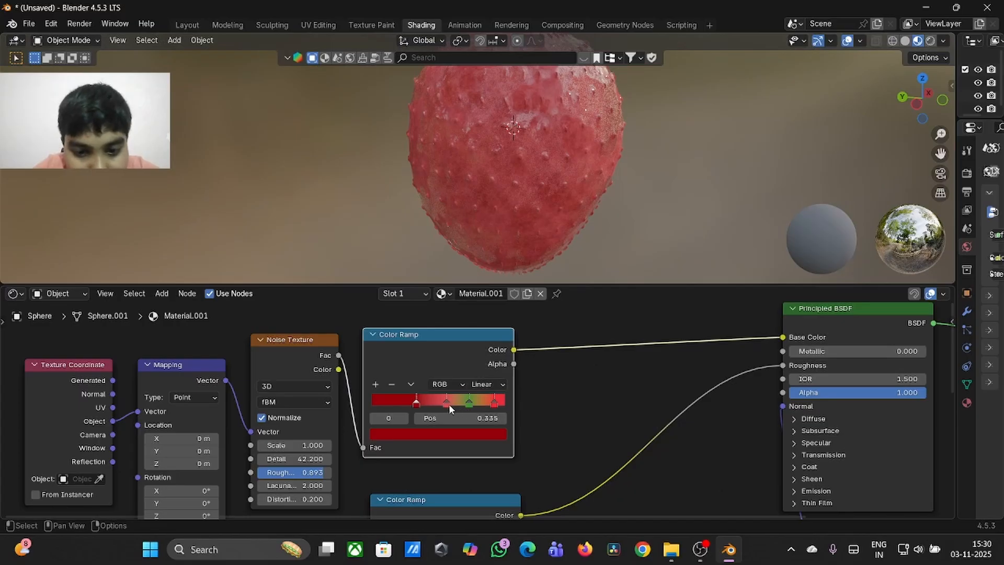
- Move the green stop of the base color's Color Ramp to 0.704 and the light red stop to 0.462
mouse_move(448, 403)
mouse_down()
mouse_move(436, 403)
mouse_move(464, 404)
mouse_up()
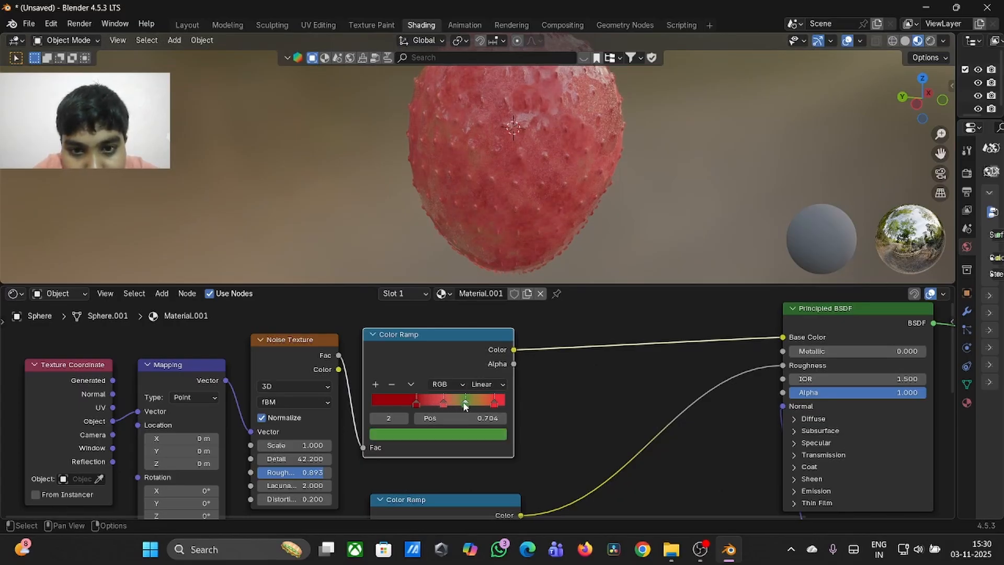
scroll(595, 147, down, 3)
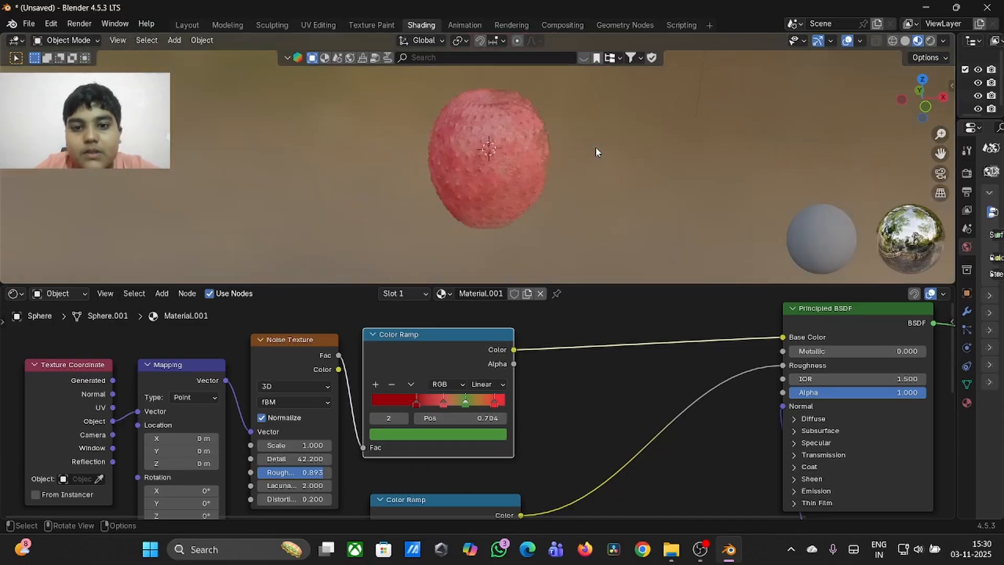
middle_drag(595, 146, 381, 99)
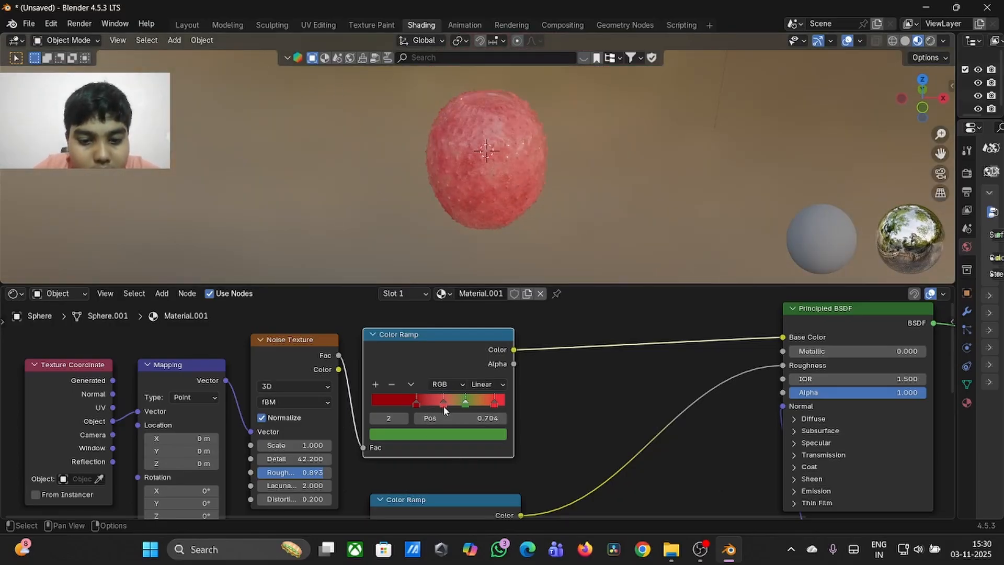
drag(444, 404, 433, 403)
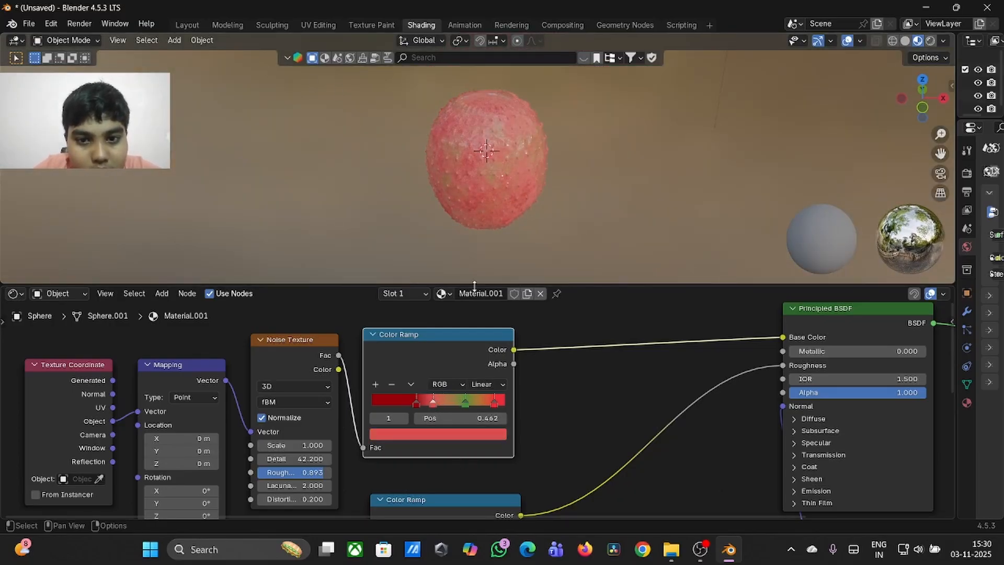
middle_drag(491, 251, 542, 162)
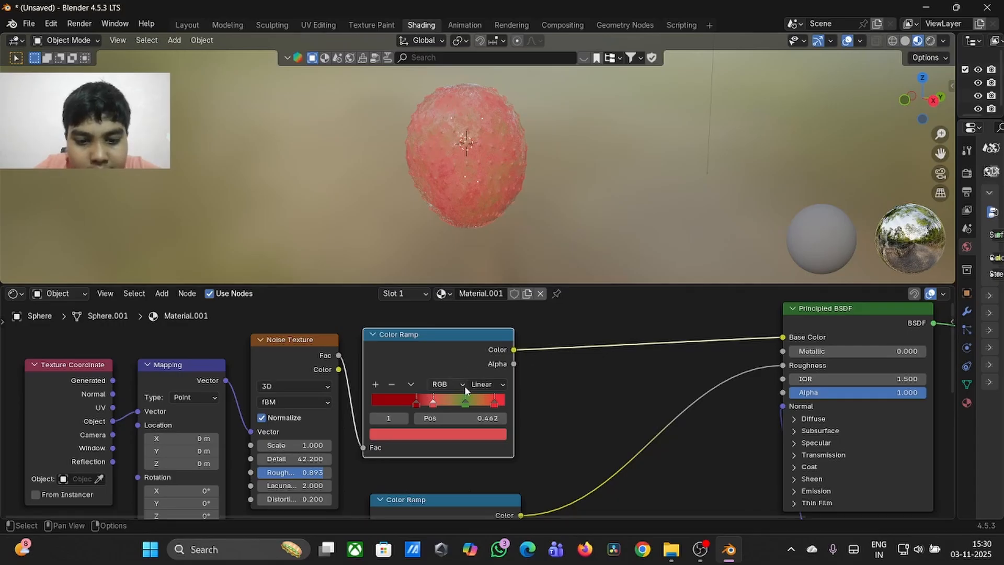
- Shift the base color ramp's bright red and green stops toward its start and move the light red stop to 0.535
click(494, 402)
click(465, 403)
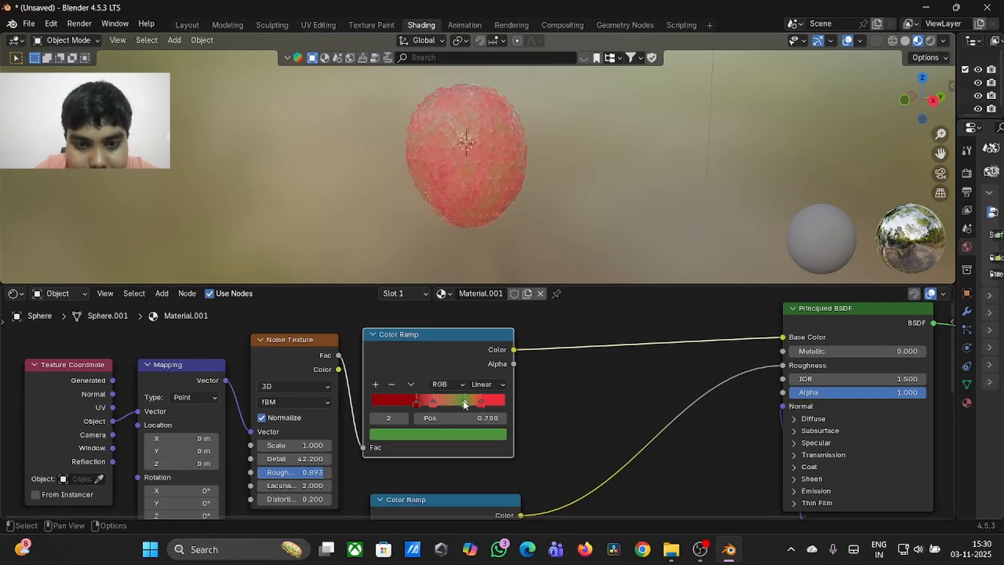
drag(434, 403, 443, 403)
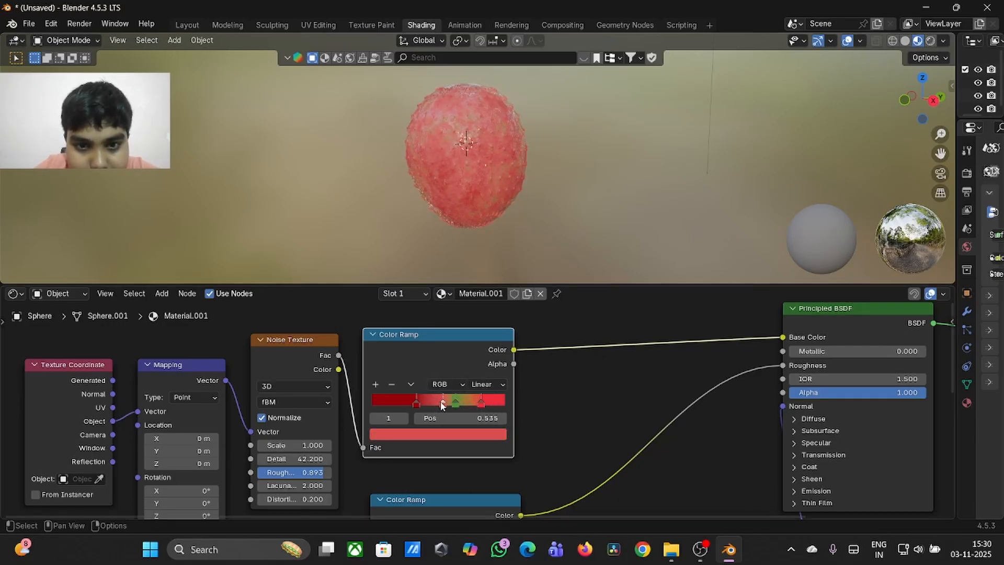
- Examine the fruit's surface and top from several angles in the Layout workspace
click(187, 26)
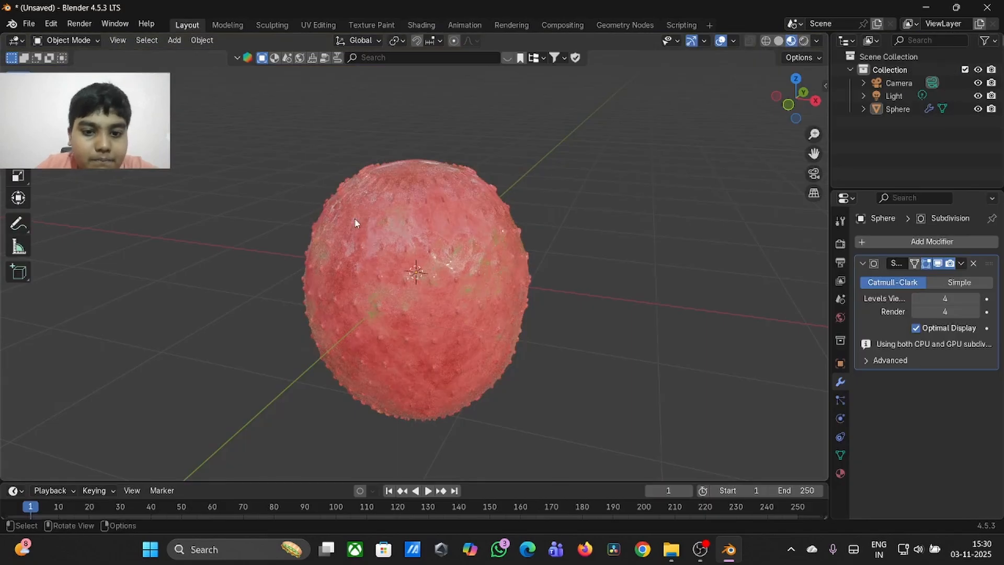
right_click(354, 220)
middle_drag(354, 217, 543, 218)
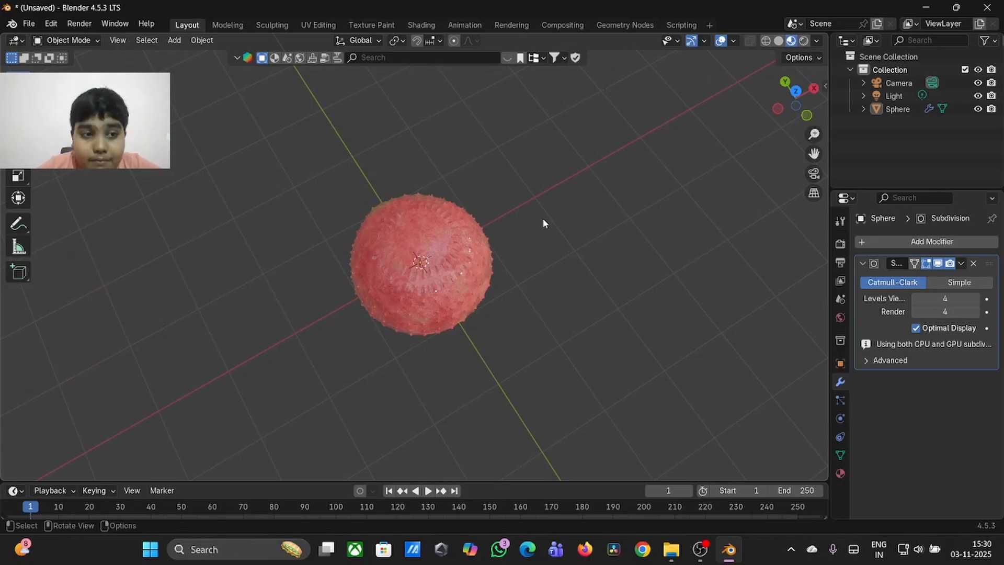
scroll(543, 218, up, 8)
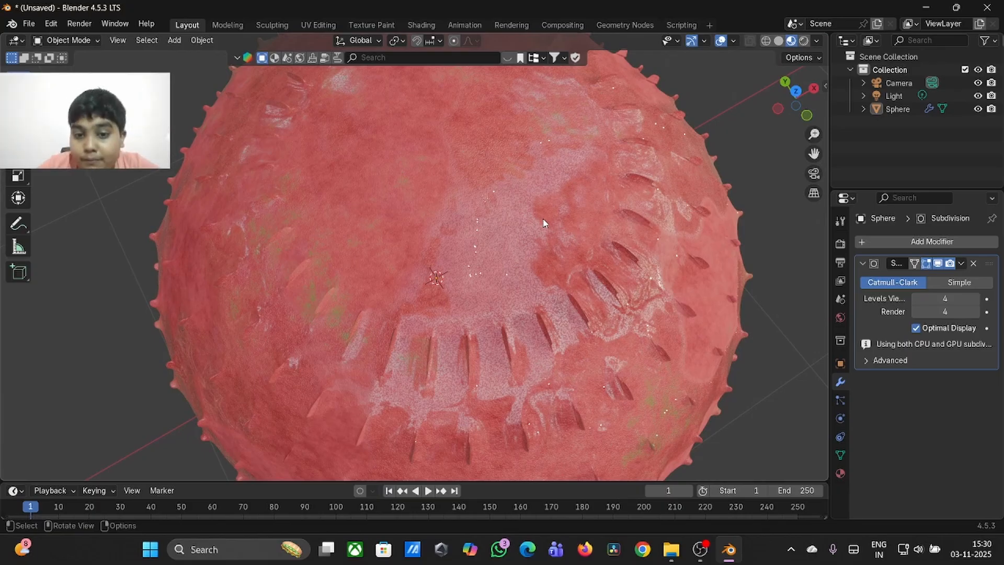
scroll(543, 220, down, 5)
right_click(542, 218)
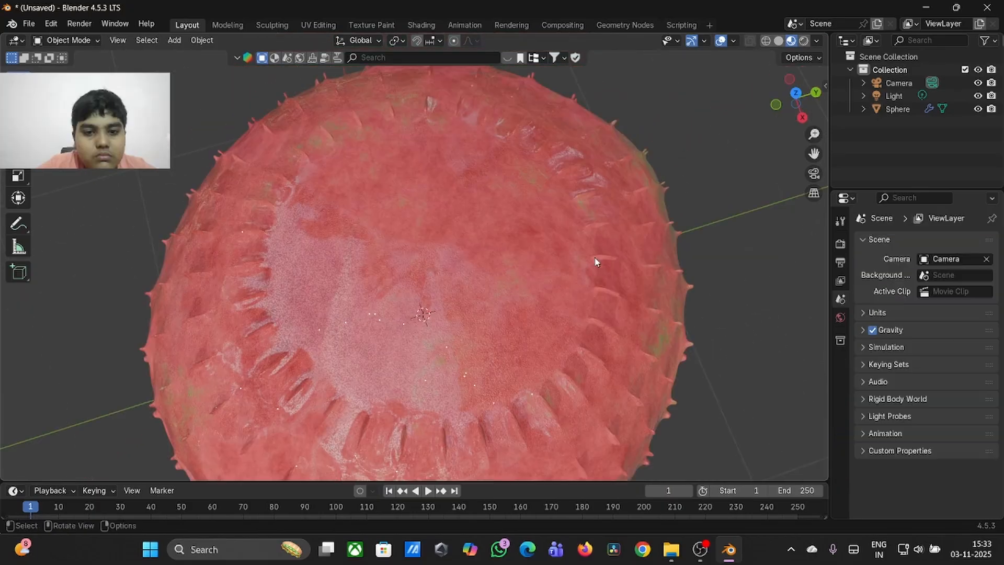
scroll(597, 261, down, 3)
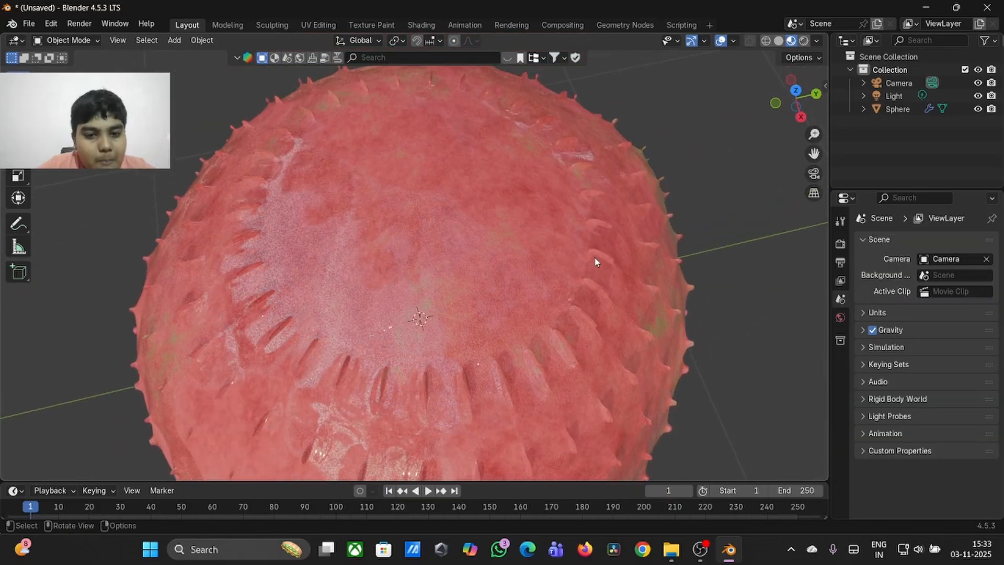
drag(813, 154, 843, 188)
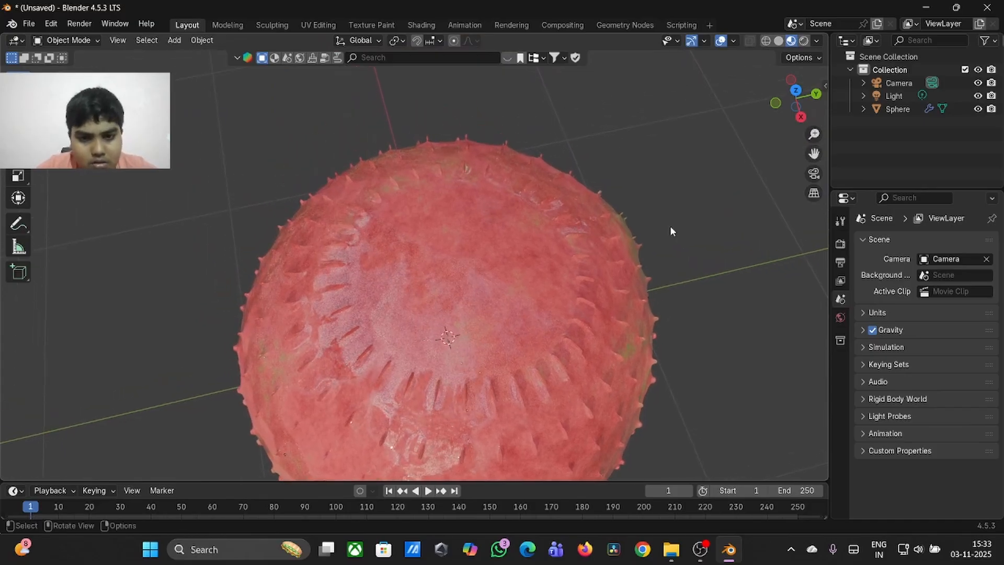
scroll(670, 228, up, 1)
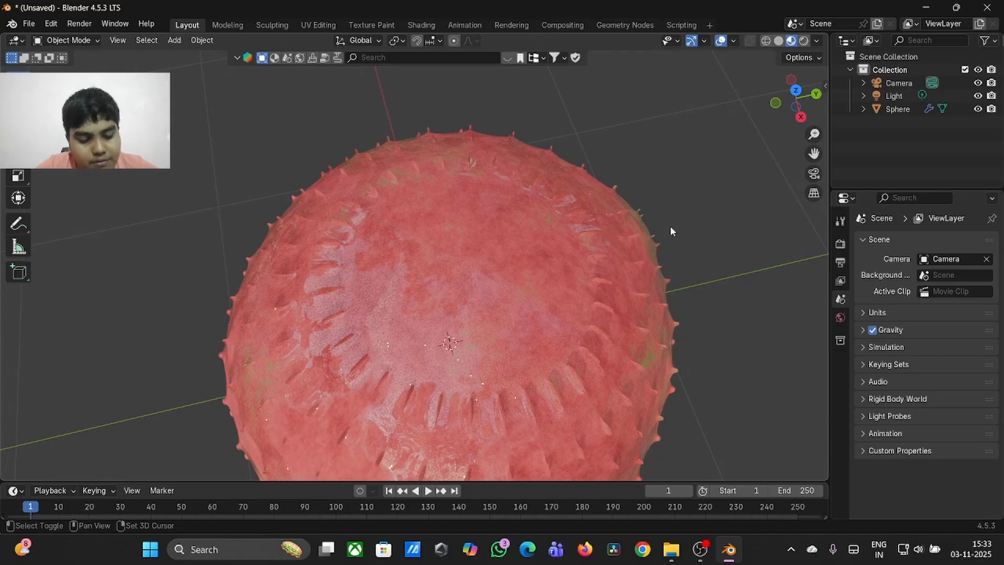
- Add a mesh cylinder at the center of the fruit
key(shift+a)
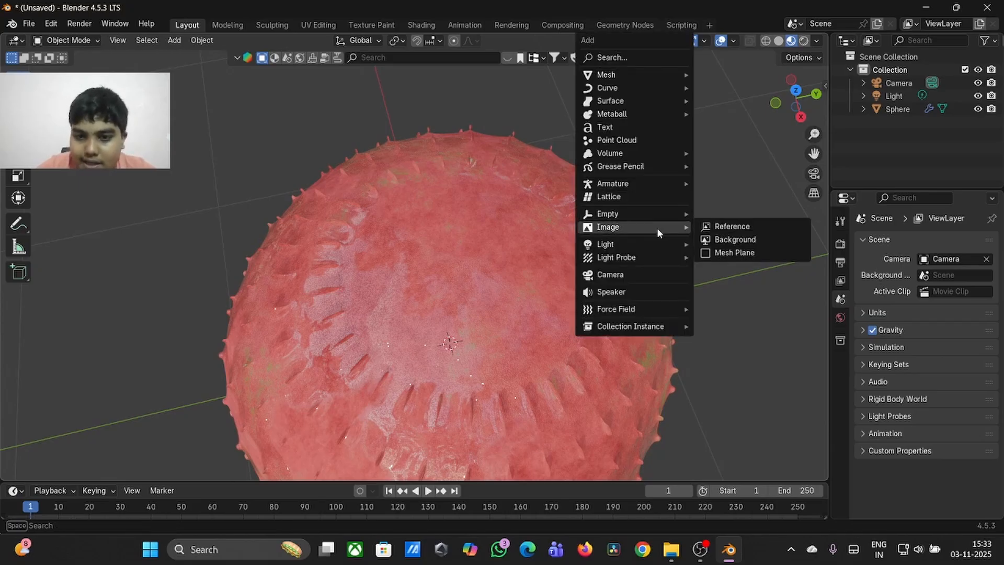
mouse_move(614, 77)
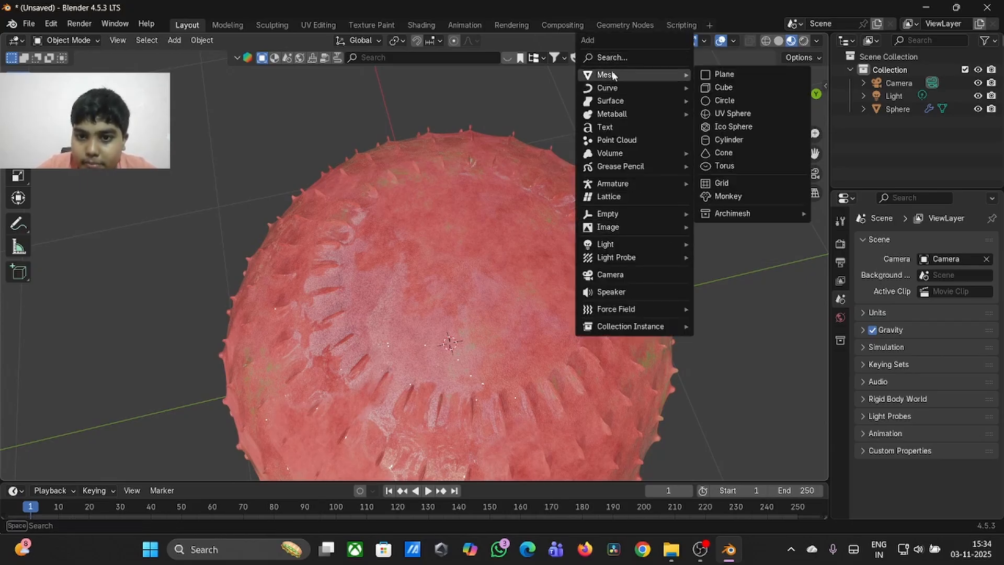
click(748, 138)
scroll(685, 157, down, 2)
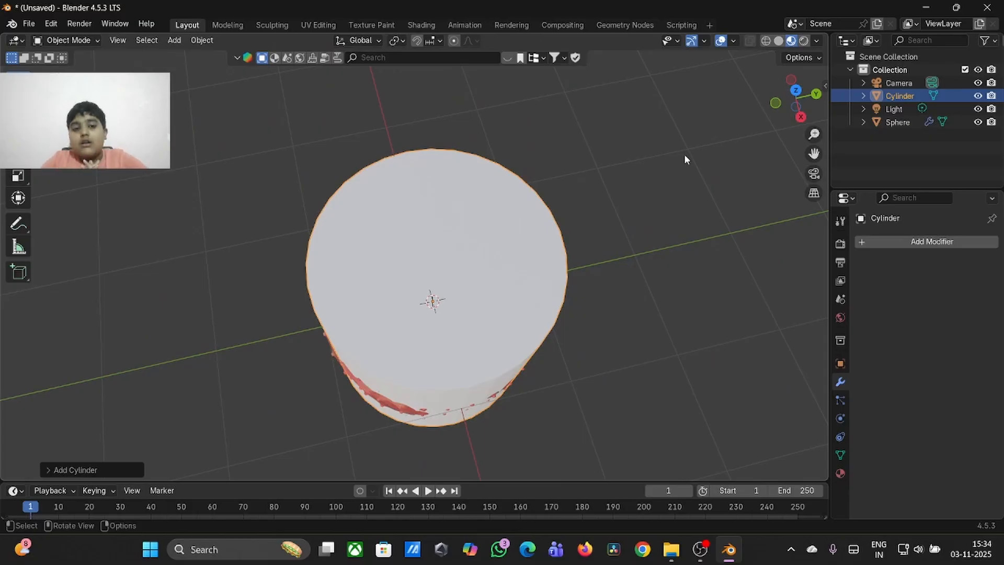
- Stretch the cylinder along the Z axis and shrink it uniformly to a tiny stem size
key(KP_8)
key(KP_8)
key(KP_8)
key(KP_8)
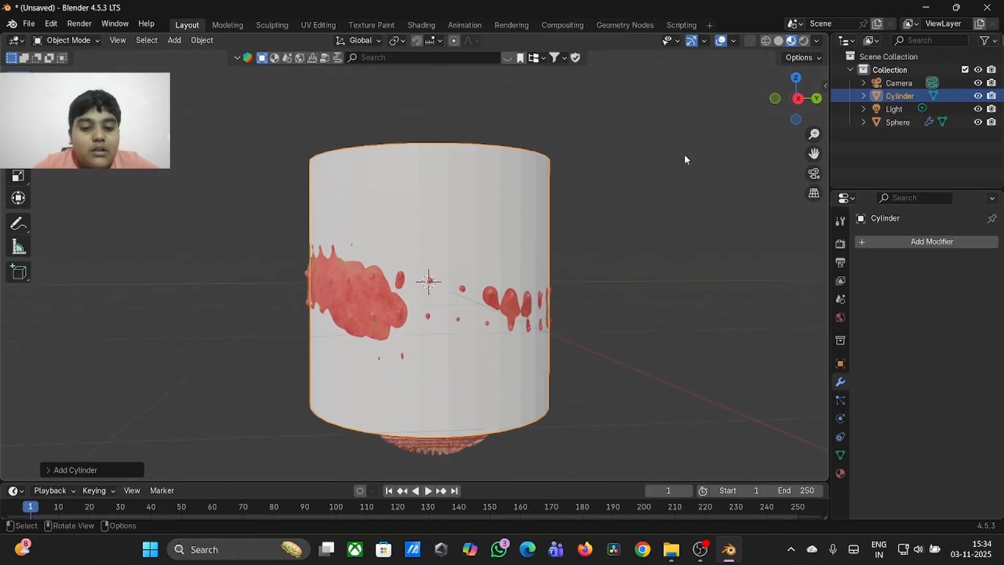
key(s)
key(z)
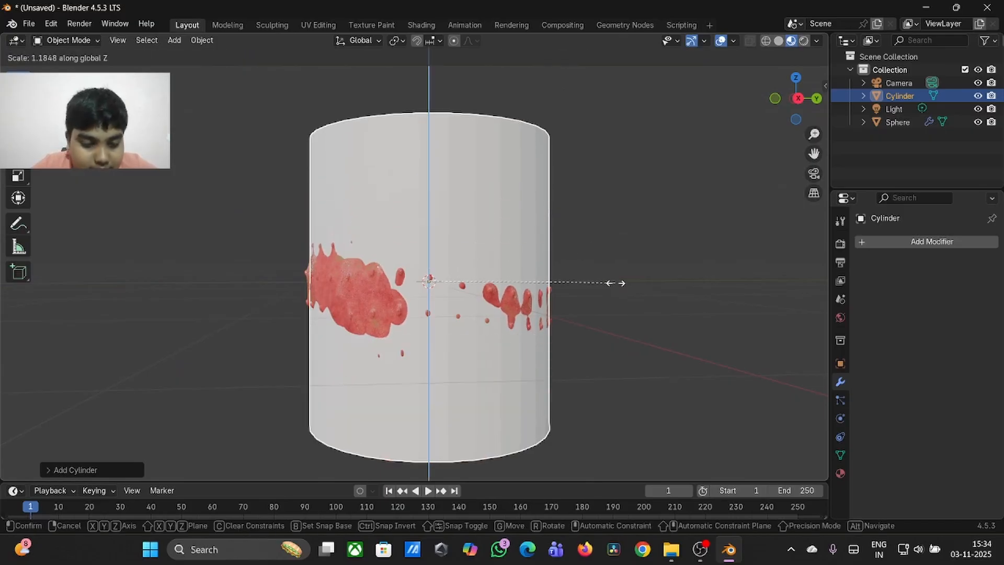
click(677, 299)
key(s)
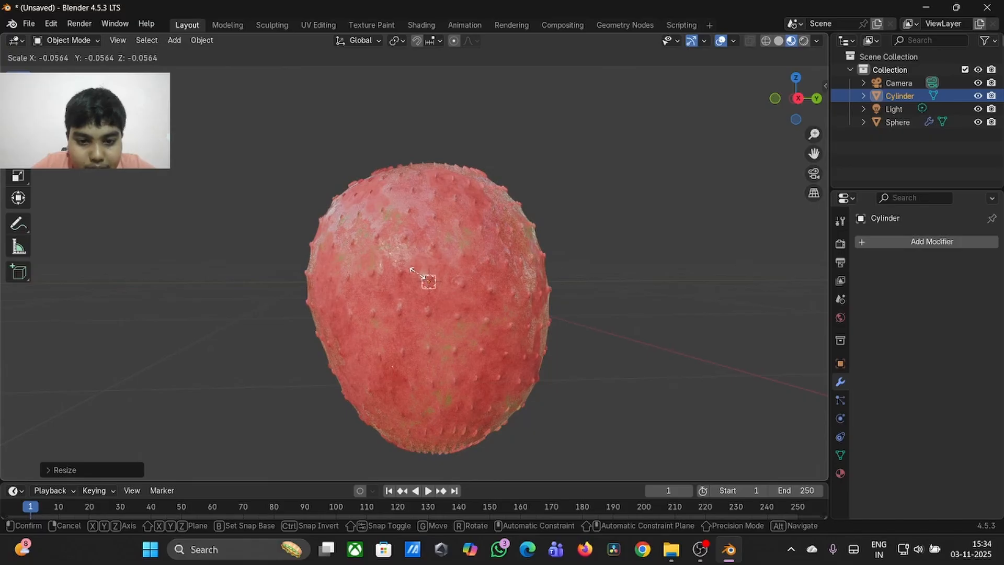
click(418, 276)
- Move the small cylinder up about 1.15 m along Z onto the top of the fruit
key(g)
key(z)
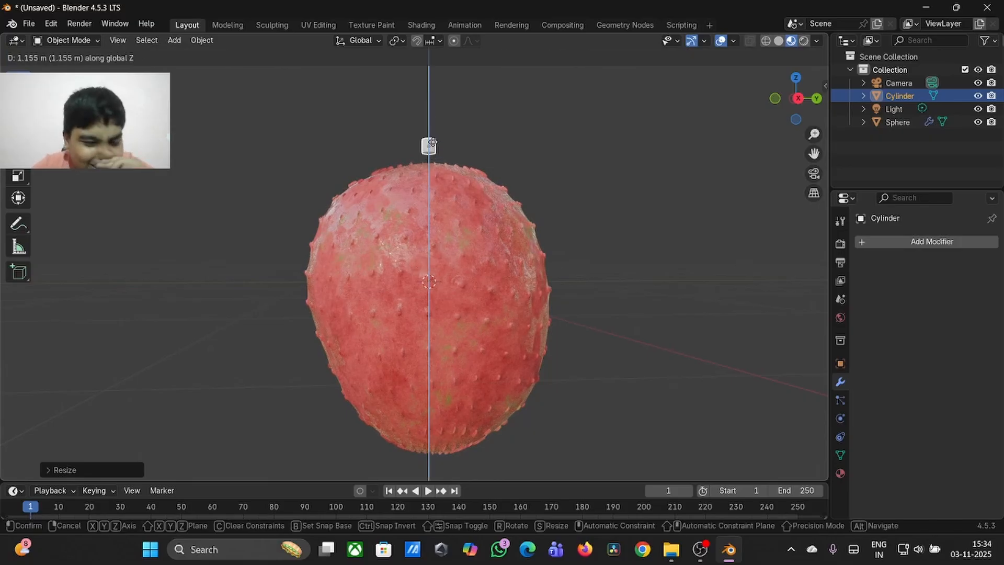
click(433, 148)
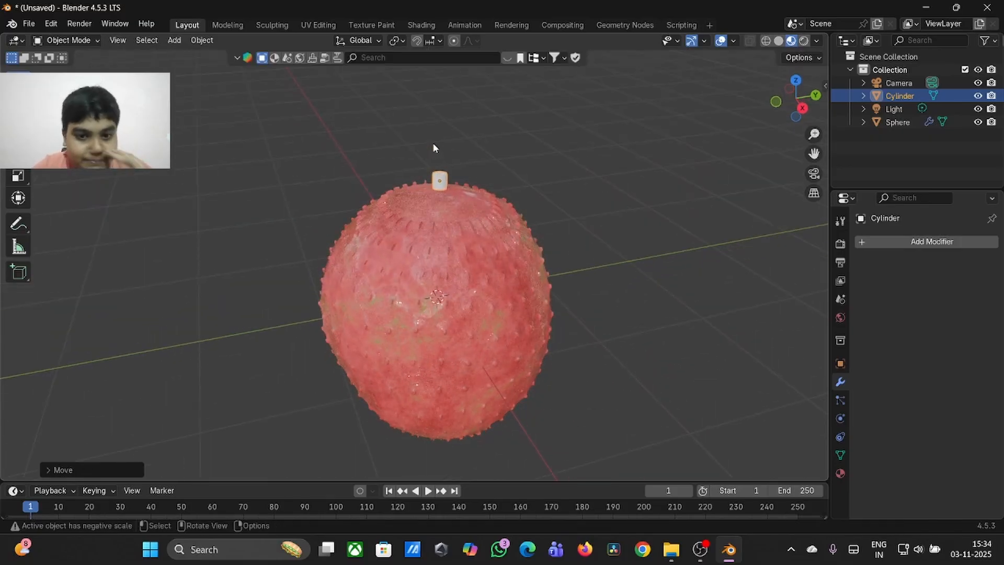
- Select all faces of the small cylinder in Edit Mode
scroll(433, 142, up, 5)
key(Tab)
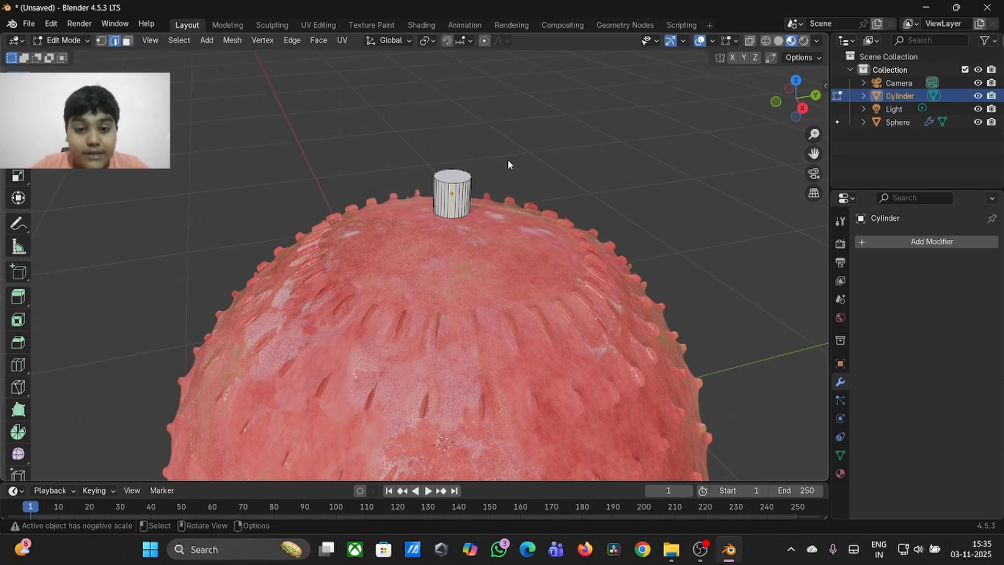
key(3)
key(a)
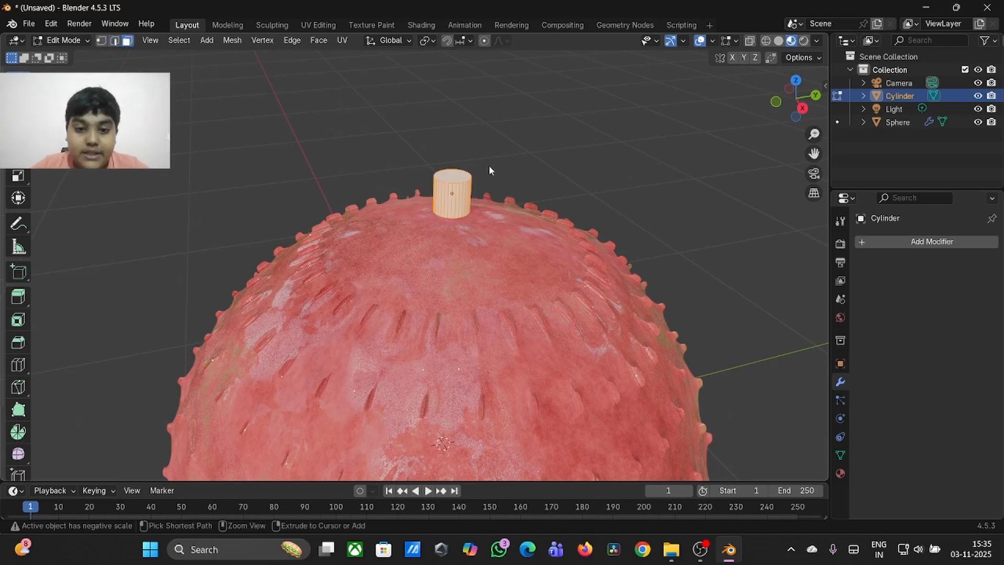
- Subdivide all the cylinder's faces with 20 cuts
right_click(452, 181)
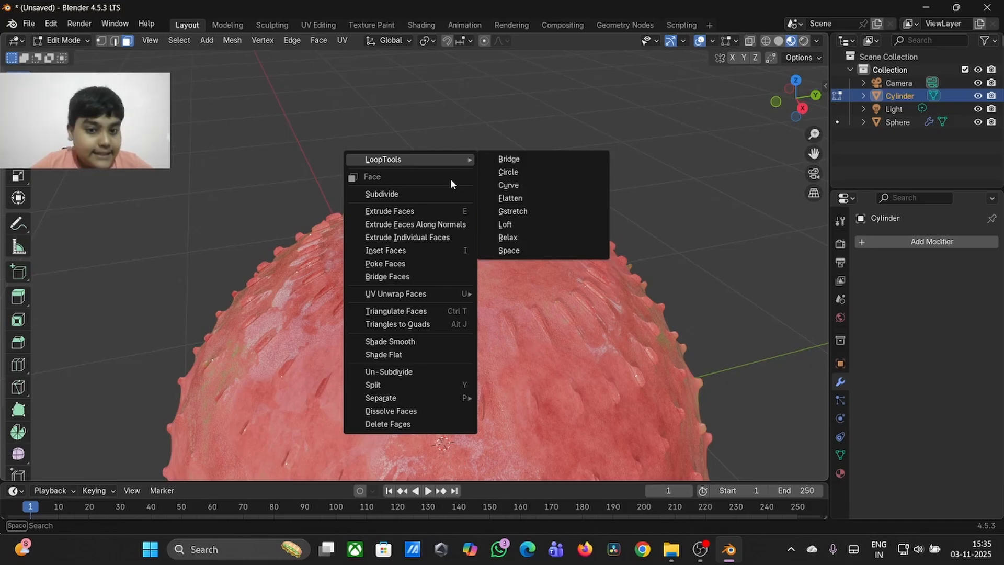
click(422, 197)
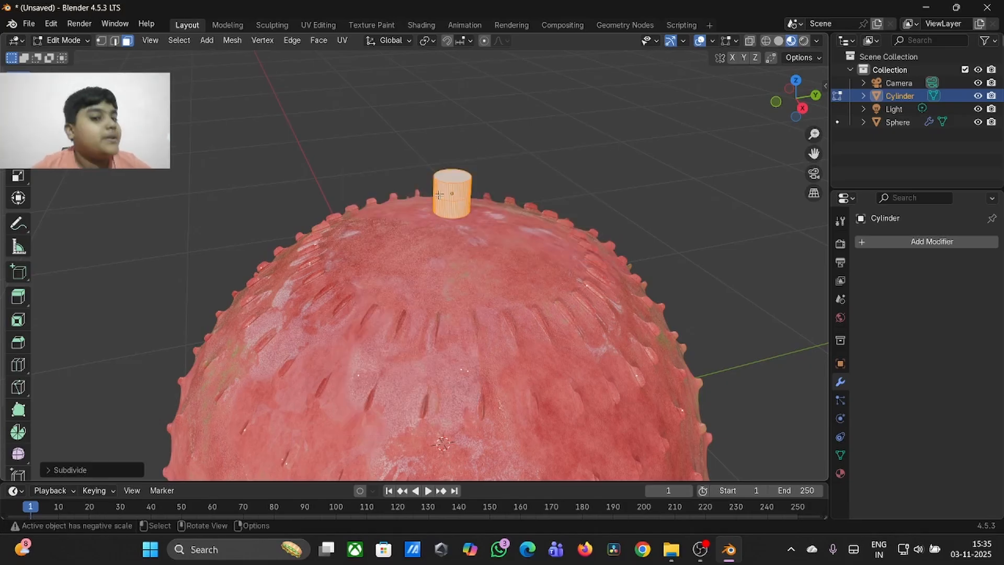
click(86, 468)
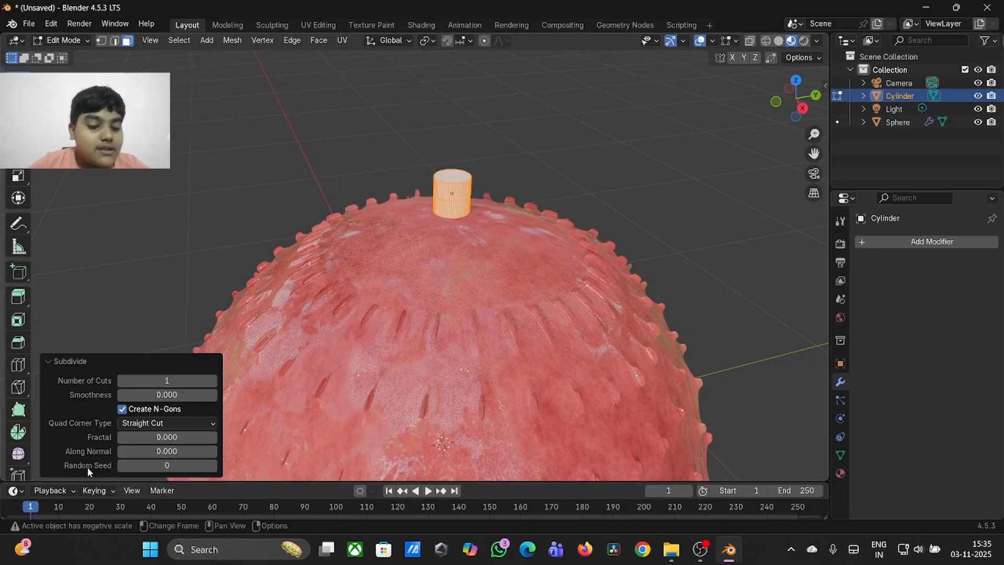
click(173, 380)
text(20)
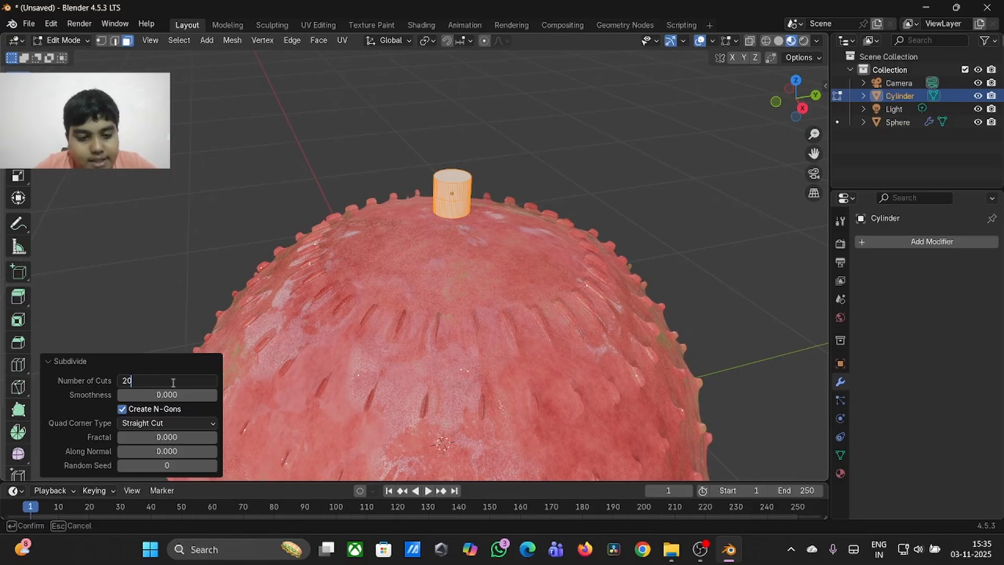
key(Return)
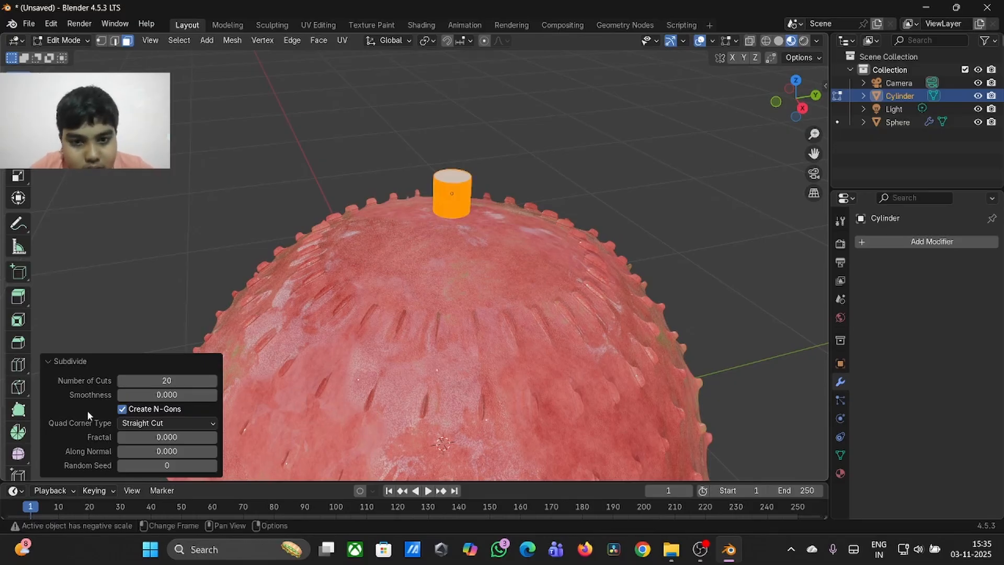
click(171, 380)
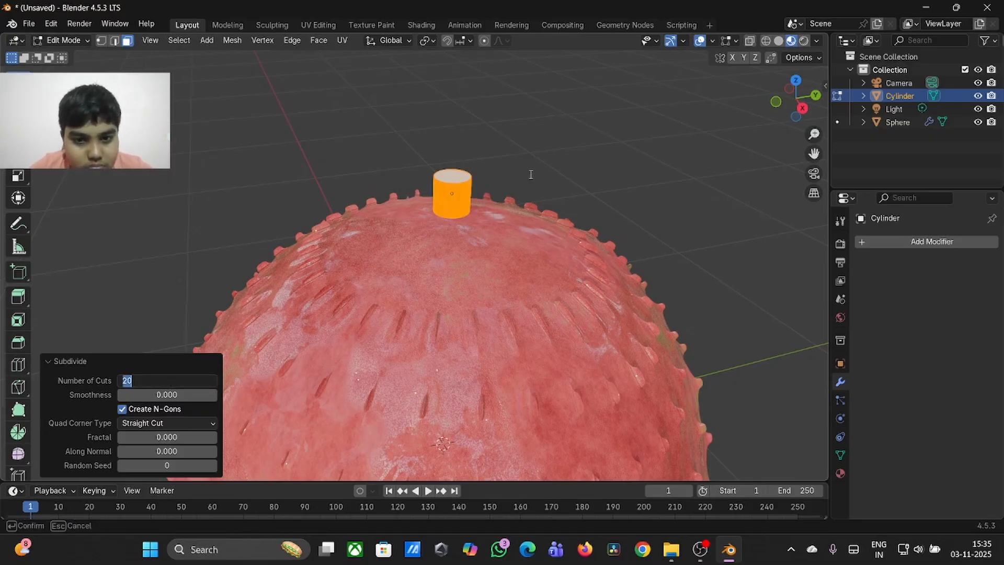
click(599, 150)
- Inspect the cylinder's mesh density and undo the 20-cut subdivision
scroll(600, 150, up, 5)
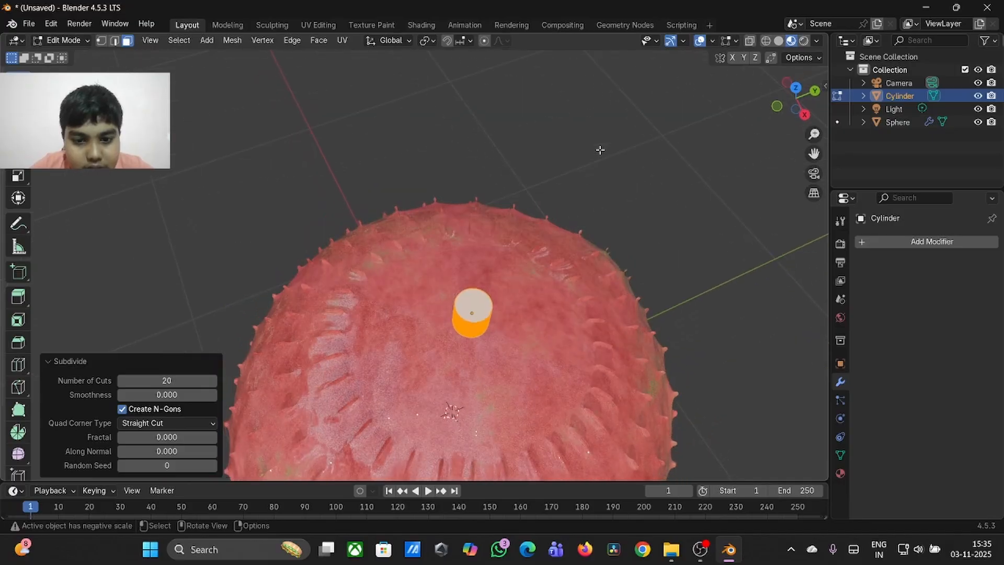
scroll(599, 150, up, 8)
scroll(600, 150, down, 3)
scroll(600, 150, down, 5)
scroll(600, 150, right, 5)
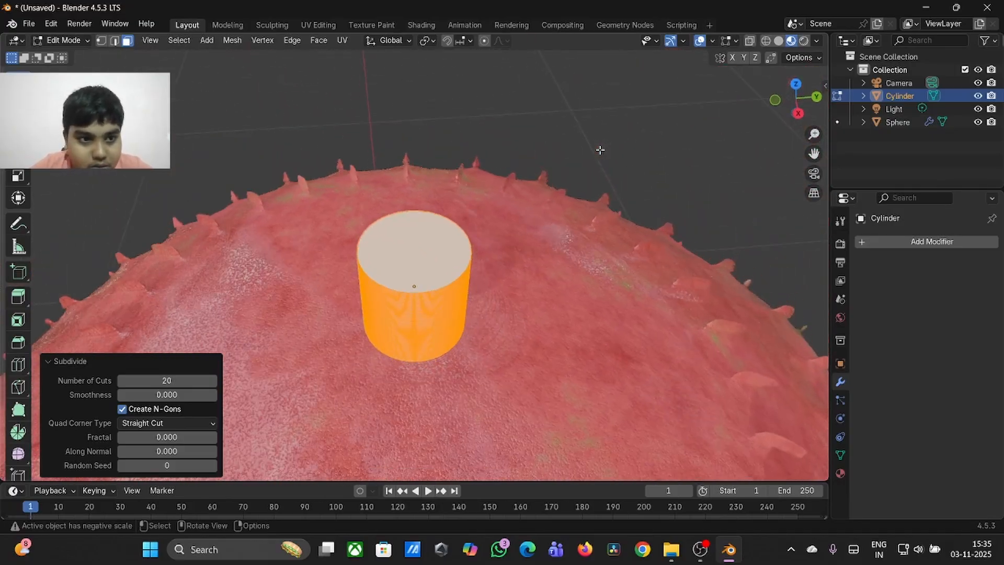
scroll(599, 150, up, 5)
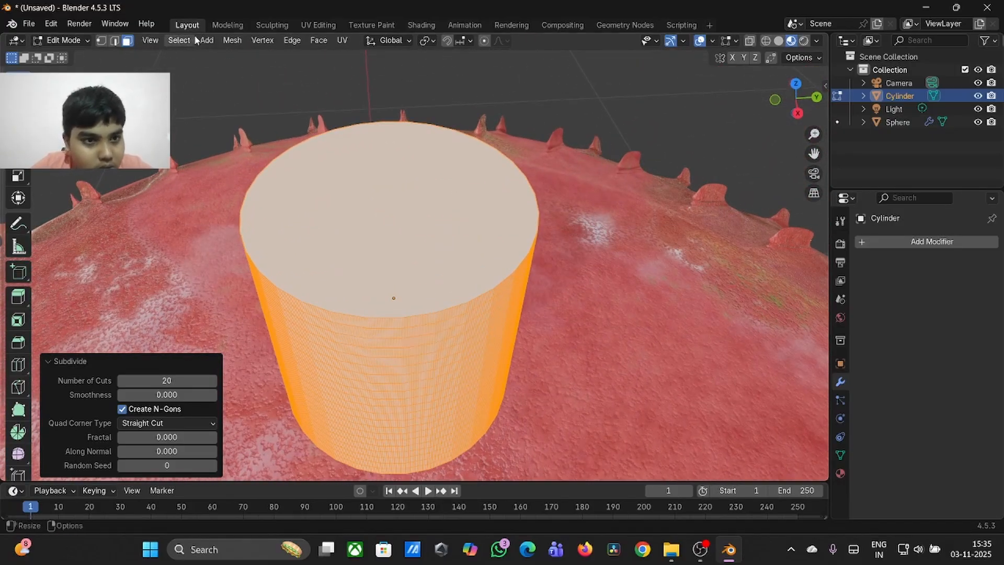
click(762, 259)
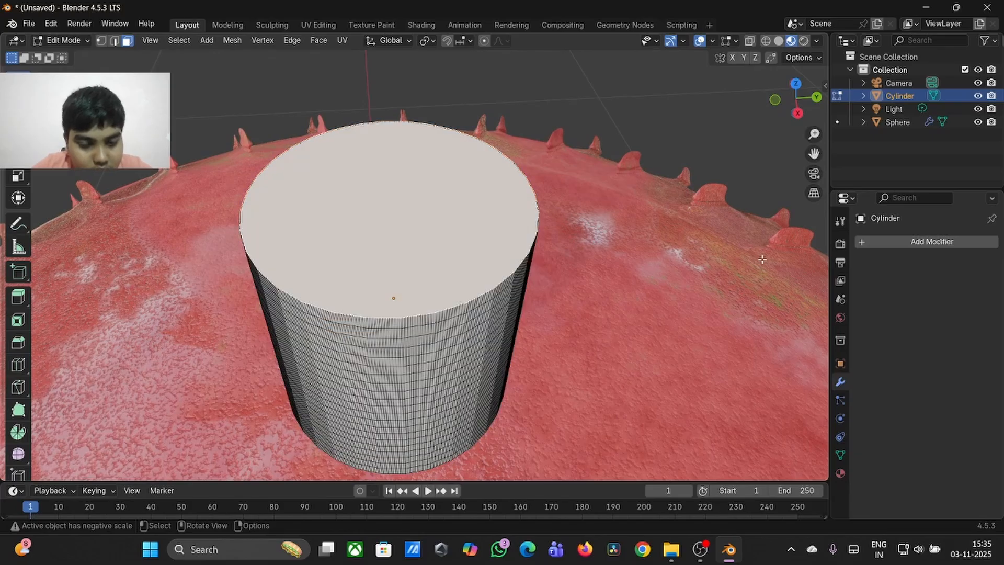
key(ctrl+z)
key(ctrl+z)
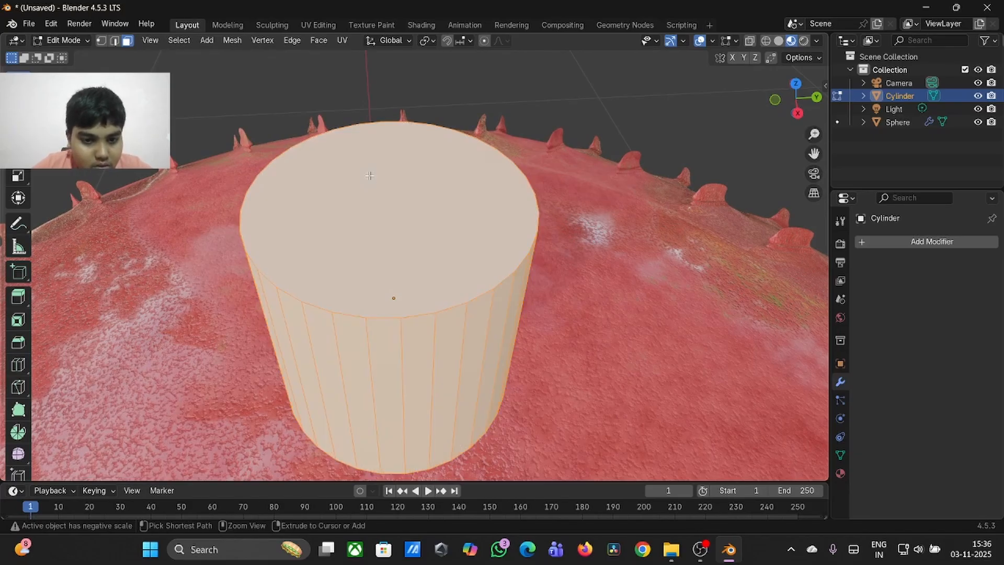
- Subdivide the cylinder's selected faces with 10 cuts
scroll(370, 176, down, 8)
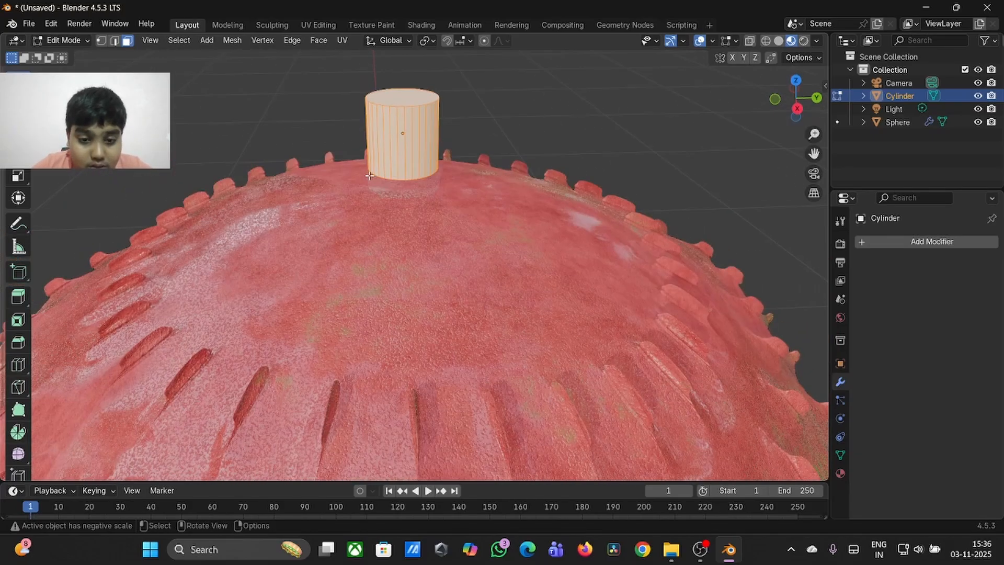
scroll(369, 176, up, 1)
drag(812, 152, 841, 282)
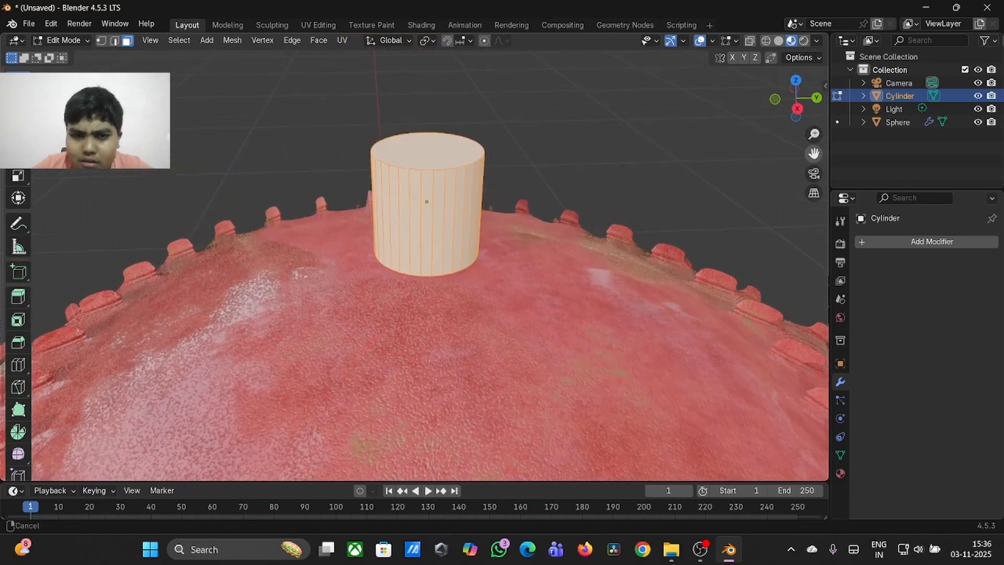
right_click(500, 151)
click(453, 146)
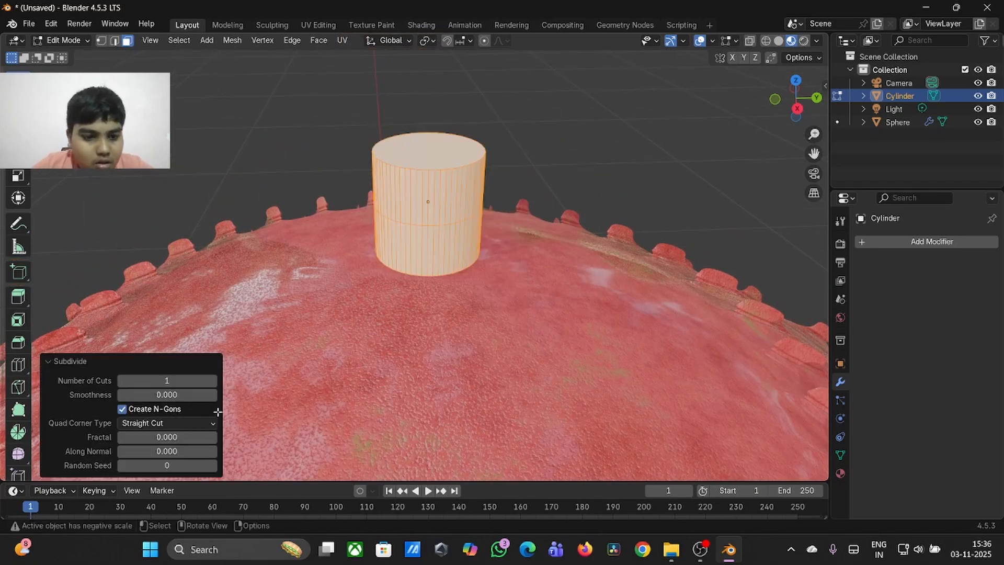
click(173, 381)
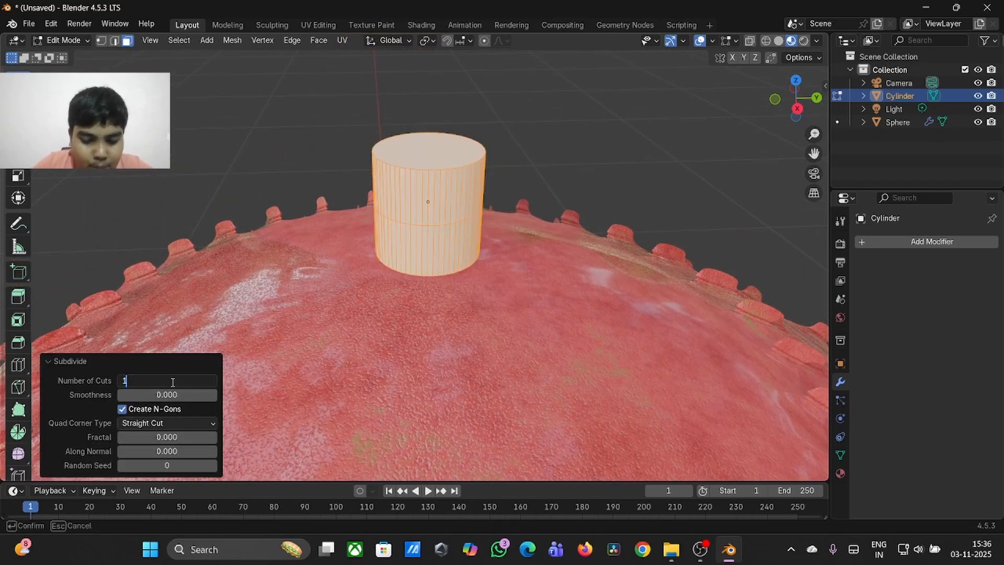
text(0)
key(Return)
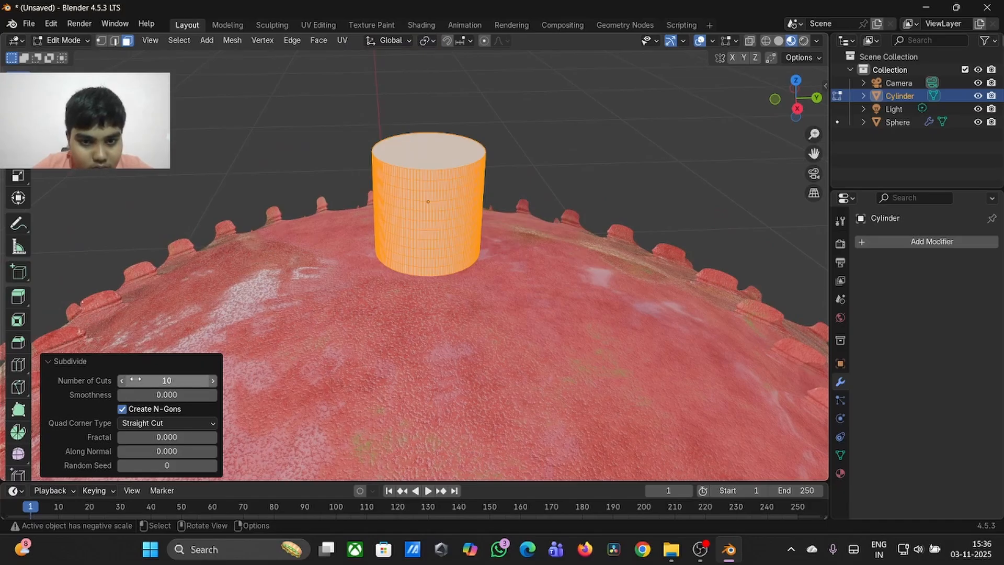
- Return to Object Mode and apply Shade Smooth to the cylinder
key(Tab)
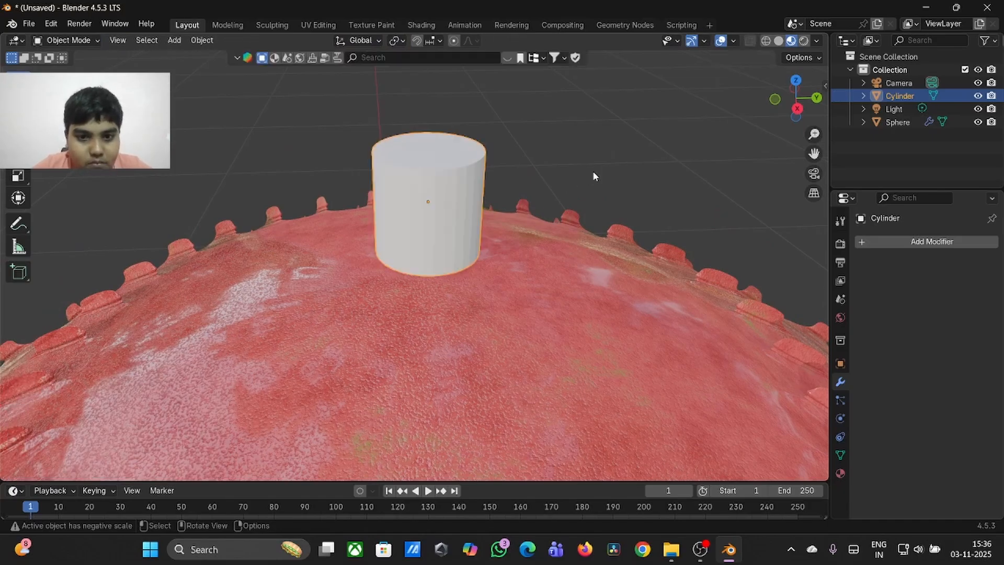
right_click(437, 197)
click(437, 195)
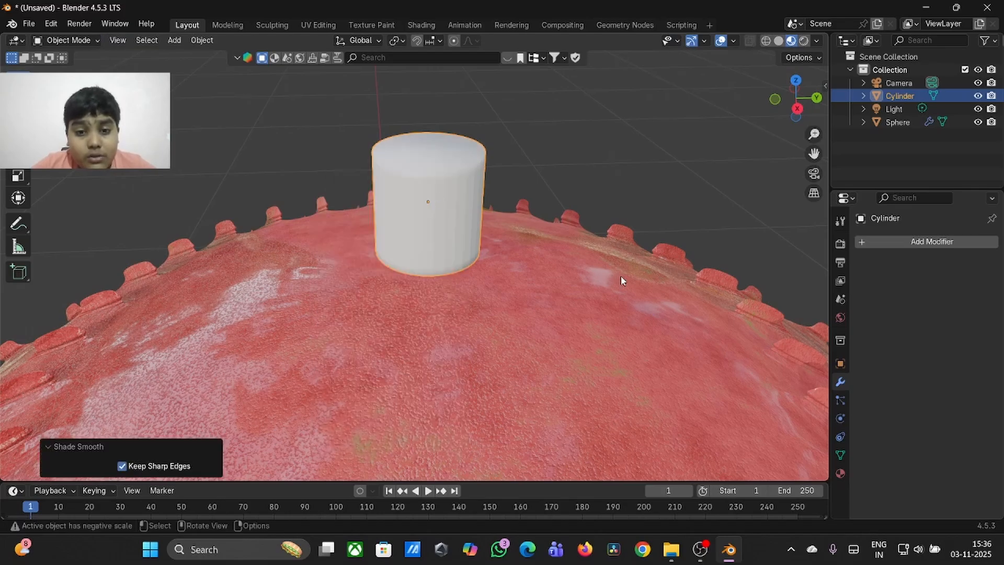
scroll(458, 224, up, 4)
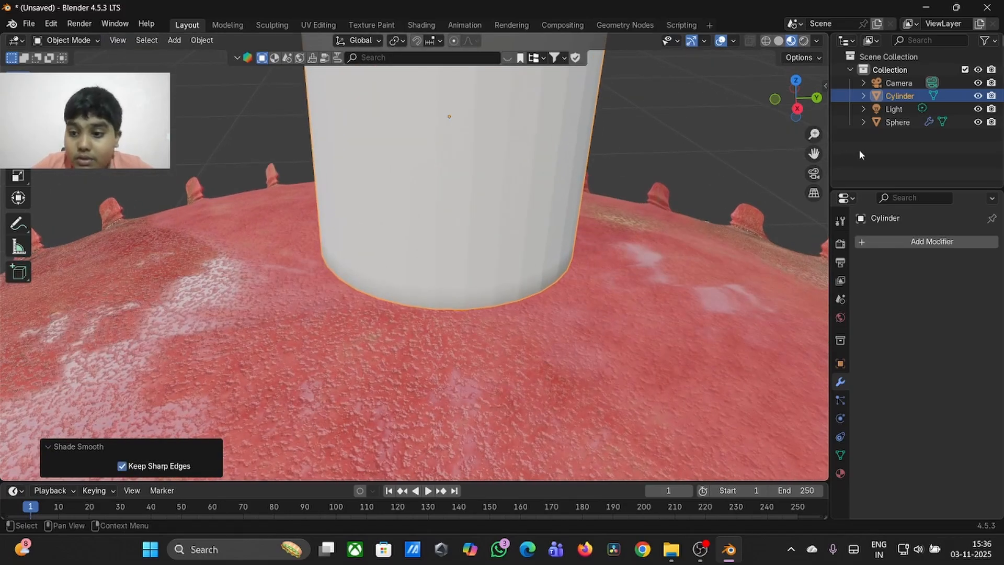
click(932, 241)
click(908, 242)
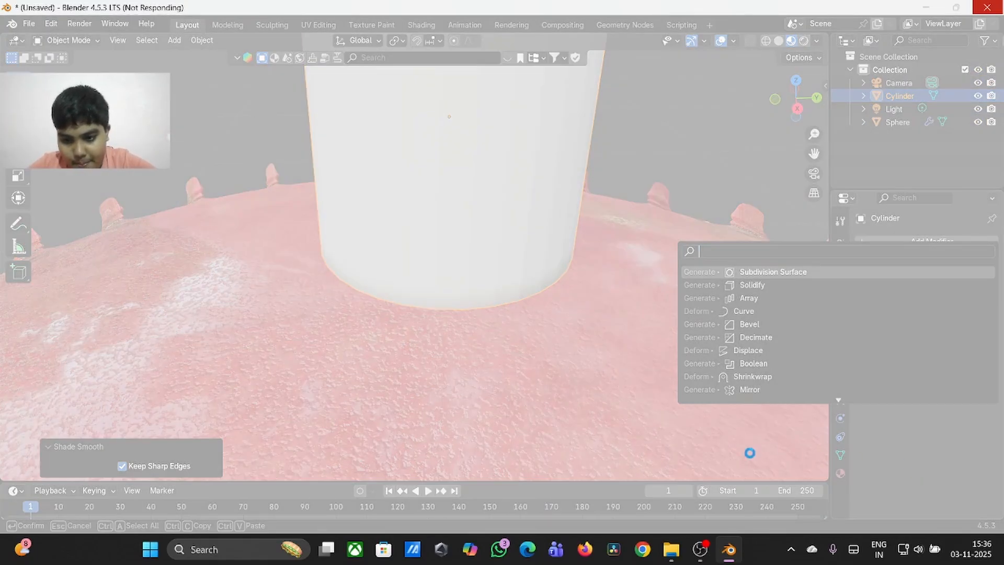
mouse_move(700, 549)
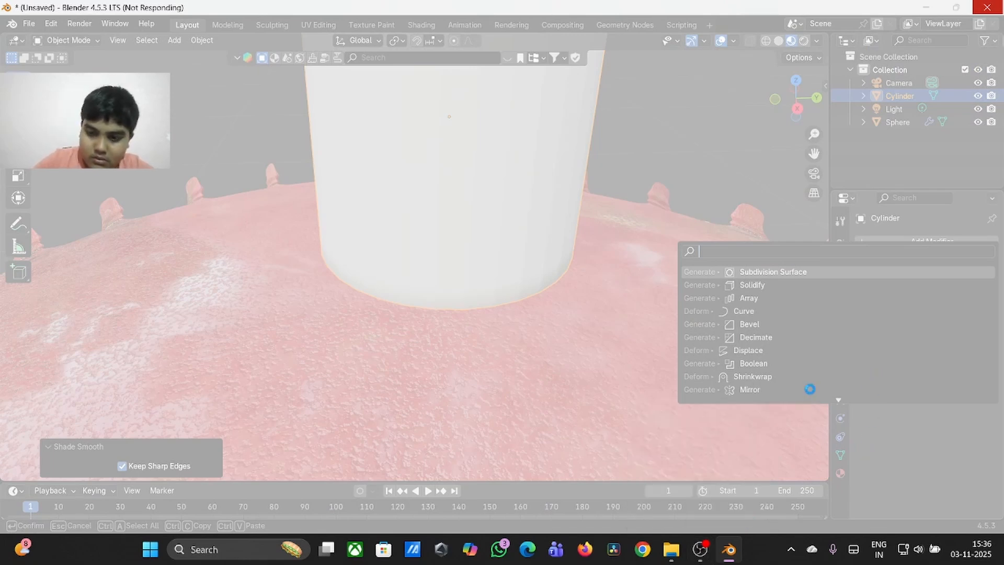
click(709, 563)
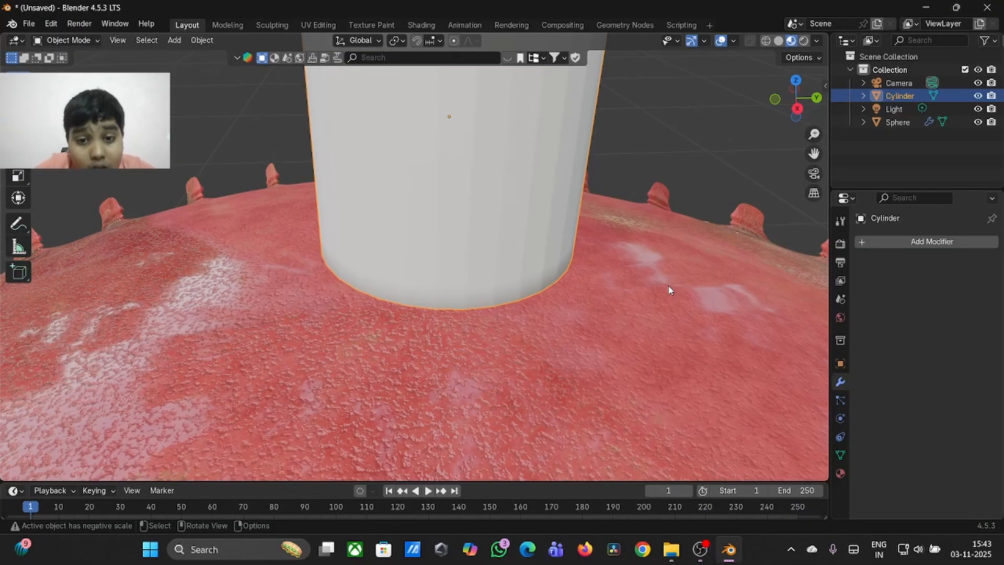
- Inspect the cylinder's shading and its placement on top of the fruit from several angles
scroll(669, 286, down, 5)
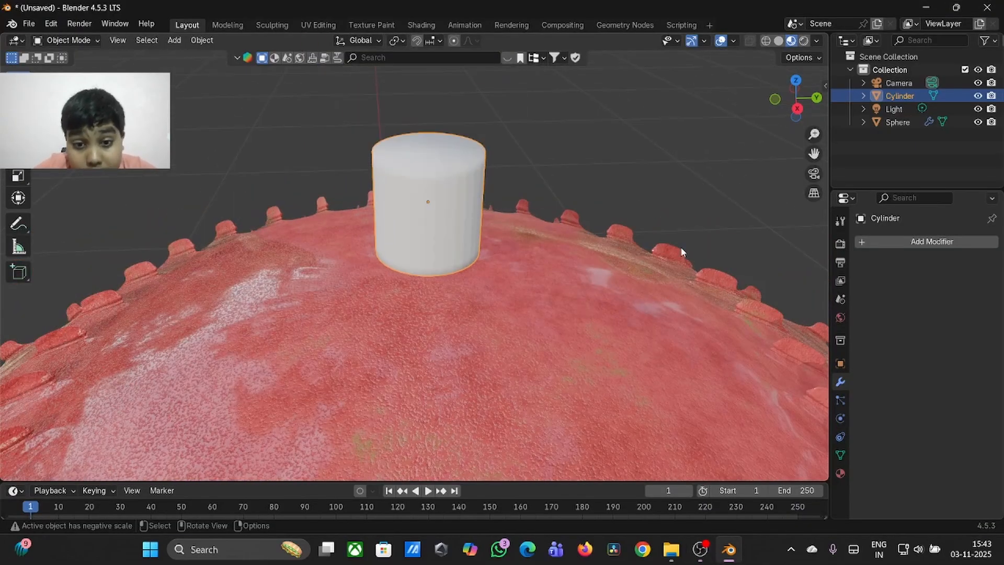
scroll(682, 245, right, 5)
scroll(682, 245, up, 2)
scroll(682, 245, down, 2)
scroll(682, 245, left, 3)
scroll(682, 246, down, 2)
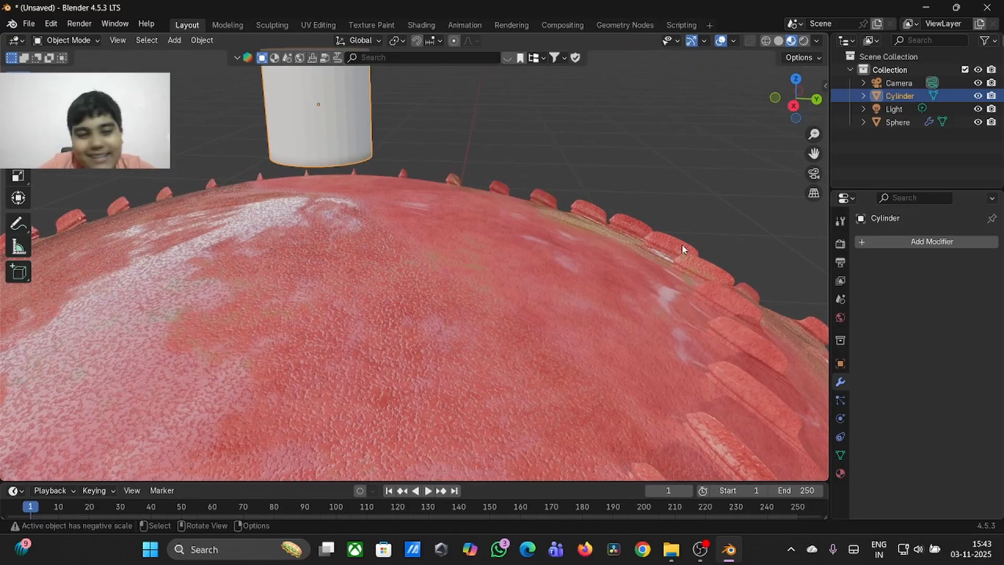
scroll(681, 245, up, 2)
scroll(682, 246, left, 3)
scroll(682, 245, left, 2)
scroll(682, 245, up, 3)
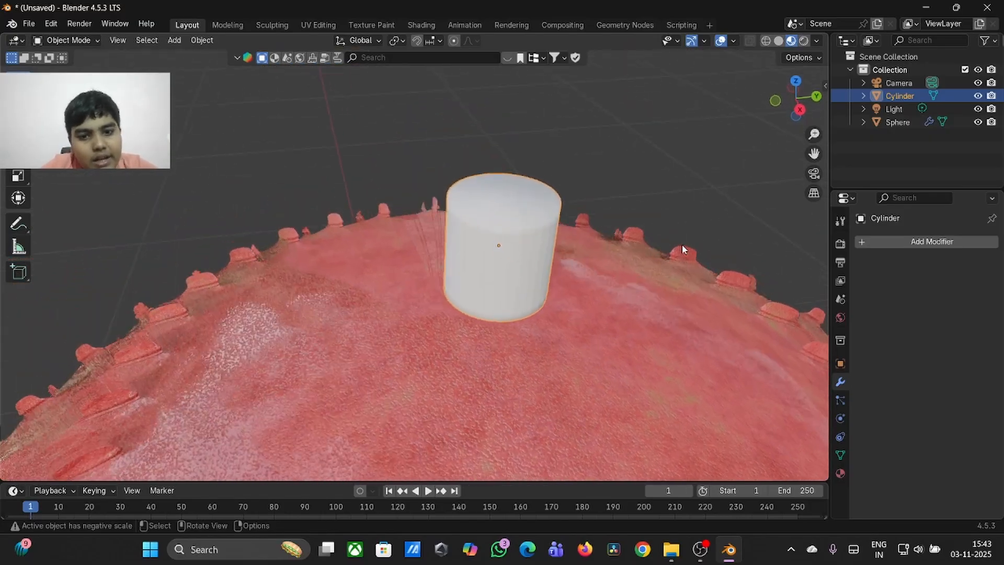
scroll(664, 317, right, 4)
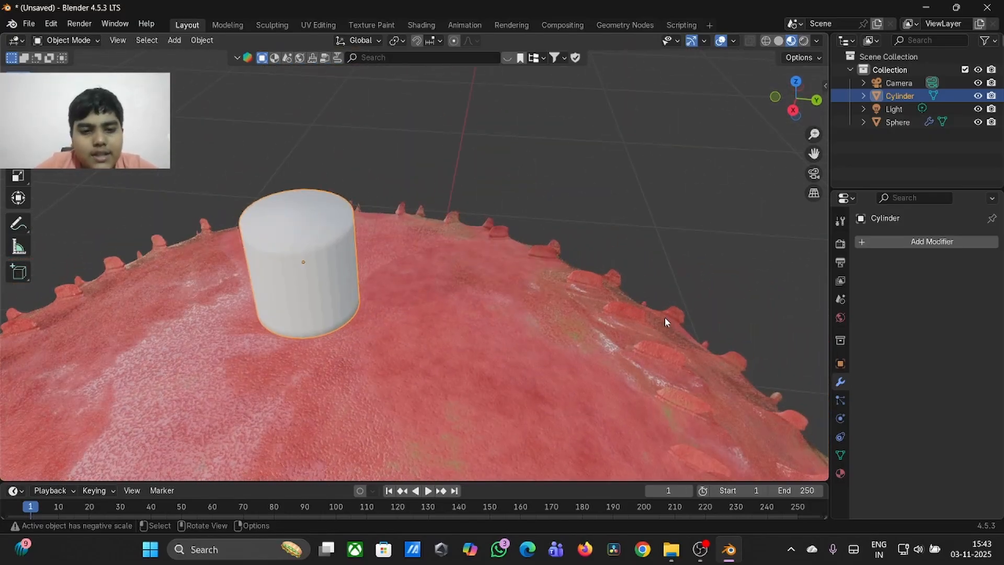
scroll(664, 317, up, 2)
scroll(664, 317, left, 2)
scroll(664, 316, up, 2)
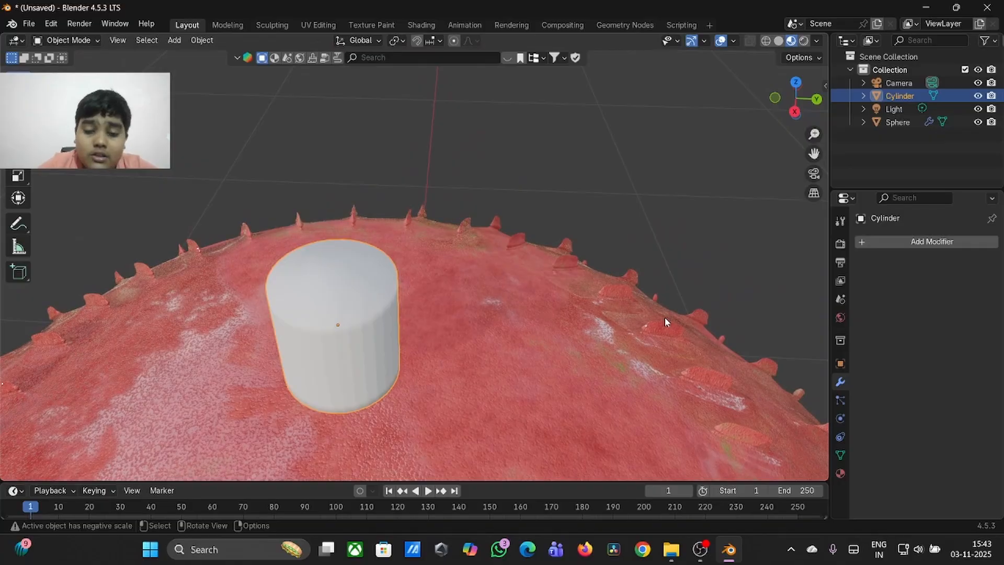
scroll(664, 317, down, 2)
scroll(664, 317, left, 2)
scroll(664, 321, left, 4)
scroll(664, 321, right, 2)
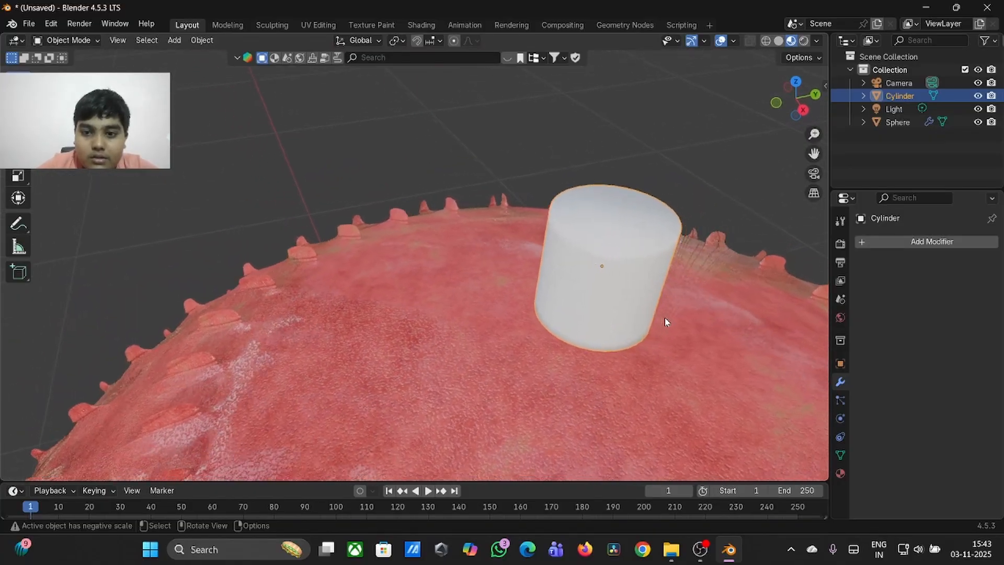
scroll(666, 321, right, 4)
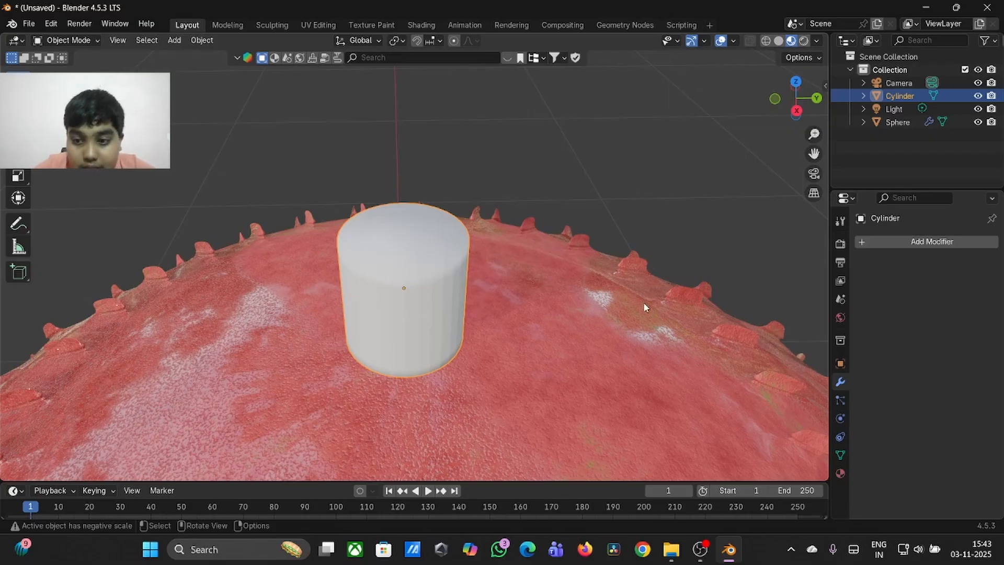
- Add a Displace modifier to the cylinder on top of the fruit
click(896, 243)
click(896, 249)
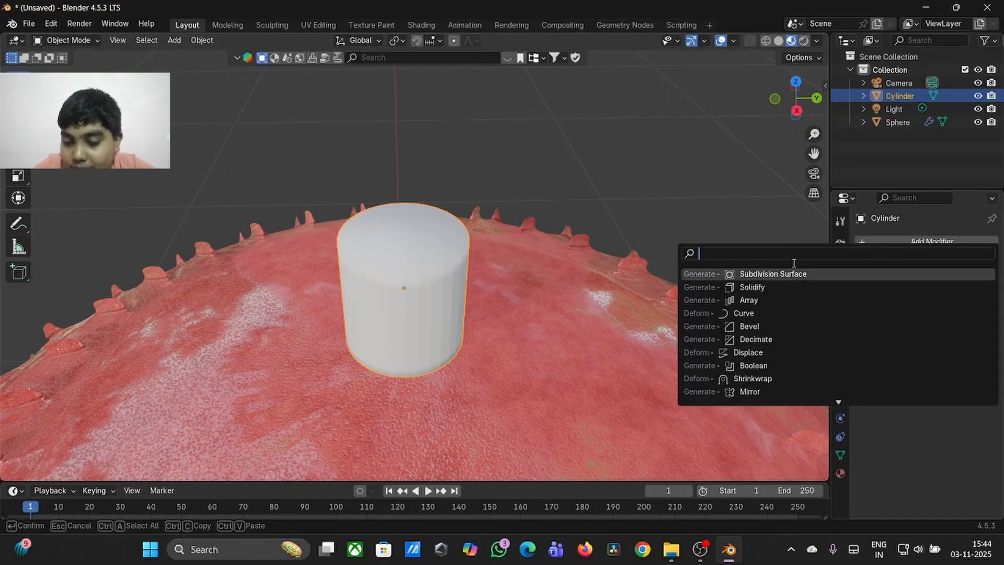
click(754, 353)
middle_drag(754, 352, 781, 330)
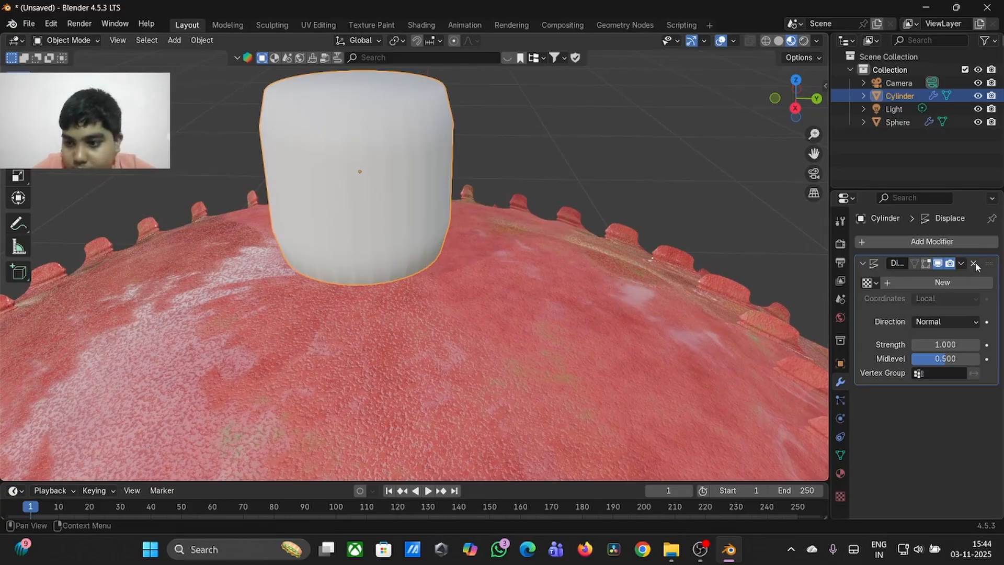
- Create a new texture for the cylinder's Displace modifier and set its type to Clouds
click(973, 283)
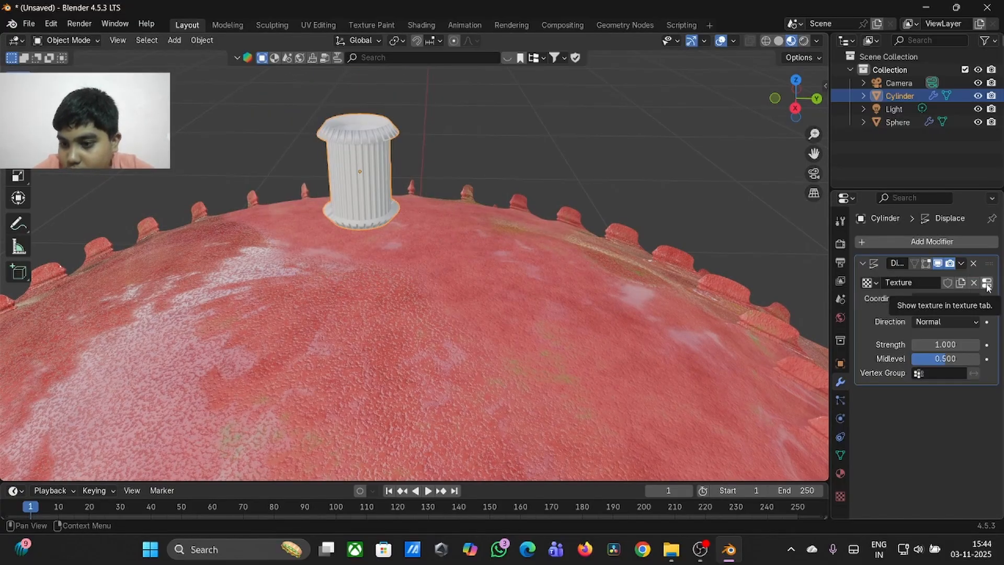
click(987, 284)
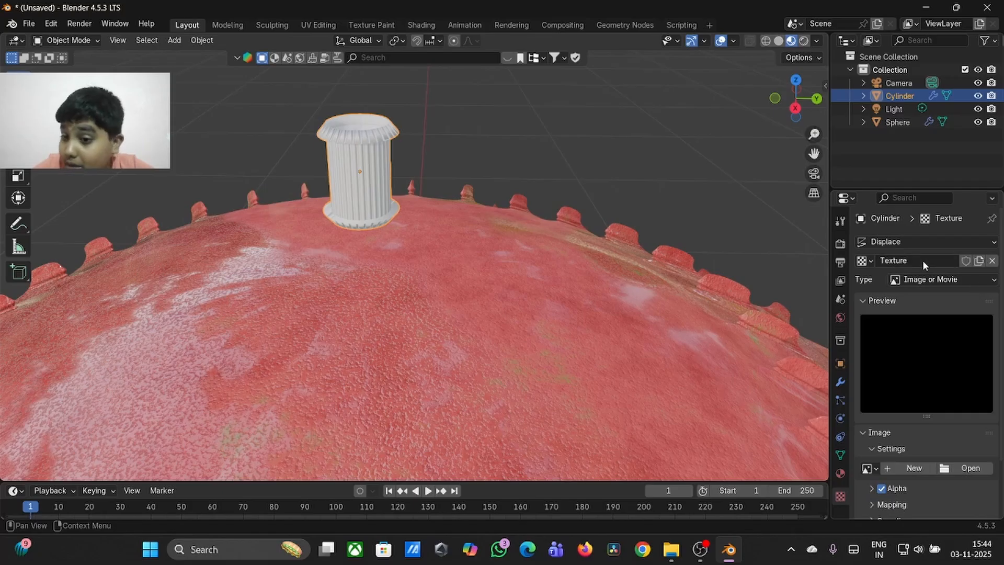
click(949, 279)
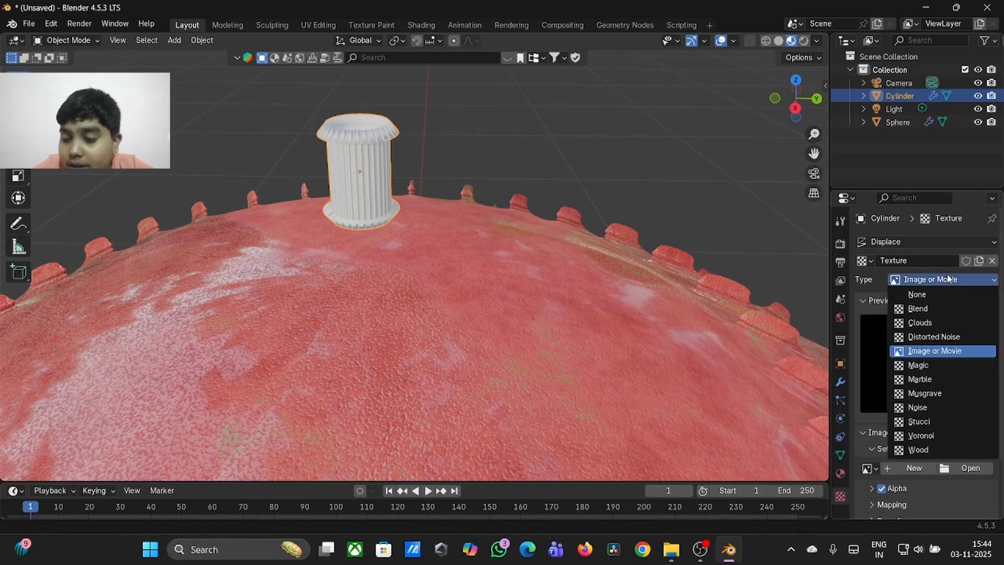
click(921, 322)
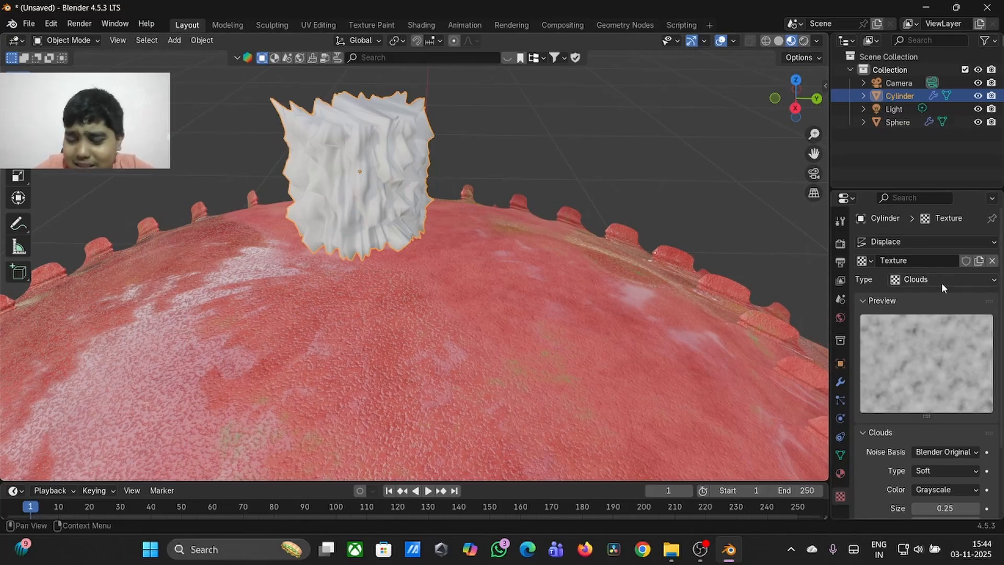
- In Edit Mode with X-Ray and front view, select the cylinder's lower faces, including its base, and scale them by about 1.5
key(Tab)
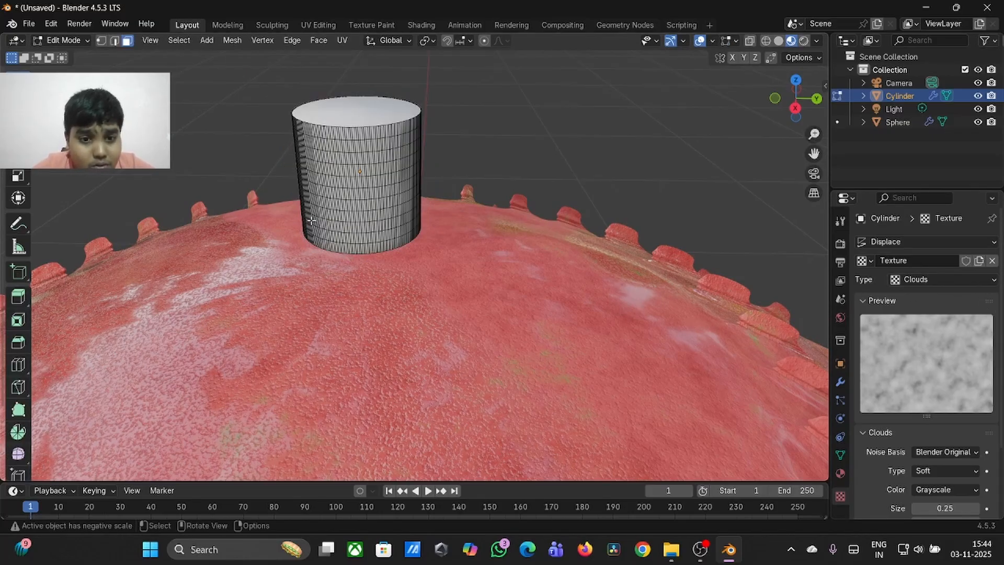
middle_drag(221, 191, 224, 241)
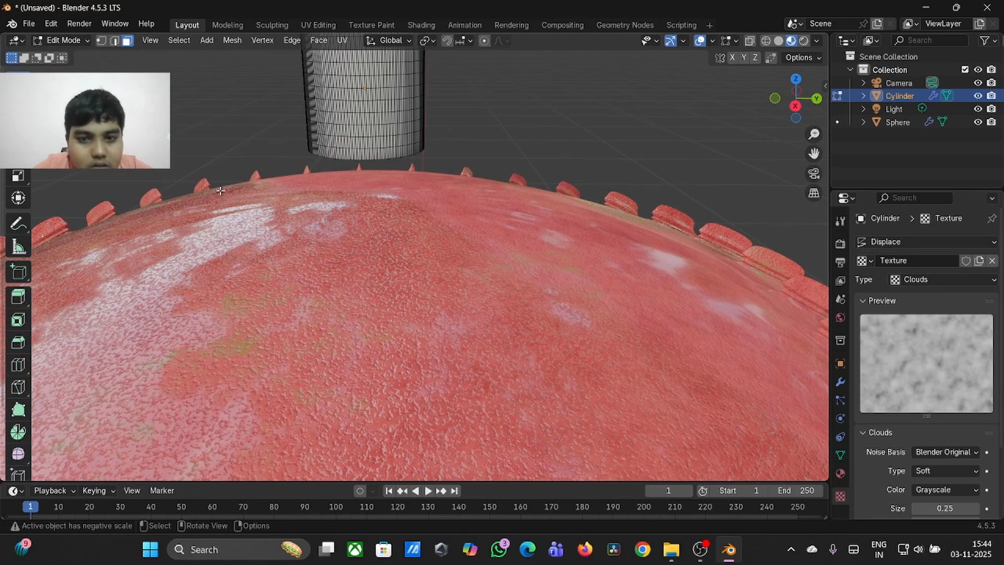
click(752, 45)
key(KP_1)
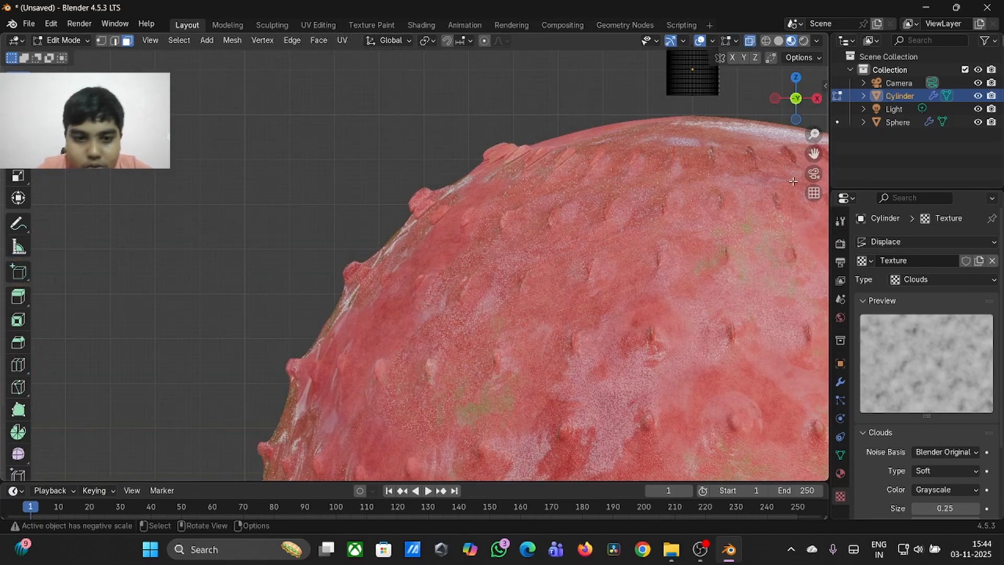
scroll(634, 139, down, 2)
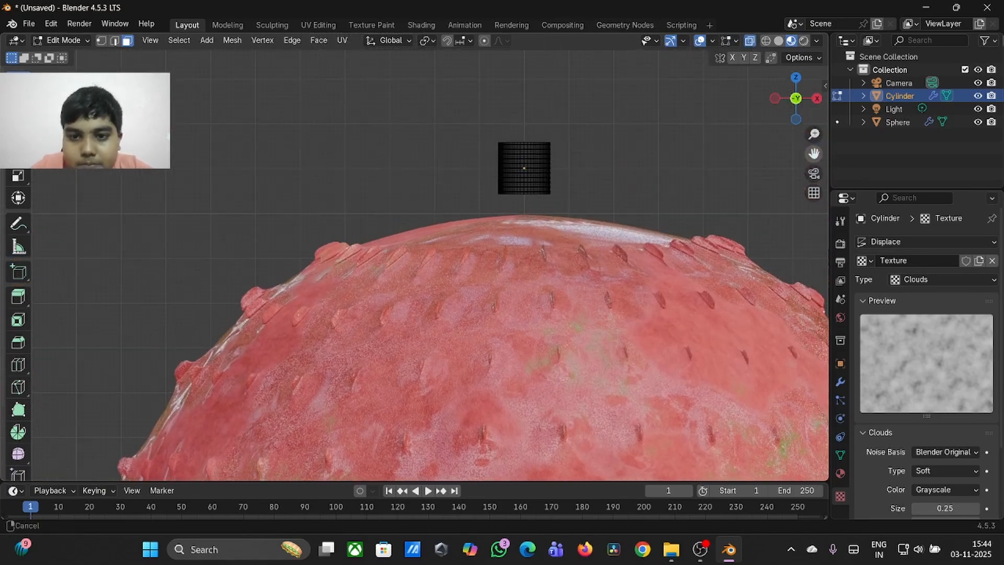
middle_drag(634, 139, 643, 162)
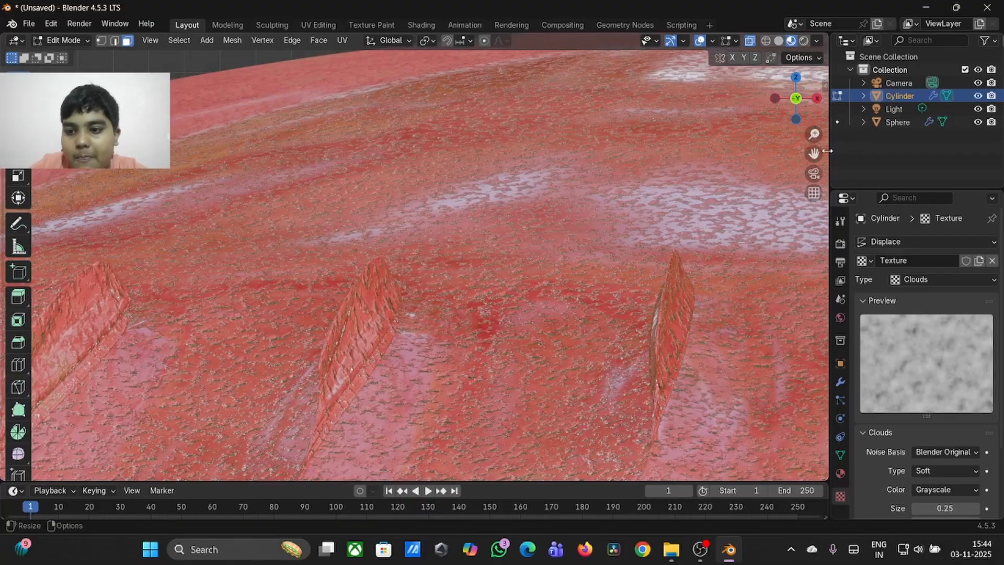
drag(813, 153, 772, 470)
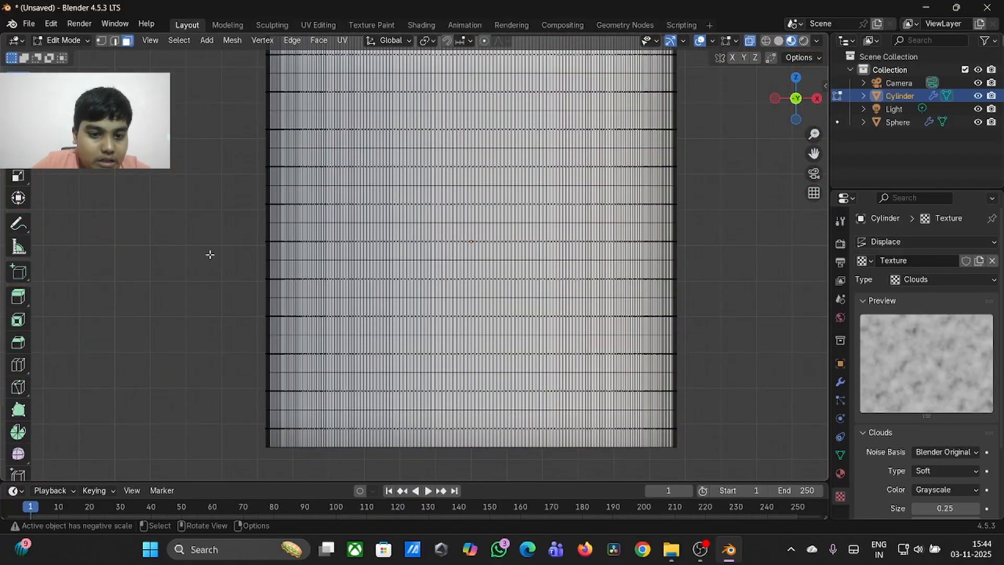
drag(208, 253, 752, 494)
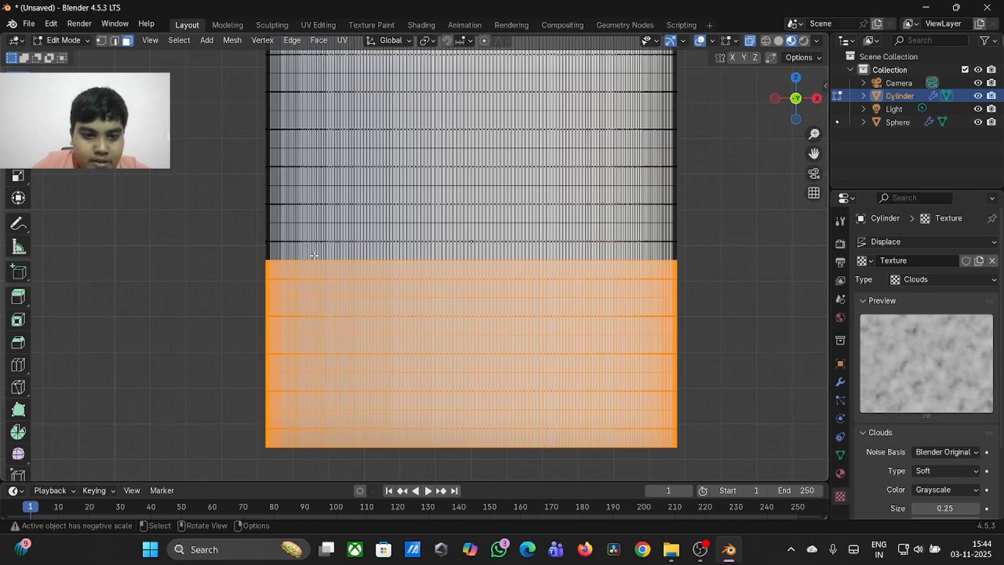
drag(220, 205, 831, 484)
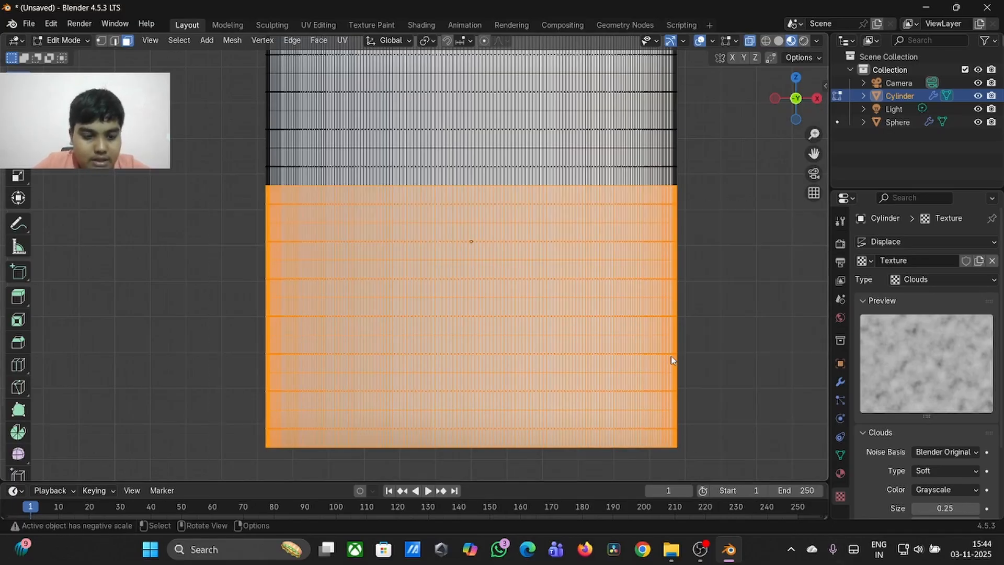
key(s)
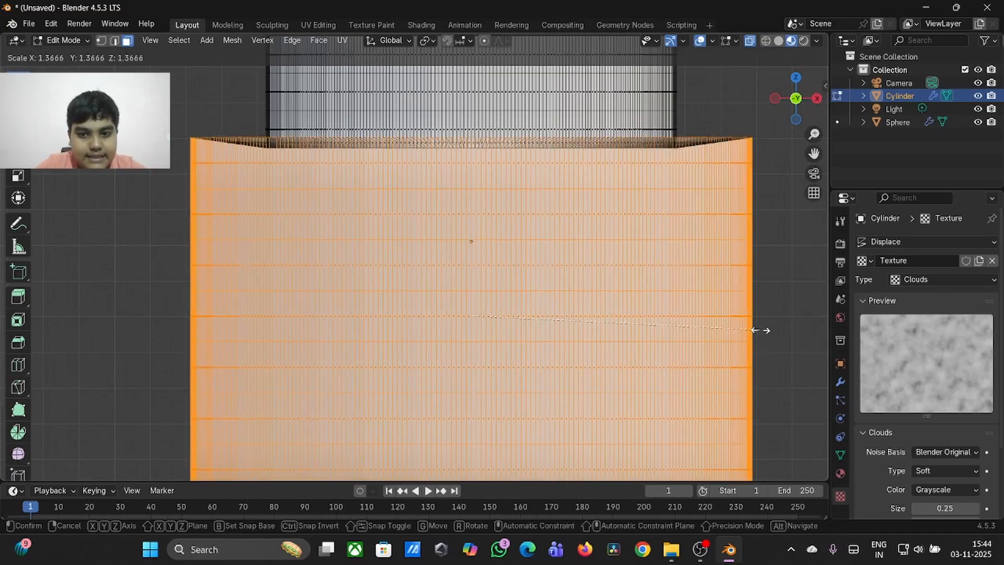
click(787, 334)
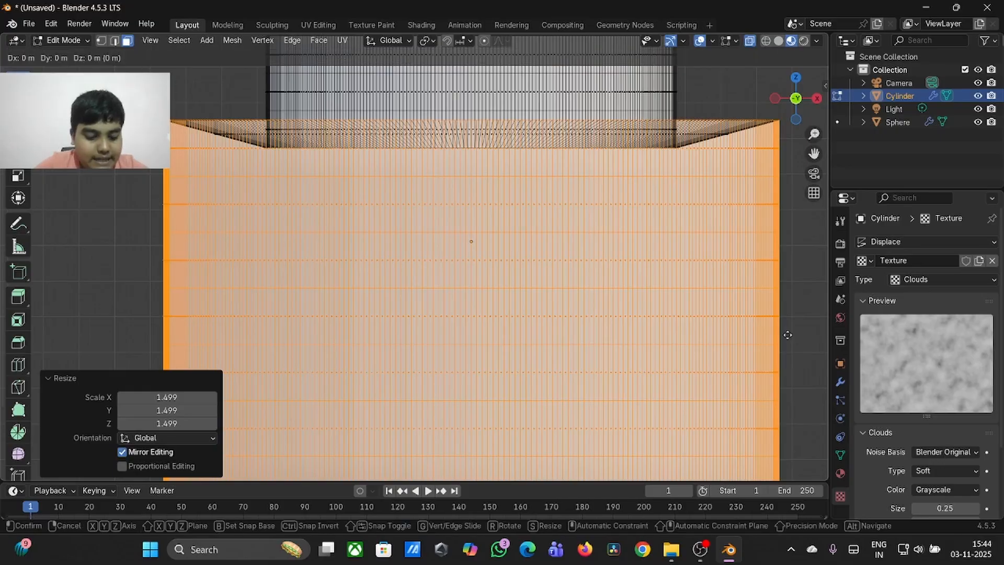
- Move the widened lower section down along Z by about 0.015 m and a further 0.019 m until it meets the fruit
key(g)
key(z)
click(795, 386)
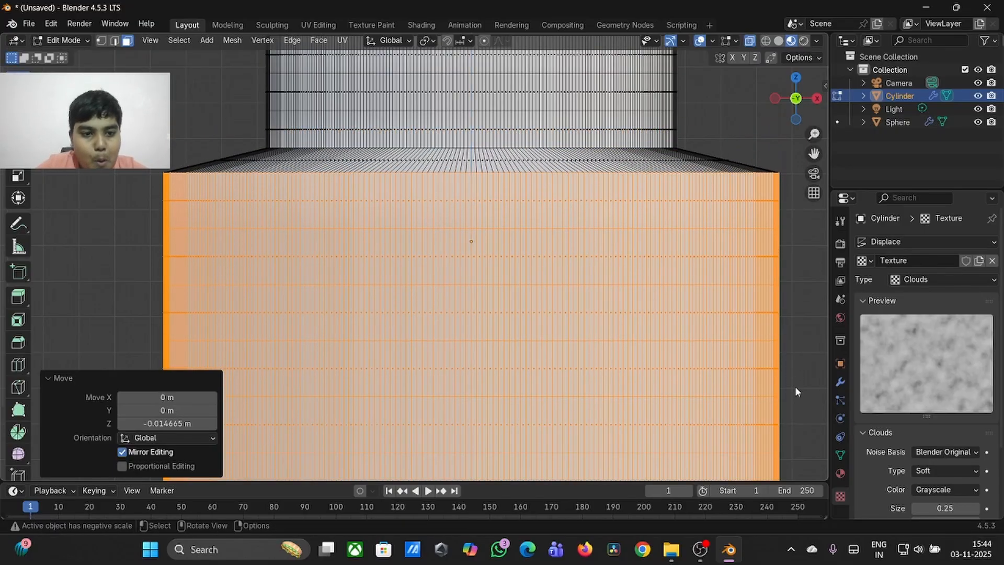
key(Tab)
scroll(795, 387, down, 8)
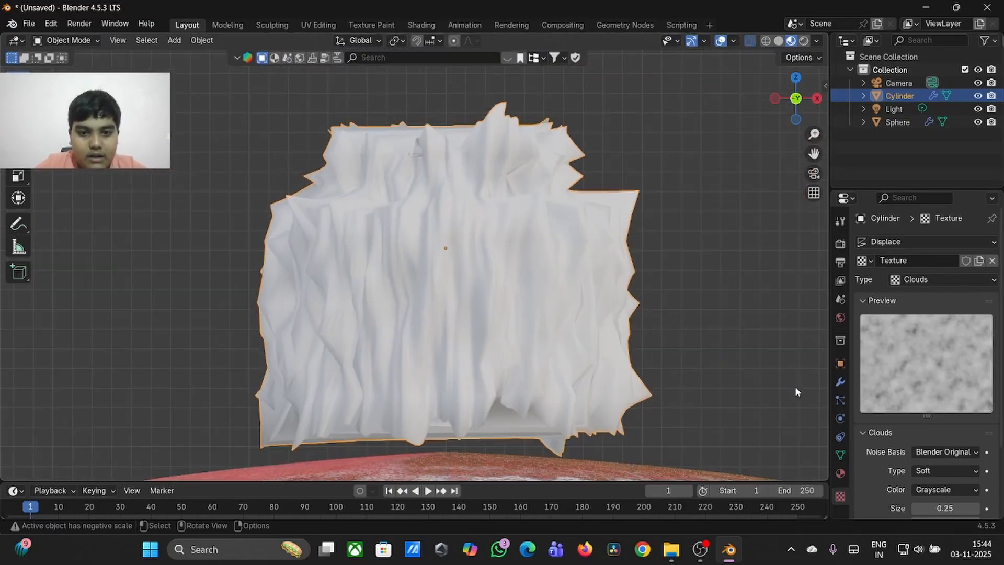
key(Tab)
key(g)
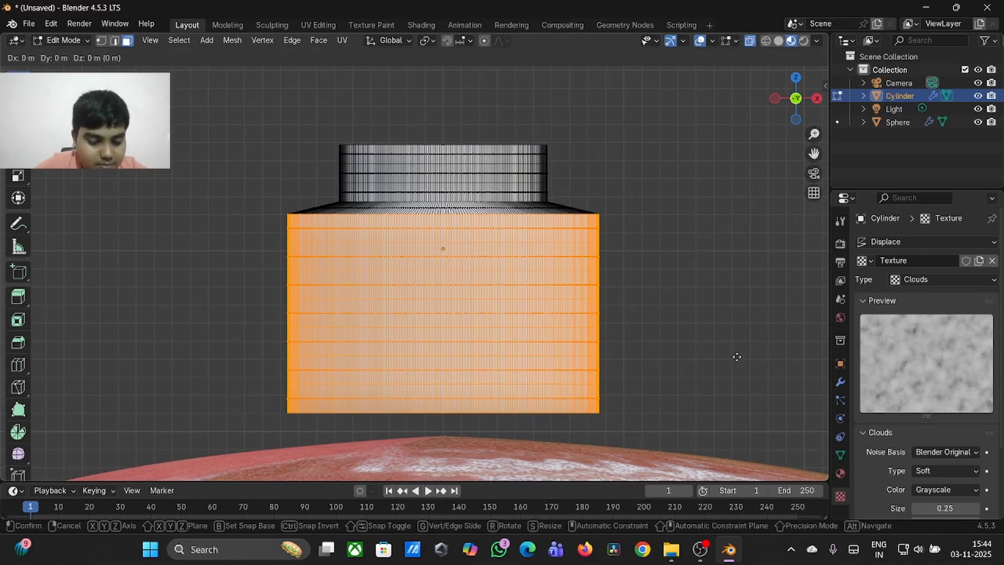
key(z)
click(743, 392)
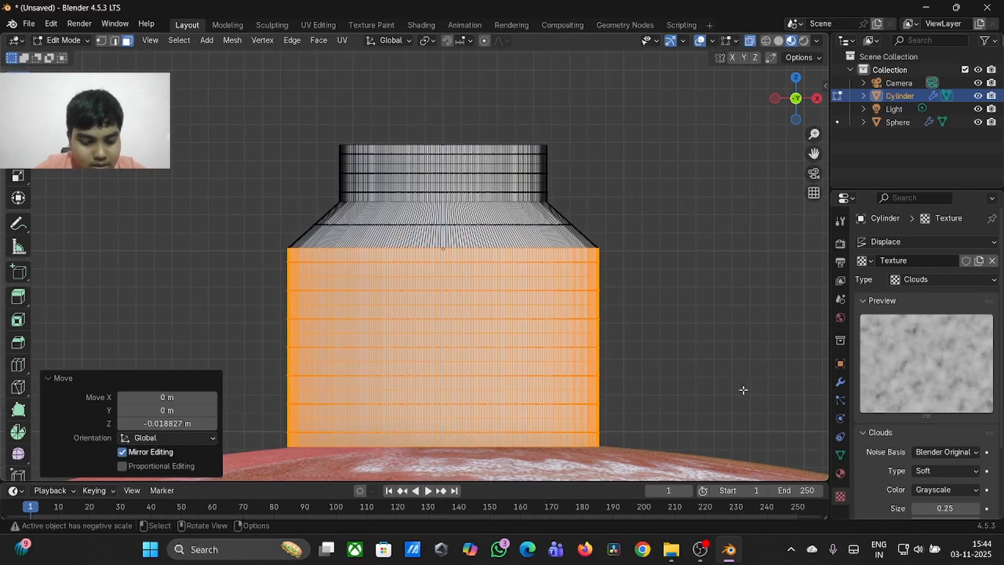
key(Tab)
middle_drag(742, 389, 742, 389)
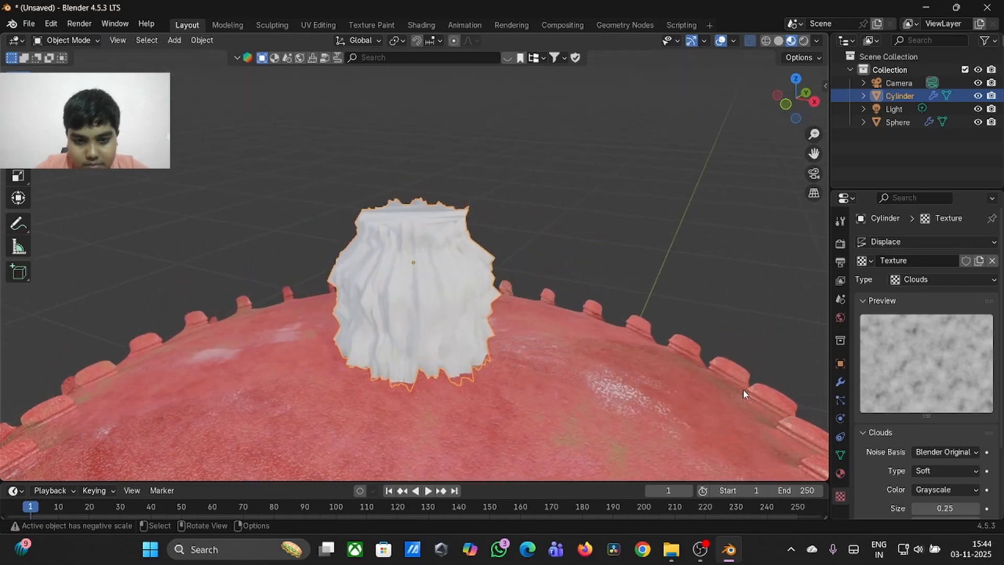
- Increase the Clouds texture's size and set the cylinder's Displace strength to 0.4
scroll(942, 366, down, 4)
drag(953, 434, 996, 434)
click(840, 382)
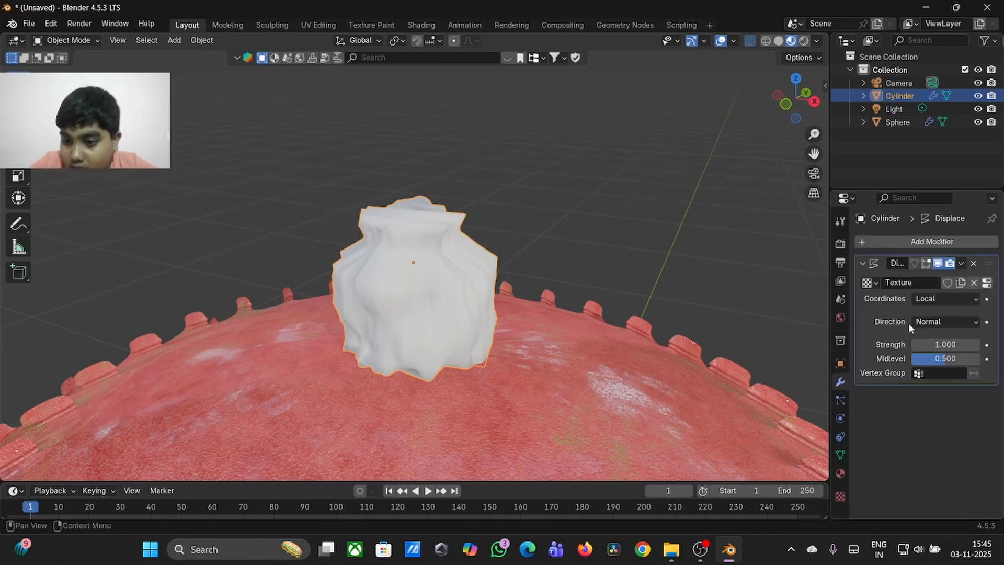
key(BackSpace)
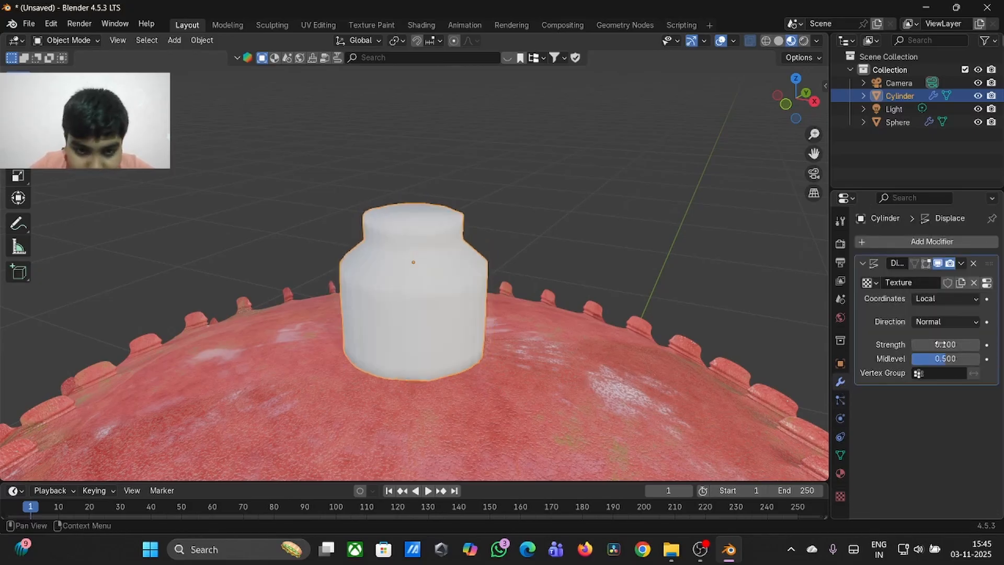
click(973, 344)
click(974, 344)
click(973, 344)
click(974, 344)
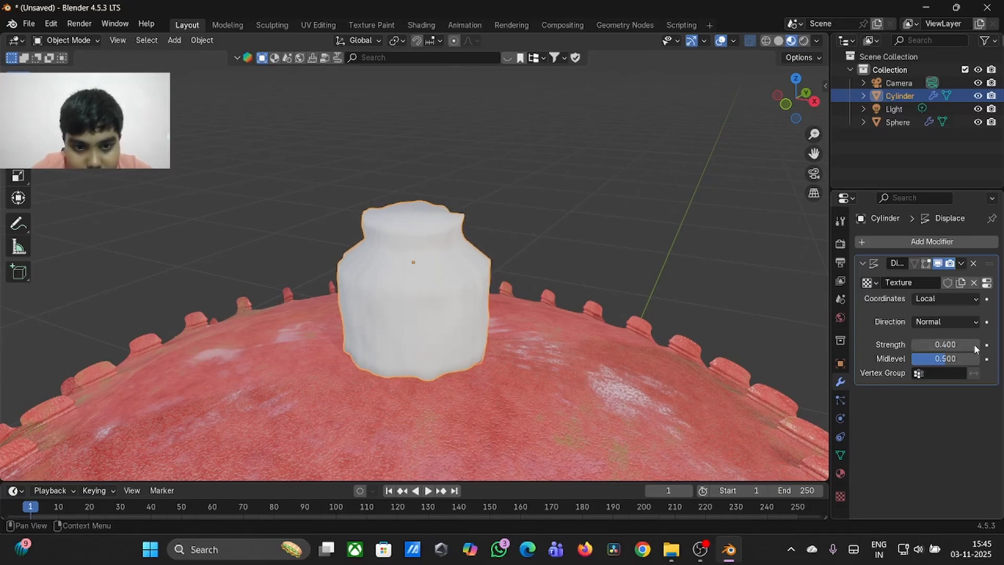
- Set the strength of the cylinder's Displace modifier to 0.7
click(975, 345)
click(975, 345)
click(975, 345)
click(974, 345)
click(974, 346)
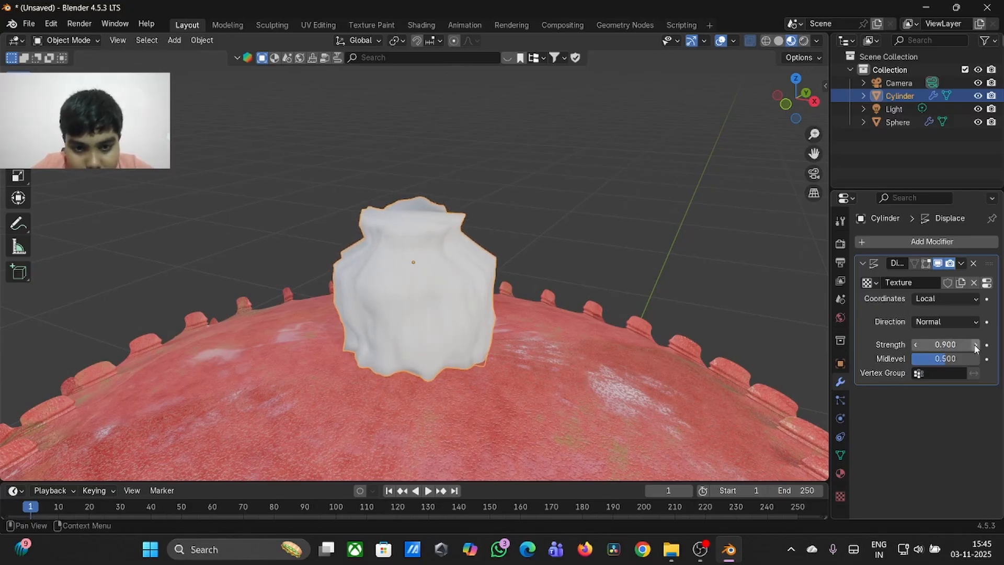
click(915, 345)
click(915, 345)
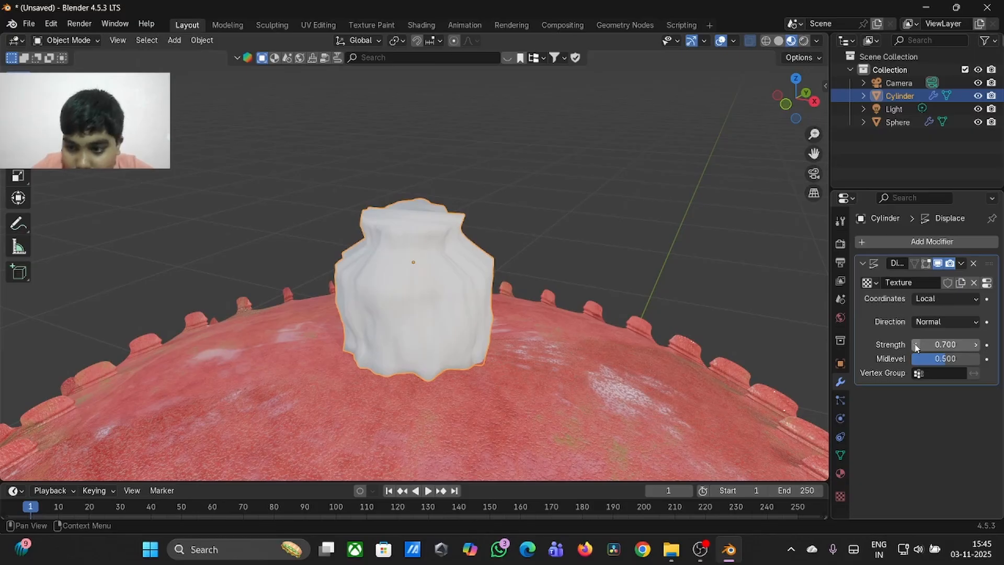
- Move the cylinder down along Z by about 0.008 m into the fruit's top and deselect it
middle_drag(519, 287, 418, 291)
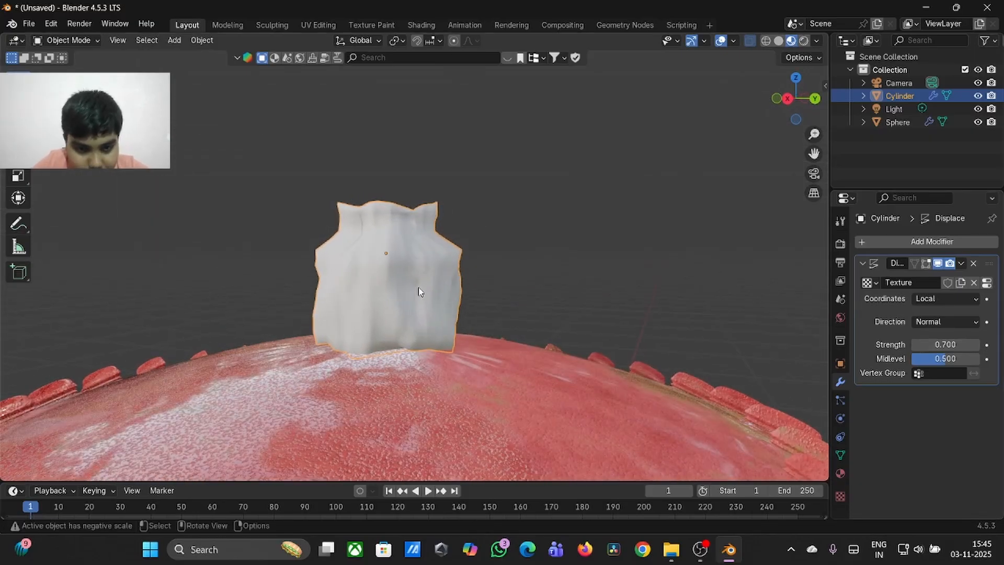
key(g)
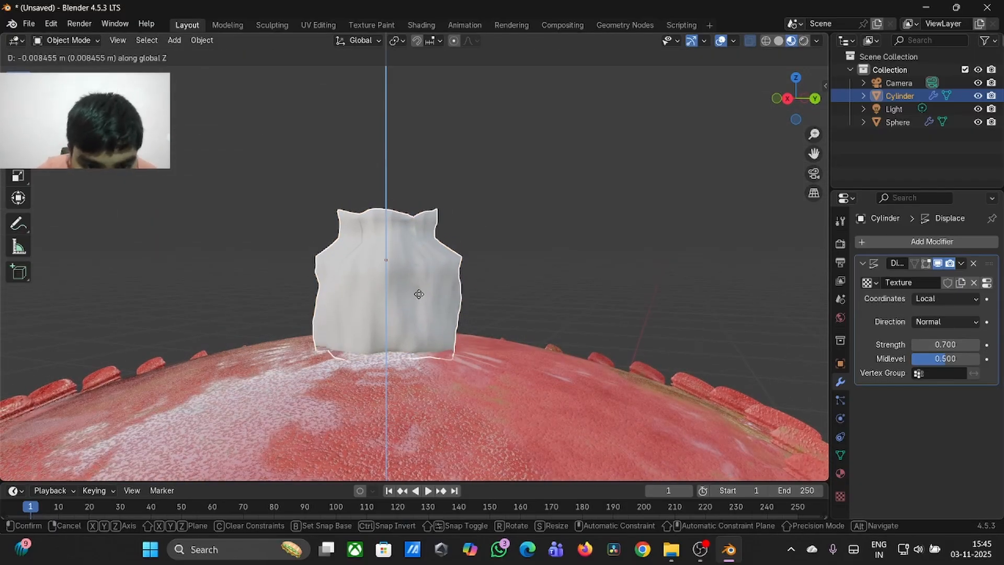
click(417, 292)
click(495, 256)
- In Edit Mode, extrude the cylinder's top face upward by about 0.019 m and return to Object Mode
scroll(496, 257, left, 5)
scroll(495, 257, down, 8)
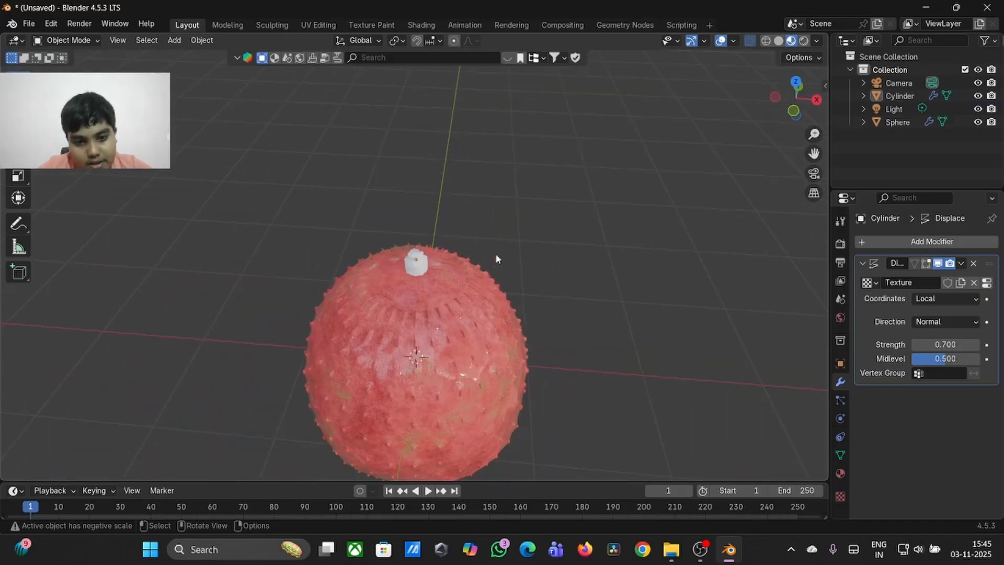
scroll(496, 258, up, 10)
scroll(496, 258, down, 8)
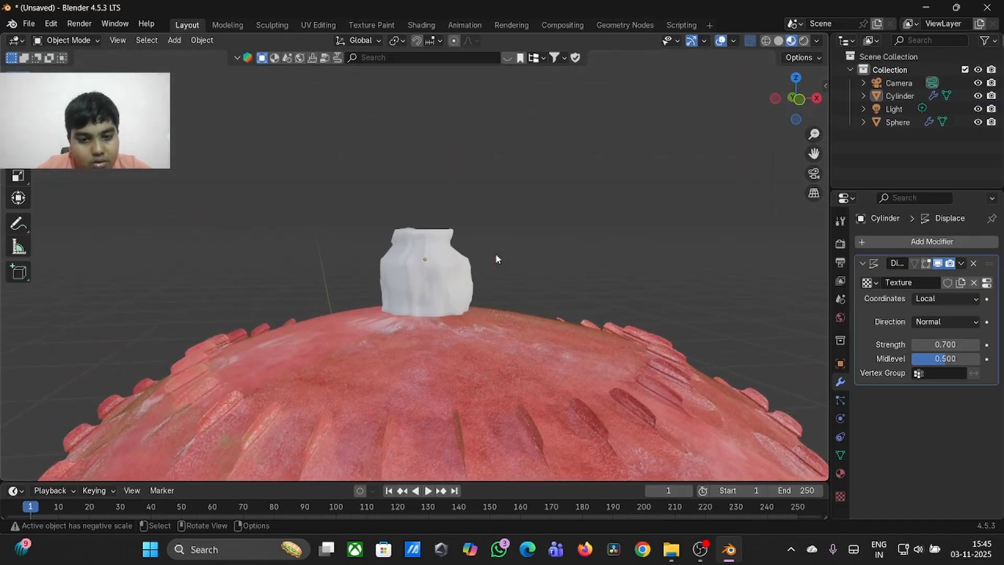
key(Tab)
scroll(495, 254, down, 4)
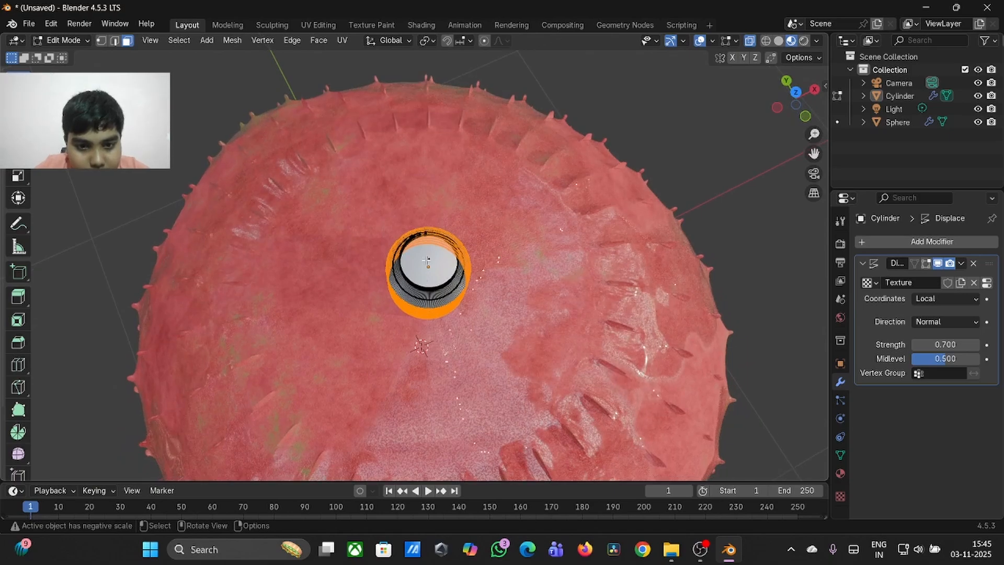
click(427, 258)
scroll(388, 226, up, 6)
scroll(387, 226, up, 2)
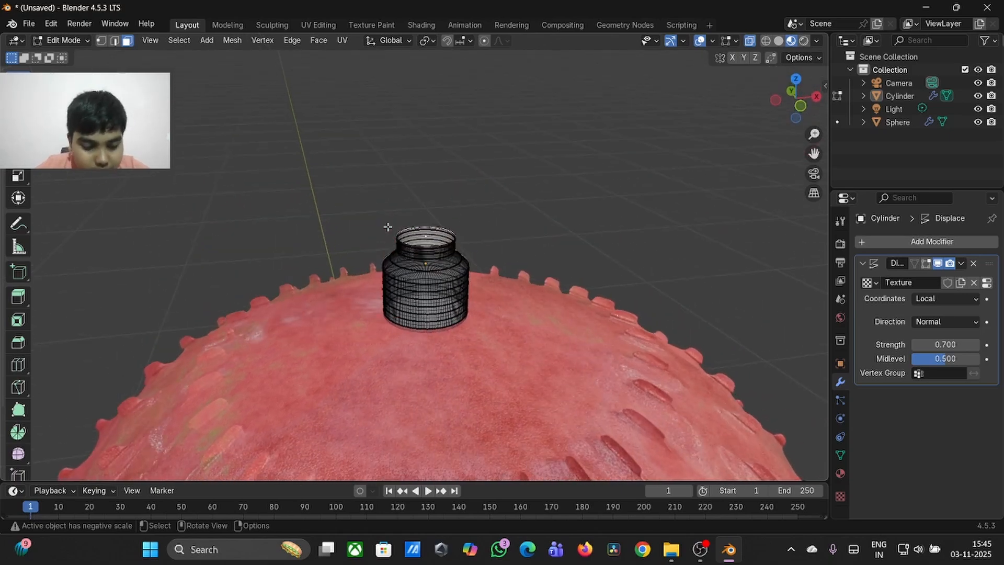
key(e)
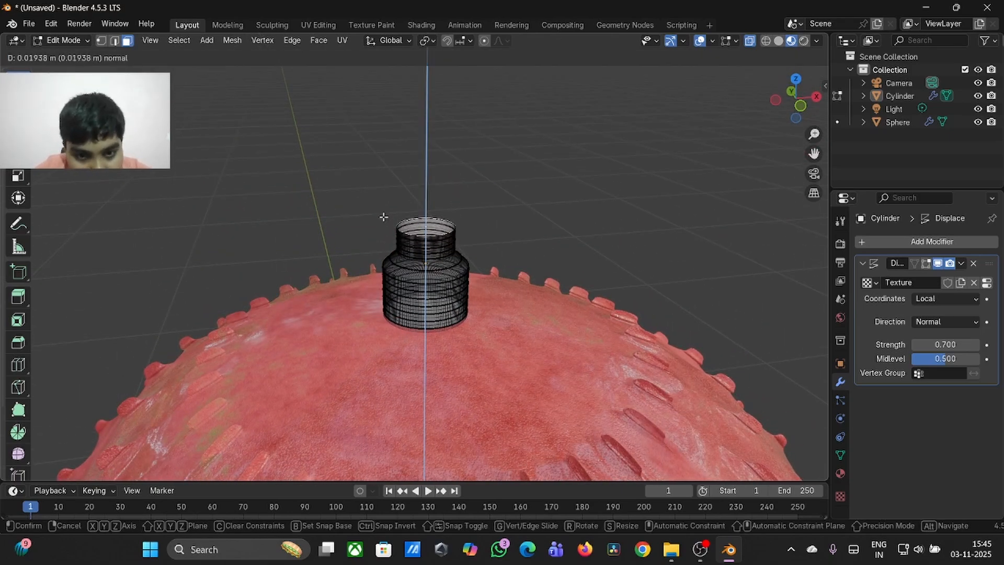
click(384, 218)
key(Tab)
- Select the cylinder and move it up along Z by about 0.0019 m
scroll(555, 212, up, 5)
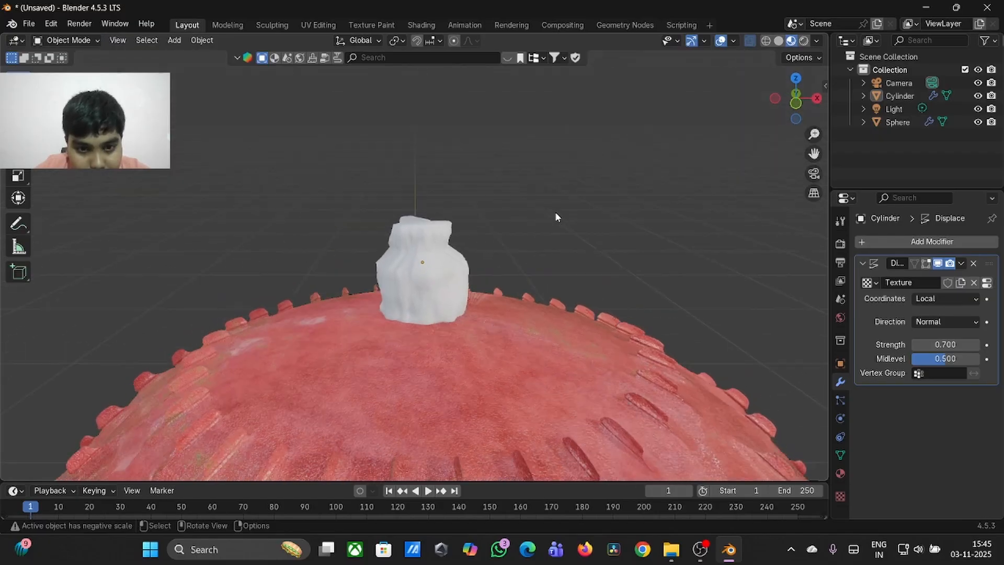
click(457, 271)
key(g)
key(z)
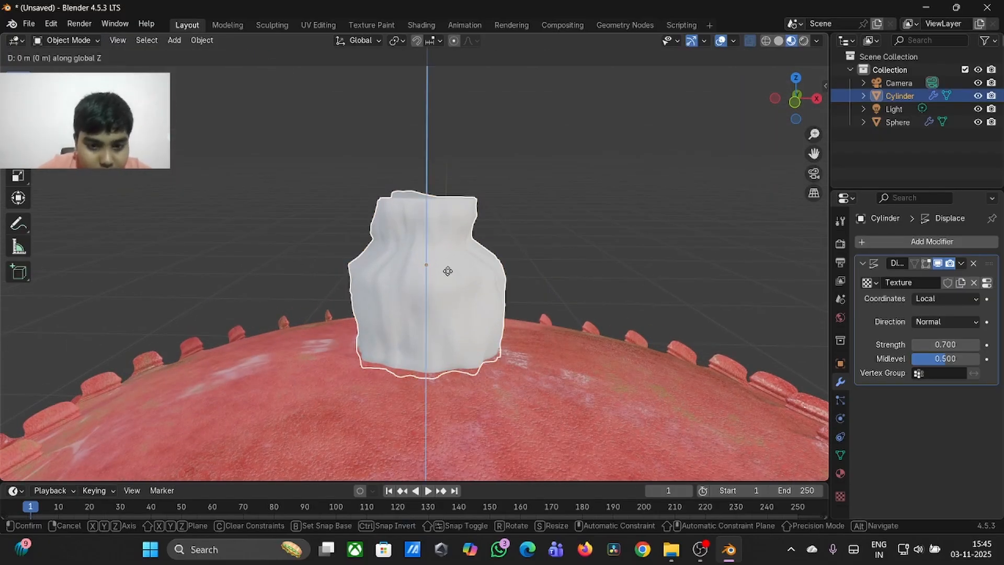
click(450, 273)
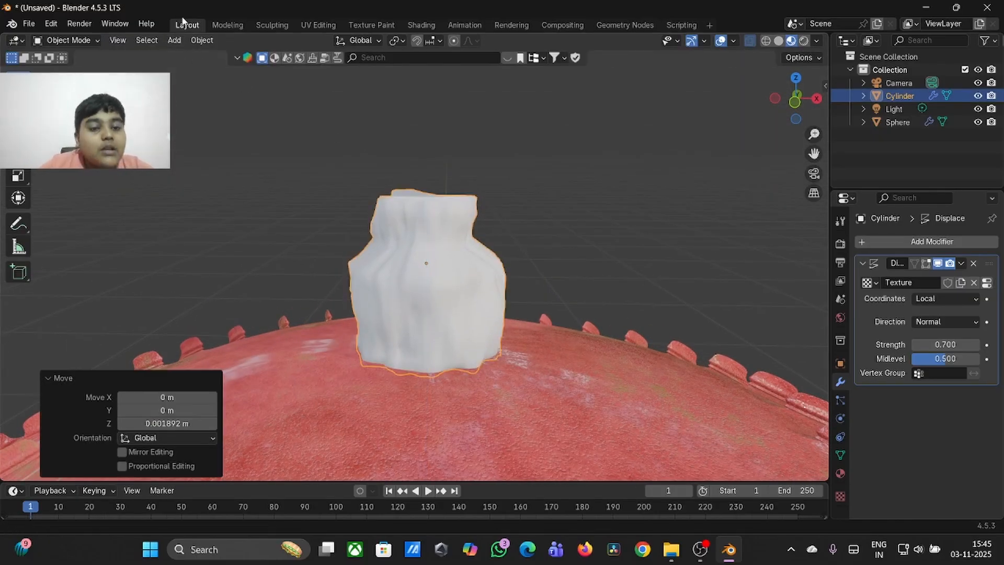
- Switch to the Shading workspace and frame the stem on top of the fruit
click(421, 25)
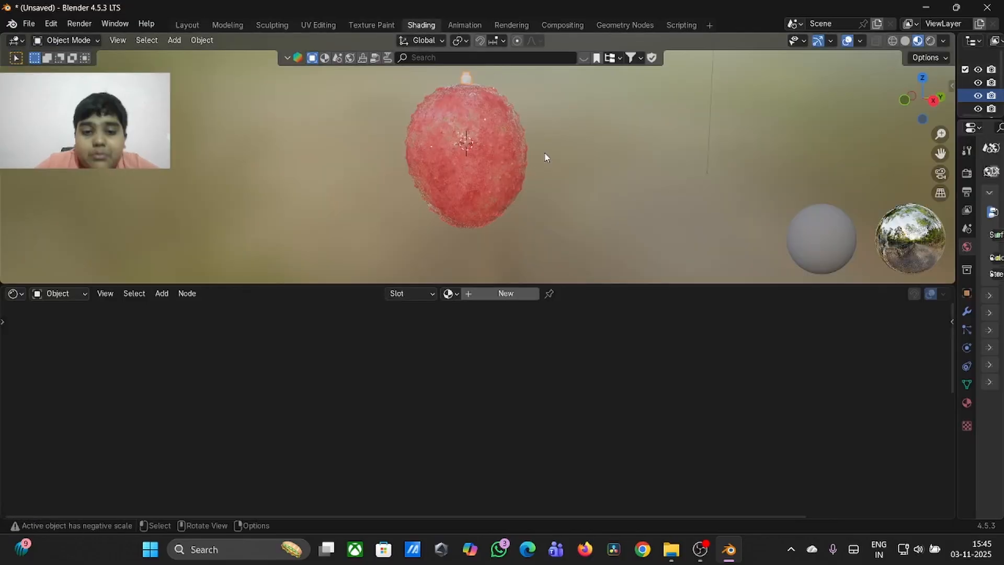
scroll(622, 163, up, 5)
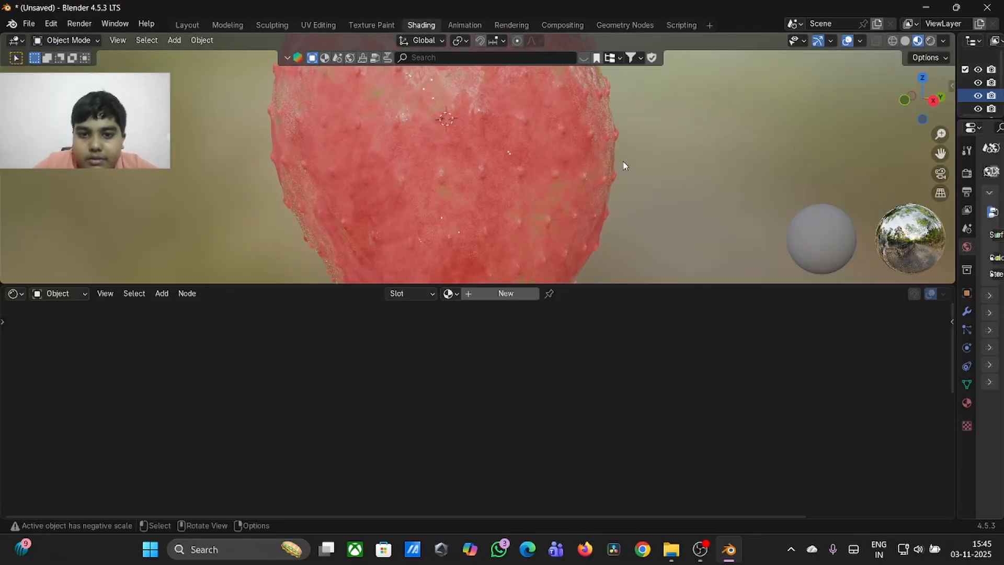
shift+middle_drag(623, 164, 646, 146)
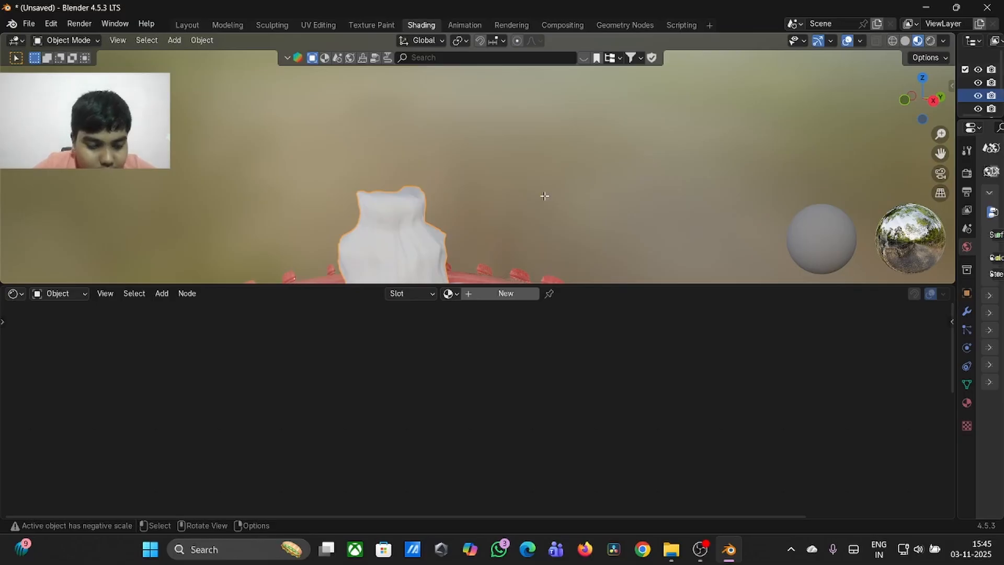
- Try moving the selected faces of the cylinder's wide lower section slightly in Edit Mode, and undo the move
key(Tab)
key(l)
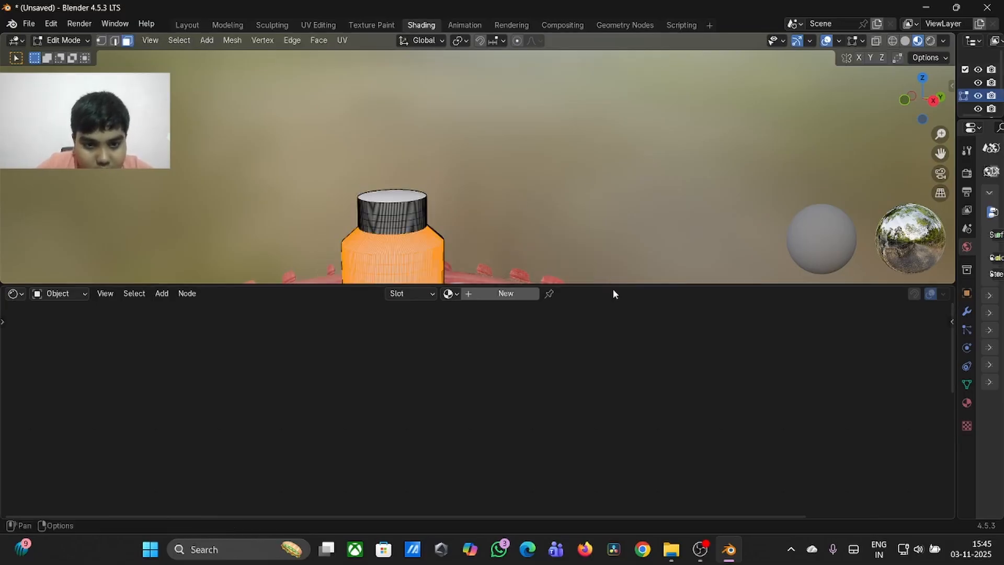
key(g)
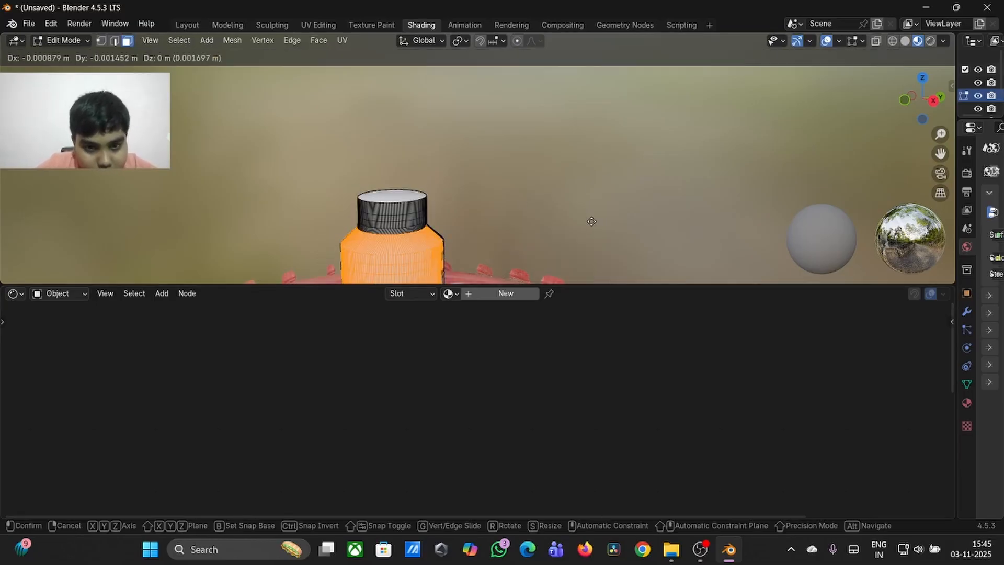
click(592, 221)
scroll(591, 221, right, 5)
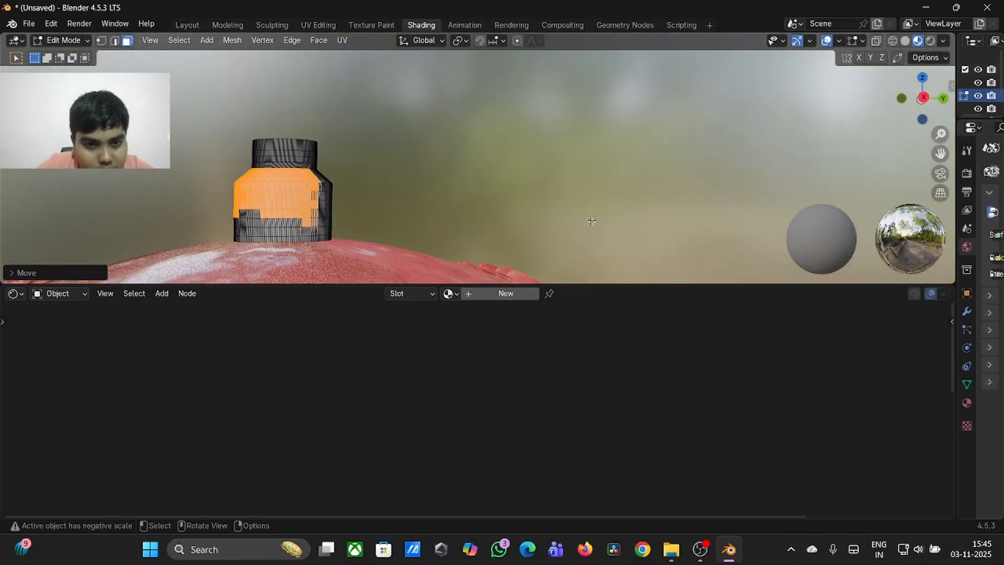
key(ctrl+z)
- Rotate the selected faces of the cylinder's lower section slightly and return to Object Mode
scroll(591, 221, left, 5)
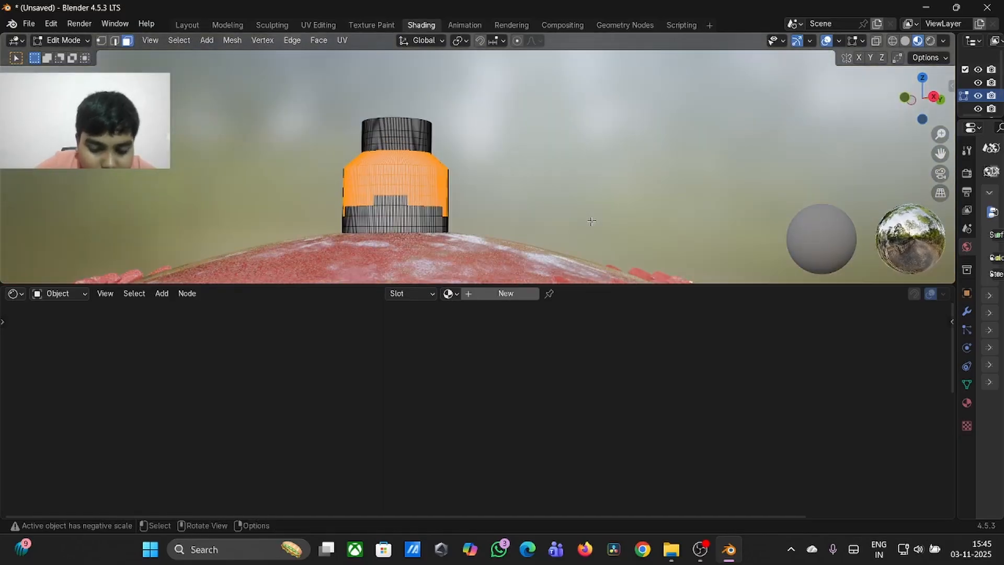
key(r)
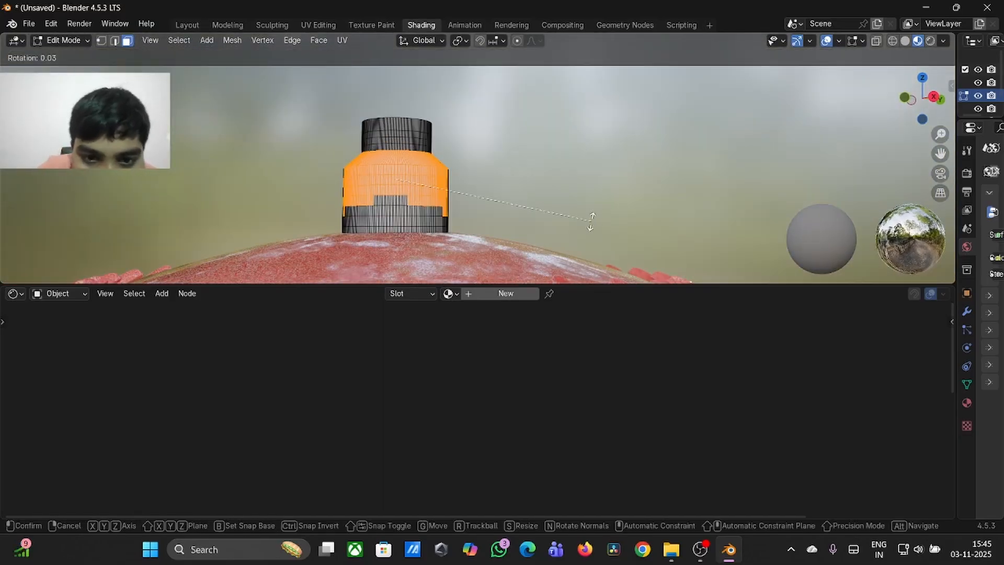
click(559, 206)
key(Tab)
- Create a new material for the cylinder stem
scroll(560, 206, right, 5)
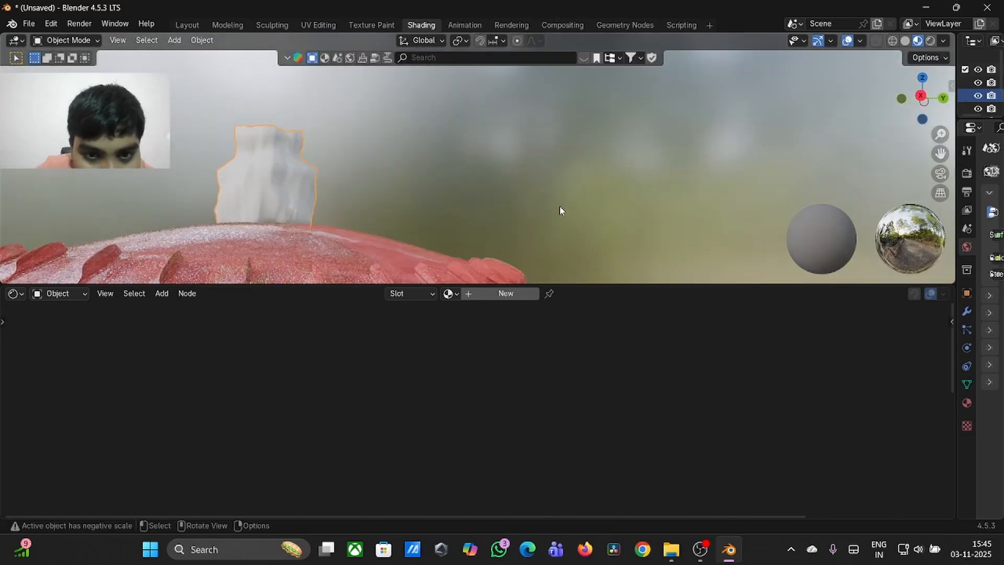
scroll(559, 207, left, 10)
scroll(560, 211, down, 2)
scroll(560, 211, right, 5)
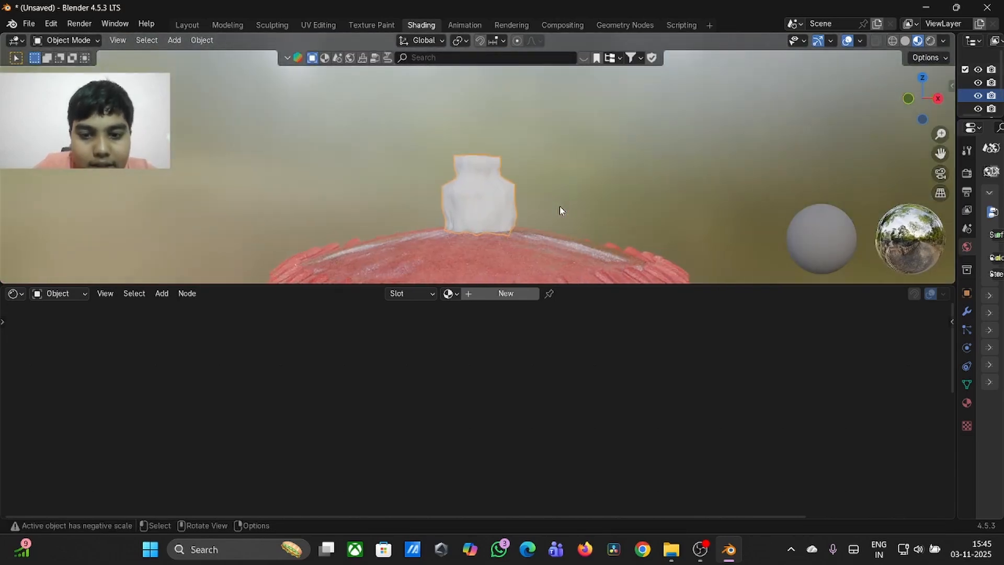
click(505, 295)
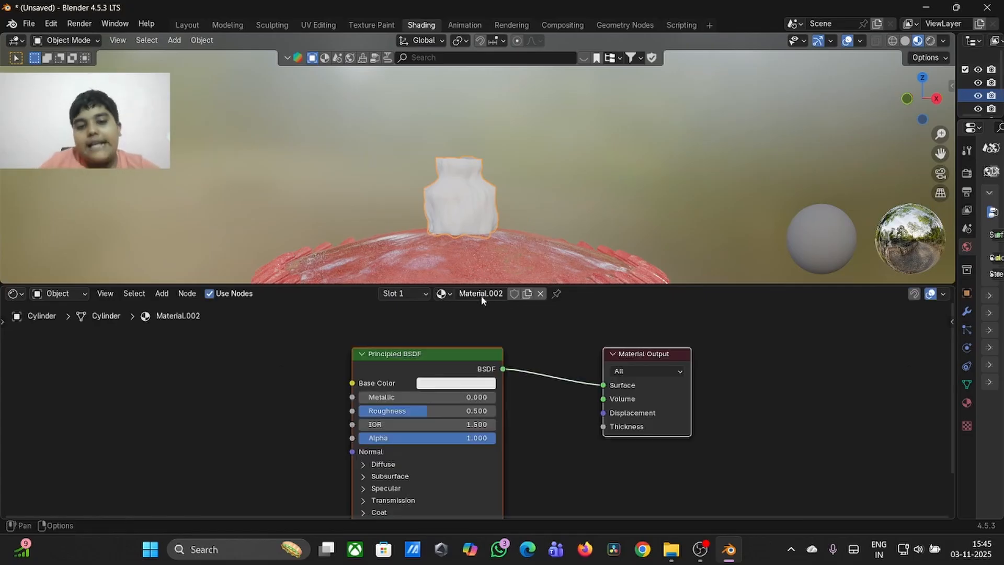
click(481, 387)
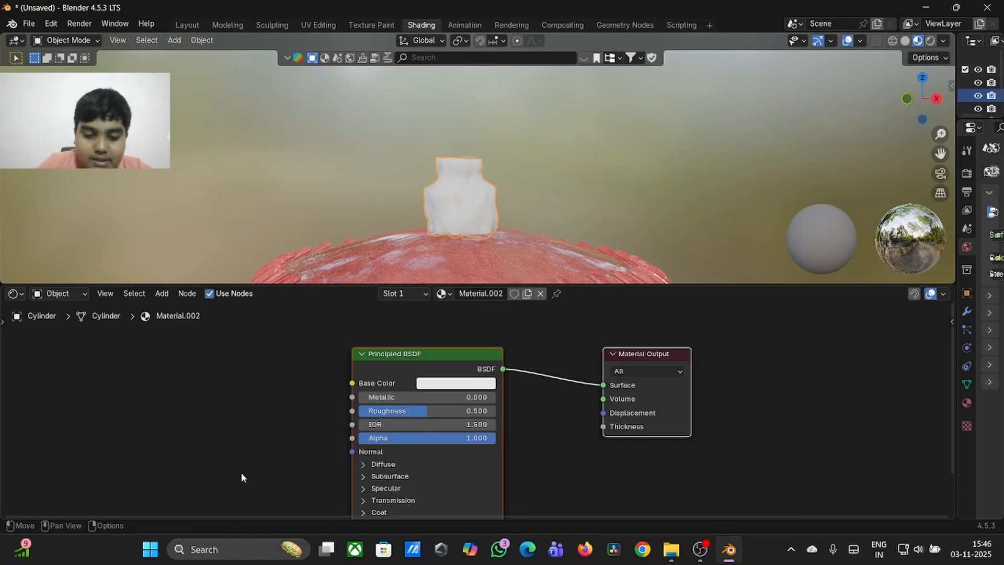
- Add a Noise Texture node and a Color Ramp node ahead of the Principled BSDF in the stem material
ctrl+scroll(240, 472, left, 3)
key(shift+a)
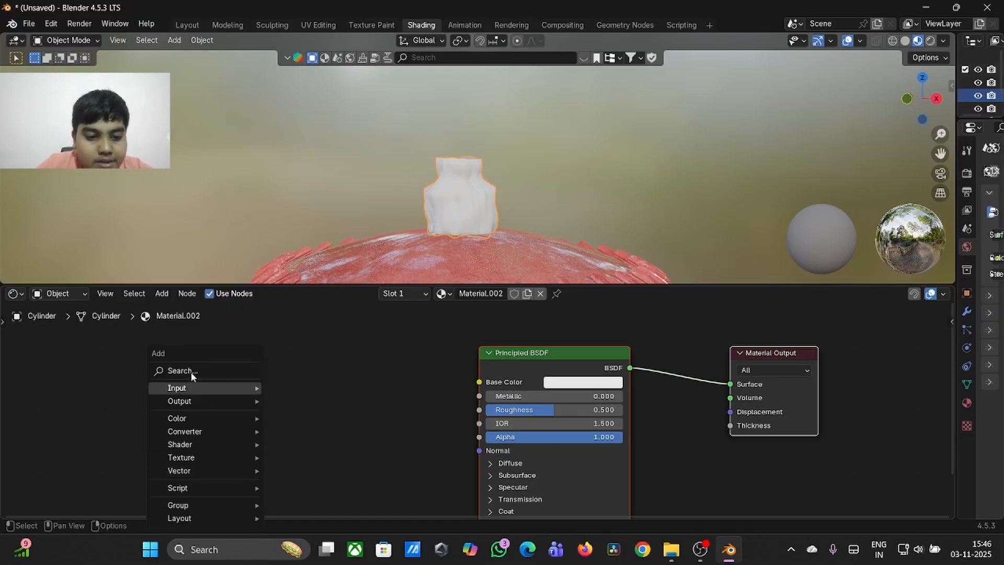
click(185, 371)
click(252, 407)
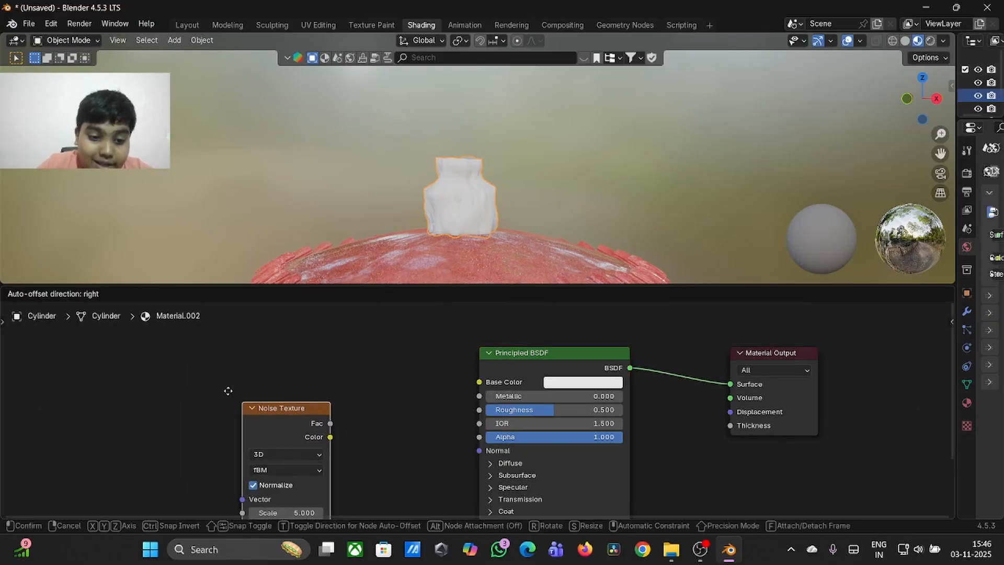
click(211, 368)
key(shift+a)
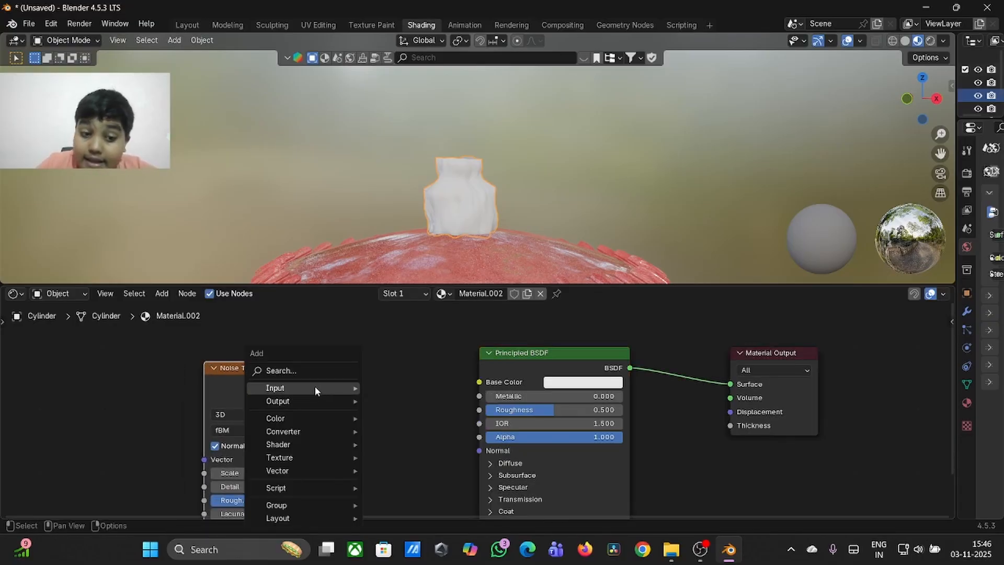
click(289, 369)
click(341, 410)
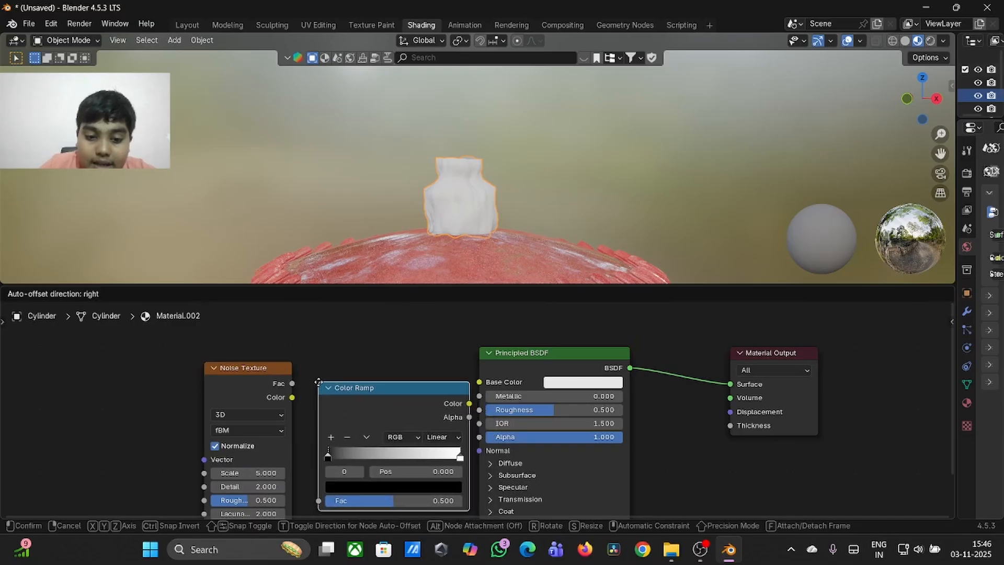
click(316, 378)
scroll(260, 374, left, 3)
key(shift+a)
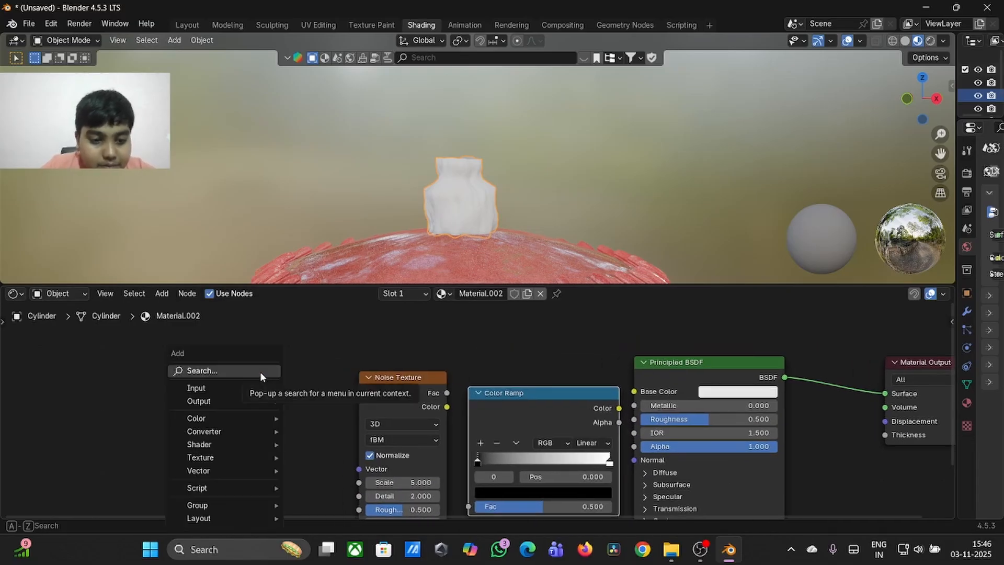
click(260, 373)
click(188, 391)
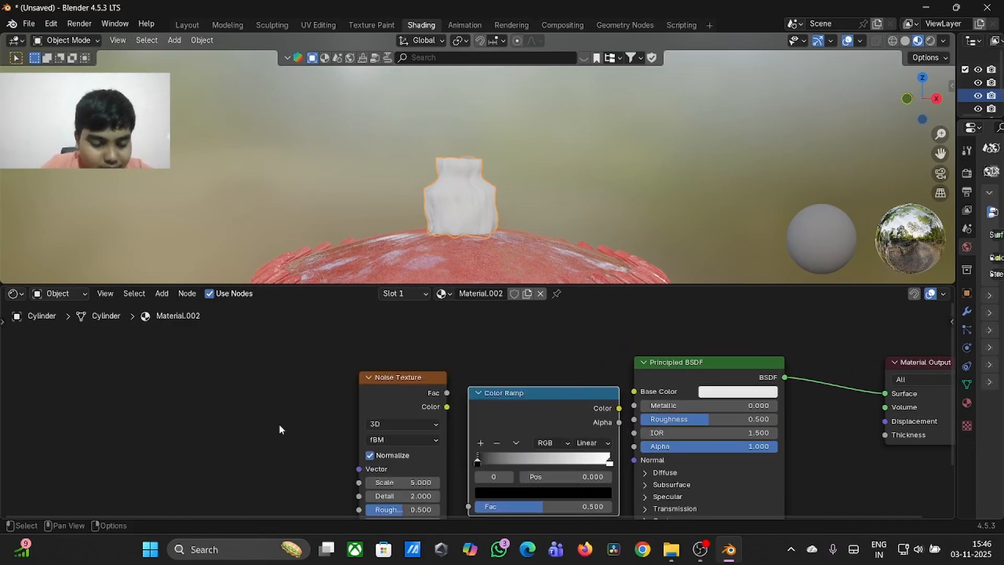
- Add Texture Coordinate and Mapping nodes to the Noise Texture and feed the Object coordinates into the Mapping node's Vector
click(388, 392)
key(shift+a)
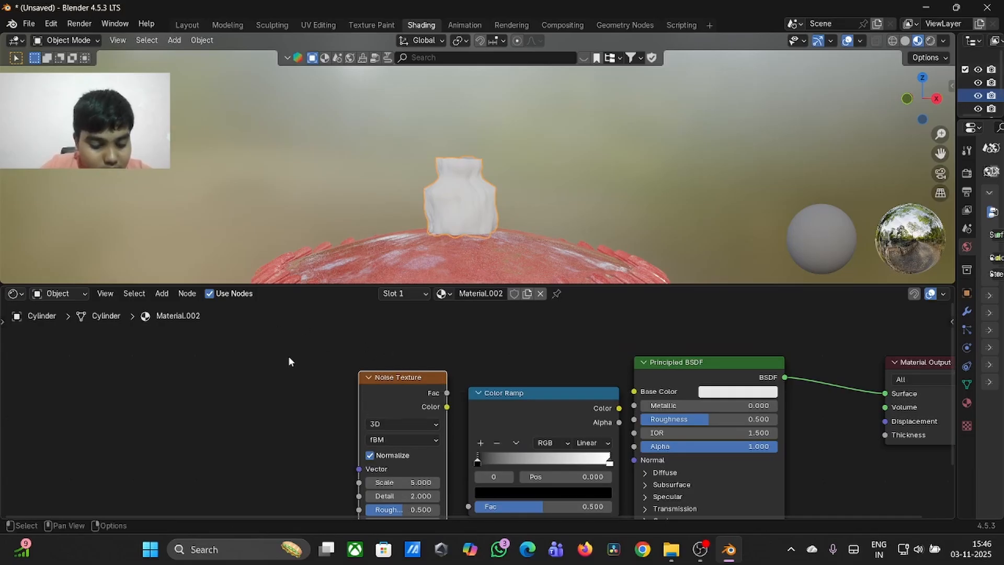
key(ctrl+t)
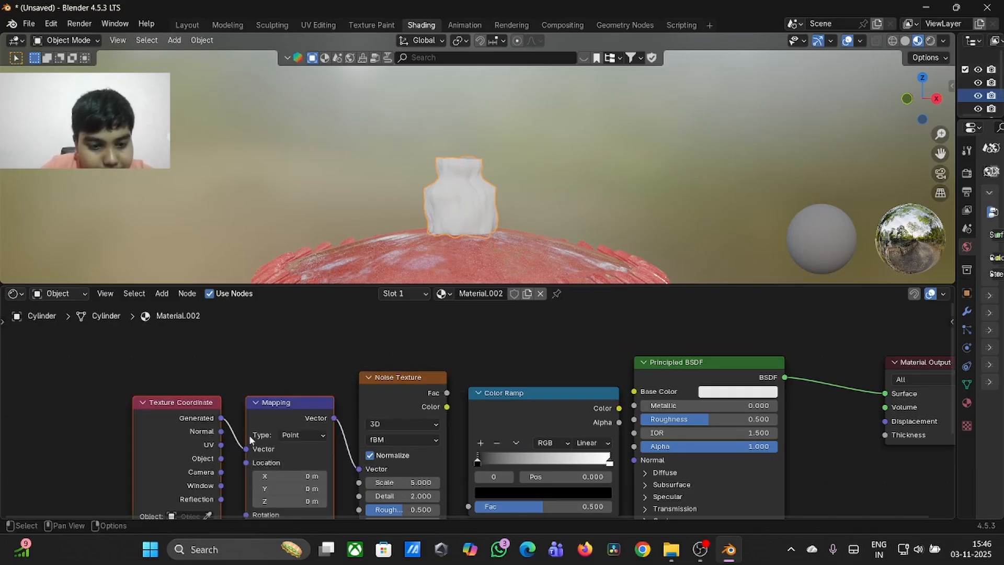
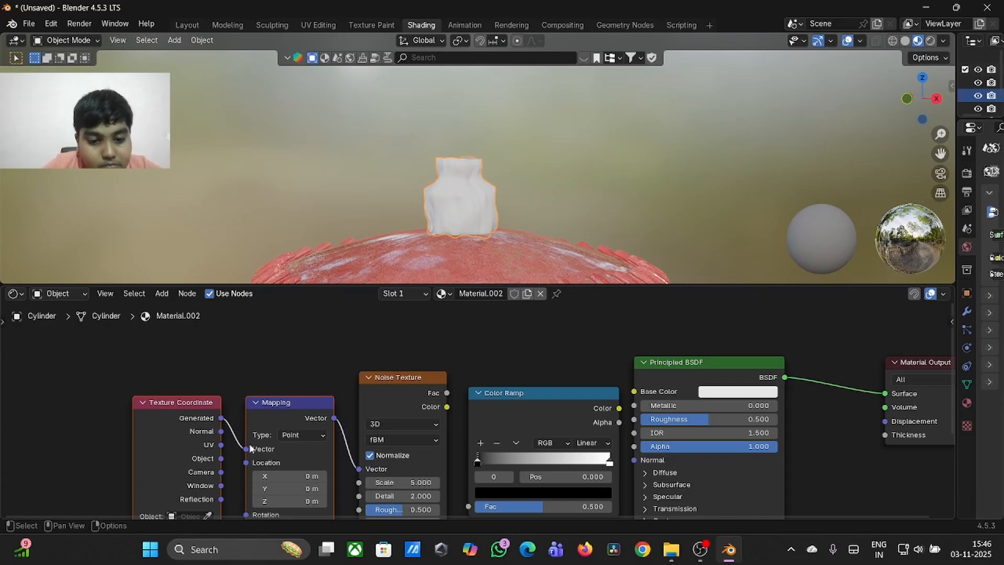
middle_drag(432, 450, 395, 441)
drag(184, 448, 211, 439)
middle_drag(460, 473, 413, 443)
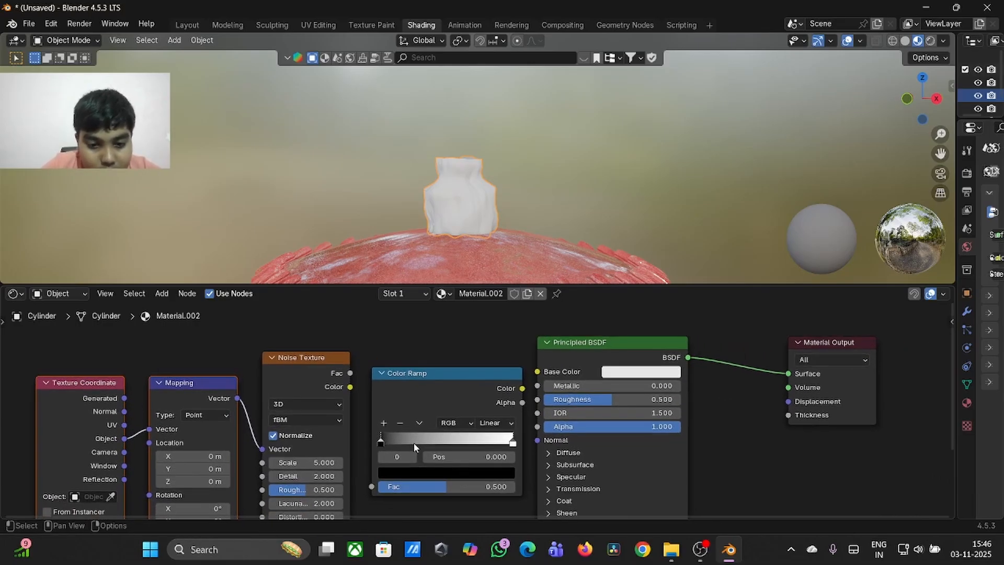
- Set the Color Ramp's first stop to a very dark reddish brown
click(407, 469)
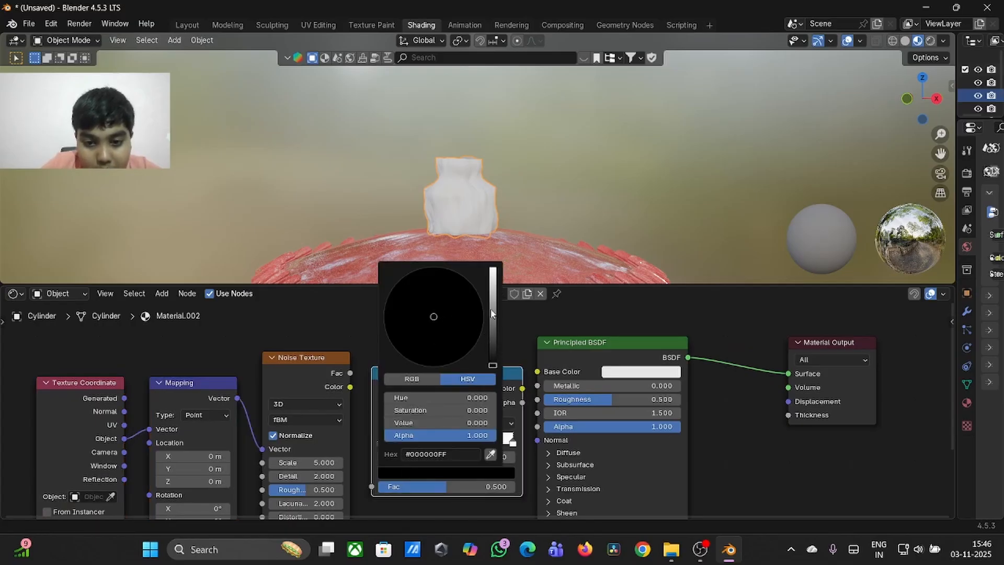
mouse_move(492, 367)
mouse_down()
mouse_move(492, 292)
mouse_move(422, 360)
mouse_up()
drag(492, 308, 493, 341)
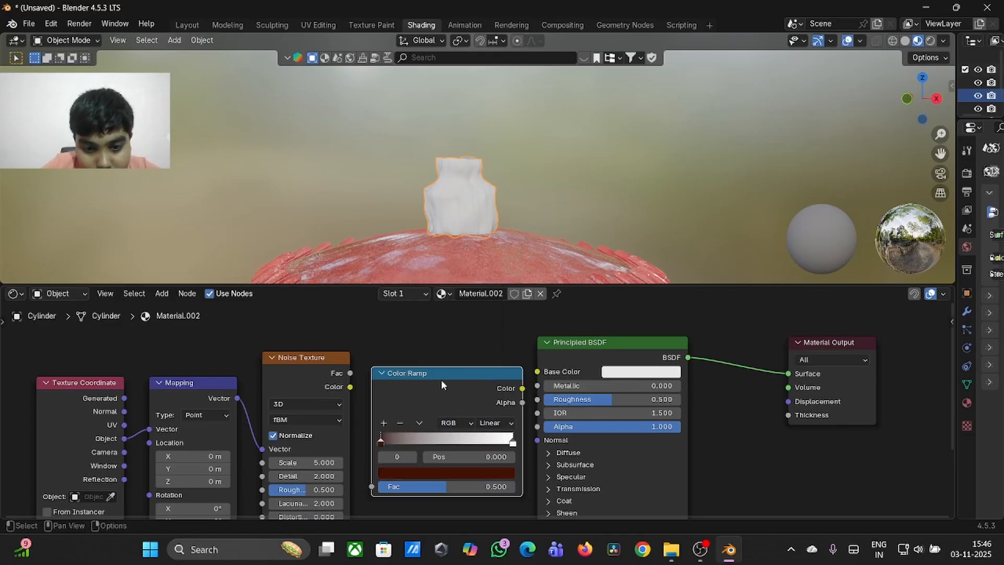
- Connect the Noise Texture's Fac output to the Color Ramp's Fac and the ramp's Color output to the Principled BSDF's Base Color
drag(350, 373, 372, 487)
shift+scroll(377, 498, down, 2)
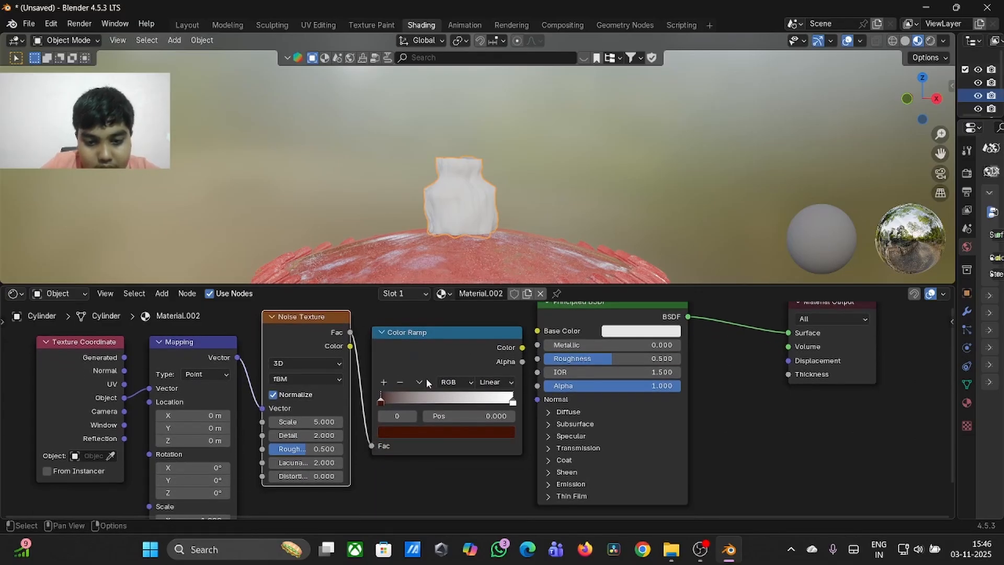
drag(522, 347, 537, 331)
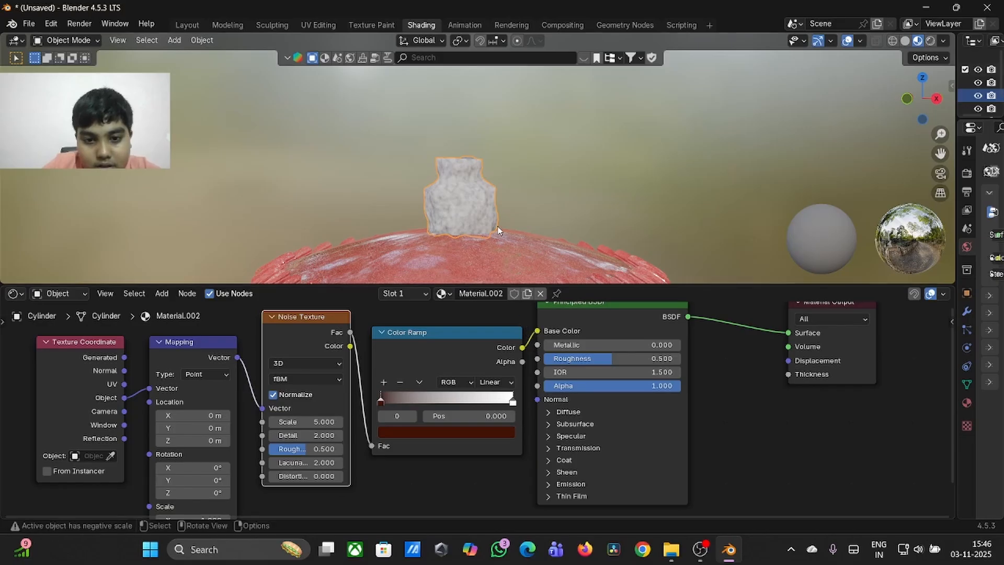
- Set the Noise Texture's scale to 6.5 and check the pattern on the stem
scroll(499, 230, up, 3)
drag(303, 421, 332, 421)
scroll(539, 175, down, 8)
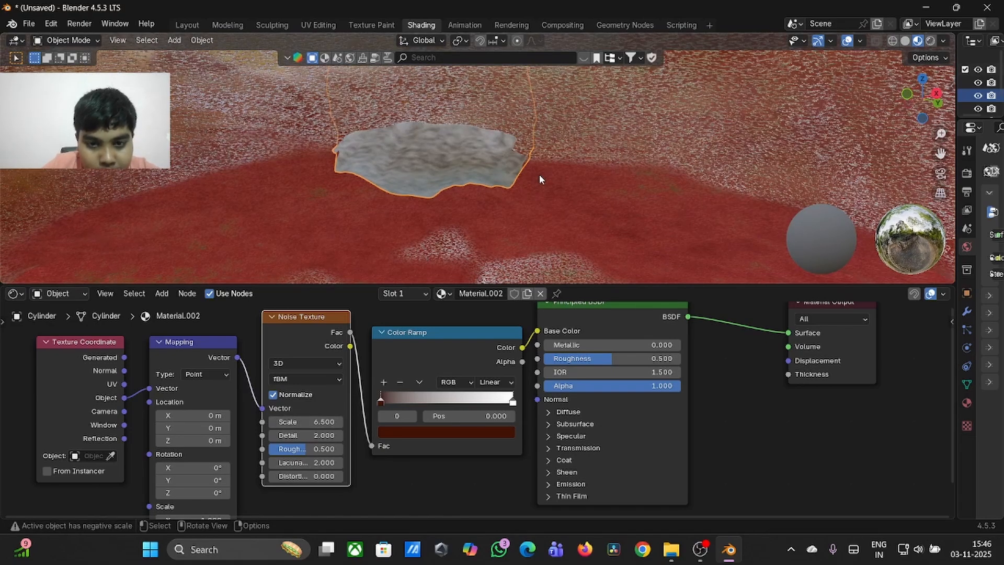
key(KP_Decimal)
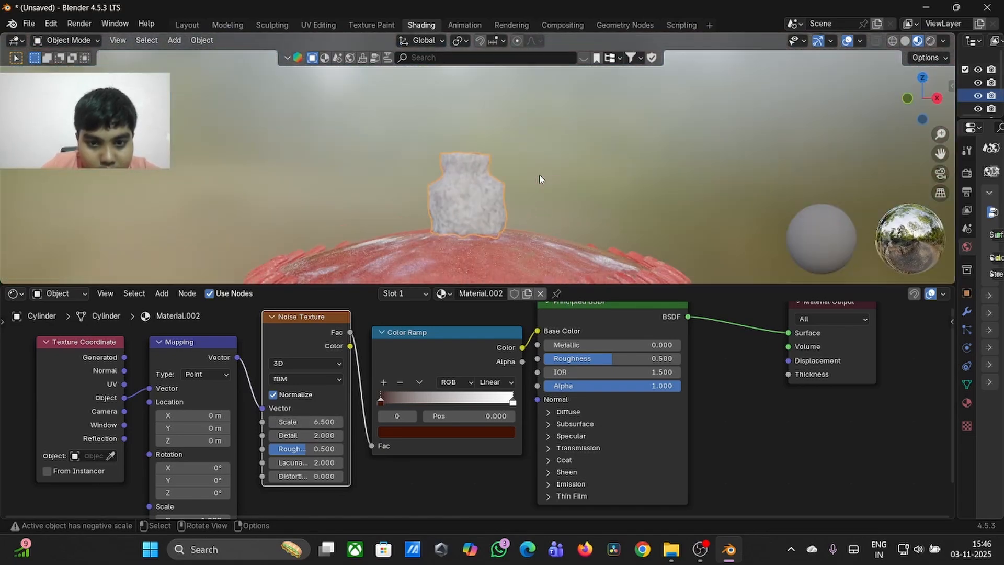
- Set the Color Ramp's white end stop to the muted pinkish red #BD706F
click(513, 402)
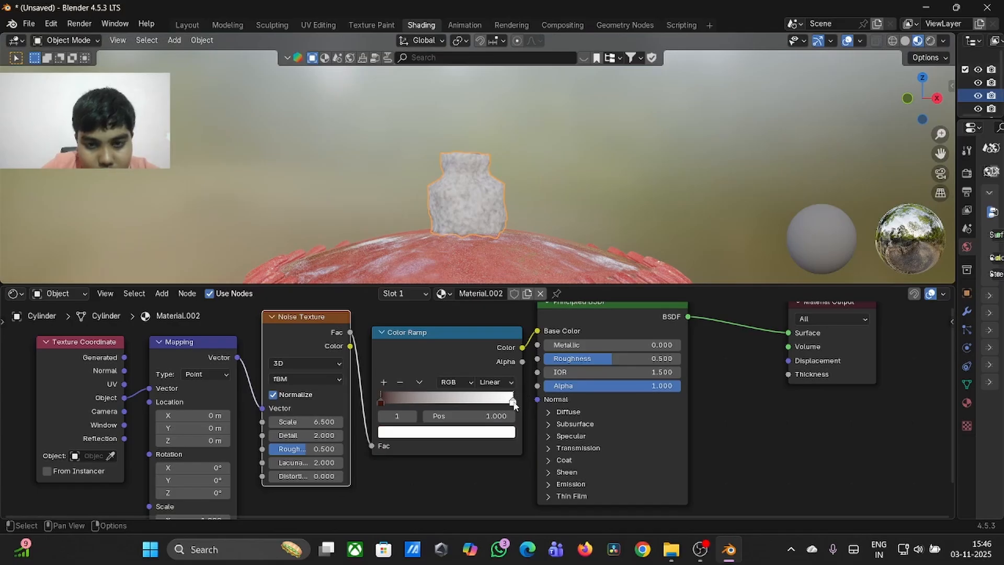
click(443, 433)
drag(433, 306, 433, 296)
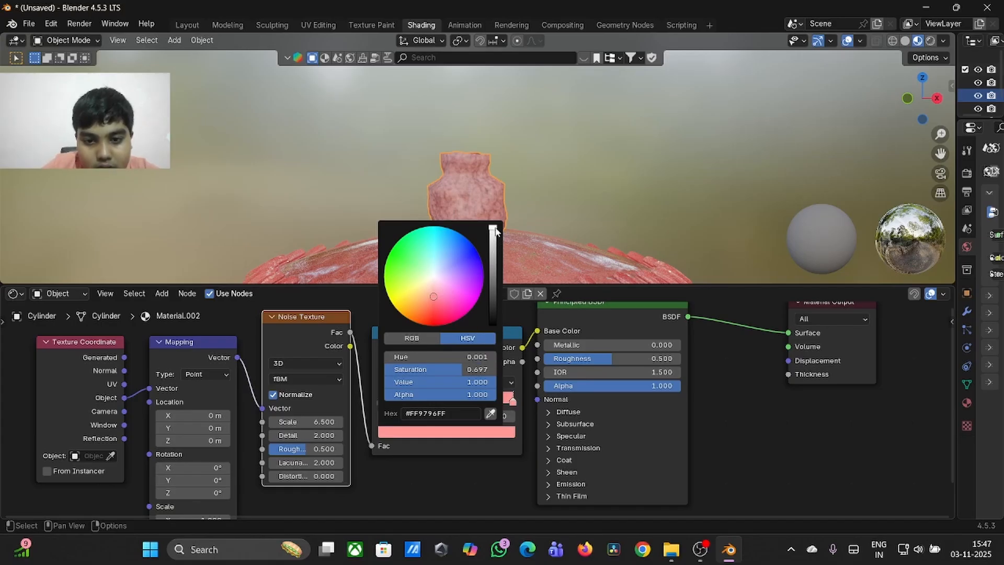
drag(496, 231, 493, 252)
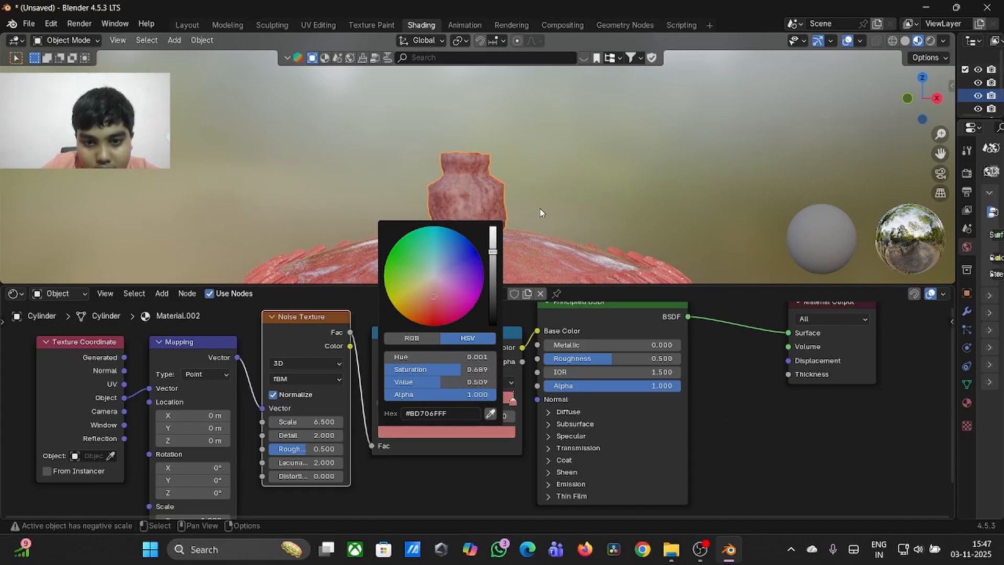
- Move the Color Ramp's dark stop to position 0.065 and shift the node slightly toward the Noise Texture
drag(384, 400, 422, 405)
drag(519, 409, 484, 408)
drag(396, 402, 369, 405)
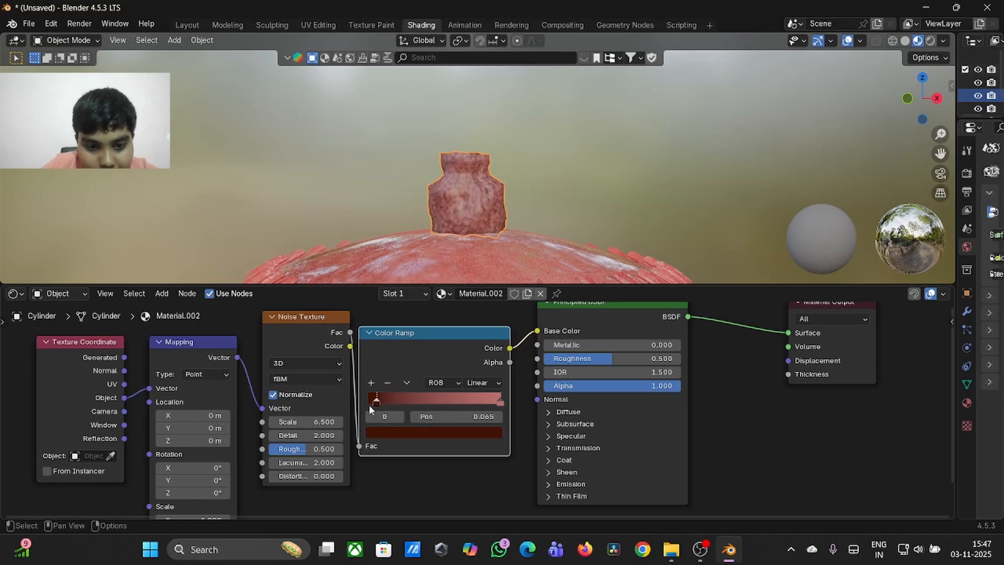
- Set the Noise Texture's scale to 2 and check the stem up close
click(301, 422)
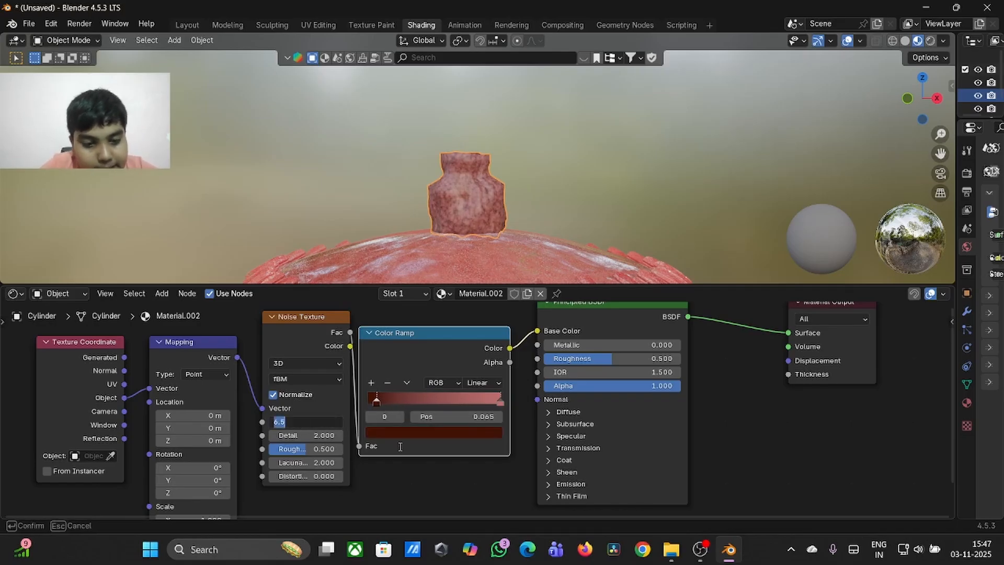
text(2)
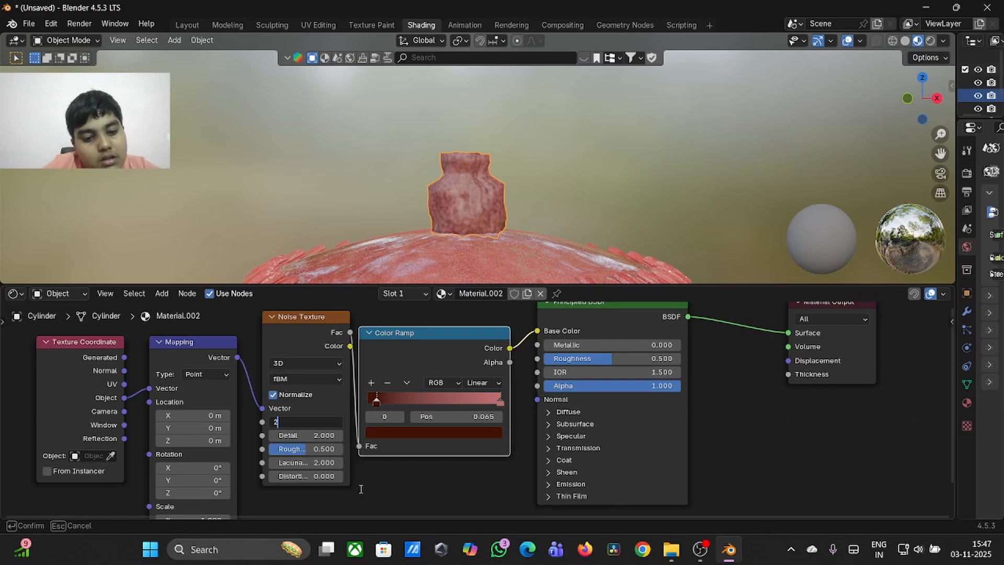
key(Return)
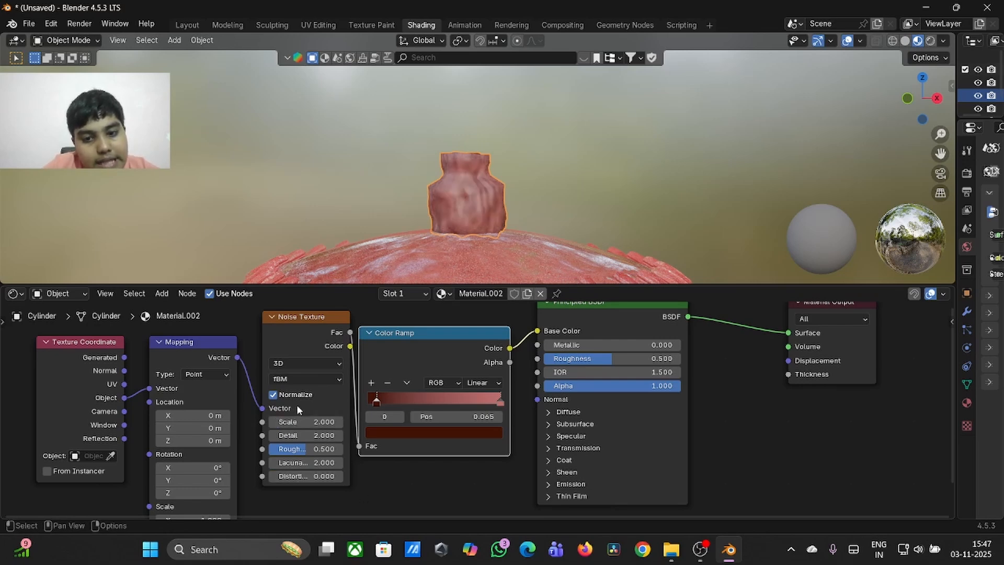
scroll(440, 237, up, 5)
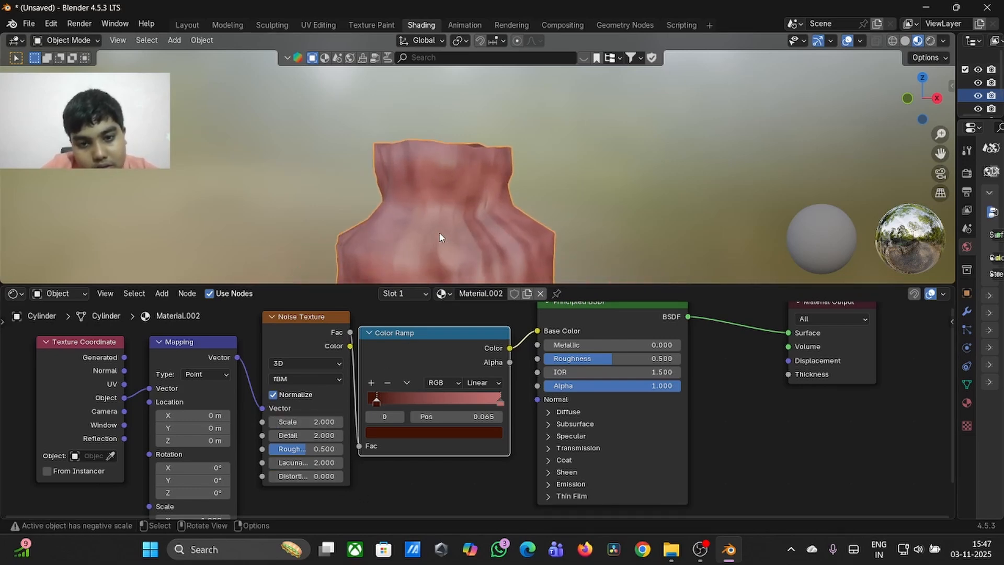
- Apply Shade Smooth to the cylinder stem
right_click(455, 227)
click(456, 231)
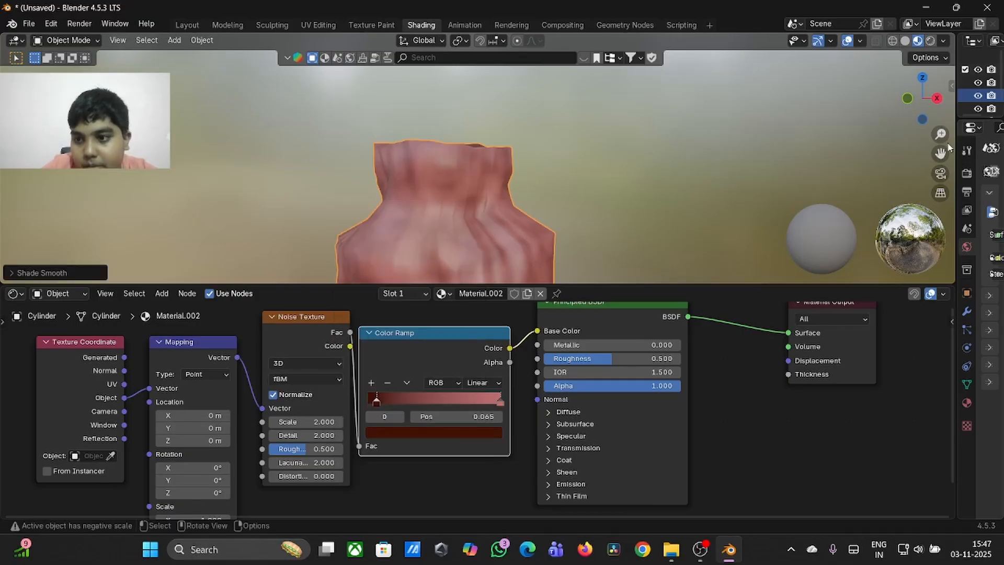
drag(940, 153, 937, 102)
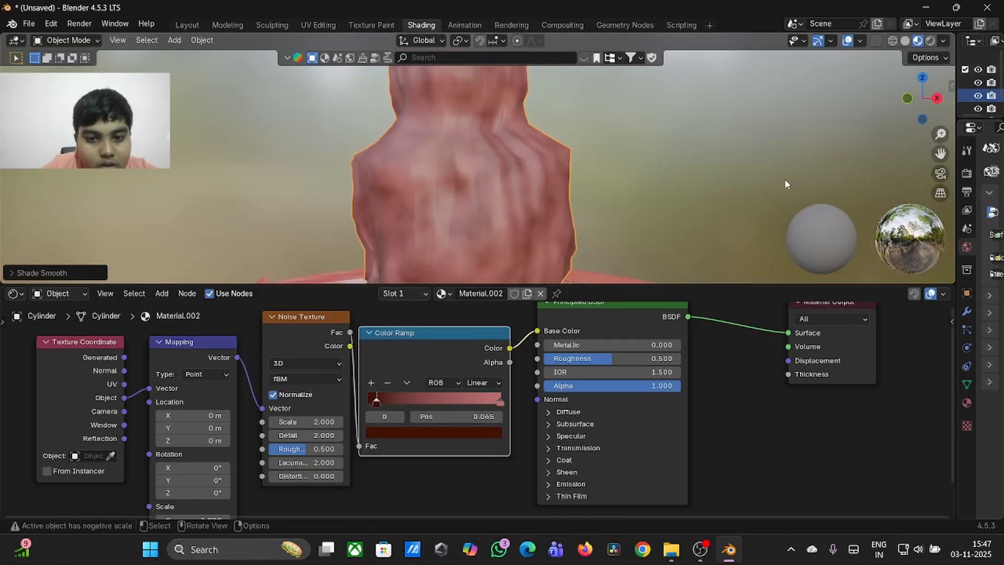
scroll(627, 188, down, 2)
scroll(627, 189, up, 2)
scroll(609, 420, down, 1)
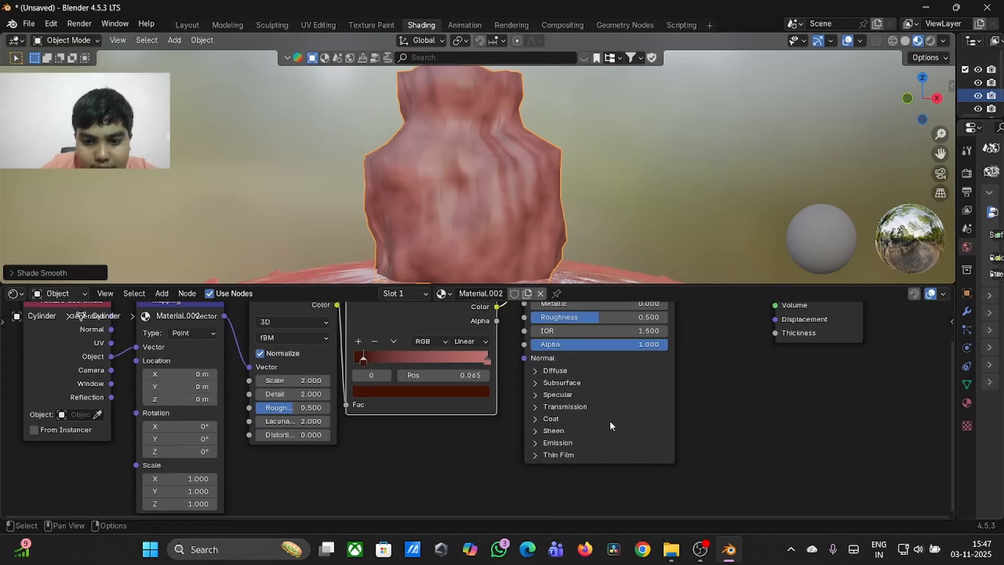
- Add a Bump node in the empty space below the Principled BSDF
shift+scroll(609, 421, down, 3)
scroll(610, 420, down, 2)
key(shift+a)
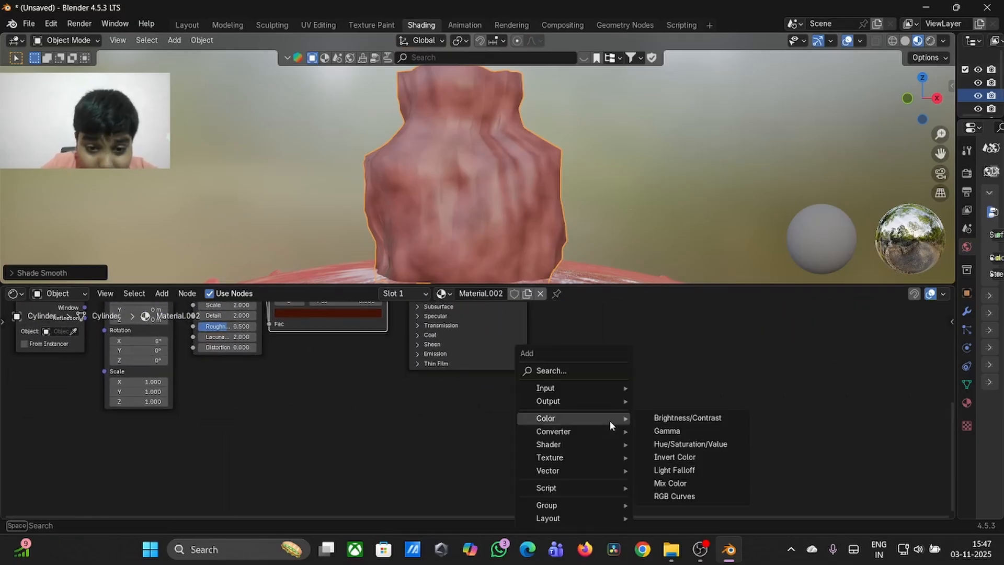
click(558, 370)
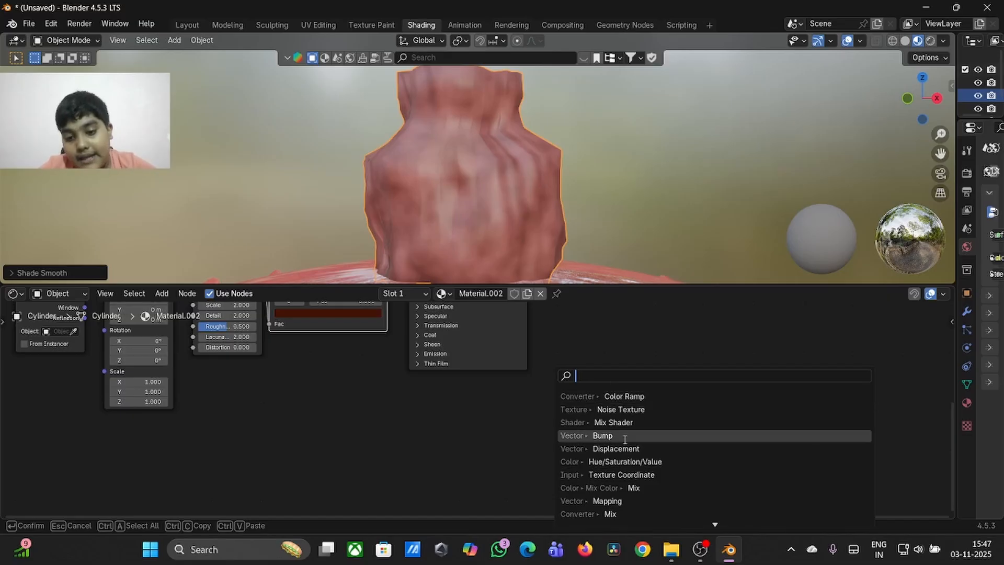
click(608, 436)
click(542, 419)
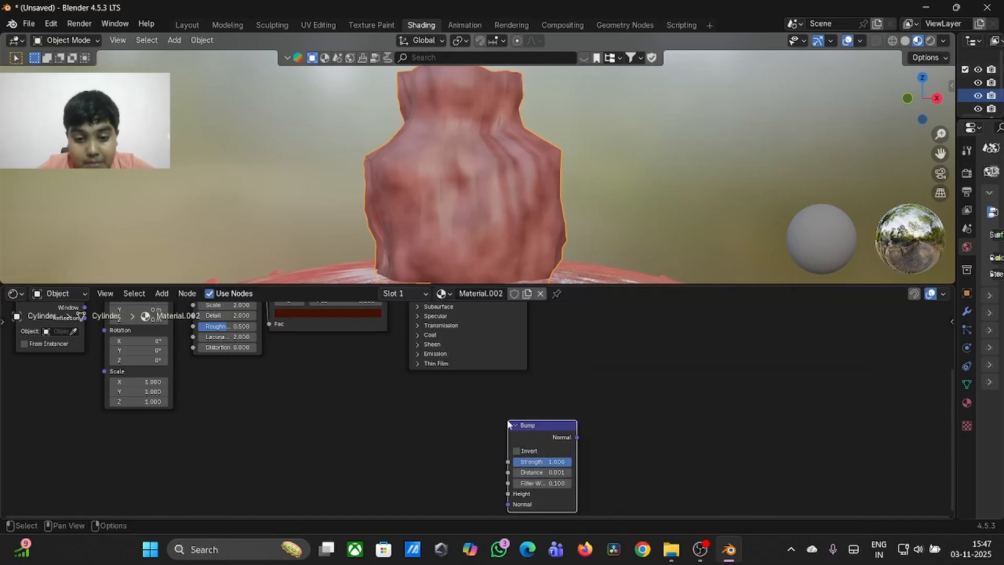
- Duplicate the Noise Texture and Color Ramp nodes below the originals and reset the copies to their default values
scroll(339, 434, down, 1)
middle_drag(362, 380, 507, 419)
click(327, 319)
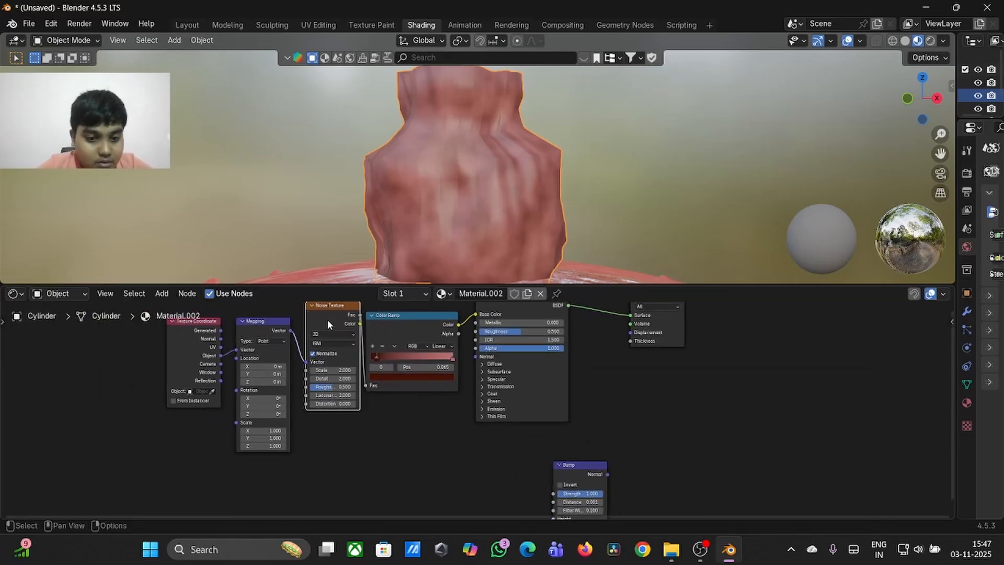
shift+click(378, 328)
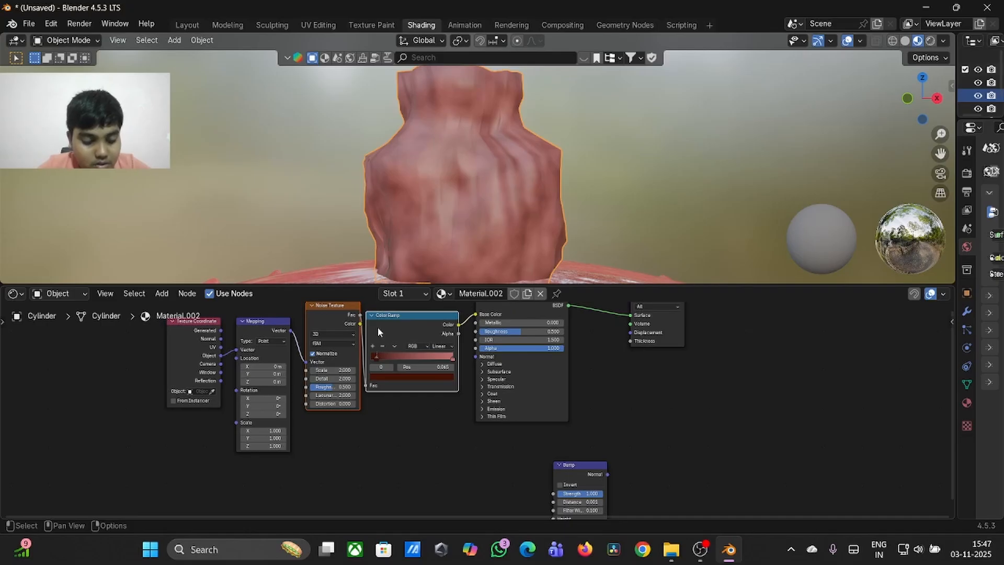
key(shift+d)
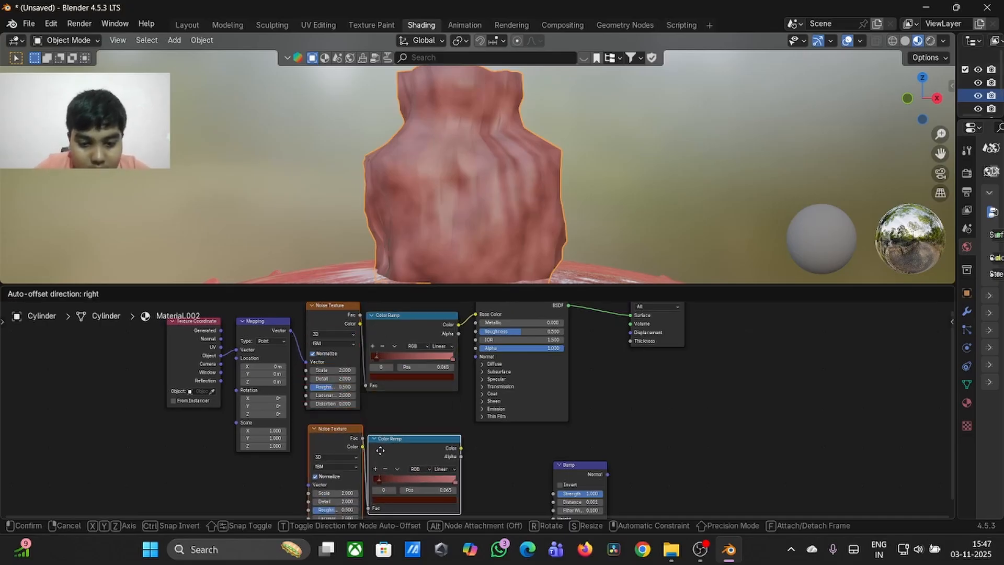
click(380, 450)
key(BackSpace)
scroll(380, 450, down, 3)
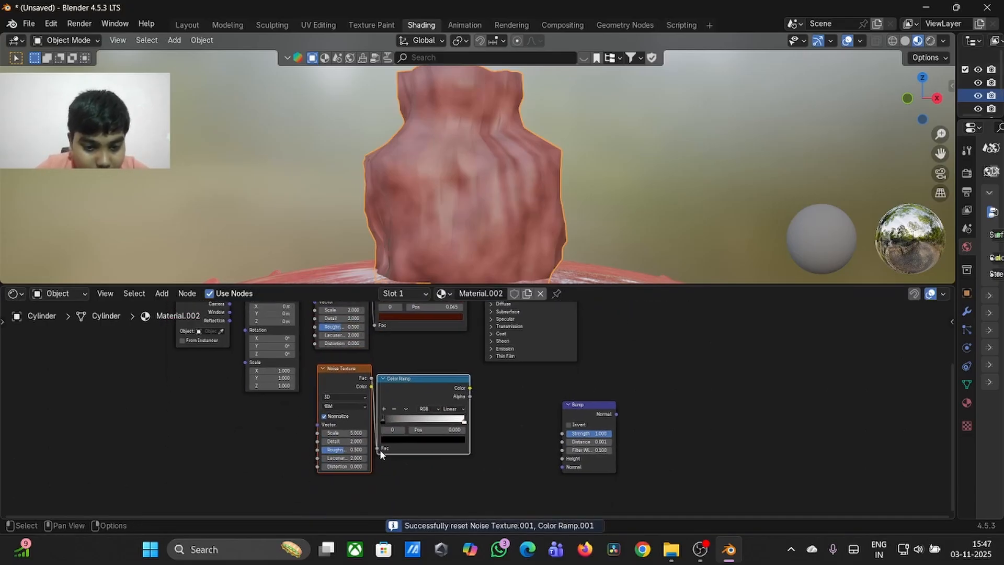
click(430, 459)
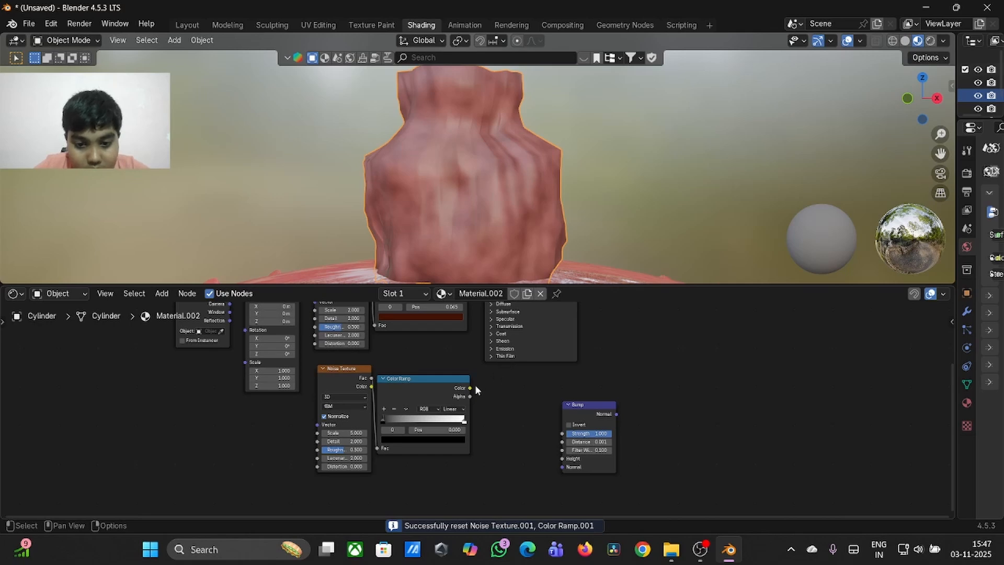
- Connect the duplicated Color Ramp to the Bump's Height, enable Invert, and connect the Bump's Normal output to the Principled BSDF's Normal
drag(476, 387, 562, 458)
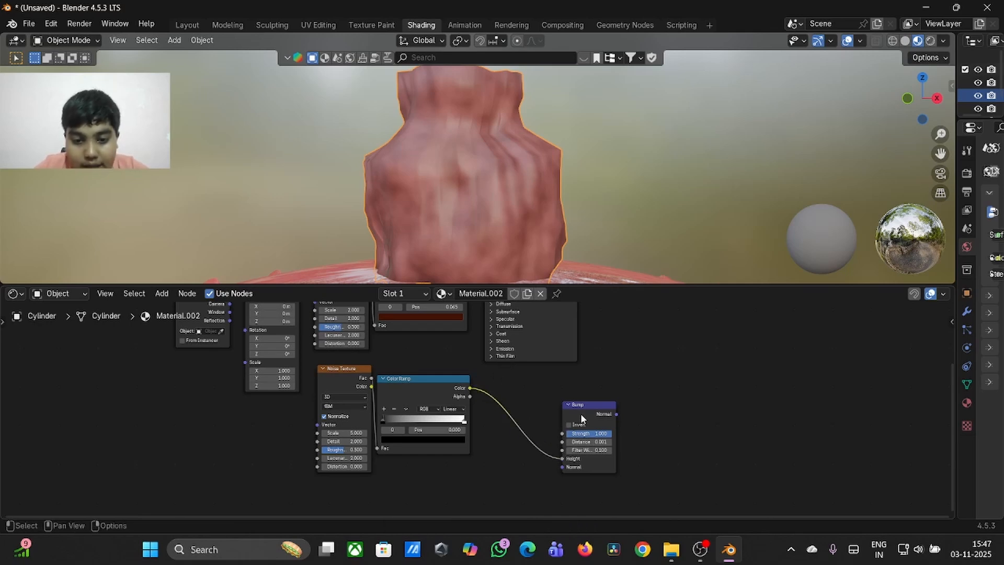
drag(580, 414, 518, 401)
drag(339, 391, 325, 398)
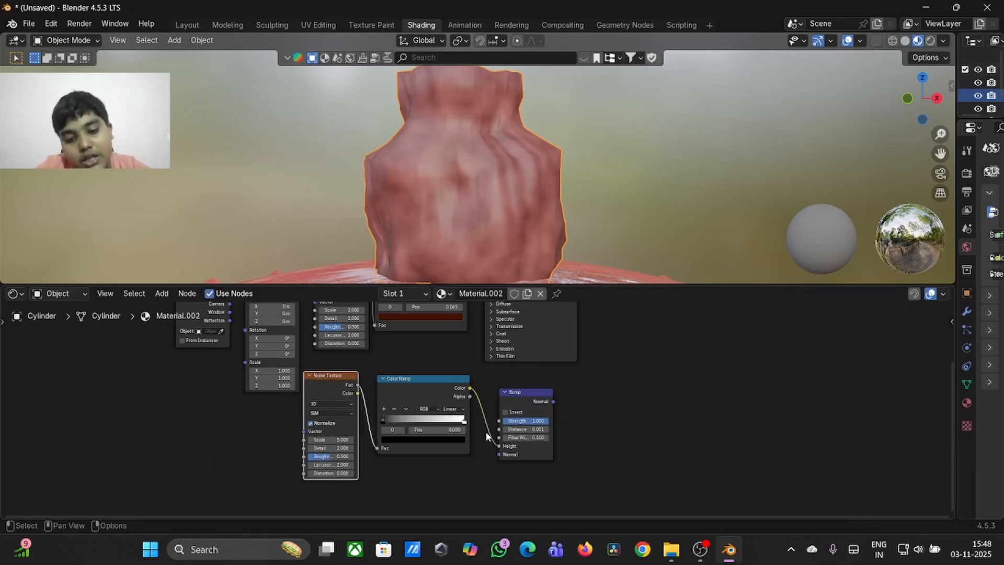
drag(508, 413, 478, 379)
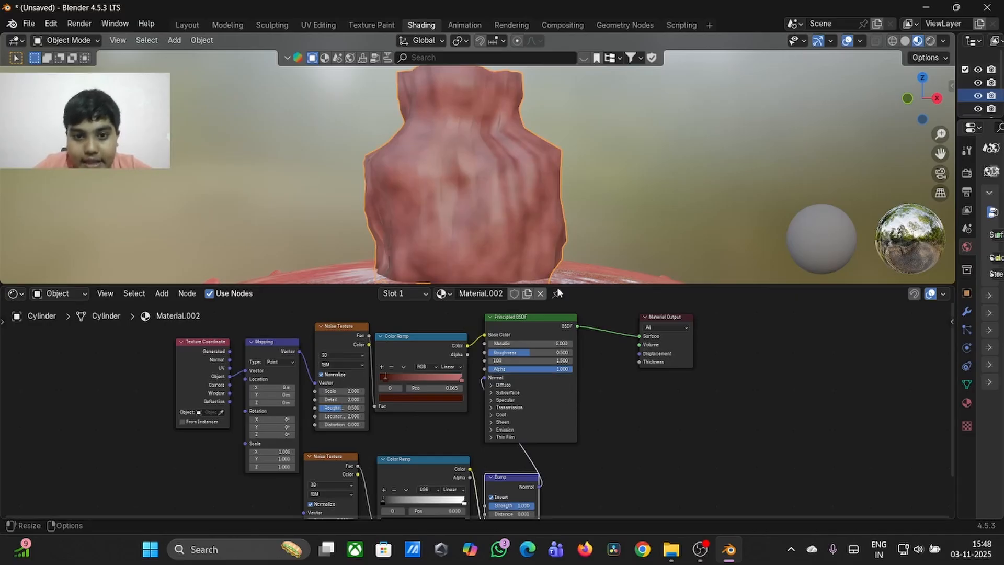
- Raise the Bump node's distance to about 5.1
scroll(545, 349, down, 1)
scroll(544, 348, down, 5)
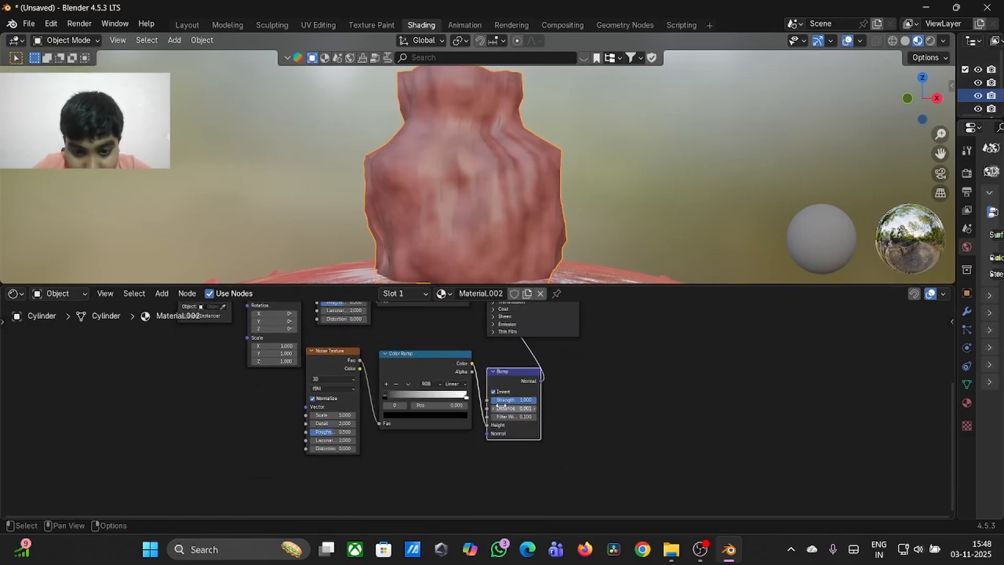
scroll(473, 400, up, 2)
drag(534, 407, 560, 408)
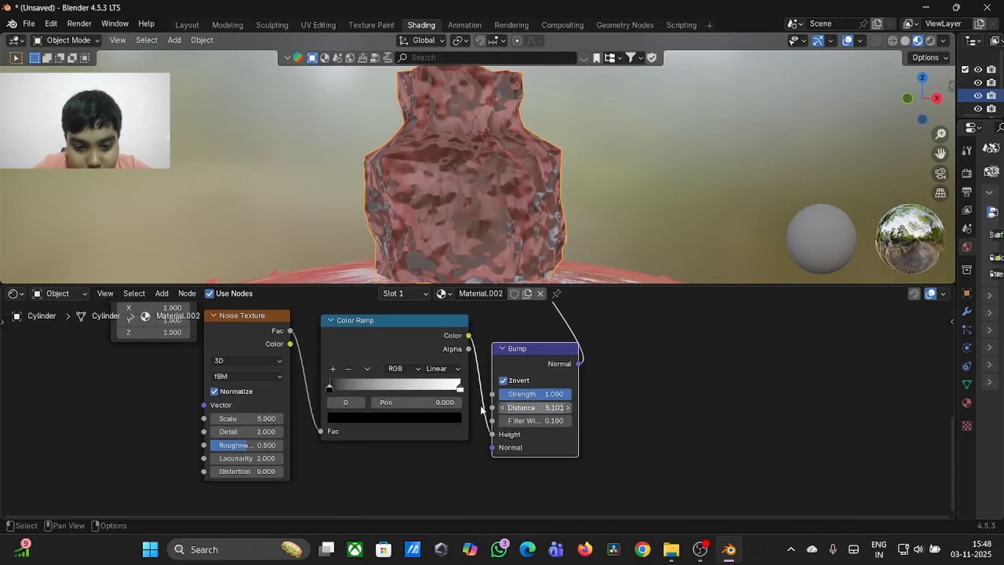
- Set the scale of the Noise Texture driving the bump to 1200
click(254, 418)
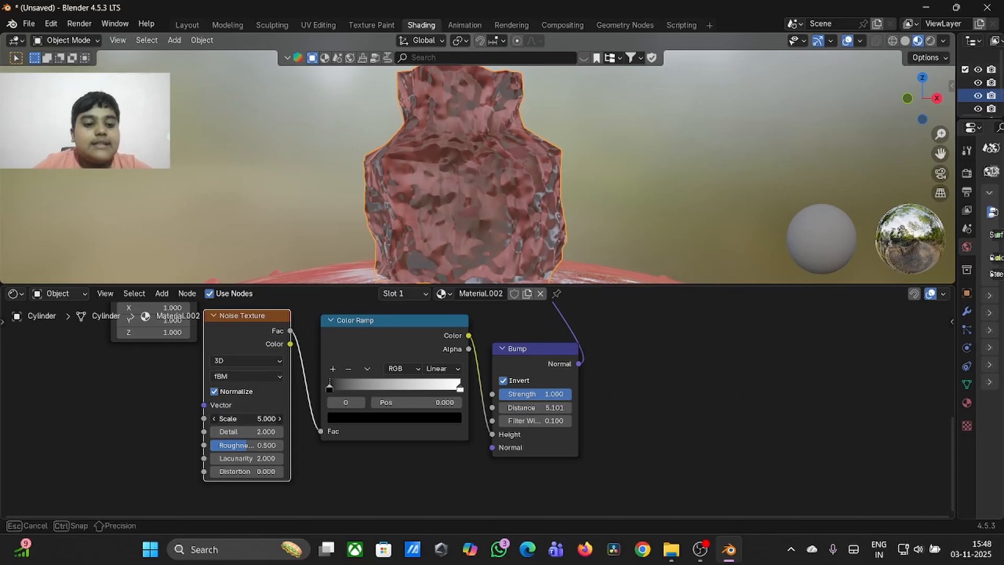
text(1200)
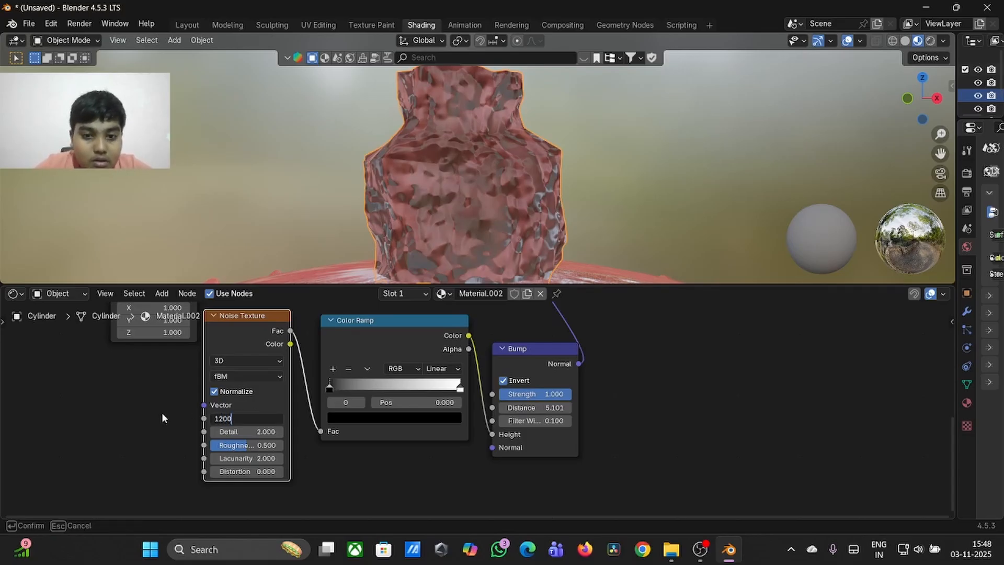
key(Return)
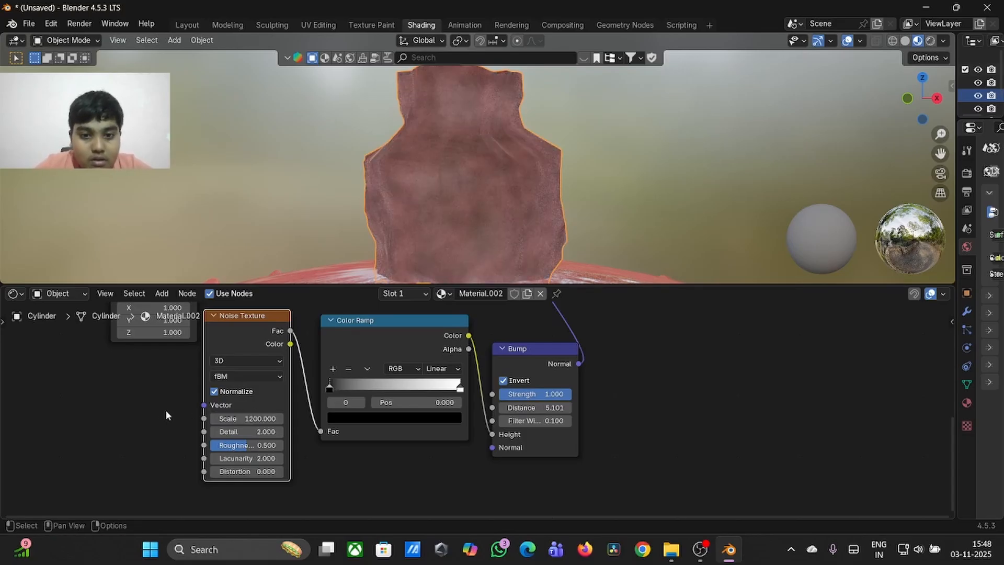
- Try scales of 700, 500 and 200 on the Noise Texture driving the bump
click(253, 419)
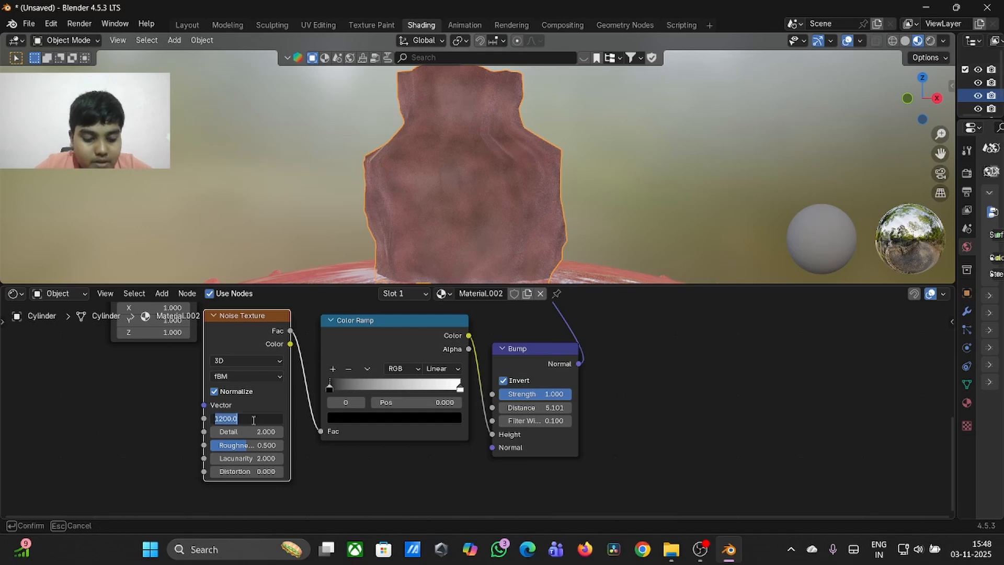
text(700)
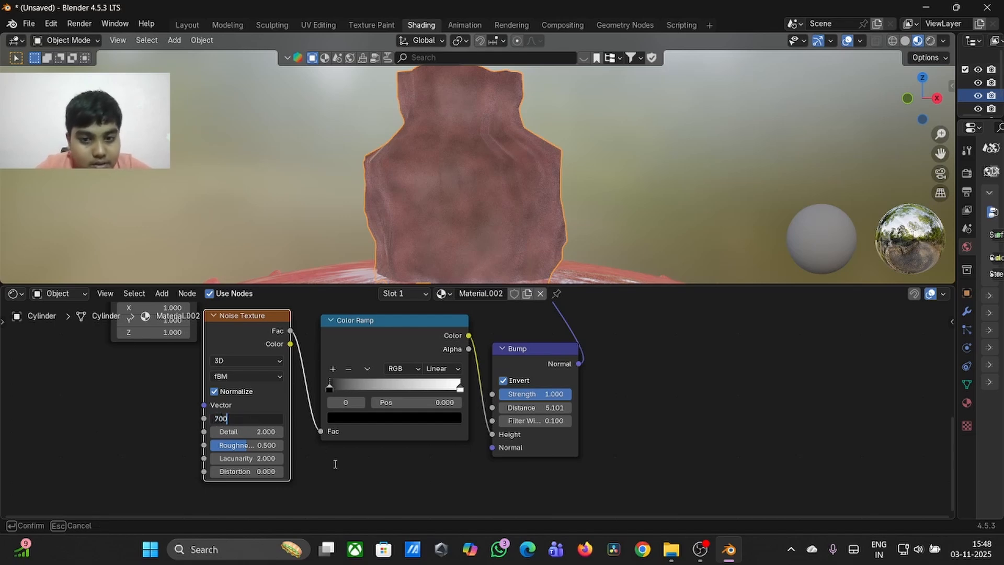
key(Return)
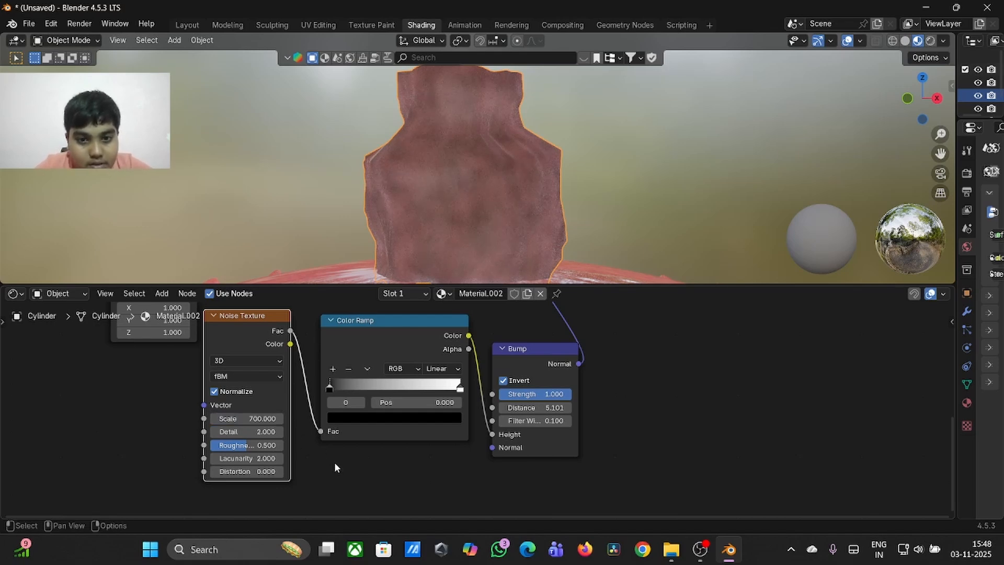
click(238, 417)
text(500)
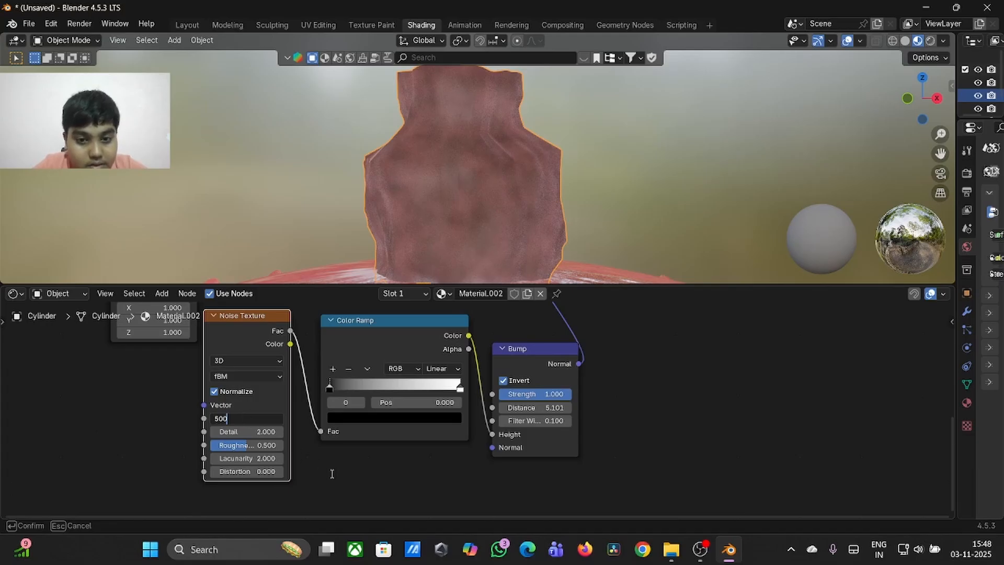
key(Return)
click(224, 418)
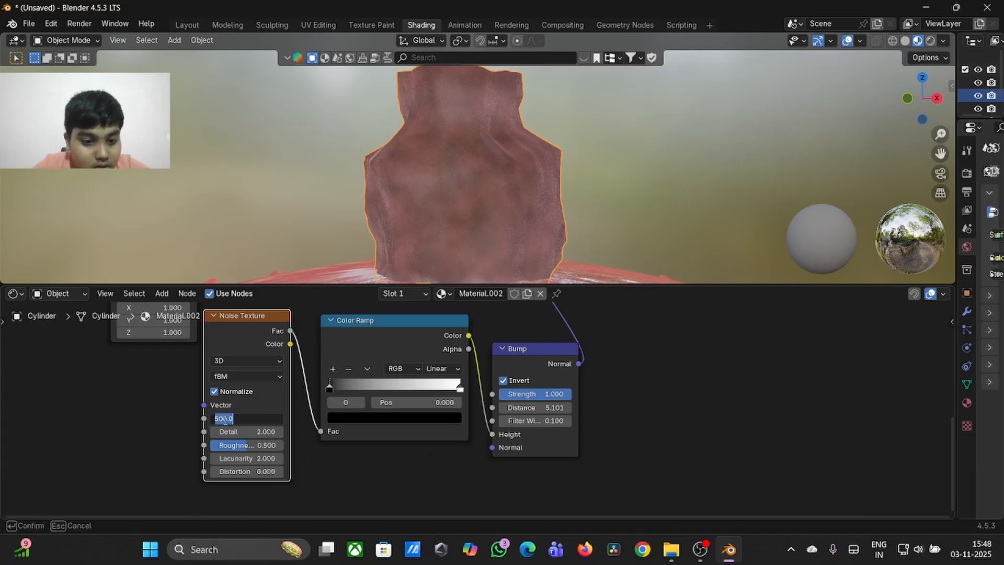
text(200)
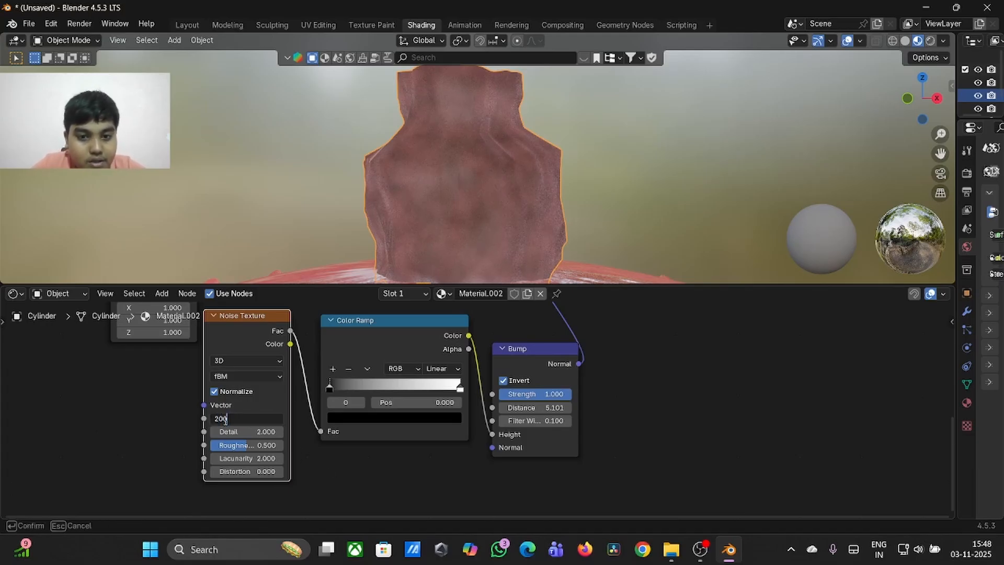
key(Return)
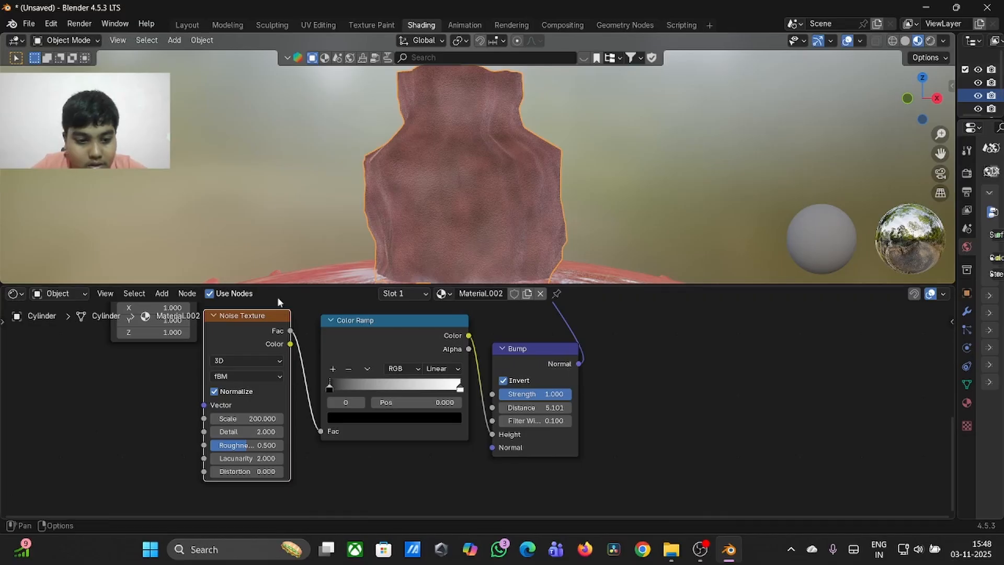
- Set the scale of the Noise Texture driving the bump to 100
click(259, 418)
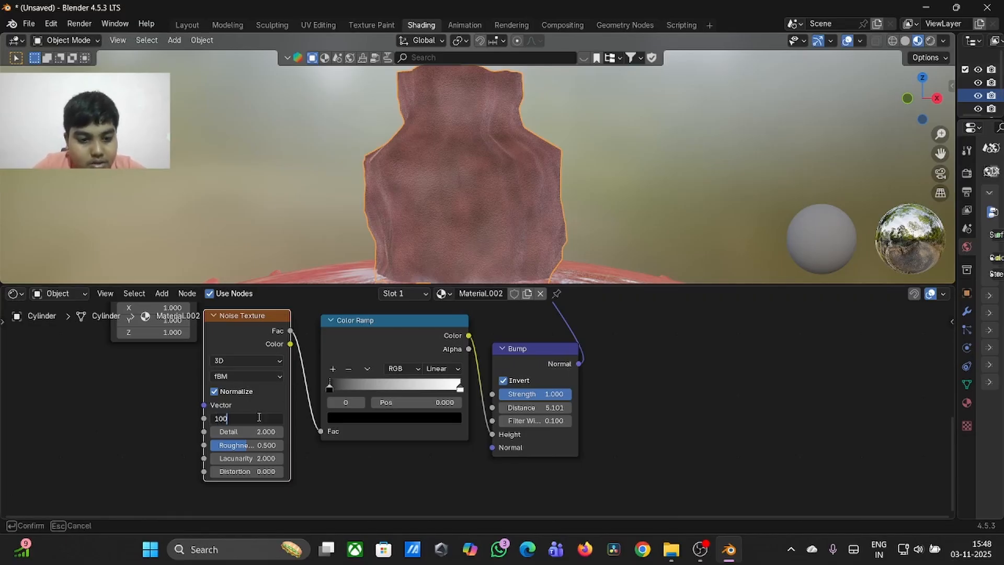
scroll(534, 182, down, 6)
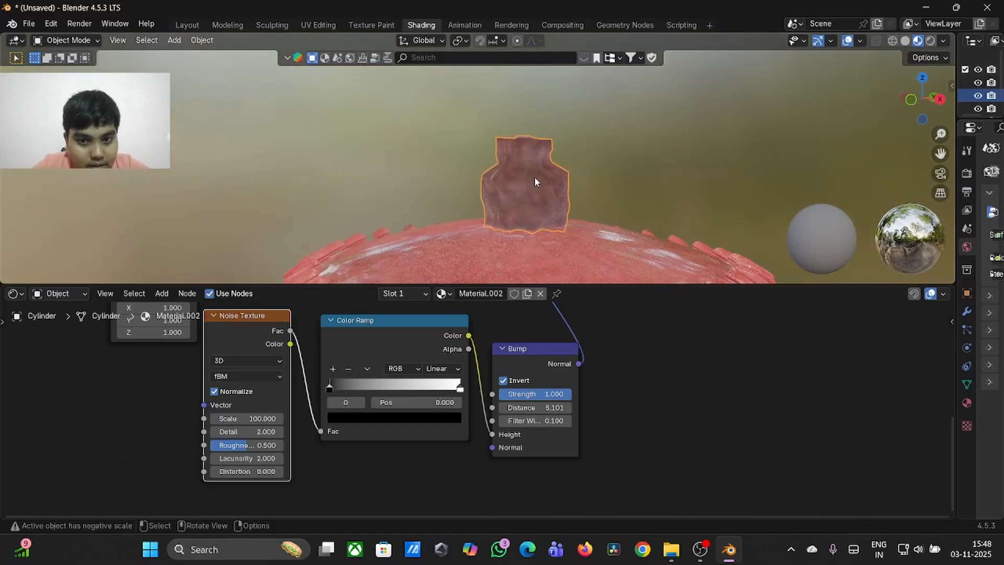
- In the Layout workspace, reduce the size of the stem's Clouds displacement texture to 0.06
click(195, 28)
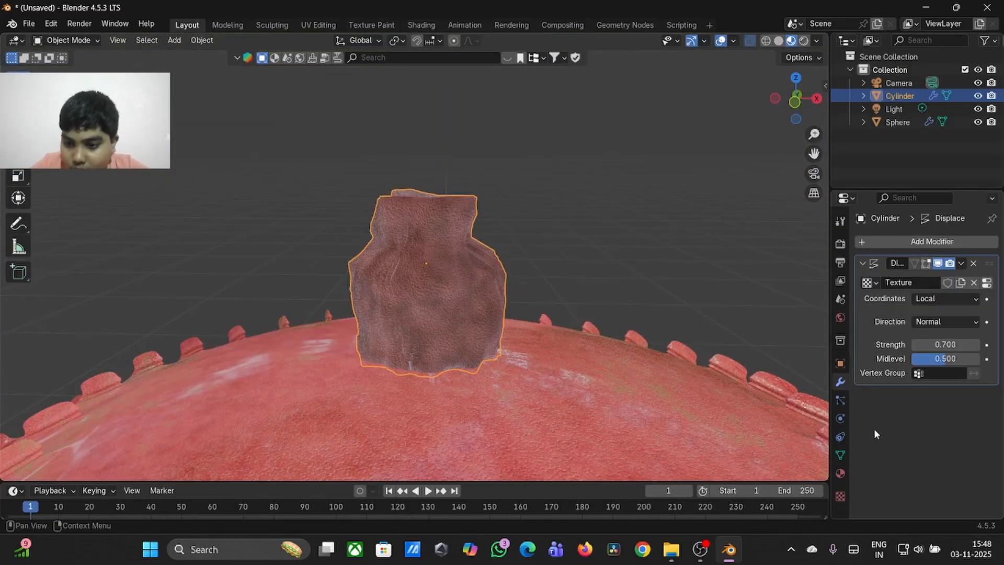
click(840, 419)
click(841, 453)
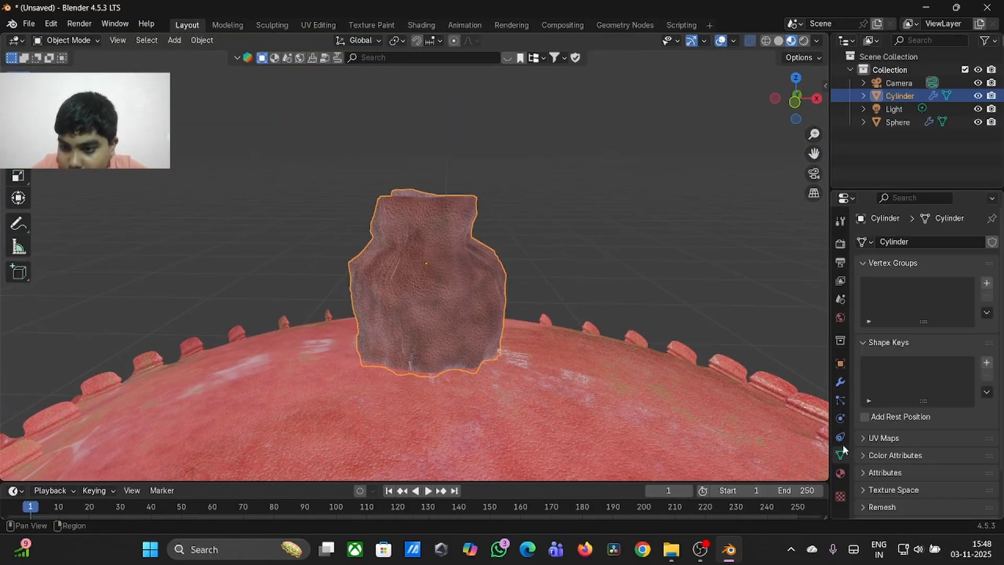
click(840, 471)
click(840, 495)
scroll(940, 396, down, 4)
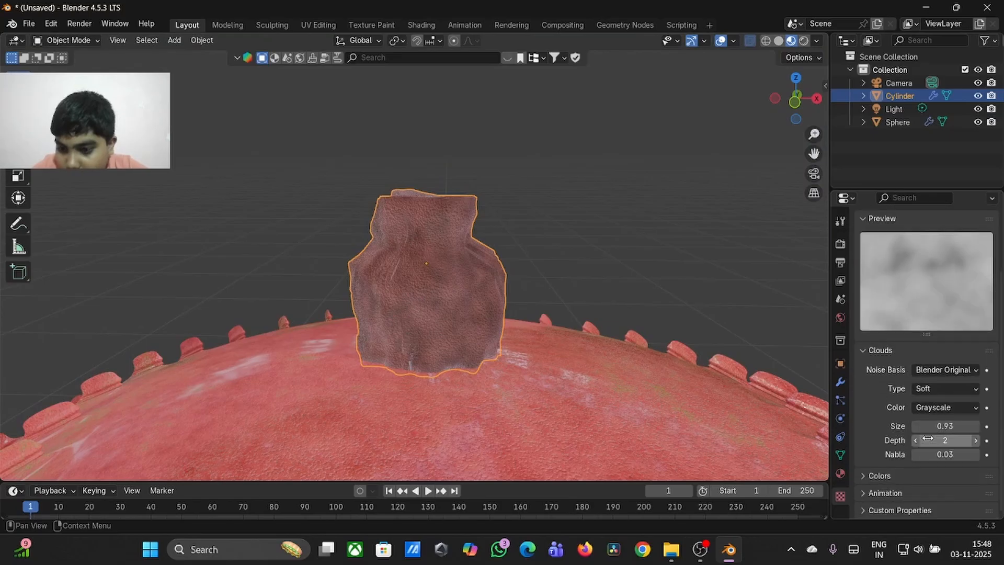
drag(945, 426, 903, 426)
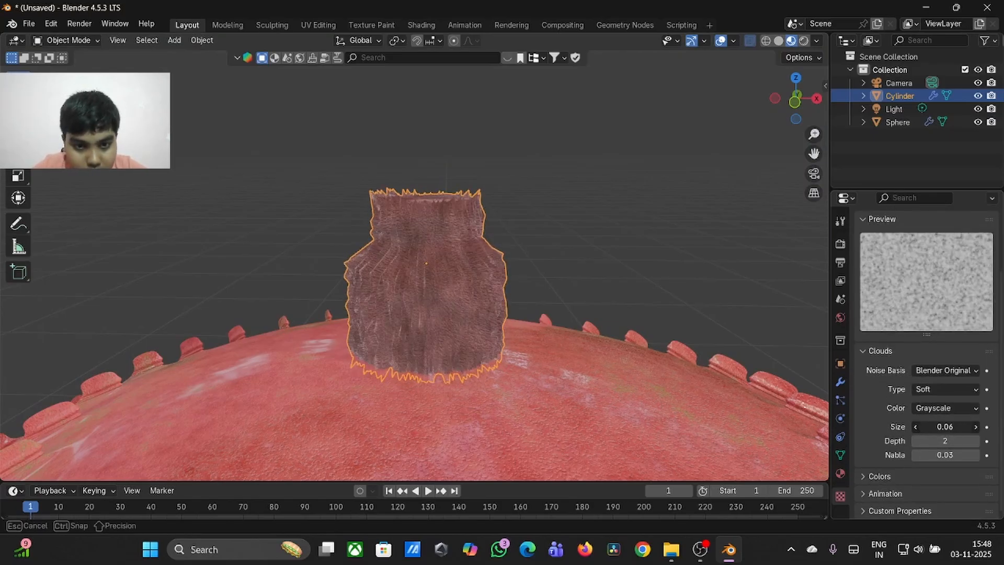
- Lower the strength of the stem's Displace modifier to 0.3
click(839, 386)
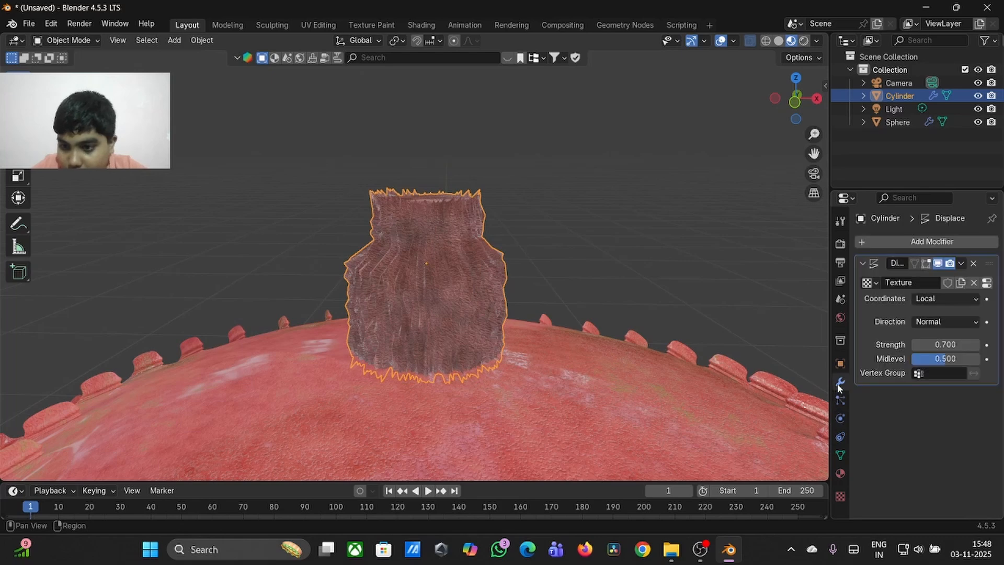
click(915, 346)
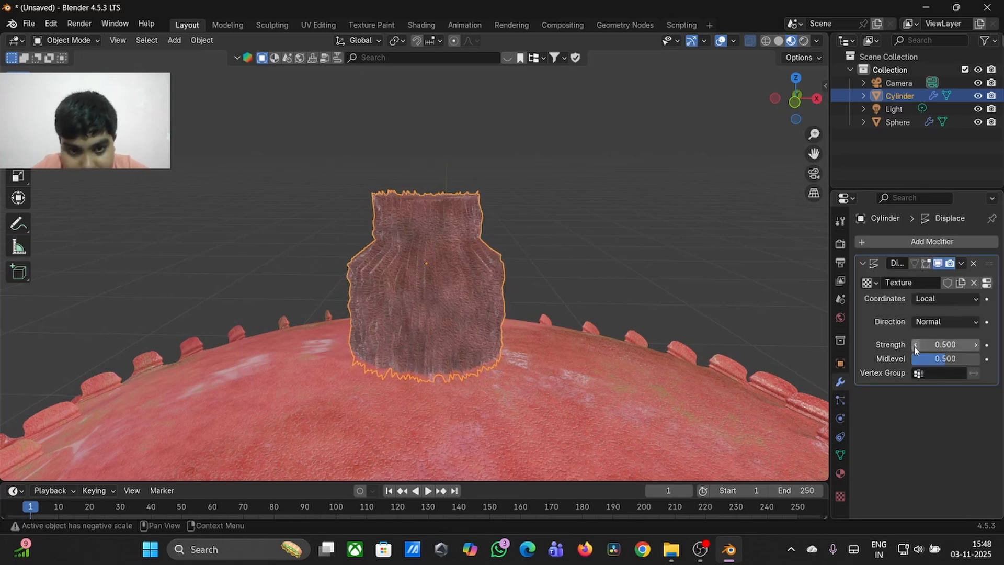
click(915, 345)
click(914, 346)
scroll(644, 371, up, 1)
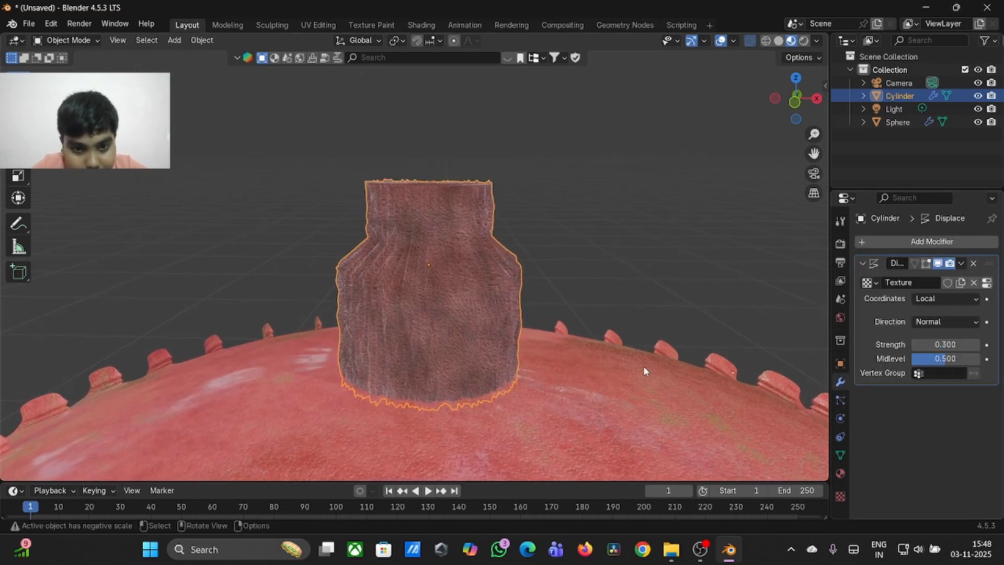
- Raise the size of the stem's Clouds displacement texture to 0.56
click(840, 444)
click(840, 455)
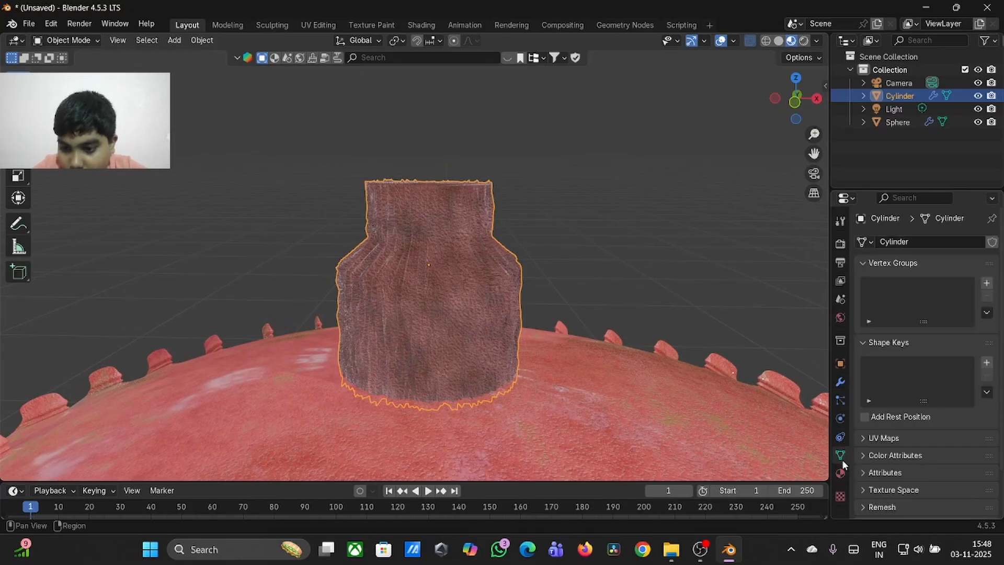
click(840, 497)
scroll(946, 508, down, 4)
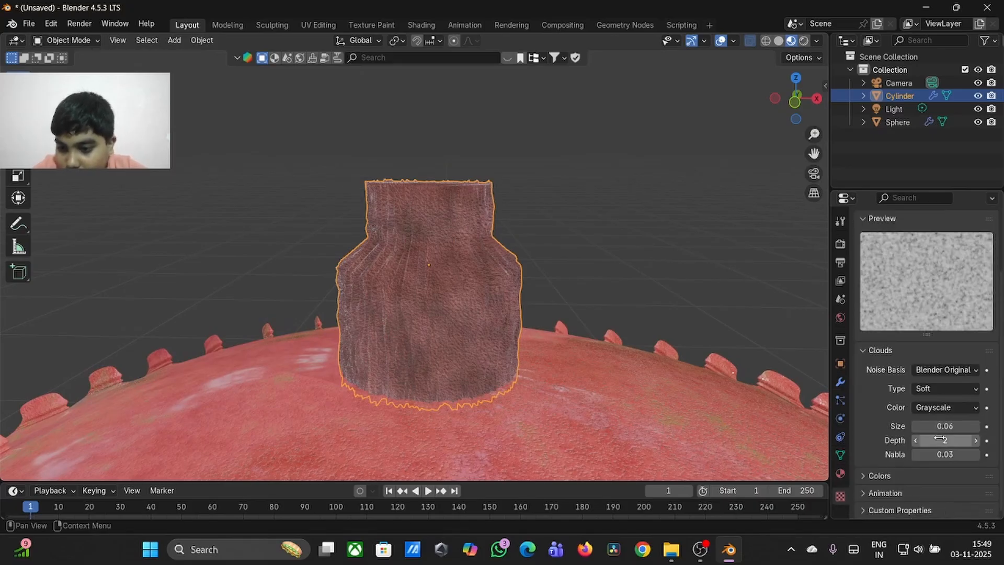
mouse_move(945, 426)
mouse_down()
mouse_move(987, 426)
mouse_move(941, 426)
mouse_move(950, 426)
mouse_up()
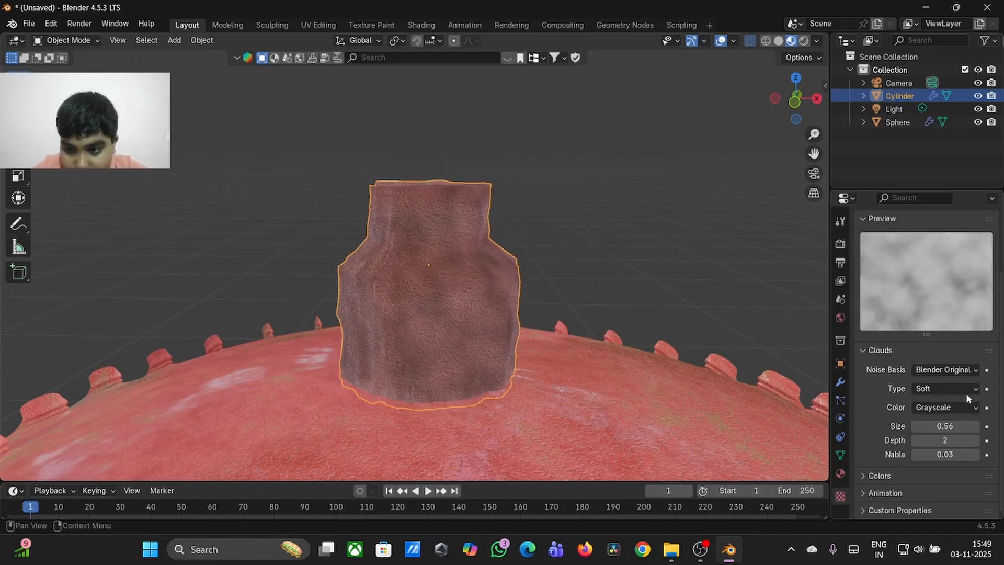
- Change the stem's displacement texture type to Voronoi and set its intensity to 1.5
scroll(973, 361, up, 4)
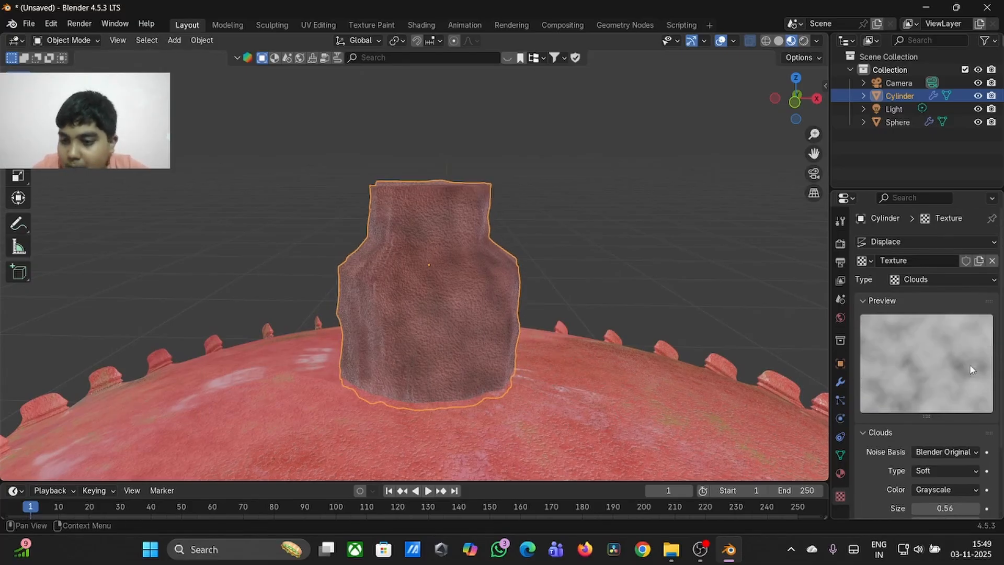
click(926, 280)
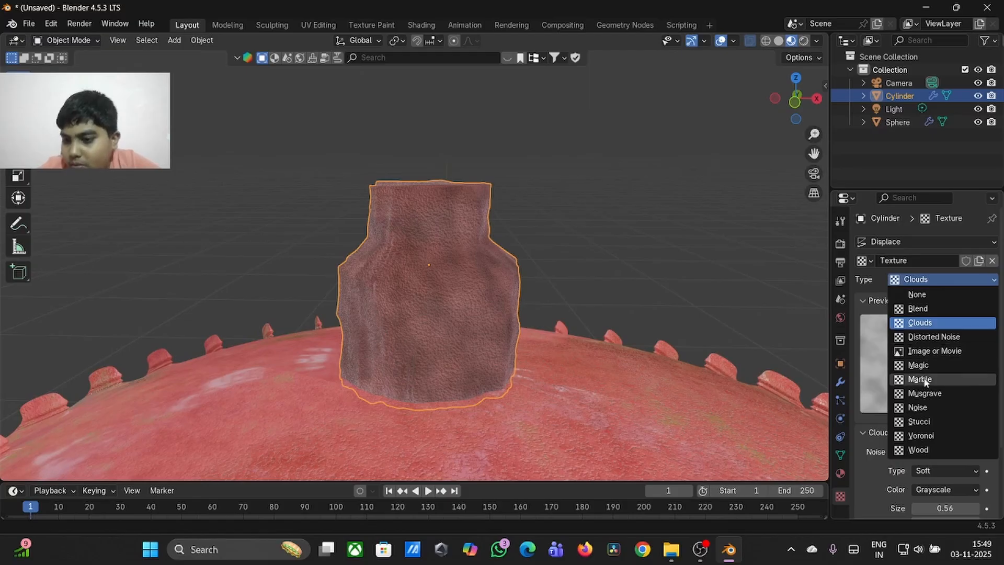
click(921, 436)
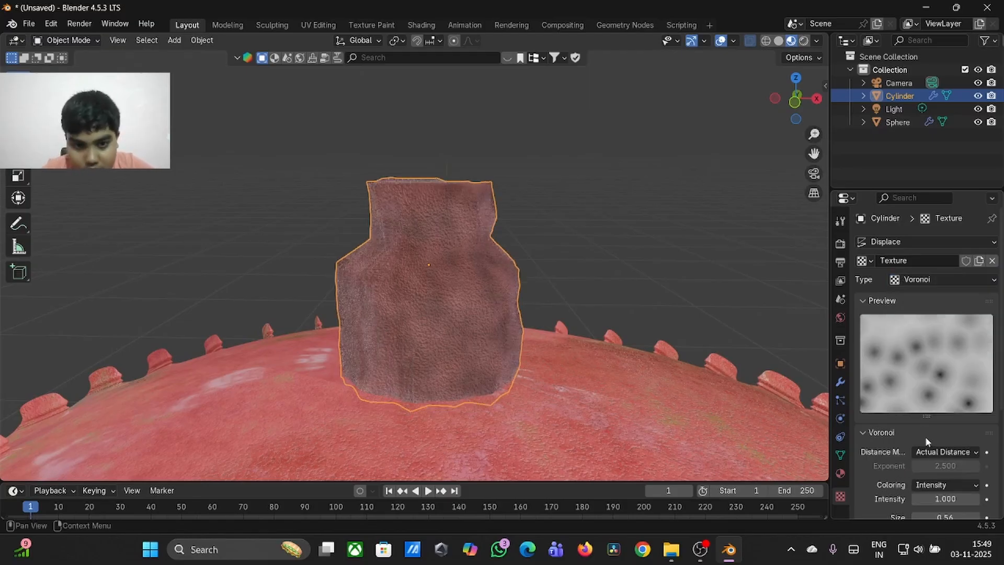
scroll(909, 422, down, 6)
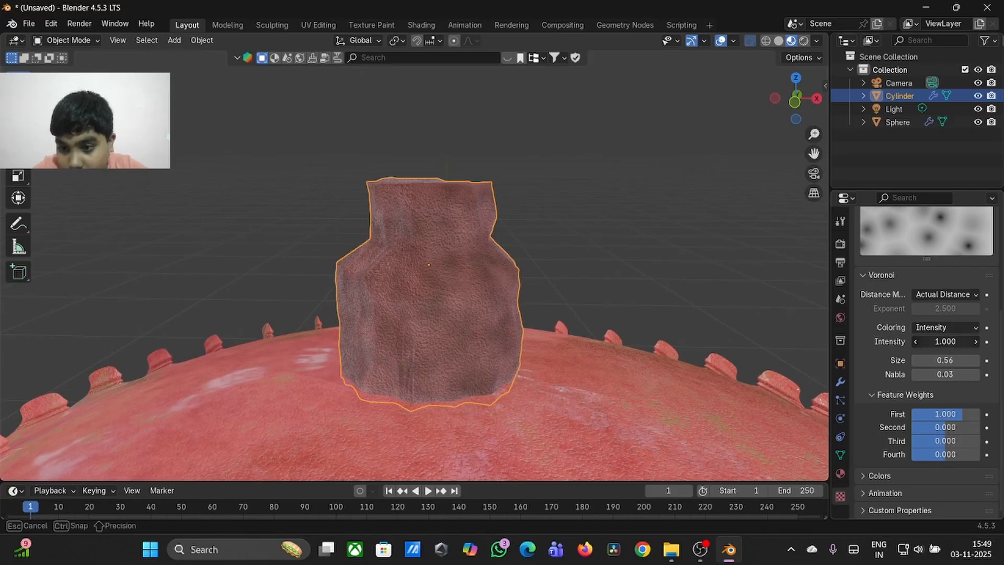
drag(945, 341, 974, 341)
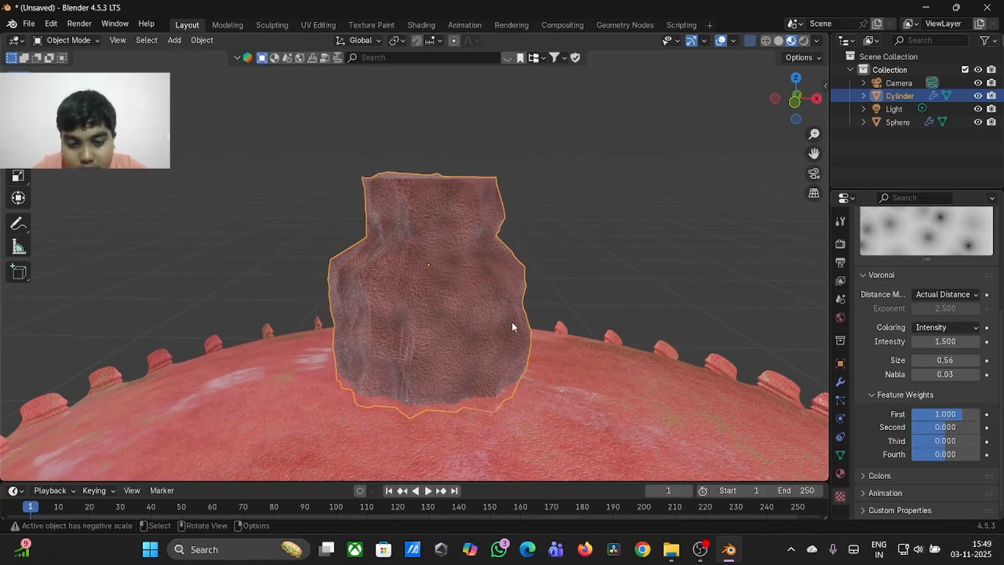
- Try a Displace strength of 0.7 on the stem and reduce it to 0.2, checking the shape from several angles
click(840, 383)
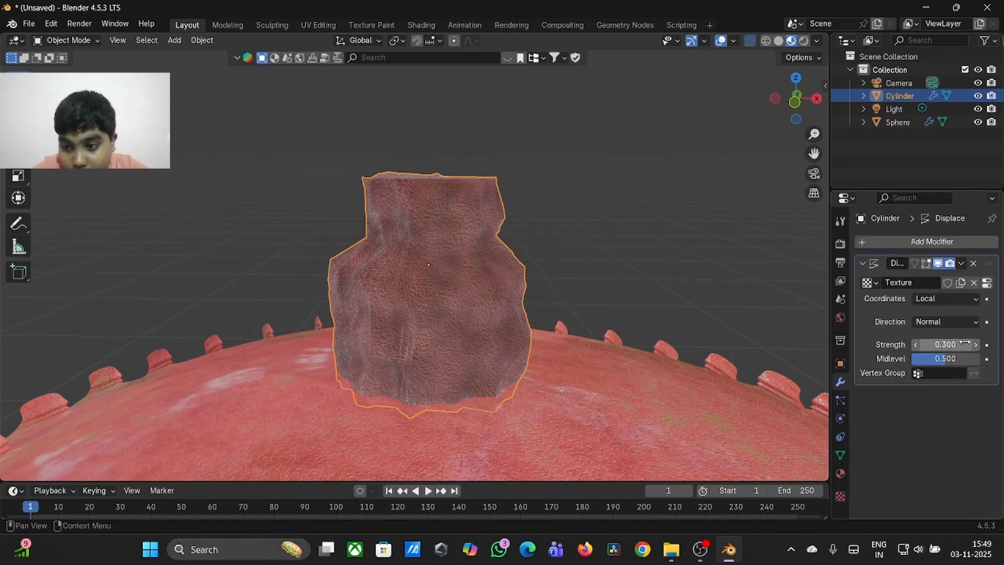
drag(946, 344, 988, 344)
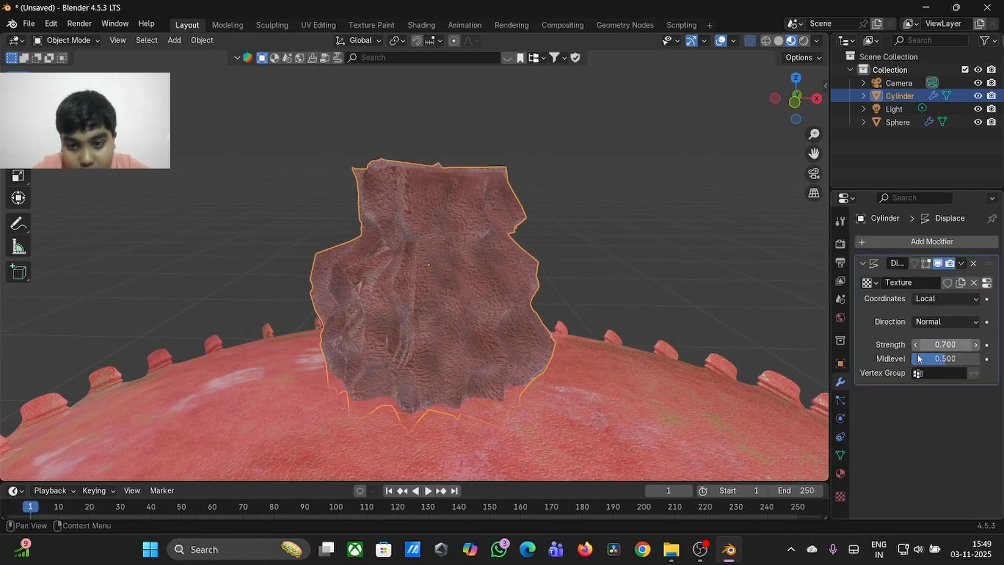
click(918, 344)
click(917, 344)
click(917, 345)
click(917, 345)
click(917, 344)
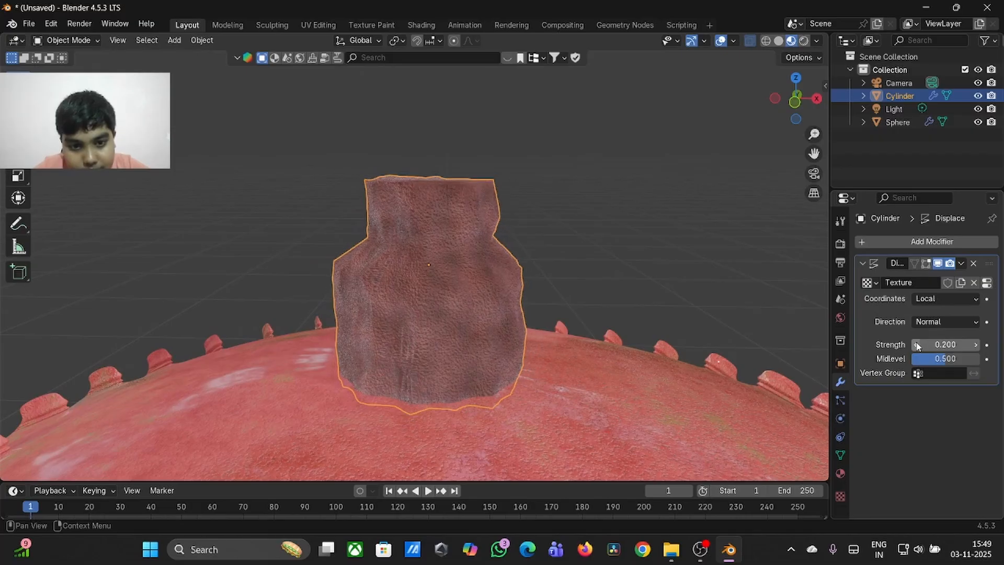
scroll(741, 306, up, 10)
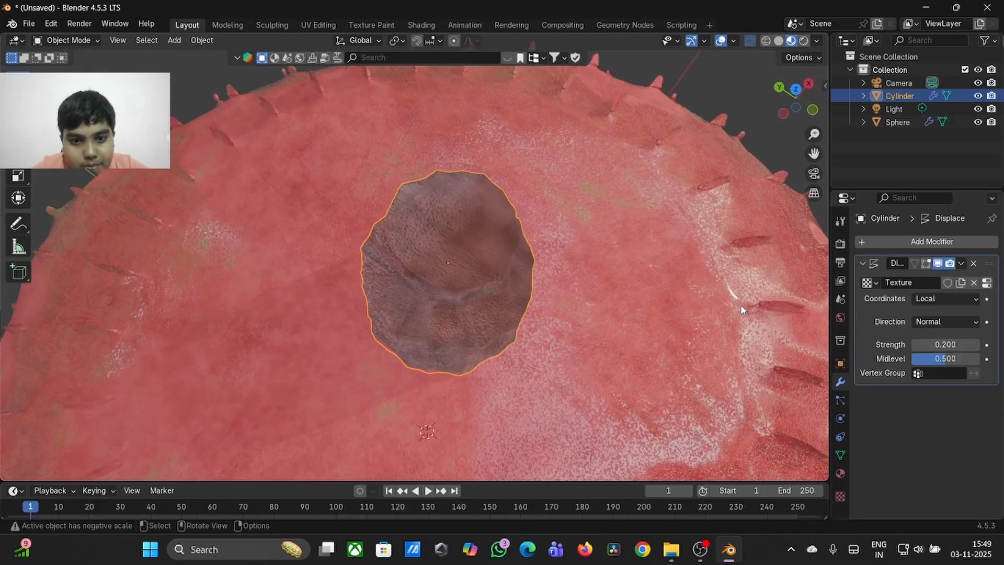
scroll(741, 306, down, 15)
scroll(741, 305, up, 10)
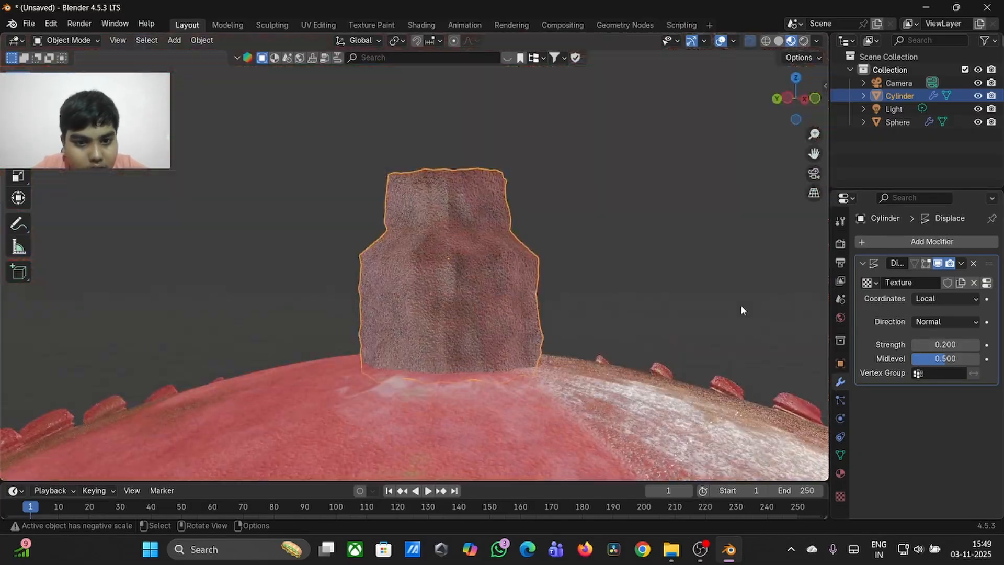
- Cut a single edge loop around the stem's sloped shoulder in Edit Mode and slide it by a factor of about 0.065
key(Tab)
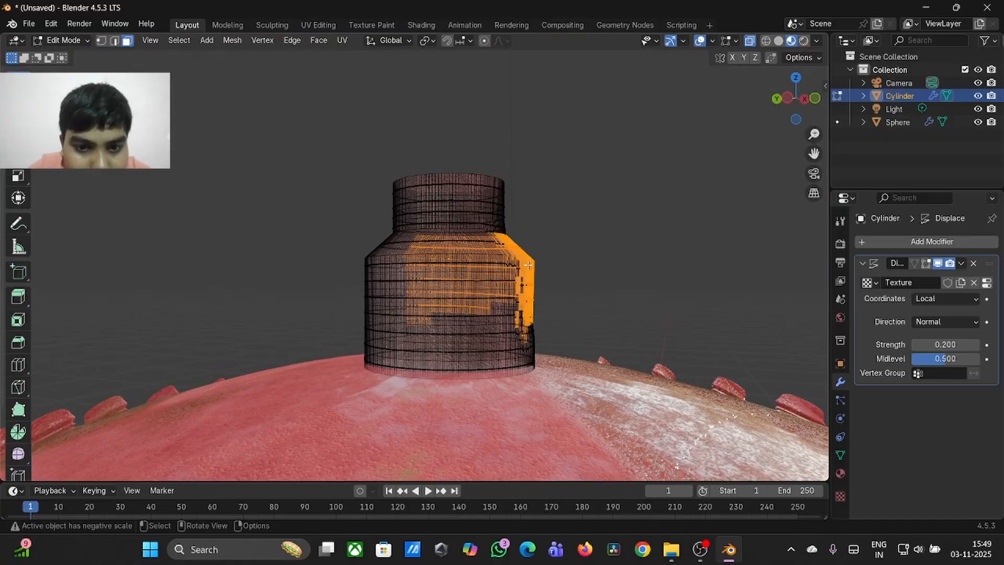
click(447, 240)
scroll(447, 240, up, 5)
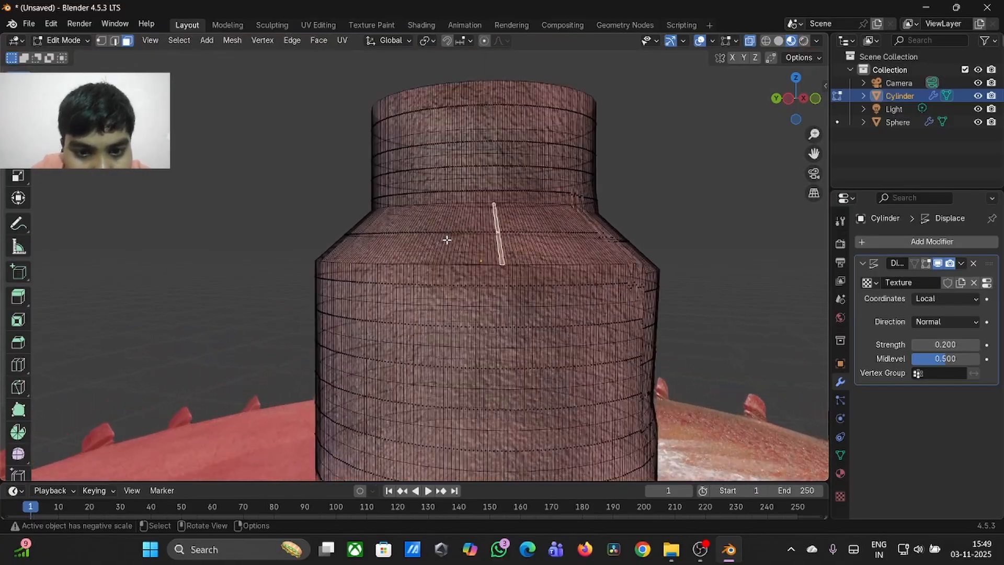
click(115, 41)
scroll(448, 278, up, 5)
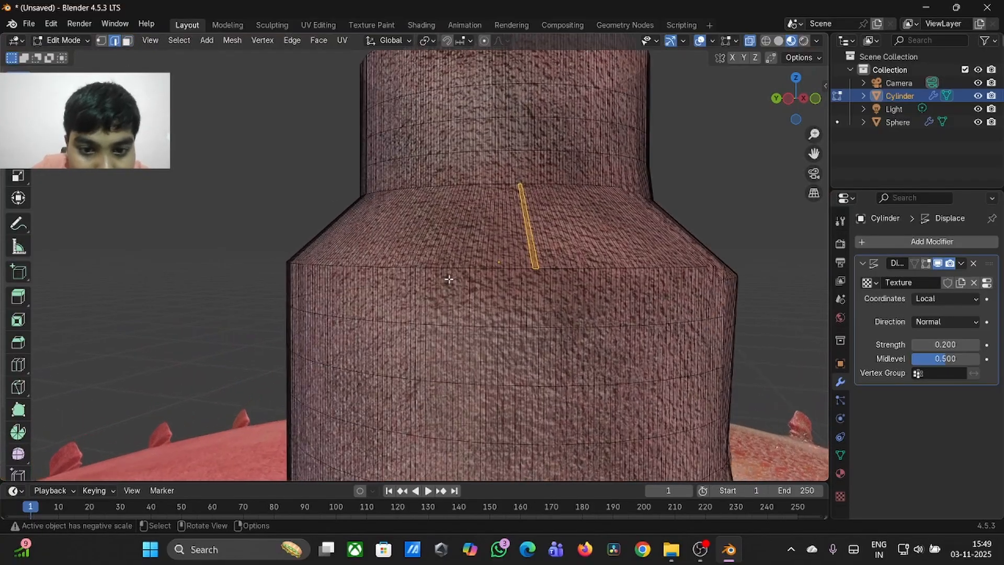
scroll(449, 278, down, 1)
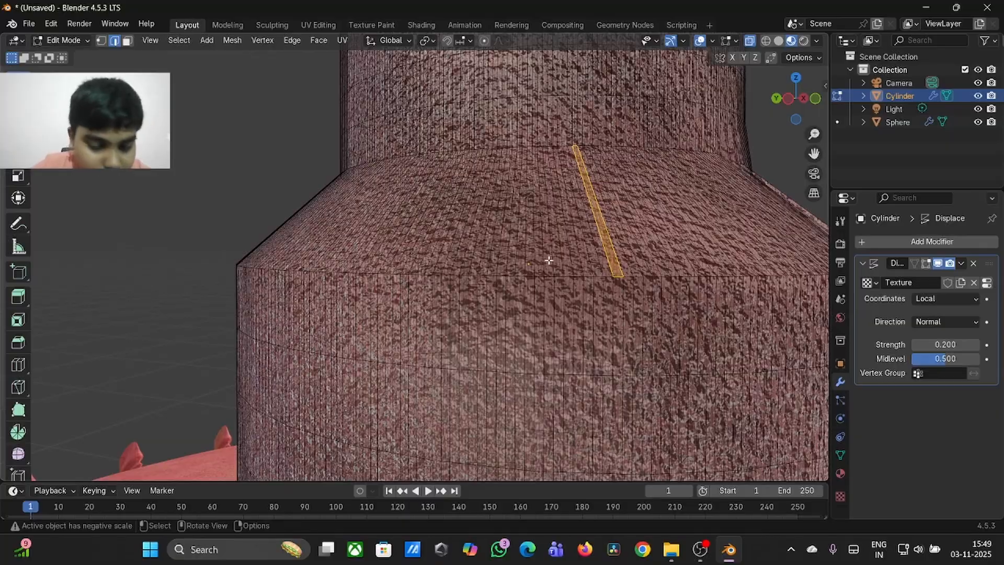
key(ctrl+r)
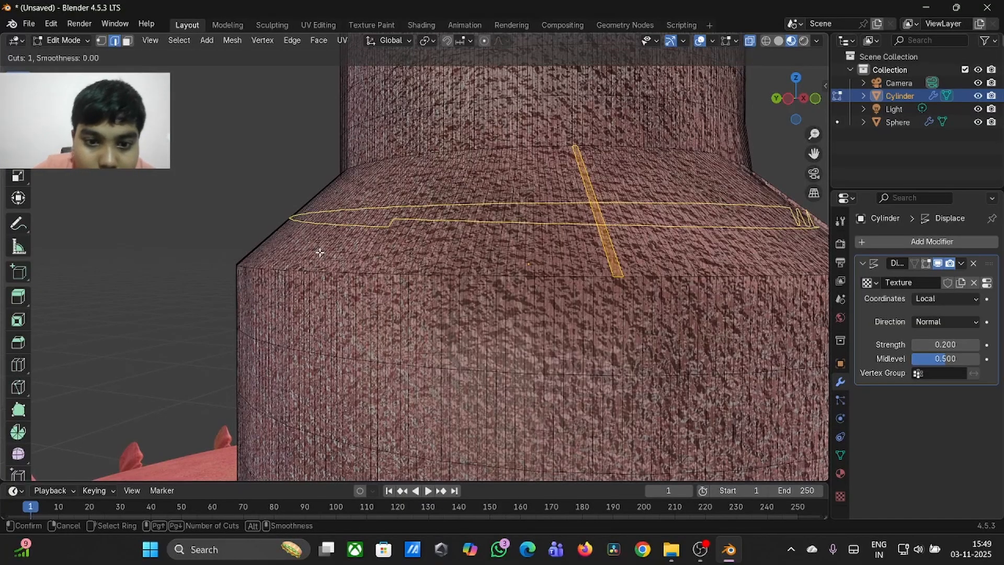
click(319, 252)
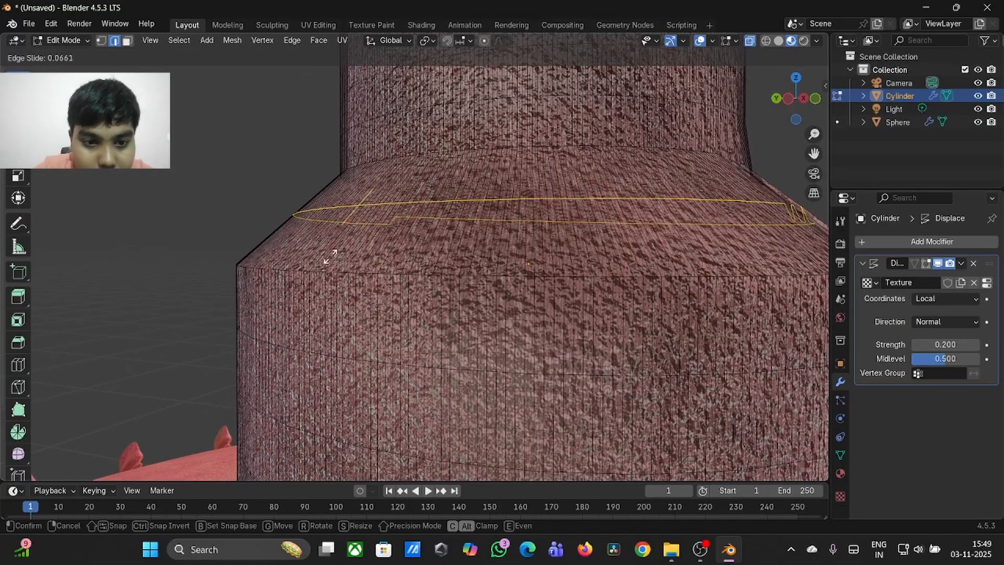
click(461, 373)
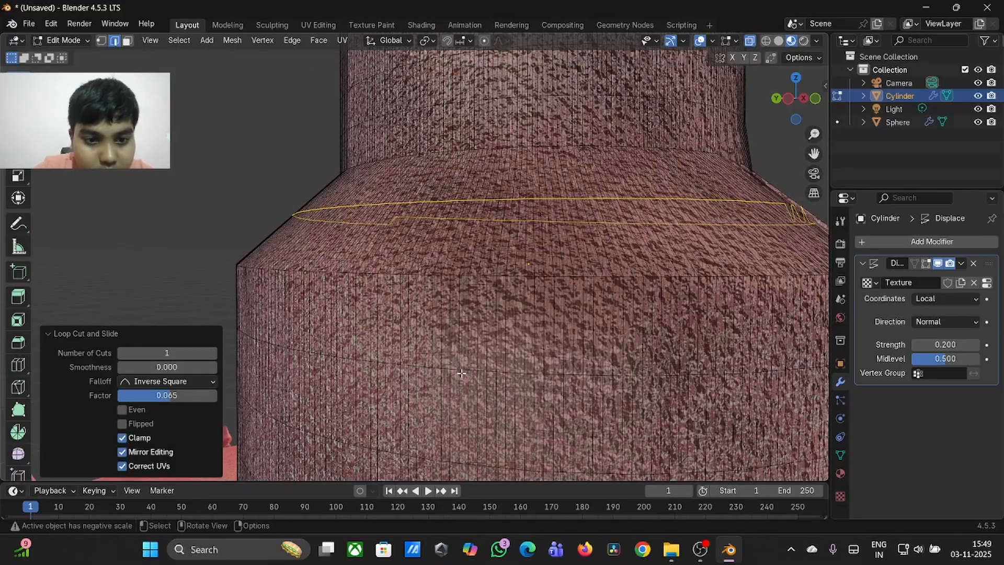
- Scale the new shoulder edge loop slightly outward to round the slope, and check the displaced stem in Object Mode
key(s)
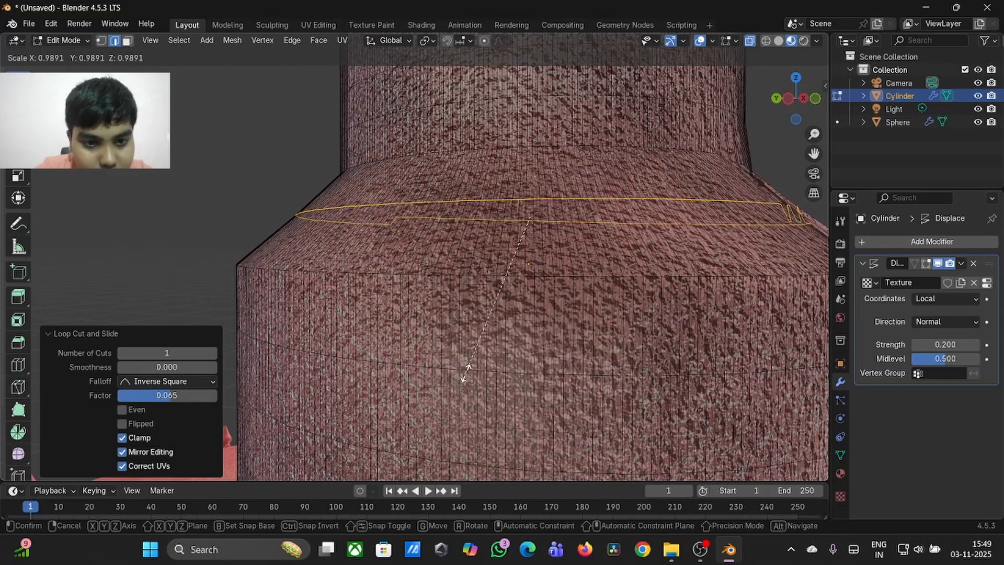
click(376, 321)
key(Tab)
scroll(378, 323, down, 8)
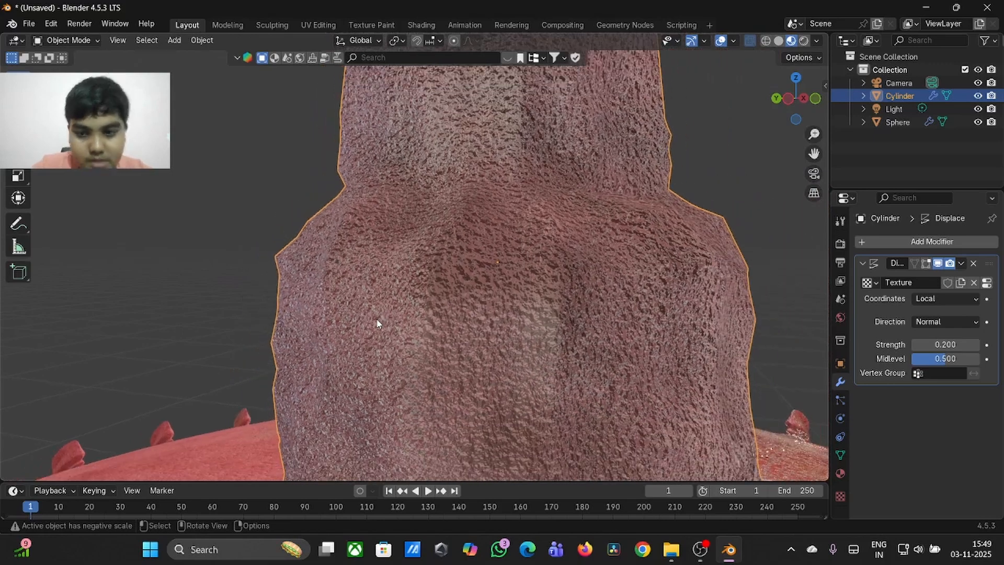
scroll(377, 323, up, 4)
- Add a centred edge loop on the upper part of the stem's shoulder and scale it to 1.045
key(Tab)
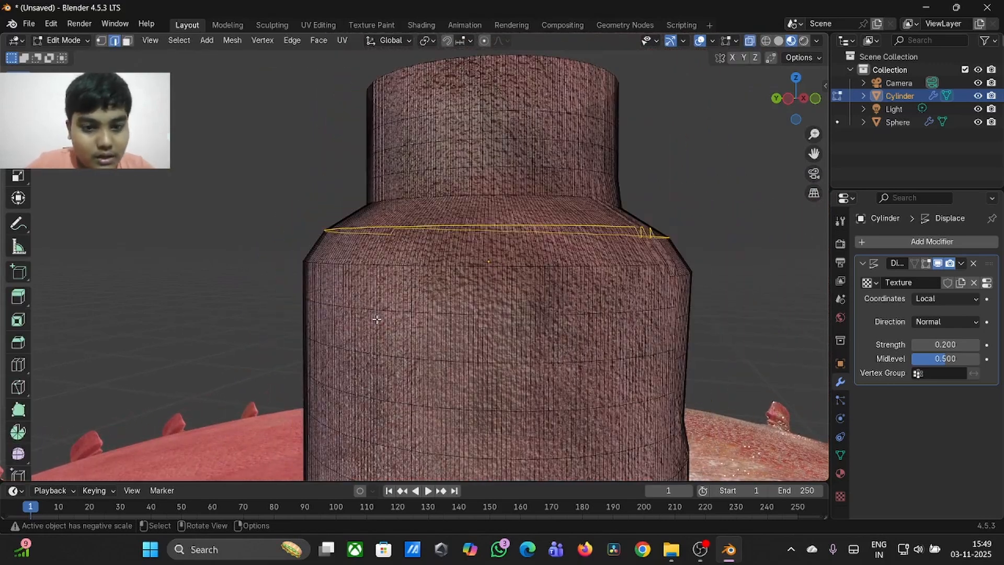
scroll(376, 318, up, 3)
key(ctrl+r)
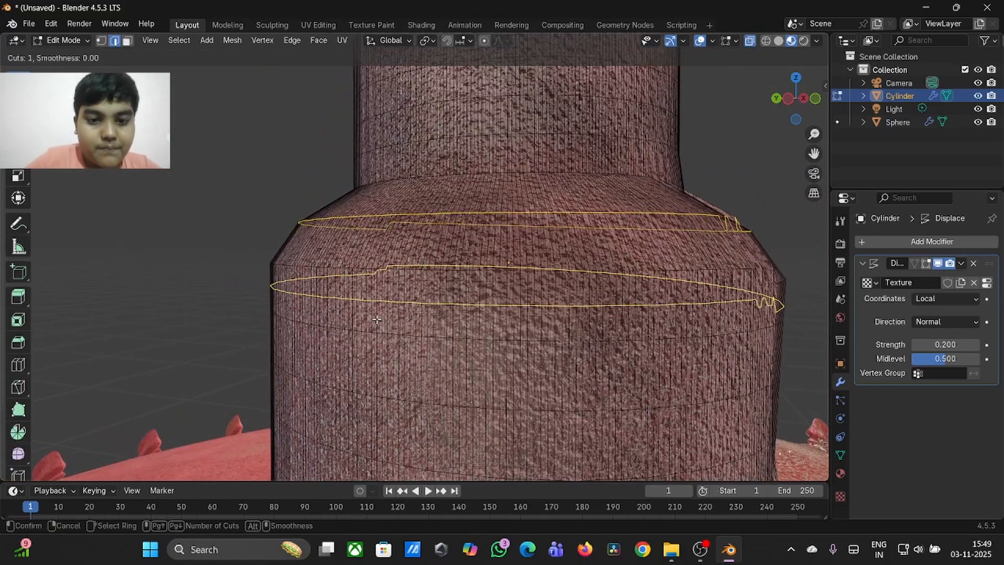
click(405, 212)
click(405, 212)
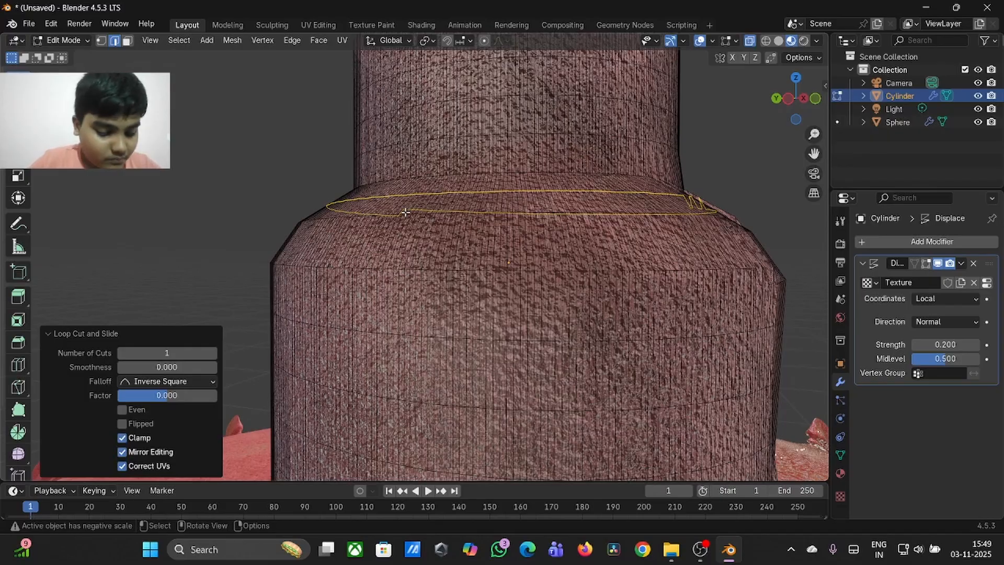
key(s)
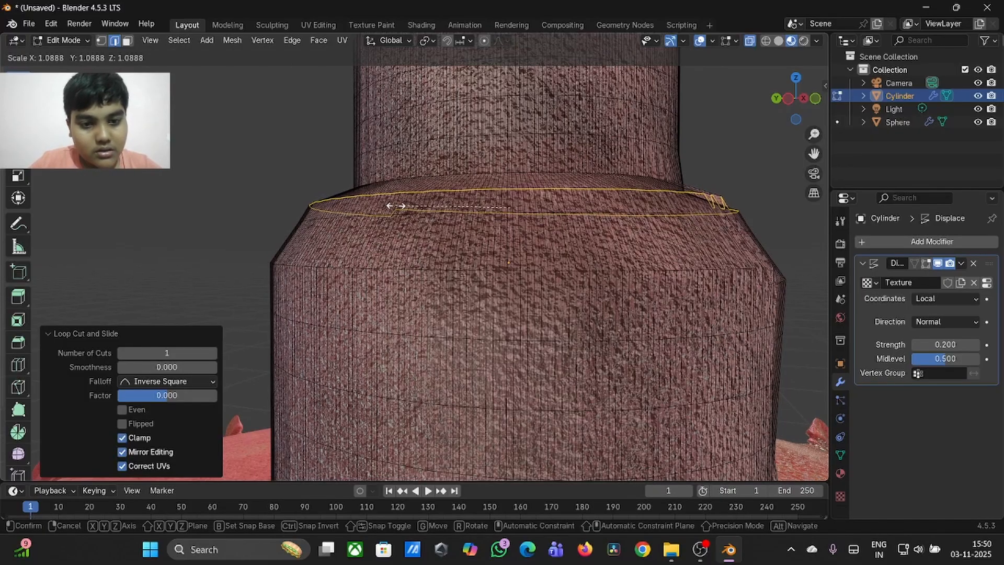
click(416, 215)
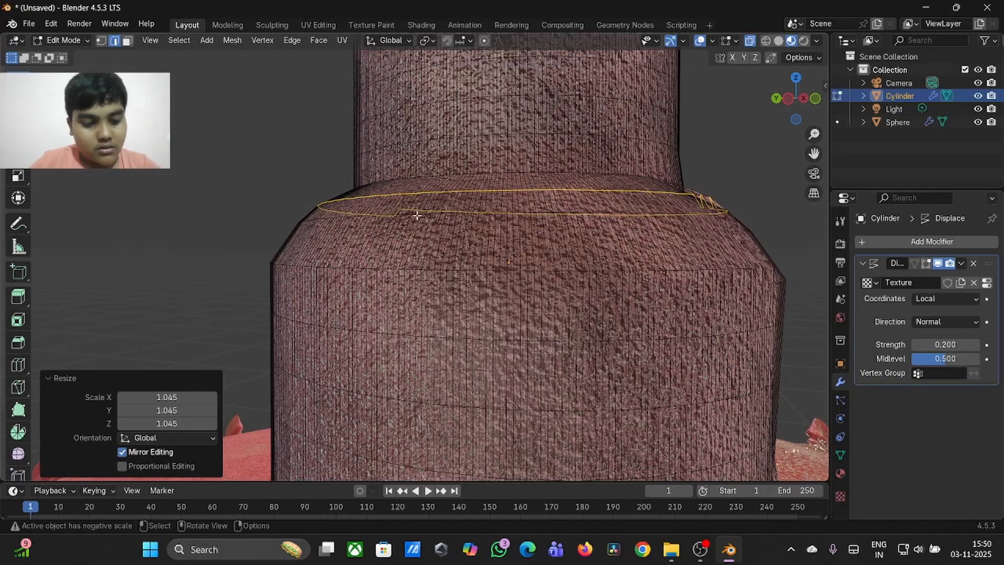
key(Tab)
scroll(439, 224, down, 6)
- Raise the upper shoulder loop about 0.0022 m along Z and scale it slightly inward
key(Tab)
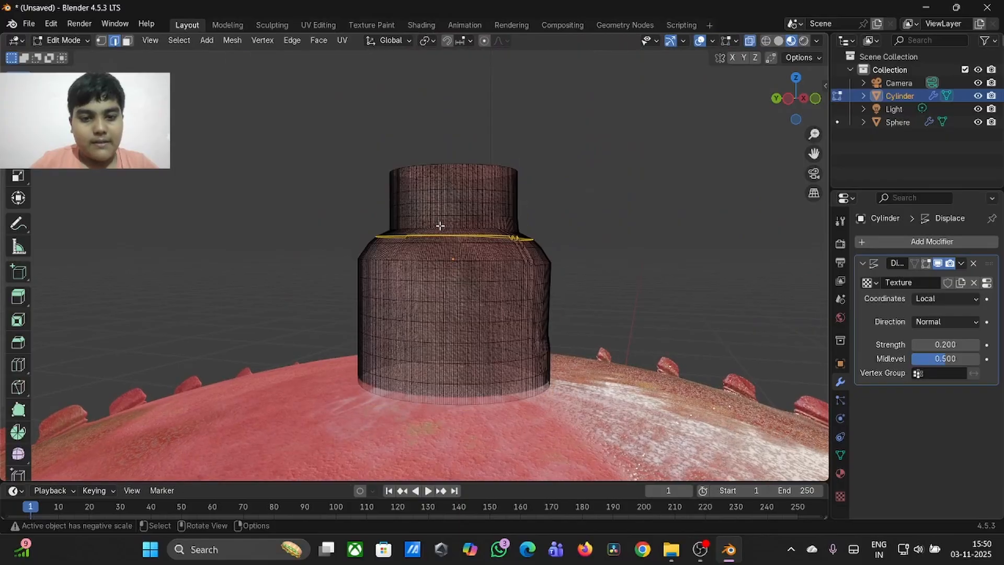
scroll(439, 225, up, 5)
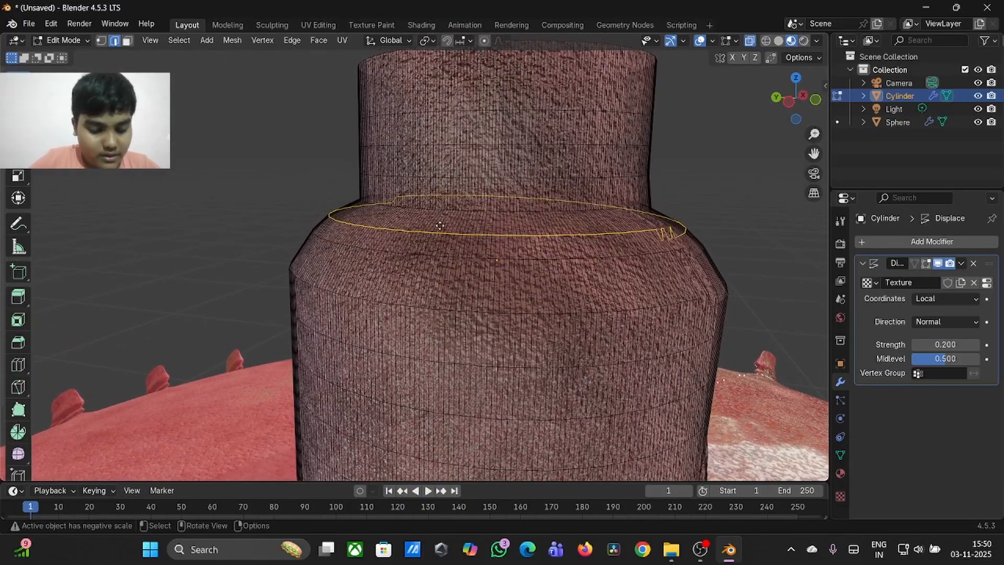
key(g)
key(z)
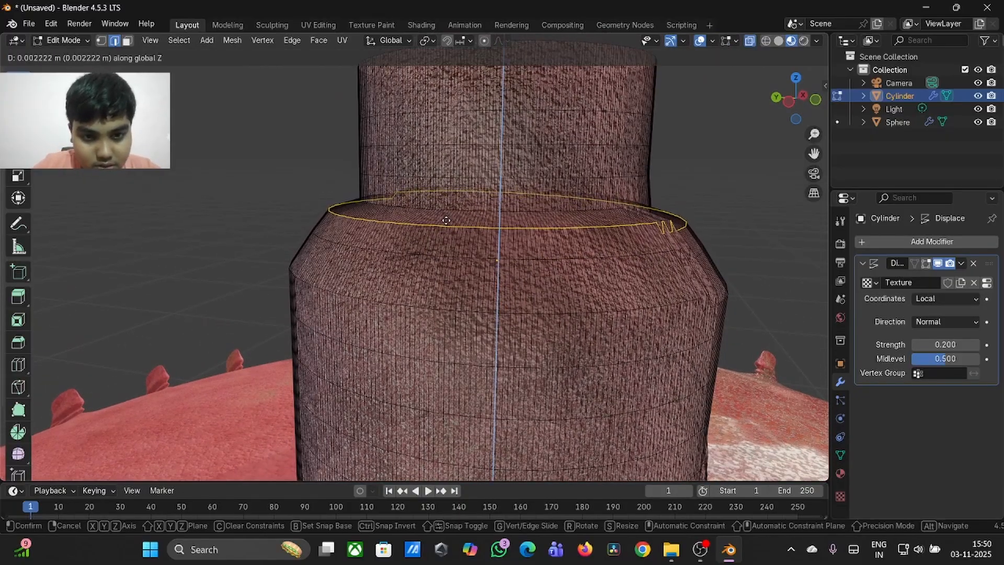
click(446, 220)
key(s)
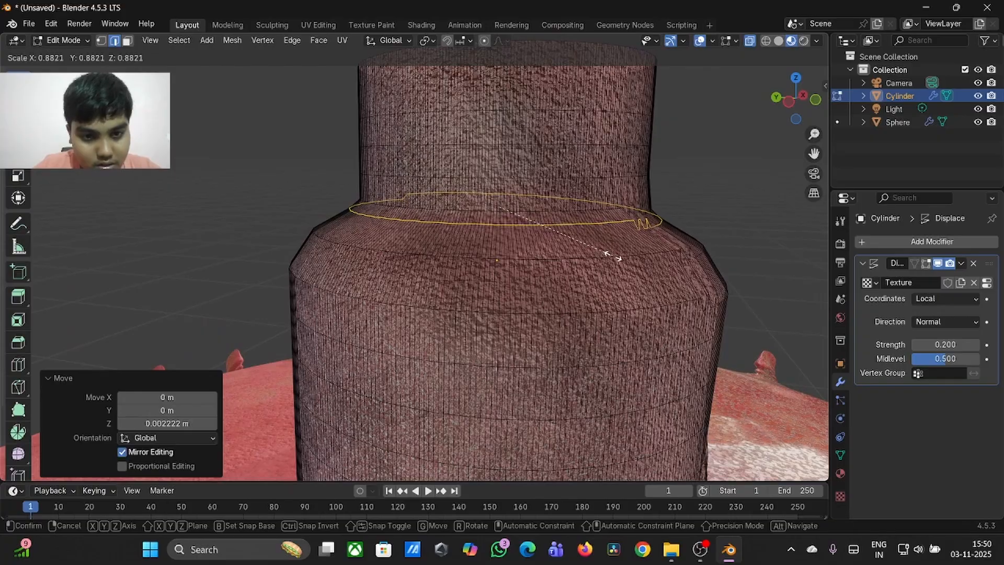
click(622, 264)
key(Tab)
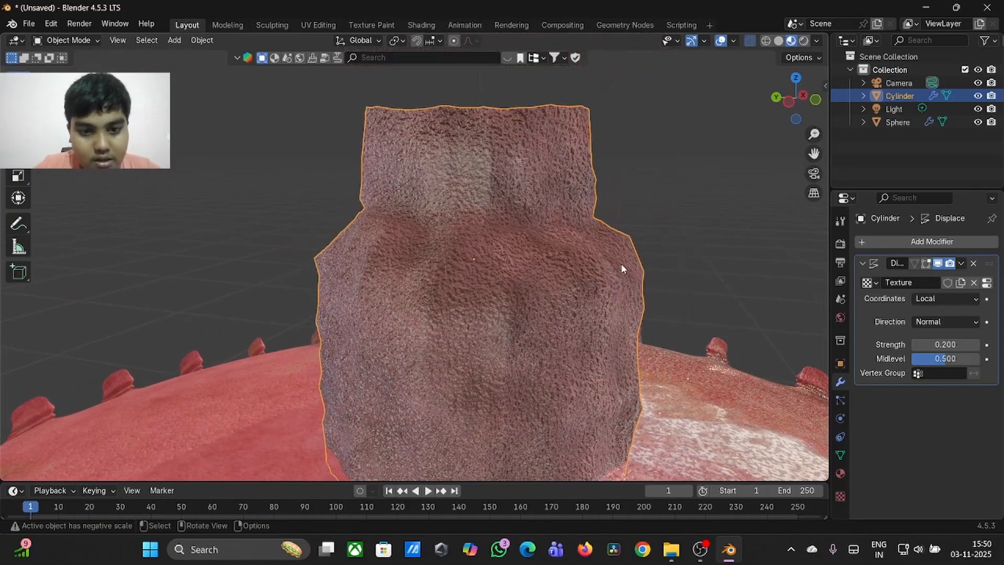
- Fine-tune the scale of the upper shoulder loop where it meets the neck, and review the stem on the fruit
scroll(621, 264, up, 4)
key(Tab)
scroll(622, 263, up, 4)
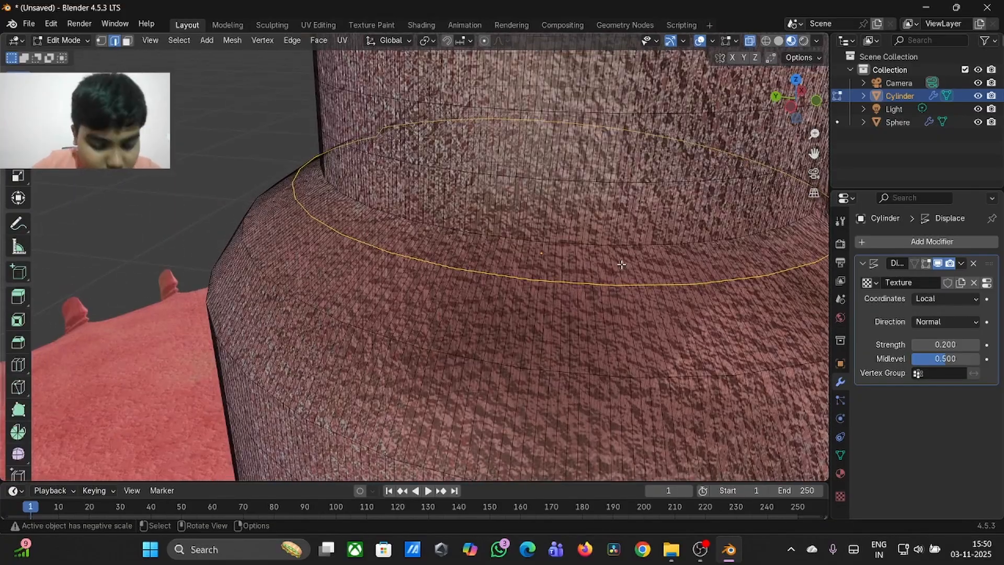
key(s)
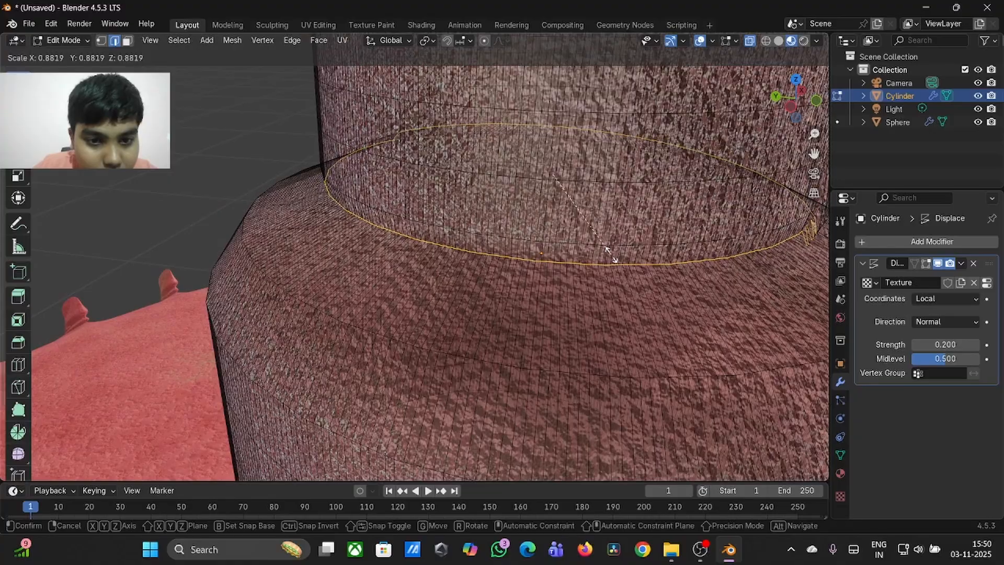
click(618, 264)
key(Tab)
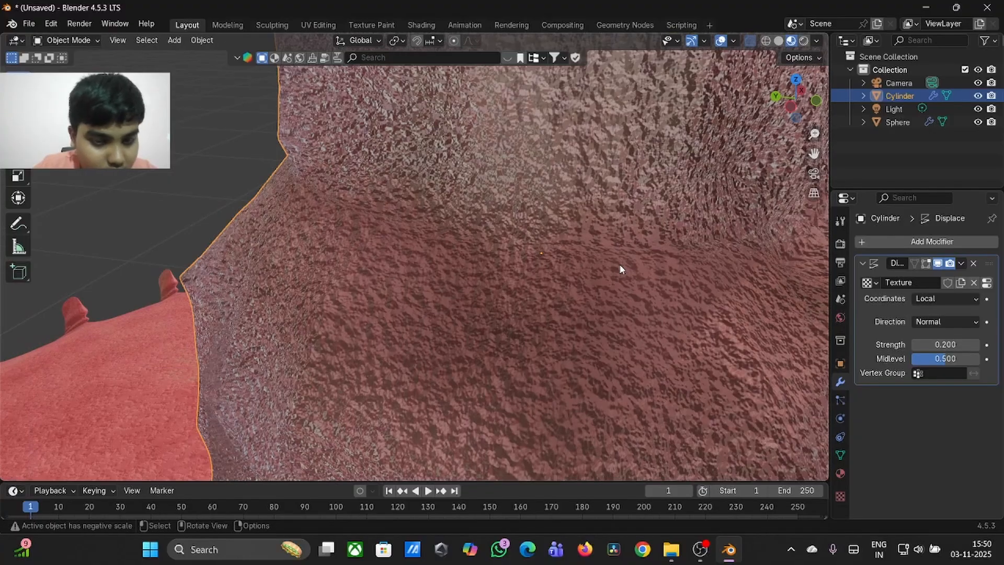
scroll(620, 265, down, 8)
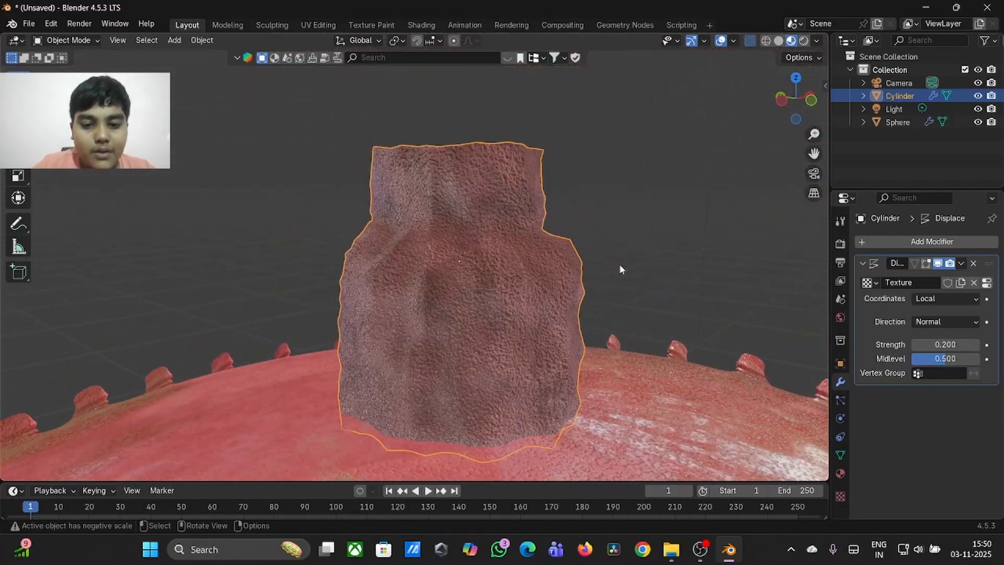
scroll(484, 337, down, 8)
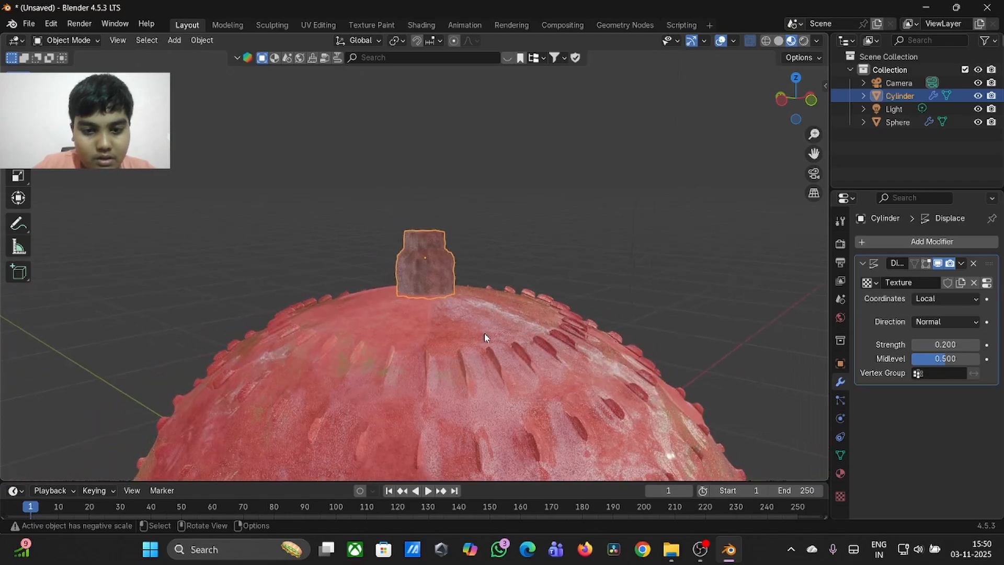
- Select the stem's underside face in face select mode from below the fruit, with X-ray turned off
scroll(484, 337, up, 2)
key(grave)
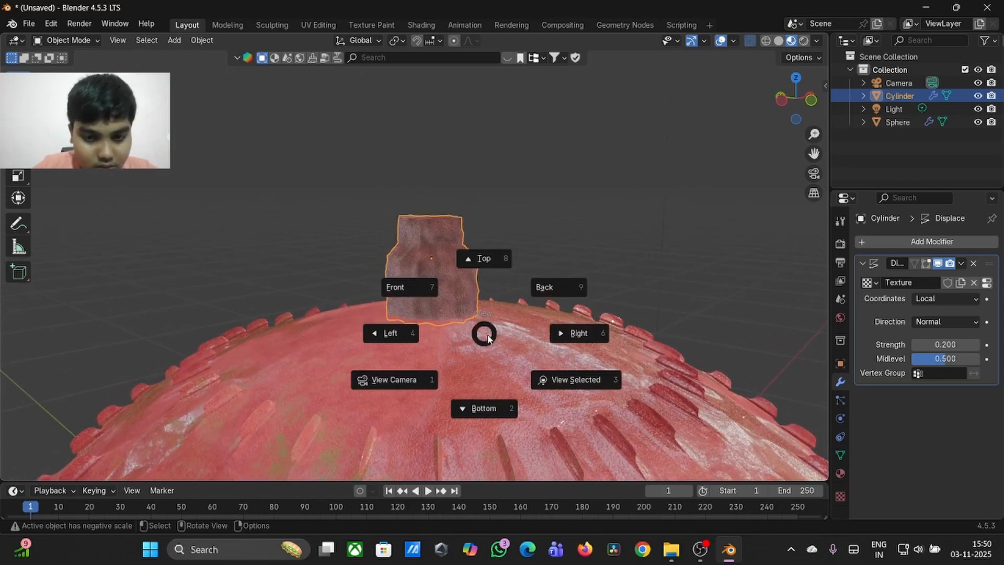
key(Escape)
key(Tab)
middle_drag(483, 333, 482, 331)
click(438, 310)
key(3)
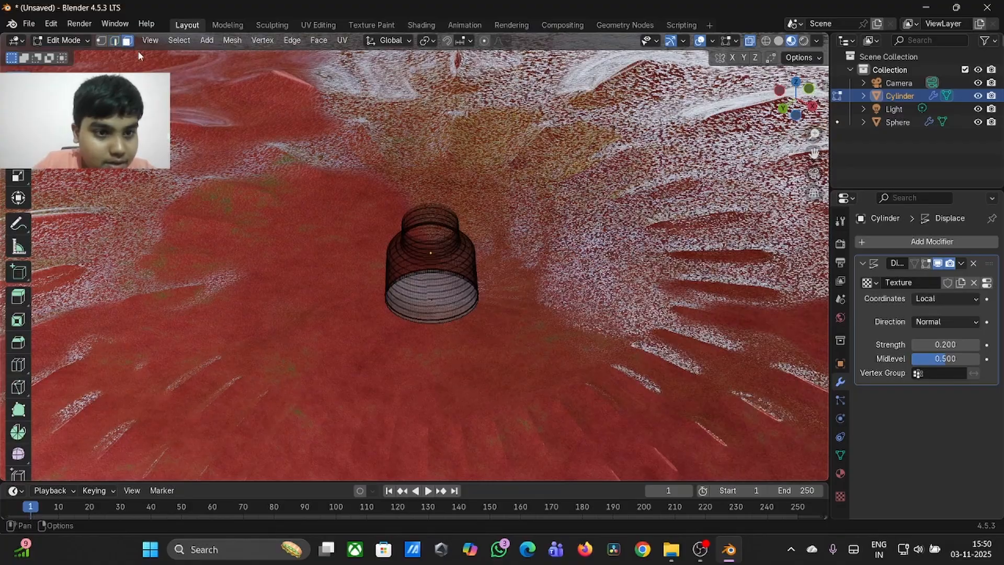
click(750, 44)
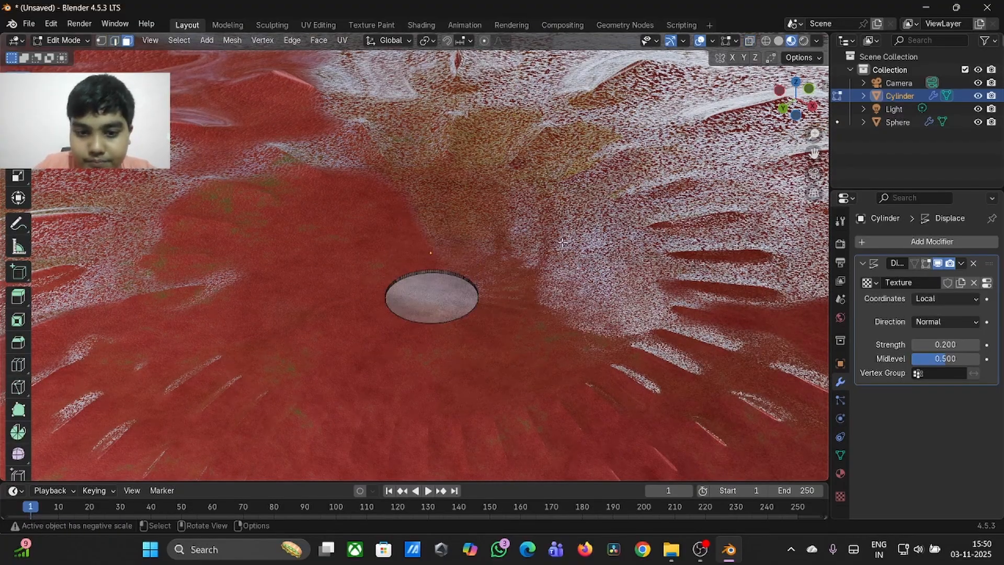
middle_drag(442, 309, 442, 309)
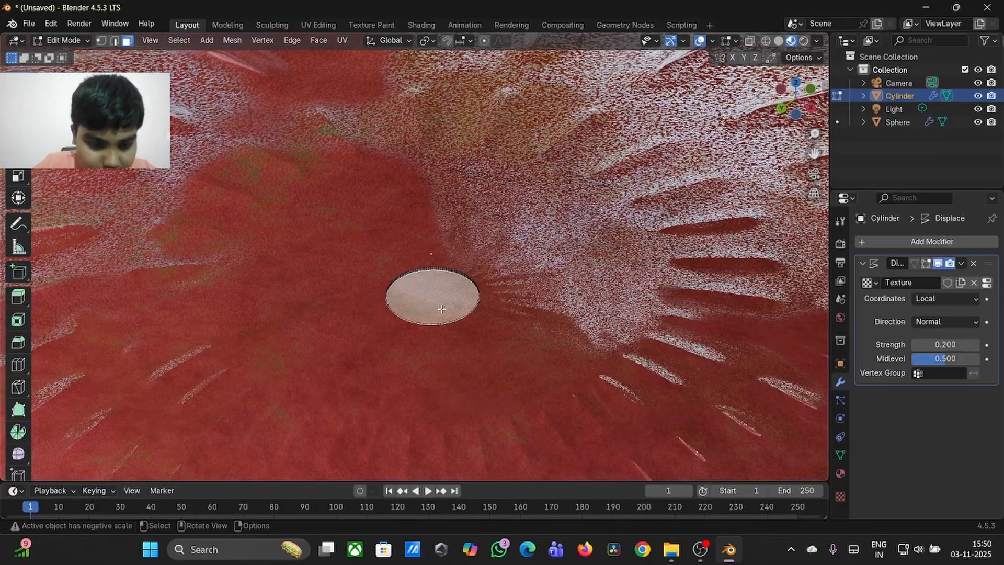
- Try scaling the stem's underside face to 1.46 and check the flared base in Object Mode
key(s)
click(506, 315)
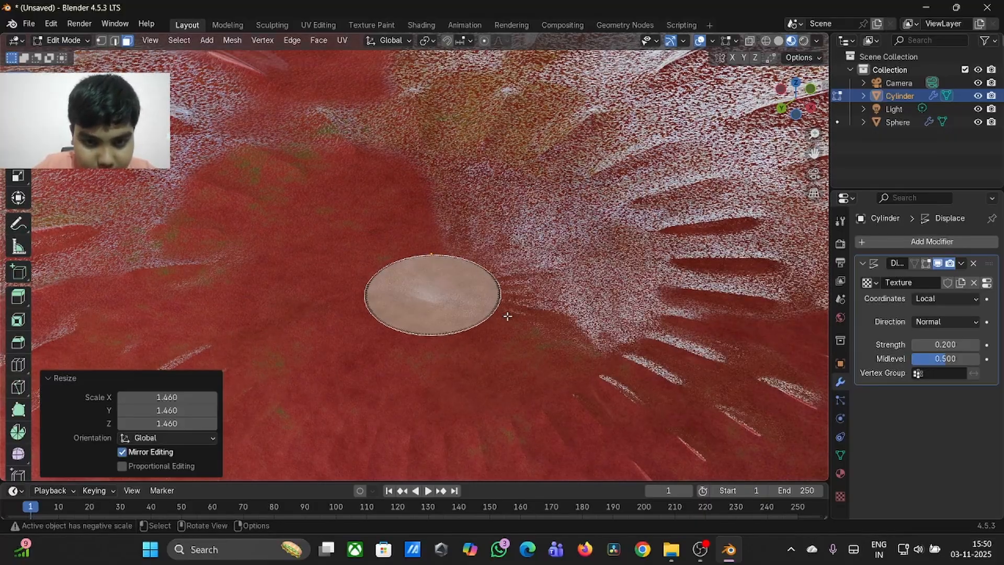
middle_drag(506, 315, 507, 316)
key(Tab)
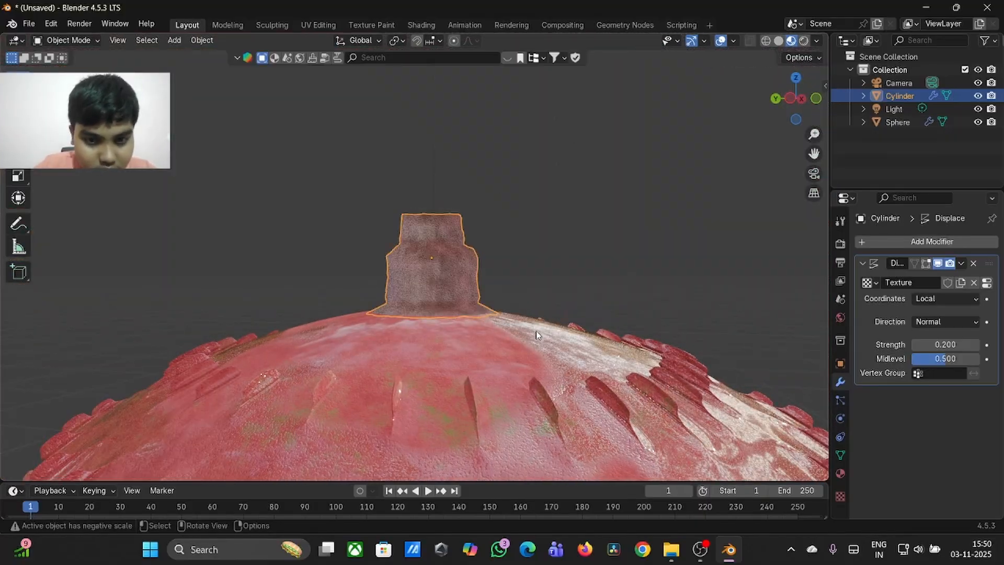
key(Tab)
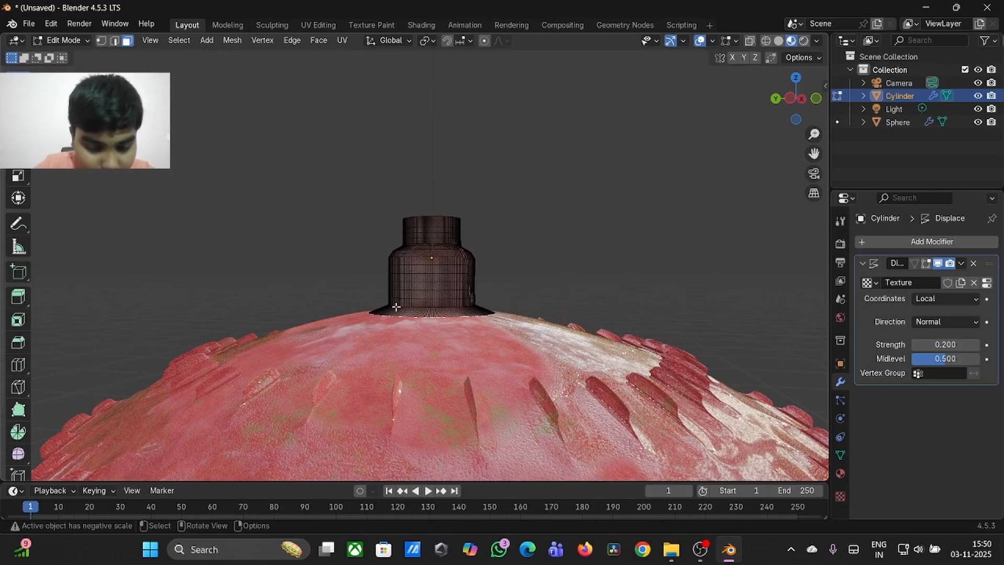
- Undo the enlargement of the stem's underside face
key(ctrl+z)
key(ctrl+z)
key(ctrl+z)
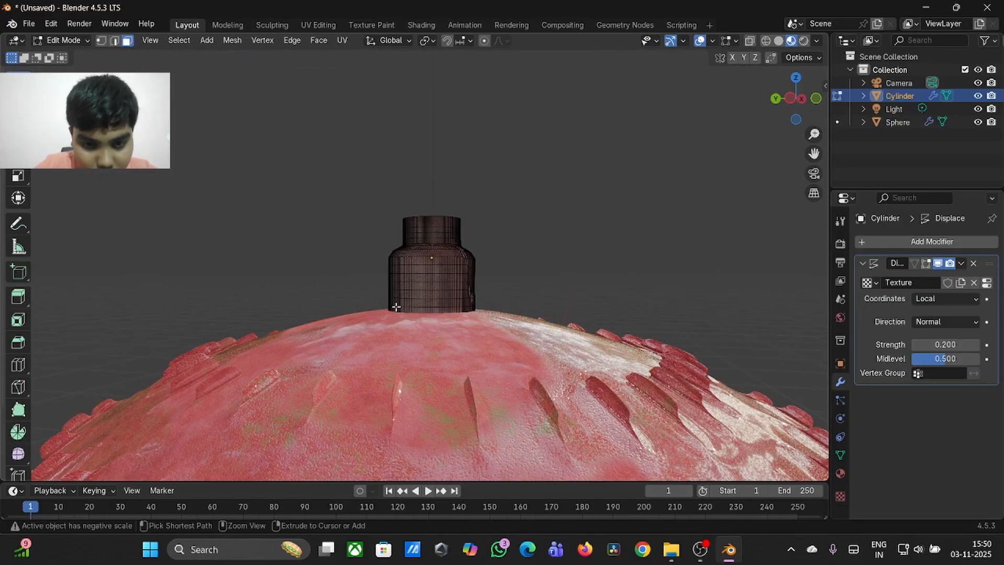
- Turn on proportional editing and try scaling the stem's underside face to 1.12 with a proportional size of 0.687
click(485, 40)
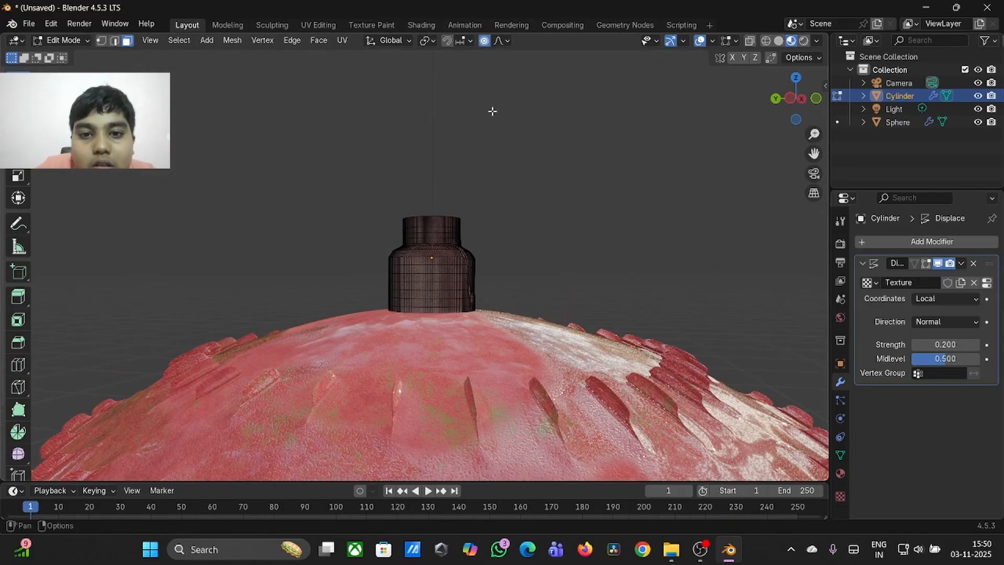
scroll(508, 75, down, 10)
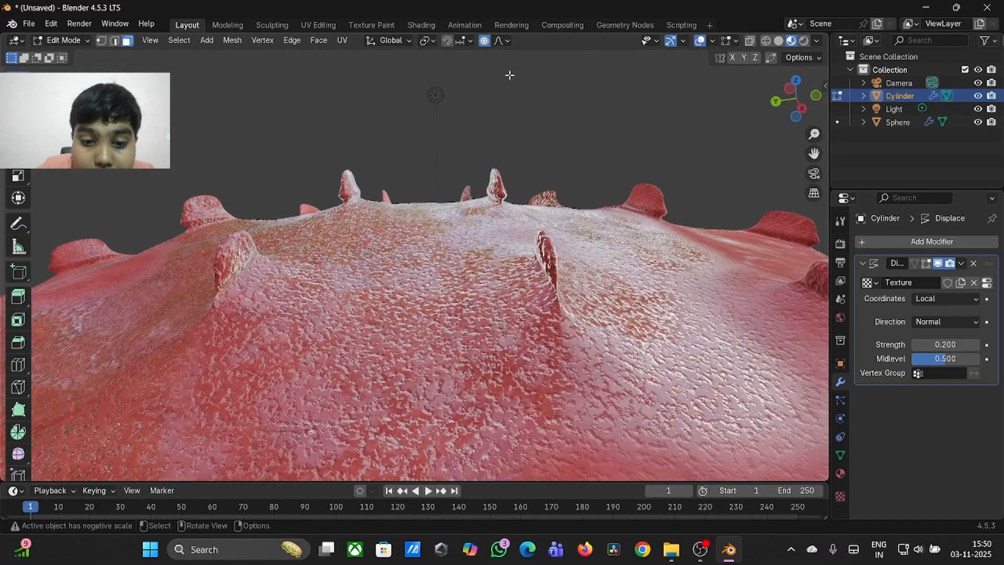
key(s)
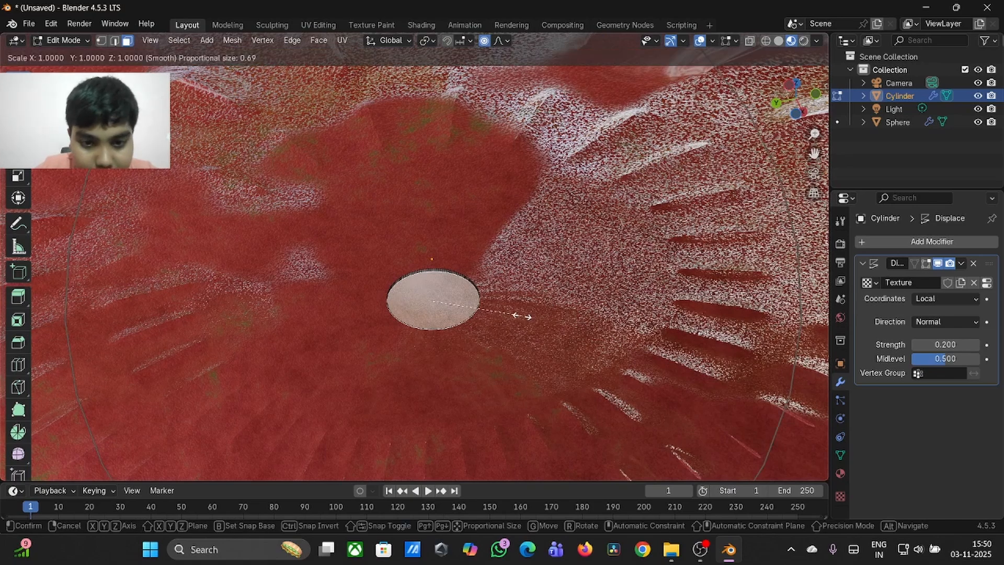
click(532, 322)
scroll(532, 322, up, 10)
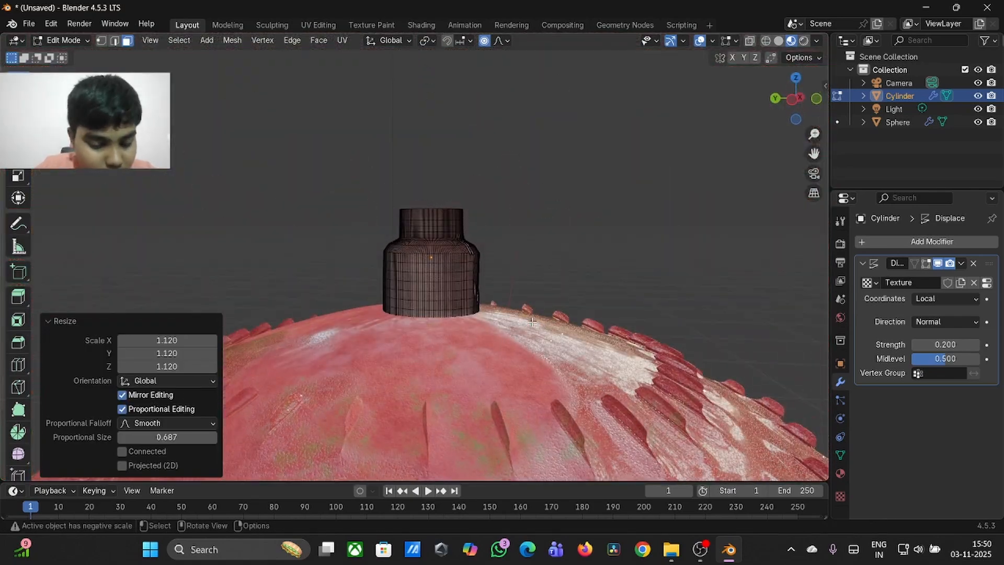
key(ctrl+z)
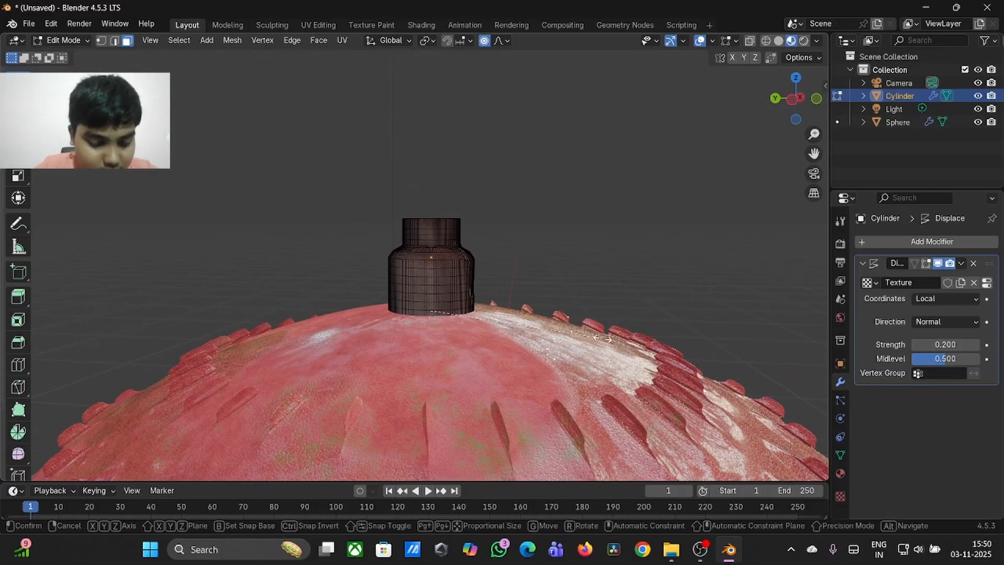
- Enlarge the stem's underside face with a smaller proportional size to flare the base, and check the shape in Object Mode
key(s)
scroll(613, 340, up, 19)
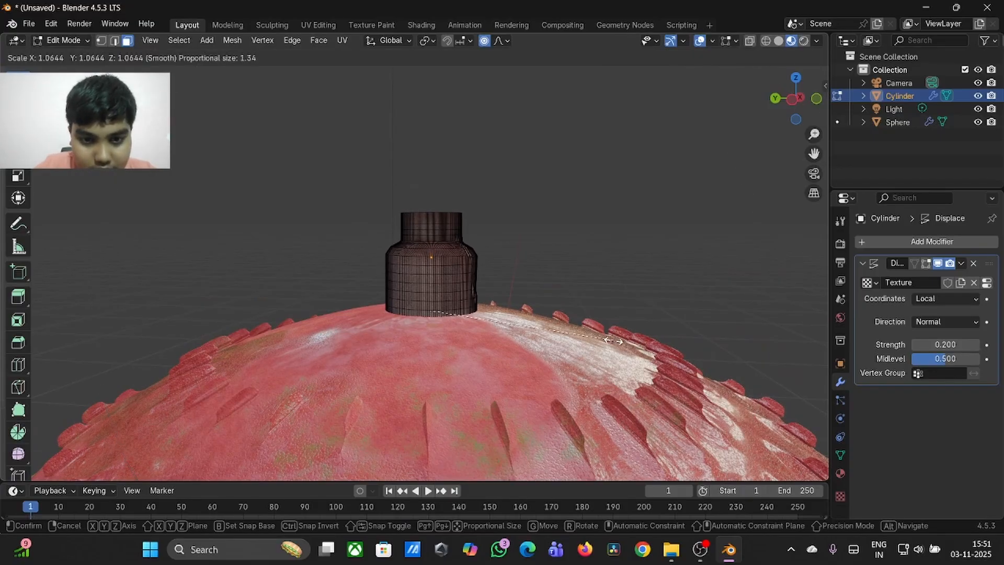
click(639, 351)
key(Tab)
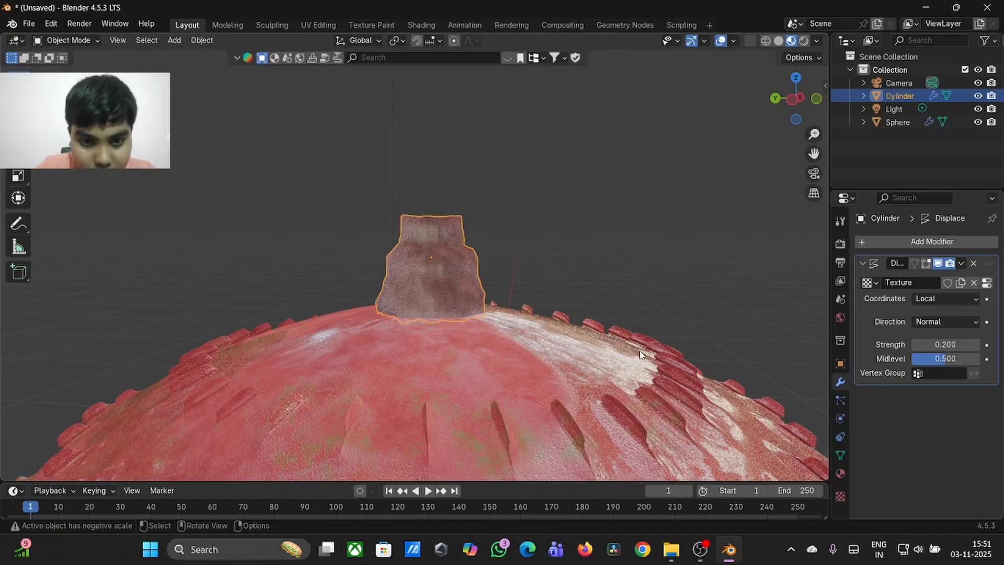
click(711, 291)
- Scale the stem's top face to 0.828 with a proportional size of 0.089 and check the tapered tip in Object Mode
key(Tab)
scroll(711, 293, up, 5)
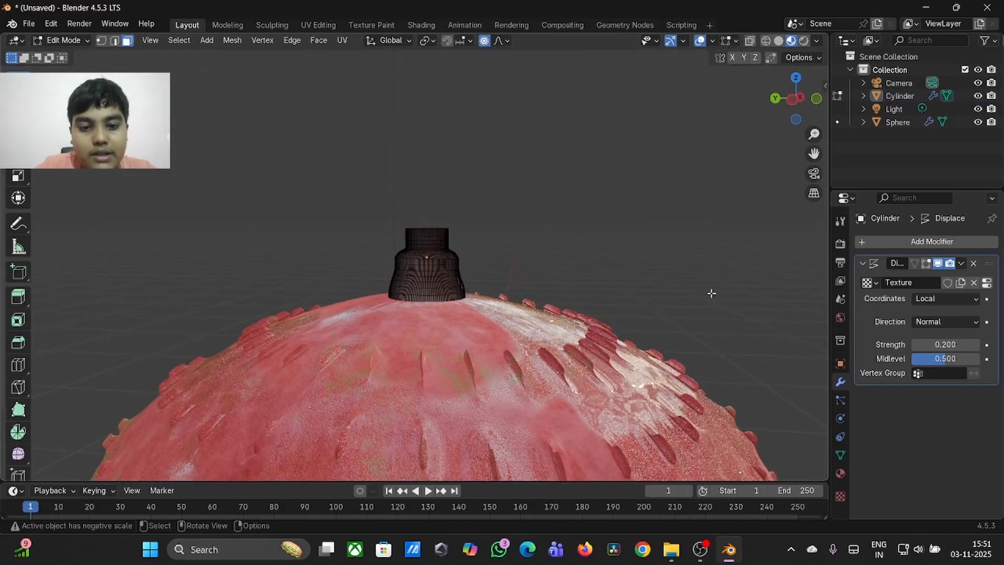
middle_drag(712, 294, 417, 250)
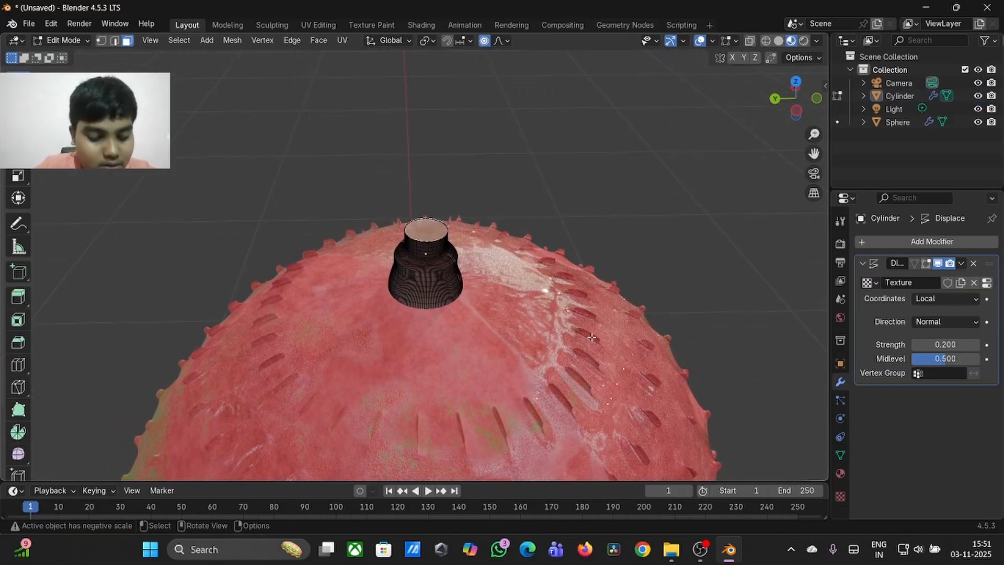
key(s)
click(562, 322)
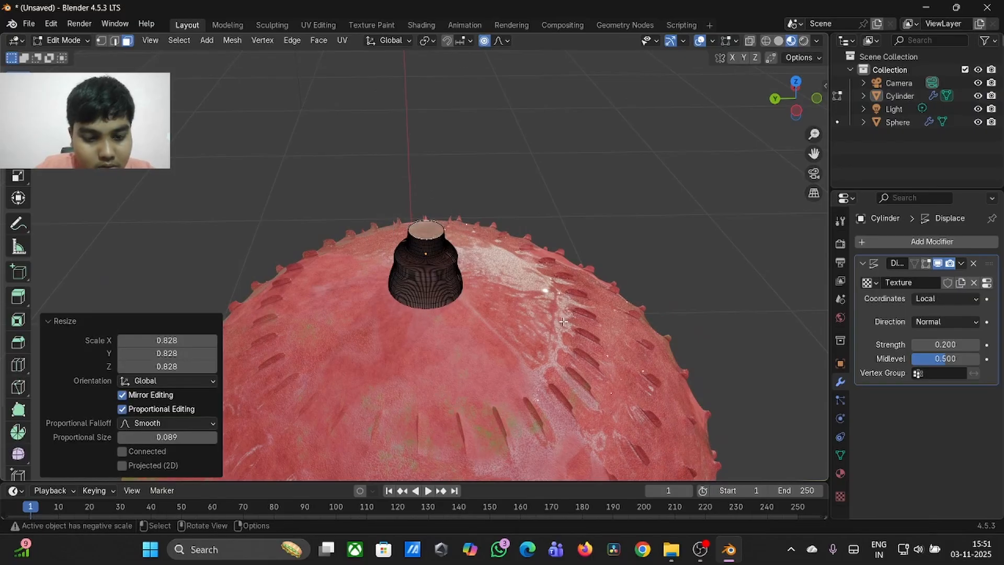
key(Tab)
key(Tab)
key(ctrl+KP_3)
key(Tab)
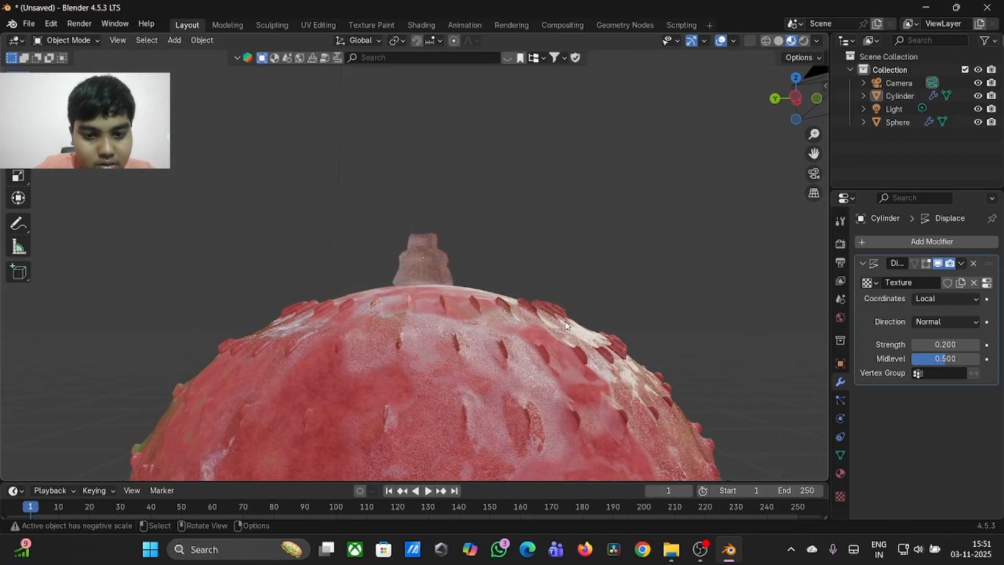
key(Tab)
key(Tab)
- Scale the whole stem object to 0.824 in Object Mode
scroll(566, 325, down, 8)
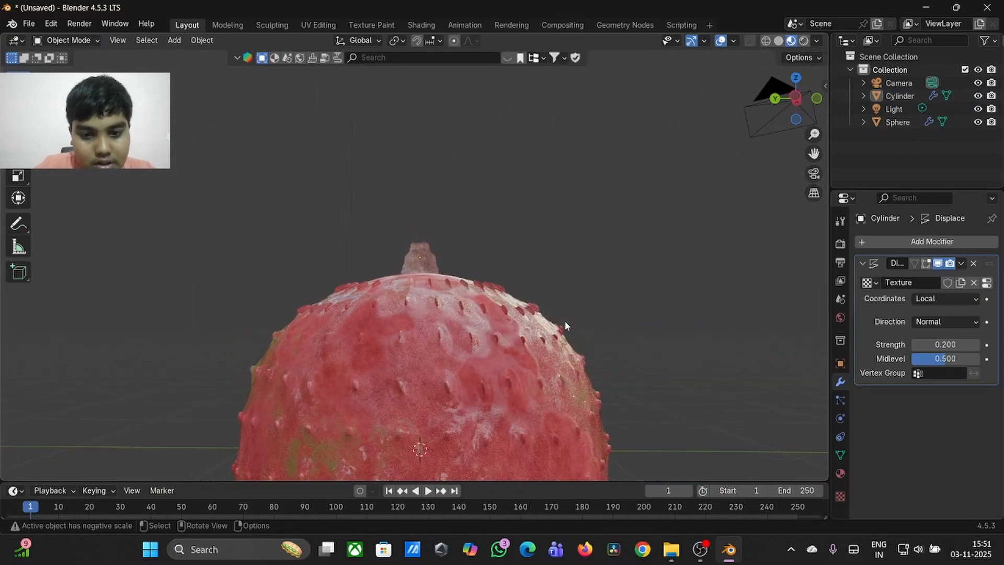
scroll(566, 325, up, 8)
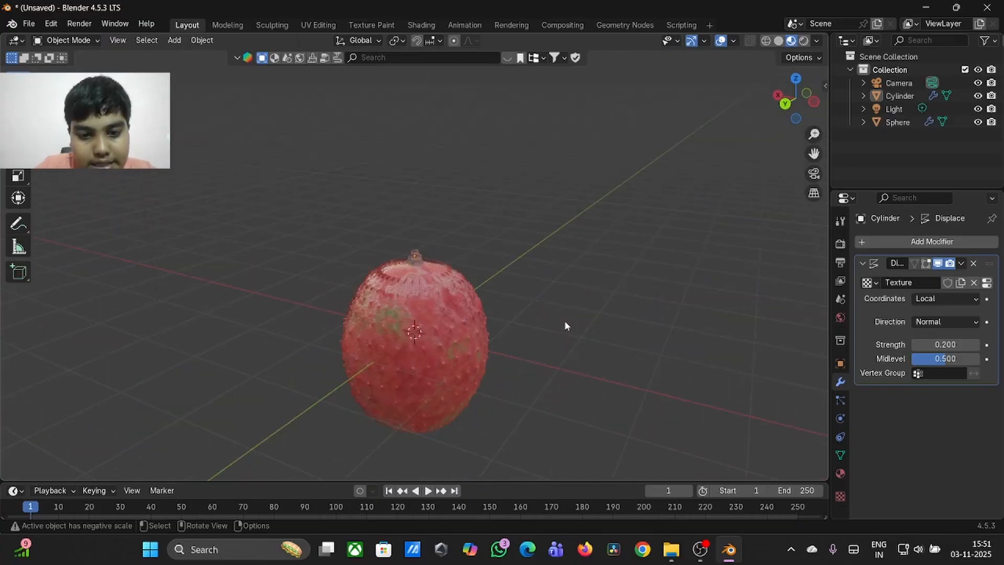
scroll(565, 325, up, 5)
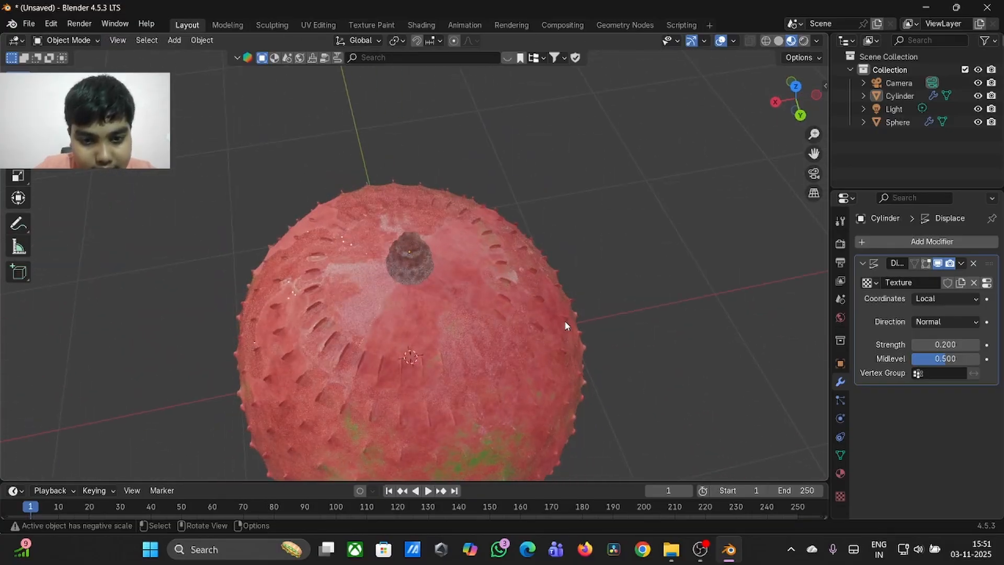
click(380, 262)
key(s)
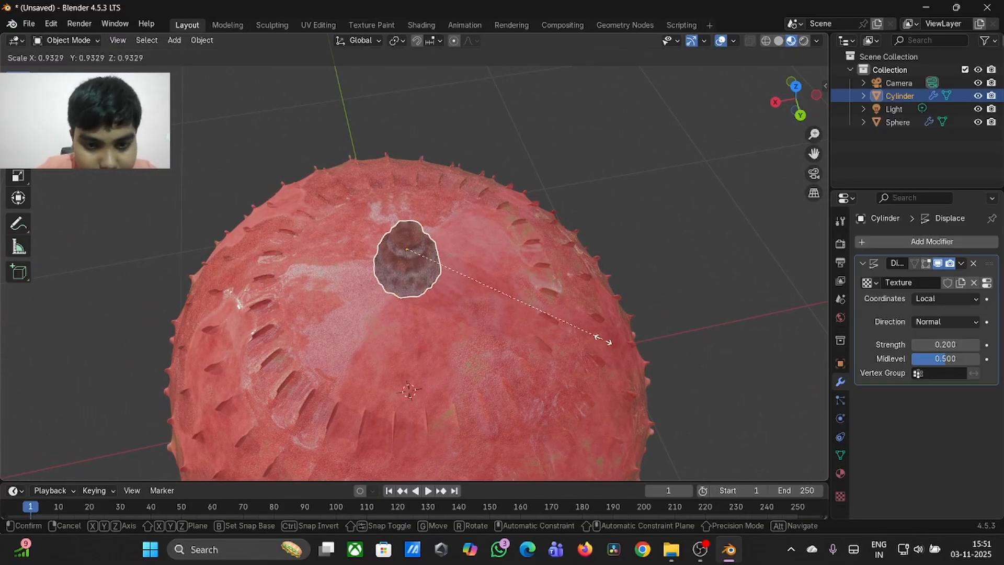
click(576, 336)
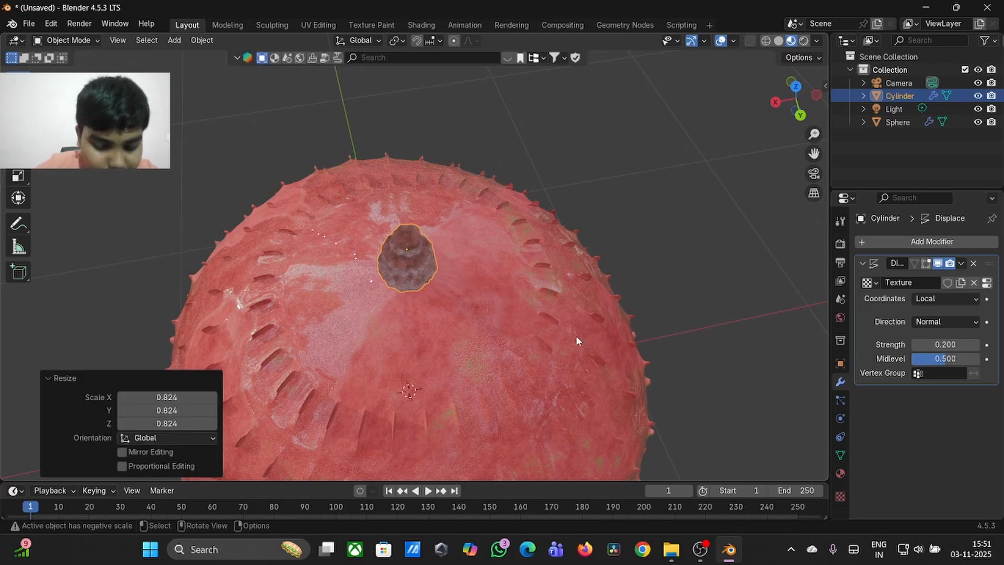
- Lower the stem about 0.024 m along Z into the fruit and review its fit from several sides
key(g)
key(z)
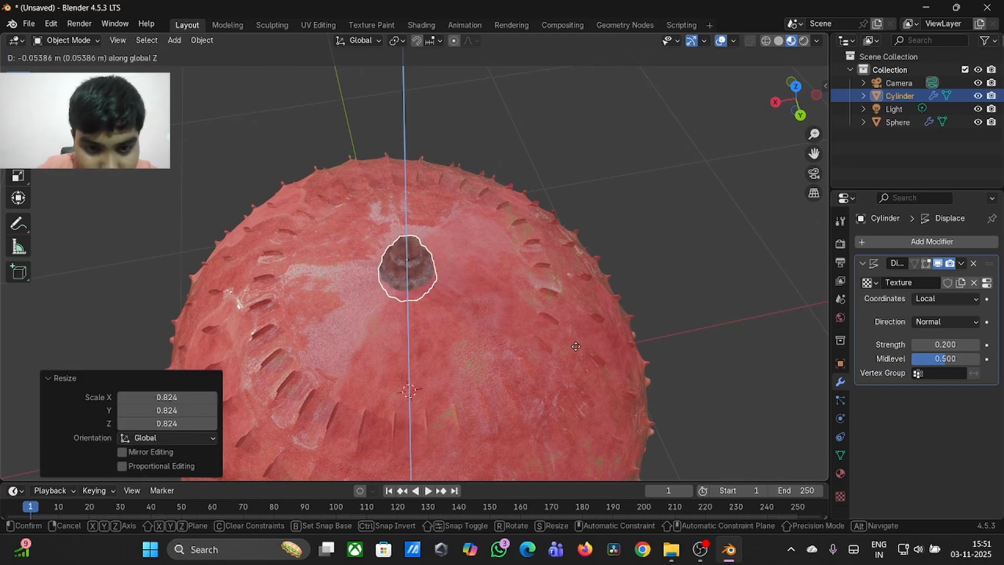
click(673, 321)
scroll(672, 321, down, 4)
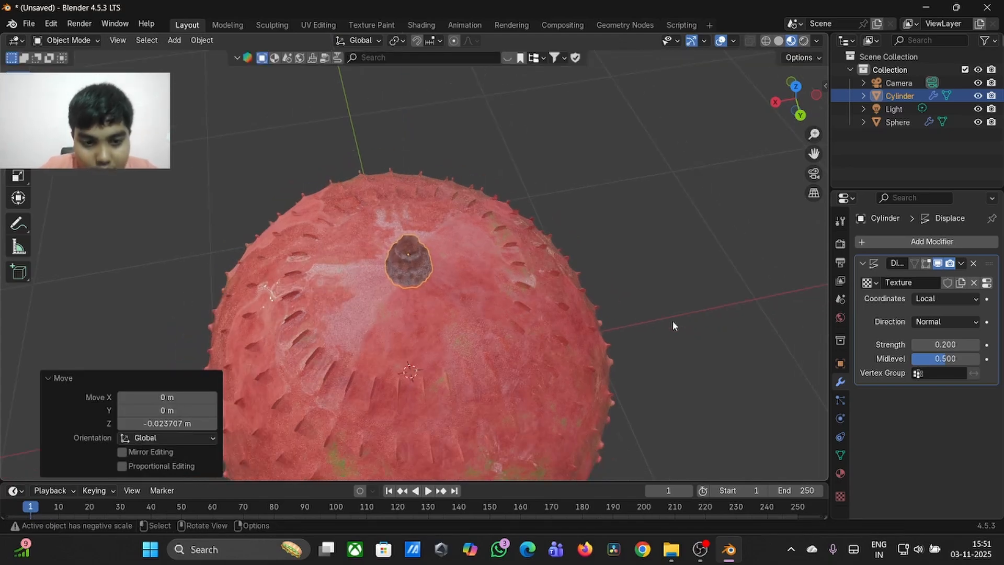
scroll(672, 321, down, 4)
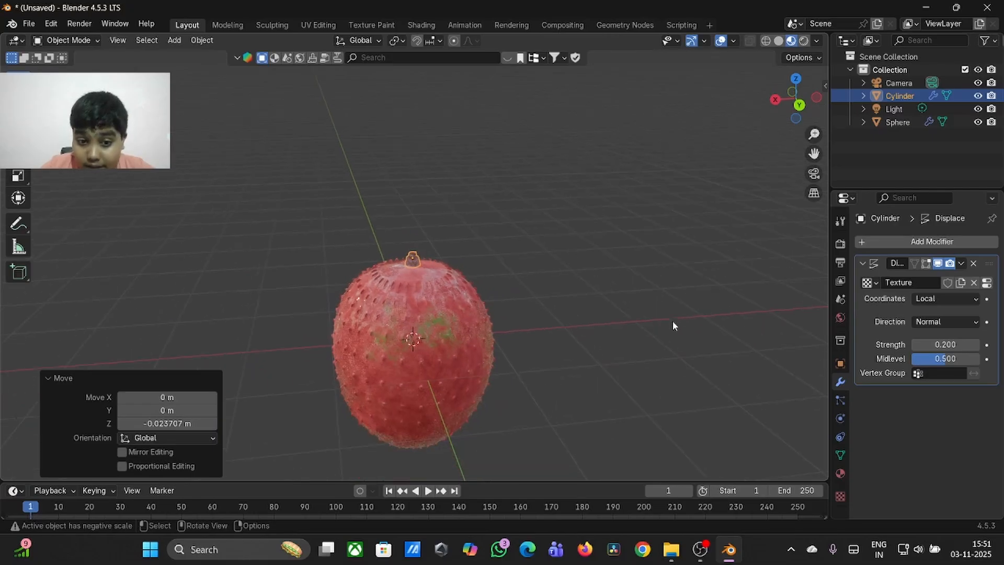
scroll(673, 321, right, 5)
scroll(673, 321, left, 10)
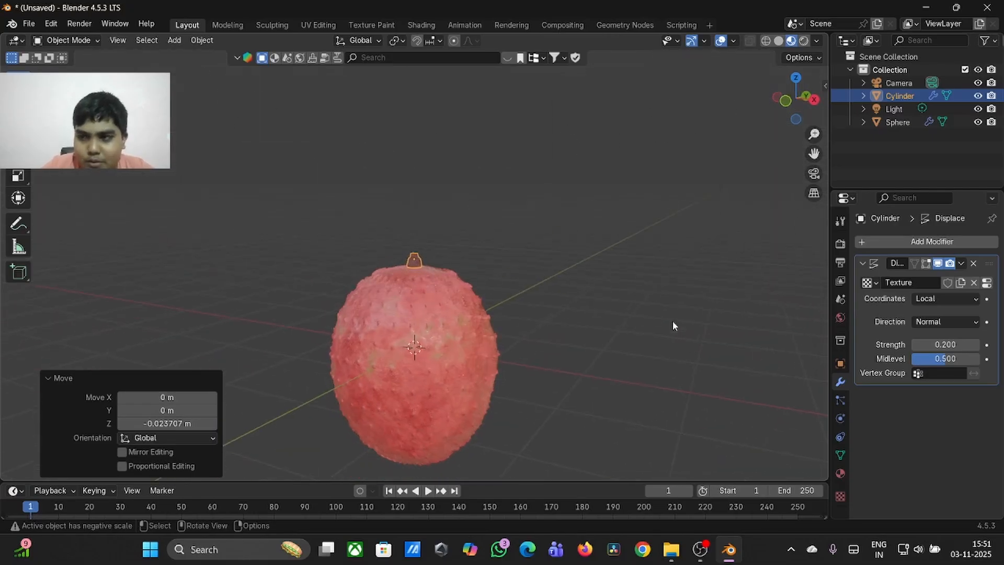
scroll(672, 321, down, 2)
click(672, 321)
- Raise the stem and the fruit together 1.433 m along Z and review the fruit from all around
scroll(672, 321, left, 8)
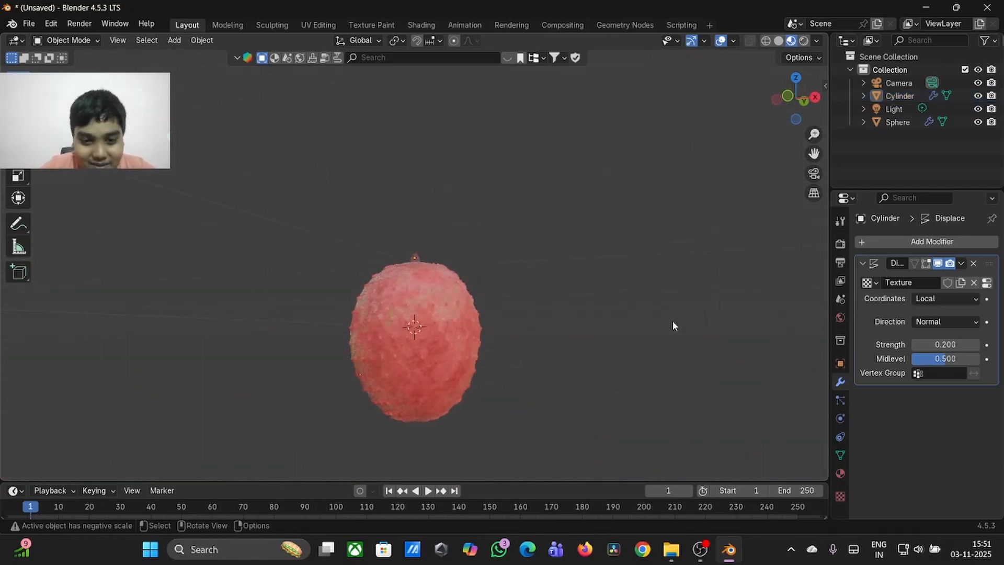
drag(336, 258, 464, 316)
key(g)
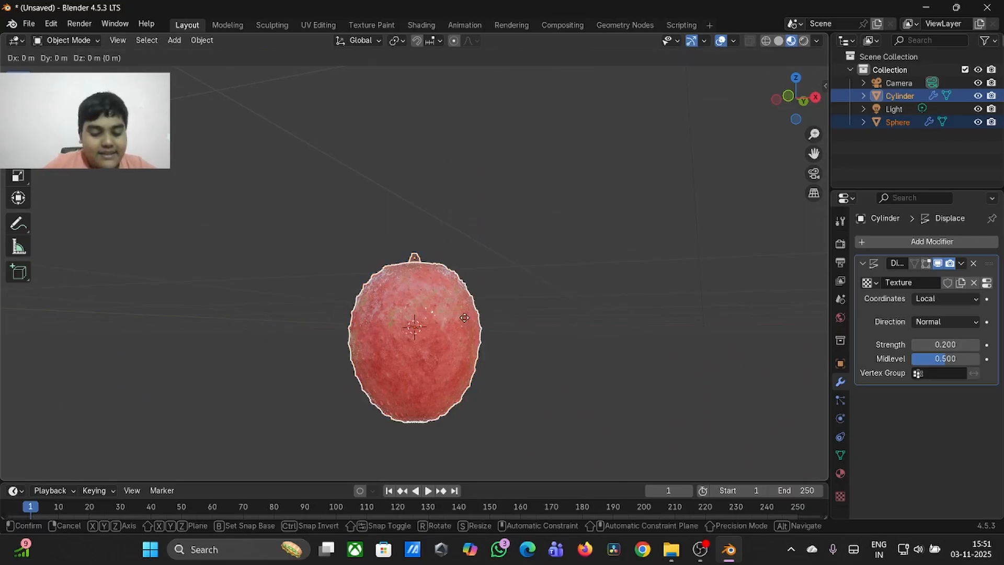
key(z)
click(477, 228)
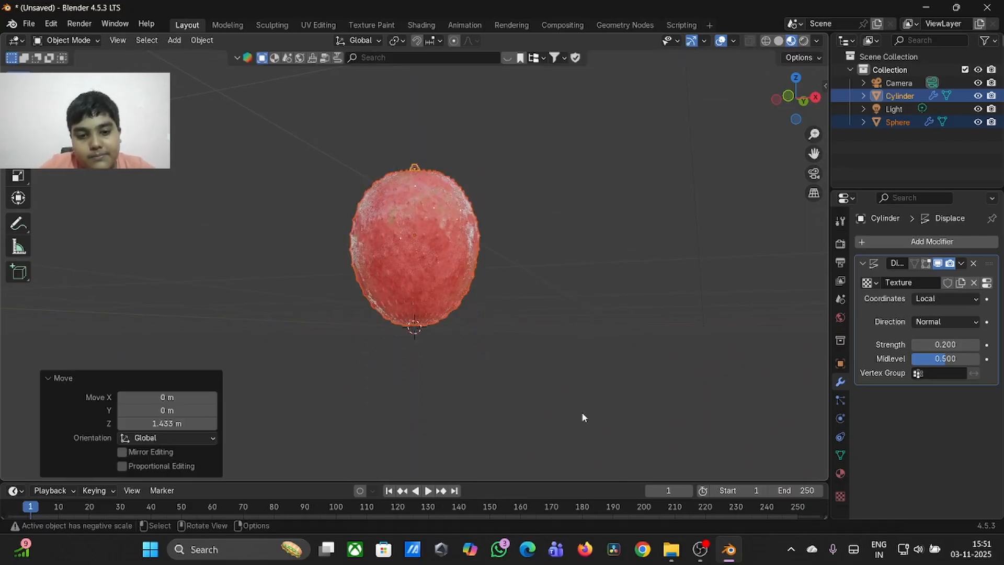
scroll(584, 415, left, 10)
scroll(584, 417, left, 10)
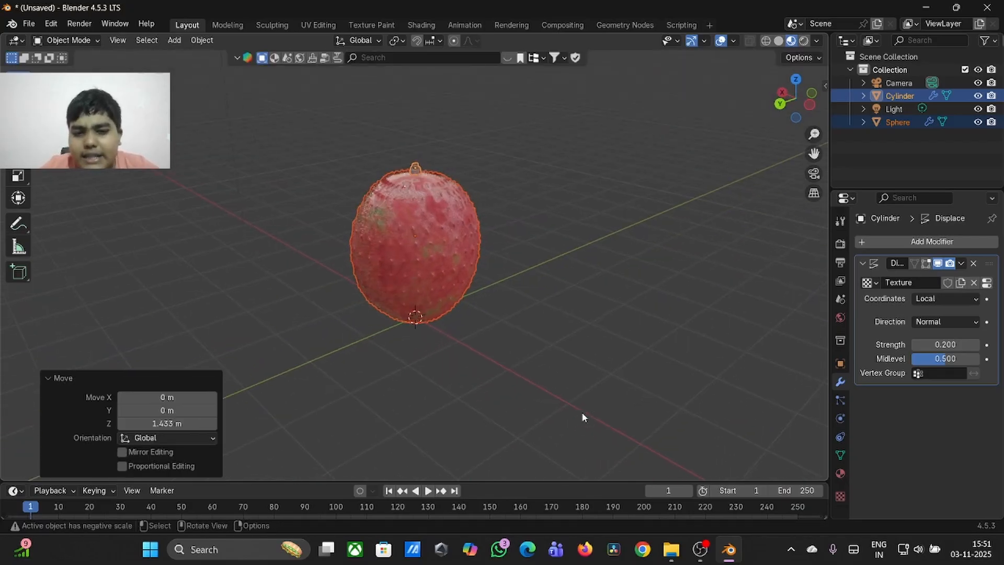
scroll(583, 416, left, 10)
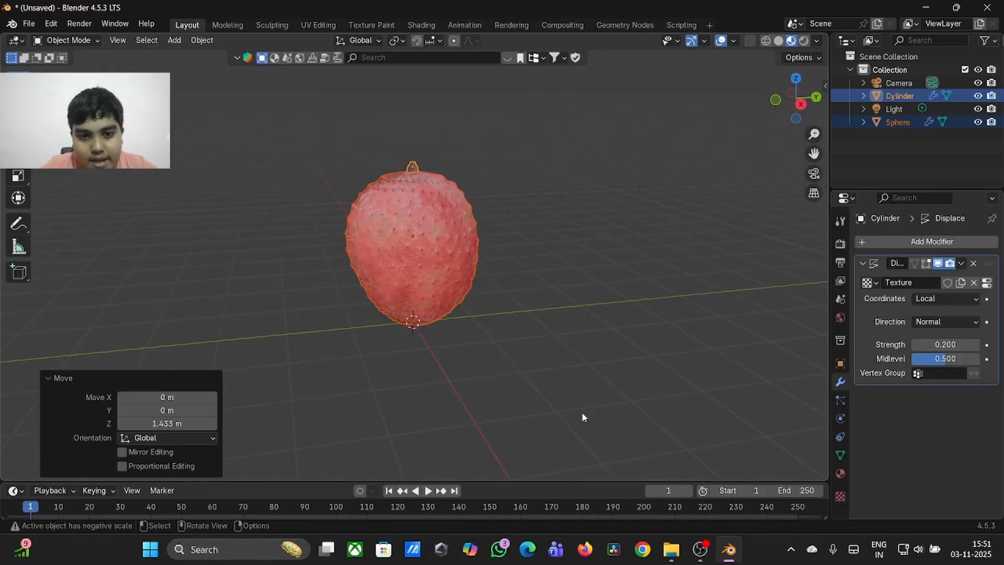
scroll(583, 417, left, 5)
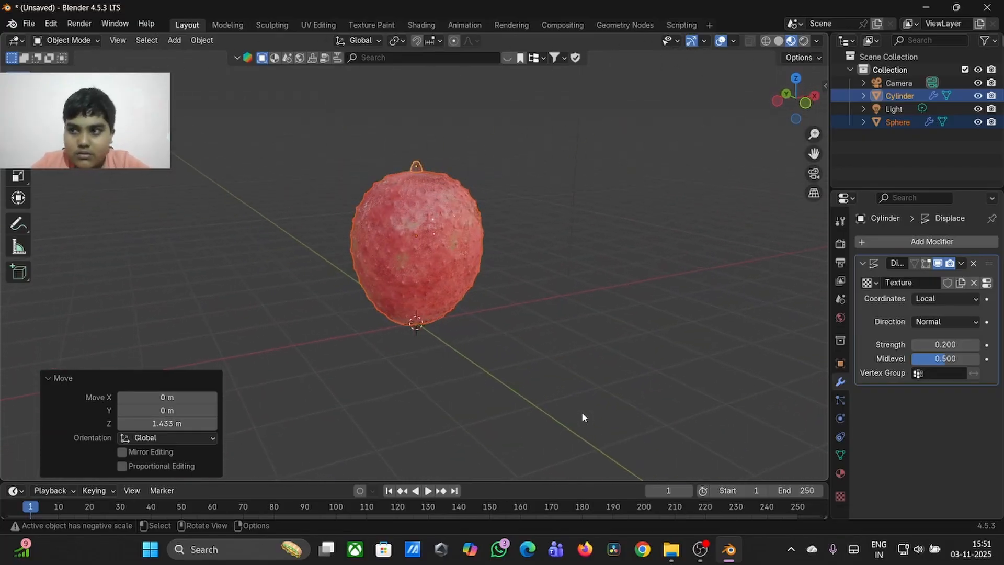
scroll(584, 416, left, 8)
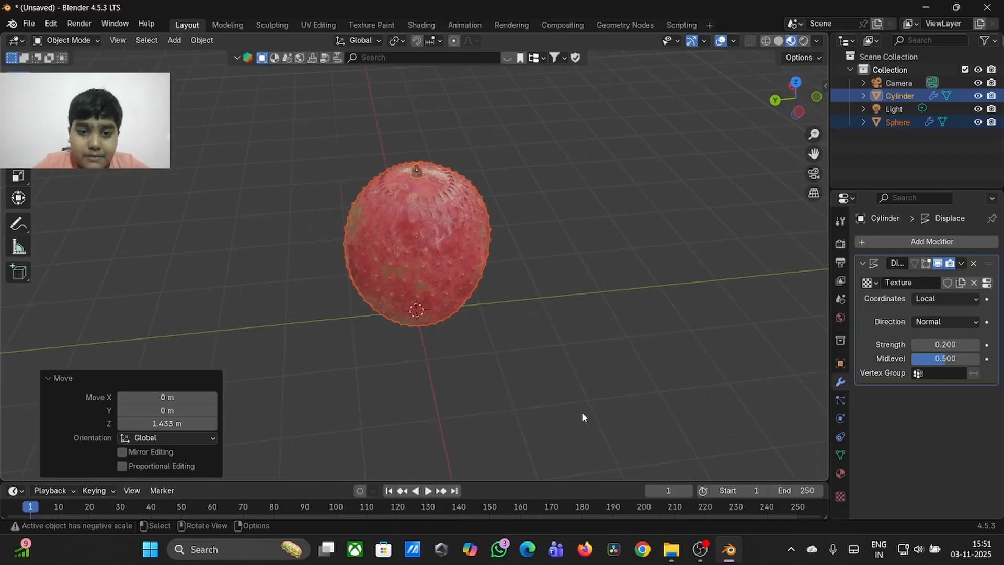
click(583, 417)
- Rename the stem's cylinder object as Stem
scroll(582, 413, up, 2)
click(441, 275)
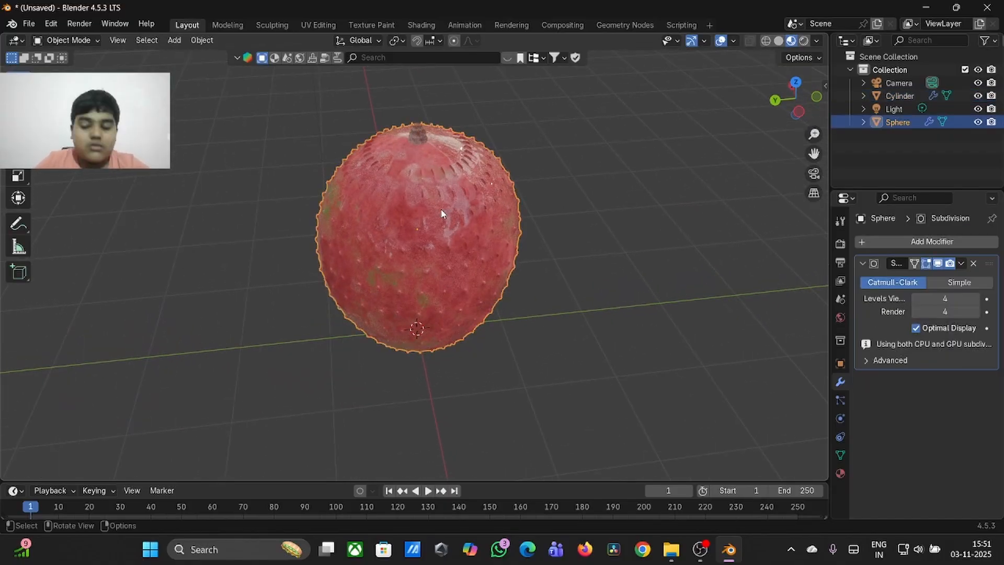
click(417, 138)
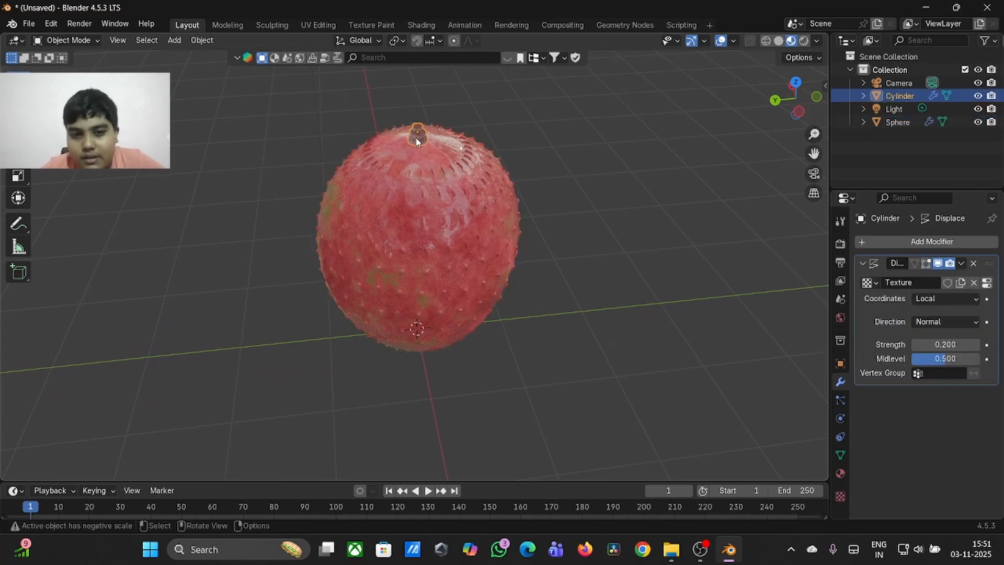
double_click(893, 97)
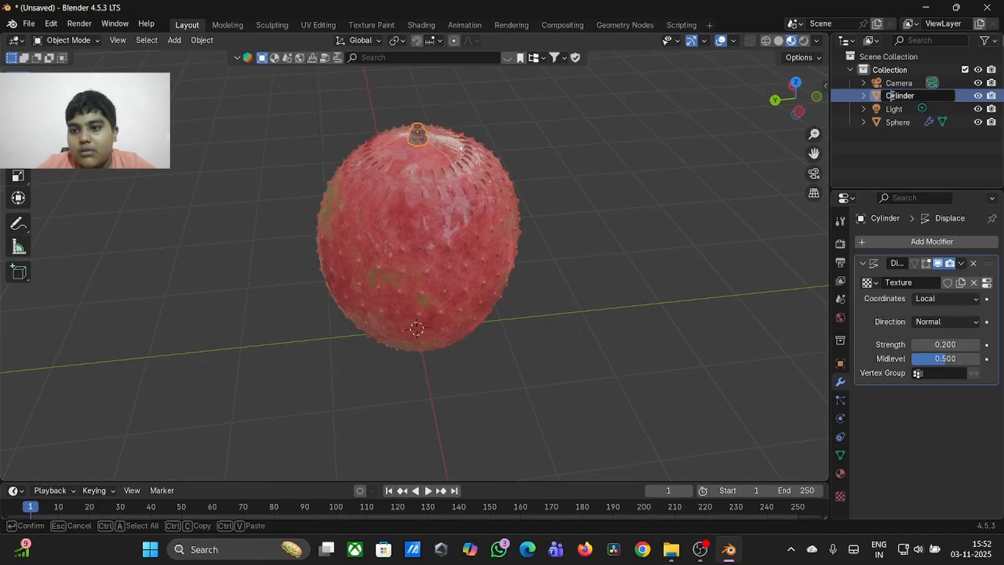
click(919, 96)
key(BackSpace)
key(BackSpace)
key(BackSpace)
key(BackSpace)
key(BackSpace)
key(BackSpace)
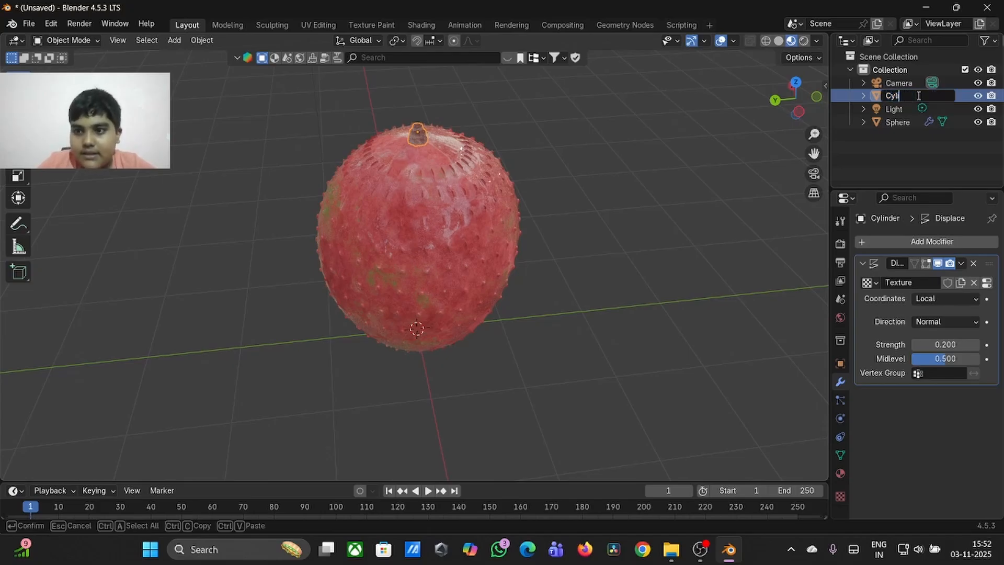
key(BackSpace)
key(BackSpace)
text(Stem)
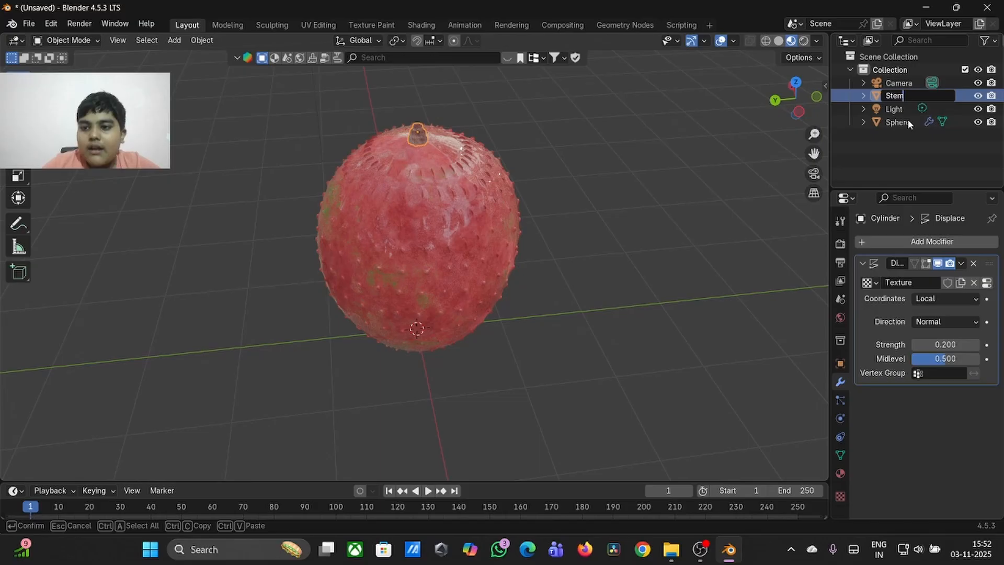
key(Return)
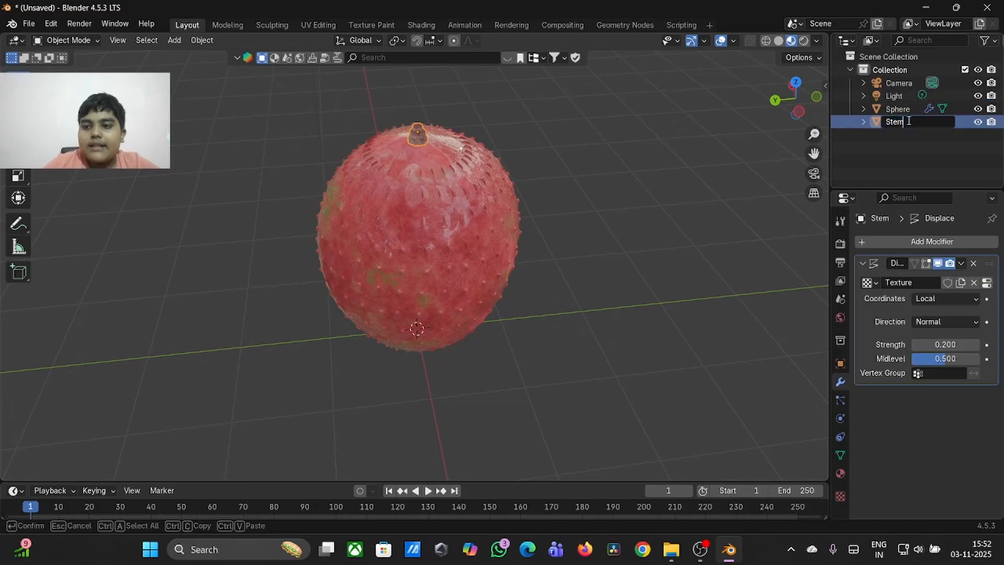
- Rename the fruit's sphere object as Lychee
double_click(909, 108)
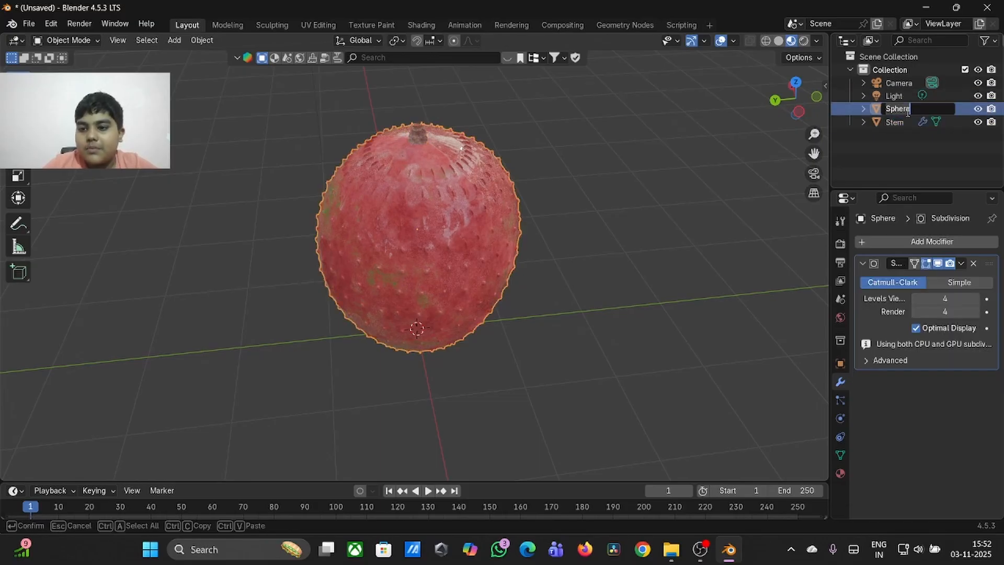
key(BackSpace)
key(BackSpace)
key(BackSpace)
key(BackSpace)
key(BackSpace)
key(BackSpace)
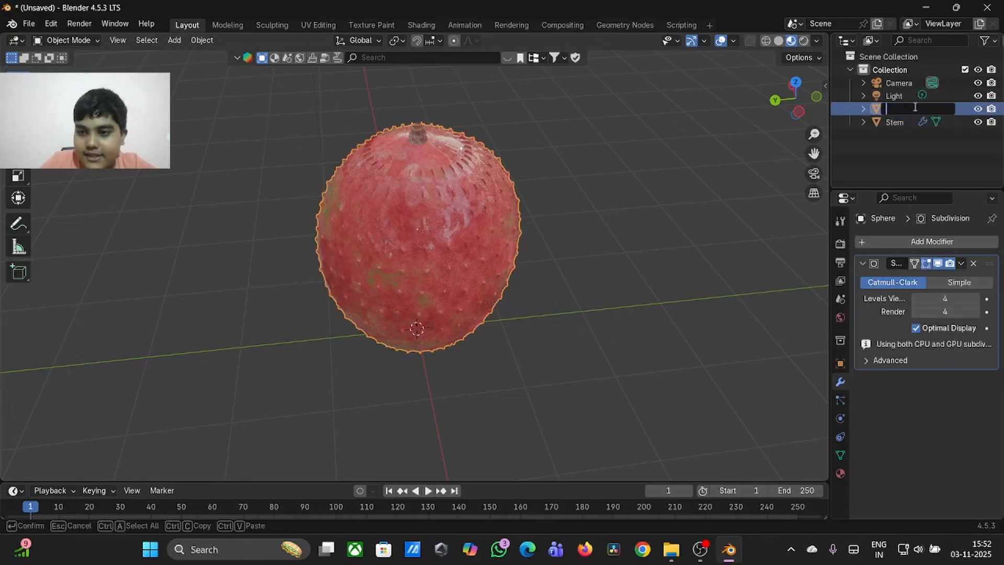
text(Lychee)
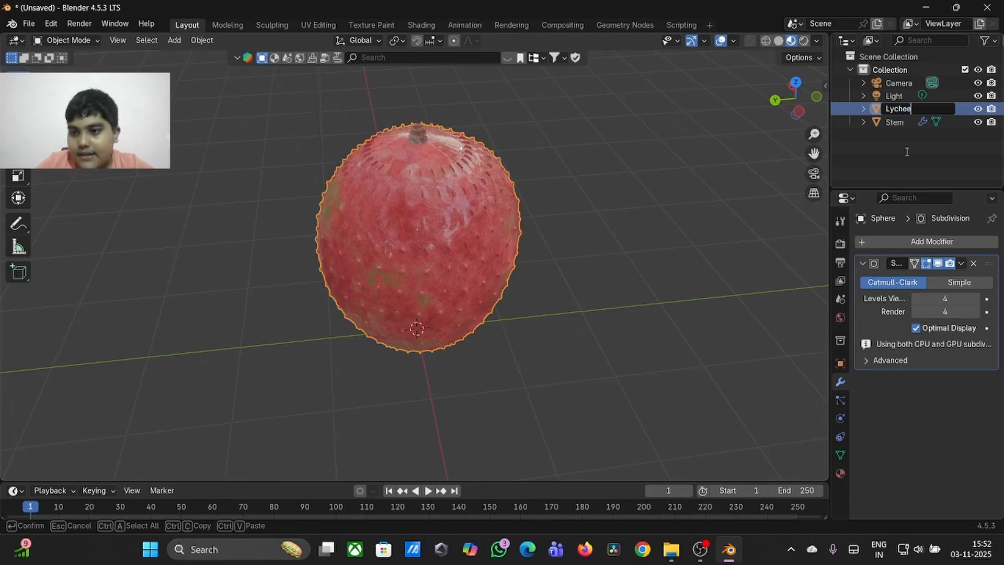
key(Return)
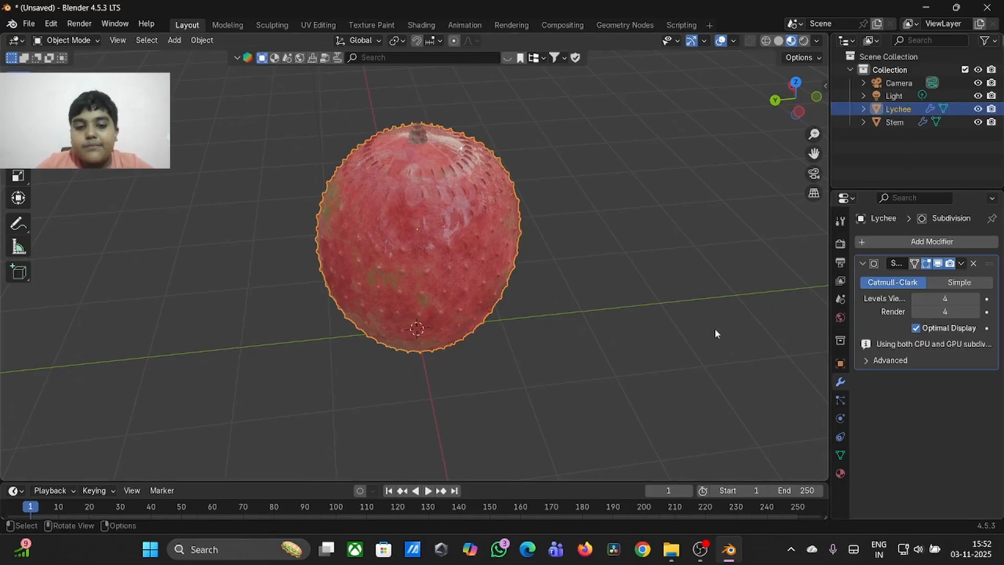
middle_drag(714, 328, 715, 328)
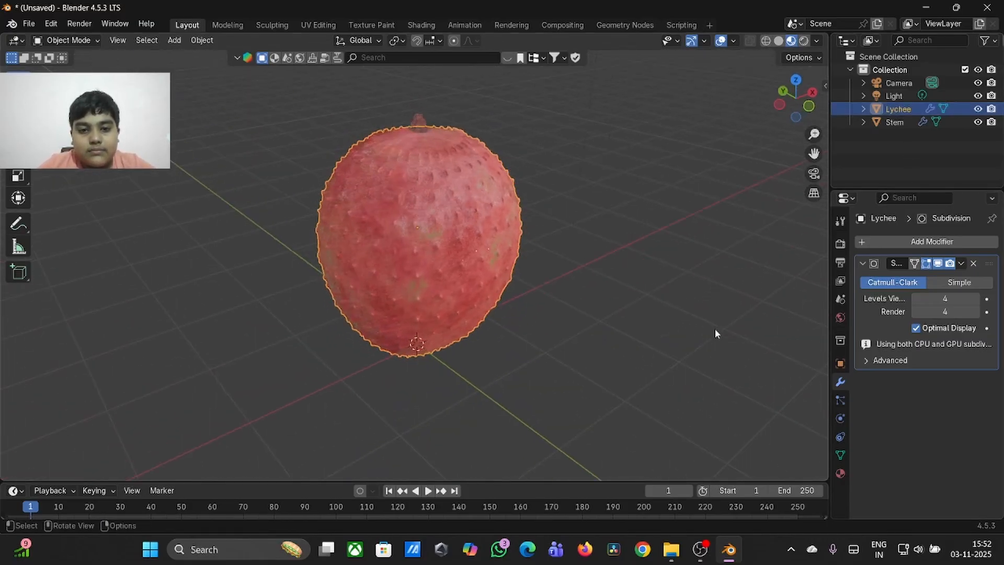
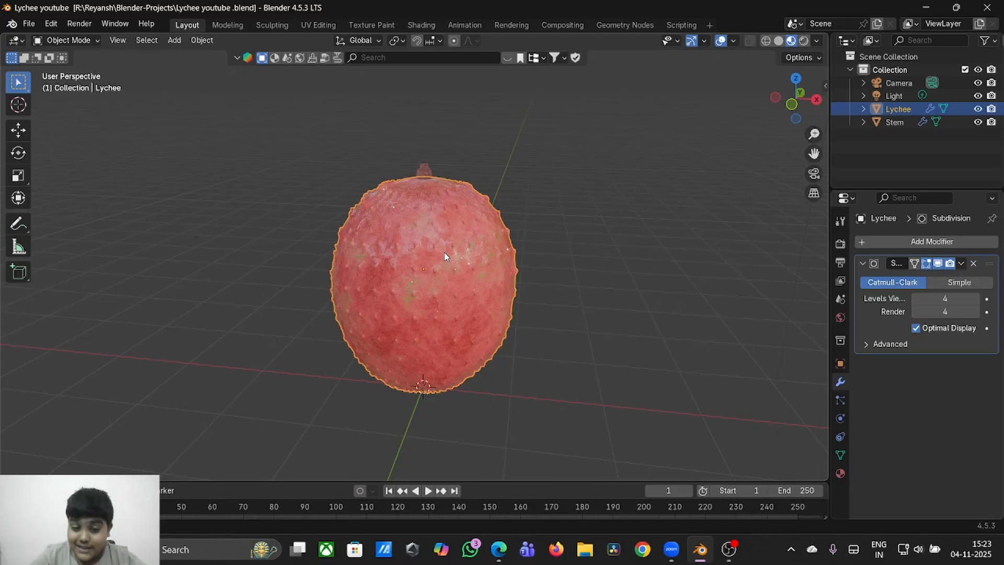
- Duplicate the lychee and its stem together, moving the copy about 2.115 m in X, 0.387 m in Y and -0.149 m in Z
click(540, 308)
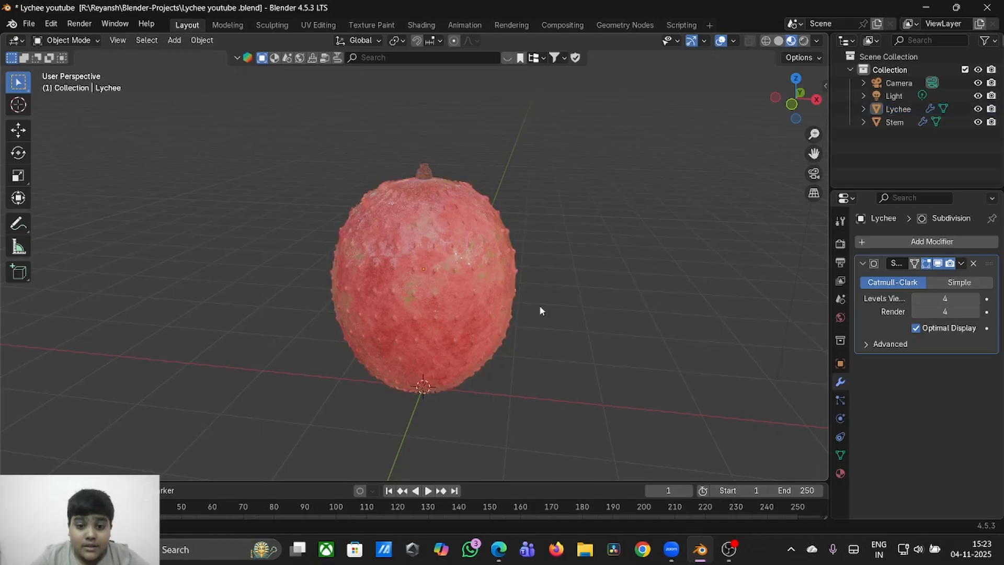
click(469, 300)
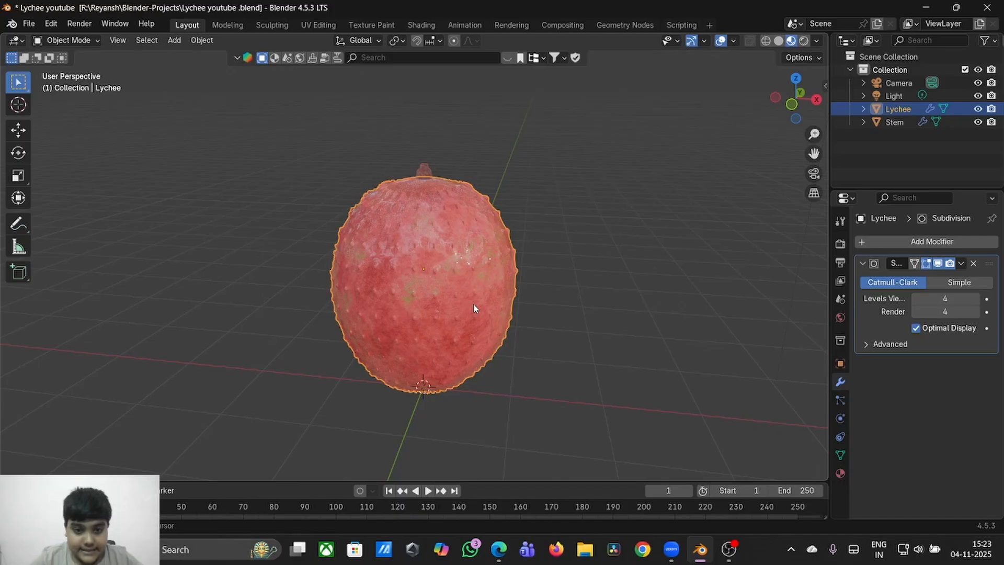
drag(381, 158, 479, 202)
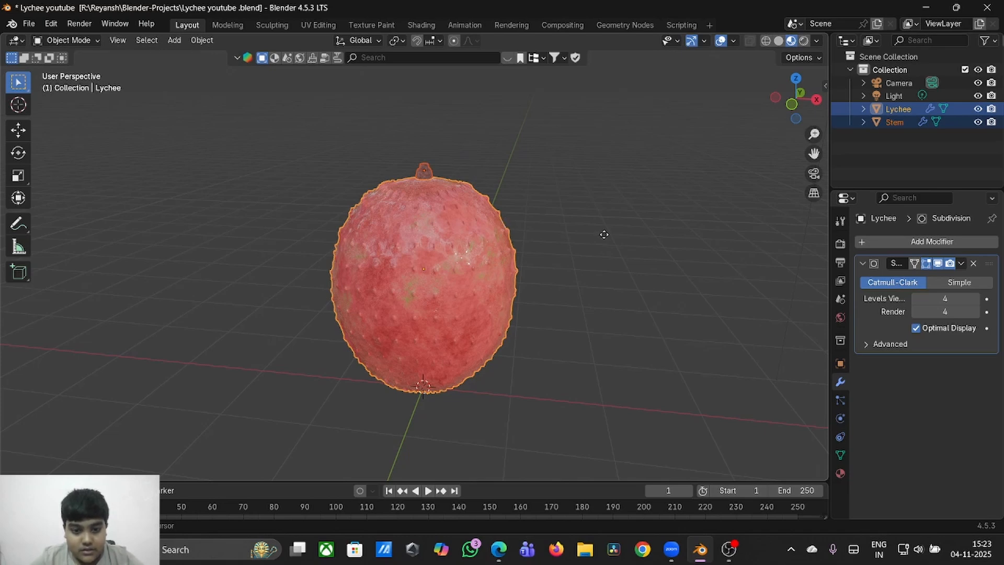
key(shift+d)
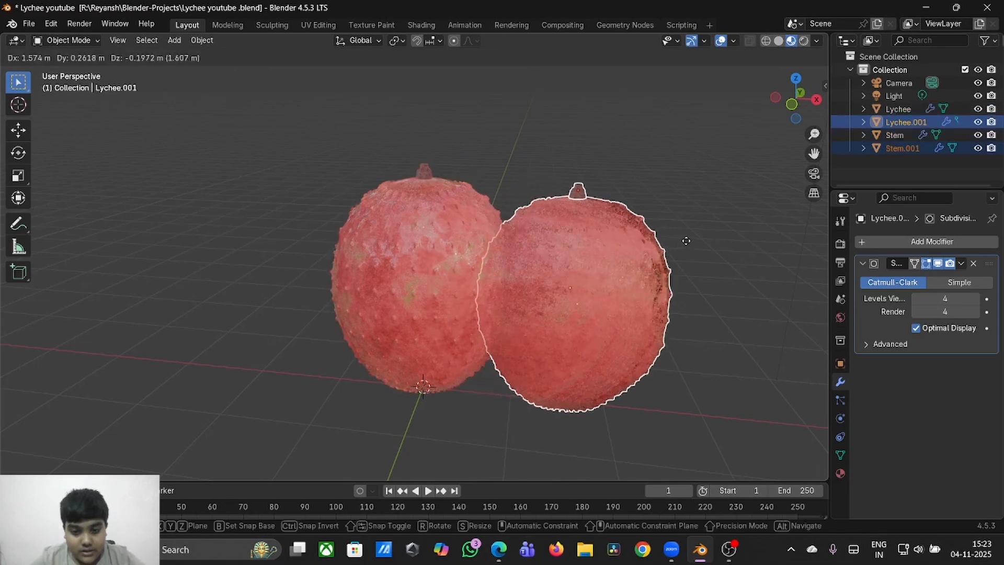
click(710, 241)
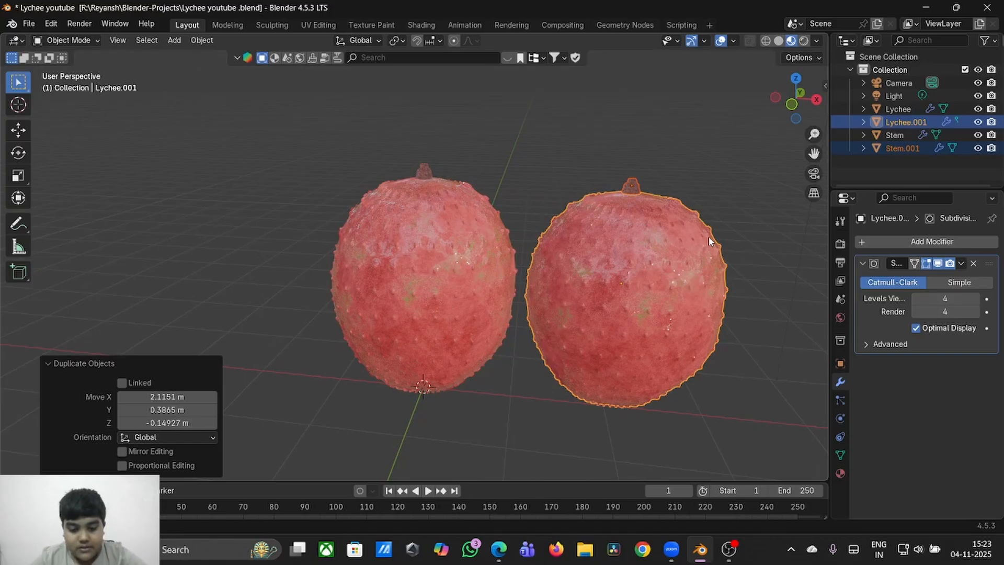
mouse_move(694, 250)
middle_down()
mouse_move(622, 253)
mouse_move(694, 250)
mouse_move(659, 251)
mouse_move(693, 250)
mouse_move(699, 238)
middle_up()
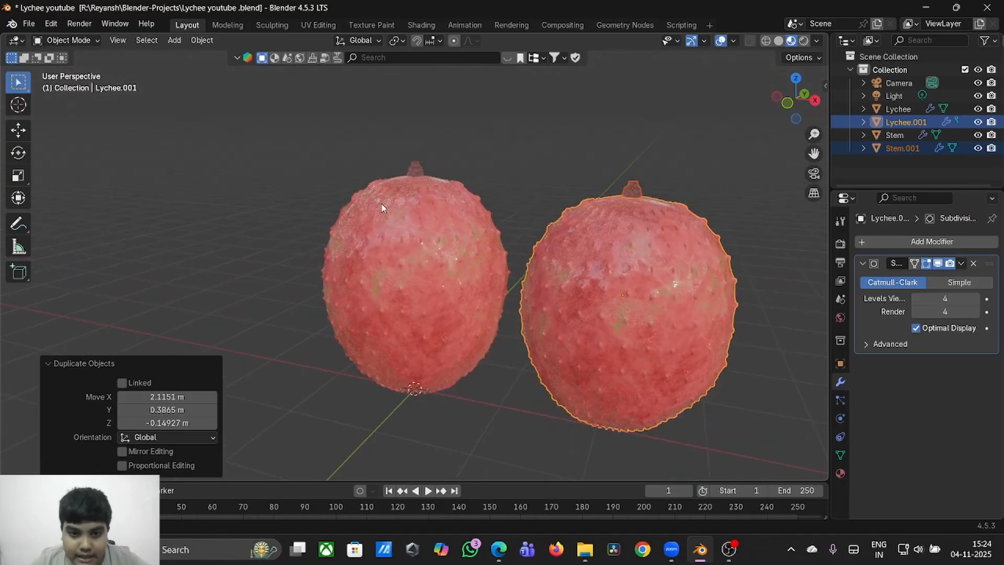
- Hide the original Lychee and Stem objects in the viewport
drag(295, 172, 464, 245)
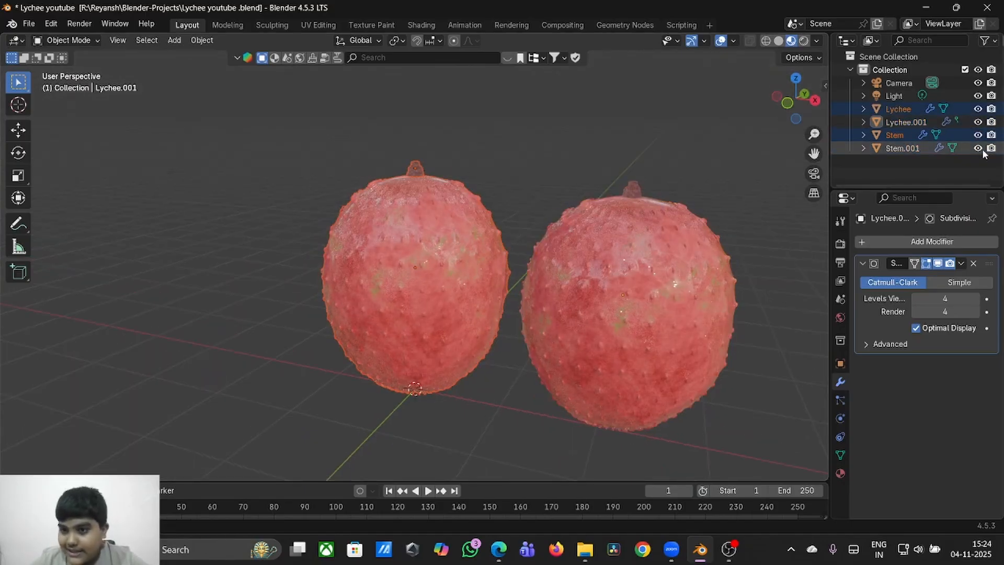
click(978, 110)
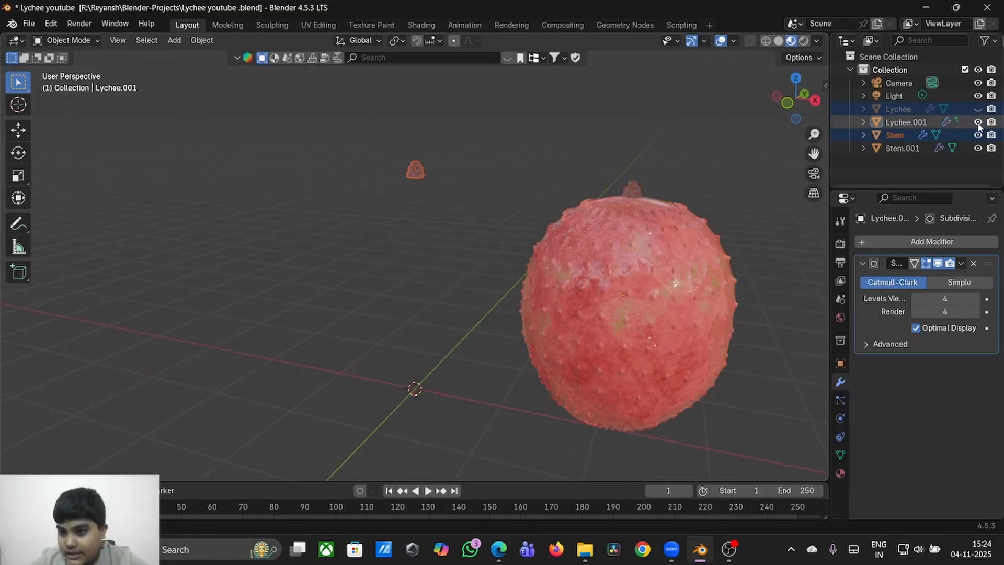
click(977, 134)
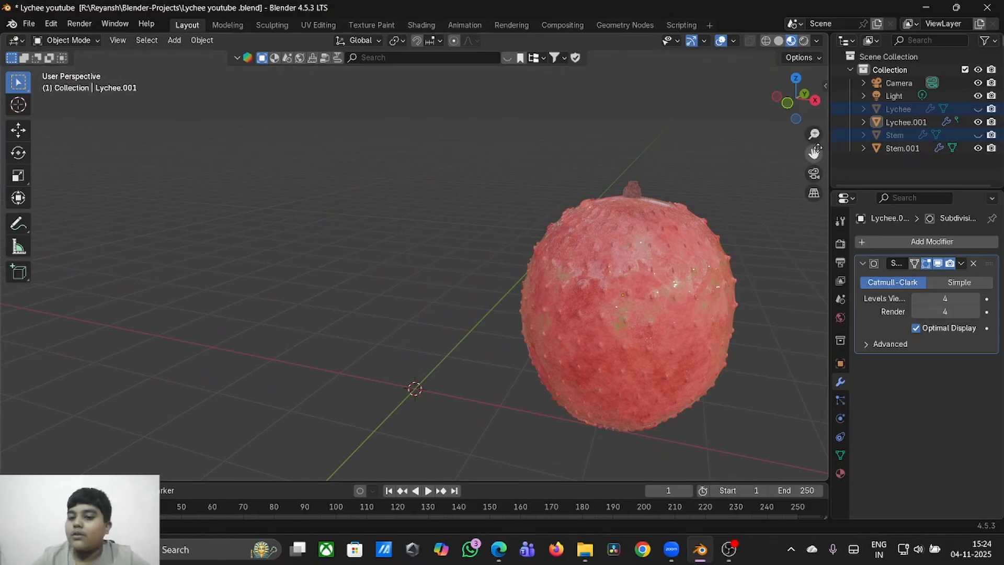
- Delete the front-facing faces on the -X half of the duplicated lychee's mesh in the front orthographic view
drag(815, 151, 666, 90)
middle_drag(501, 240, 495, 239)
scroll(495, 239, right, 10)
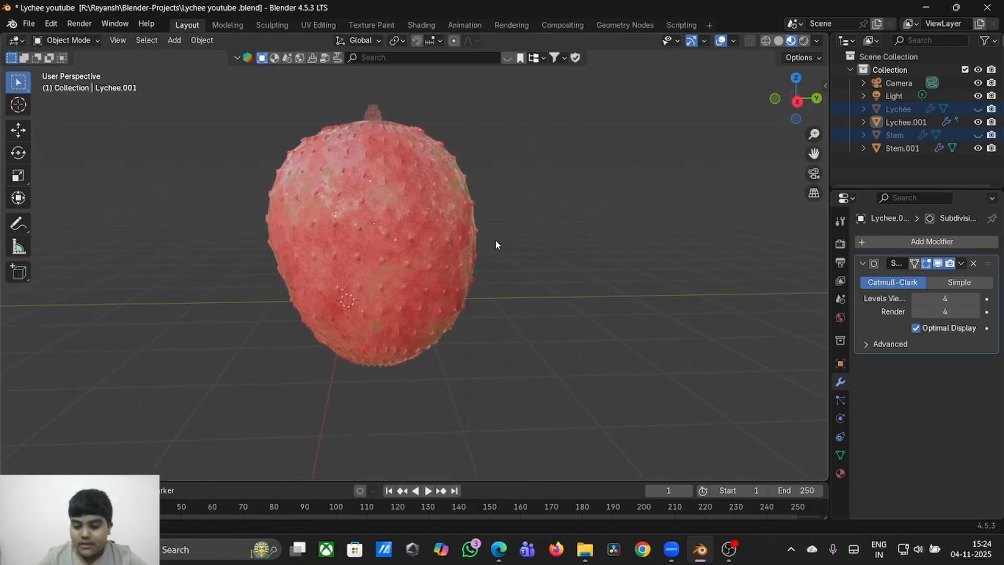
key(KP_3)
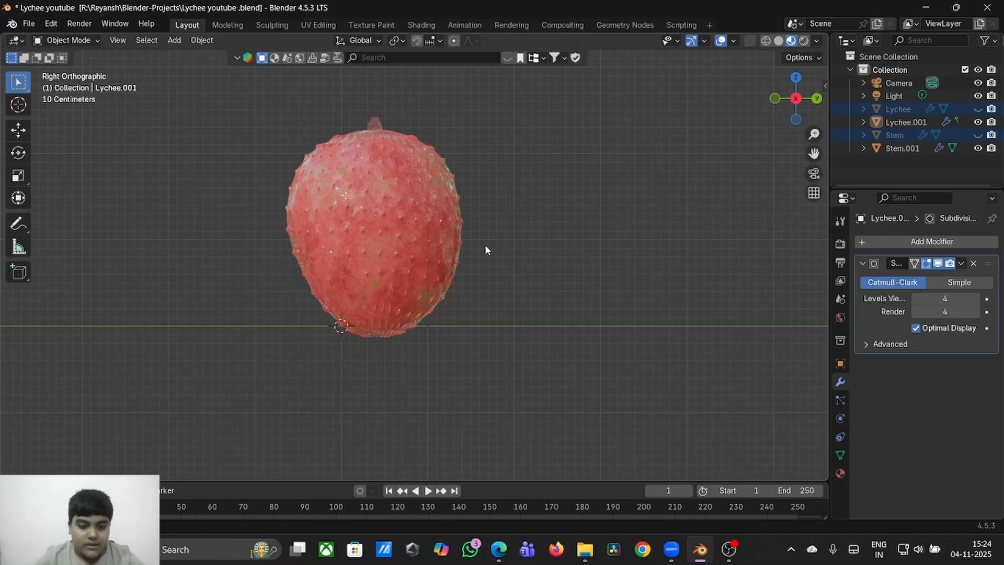
key(Tab)
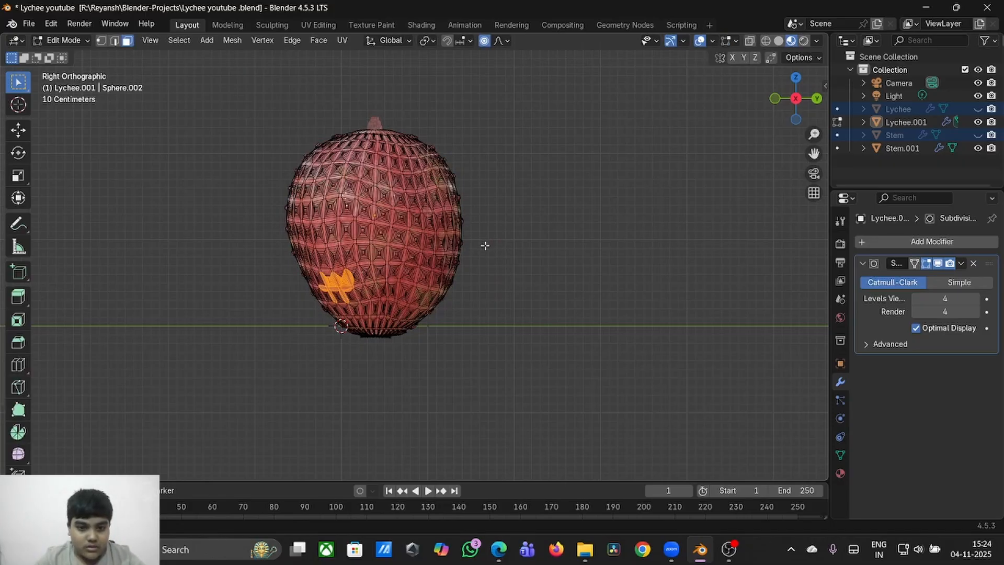
key(KP_1)
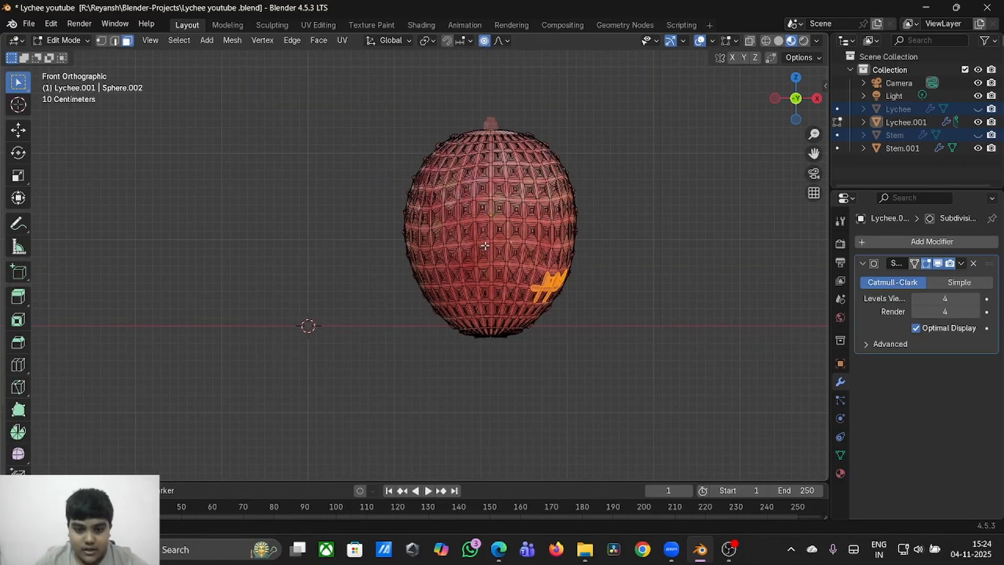
key(alt+a)
drag(398, 91, 489, 417)
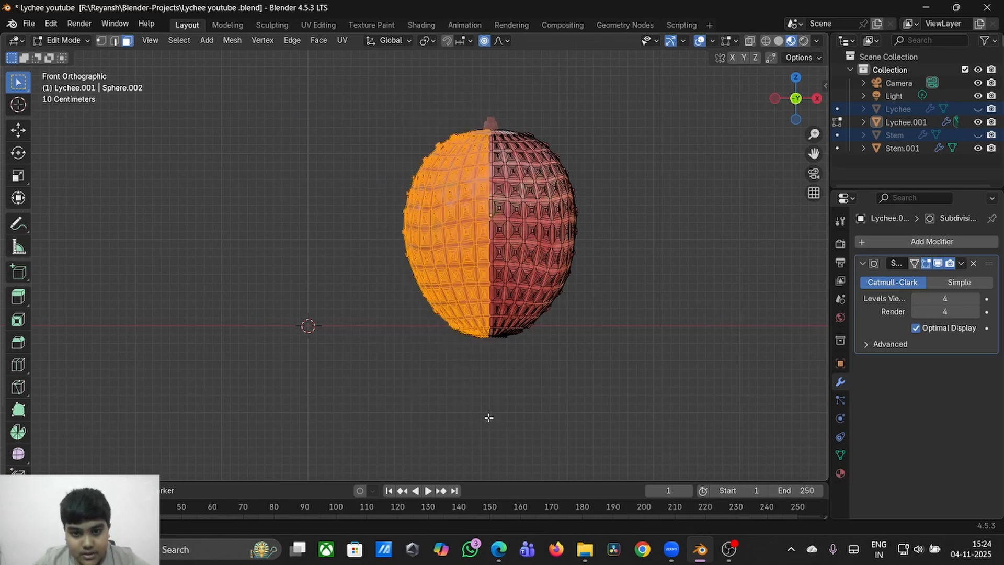
key(x)
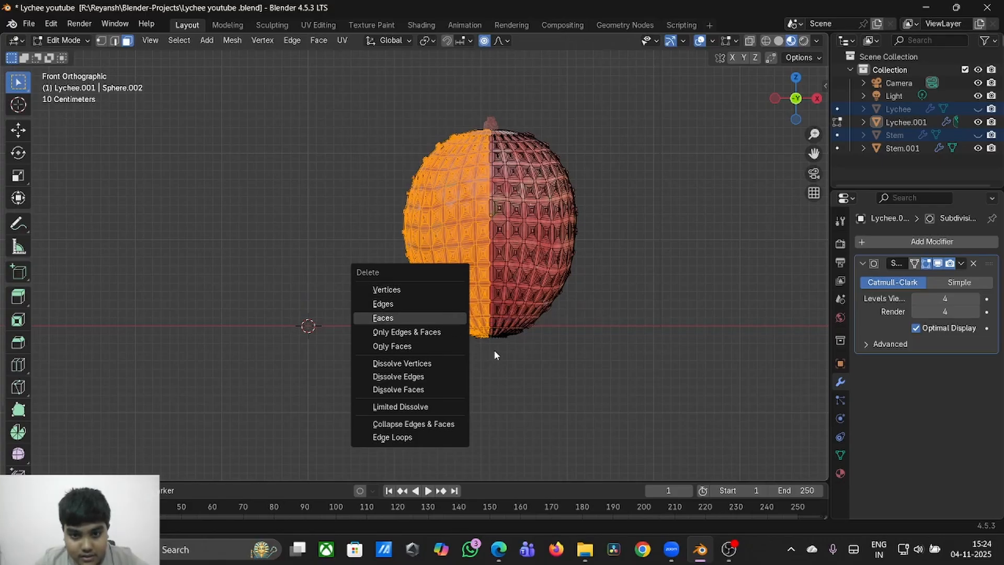
key(Return)
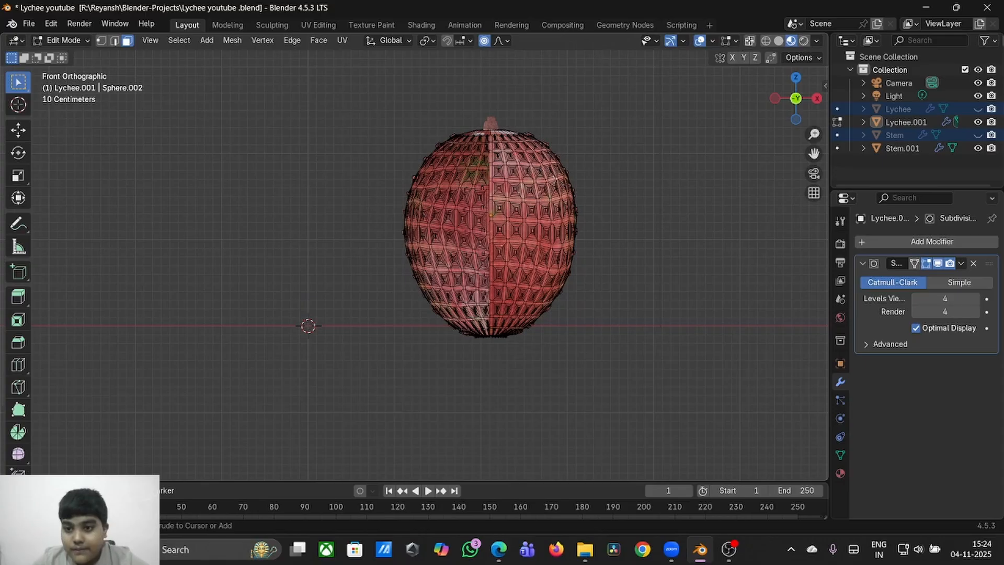
- Delete the remaining faces on the copy's -X half with X-ray enabled for the selection, and turn X-ray off again
click(750, 40)
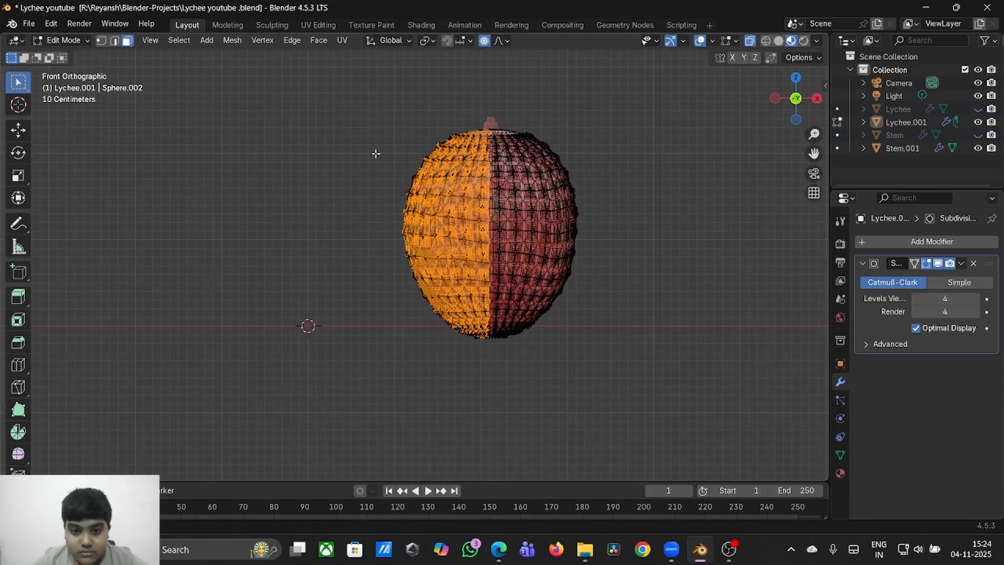
drag(357, 72, 489, 395)
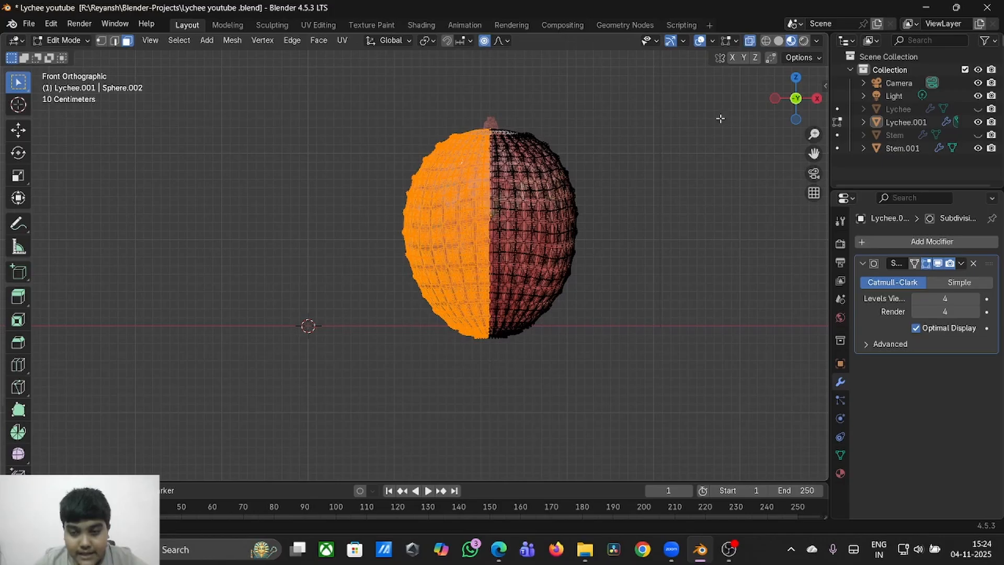
key(x)
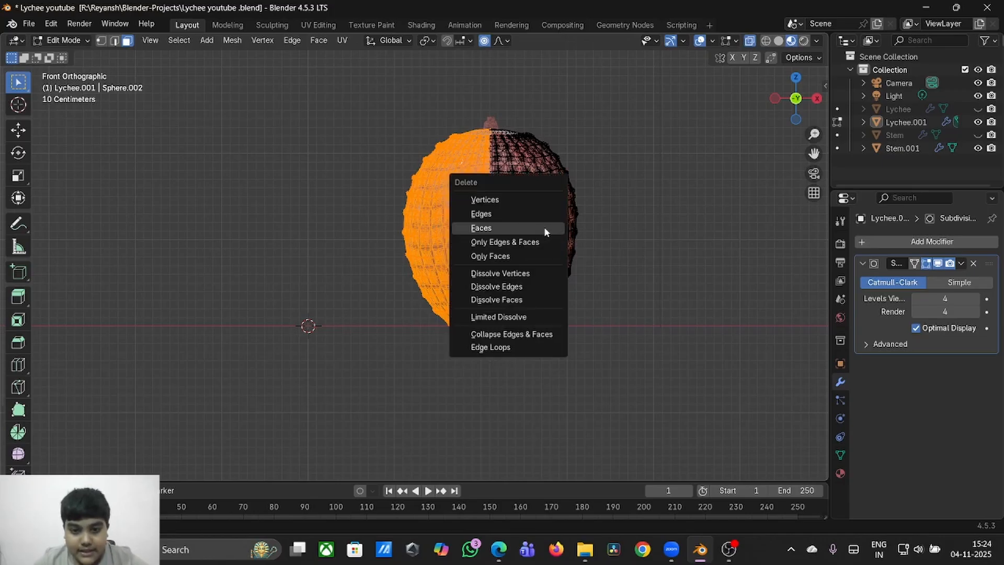
key(Return)
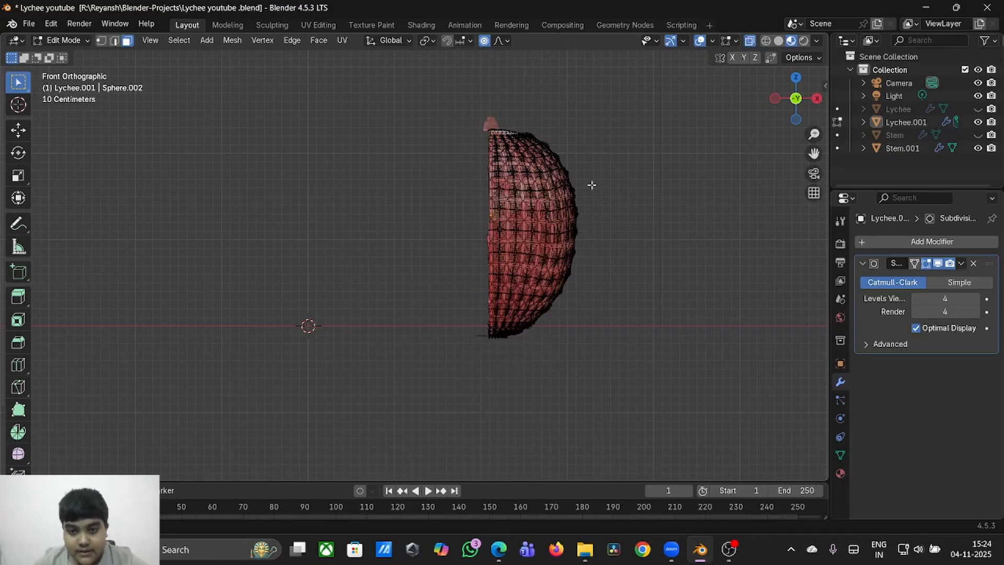
click(752, 42)
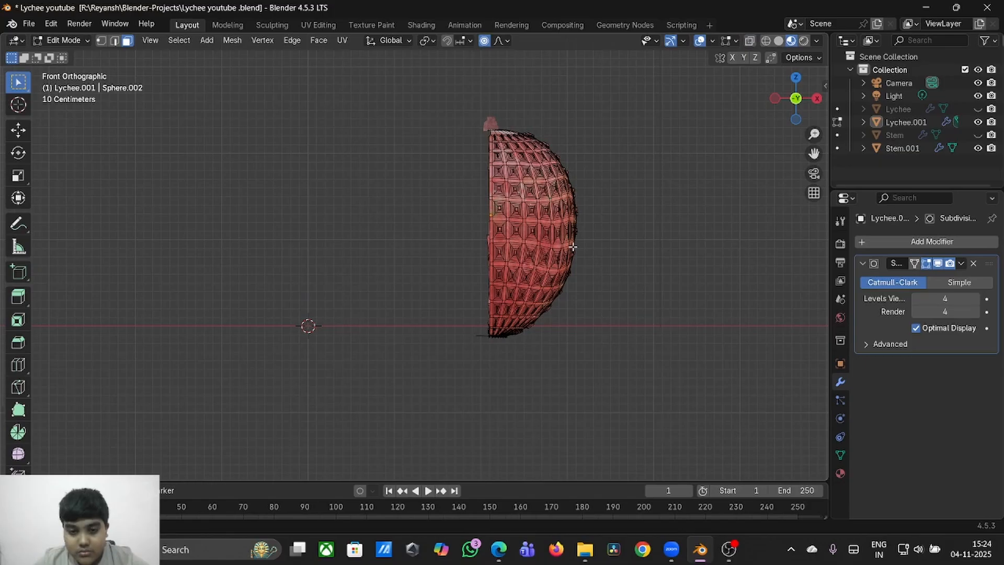
- Insert one centred loop cut on the halved lychee, next to the outer edge of the flat bottom disc
middle_drag(572, 247, 573, 246)
key(Tab)
key(Tab)
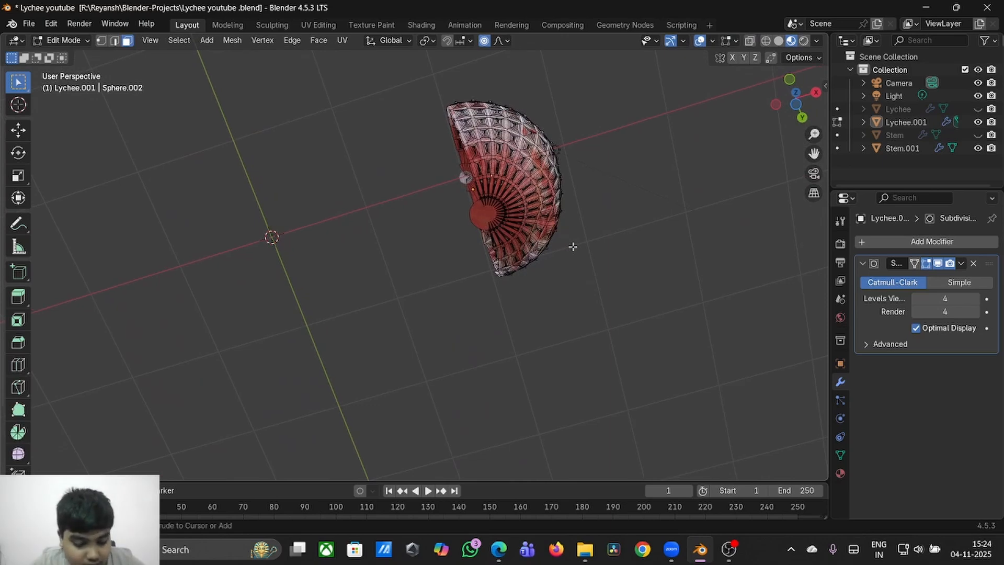
key(ctrl+r)
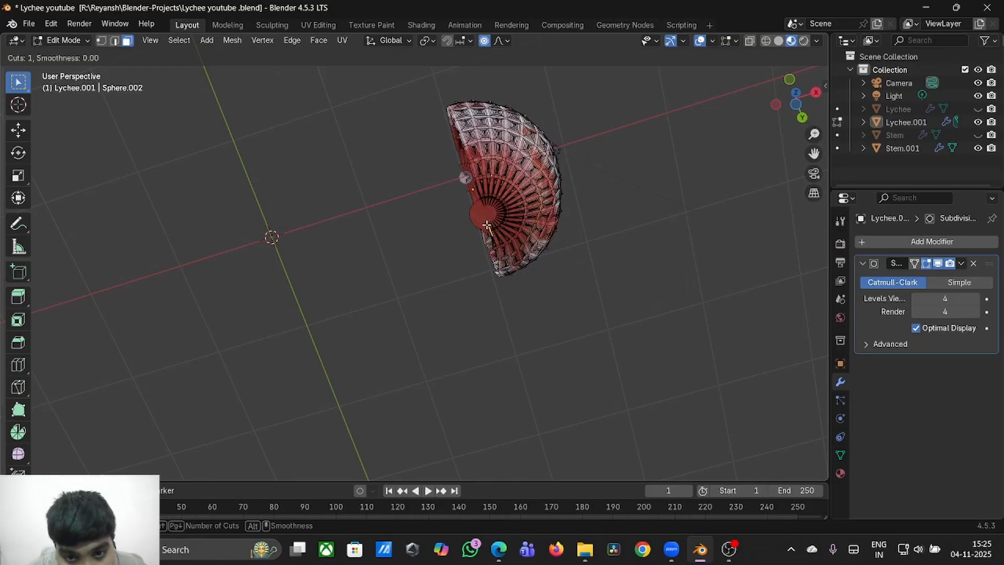
key(Escape)
scroll(435, 315, up, 5)
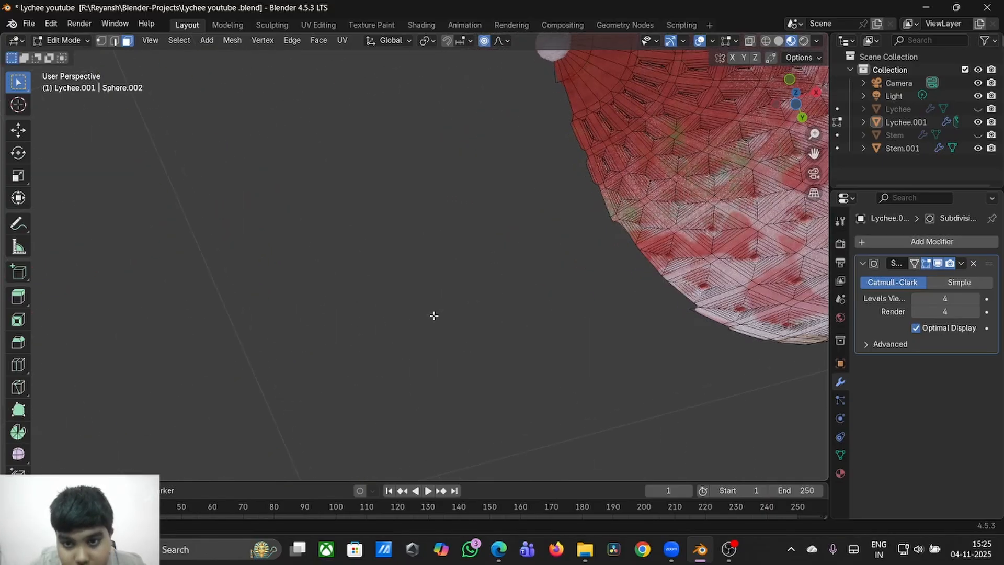
drag(815, 156, 564, 265)
key(ctrl+r)
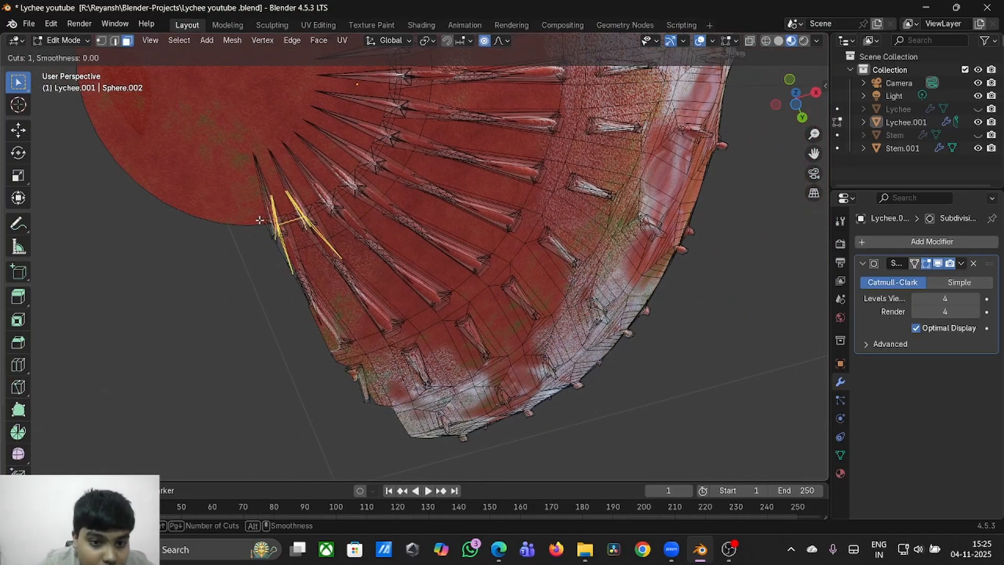
click(253, 221)
right_click(253, 220)
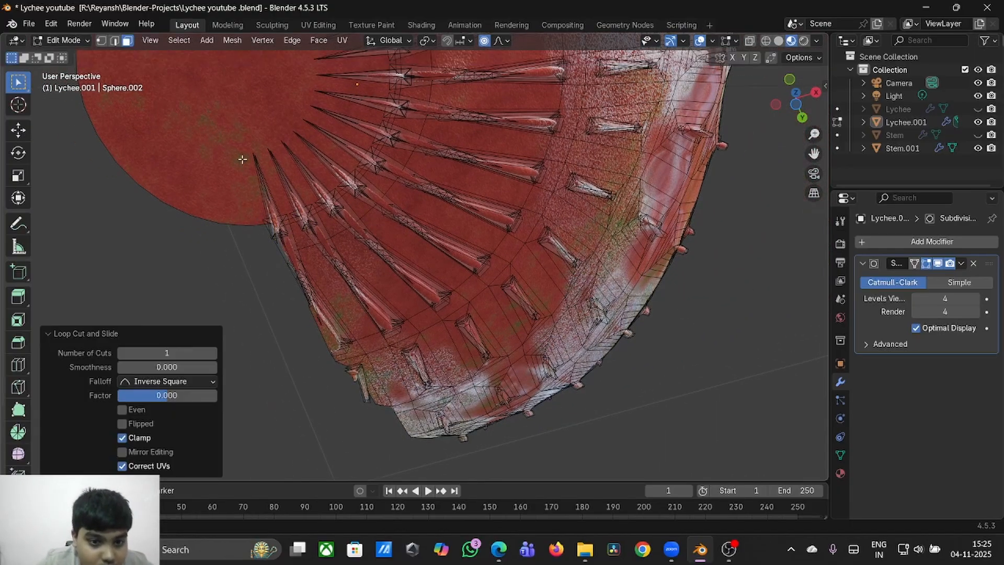
middle_drag(253, 220, 265, 230)
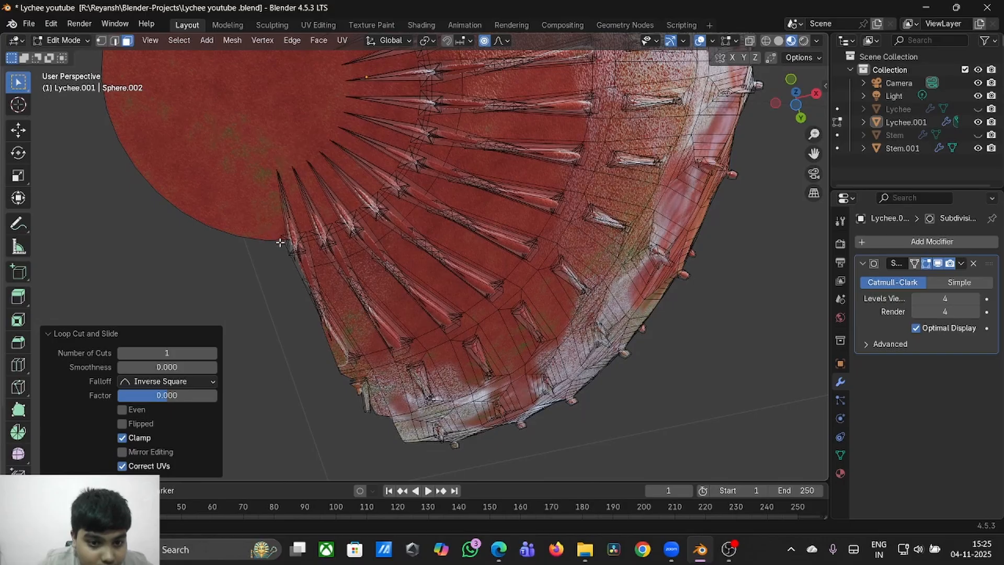
- Switch to vertex selection and try selecting the disc's junction vertex and an edge loop on the outermost bump along the cut edge
click(100, 45)
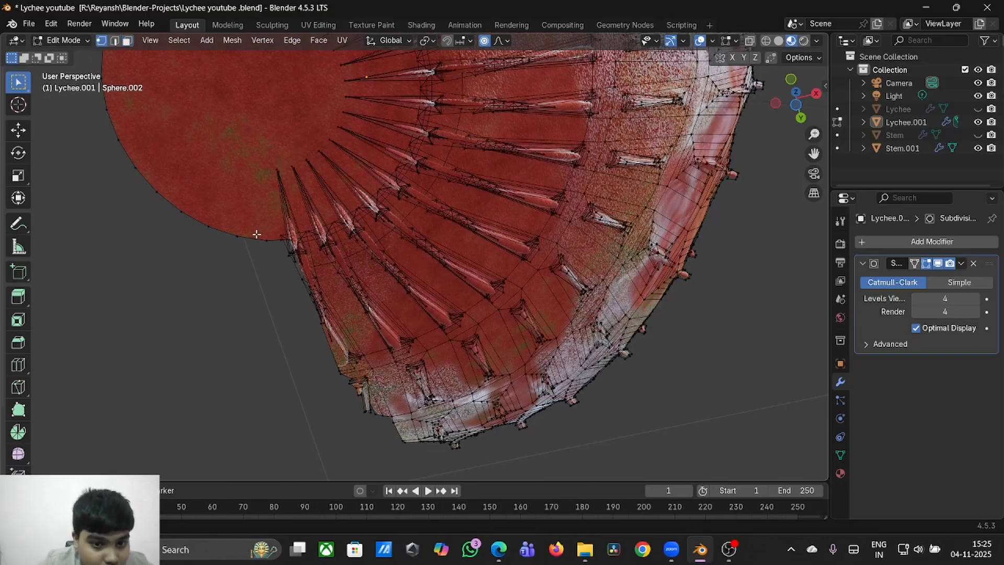
click(291, 240)
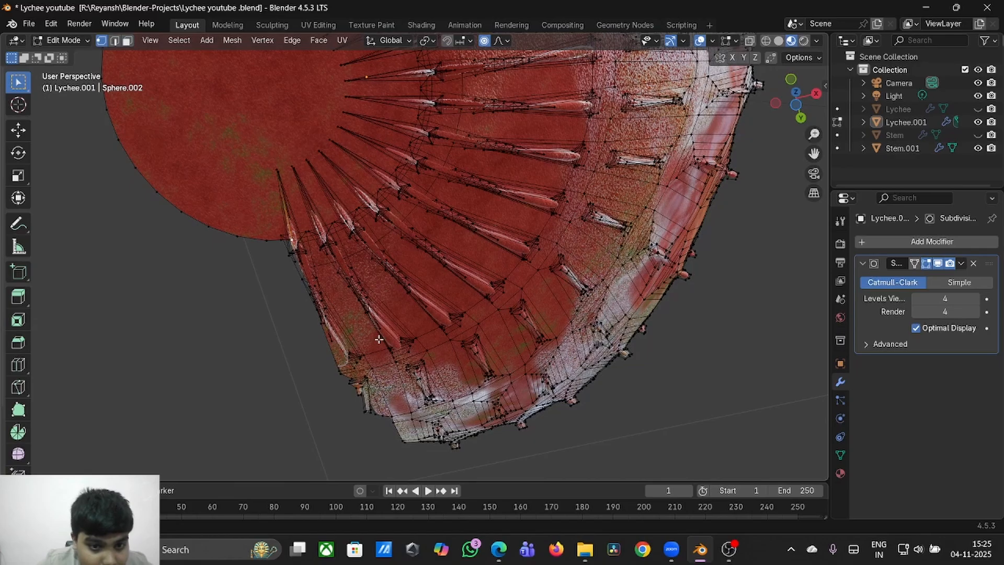
middle_drag(380, 339, 356, 296)
middle_drag(324, 244, 323, 243)
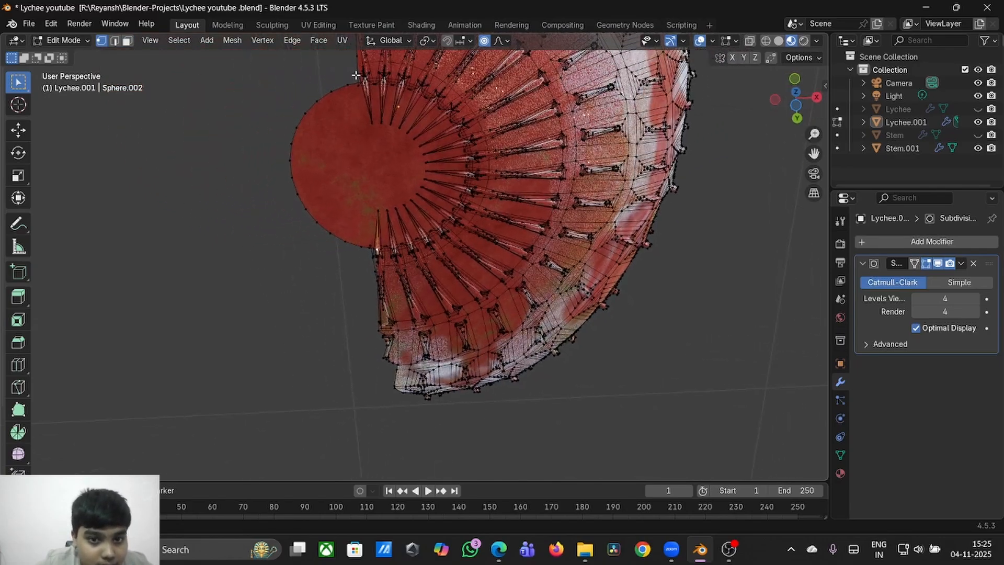
scroll(365, 82, up, 8)
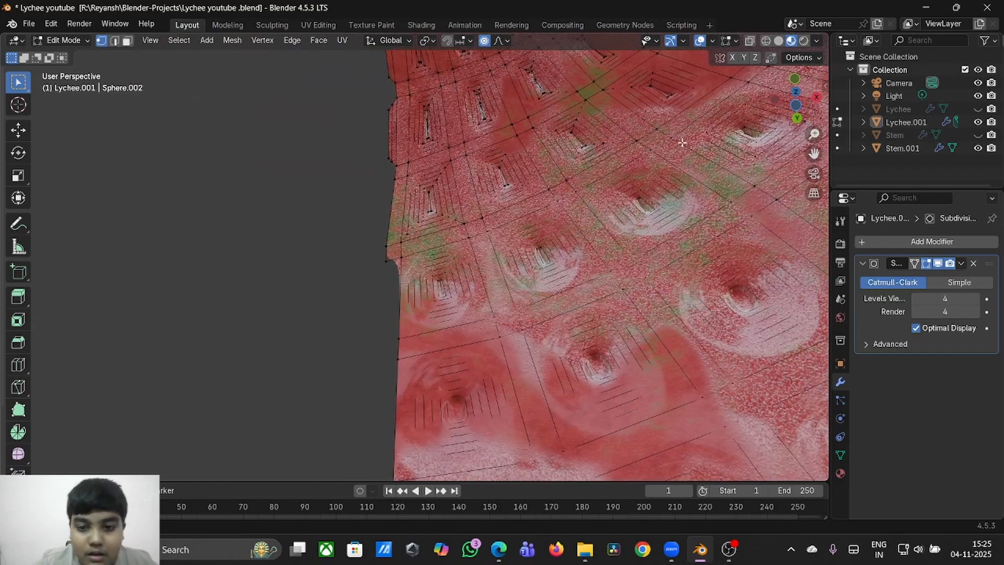
scroll(734, 183, down, 4)
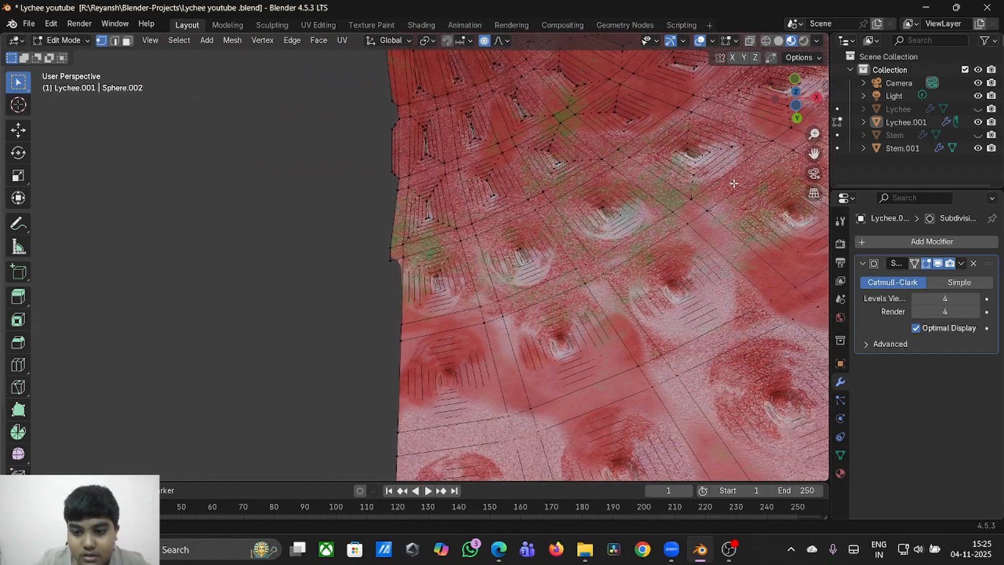
scroll(734, 183, down, 5)
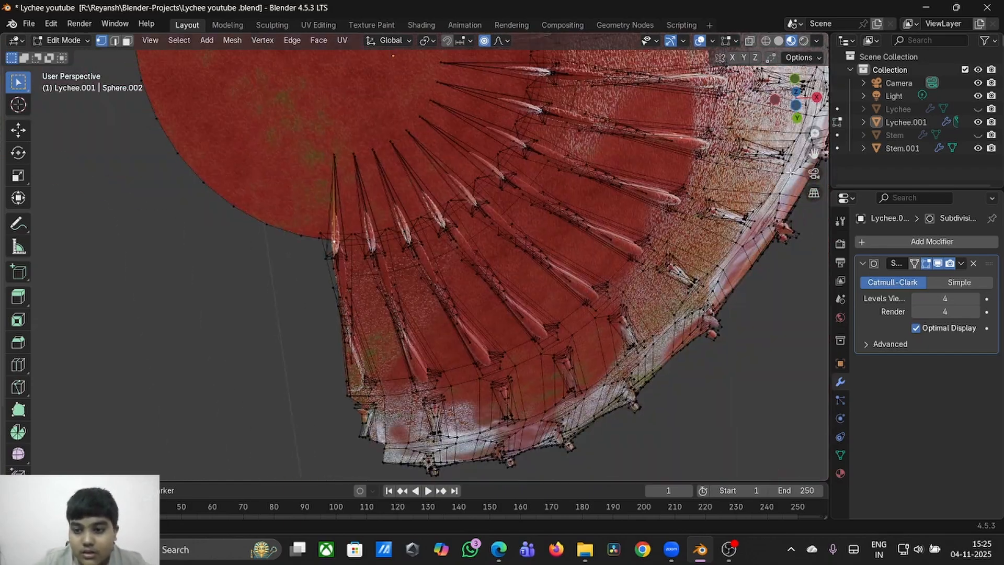
shift+middle_drag(378, 108, 407, 194)
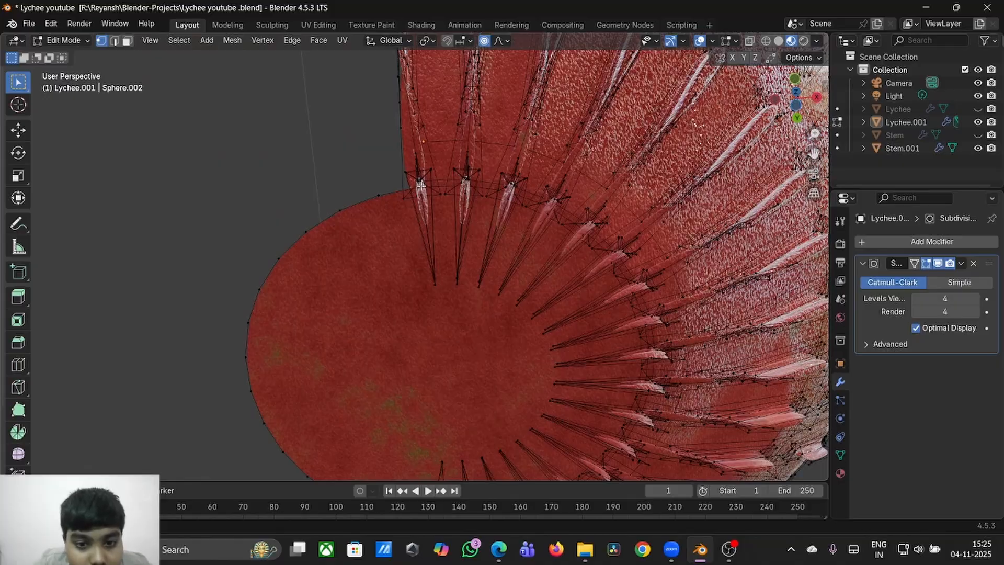
scroll(424, 197, up, 5)
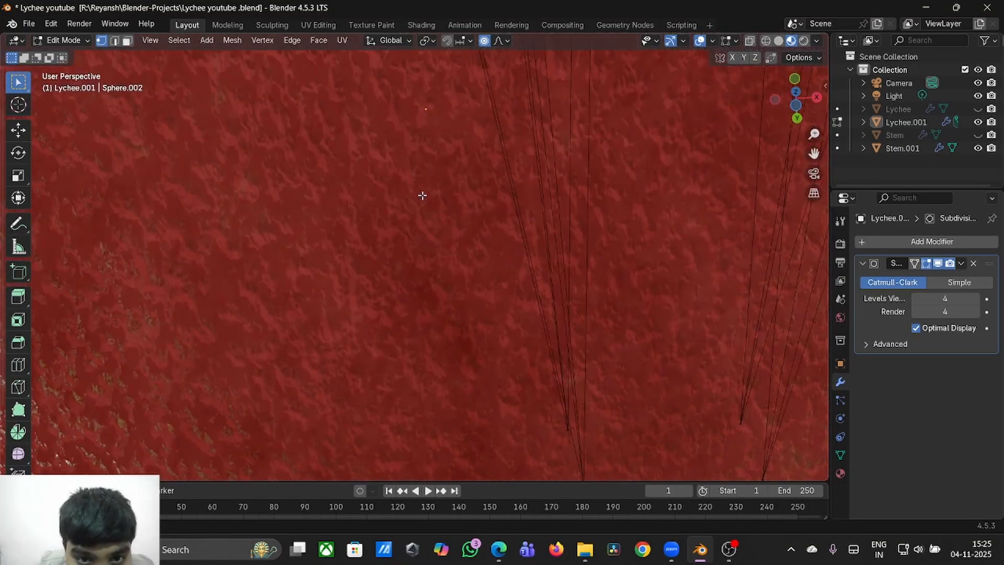
scroll(422, 196, down, 4)
scroll(422, 196, up, 4)
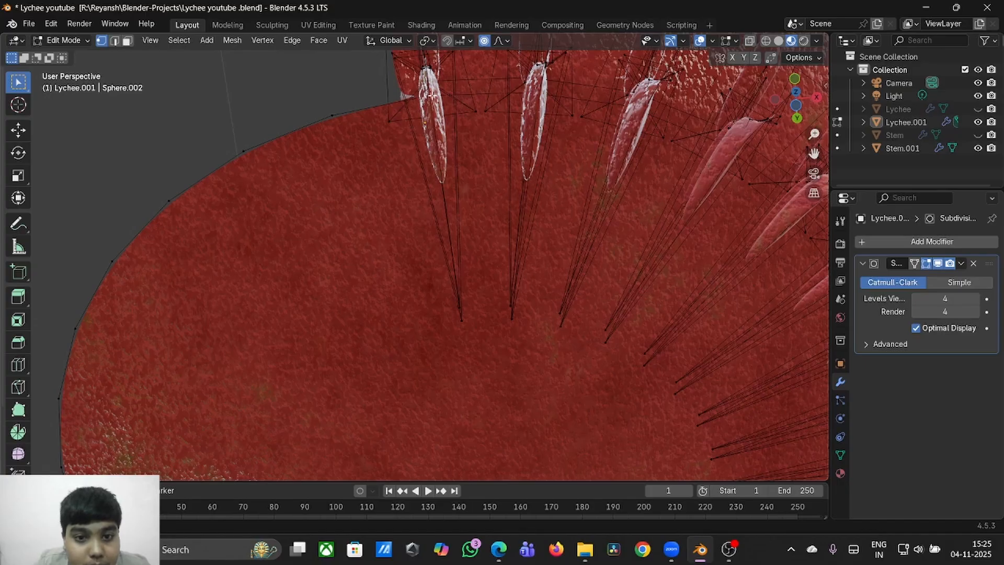
alt+click(448, 135)
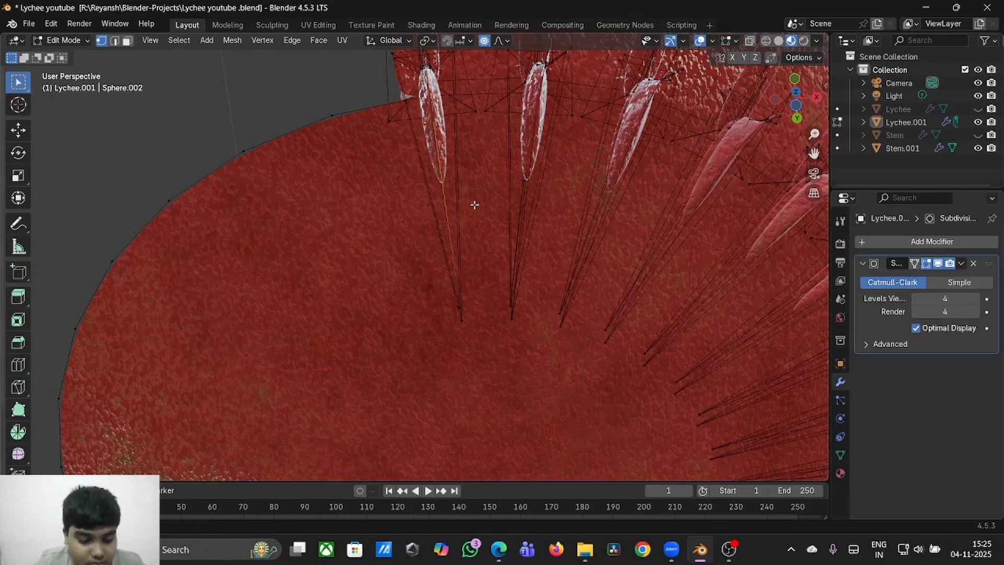
key(ctrl+z)
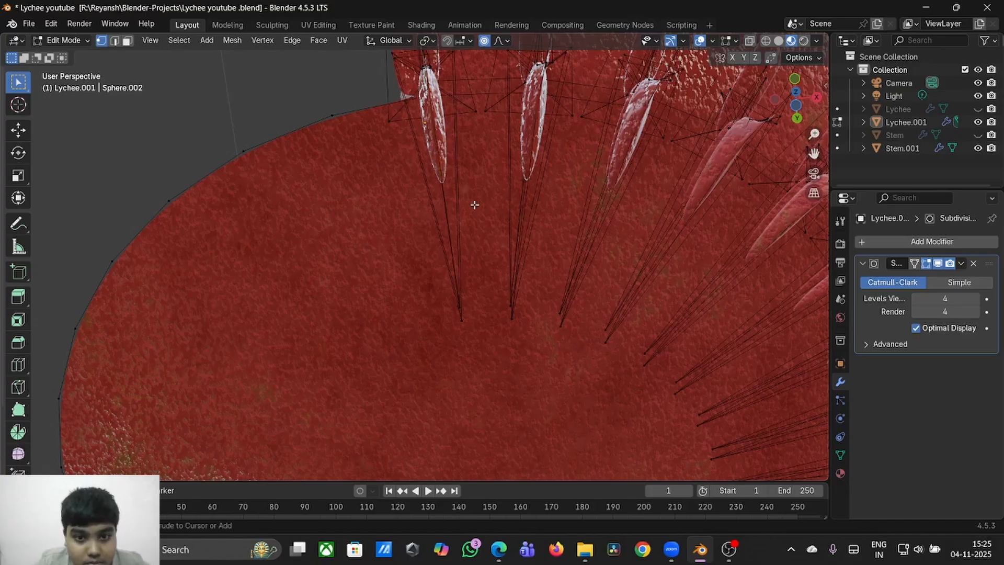
- Select edges and vertices on the bumps where the flat bottom disc meets both ends of the cut edge, and try to delete their faces
alt+click(429, 98)
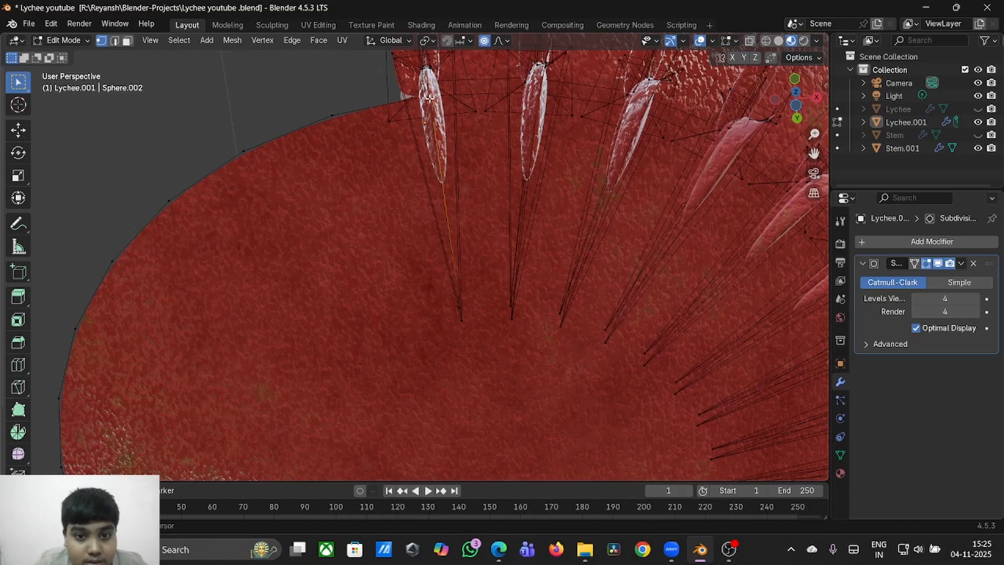
scroll(439, 205, down, 5)
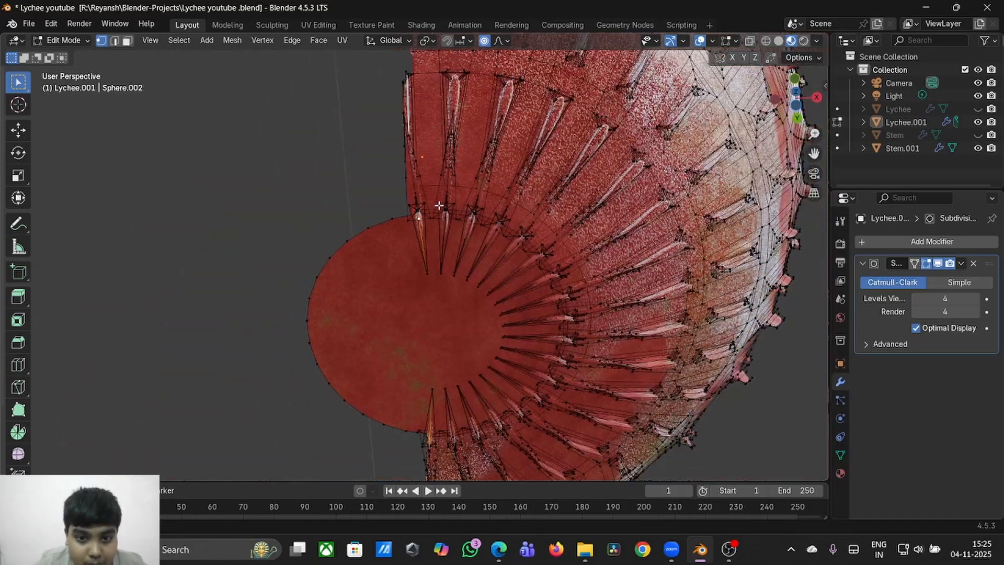
scroll(439, 205, up, 5)
scroll(439, 205, down, 6)
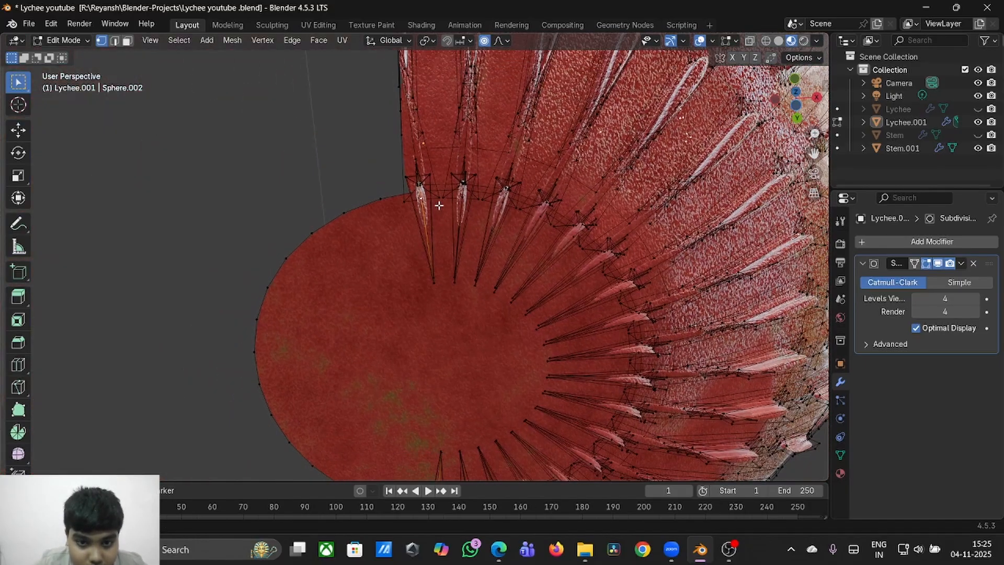
scroll(438, 205, up, 1)
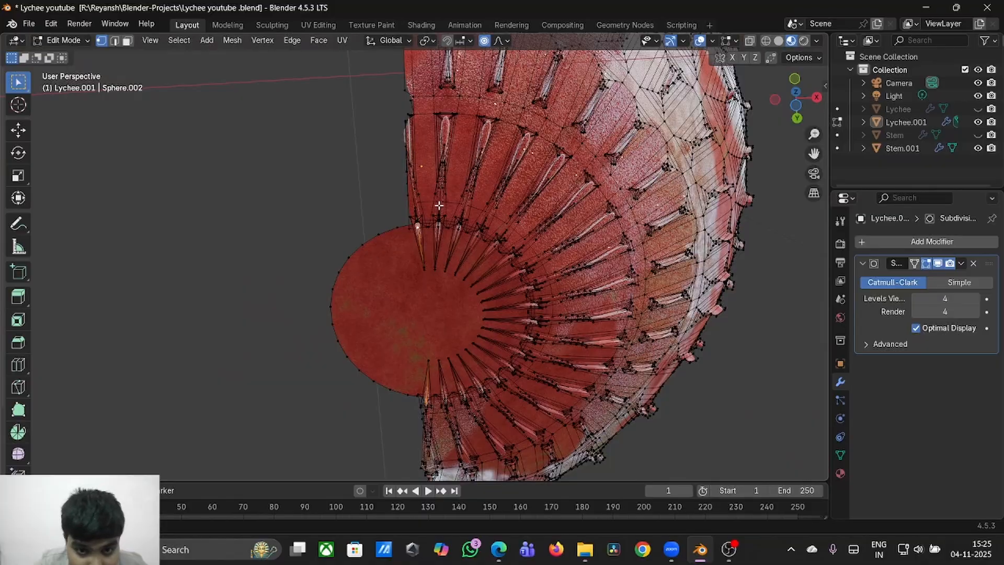
scroll(460, 371, up, 2)
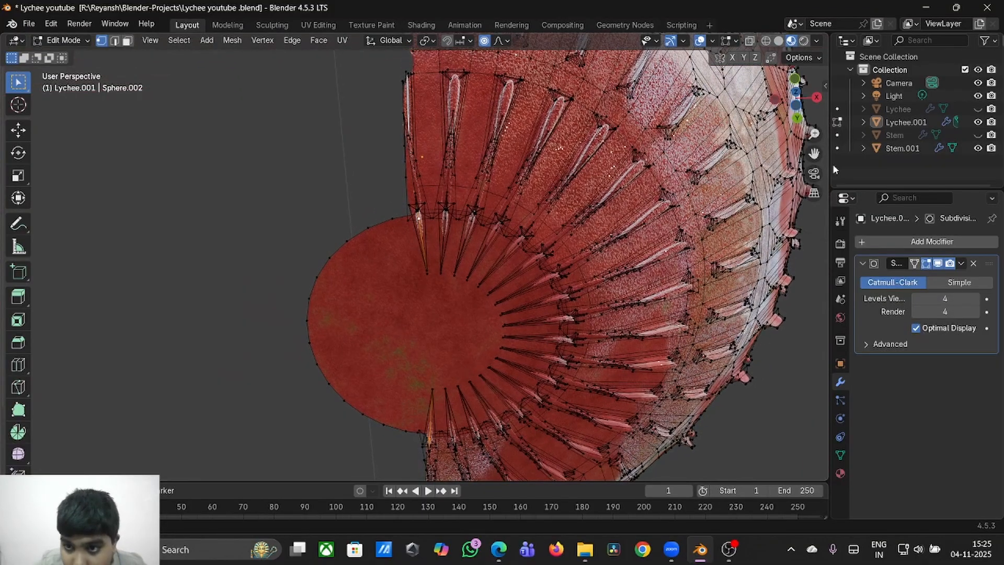
drag(814, 154, 794, 74)
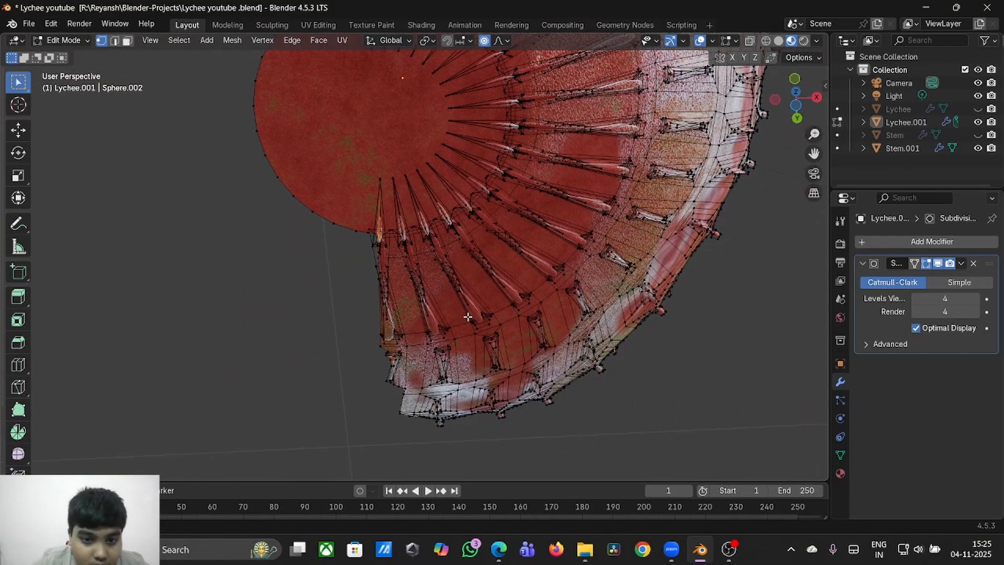
scroll(408, 244, up, 6)
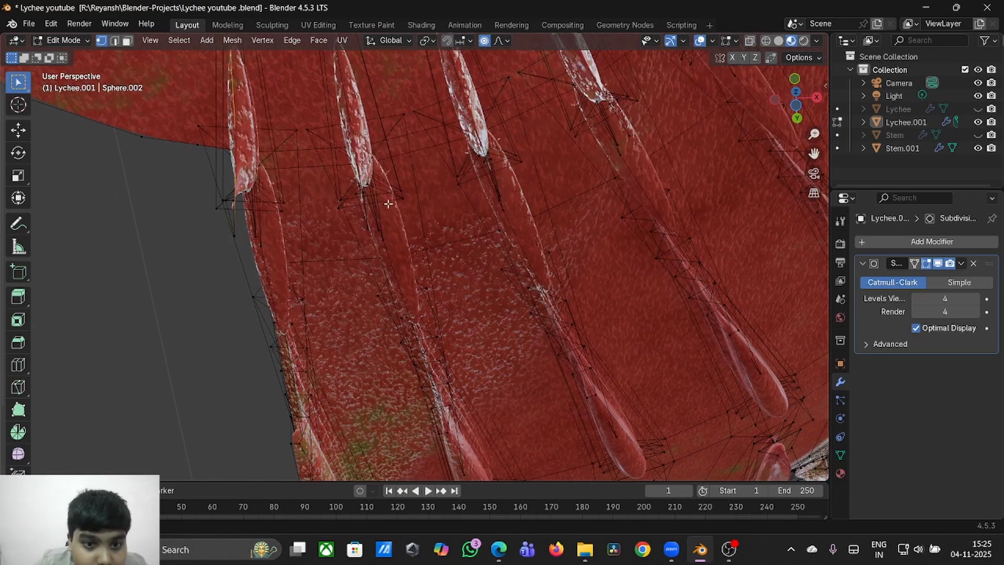
shift+click(361, 141)
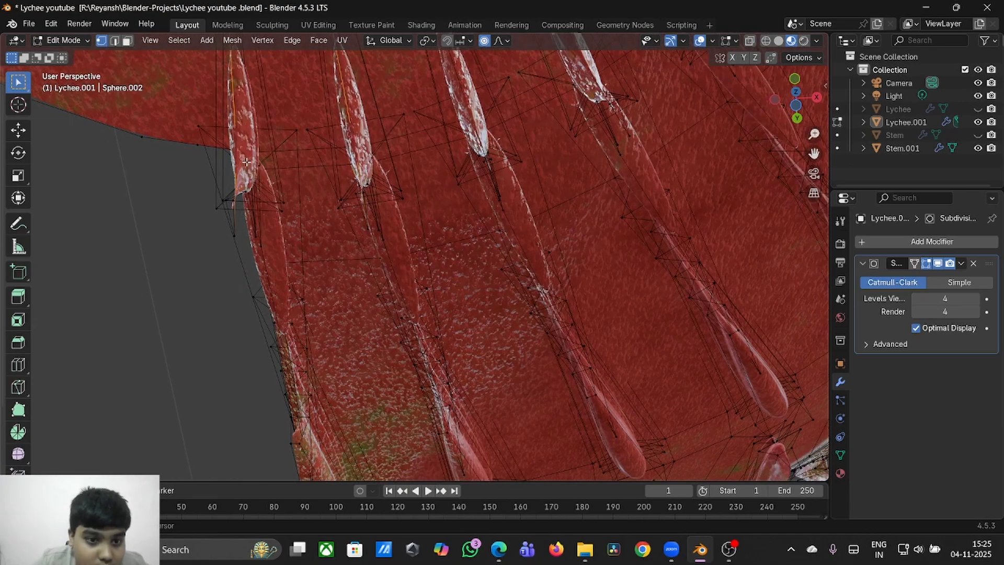
shift+click(236, 149)
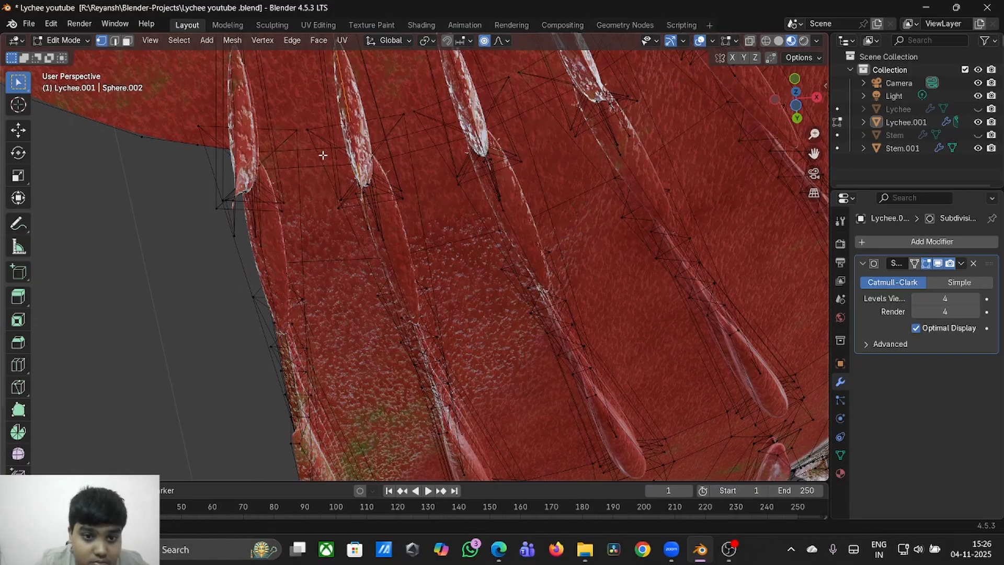
scroll(322, 154, down, 6)
key(x)
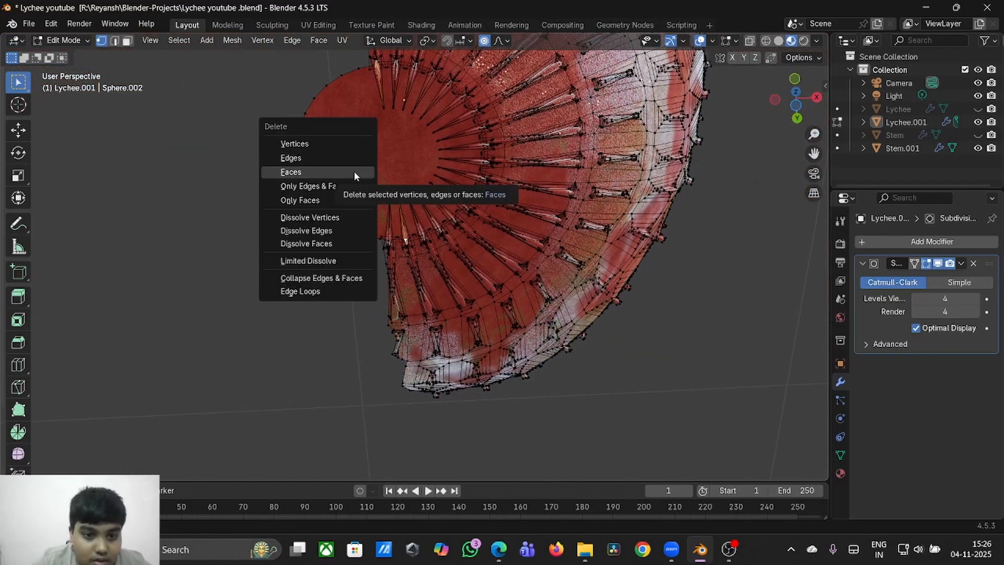
click(339, 172)
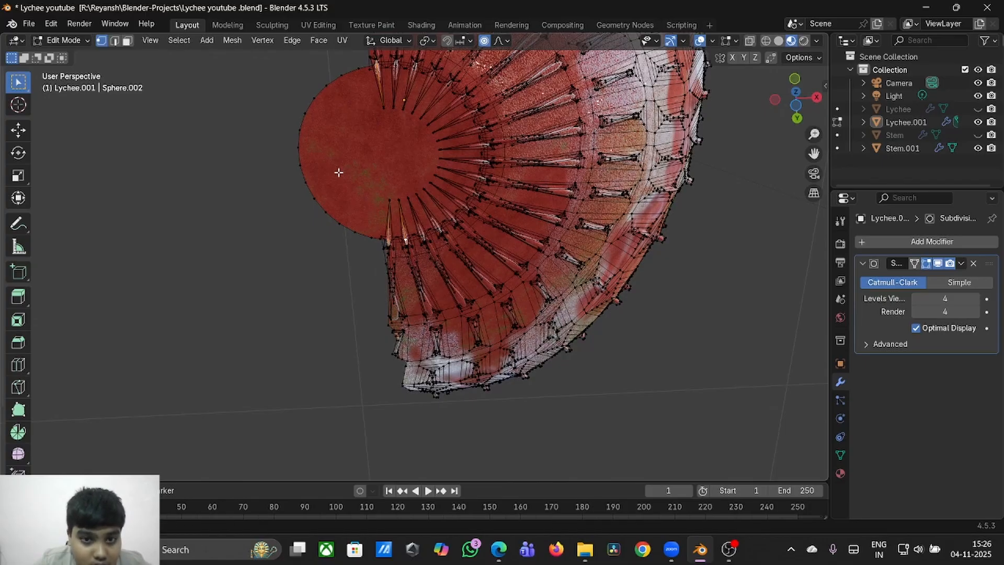
- Try to remove the round cap at the base of the halved lychee by selecting its curved outline and deleting the edges
key(x)
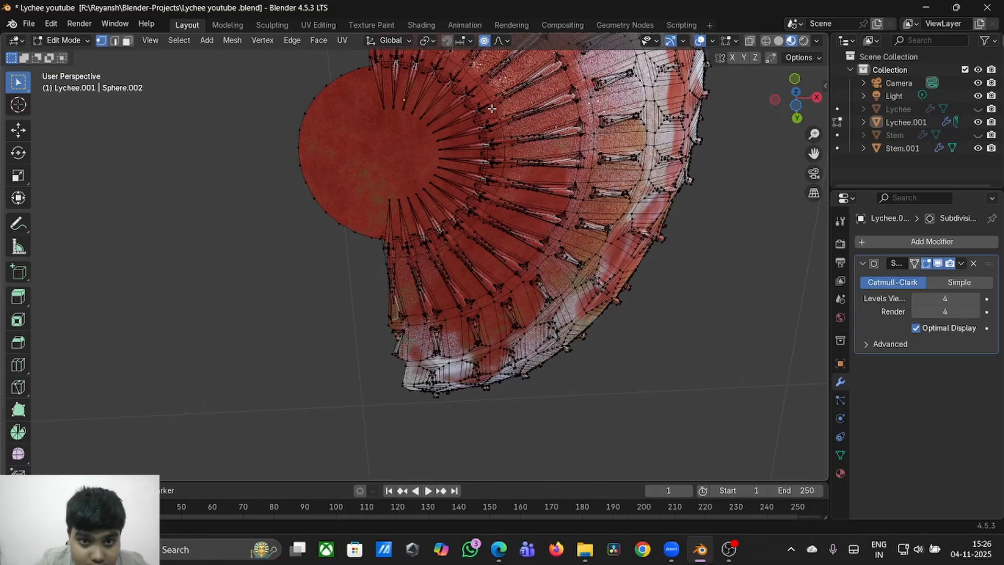
drag(297, 55, 295, 222)
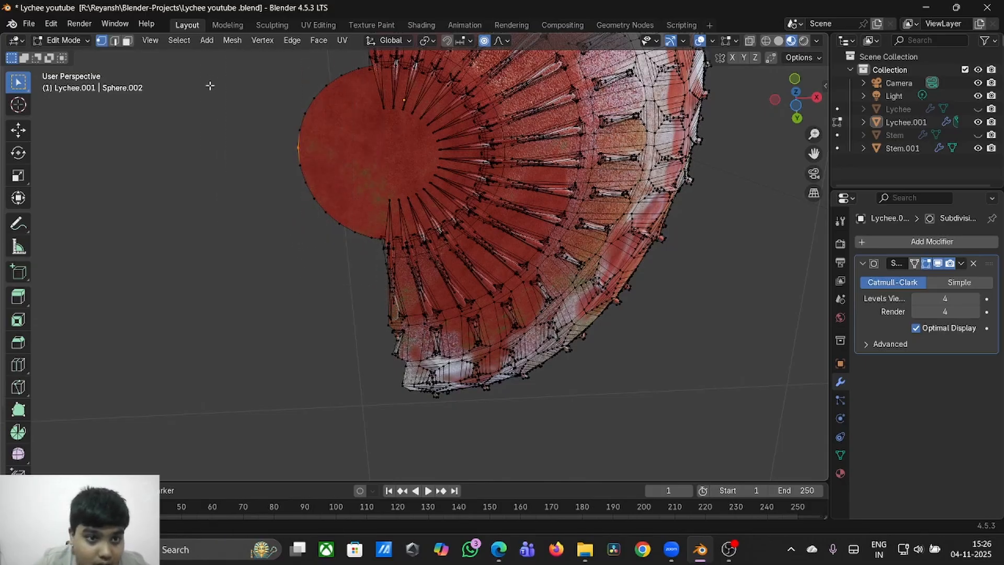
click(114, 43)
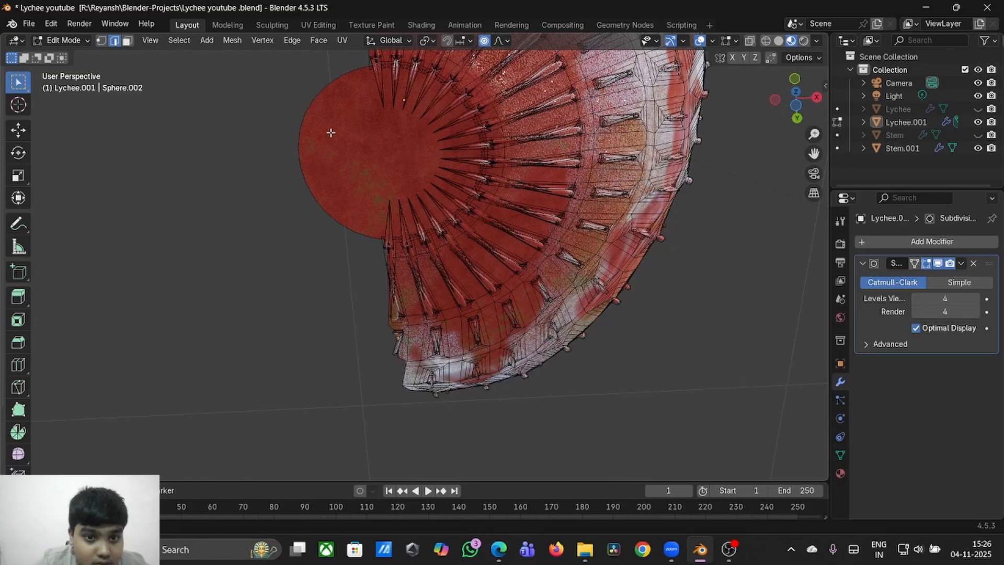
click(363, 71)
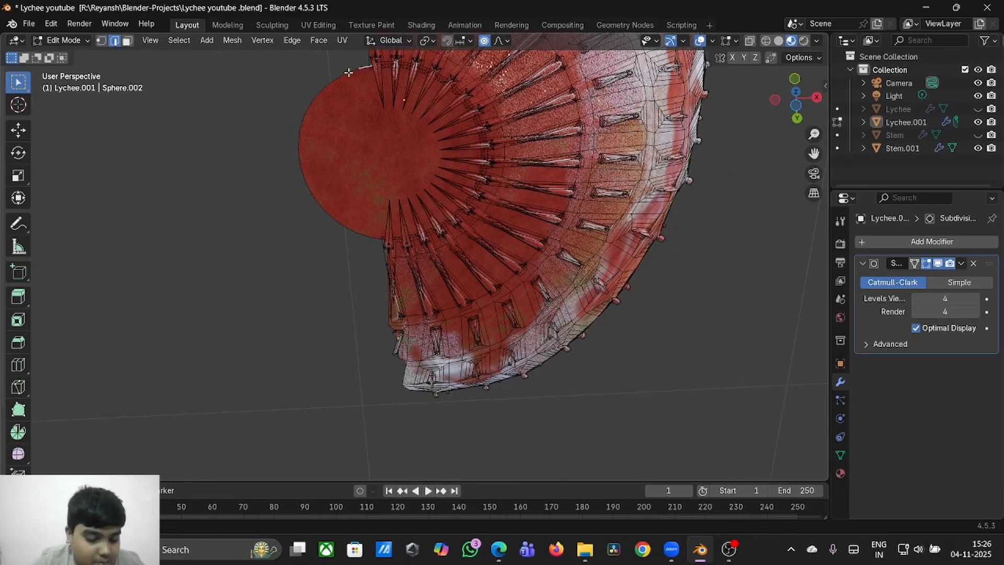
ctrl+click(378, 240)
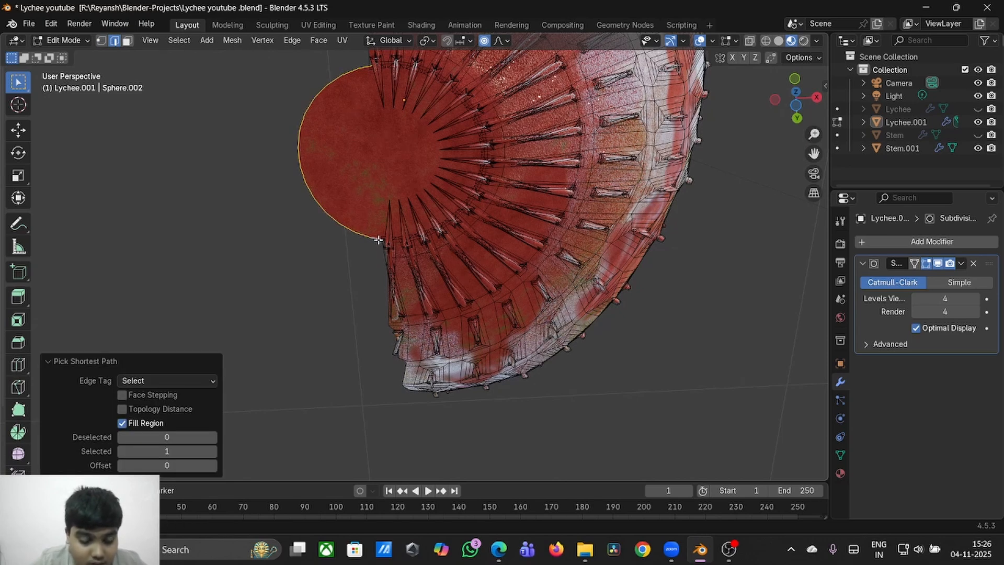
key(x)
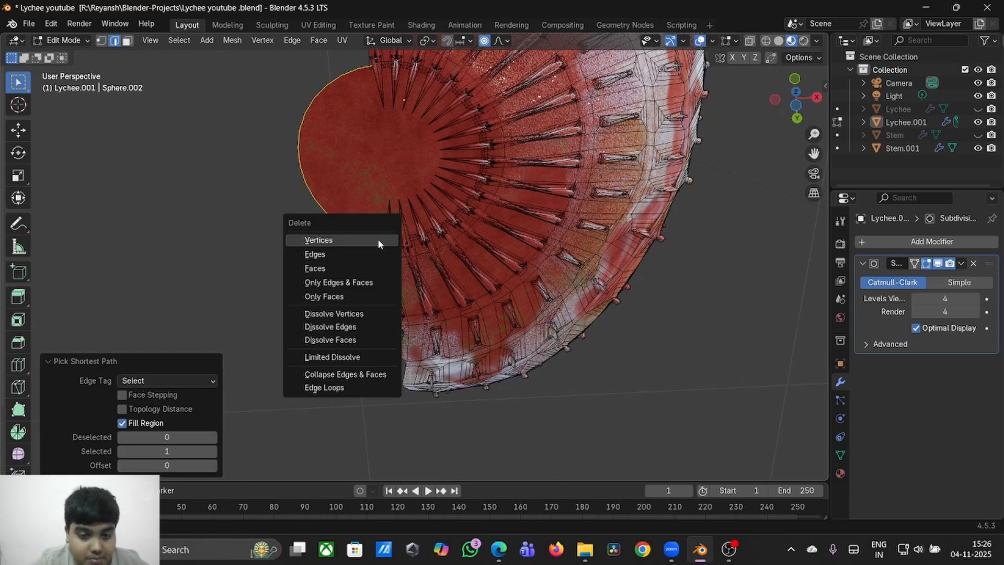
click(328, 253)
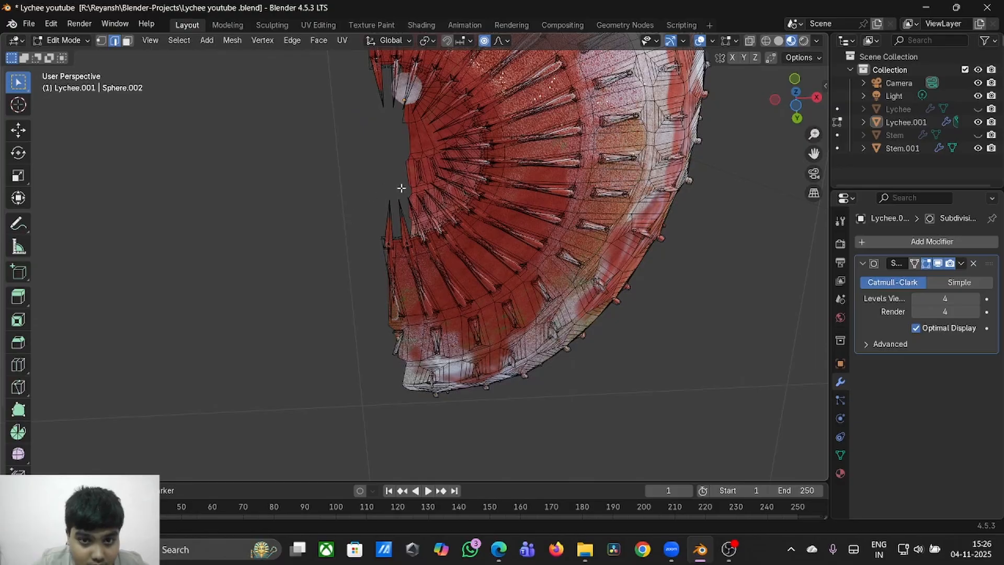
mouse_move(401, 188)
middle_down()
mouse_move(408, 177)
mouse_move(401, 188)
middle_up()
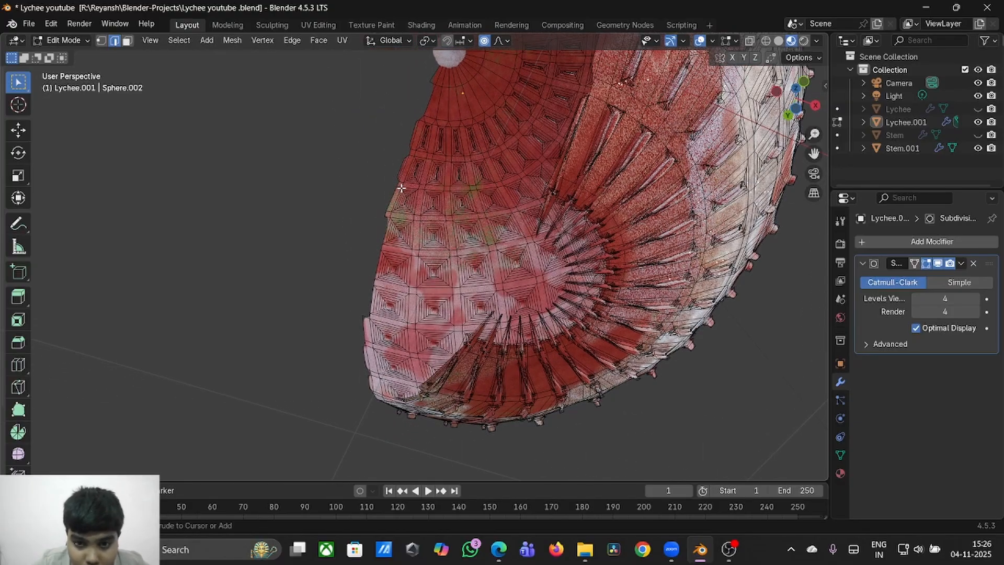
middle_drag(531, 233, 530, 233)
scroll(408, 218, up, 5)
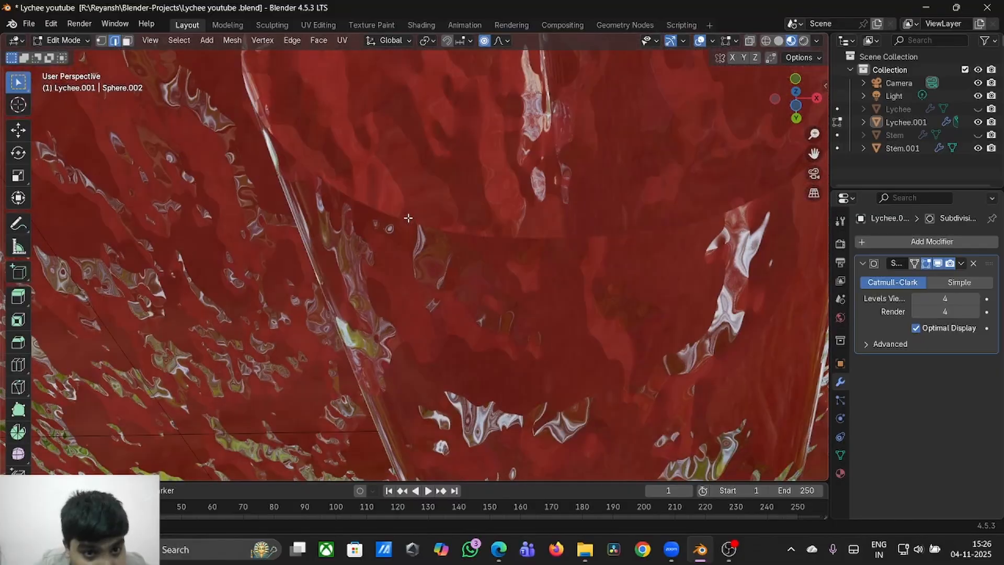
scroll(409, 218, down, 7)
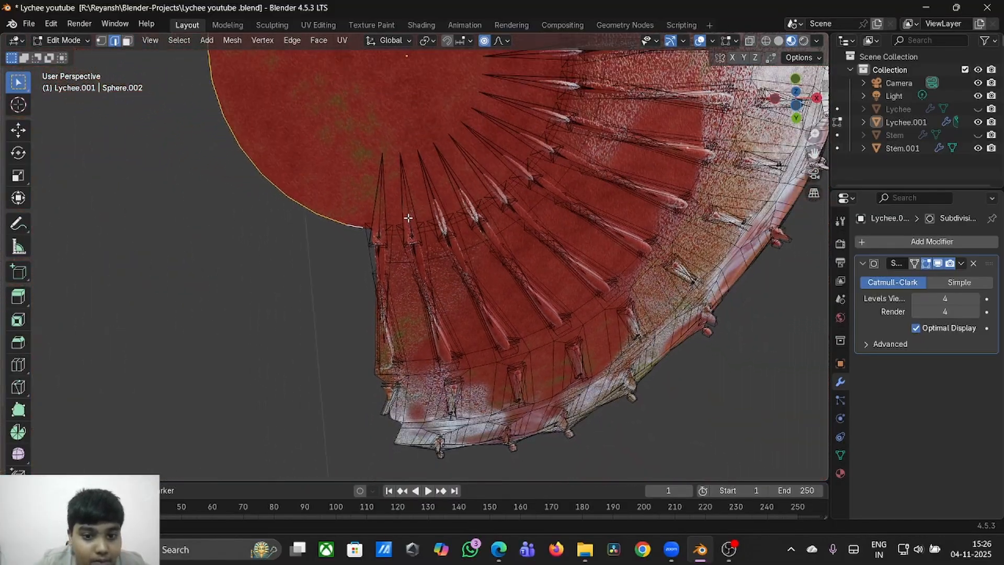
- Undo the halving and the duplication back to the single original lychee with its stem, and return to Object Mode
mouse_move(408, 218)
middle_down()
mouse_move(418, 210)
mouse_move(408, 217)
middle_up()
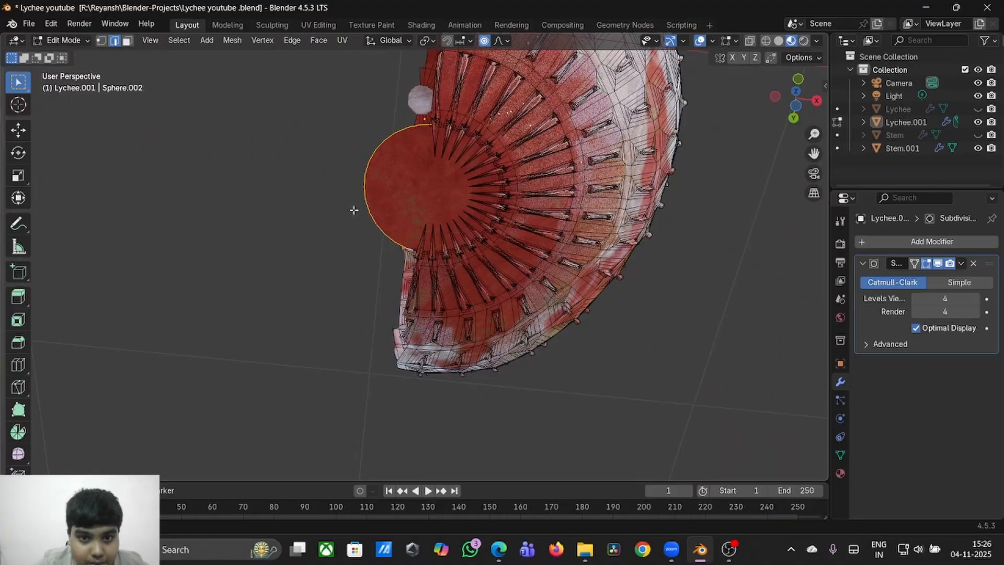
key(ctrl)
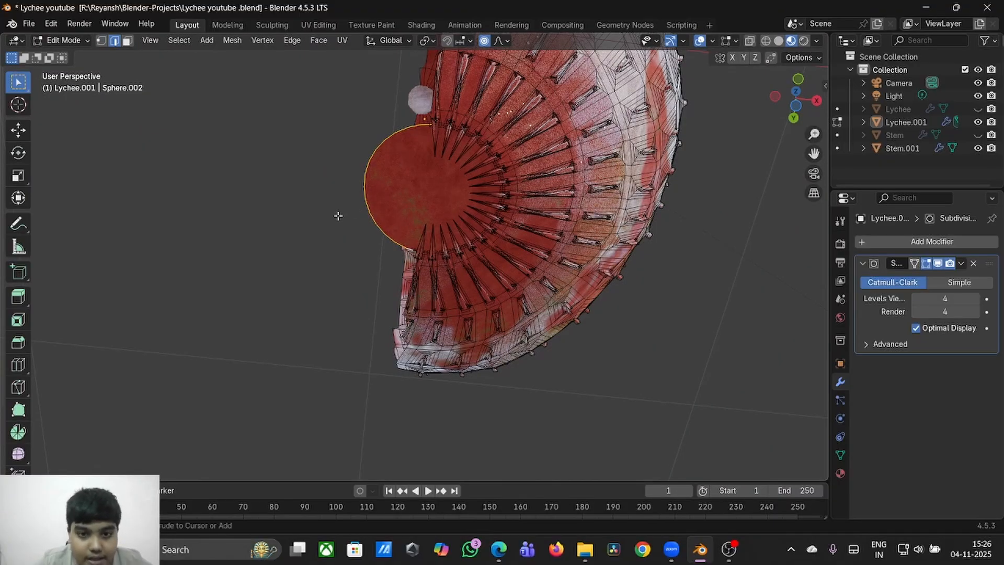
key(alt+a)
key(1)
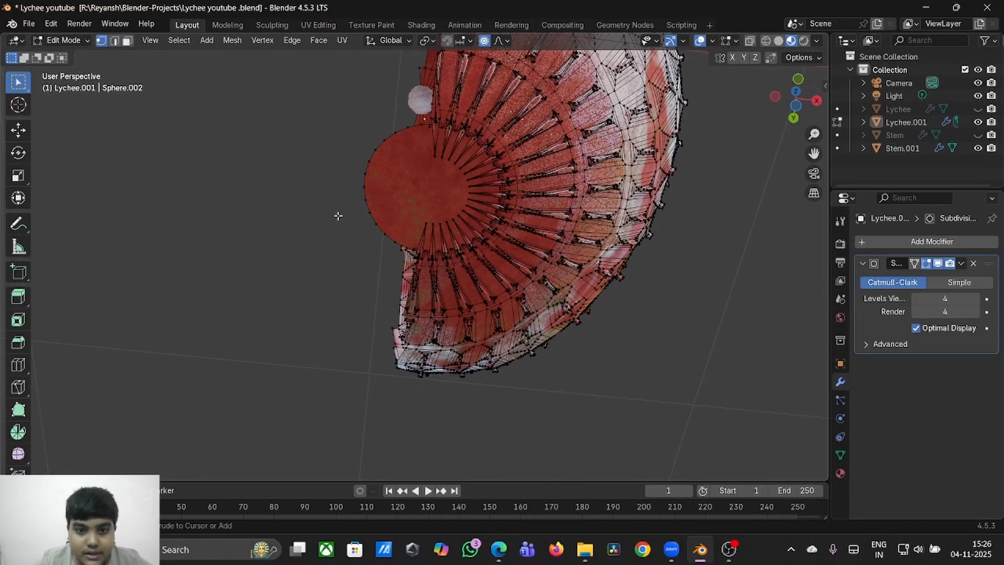
key(ctrl+z)
key(3)
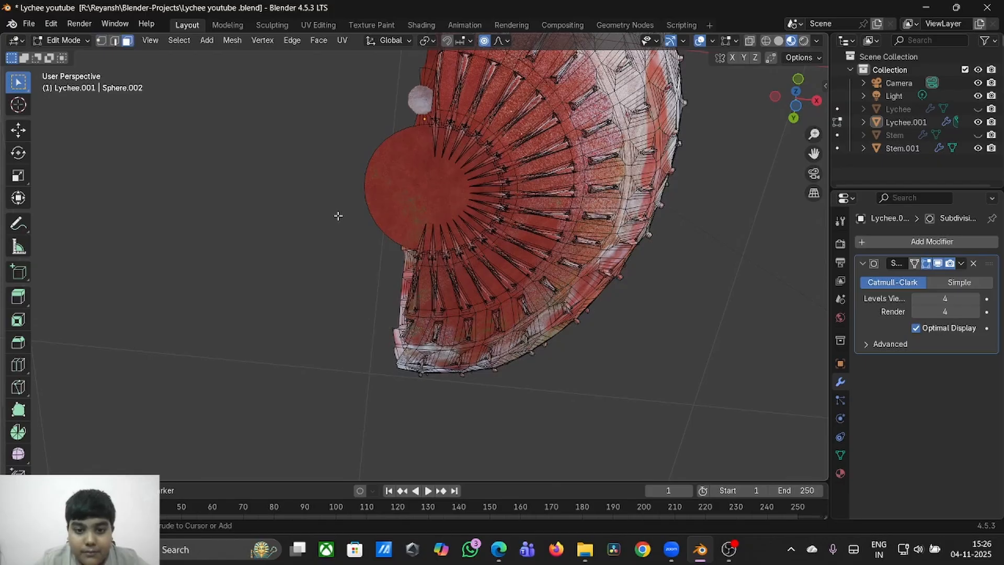
key(ctrl+z)
key(ctrl+z)
key(ctrl+z)
key(ctrl+z)
key(ctrl+z)
key(ctrl+z)
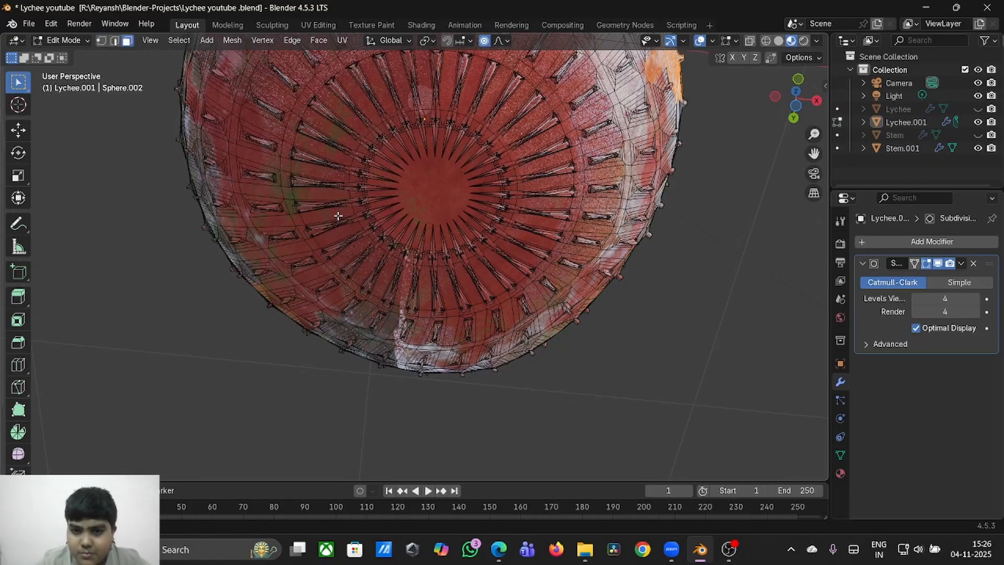
scroll(337, 215, down, 3)
right_click(337, 215)
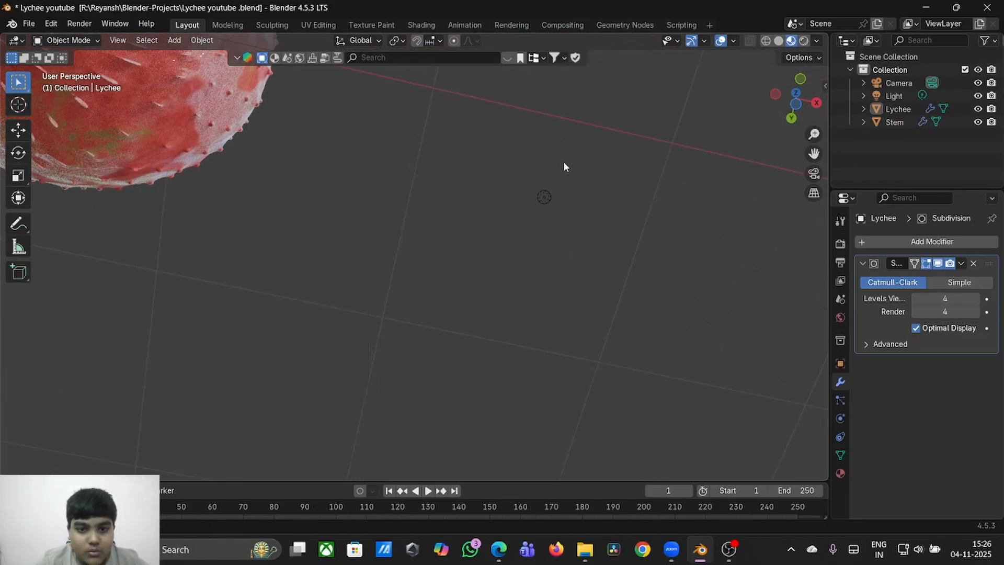
scroll(569, 166, up, 5)
scroll(570, 167, down, 6)
scroll(570, 166, up, 6)
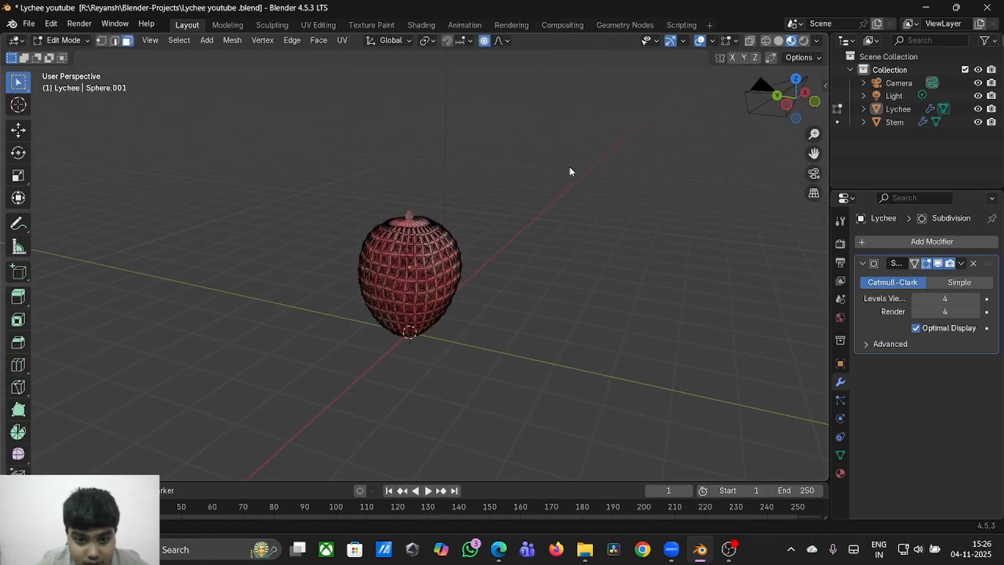
key(Tab)
scroll(435, 247, up, 3)
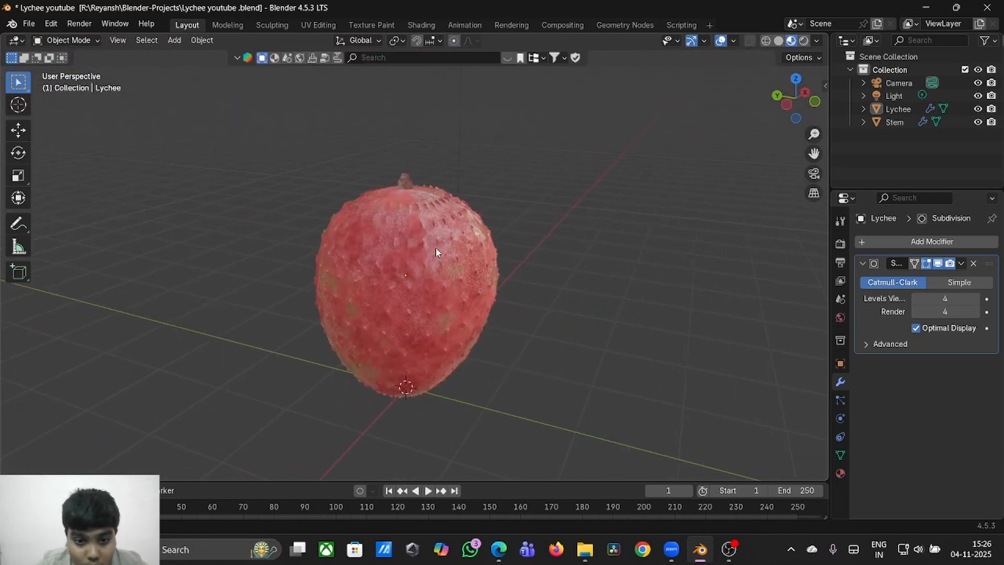
- Select the lychee and its stem together
scroll(435, 247, right, 3)
click(274, 195)
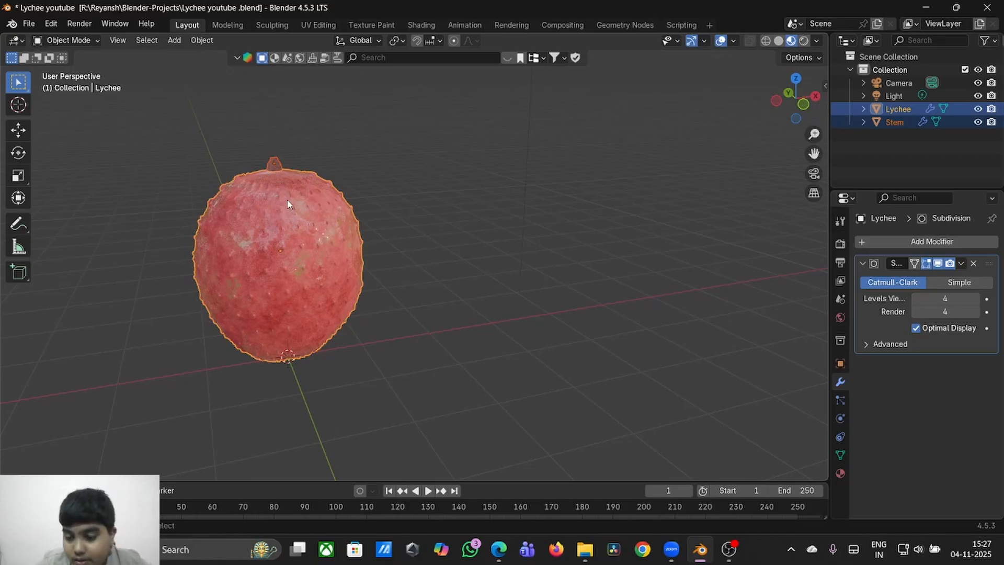
click(217, 161)
click(300, 240)
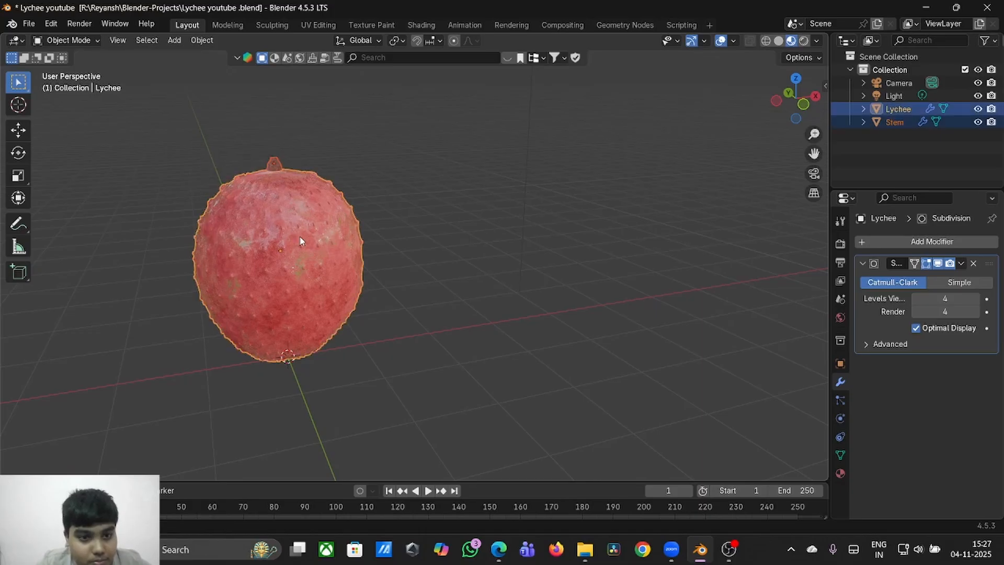
key(g)
key(y)
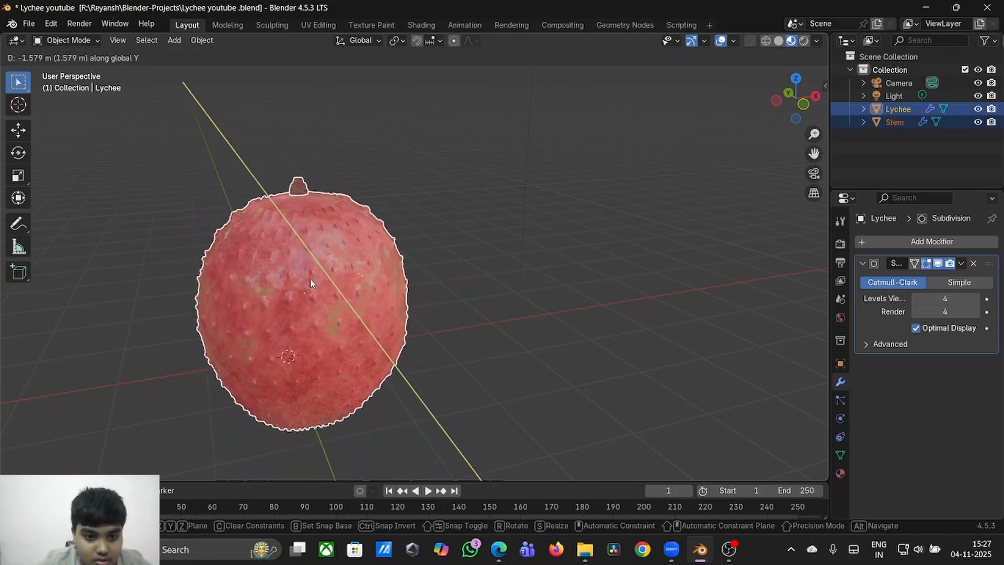
click(334, 278)
key(ctrl+z)
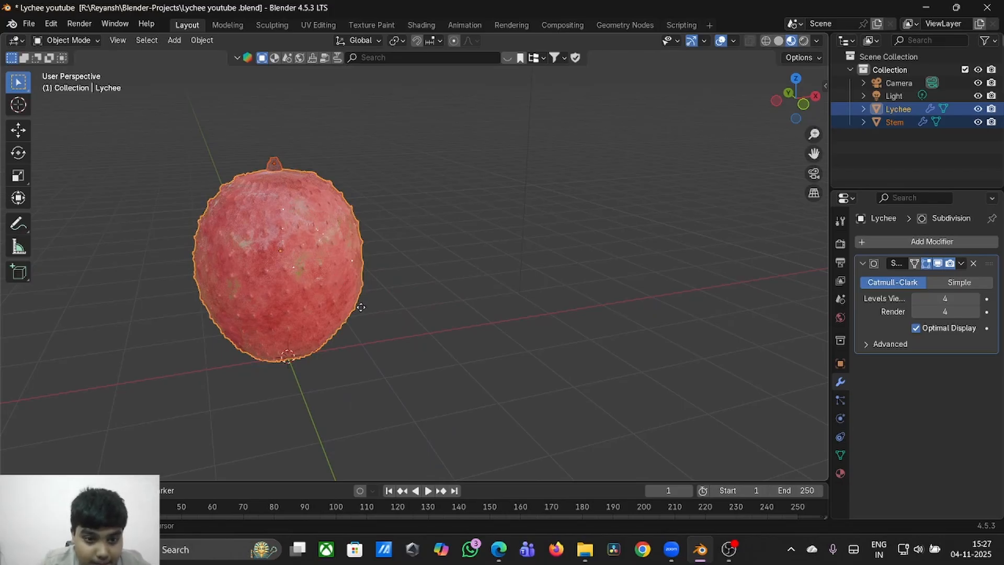
- Duplicate the lychee and stem, placing the copy about 2.7 m away in the negative Y direction
key(shift+d)
key(y)
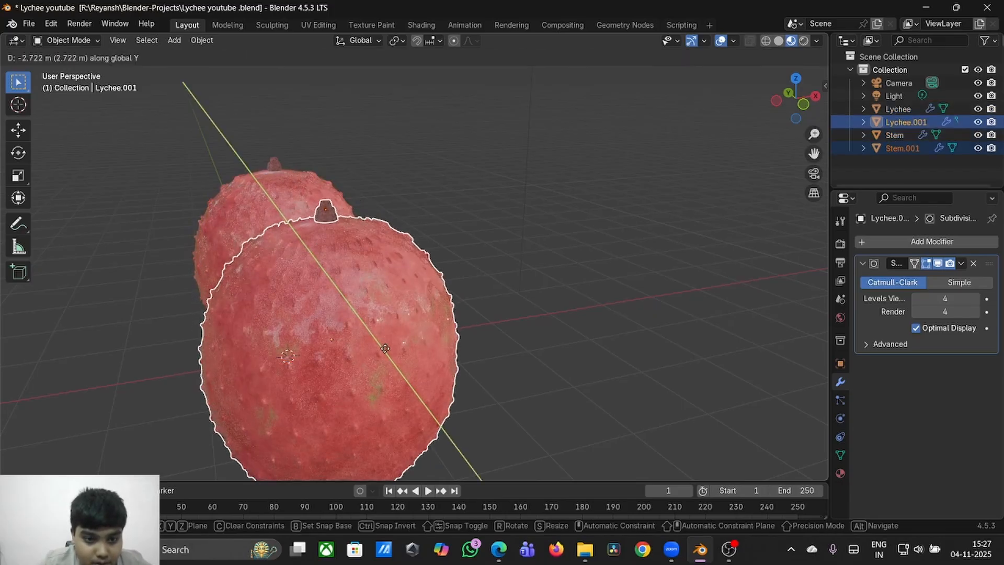
click(384, 347)
middle_drag(384, 347, 384, 348)
- Hide the original lychee and stem, and open the duplicate lychee for mesh editing in front view
drag(386, 196, 578, 289)
drag(512, 116, 571, 226)
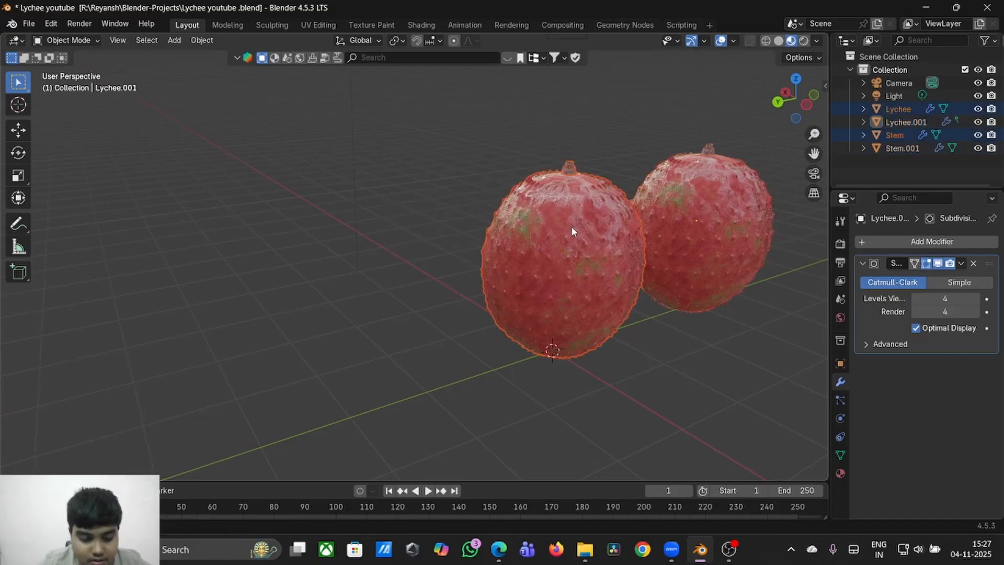
key(x)
key(Escape)
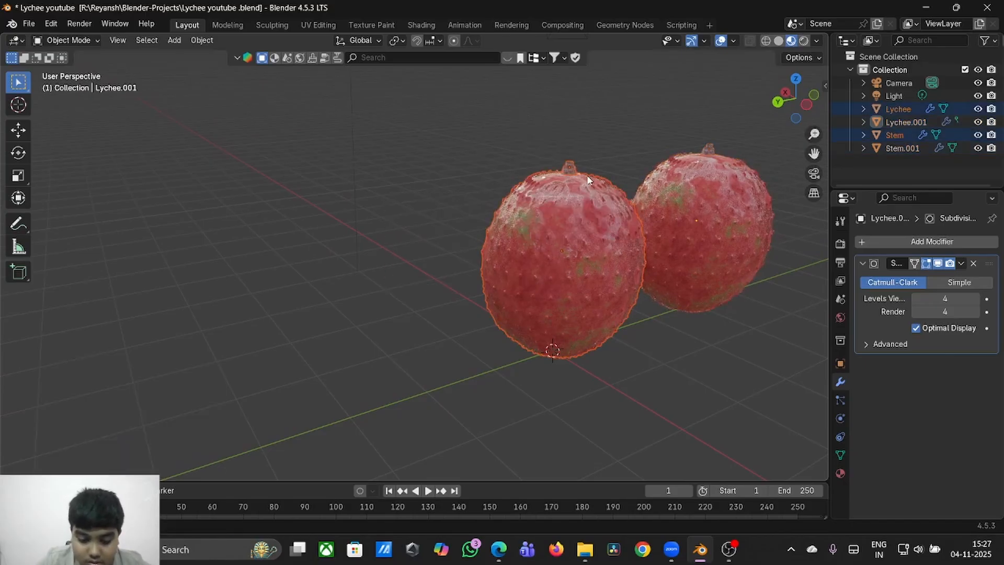
key(h)
middle_drag(587, 174, 598, 179)
scroll(598, 179, up, 4)
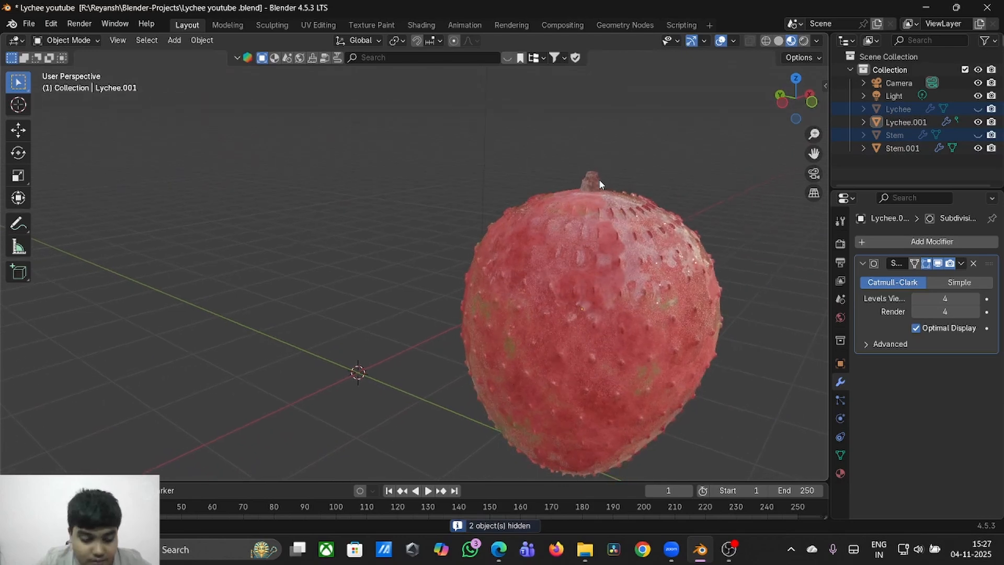
scroll(599, 183, down, 4)
key(Tab)
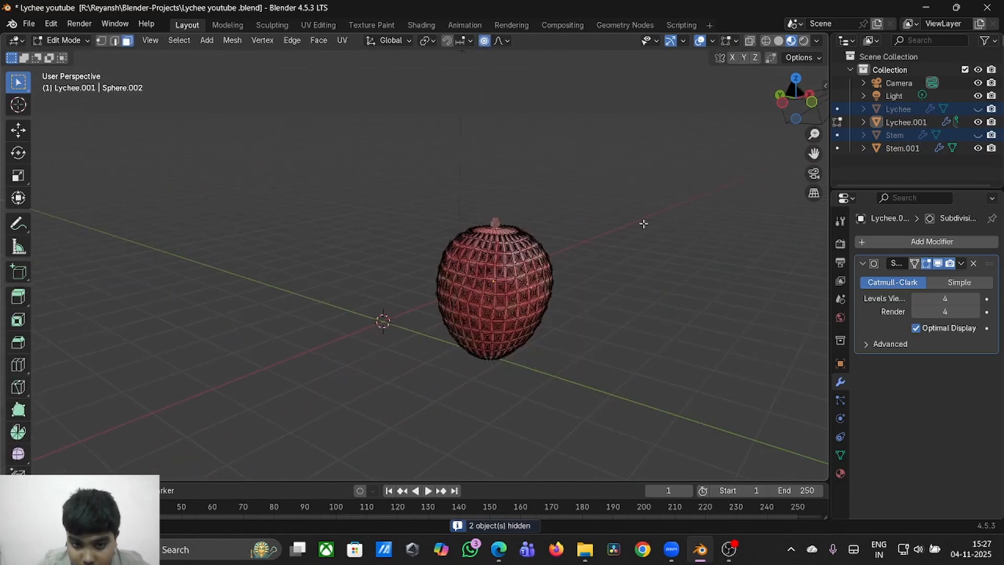
key(KP_1)
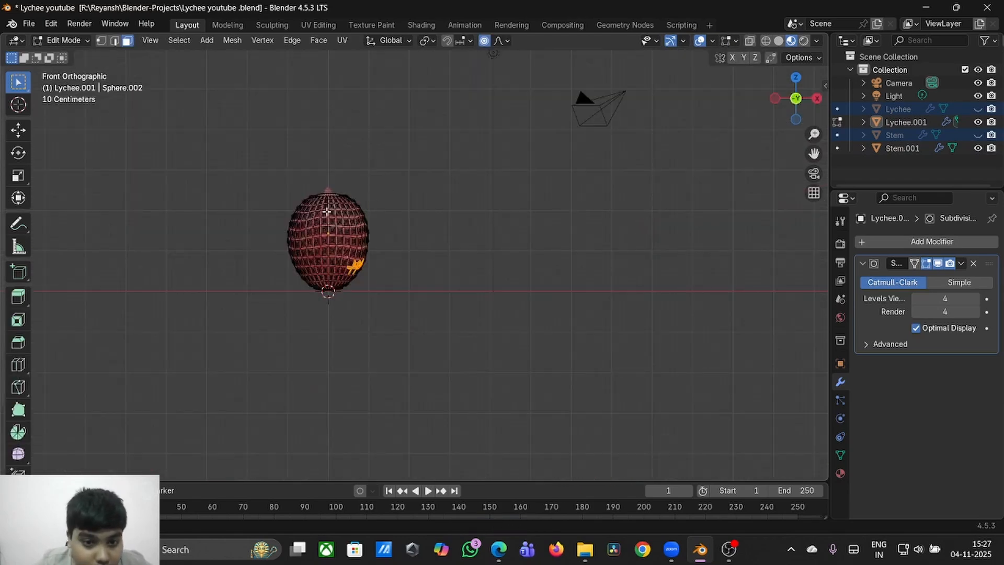
drag(281, 176, 320, 338)
key(x)
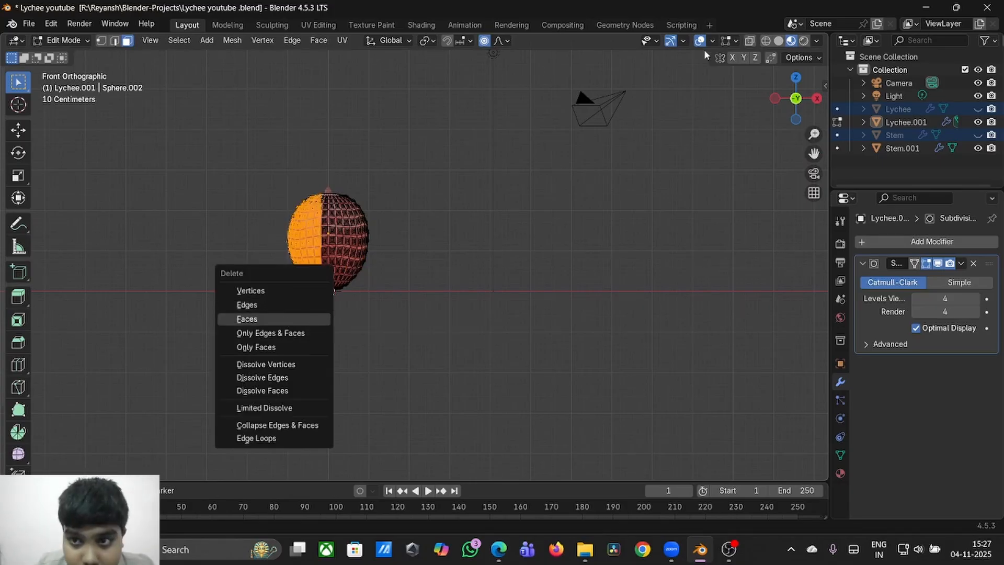
key(Return)
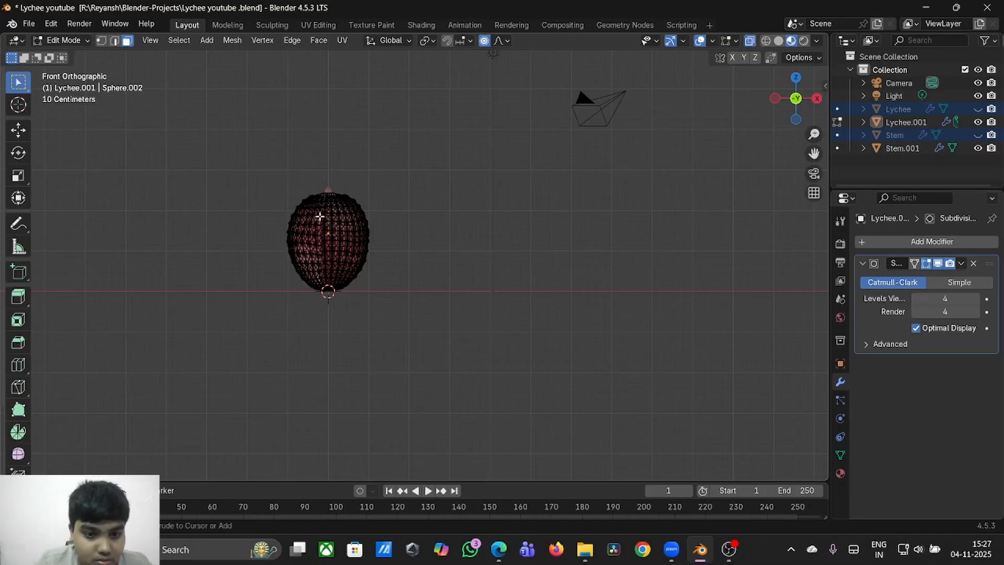
key(ctrl+z)
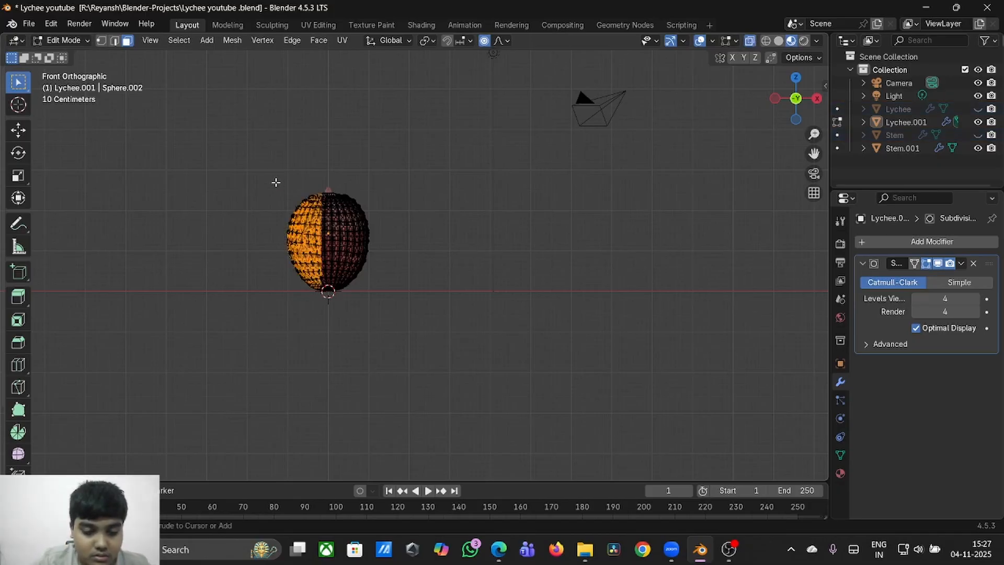
key(ctrl+z)
- Delete the faces on the negative-X half of the duplicate lychee through the whole mesh, and turn off X-ray display
drag(269, 166, 322, 308)
key(x)
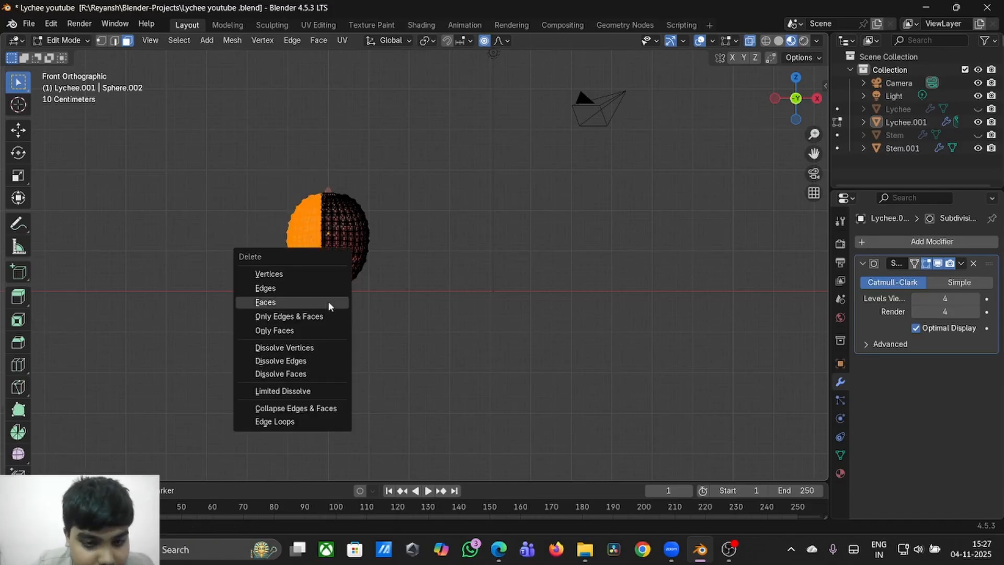
click(329, 303)
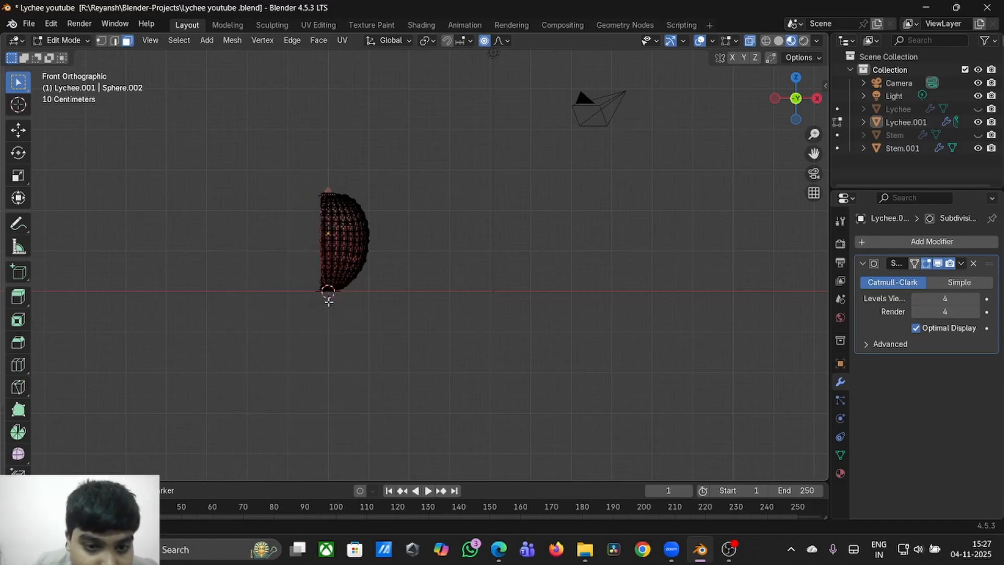
middle_drag(328, 303, 328, 301)
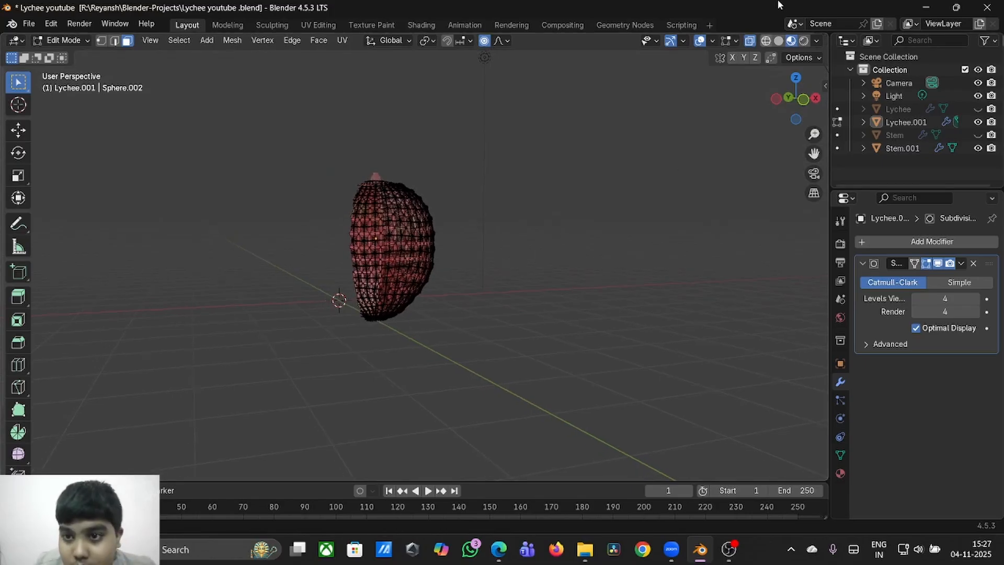
click(750, 40)
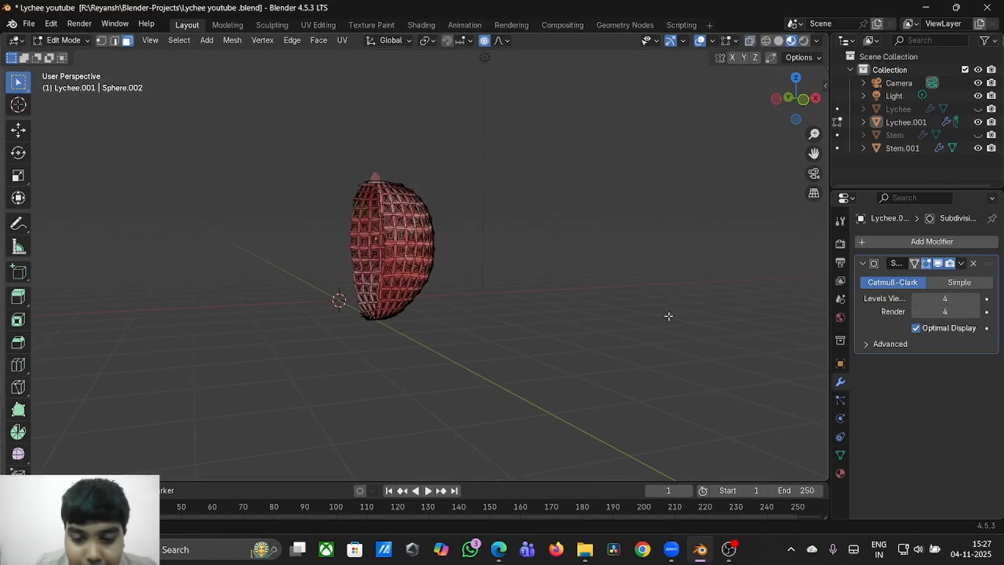
- Examine the halved lychee's cut rim and inner surface, comparing the smoothed result with its editable mesh
key(Tab)
scroll(642, 343, up, 2)
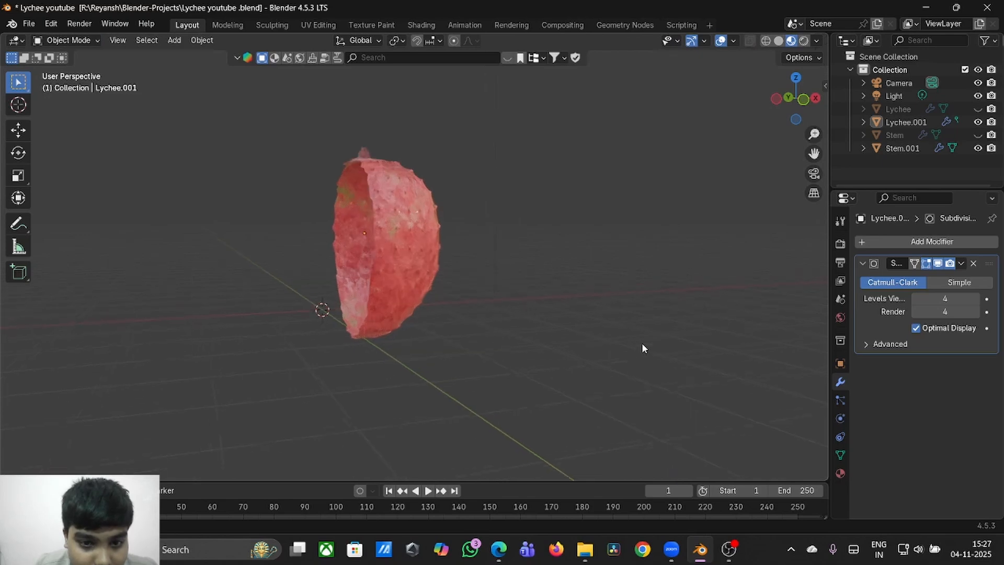
key(Tab)
scroll(643, 344, up, 2)
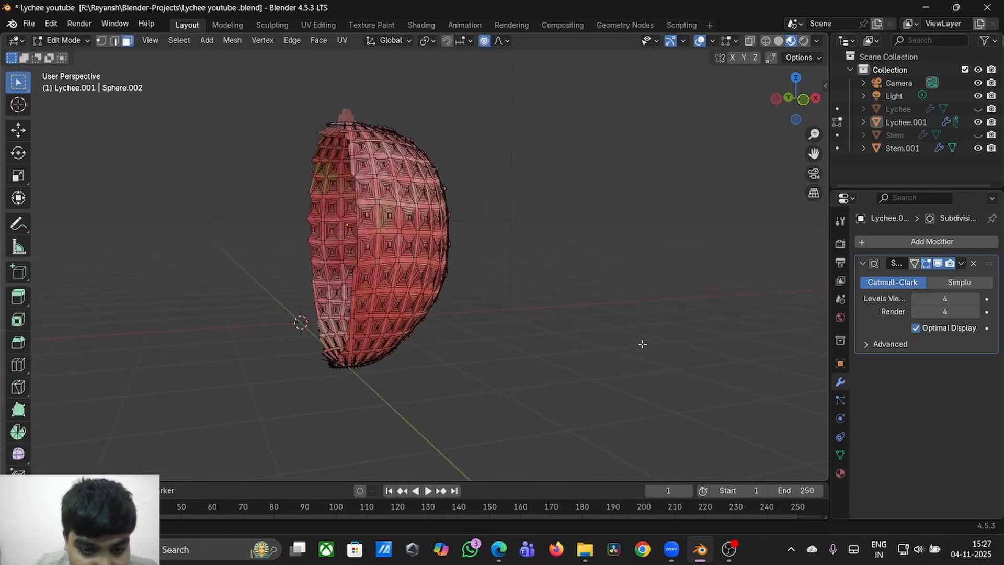
scroll(643, 344, down, 5)
scroll(643, 343, right, 5)
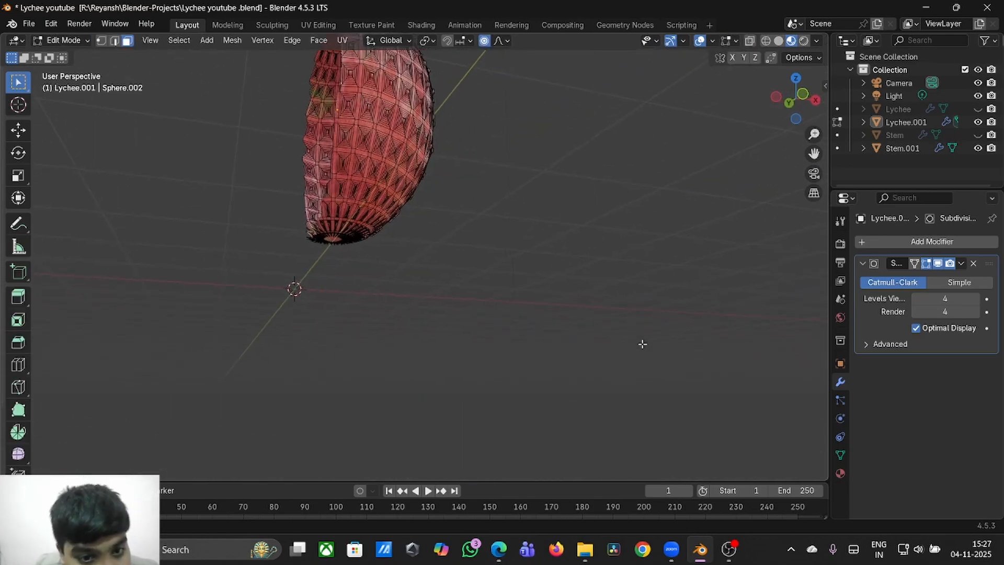
scroll(643, 344, up, 4)
scroll(643, 344, left, 4)
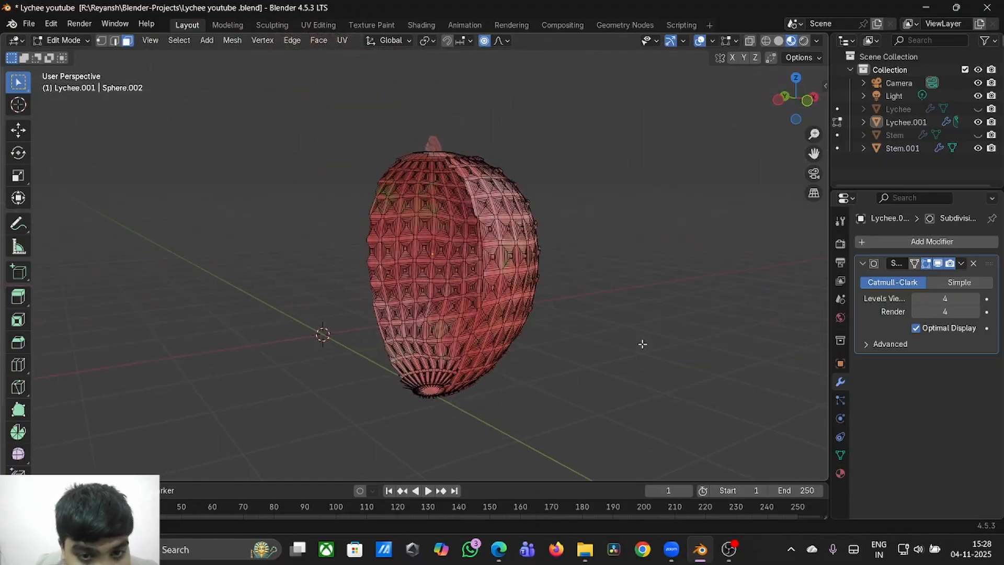
scroll(642, 343, right, 5)
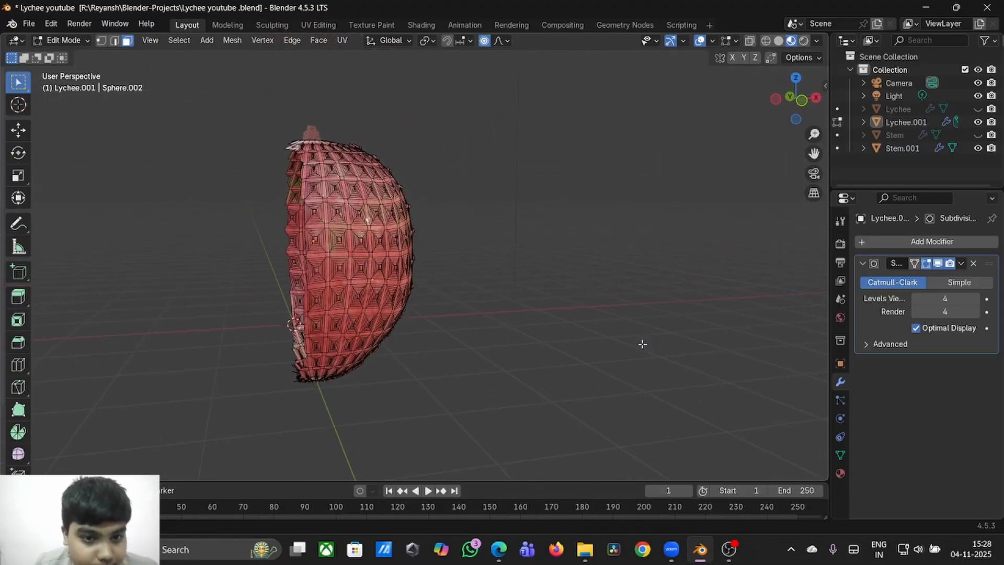
scroll(643, 344, right, 2)
key(Tab)
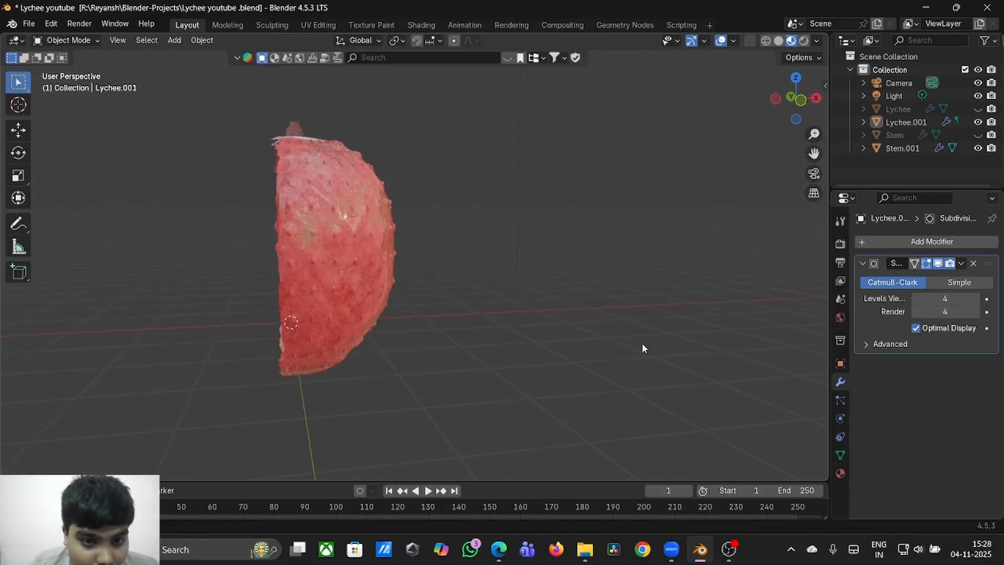
scroll(412, 192, left, 2)
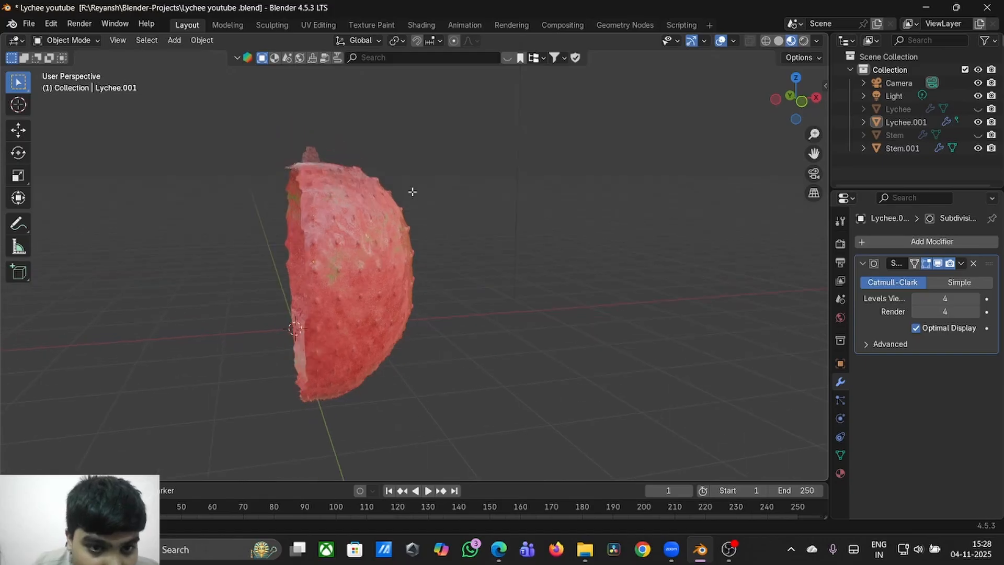
key(Tab)
scroll(412, 192, right, 2)
scroll(412, 191, left, 4)
scroll(412, 191, up, 4)
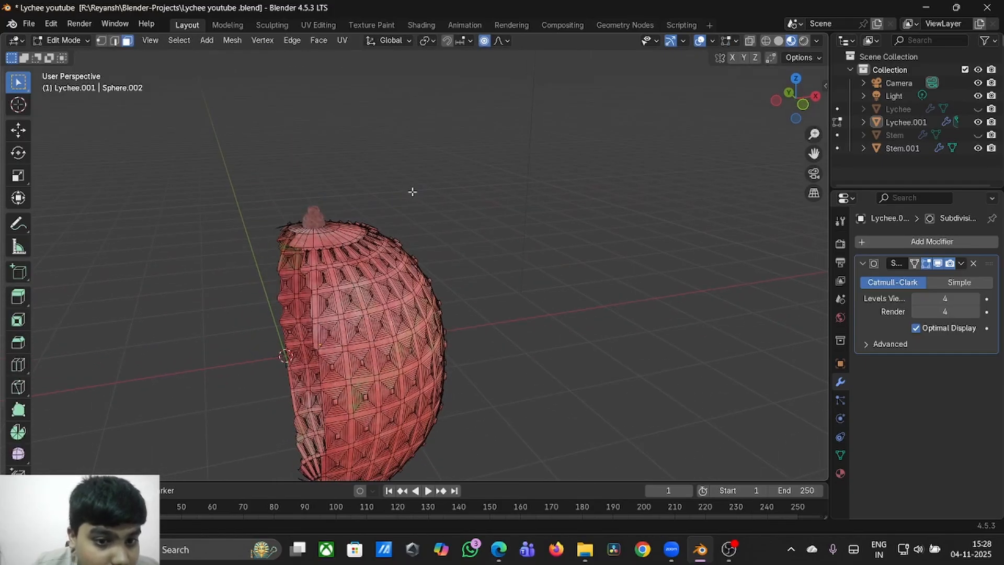
scroll(412, 192, right, 2)
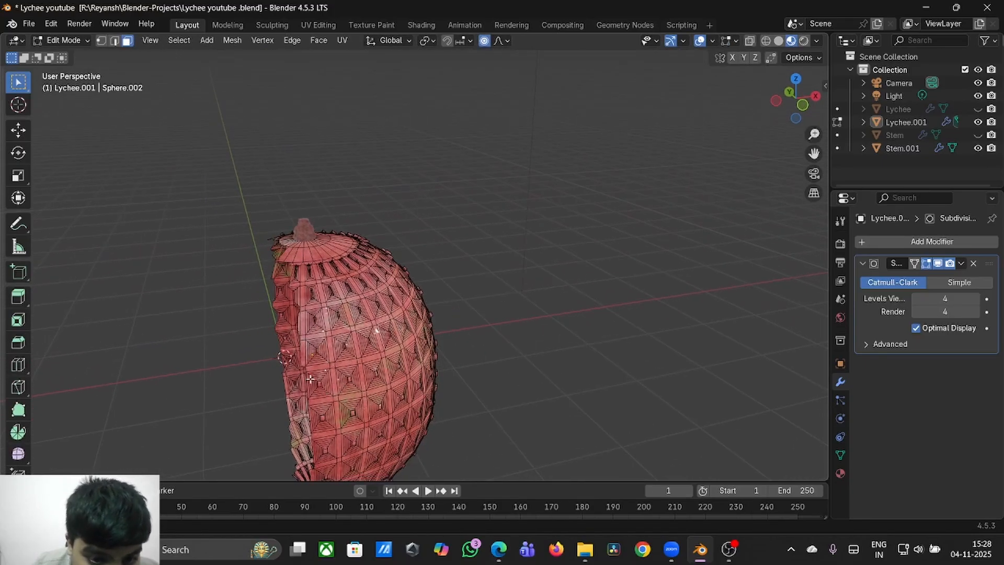
scroll(303, 360, up, 3)
scroll(302, 360, up, 2)
scroll(303, 360, down, 3)
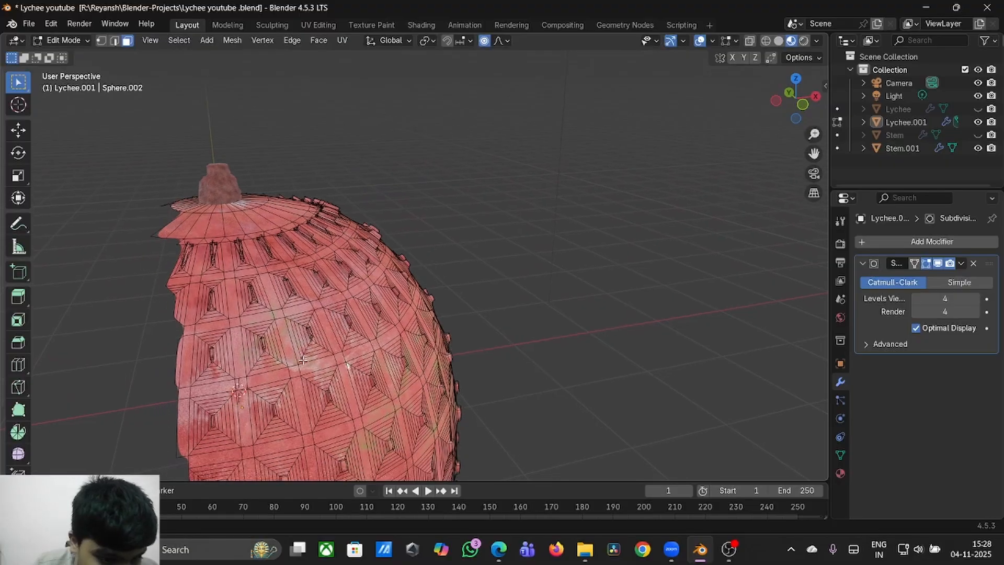
- Try to select the faces along the halved lychee's cut rim with shortest-path picks, and clear the selection
click(202, 406)
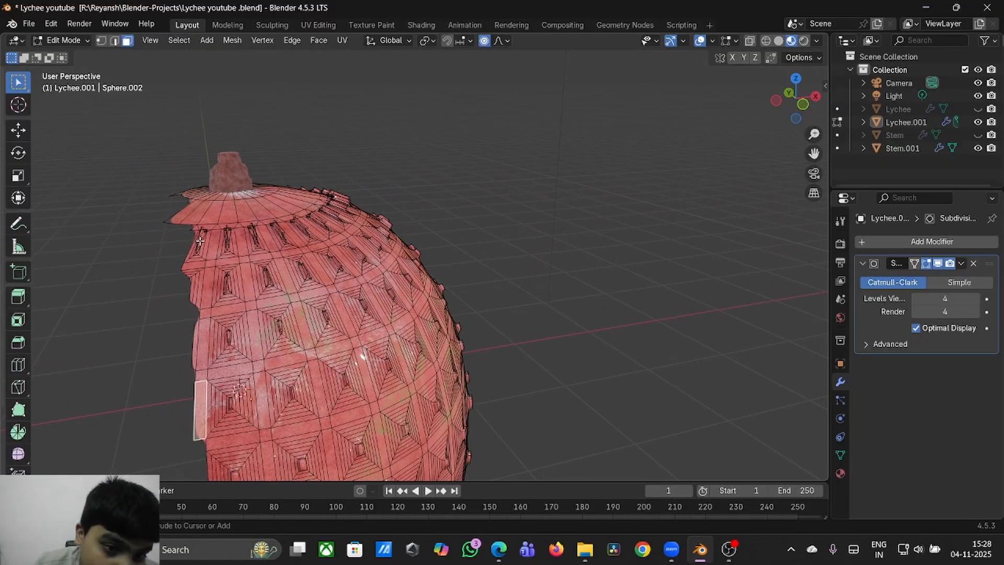
ctrl+shift+click(199, 242)
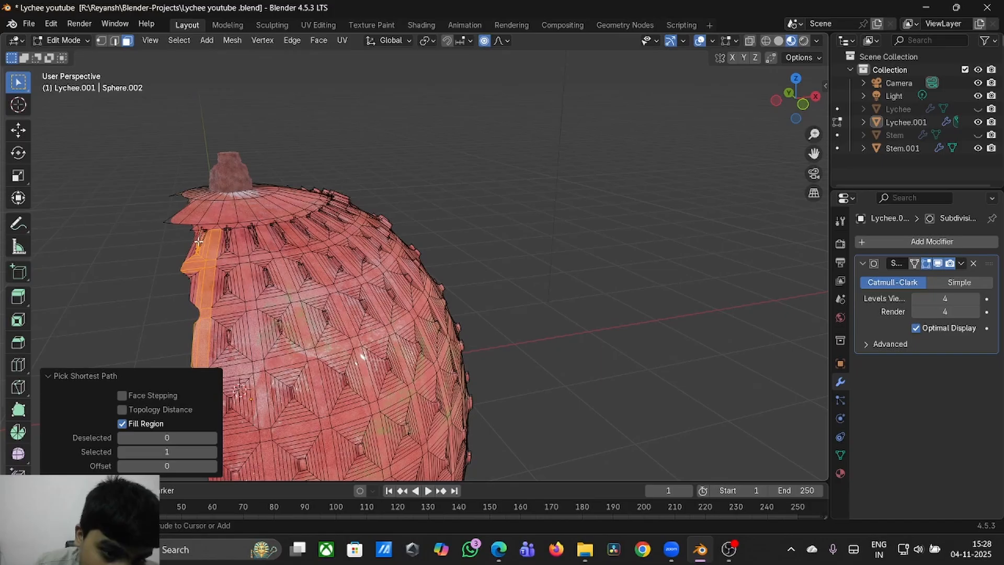
shift+click(199, 241)
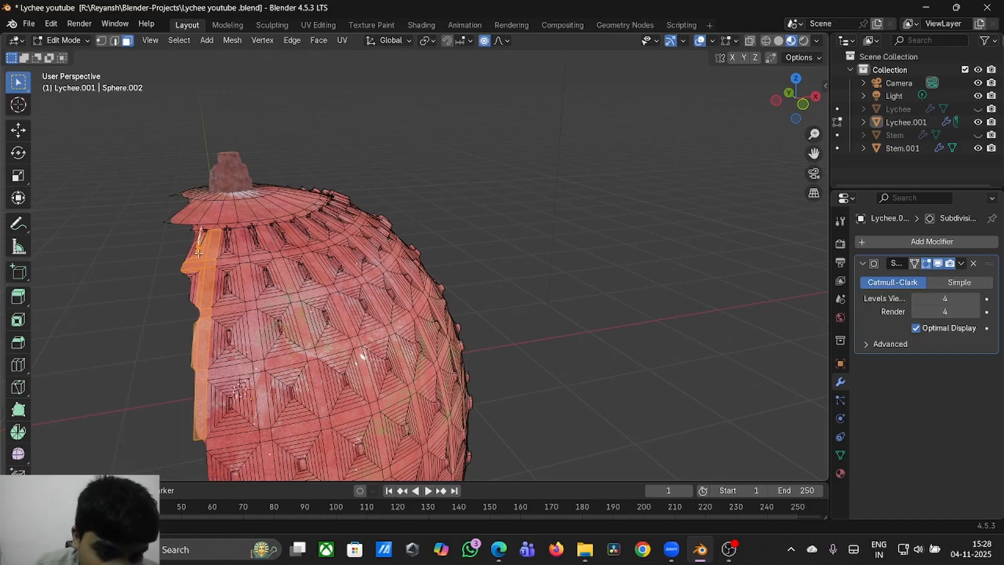
middle_drag(198, 240, 213, 236)
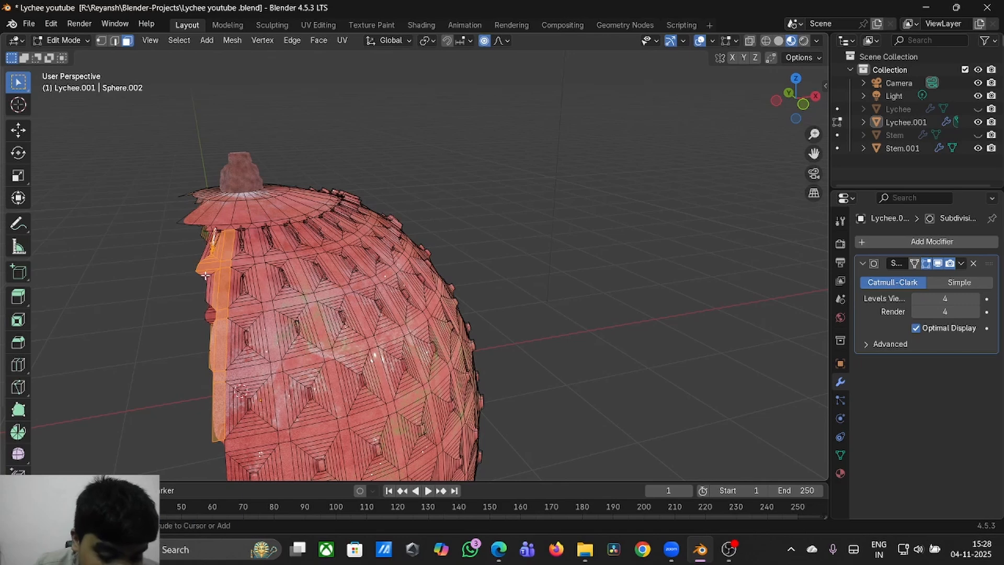
ctrl+shift+click(214, 276)
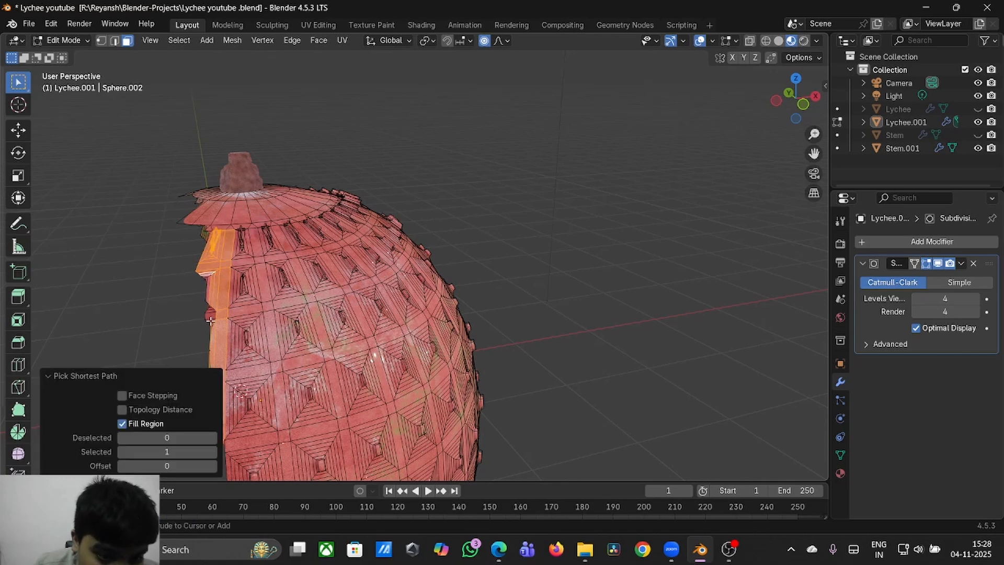
ctrl+shift+click(211, 321)
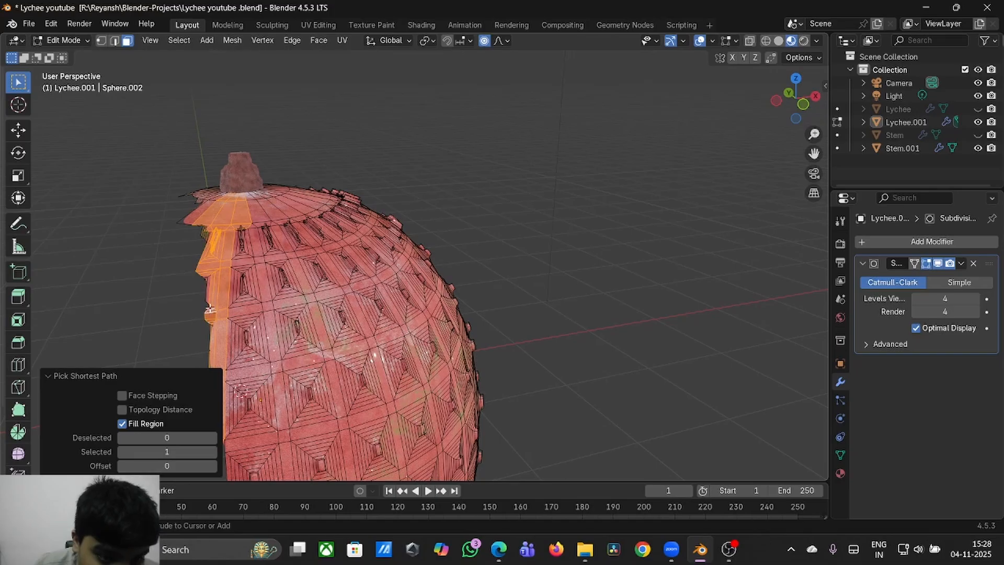
ctrl+shift+click(210, 278)
middle_drag(221, 285, 364, 283)
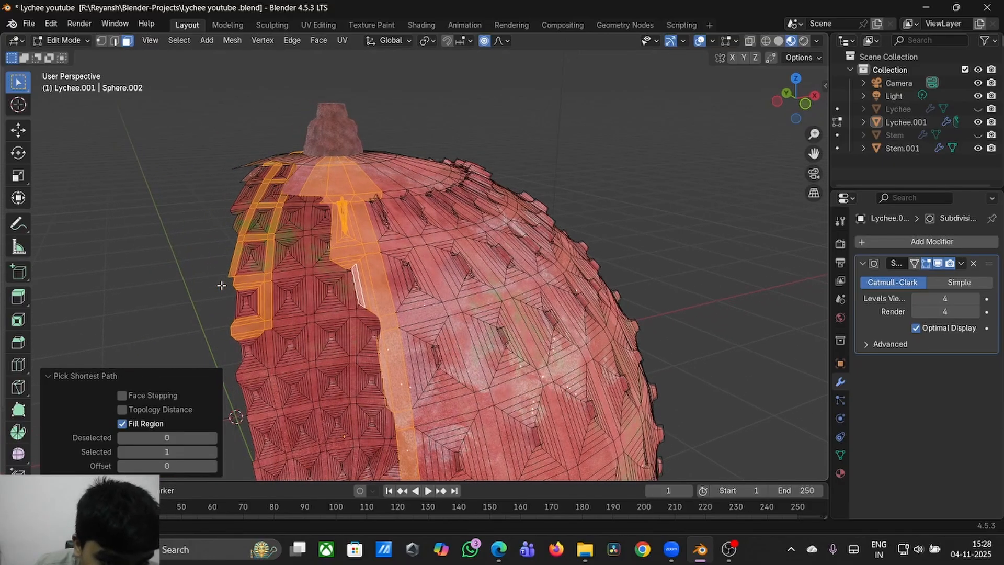
ctrl+shift+click(390, 305)
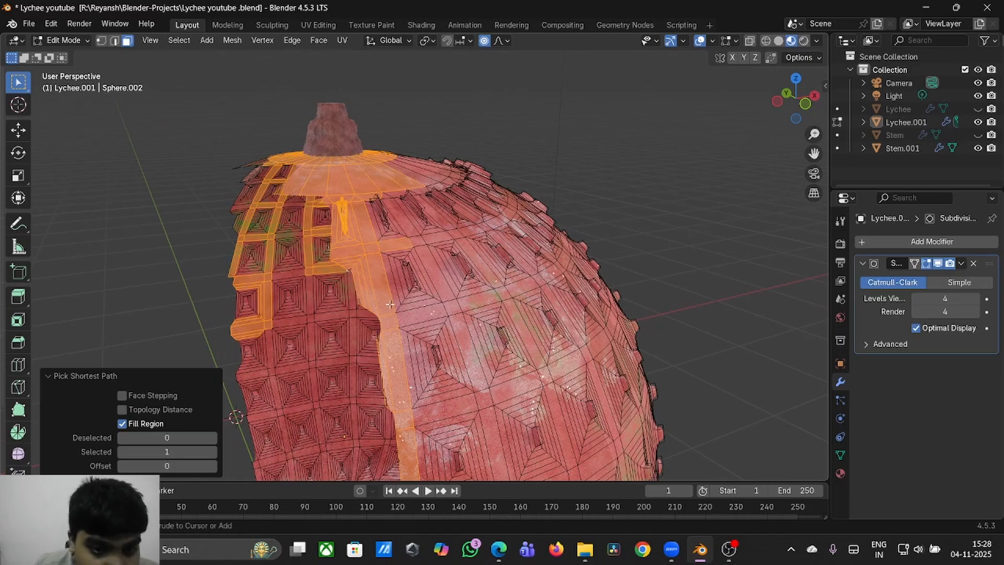
key(ctrl+z)
scroll(390, 305, left, 5)
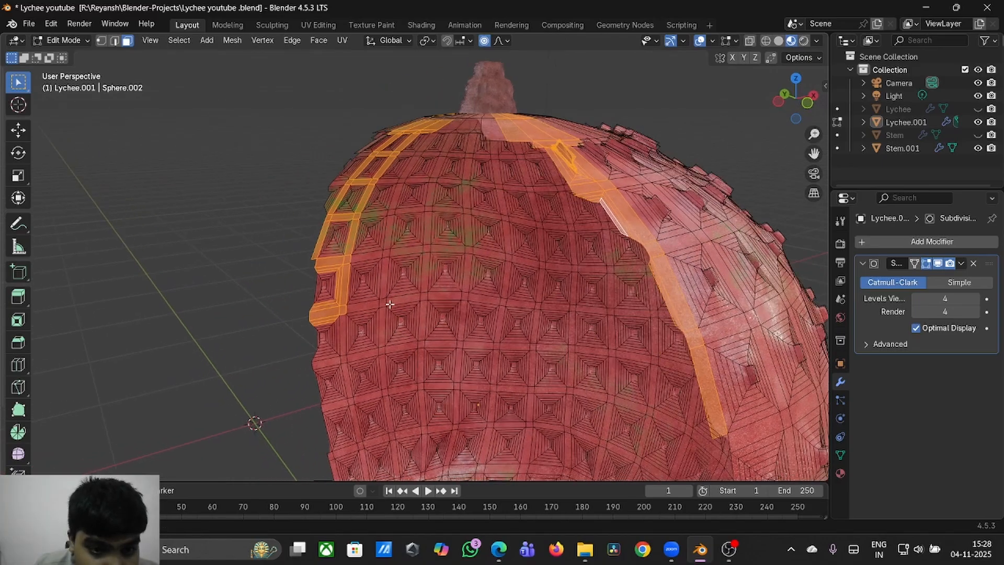
scroll(390, 305, down, 3)
scroll(390, 304, right, 5)
scroll(390, 304, right, 5)
scroll(390, 304, up, 3)
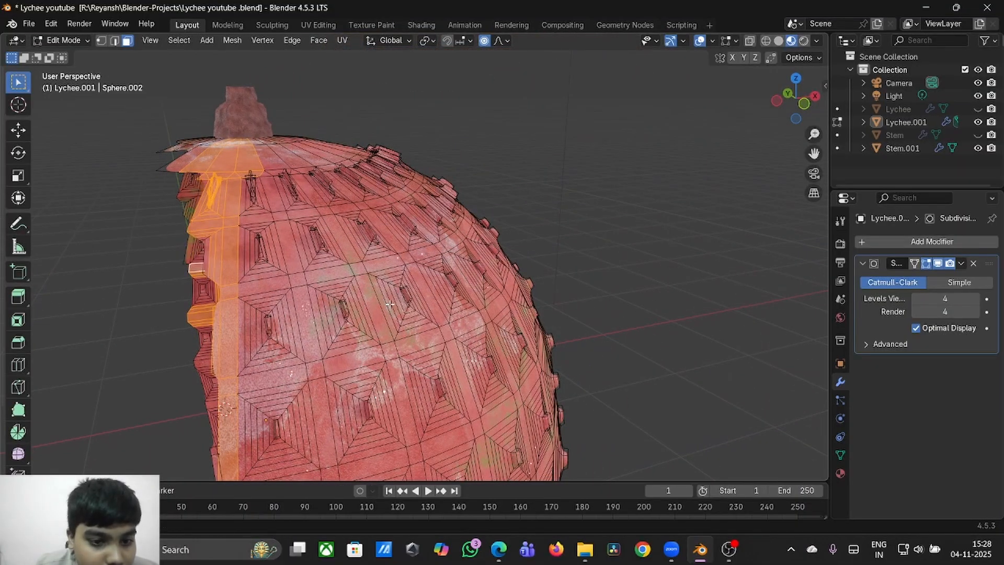
scroll(390, 305, down, 5)
scroll(390, 304, right, 3)
click(390, 305)
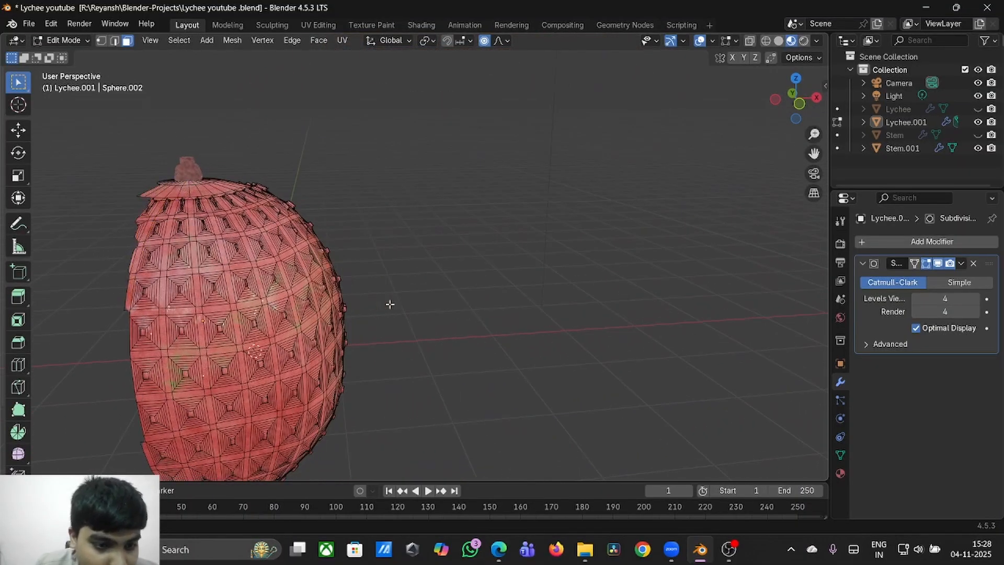
- Examine the opened lychee shell from the cut side and the outside in Object Mode
scroll(391, 304, down, 3)
scroll(391, 304, left, 3)
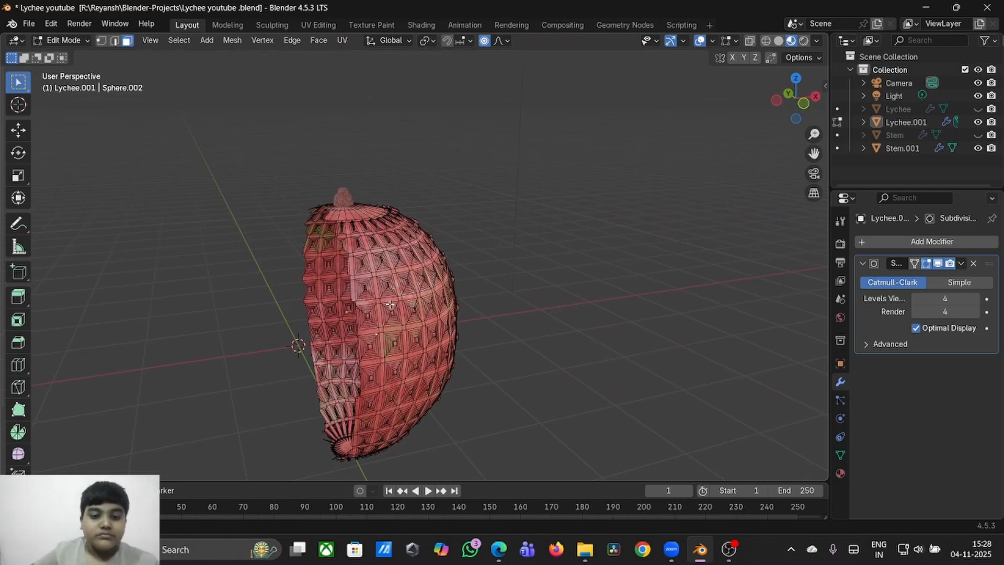
scroll(390, 304, right, 5)
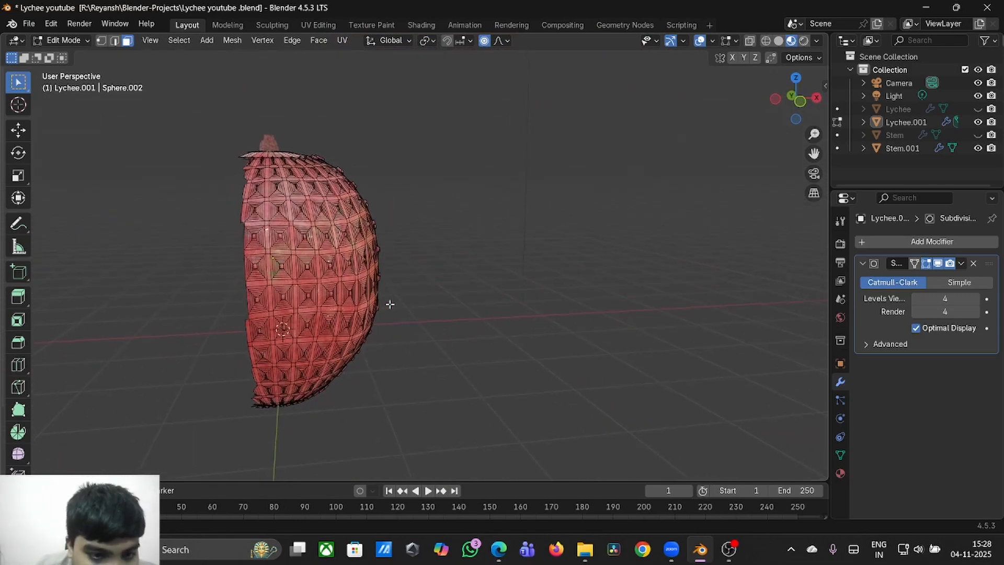
key(Tab)
scroll(390, 304, up, 5)
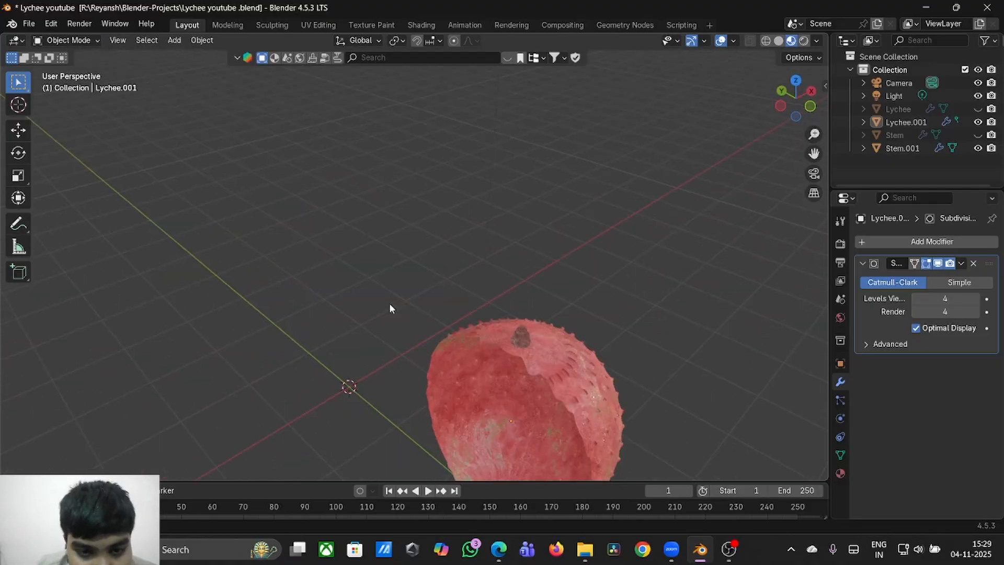
scroll(389, 308, down, 5)
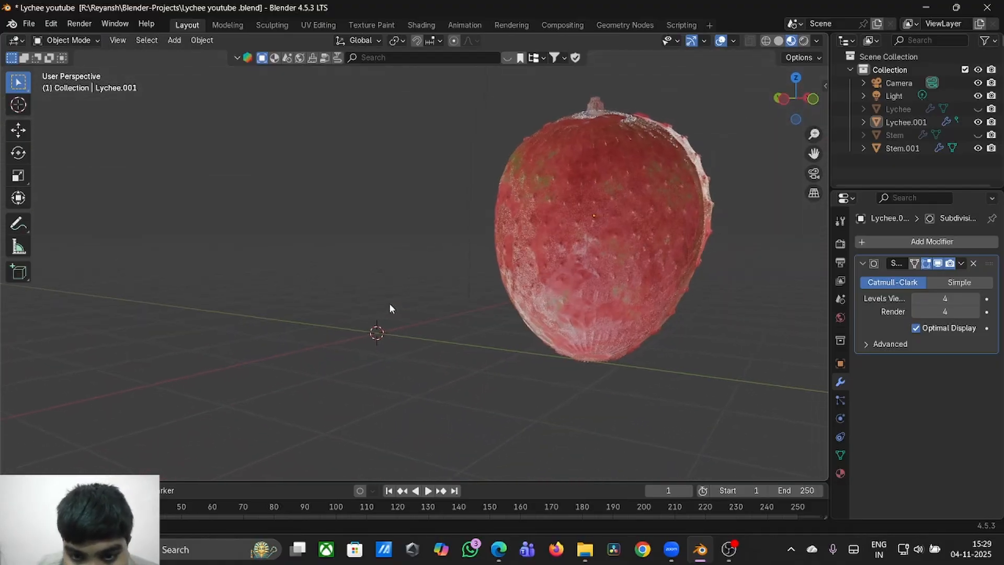
scroll(389, 308, down, 2)
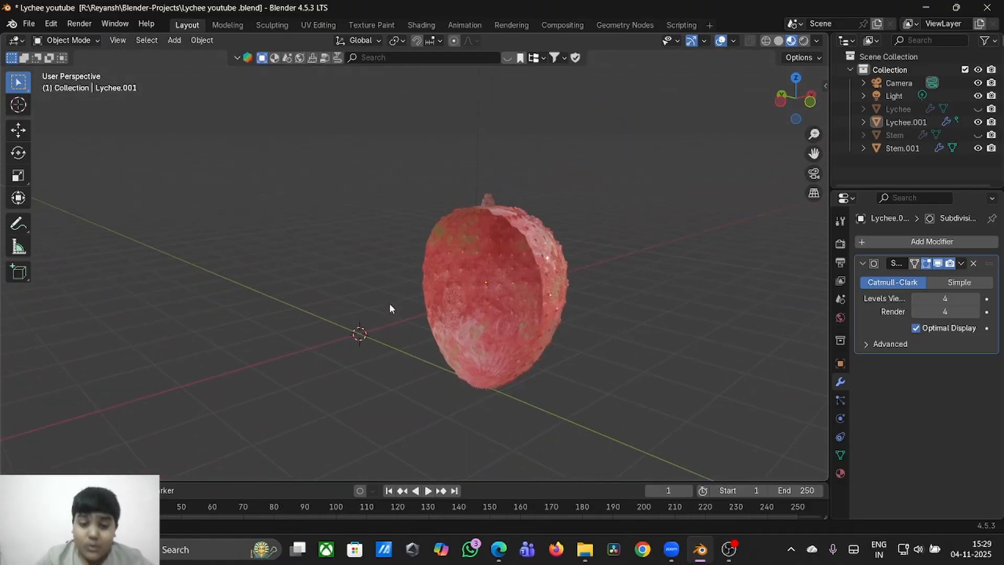
- Reopen the half lychee for mesh editing in edge select mode and box-select the edges along its cut side in front view
key(Tab)
scroll(390, 304, right, 5)
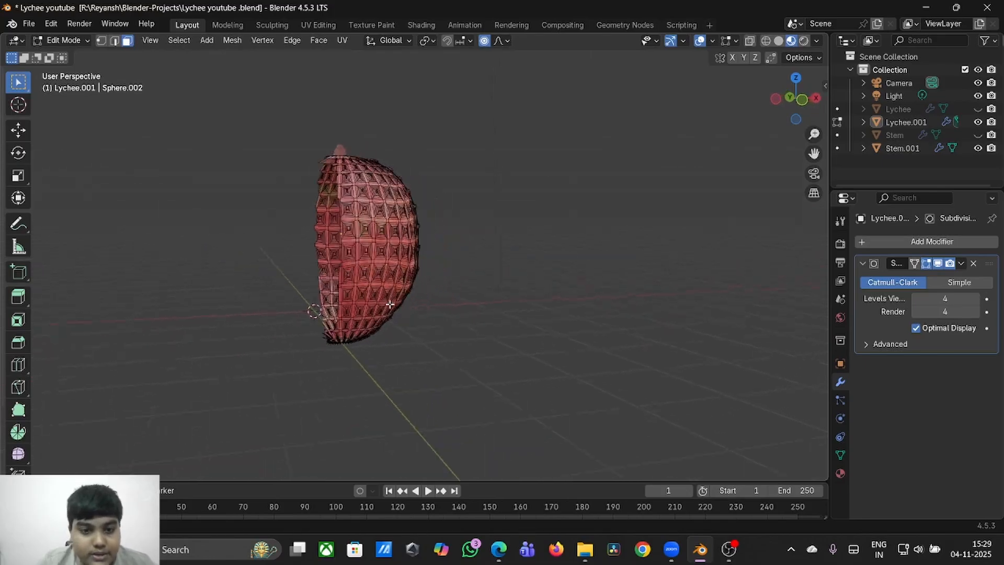
scroll(390, 304, right, 3)
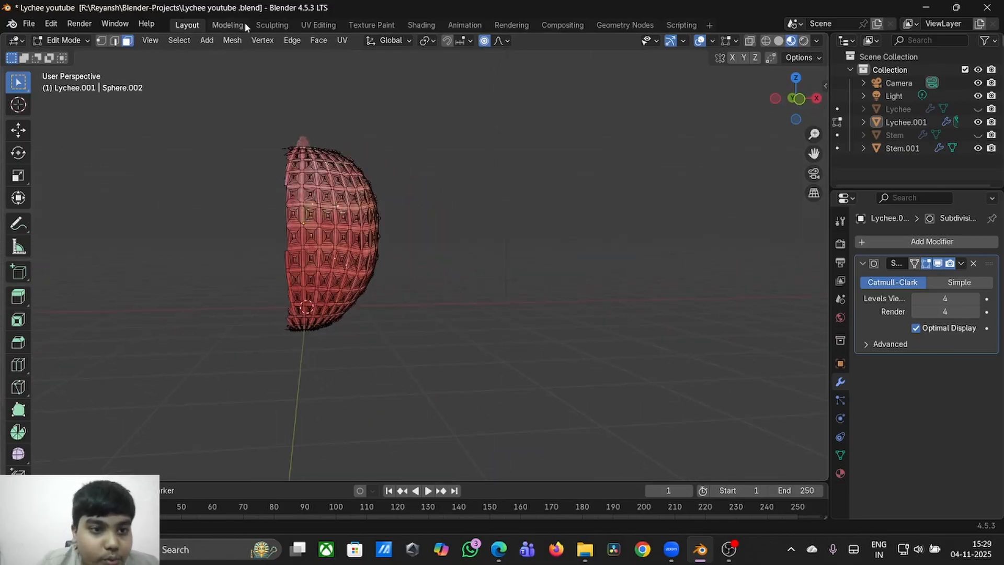
click(291, 40)
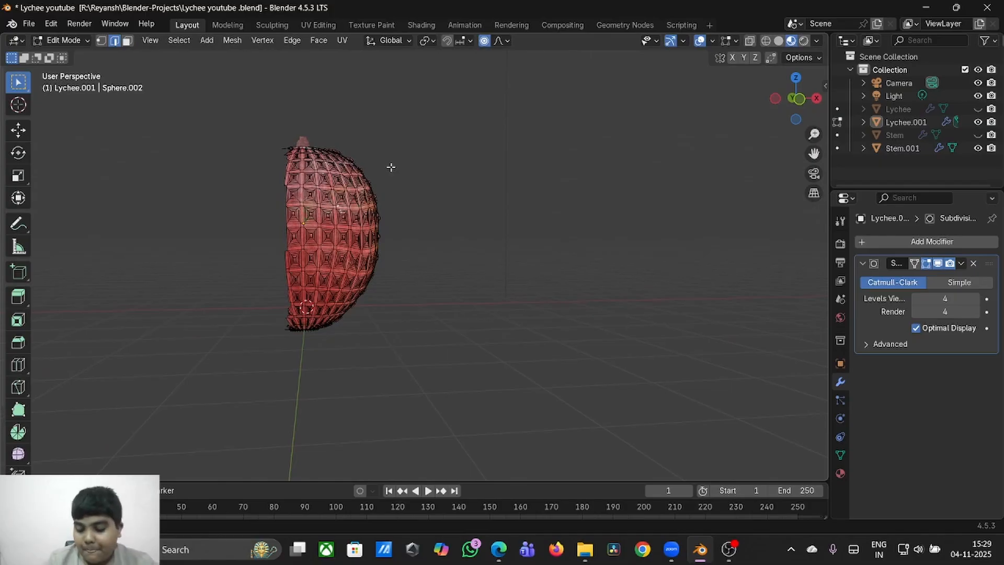
key(KP_1)
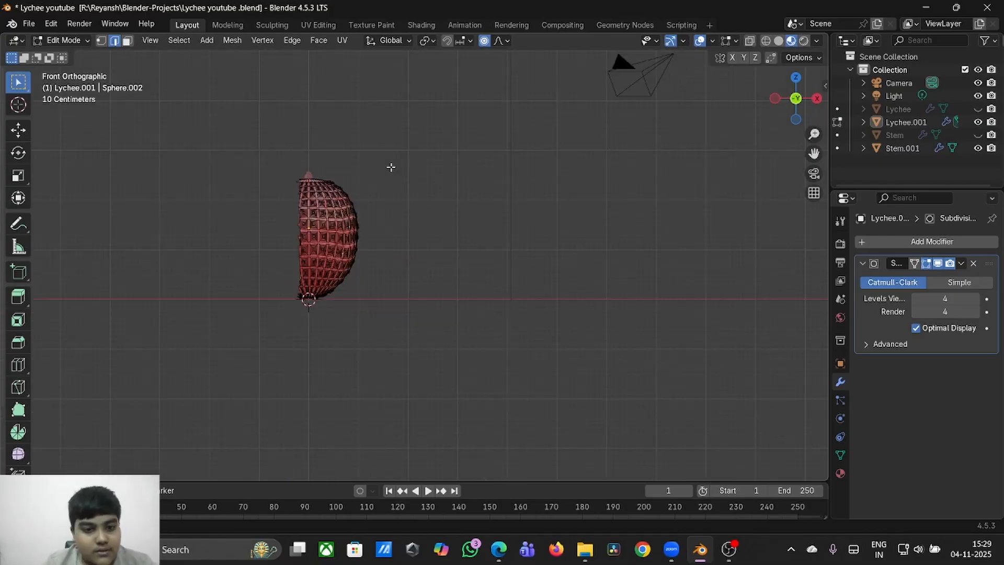
drag(270, 152, 303, 363)
middle_drag(298, 336, 264, 311)
key(x)
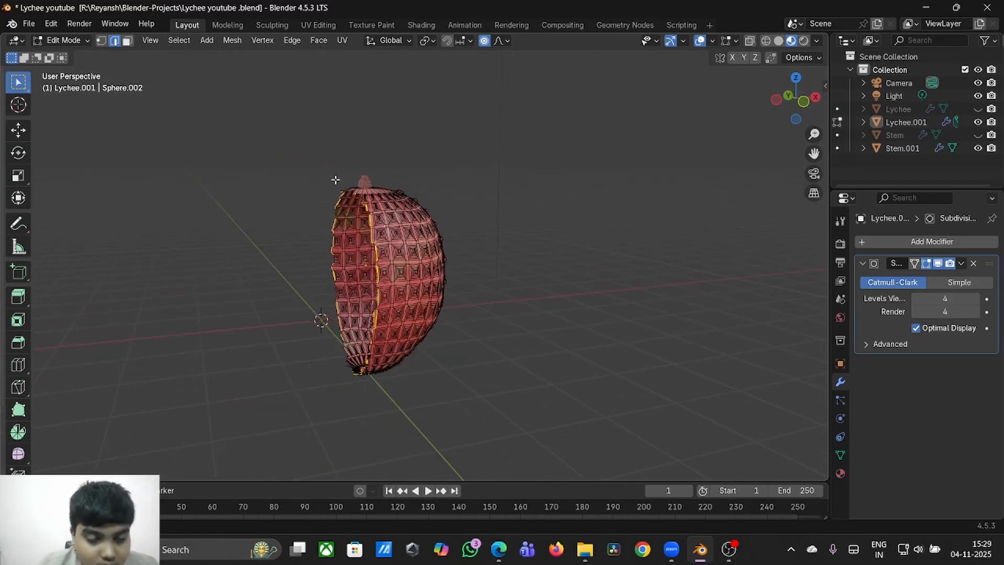
- Try Bridge Edge Loops on the selected cut-rim edges, and undo it
key(ctrl+e)
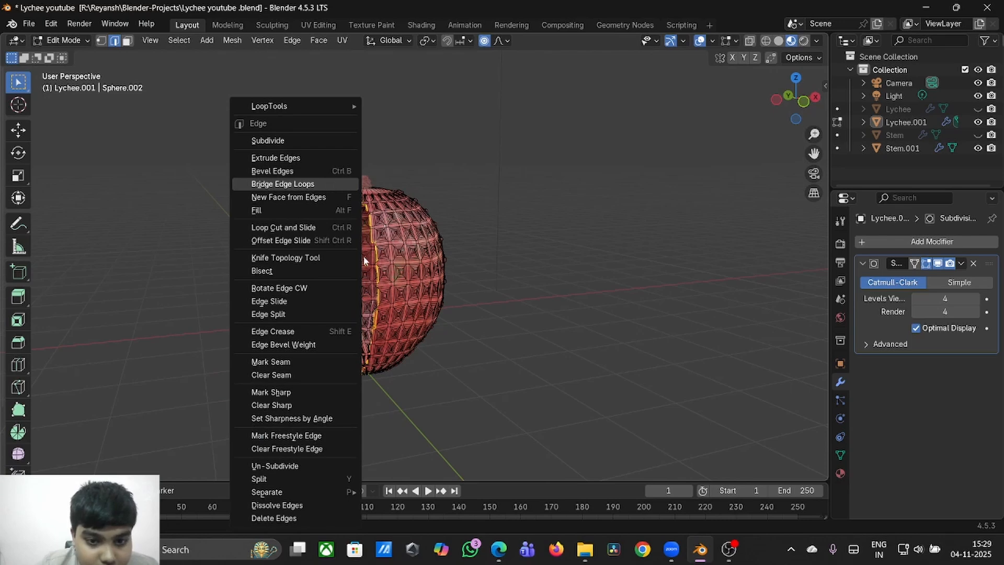
key(Return)
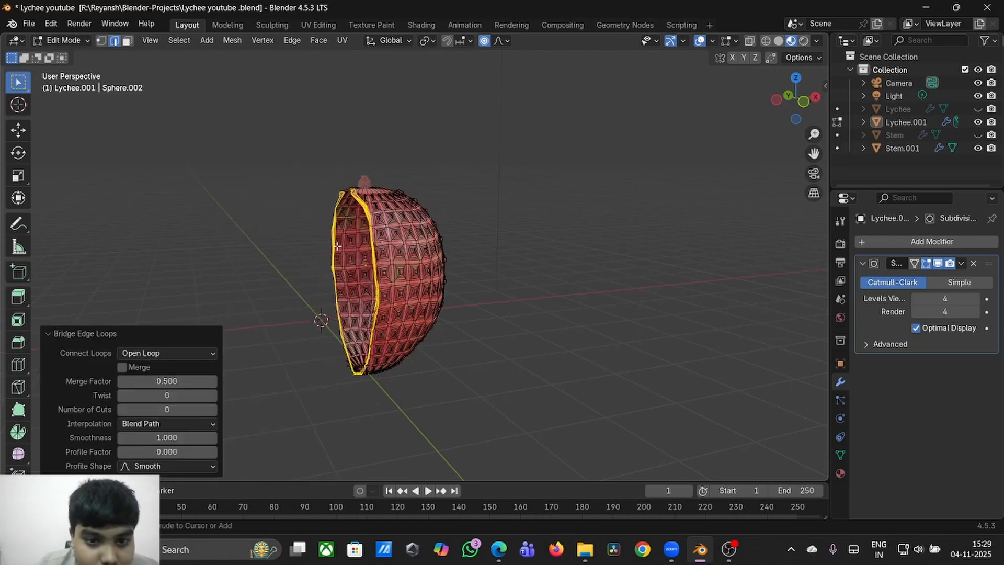
key(ctrl+z)
- Turn on X-ray and box-select the edges along the half lychee's cut side in front view
scroll(331, 237, up, 3)
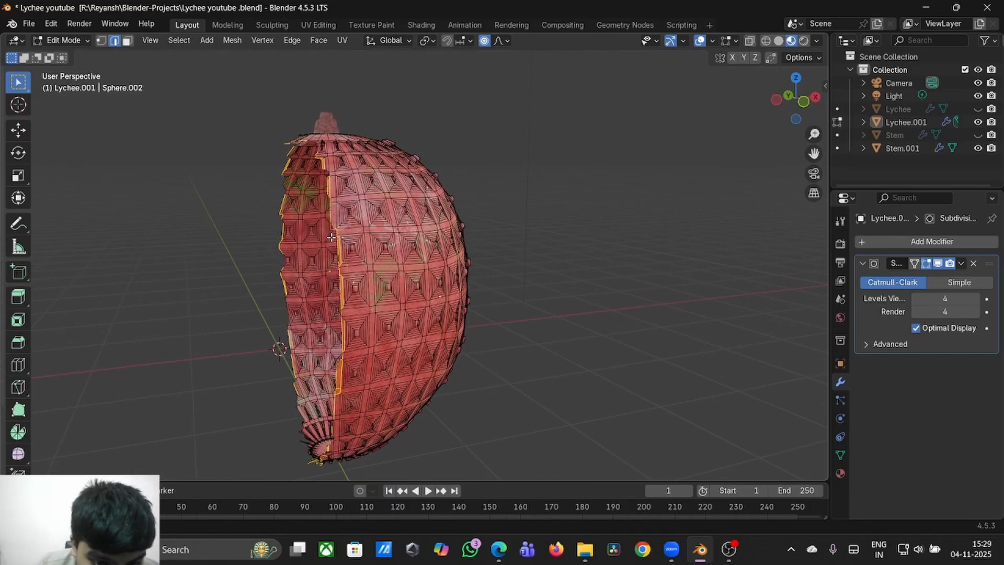
click(752, 42)
key(KP_1)
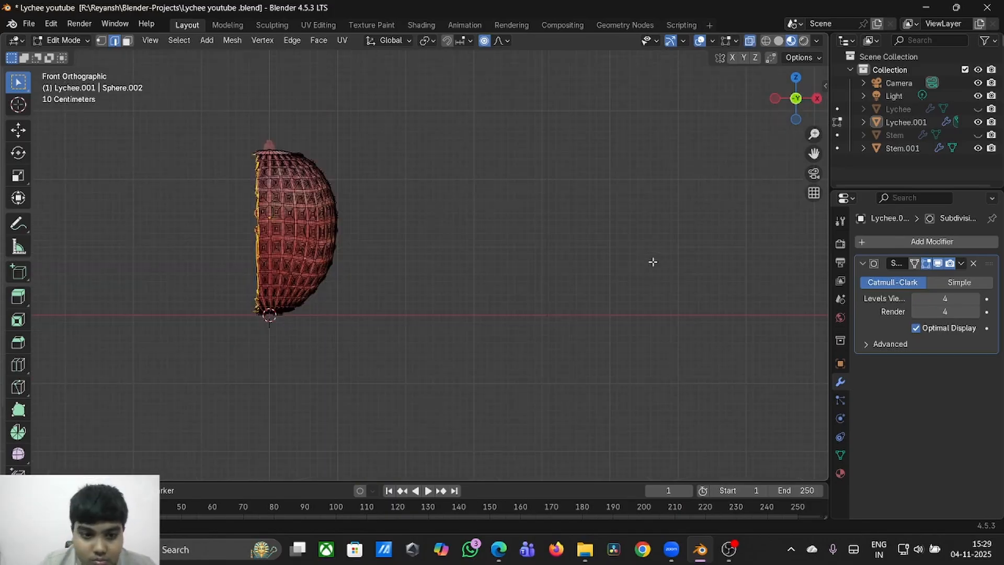
drag(205, 120, 258, 348)
middle_drag(258, 347, 259, 350)
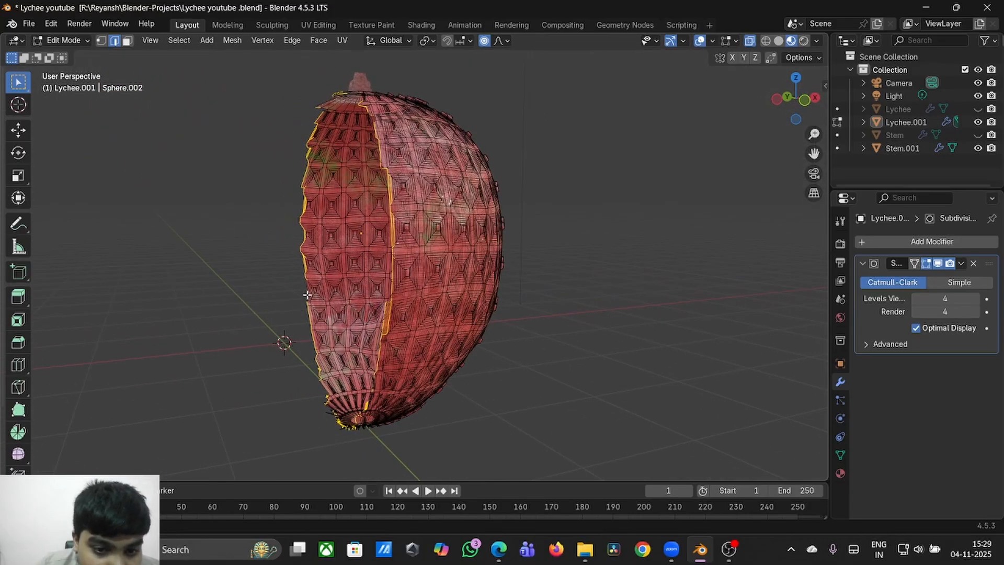
- Try Grid Fill and Fill on the selected cut-rim edges, compare Fill's Beauty option off and on, and undo the fill
click(318, 40)
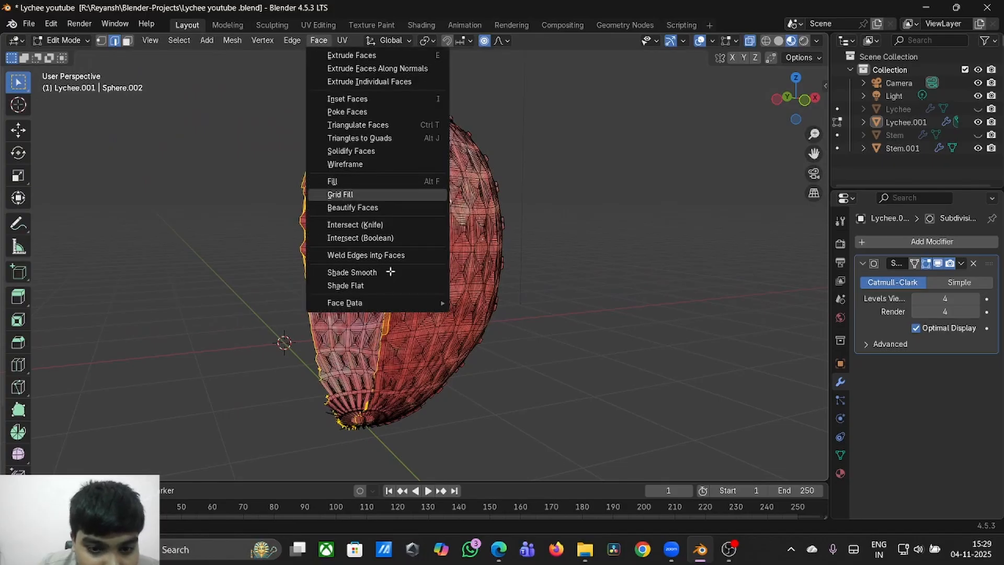
key(Return)
click(318, 40)
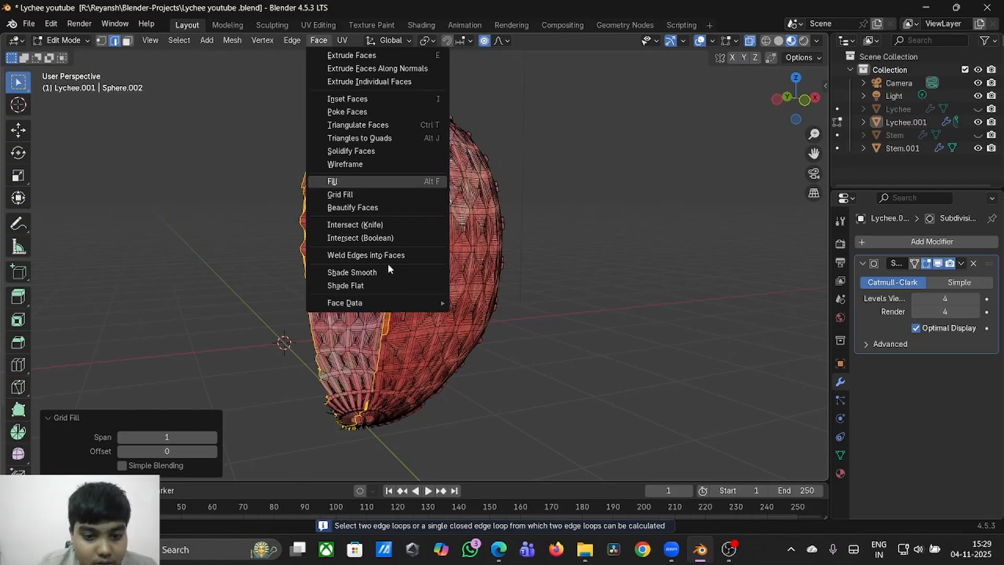
key(Return)
middle_drag(388, 265, 497, 262)
scroll(388, 265, up, 5)
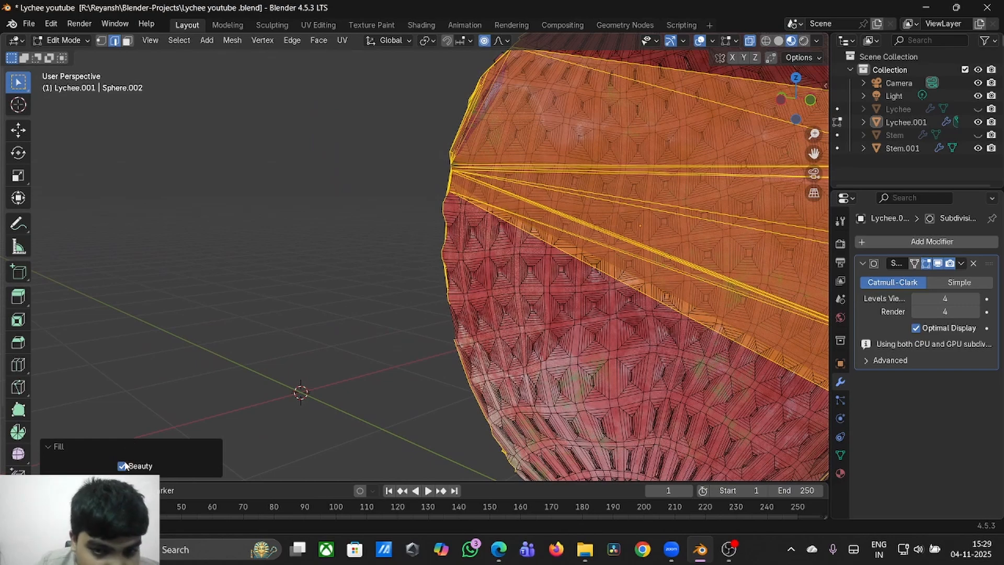
click(121, 466)
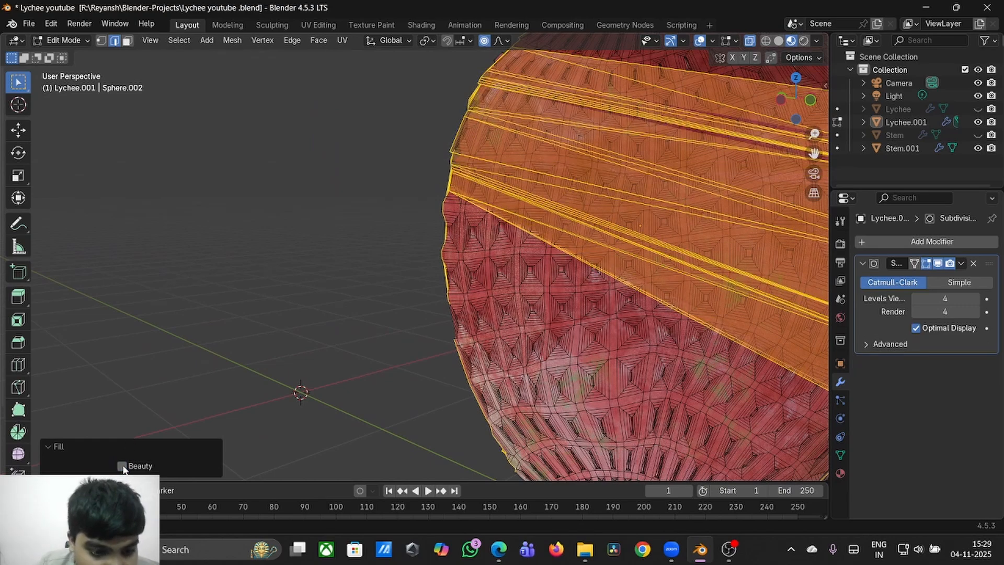
click(133, 463)
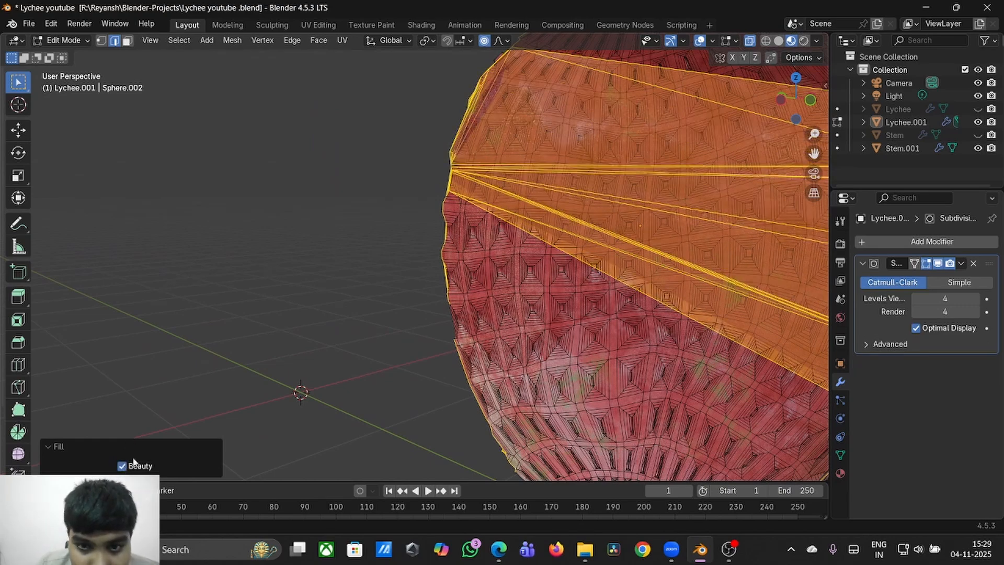
click(212, 394)
key(ctrl+z)
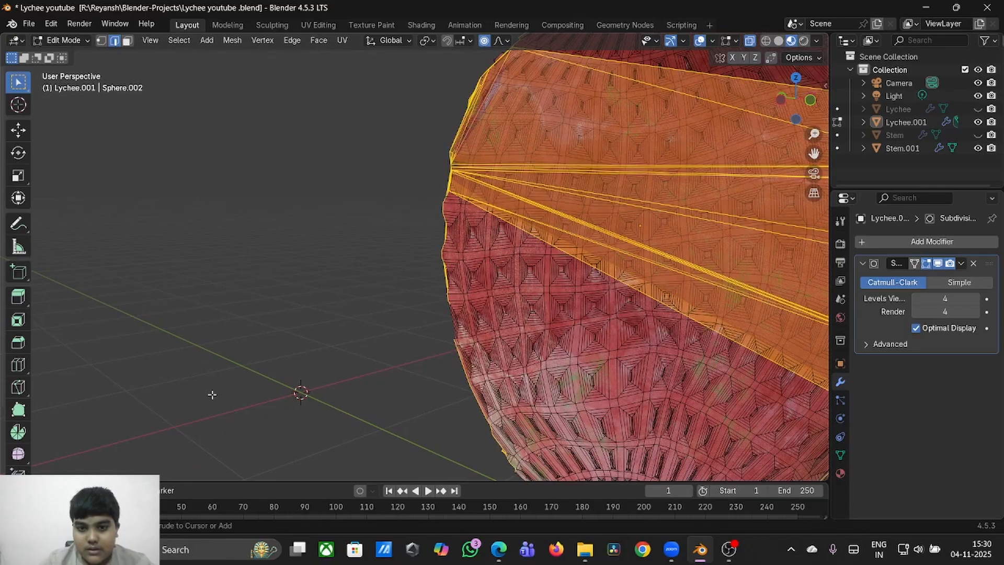
scroll(211, 395, down, 2)
scroll(212, 394, down, 3)
scroll(211, 394, down, 3)
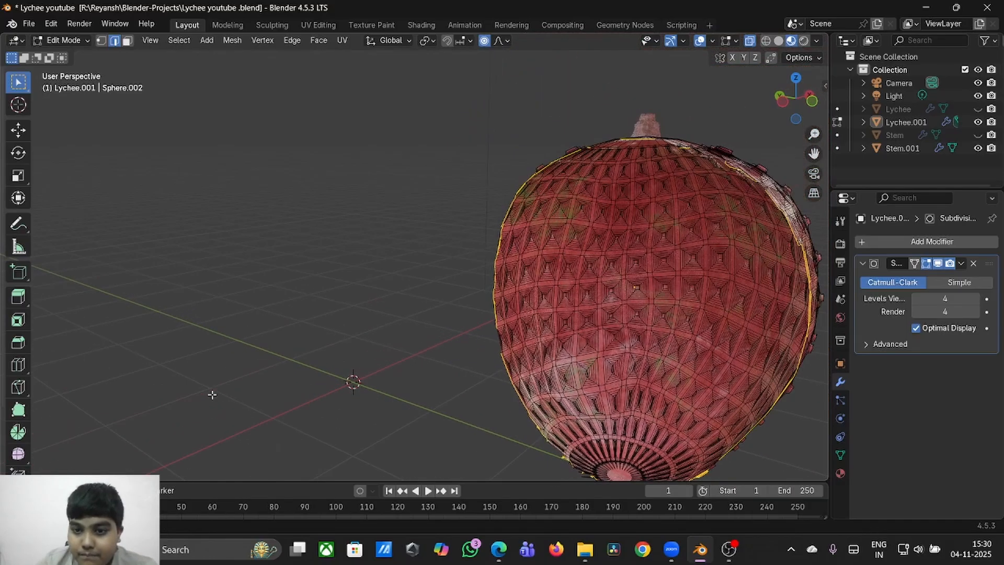
- Add a mesh plane in Object Mode and rotate it 90° about the Y axis
key(Tab)
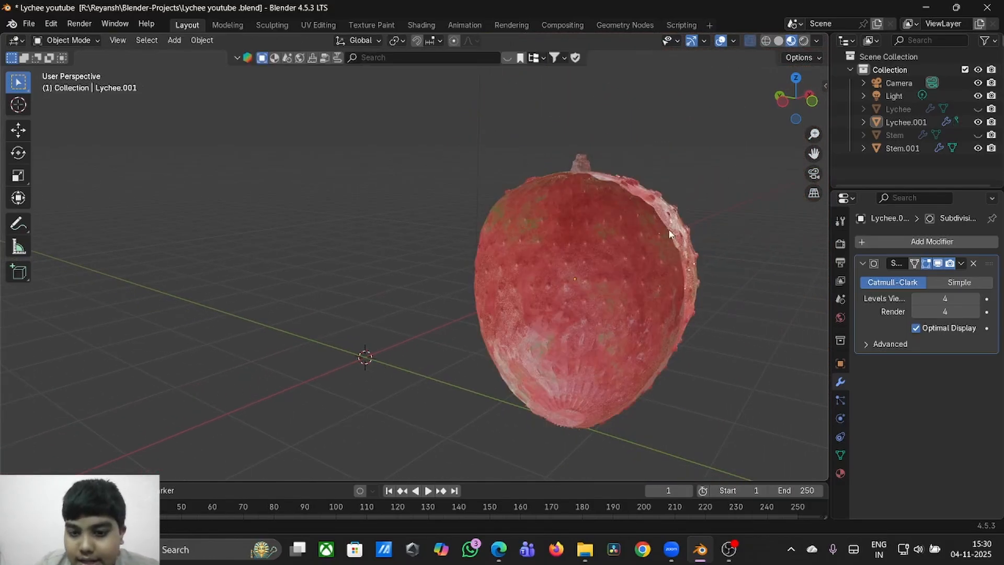
key(shift+a)
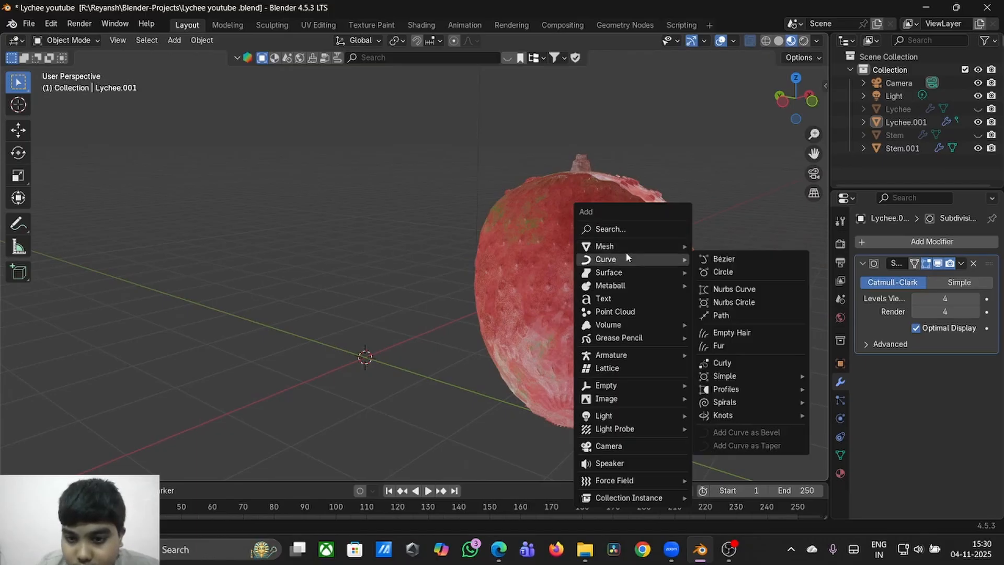
mouse_move(632, 246)
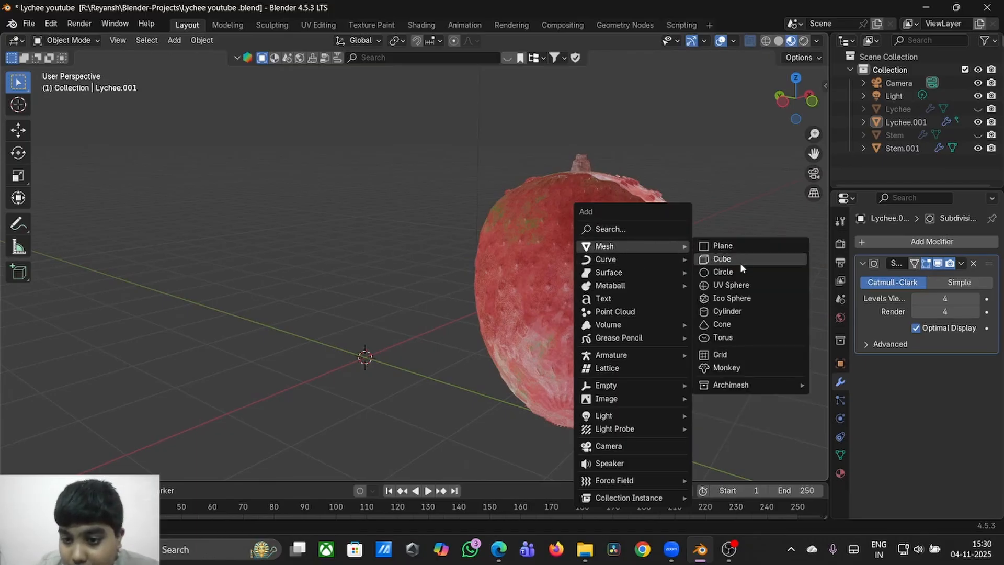
click(736, 248)
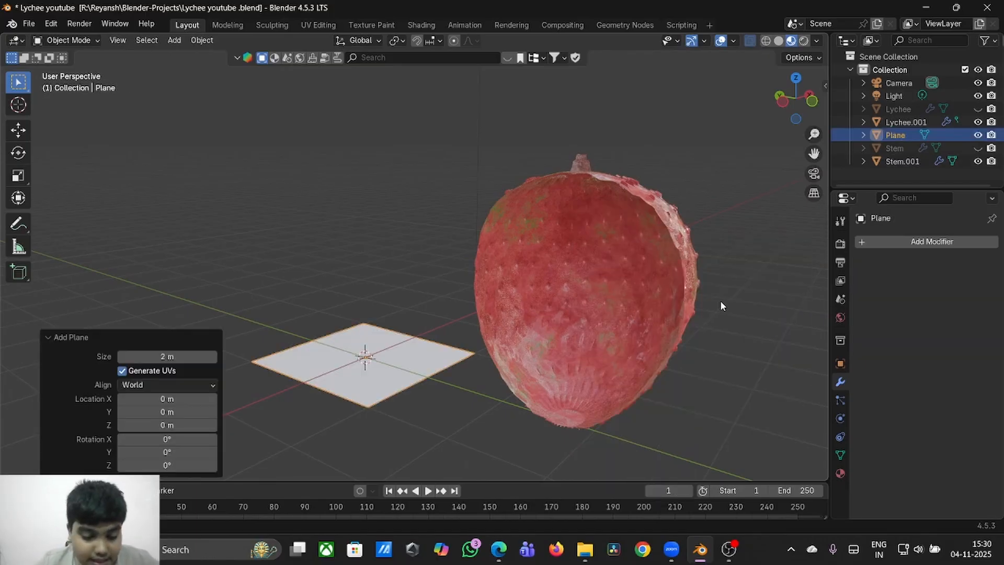
text(ry9)
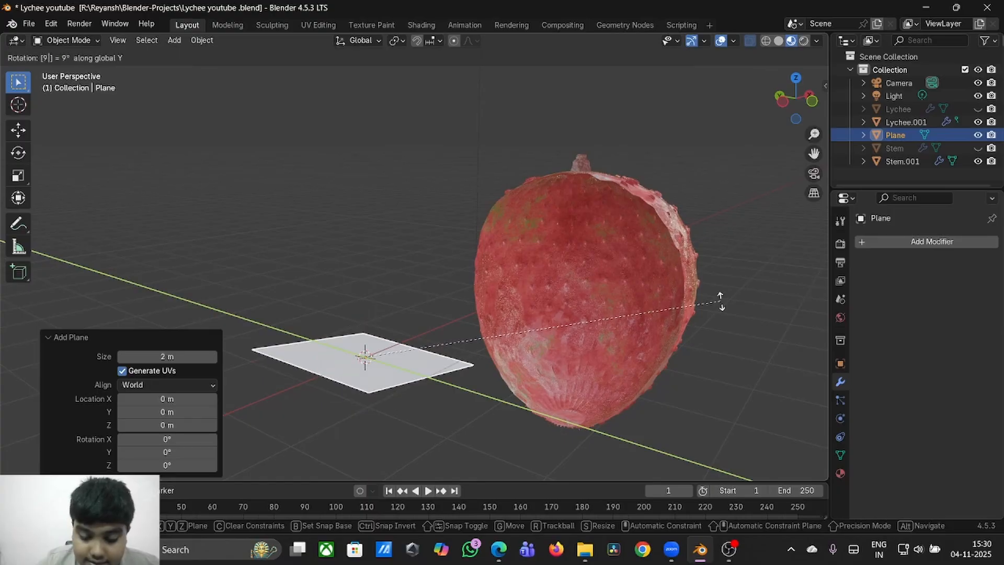
text(0)
key(Return)
- Position the plane over the lychee's cut opening, moving it about -2.56 m and -0.08 m along Y and 1.10 m along Z
key(g)
key(y)
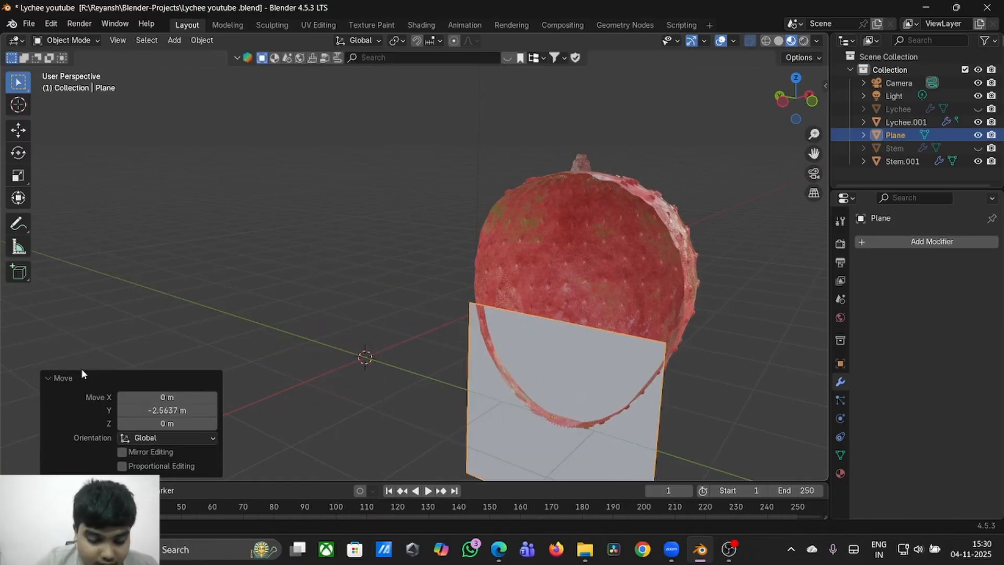
key(g)
key(z)
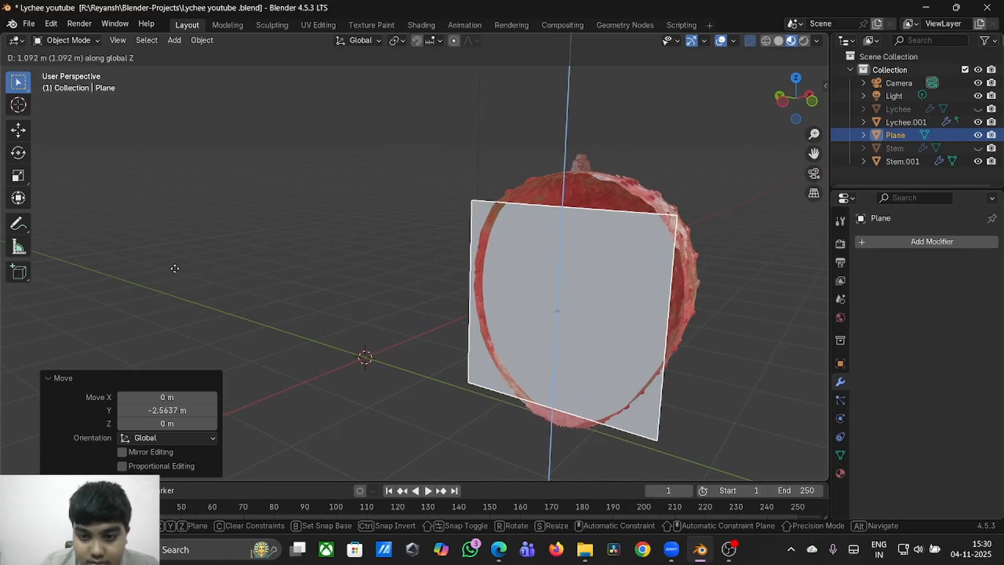
click(176, 269)
key(g)
key(y)
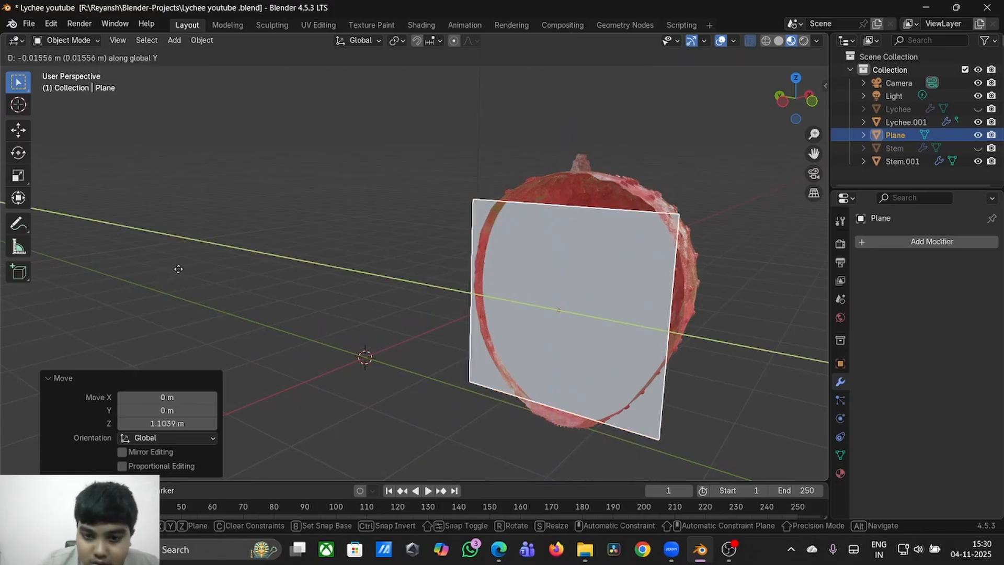
click(182, 267)
- Scale the plane by about 1.041 along Y to span the width of the lychee's cut opening
key(s)
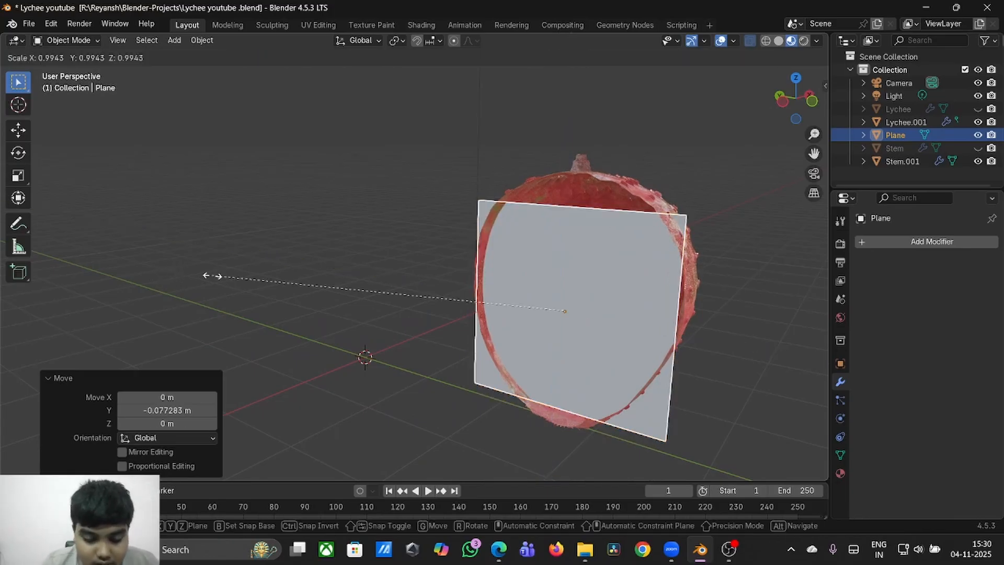
key(y)
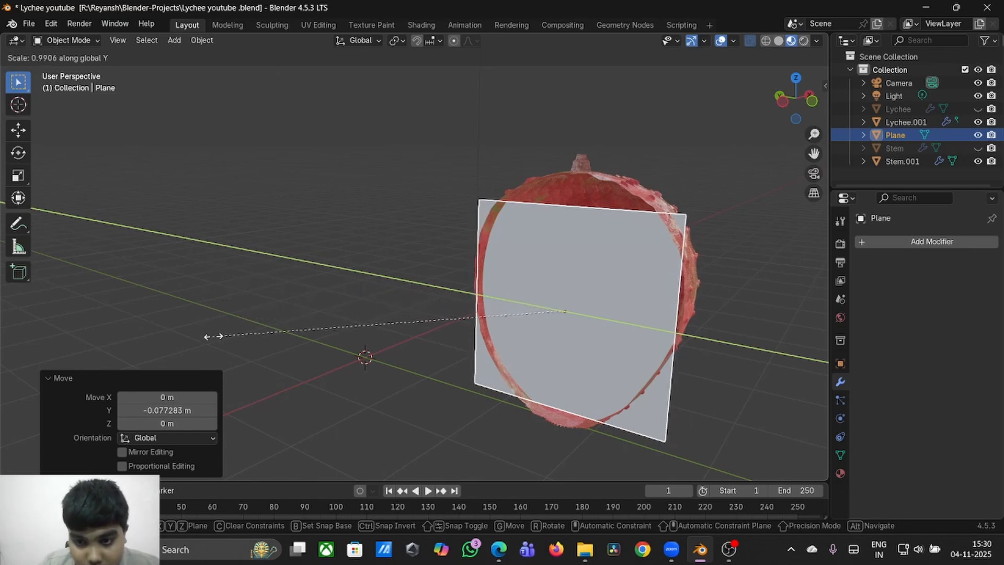
click(194, 319)
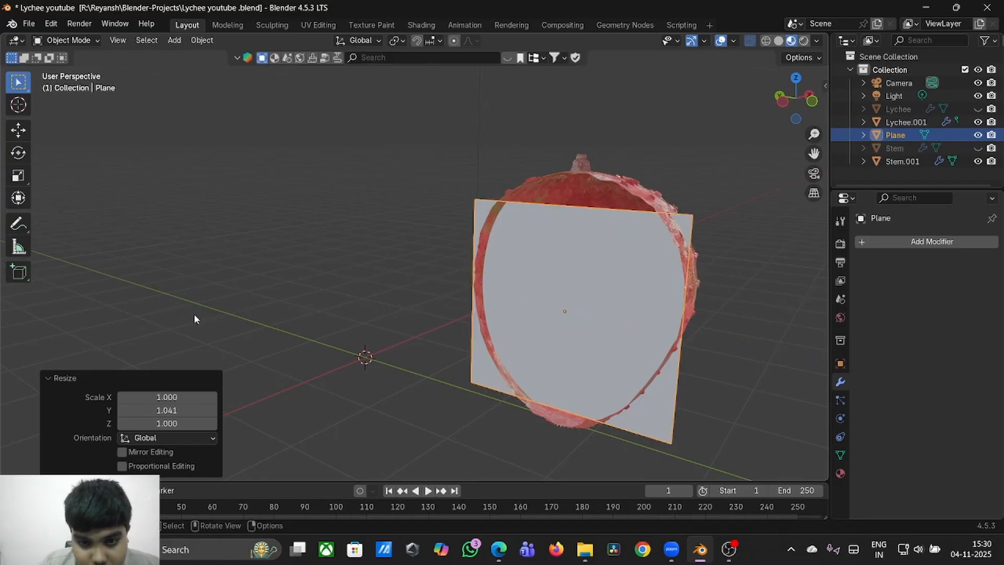
scroll(338, 304, left, 5)
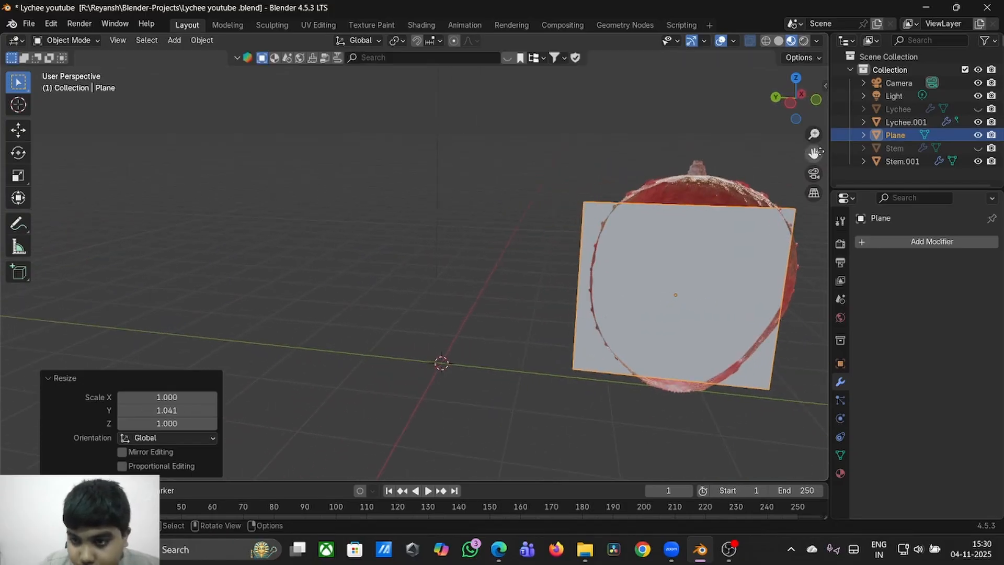
scroll(452, 214, right, 10)
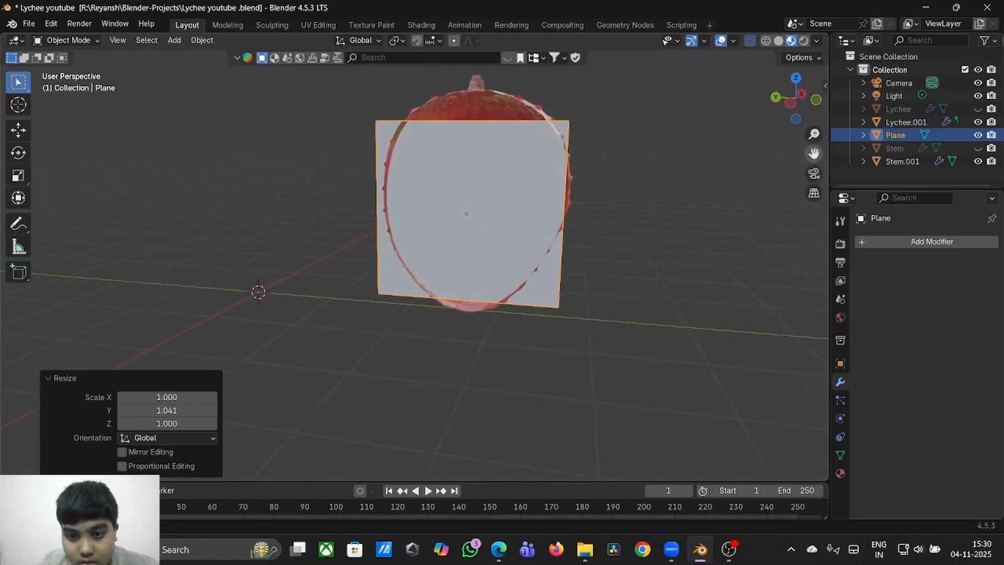
- In Edit Mode, move the plane's vertical edge on the positive Y side inward by about 0.055 m along Y
key(Tab)
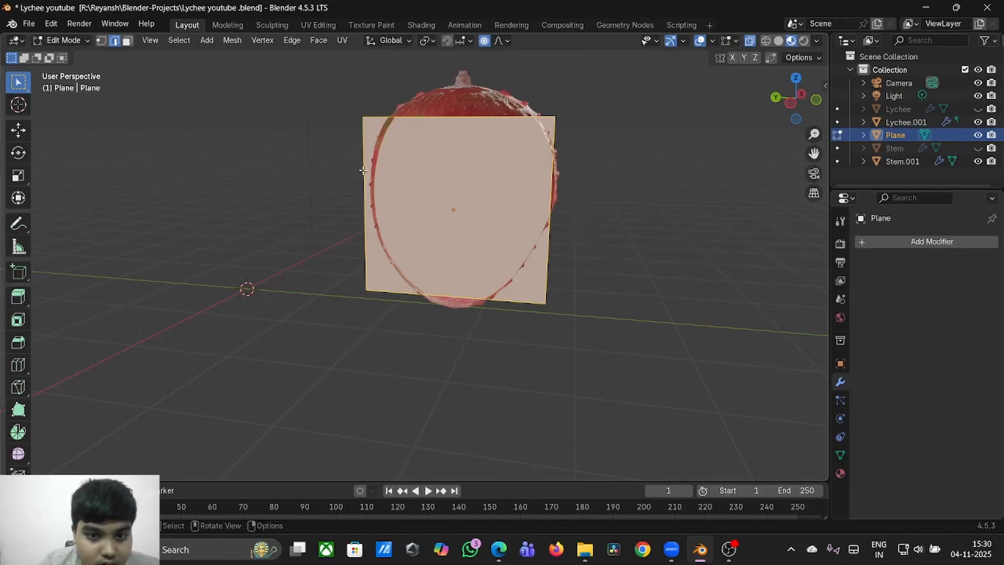
click(364, 170)
key(g)
key(y)
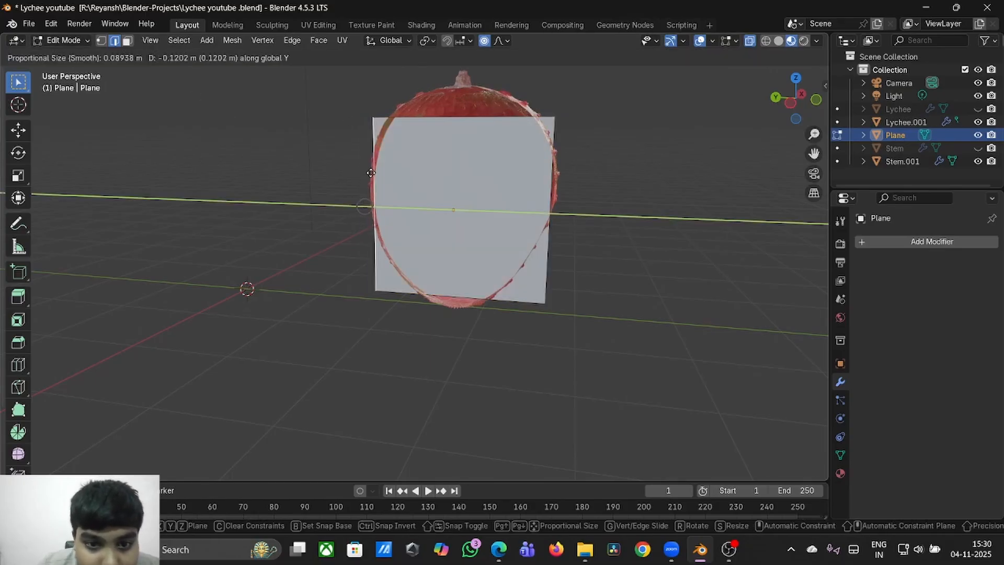
click(398, 224)
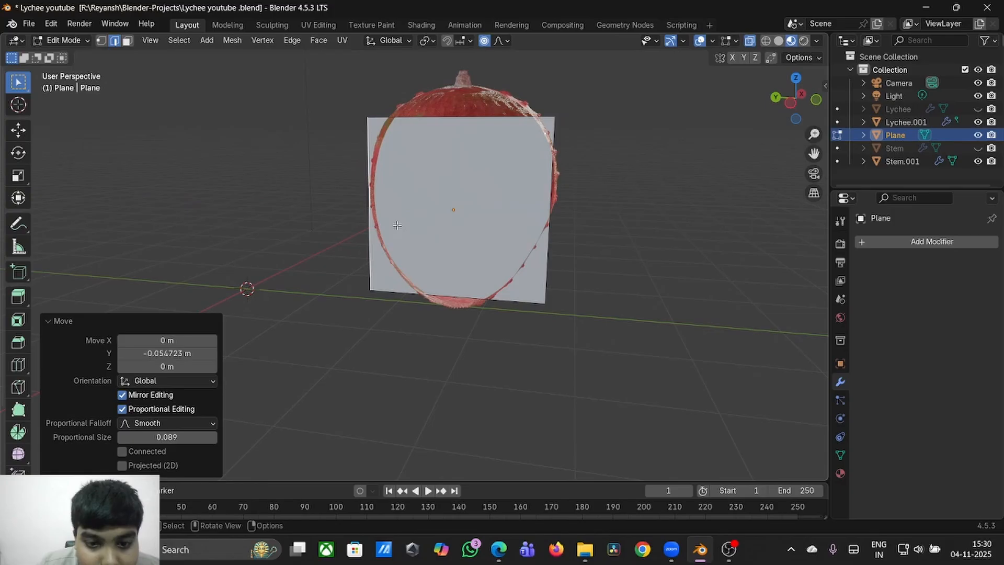
click(447, 298)
key(g)
key(y)
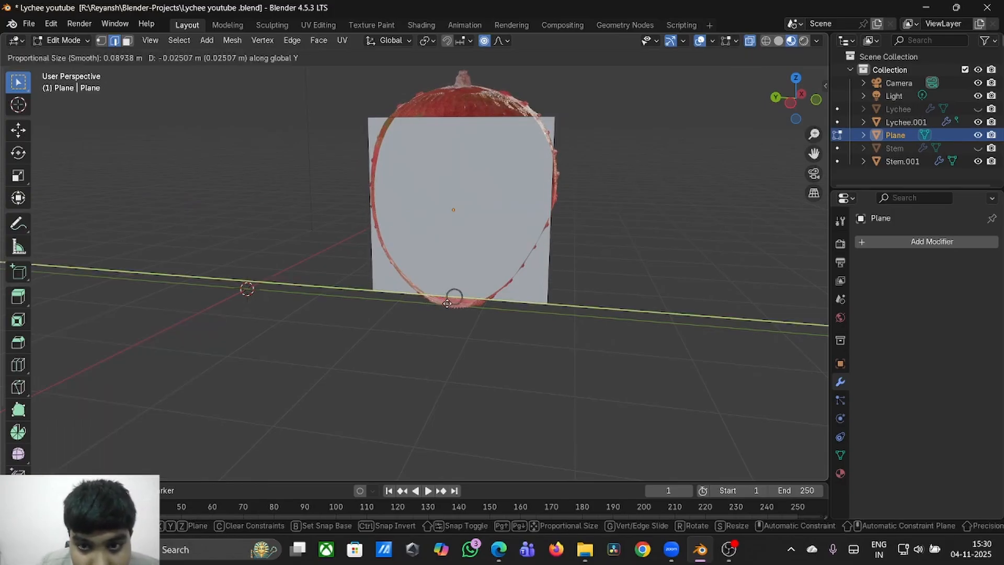
click(447, 303)
- Move the plane's lower edge down about 0.13 m and its upper edge up about 0.33 m along Z to cover the opening
click(477, 304)
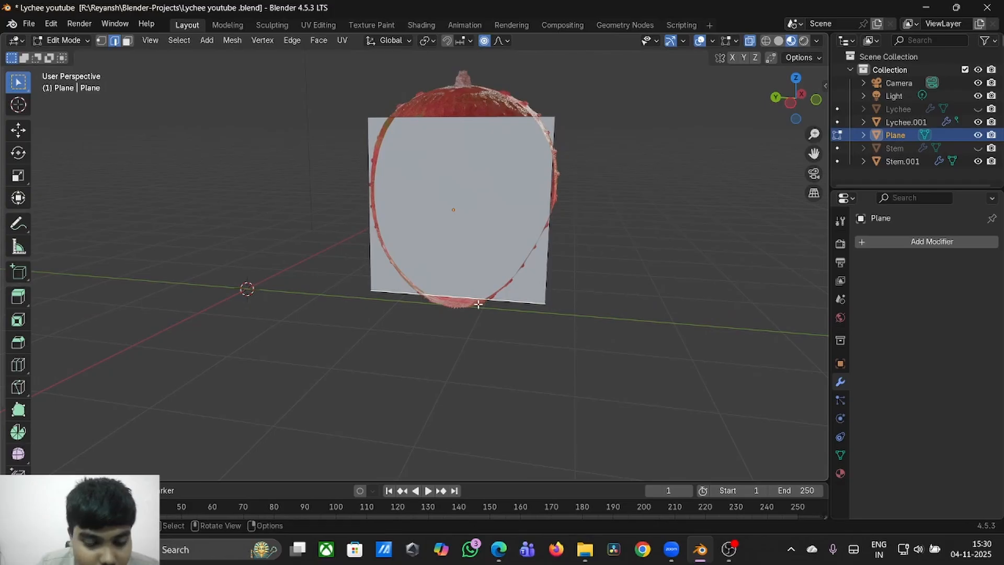
key(g)
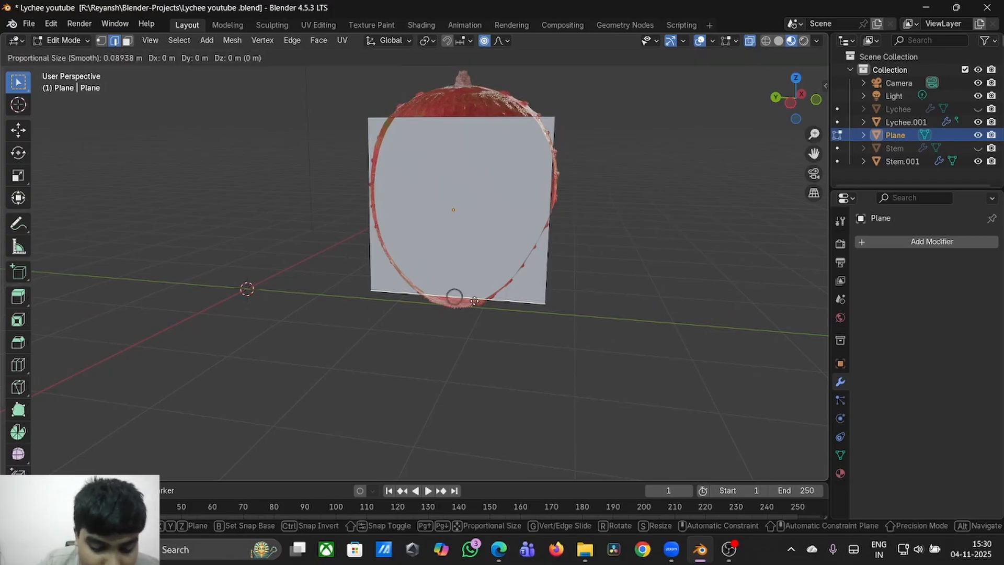
key(z)
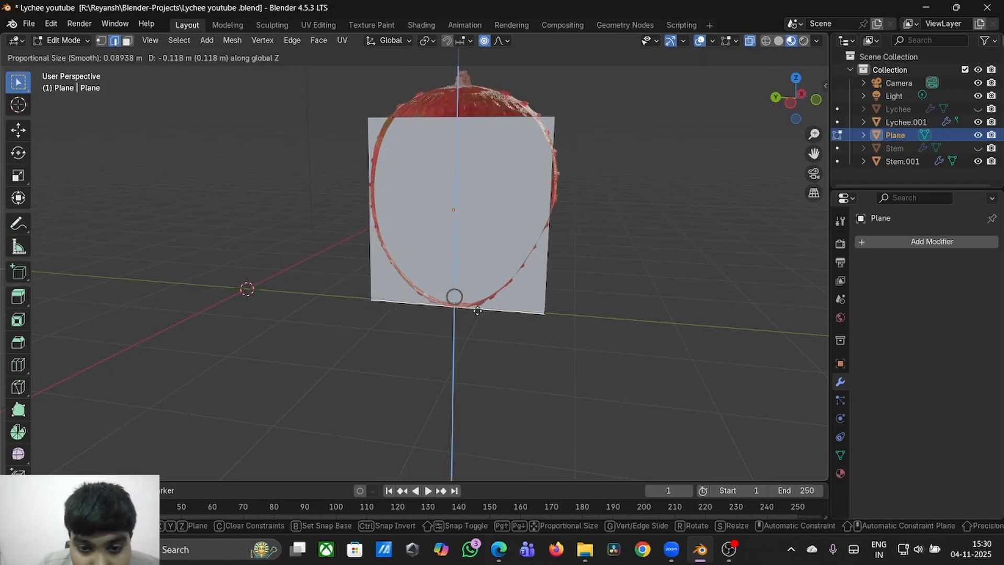
click(478, 312)
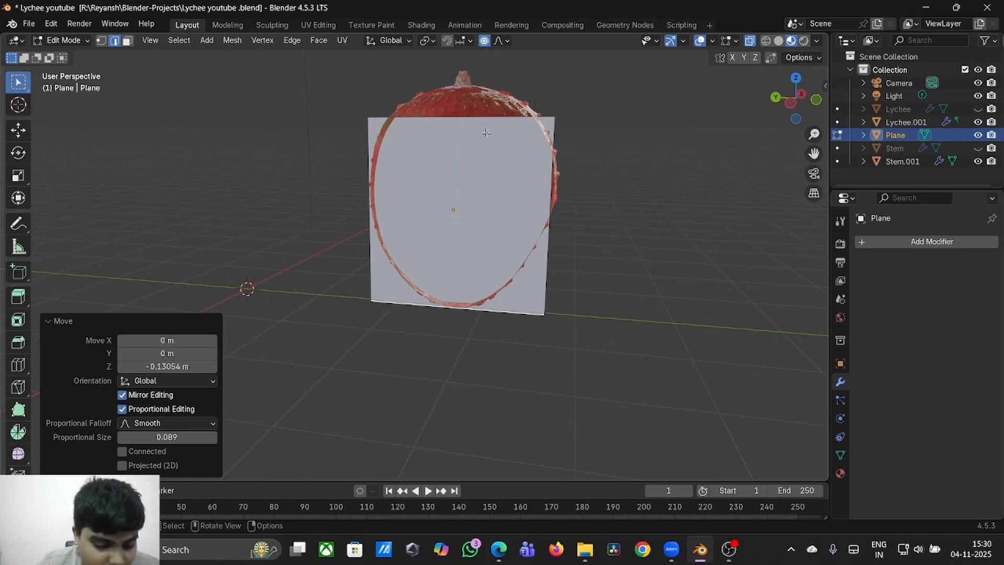
click(460, 115)
key(g)
key(z)
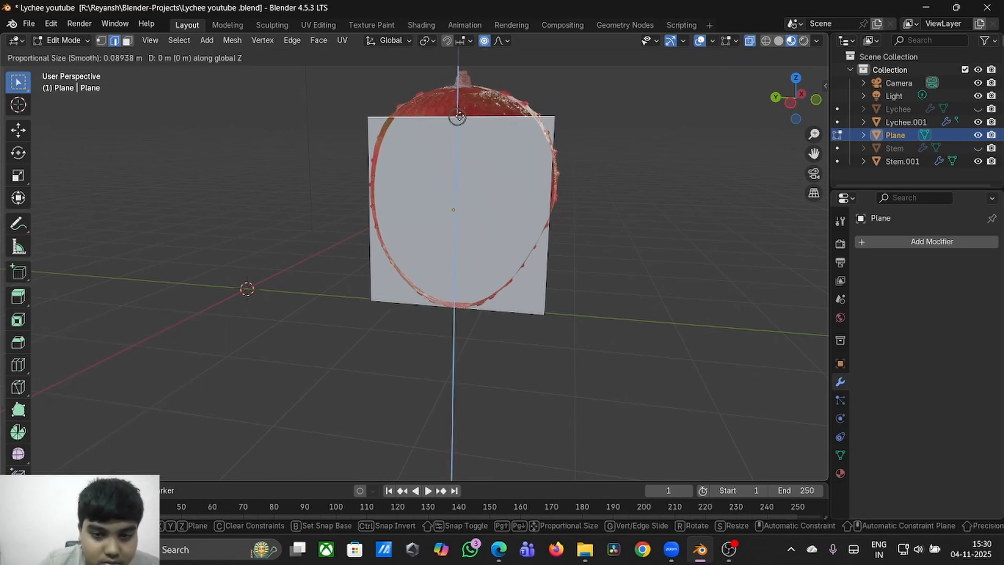
click(473, 83)
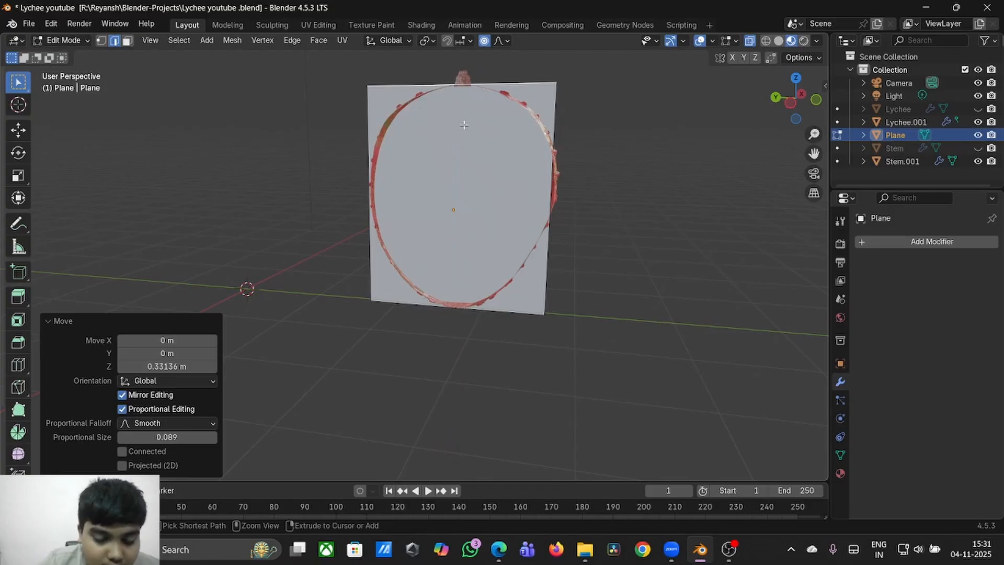
- Add two horizontal loop cuts across the plane's upper half, slid by factors of about 0.193 and -0.230
key(ctrl+r)
click(561, 143)
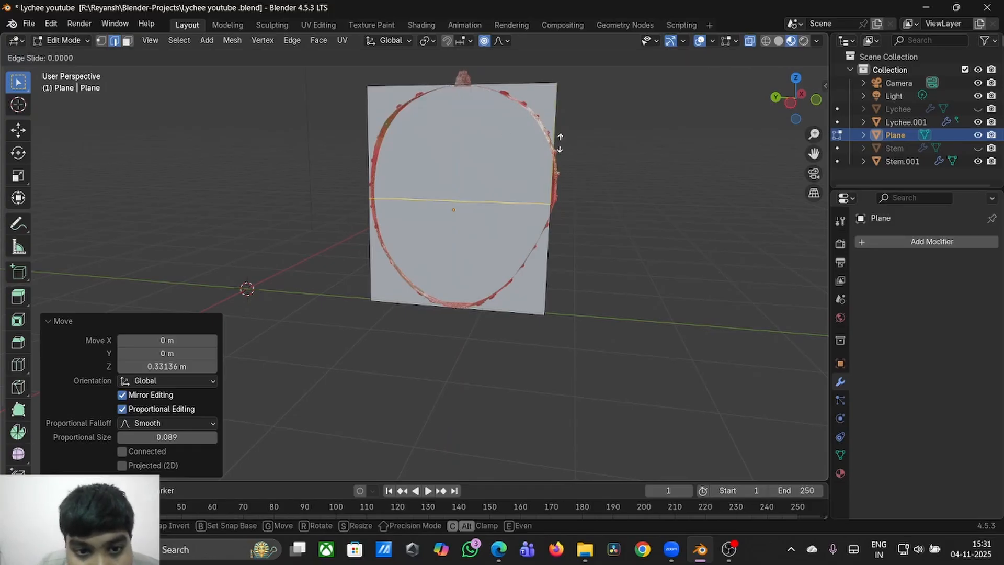
click(561, 134)
key(ctrl+r)
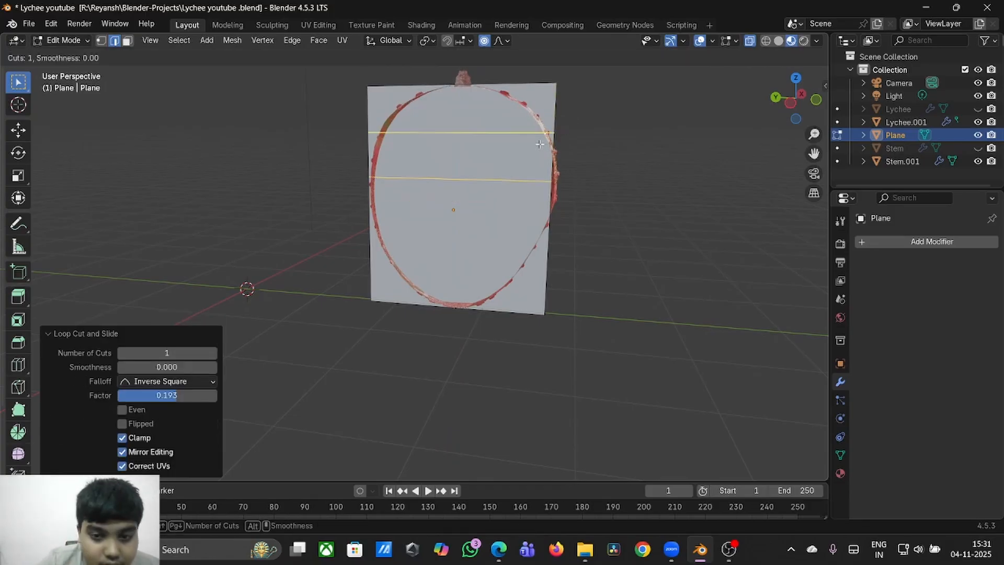
click(541, 145)
click(543, 151)
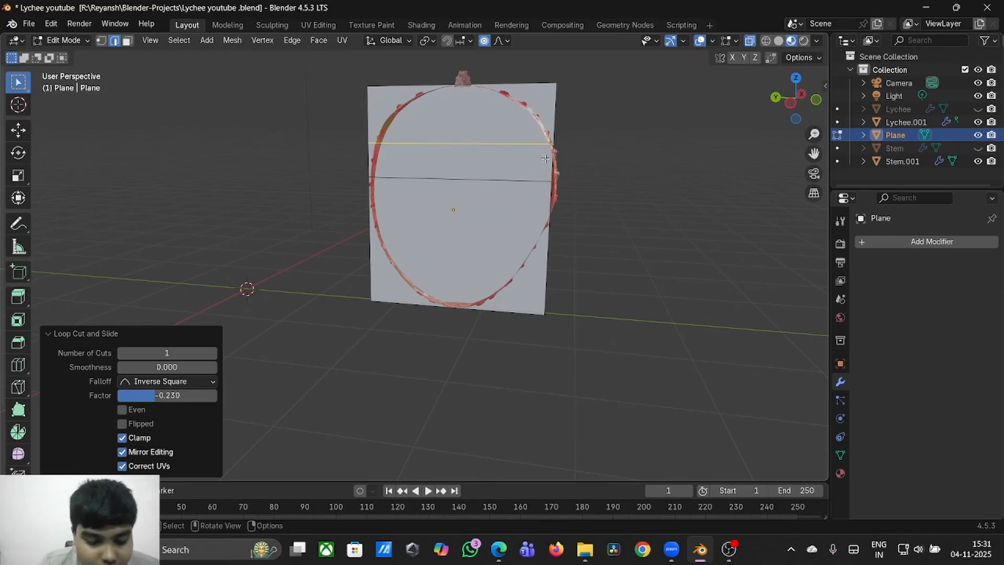
- Add two horizontal loop cuts across the plane's lower part, slid by factors of about 0.514 and 0.083
key(ctrl+r)
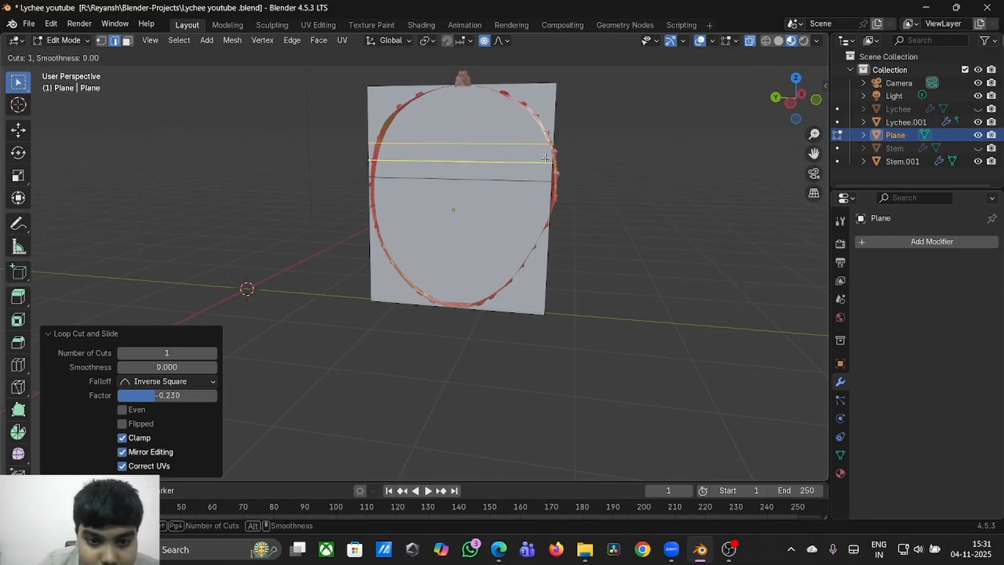
click(557, 204)
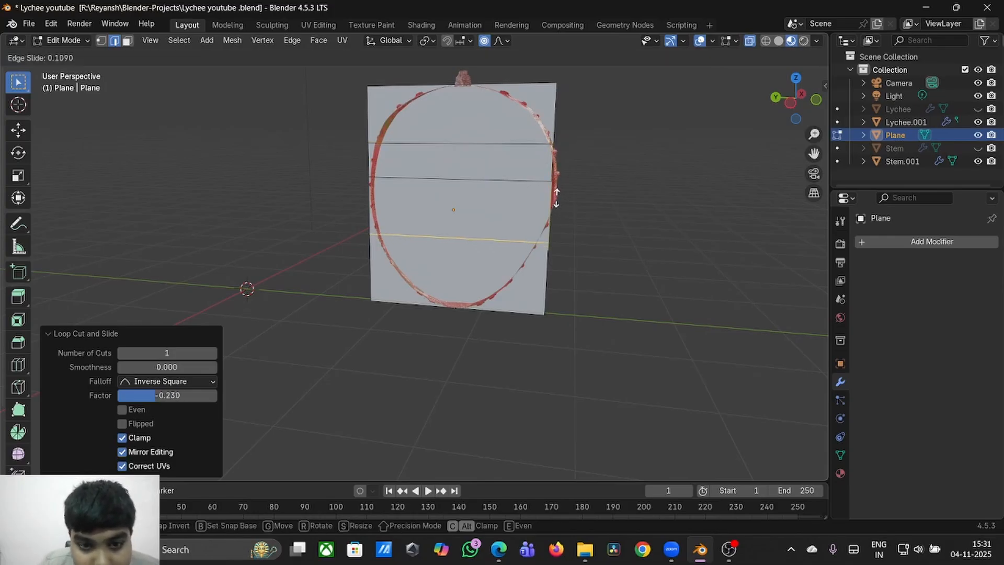
click(556, 170)
key(ctrl+r)
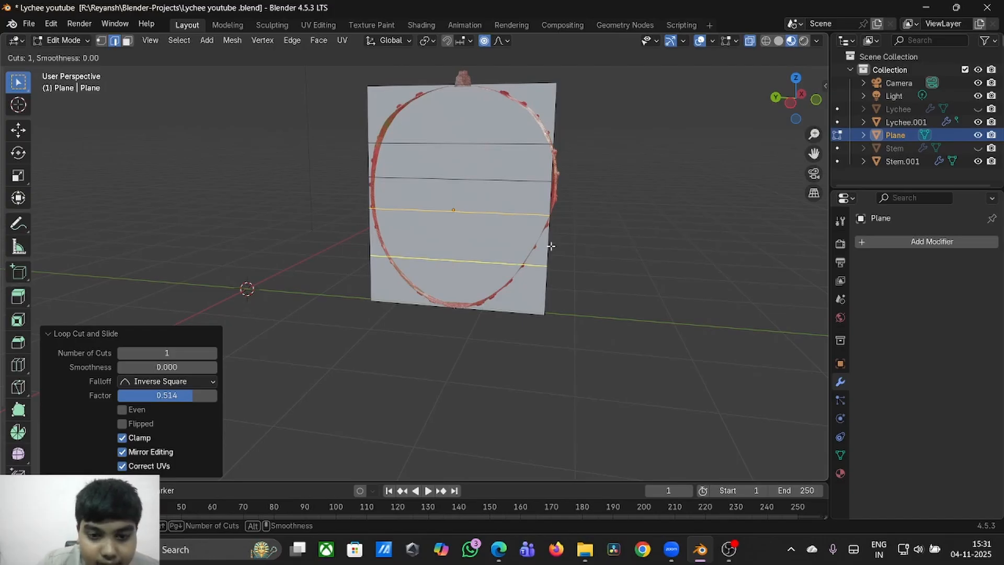
click(548, 257)
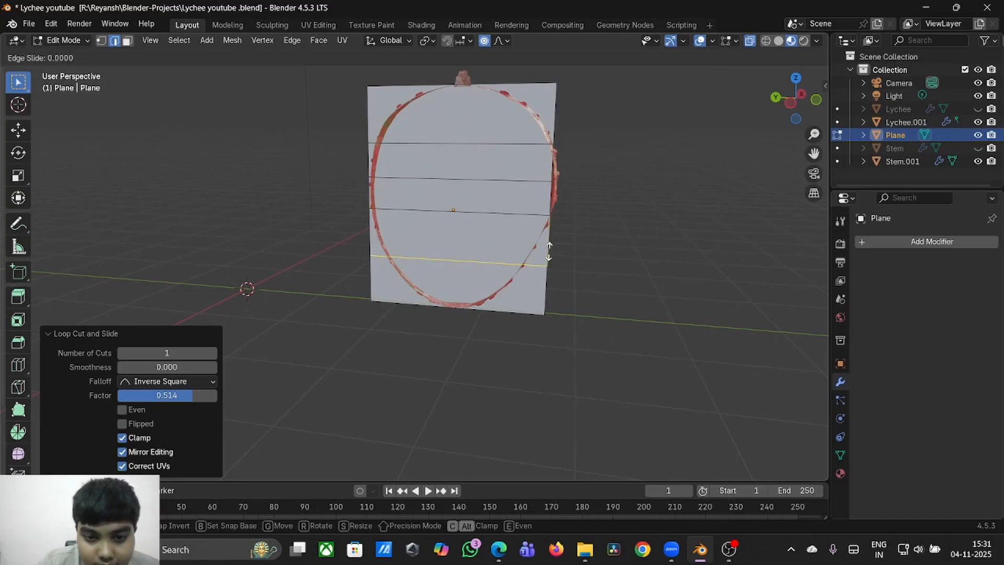
click(546, 244)
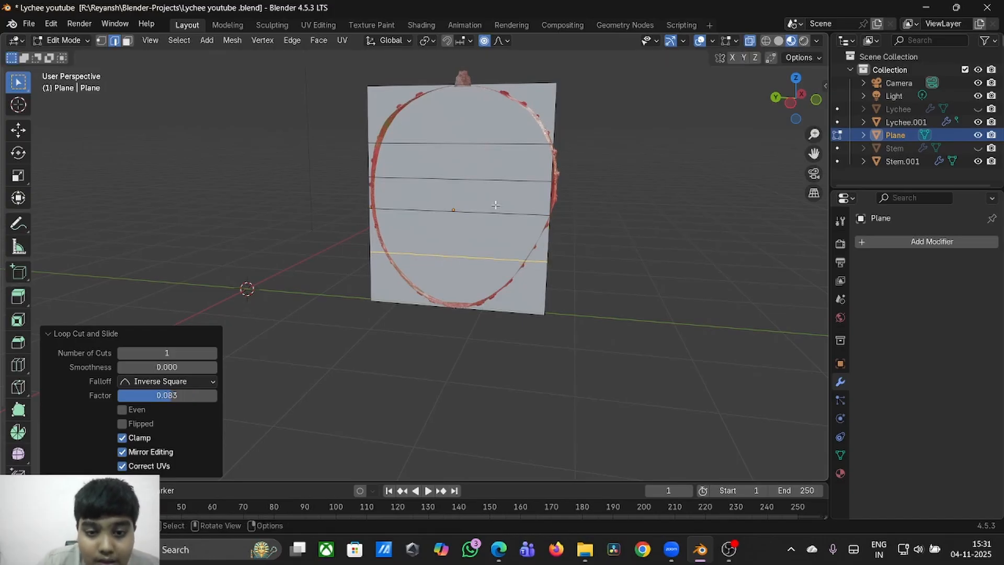
- Scale the plane's upper edge to about 0.556 along Y to narrow it toward the lychee's rim
click(379, 84)
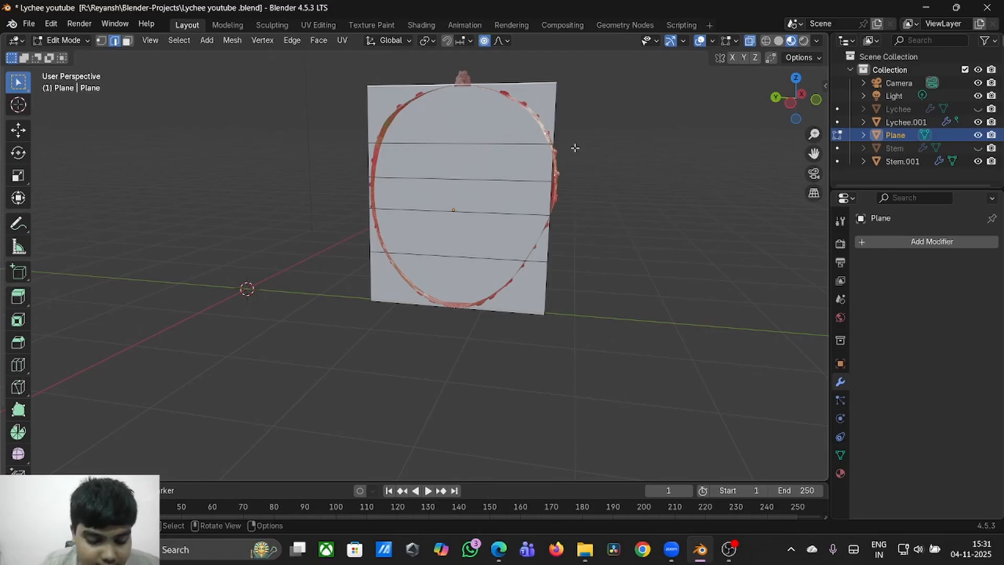
key(s)
key(y)
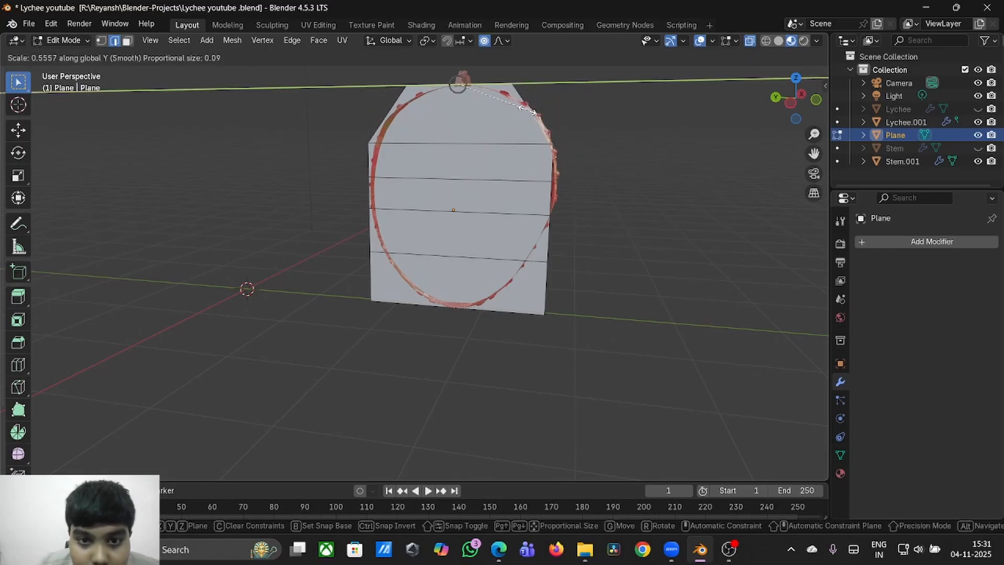
click(527, 109)
- Add a centred loop cut across the plane's tapered top section and bevel it about 0.149 m wide with four segments
key(ctrl+r)
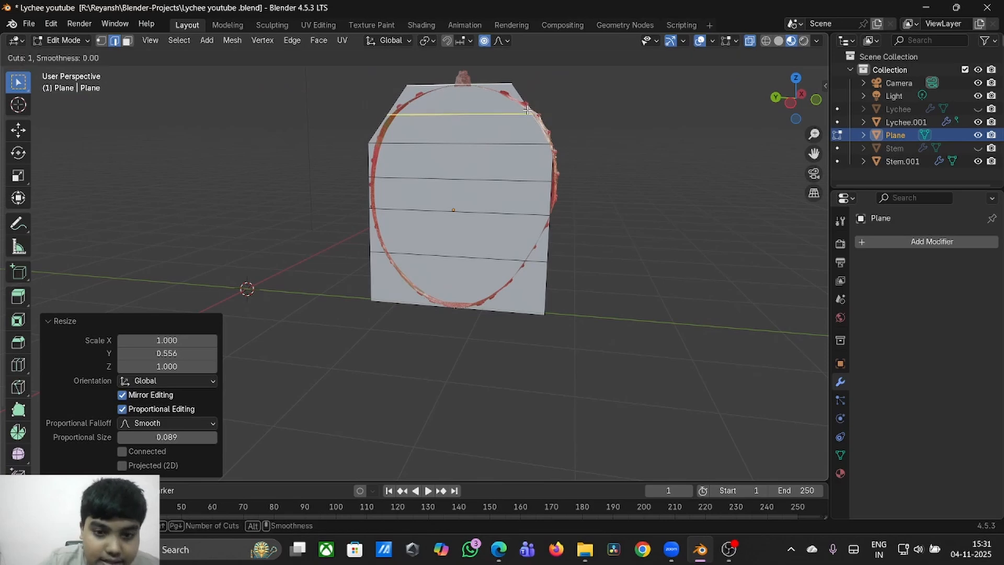
click(528, 112)
click(529, 111)
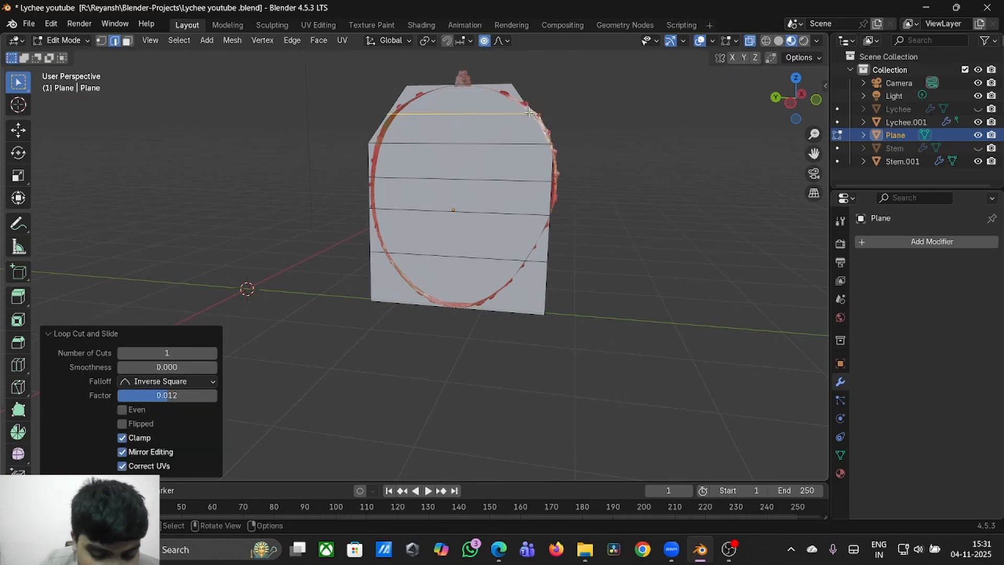
key(ctrl+b)
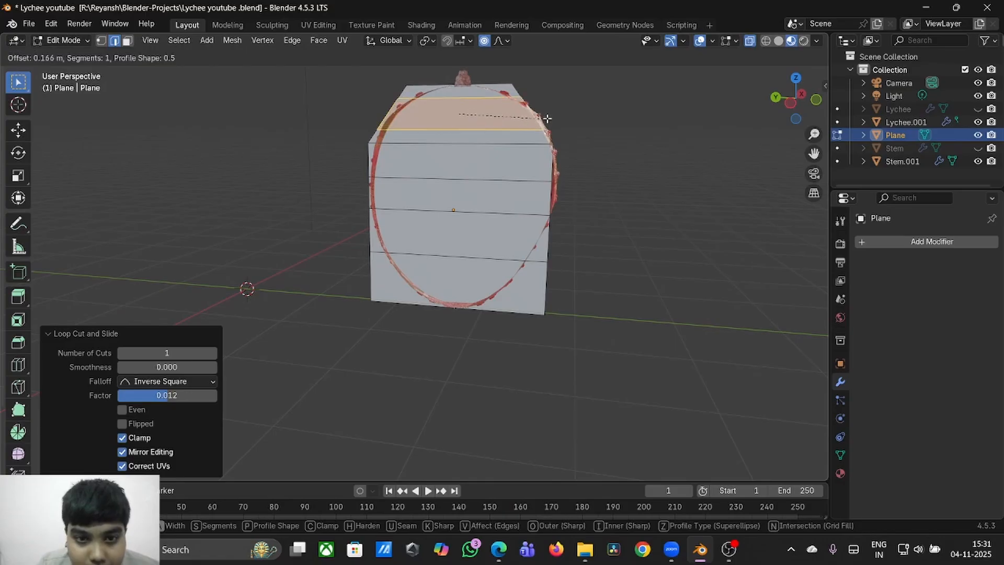
click(545, 117)
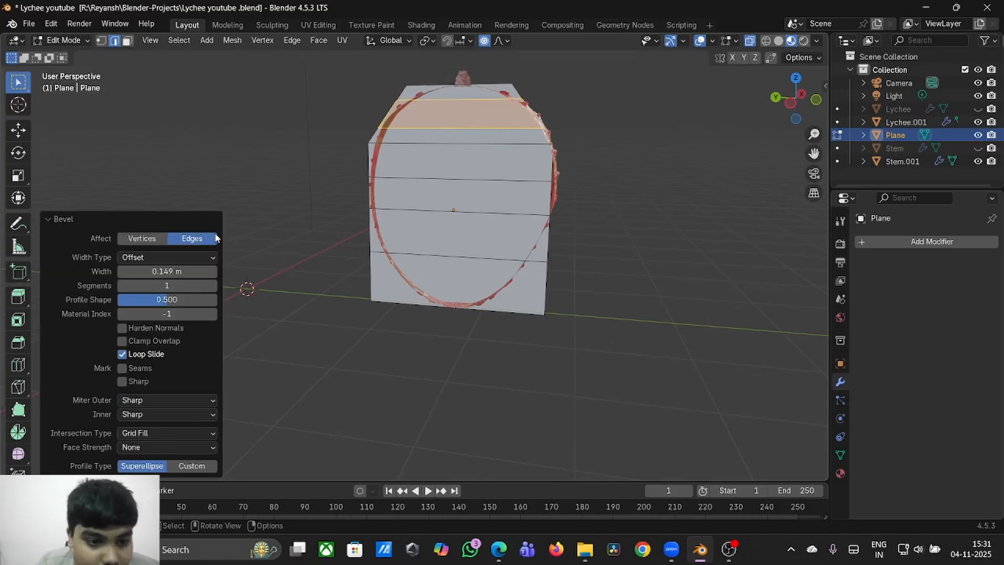
click(214, 285)
click(214, 285)
click(213, 285)
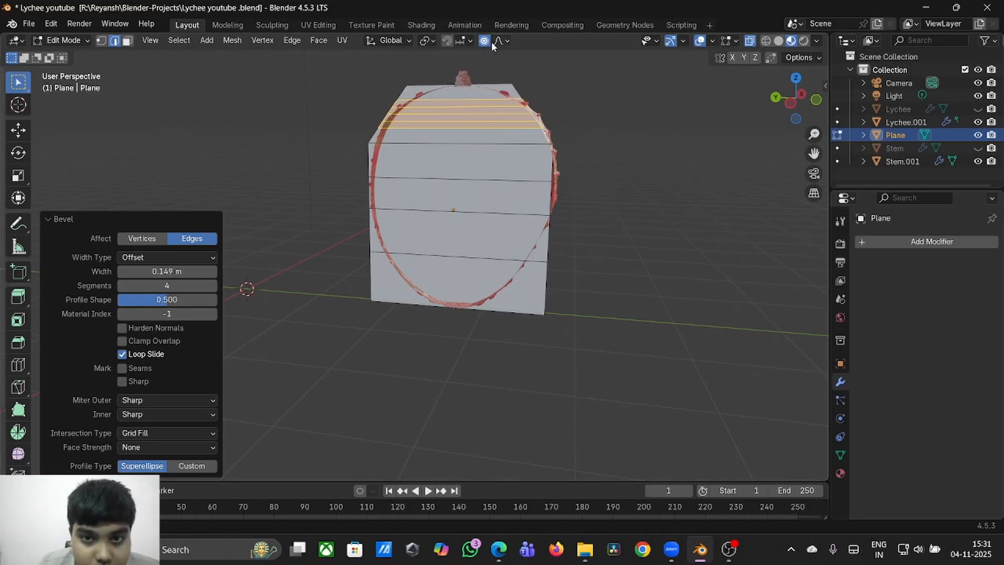
key(ctrl+z)
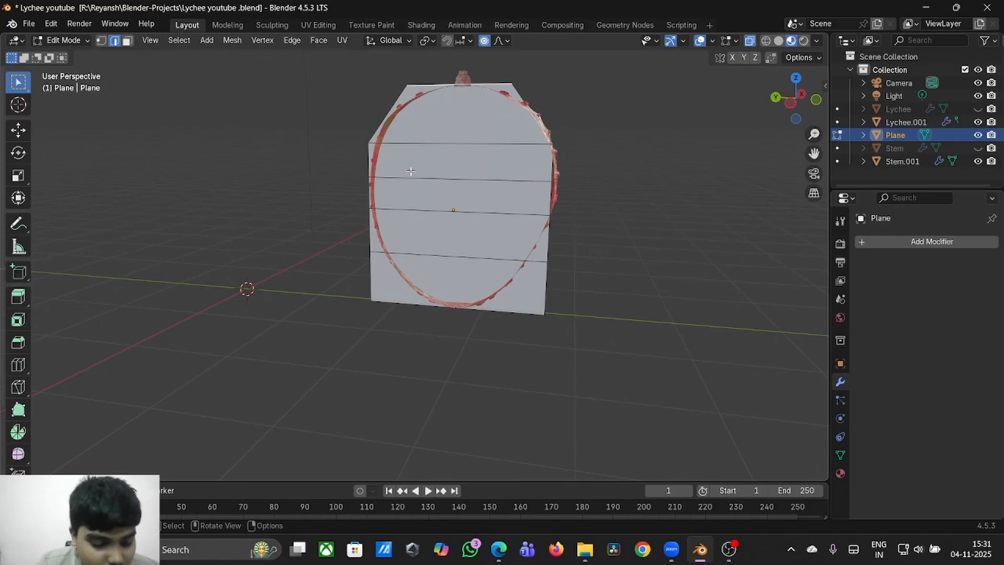
key(ctrl+r)
scroll(411, 171, up, 4)
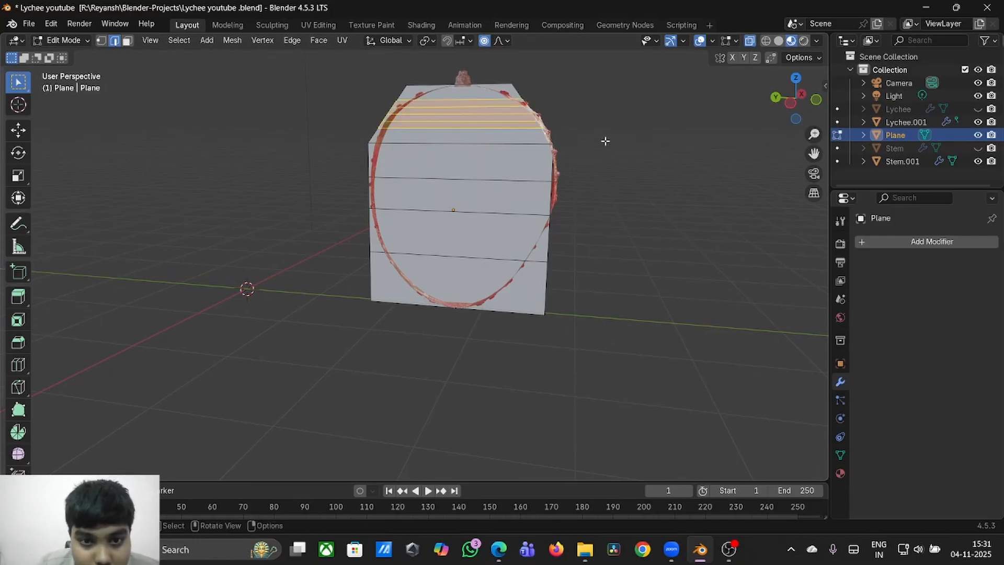
- Scale the middle edge of the bevelled top section by about 1.111 along Y with a proportional size of about 0.519
click(389, 115)
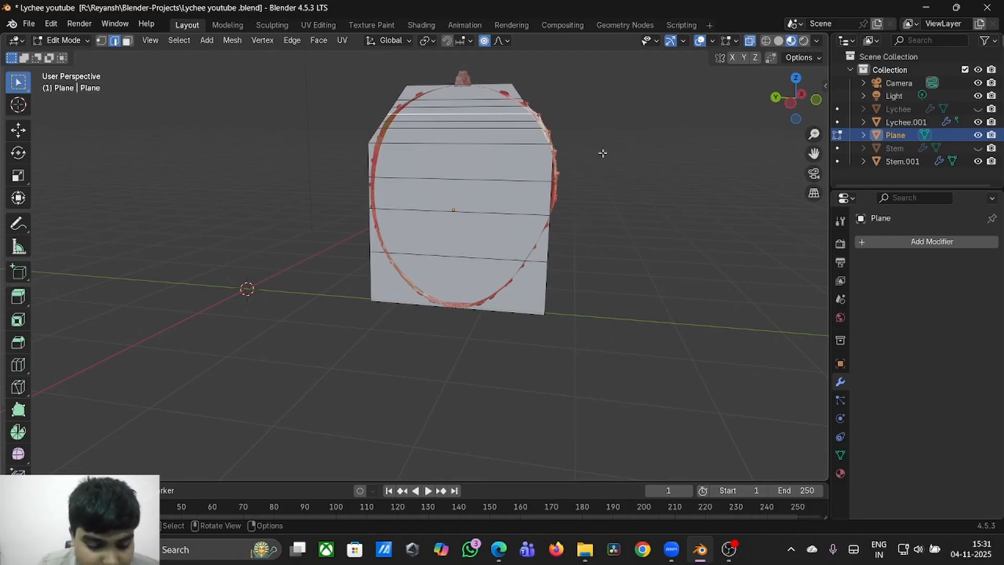
key(s)
key(y)
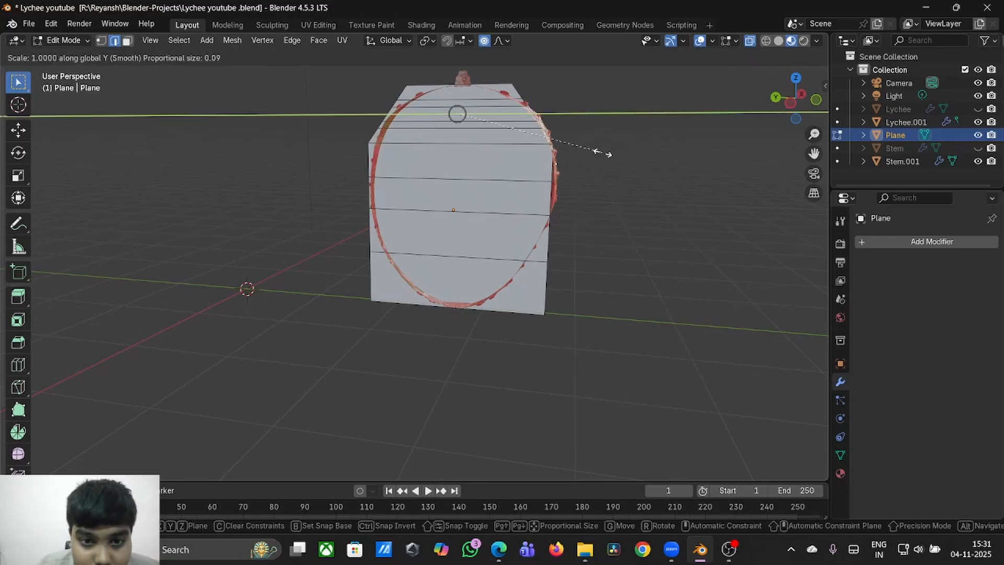
scroll(620, 155, down, 4)
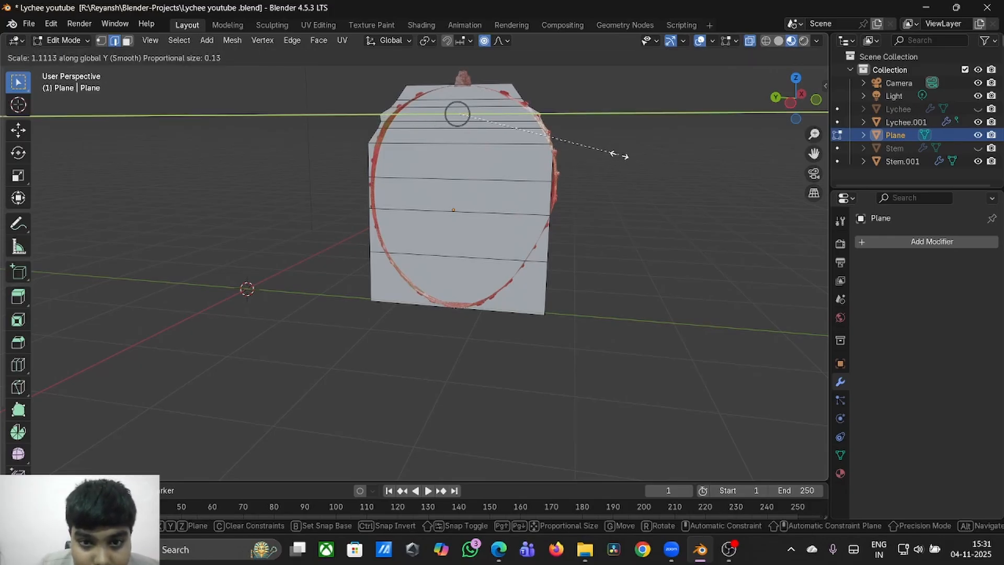
scroll(620, 156, down, 20)
scroll(619, 155, up, 5)
scroll(620, 155, down, 1)
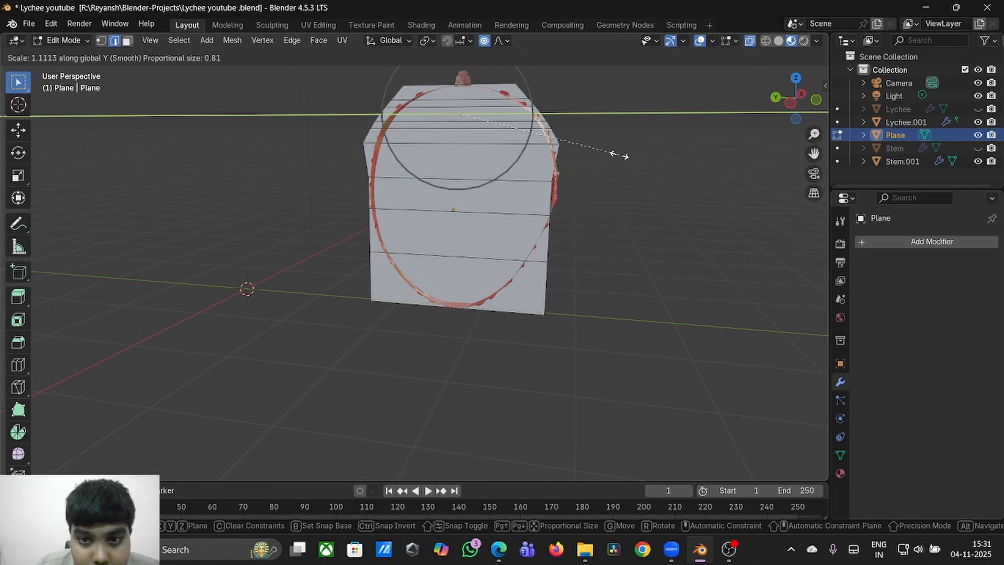
scroll(620, 156, up, 5)
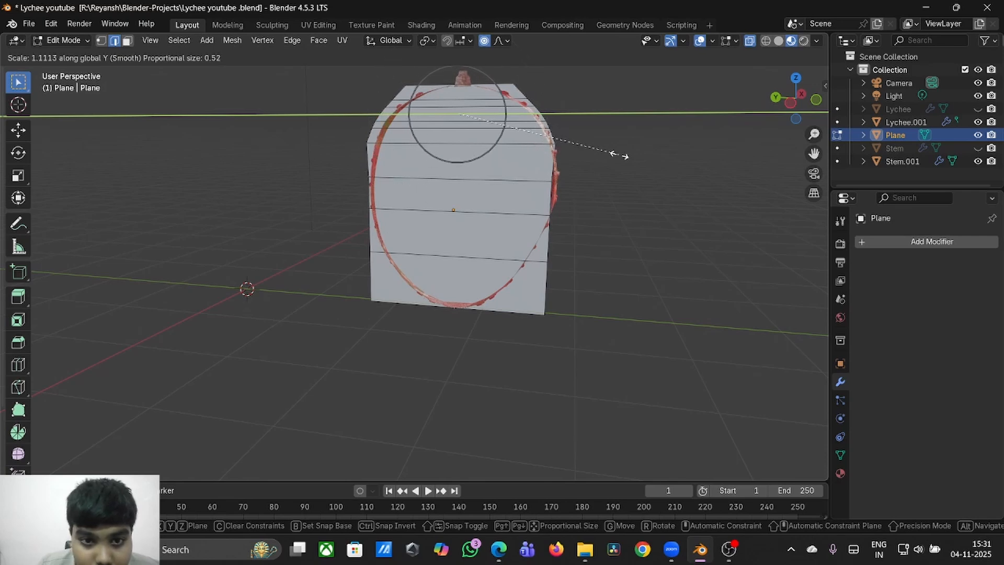
click(620, 156)
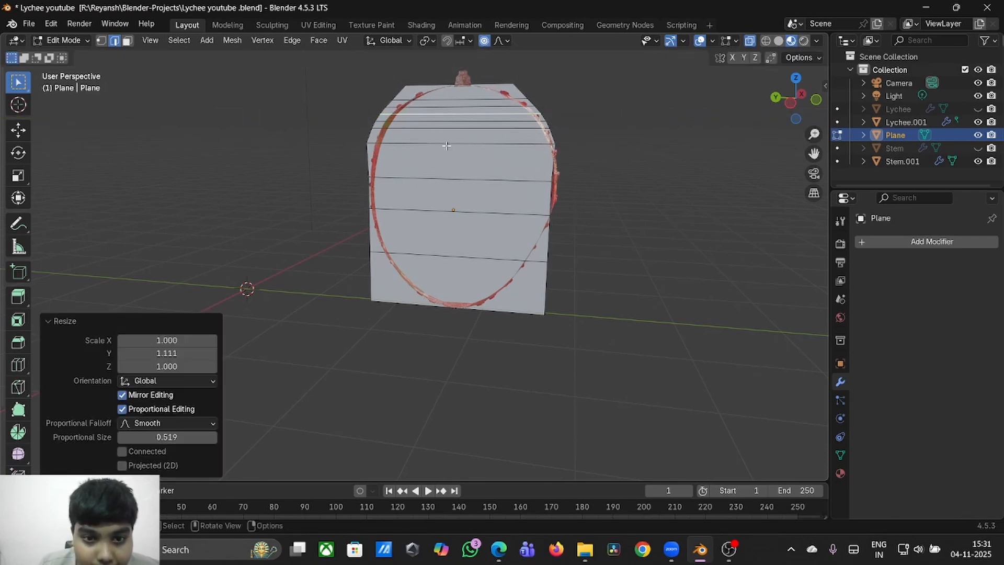
- Scale the horizontal edge just below the bevelled section to about 0.995 along Y
click(376, 144)
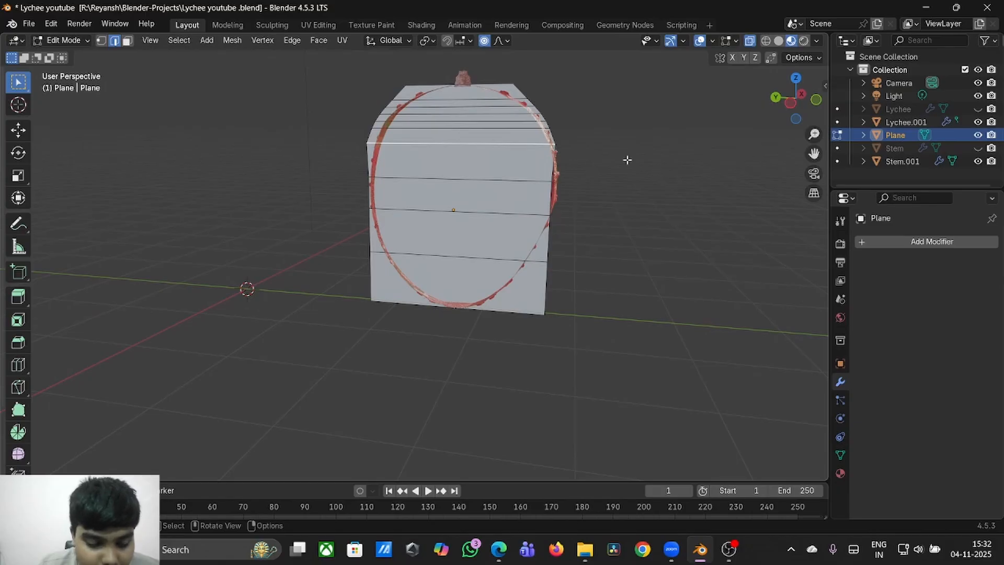
key(s)
key(y)
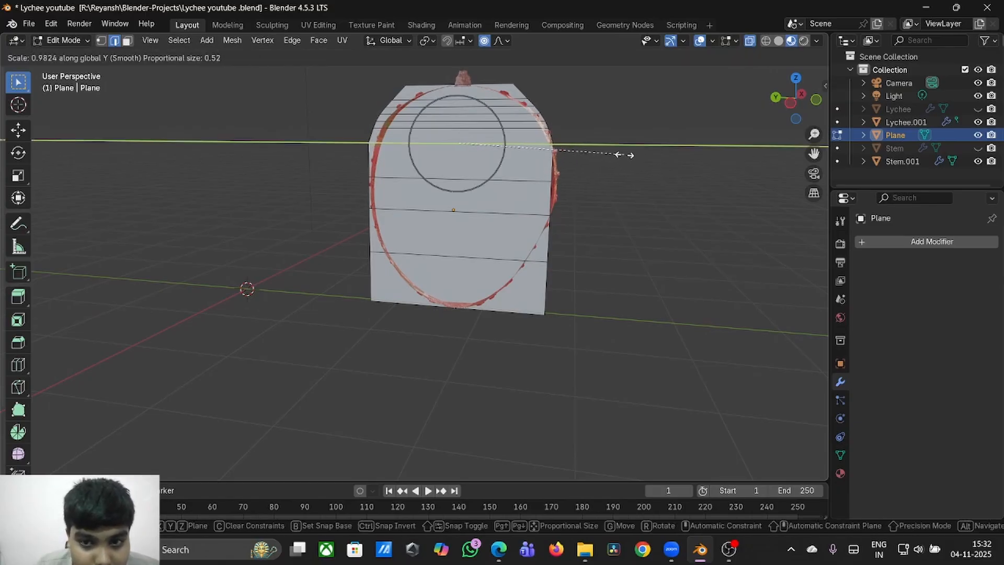
click(625, 155)
middle_drag(625, 155, 588, 167)
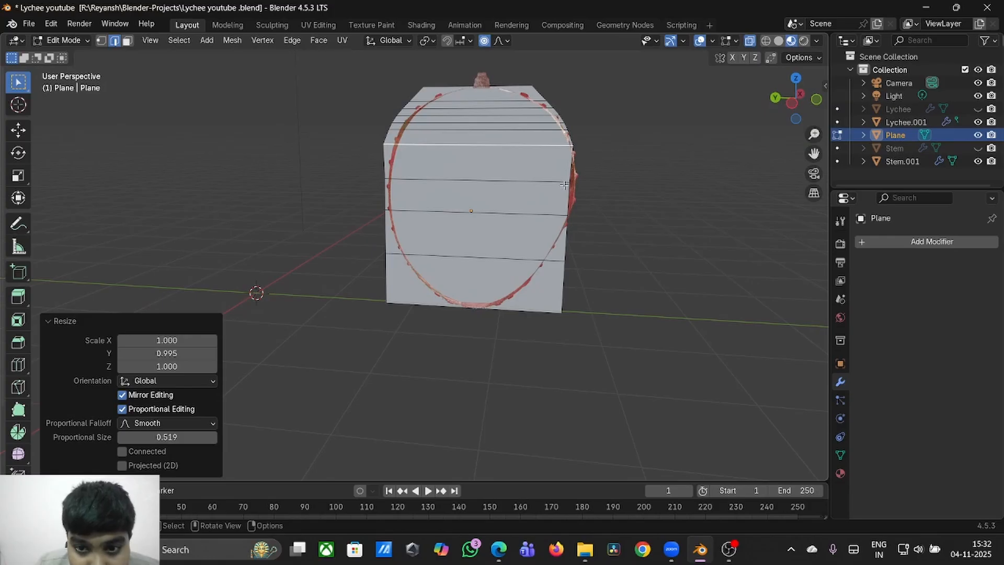
- In vertex selection, move the negative-Y vertex of the next edge down about -0.06 m along Y to meet the rim
click(569, 184)
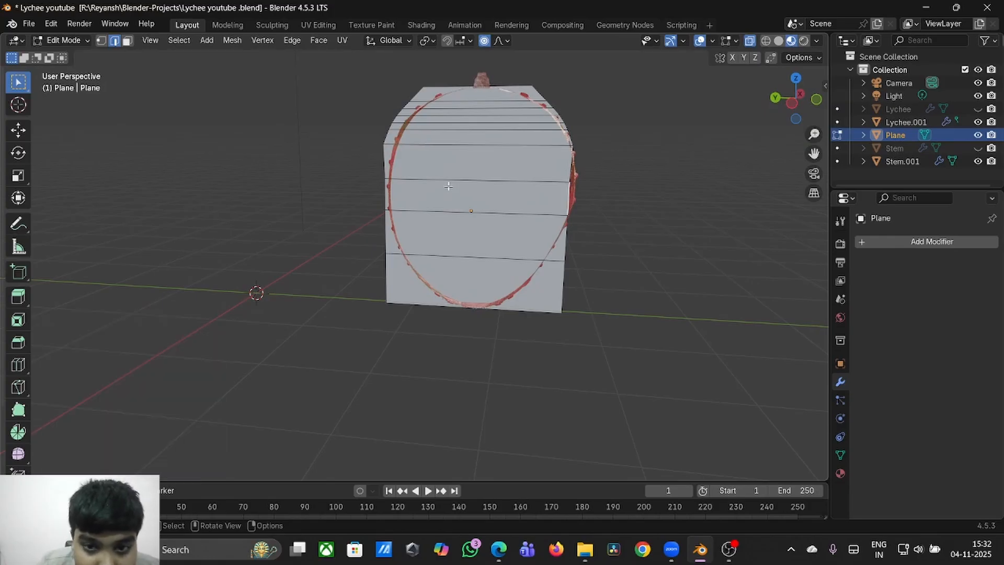
alt+click(443, 180)
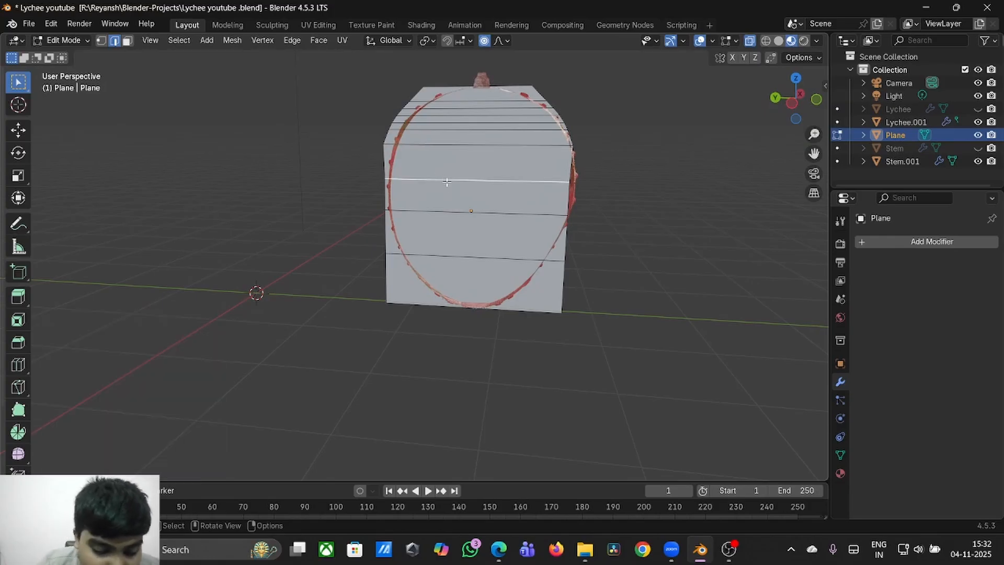
click(101, 41)
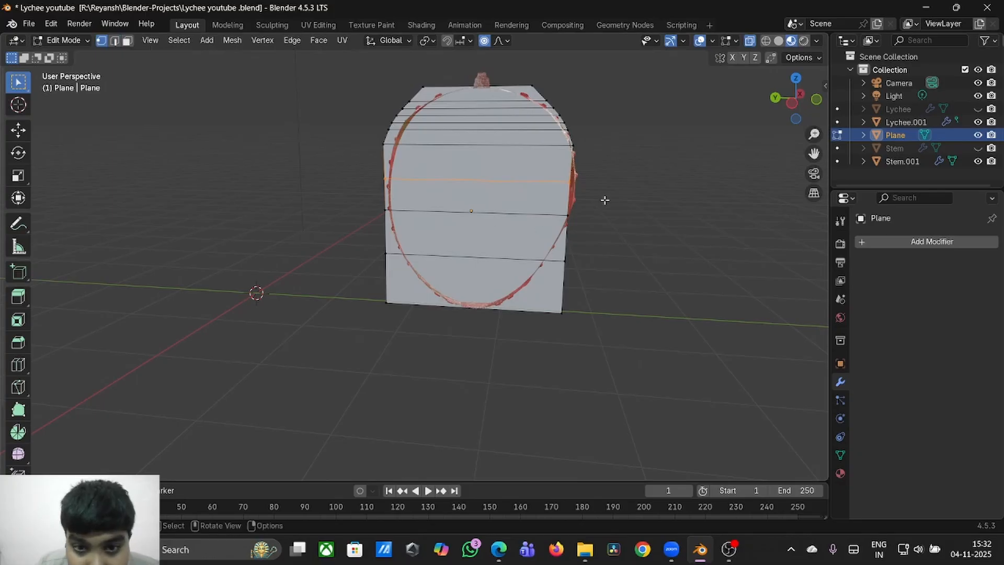
click(570, 182)
key(g)
key(y)
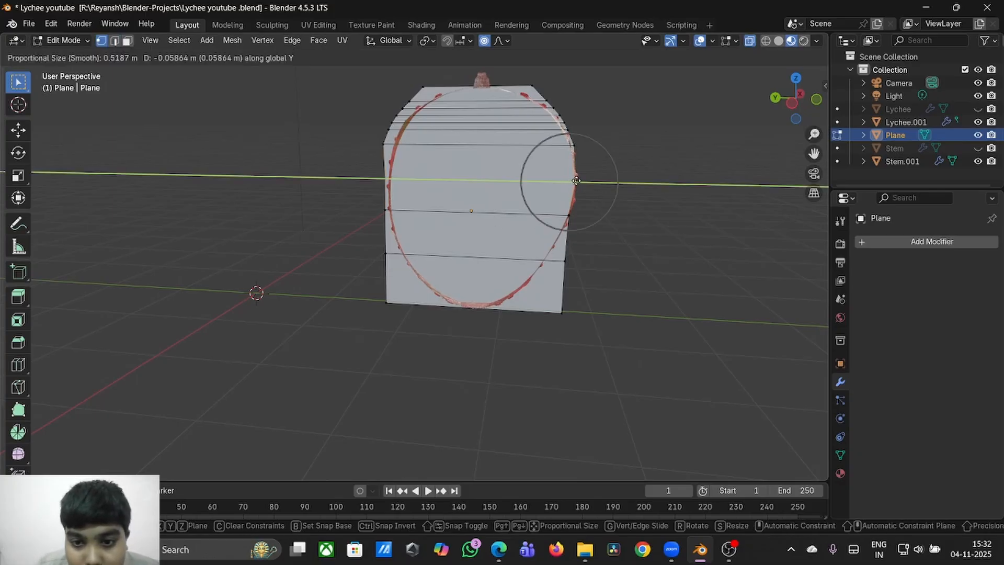
click(576, 181)
- On the negative Y side, move the lowest loop's vertex about 0.229 m and the bottom corner about 0.814 m inward along Y
click(563, 261)
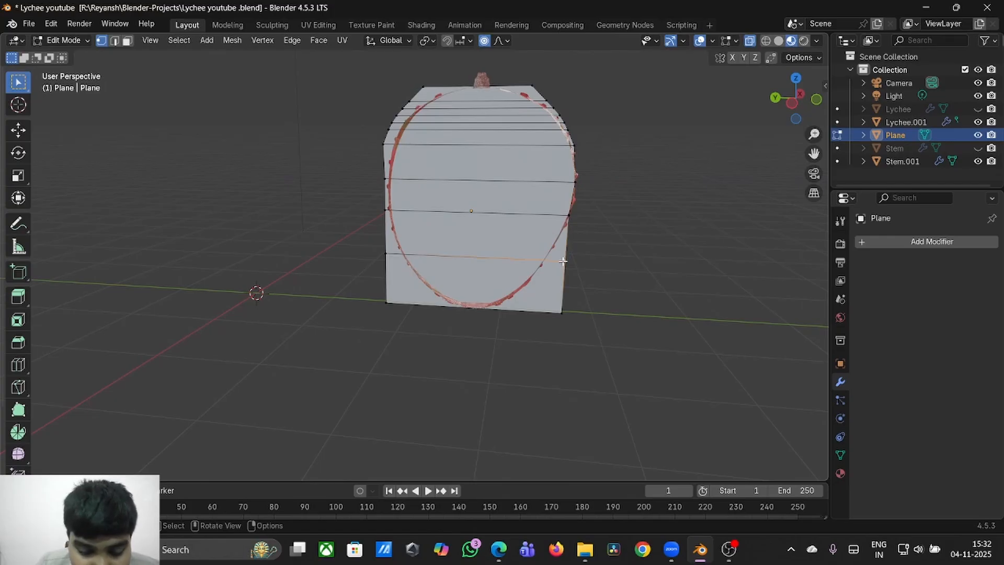
key(g)
key(y)
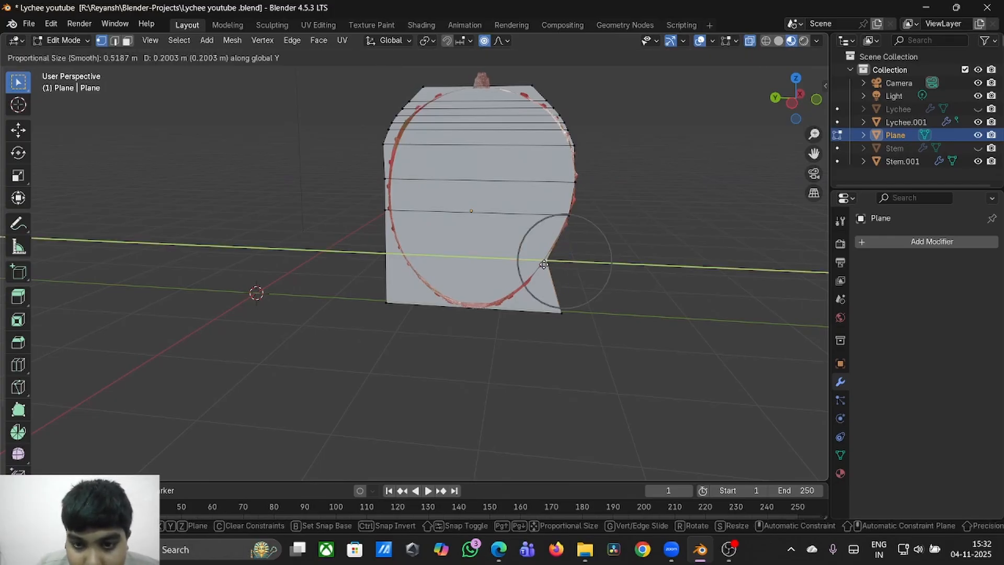
click(541, 263)
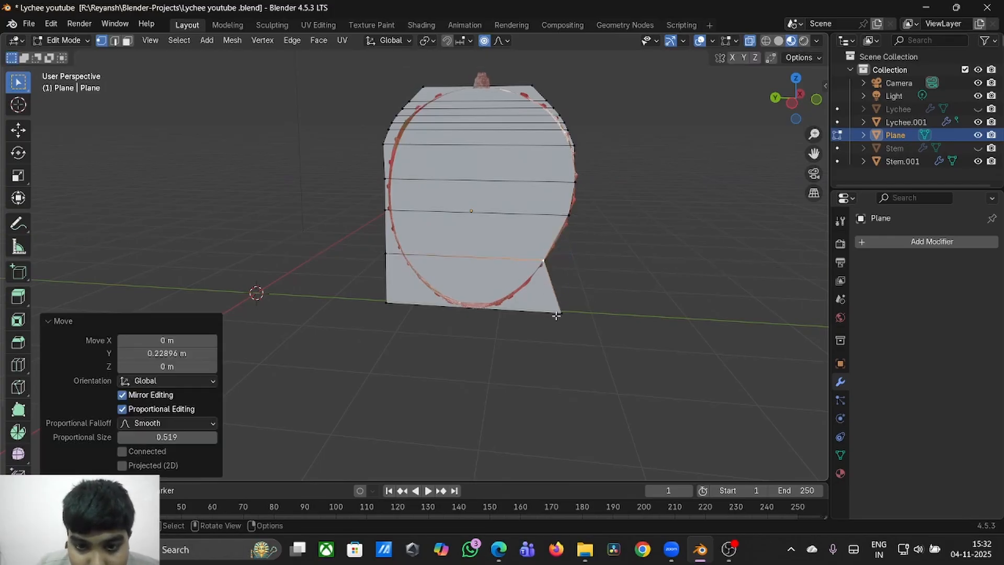
click(562, 313)
key(g)
key(y)
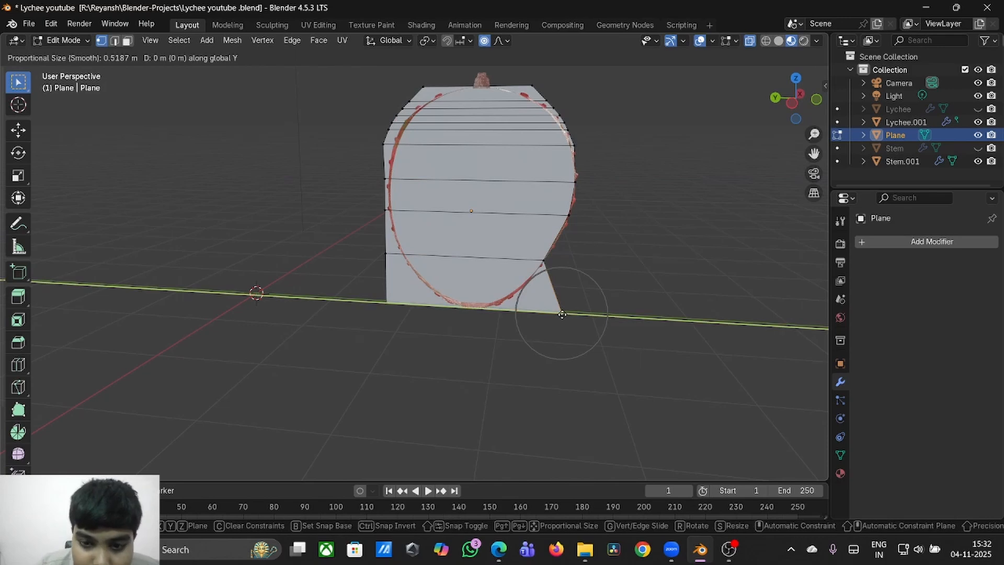
click(489, 307)
- Add one loop cut across the plane's lowest section and move it about -0.092 m along Y to meet the rim
key(ctrl+r)
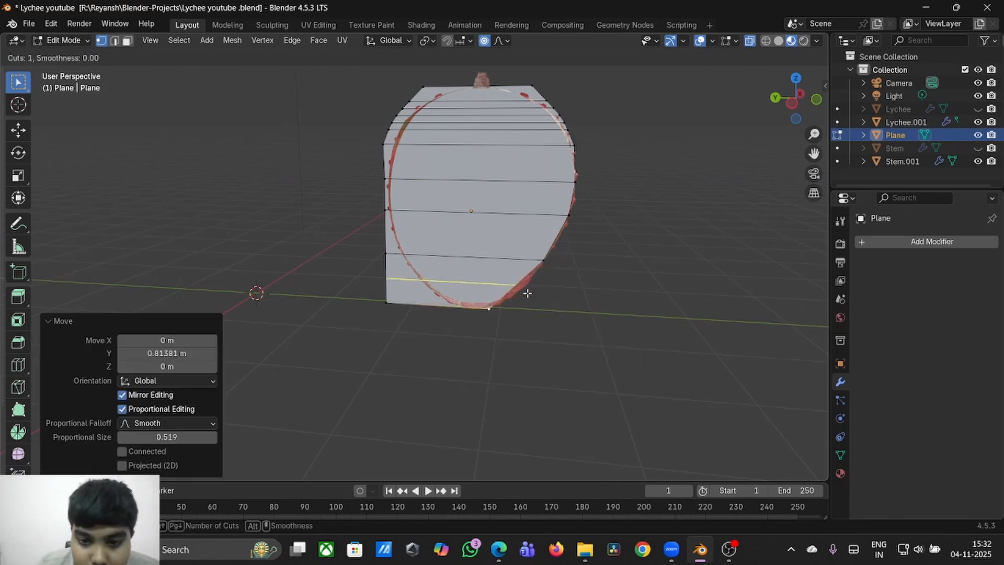
click(526, 291)
click(523, 289)
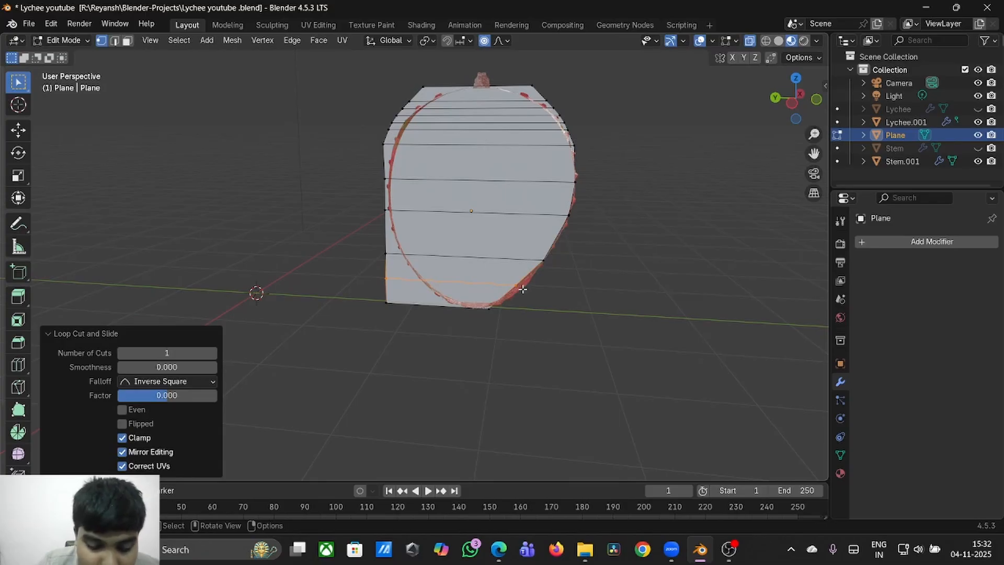
key(g)
key(y)
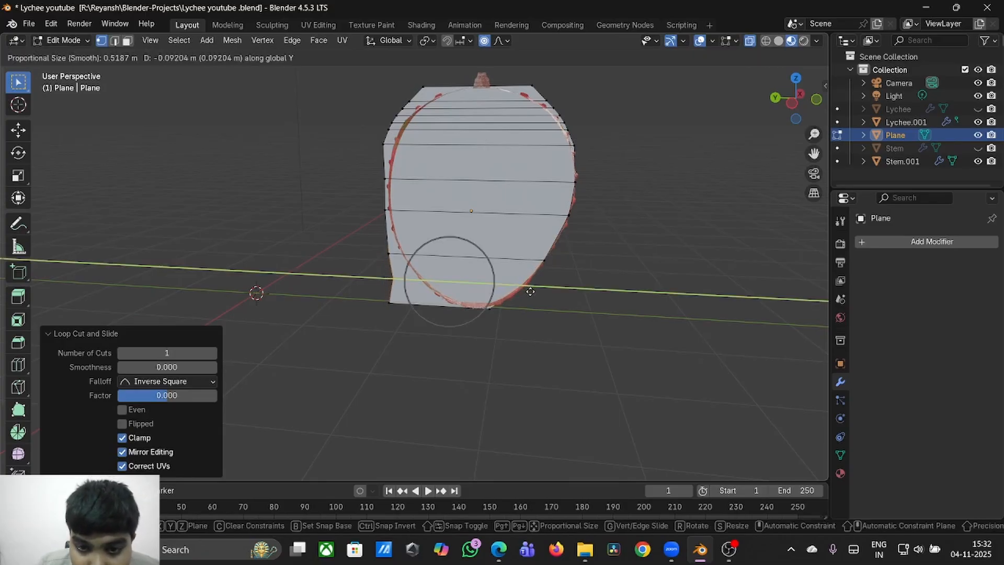
click(530, 291)
- On the positive Y side, move the new lowest loop's vertex about -0.314 m and the bottom corner about -0.717 m along Y
click(393, 279)
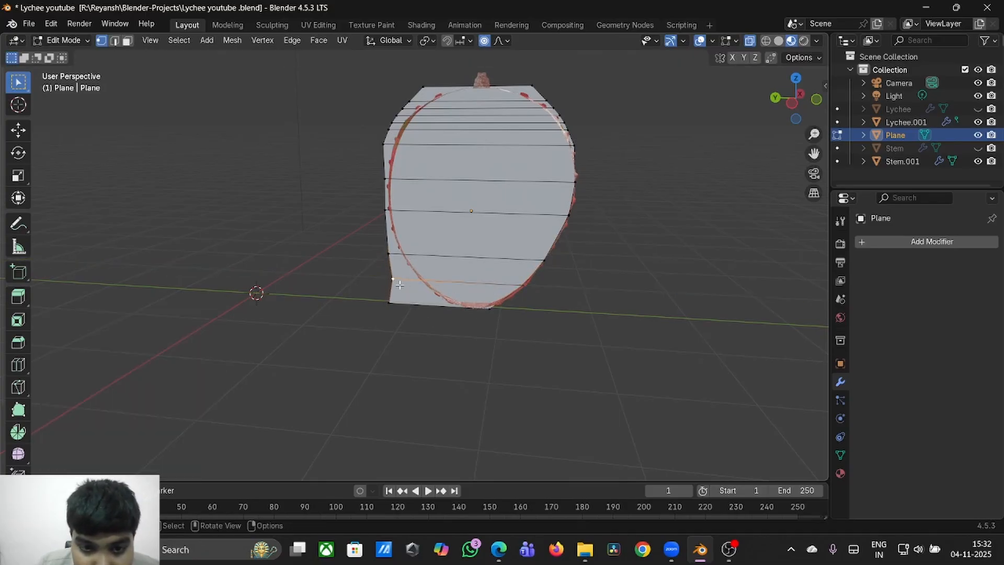
key(g)
key(y)
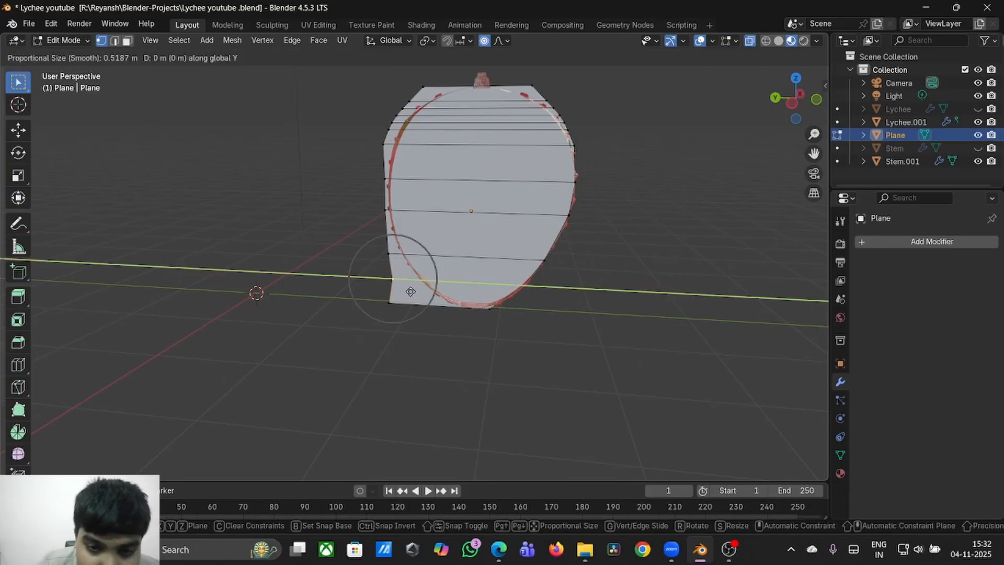
click(436, 296)
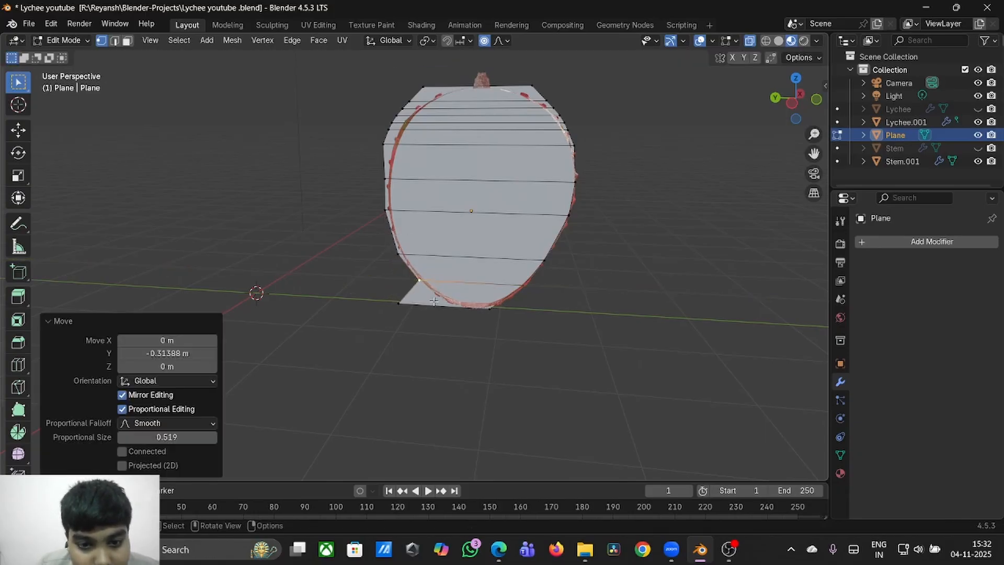
click(399, 304)
key(g)
key(y)
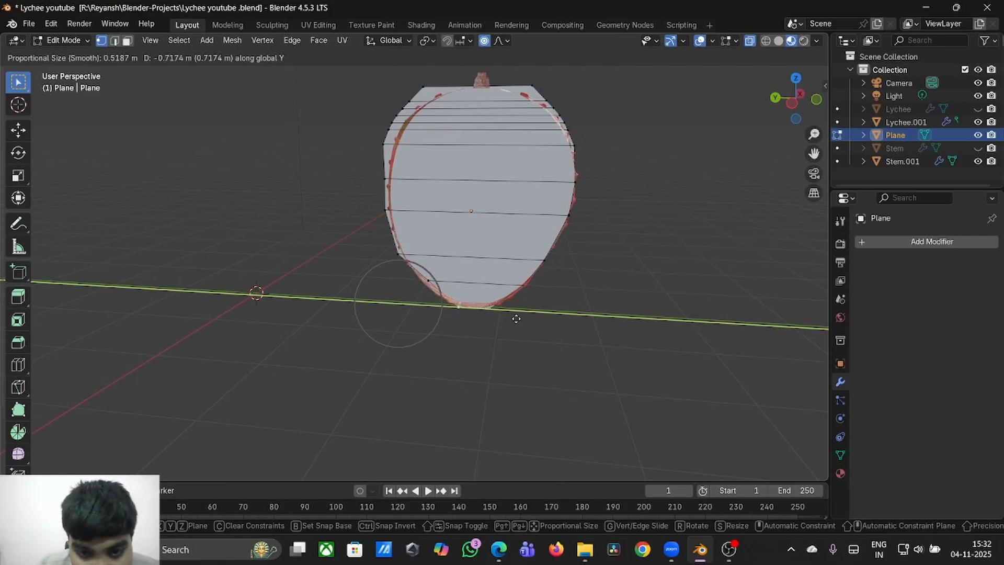
click(516, 318)
- Move the lowest loop's positive-Y vertex outward about 0.09 m along Y and adjust the vertex above it to meet the rim
click(427, 278)
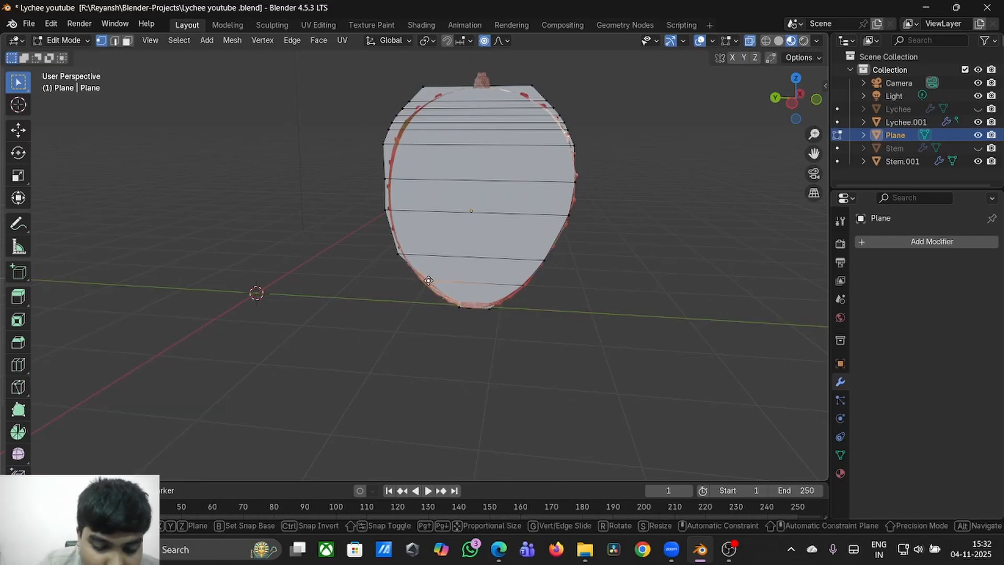
key(g)
key(y)
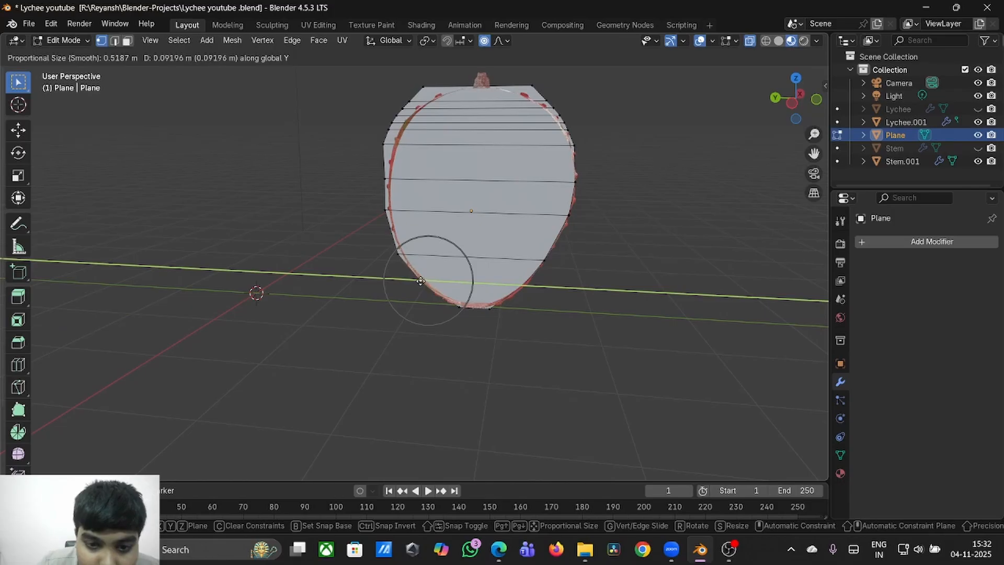
click(412, 268)
click(399, 256)
key(g)
key(y)
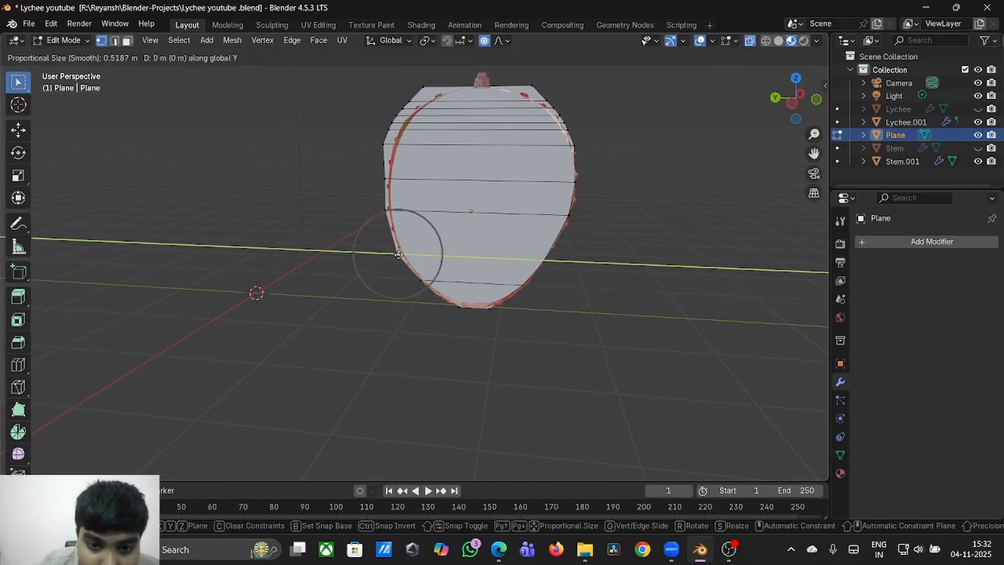
click(394, 241)
- Move the positive-Y vertex of the middle edge about -0.043 m and the one above it about -0.03 m along Y
click(387, 207)
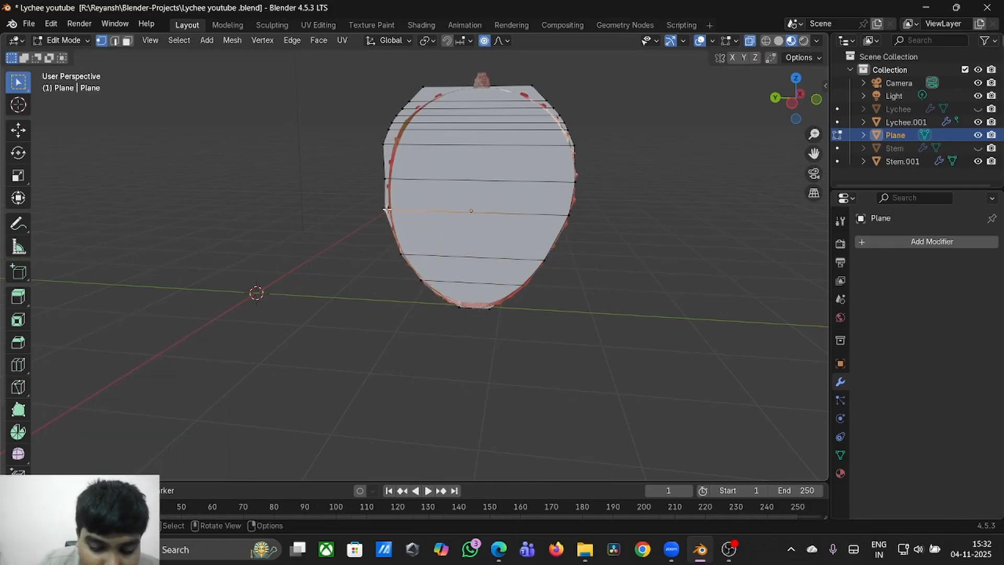
key(g)
key(y)
click(391, 157)
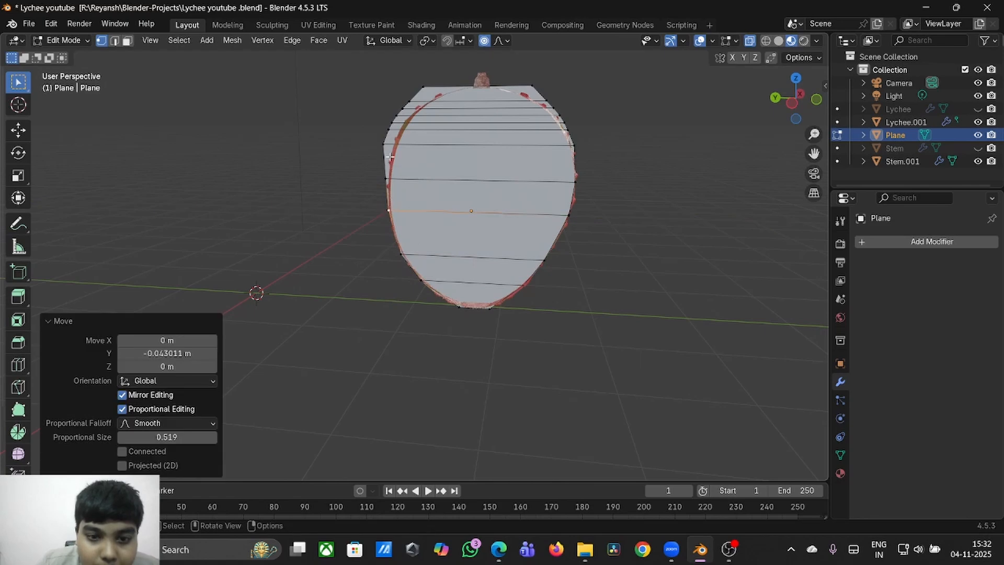
click(386, 177)
key(g)
key(y)
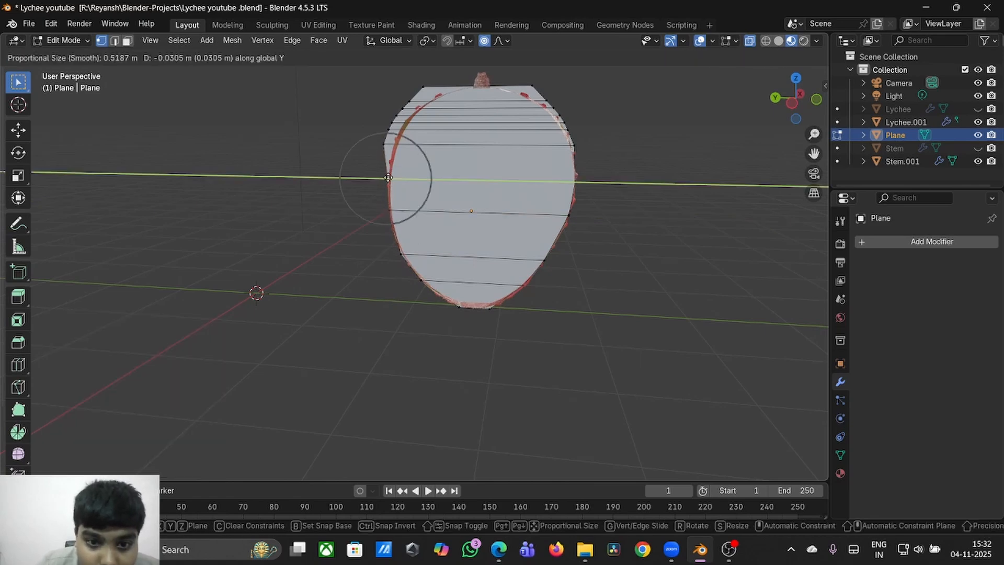
click(383, 159)
- Move the positive-Y vertex of the sixth edge below the top about -0.084 m along Y onto the rim
click(387, 144)
key(g)
key(y)
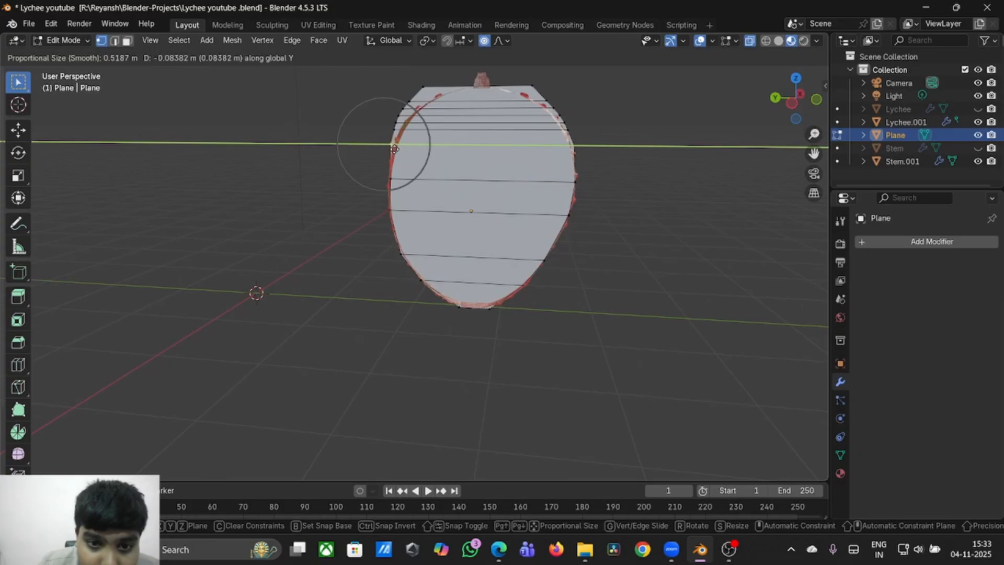
click(396, 149)
- Try moving the positive-Y vertex of the fifth edge below the top about -0.059 m along Y with proportional editing
click(397, 130)
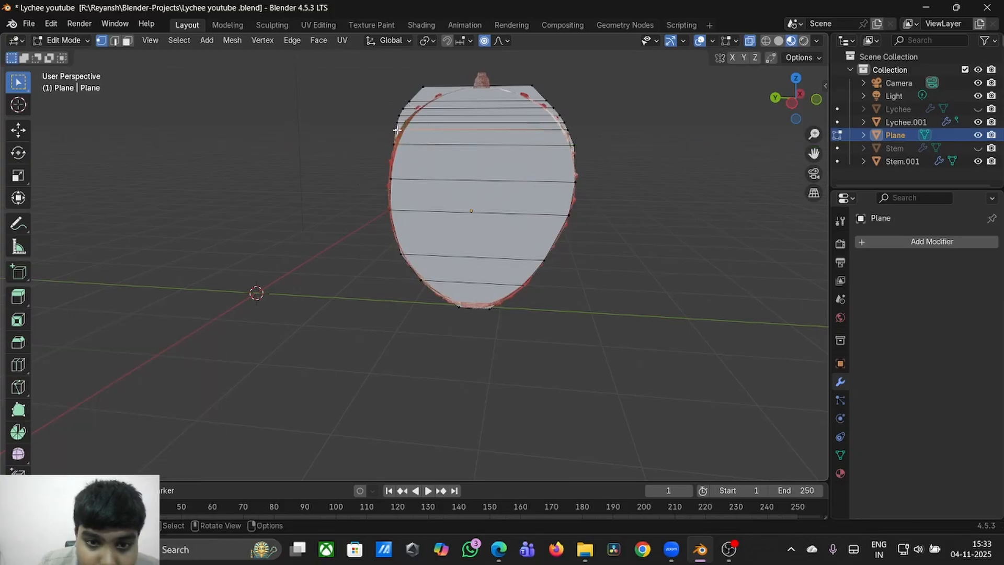
key(g)
key(y)
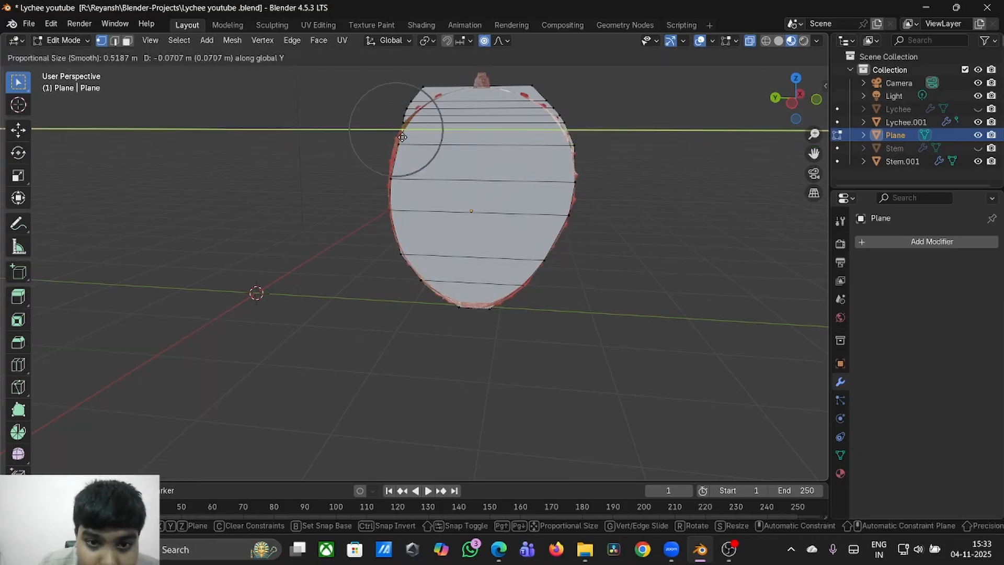
click(401, 133)
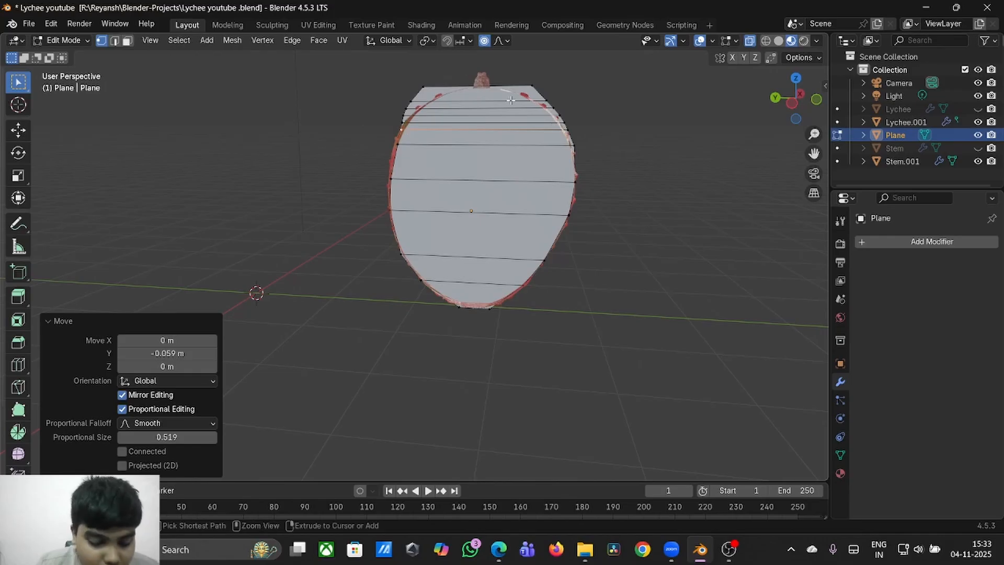
click(507, 98)
- Turn off proportional editing and move the fifth edge's positive-Y vertex inward along Y onto the rim
key(o)
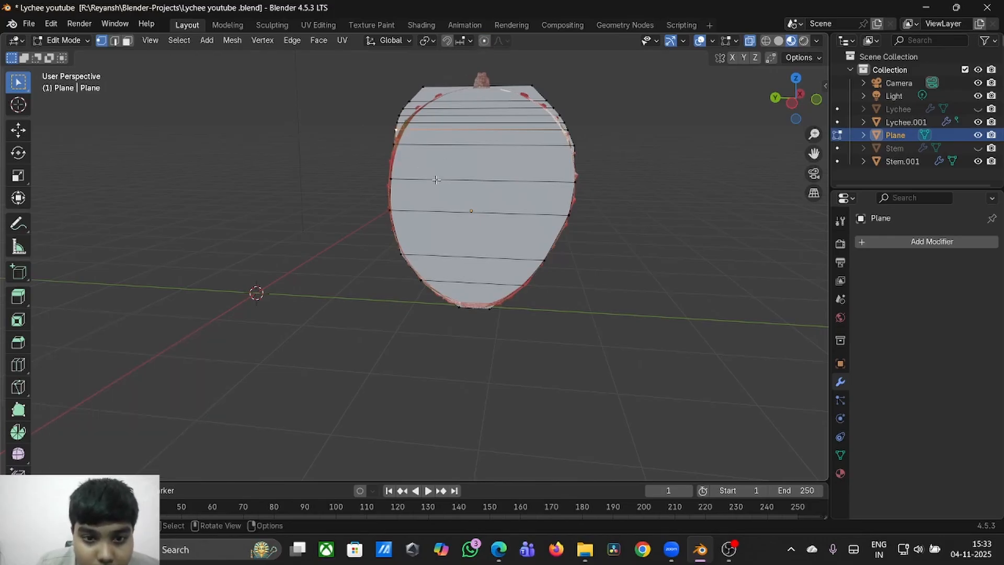
key(g)
key(y)
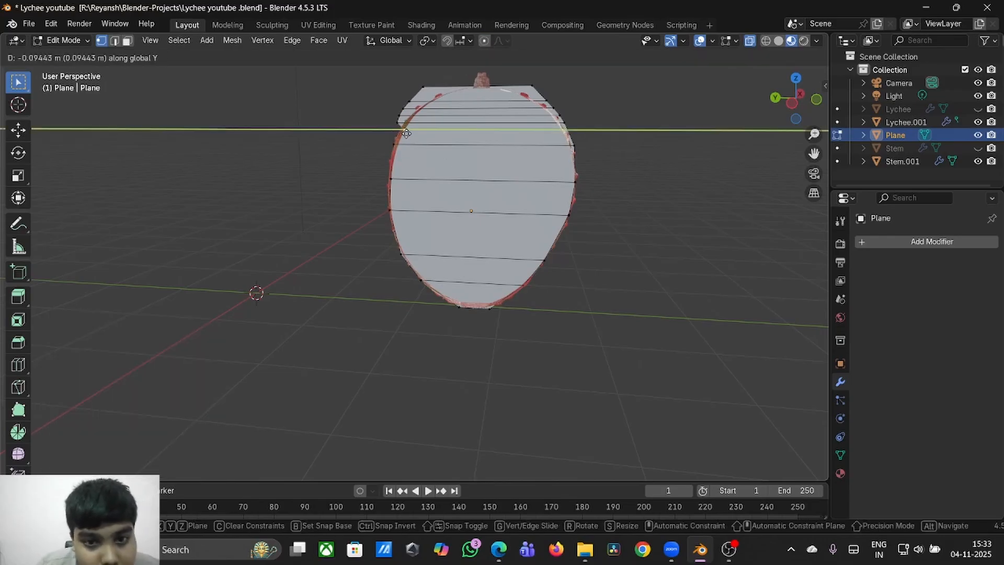
click(402, 130)
- Move the positive-Y vertex of the fourth edge below the top about -0.088 m along Y
alt+click(399, 123)
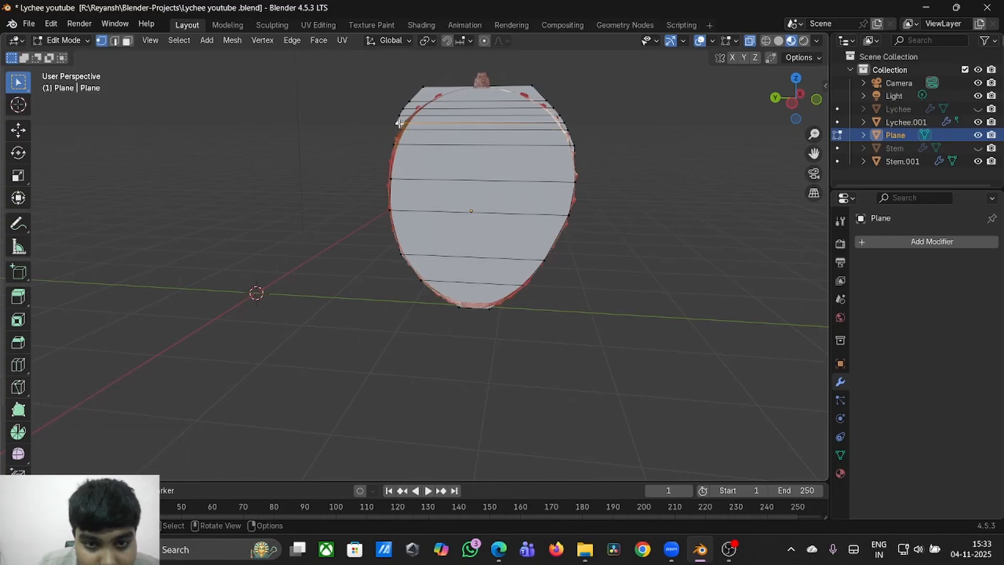
key(g)
key(y)
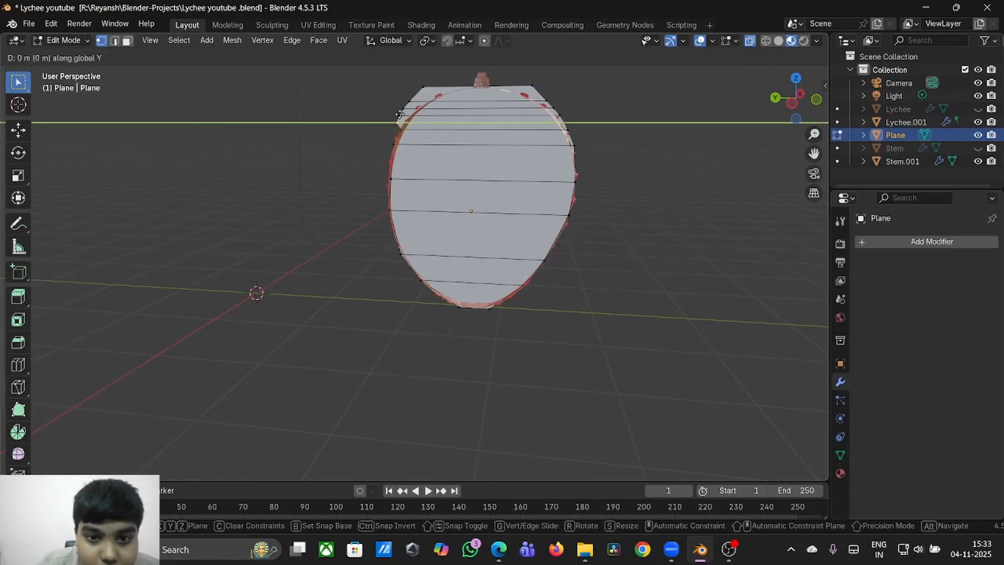
click(406, 112)
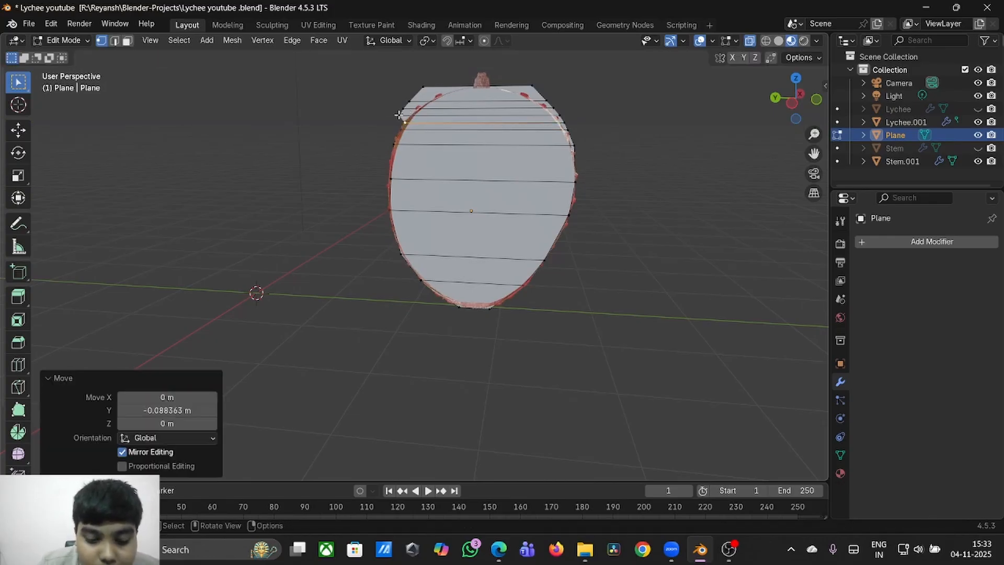
- Move the positive-Y vertex of the third edge below the top inward along Y in two moves, the second about -0.029 m
key(g)
key(y)
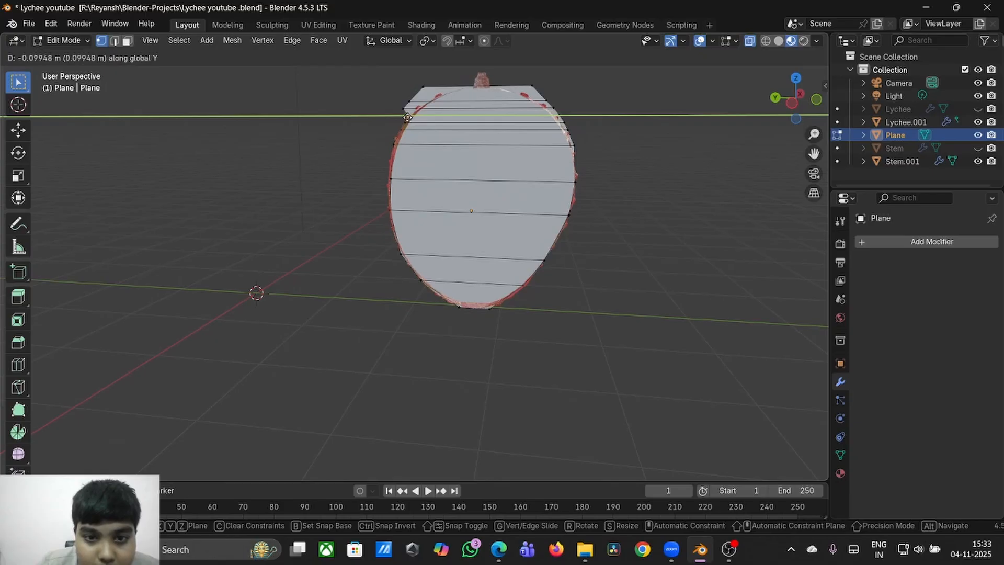
click(409, 114)
click(404, 109)
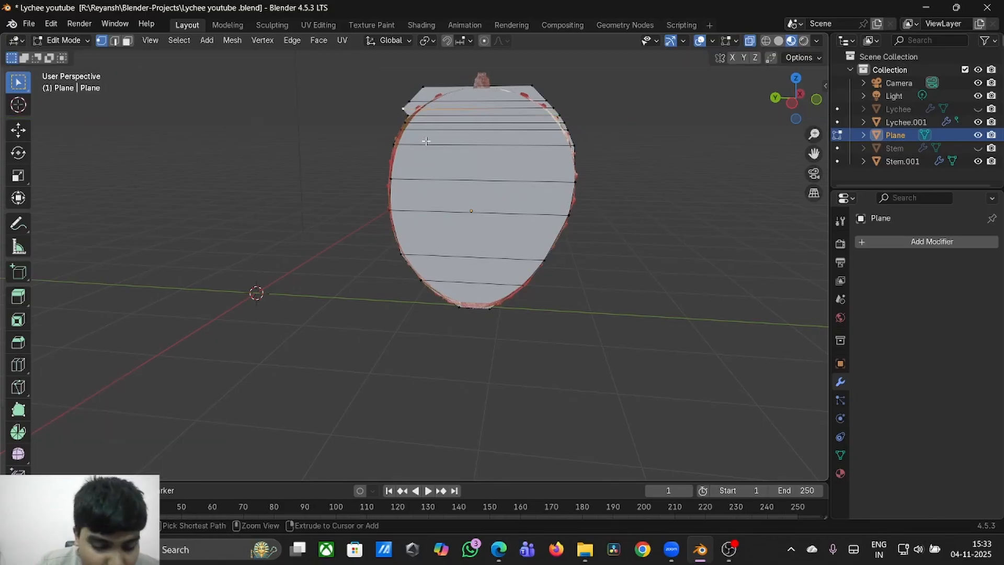
key(ctrl+z)
key(g)
key(y)
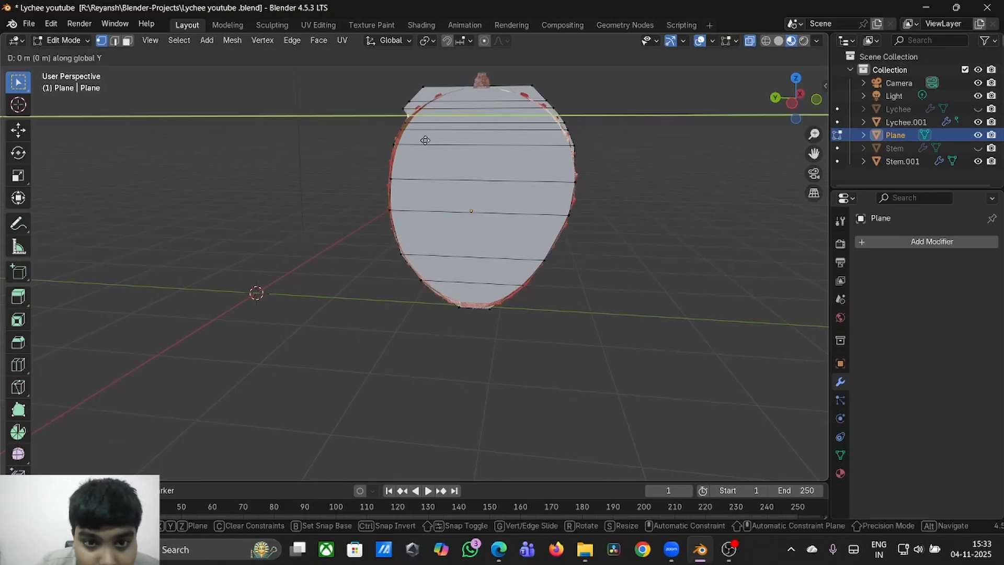
click(424, 124)
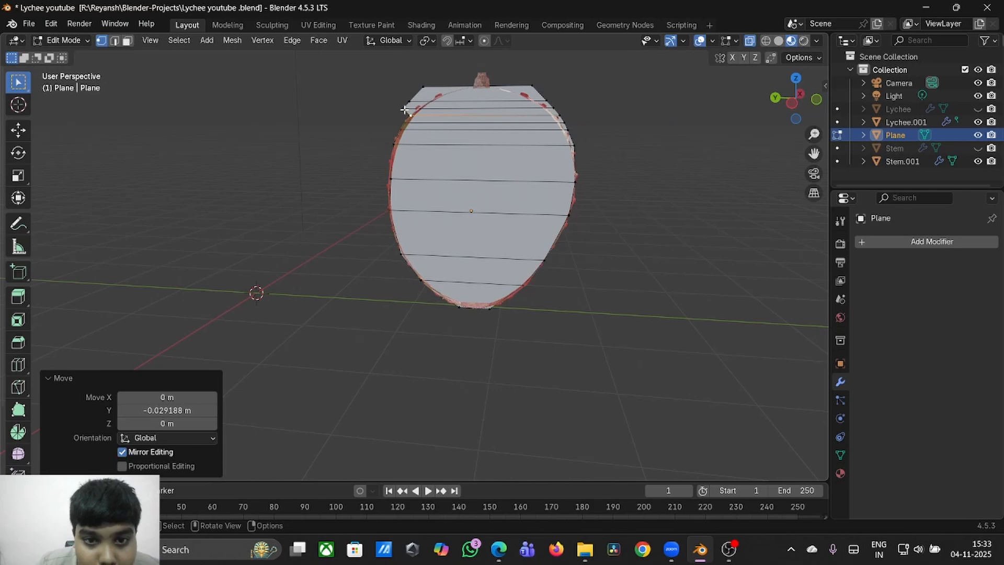
- Move the positive-Y vertex of the second edge below the top about -0.151 m and a further -0.035 m along Y
click(404, 109)
key(g)
key(y)
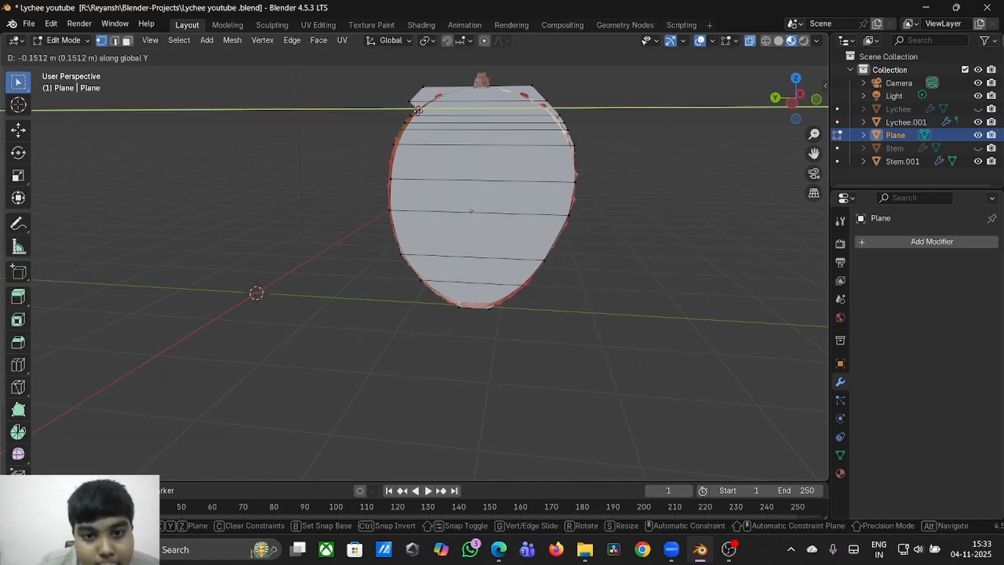
click(419, 111)
key(g)
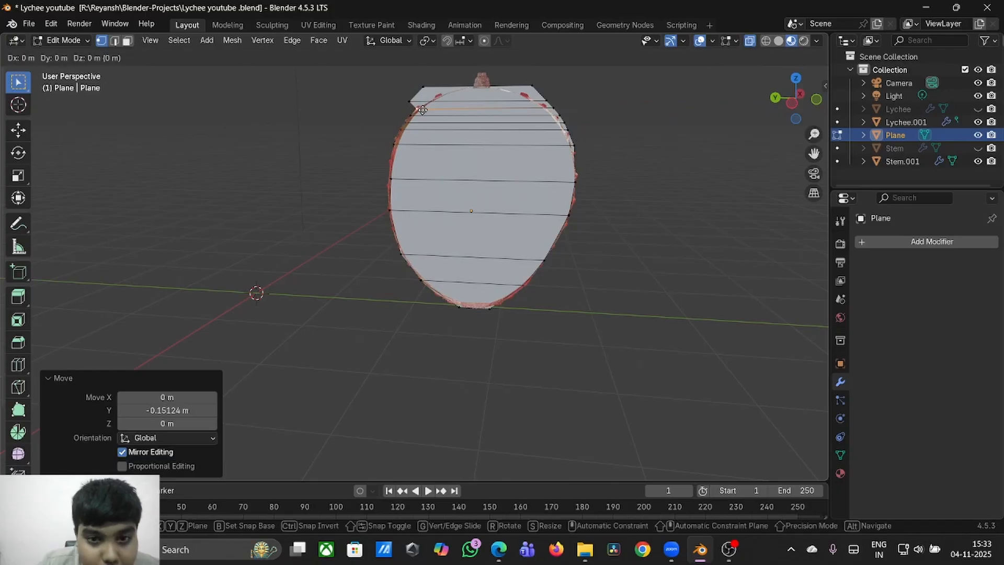
key(y)
click(426, 109)
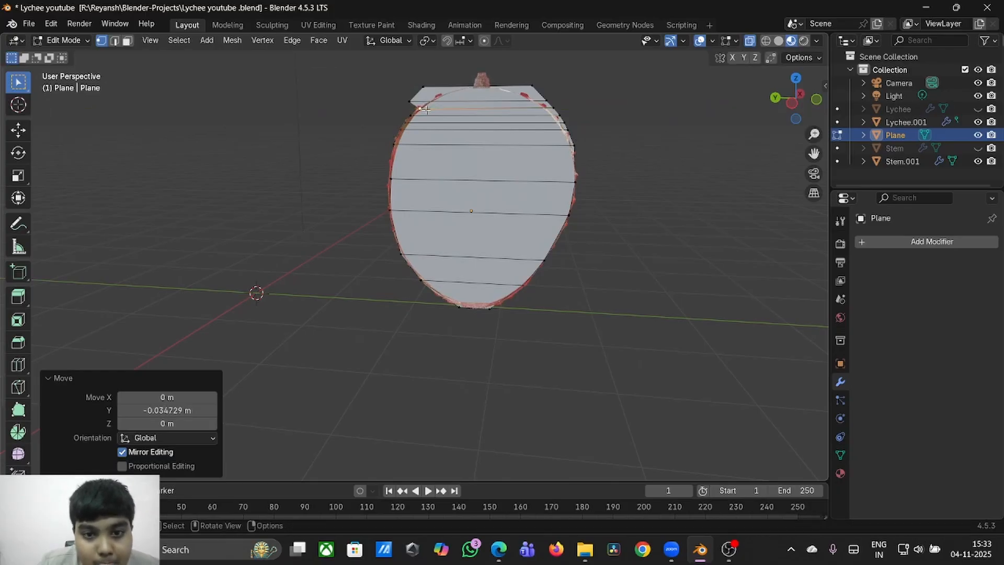
- Move the positive-Y vertex just below the top edge inward to the rim and the top corner about -0.53 m along Y
click(411, 102)
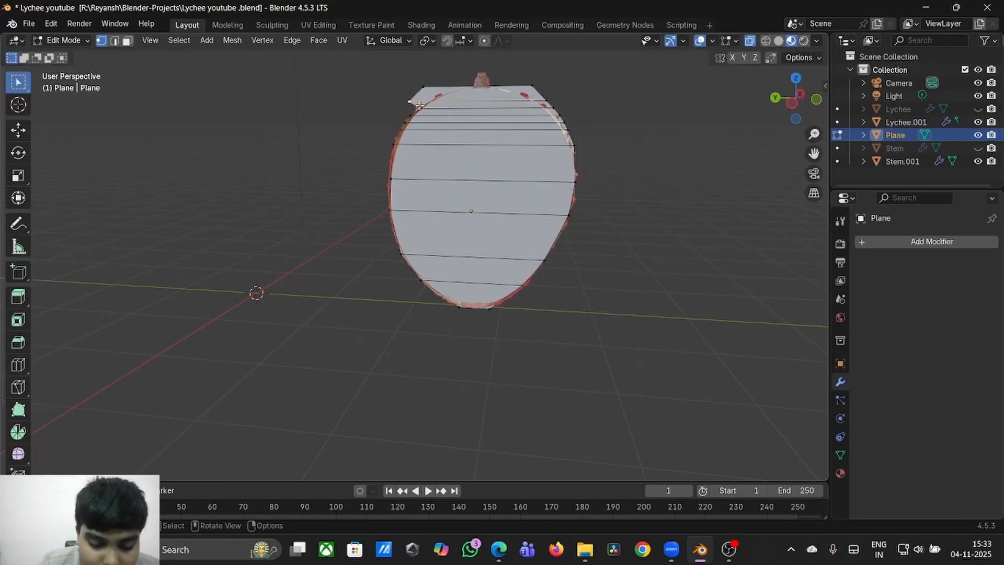
key(g)
key(y)
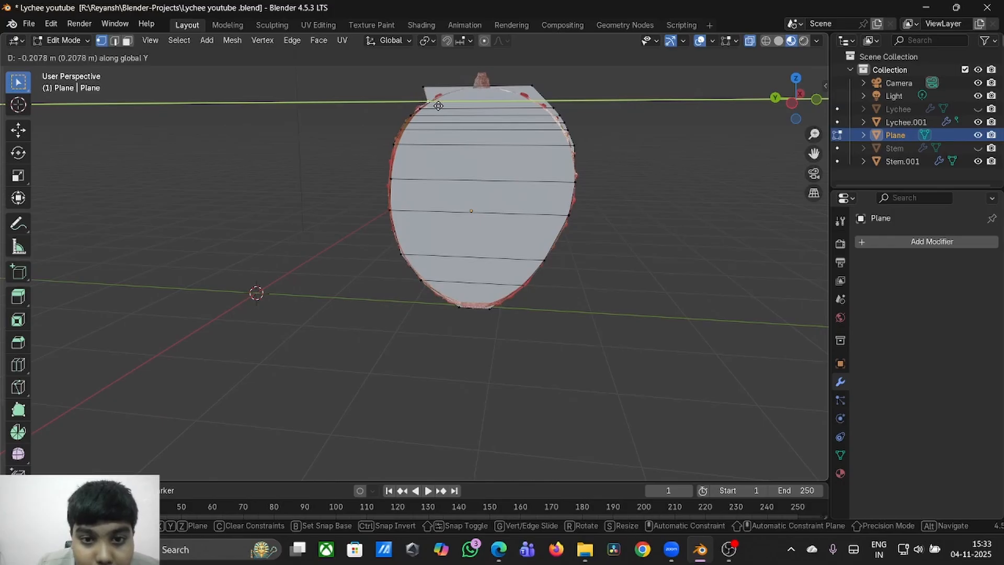
click(430, 96)
click(426, 87)
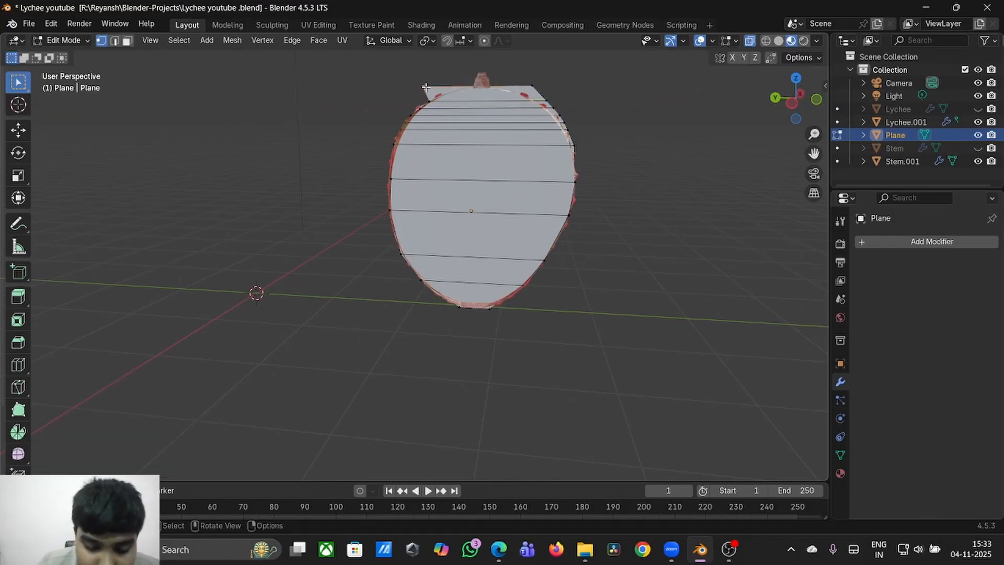
key(g)
key(y)
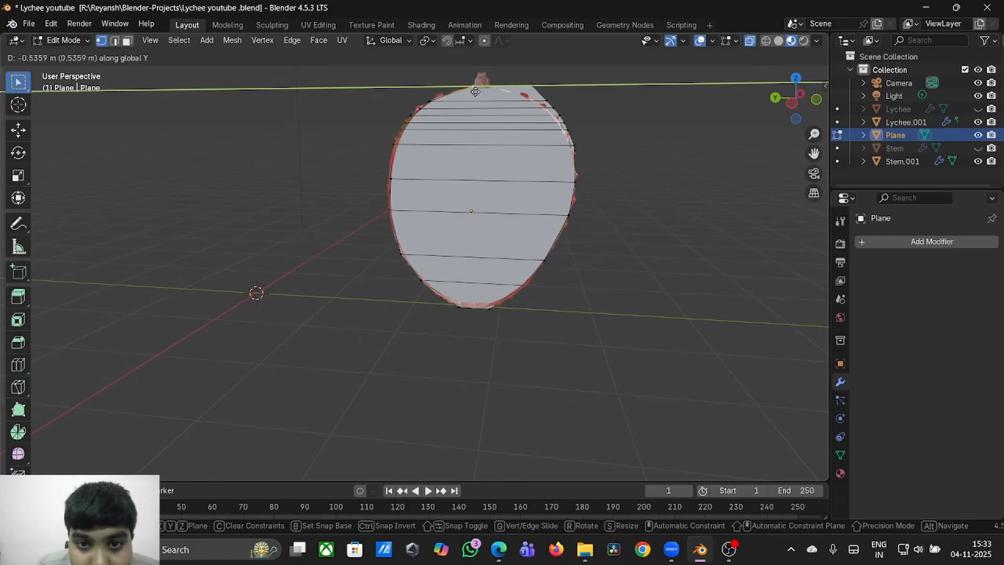
click(473, 92)
- Move the negative-Y vertex of the sixth edge below the top slightly inward along Y to meet the rim
middle_drag(533, 112, 548, 113)
scroll(548, 112, right, 3)
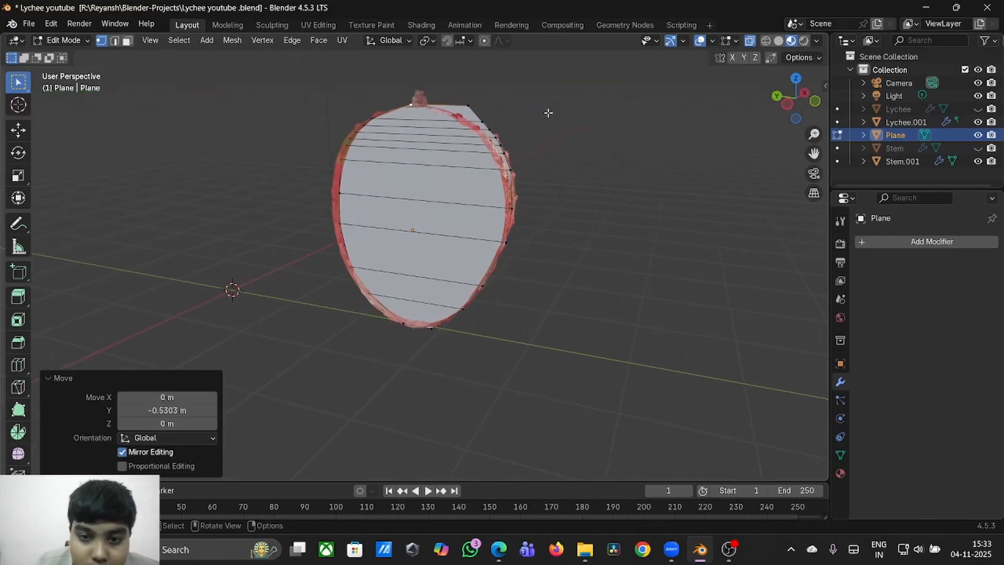
click(511, 171)
key(g)
key(y)
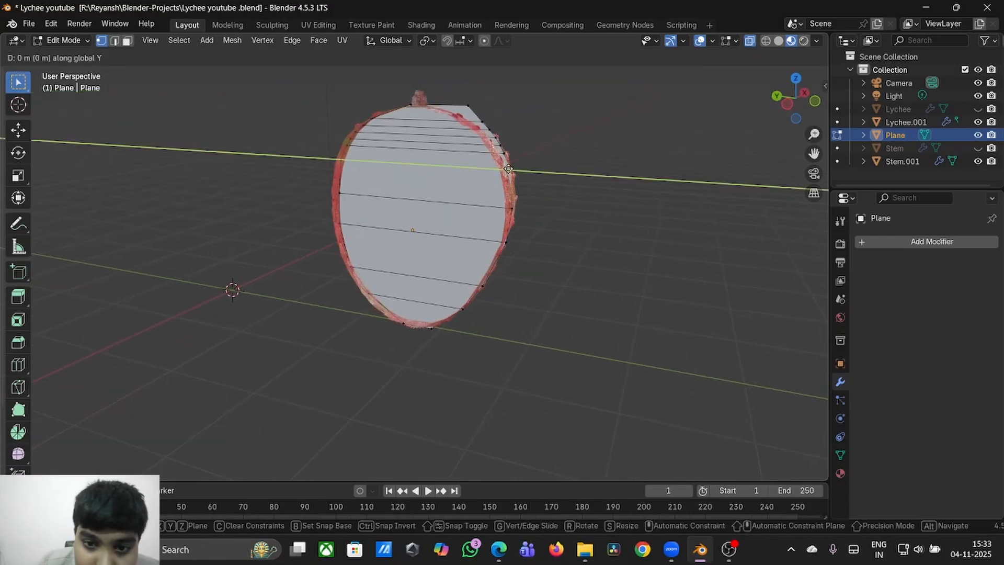
click(505, 168)
key(h)
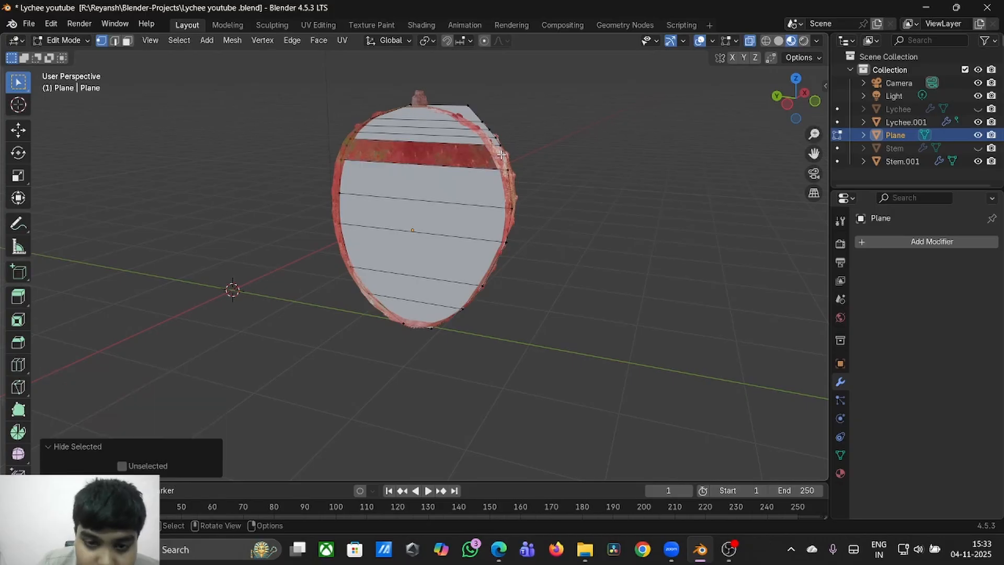
- Move the negative-Y vertex of the fifth edge below the top slightly inward along Y
click(502, 155)
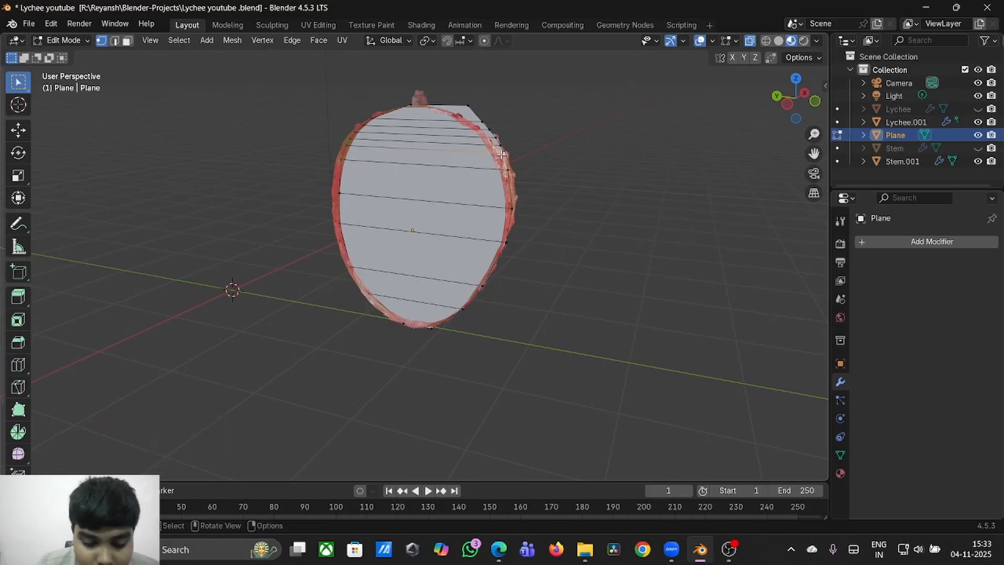
key(g)
key(y)
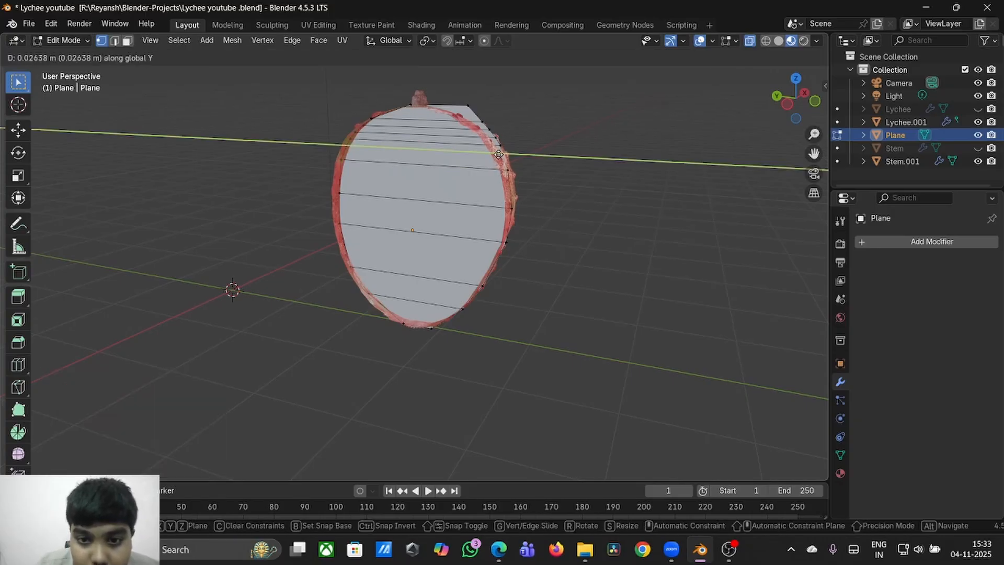
click(500, 150)
- Move the negative-Y vertex of the fourth edge below the top about 0.053 m along Y
click(498, 146)
key(g)
key(y)
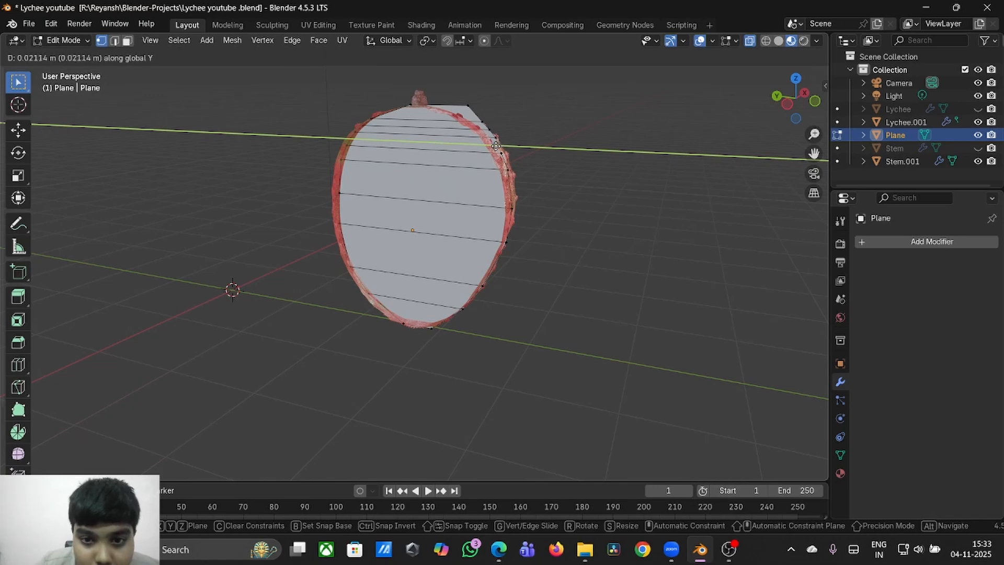
click(493, 146)
key(g)
key(y)
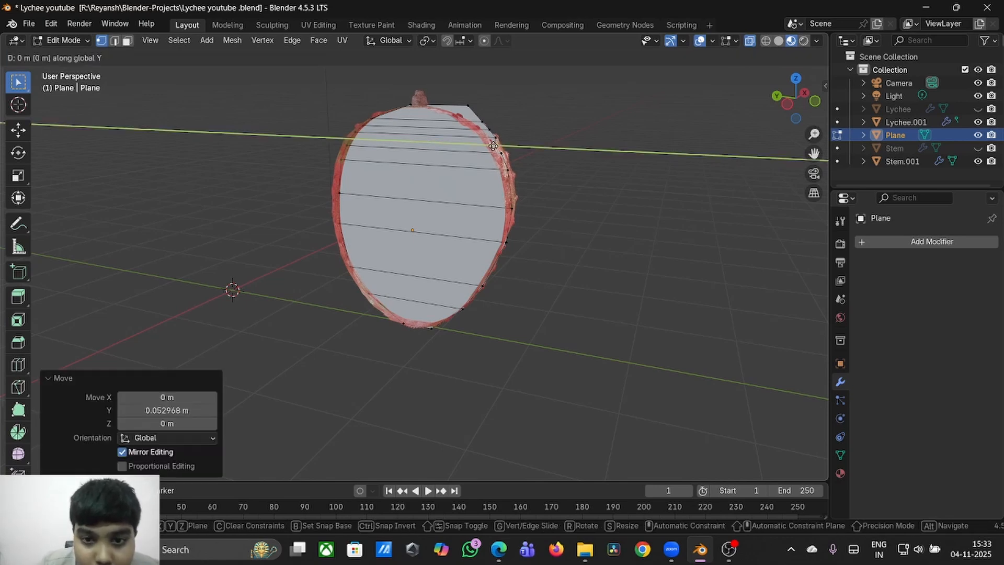
right_click(493, 146)
- Move the negative-Y vertex of the third edge below the top inward along Y and the second edge's about 0.10 m along Y
click(494, 136)
key(g)
key(y)
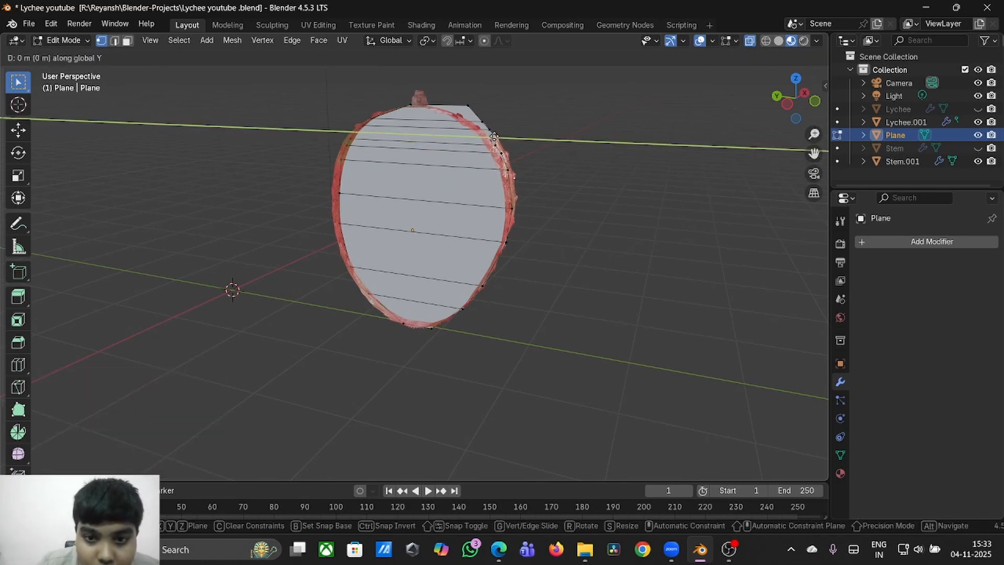
click(486, 134)
click(490, 128)
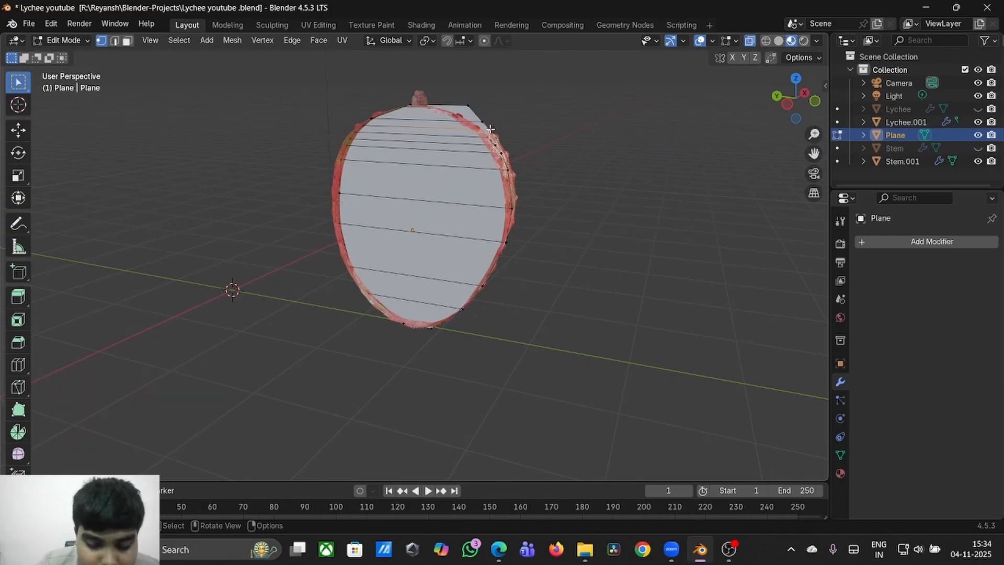
key(g)
key(y)
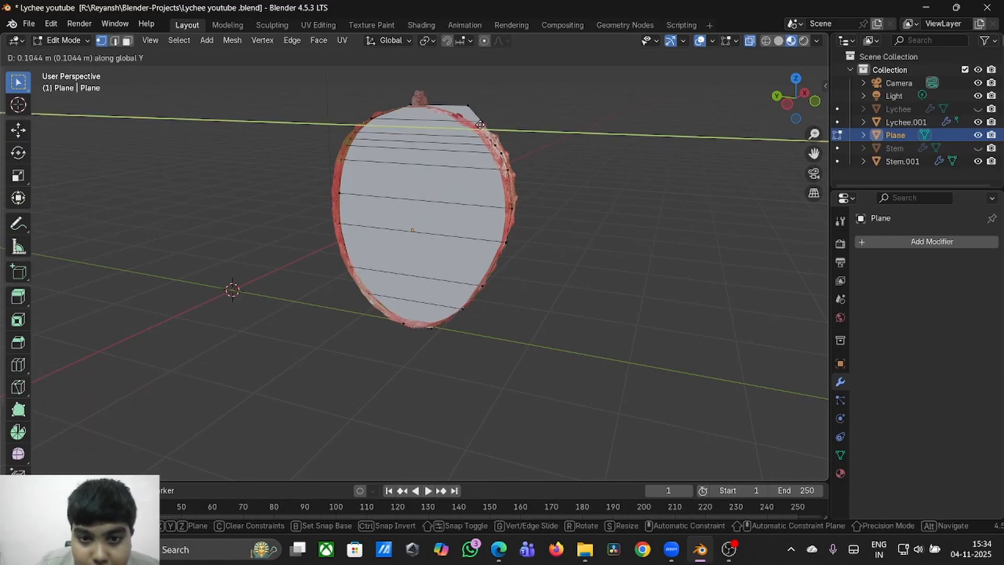
click(480, 125)
- Move the negative-Y vertex just below the top edge about 0.155 m along Y and the top corner inward to the stem
click(484, 123)
key(g)
key(y)
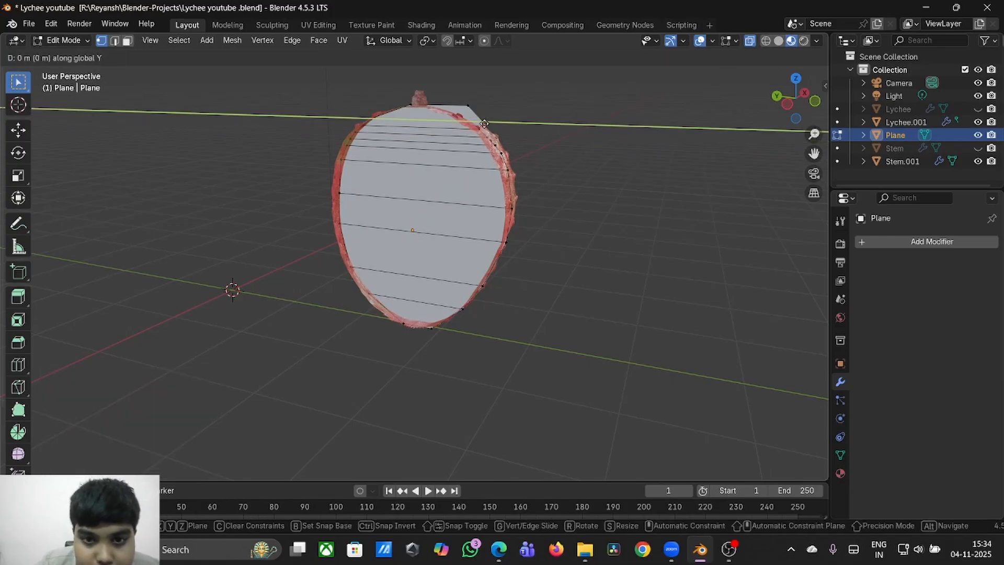
click(469, 111)
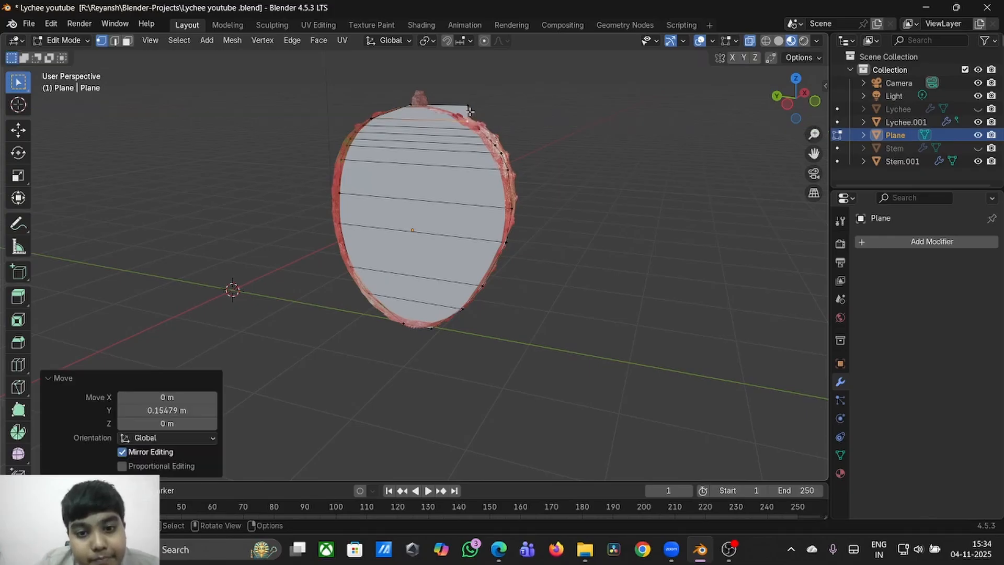
click(469, 106)
key(g)
key(y)
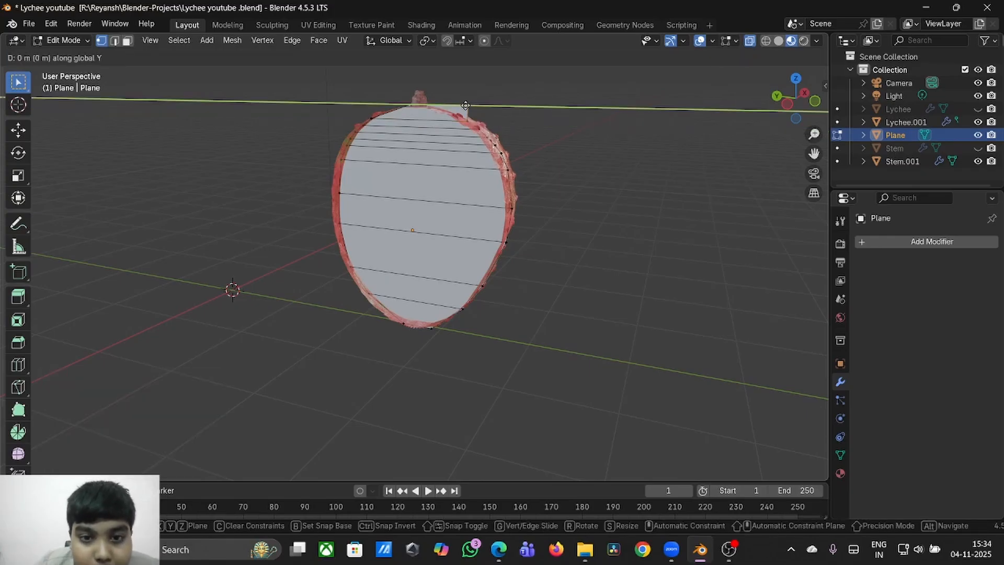
click(430, 105)
click(560, 126)
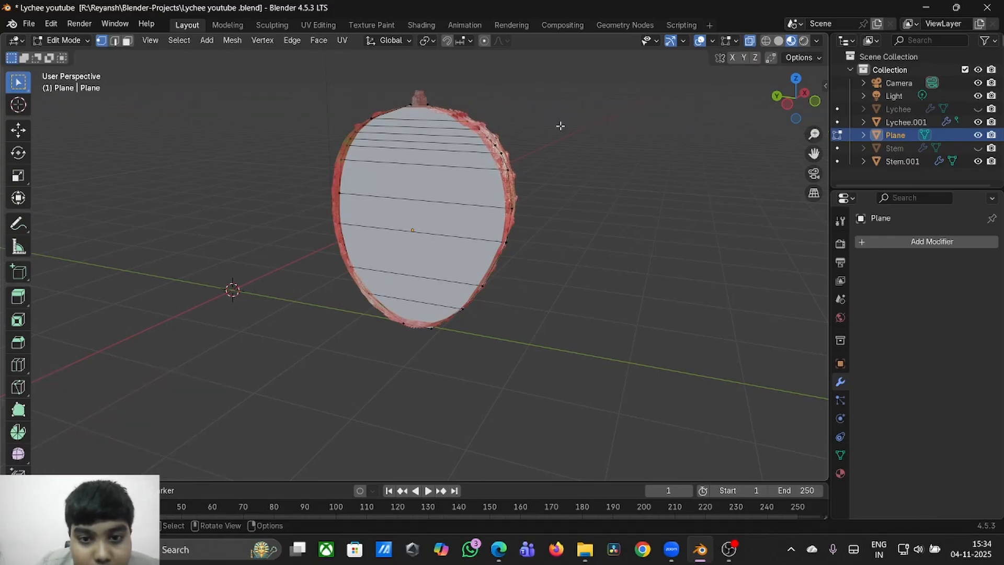
- Return to Object Mode and move the plane about -0.19 m along X onto the lychee's cut face
scroll(560, 126, down, 5)
key(Tab)
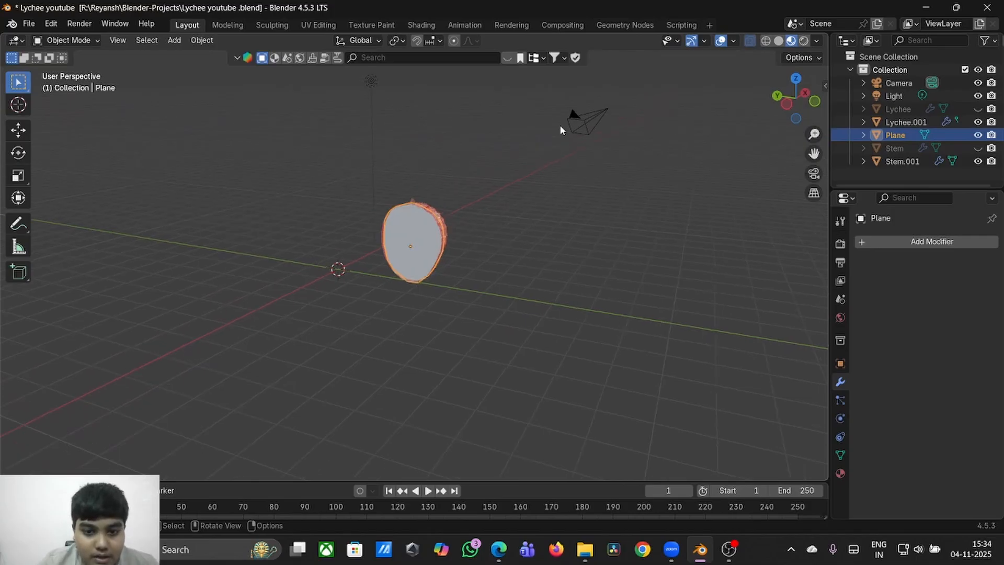
middle_drag(560, 126, 522, 128)
key(g)
key(y)
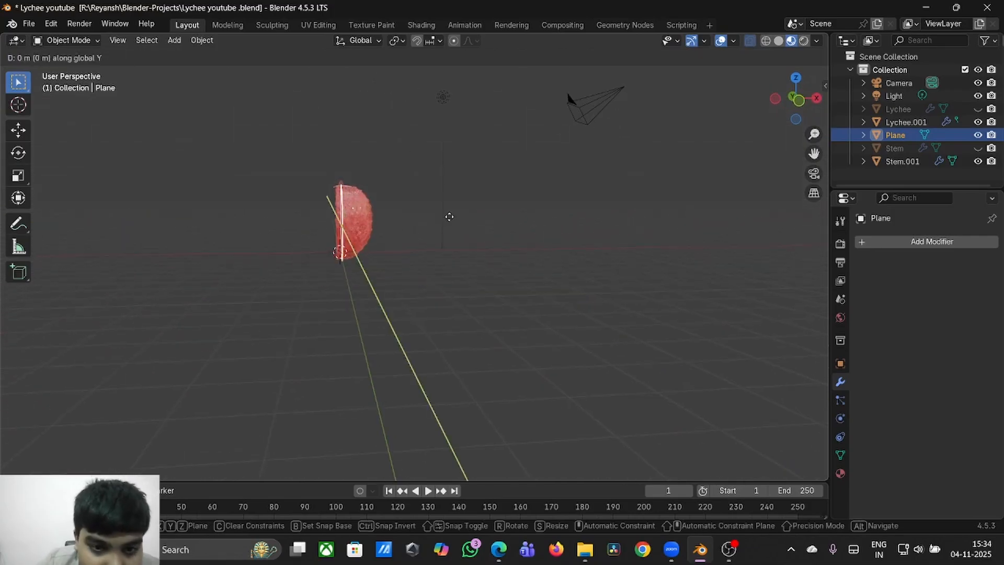
key(x)
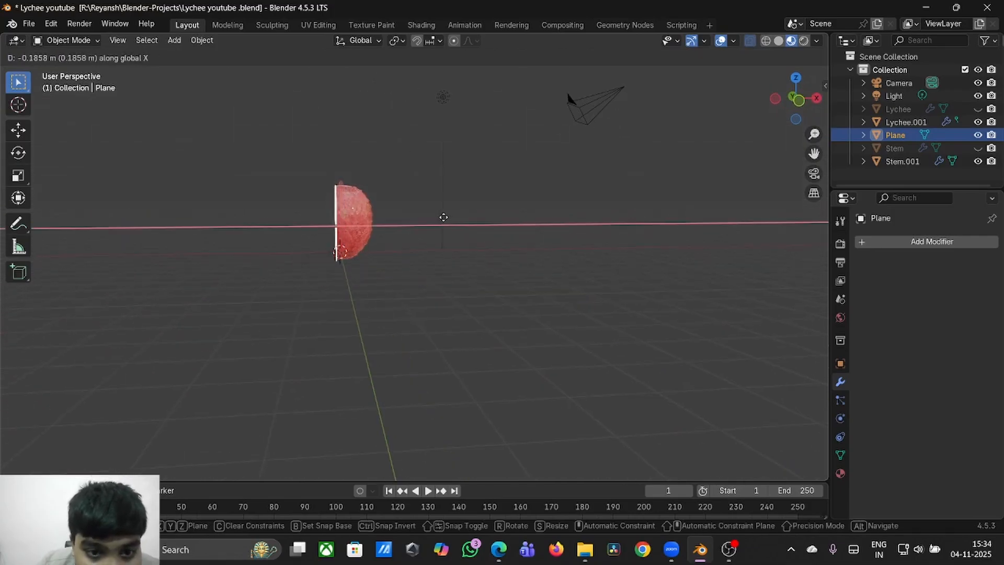
click(444, 217)
click(444, 226)
- Add a Catmull-Clark Subdivision Surface modifier to the plane and set its viewport levels to 2
middle_drag(444, 230, 473, 228)
scroll(476, 226, up, 5)
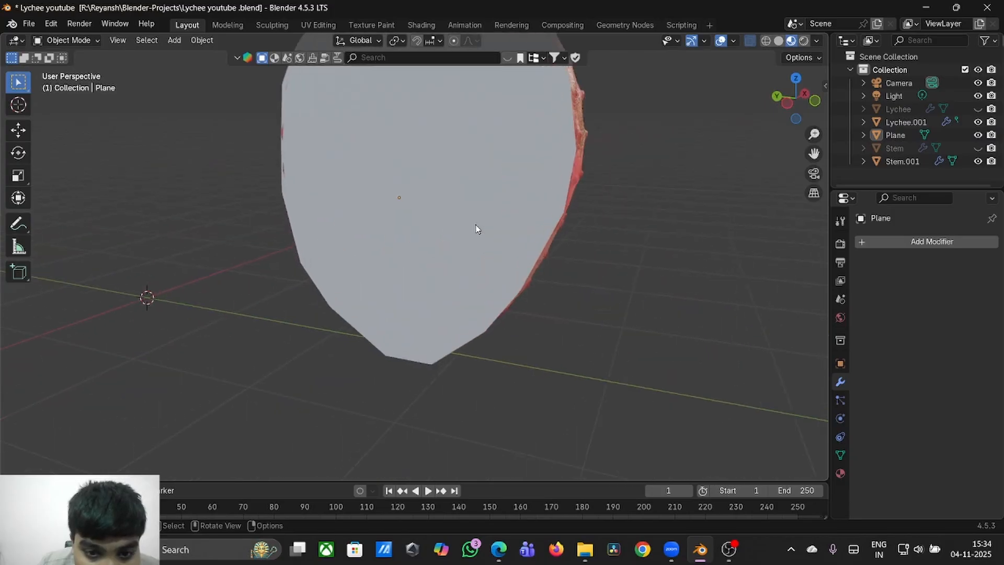
click(475, 229)
click(899, 243)
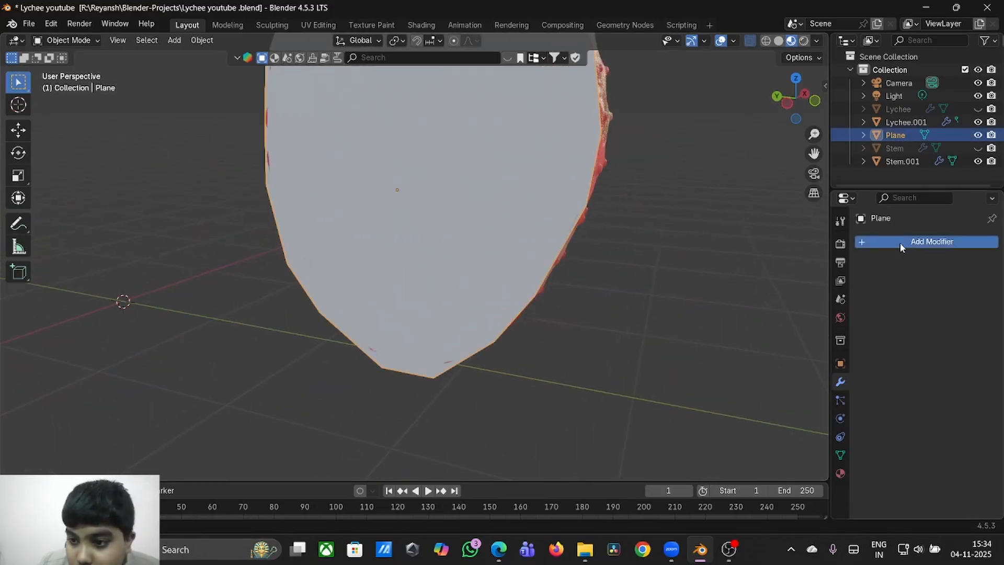
key(space)
click(793, 281)
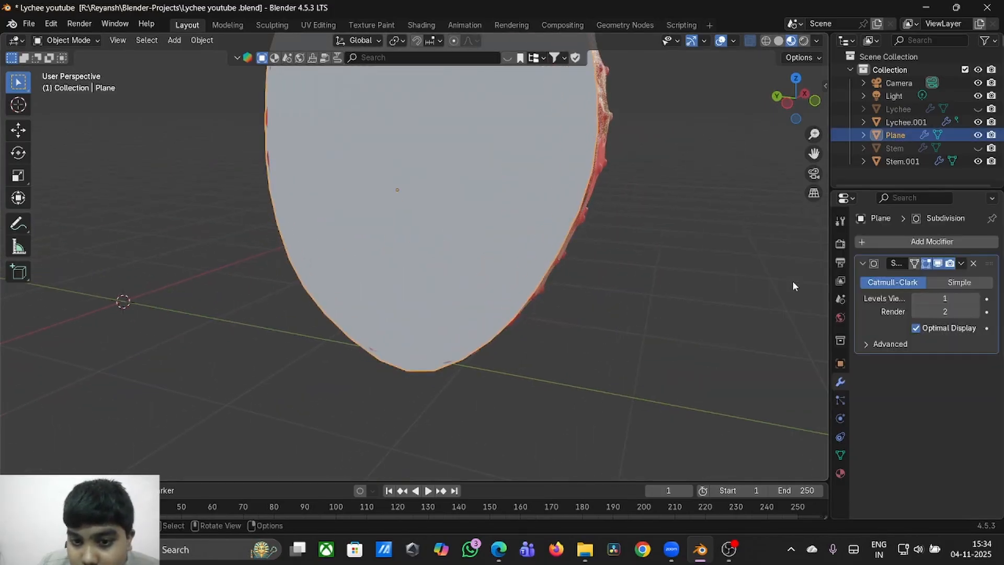
click(974, 300)
scroll(770, 253, left, 4)
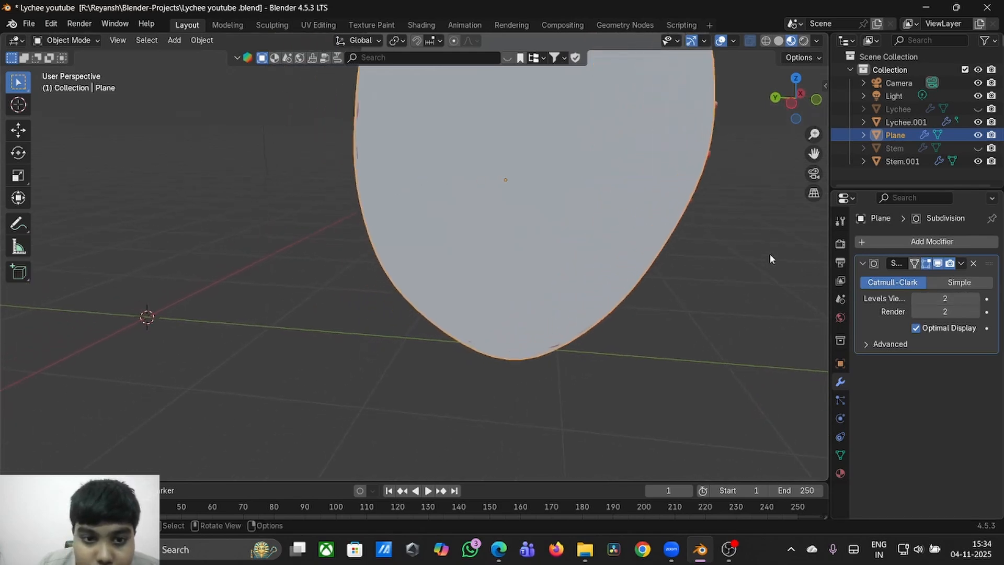
scroll(770, 256, down, 5)
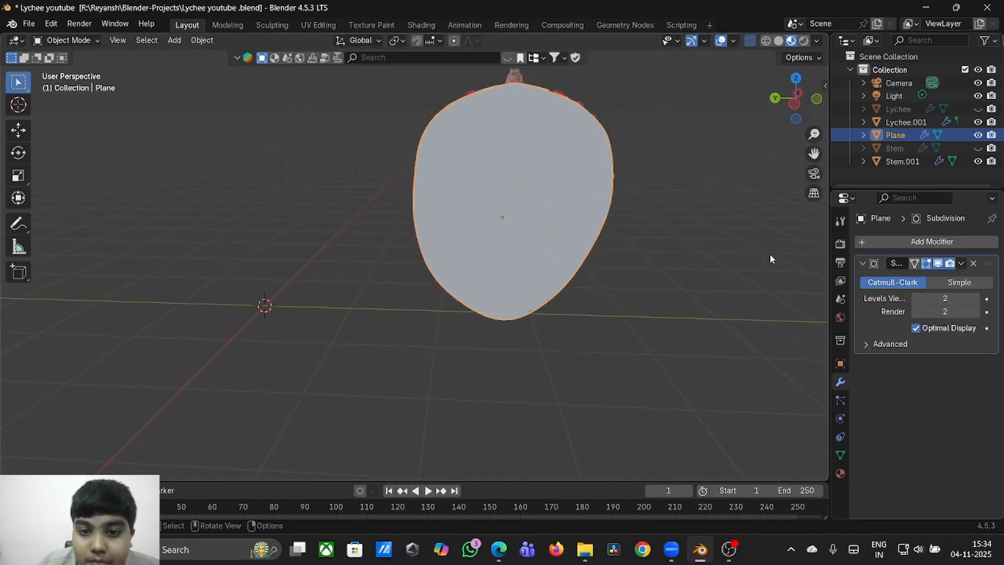
- Add a single centred loop cut running from the top to the bottom of the plane in Edit Mode
key(Tab)
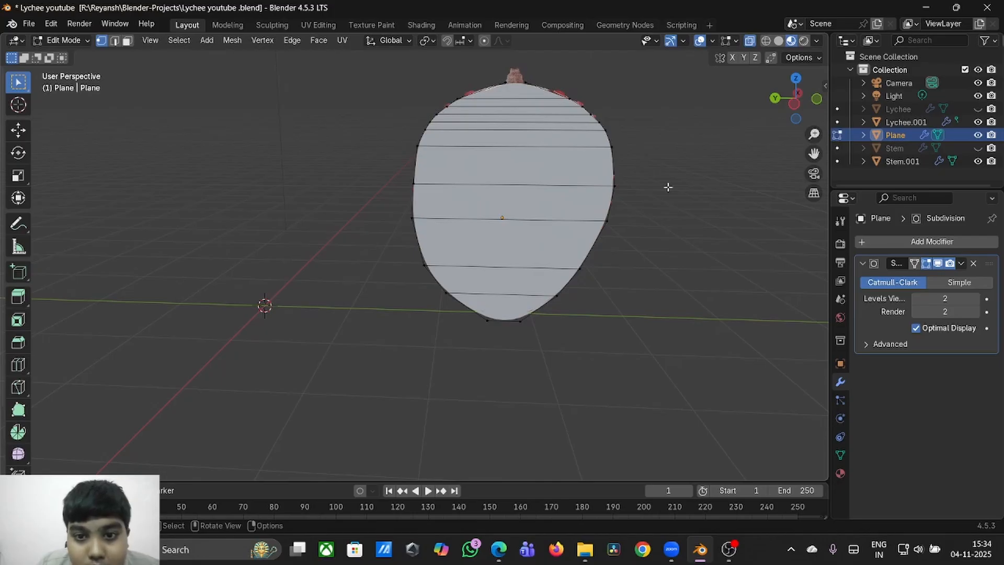
click(526, 82)
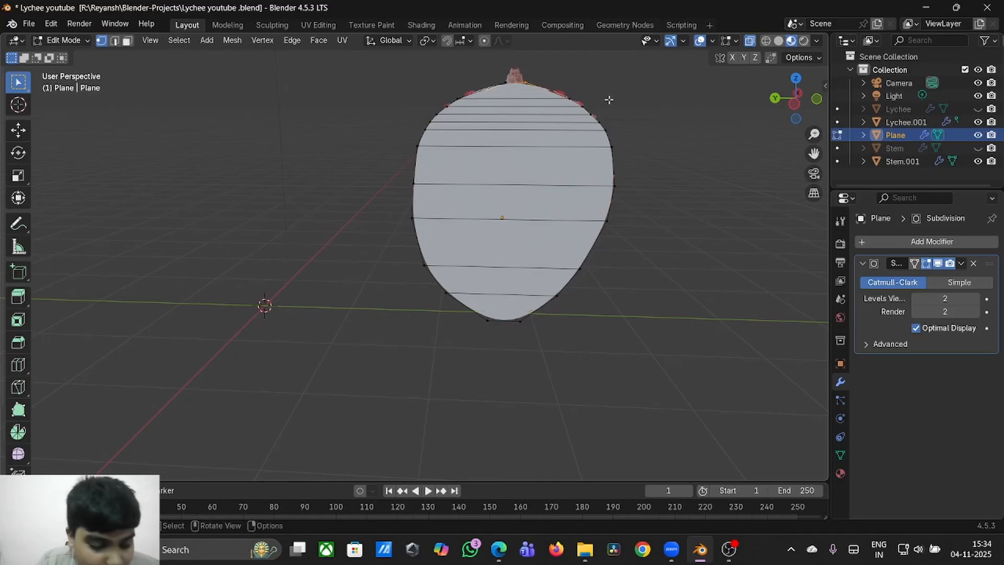
key(ctrl+r)
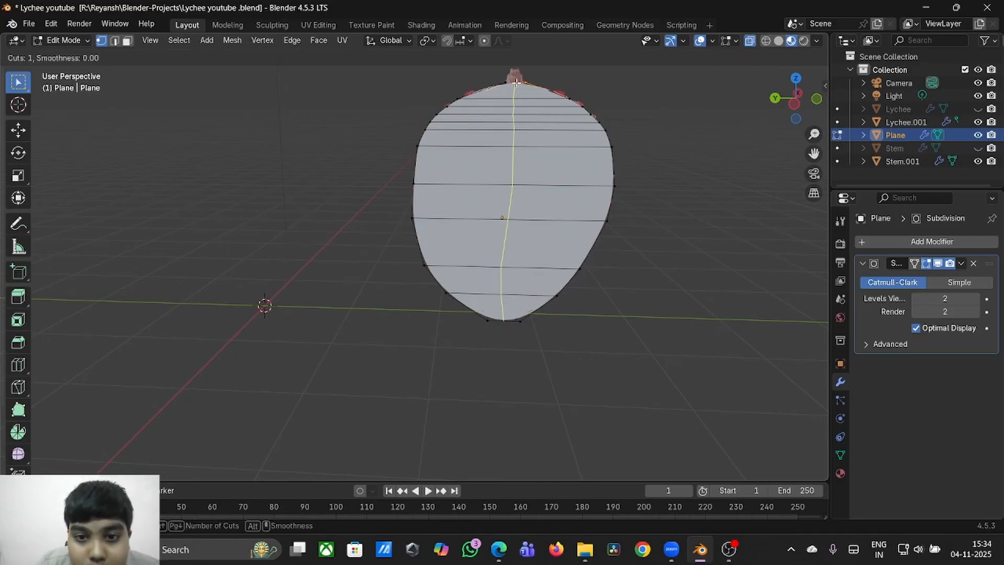
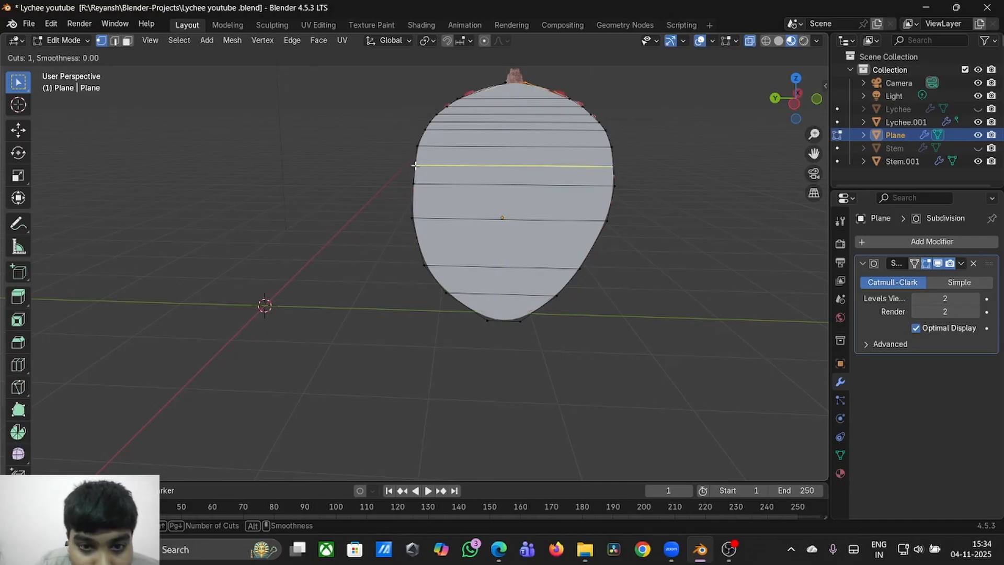
click(517, 80)
right_click(516, 80)
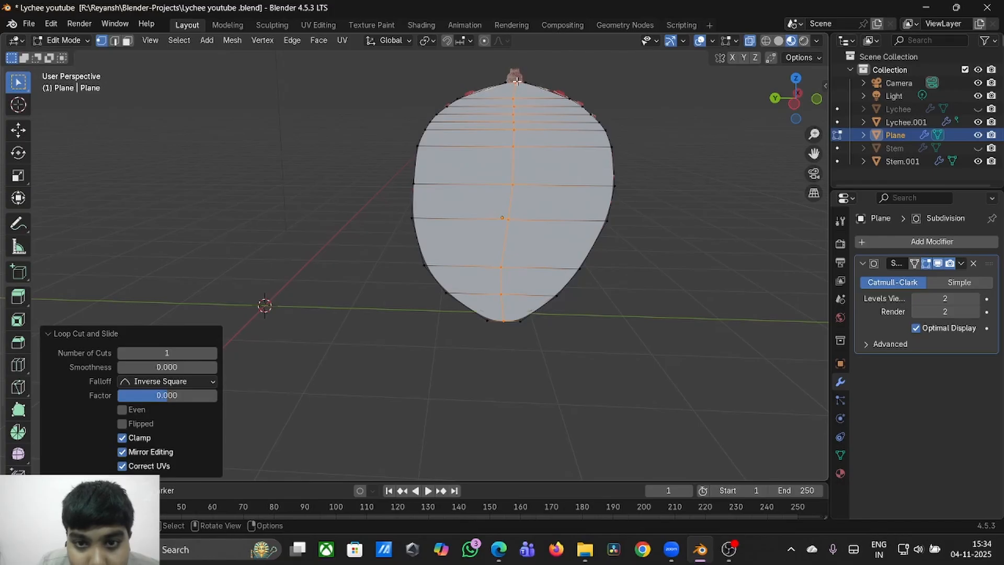
- Adjust the loop cut's top vertex slightly along Z, return to Object Mode and deselect the plane
click(516, 81)
key(g)
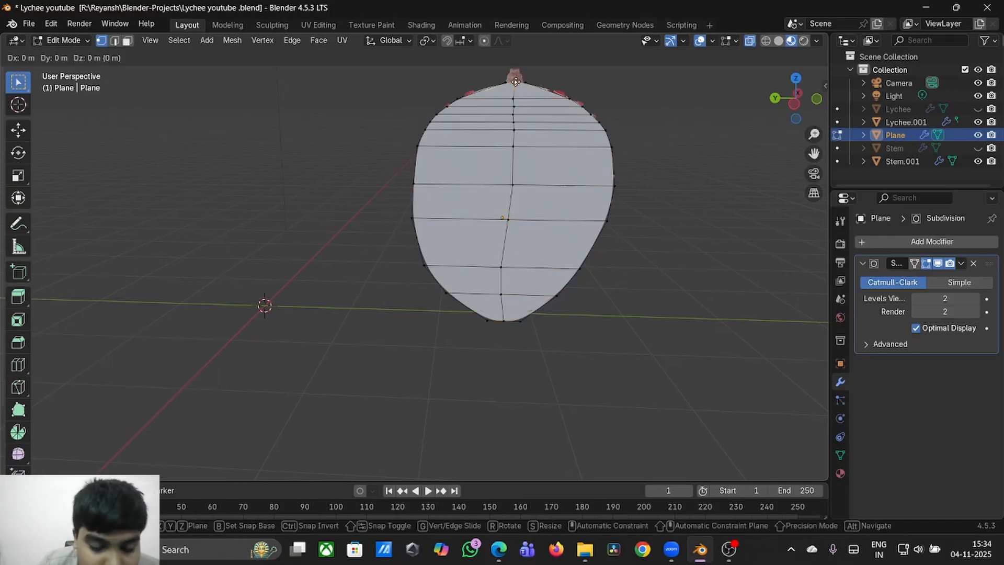
key(x)
key(z)
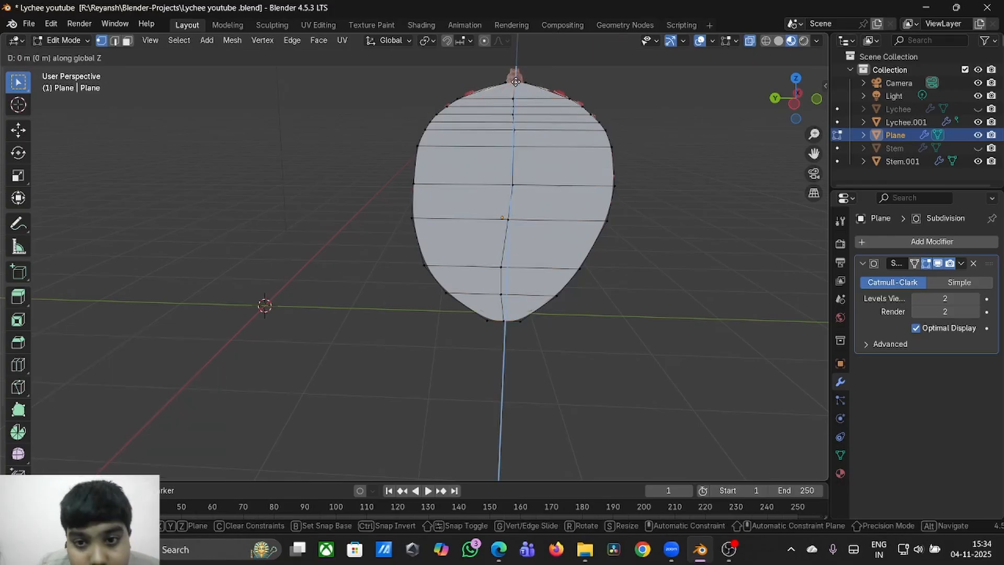
click(515, 82)
key(Tab)
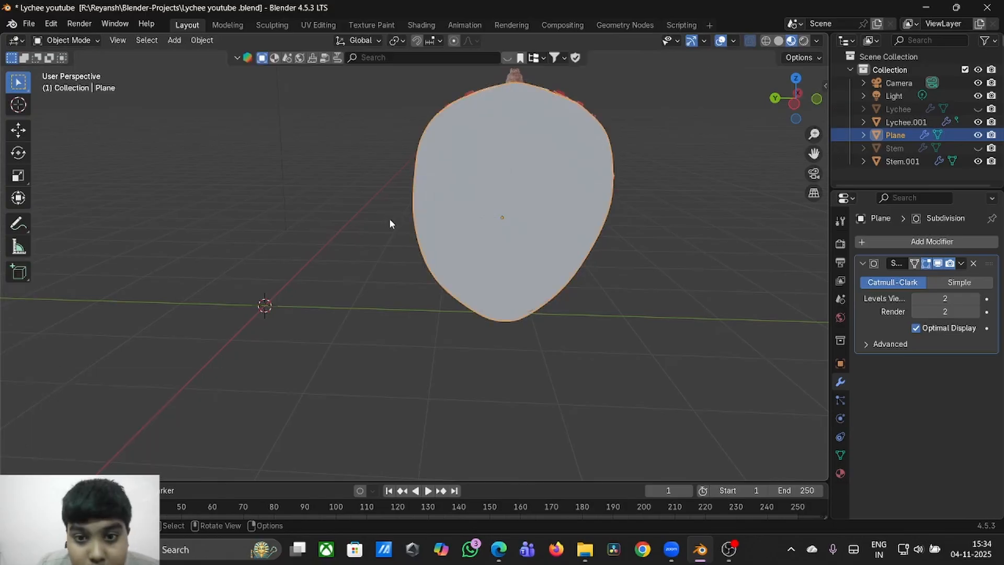
scroll(389, 218, down, 3)
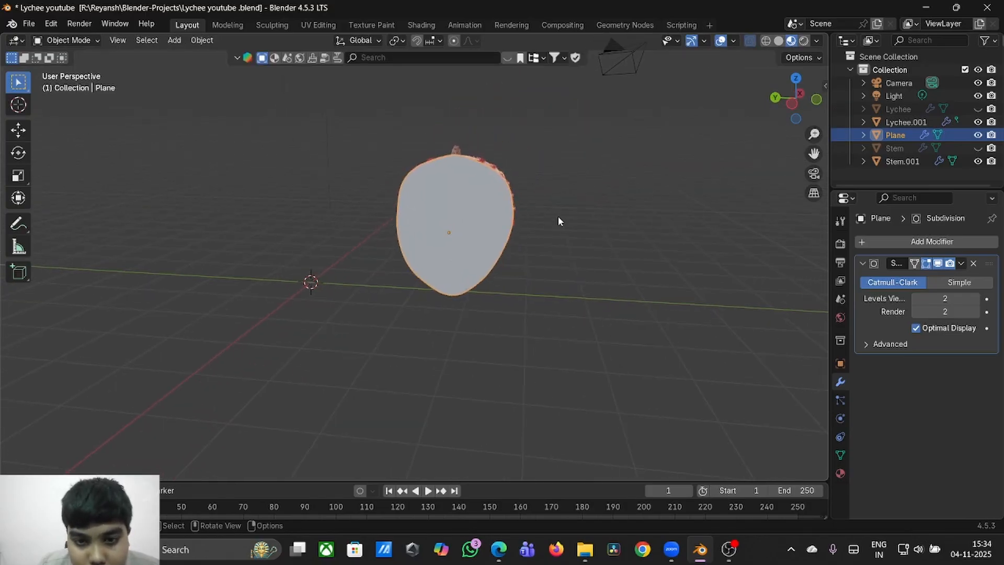
mouse_move(495, 218)
middle_down()
mouse_move(560, 218)
mouse_move(481, 229)
middle_up()
click(480, 225)
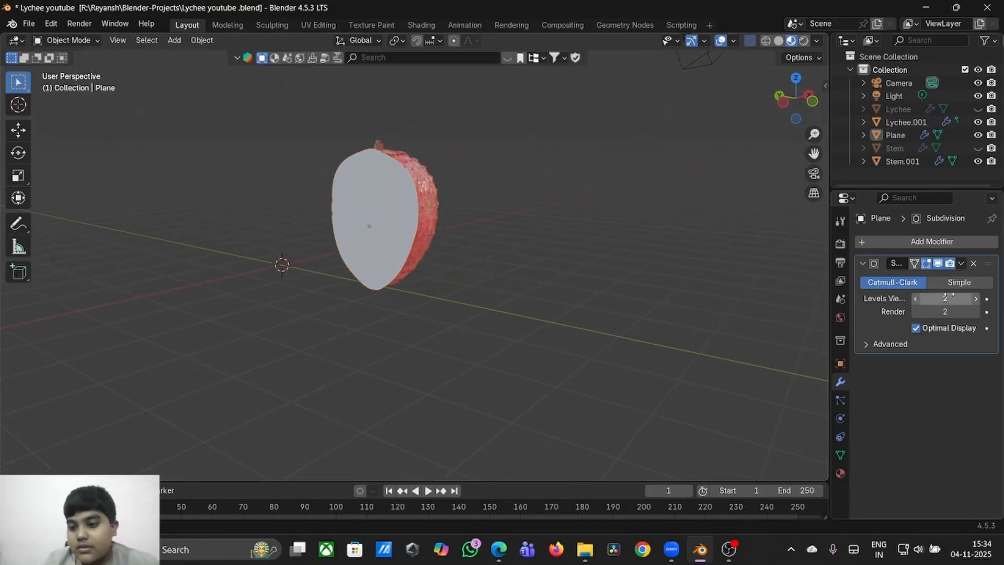
click(924, 238)
click(913, 252)
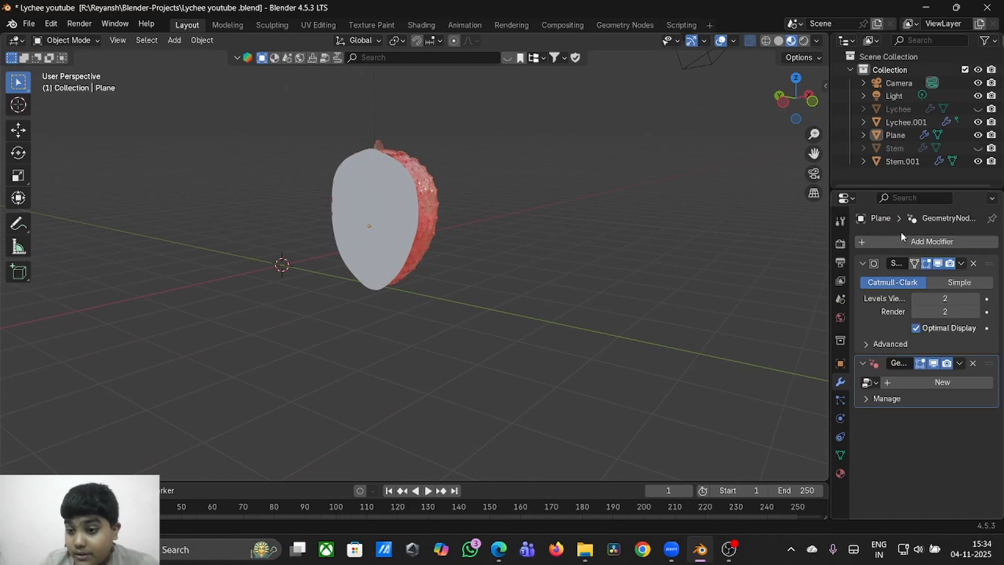
click(973, 363)
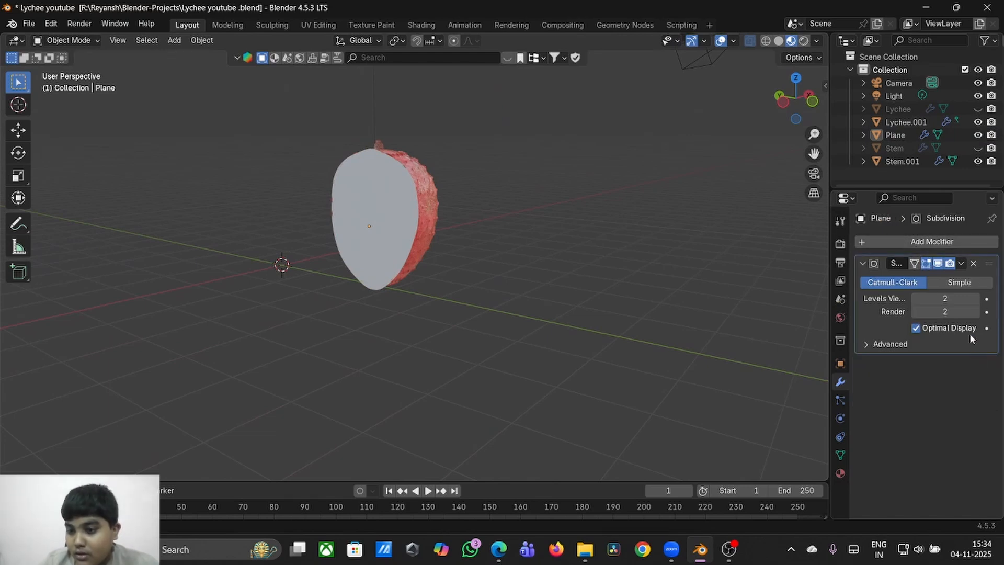
- Add a Displace modifier to the plane and give it a new texture
click(933, 240)
click(895, 222)
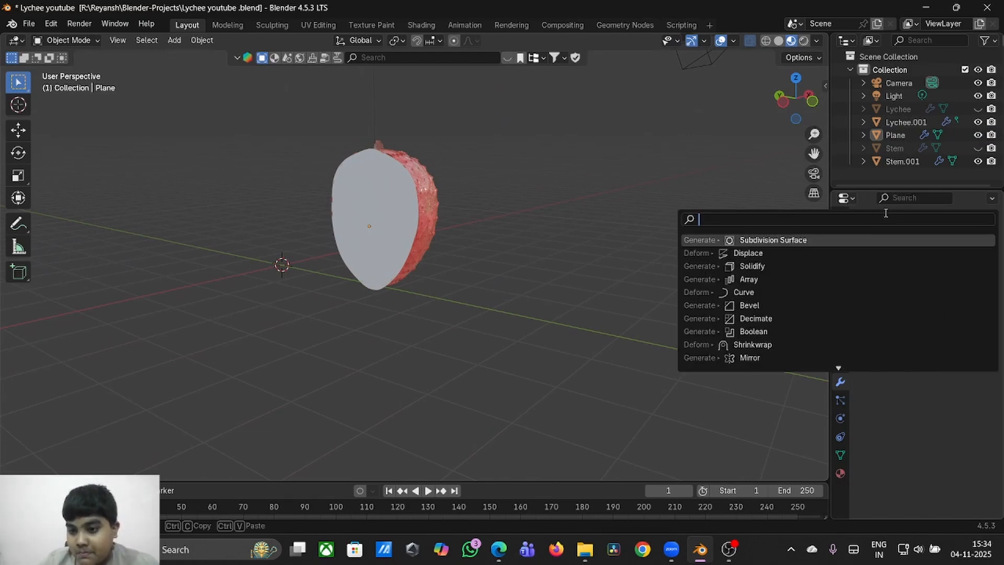
click(749, 254)
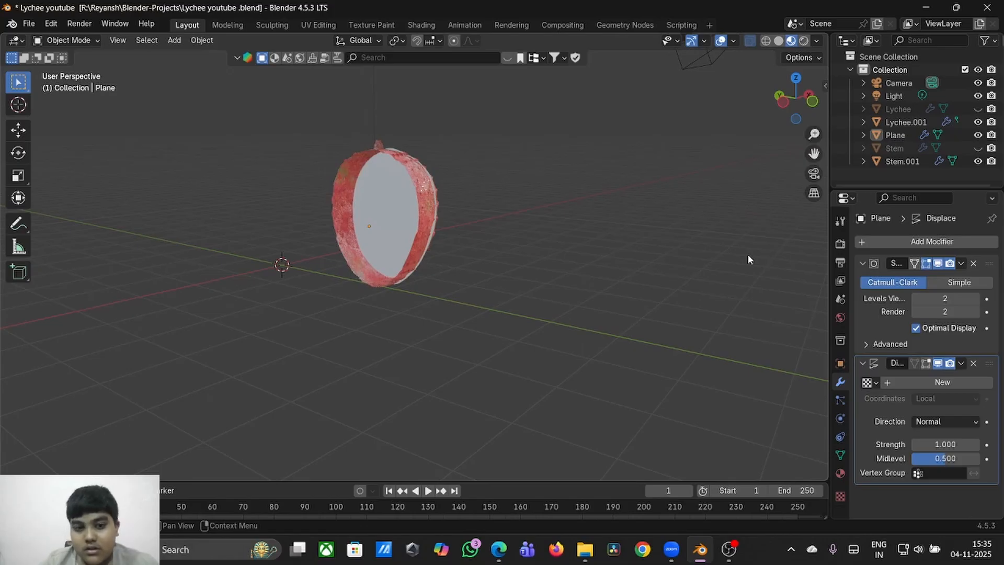
click(957, 384)
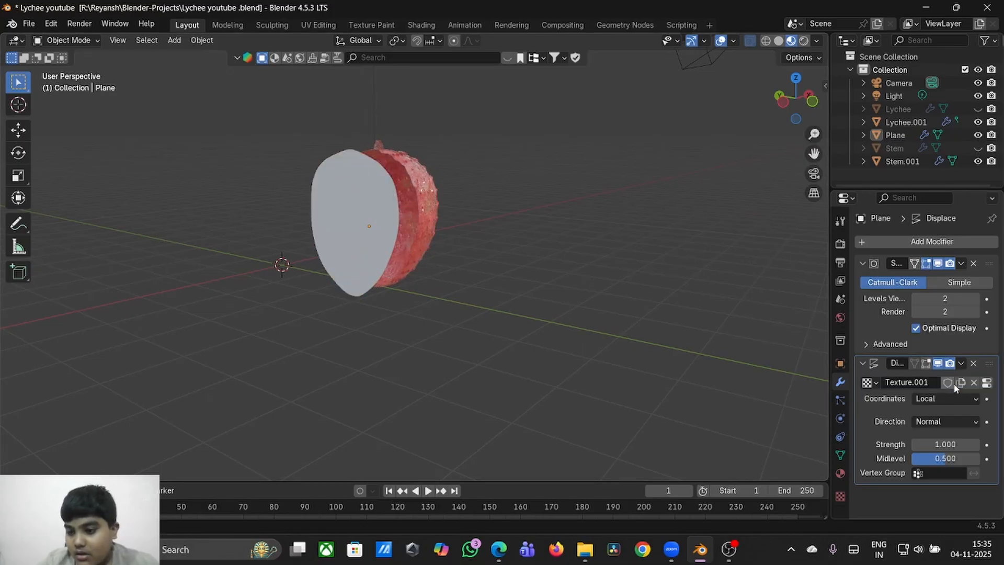
- Set the plane's displacement texture type to Clouds and its size to 2.00
click(987, 383)
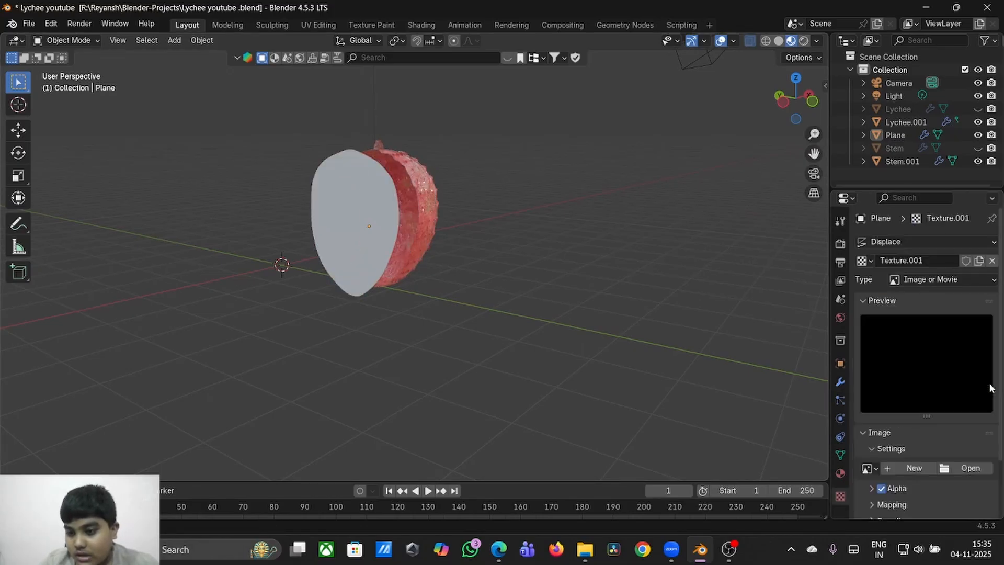
click(946, 281)
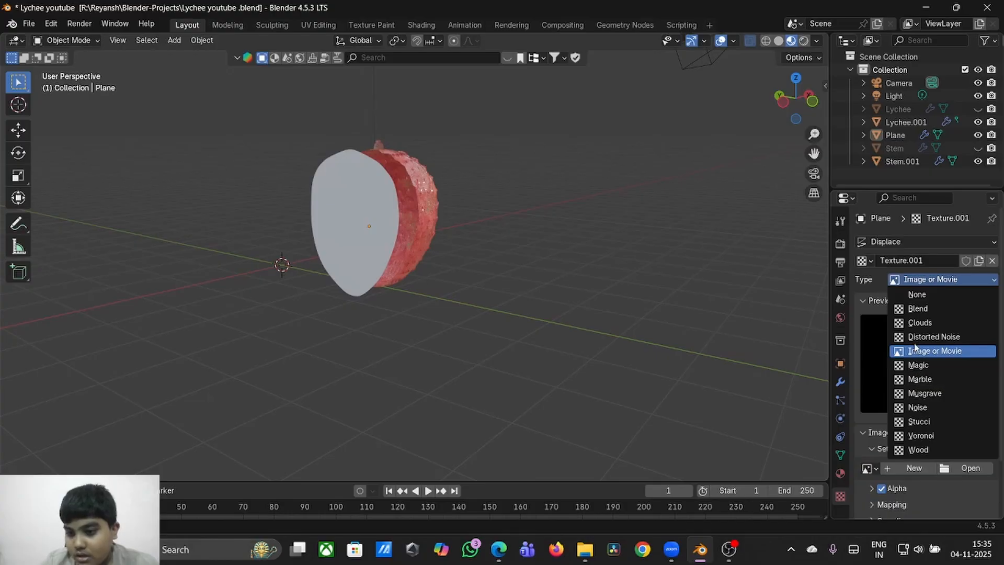
click(920, 323)
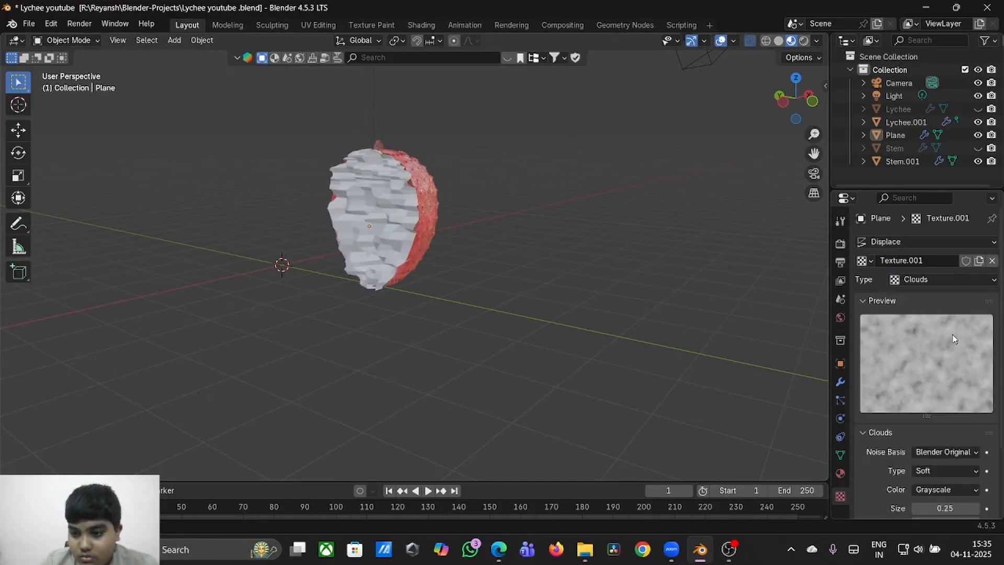
scroll(953, 339, down, 4)
drag(946, 426, 972, 426)
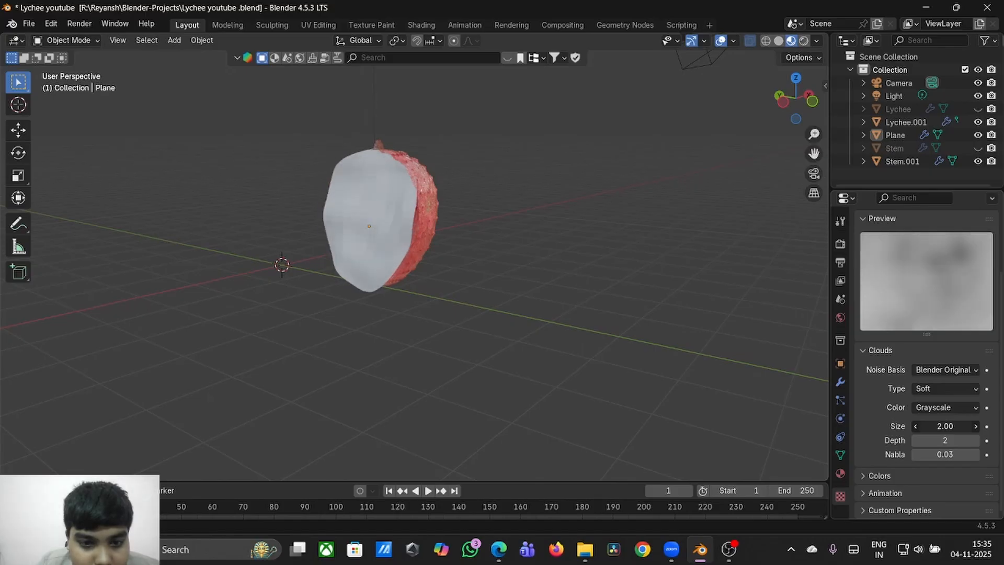
- Rotate the displaced plane about -6.74° around the global Y axis to follow the lychee's cut face
scroll(728, 366, right, 5)
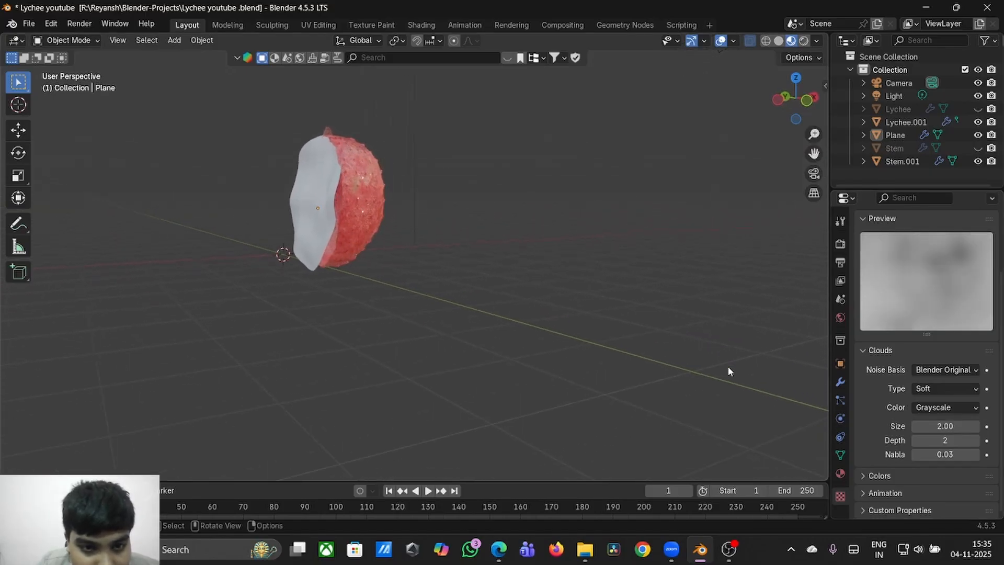
scroll(729, 366, right, 3)
scroll(728, 367, right, 1)
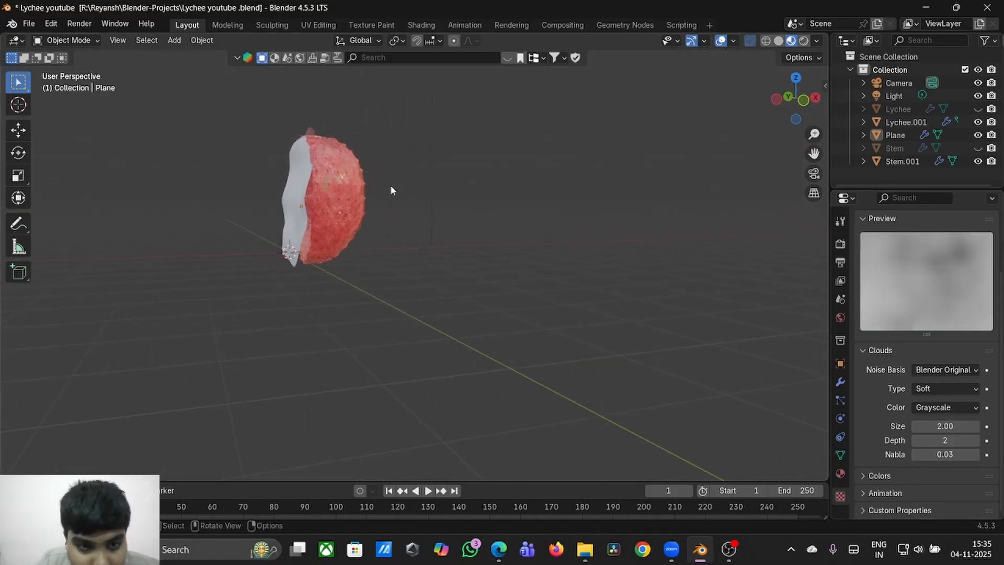
click(293, 230)
key(r)
key(y)
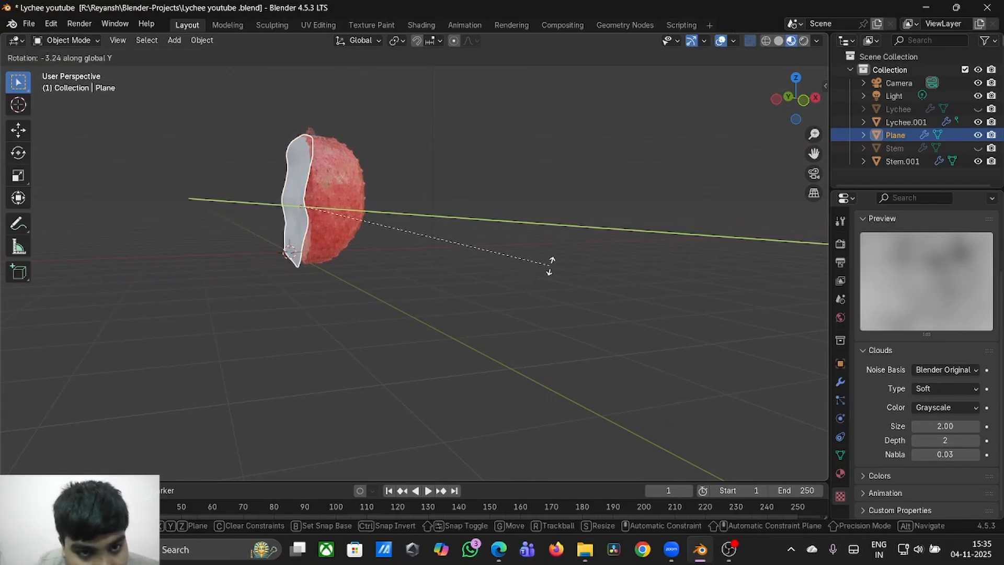
click(583, 256)
scroll(583, 256, left, 10)
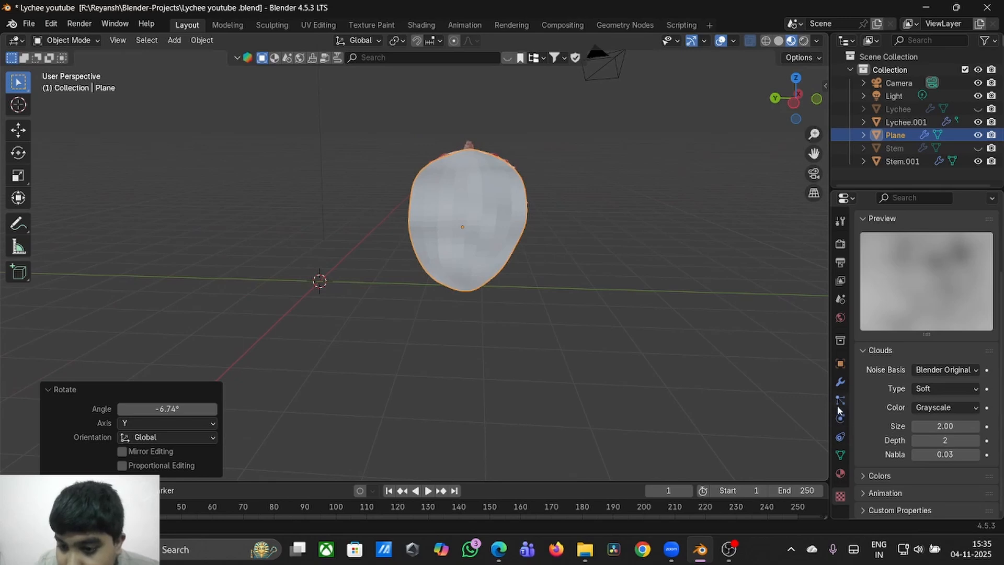
click(840, 437)
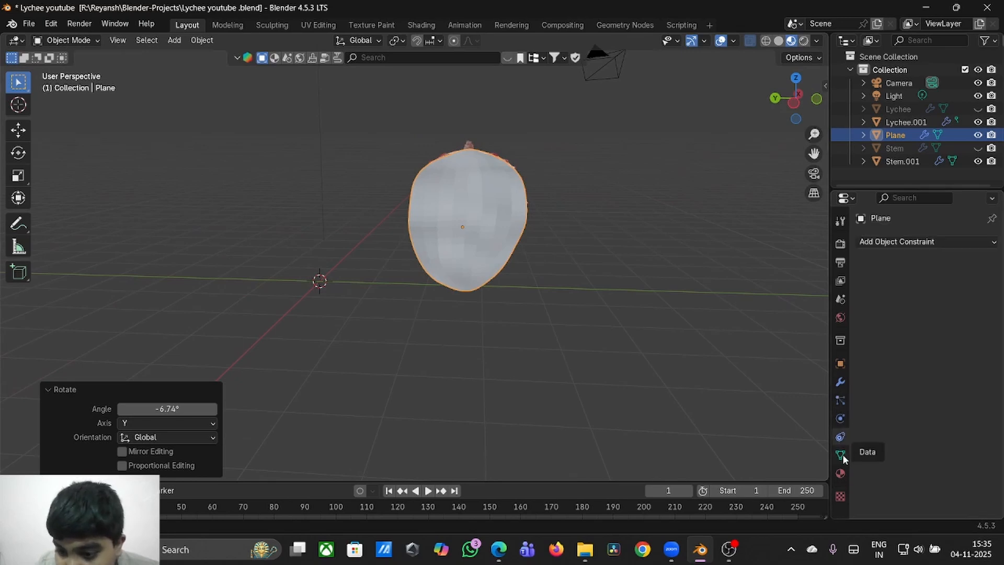
click(840, 454)
click(841, 419)
click(841, 401)
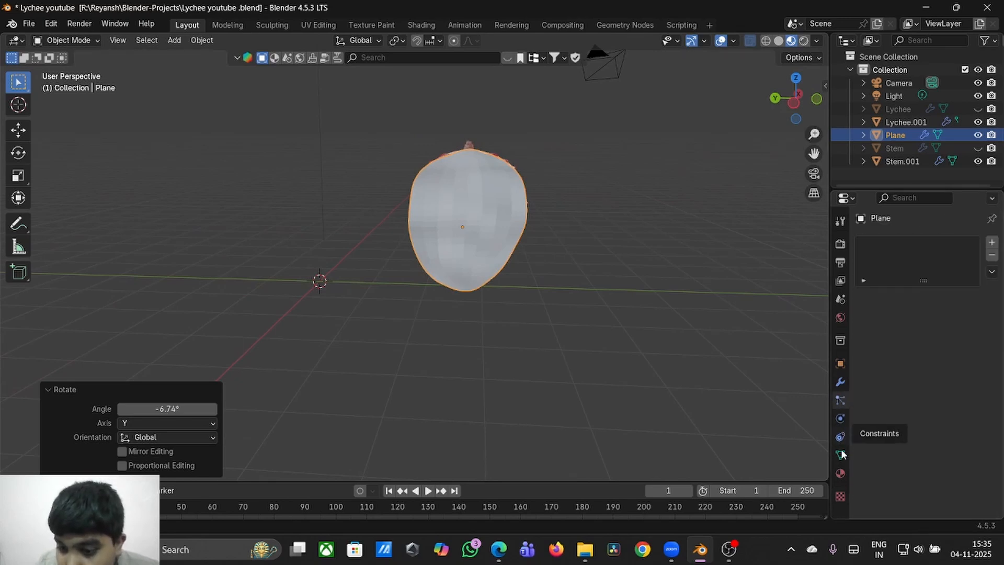
click(841, 473)
click(840, 363)
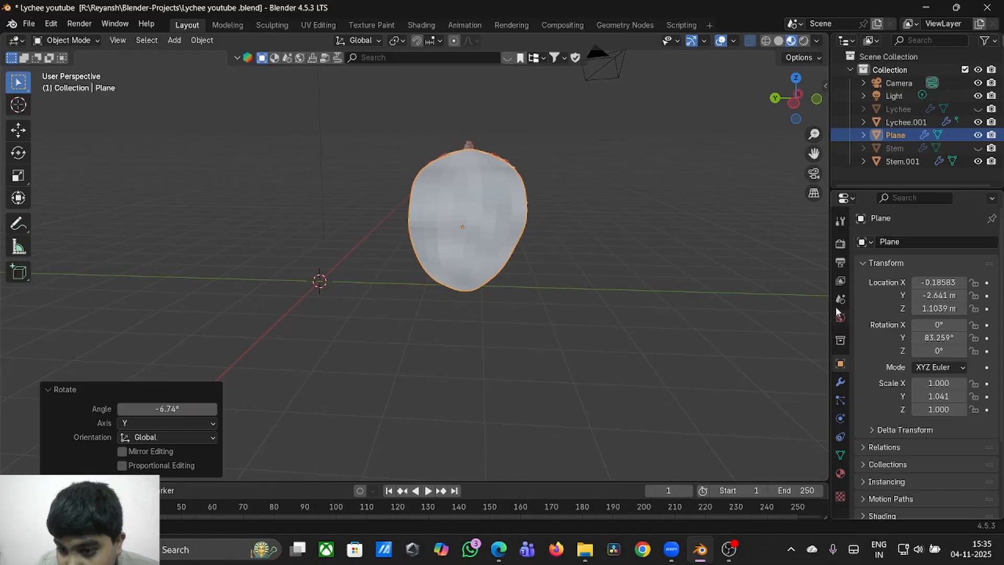
- Reduce the strength of the plane's Displace modifier to 0.5 and deselect the plane
click(841, 383)
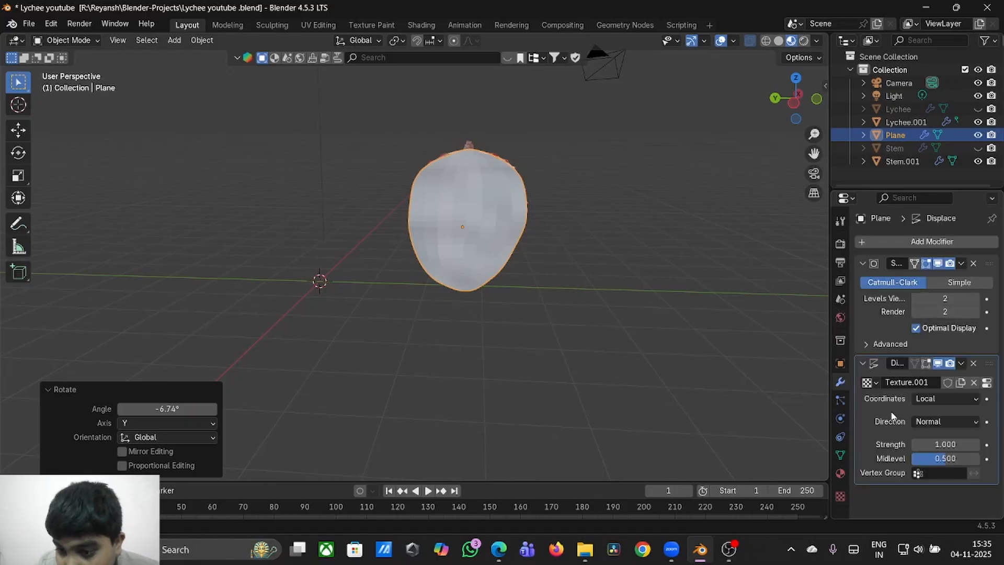
click(840, 497)
click(840, 382)
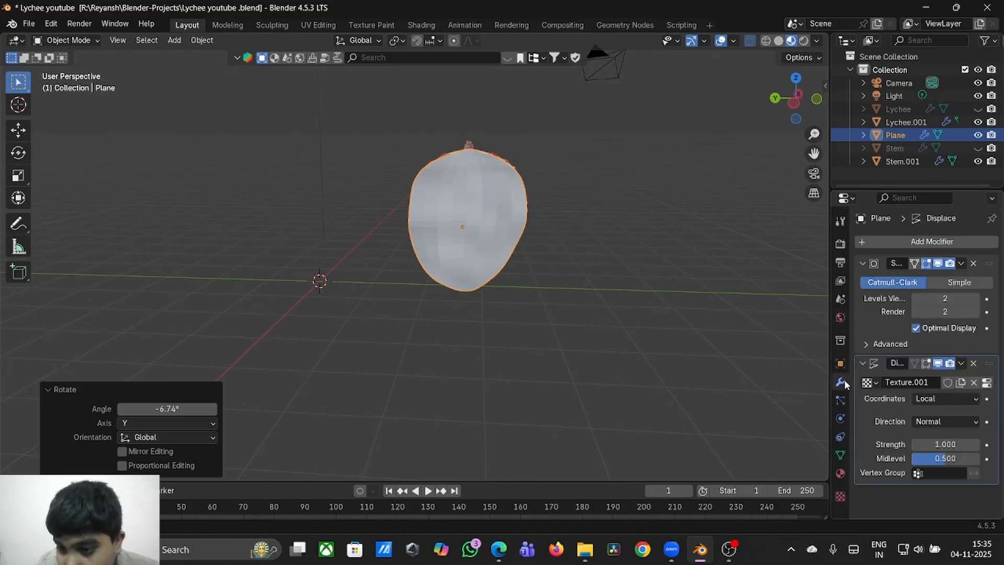
click(916, 445)
click(915, 445)
click(916, 445)
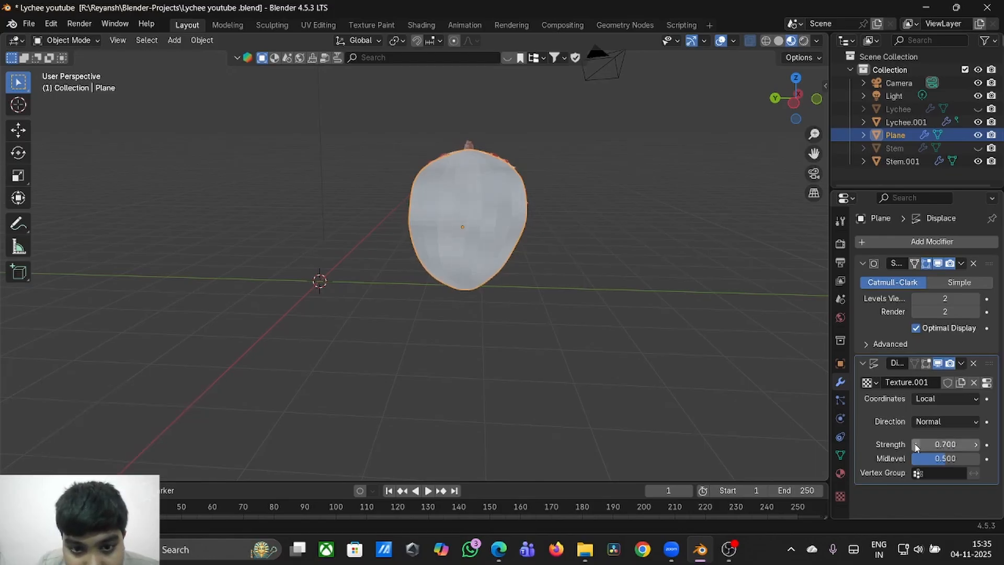
scroll(752, 330, right, 10)
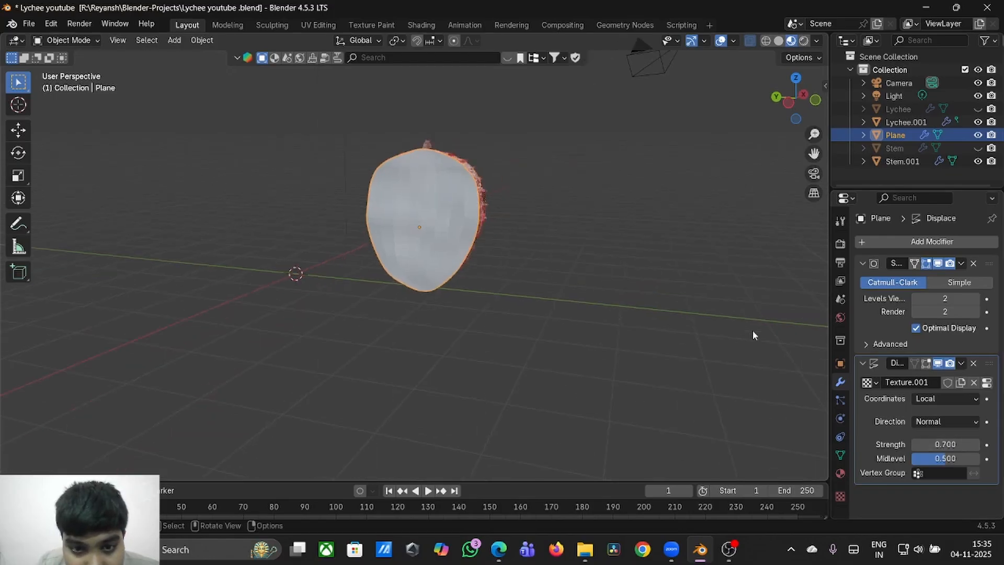
click(916, 444)
click(916, 444)
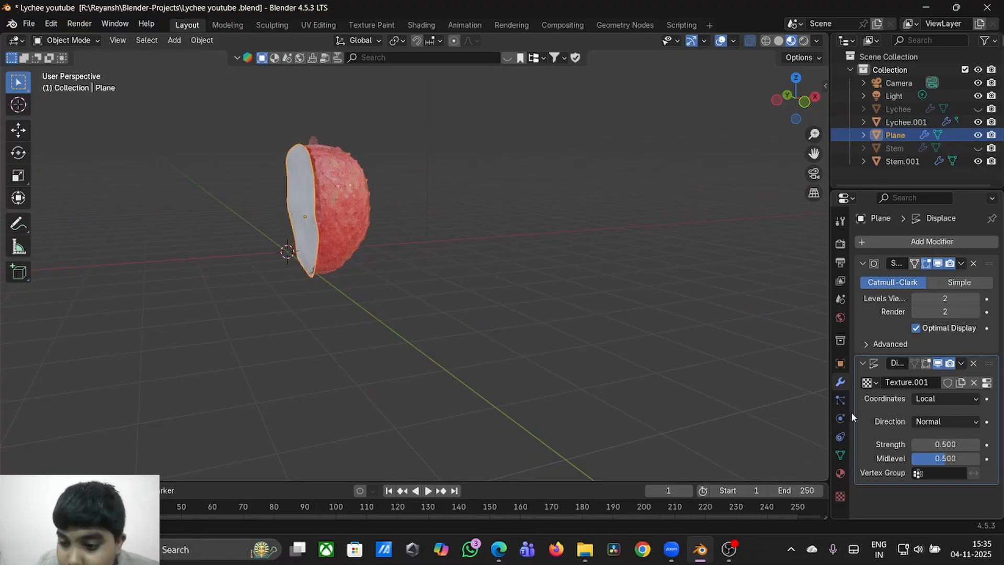
click(672, 345)
- Move the plane about -0.006 m along Y and about 0.07 m along X into the lychee's cut face, then deselect it
scroll(669, 345, left, 5)
scroll(669, 345, up, 4)
scroll(669, 344, left, 6)
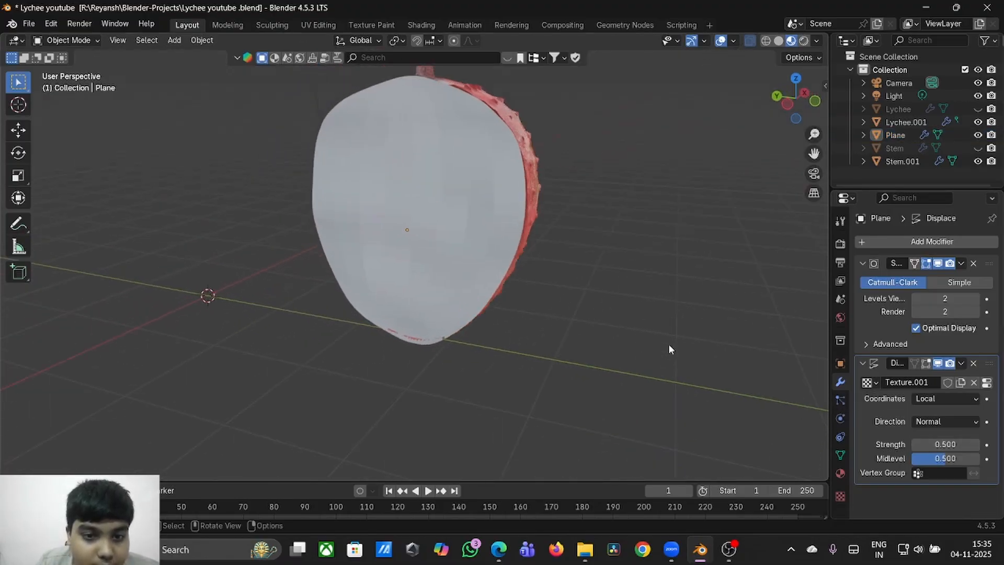
scroll(669, 345, up, 10)
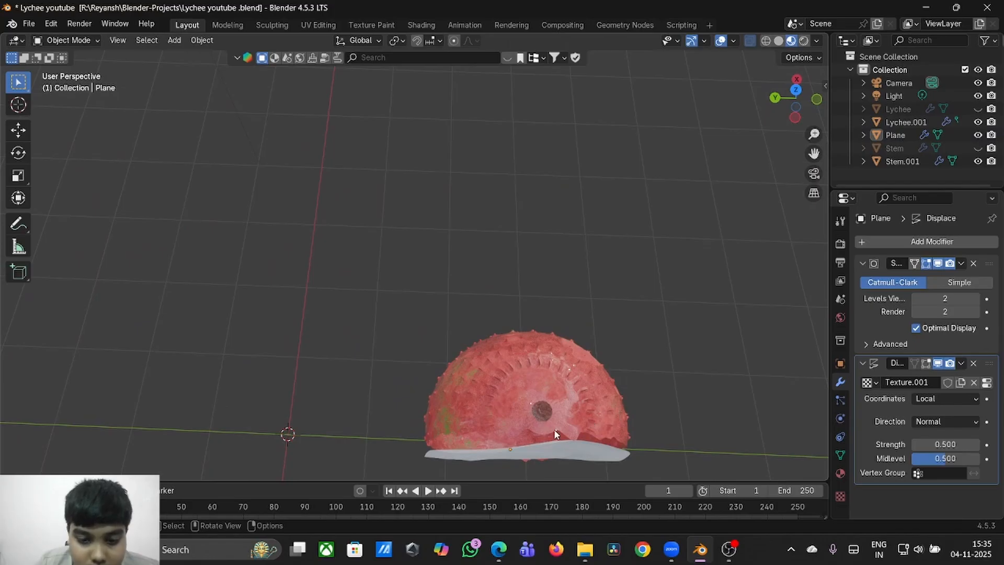
click(554, 429)
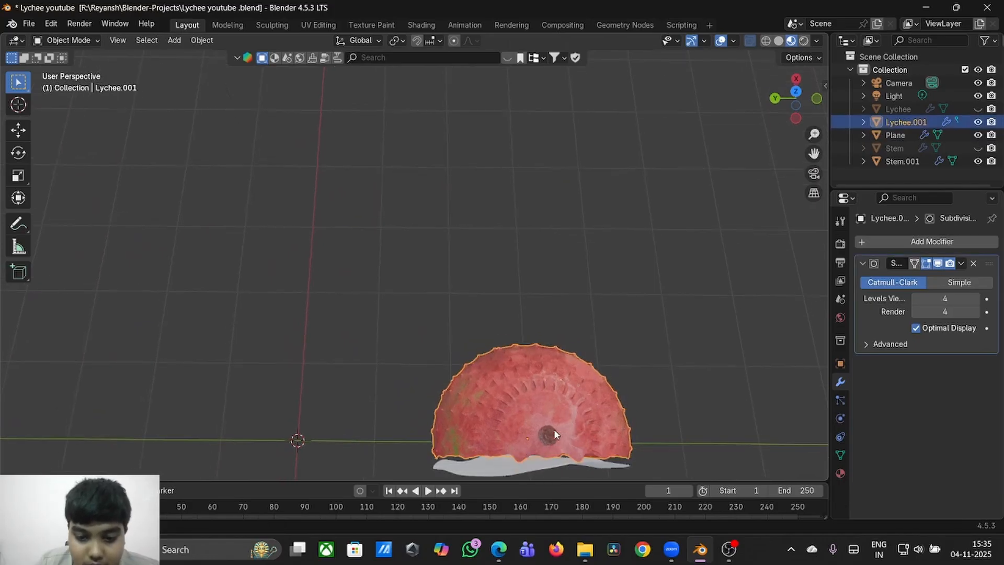
click(562, 459)
key(g)
key(y)
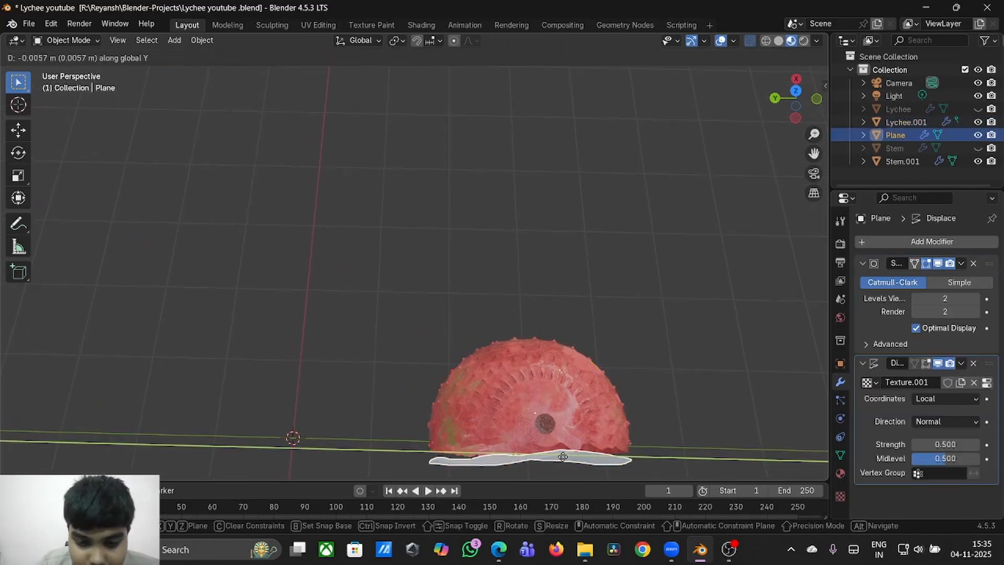
click(563, 460)
key(g)
key(x)
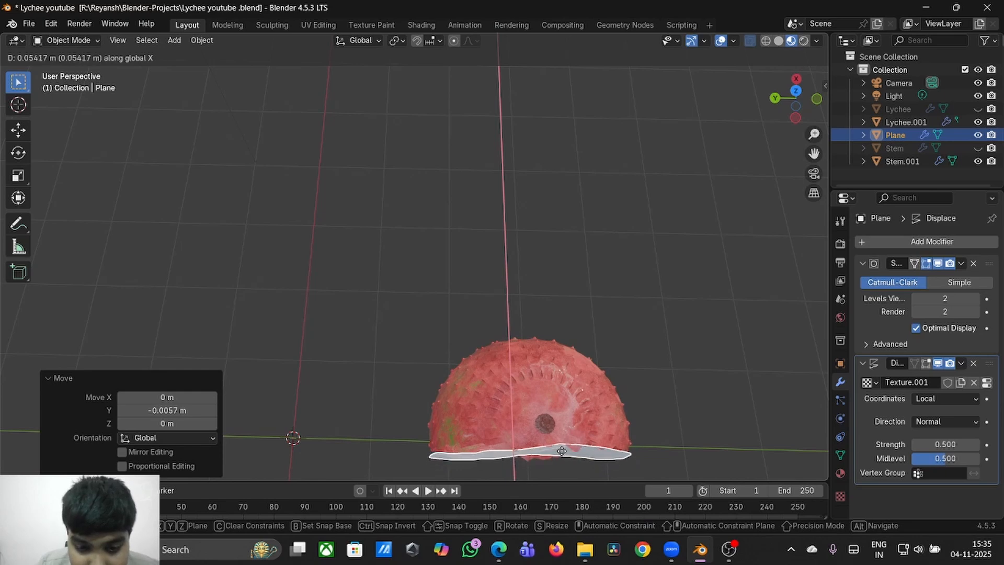
click(560, 449)
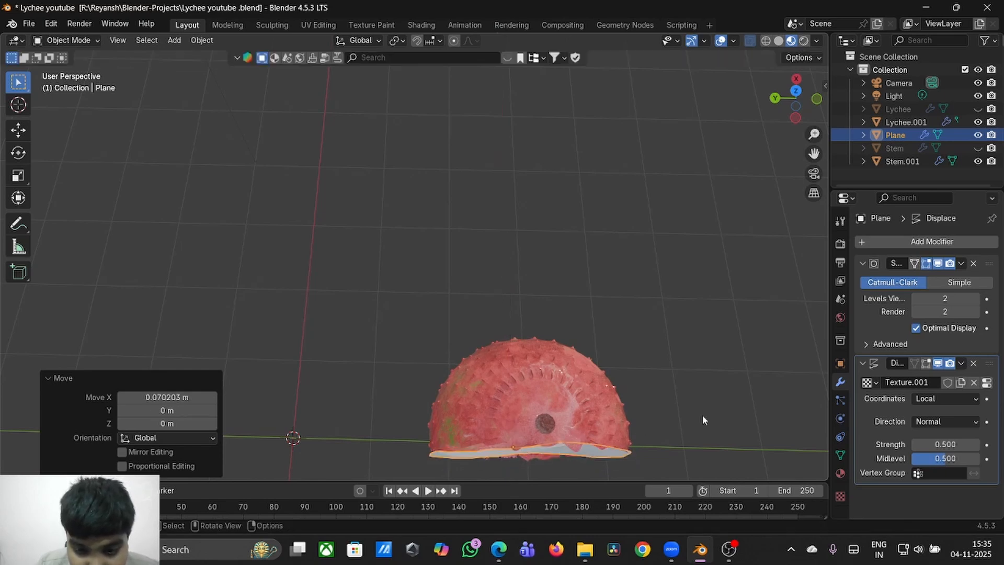
click(702, 416)
- Set the plane's subdivision viewport and render levels to 4 and its Displace strength to 0.4
scroll(702, 417, down, 10)
middle_drag(702, 417, 561, 179)
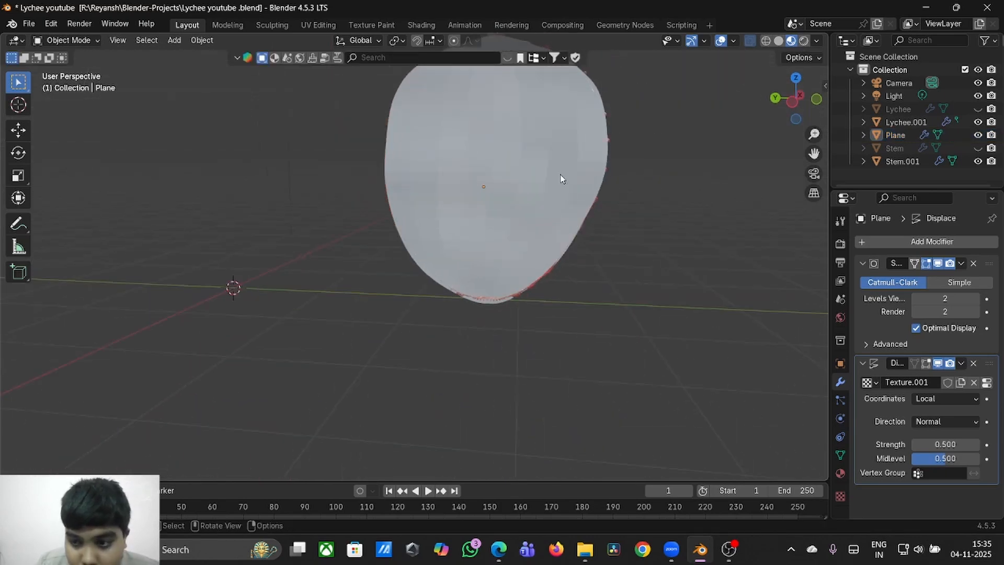
click(975, 299)
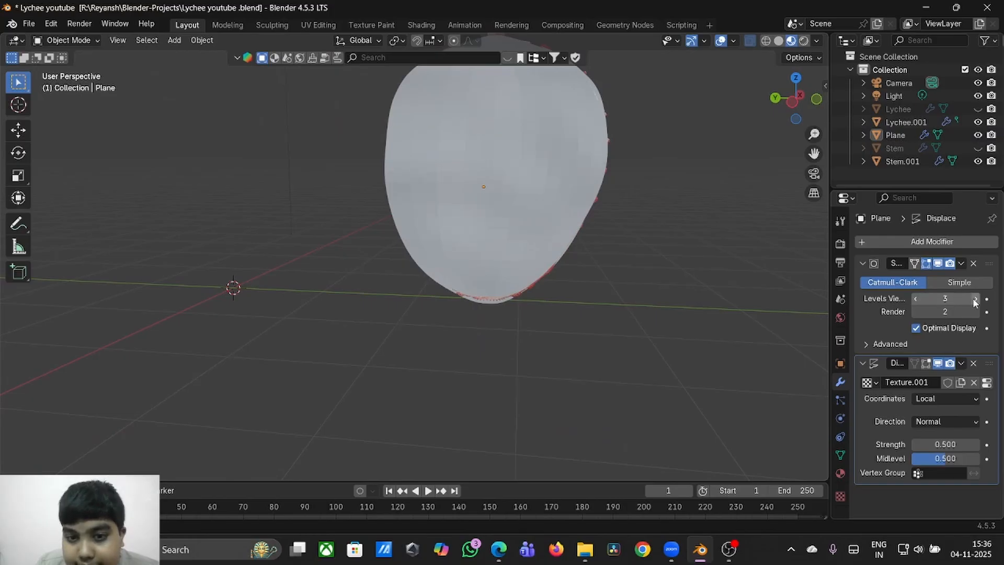
click(975, 311)
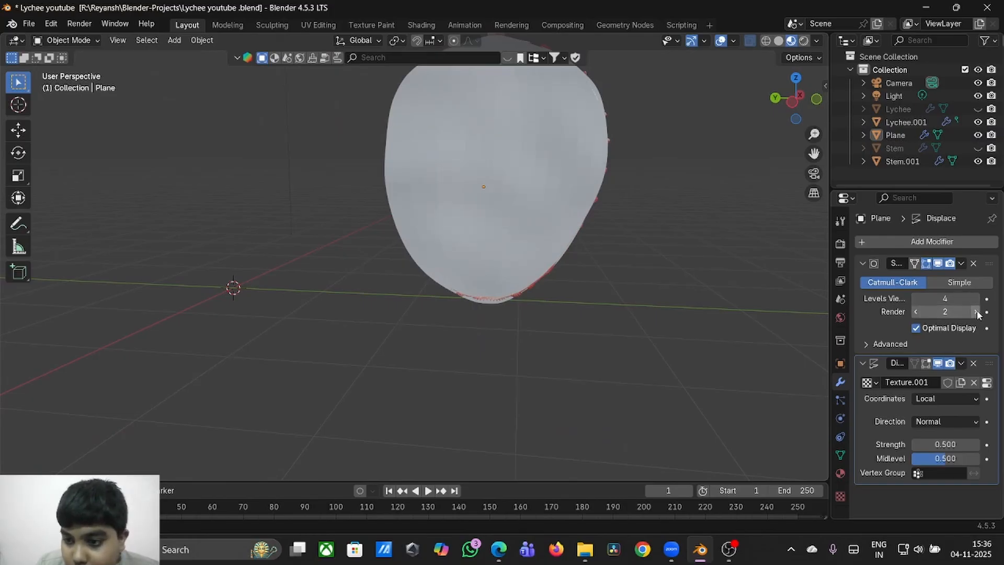
click(975, 311)
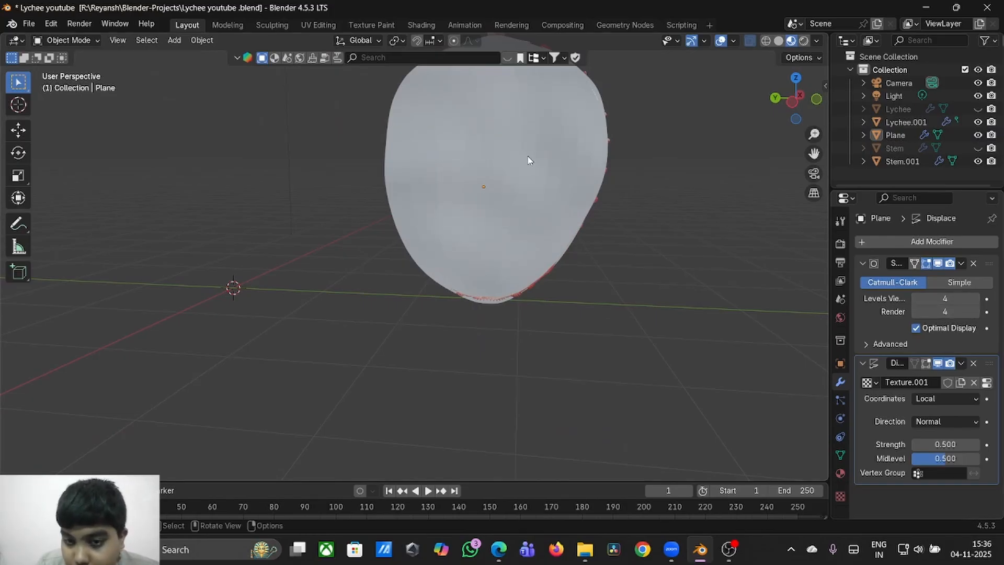
click(914, 444)
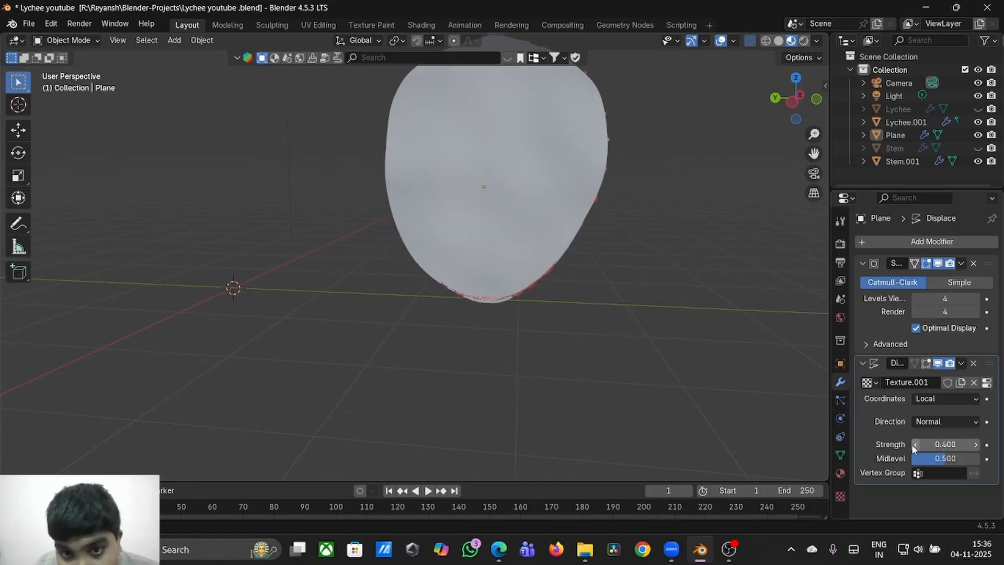
- Select the plane's bottom vertices in Edit Mode and move them up about 0.079 m along Z
middle_drag(759, 335, 305, 284)
key(Tab)
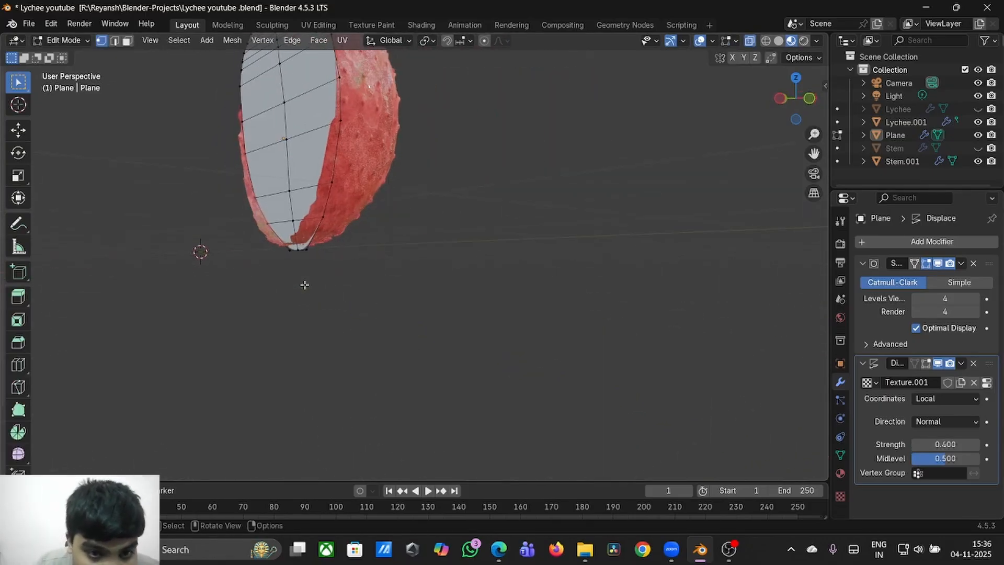
drag(281, 244, 345, 262)
key(g)
key(z)
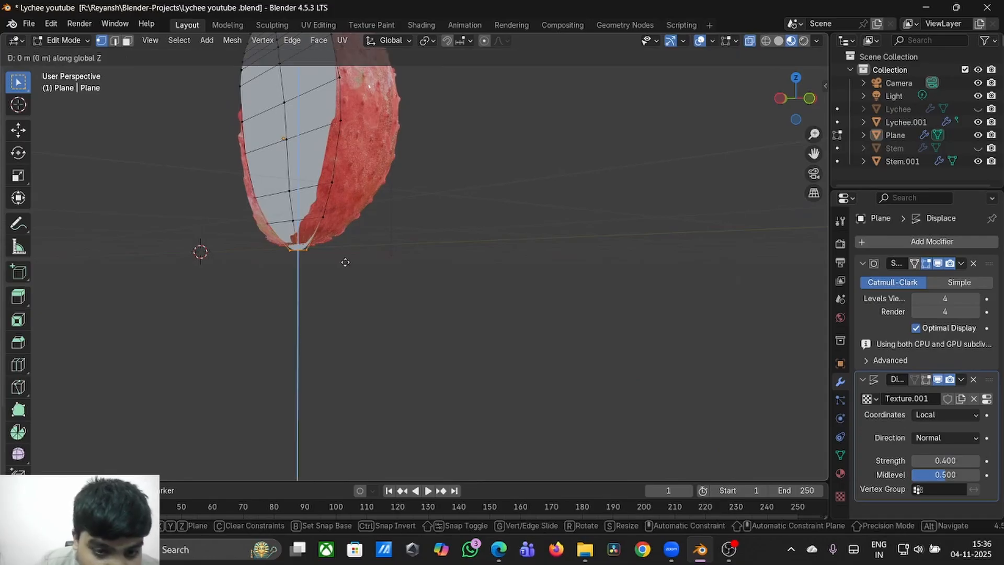
click(340, 253)
- Try to add a single horizontal loop cut across the lowest row of faces on the plane
middle_drag(341, 253, 342, 255)
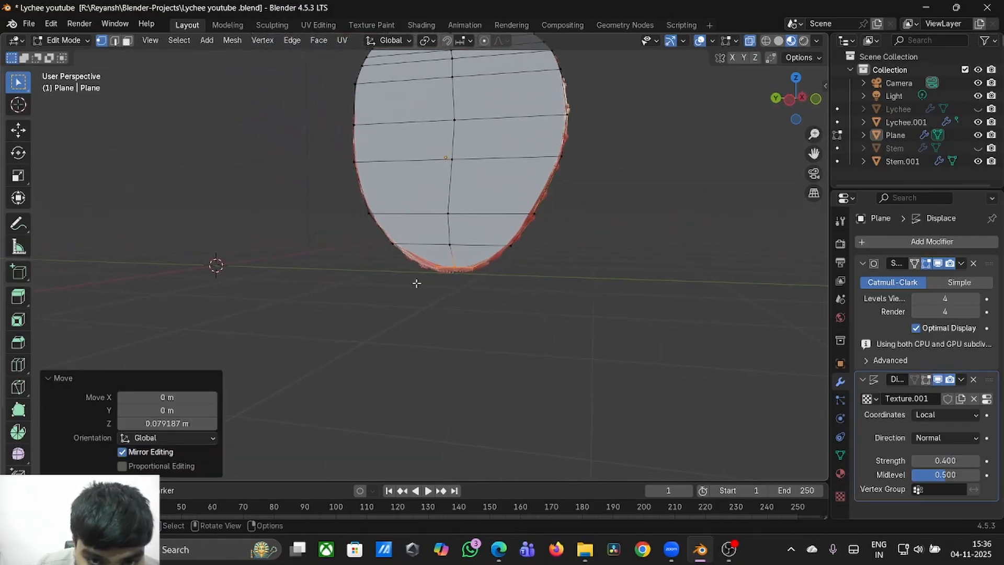
key(ctrl+r)
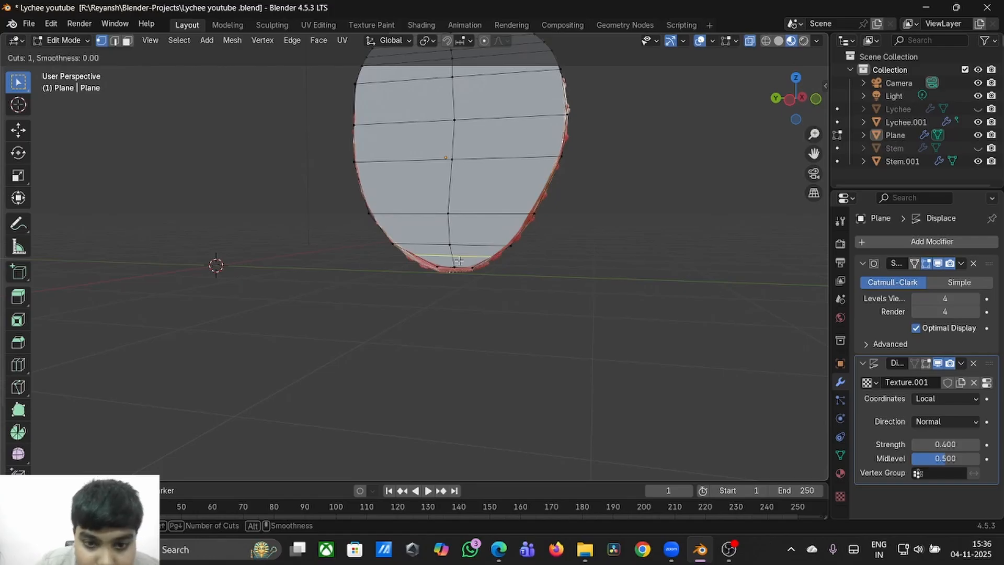
click(459, 260)
click(466, 269)
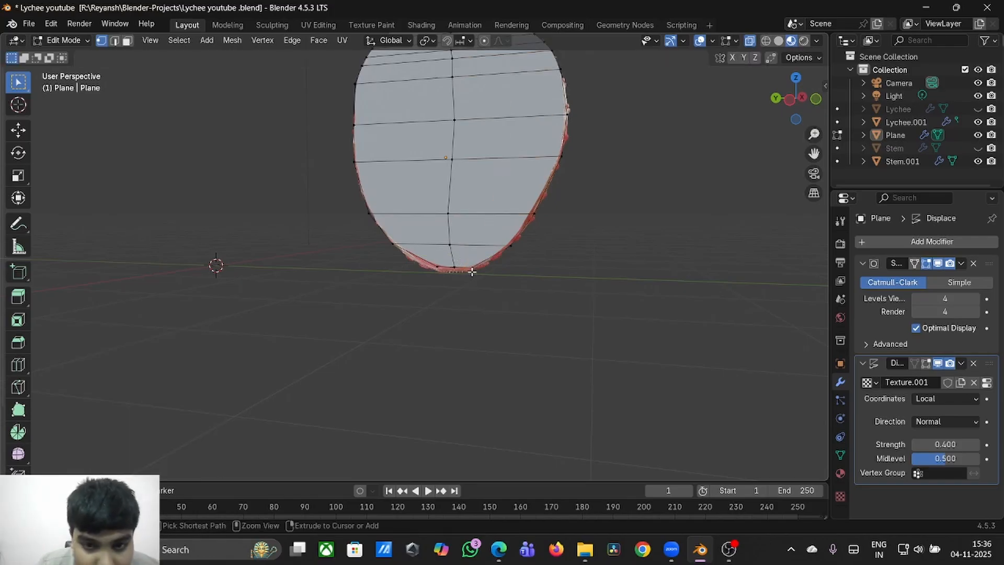
- Add a single horizontal loop cut across the plane's lowest row of faces, with a slide factor of about -0.044
key(ctrl+r)
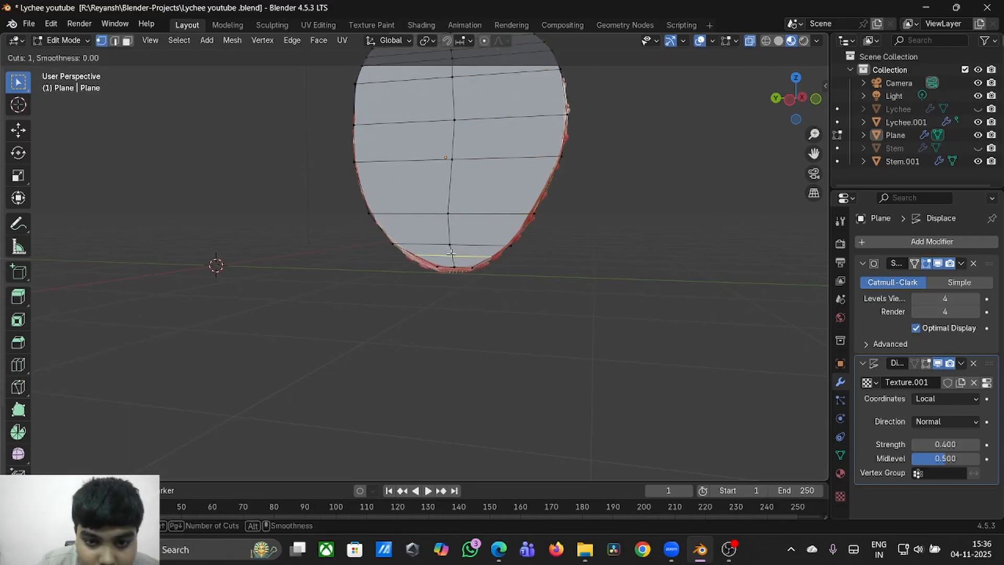
click(451, 253)
click(429, 254)
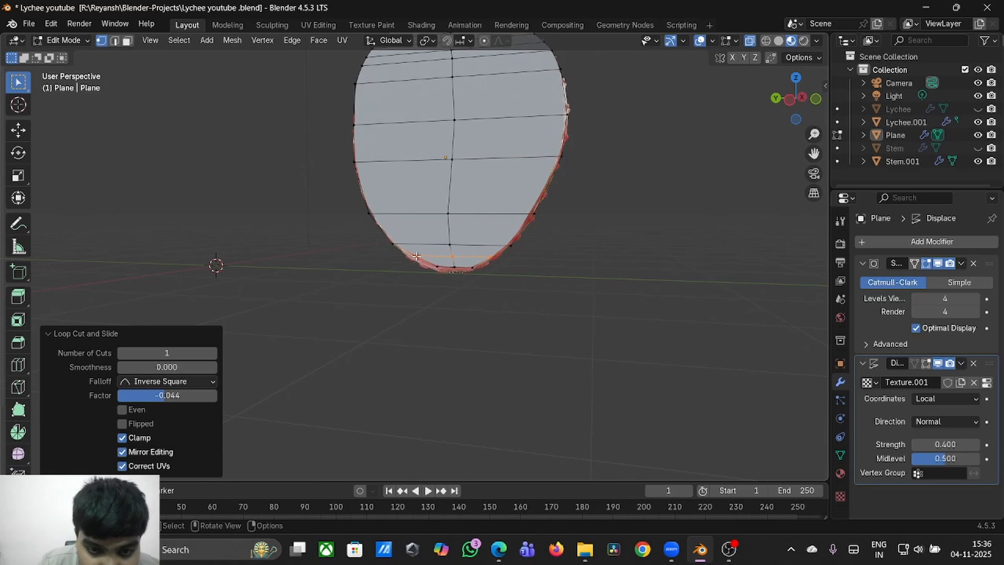
- Move the new cut's two end vertices outward along Y to the shell outline, by about 0.020 m and -0.025 m, and leave Edit Mode
key(g)
key(y)
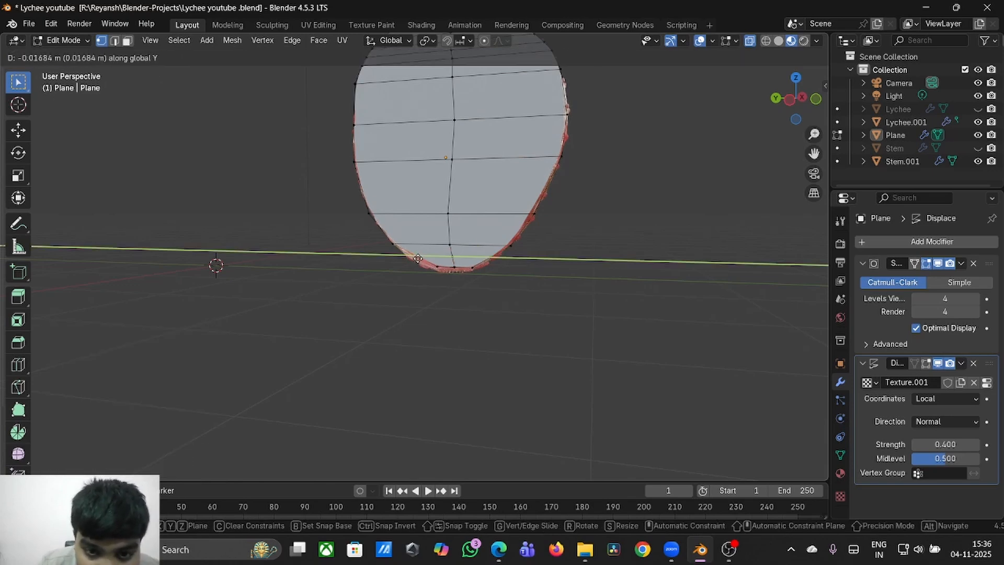
click(418, 258)
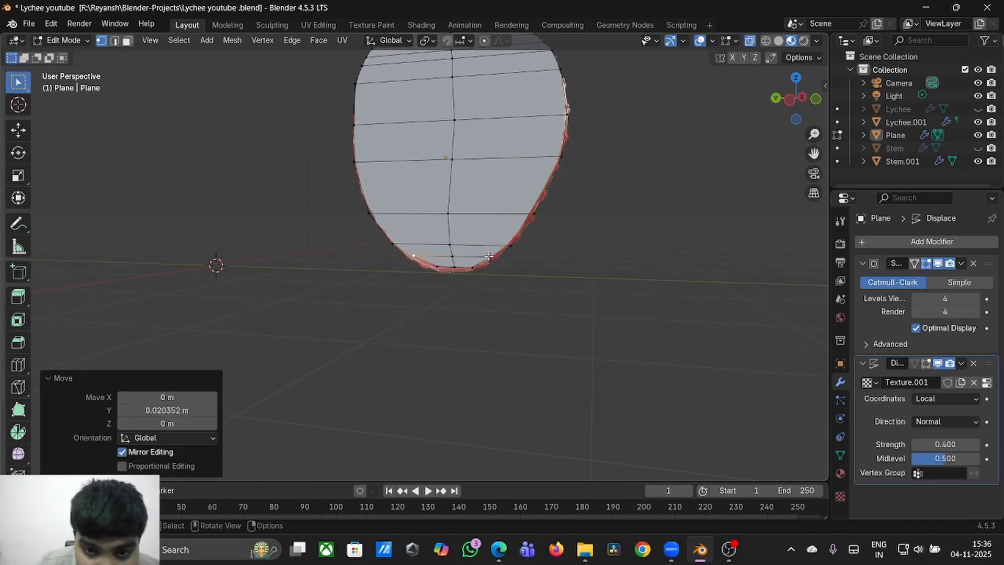
key(g)
key(y)
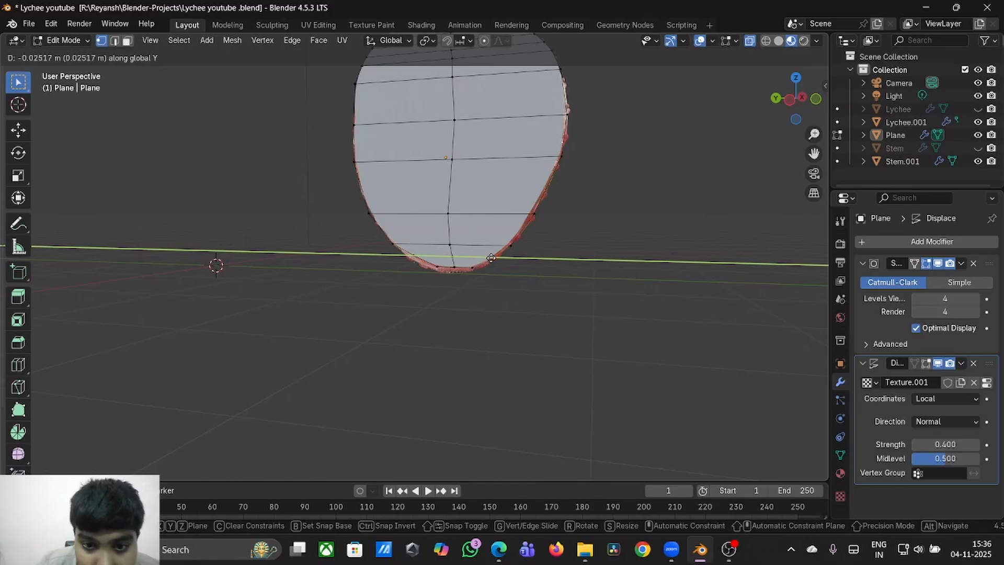
click(520, 276)
scroll(539, 289, down, 2)
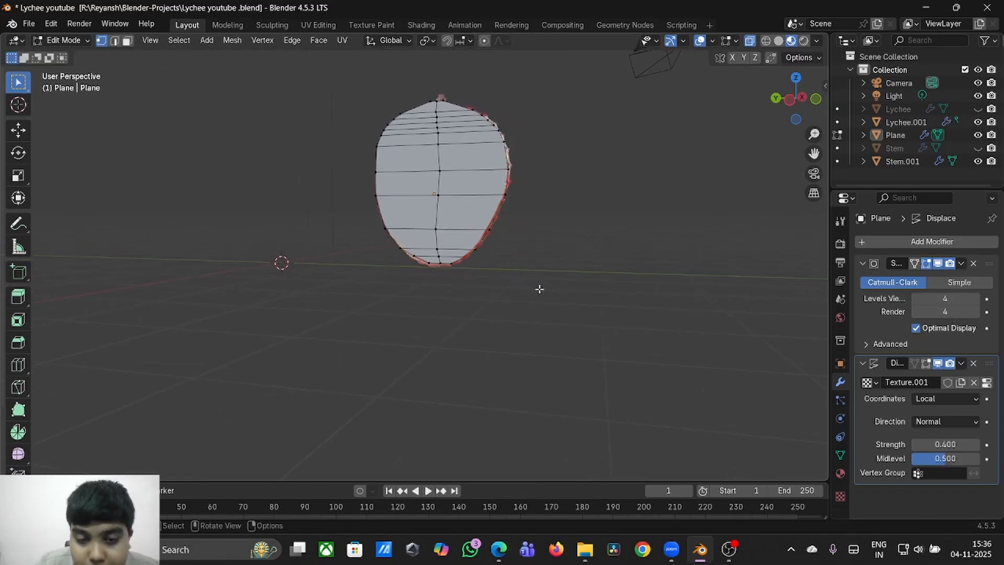
key(Tab)
- Inspect from several angles how the plane fits the lychee's cut edge
scroll(539, 289, down, 5)
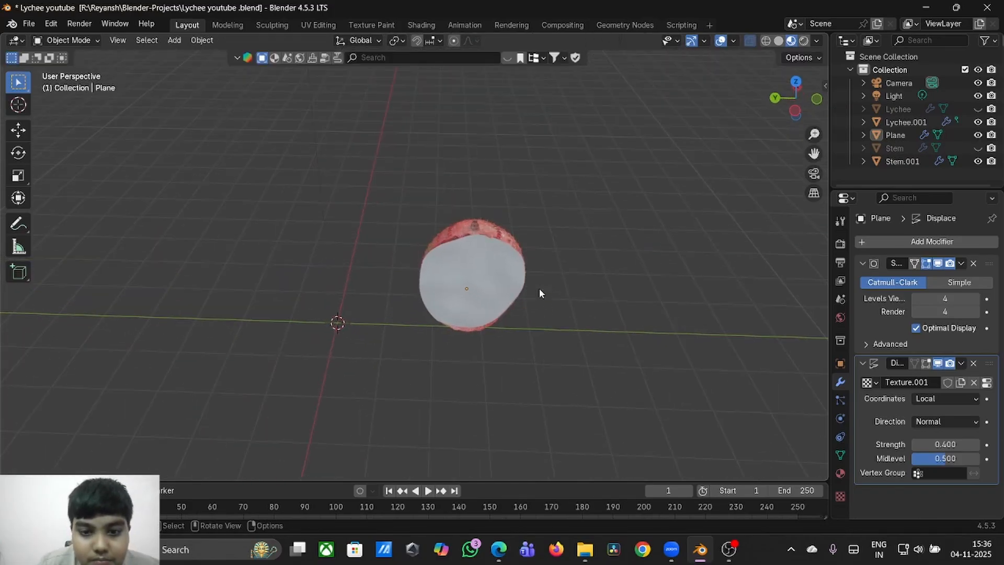
scroll(539, 287, down, 10)
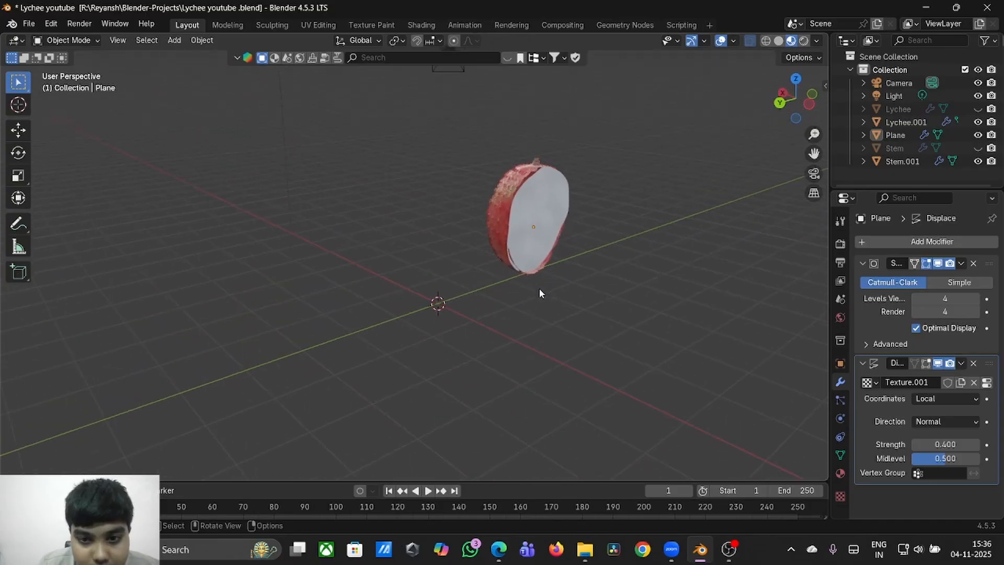
scroll(539, 288, down, 5)
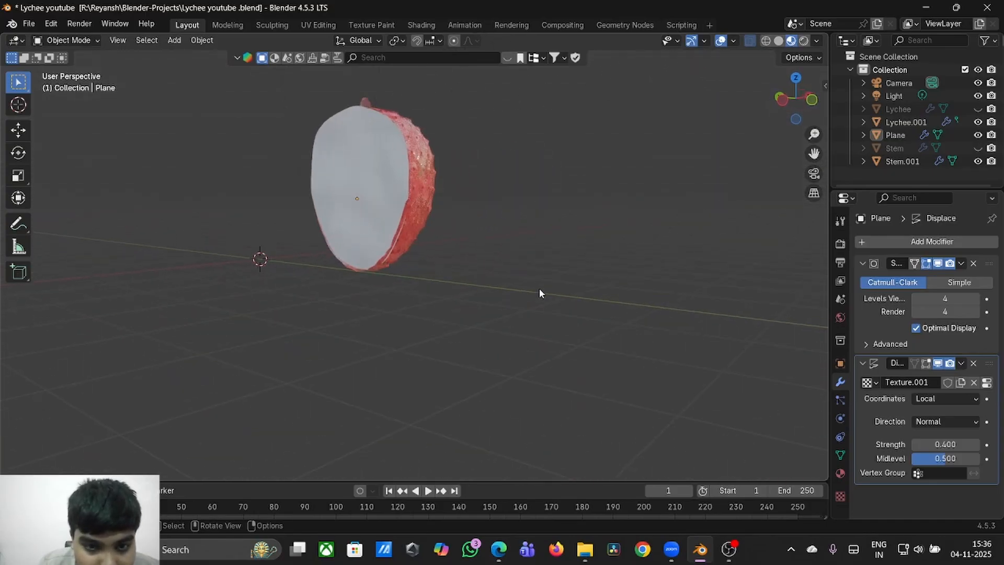
scroll(539, 288, up, 5)
scroll(540, 293, down, 5)
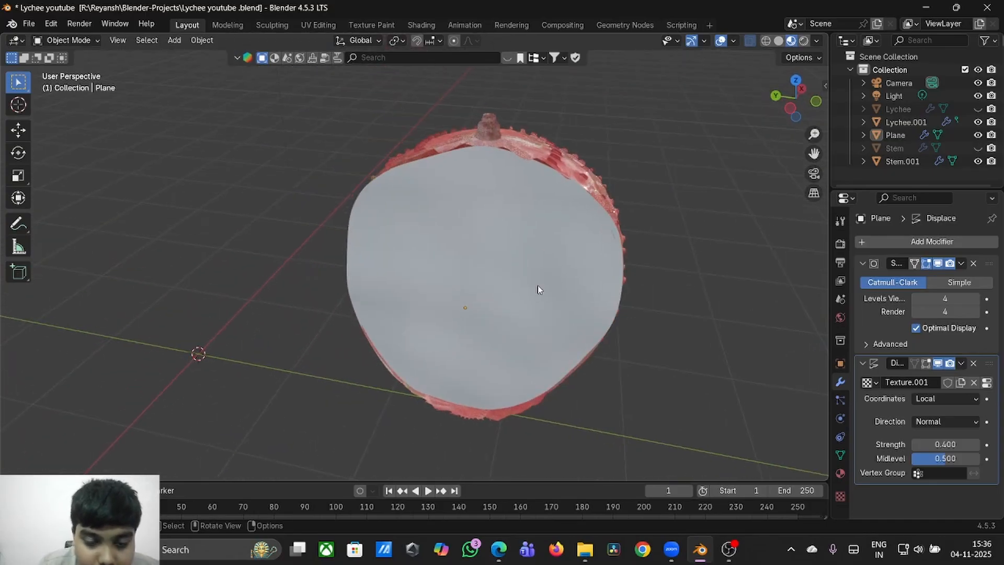
key(Tab)
key(Tab)
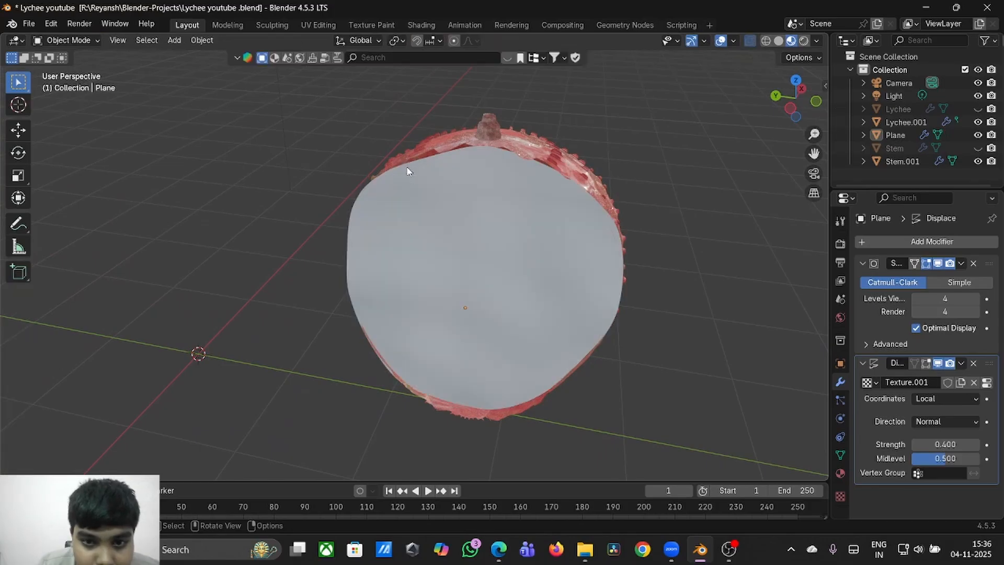
scroll(408, 172, down, 5)
scroll(408, 172, down, 2)
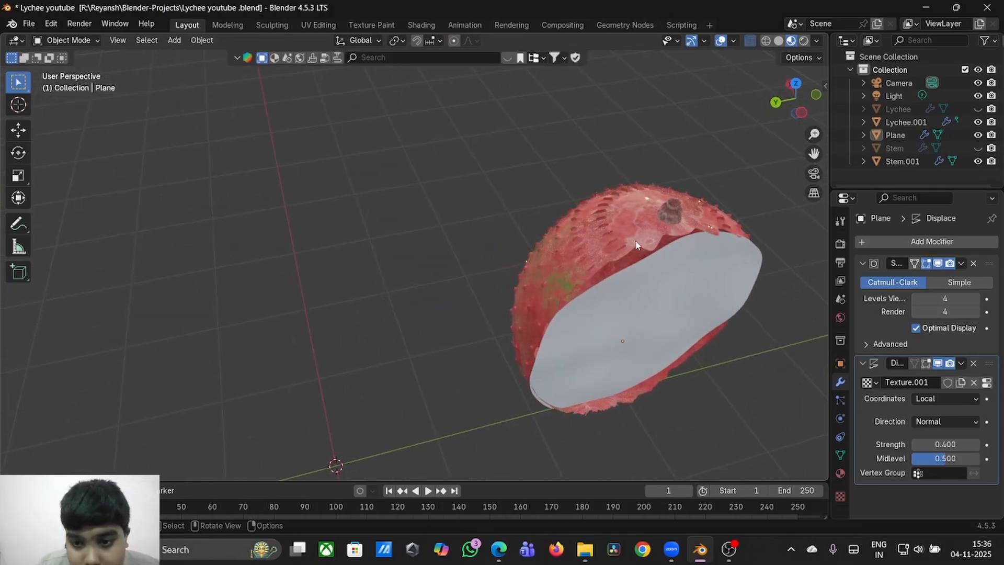
- Move the plane about 0.08 m along X, deeper into the lychee shell
click(651, 278)
scroll(652, 277, down, 10)
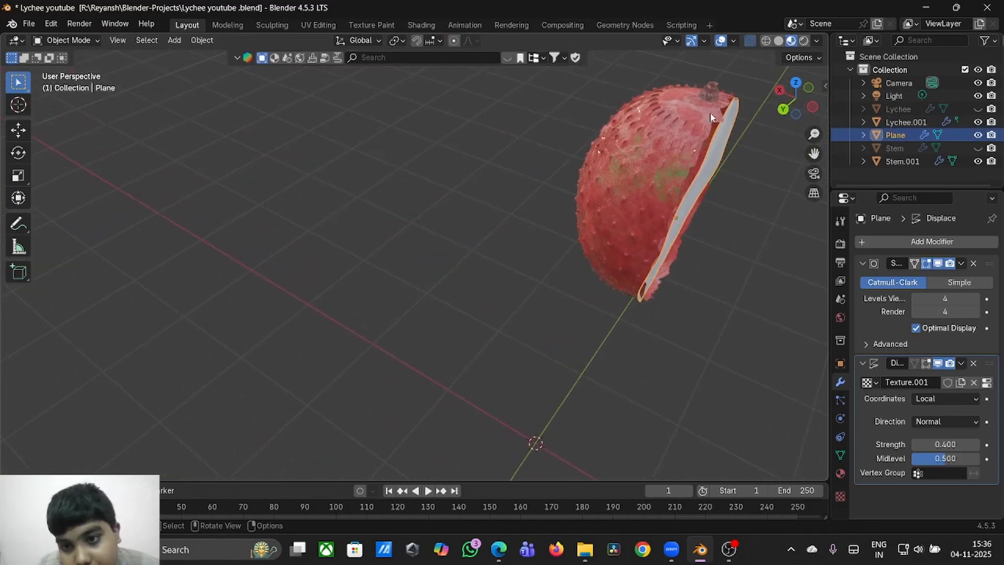
key(g)
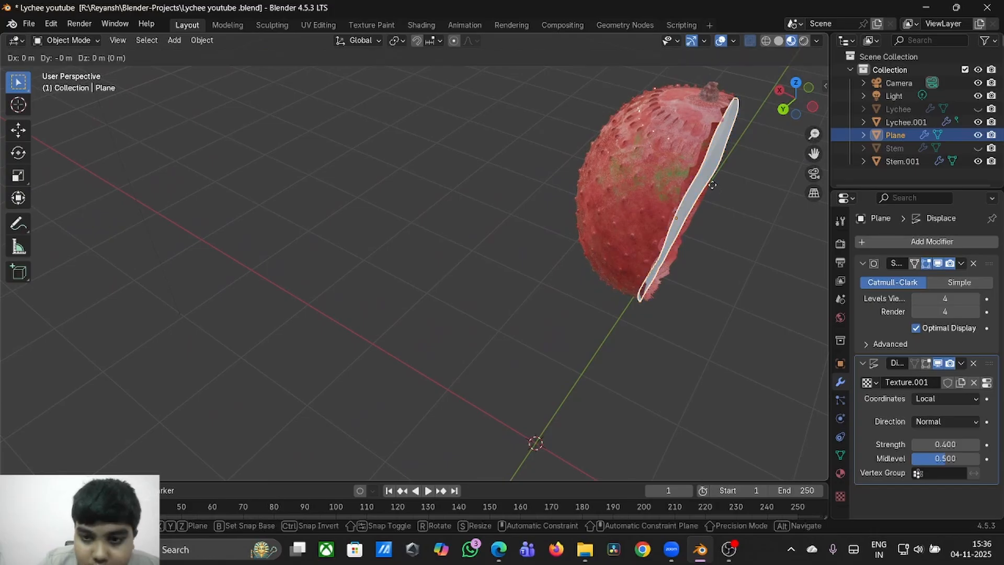
key(y)
key(x)
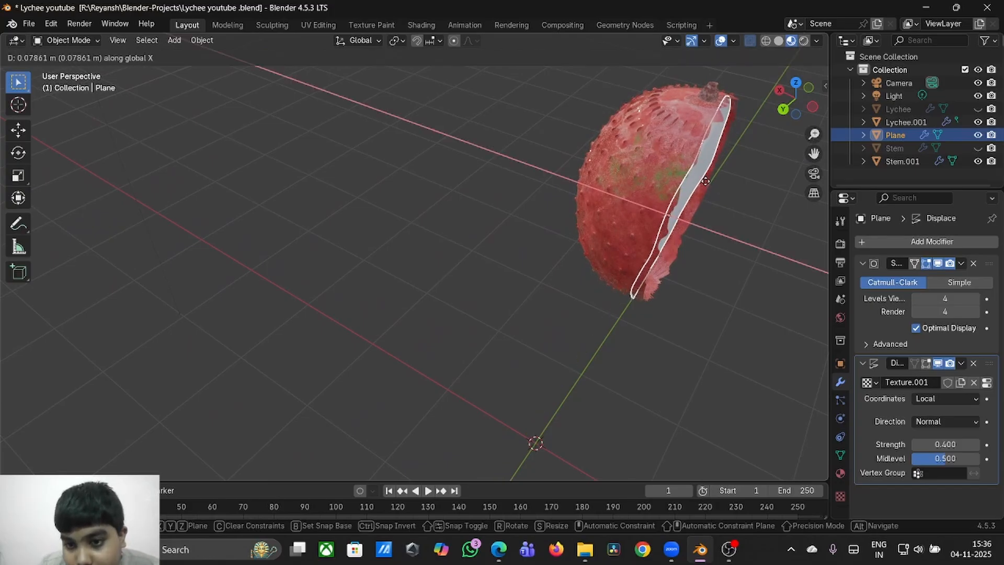
click(724, 233)
- Open the halved lychee shell's mesh in Edit Mode and view it from the front
key(Tab)
middle_drag(724, 234, 733, 228)
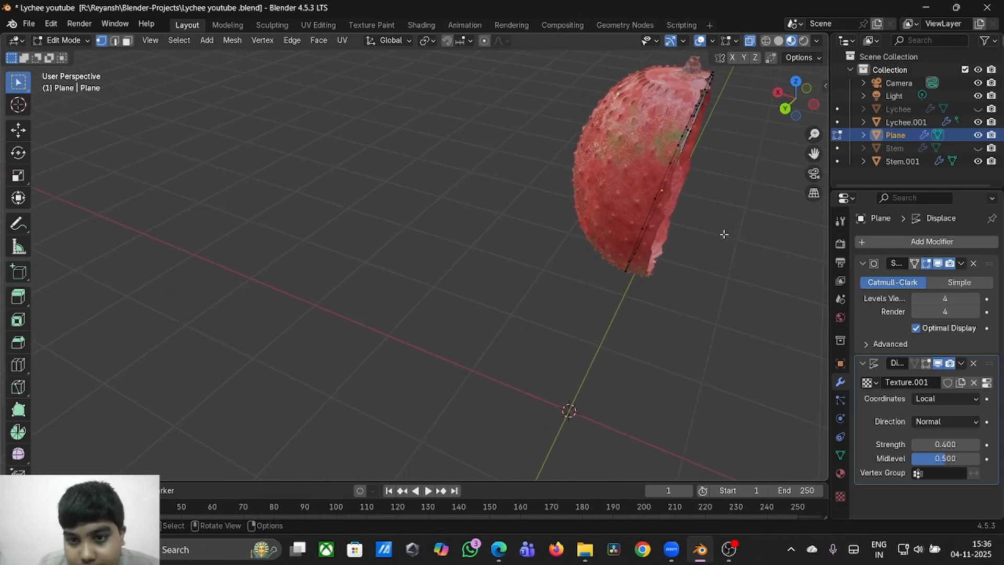
click(642, 169)
middle_drag(641, 164, 641, 166)
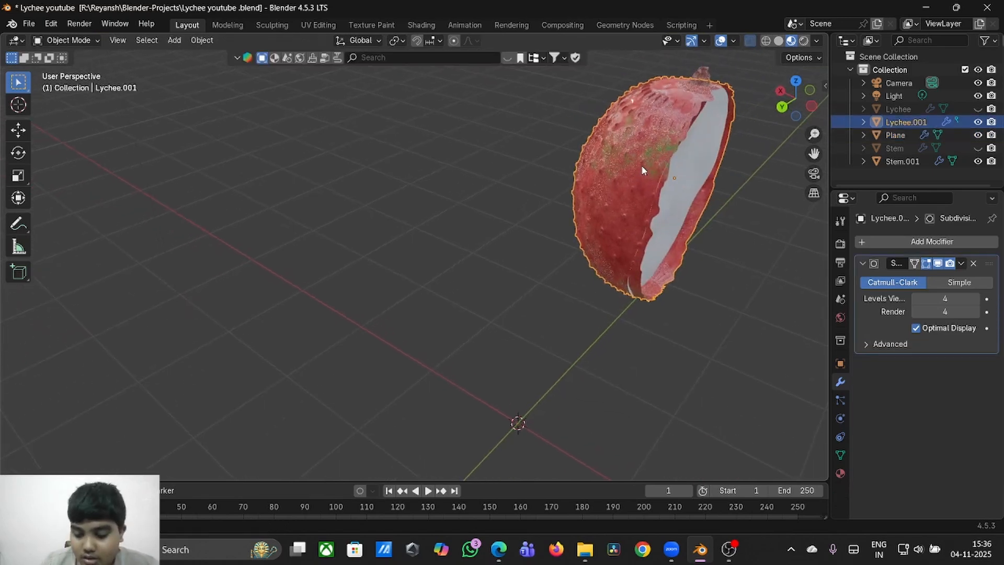
key(Tab)
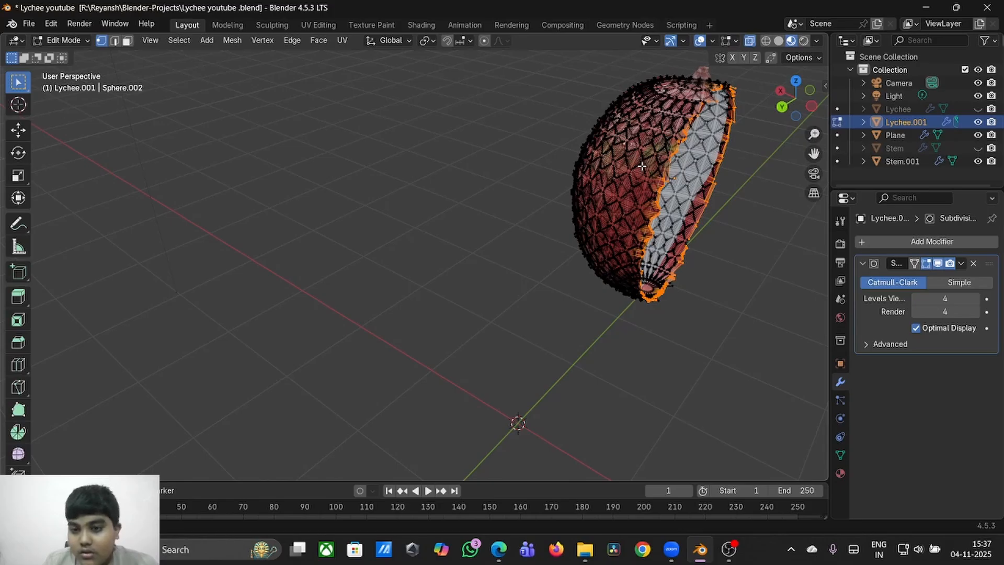
key(KP_1)
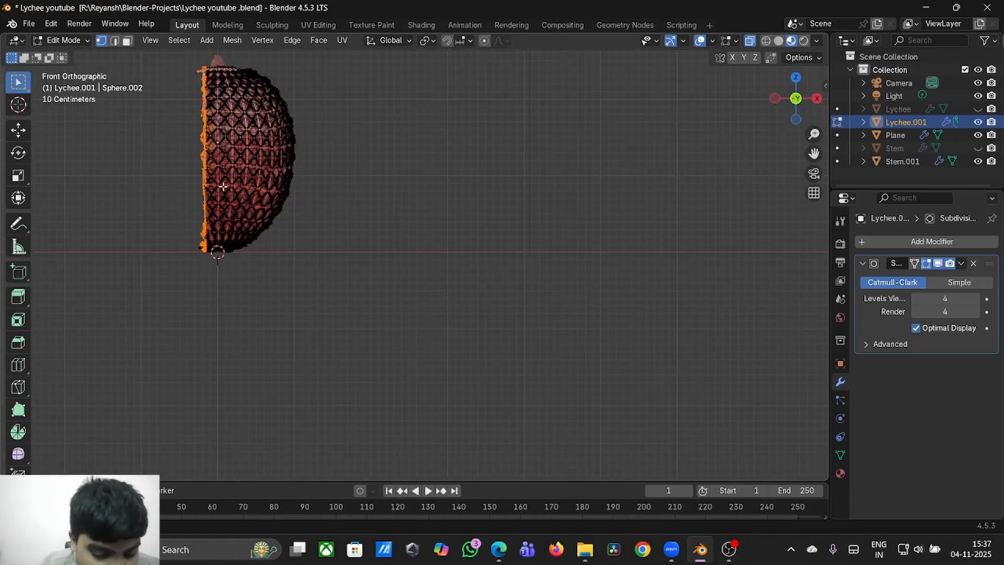
- Try to delete the faces of the selected strip along the lychee's cut edge, then undo the deletion
key(x)
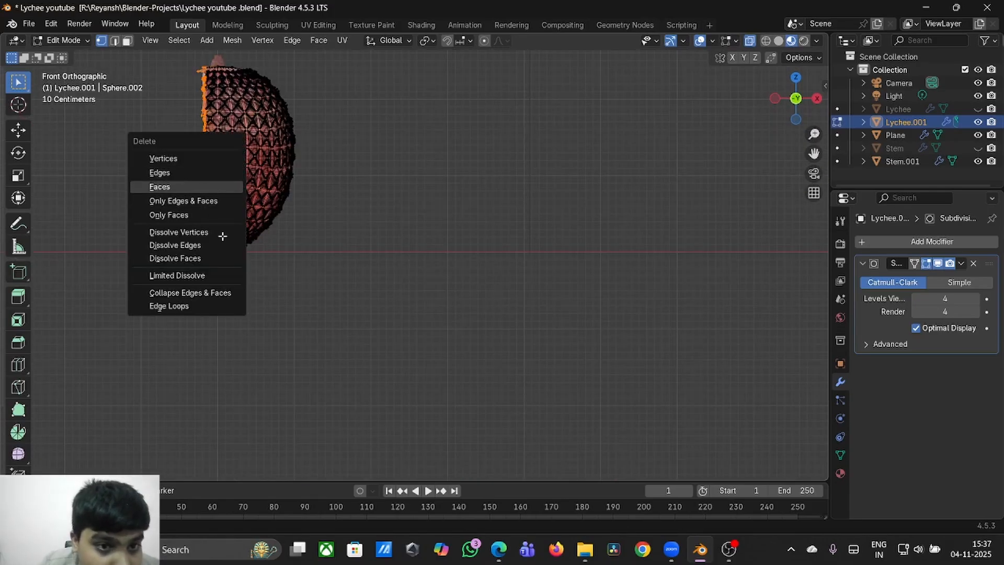
click(201, 186)
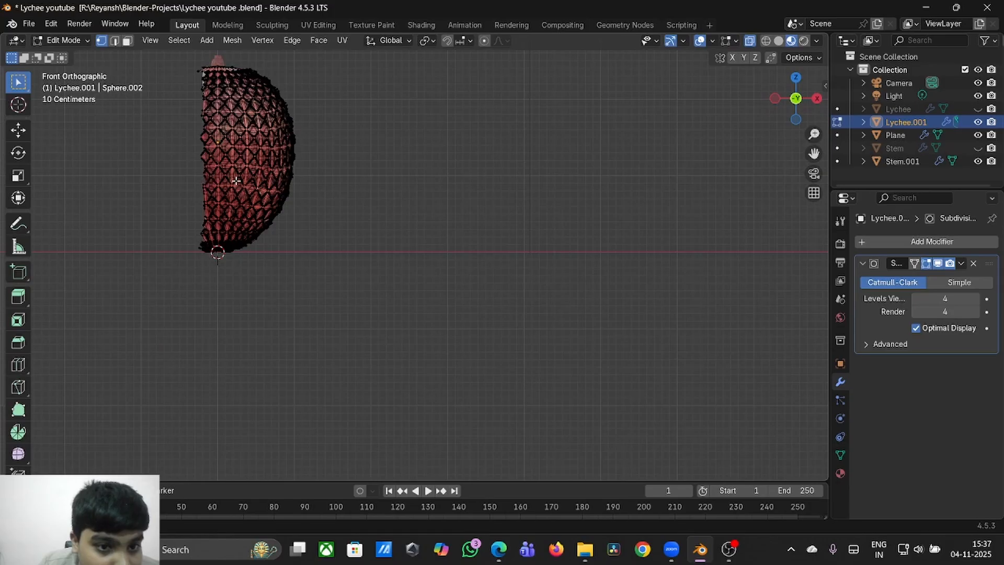
mouse_move(236, 181)
middle_down()
mouse_move(230, 188)
mouse_move(236, 181)
middle_up()
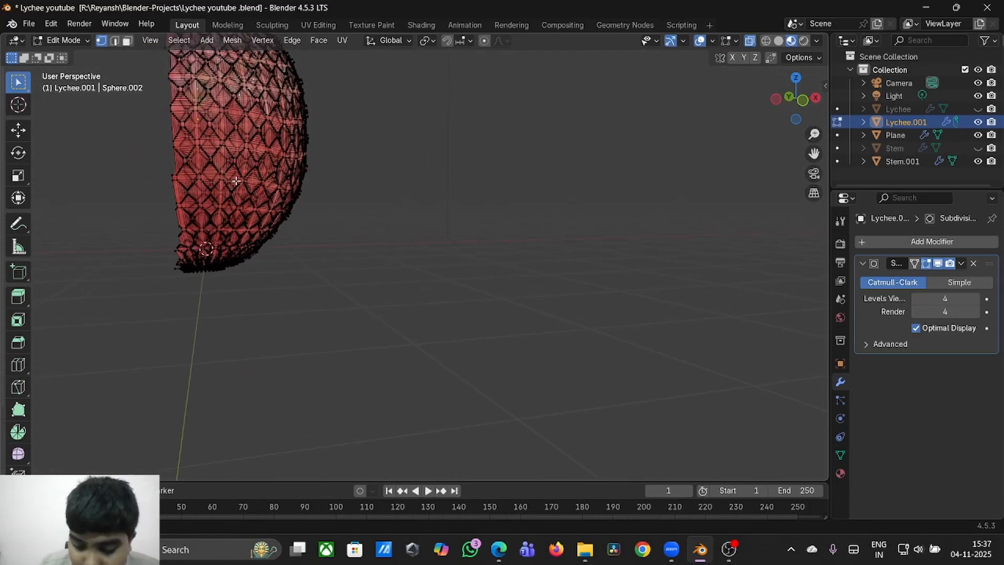
key(ctrl+z)
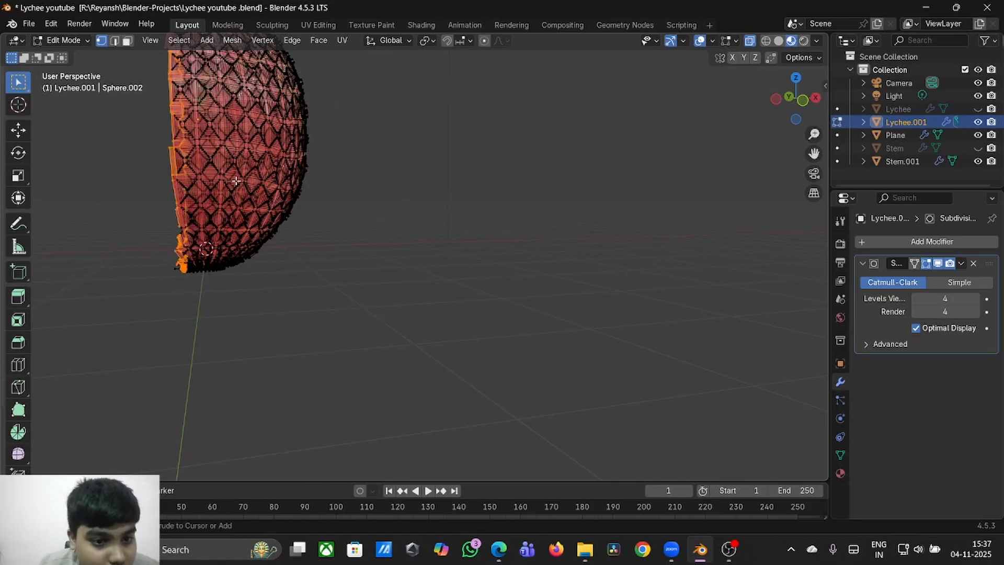
- Delete the selected vertices along the lychee shell's cut edge, turn off X-ray, and leave Edit Mode
key(KP_1)
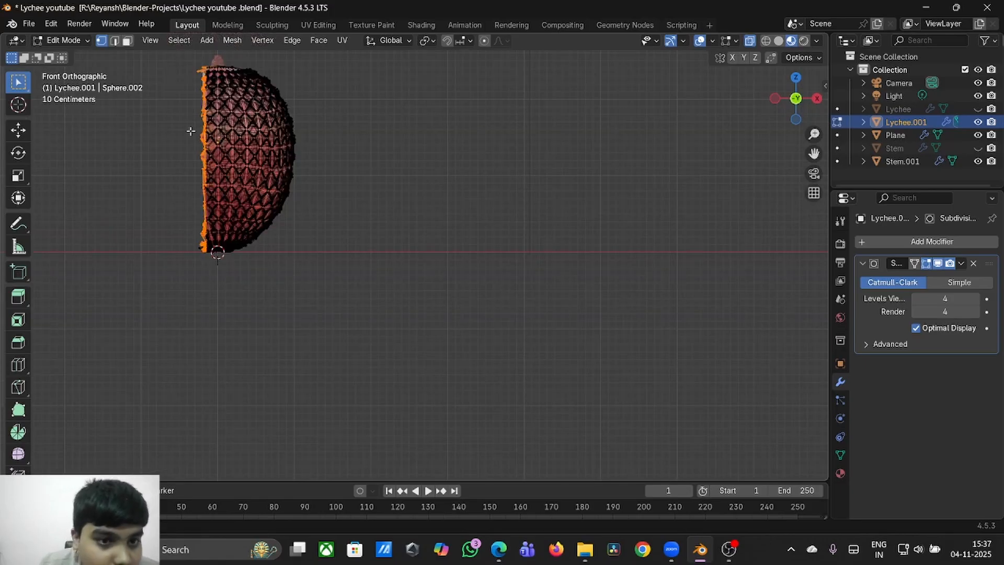
right_click(193, 87)
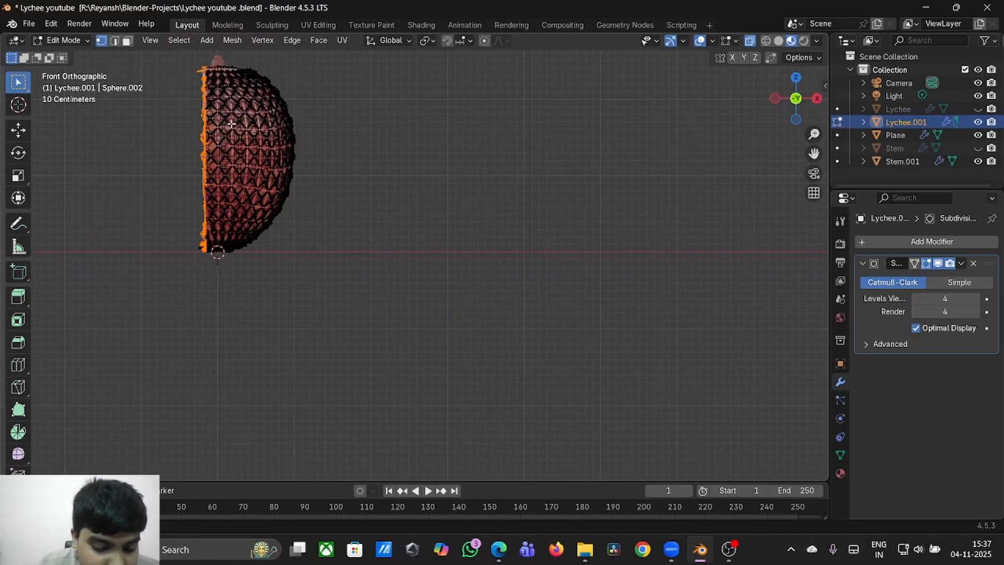
key(x)
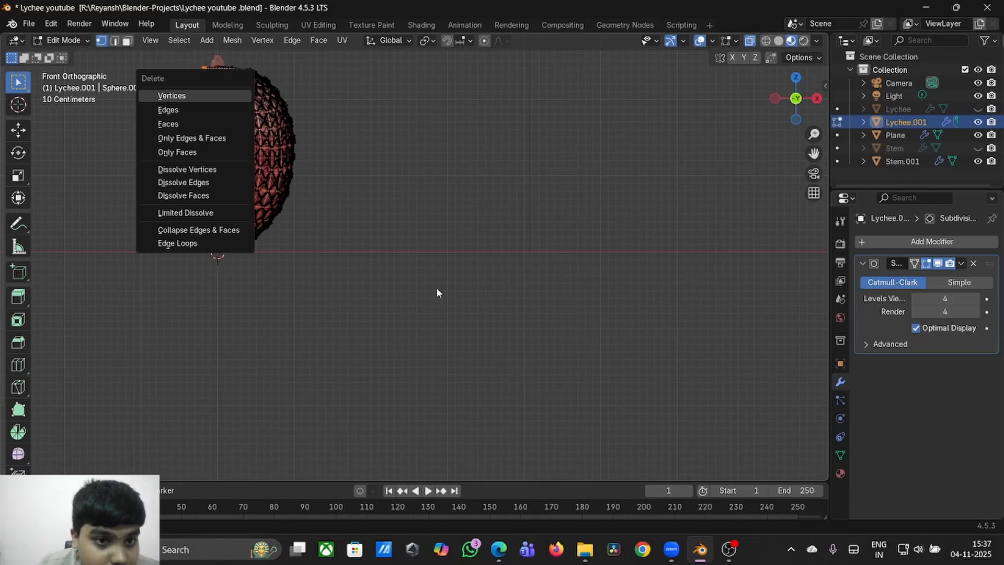
middle_drag(437, 288, 437, 287)
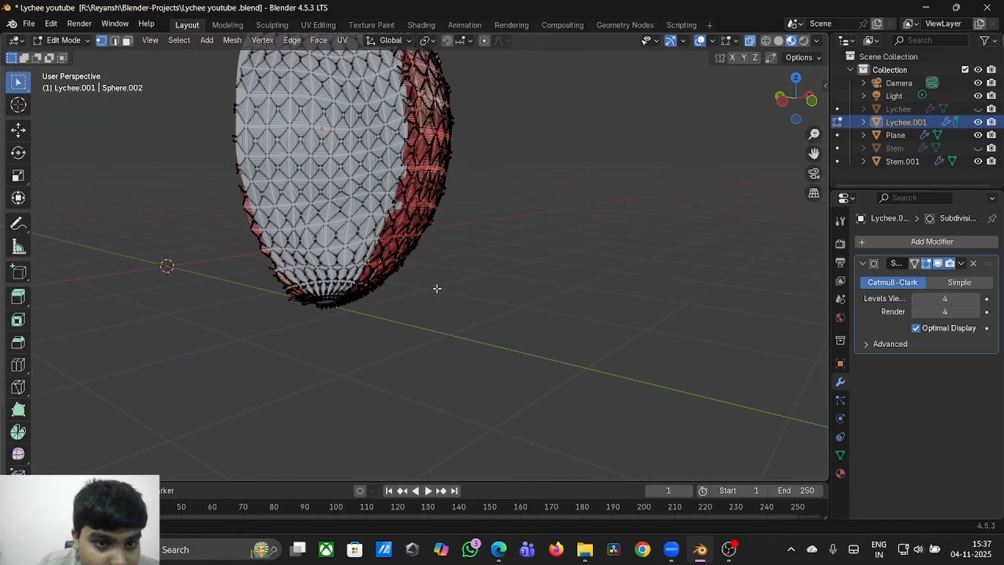
click(750, 41)
scroll(690, 216, down, 3)
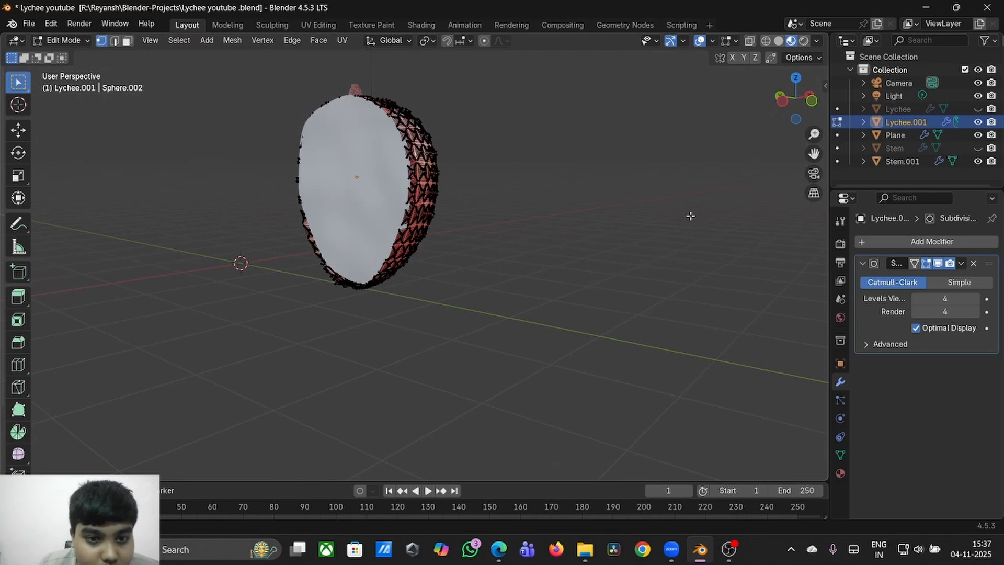
middle_drag(691, 215, 691, 220)
key(Tab)
- Move the plane's bottom vertices about -0.21 m along X using smooth proportional editing with a size of 0.519
click(690, 219)
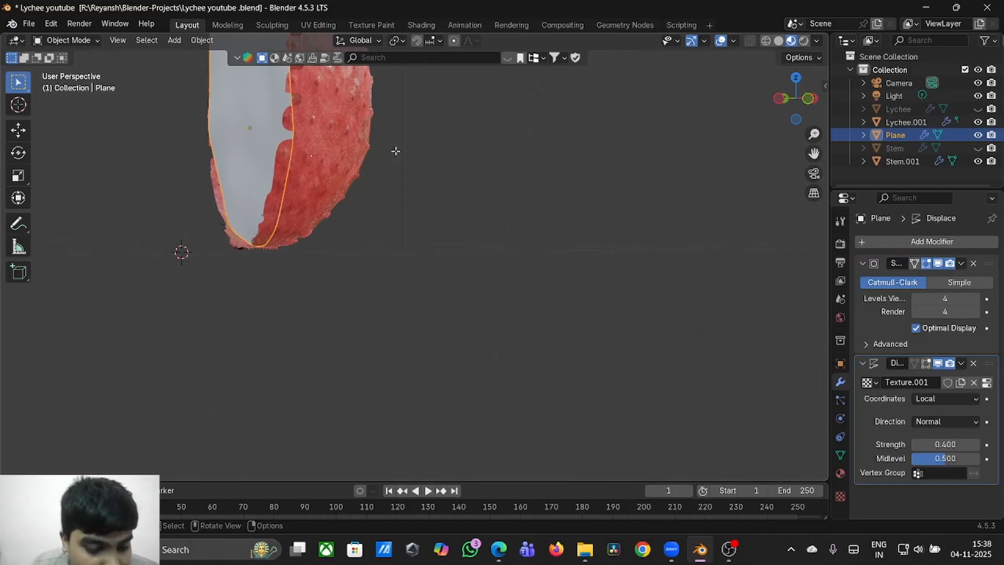
key(Tab)
scroll(248, 244, up, 2)
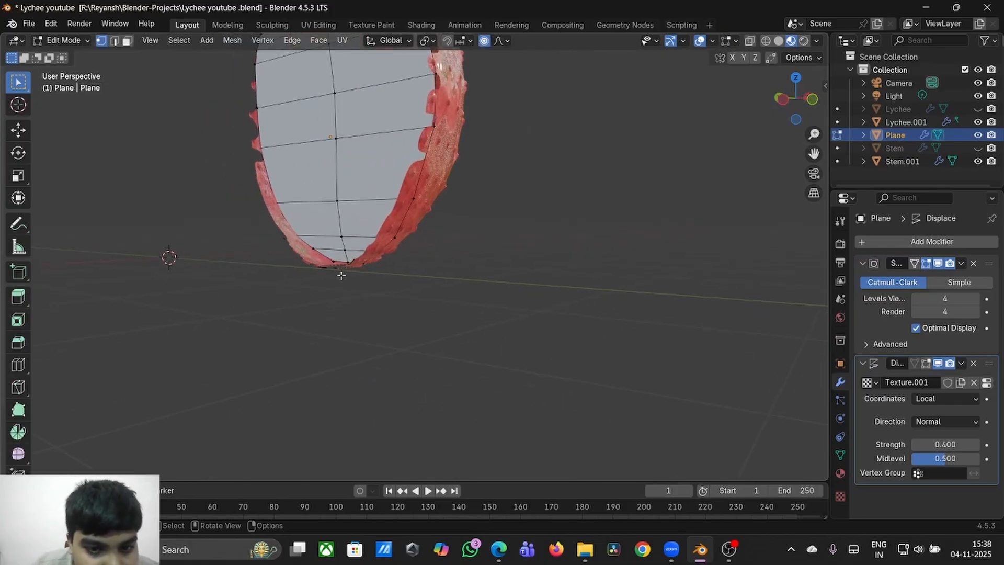
drag(331, 265, 358, 268)
middle_drag(424, 289, 423, 285)
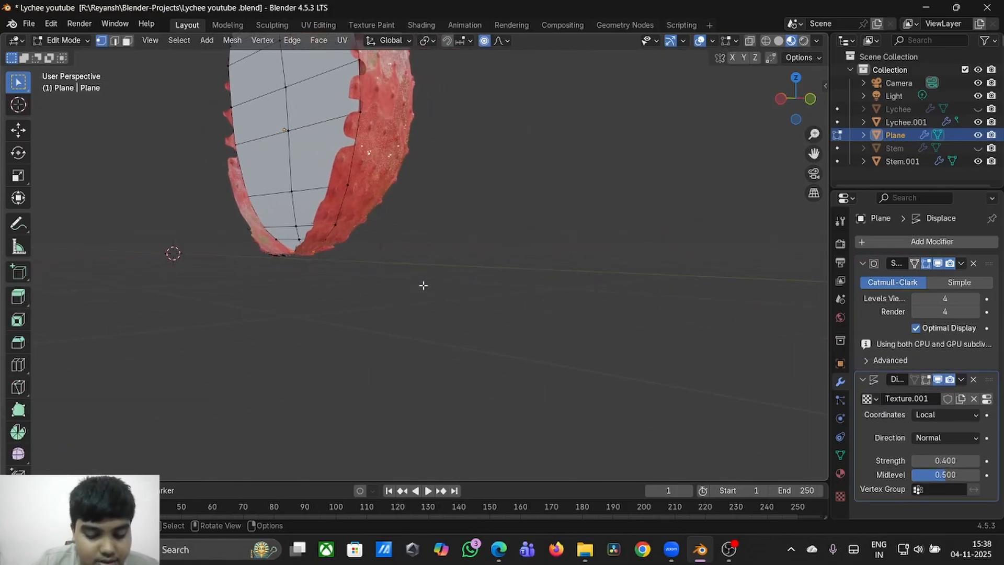
key(g)
key(y)
key(x)
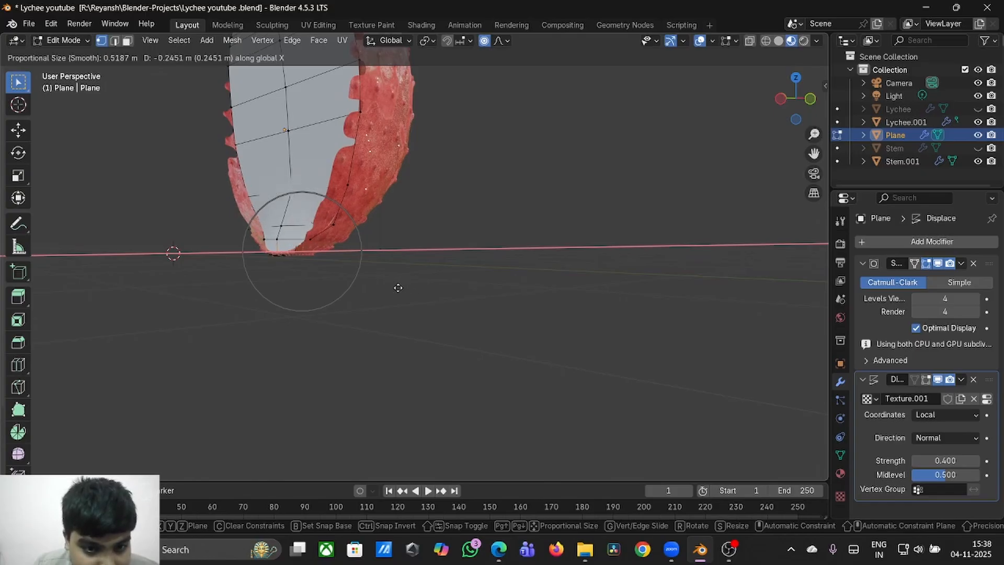
click(399, 287)
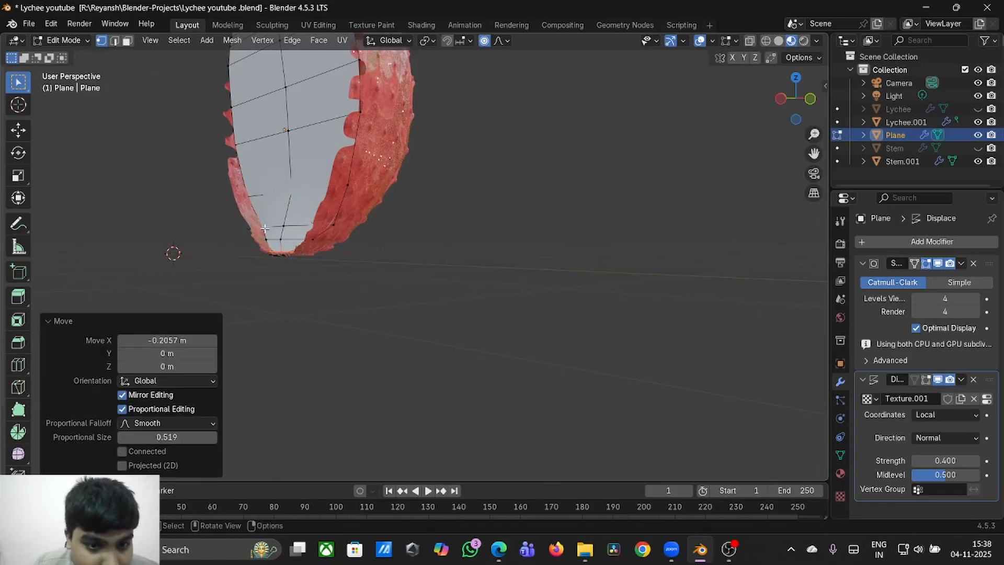
- Move the edge row just above the plane's bottom tip about -0.087 m along X using smooth proportional editing
click(350, 230)
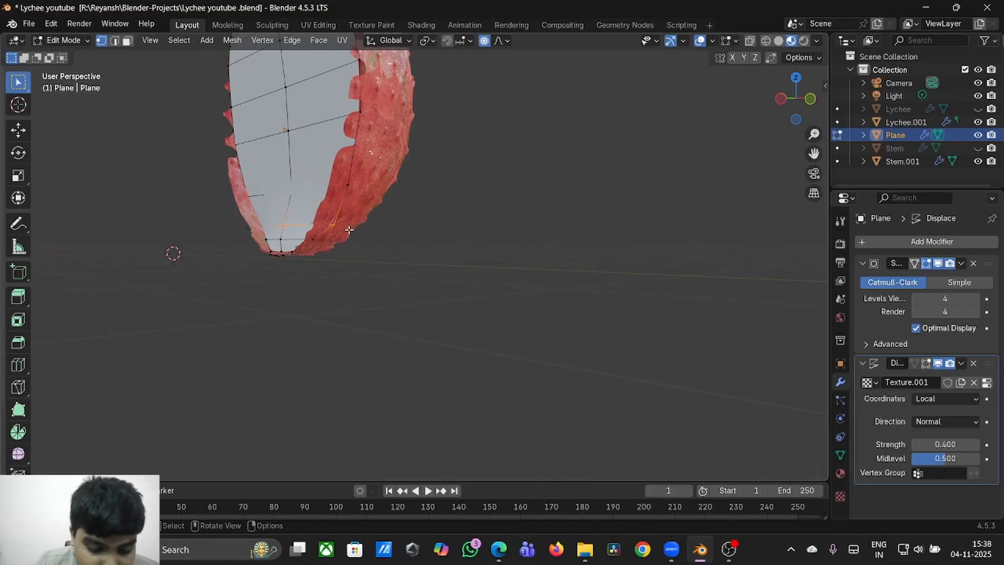
key(g)
key(z)
key(x)
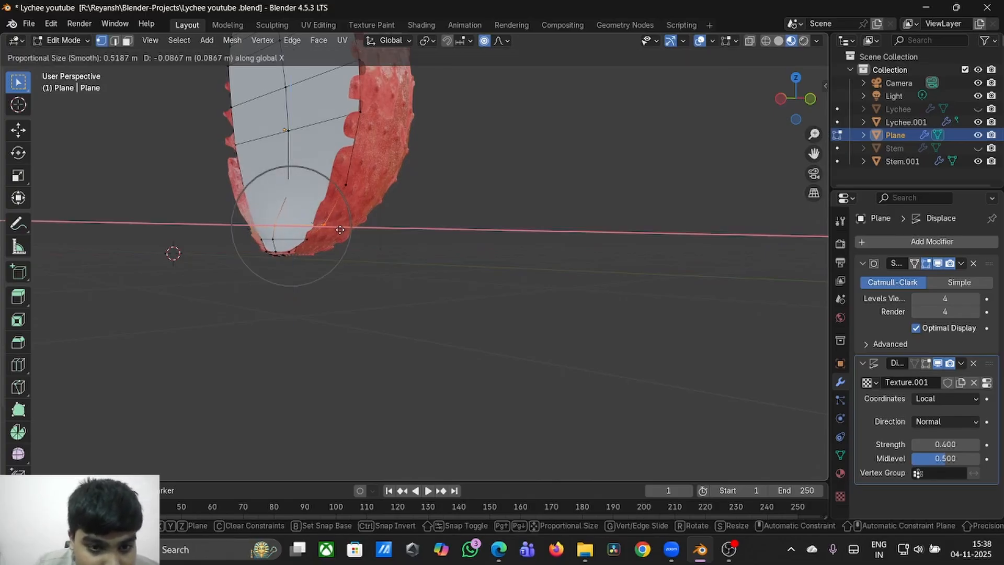
click(339, 229)
middle_drag(346, 230, 320, 231)
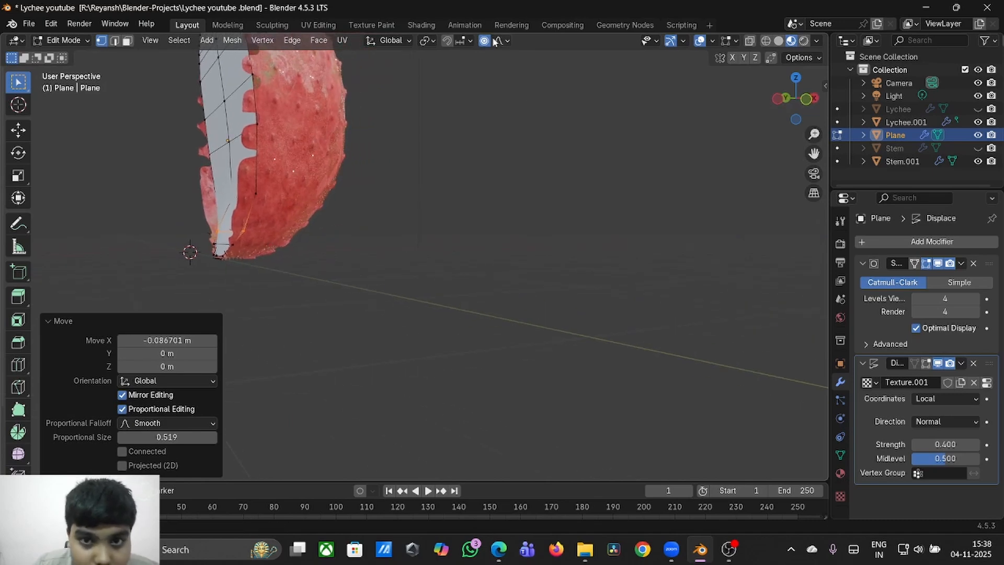
- Turn off proportional editing and move the same edge row about -0.007 m along local X and -0.042 m along global X
key(o)
key(g)
key(y)
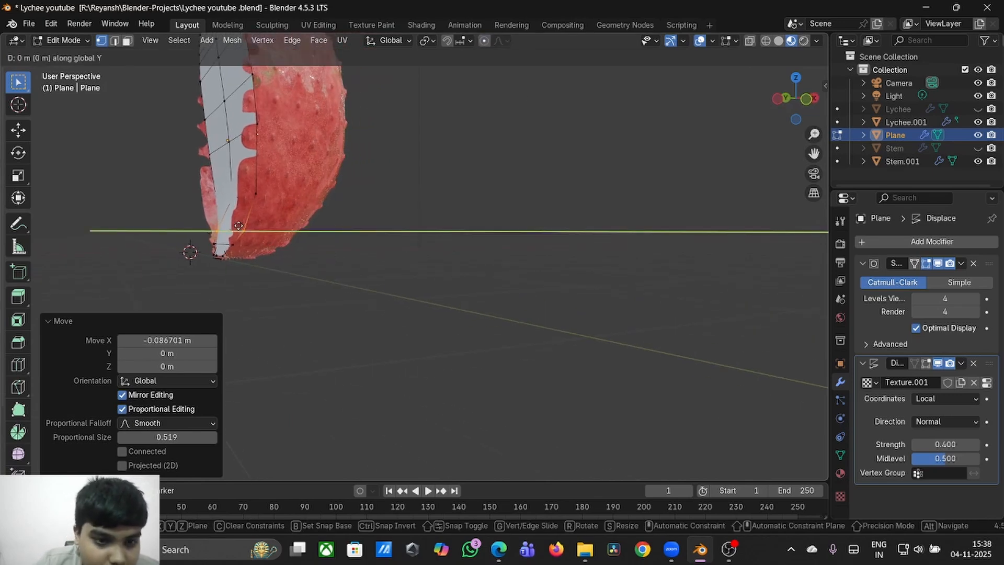
key(x)
key(x)
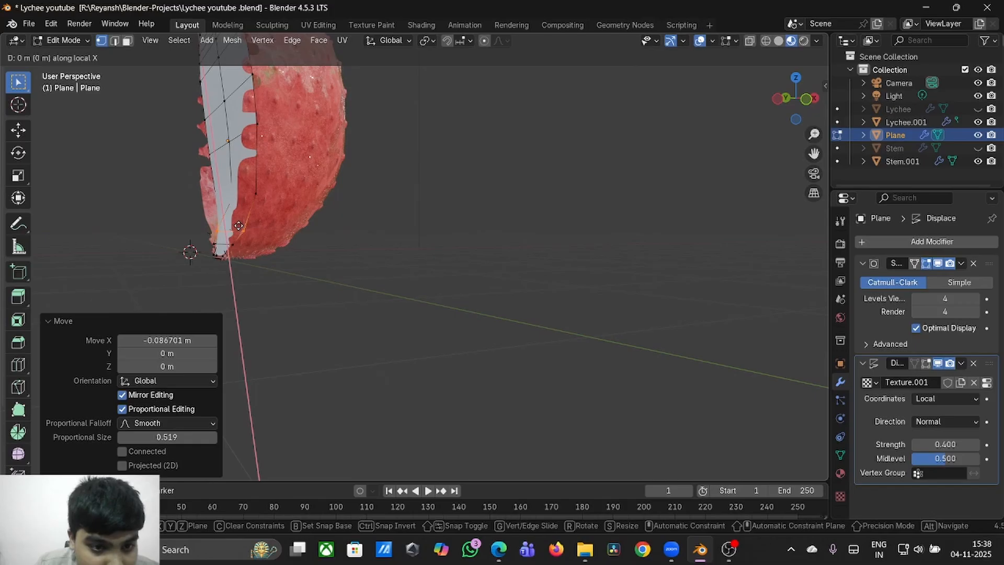
click(236, 225)
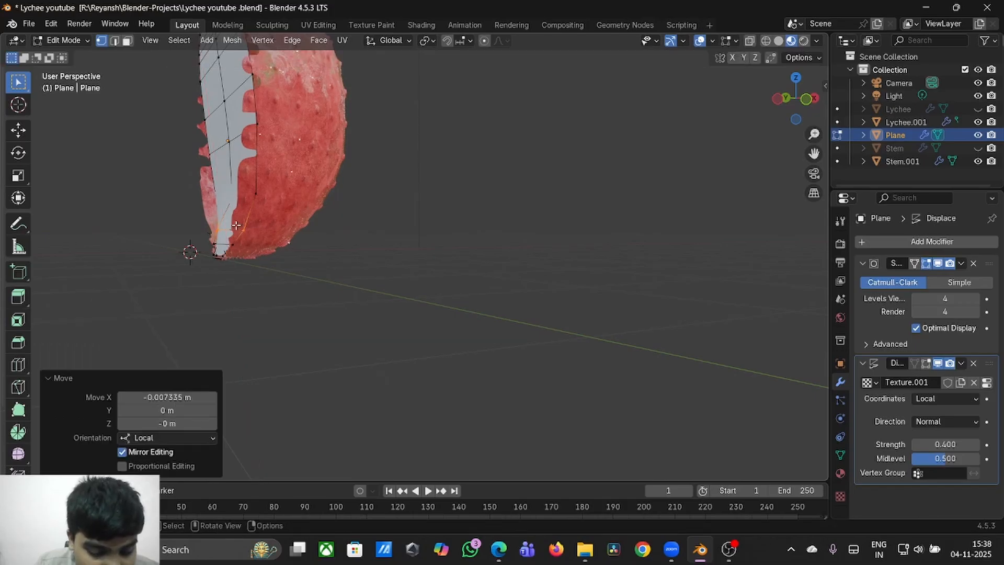
key(g)
key(x)
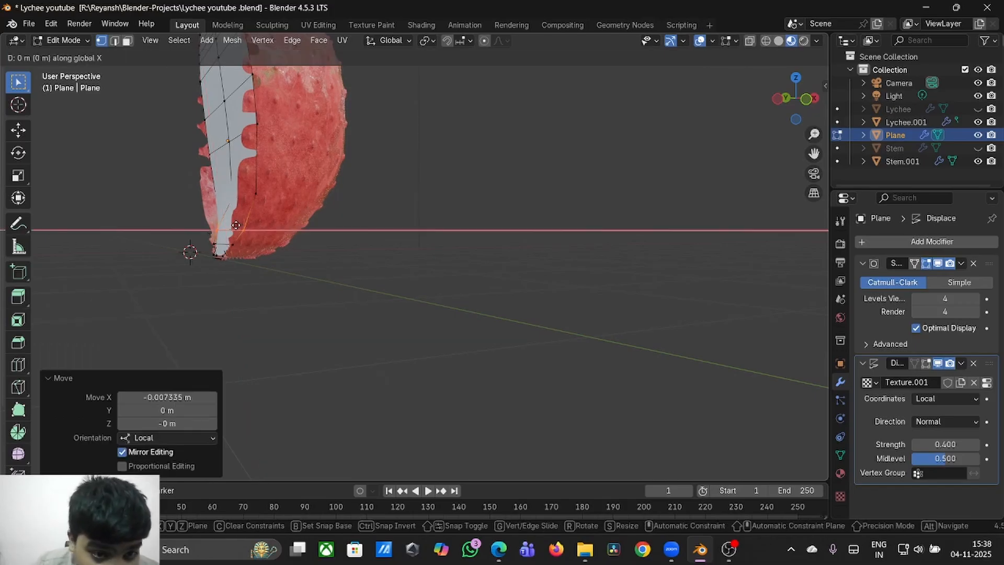
click(231, 226)
- Try moving the next edge row up on the plane about -0.134 m along X, and undo the move
scroll(232, 226, up, 2)
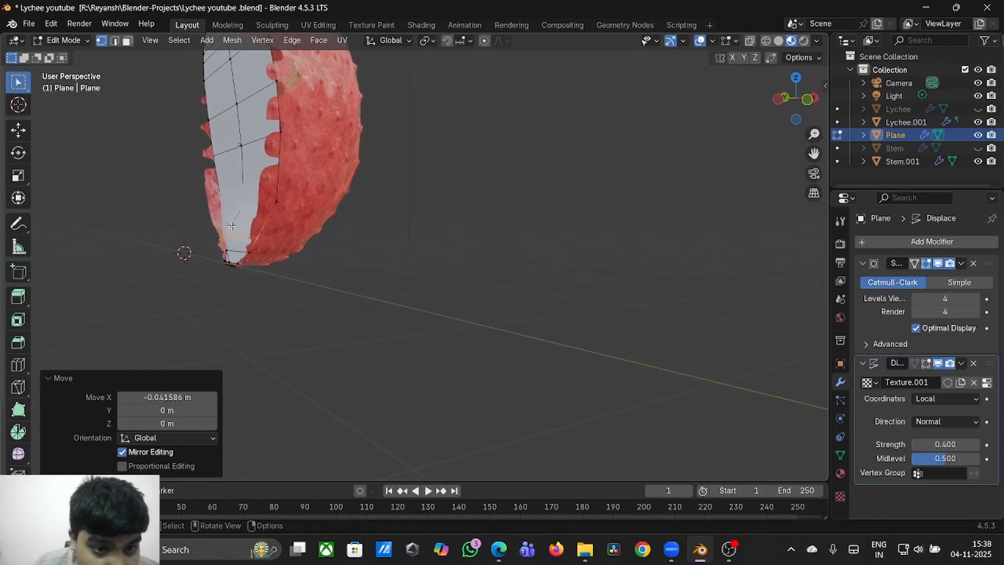
middle_drag(231, 226, 311, 218)
click(343, 226)
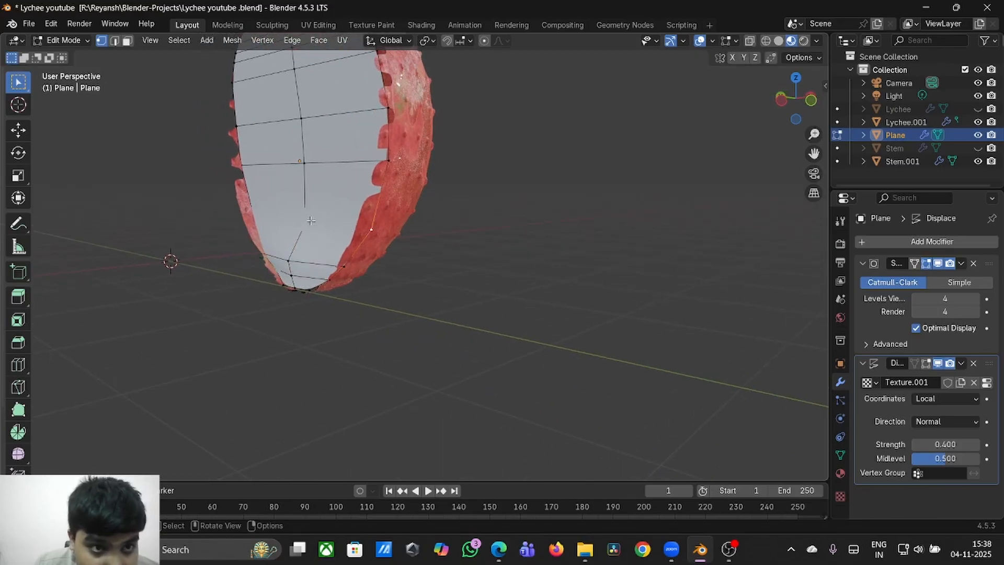
key(2)
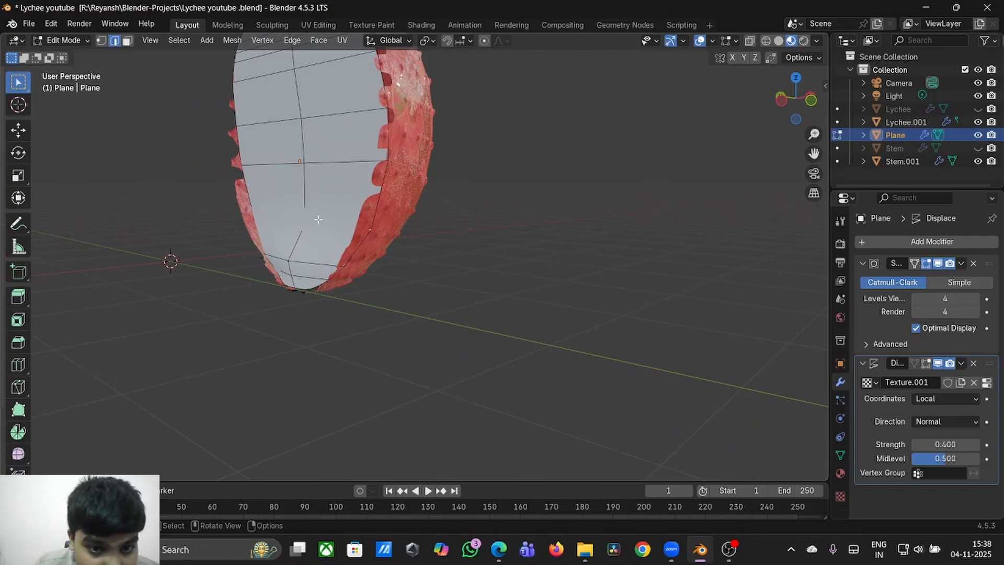
middle_drag(343, 234, 333, 234)
click(333, 234)
key(e)
key(y)
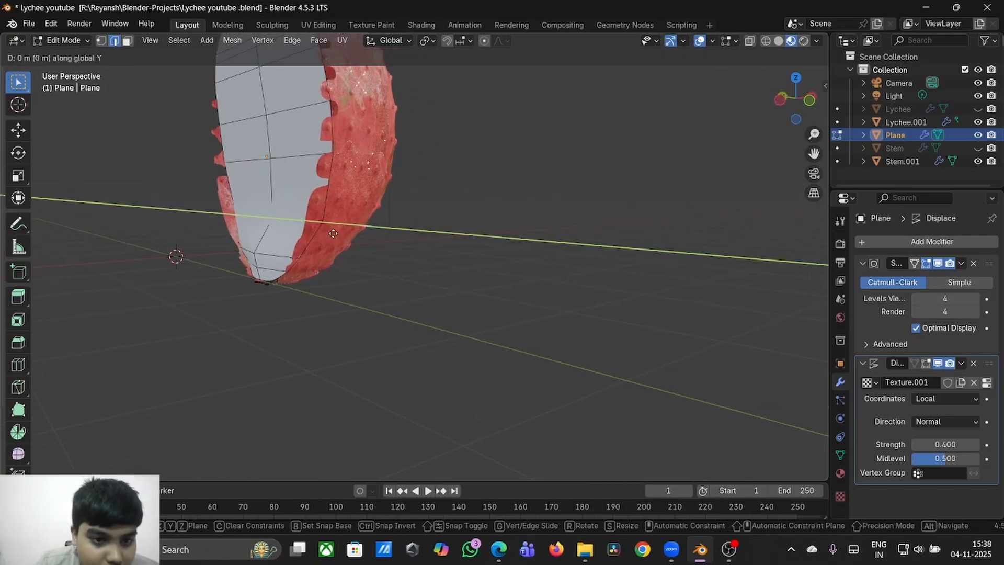
key(x)
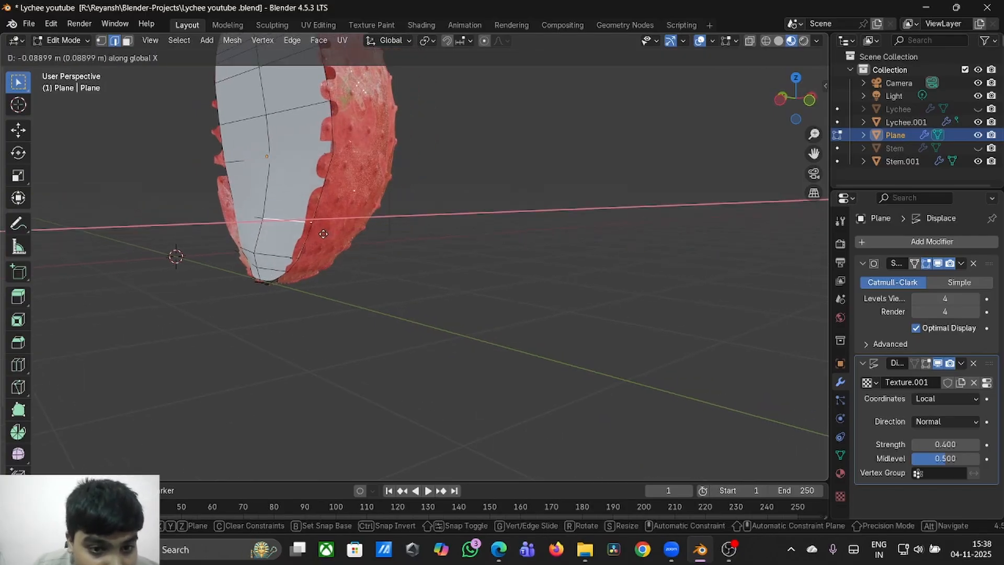
click(317, 232)
middle_drag(317, 232, 321, 237)
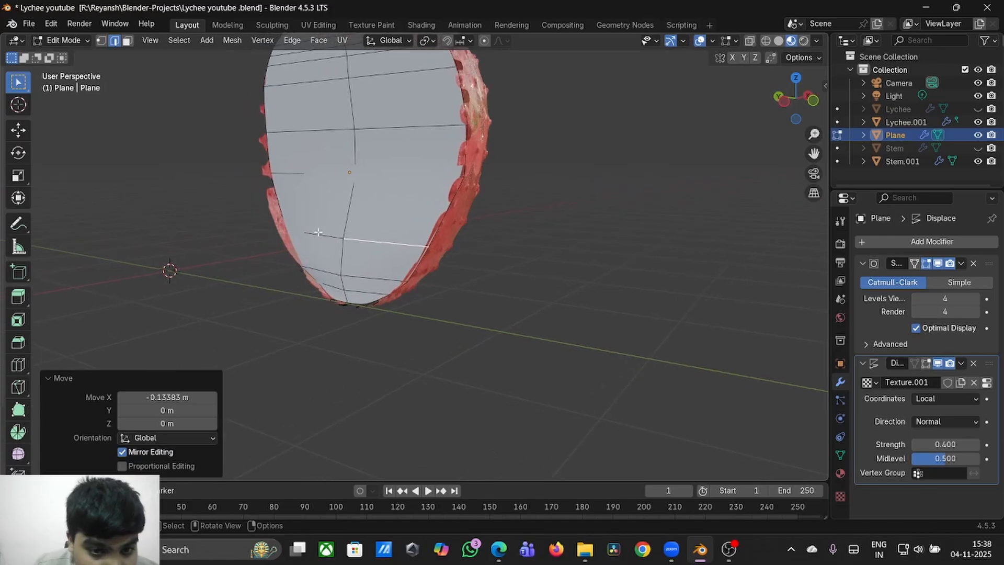
key(ctrl+z)
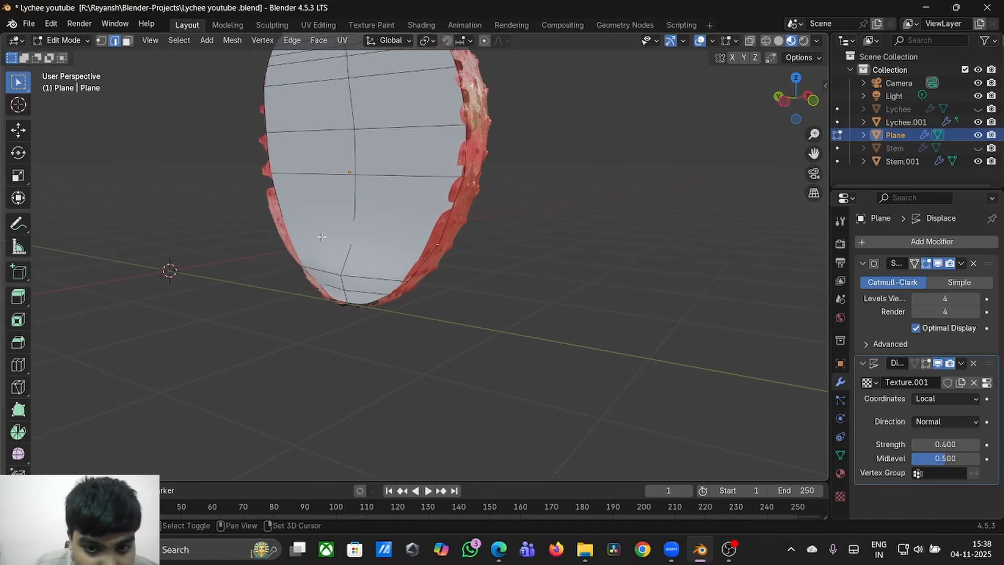
- Move the plane's next edge row up about -0.152 m along X
middle_drag(321, 237, 321, 237)
key(g)
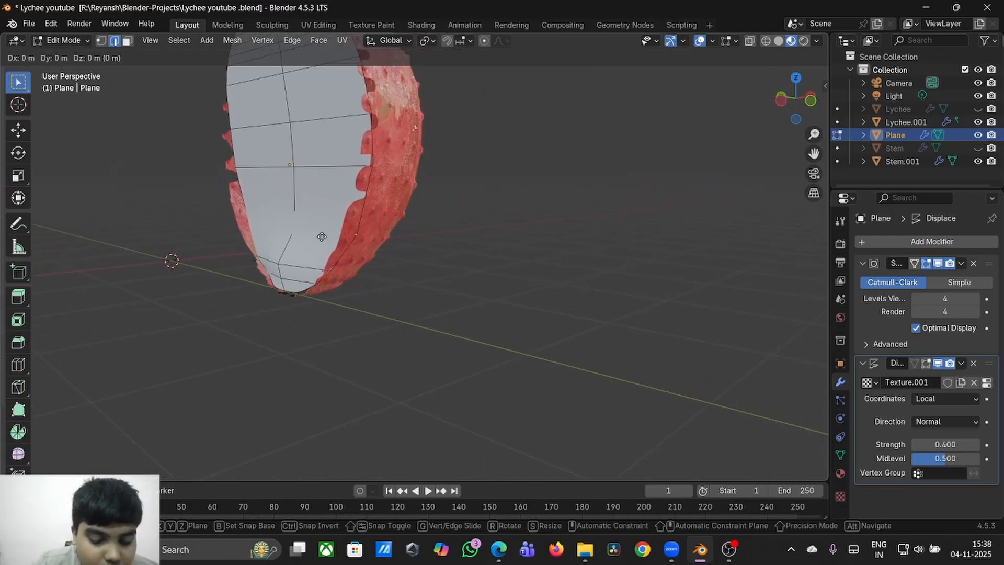
key(x)
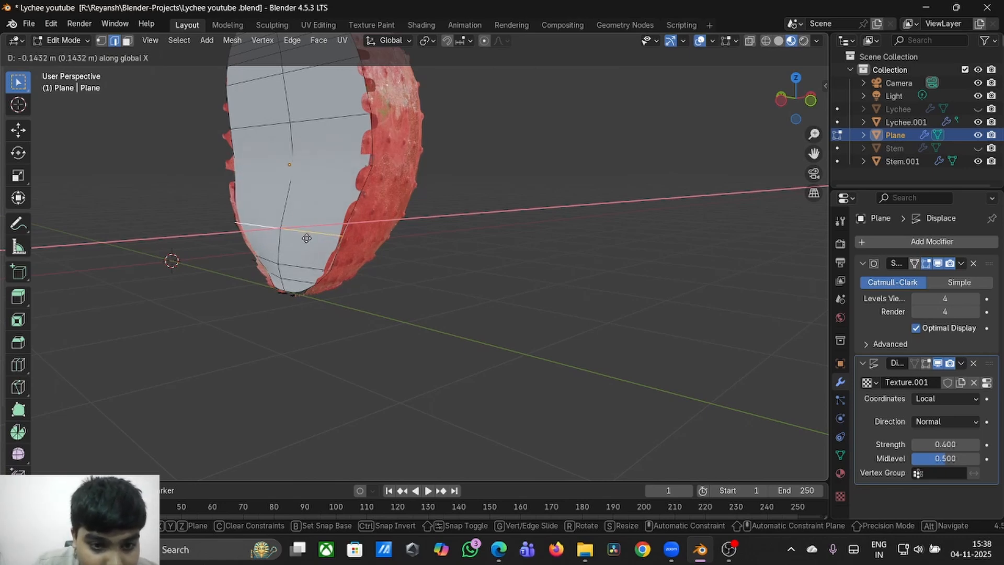
click(305, 237)
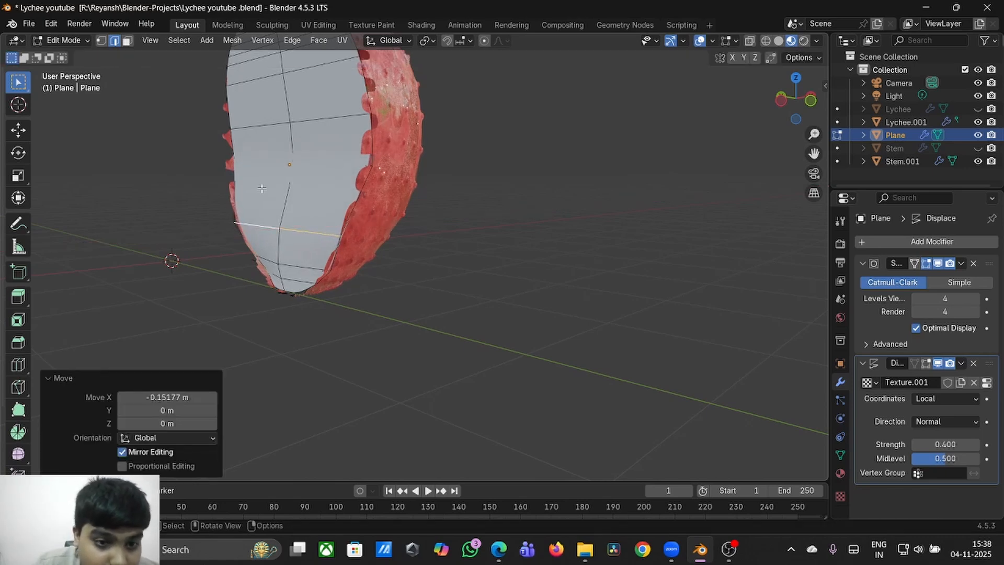
- Add two horizontal loop cuts across the plane's lower part, the upper with factor 0.463 and the lower with factor 0
key(g)
key(g)
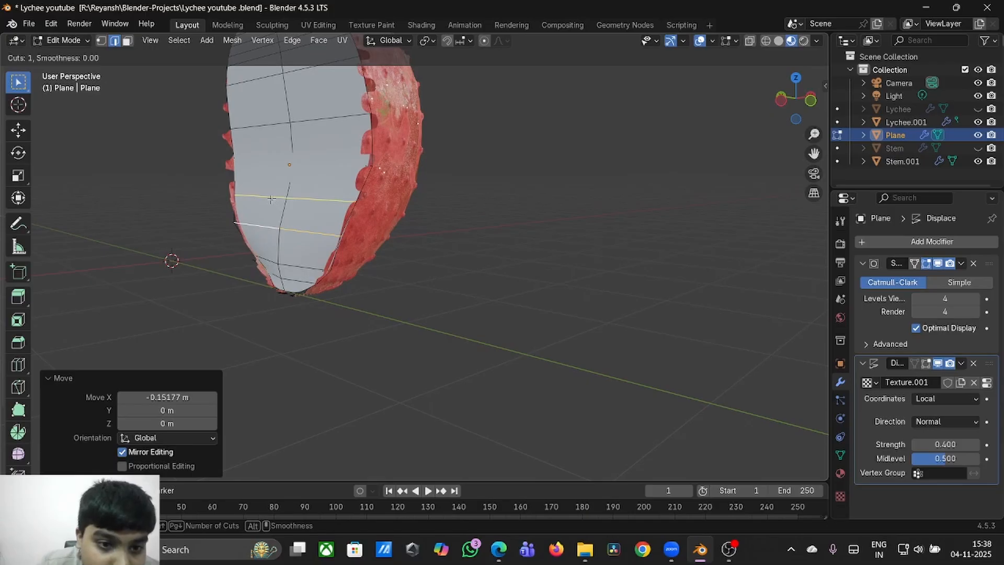
click(268, 184)
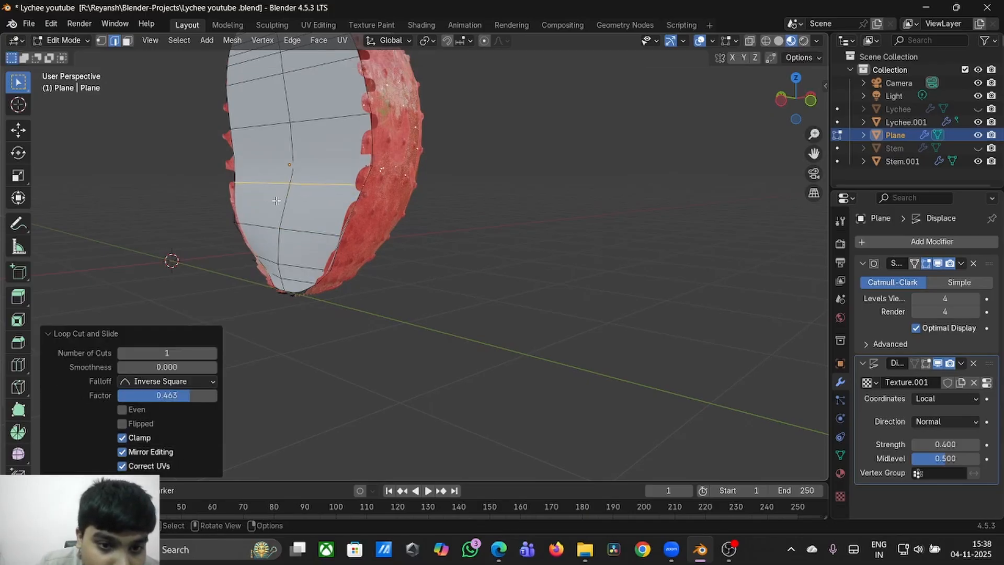
key(ctrl+r)
click(297, 213)
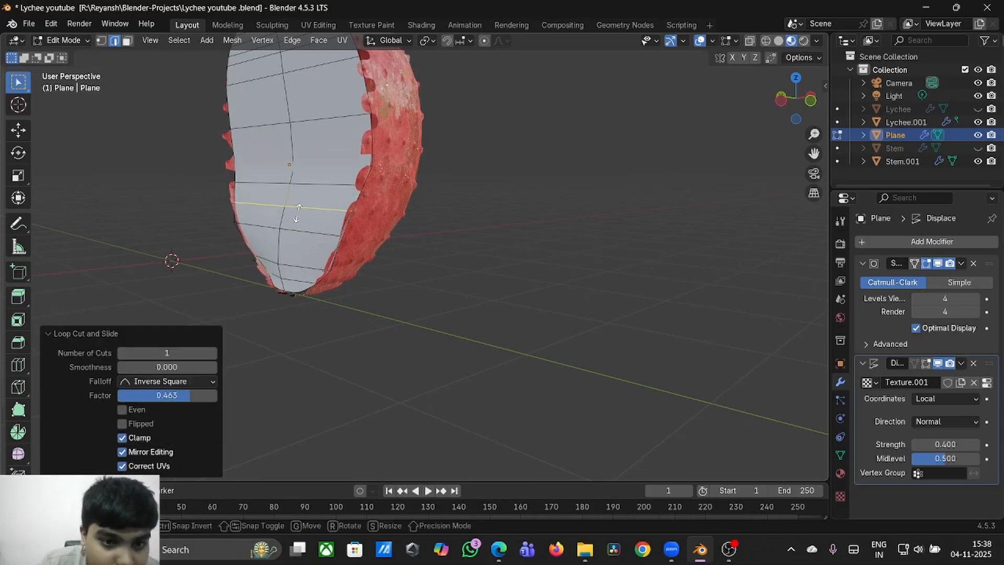
click(297, 214)
- Move the lower new loop about -0.035 m along X, raise it along Z near the upper loop, and deselect it
key(g)
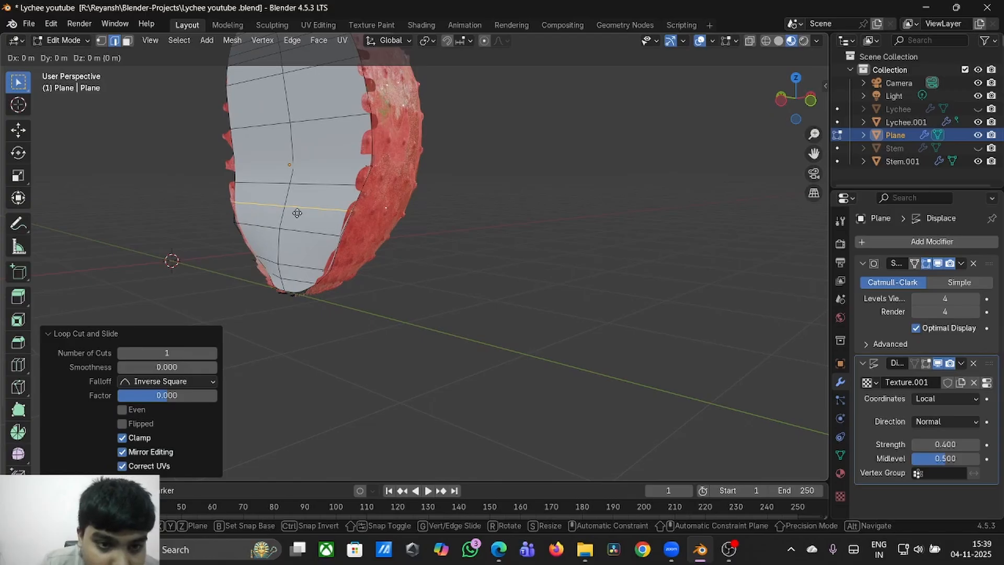
key(y)
key(x)
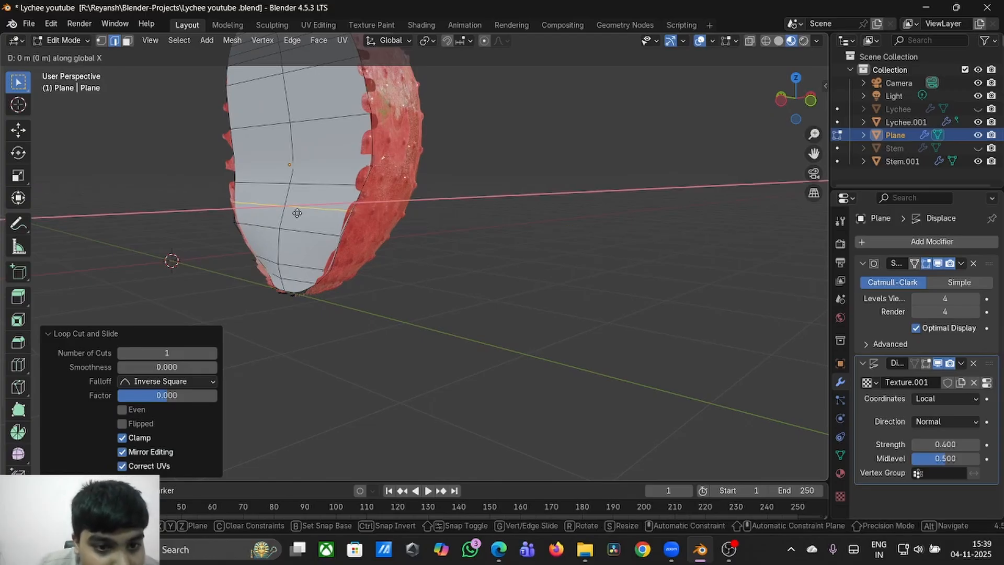
click(294, 213)
key(g)
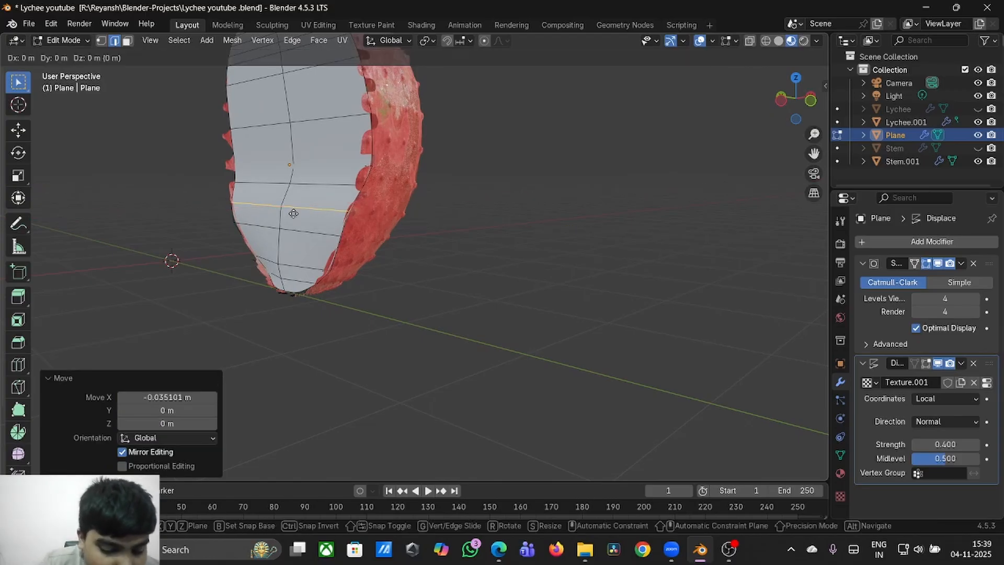
key(z)
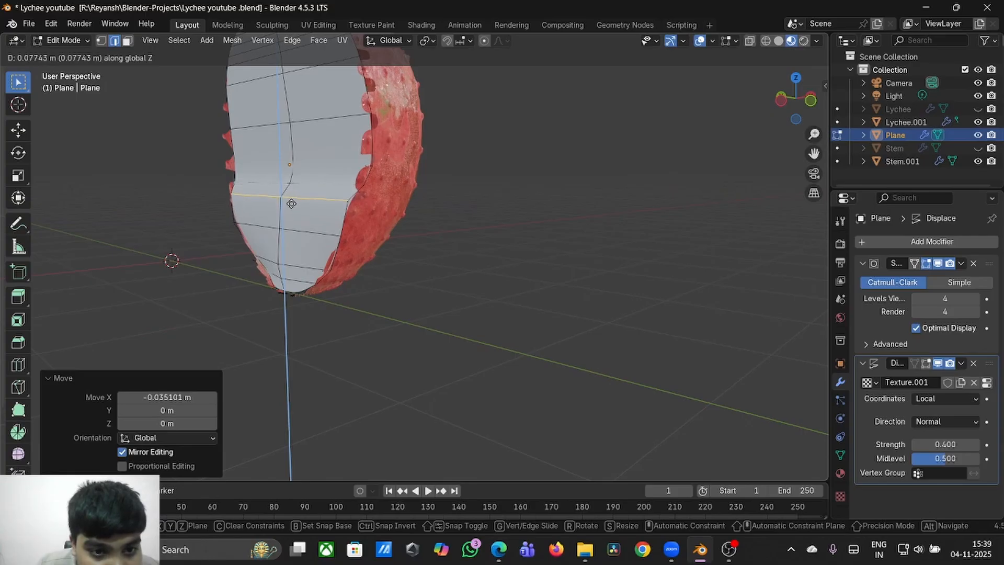
click(287, 195)
click(464, 244)
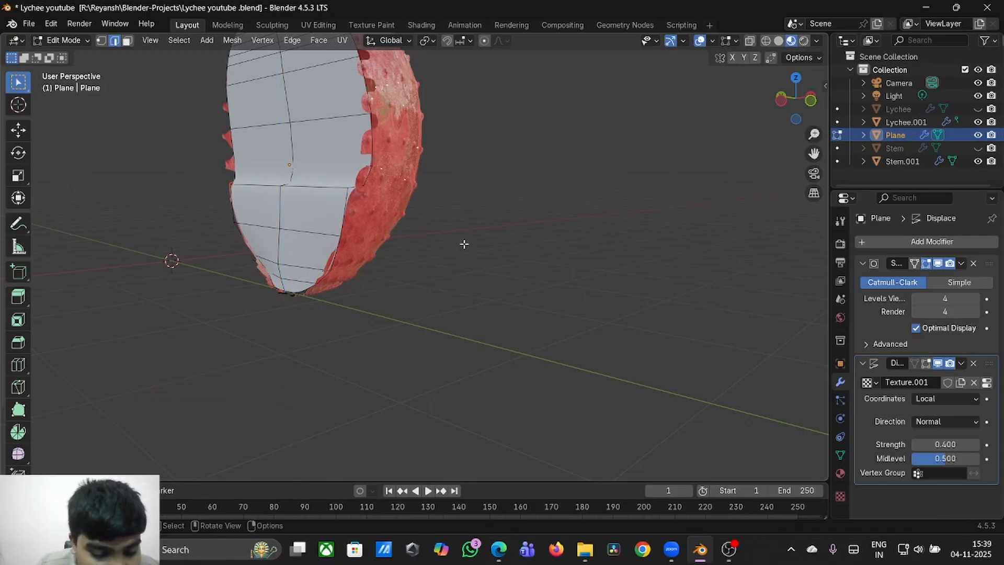
- Leave Edit Mode and examine how the reshaped plane fits the shell's ragged edge from the front and side
key(Tab)
scroll(464, 244, left, 3)
key(Tab)
scroll(464, 244, up, 3)
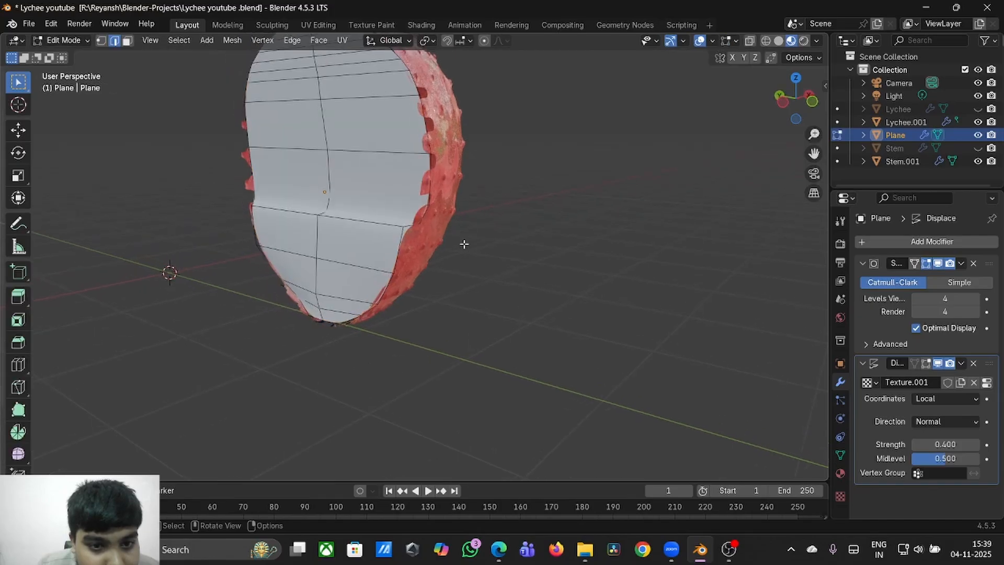
scroll(464, 243, left, 1)
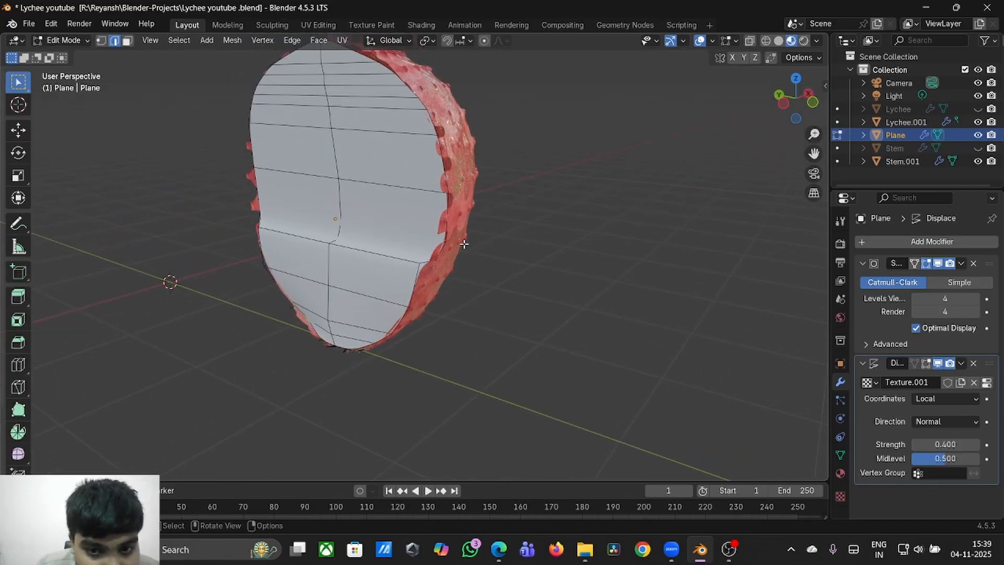
key(Tab)
scroll(464, 244, left, 5)
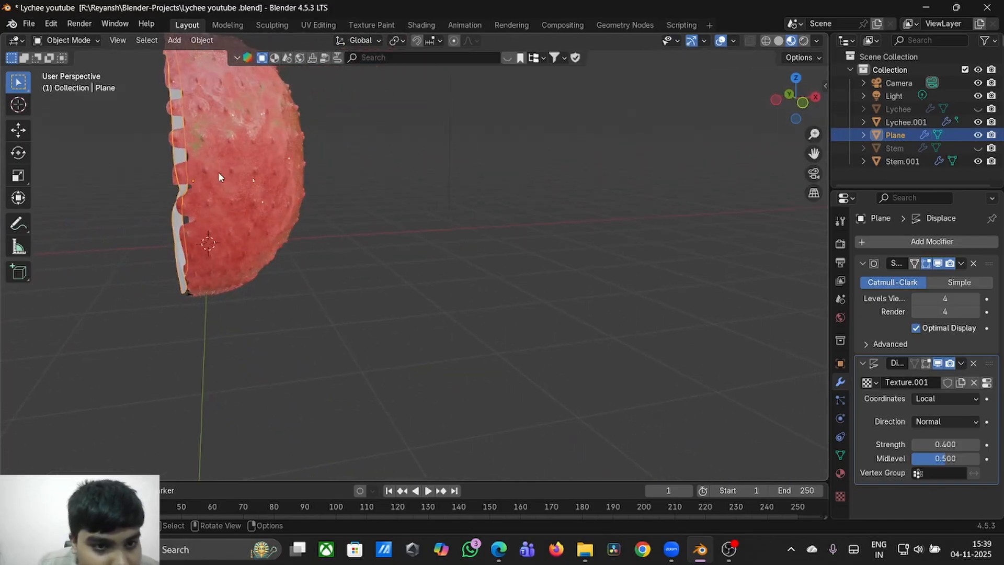
- Undo the recent moves and loop cuts on the plane's lower part
click(217, 173)
click(218, 173)
key(Tab)
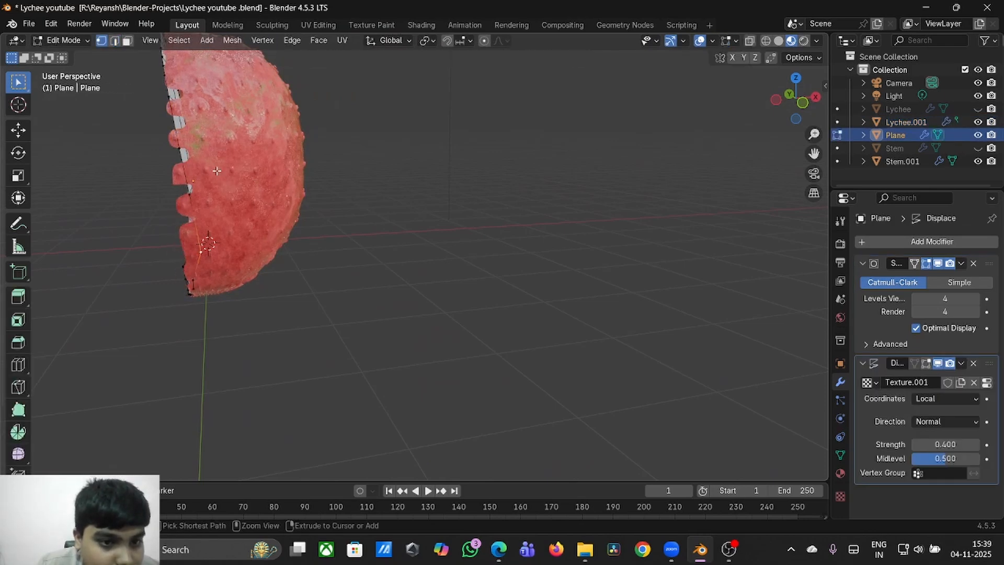
key(Tab)
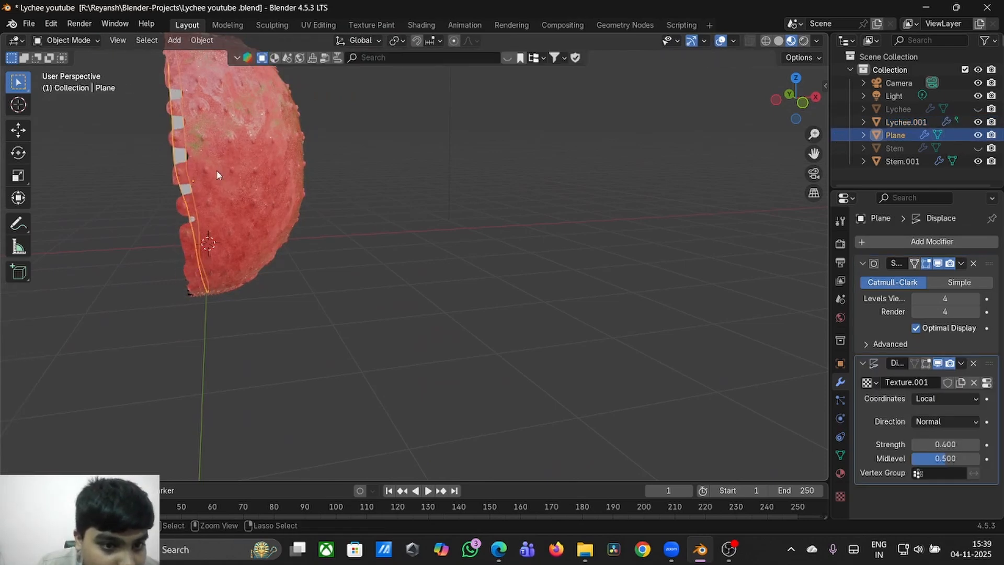
- Undo the vertex deletion along the lychee shell's cut edge, return to Object Mode, and select the shell
click(205, 162)
key(Tab)
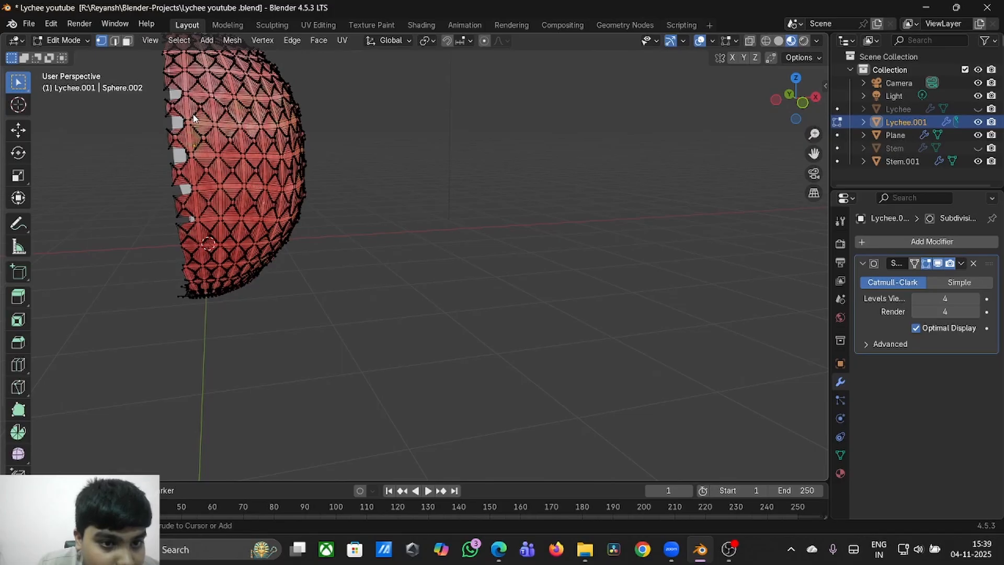
key(alt+q)
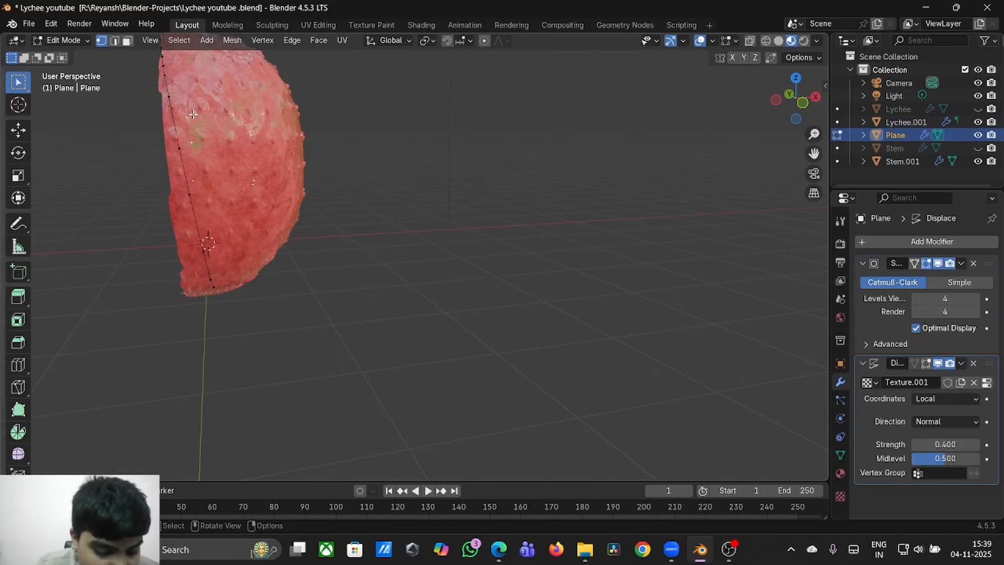
key(Tab)
key(Tab)
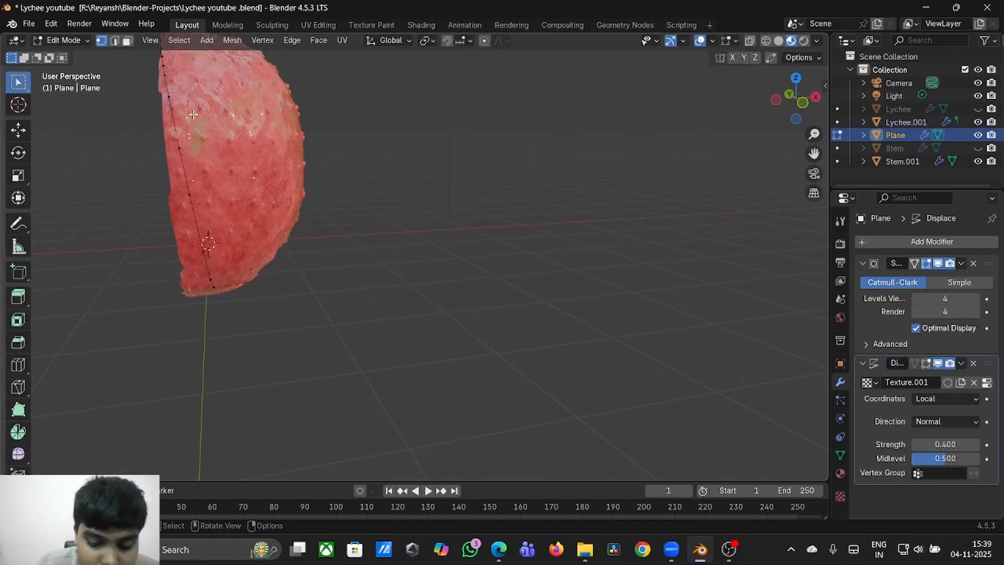
key(Tab)
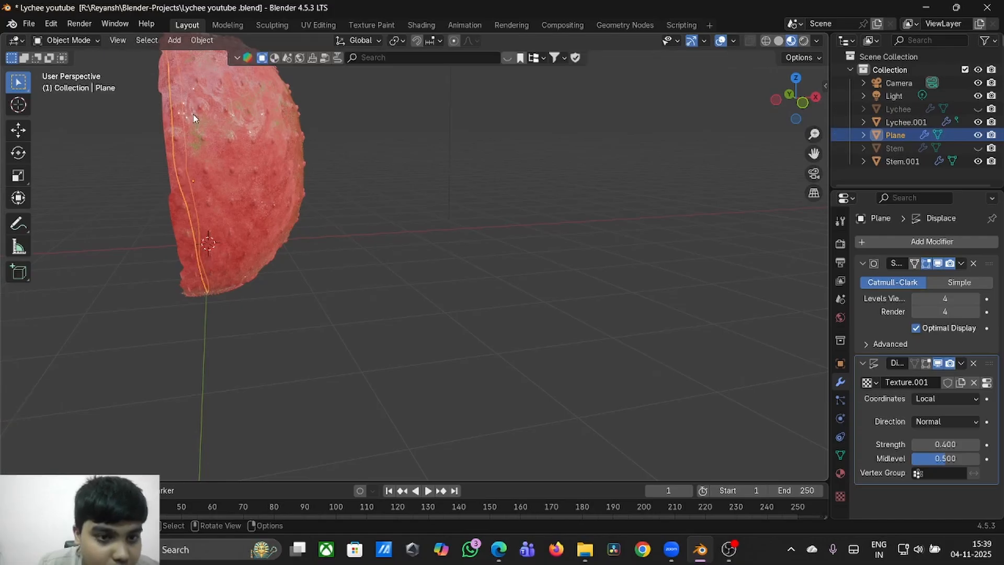
click(193, 119)
key(t)
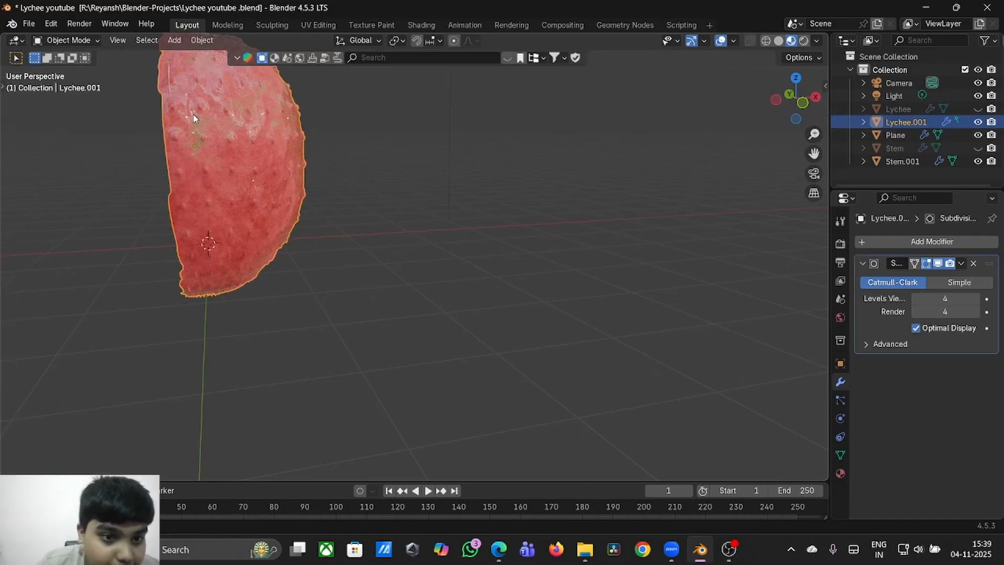
- Try deleting the selected vertices along the lychee shell's cut edge, undo the deletion, and return to Object Mode
key(g)
key(t)
click(193, 114)
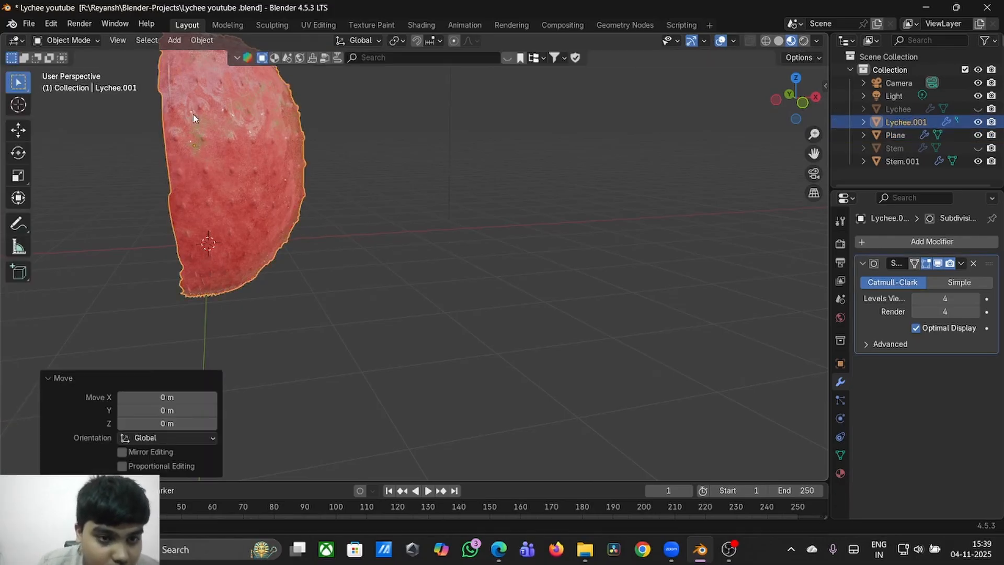
key(Tab)
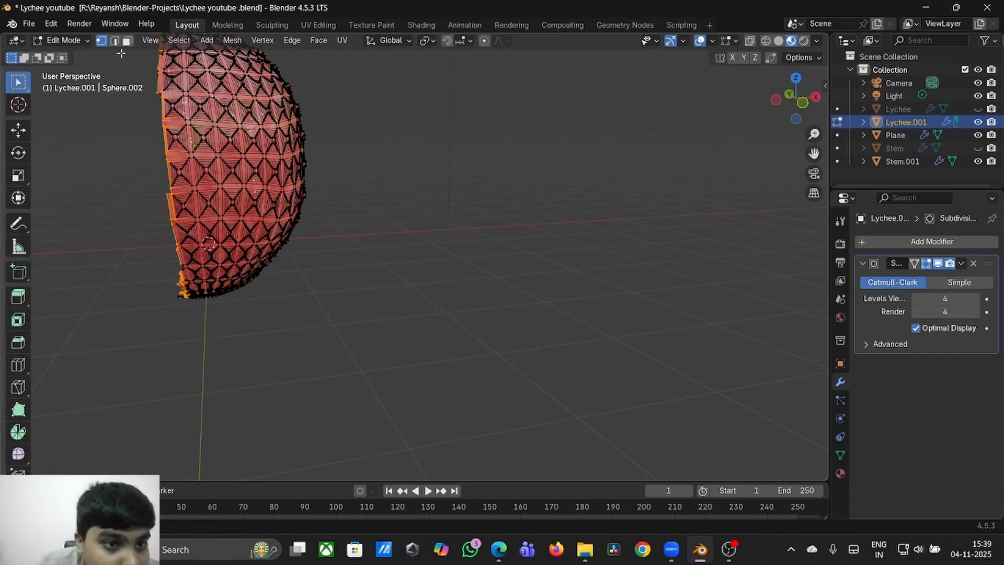
key(x)
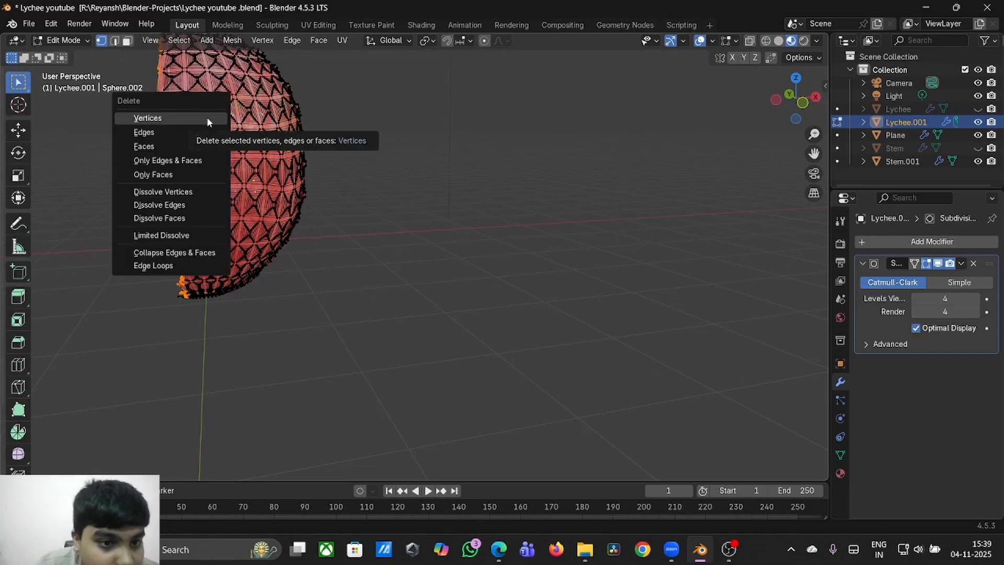
key(Return)
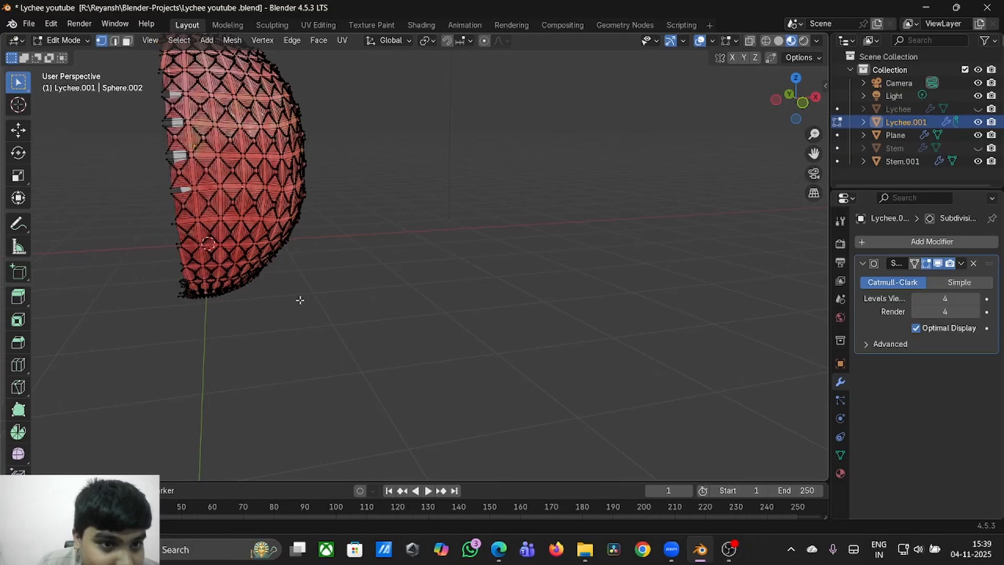
mouse_move(299, 300)
middle_down()
mouse_move(168, 280)
mouse_move(300, 300)
middle_up()
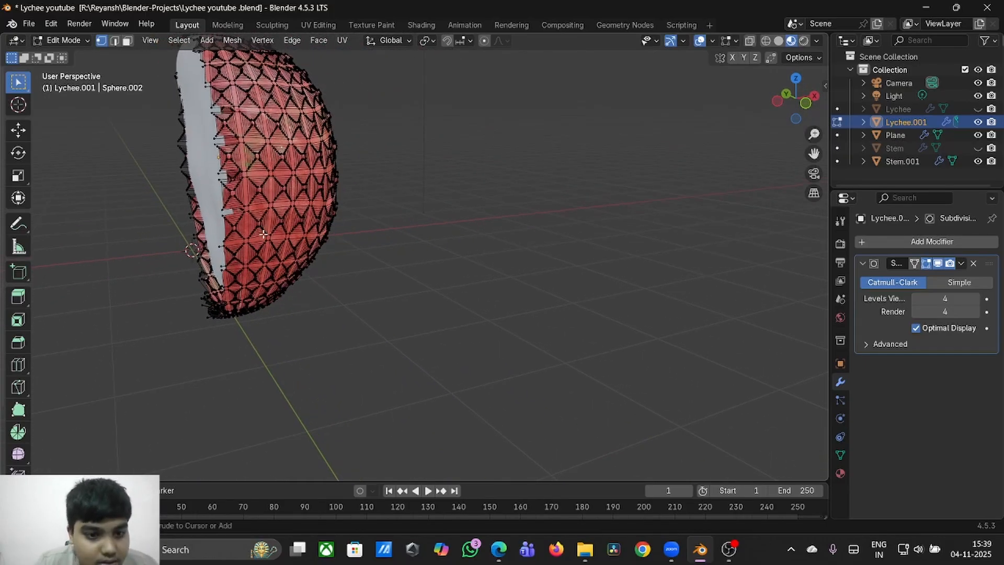
key(a)
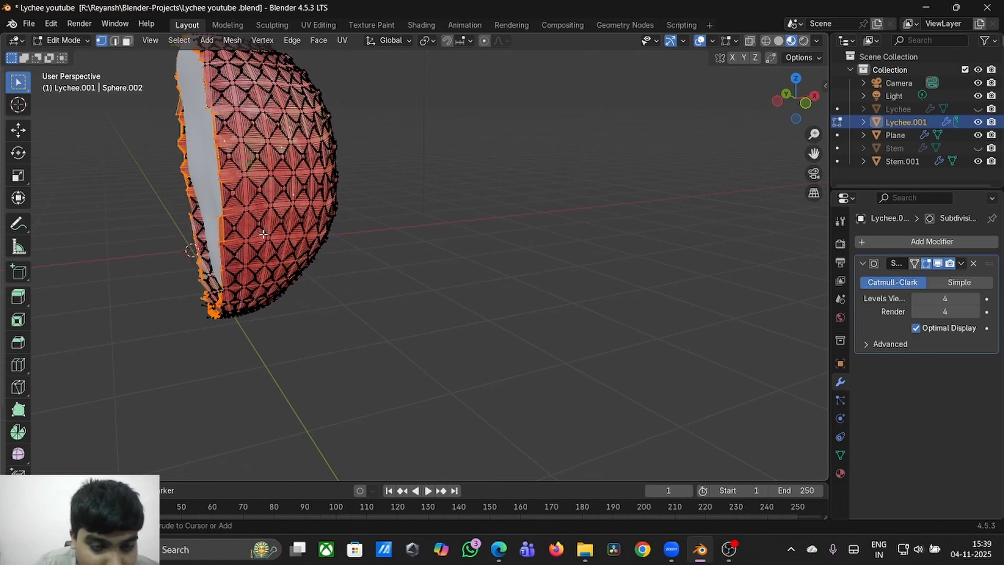
key(Tab)
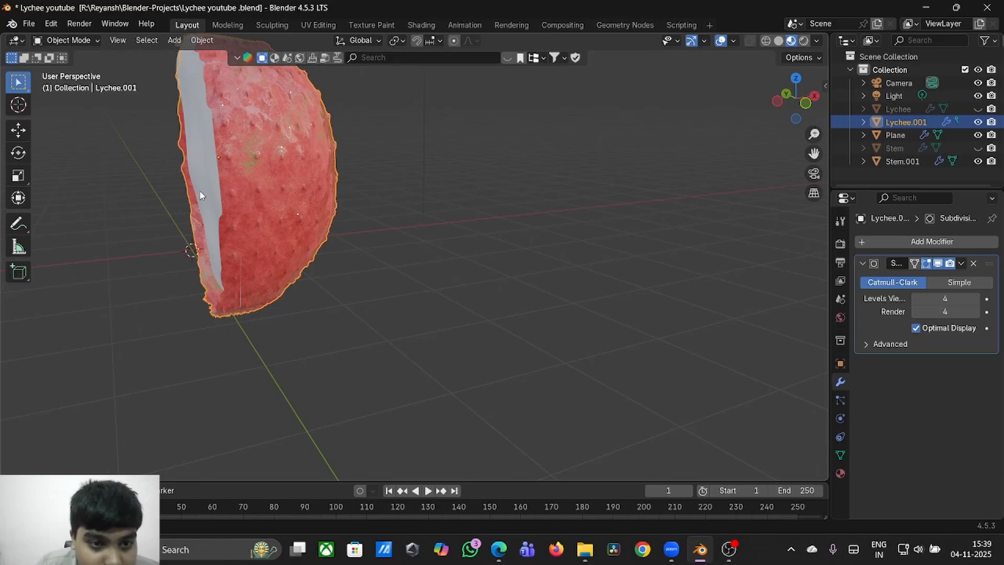
- Select the plane filling the cut side and duplicate it in place
key(KP_4)
key(KP_4)
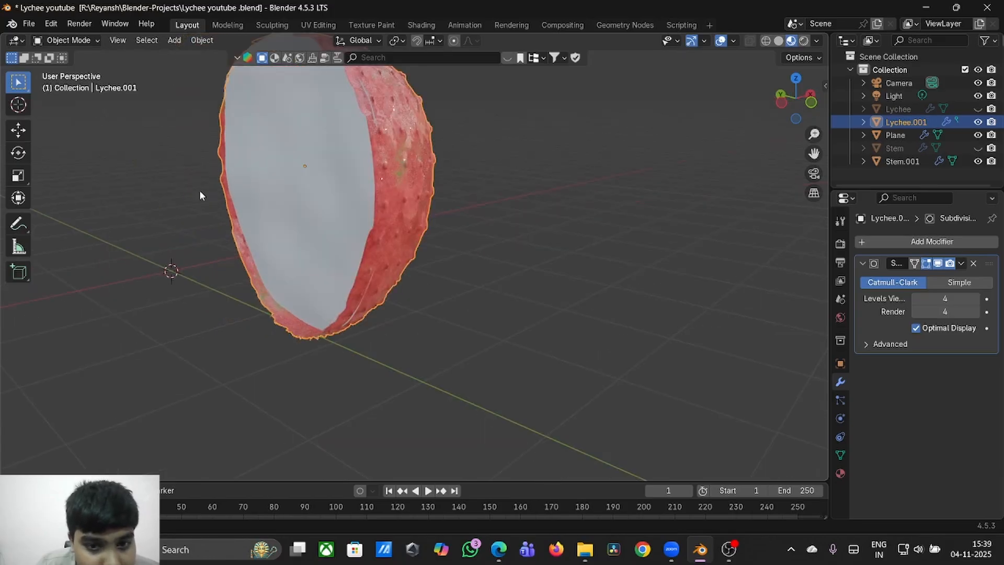
click(316, 187)
key(KP_Decimal)
key(KP_4)
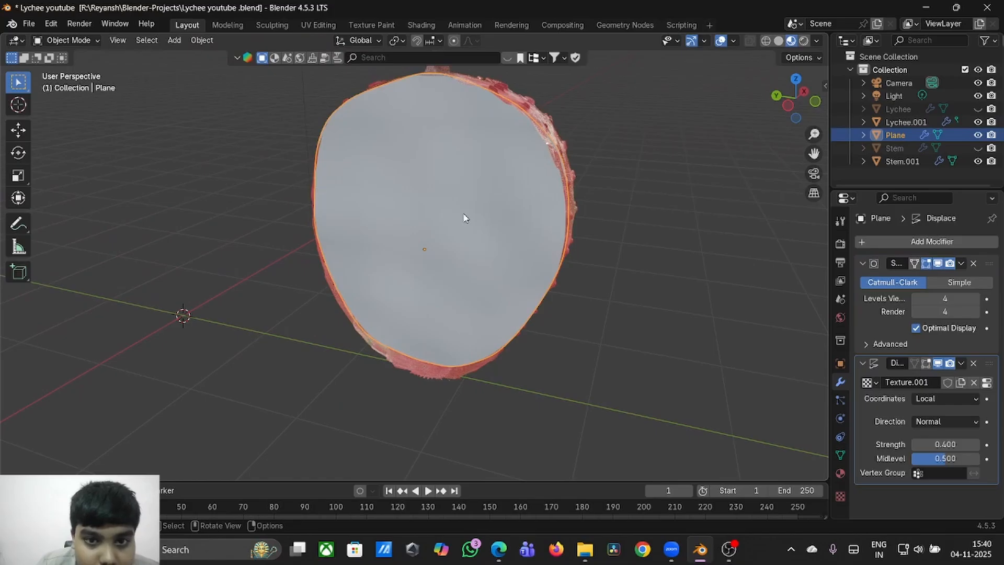
key(shift+d)
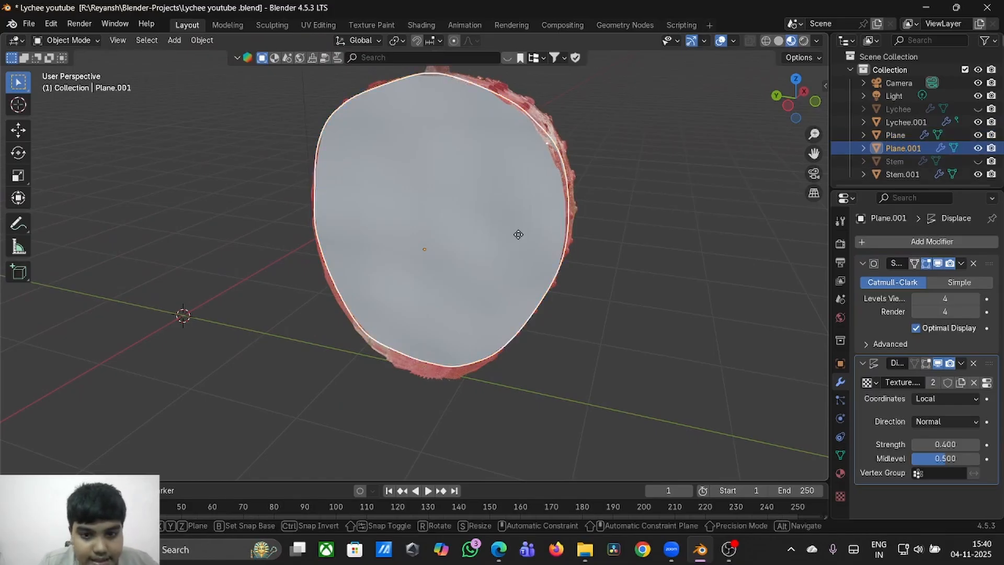
right_click(518, 235)
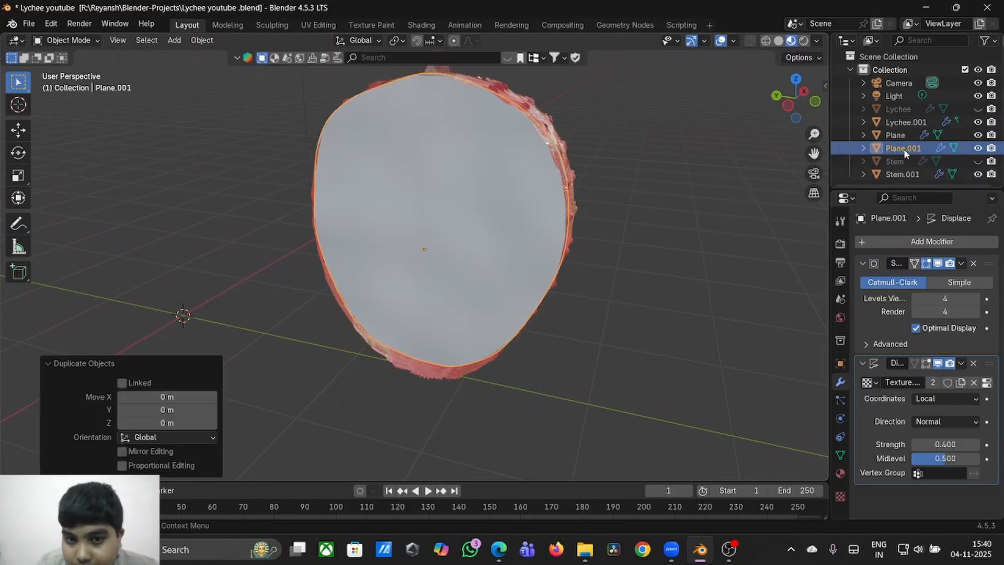
- Select the halved shell Lychee.001 and add a Boolean modifier to it
click(905, 121)
key(KP_Decimal)
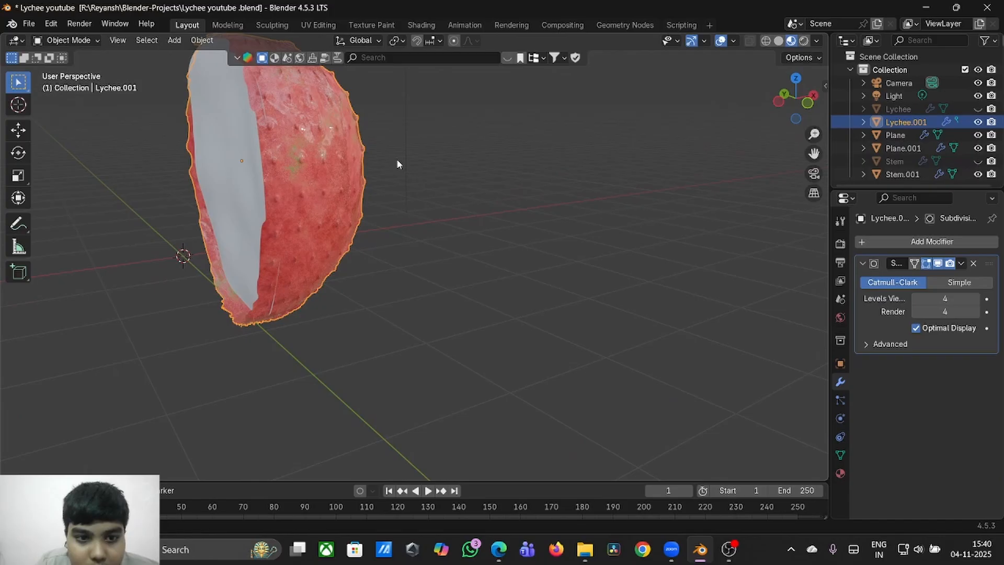
click(900, 242)
click(859, 238)
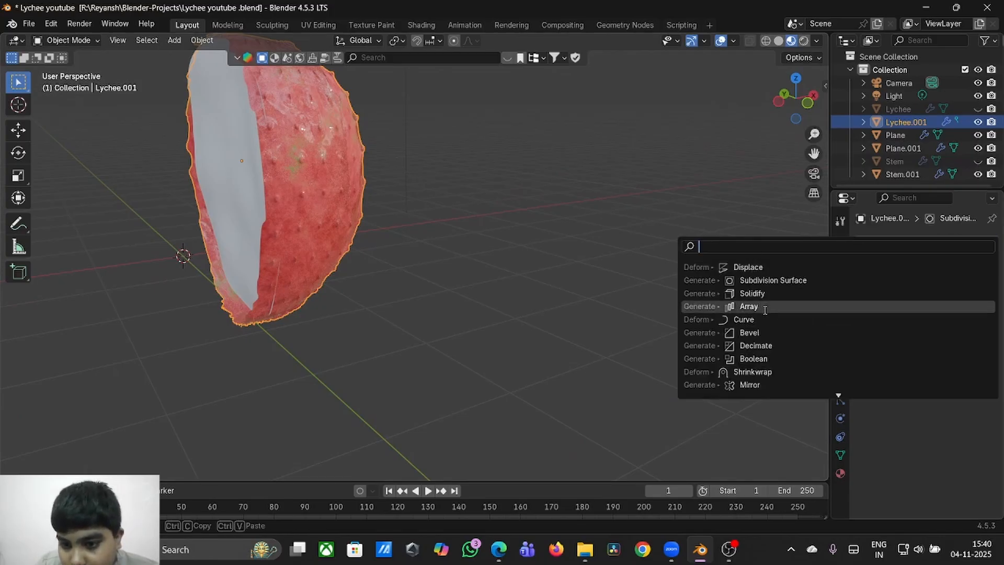
click(777, 360)
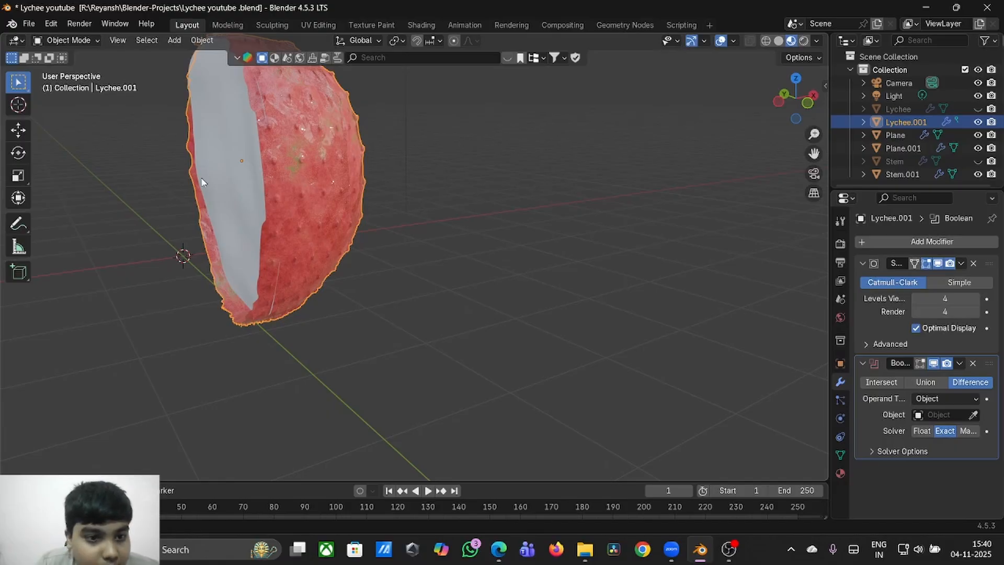
- Select the duplicate plane and try to scale it along the X axis
click(888, 148)
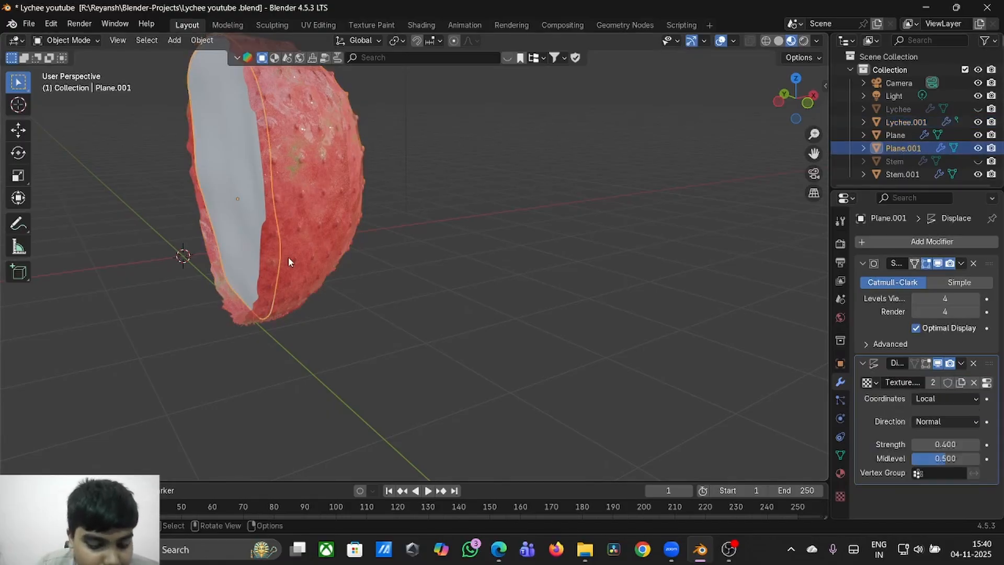
key(s)
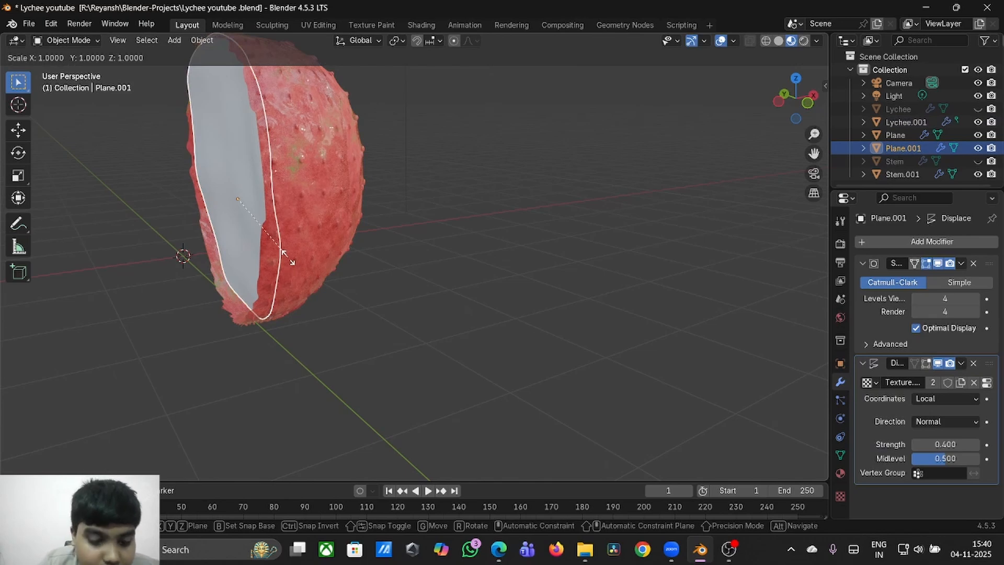
key(x)
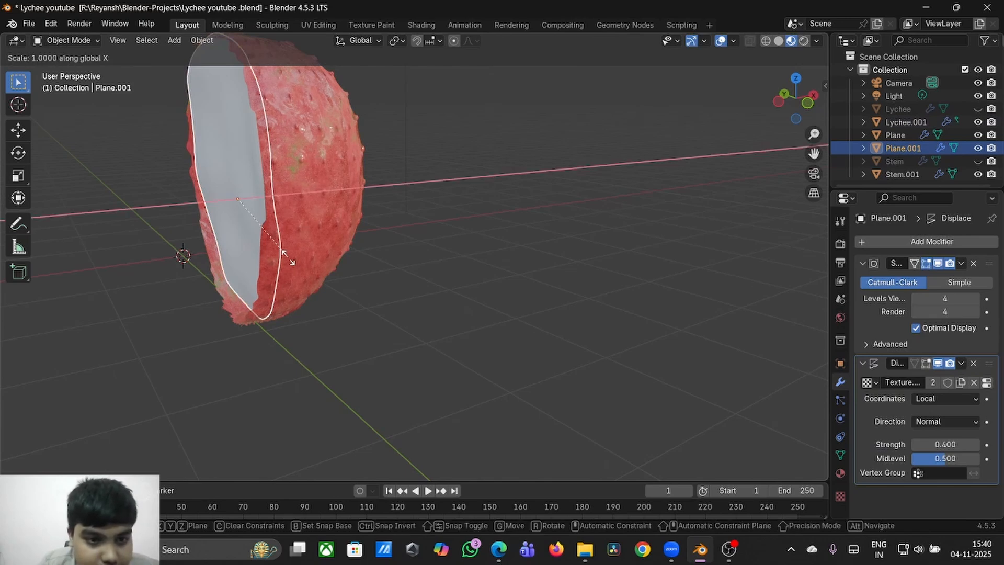
click(528, 438)
key(ctrl+z)
- Extrude the duplicate plane's whole mesh about -0.38 m along global X with X-ray on, and return to Object Mode
key(Tab)
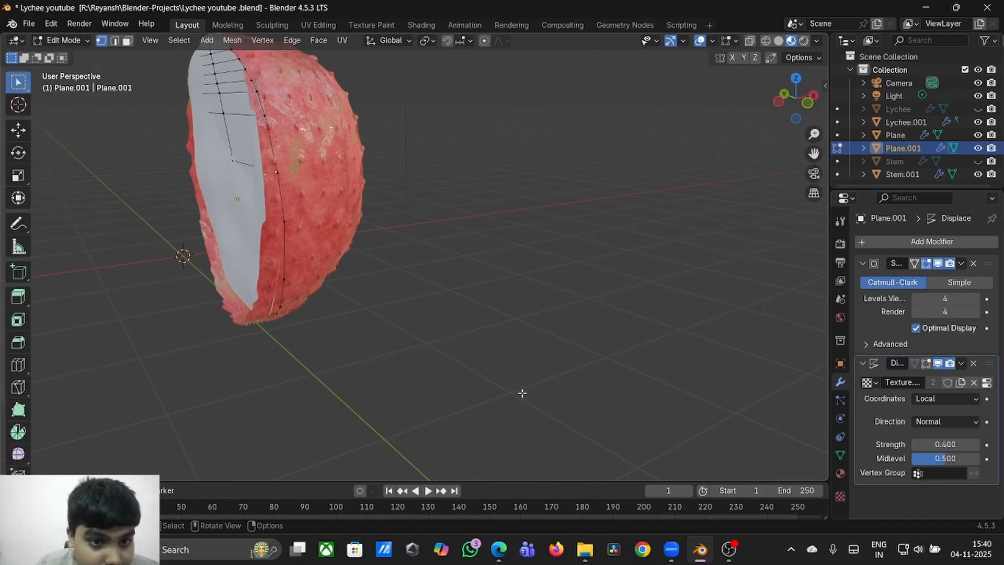
scroll(273, 139, down, 3)
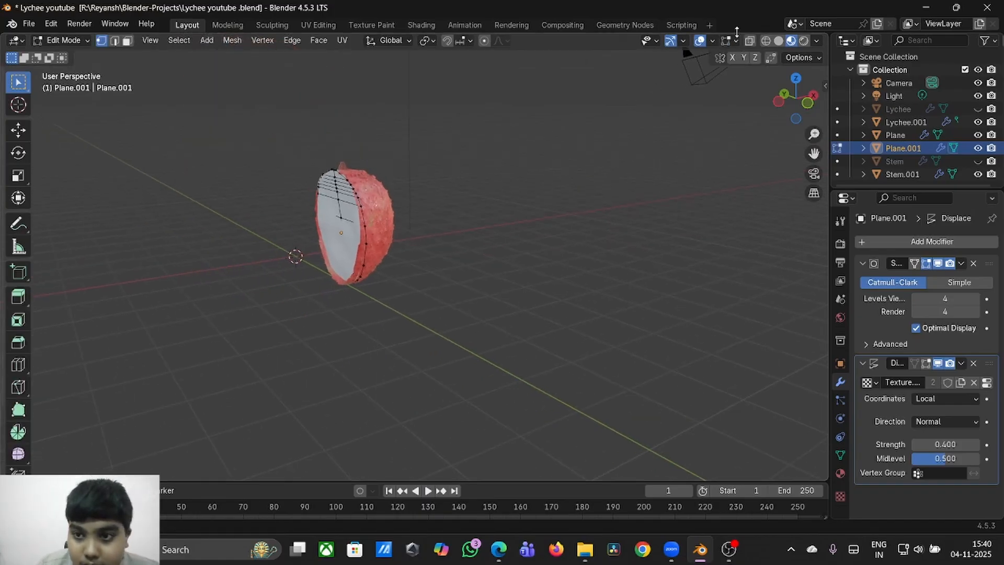
drag(262, 127, 447, 320)
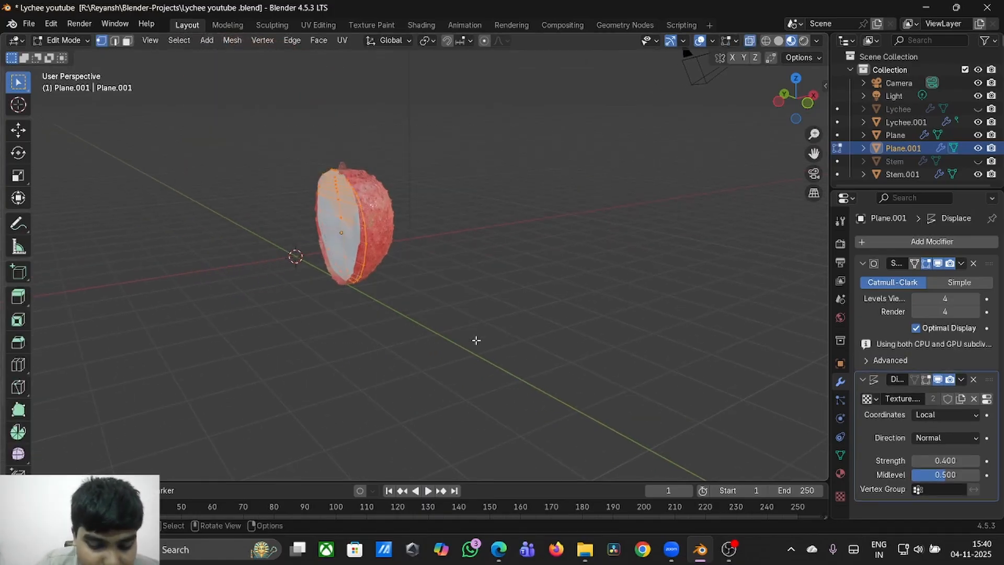
key(g)
key(z)
key(z)
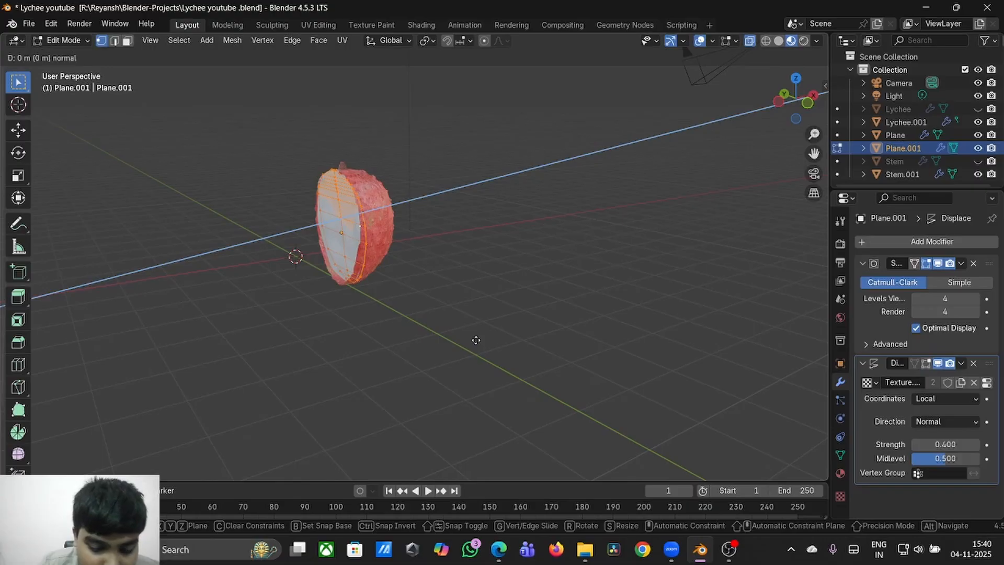
key(x)
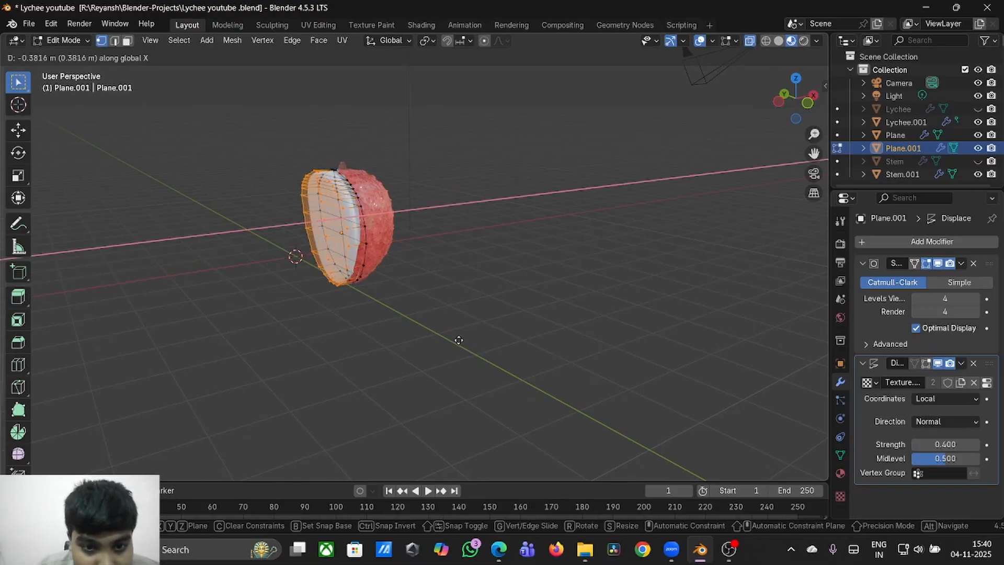
click(460, 342)
key(Tab)
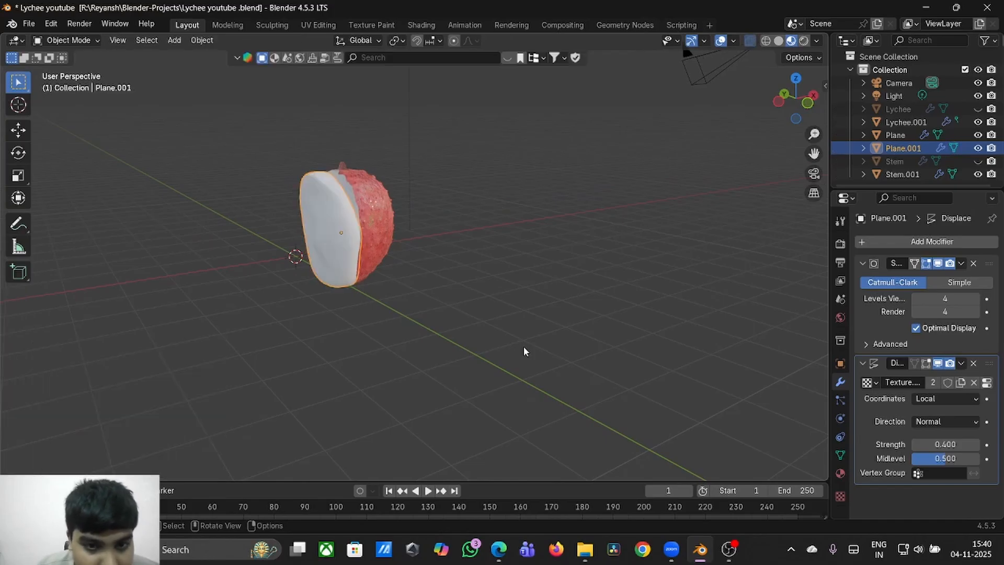
- Select the shell and set Plane.001 as the object of its Boolean Difference modifier
scroll(523, 348, up, 2)
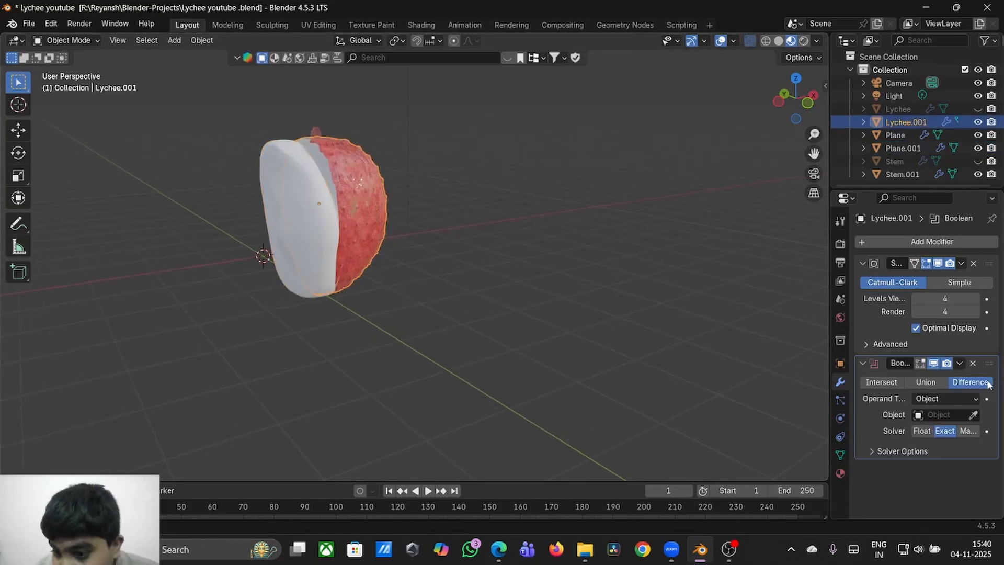
click(940, 415)
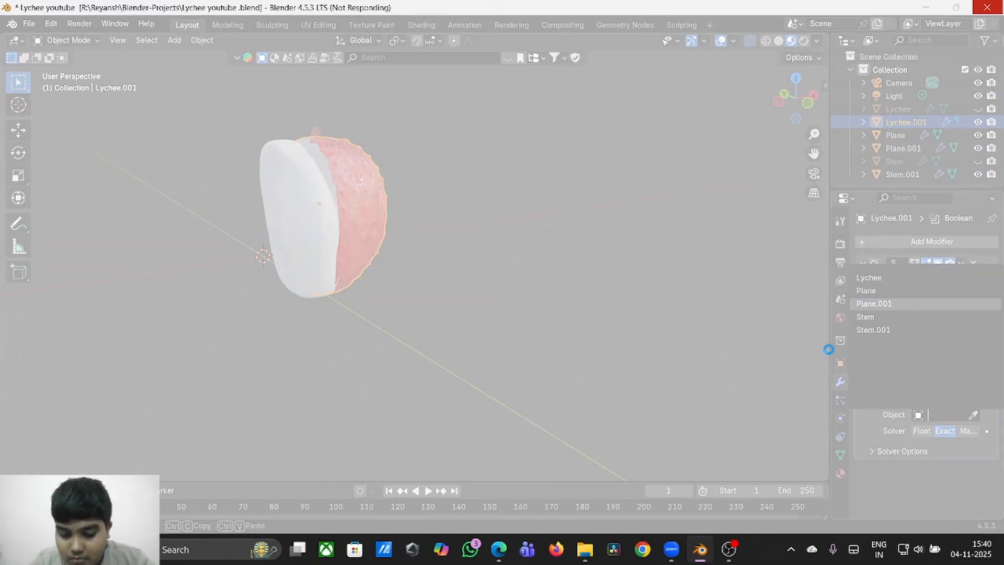
click(728, 549)
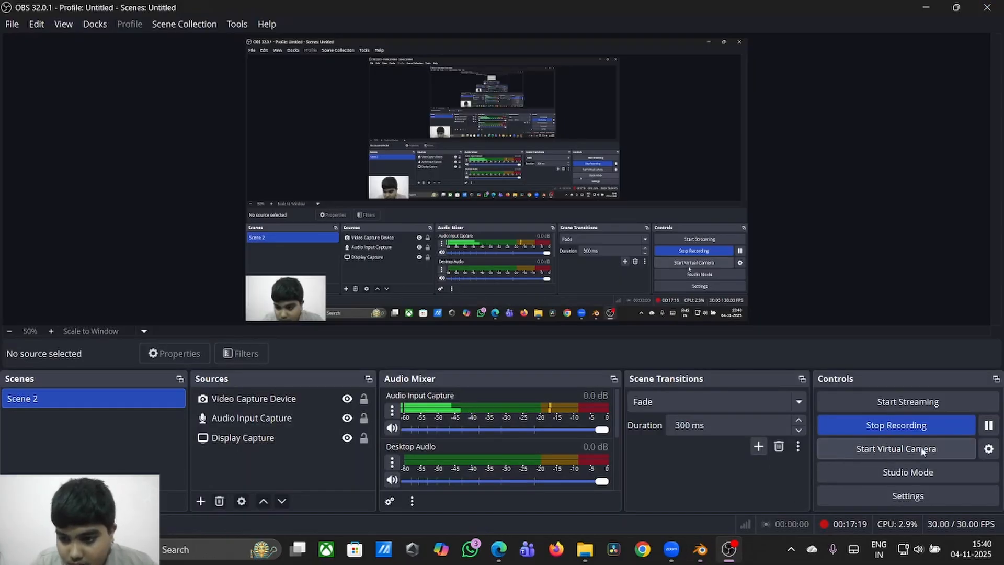
click(988, 424)
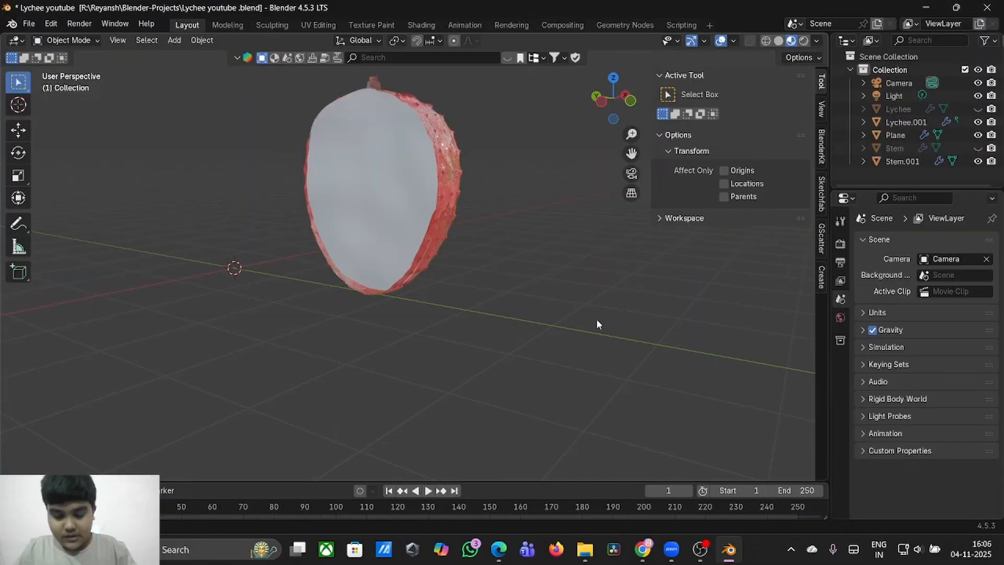
- Open the halved shell Lychee.001 in Edit Mode, view it from the front and select its whole mesh
scroll(596, 318, right, 10)
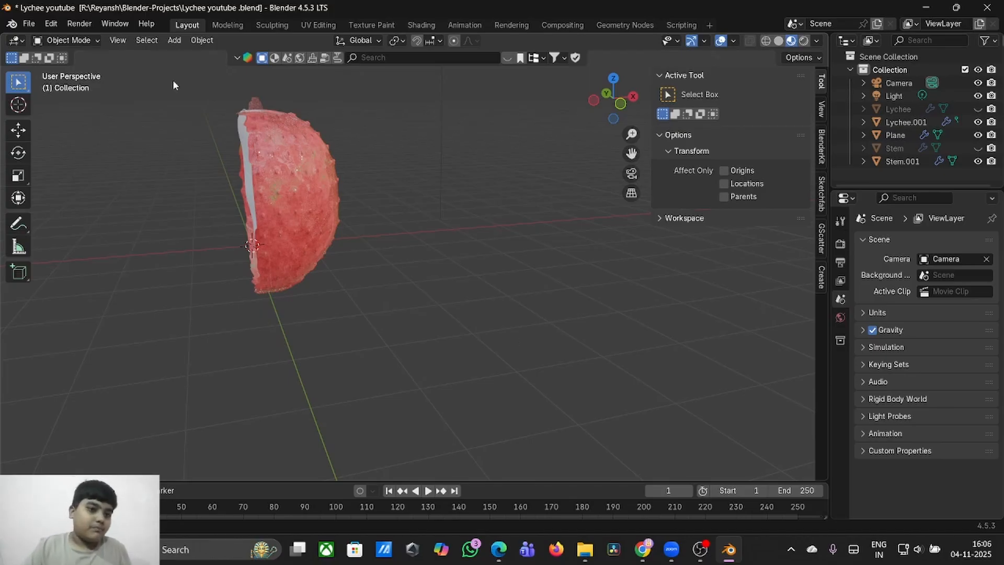
click(68, 41)
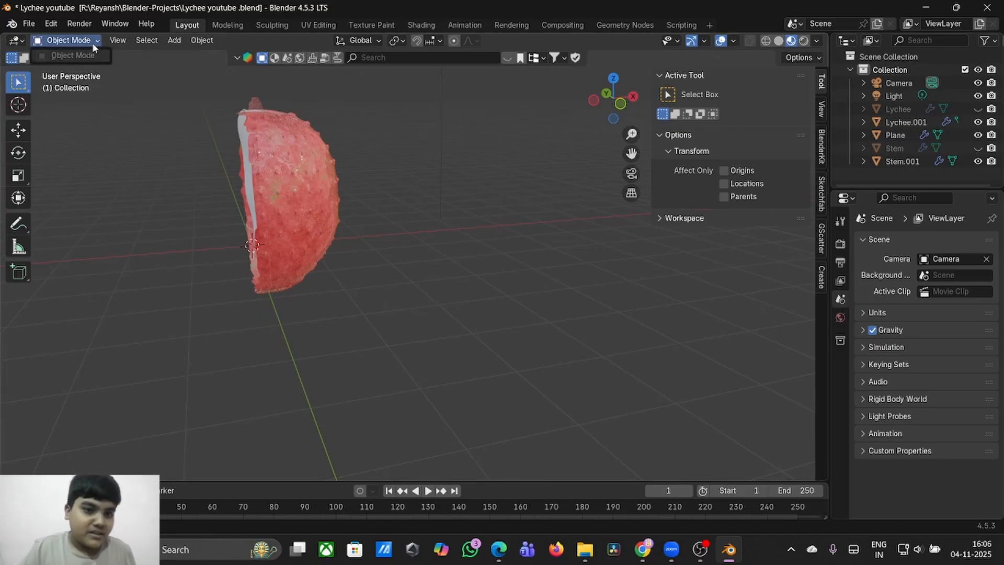
click(289, 166)
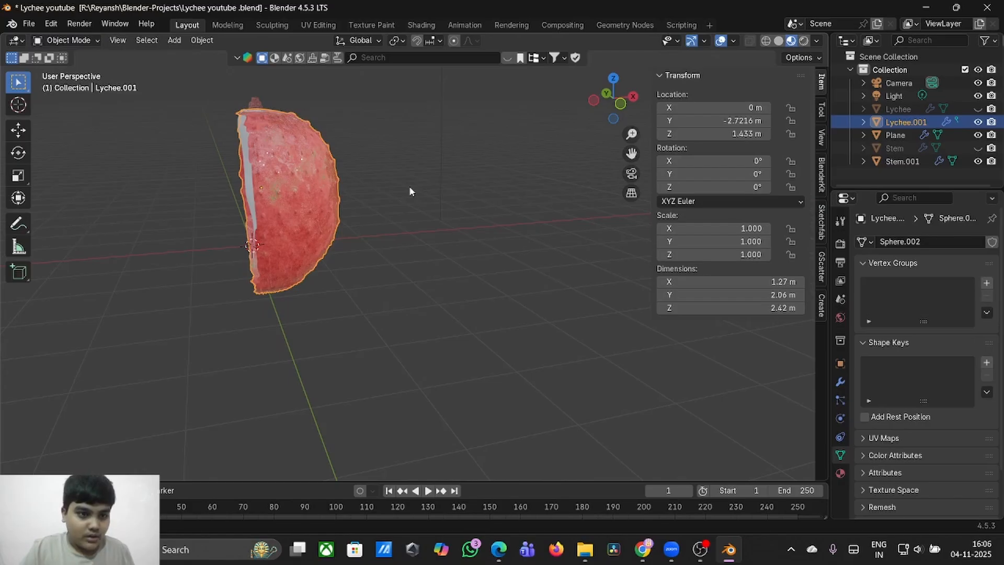
click(410, 192)
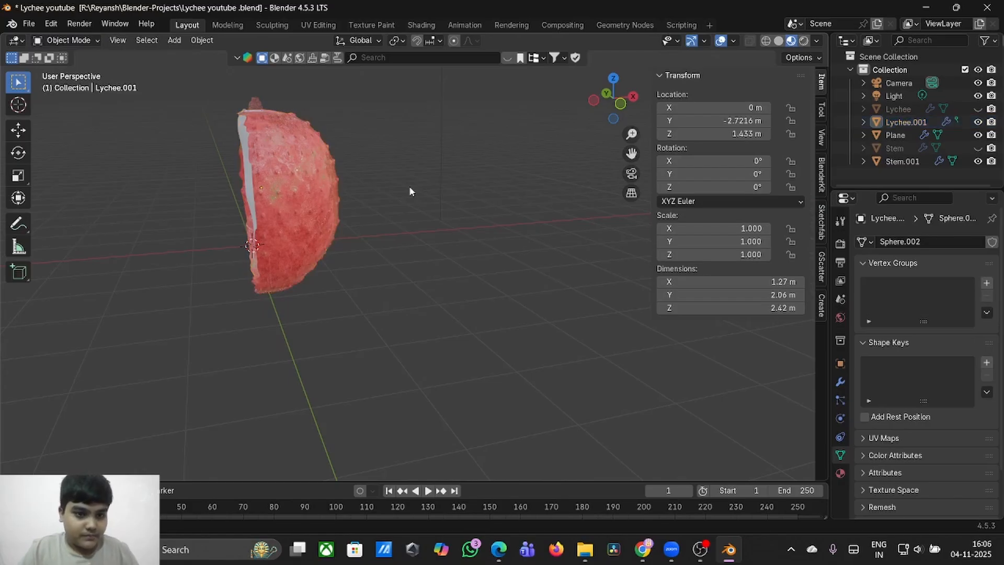
click(281, 203)
key(Tab)
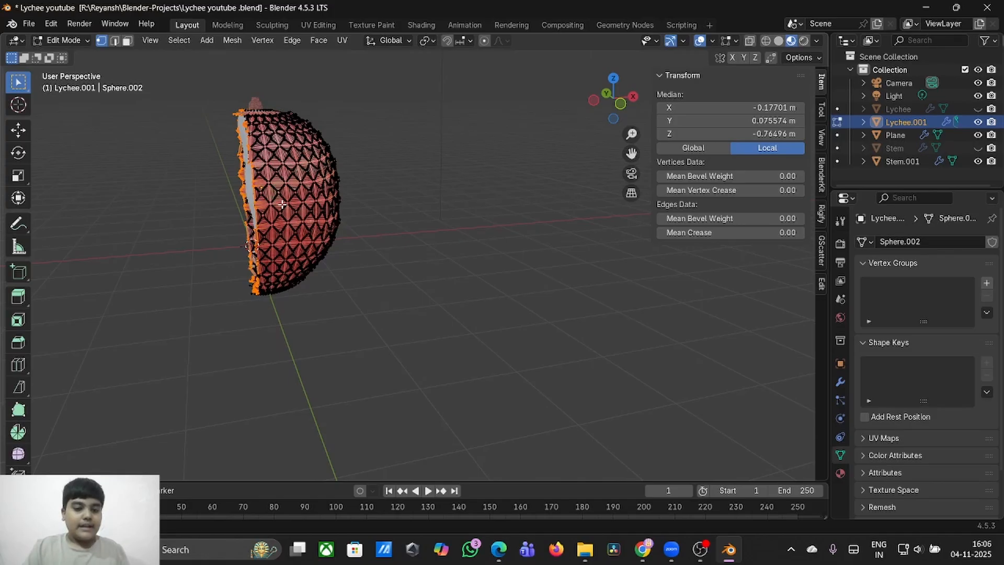
key(KP_1)
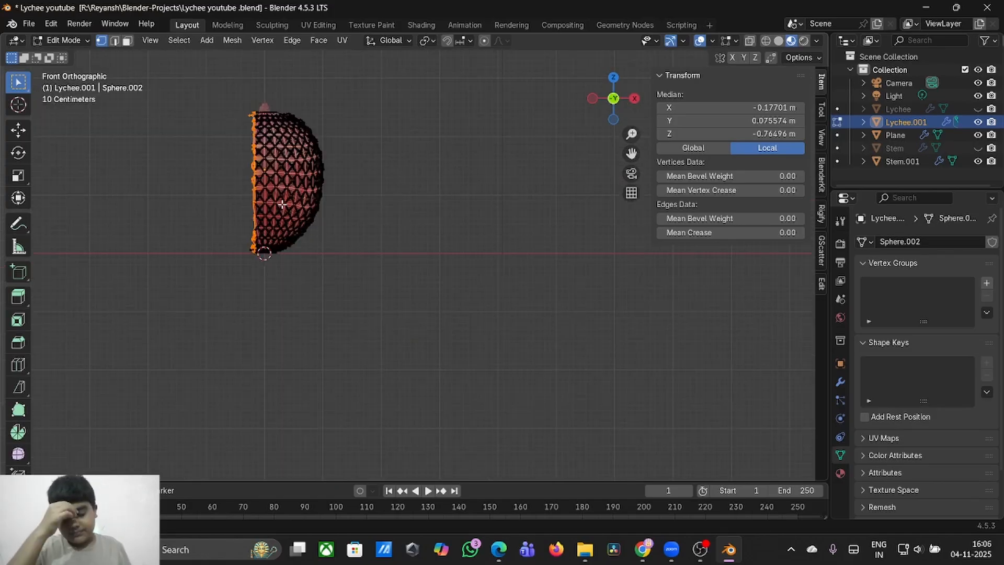
click(281, 204)
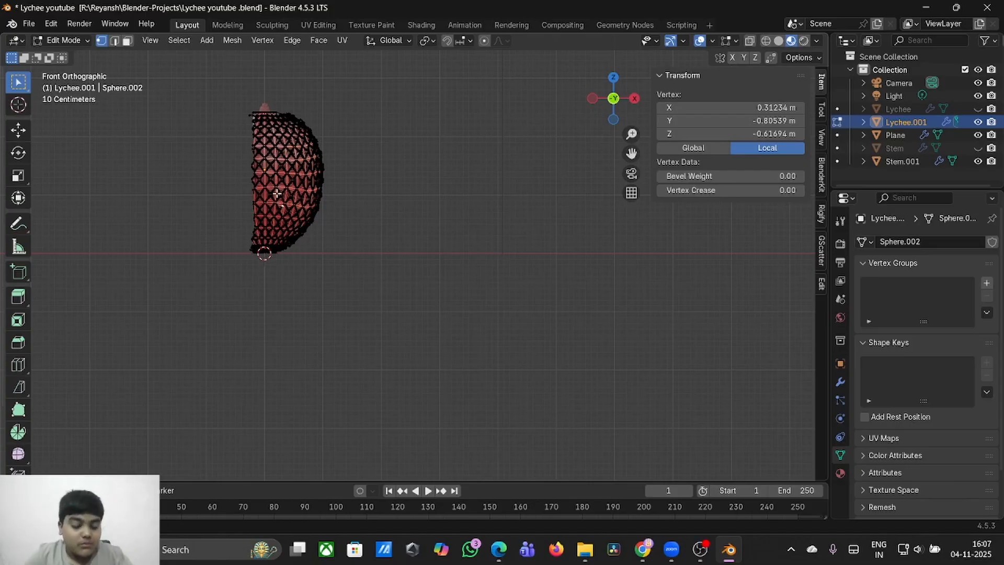
key(a)
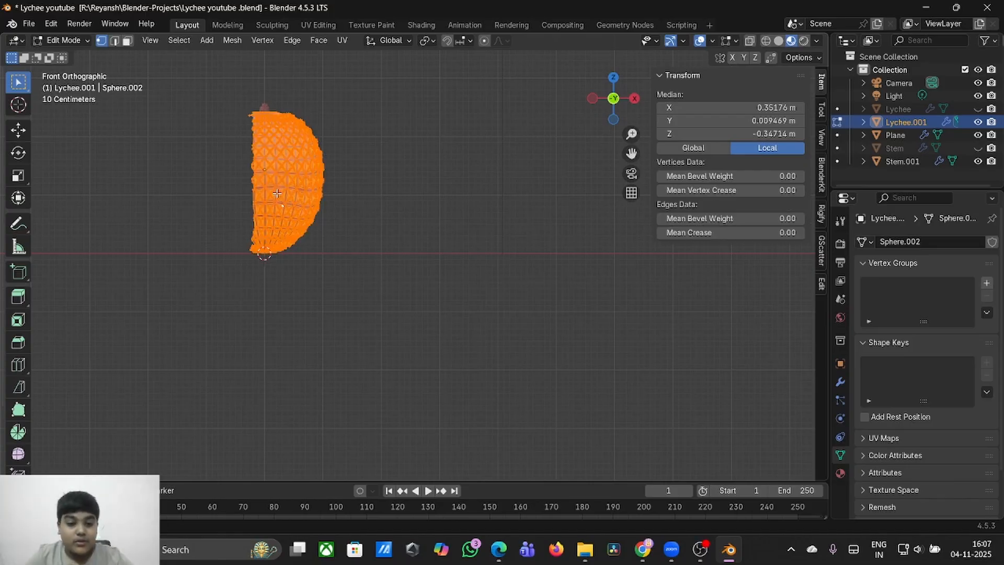
- Activate the Bisect tool for the shell's selected mesh
click(19, 390)
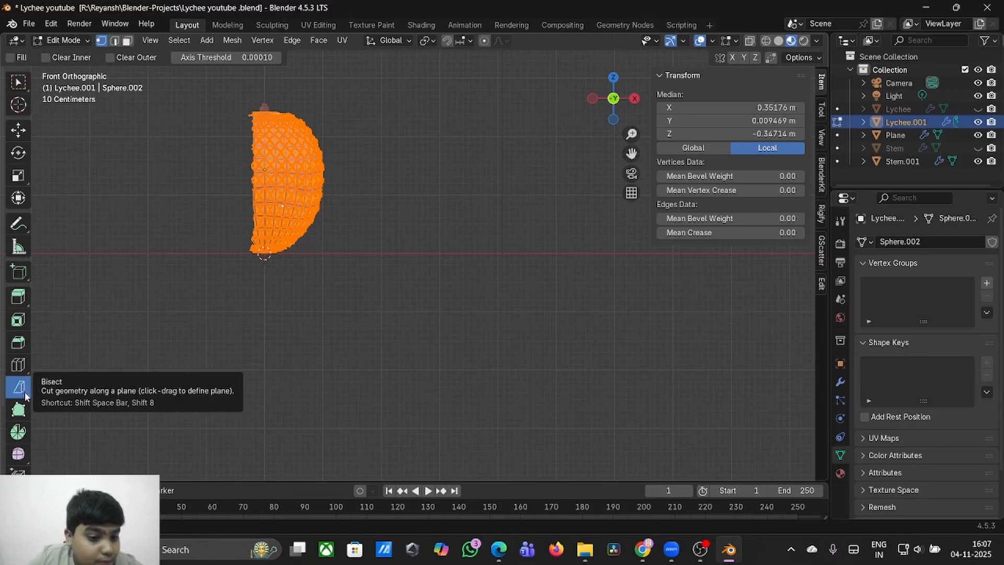
click(19, 82)
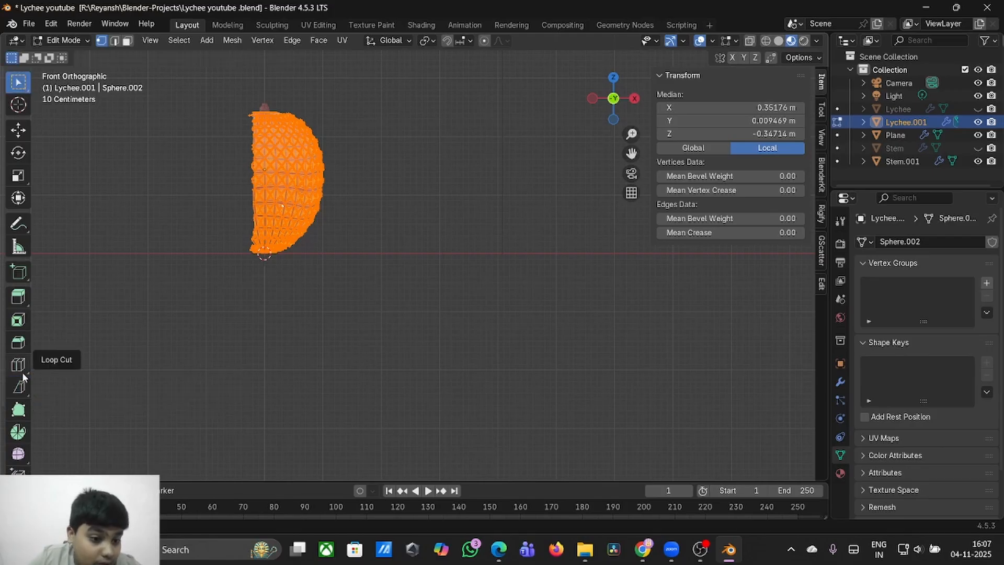
right_click(22, 390)
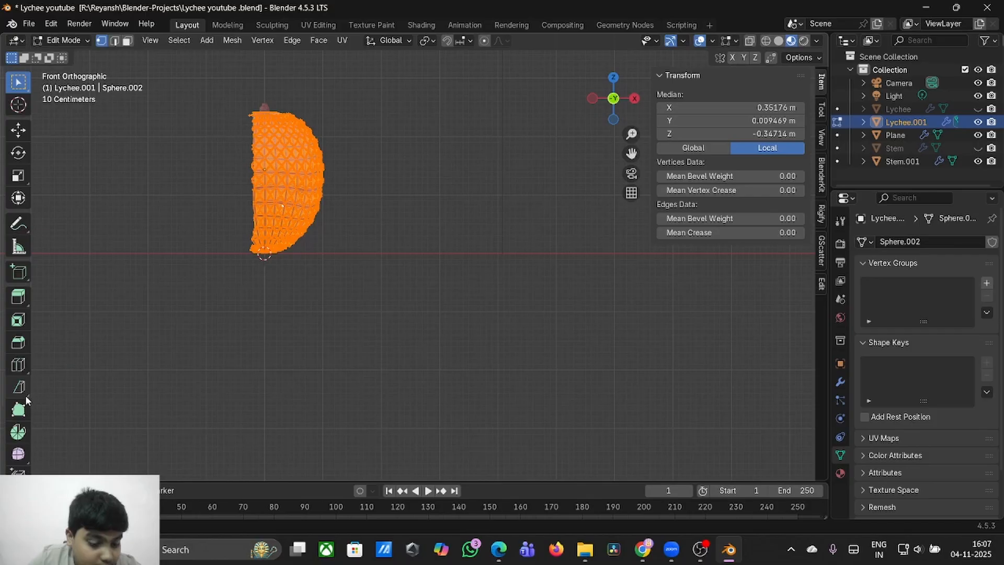
click(27, 395)
drag(28, 397, 65, 388)
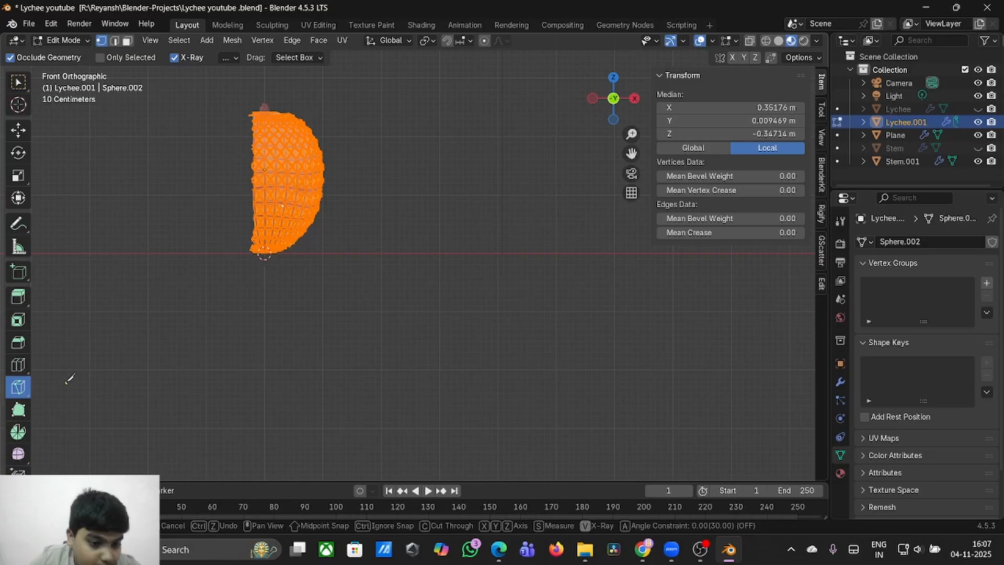
click(69, 378)
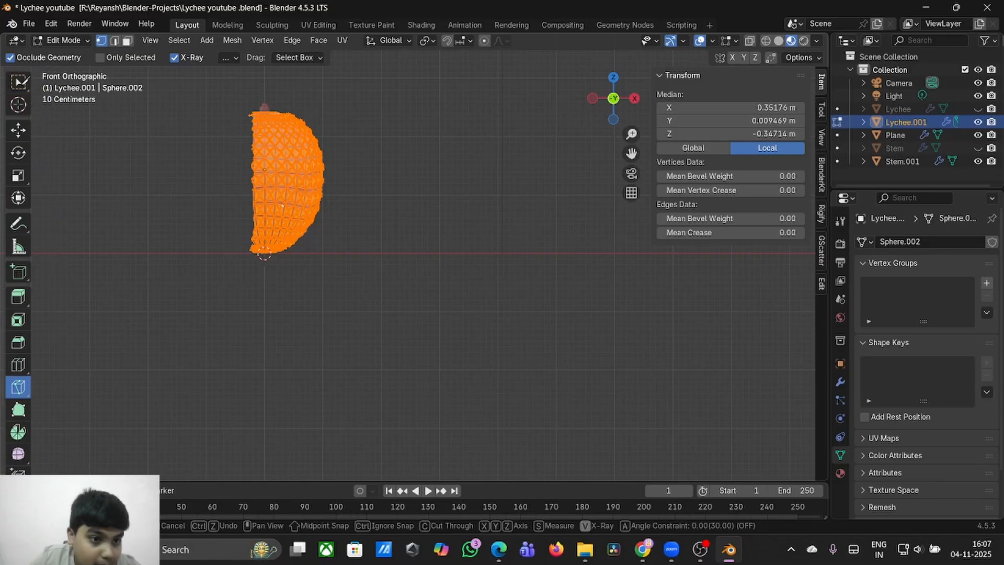
click(56, 383)
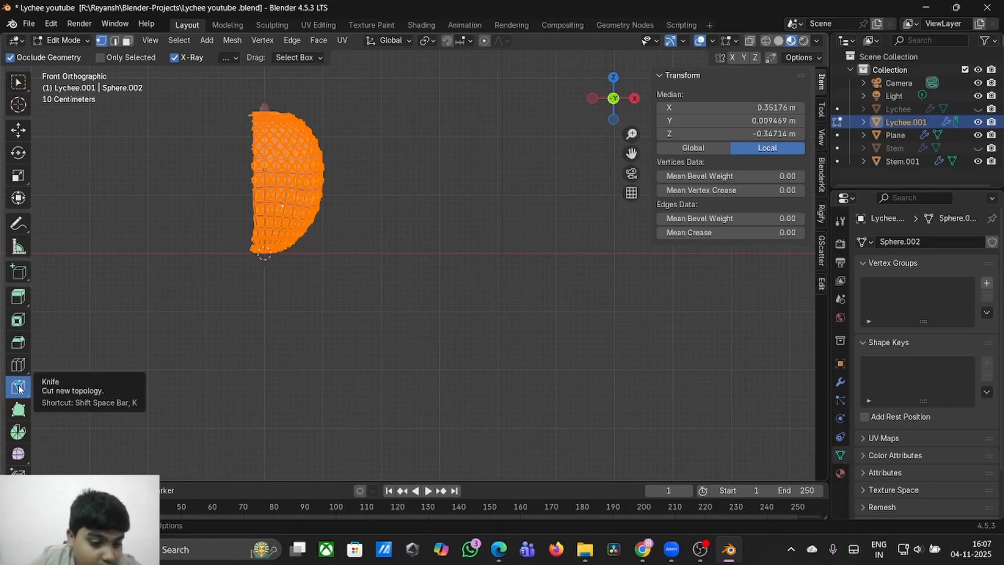
drag(19, 388, 66, 422)
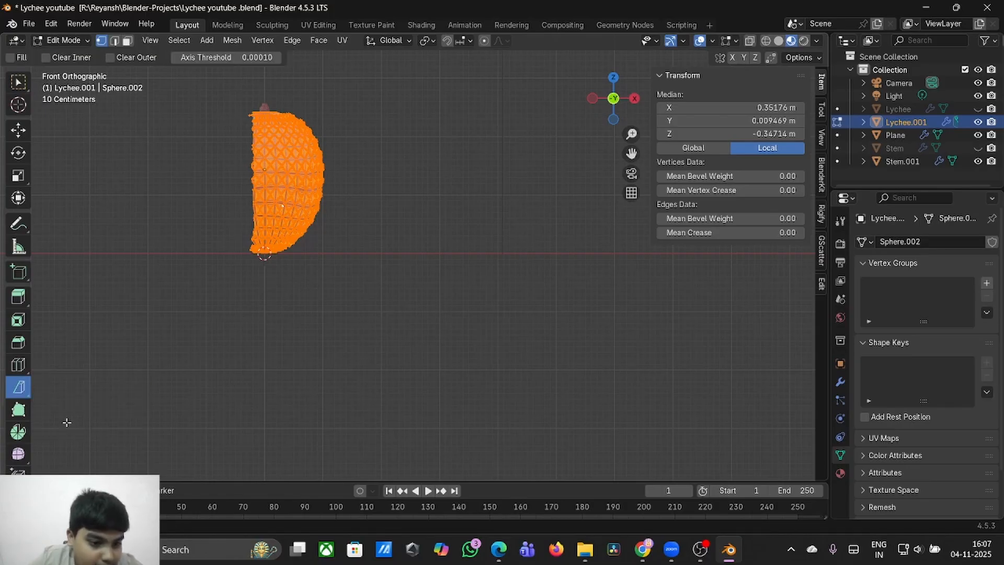
- Reselect the shell's whole mesh, try bisecting it with slightly tilted cuts near its open edge, and undo the last cut
key(alt+a)
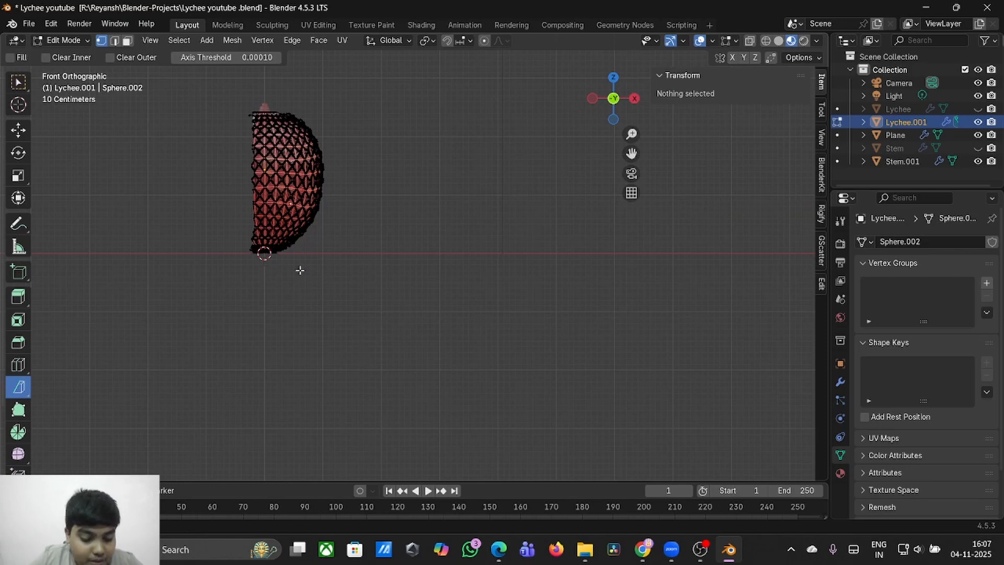
click(292, 226)
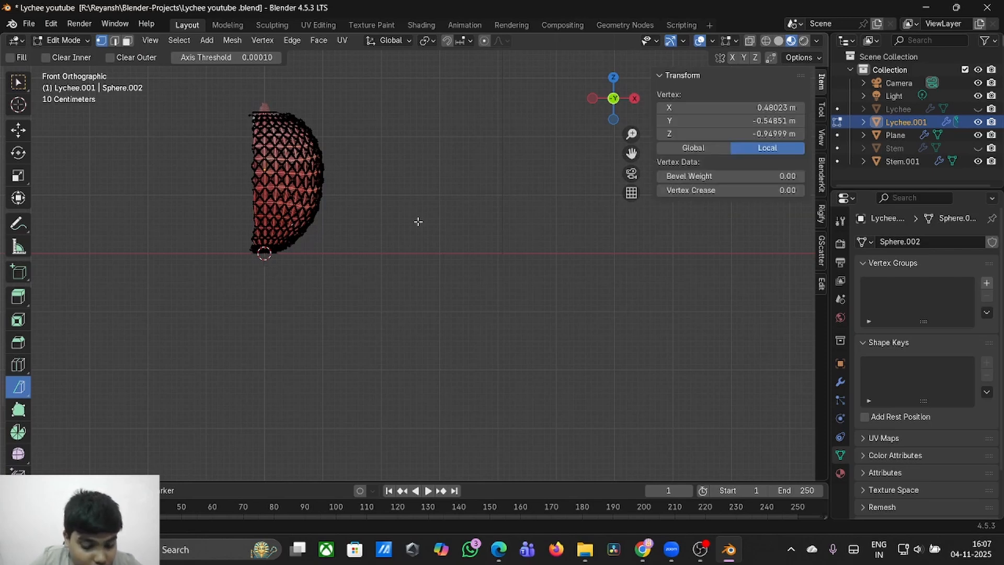
key(a)
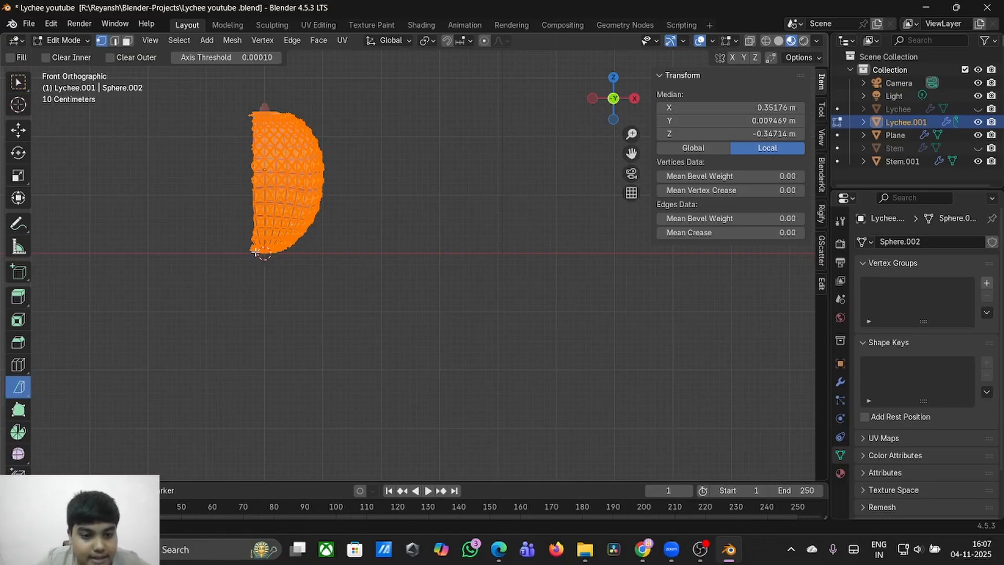
drag(250, 163, 271, 110)
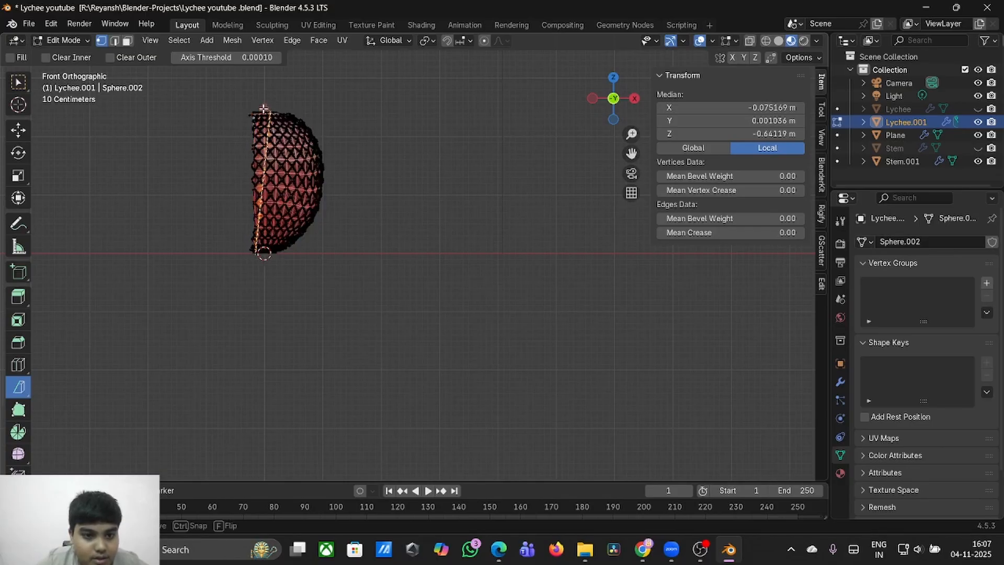
drag(260, 107, 256, 105)
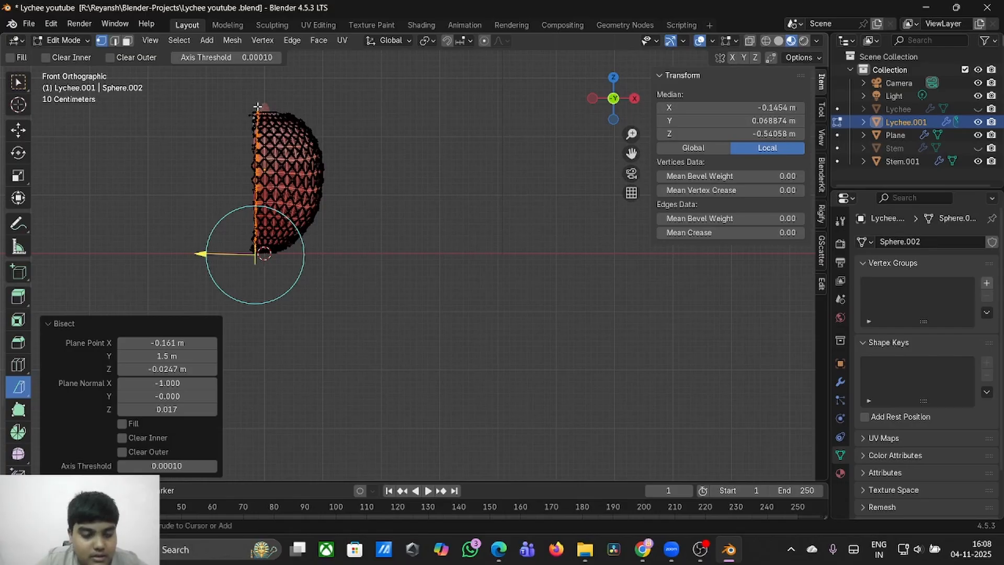
key(ctrl+z)
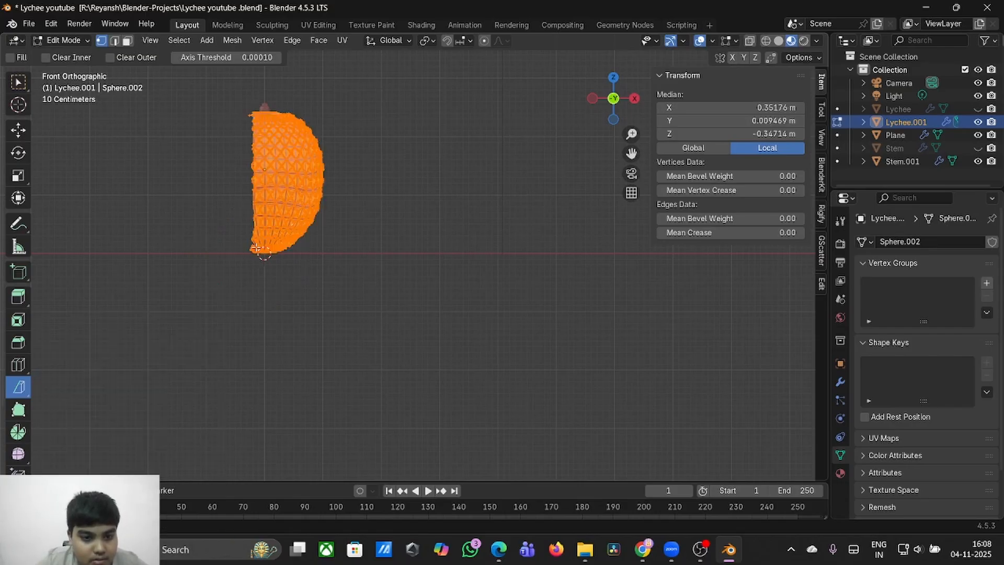
- Bisect the shell's whole mesh vertically at about X -0.152 m, near its open edge, and switch to edge selection
drag(256, 103, 257, 103)
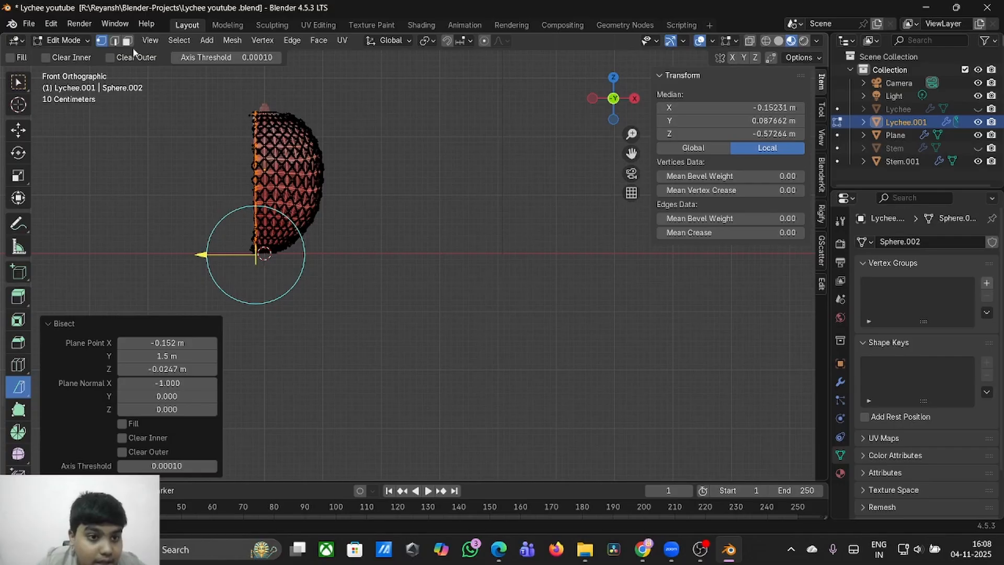
key(2)
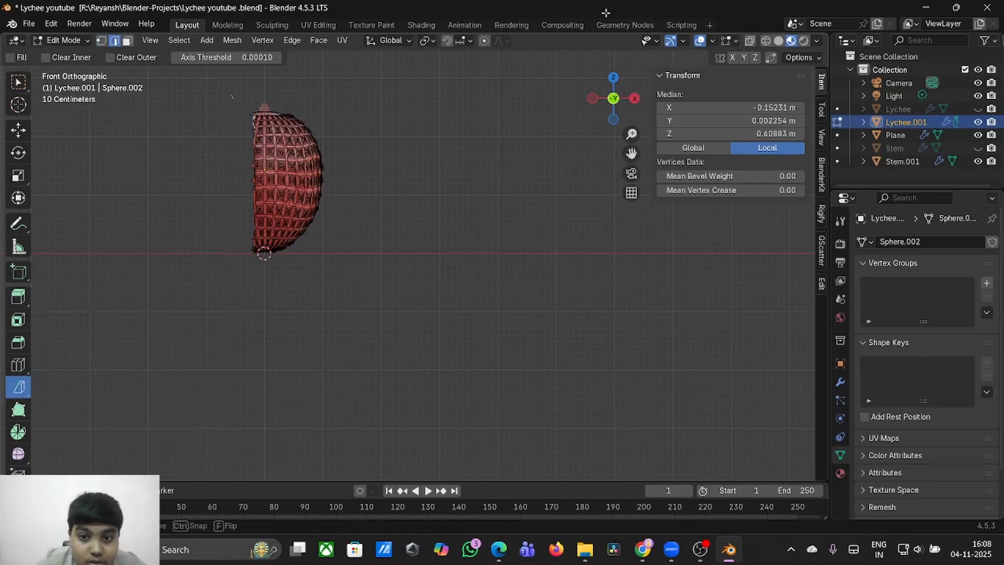
- Try bisecting the lychee half with a slanted cut line across its top, and undo that cut
drag(228, 93, 335, 128)
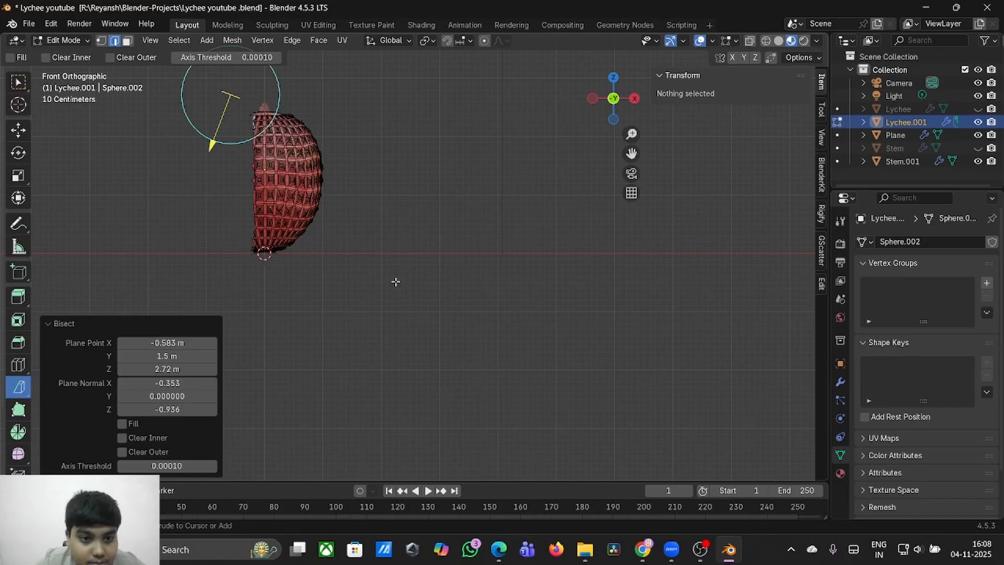
key(ctrl+z)
- Select the protruding faces along the flat cut side with X-ray enabled and delete those faces
click(18, 82)
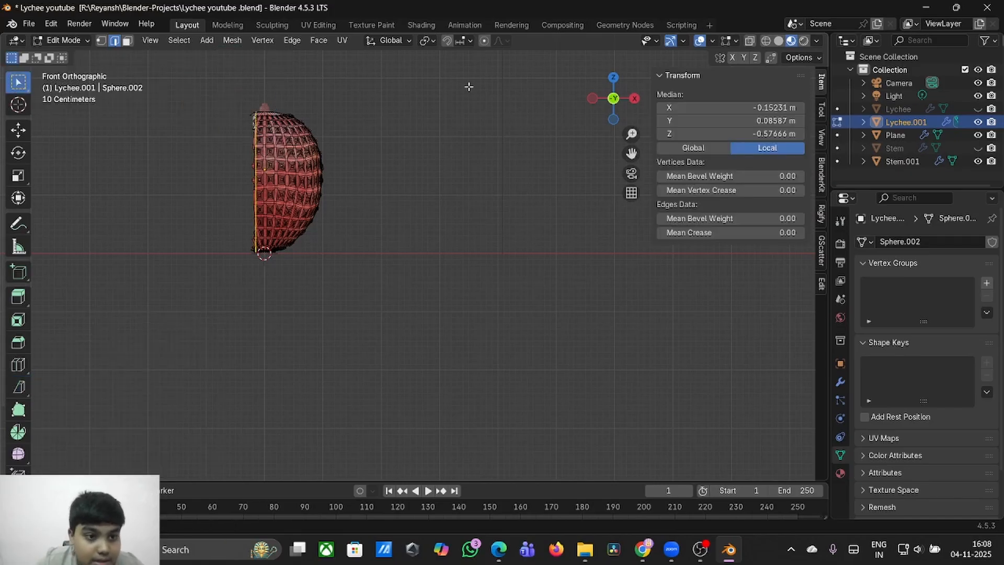
click(750, 40)
drag(204, 93, 258, 294)
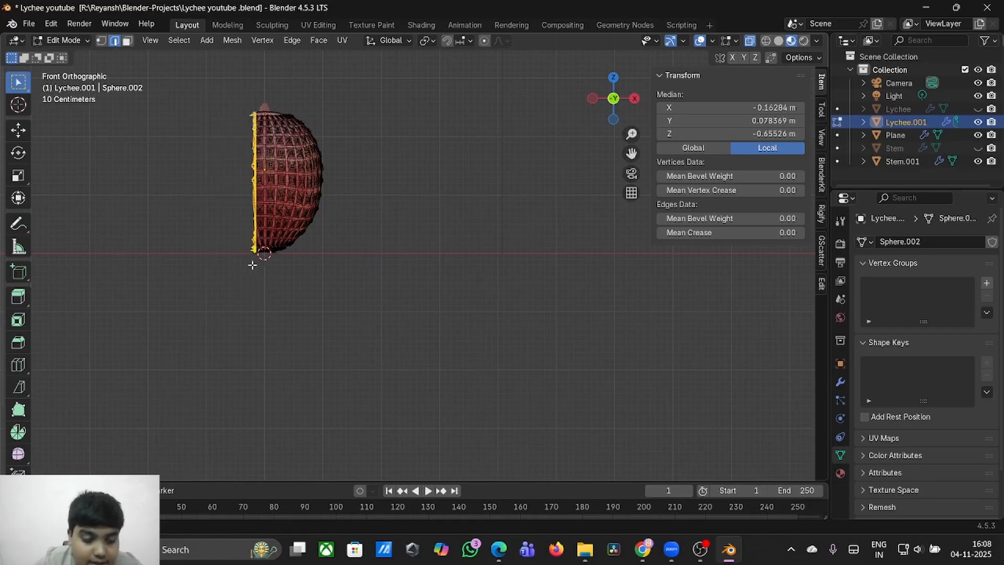
click(128, 41)
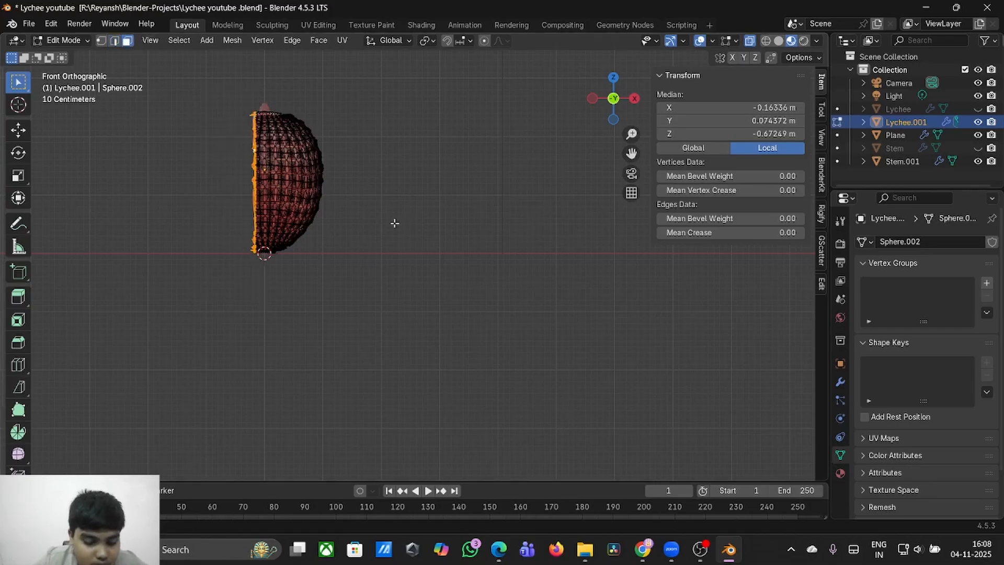
key(x)
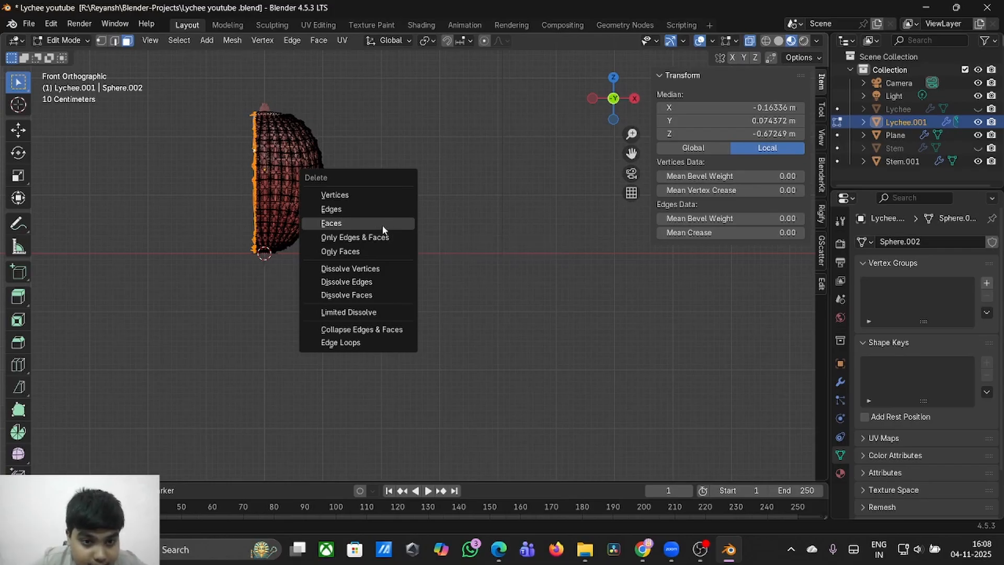
click(384, 224)
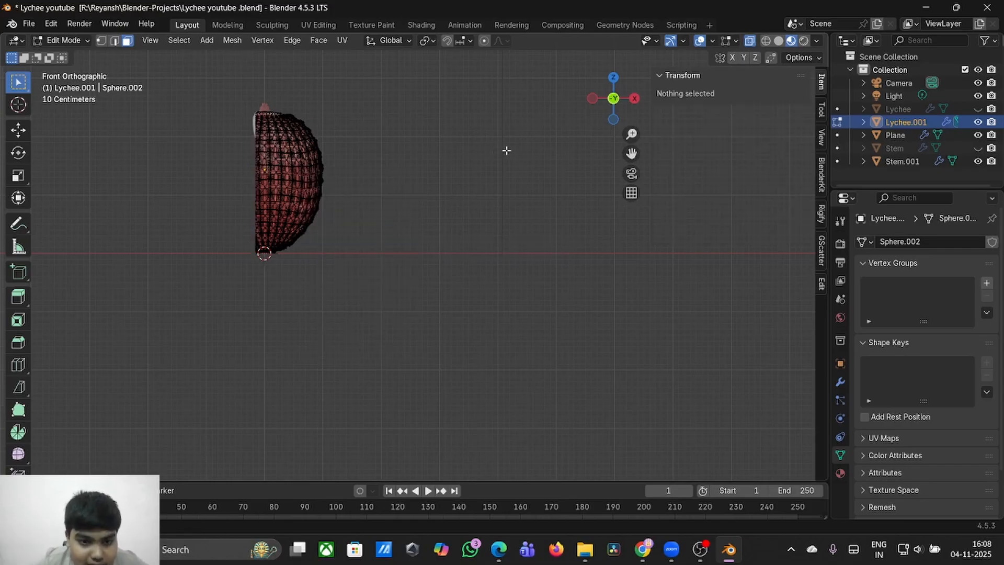
click(750, 41)
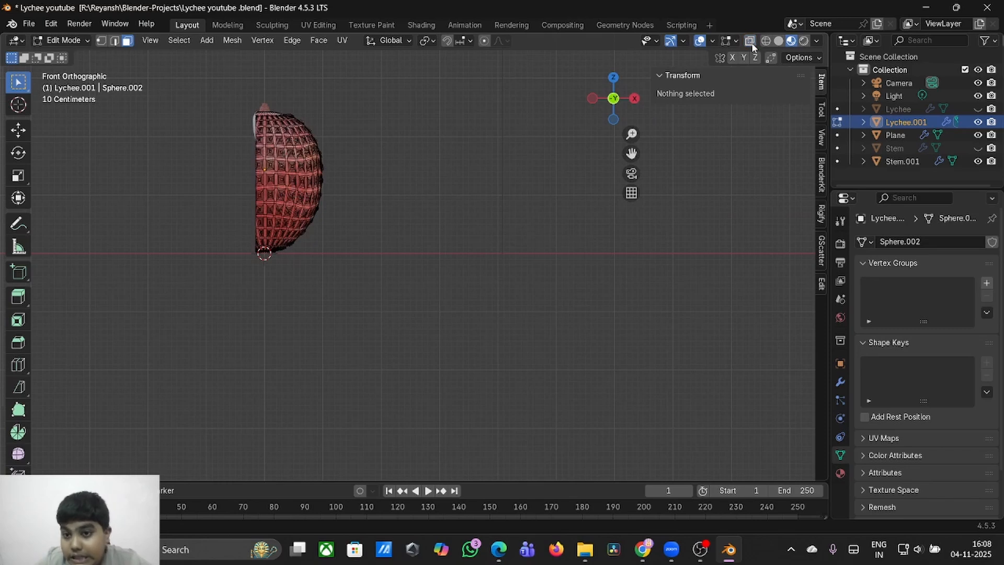
- Return to Object Mode and rotate the white plane around the global Y axis to about 88°
key(Tab)
scroll(497, 195, left, 10)
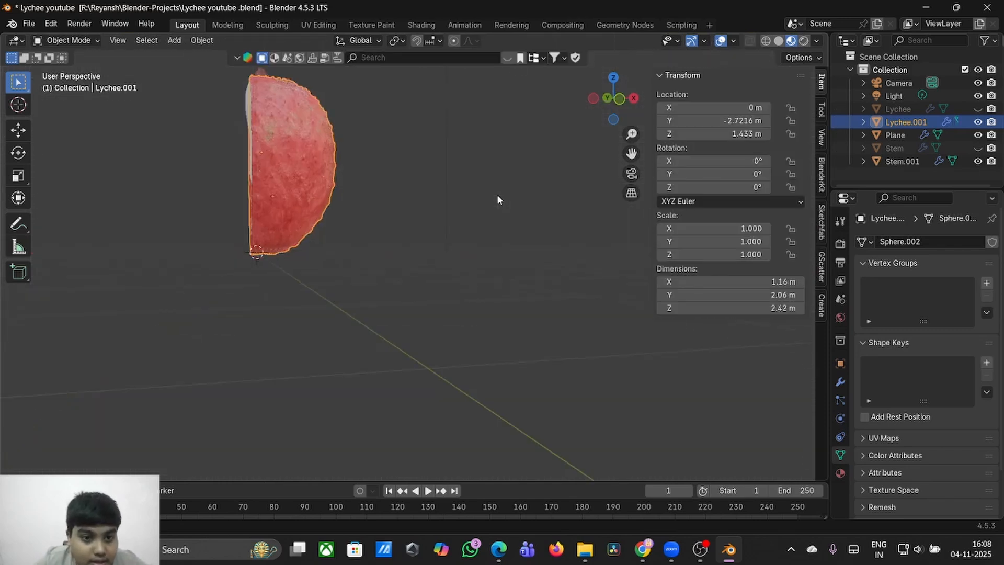
scroll(477, 202, left, 5)
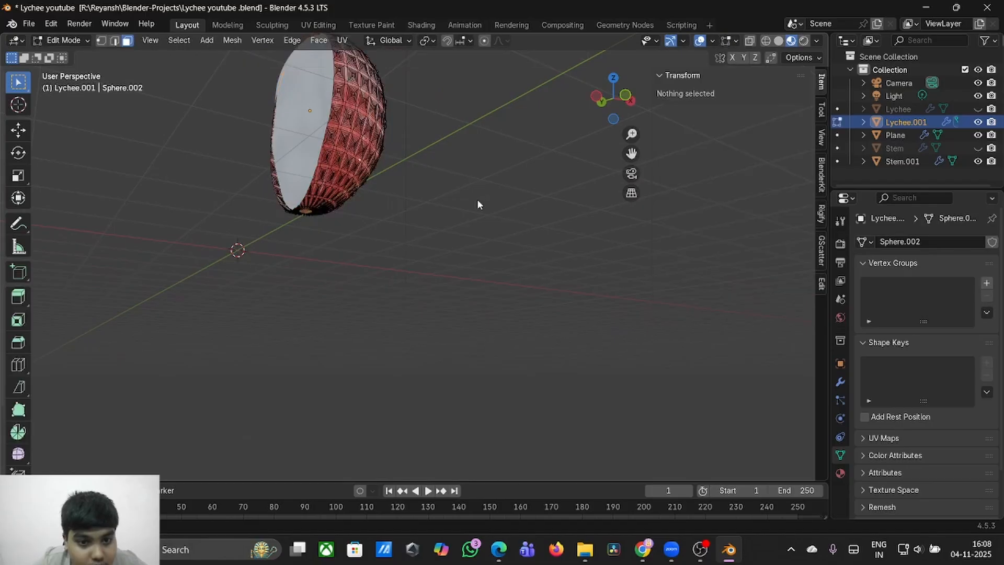
scroll(477, 199, up, 5)
click(375, 255)
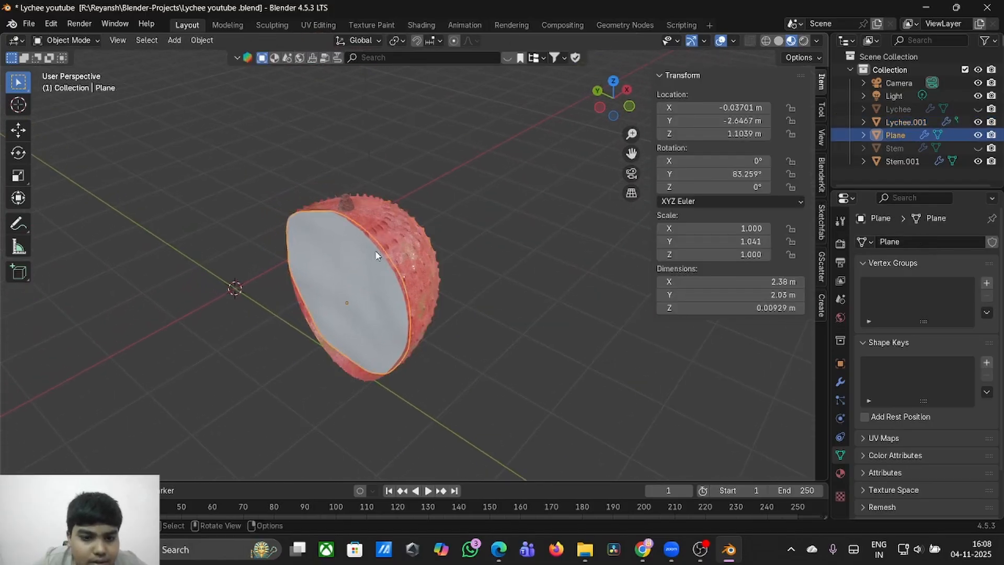
scroll(373, 317, up, 5)
scroll(374, 317, left, 5)
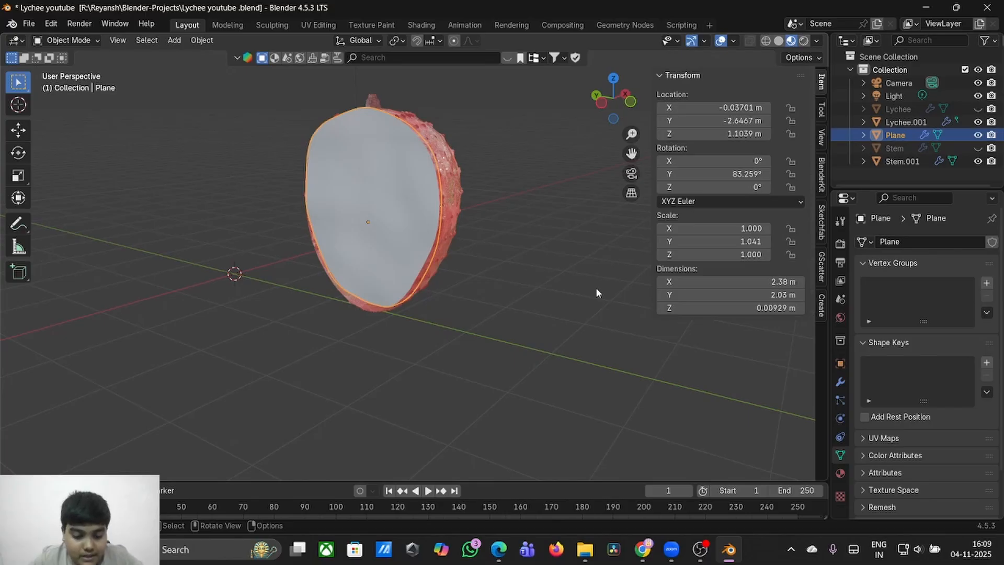
key(r)
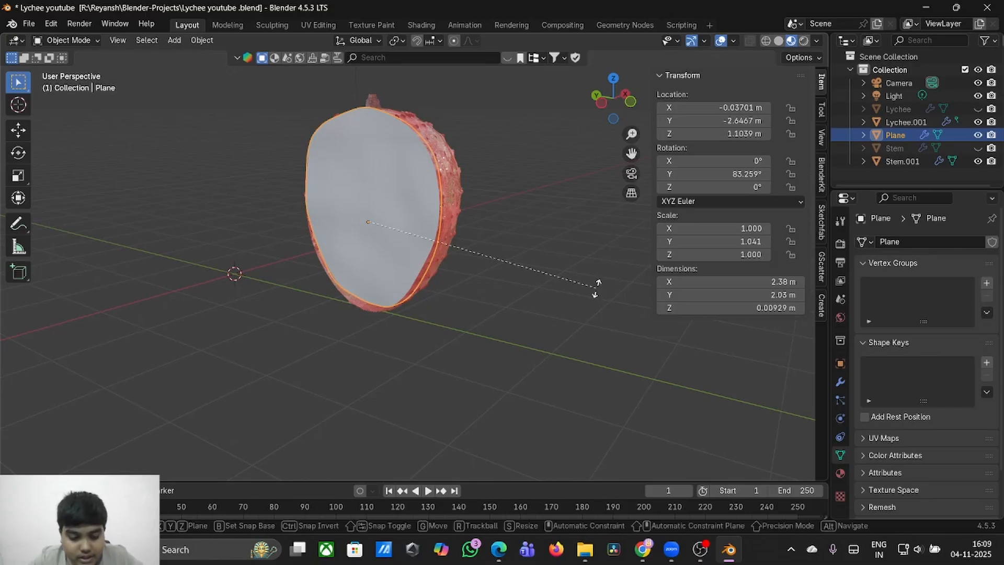
key(y)
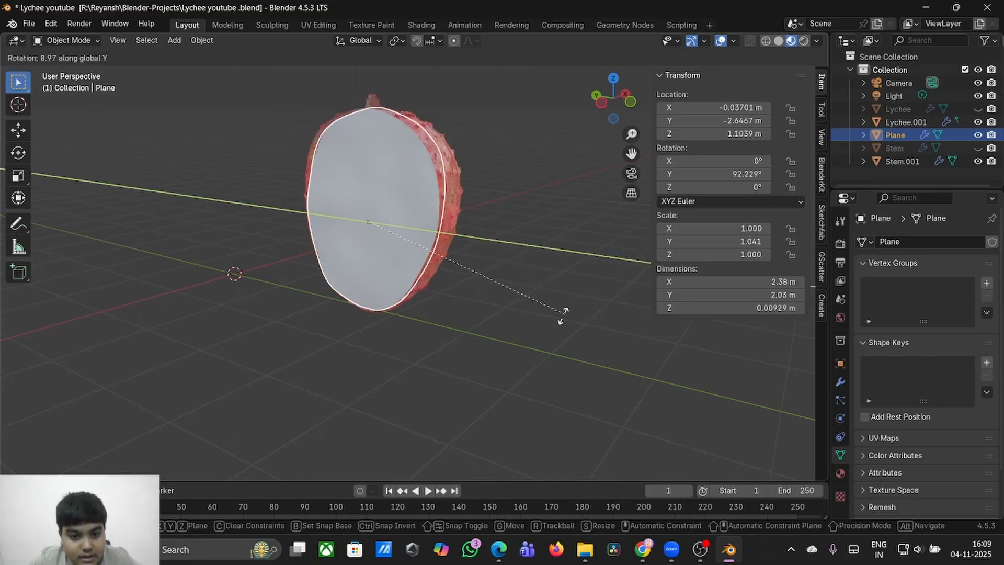
click(610, 314)
- Move the white plane about -0.071 m along the global X axis
key(g)
key(y)
click(610, 314)
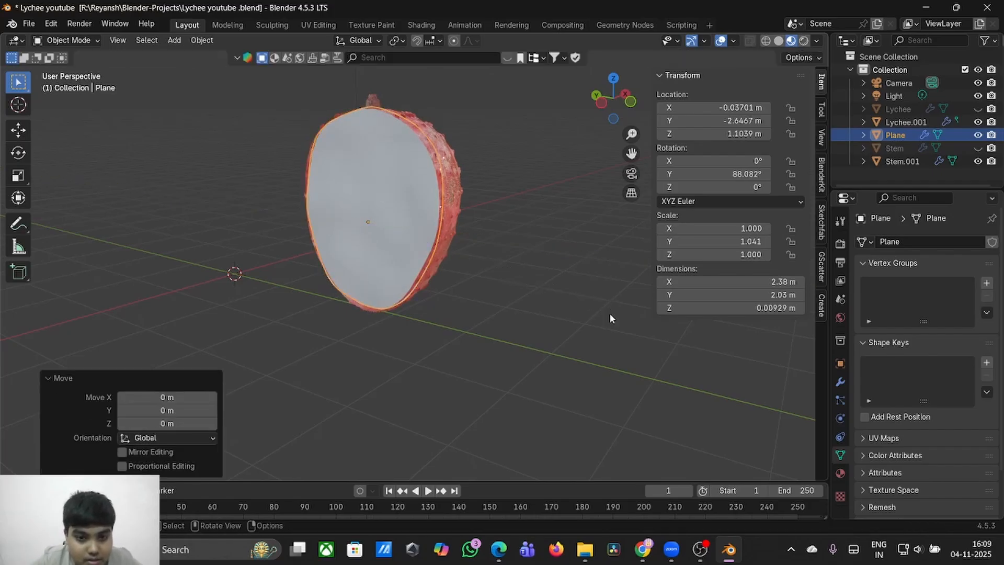
key(g)
key(x)
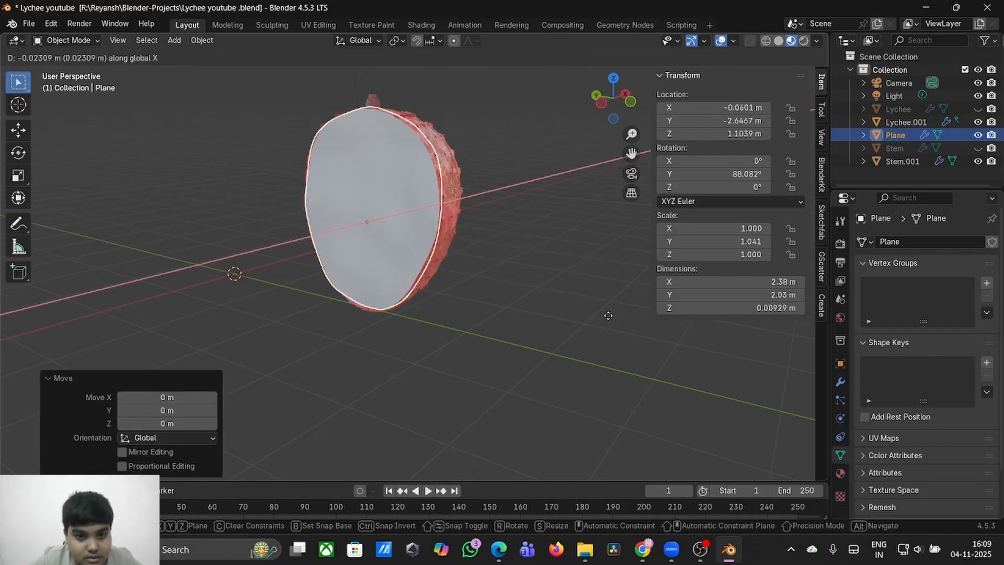
click(607, 317)
- Shift the white plane about 0.046 m along the global X axis toward the shell and deselect it
middle_drag(606, 317, 606, 317)
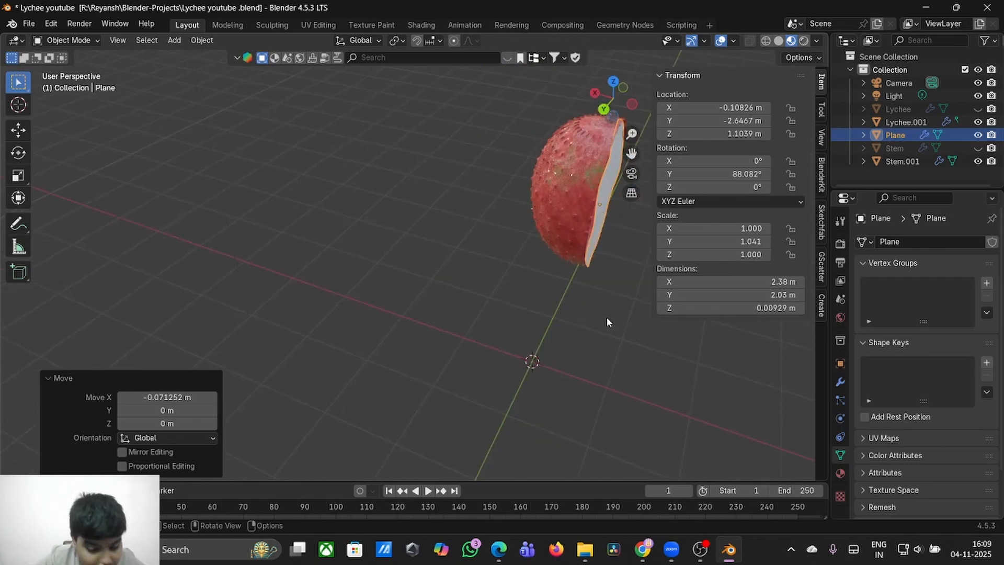
key(g)
key(x)
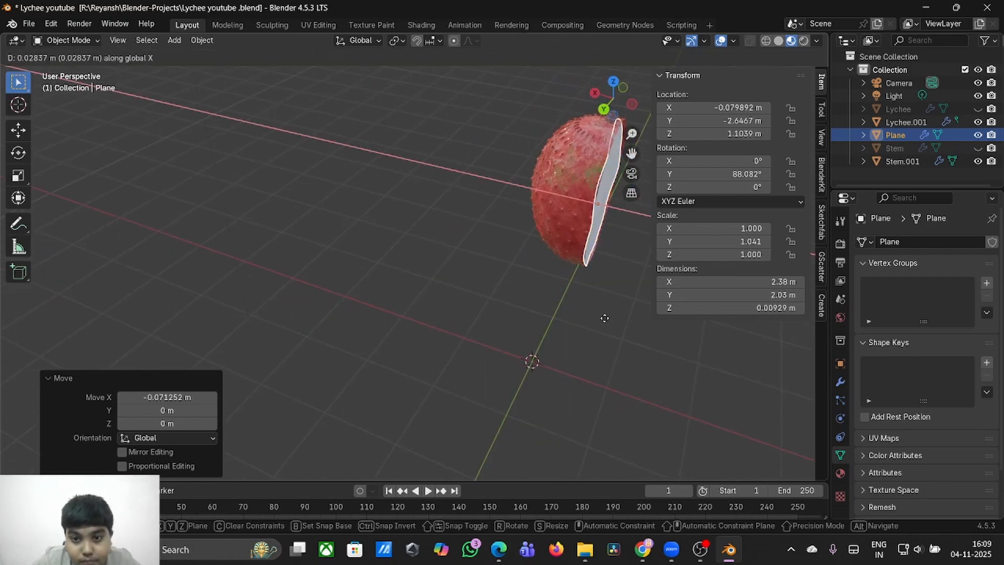
click(607, 324)
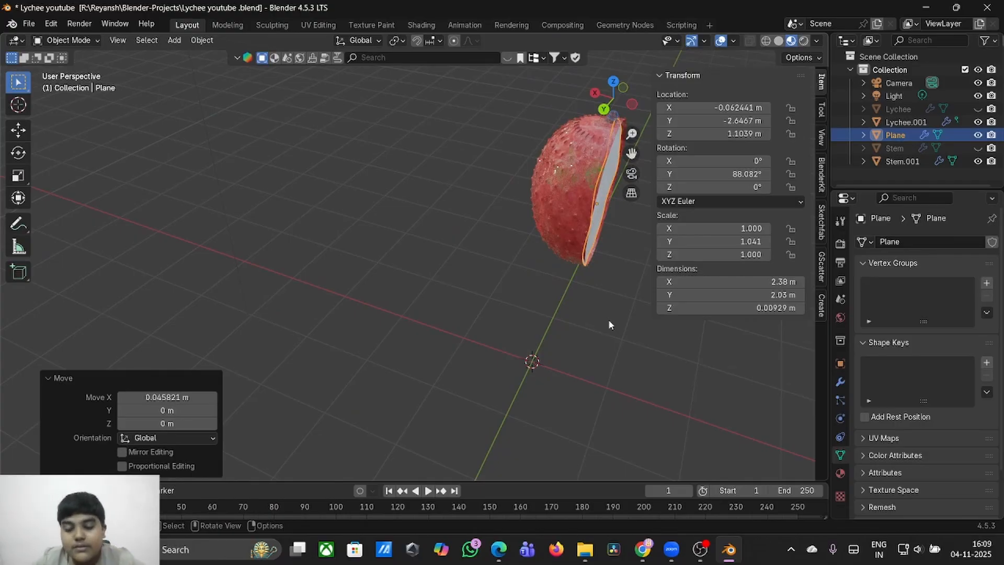
middle_drag(608, 323, 609, 323)
middle_drag(609, 321, 499, 270)
click(603, 325)
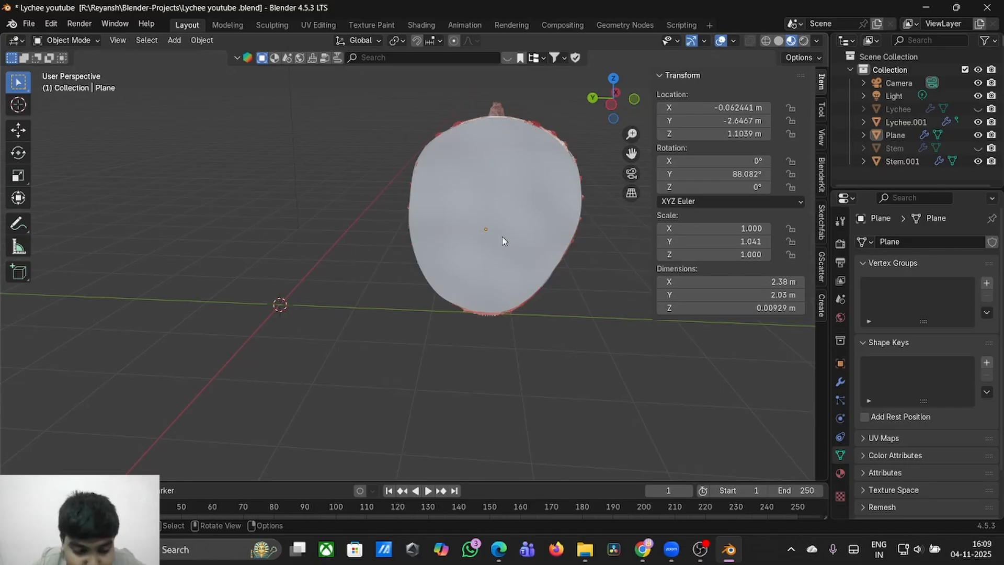
- Enter Edit Mode on the lychee shell and switch to edge selection
middle_drag(503, 240, 448, 224)
click(256, 172)
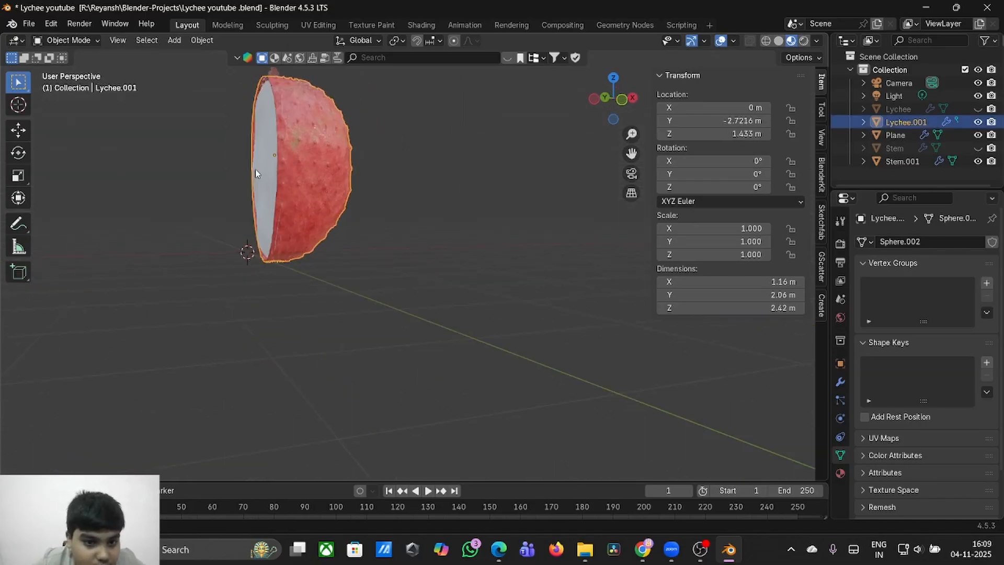
key(Tab)
scroll(256, 168, up, 3)
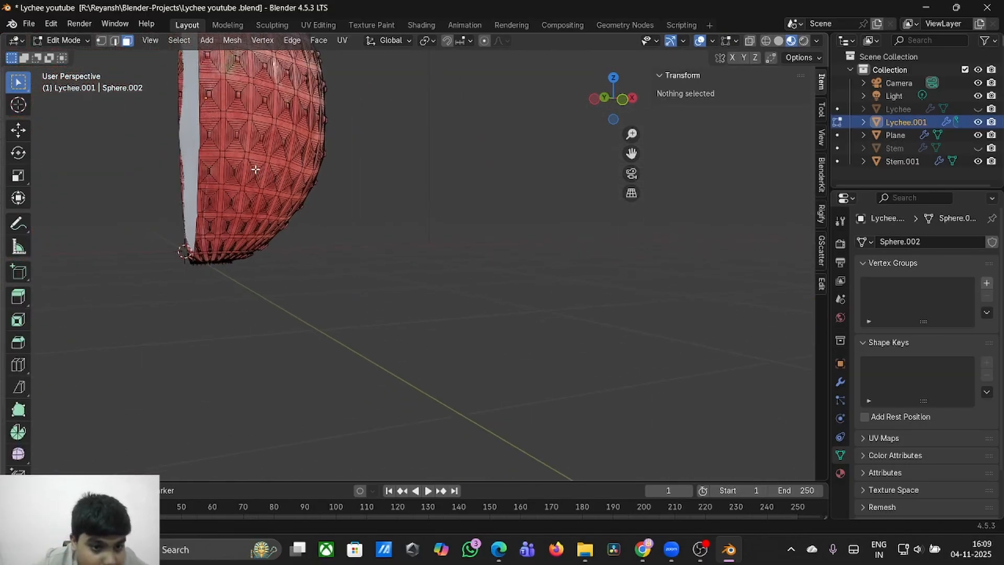
middle_drag(255, 169, 245, 265)
scroll(219, 282, up, 2)
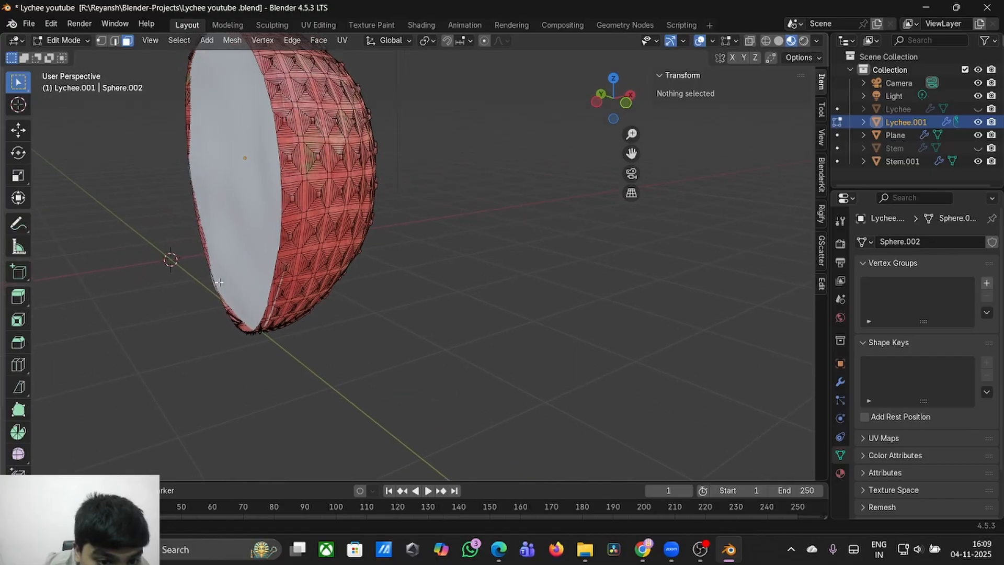
click(246, 331)
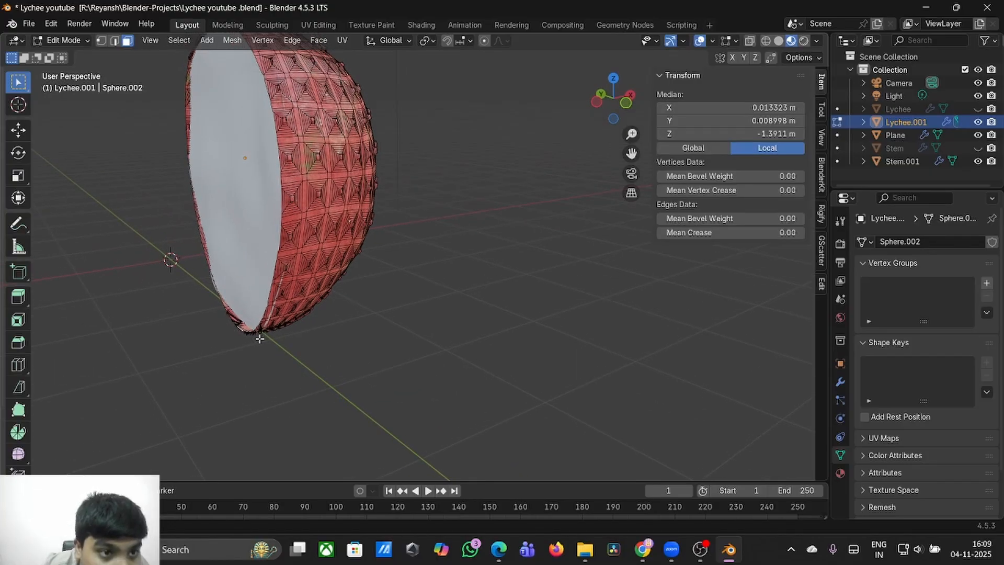
middle_drag(259, 339, 242, 329)
click(114, 41)
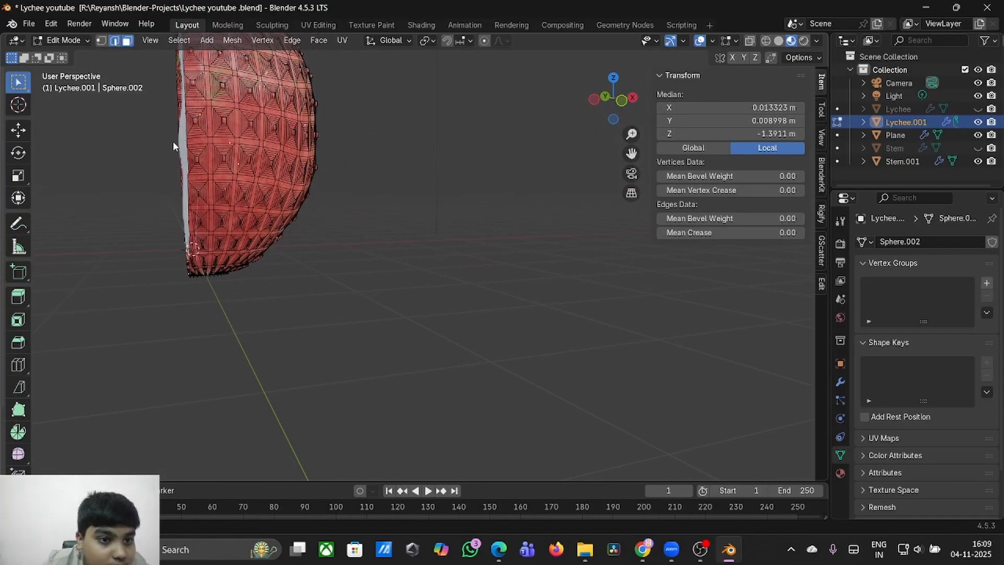
middle_drag(173, 140, 283, 388)
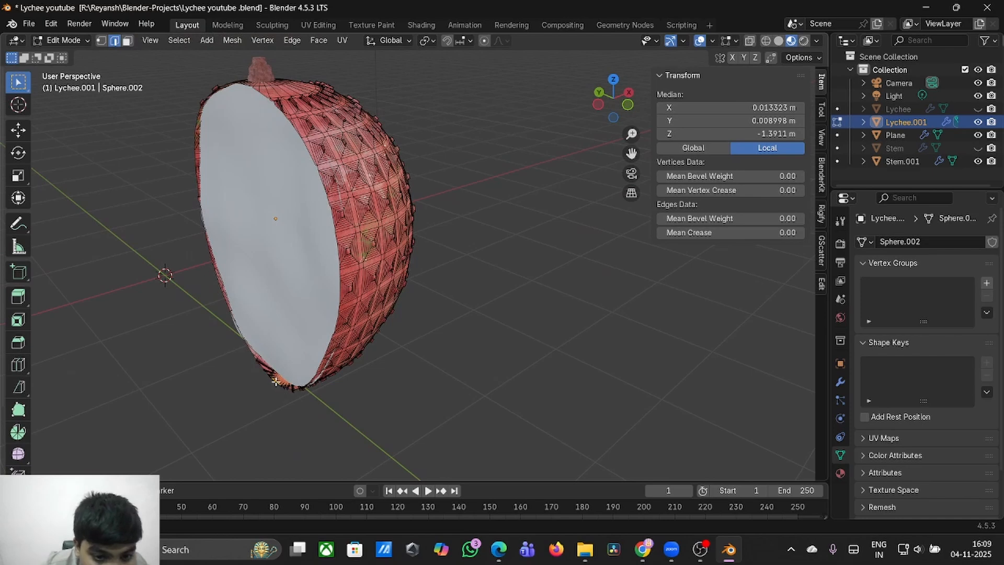
- Move the rim edge at the shell's bottom about 0.065 m along global X with smooth proportional editing enabled
click(276, 382)
scroll(296, 407, down, 5)
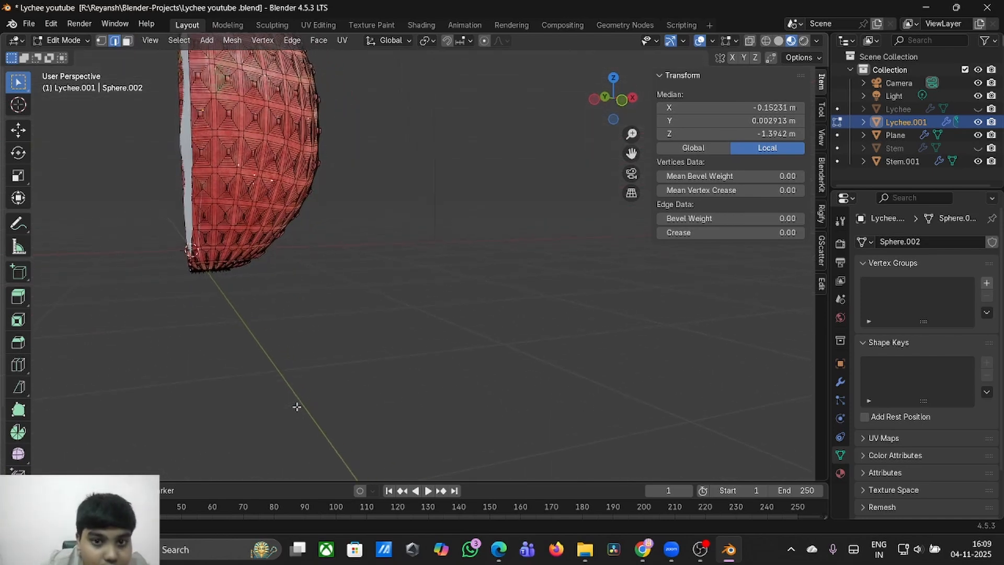
click(484, 41)
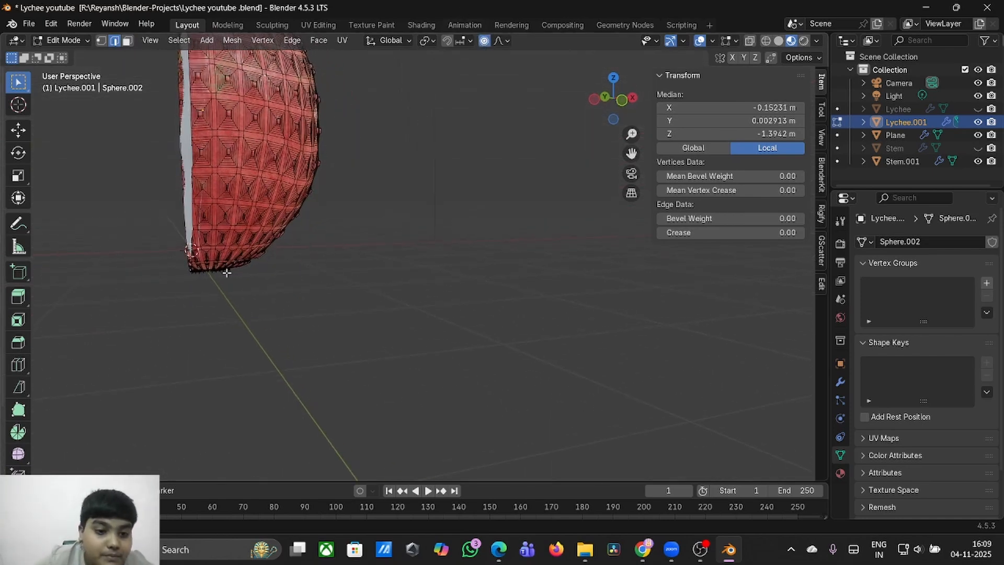
key(g)
key(y)
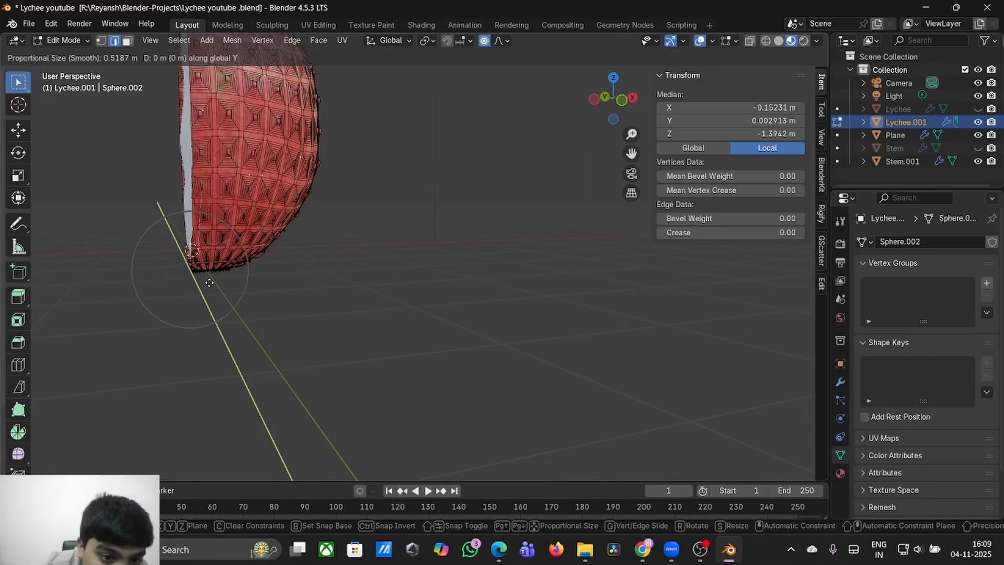
key(x)
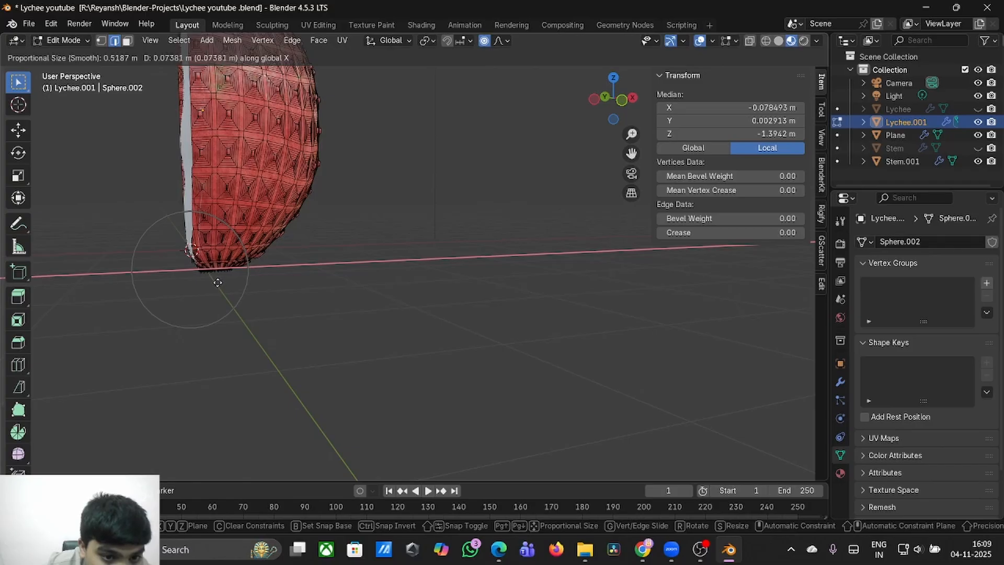
click(216, 283)
- Move an edge on the upper far rim of the shell about 0.033 m along global X with proportional editing
middle_drag(239, 281, 238, 283)
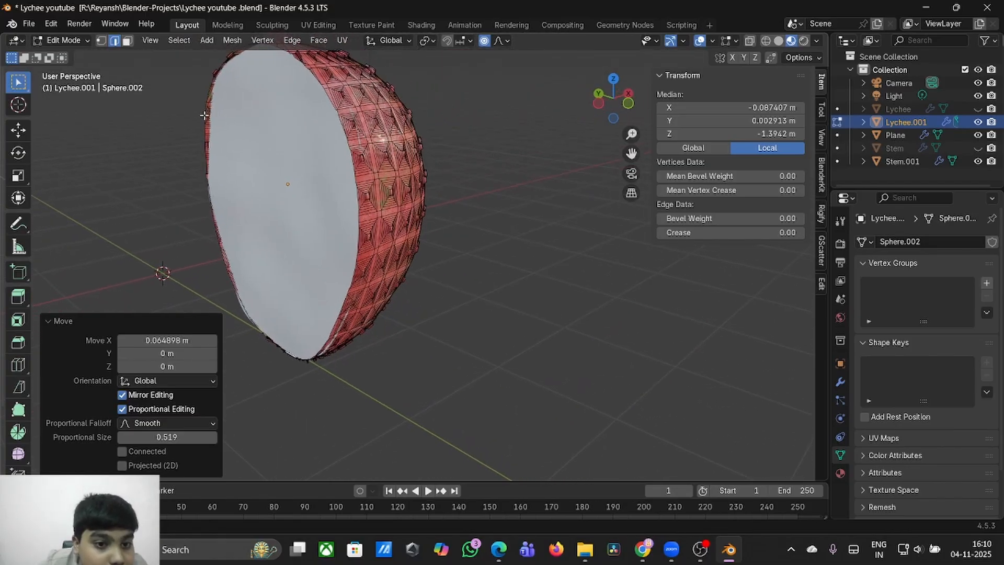
click(220, 186)
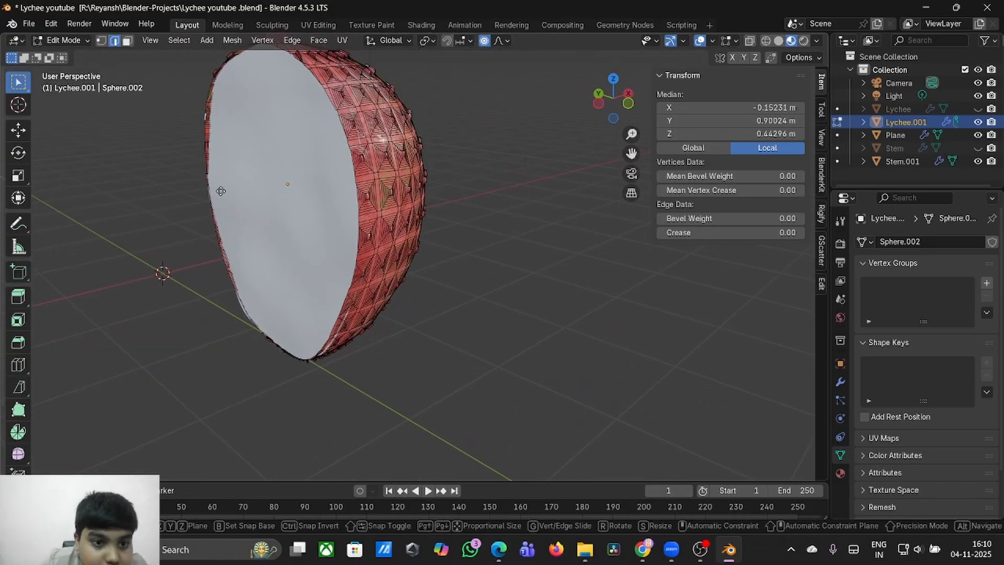
key(g)
key(y)
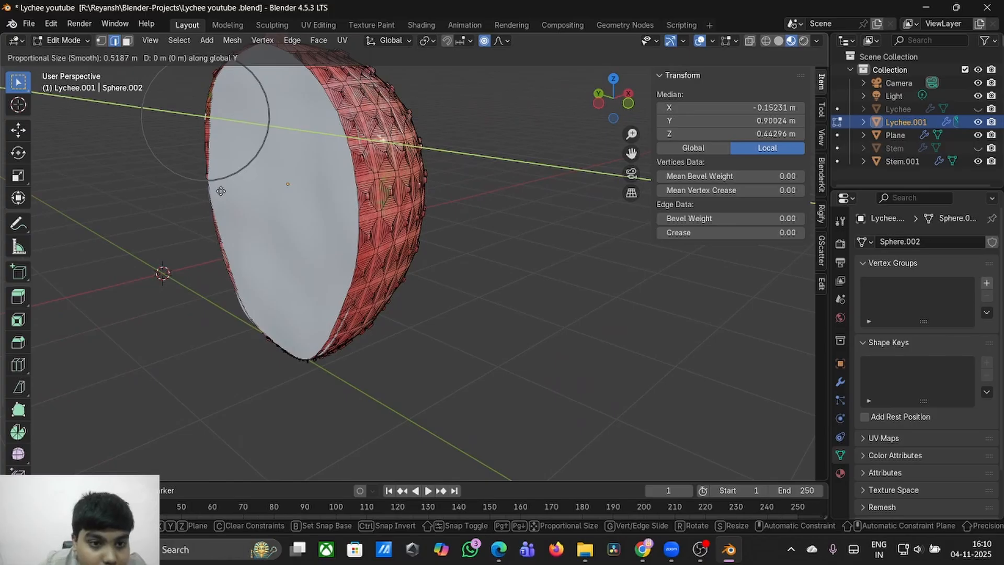
key(x)
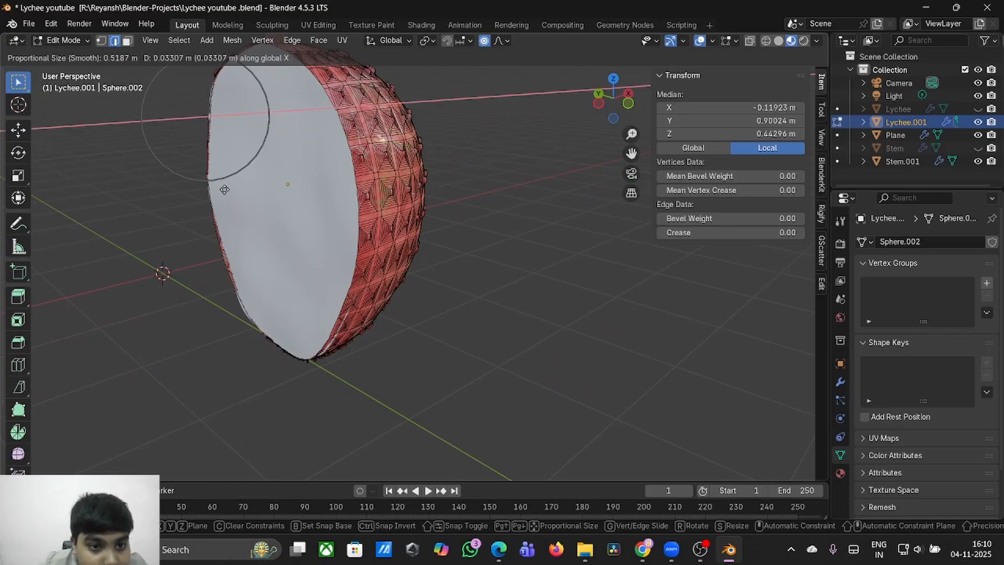
click(225, 189)
- Try to move an edge low on the shell's far rim along global X with proportional editing, and undo it
middle_drag(235, 189, 292, 197)
click(222, 356)
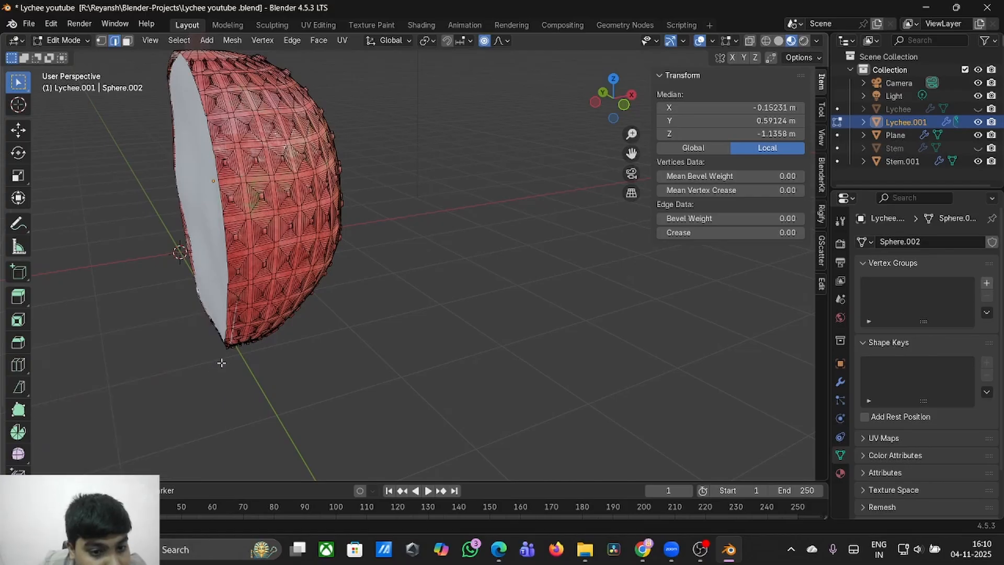
key(g)
key(y)
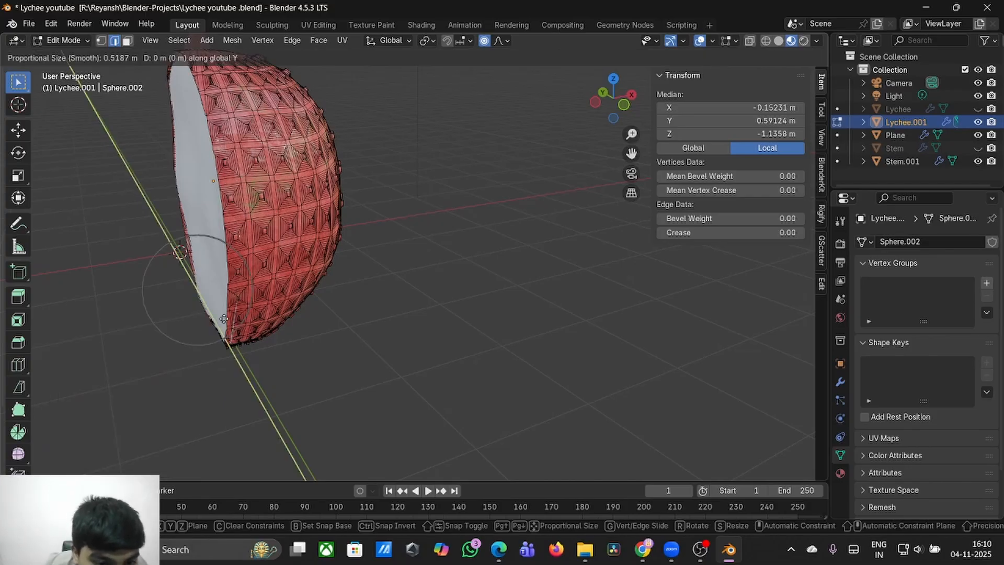
key(x)
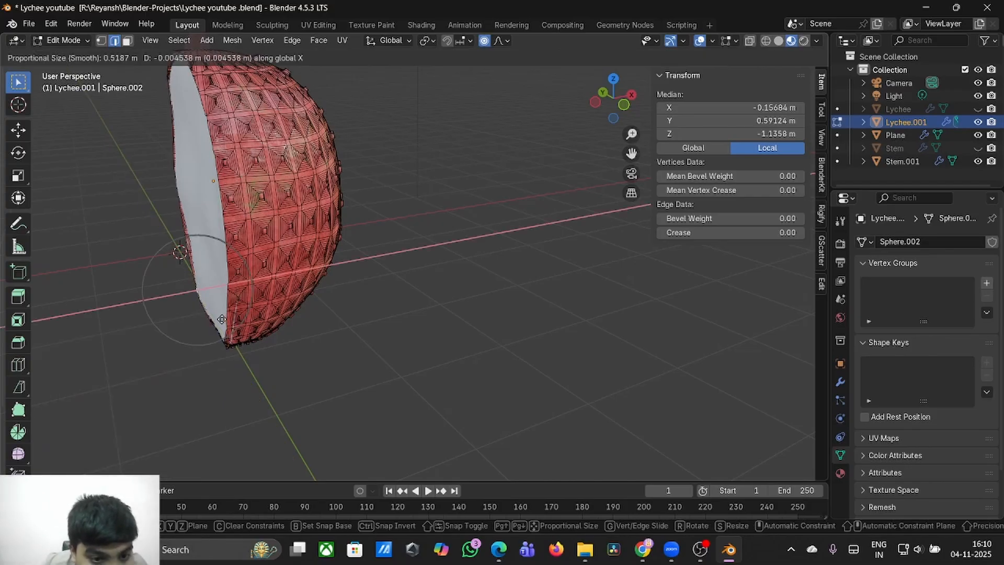
click(222, 321)
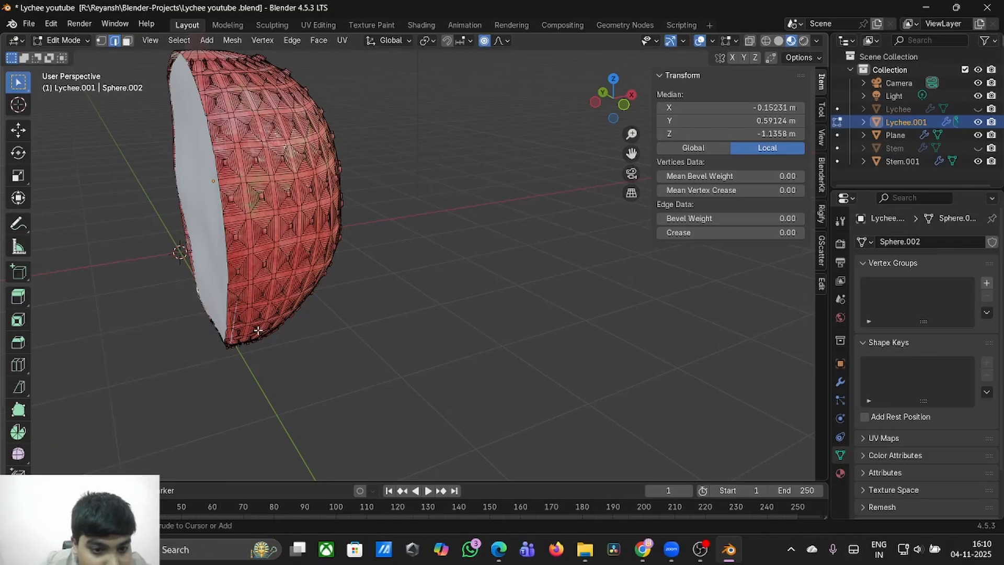
key(ctrl+z)
- Move a rim edge slightly higher on the shell's lower far side about 0.03 m along global X with proportional editing
click(210, 269)
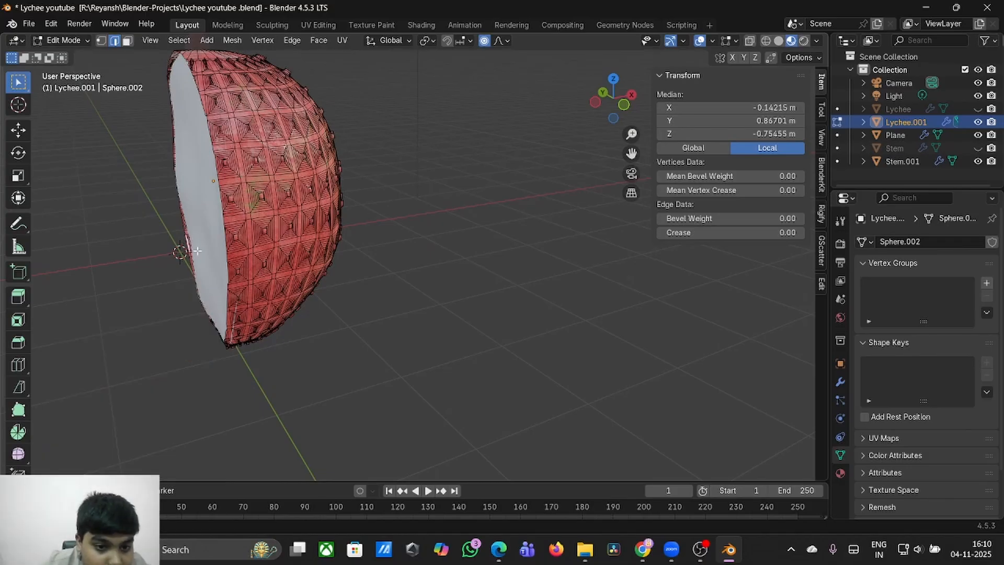
key(g)
key(y)
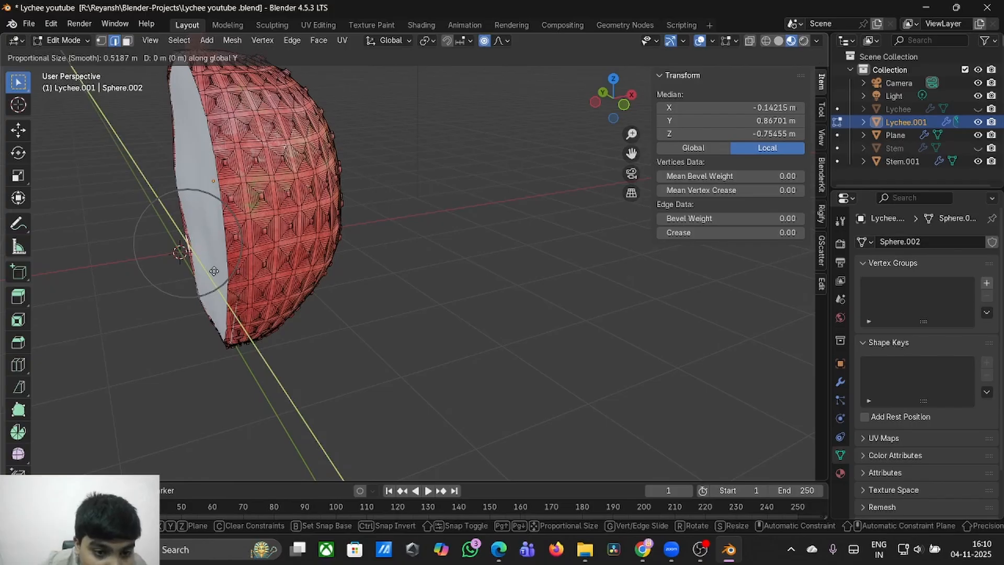
key(x)
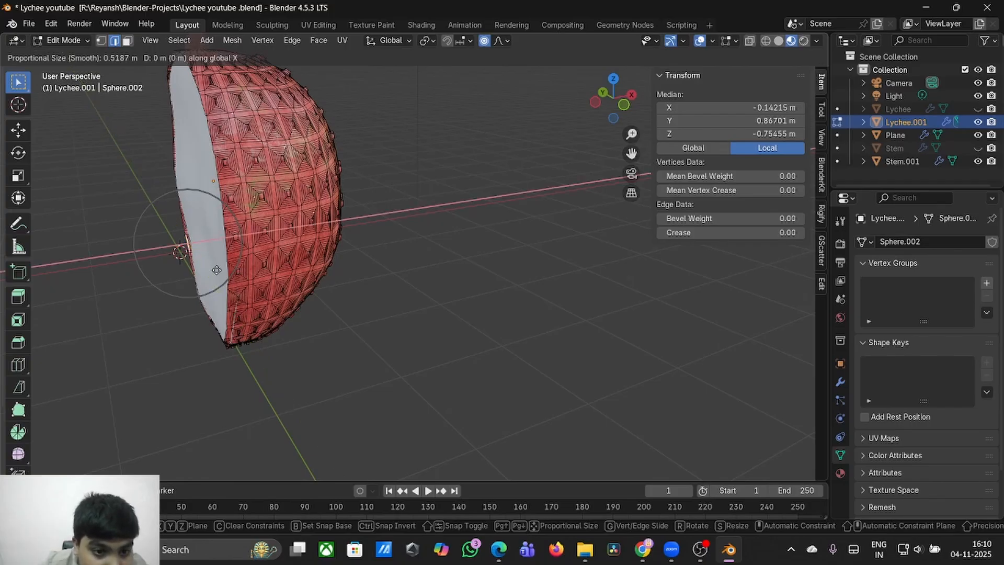
click(218, 270)
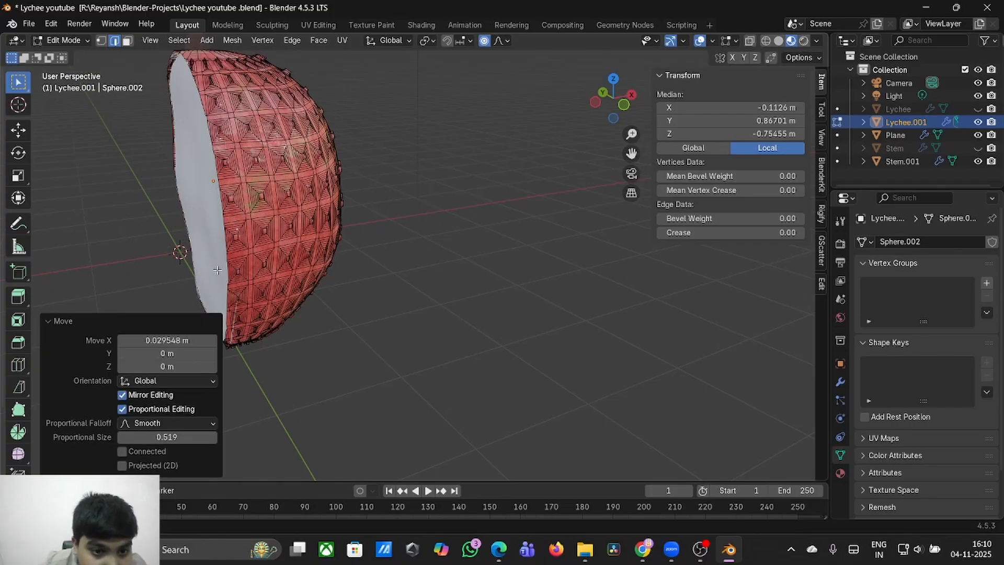
- Move the rim edge beside the stem about 0.064 m along global X, enlarging the proportional editing size to about 0.647 m
scroll(227, 270, left, 5)
scroll(227, 270, right, 7)
scroll(226, 270, left, 2)
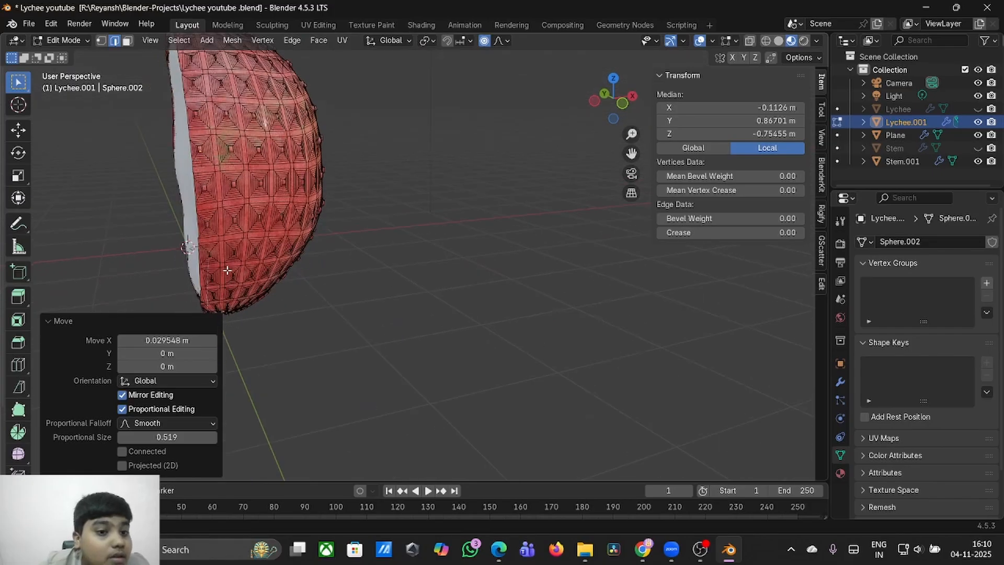
drag(632, 153, 632, 159)
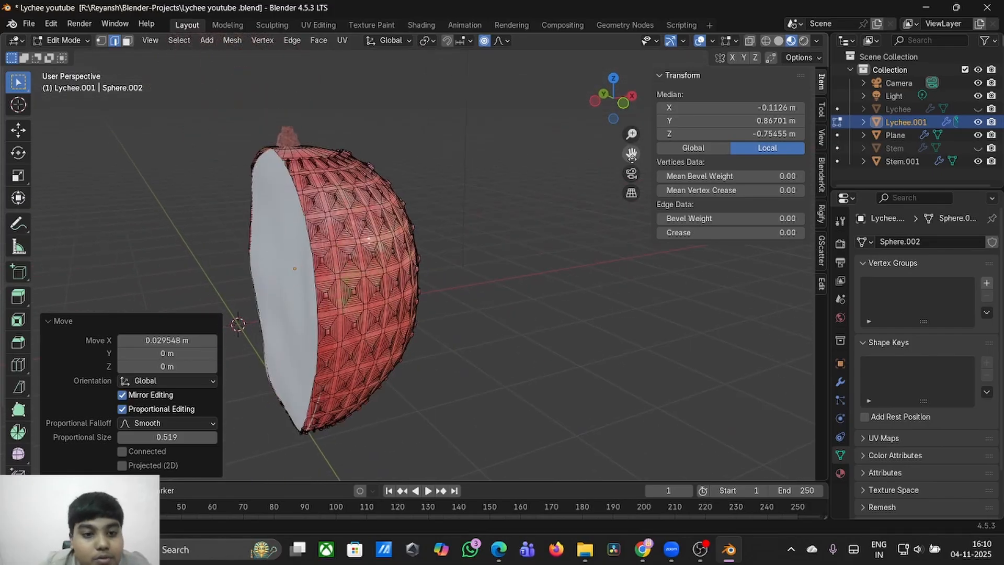
scroll(439, 151, down, 4)
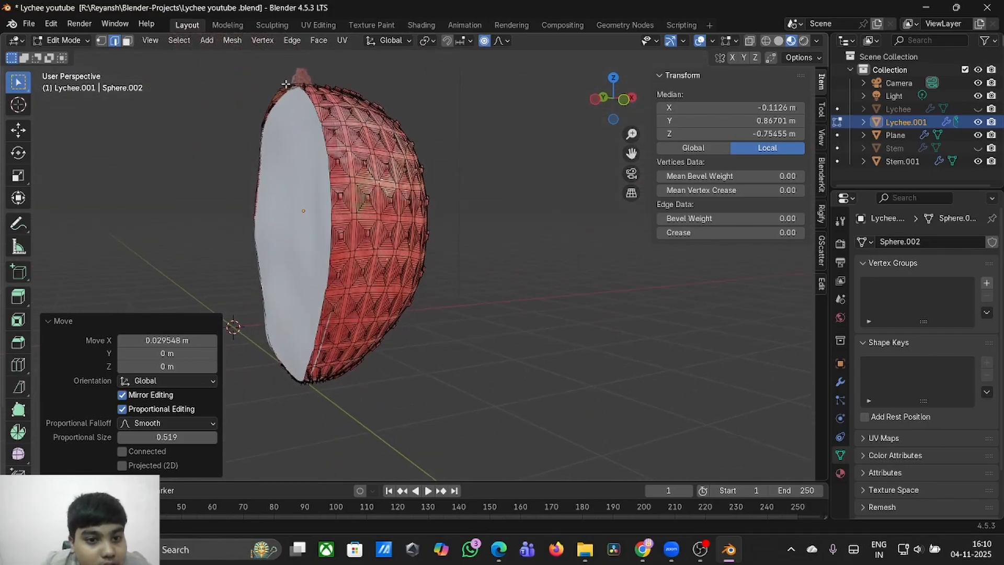
click(288, 87)
key(g)
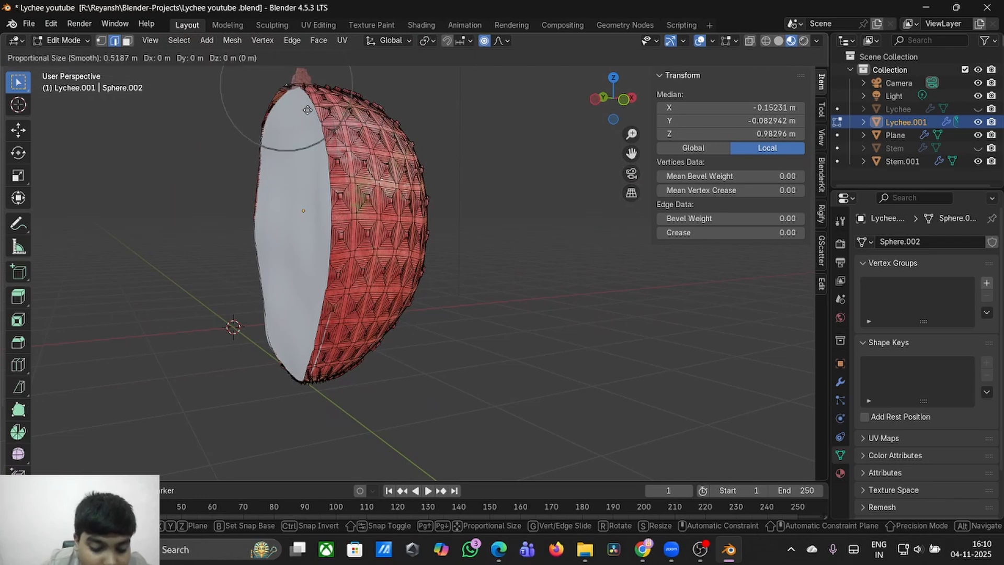
key(x)
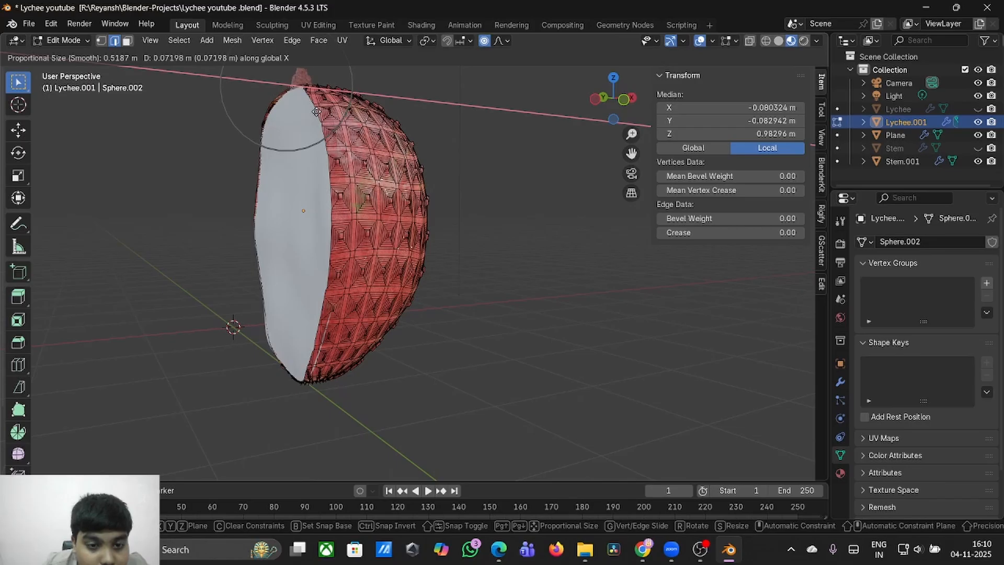
scroll(317, 112, down, 2)
scroll(316, 111, down, 2)
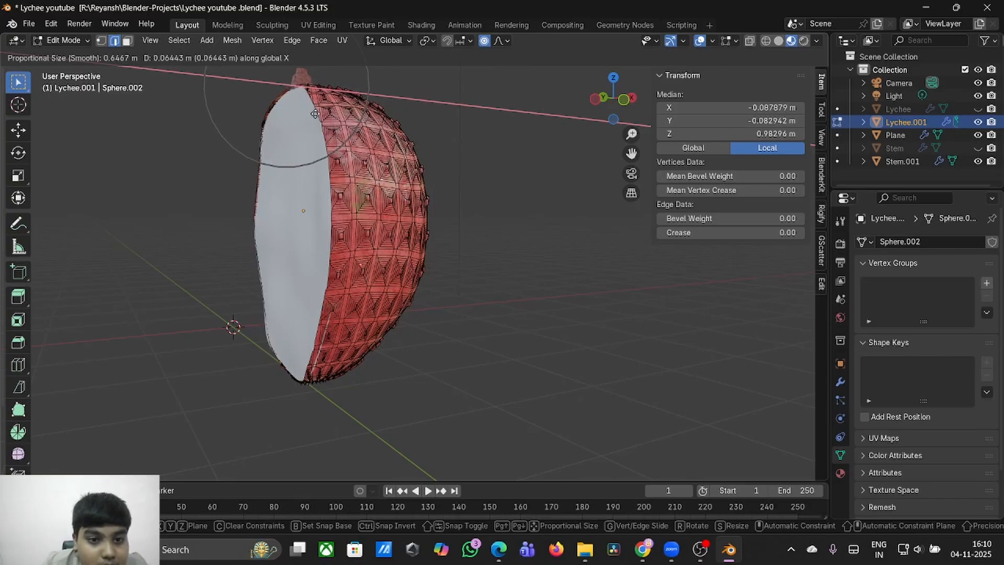
click(315, 114)
- Move an edge on the lower part of the opposite rim about 0.049 m along global X with proportional editing
middle_drag(398, 126, 436, 150)
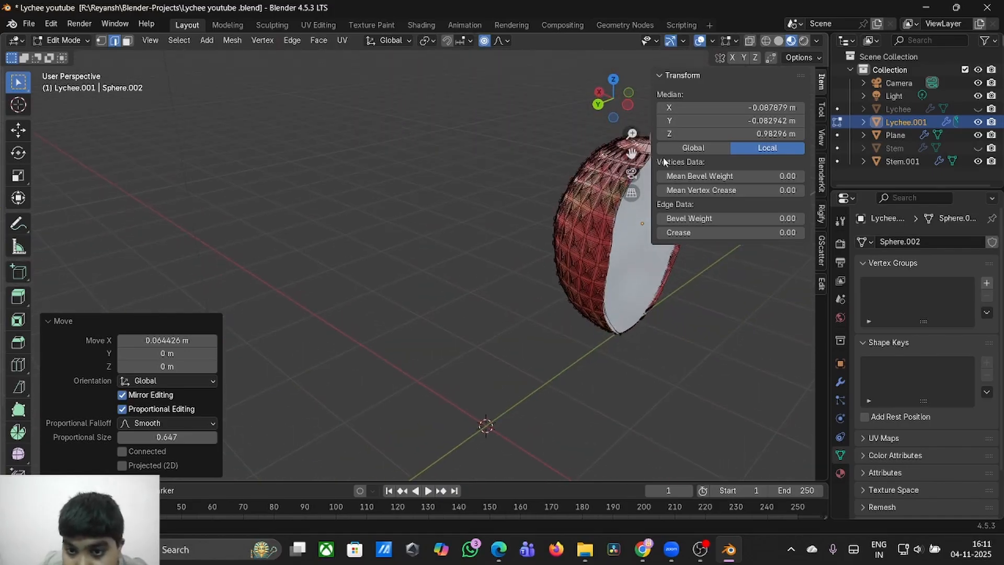
drag(635, 153, 455, 148)
scroll(506, 278, up, 2)
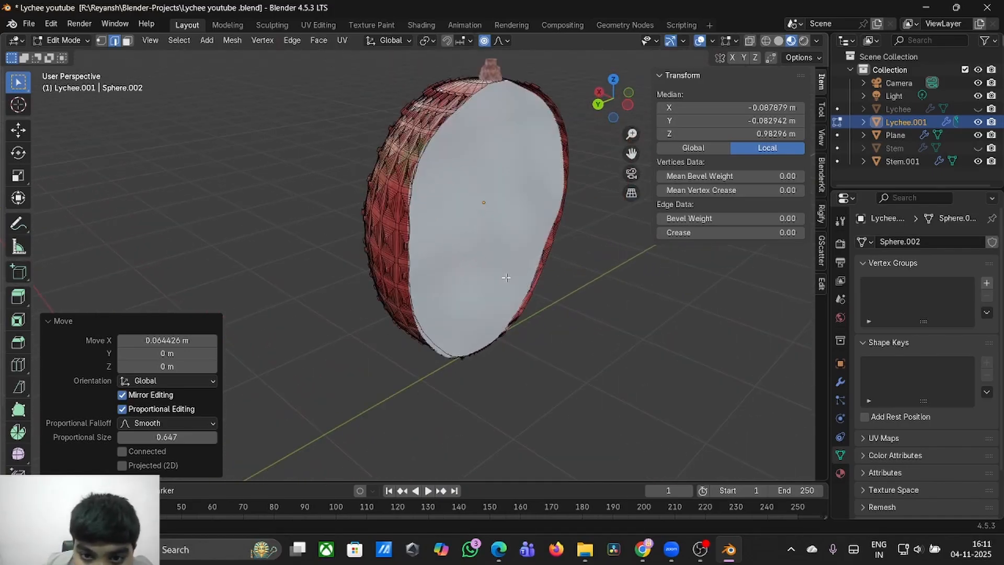
key(ctrl+z)
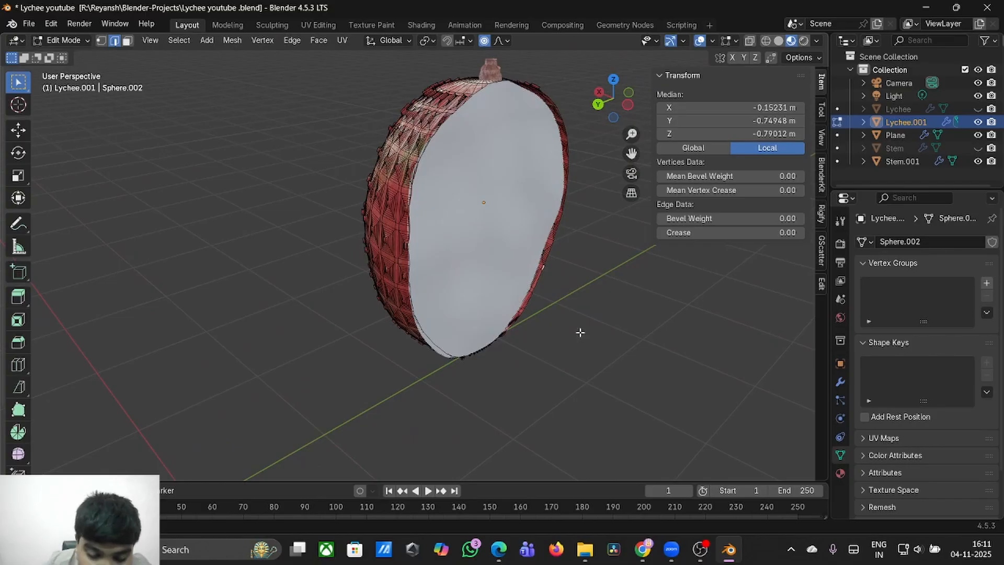
key(g)
key(y)
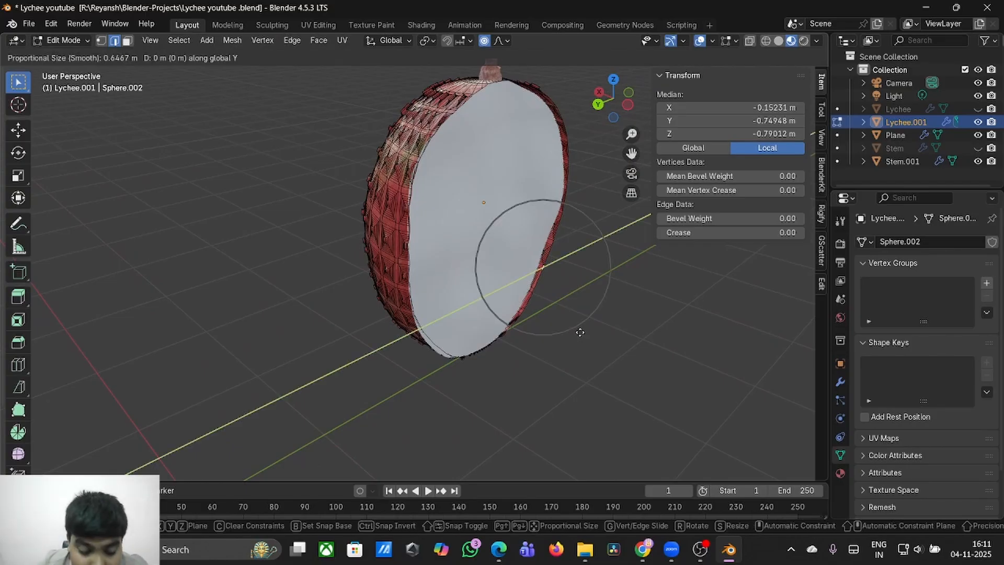
key(x)
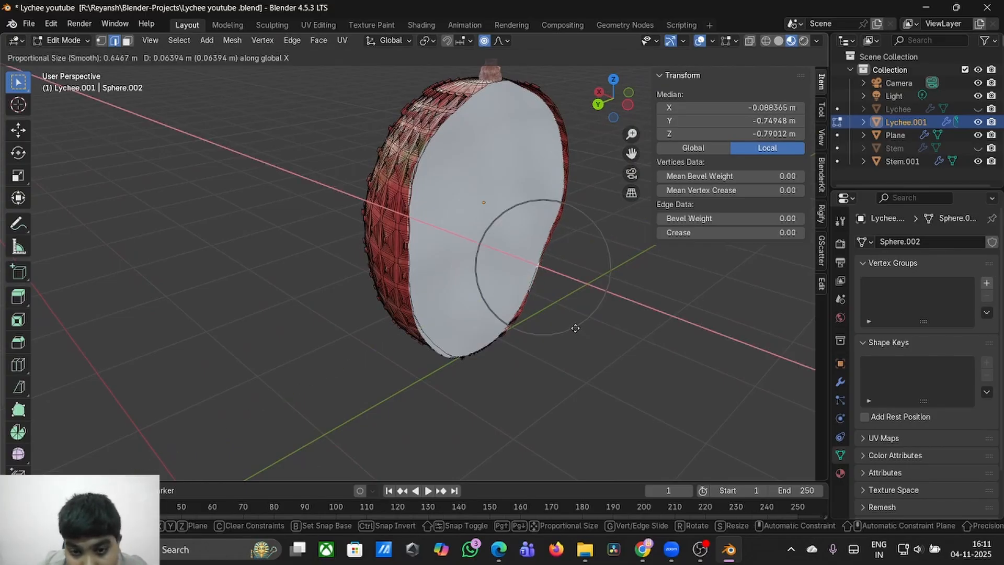
click(576, 329)
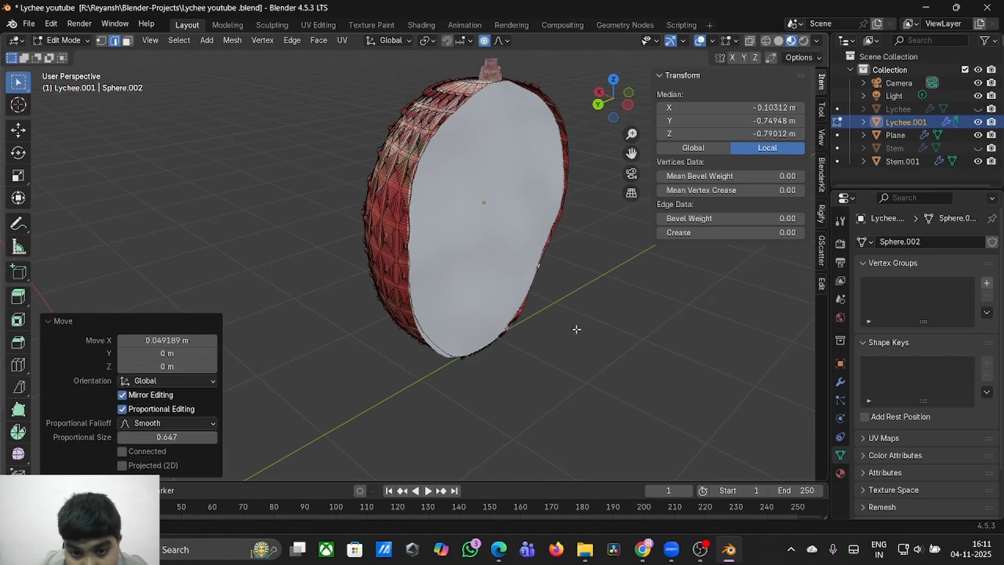
- Move a rim edge closer to the shell's bottom on the same side about 0.021 m along global X
click(521, 313)
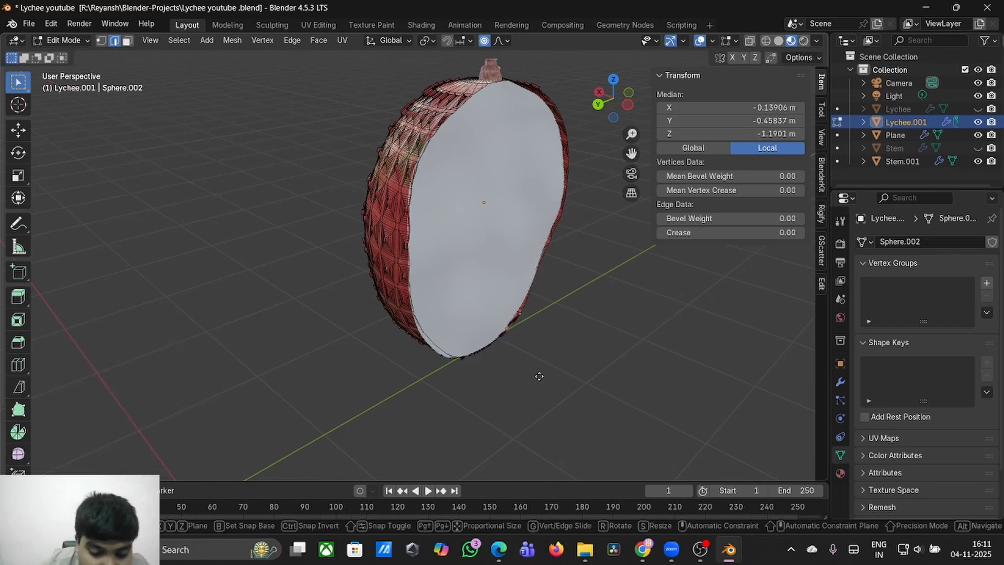
key(g)
key(x)
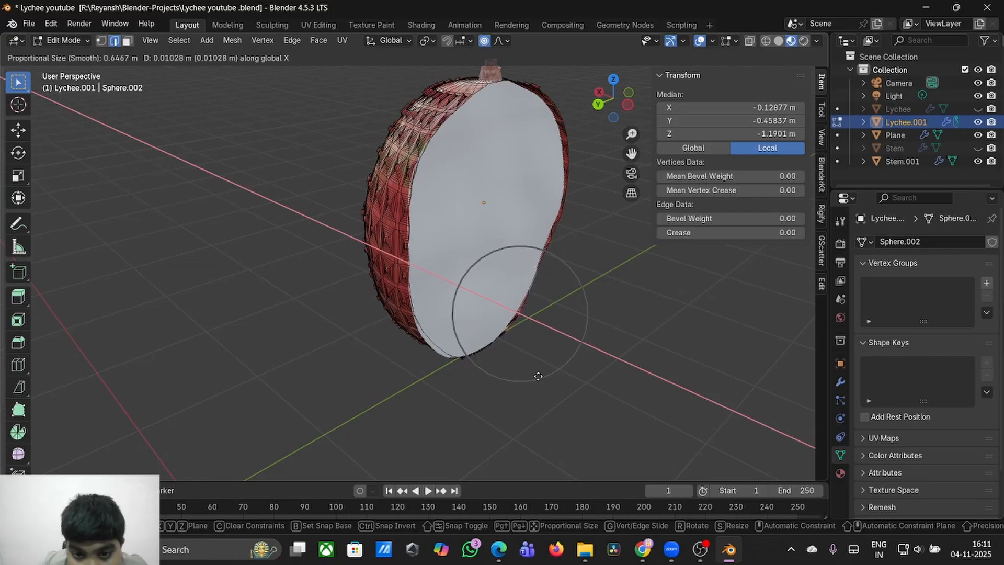
click(537, 376)
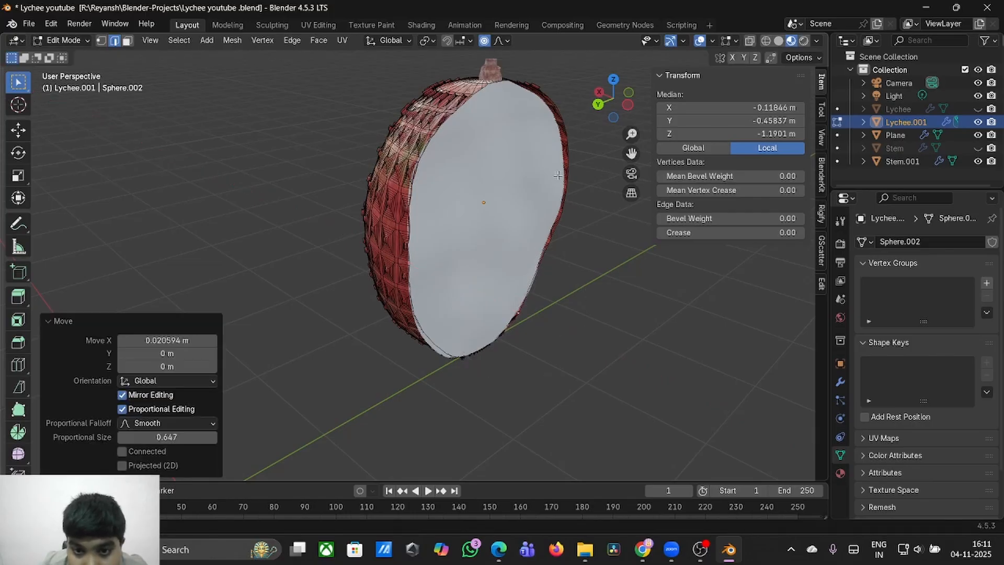
- Move a rim edge just below mid-height on that side about 0.019 m along global X with proportional editing
click(560, 219)
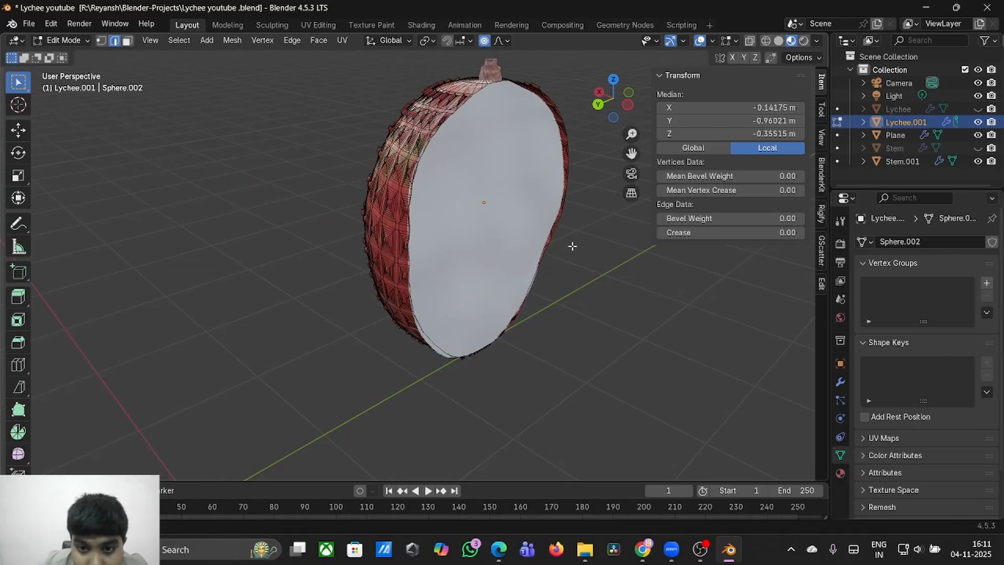
click(561, 216)
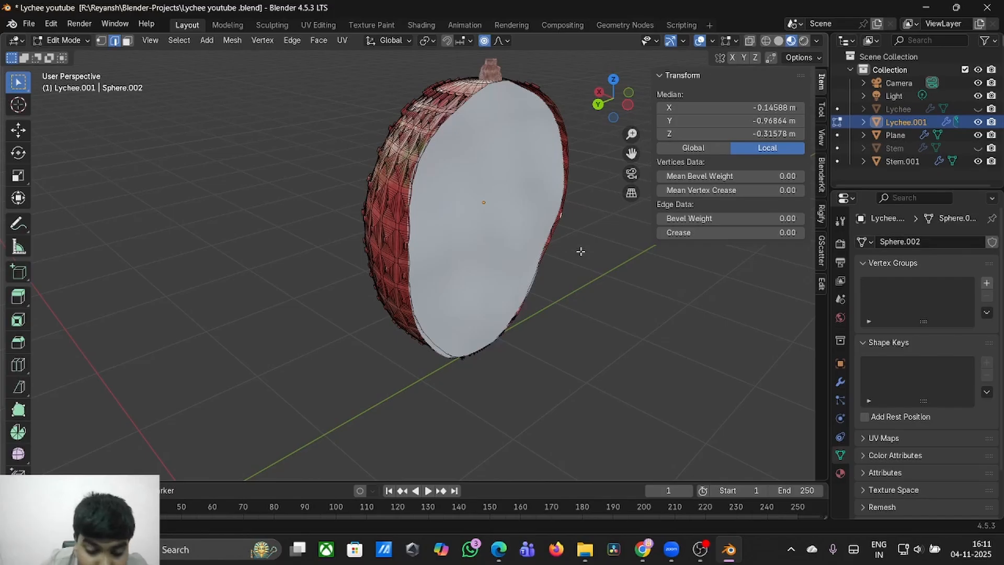
key(g)
key(x)
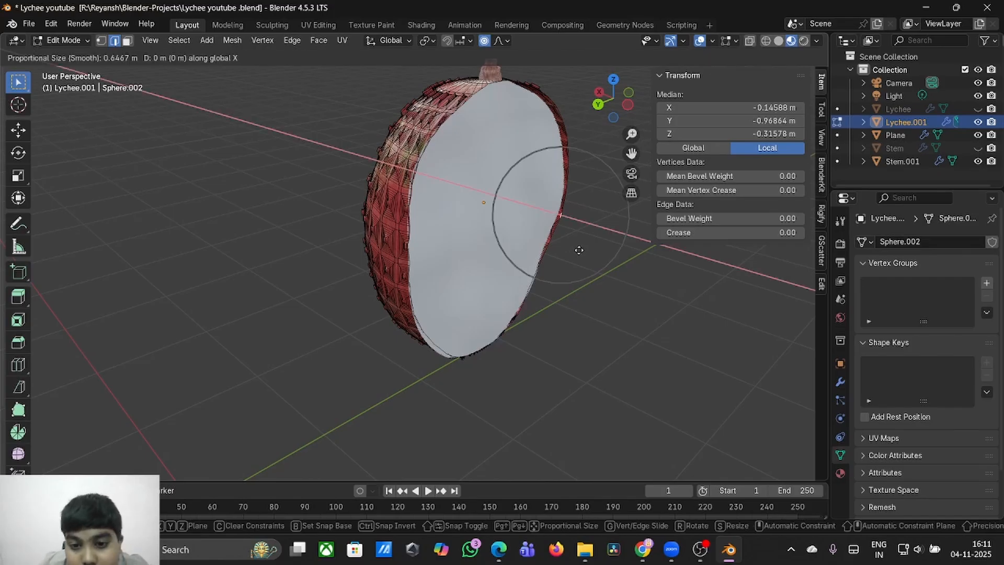
click(579, 250)
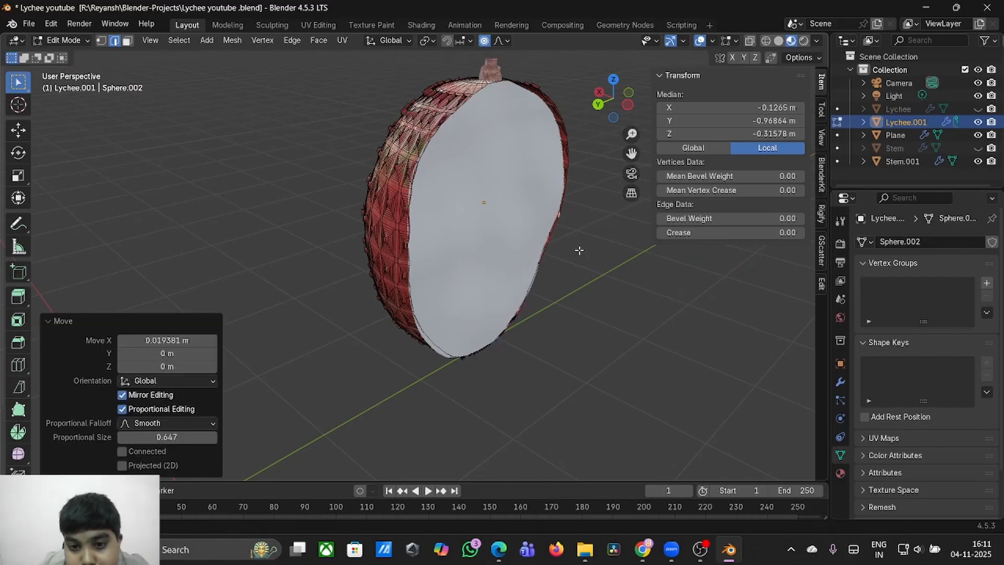
- Move an edge on the upper part of that rim along global X toward the white plane with proportional editing
click(551, 99)
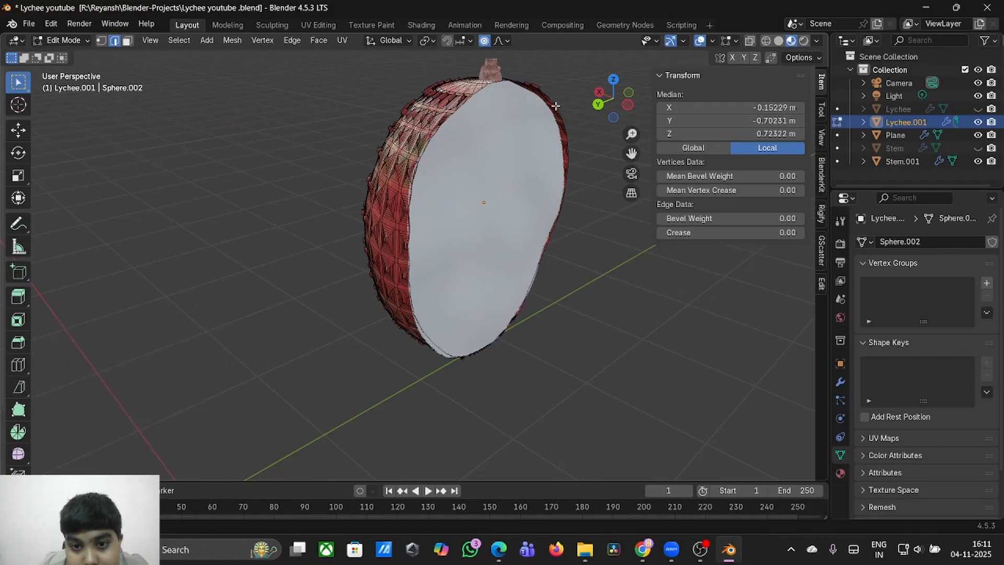
middle_drag(551, 100, 555, 106)
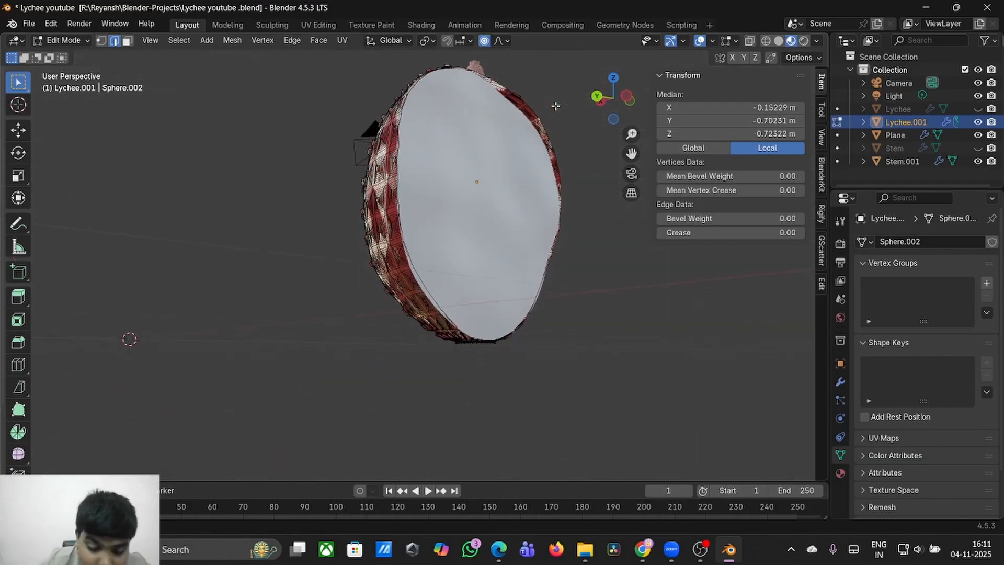
key(g)
key(x)
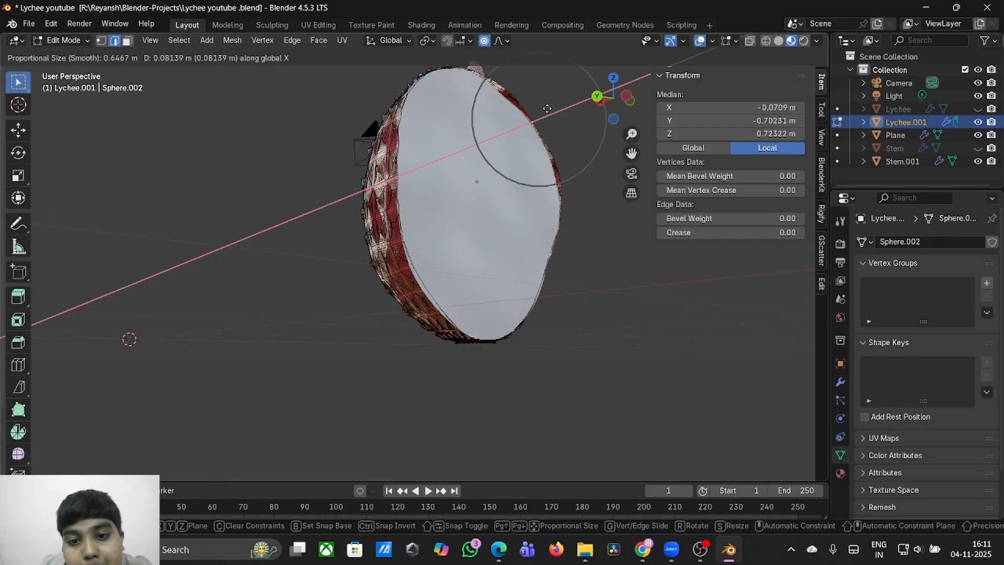
click(549, 109)
- Move a rim edge just above mid-height on that side about 0.045 m along global X
click(557, 168)
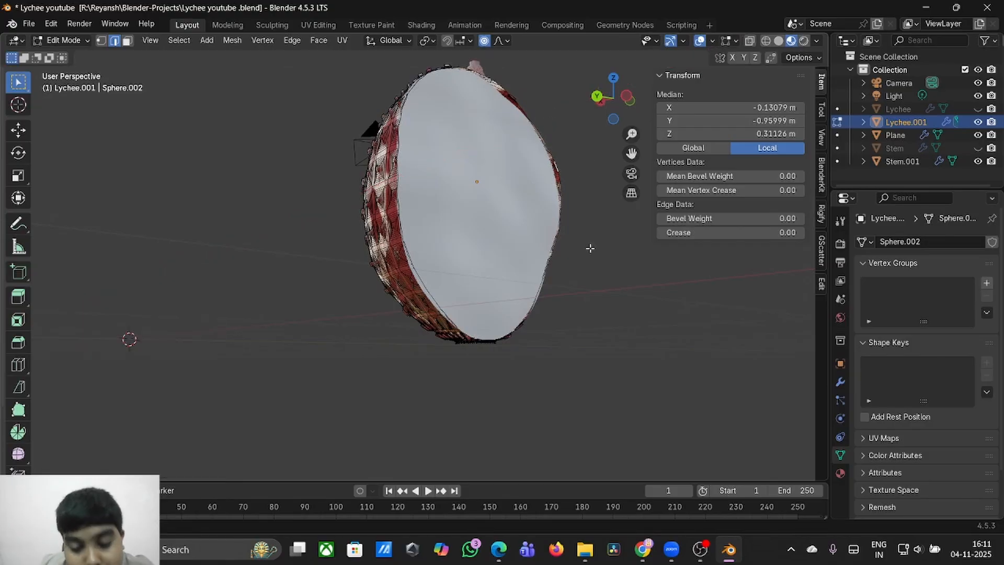
key(g)
key(x)
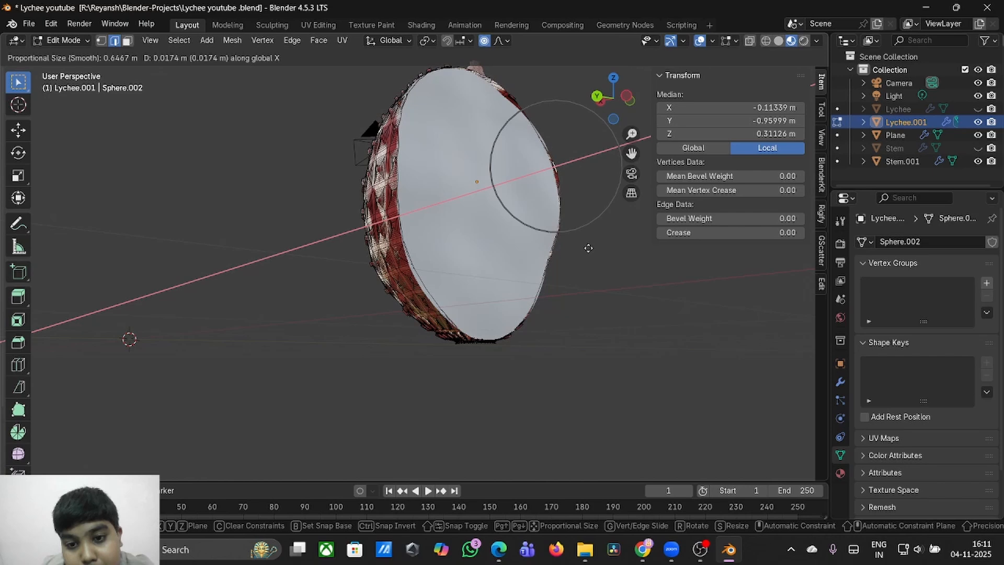
click(586, 247)
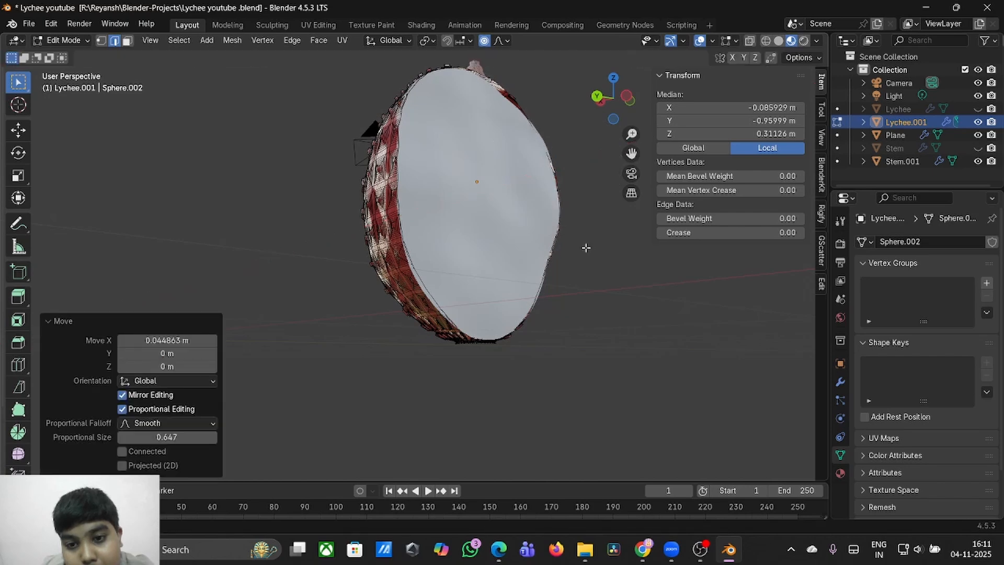
- Move a rim edge near the stem about 0.051 m along global X with proportional editing
click(505, 87)
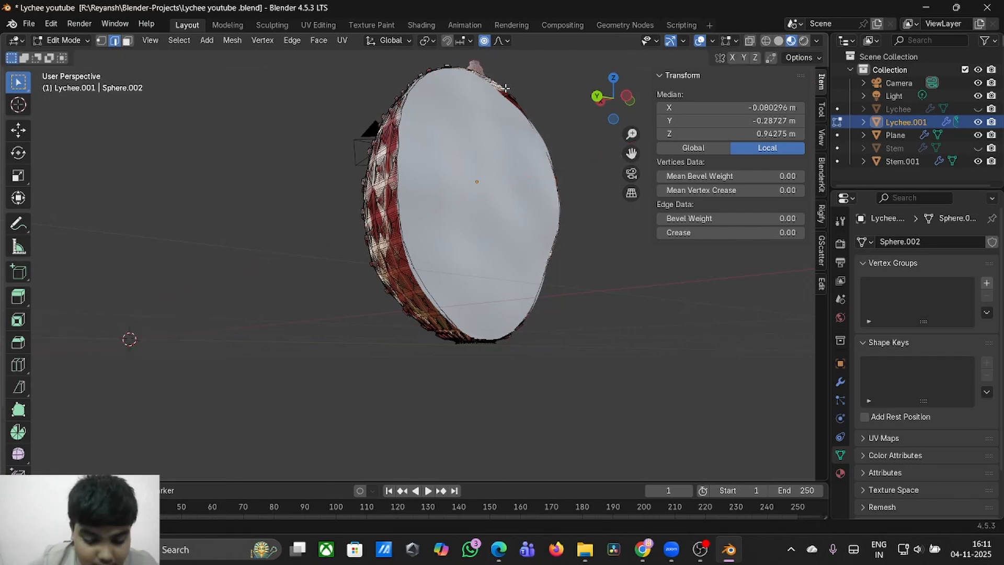
key(g)
key(x)
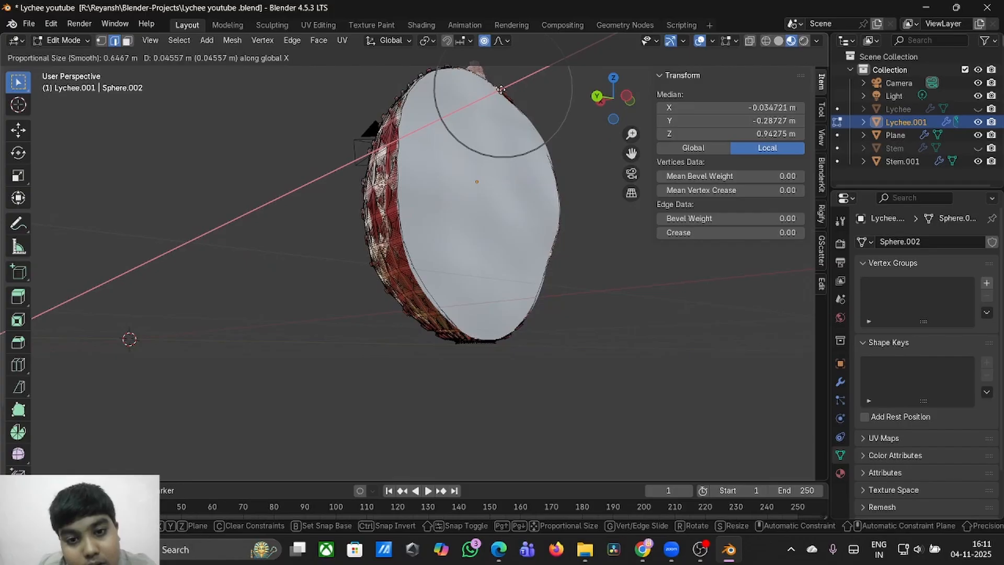
click(502, 90)
middle_drag(501, 90, 502, 90)
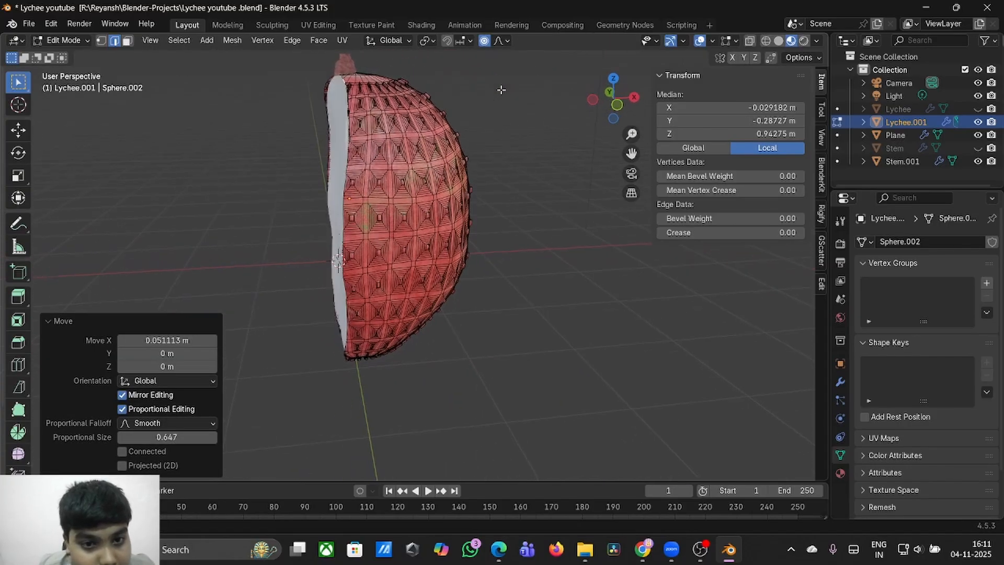
click(350, 142)
click(354, 150)
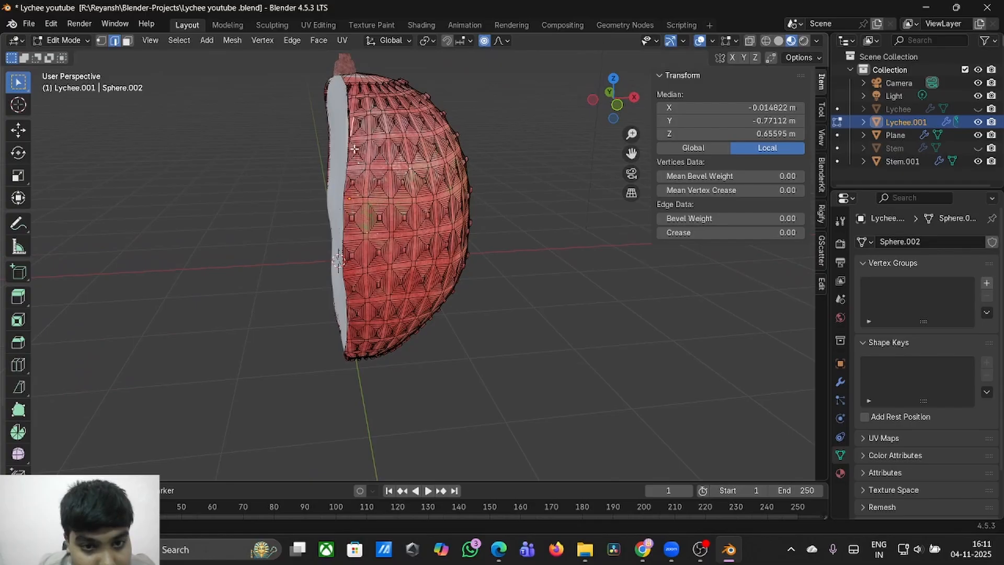
click(353, 150)
click(352, 153)
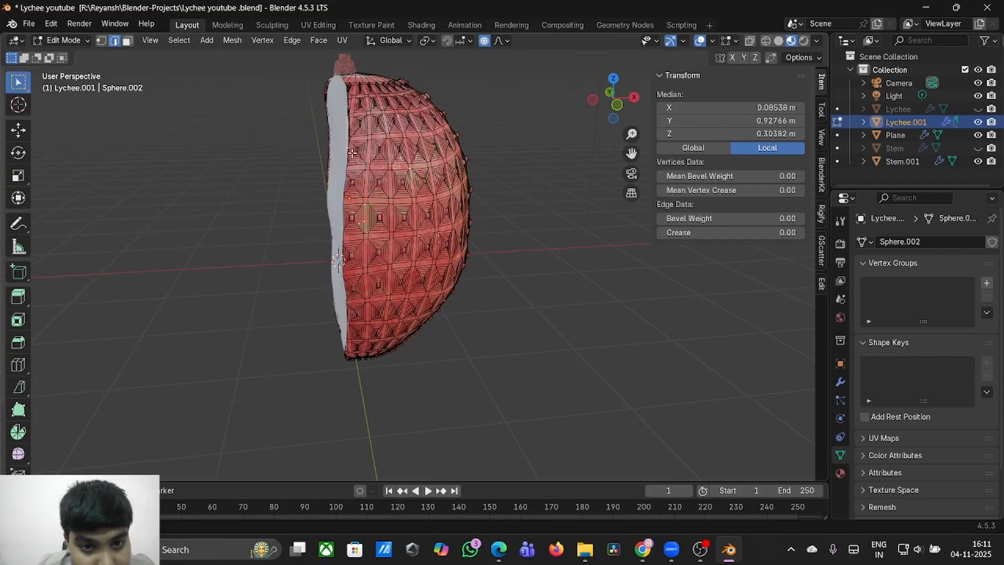
scroll(347, 137, up, 5)
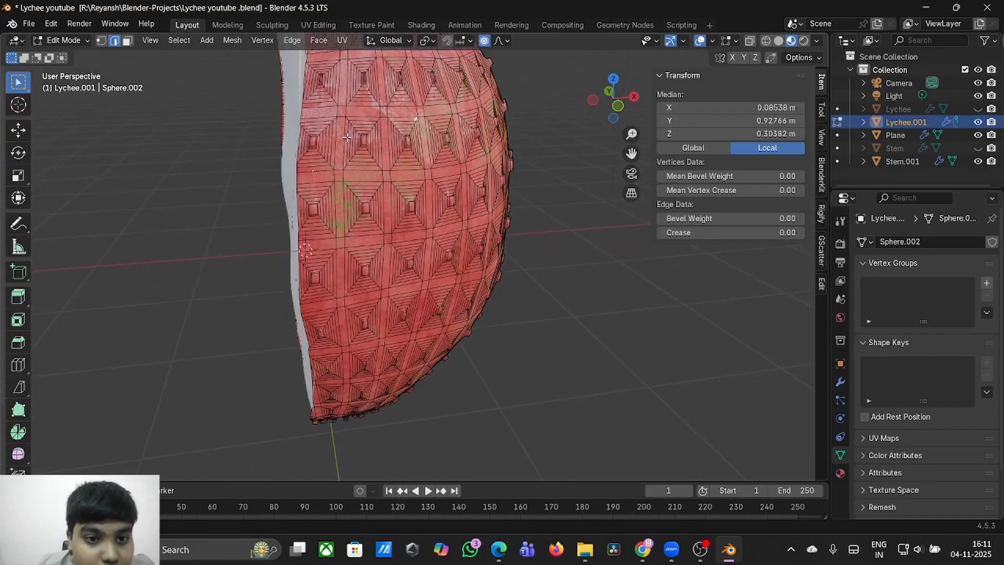
click(306, 78)
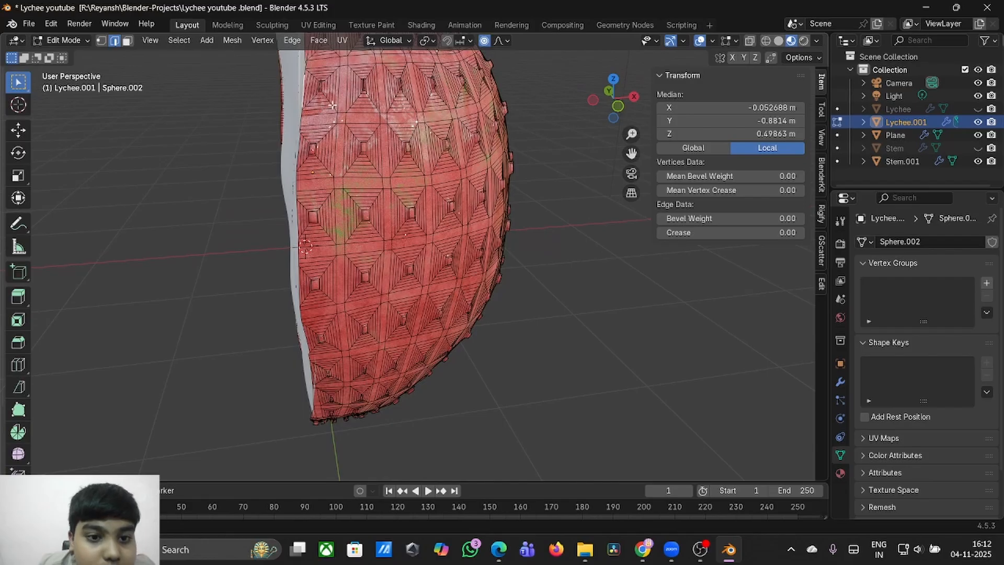
scroll(332, 105, down, 2)
scroll(333, 107, up, 1)
click(337, 124)
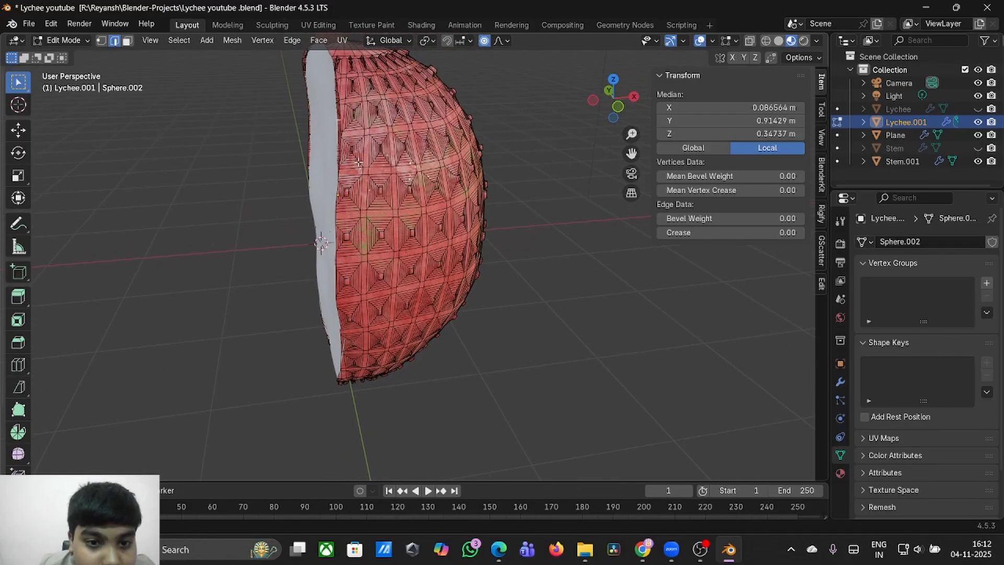
- Move an edge on the upper part of the rim about -0.012 m along global X with a proportional size of 0.362
scroll(350, 196, up, 5)
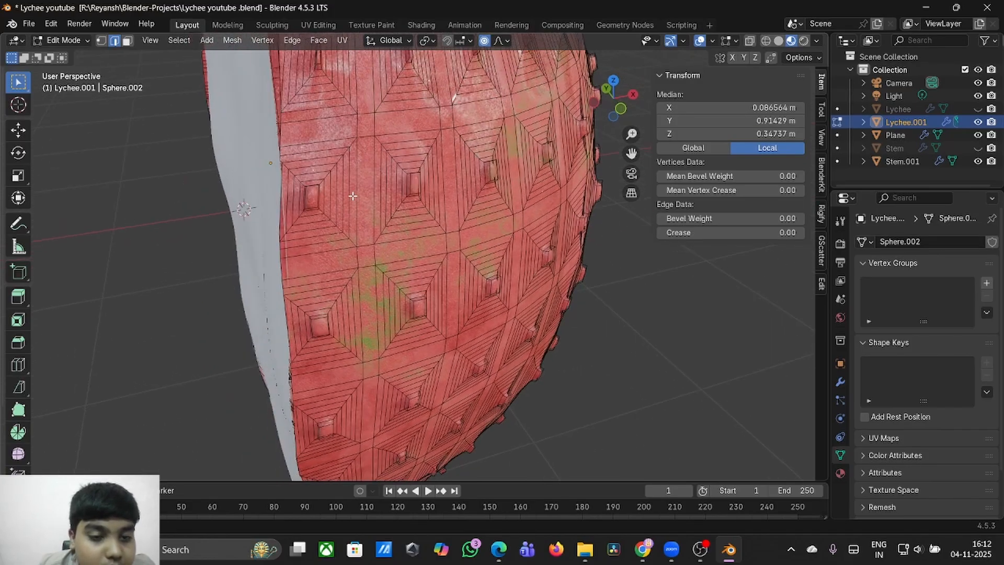
middle_drag(353, 195, 293, 152)
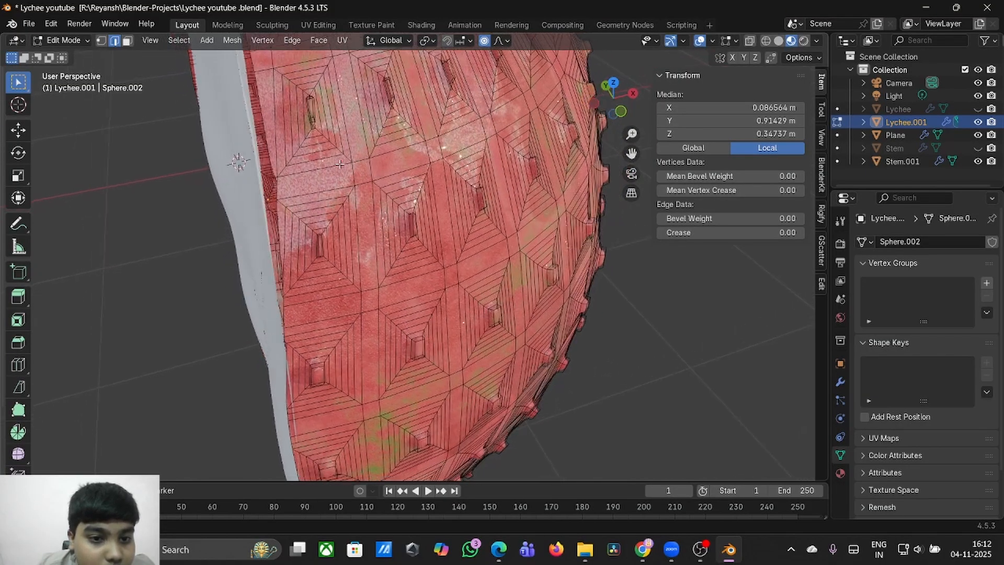
click(265, 141)
alt+click(263, 113)
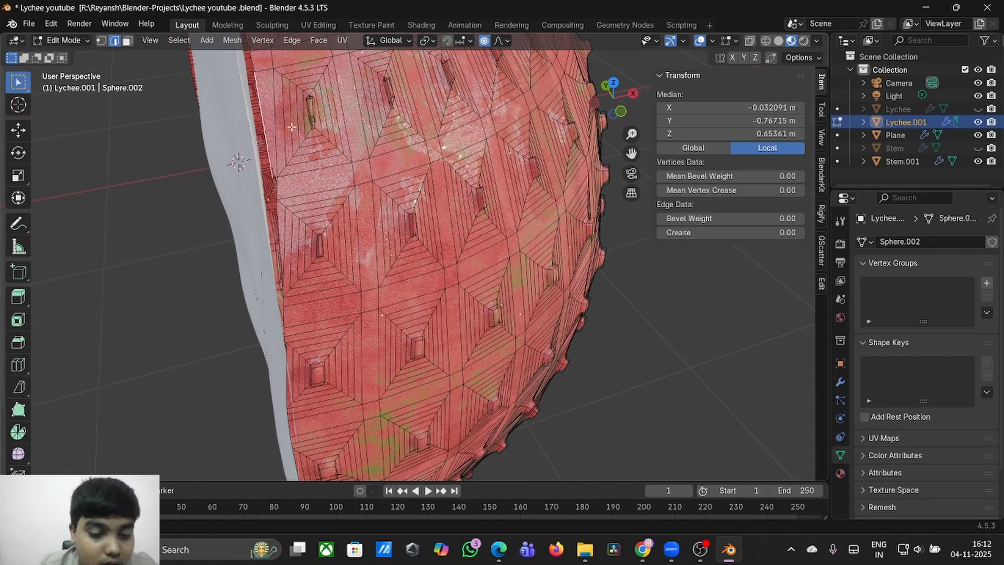
key(g)
key(x)
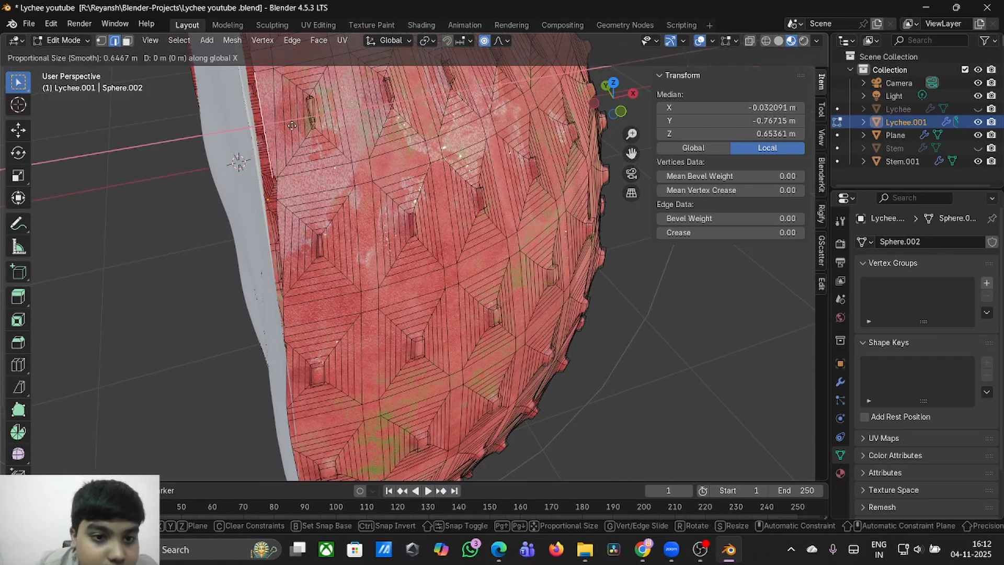
mouse_move(291, 125)
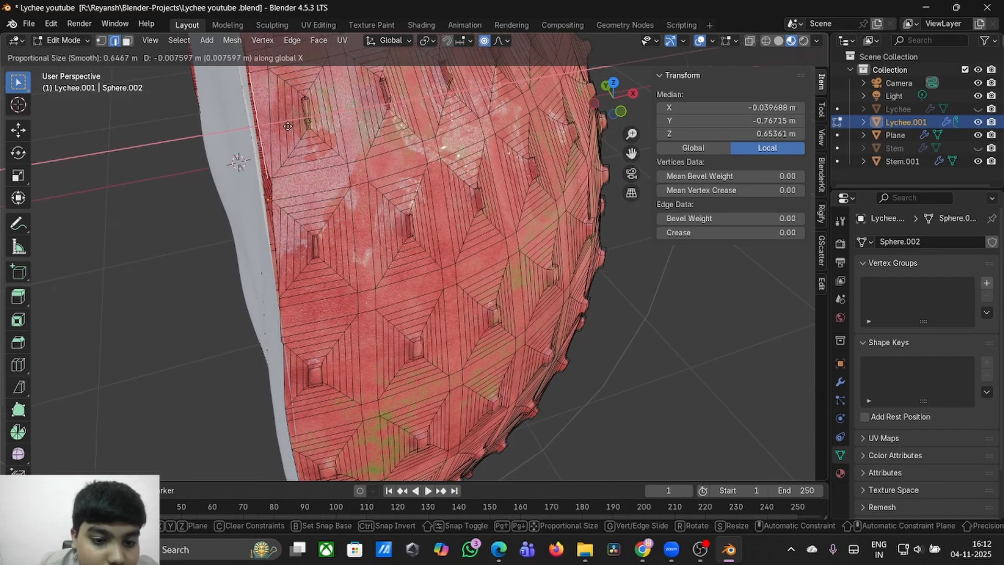
scroll(288, 126, up, 1)
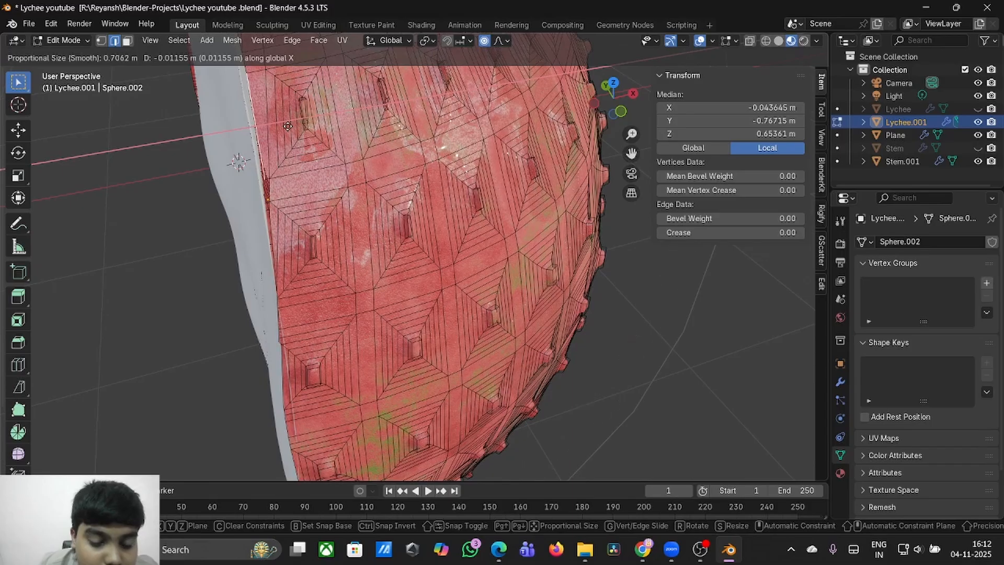
scroll(287, 126, up, 6)
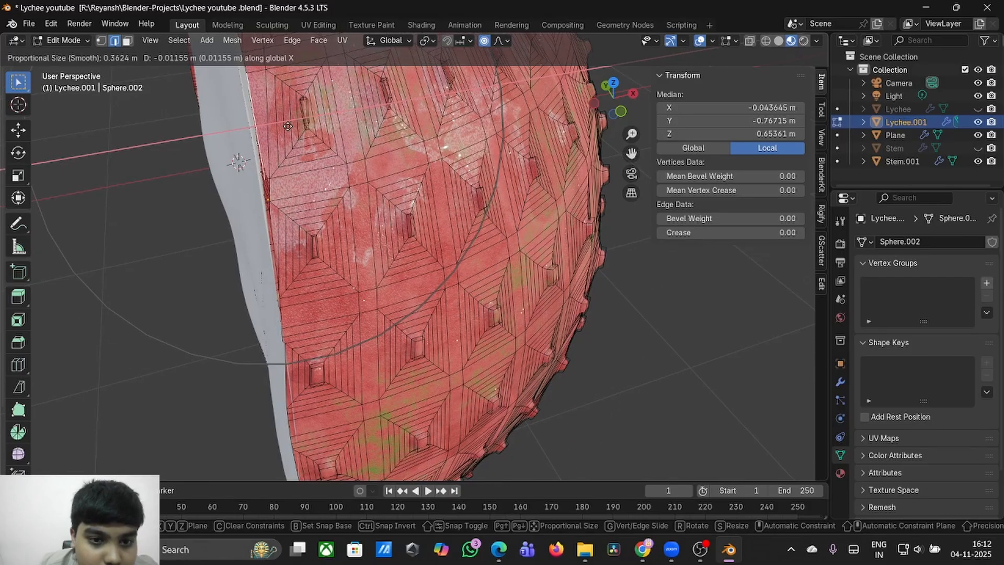
click(287, 126)
- Move a rim edge below mid-height on that side about 0.002 m along global X with proportional editing
middle_drag(350, 262, 297, 287)
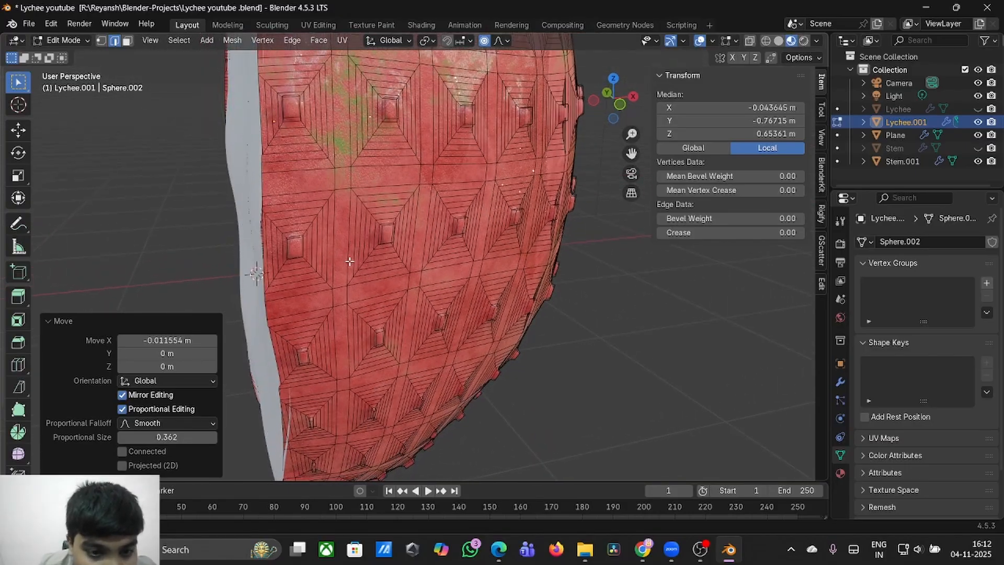
click(265, 296)
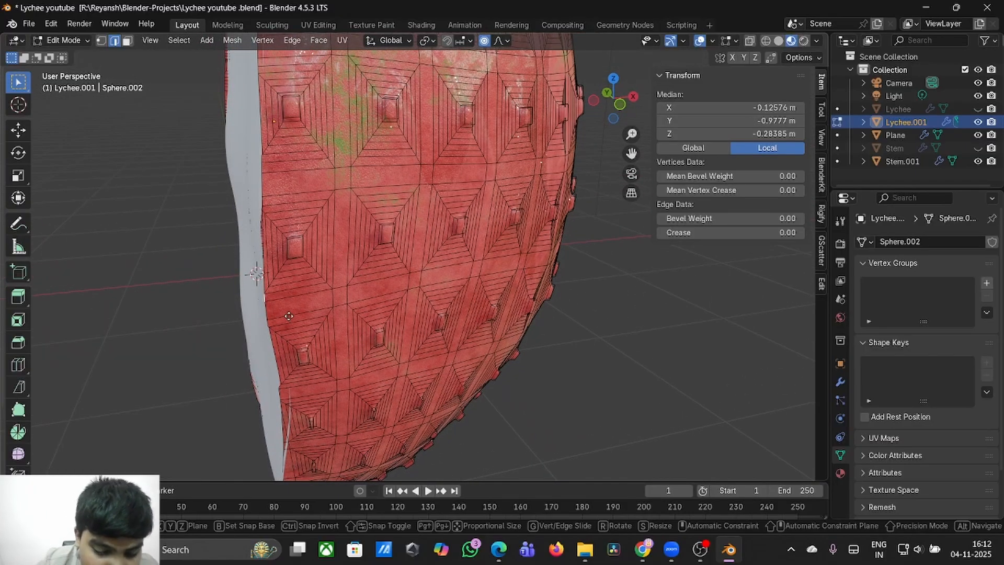
key(g)
key(x)
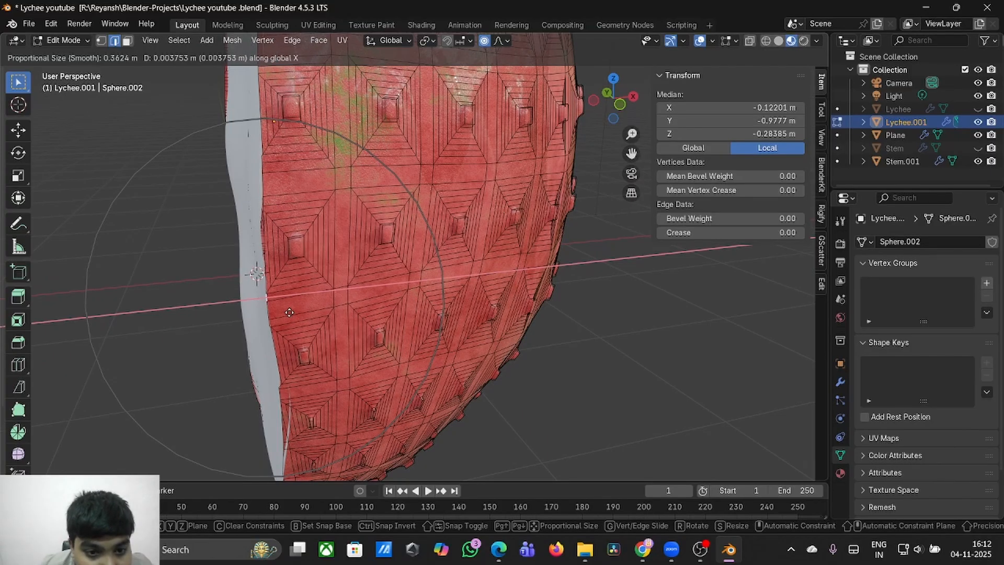
click(289, 312)
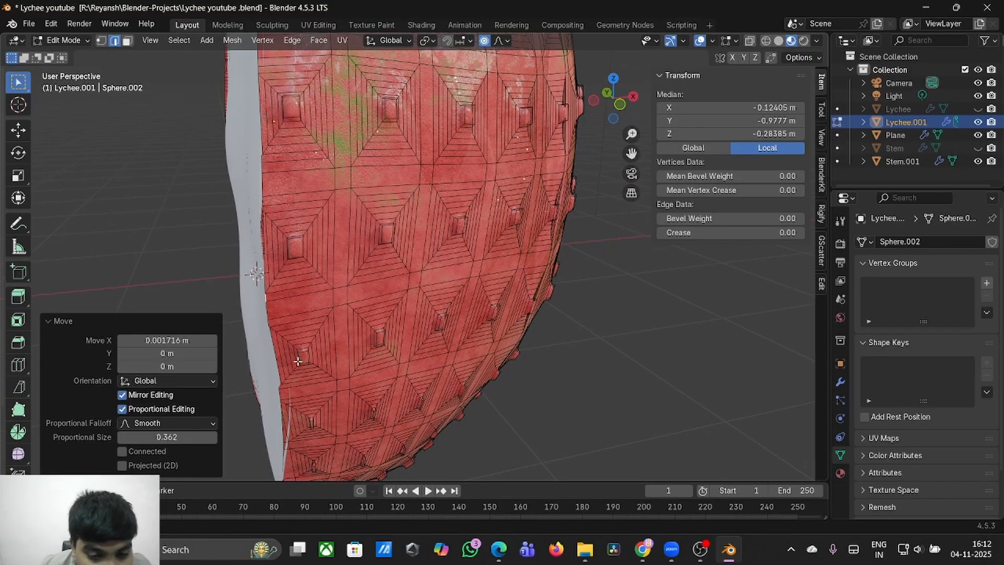
- Move a rim edge on the lower part of that side about 0.013 m along global X and rotate it slightly about global Y
click(285, 424)
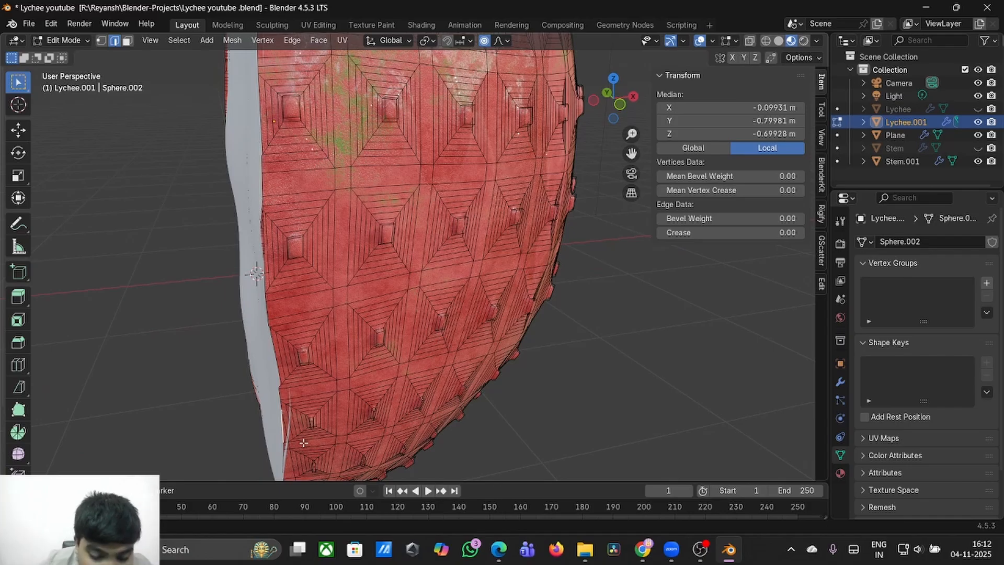
key(g)
key(x)
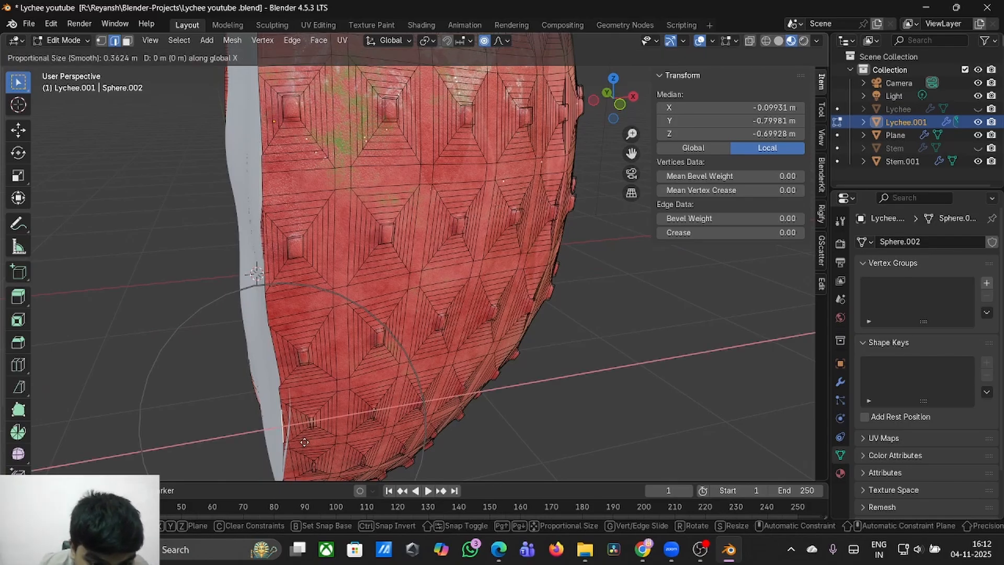
click(308, 442)
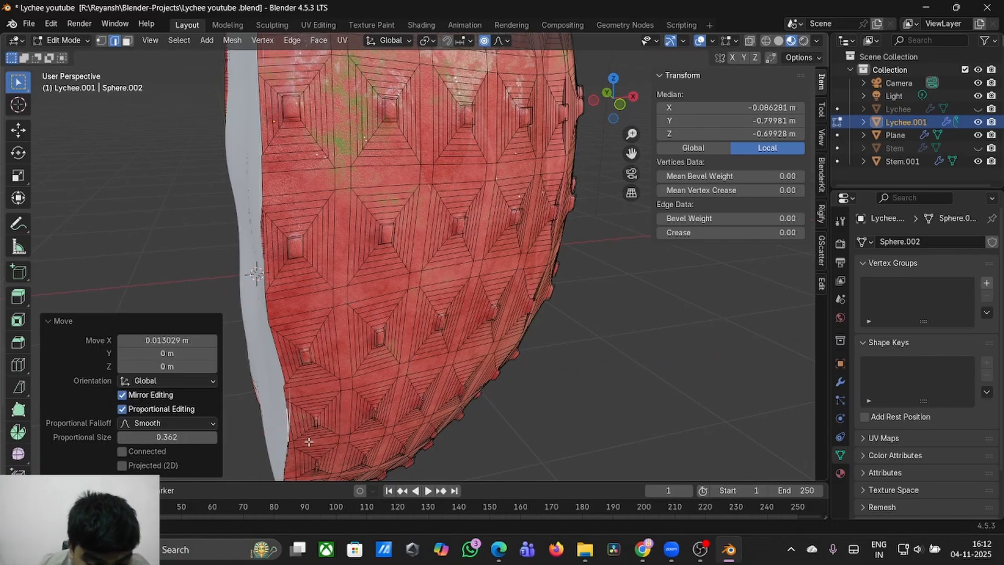
key(r)
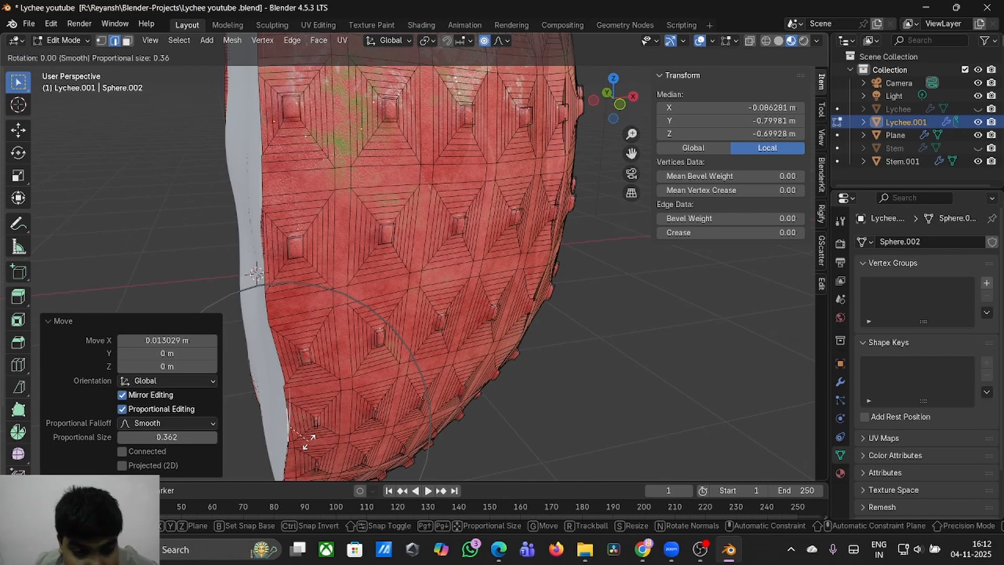
key(y)
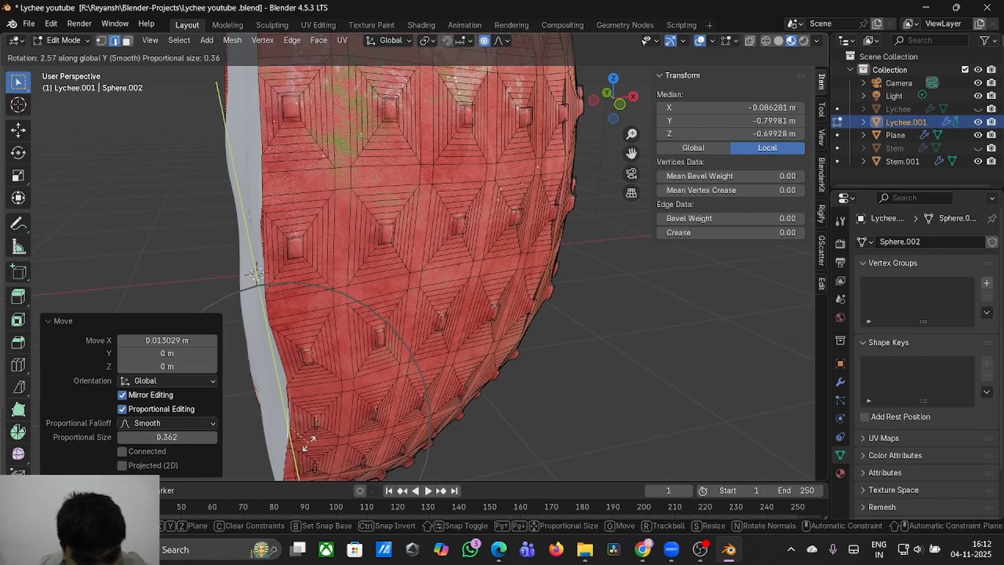
click(309, 444)
- Check the shell rim against the white plane in Object Mode, returning to Edit Mode
middle_drag(309, 443, 325, 444)
scroll(309, 444, down, 1)
click(462, 438)
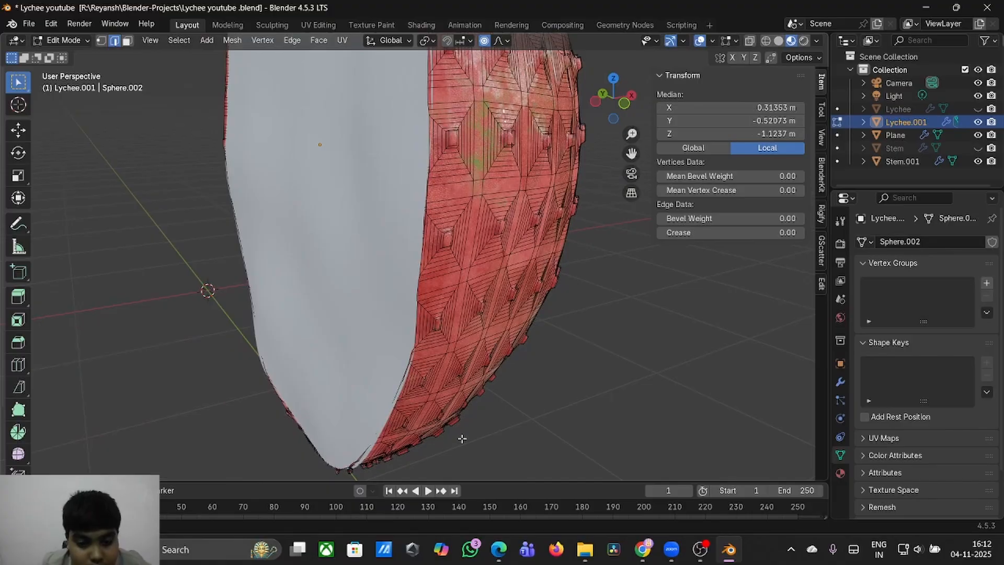
scroll(461, 438, down, 4)
key(Tab)
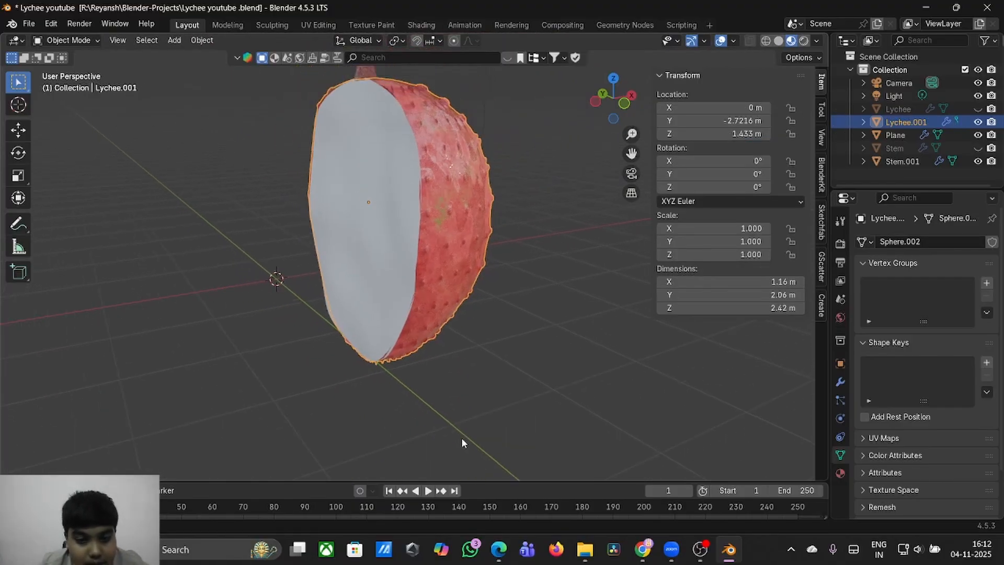
scroll(461, 438, down, 1)
key(Tab)
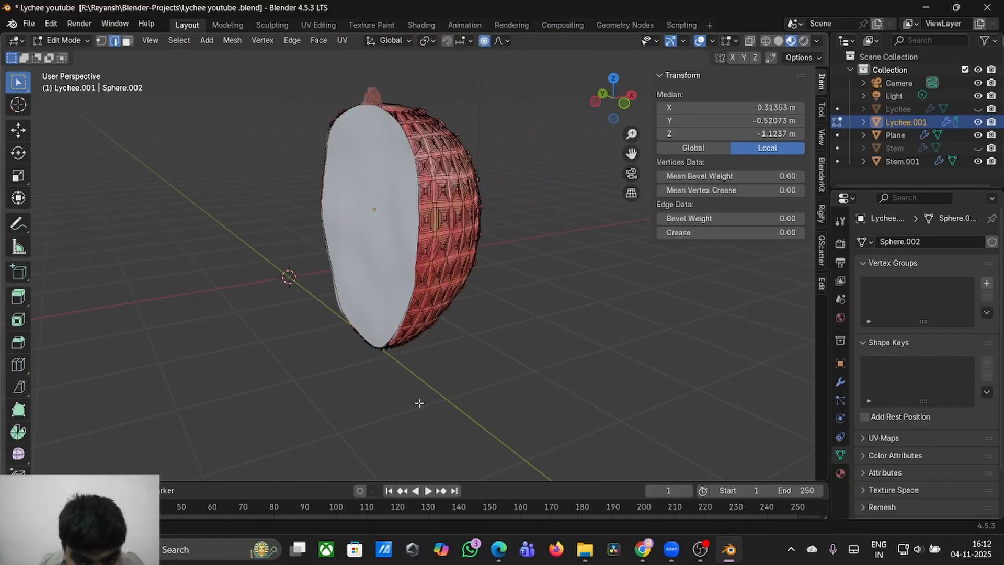
- Move a rim edge close to the shell's bottom tip along global X to meet the white plane
scroll(419, 402, up, 5)
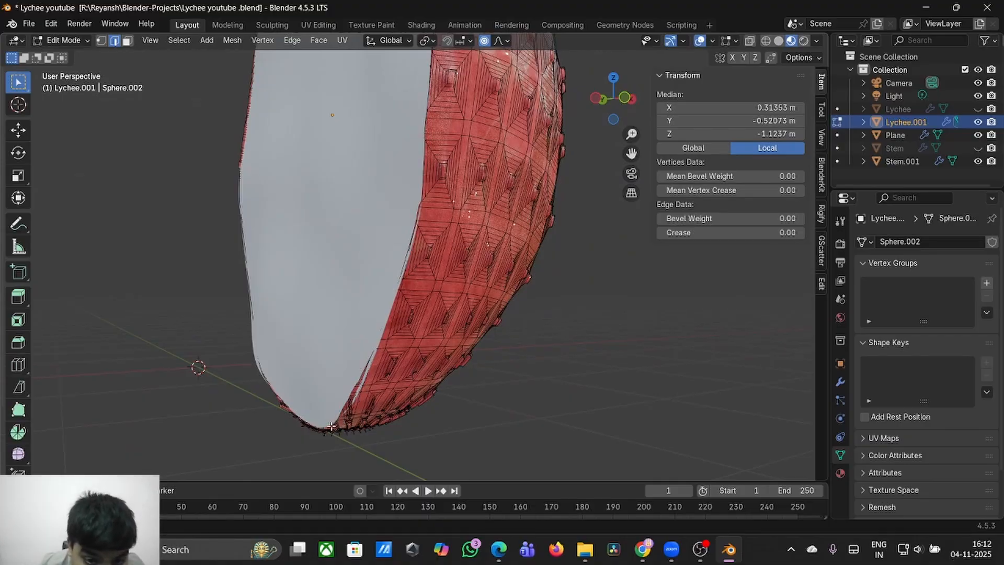
click(354, 410)
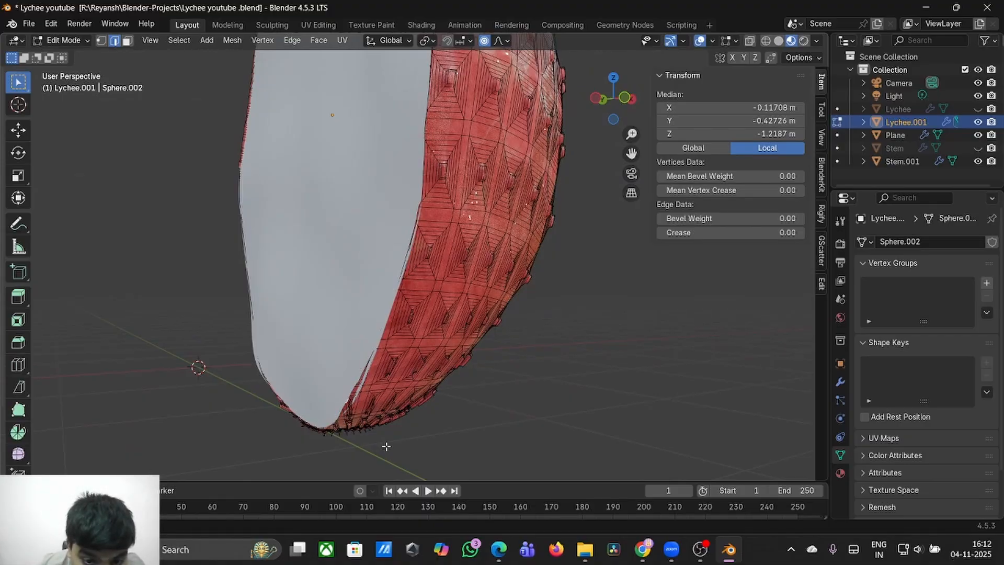
key(g)
key(x)
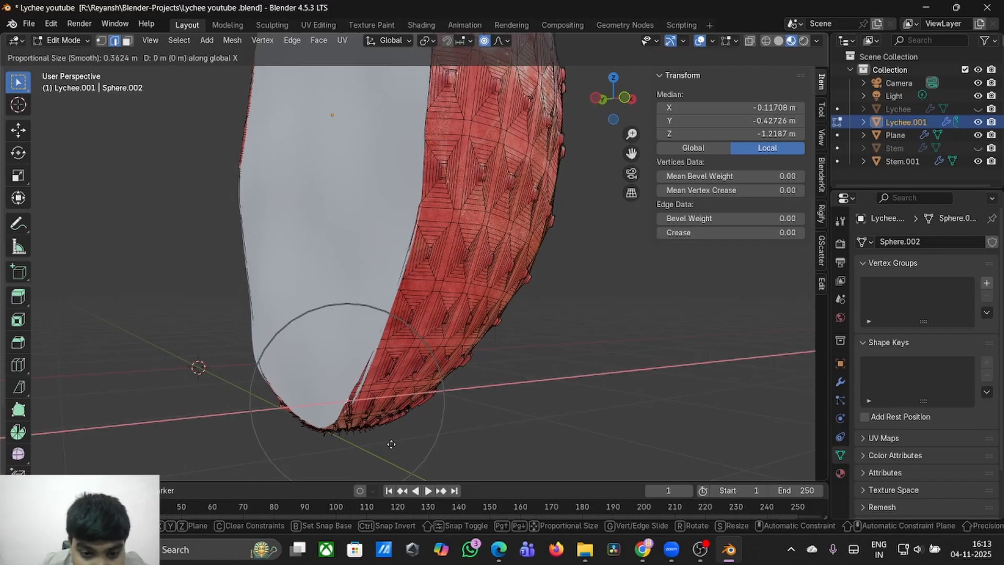
click(392, 444)
- Return the shell to Object Mode and inspect the whole cut face
click(456, 435)
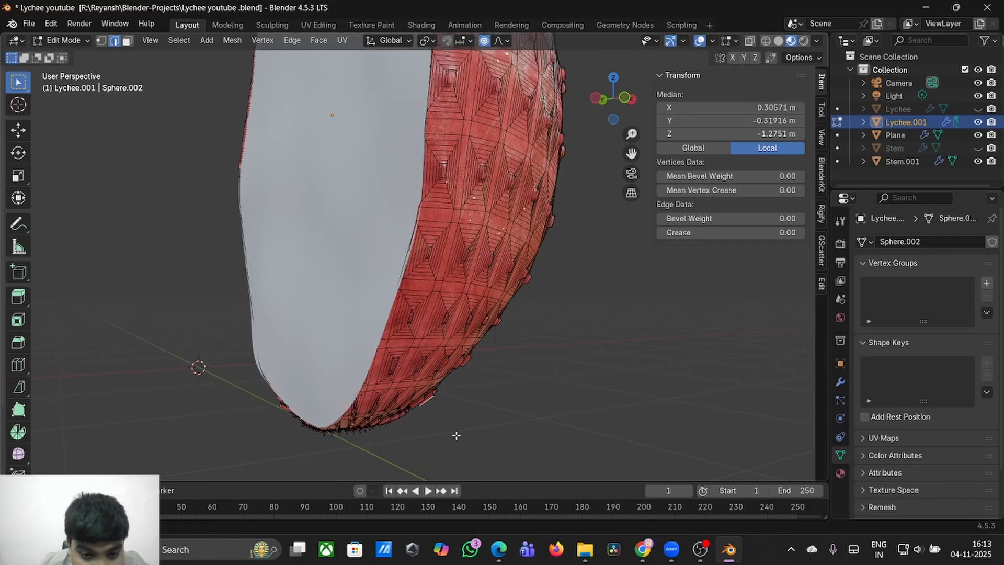
key(Tab)
scroll(456, 435, down, 1)
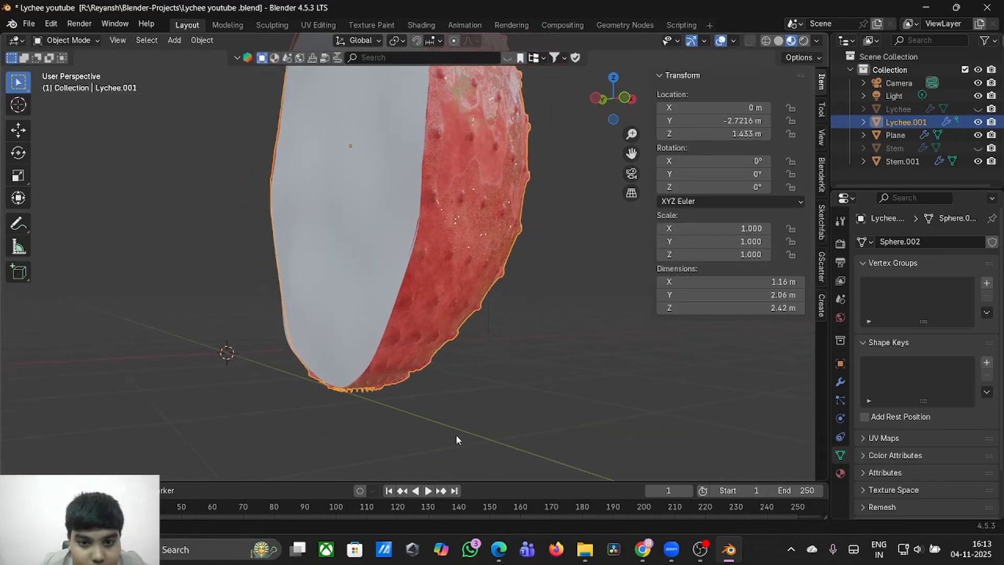
scroll(456, 434, down, 2)
scroll(456, 435, left, 5)
scroll(455, 434, down, 2)
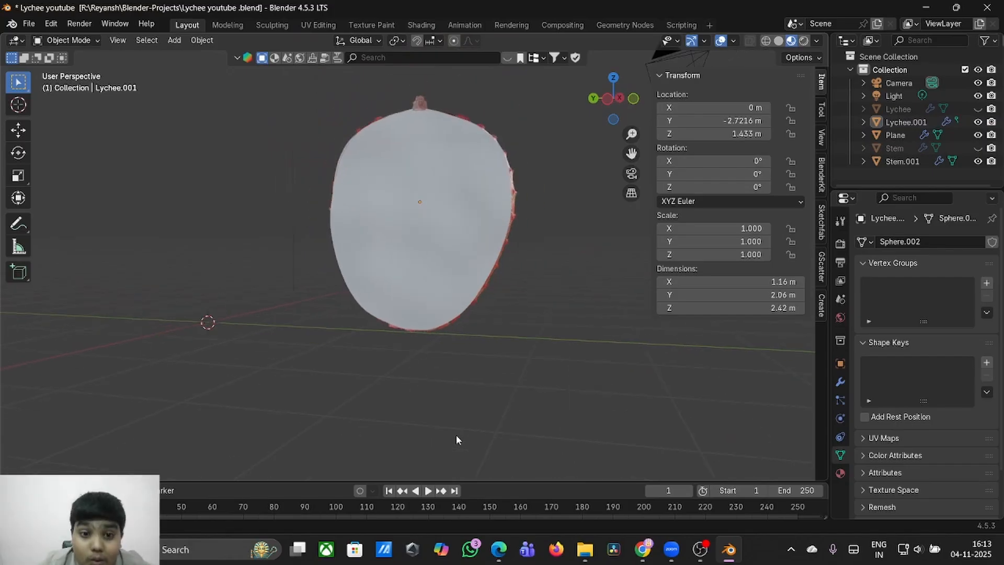
scroll(456, 434, left, 3)
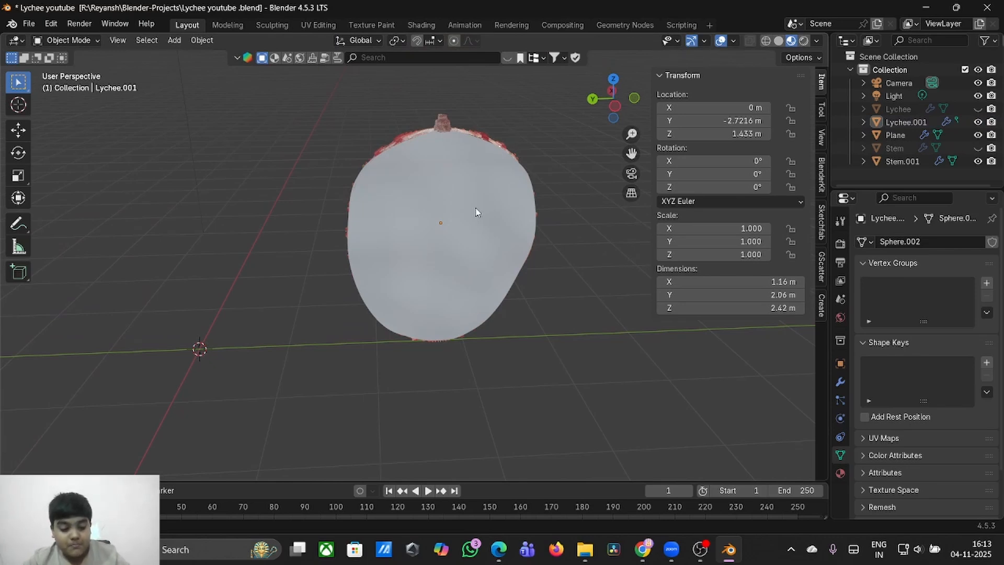
- Add a UV sphere and stretch it to about 2.225 times its height along global Z
key(shift+a)
mouse_move(475, 207)
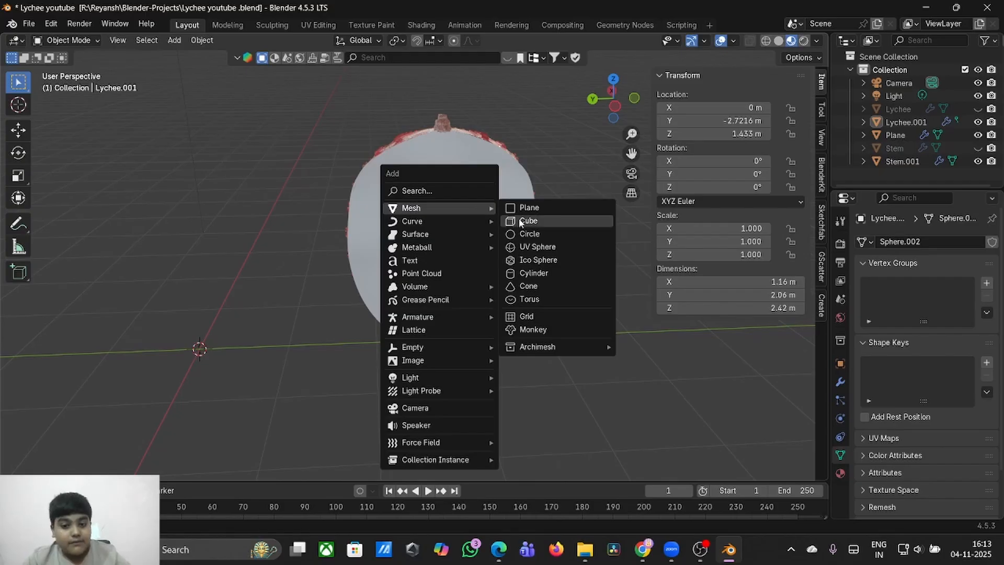
click(544, 245)
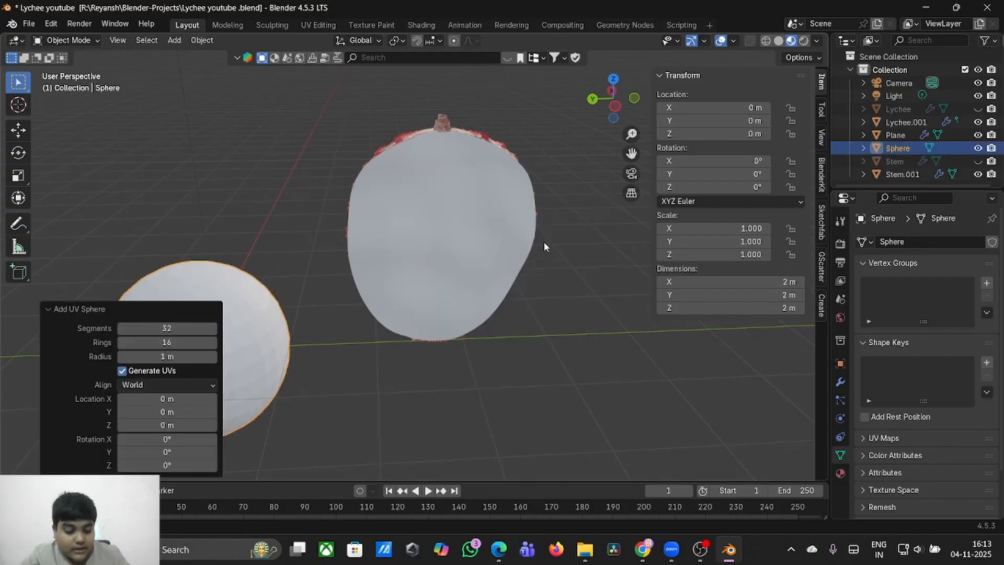
key(s)
key(z)
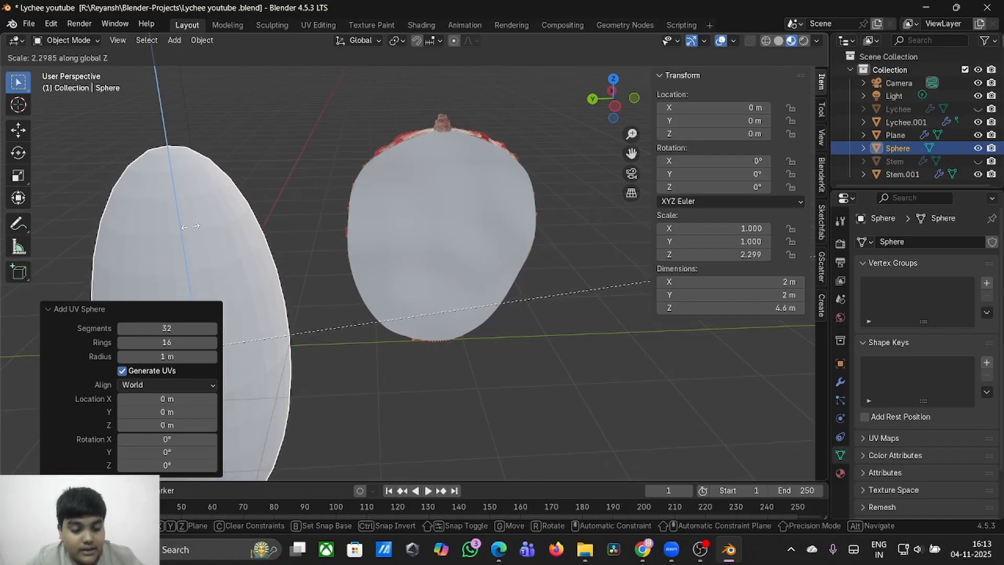
click(171, 228)
- Scale the stretched sphere down uniformly to about 0.505 and shade it smooth
key(s)
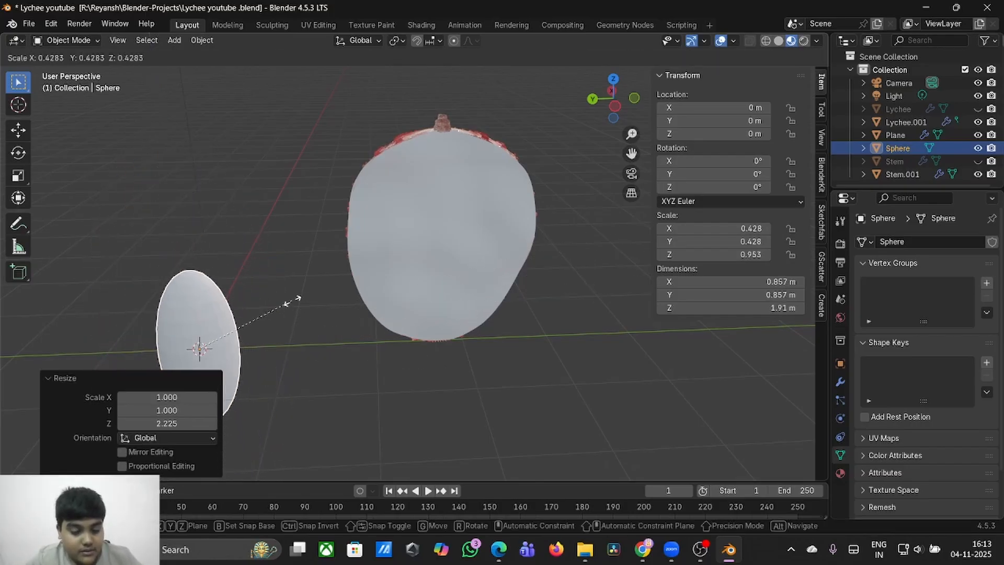
click(314, 304)
right_click(252, 312)
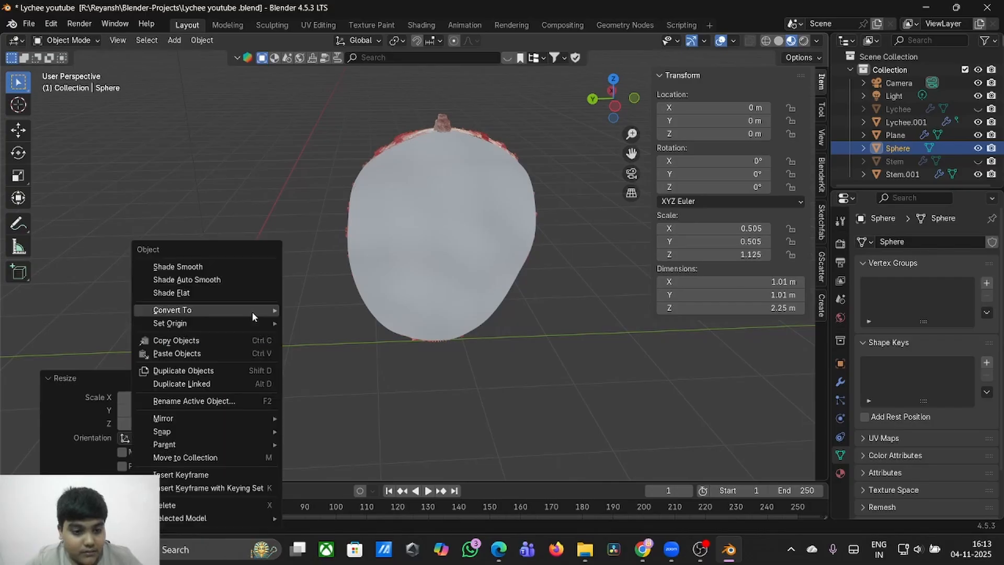
click(196, 328)
- Move the sphere along global Y and Z to about Y -2.742 m, Z 1.17 m, centring it on the lychee's cut face
key(g)
key(y)
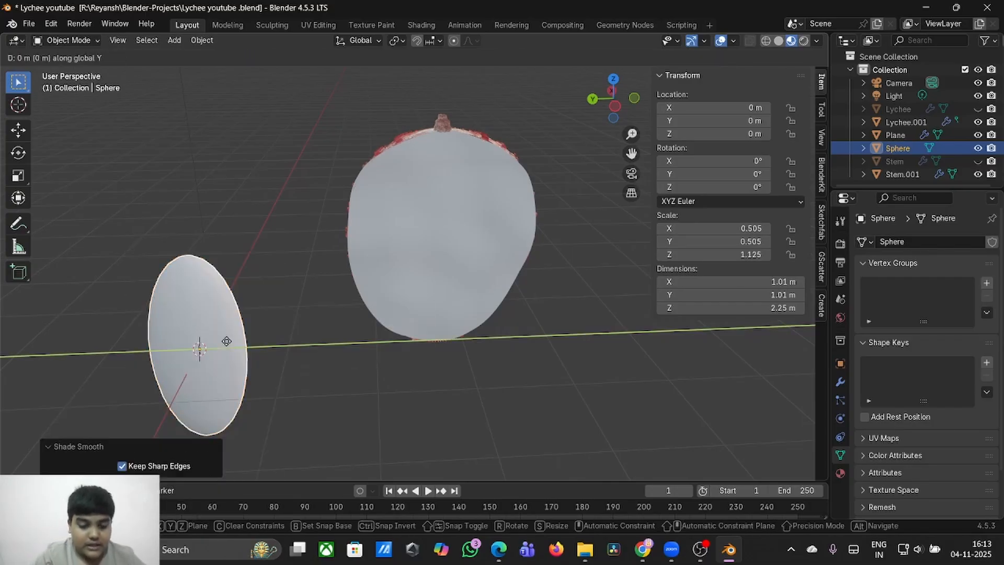
click(477, 342)
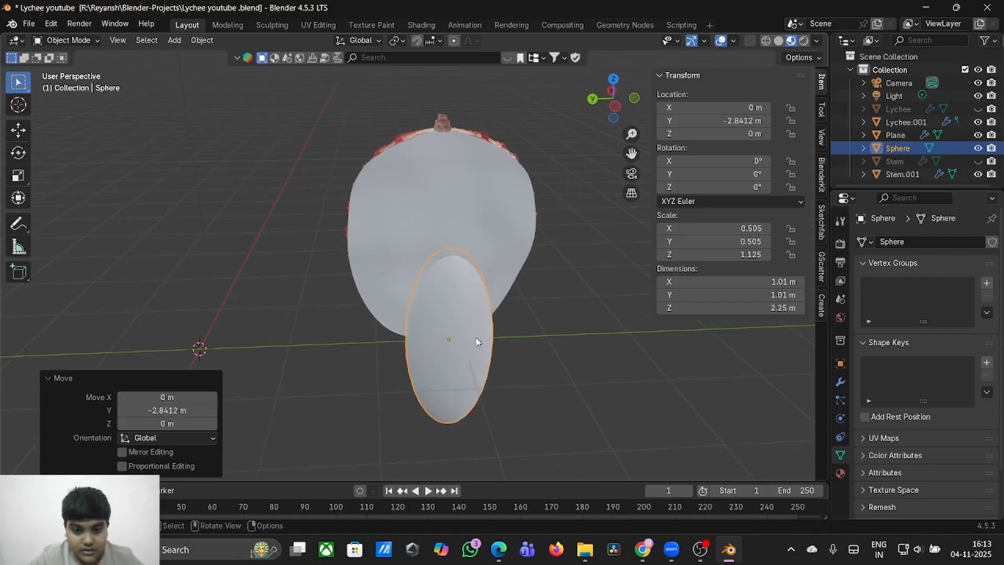
key(g)
key(z)
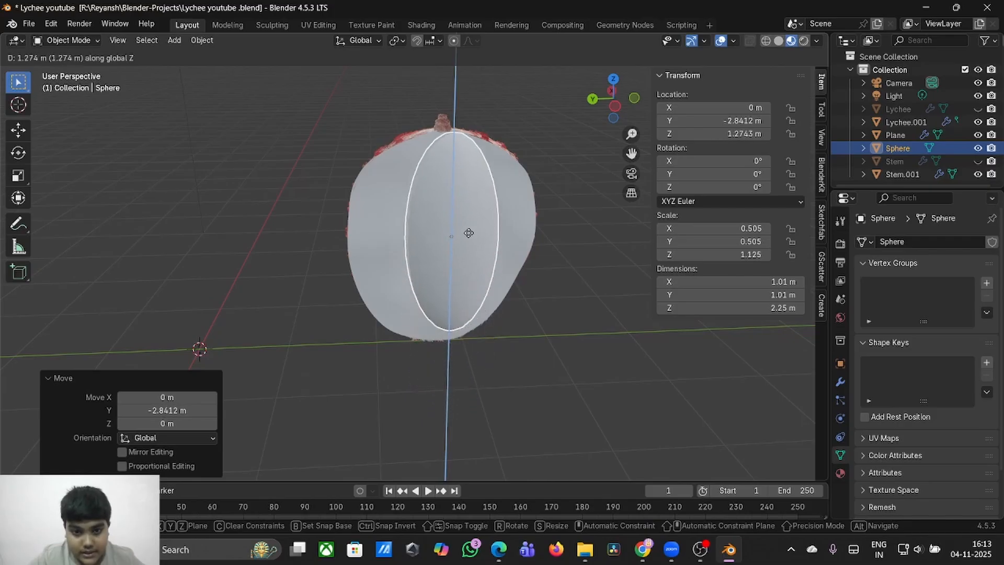
click(465, 242)
key(g)
key(y)
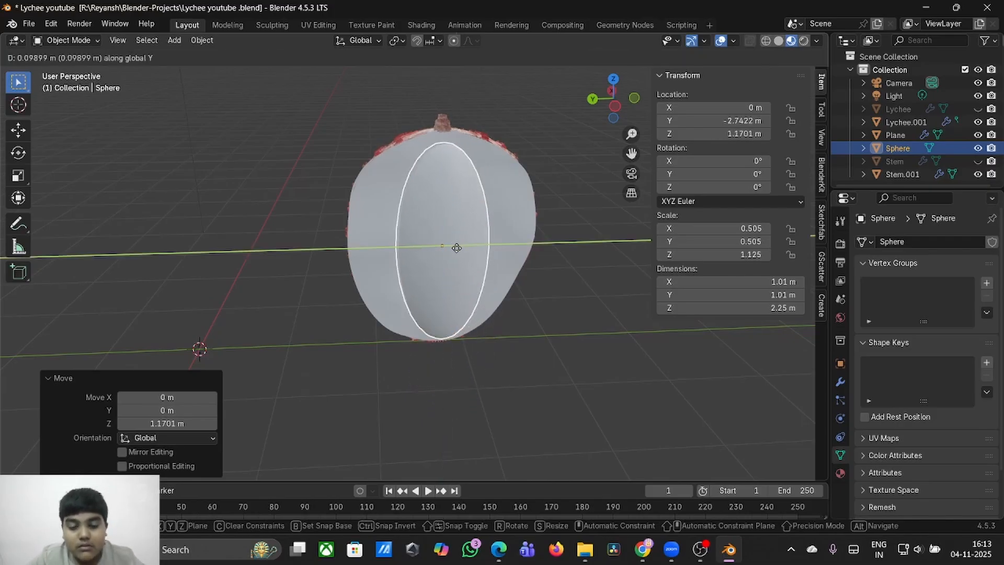
click(456, 248)
middle_drag(457, 248, 458, 252)
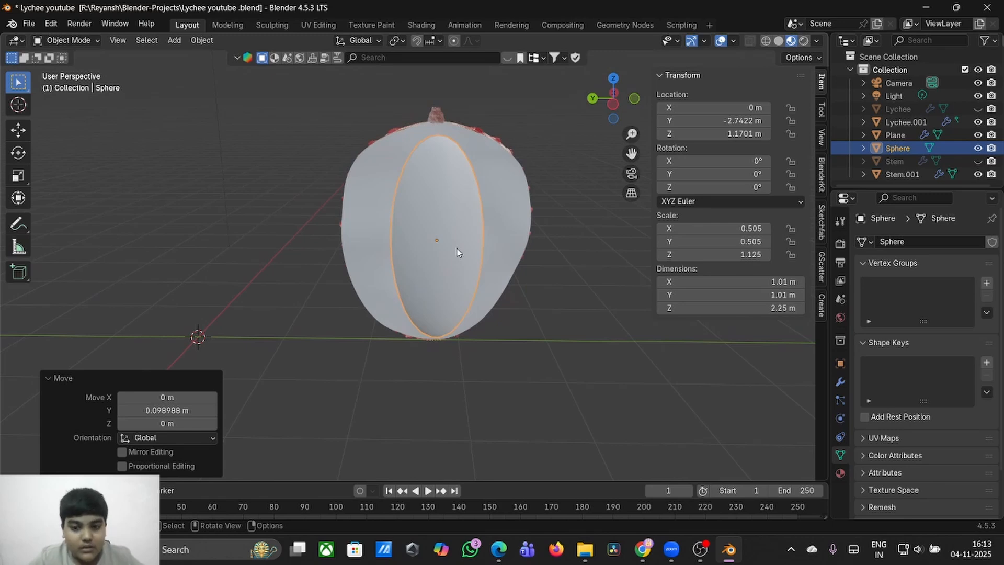
click(840, 383)
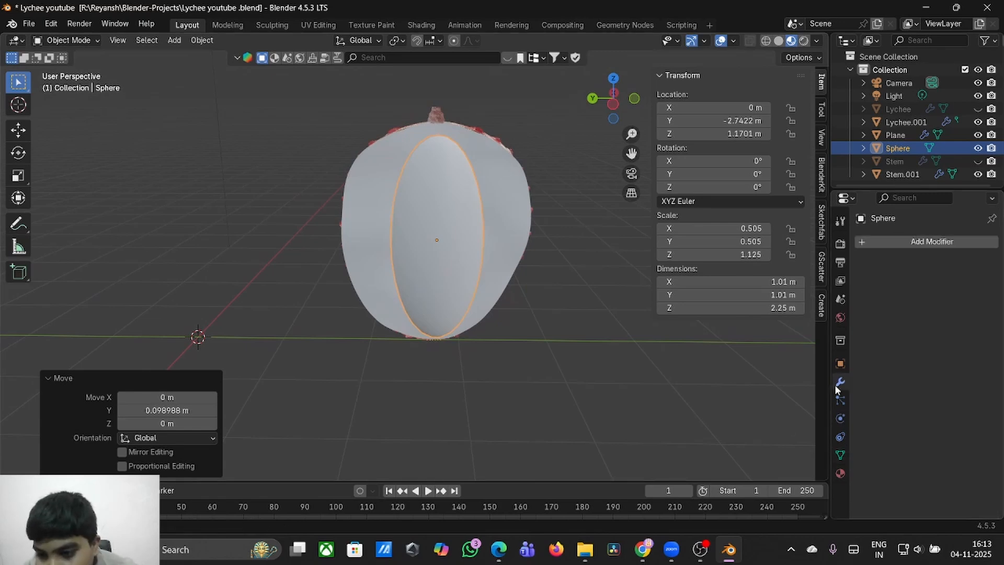
click(965, 237)
click(903, 240)
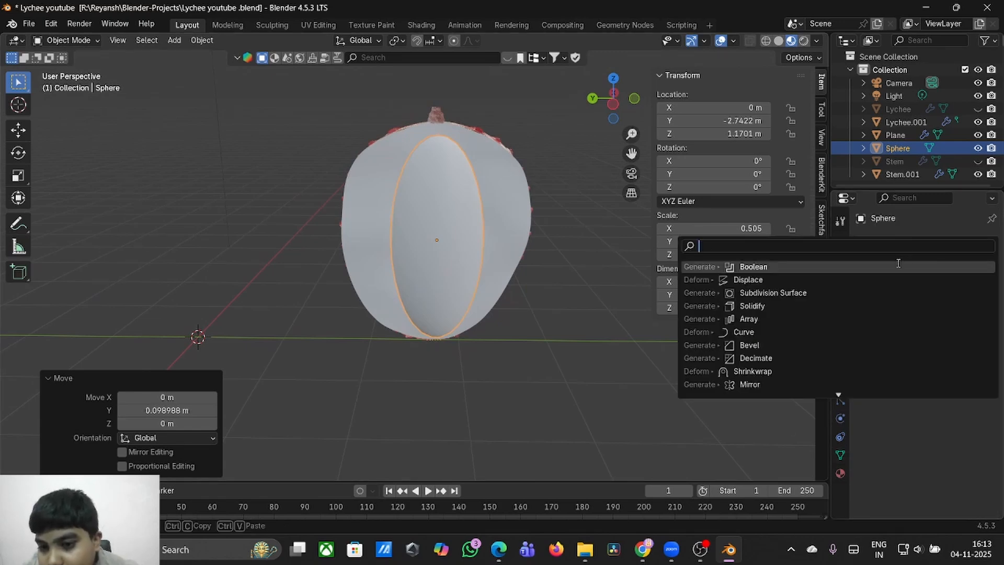
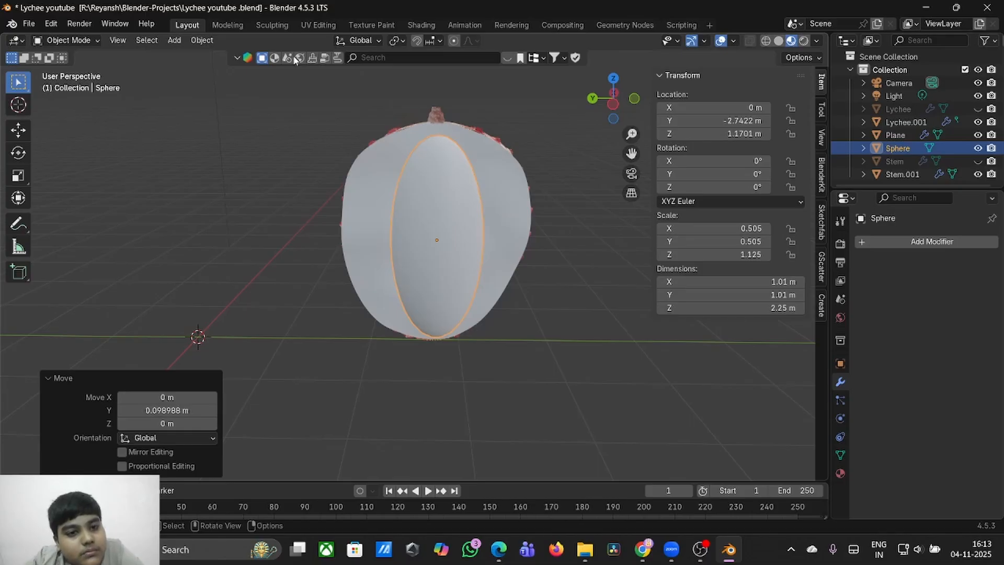
- Switch to the Sculpting workspace with the elongated sphere in Sculpt Mode and choose the Clay Strips brush
click(271, 26)
middle_drag(335, 94, 365, 114)
scroll(365, 114, right, 5)
scroll(365, 114, left, 5)
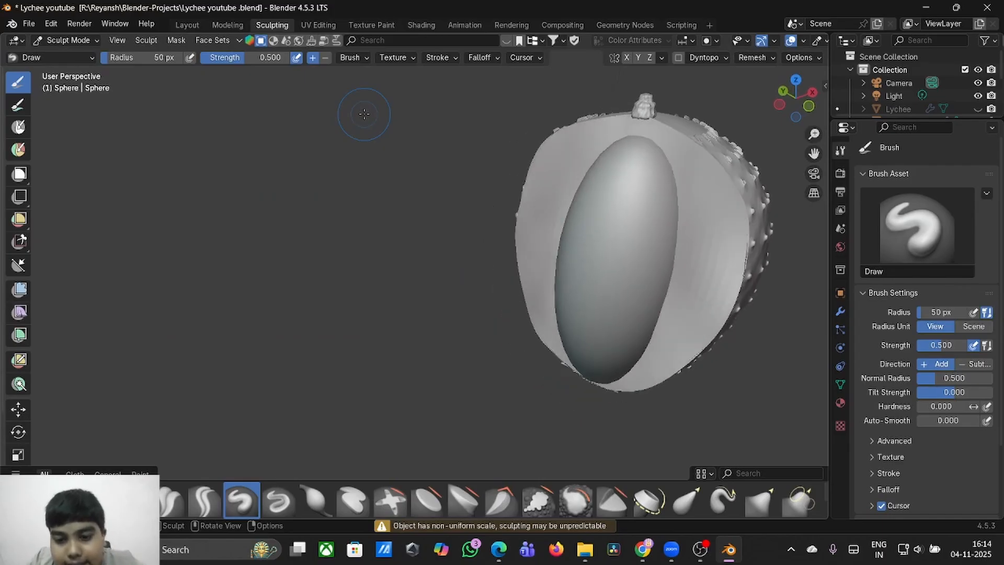
scroll(364, 114, up, 4)
scroll(364, 114, down, 5)
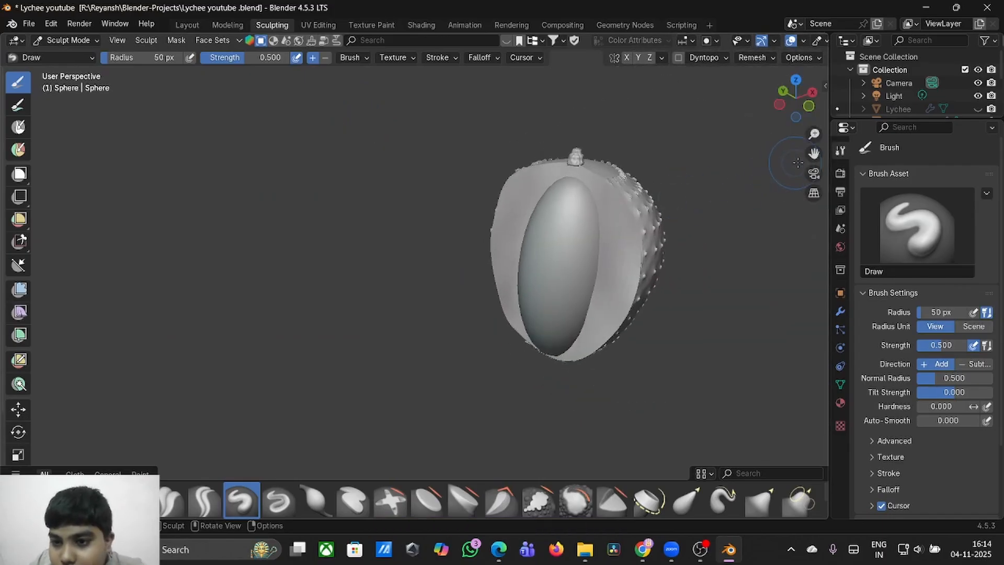
drag(814, 153, 693, 162)
scroll(674, 174, left, 3)
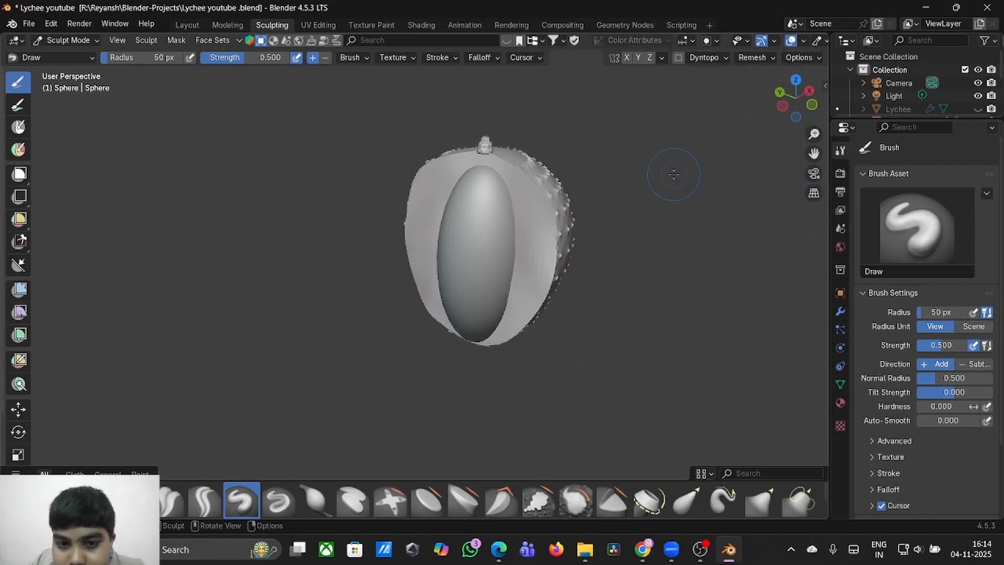
scroll(674, 175, up, 5)
scroll(673, 175, right, 3)
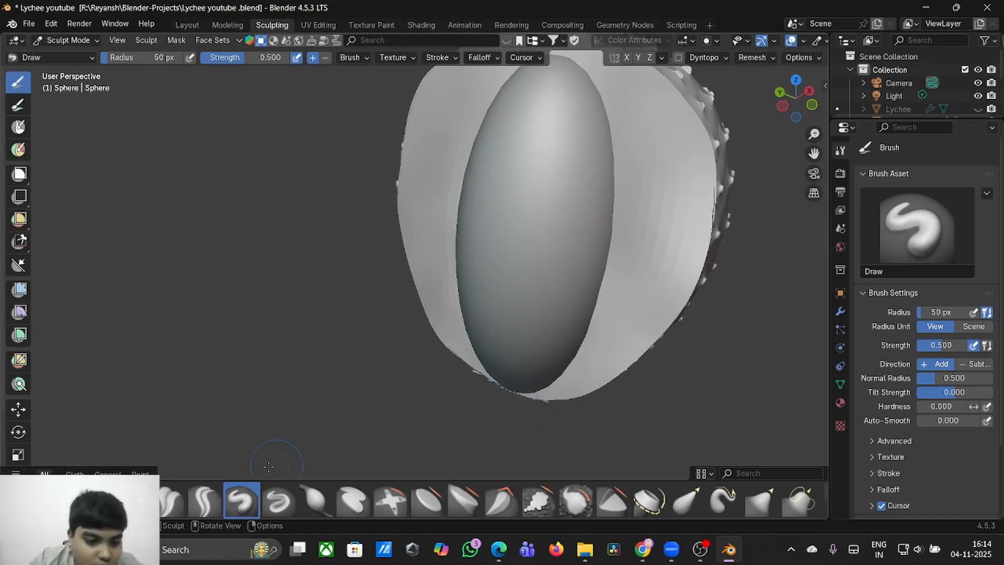
key(c)
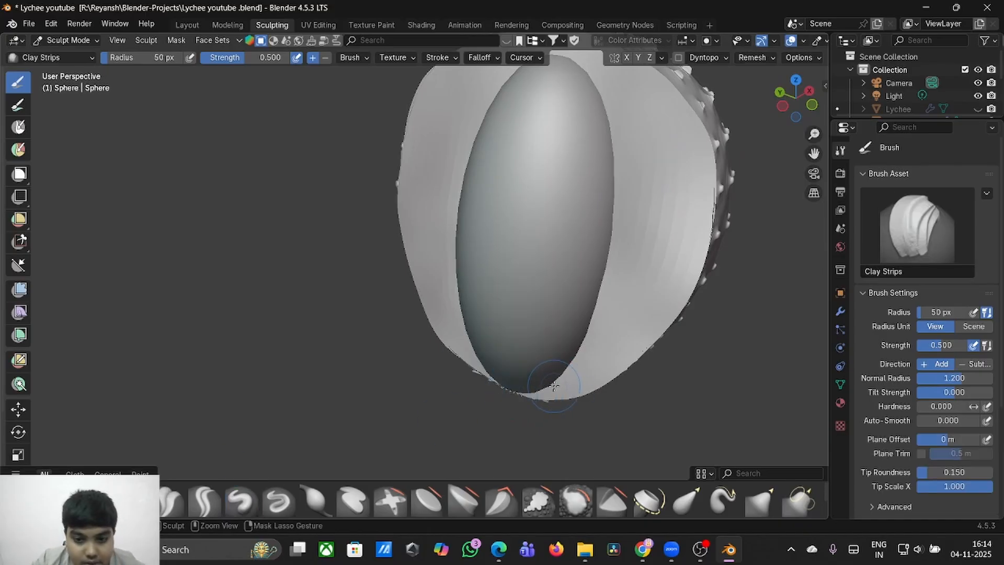
key(ctrl+Tab)
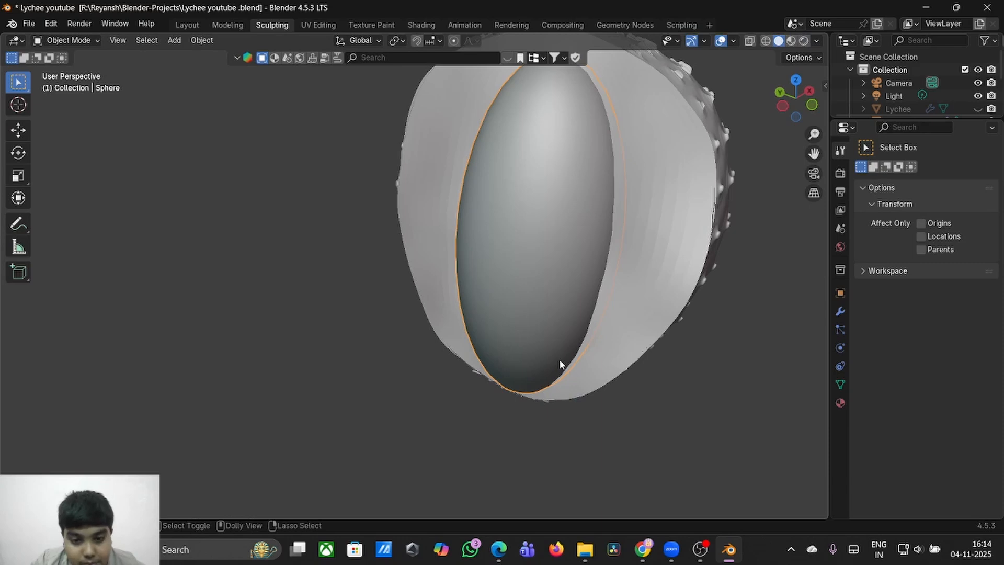
key(ctrl+Tab)
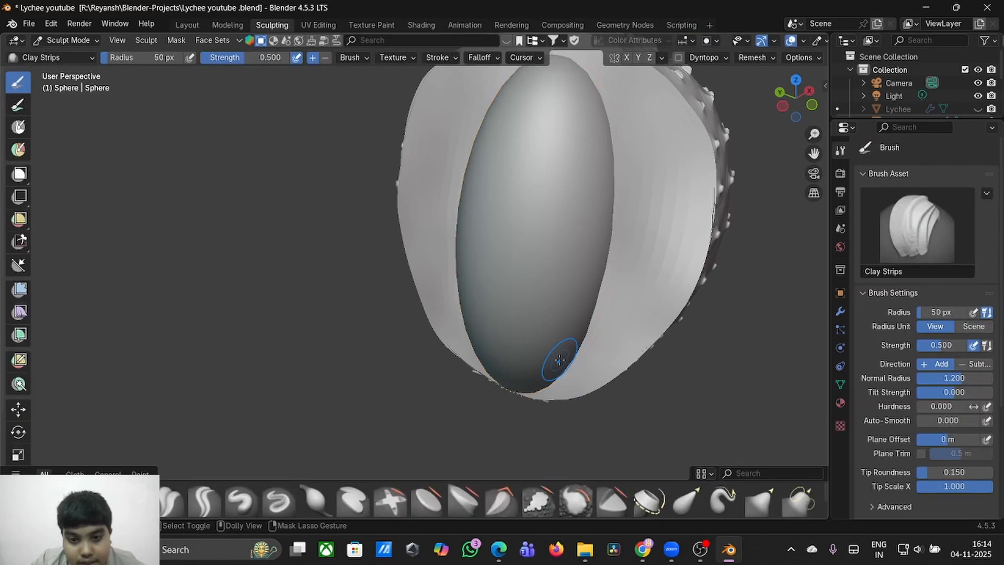
- Enable Dyntopo for the sphere despite the attribute warning and set its detail size to 8
click(680, 59)
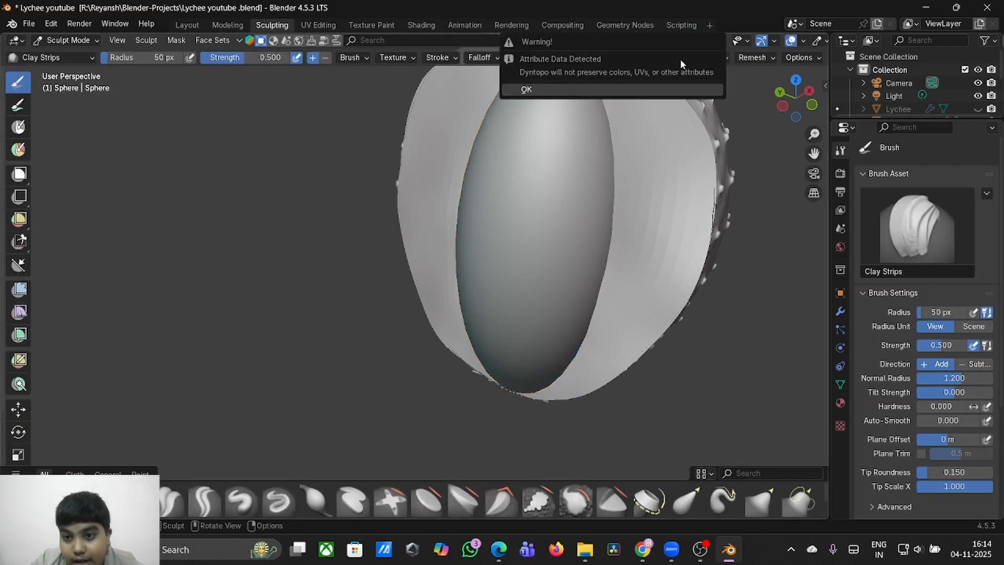
click(680, 87)
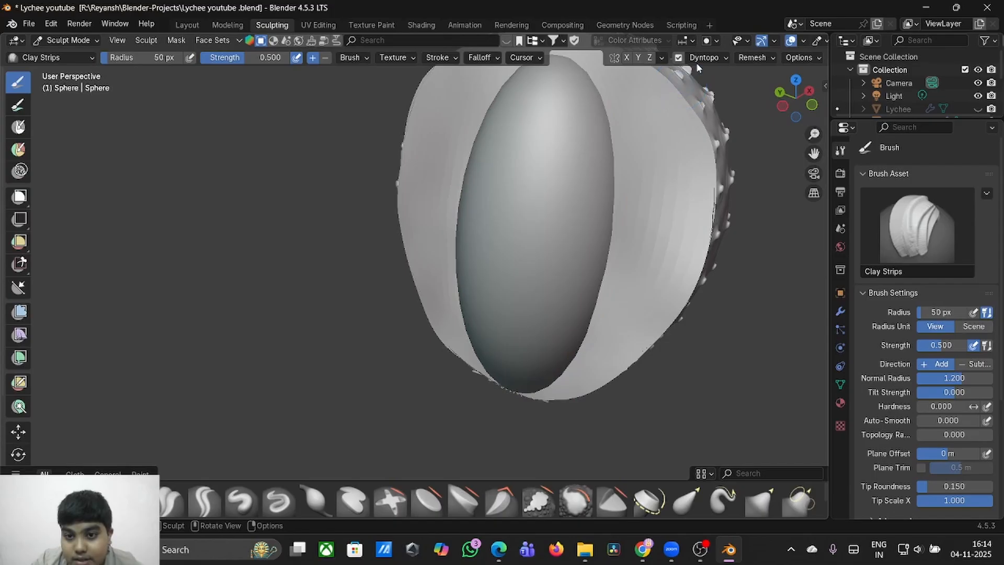
click(710, 59)
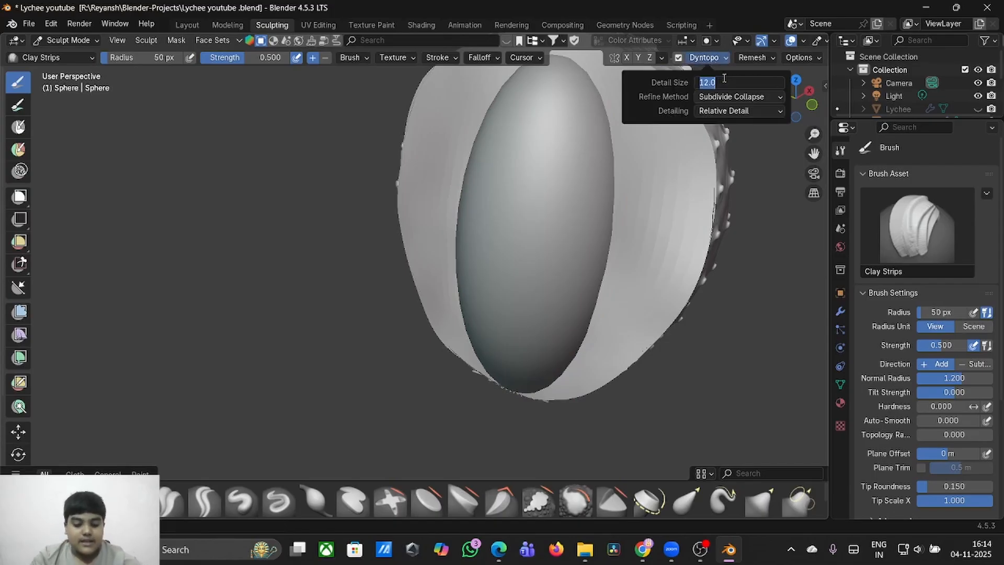
text(8)
key(Return)
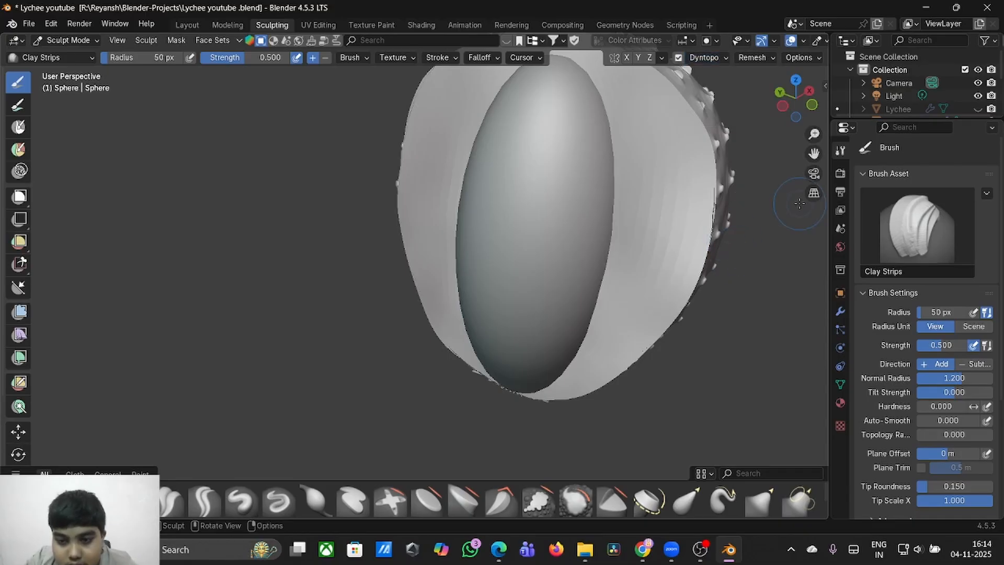
- Sculpt uneven ridges on the lower end of the elongated sphere with the Clay Strips brush
mouse_move(535, 347)
mouse_down()
mouse_move(509, 350)
mouse_move(517, 331)
mouse_move(525, 341)
mouse_up()
middle_drag(525, 343, 594, 336)
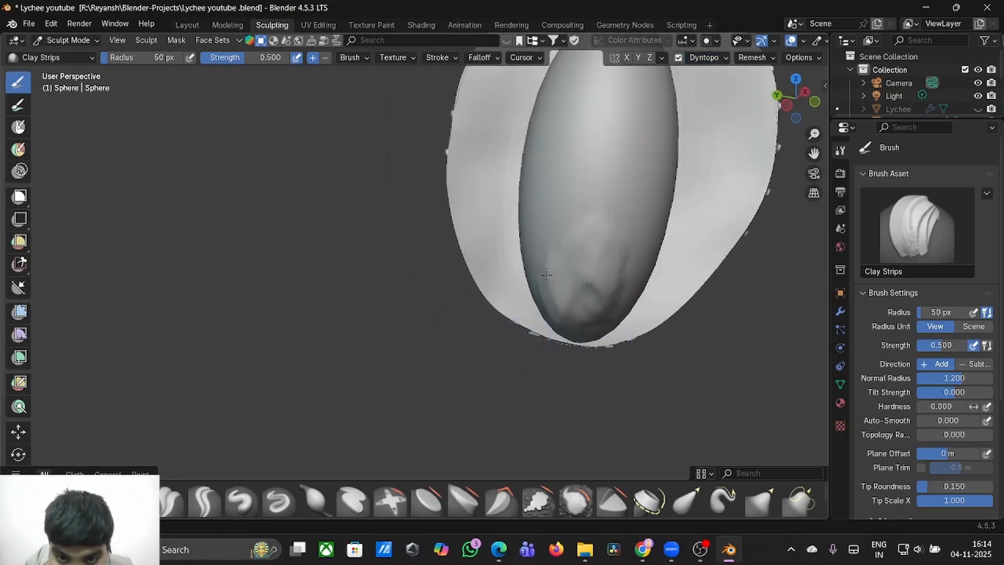
mouse_move(523, 255)
mouse_down()
mouse_move(554, 314)
mouse_move(637, 272)
mouse_move(600, 235)
mouse_move(525, 226)
mouse_move(564, 304)
mouse_move(641, 235)
mouse_move(591, 330)
mouse_up()
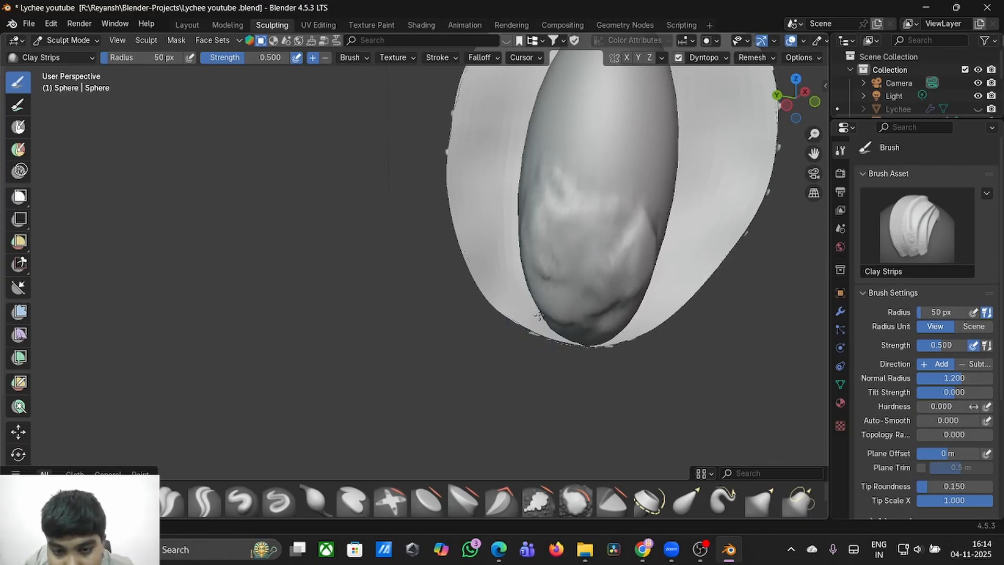
- Extend the Clay Strips roughness over the sides, middle and upper part of the elongated sphere
middle_drag(513, 239, 598, 278)
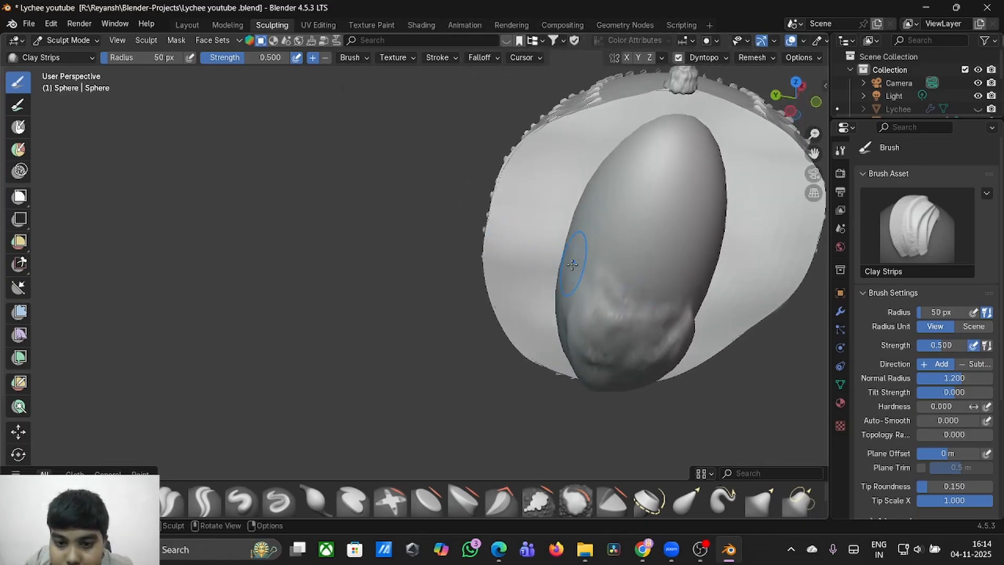
mouse_move(572, 265)
mouse_down()
mouse_move(584, 233)
mouse_move(561, 334)
mouse_up()
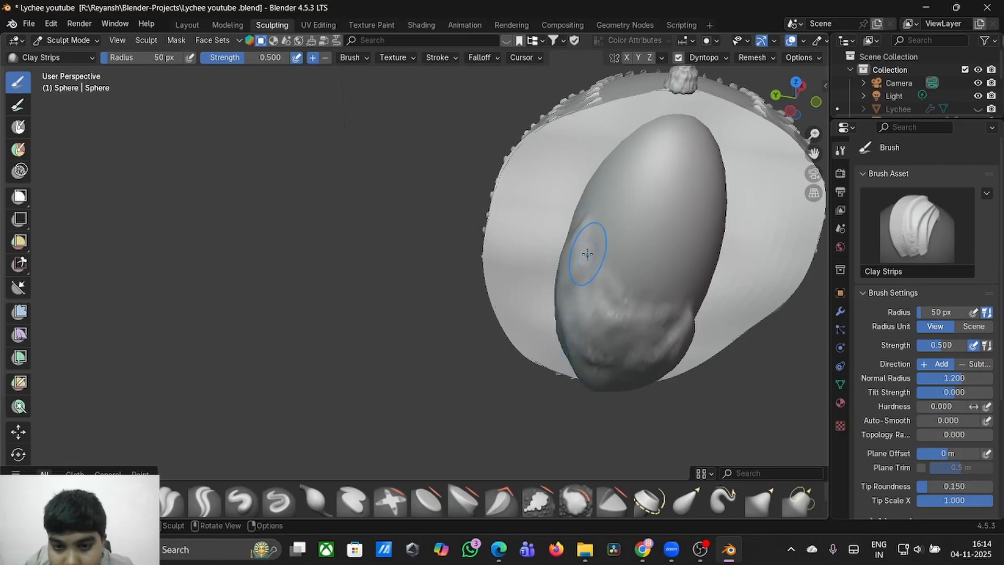
drag(588, 254, 622, 291)
mouse_move(659, 257)
mouse_down()
mouse_move(597, 189)
mouse_move(635, 184)
mouse_up()
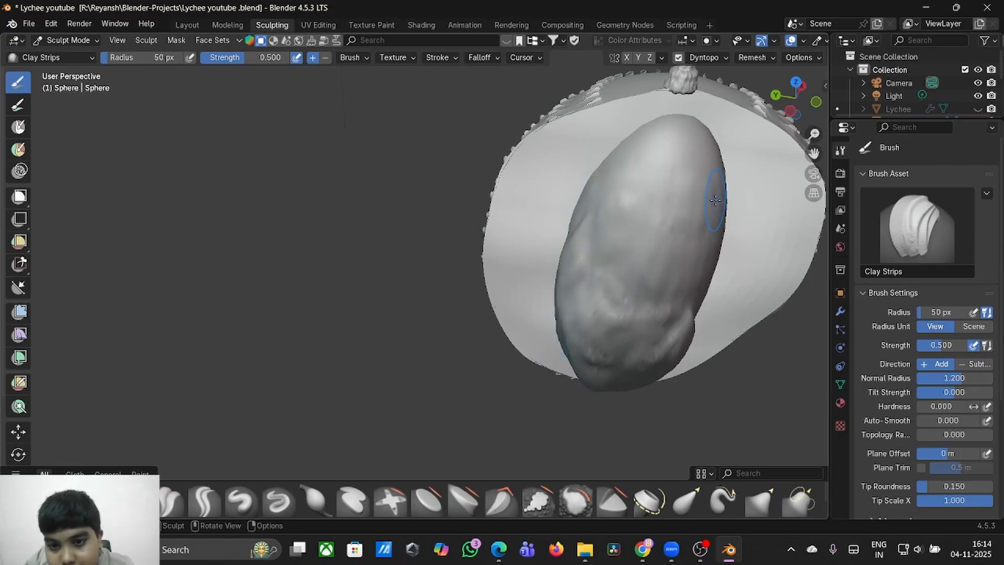
drag(713, 197, 685, 209)
mouse_move(645, 177)
mouse_down()
mouse_move(650, 266)
mouse_move(605, 224)
mouse_move(620, 255)
mouse_up()
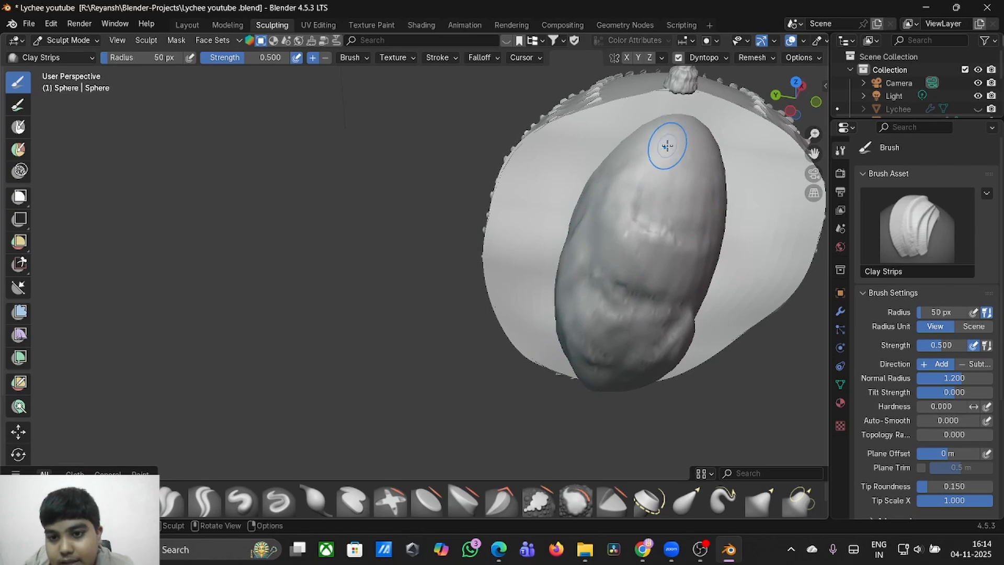
middle_drag(672, 164, 676, 253)
mouse_move(614, 215)
mouse_down()
mouse_move(597, 209)
mouse_move(581, 178)
mouse_move(588, 198)
mouse_up()
- Soften the bumps on the lower part of the sphere using the Smooth brush
click(582, 499)
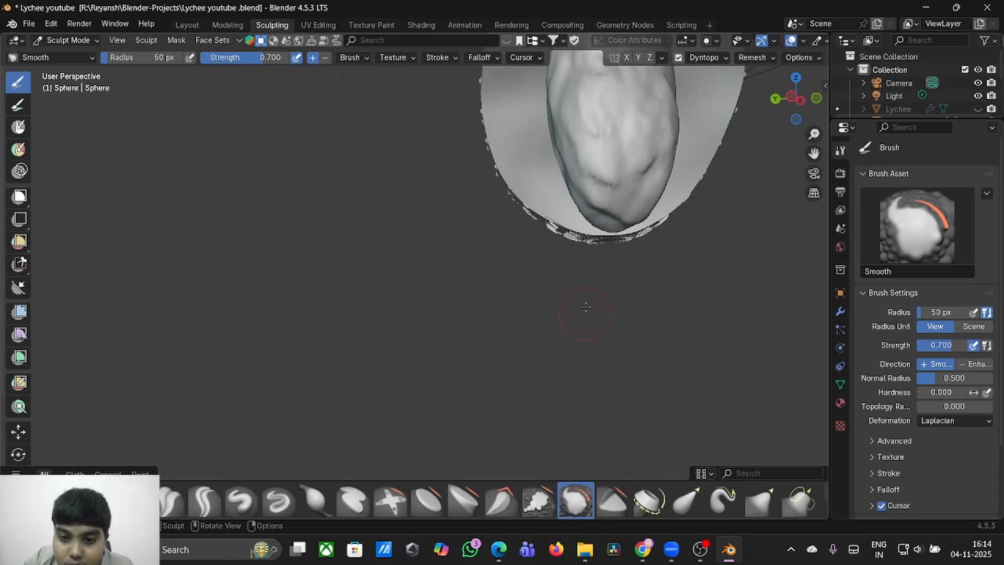
mouse_move(635, 225)
mouse_down()
mouse_move(579, 178)
mouse_move(590, 146)
mouse_move(626, 214)
mouse_move(641, 134)
mouse_move(629, 224)
mouse_move(656, 144)
mouse_up()
scroll(657, 147, down, 3)
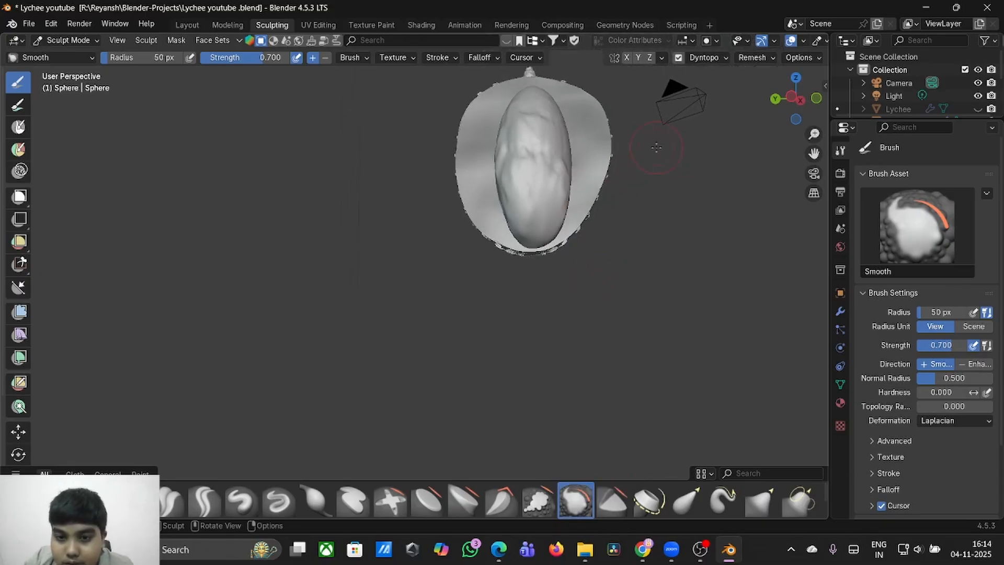
- Set the Smooth brush radius to 97 px and smooth the ridges across the sphere's front
click(121, 57)
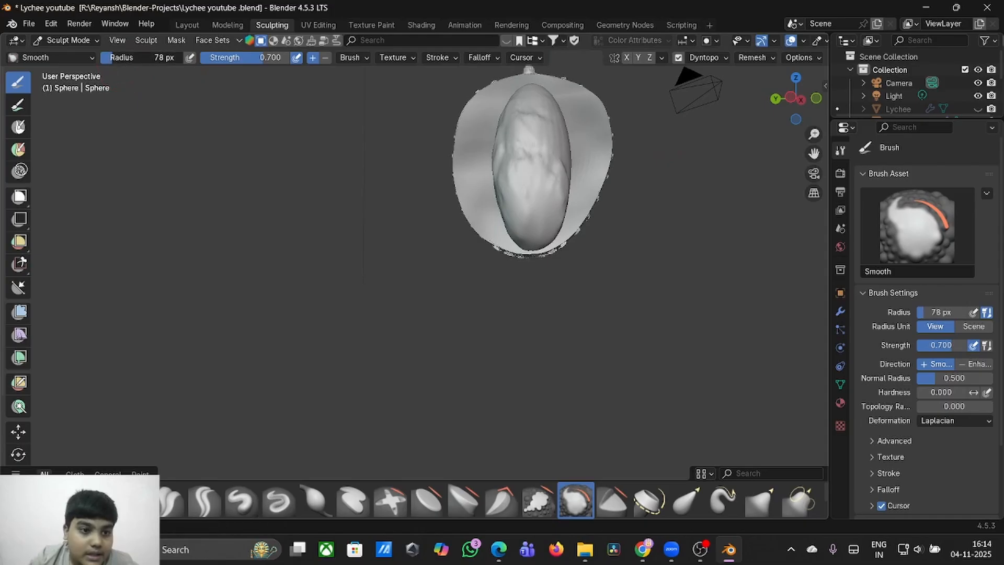
text(97)
key(Return)
drag(554, 168, 529, 163)
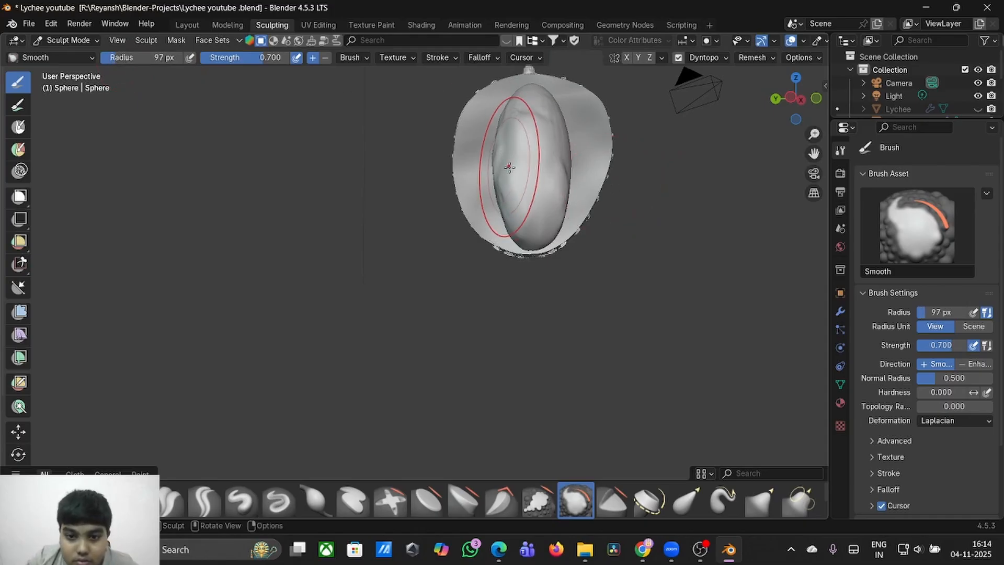
middle_drag(530, 163, 539, 192)
mouse_move(539, 192)
mouse_down()
mouse_move(538, 225)
mouse_move(523, 168)
mouse_move(533, 136)
mouse_up()
middle_drag(533, 135, 531, 129)
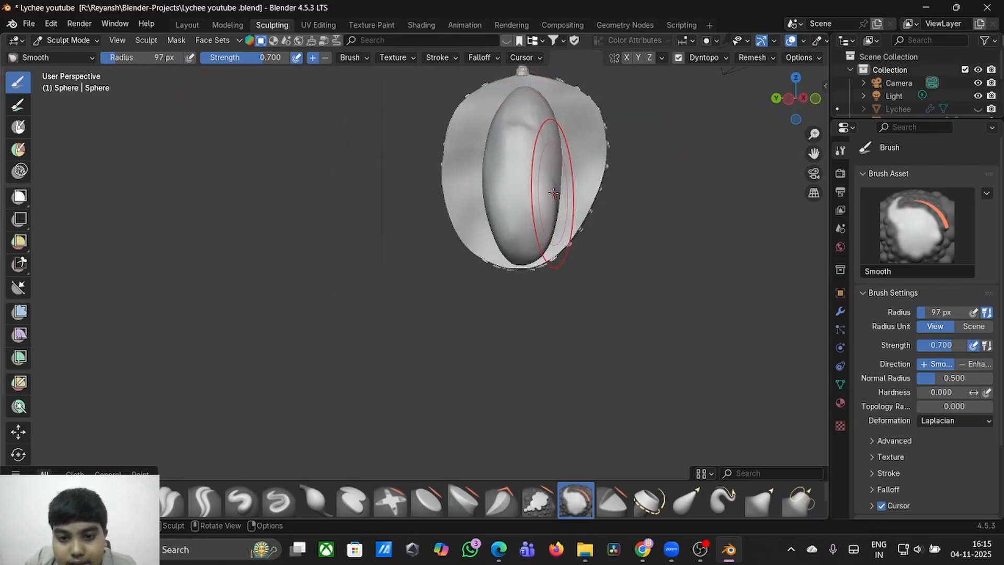
- Smooth the upper end, edge and lower part of the elongated sphere with the Smooth brush
middle_drag(554, 230, 535, 195)
mouse_move(467, 112)
mouse_down()
mouse_move(481, 111)
mouse_move(460, 103)
mouse_move(481, 123)
mouse_move(448, 122)
mouse_up()
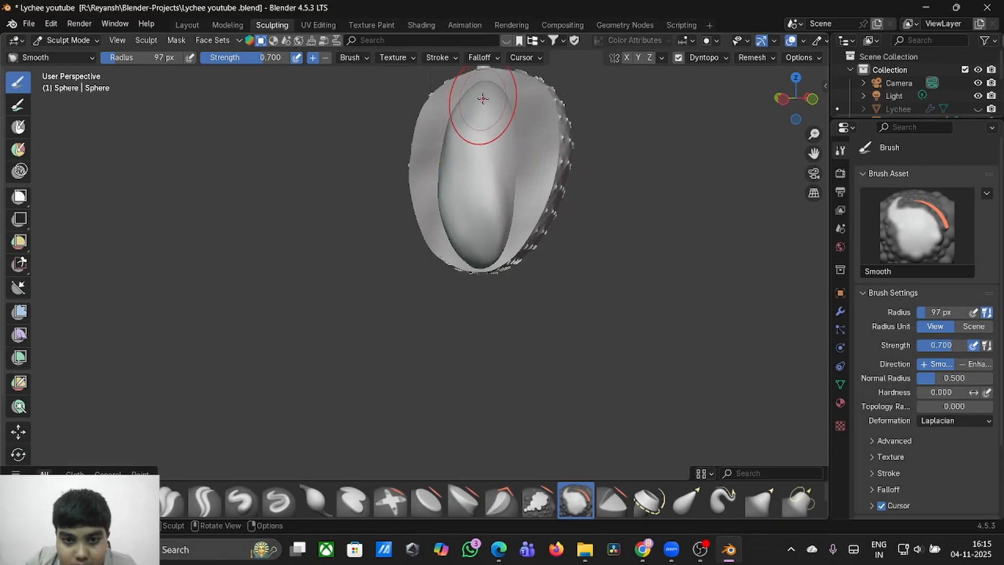
middle_drag(544, 173, 544, 175)
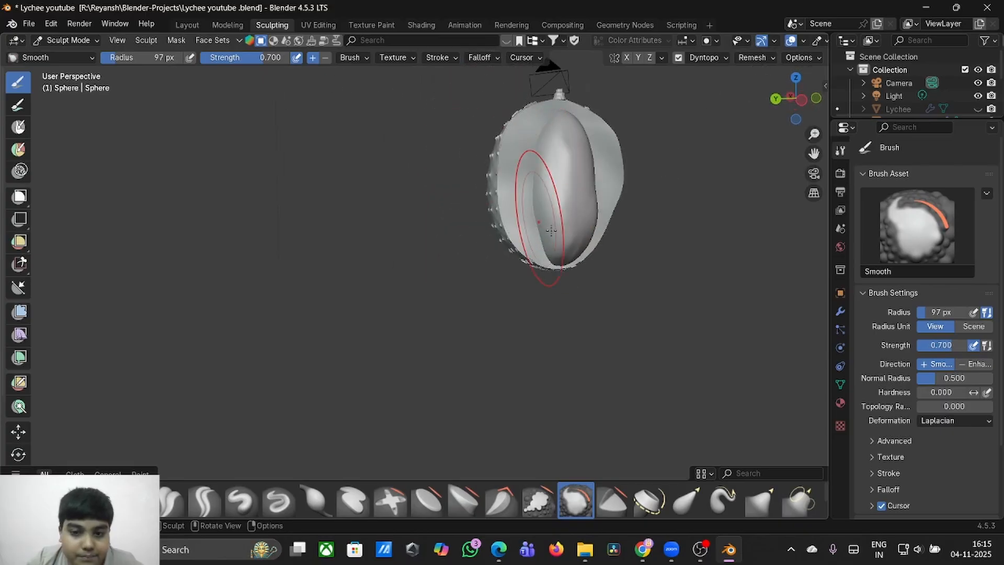
drag(553, 231, 567, 234)
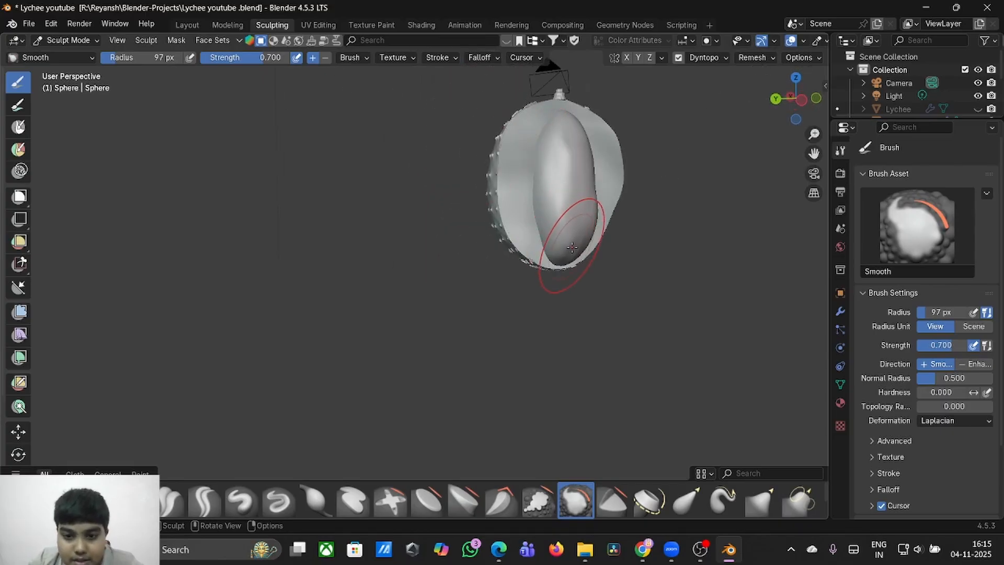
- Leave sculpting for the Layout workspace and examine the smoothed seed on the lychee's cut face from several angles
click(187, 25)
middle_drag(539, 205, 553, 201)
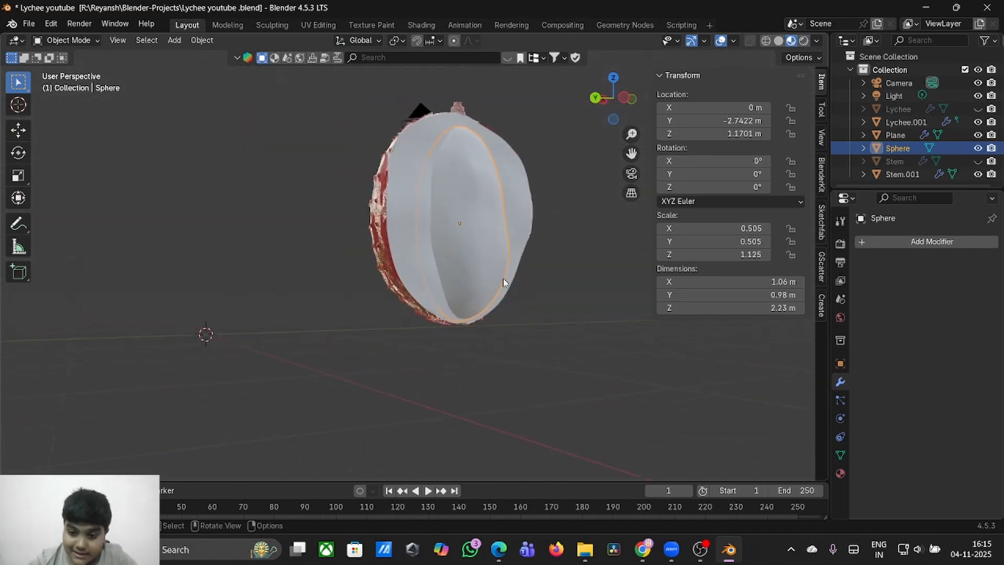
key(alt+Tab)
click(729, 549)
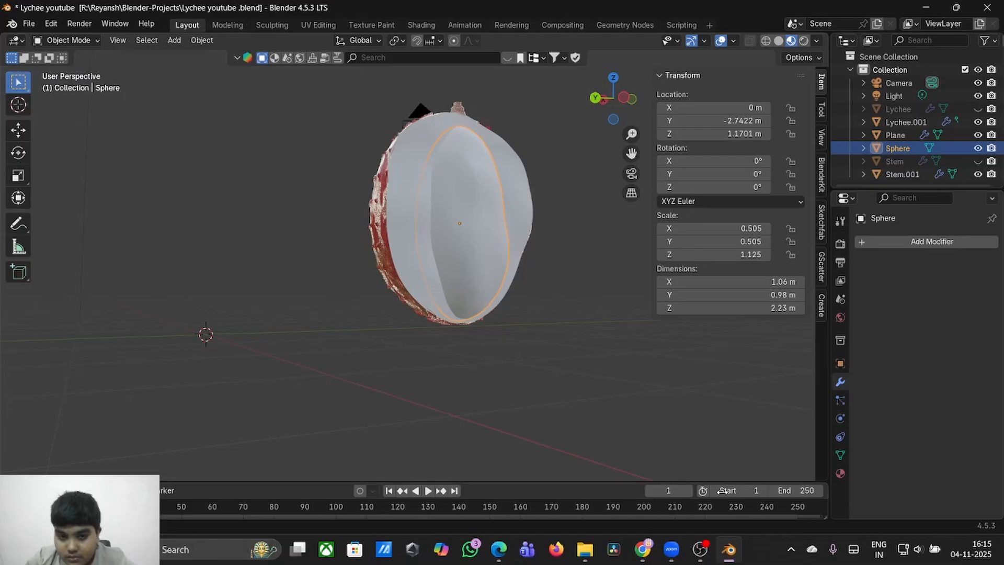
middle_drag(664, 428, 555, 353)
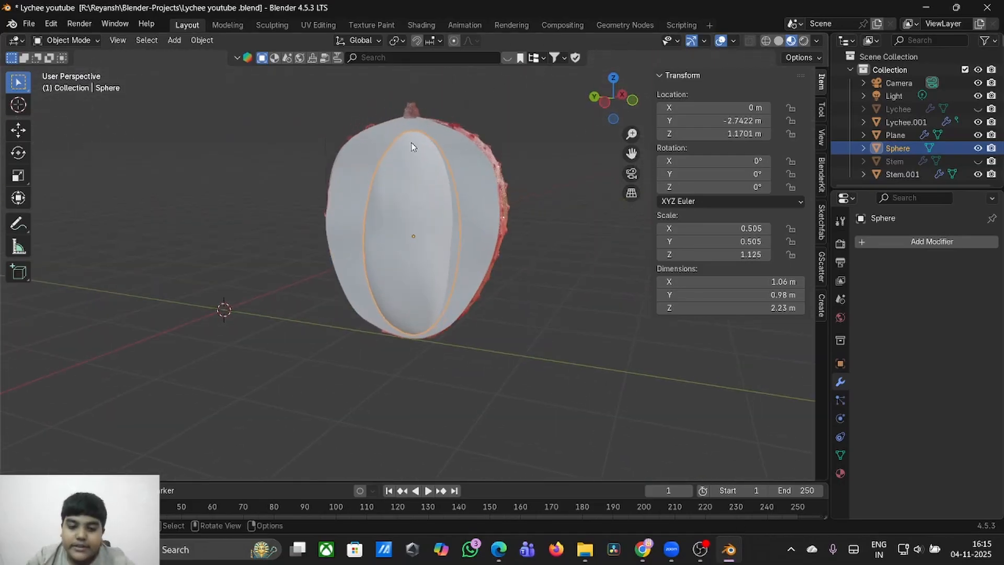
scroll(460, 148, up, 4)
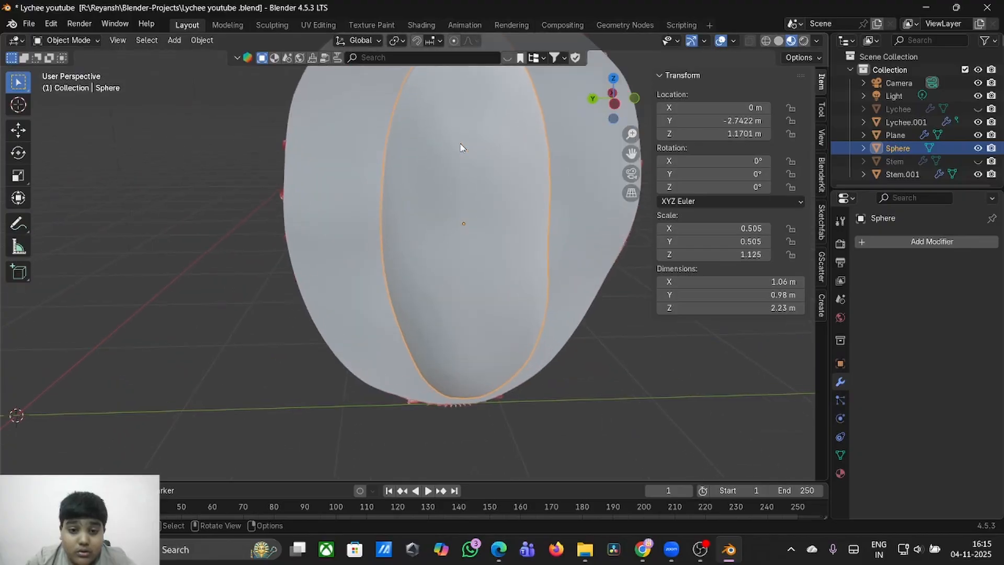
scroll(460, 148, down, 5)
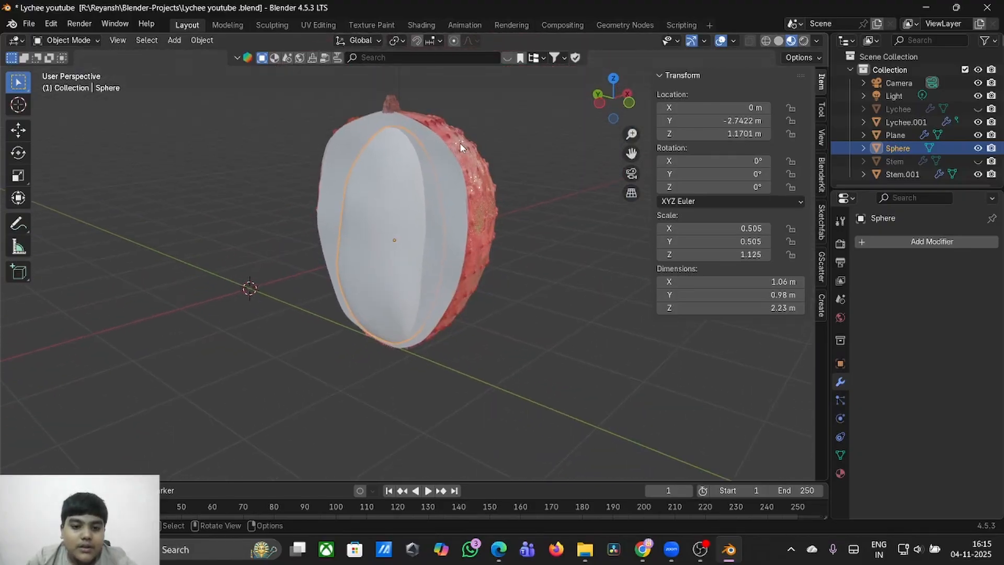
scroll(460, 148, up, 1)
- Create a new material for the seed sphere in the Shading workspace and bring the cut face into view
click(421, 24)
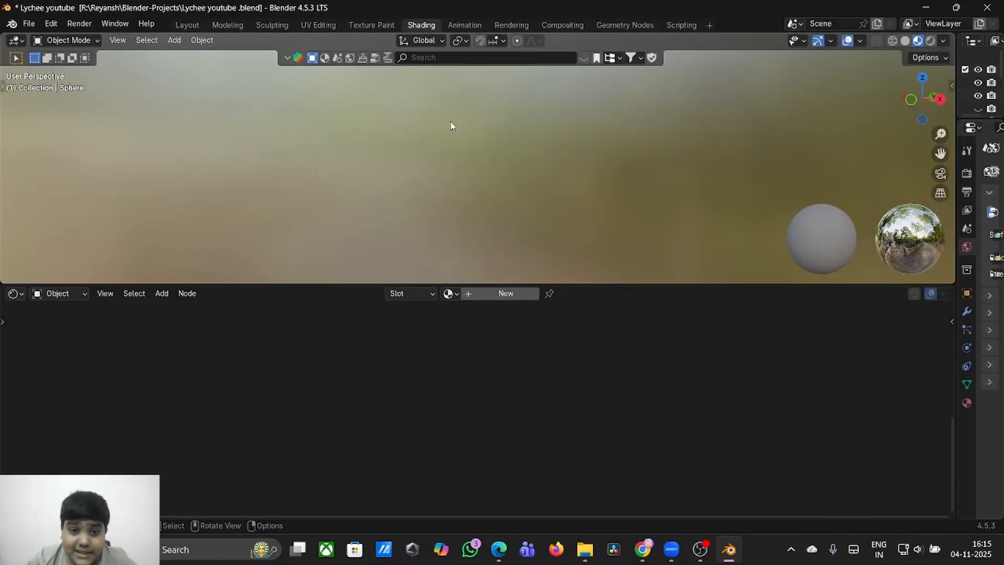
click(501, 294)
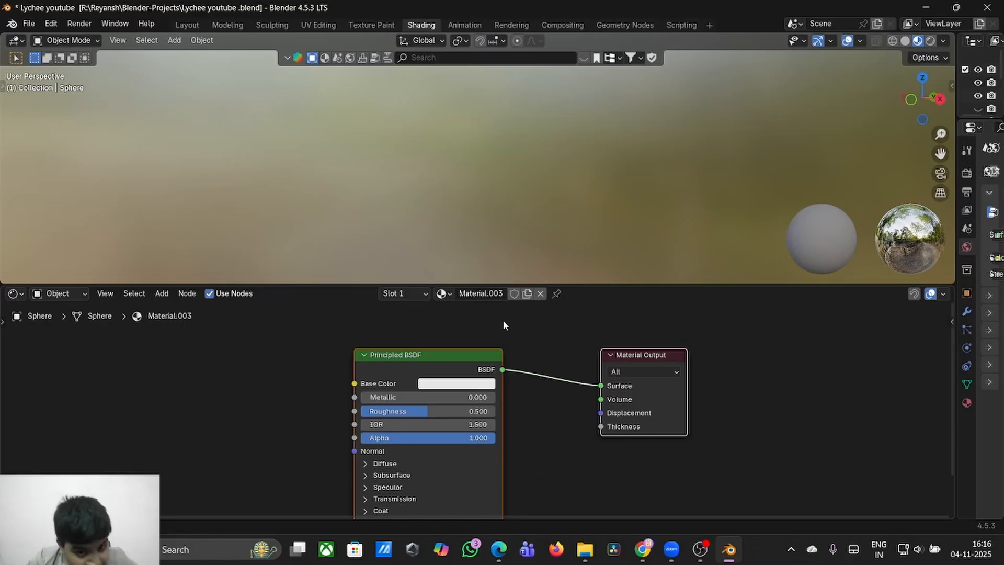
scroll(762, 197, left, 5)
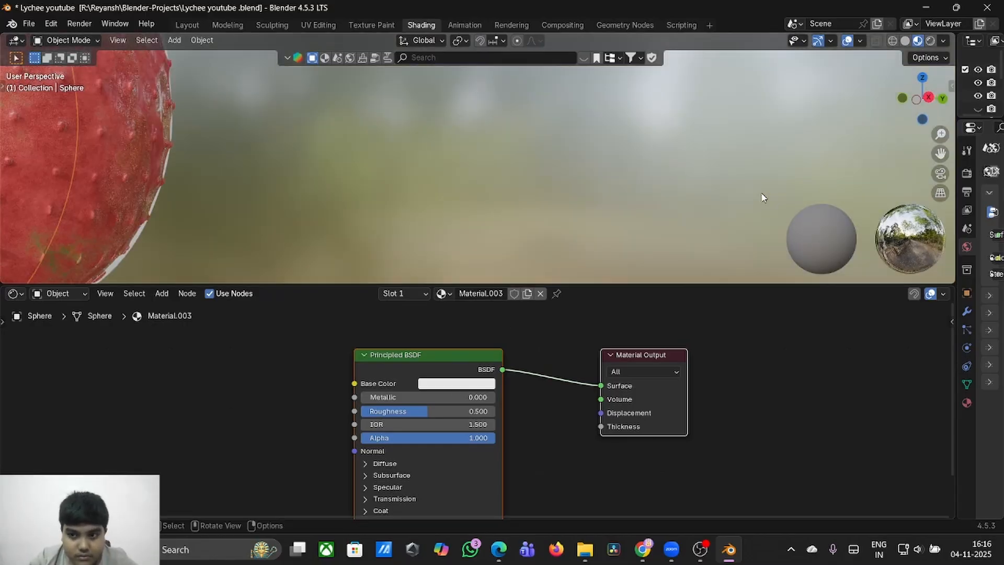
scroll(762, 198, left, 10)
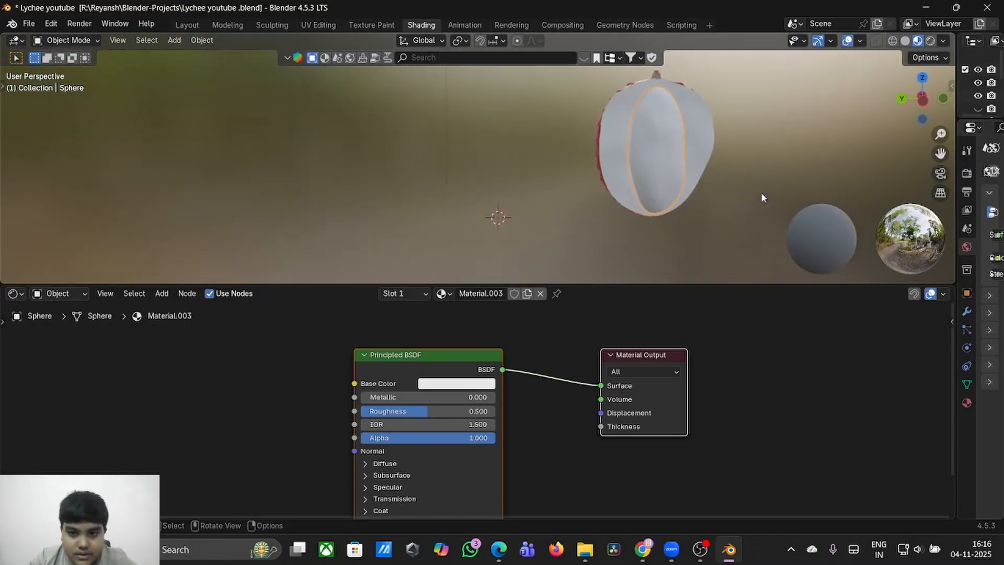
scroll(761, 197, up, 4)
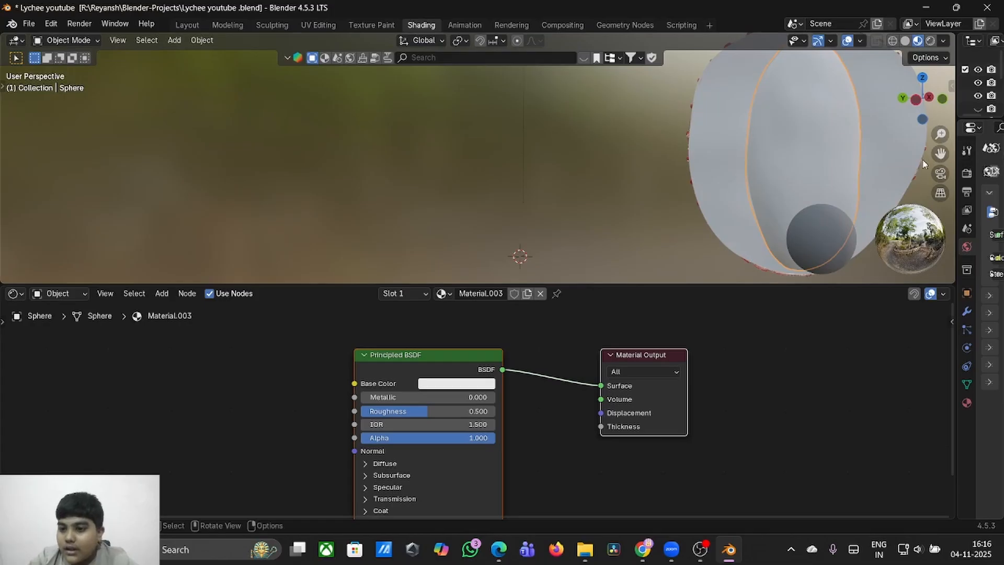
drag(940, 154, 633, 160)
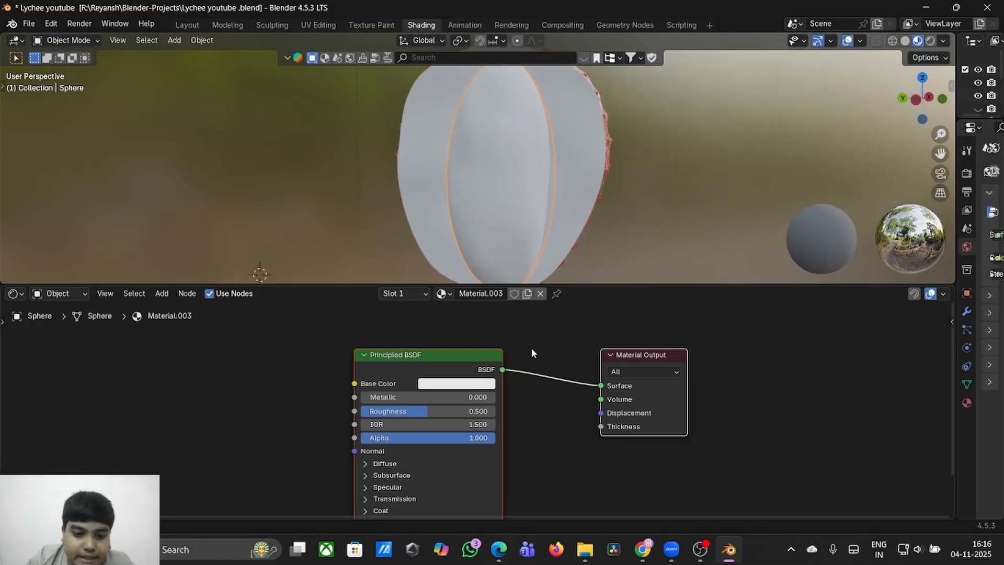
- Try a dark red base color (#6A261E) on the seed material, and undo it
click(428, 385)
click(469, 275)
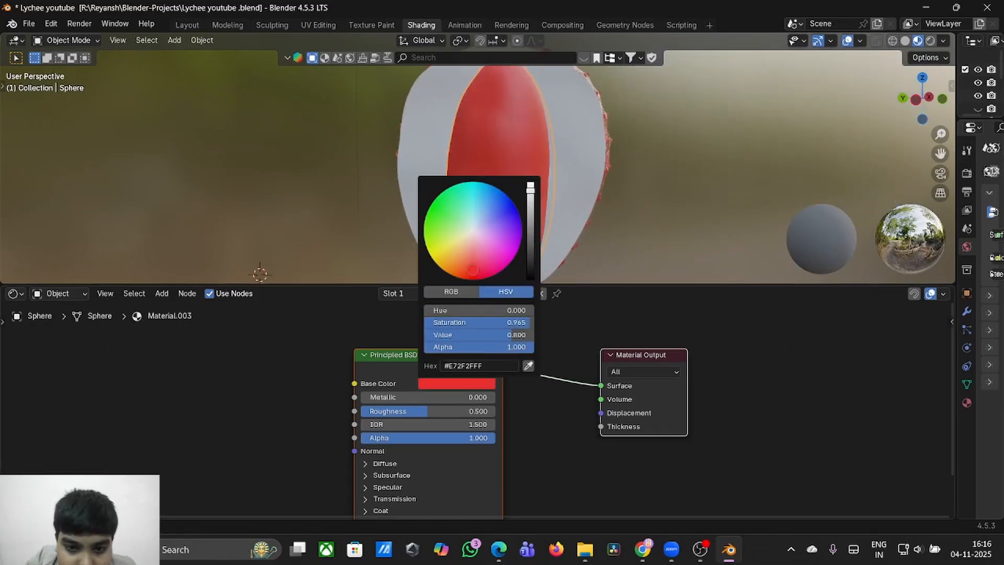
drag(531, 195, 530, 238)
drag(471, 278, 469, 266)
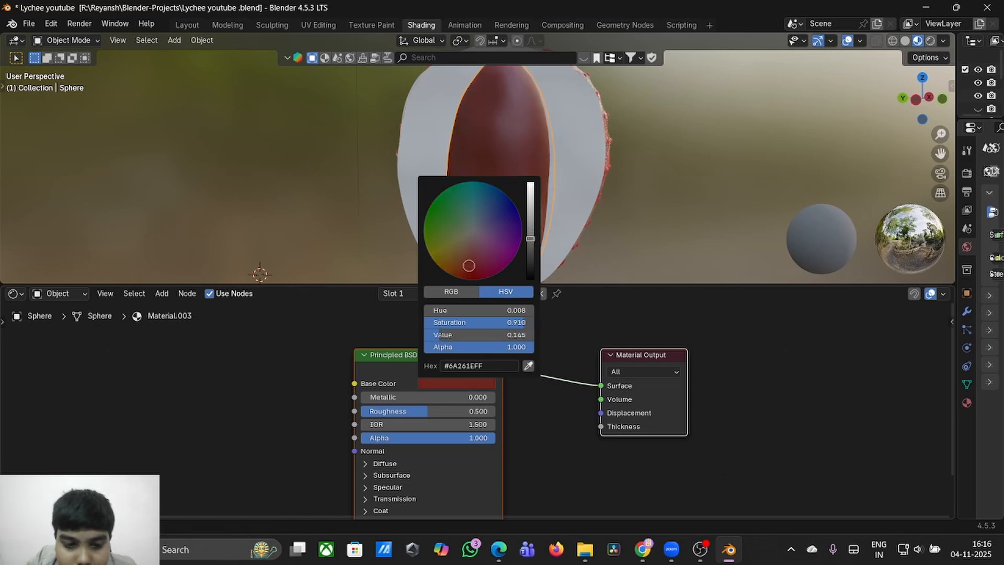
key(ctrl+z)
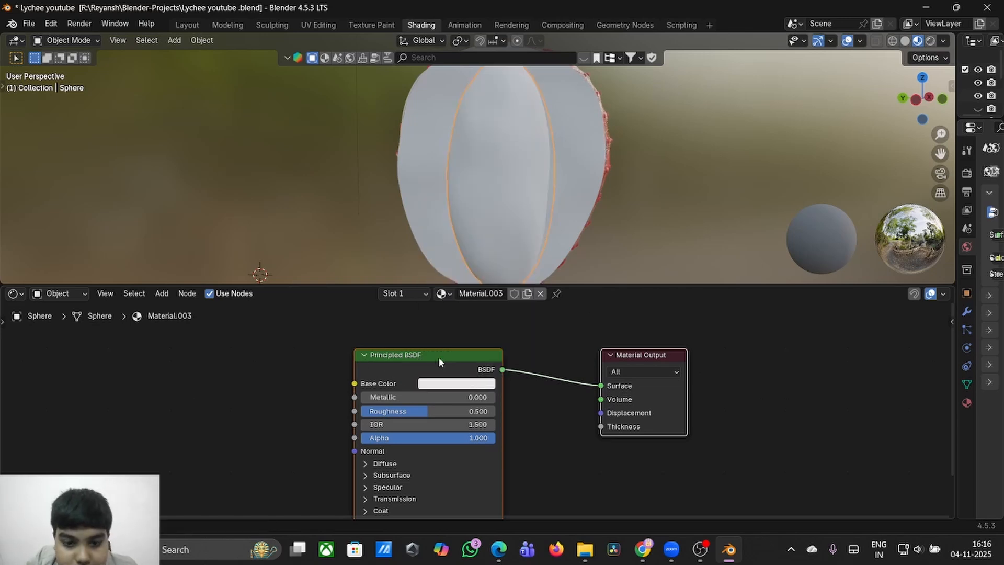
- Add a Color Ramp node and connect its Color output to the Principled BSDF's Base Color
key(shift+a)
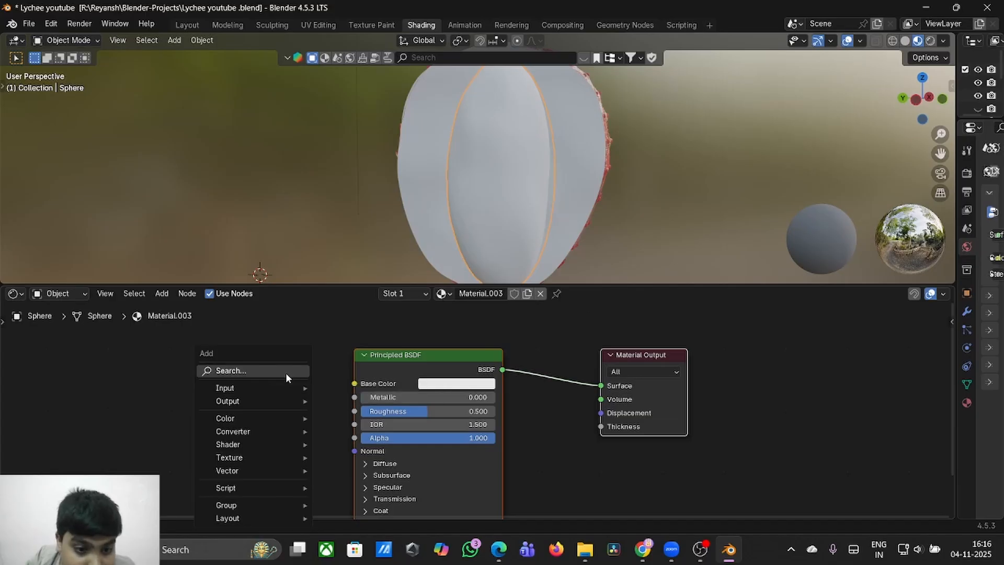
click(289, 372)
click(335, 409)
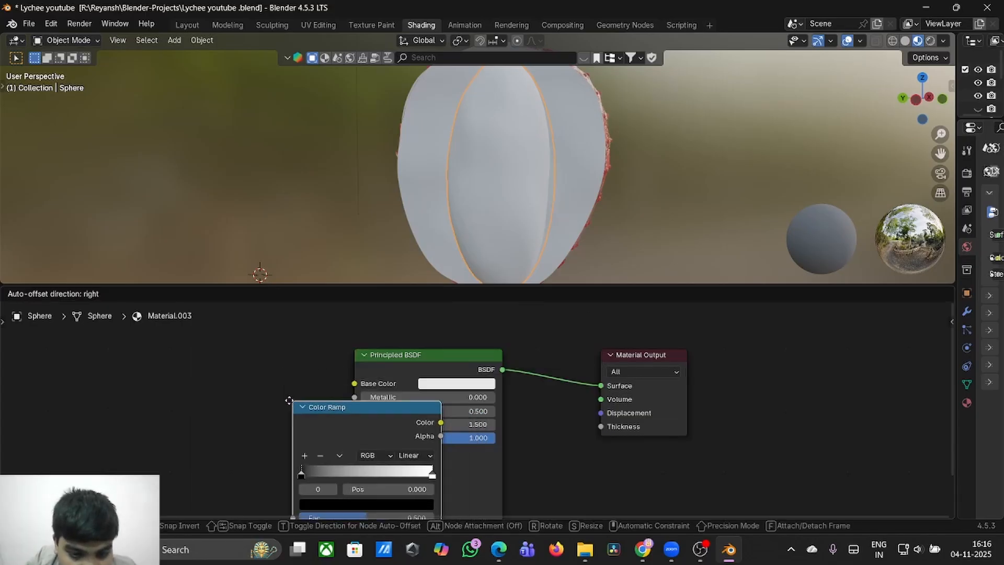
click(164, 368)
ctrl+scroll(166, 365, left, 8)
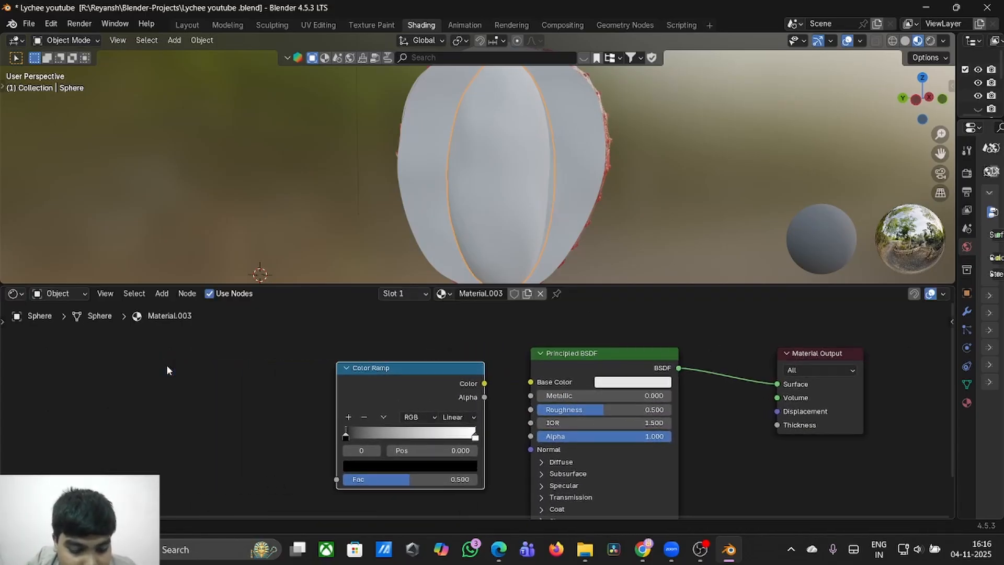
key(shift+a)
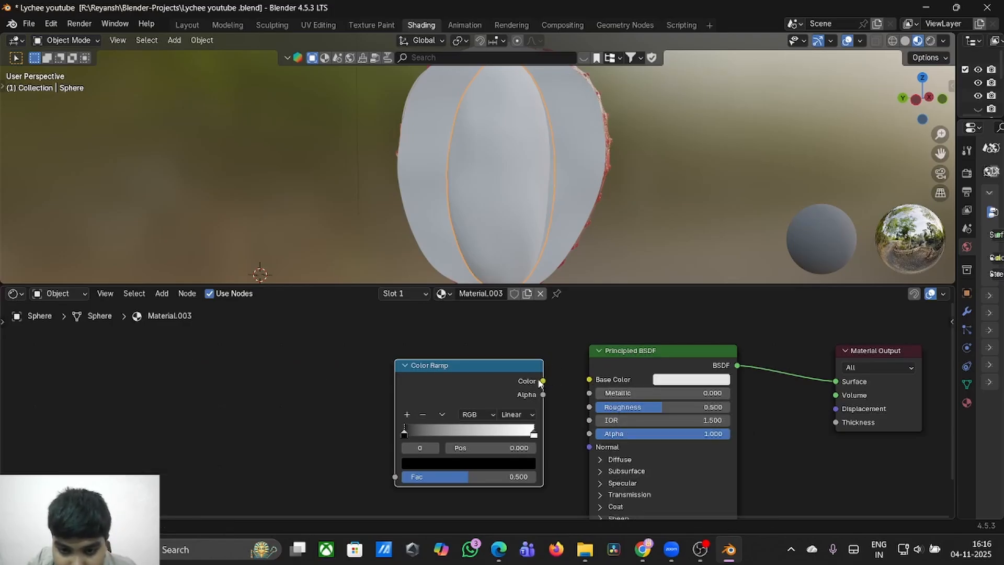
drag(589, 381, 589, 381)
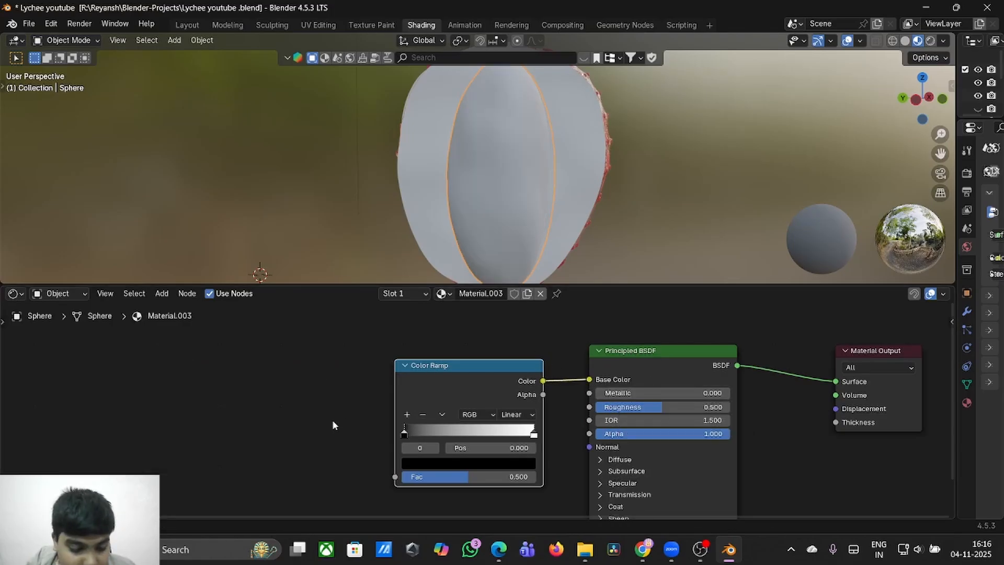
- Add a Noise Texture node and connect its Fac output to the Color Ramp's Fac input
key(shift+a)
mouse_move(332, 419)
click(285, 371)
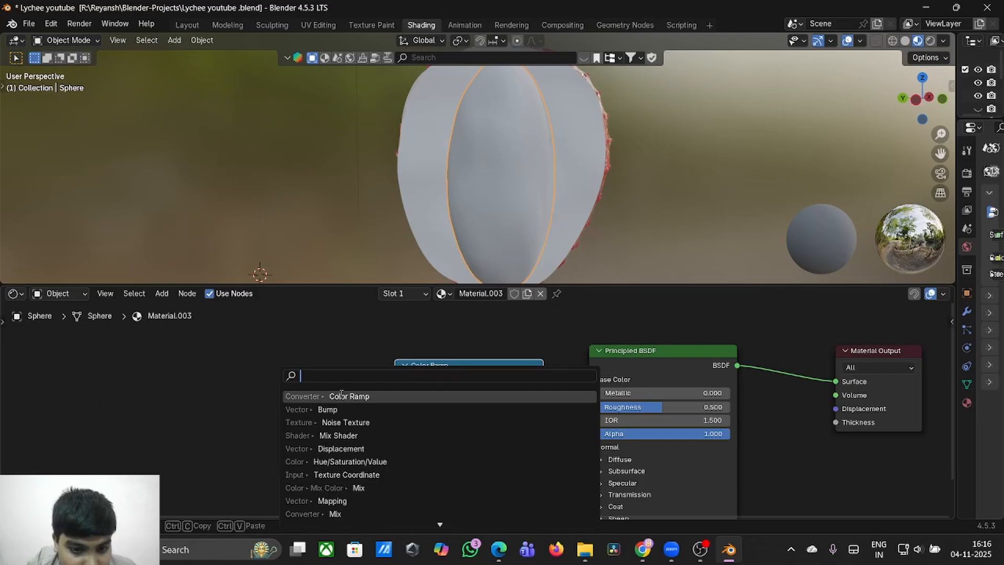
click(344, 422)
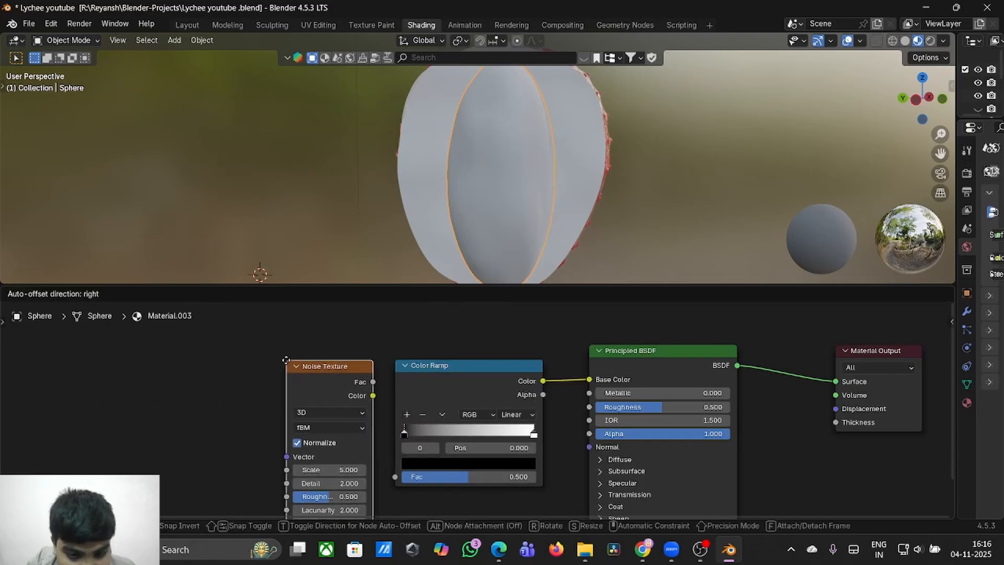
click(276, 360)
drag(363, 382, 395, 473)
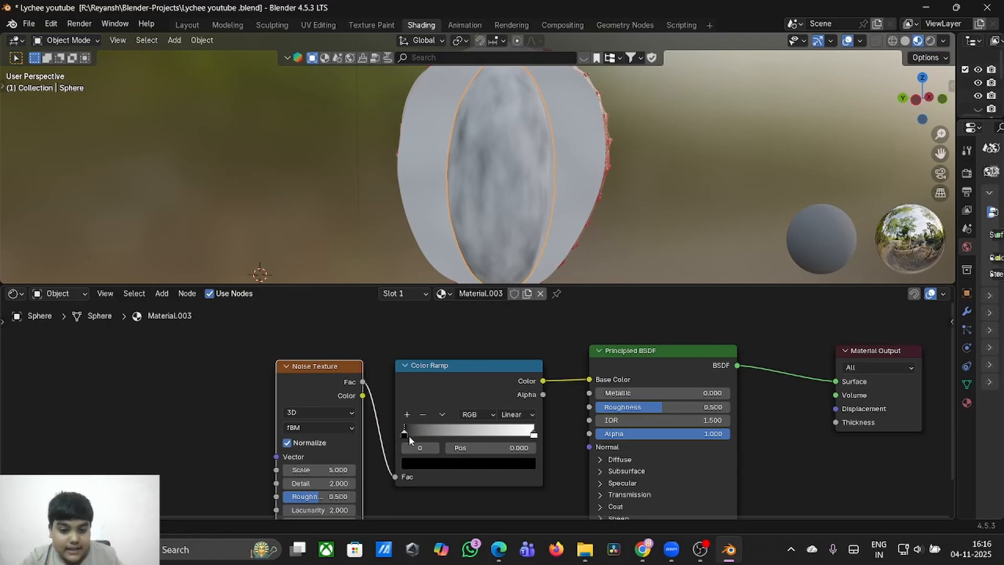
- Change the Color Ramp's black stop to a dark red
click(423, 463)
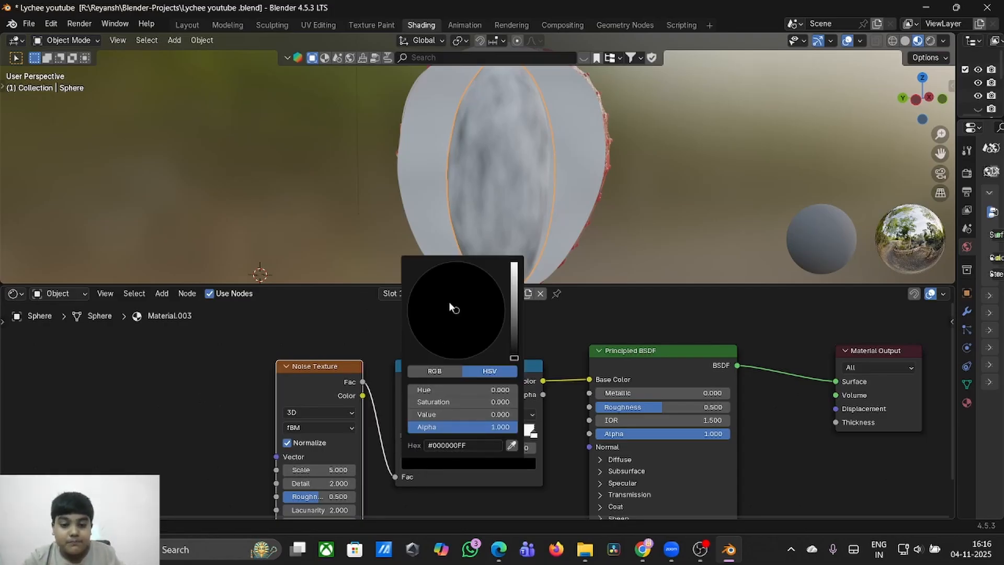
drag(513, 359, 514, 339)
mouse_move(462, 321)
mouse_down()
mouse_move(457, 351)
mouse_move(457, 318)
mouse_move(513, 313)
mouse_move(514, 301)
mouse_move(458, 326)
mouse_move(459, 347)
mouse_up()
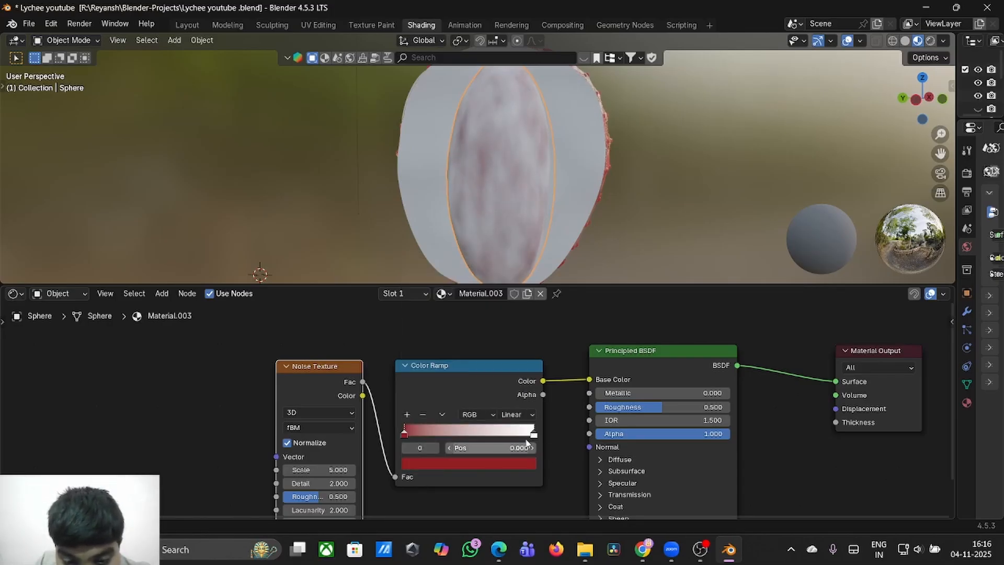
- Change the Color Ramp's white stop to a very dark red (#270003)
click(530, 436)
click(520, 463)
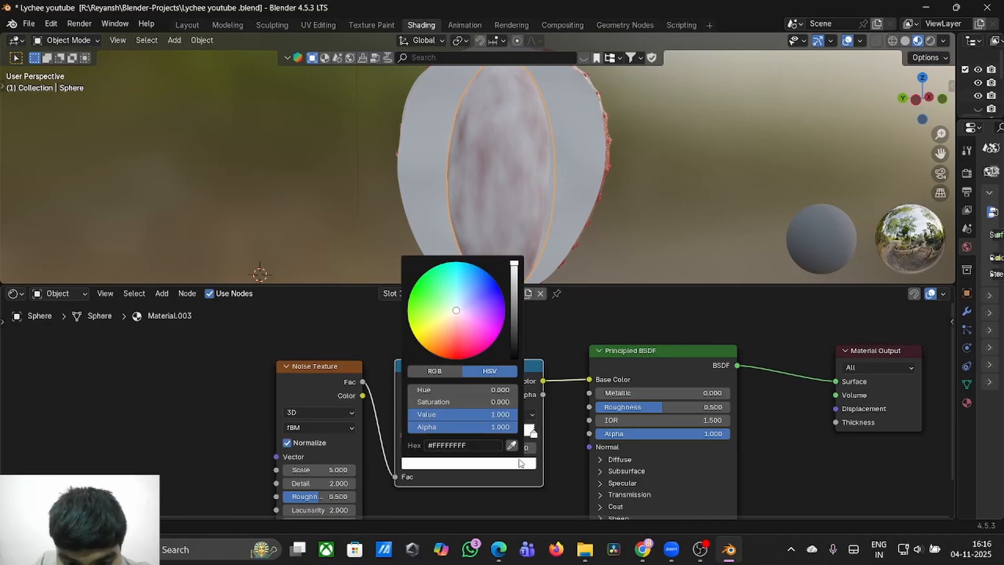
click(462, 354)
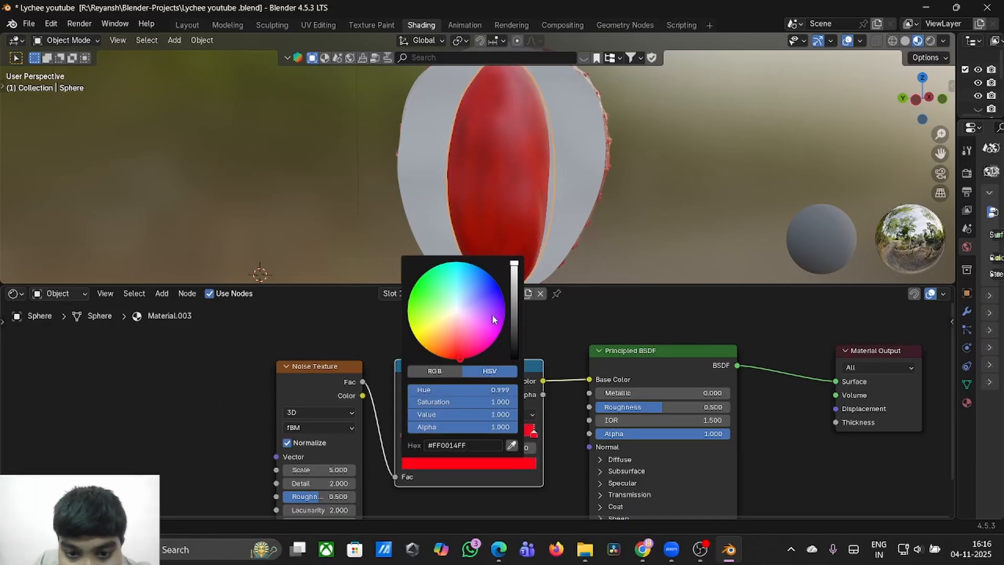
drag(513, 277, 514, 345)
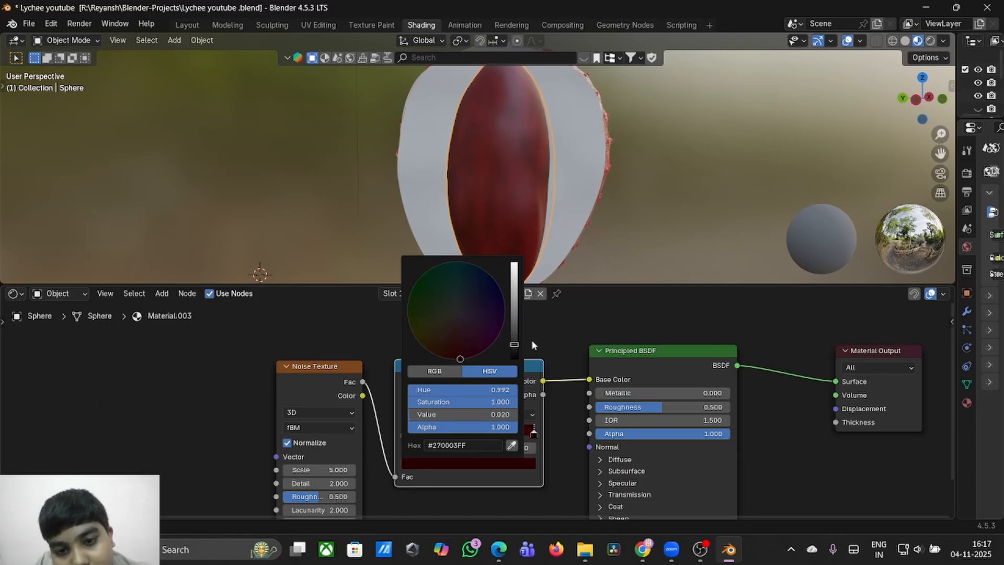
scroll(542, 169, right, 6)
scroll(542, 168, left, 4)
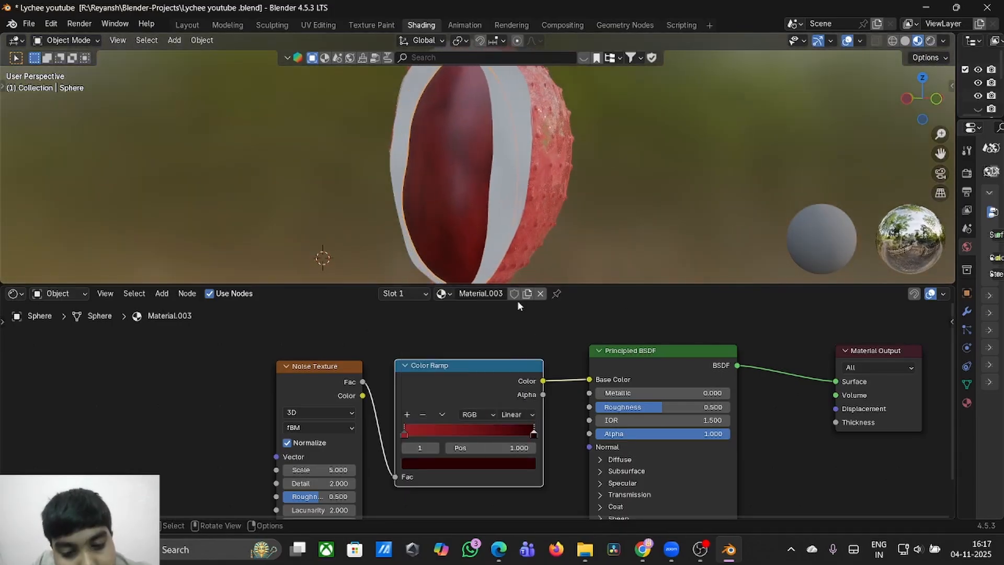
- Move the Color Ramp's red stop to position 0.309 and set the Noise Texture scale to 5.9
drag(405, 432, 427, 434)
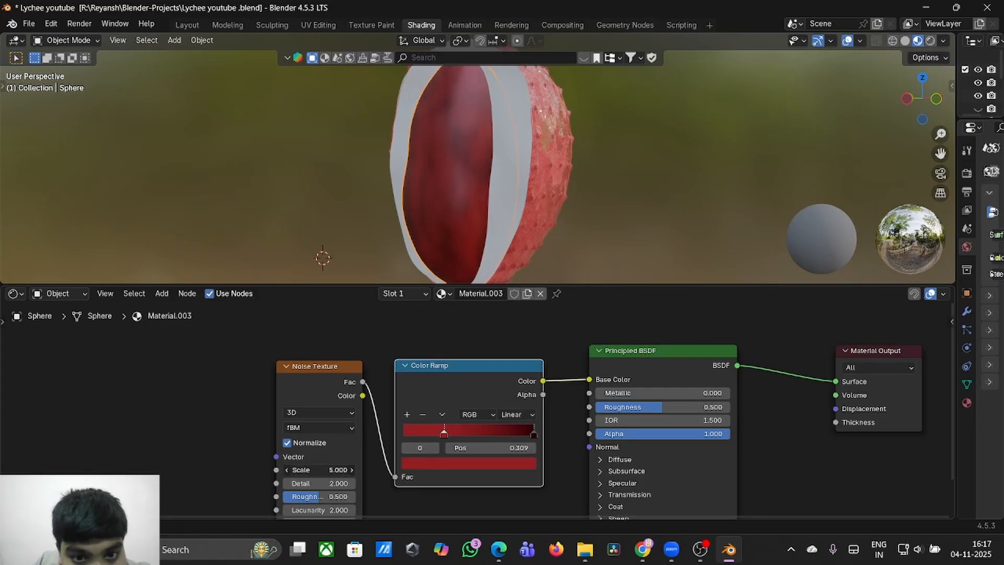
click(270, 446)
drag(637, 394, 663, 407)
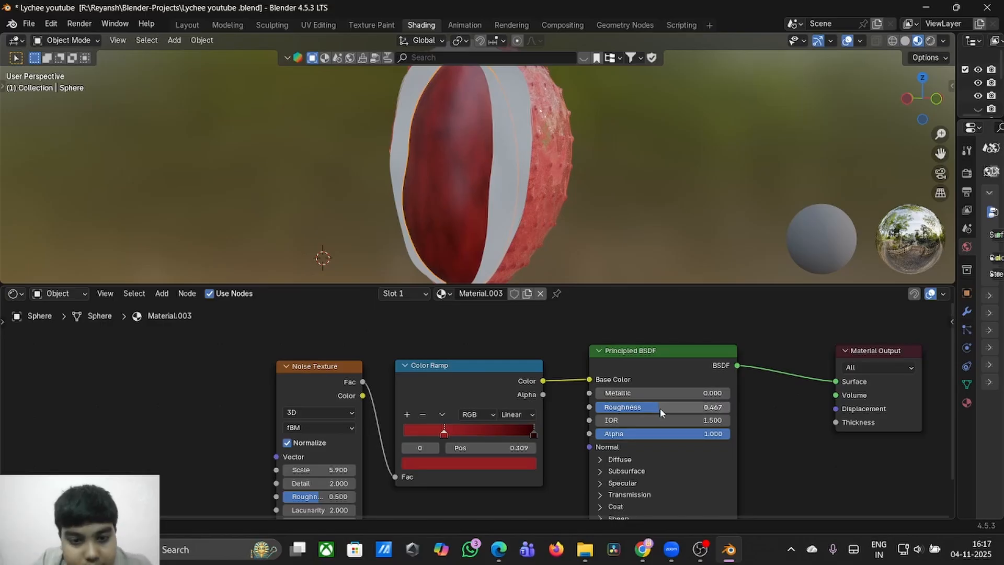
- Duplicate the Color Ramp node, place the copy below the original and reset it to default values
middle_drag(479, 392, 482, 344)
click(453, 344)
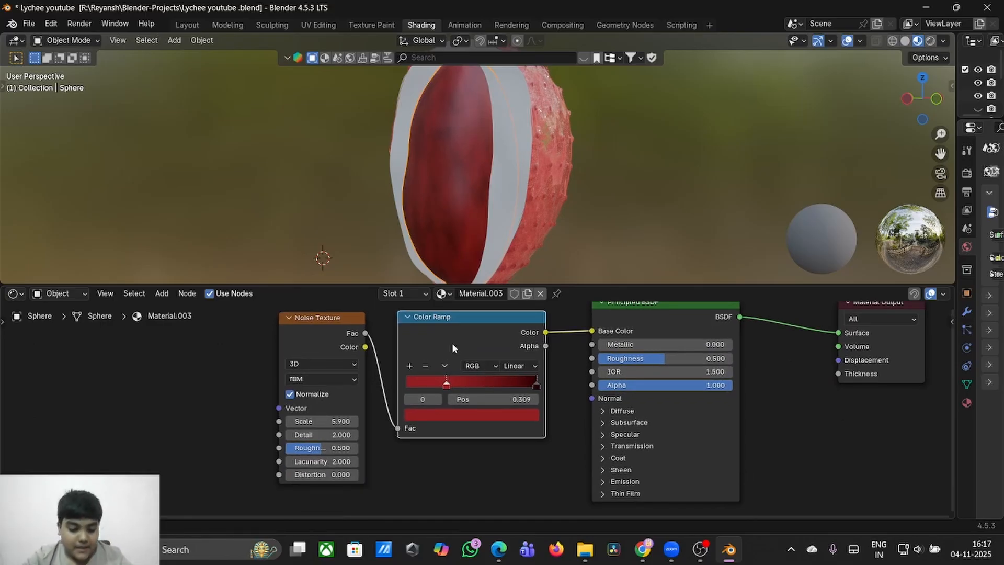
key(shift+d)
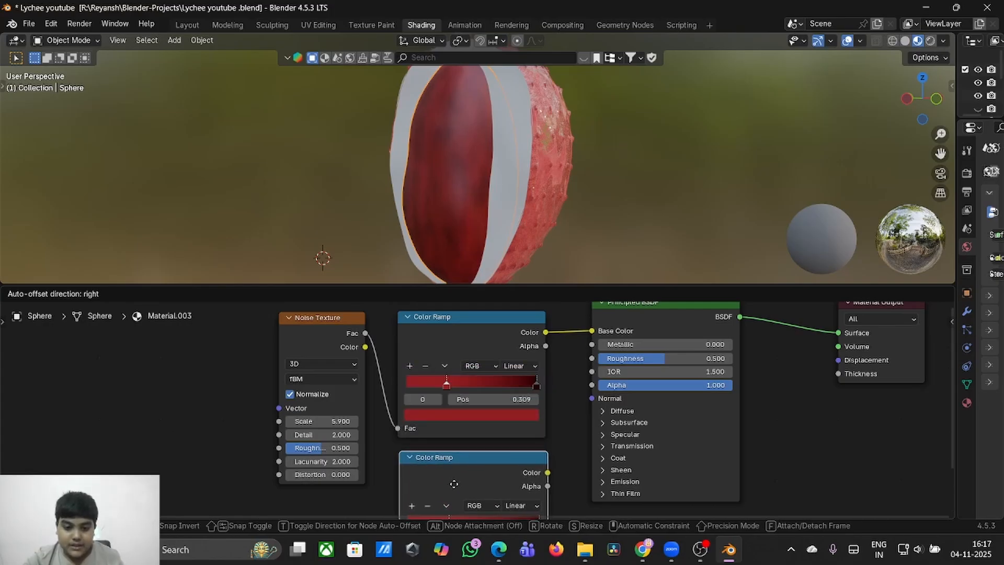
click(452, 482)
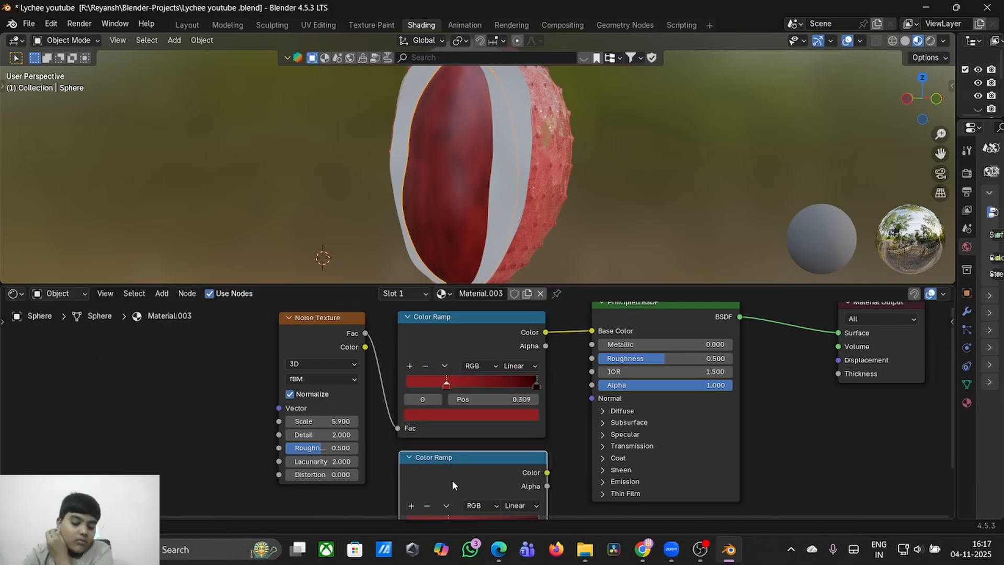
key(BackSpace)
scroll(453, 485, down, 2)
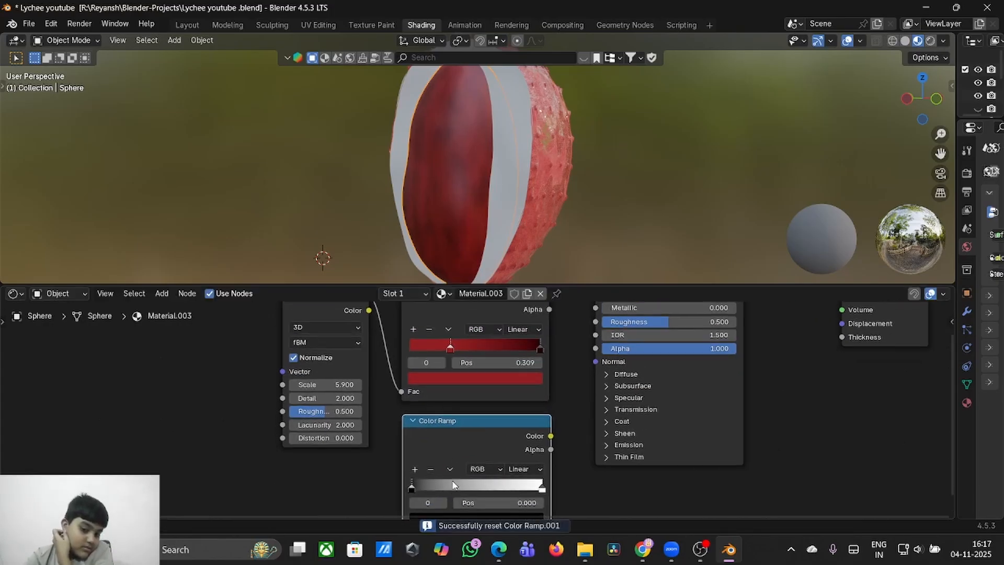
scroll(452, 479, down, 2)
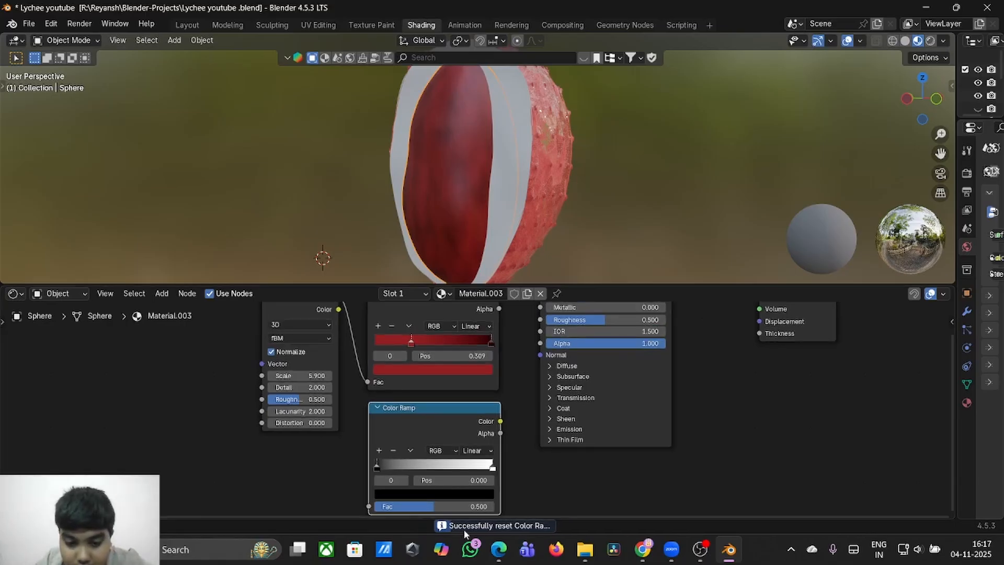
scroll(495, 466, down, 1)
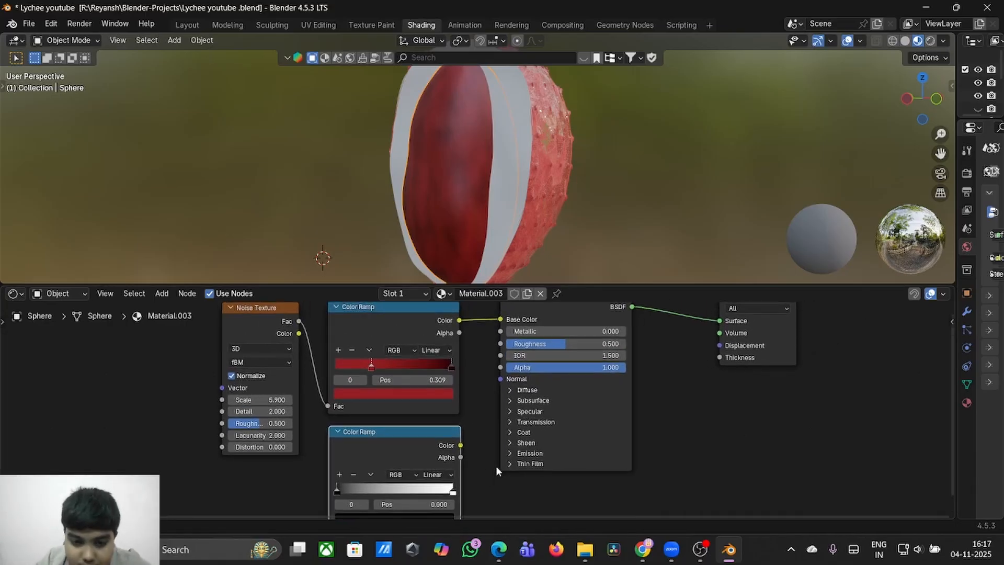
scroll(460, 454, up, 1)
- Duplicate the Noise Texture node, reset the copy to defaults and connect its Fac output to the second Color Ramp's Fac input
click(310, 315)
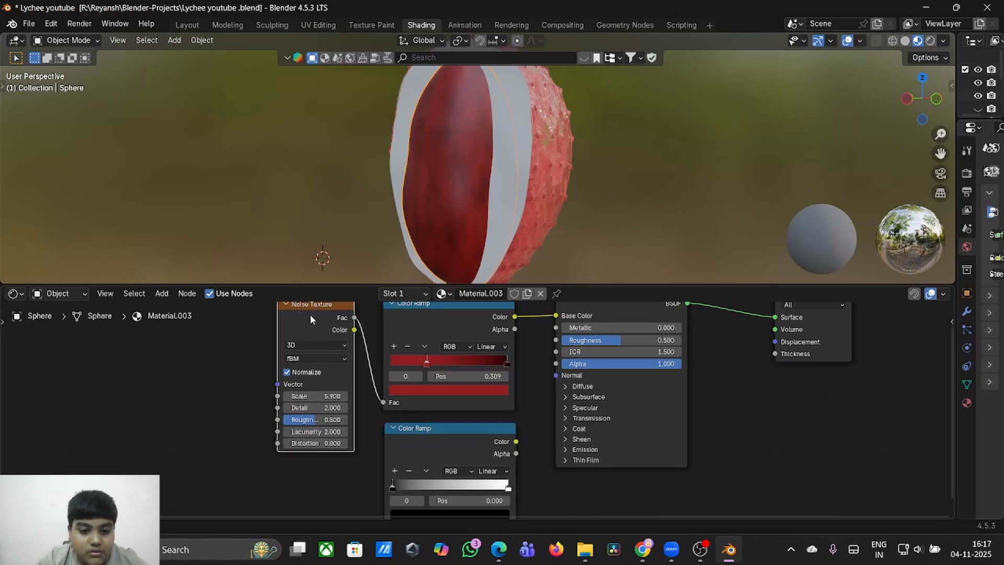
right_click(309, 314)
click(251, 341)
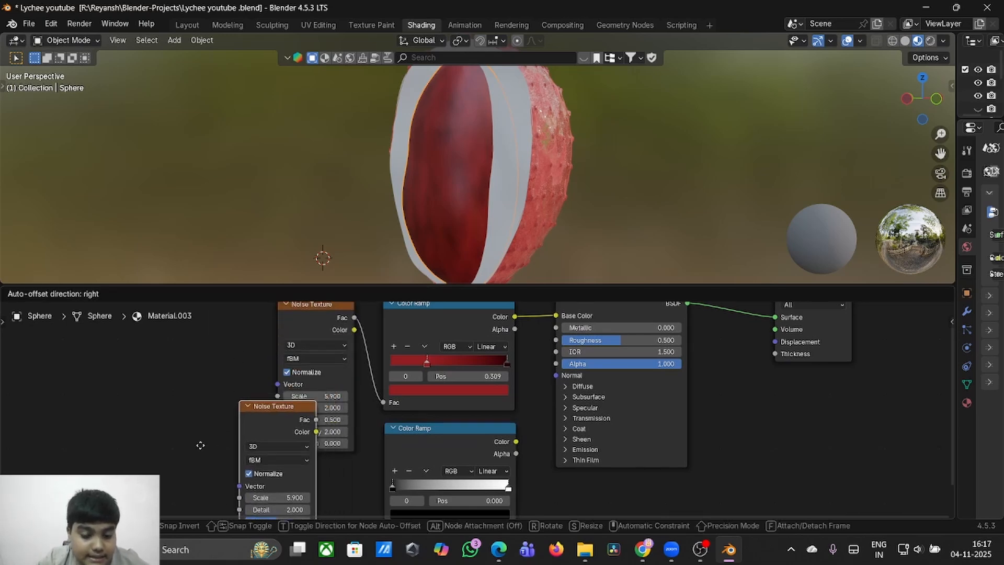
click(143, 462)
key(BackSpace)
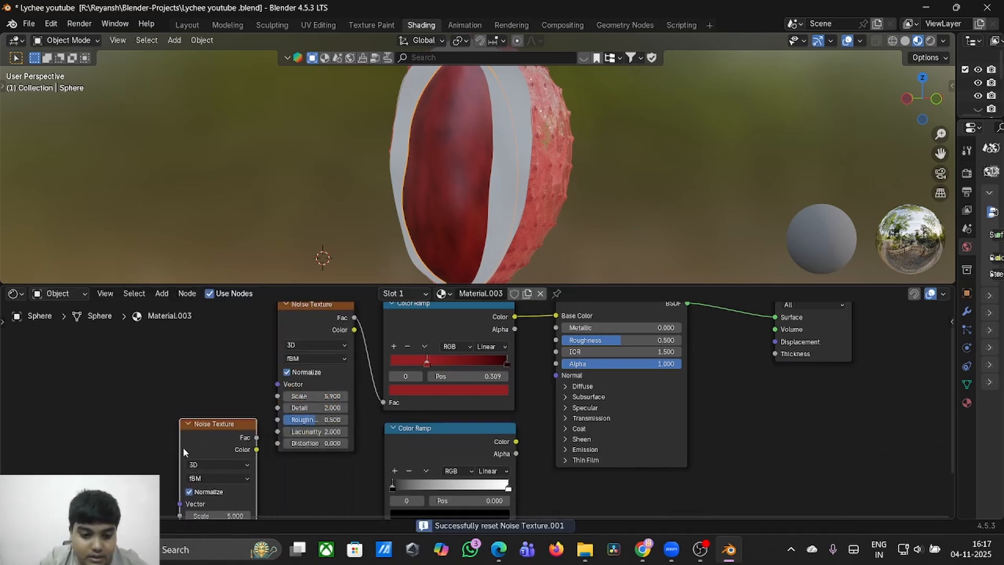
drag(195, 448, 369, 516)
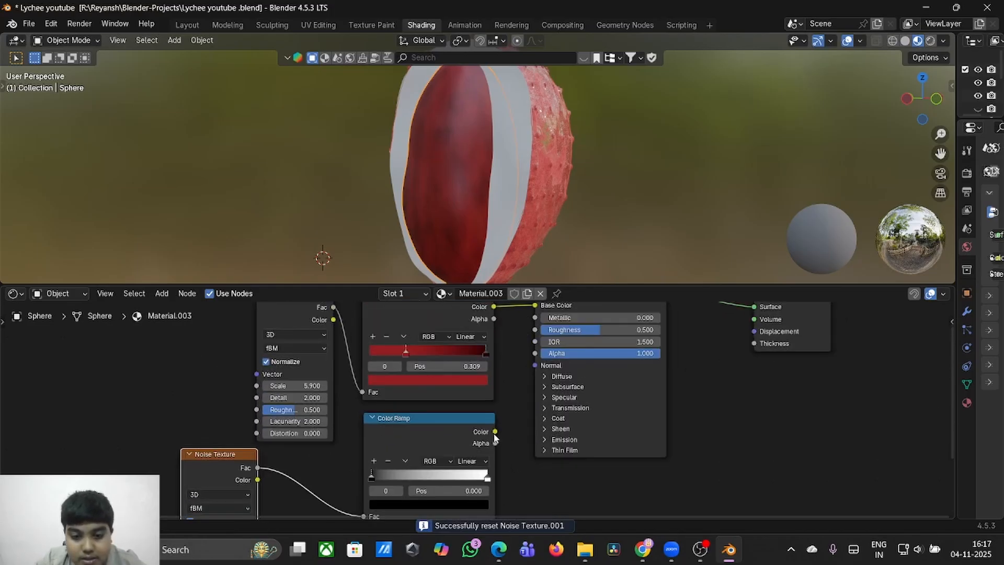
- Connect the second Color Ramp's Color output to Roughness and move its black stop to 0.415 and white stop to 0.920
drag(495, 434, 536, 331)
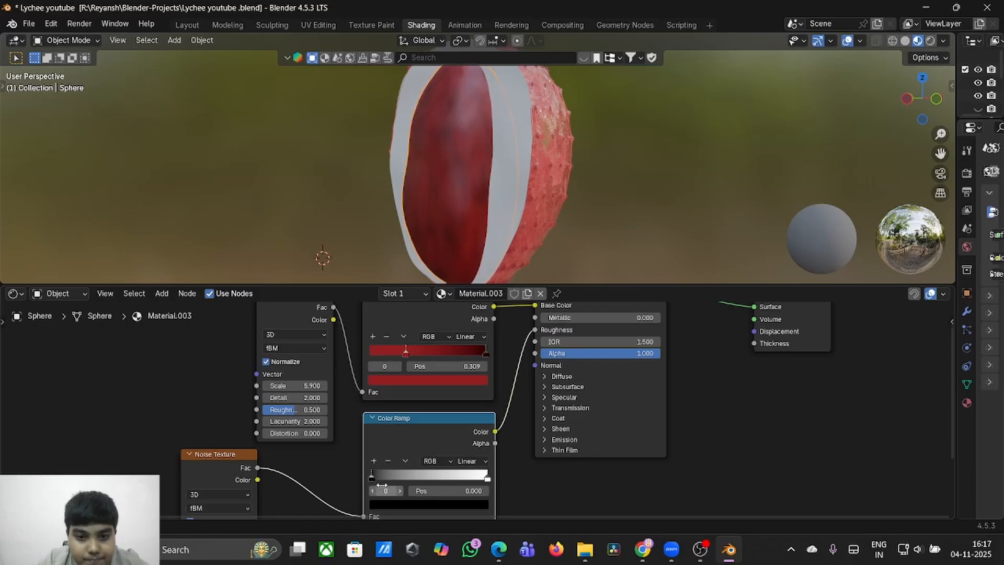
middle_drag(373, 505, 381, 484)
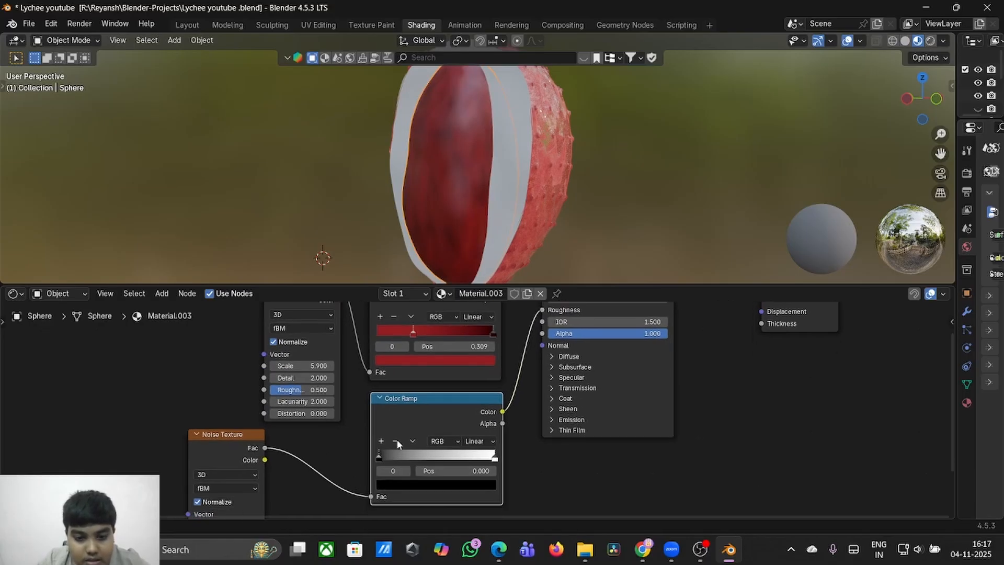
mouse_move(382, 454)
mouse_down()
mouse_move(444, 453)
mouse_move(410, 449)
mouse_up()
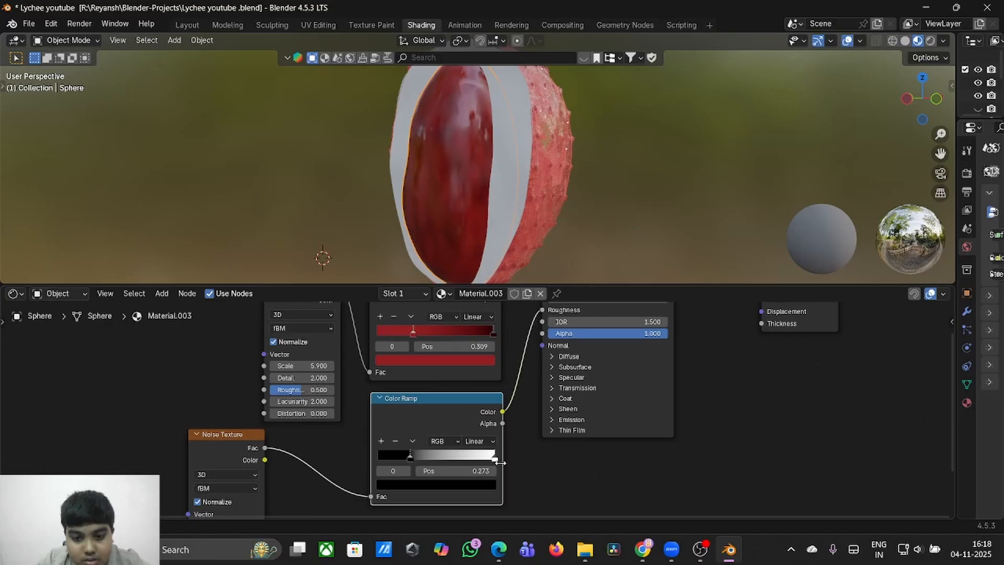
drag(495, 458, 472, 459)
drag(410, 457, 427, 468)
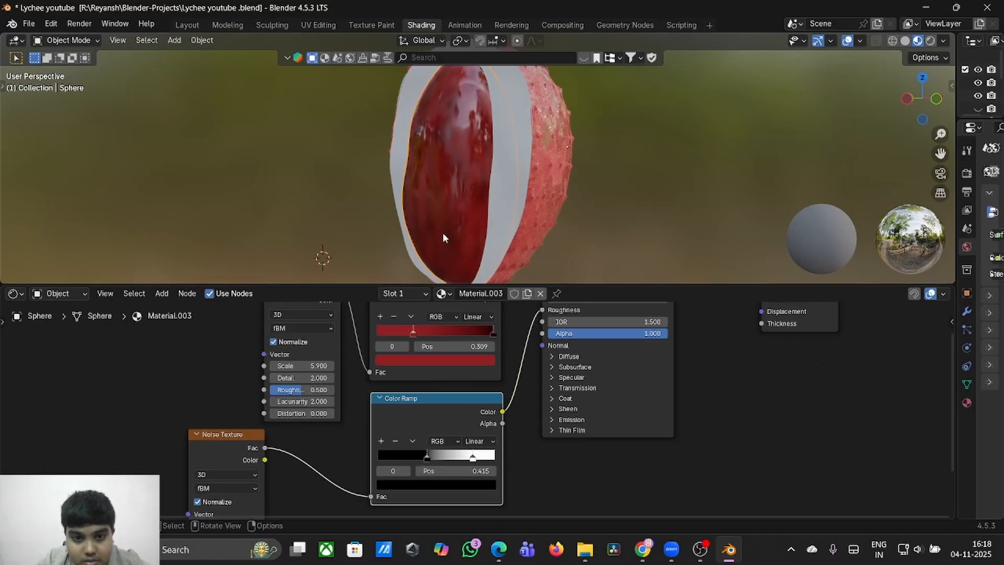
mouse_move(442, 232)
middle_down()
mouse_move(491, 231)
mouse_move(443, 232)
middle_up()
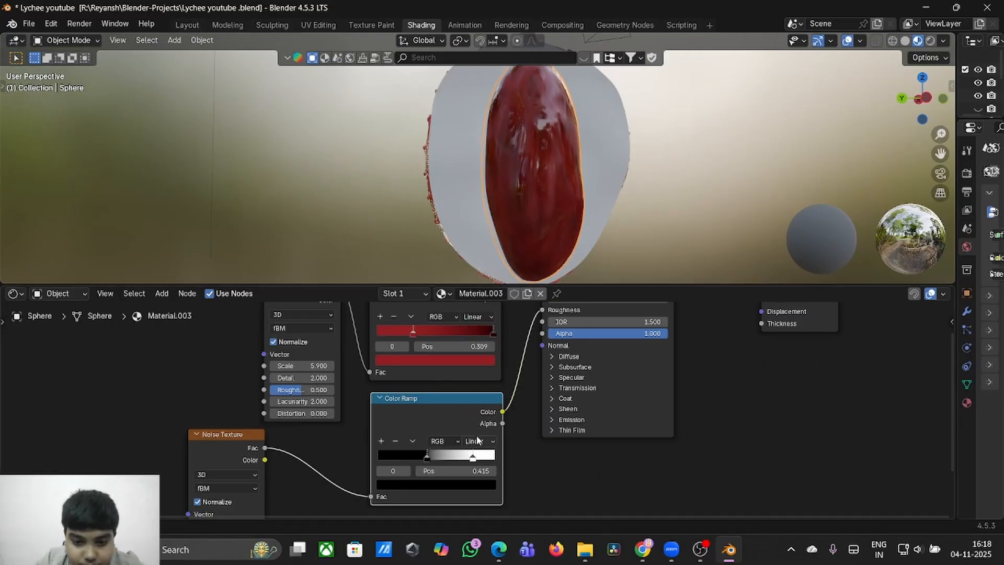
drag(473, 457, 486, 457)
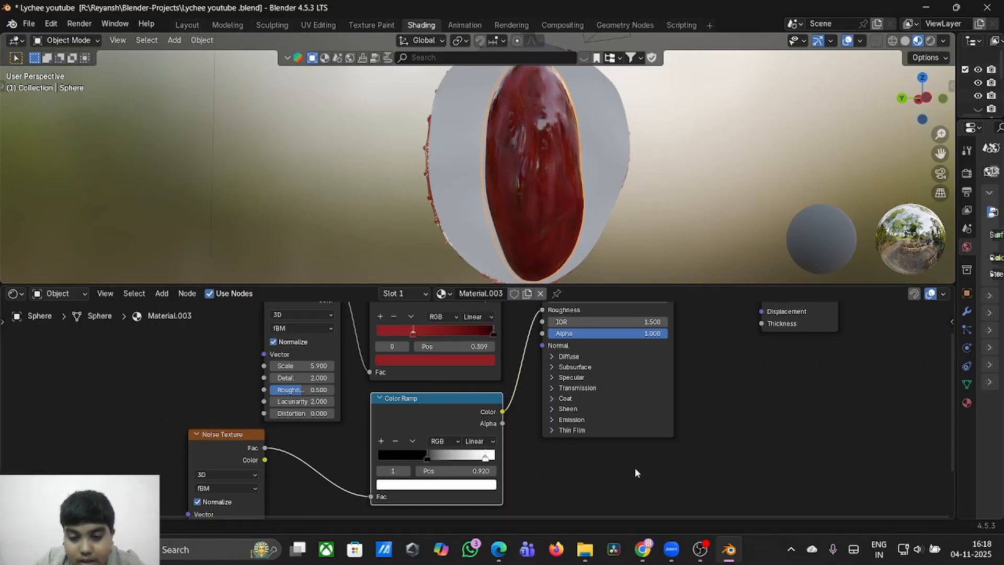
- Examine the seed's glossy red material on the halved lychee from several angles
ctrl+scroll(596, 378, right, 3)
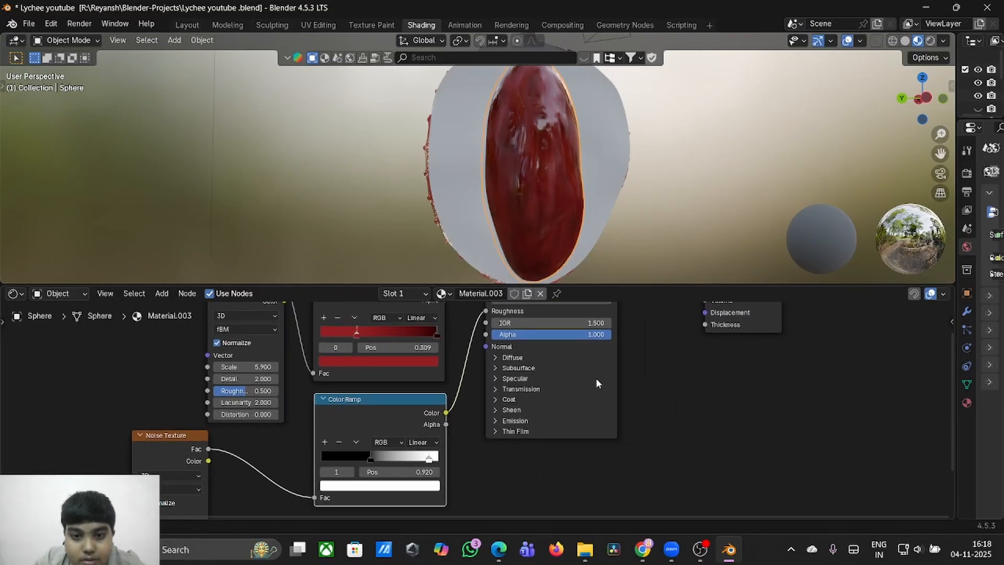
click(193, 22)
click(390, 441)
scroll(390, 441, down, 2)
scroll(391, 441, right, 3)
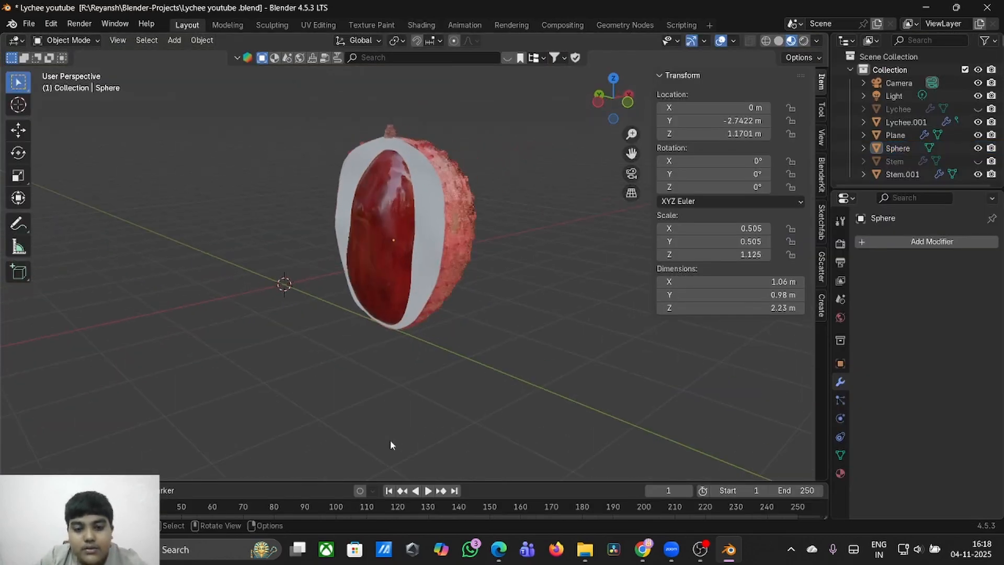
scroll(390, 441, right, 4)
scroll(391, 440, left, 10)
scroll(390, 440, right, 5)
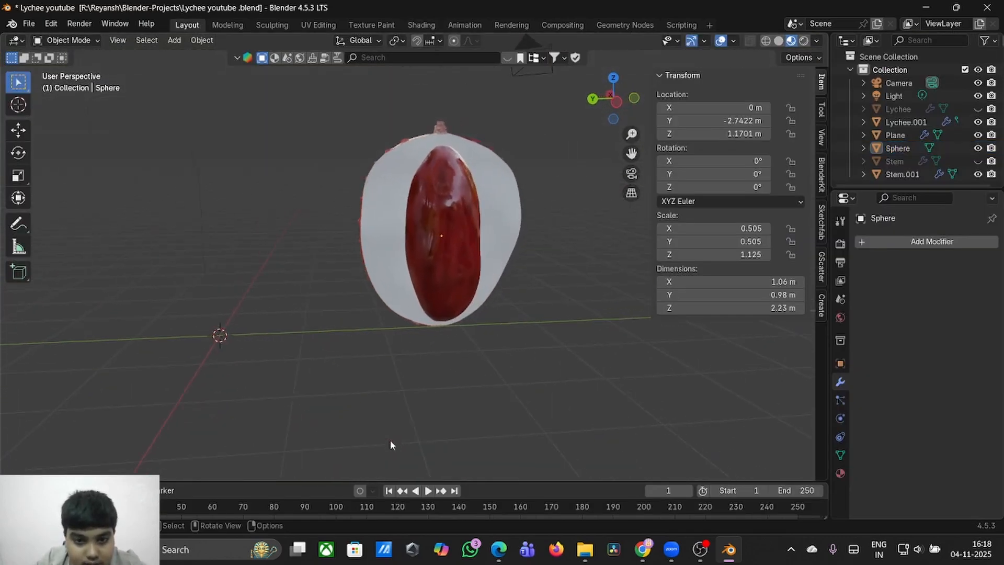
- Select the white cut-face plane and bring it into Sculpt Mode, with the whole fruit in view
click(487, 234)
scroll(487, 235, right, 5)
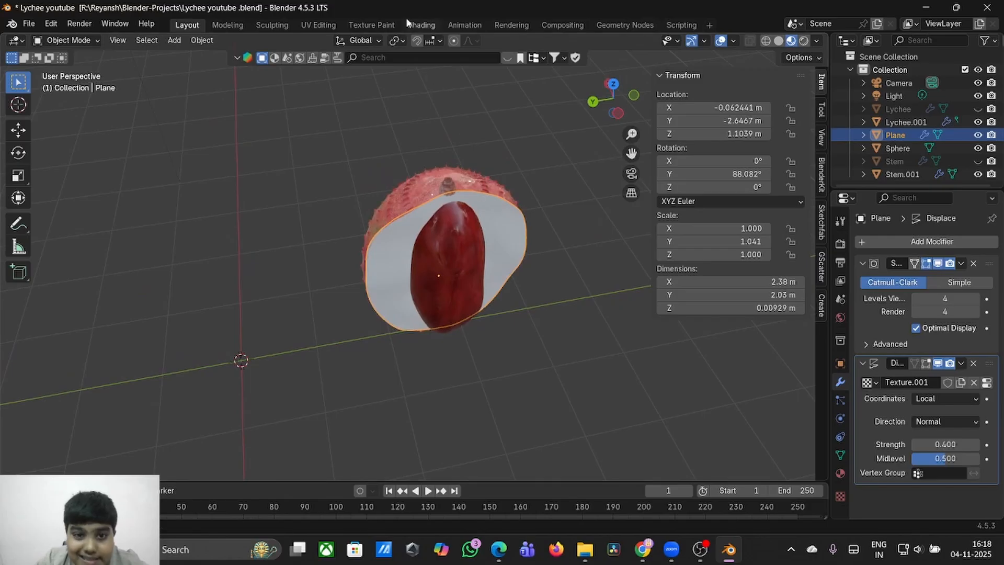
scroll(436, 263, down, 5)
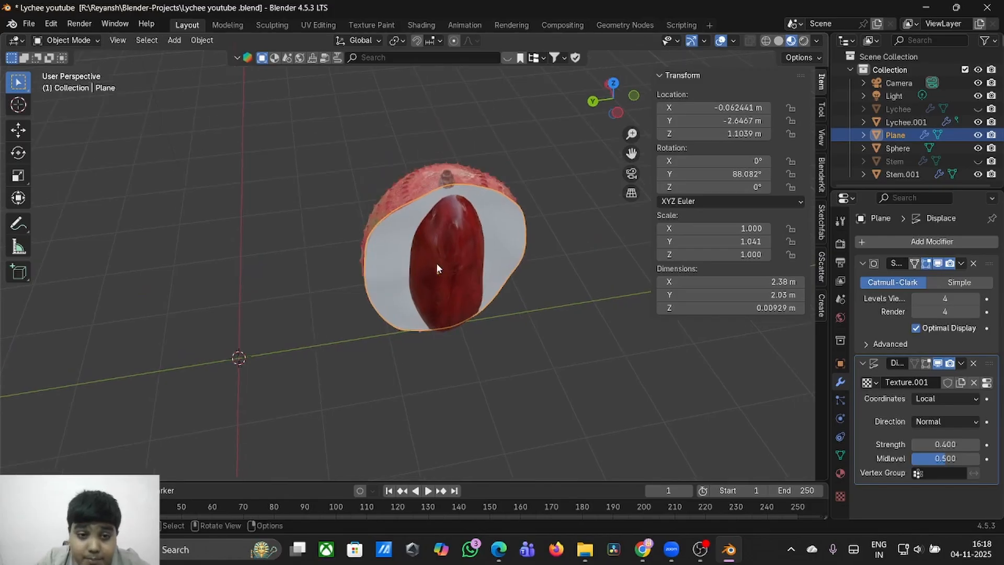
click(272, 25)
scroll(520, 202, up, 5)
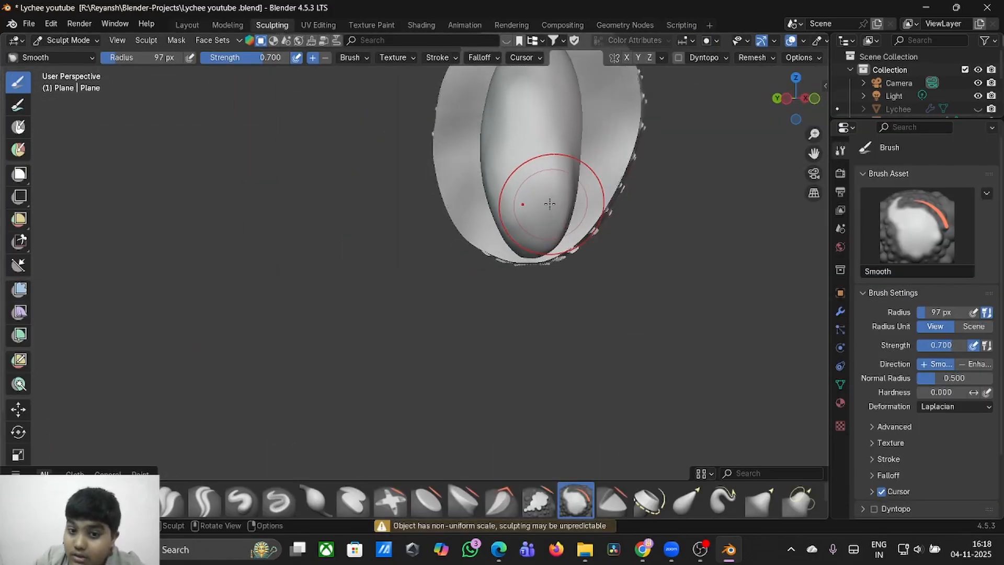
scroll(550, 203, up, 3)
drag(814, 154, 700, 216)
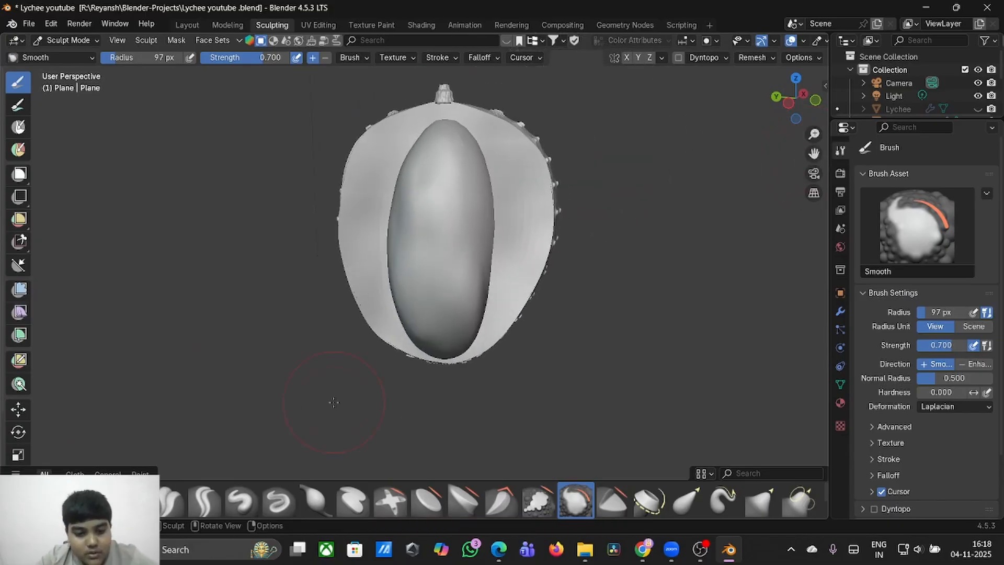
- Choose the Clay Strips brush and set its radius to 50 px
key(c)
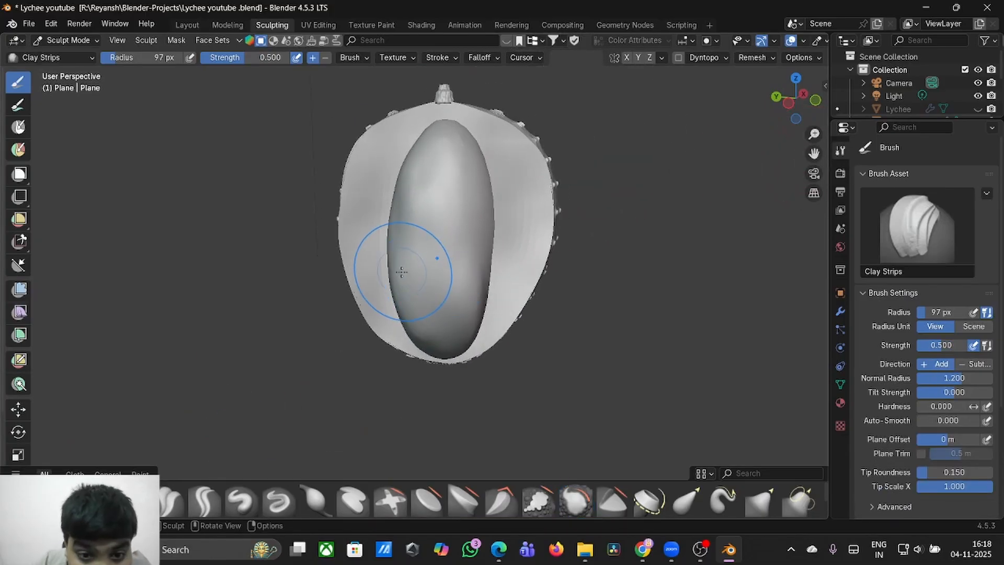
drag(125, 57, 114, 62)
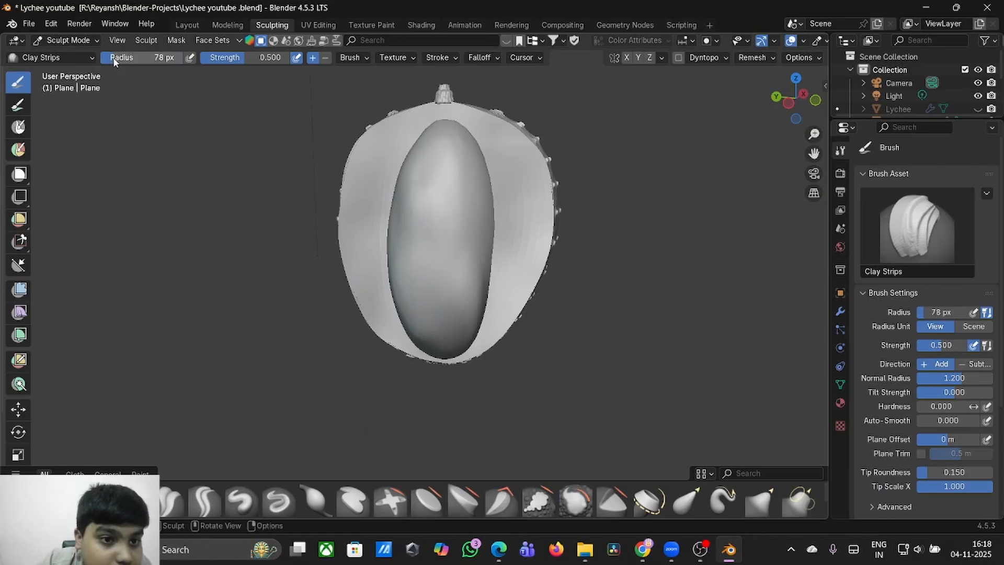
click(131, 57)
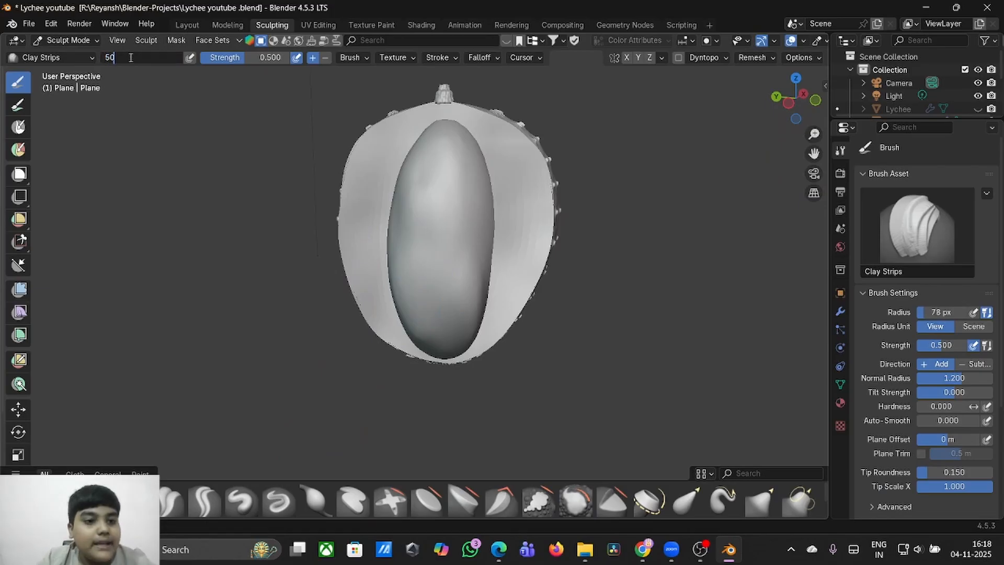
text(50)
key(Return)
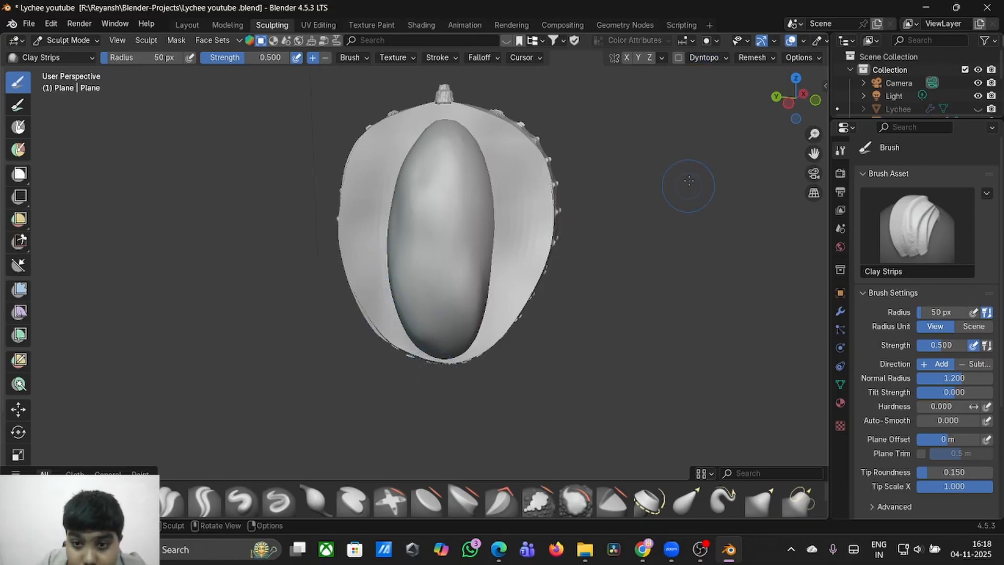
- Try to enable Dyntopo for sculpting the cut-face plane
click(687, 58)
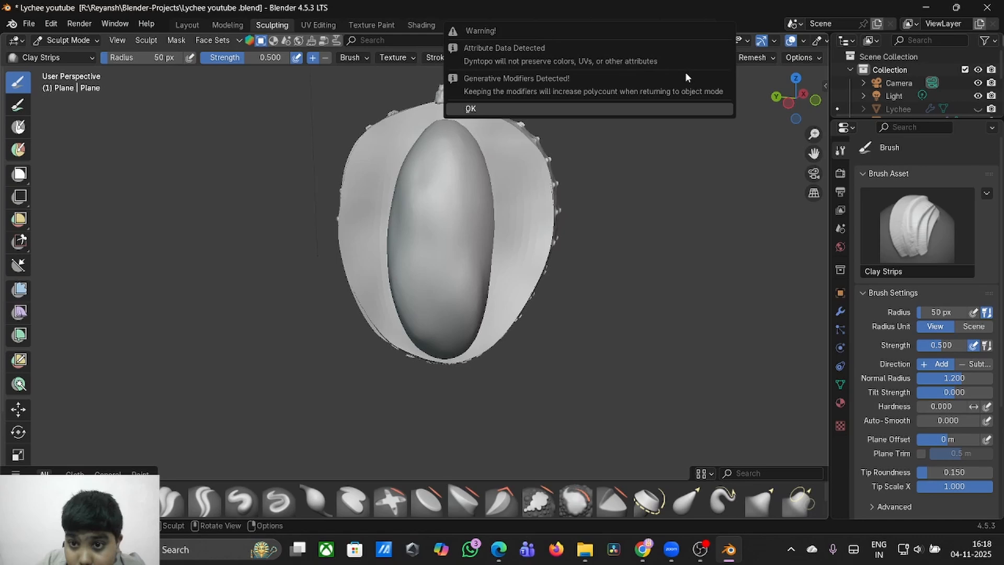
click(663, 111)
click(725, 58)
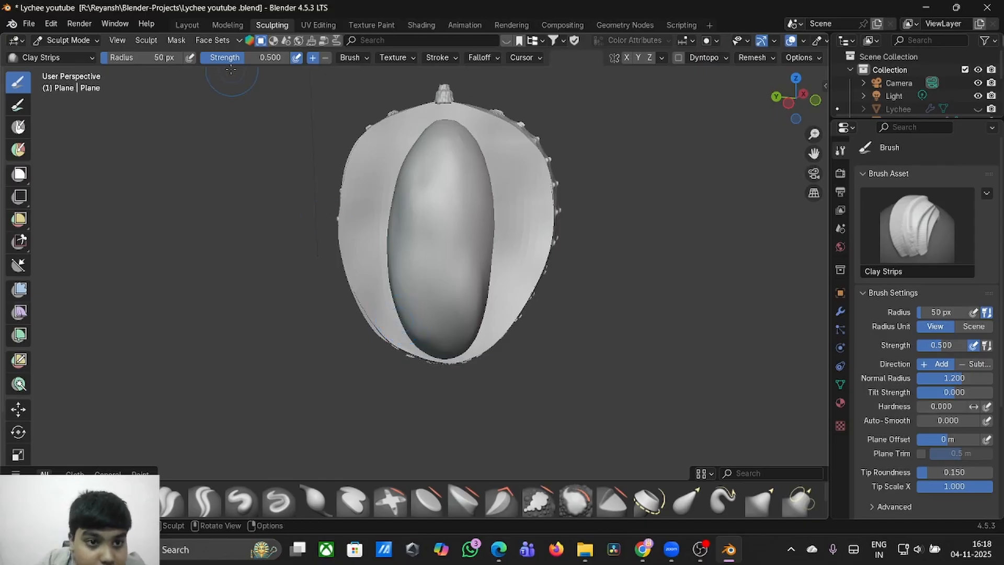
- Apply the Subdivision modifier on the cut-face plane in Object Mode
click(188, 24)
key(Tab)
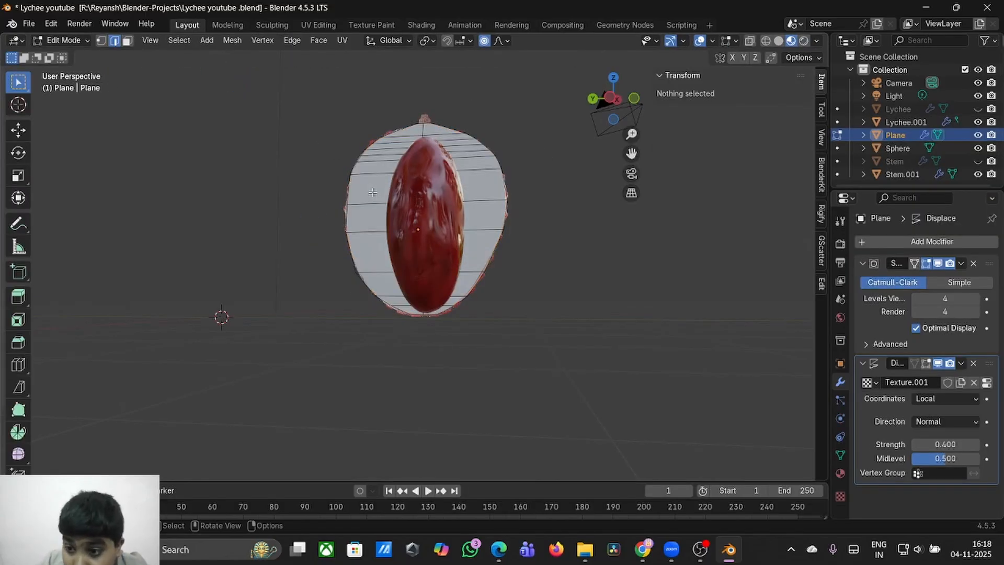
click(960, 263)
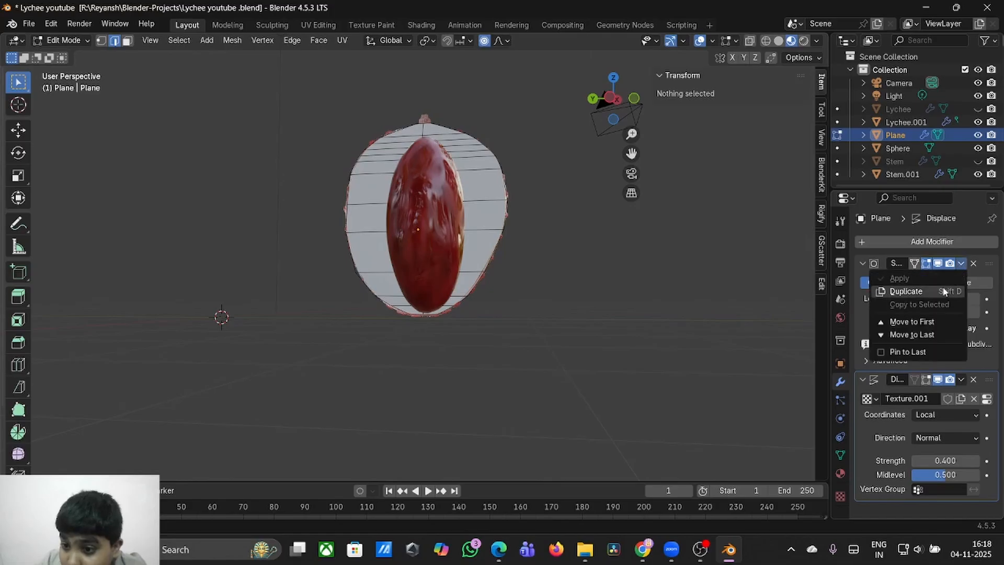
key(Tab)
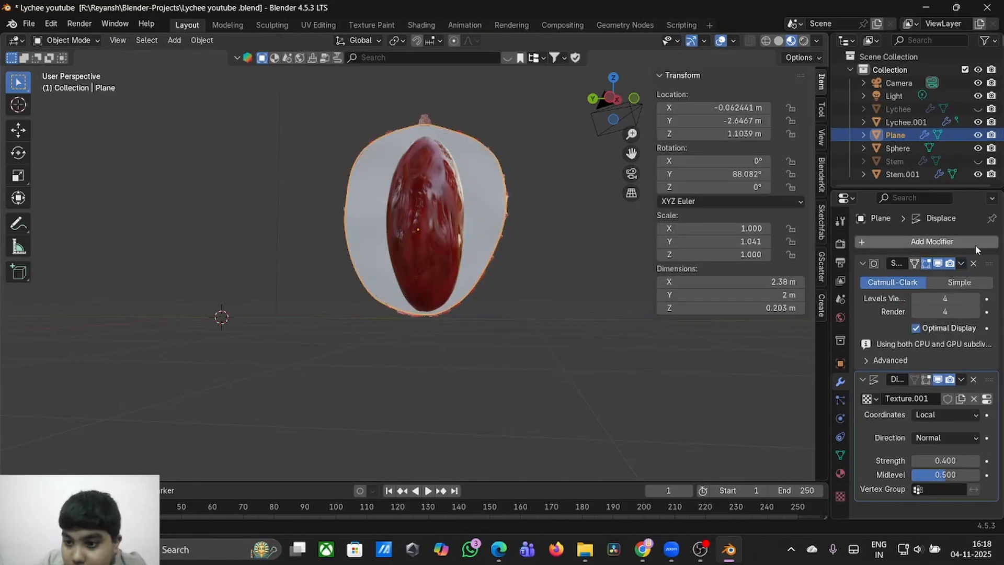
click(960, 264)
click(908, 277)
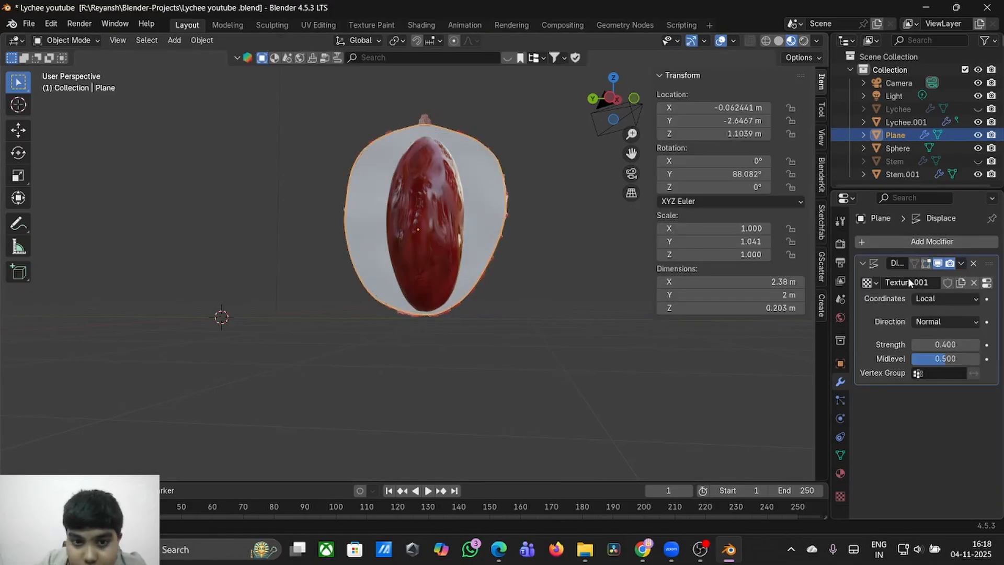
- Try a Clay Strips stroke along the white flesh beside the seed in Sculpt Mode
click(270, 25)
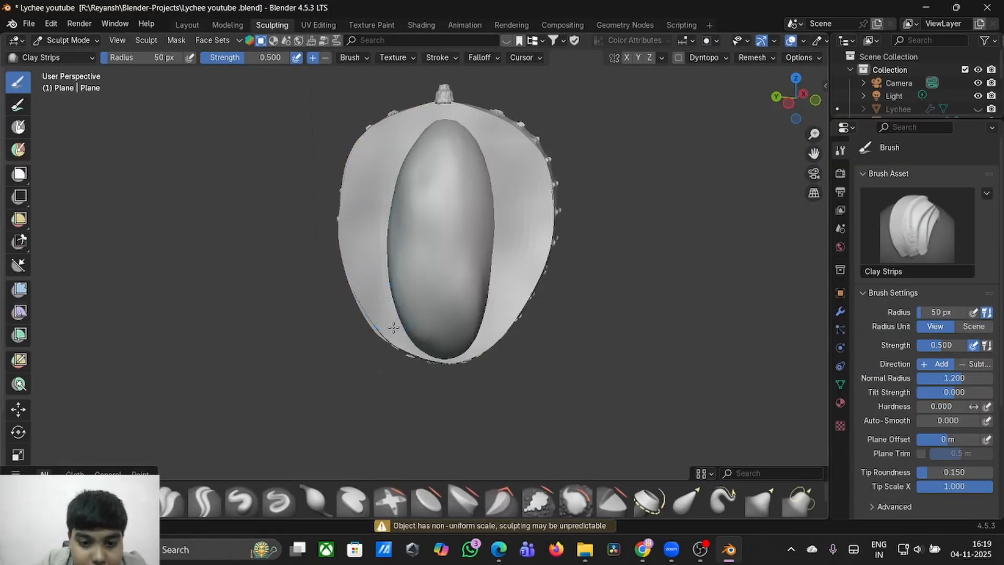
drag(393, 328, 392, 208)
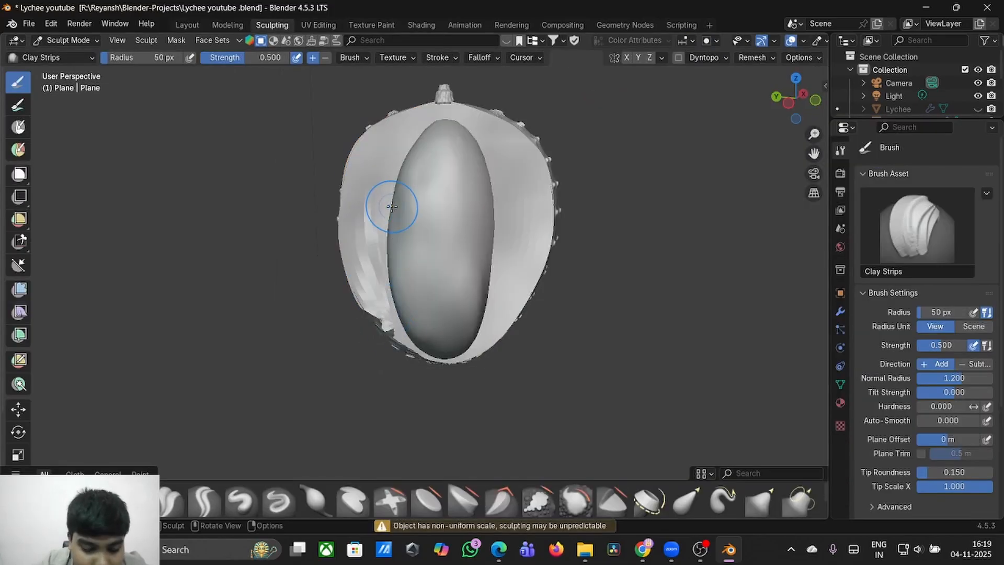
- Subdivide the entire cut-face plane mesh in Edit Mode and return to the sculpting workspace
click(186, 25)
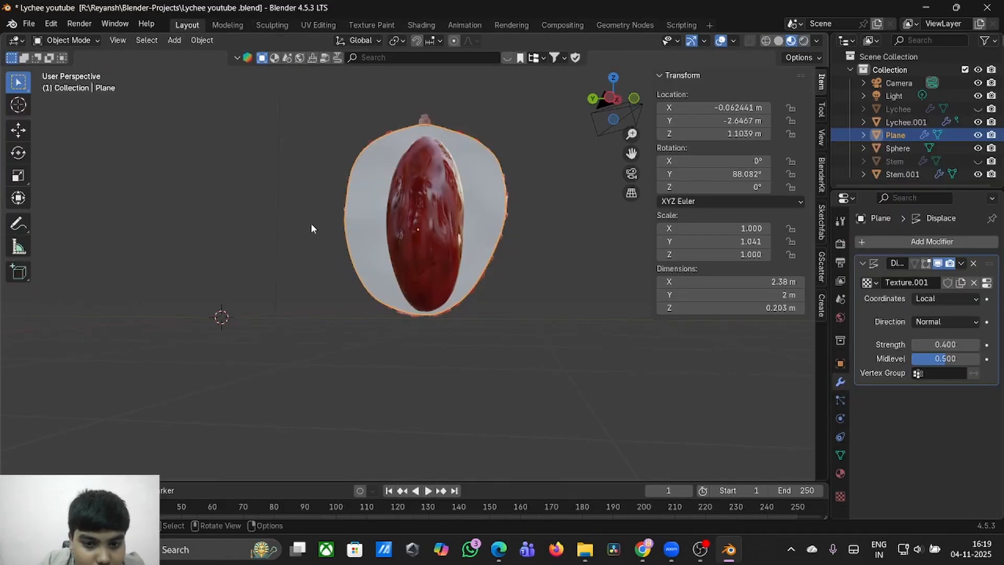
key(Tab)
drag(286, 89, 514, 391)
right_click(433, 325)
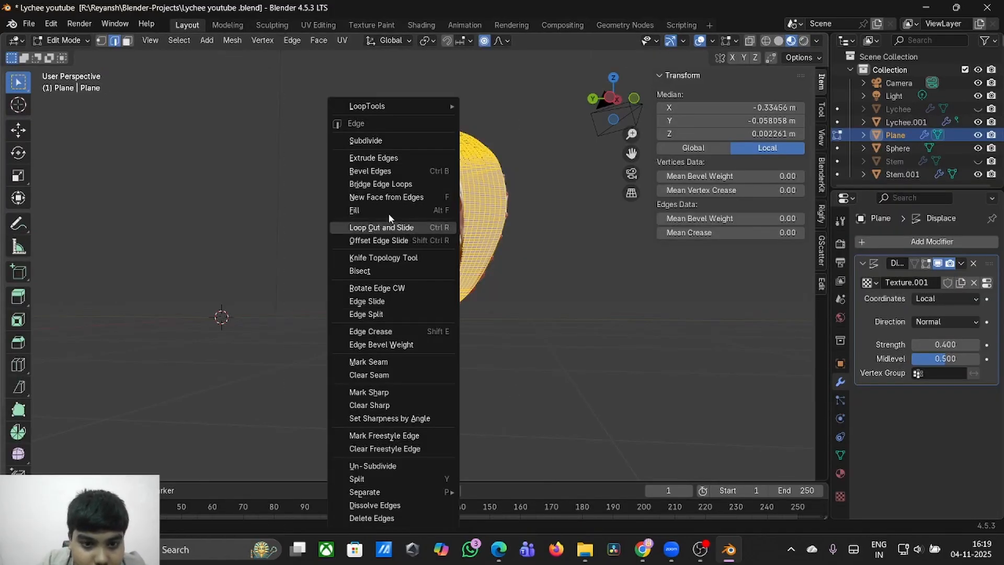
click(379, 142)
click(517, 314)
key(Tab)
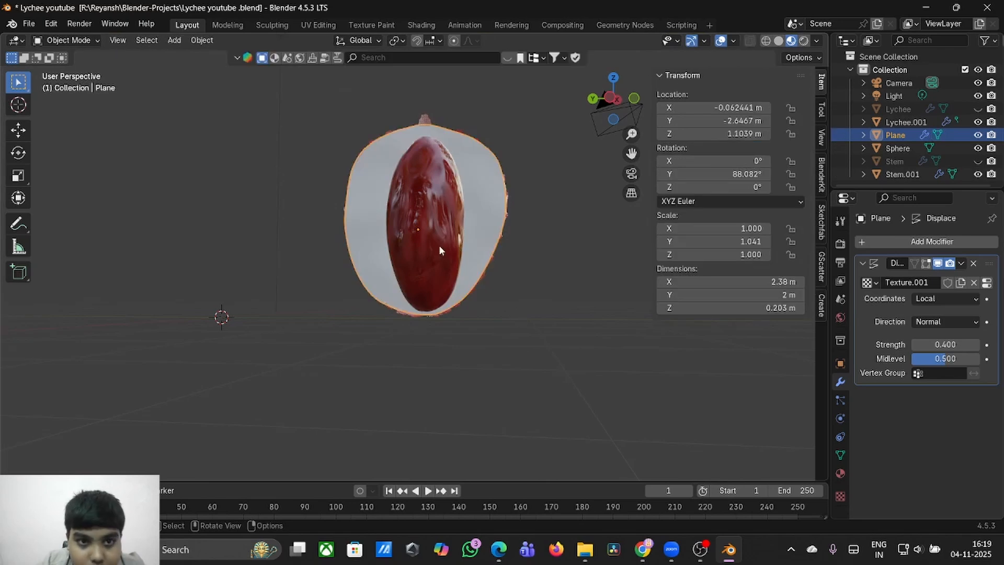
click(281, 24)
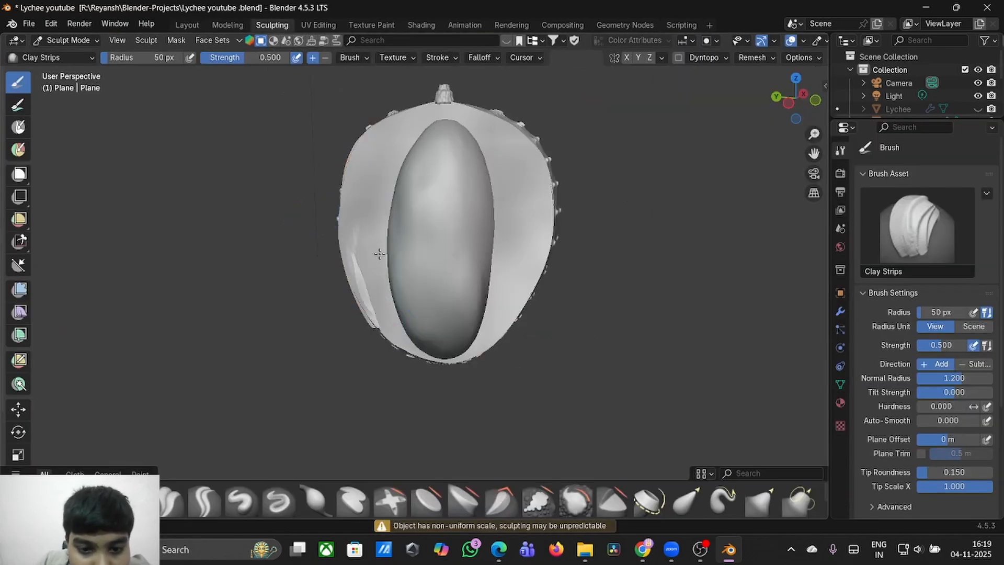
- Try additive Clay Strips strokes on the subdivided flesh beside the seed and check the mesh density in wireframe
middle_drag(393, 325, 402, 323)
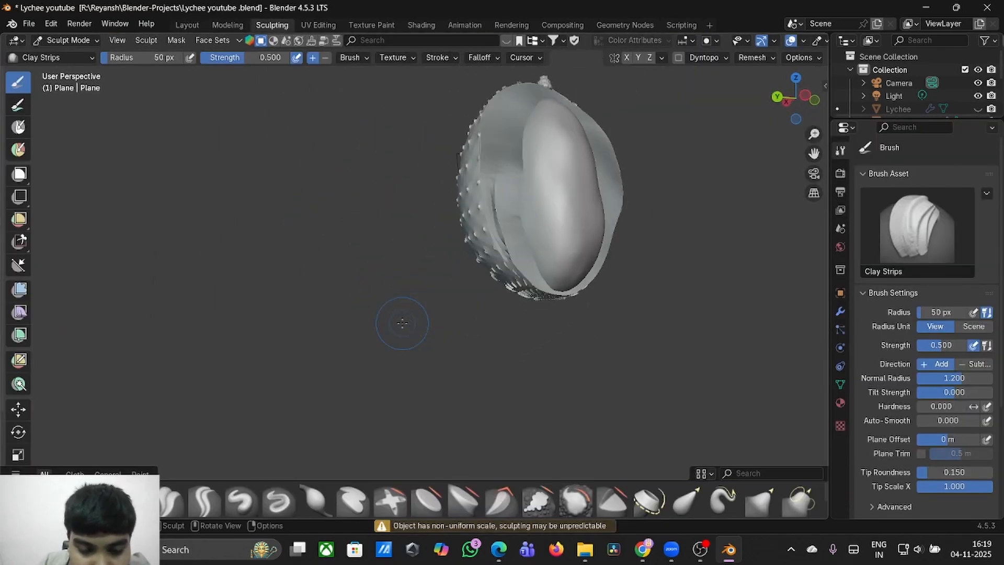
mouse_move(566, 249)
mouse_down()
mouse_move(542, 261)
mouse_move(518, 225)
mouse_move(517, 134)
mouse_up()
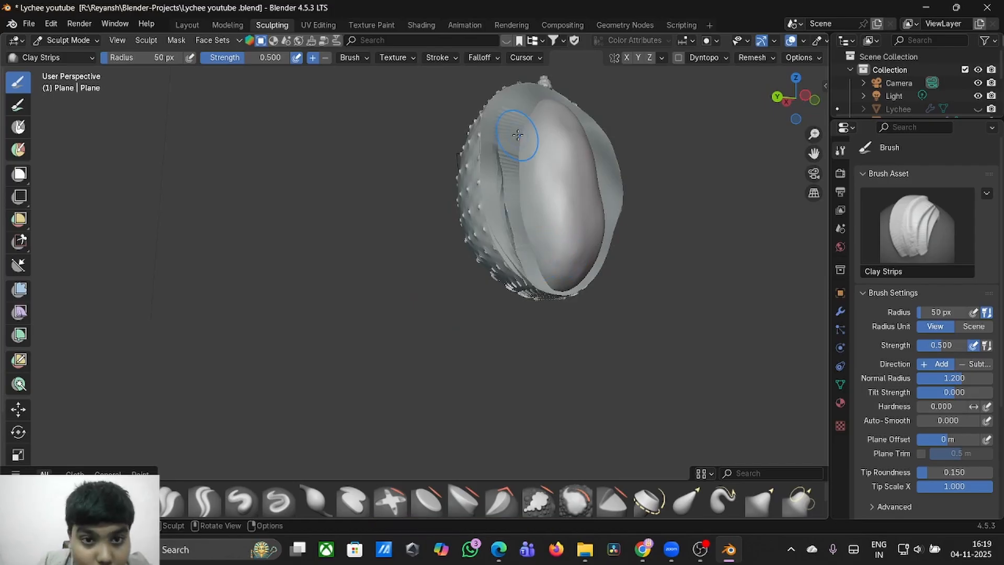
middle_drag(518, 135, 577, 212)
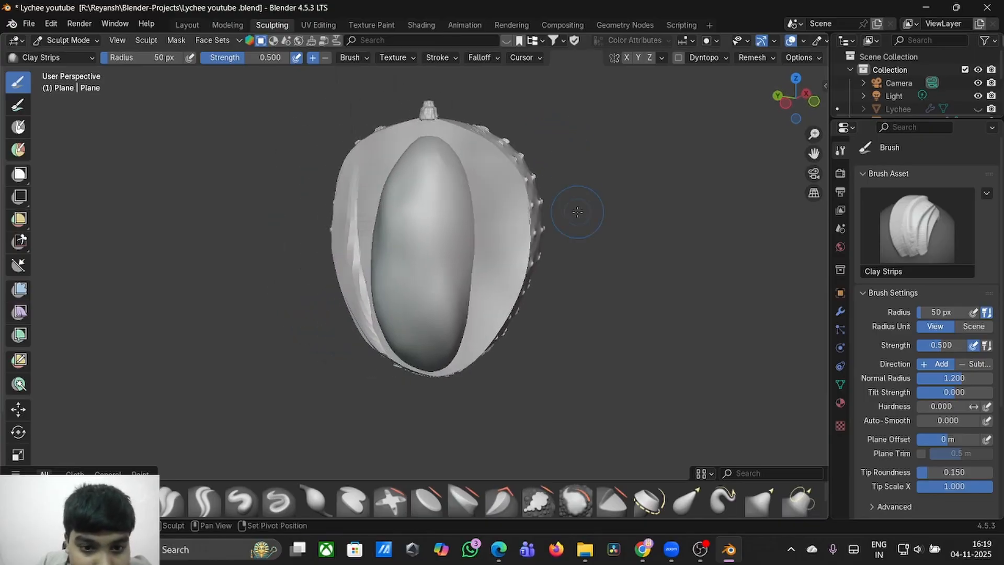
key(shift+z)
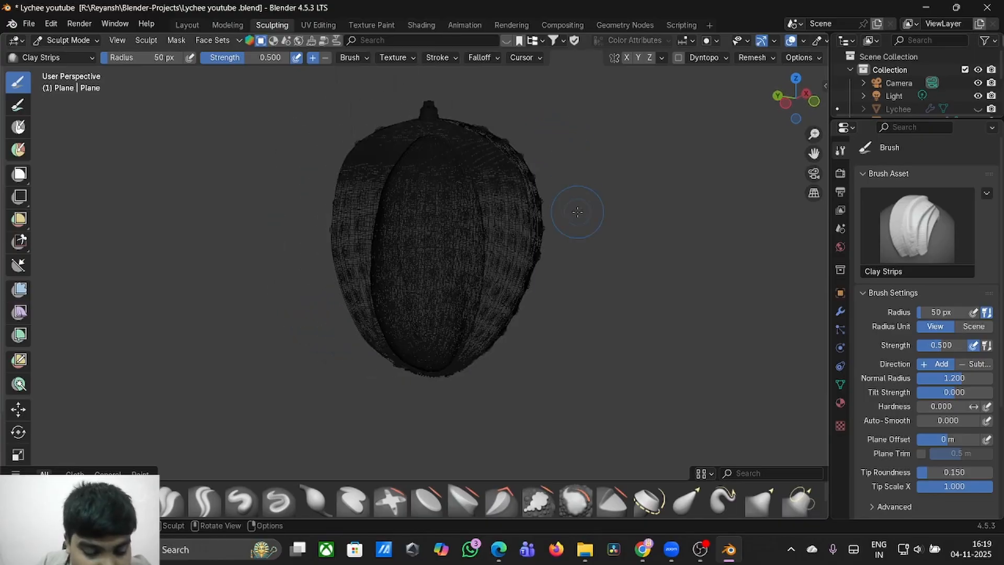
key(shift+z)
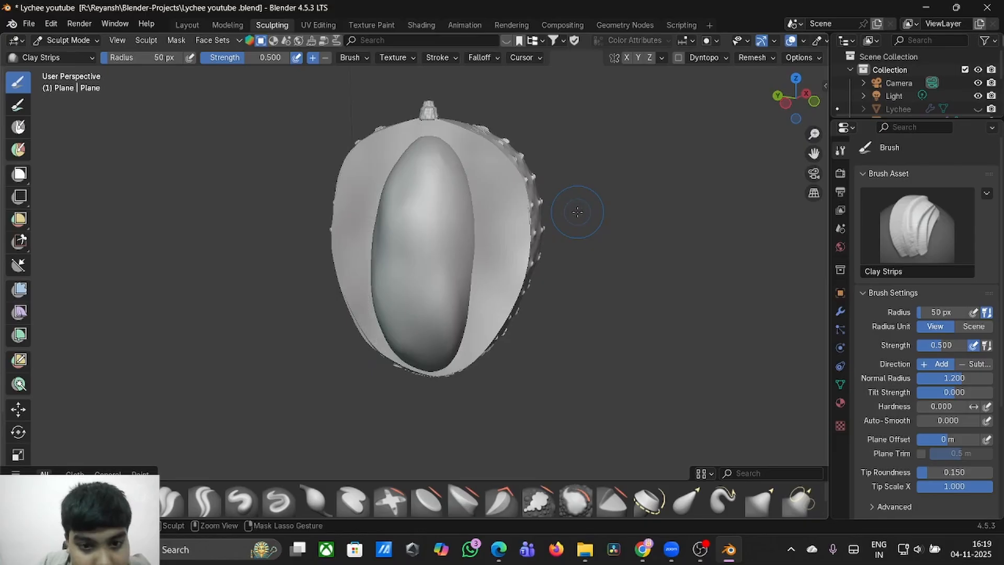
- Set the Clay Strips brush to Subtract with a radius of 20 px
click(325, 58)
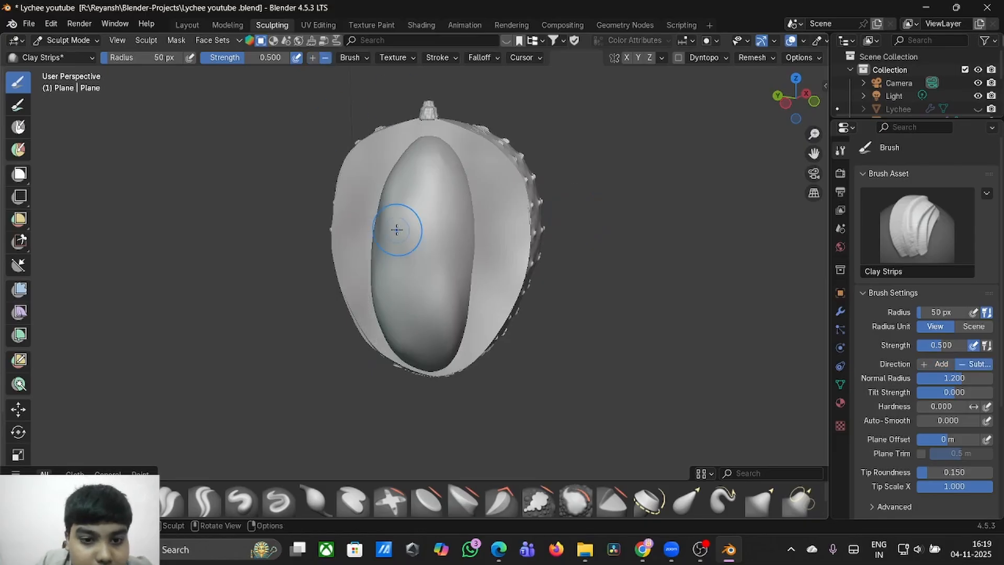
mouse_move(397, 229)
middle_down()
mouse_move(394, 242)
mouse_move(414, 236)
middle_up()
click(118, 57)
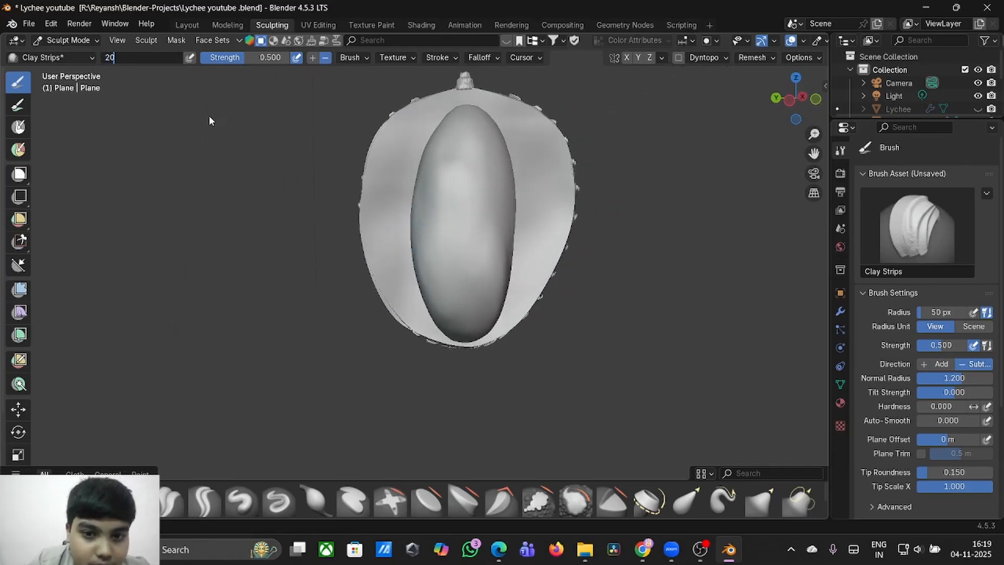
text(20)
key(Return)
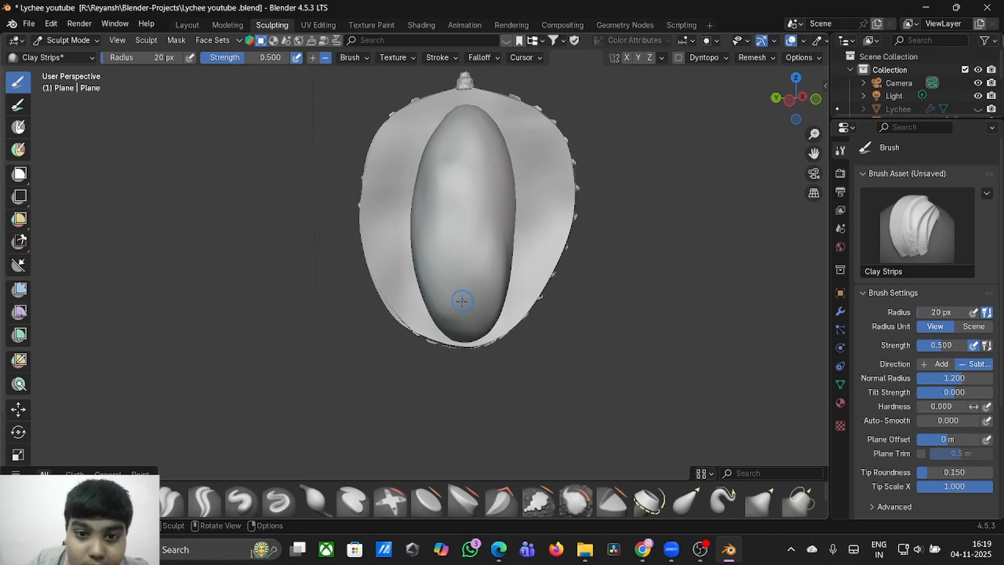
- Carve a groove into the white flesh all around the seed with subtractive Clay Strips strokes, widening it on both sides
mouse_move(427, 327)
mouse_down()
mouse_move(403, 209)
mouse_move(413, 324)
mouse_move(402, 180)
mouse_move(405, 253)
mouse_move(410, 152)
mouse_move(407, 203)
mouse_move(445, 107)
mouse_move(413, 163)
mouse_move(469, 106)
mouse_move(524, 220)
mouse_move(527, 261)
mouse_move(506, 328)
mouse_up()
mouse_move(489, 333)
mouse_down()
mouse_move(537, 203)
mouse_move(515, 199)
mouse_move(524, 225)
mouse_move(506, 294)
mouse_up()
middle_drag(415, 212, 413, 212)
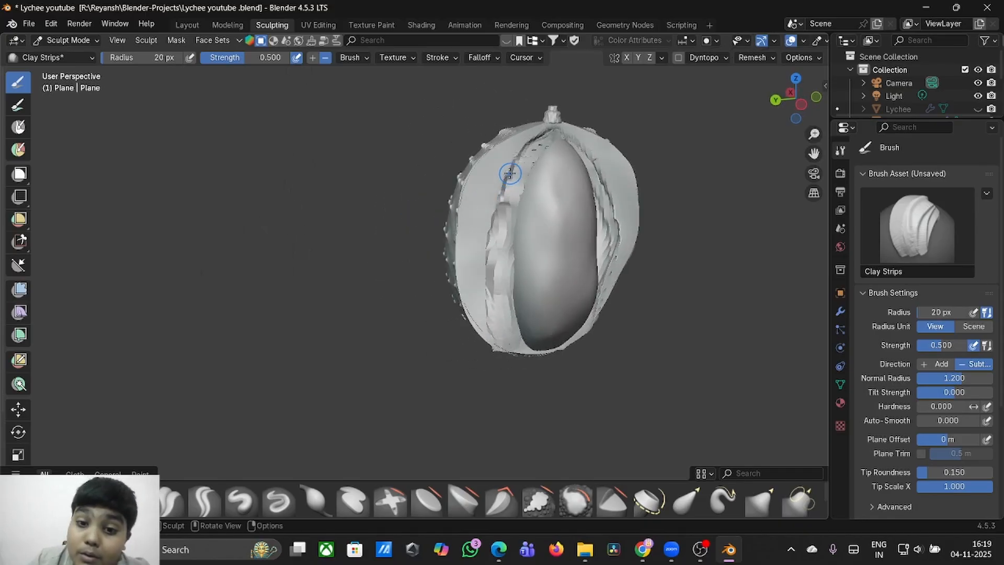
drag(510, 173, 493, 236)
drag(495, 303, 497, 318)
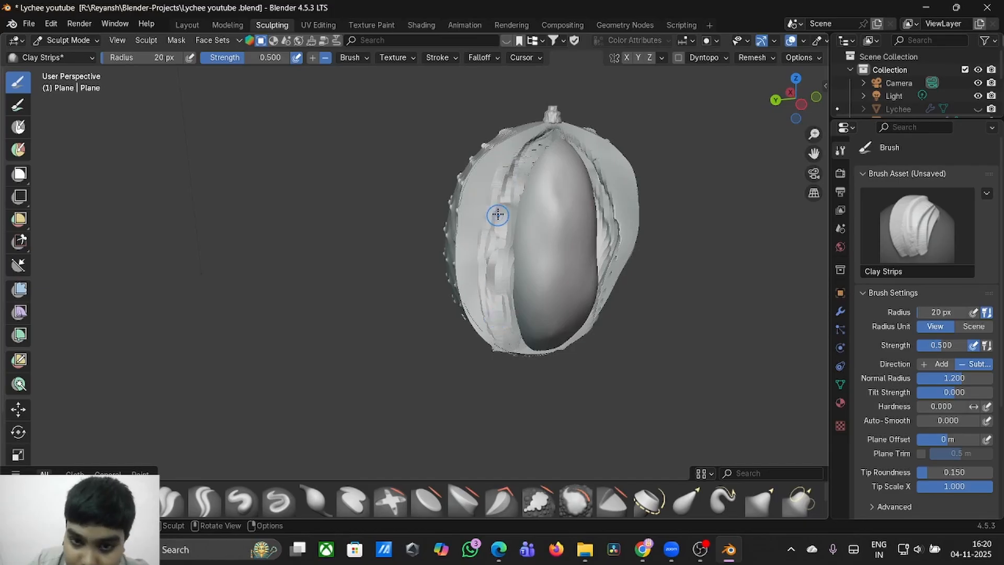
drag(507, 168, 522, 146)
drag(587, 147, 587, 145)
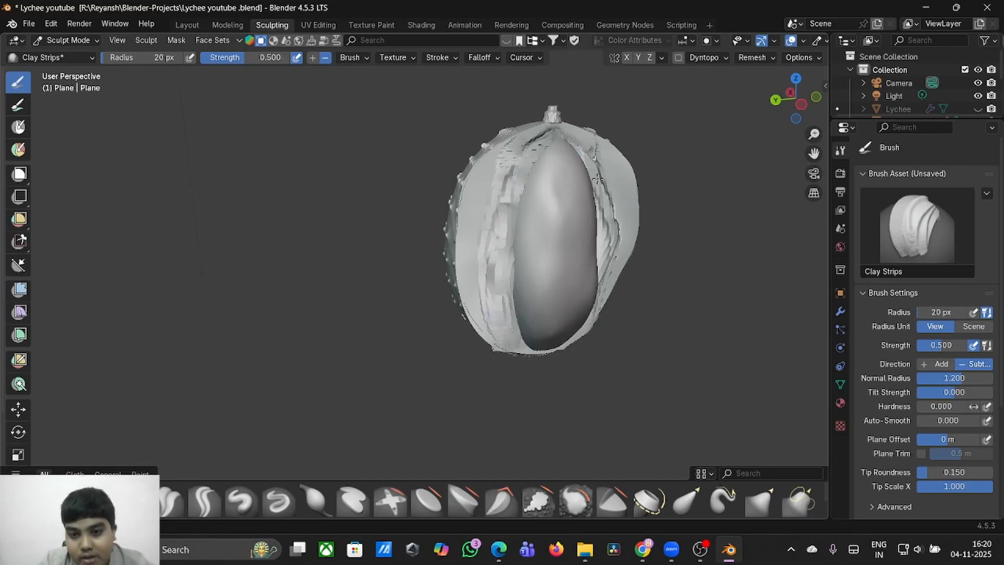
drag(597, 179, 604, 251)
drag(597, 308, 601, 245)
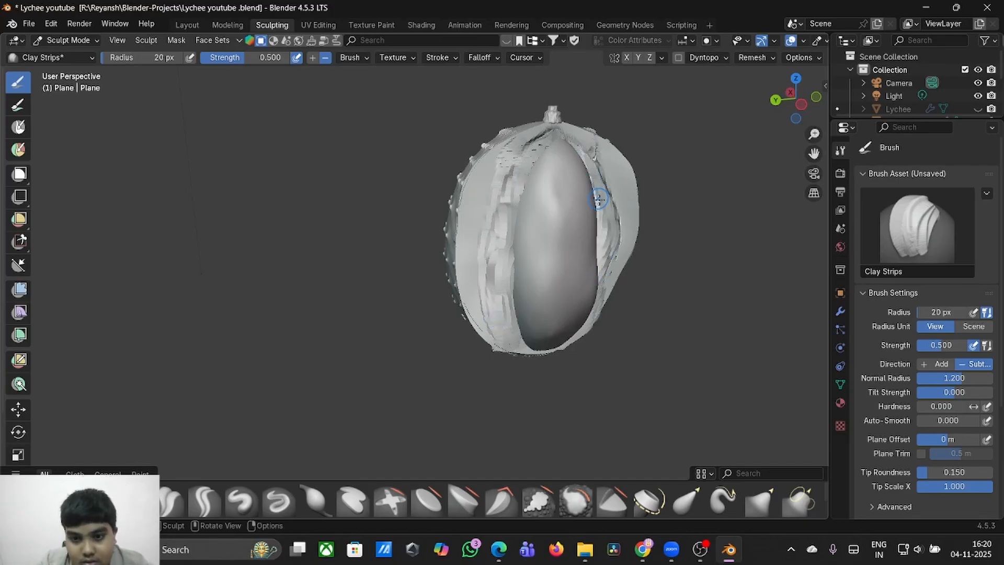
middle_drag(619, 220, 594, 238)
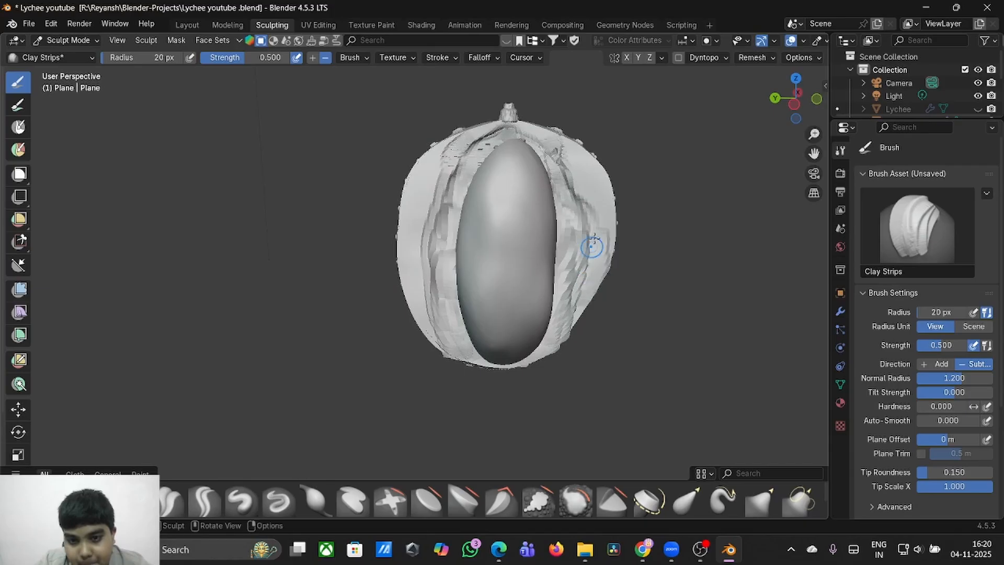
mouse_move(592, 247)
mouse_down()
mouse_move(588, 201)
mouse_move(568, 202)
mouse_up()
drag(441, 181, 432, 249)
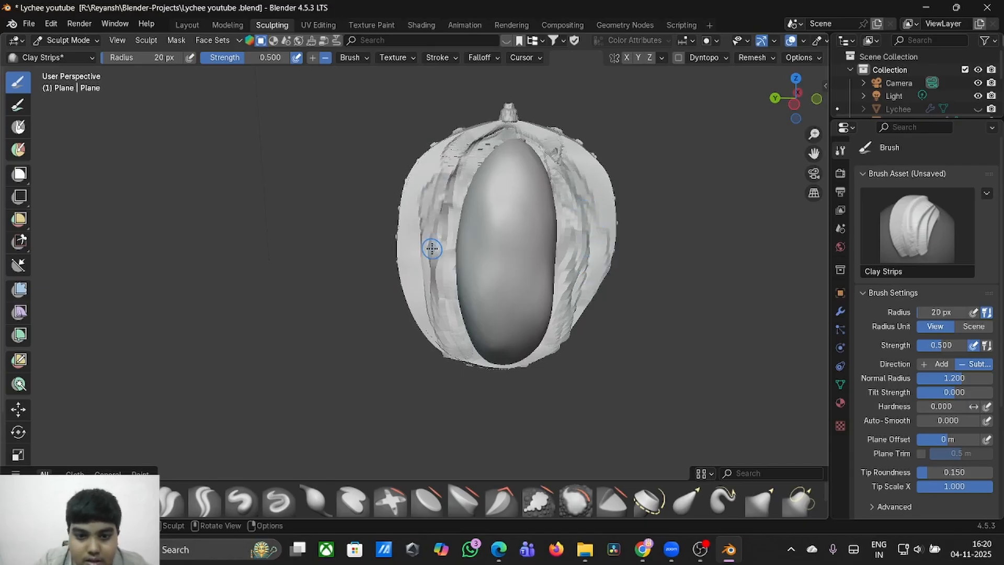
- Try the Smooth brush on the carved flesh along one side of the seed and undo its strokes
click(575, 501)
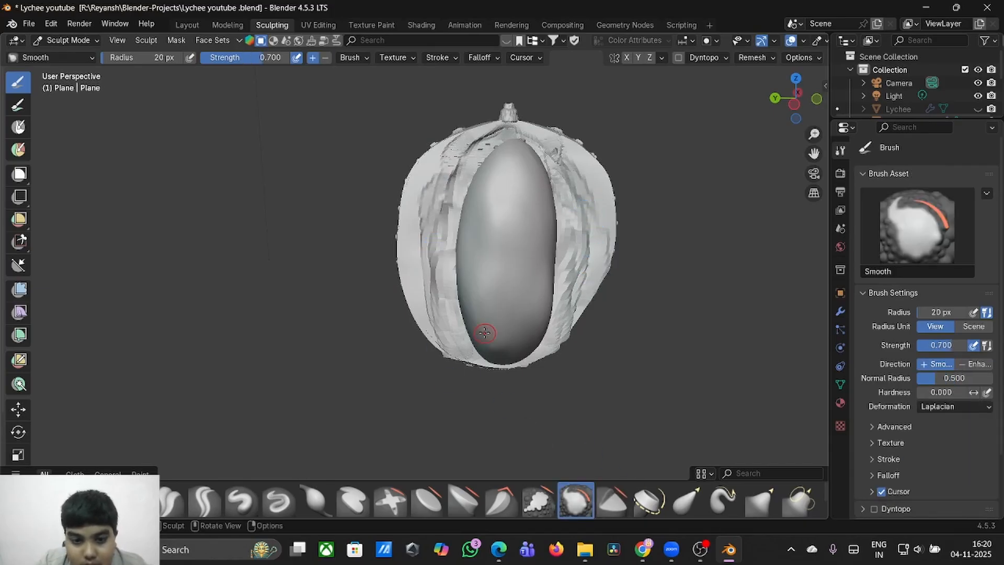
mouse_move(438, 294)
mouse_down()
mouse_move(437, 303)
mouse_move(439, 286)
mouse_move(424, 274)
mouse_up()
middle_drag(423, 273, 433, 273)
scroll(433, 273, up, 8)
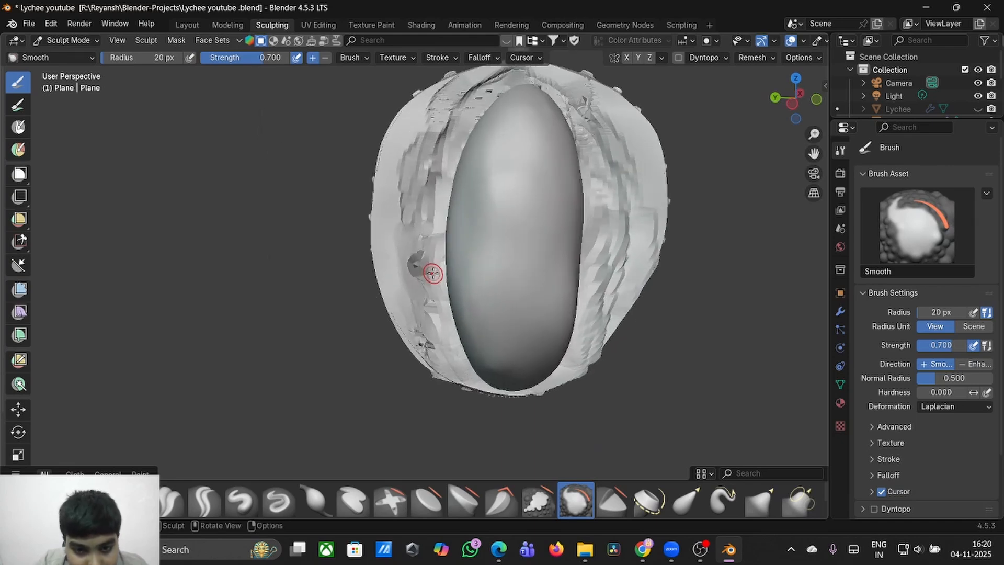
scroll(433, 273, down, 2)
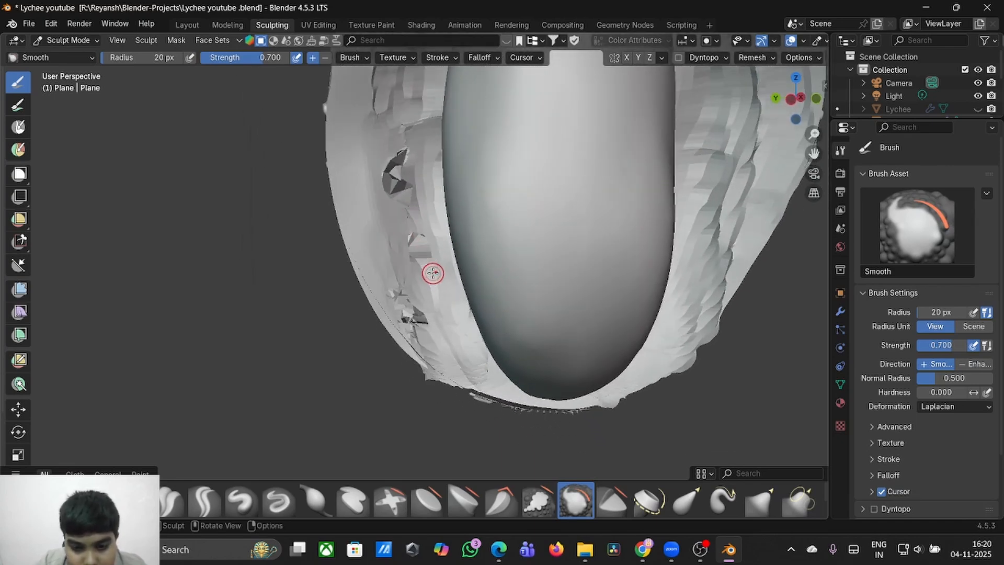
key(ctrl+z)
key(ctrl+z)
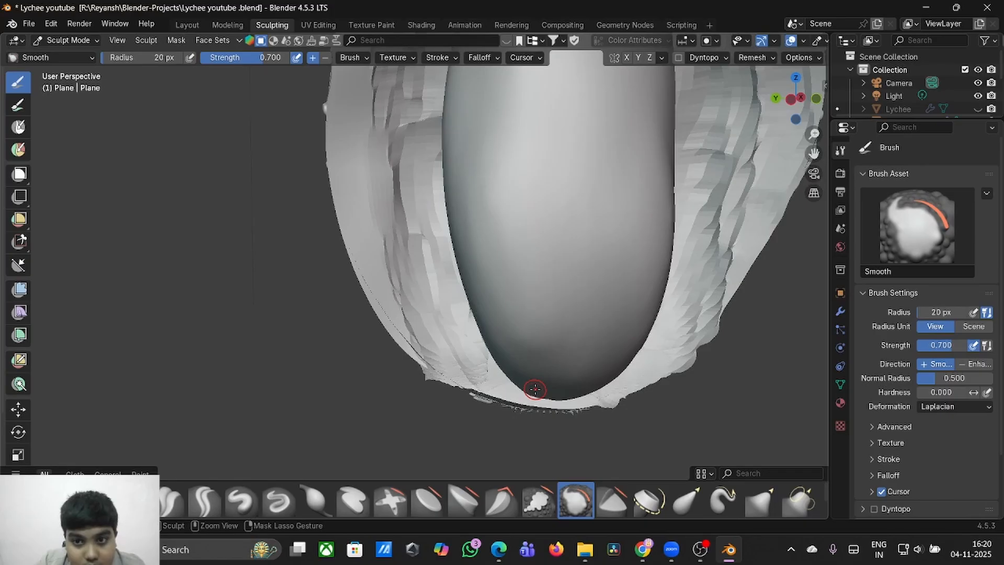
- Enable Dyntopo on the cut-face plane, accepting the loss of attribute data
click(679, 58)
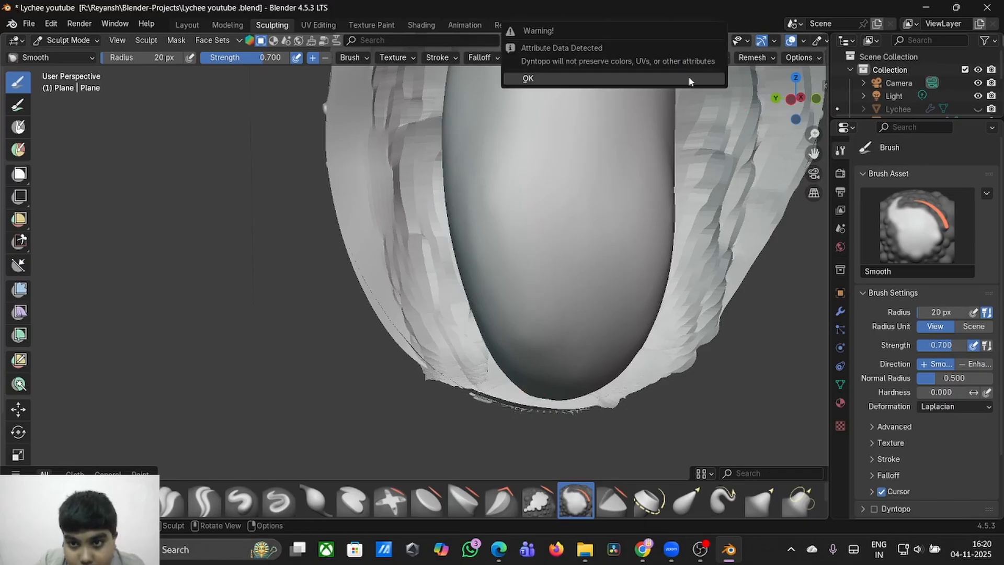
click(689, 78)
click(696, 58)
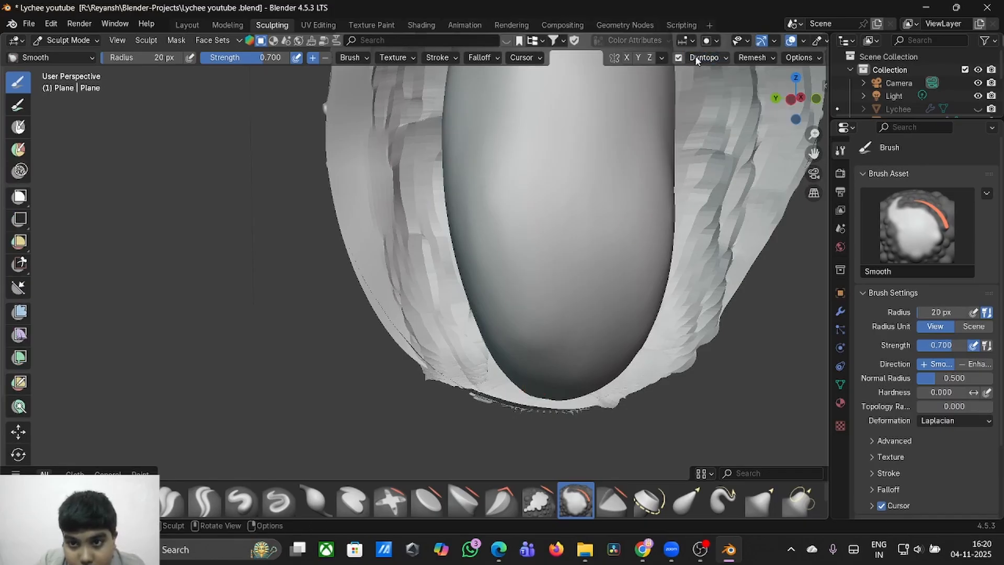
- Smooth the carved flesh along one side of the seed, enlarging the Smooth brush radius to 82 px
mouse_move(448, 251)
mouse_down()
mouse_move(437, 245)
mouse_move(419, 171)
mouse_move(416, 272)
mouse_move(385, 148)
mouse_up()
key(f)
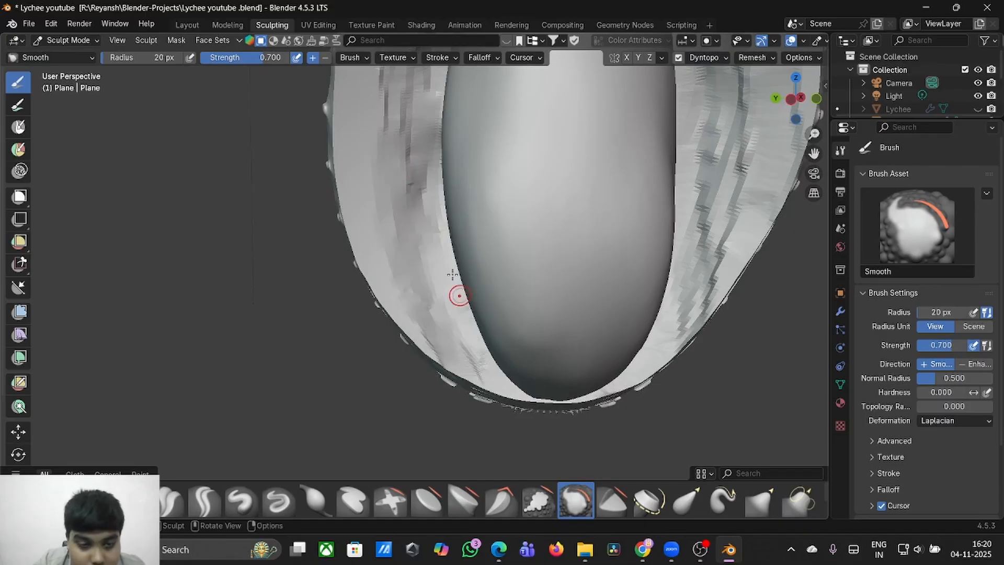
click(513, 304)
key(f)
click(437, 223)
mouse_move(437, 223)
mouse_down()
mouse_move(413, 258)
mouse_move(418, 136)
mouse_move(393, 87)
mouse_up()
drag(380, 148, 452, 364)
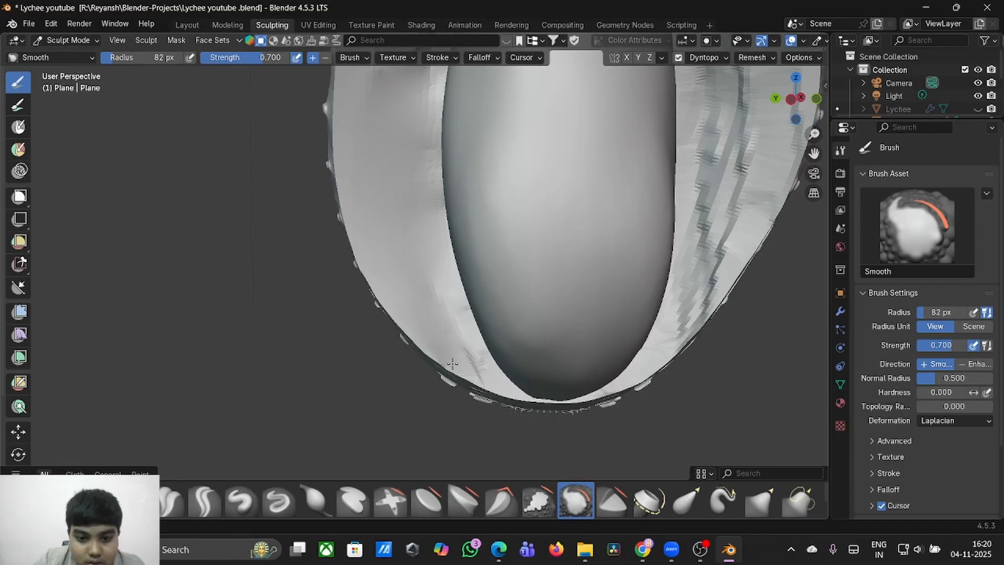
- Smooth the remaining carved flesh above the seed and down its other side, checking the lower rim up close
middle_drag(448, 262, 449, 257)
scroll(448, 288, down, 5)
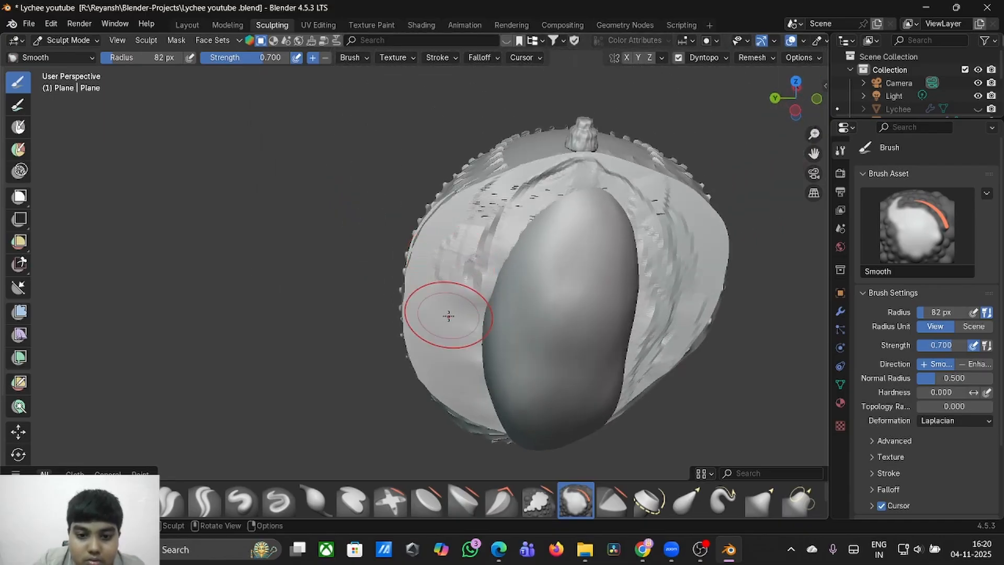
middle_drag(448, 316, 448, 241)
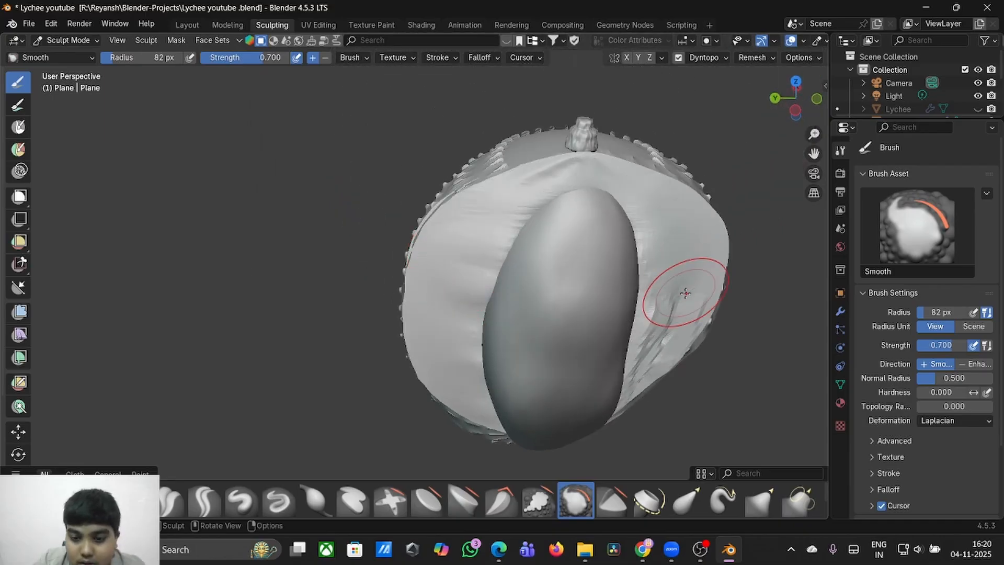
middle_drag(673, 292, 686, 293)
mouse_move(686, 294)
mouse_down()
mouse_move(603, 215)
mouse_move(594, 260)
mouse_move(554, 136)
mouse_move(578, 396)
mouse_up()
scroll(575, 329, up, 6)
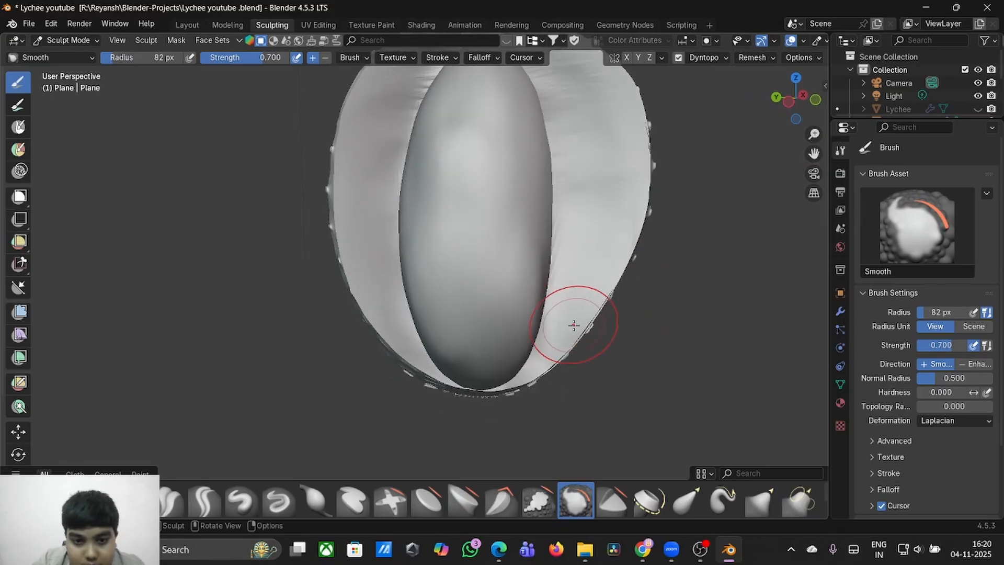
scroll(574, 326, up, 2)
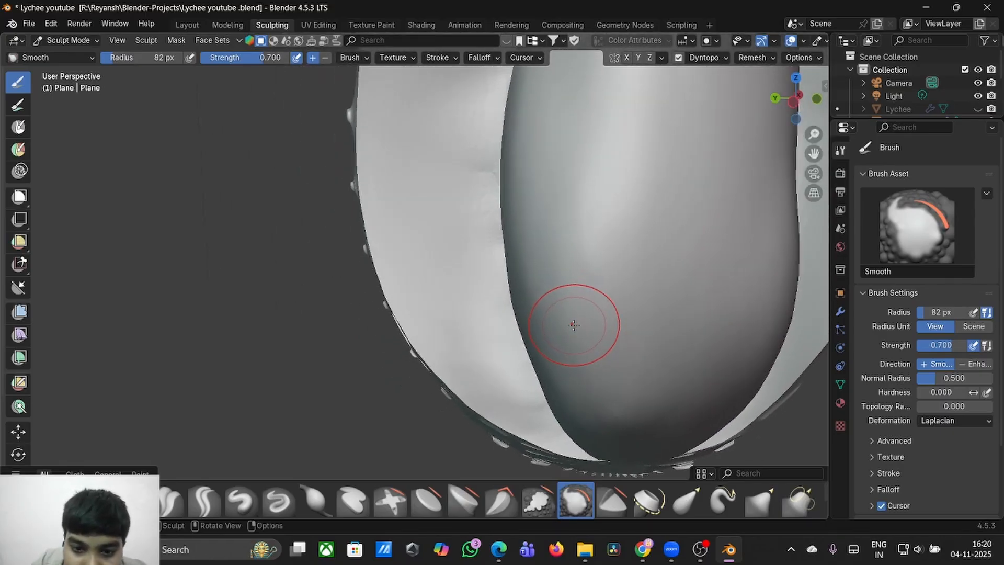
scroll(574, 325, down, 3)
scroll(574, 325, down, 2)
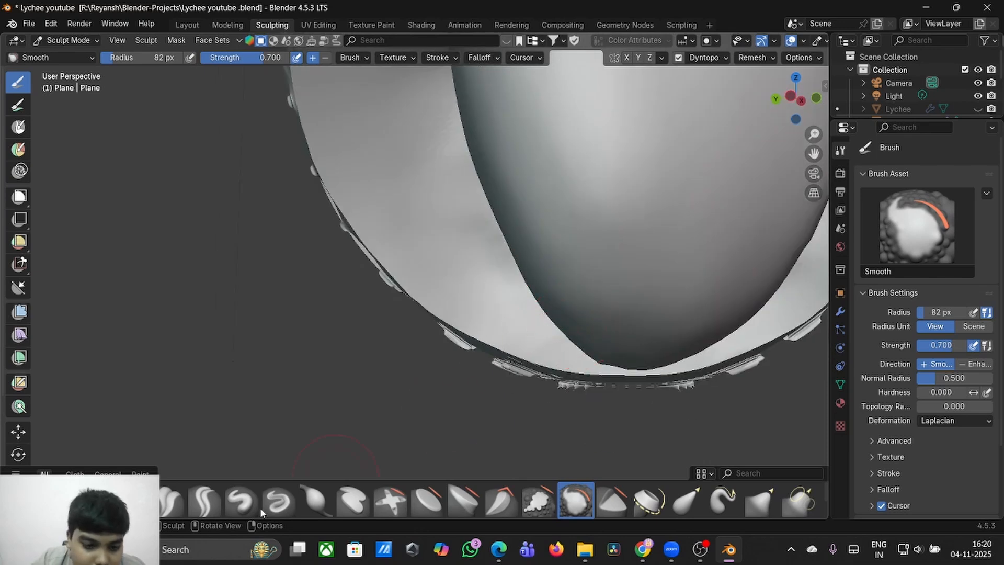
- Carve the flesh along the lower part of one side of the seed with a subtracting Clay Strips brush at 20 px radius
key(c)
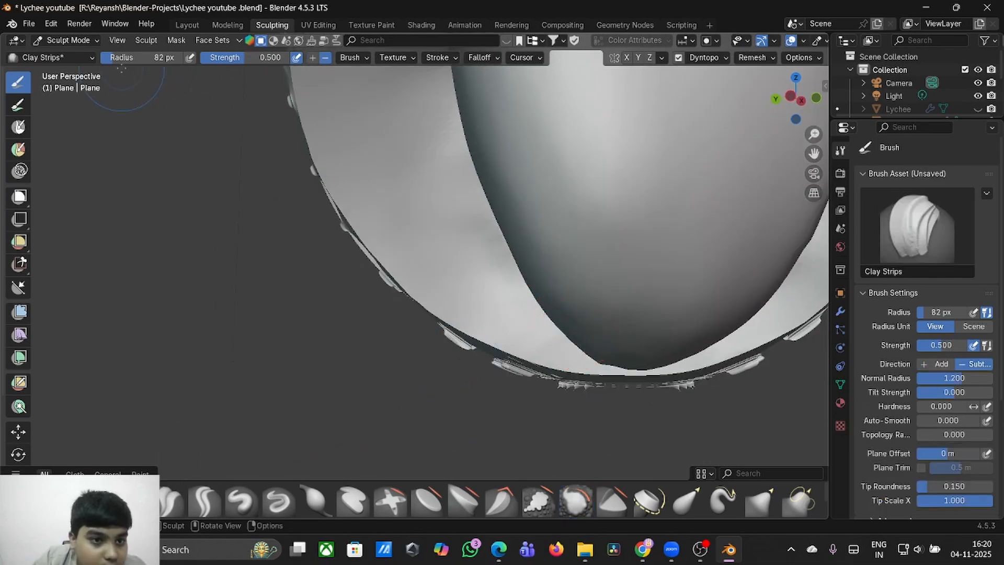
click(112, 59)
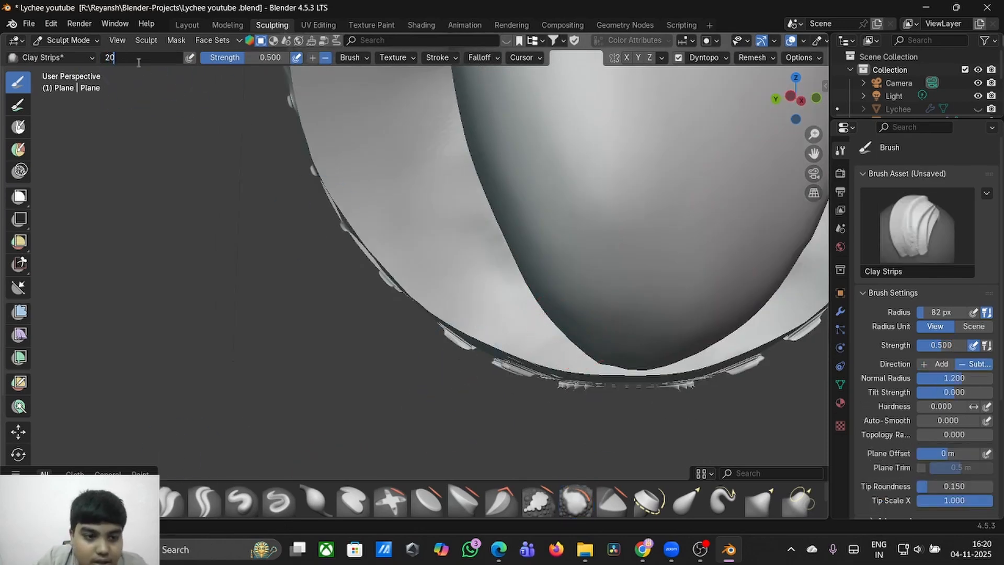
key(Return)
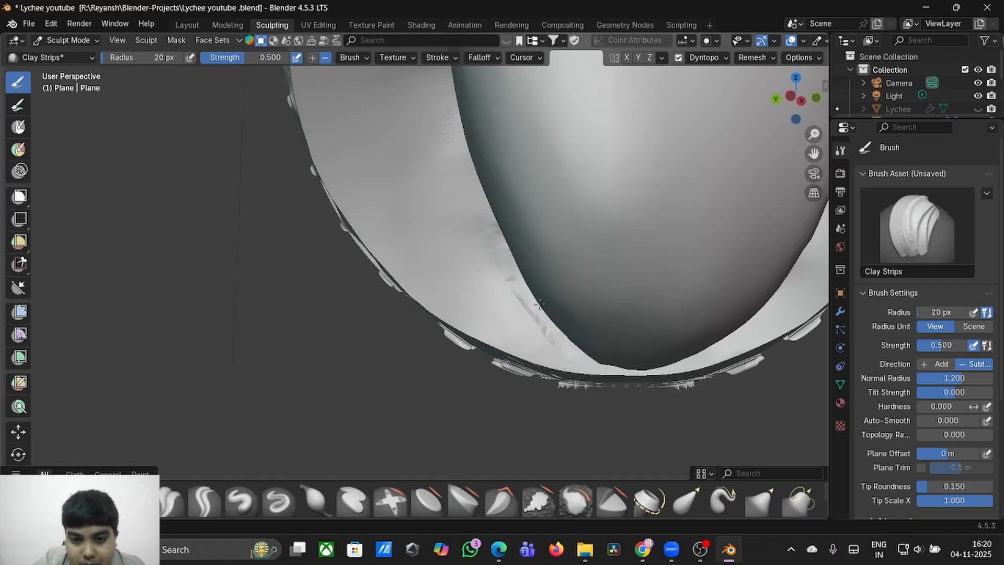
mouse_move(543, 325)
mouse_down()
mouse_move(466, 167)
mouse_move(443, 86)
mouse_up()
scroll(443, 85, down, 10)
middle_drag(441, 68, 443, 84)
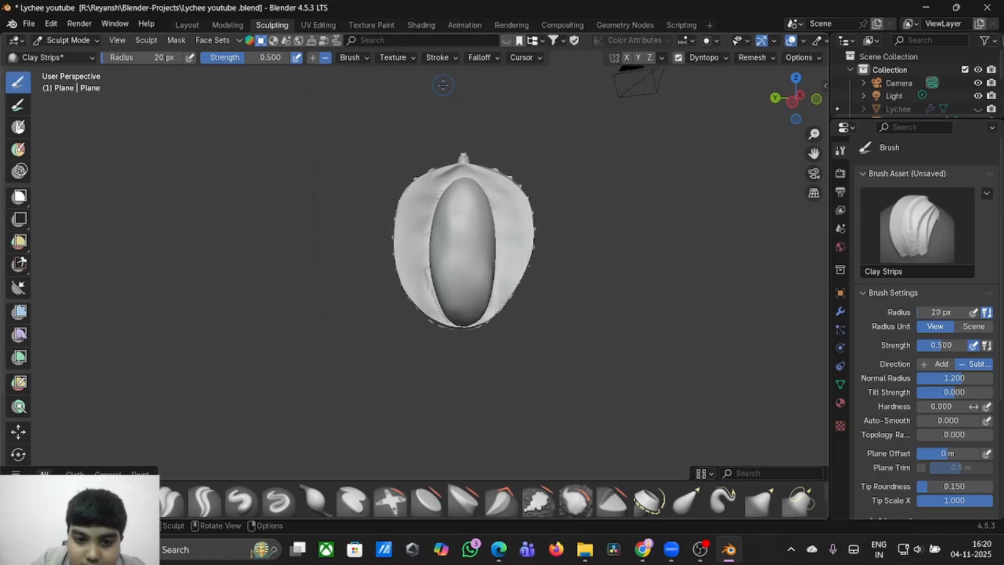
- Deepen the carved groove and extend it upward along the same side of the seed
scroll(443, 84, up, 10)
scroll(443, 85, down, 6)
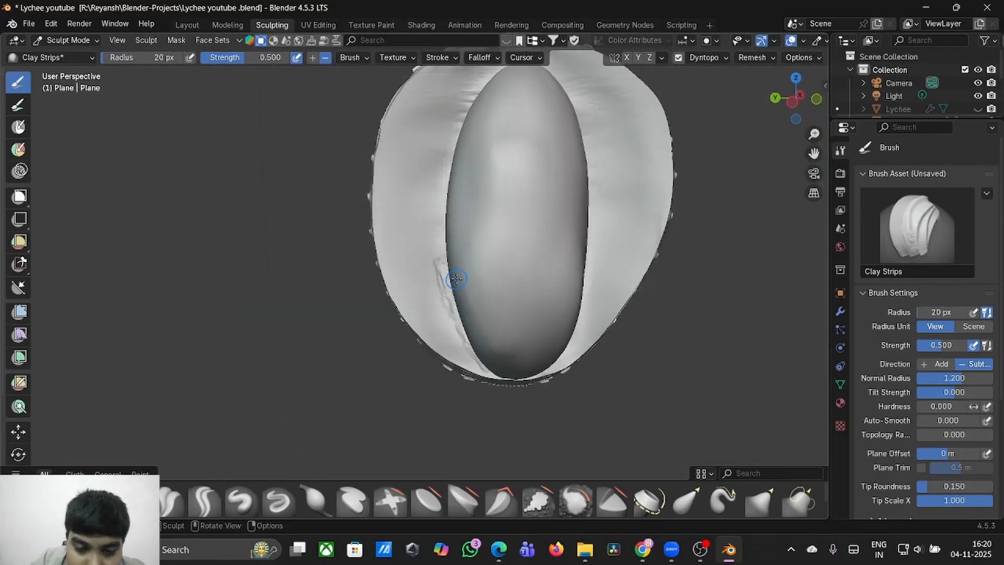
scroll(456, 279, up, 4)
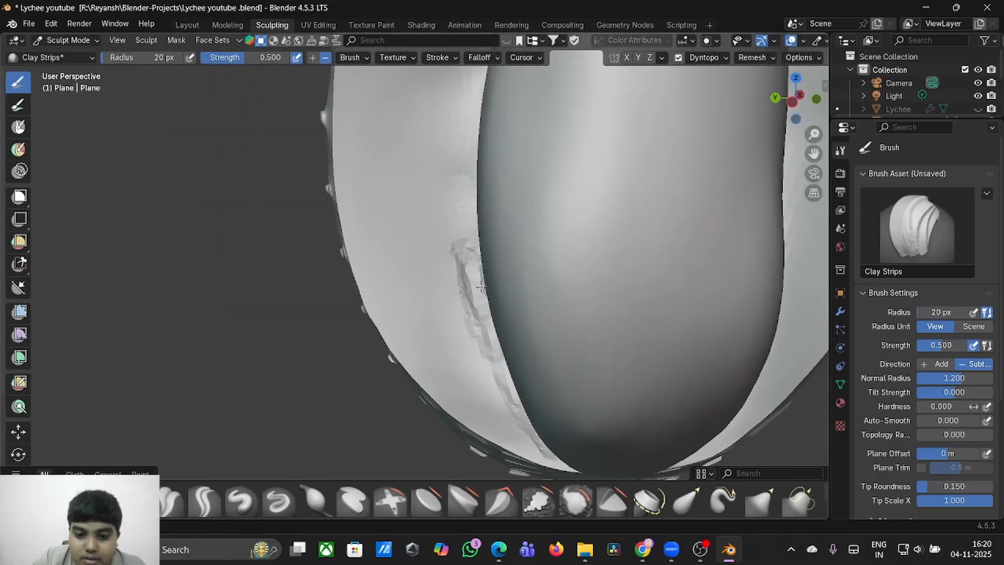
drag(481, 285, 502, 366)
mouse_move(466, 240)
mouse_down()
mouse_move(470, 138)
mouse_move(481, 120)
mouse_up()
middle_drag(481, 121, 481, 120)
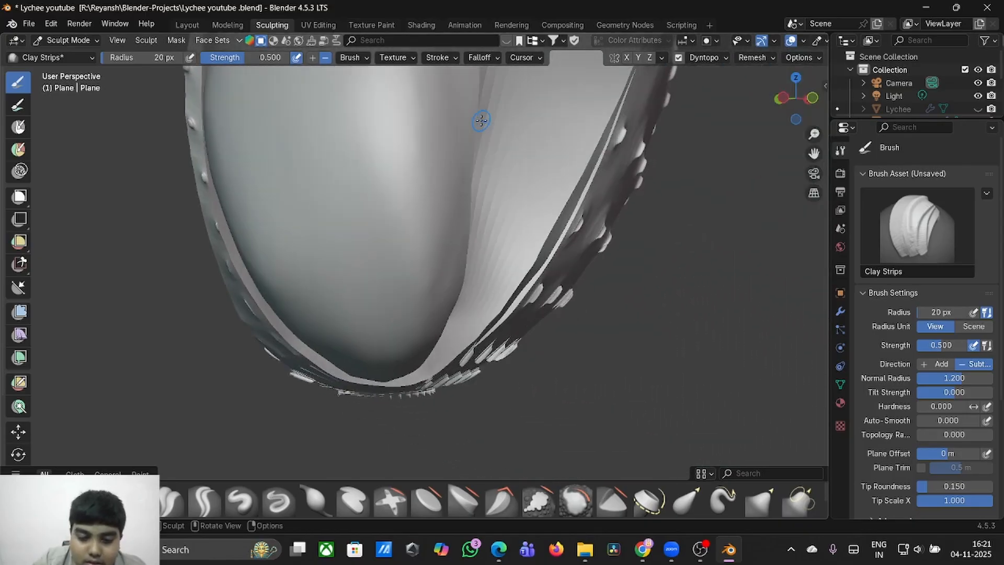
- Carve a matching groove in the flesh along the opposite side of the seed, from the lower tip to near its upper end
drag(485, 300, 488, 109)
scroll(489, 110, down, 3)
middle_drag(488, 110, 489, 111)
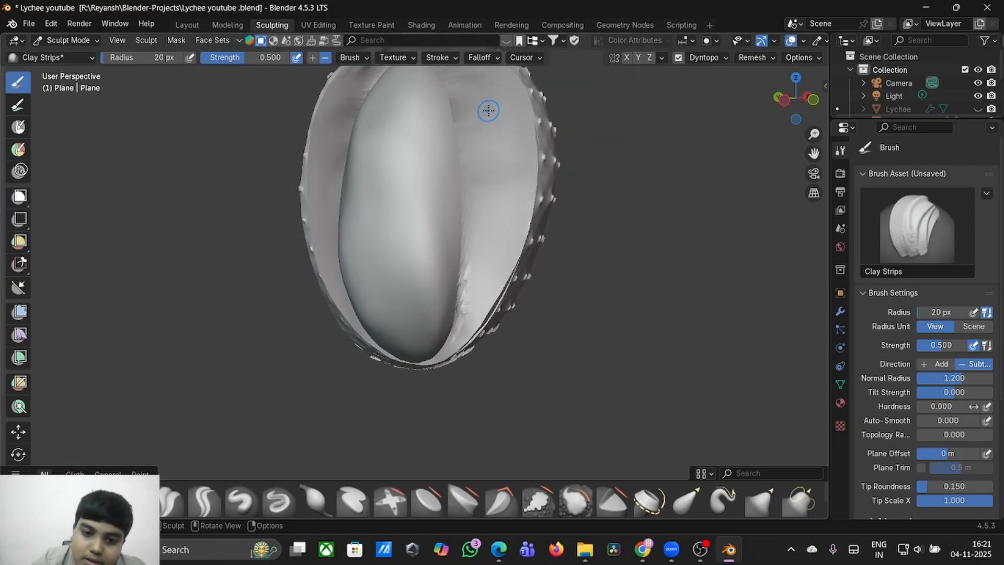
drag(458, 298, 461, 248)
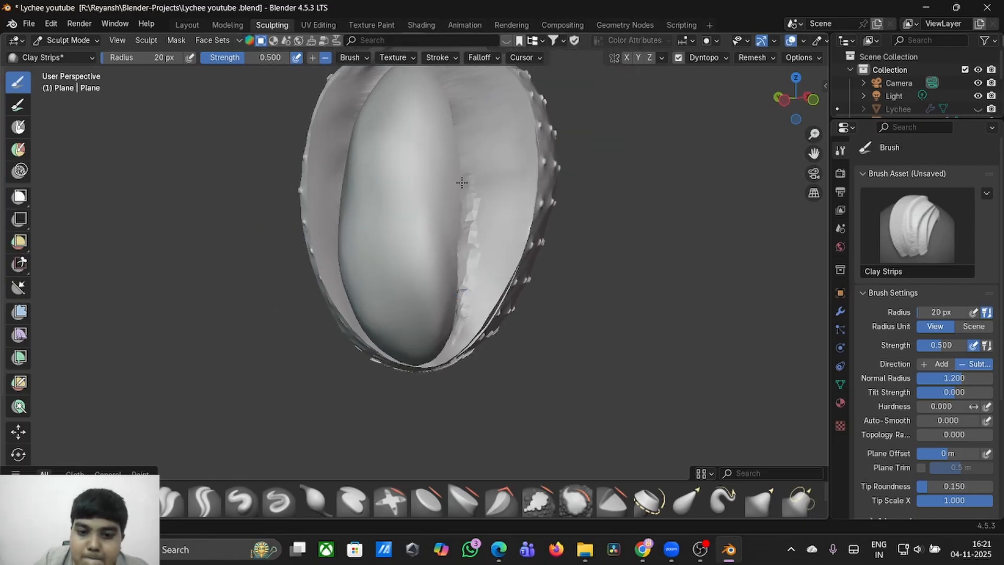
drag(459, 118, 454, 114)
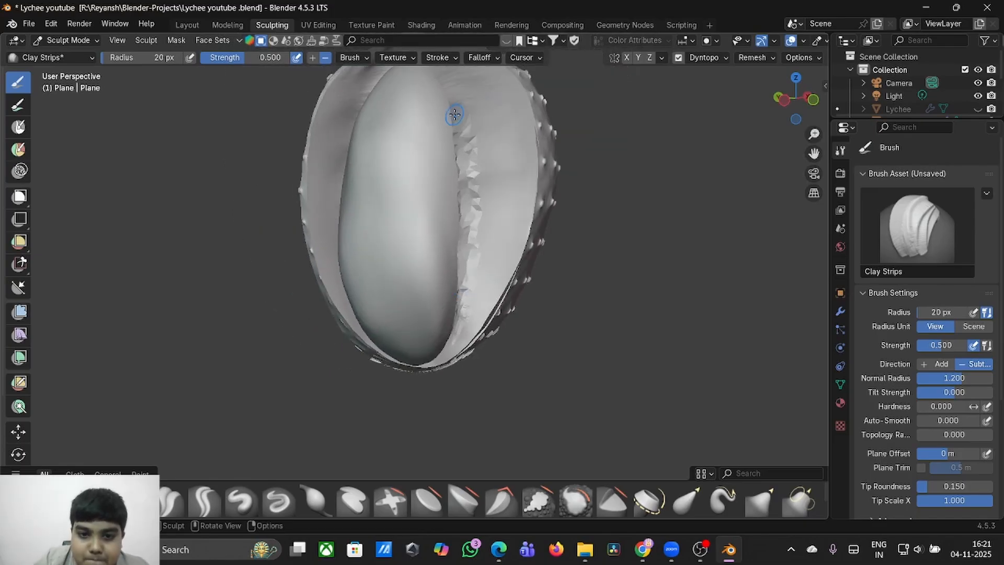
- Continue carving the first side's groove toward the upper end of the seed
middle_drag(454, 117, 454, 117)
mouse_move(413, 221)
mouse_down()
mouse_move(430, 167)
mouse_move(414, 222)
mouse_move(414, 184)
mouse_up()
scroll(416, 194, up, 2)
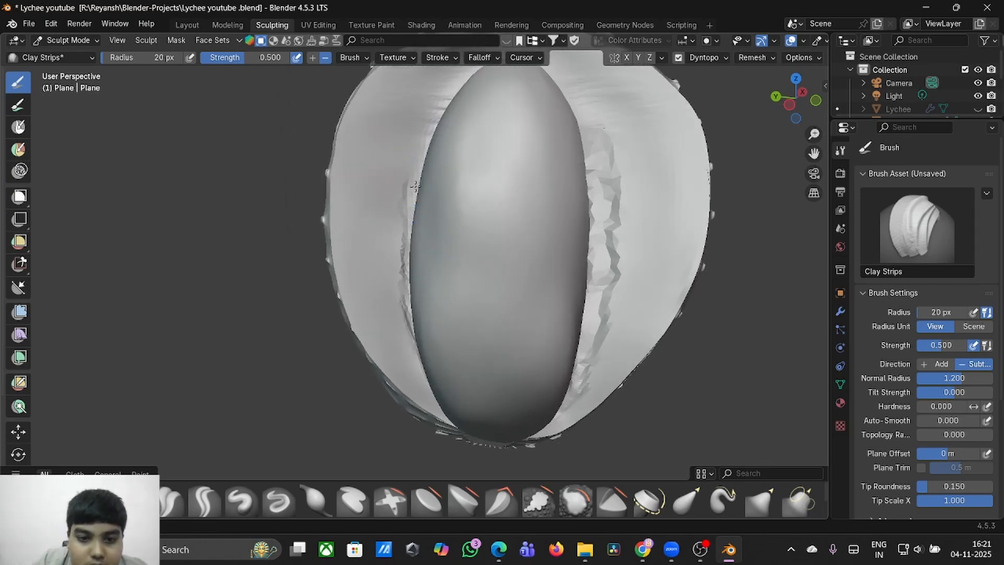
- Smooth the rough carved grooves beside the seed using the Smooth brush at 20 px radius and 0.700 strength
click(576, 500)
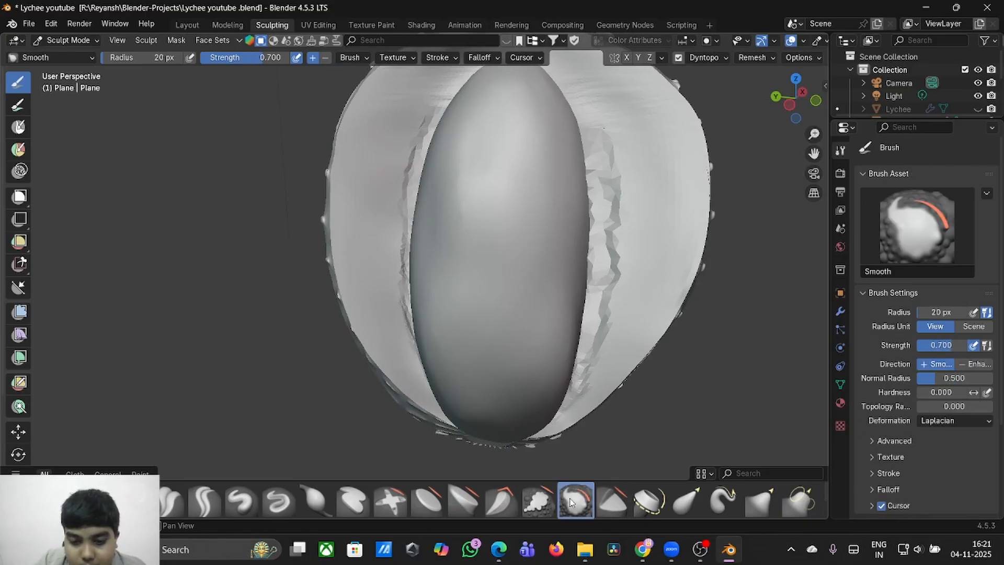
drag(418, 355, 410, 278)
scroll(410, 278, down, 1)
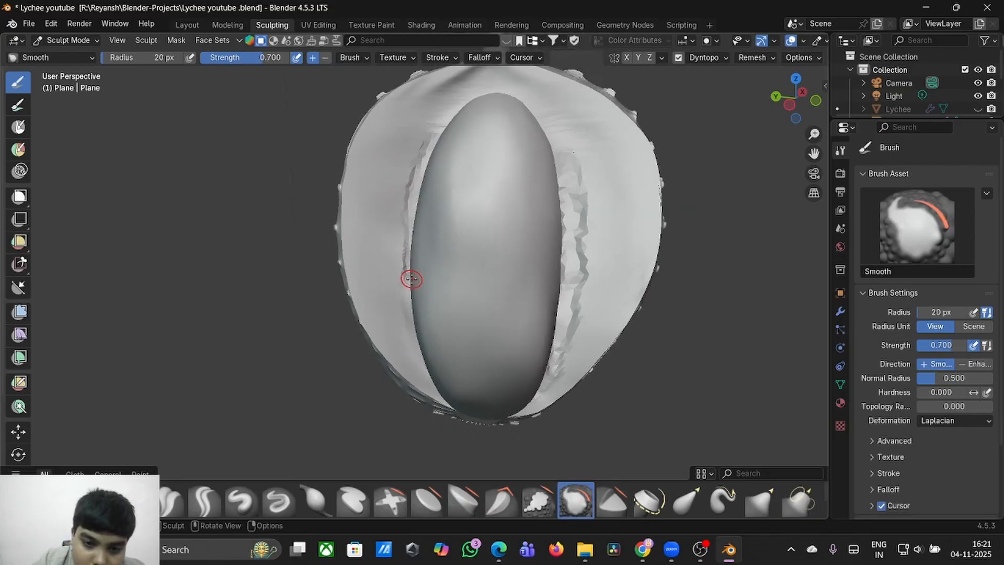
middle_drag(410, 278, 411, 279)
mouse_move(512, 390)
mouse_down()
mouse_move(478, 295)
mouse_move(480, 260)
mouse_up()
mouse_move(480, 224)
mouse_down()
mouse_move(500, 163)
mouse_move(490, 176)
mouse_up()
drag(640, 161, 649, 272)
middle_drag(634, 332, 635, 332)
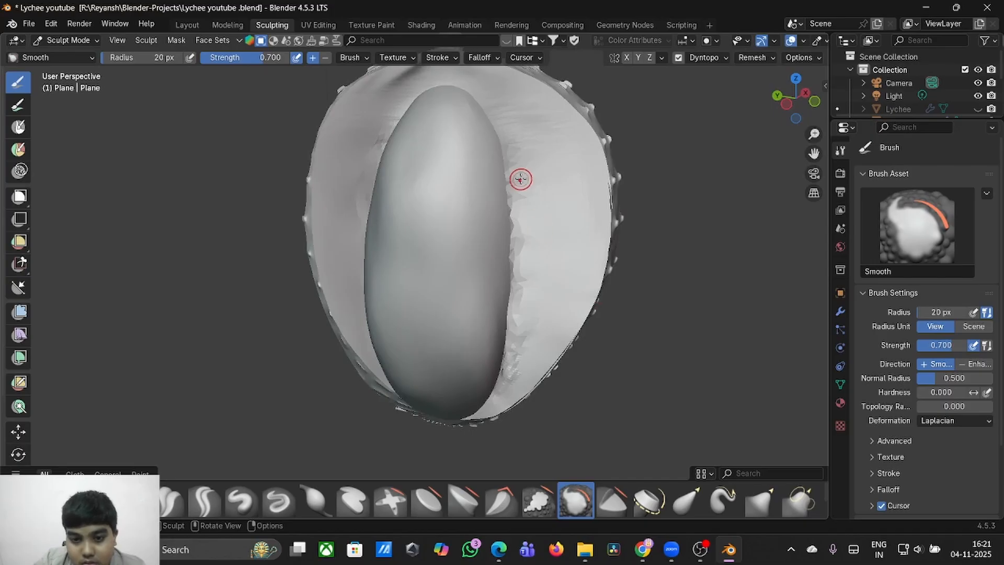
- Even out the remaining jagged groove edge on the opposite side of the seed with repeated smoothing strokes
mouse_move(511, 381)
mouse_down()
mouse_move(511, 393)
mouse_move(524, 343)
mouse_move(509, 289)
mouse_move(520, 272)
mouse_move(504, 180)
mouse_move(531, 223)
mouse_up()
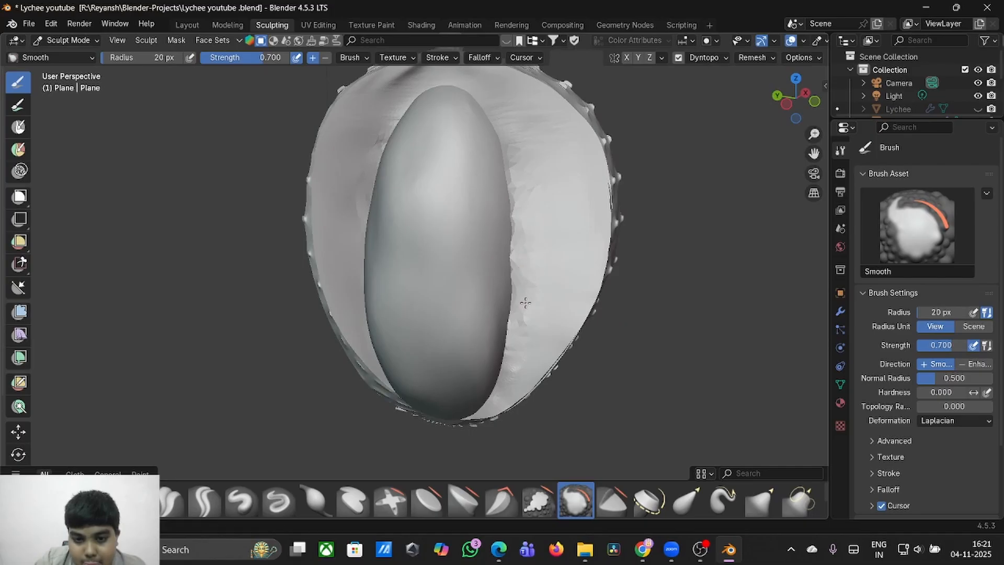
drag(529, 304, 534, 256)
drag(533, 257, 529, 358)
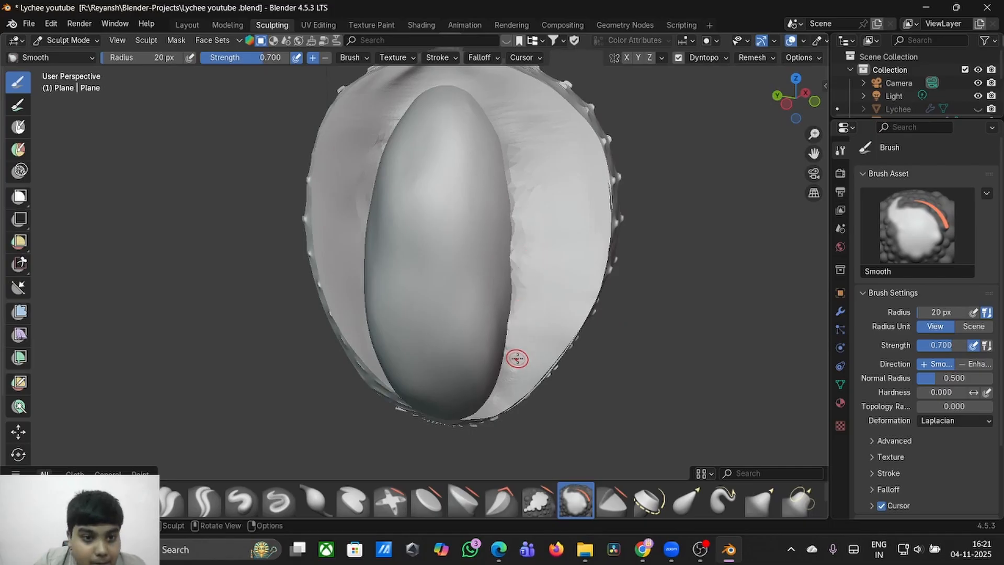
- Return to the Layout workspace and apply Shade Smooth to the cut-face plane
click(183, 26)
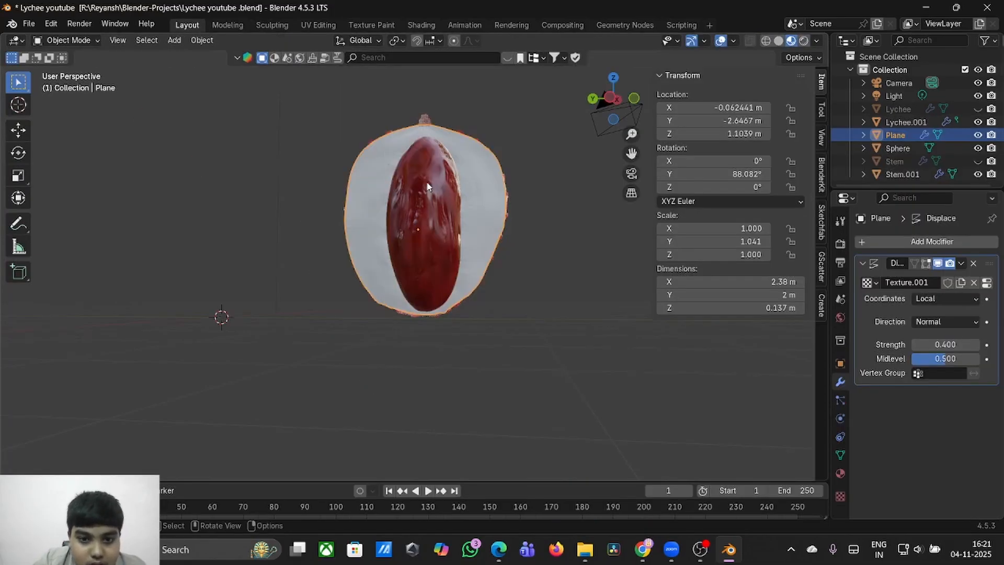
mouse_move(442, 201)
middle_down()
mouse_move(587, 226)
mouse_move(432, 226)
middle_up()
right_click(432, 228)
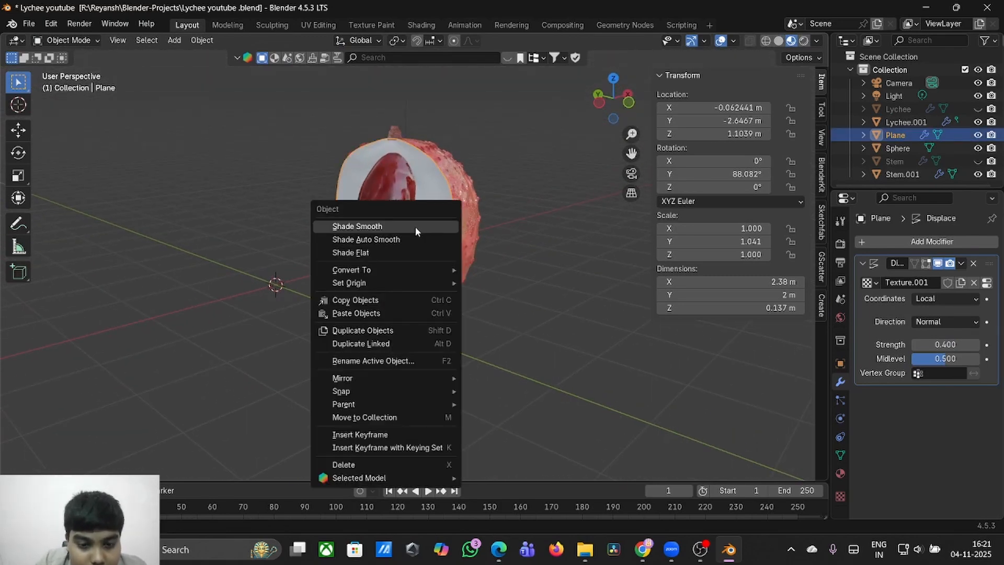
click(417, 226)
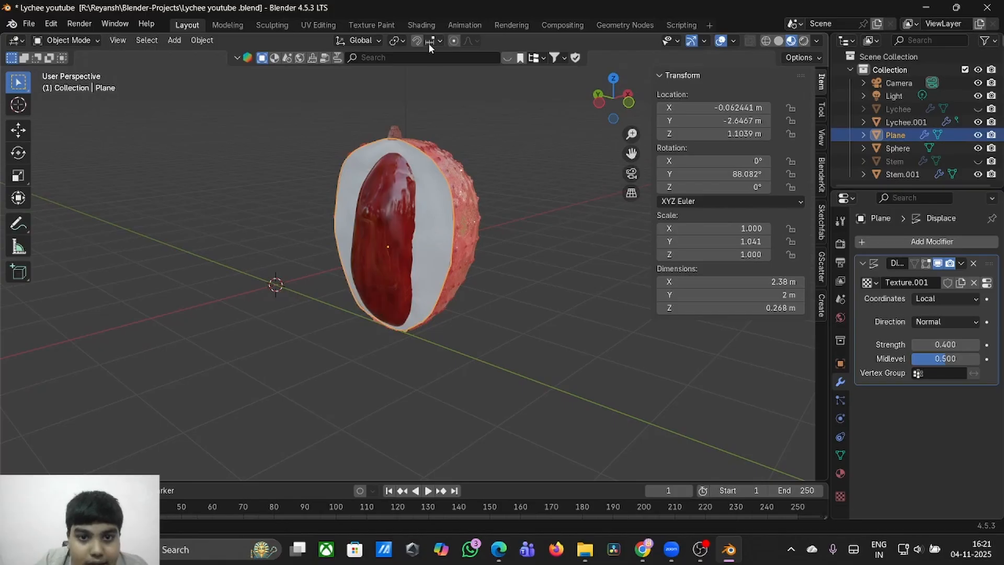
- Create a new material for the cut-face plane in the Shading workspace and set its roughness to 0.605
click(422, 25)
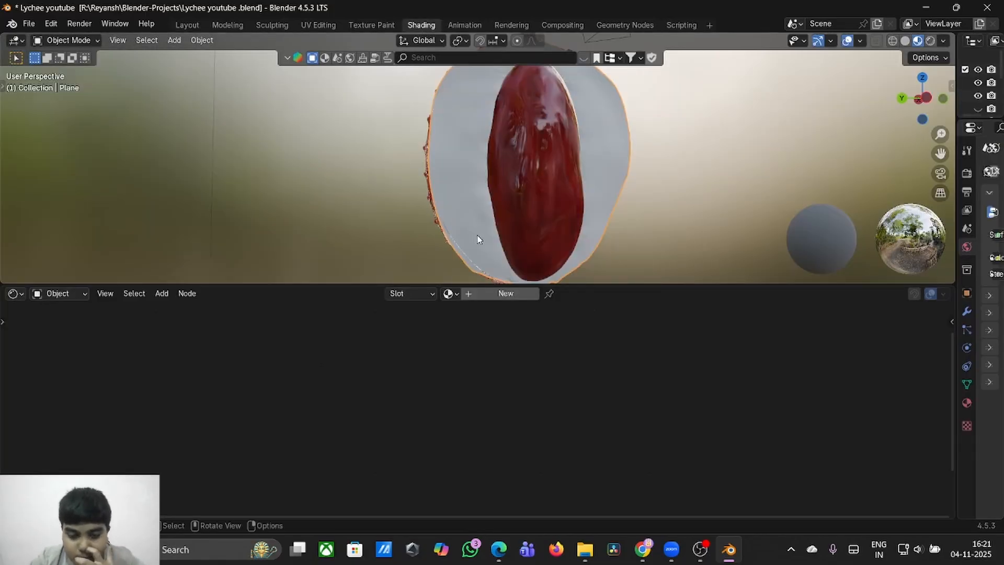
click(494, 293)
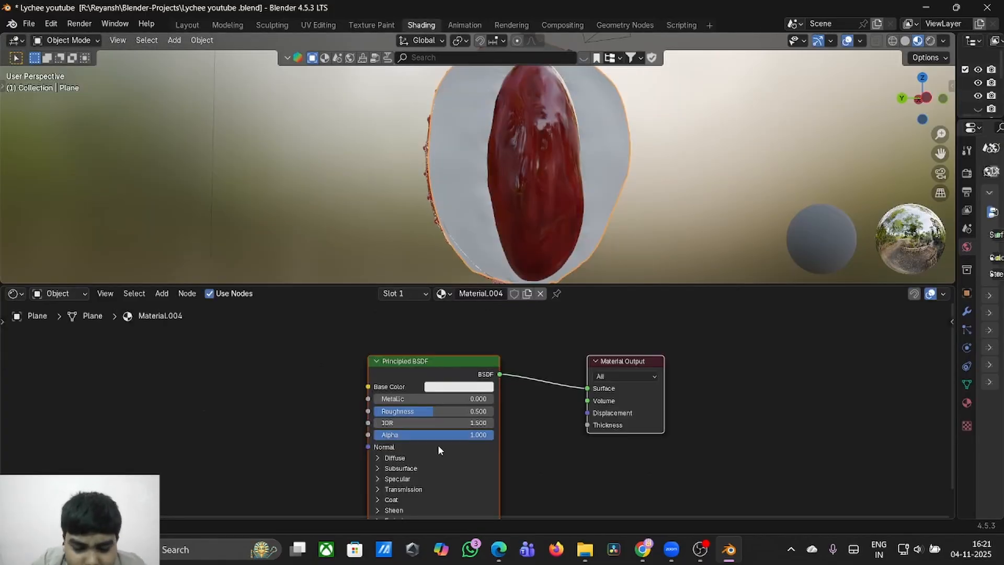
scroll(439, 478, down, 1)
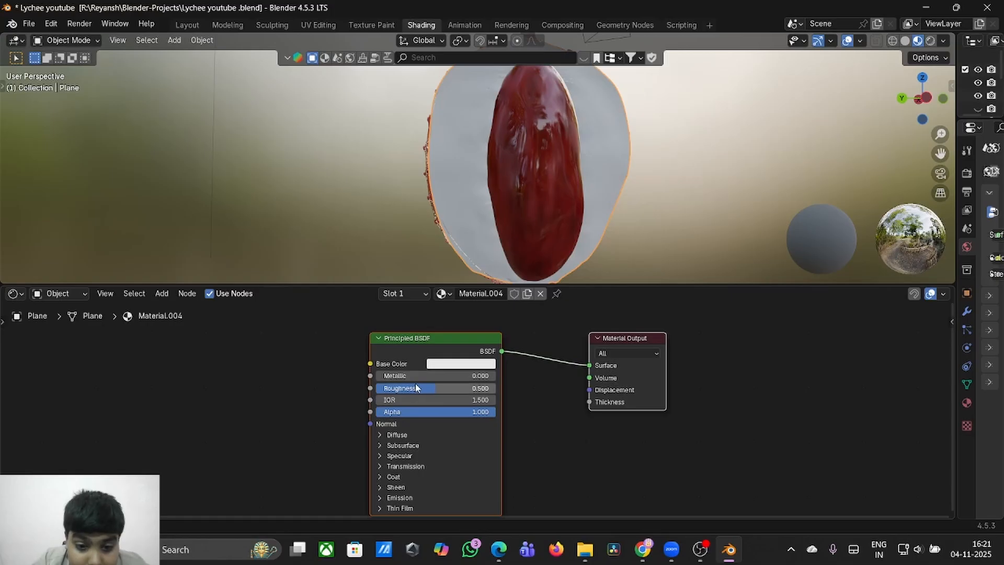
drag(416, 389, 398, 392)
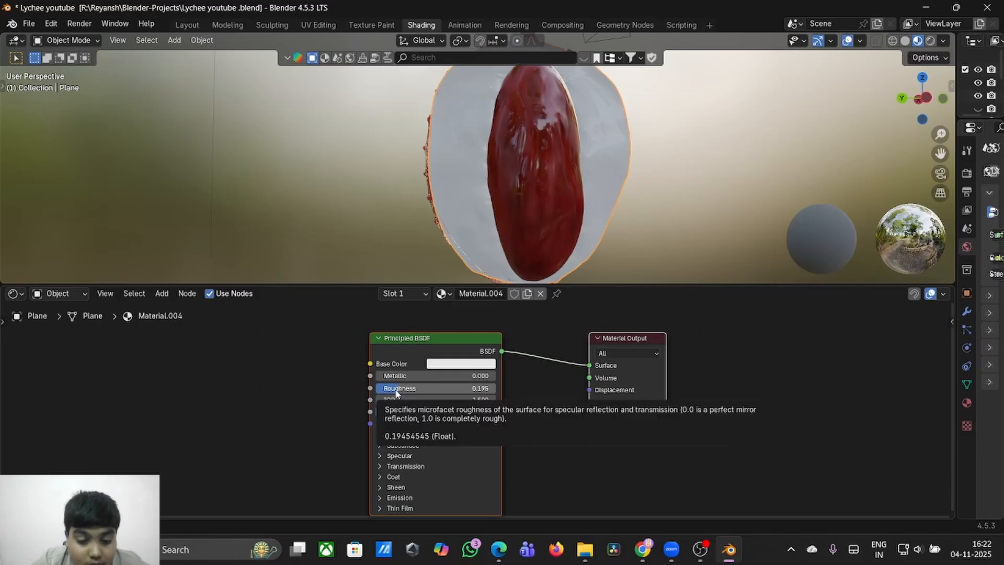
drag(398, 392, 407, 392)
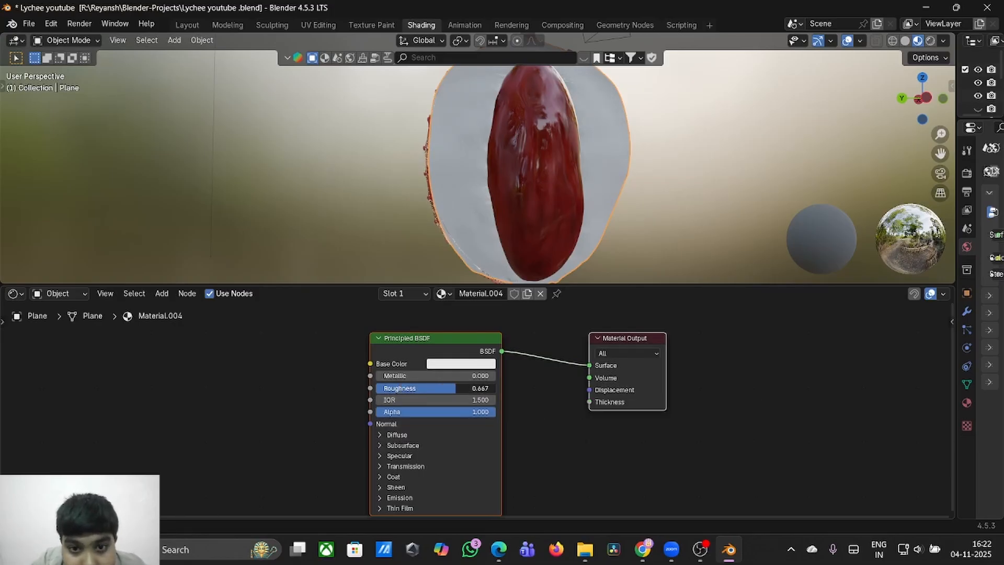
click(450, 389)
key(Return)
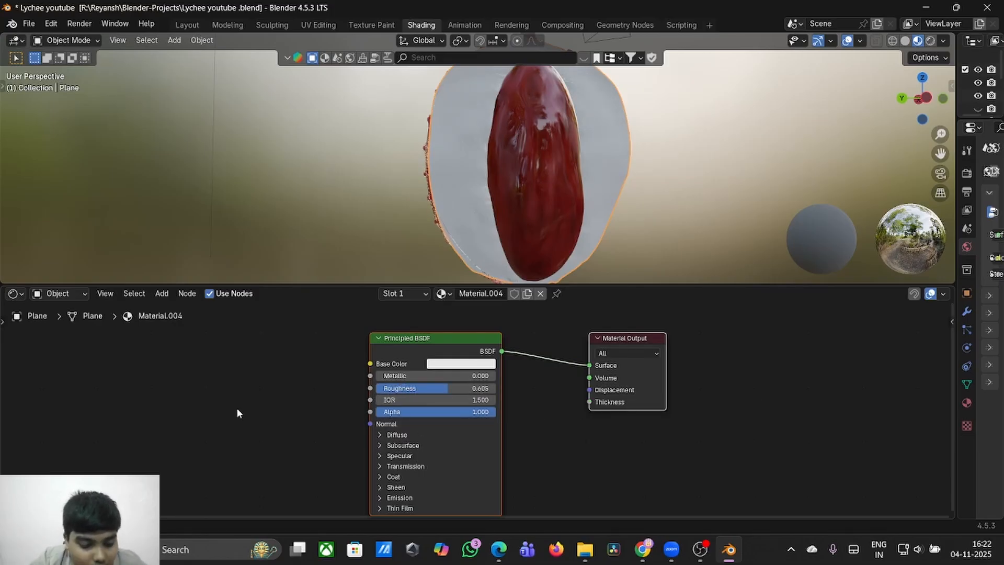
- Add Noise Texture and Color Ramp nodes ahead of the Principled BSDF in the plane's material
key(shift+a)
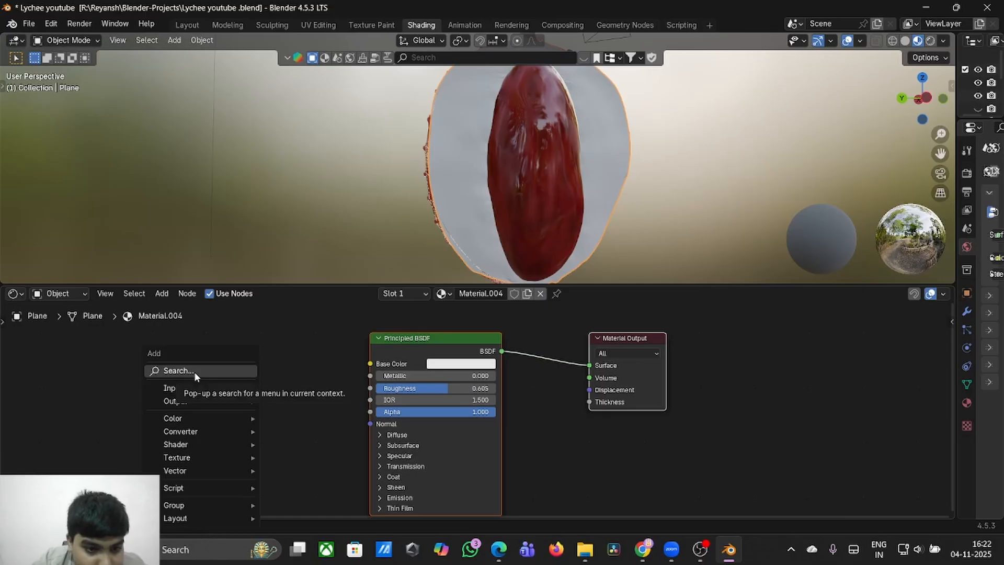
click(193, 371)
click(259, 396)
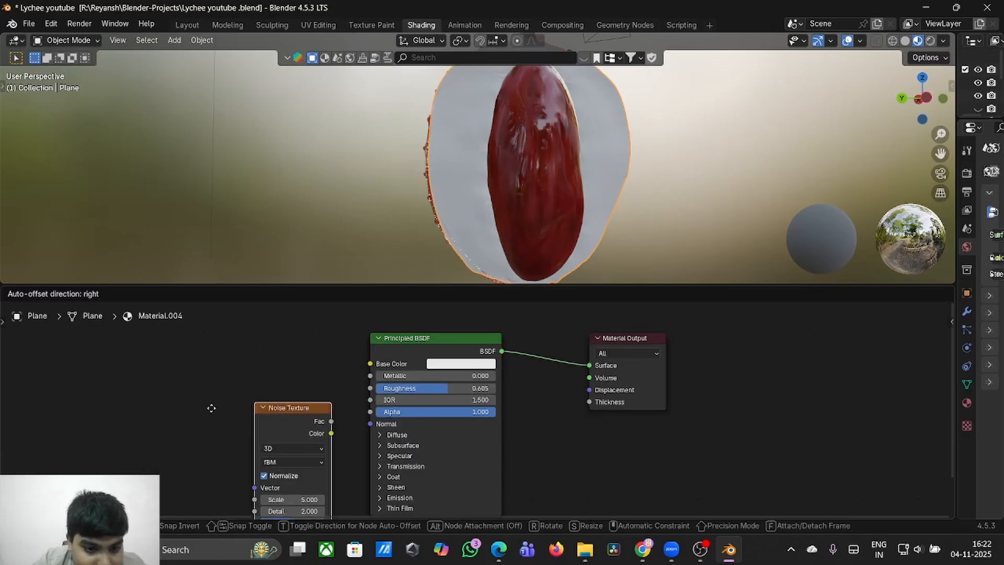
key(shift+a)
click(267, 372)
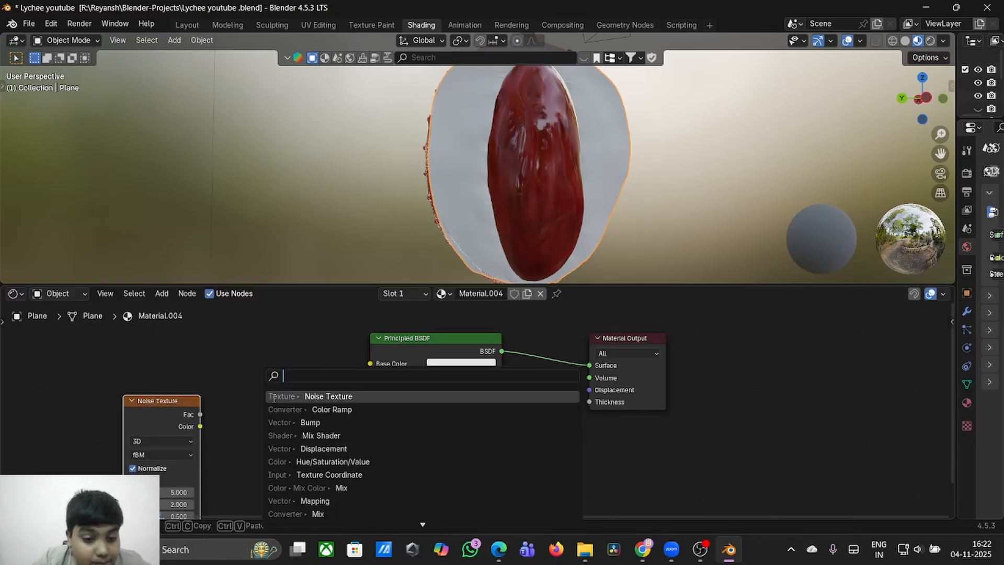
click(309, 408)
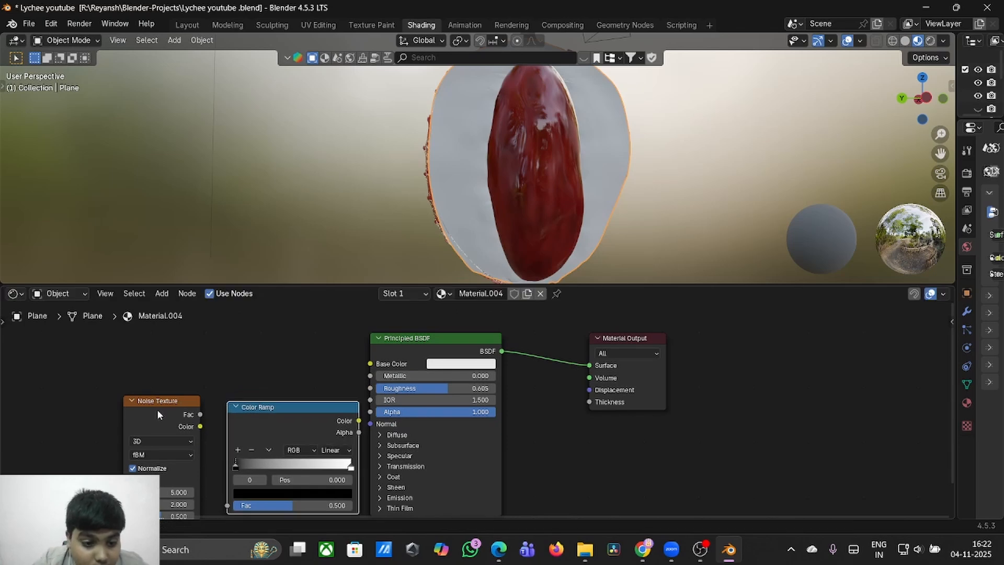
click(209, 431)
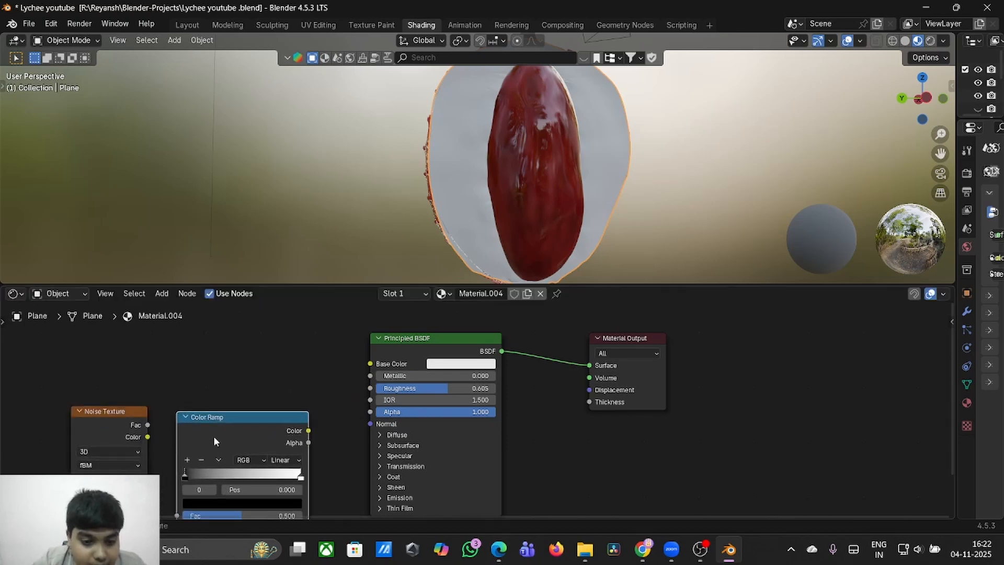
- Add a Bump node fed by the Color Ramp's Color output
key(shift+a)
mouse_move(213, 432)
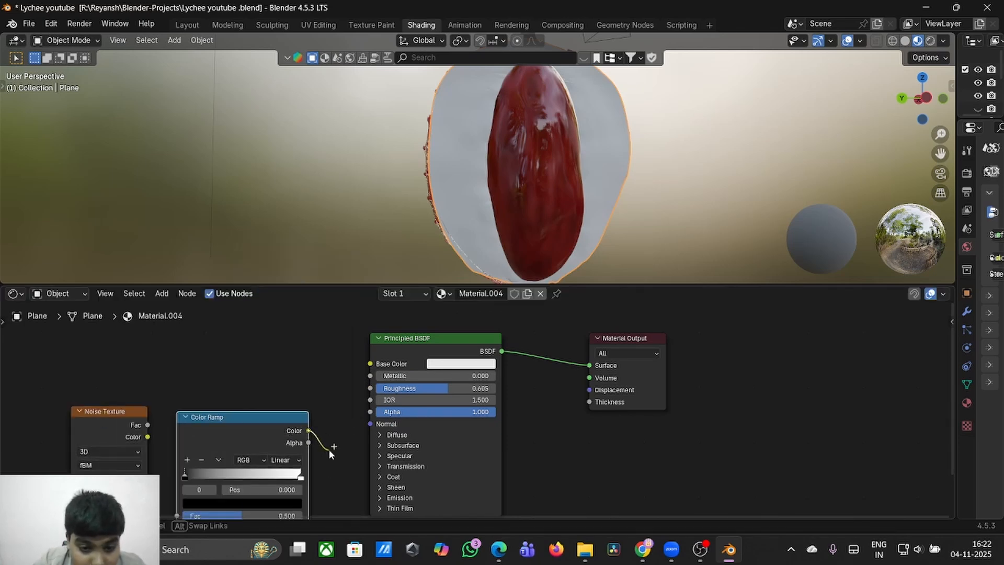
drag(329, 450, 330, 451)
click(361, 442)
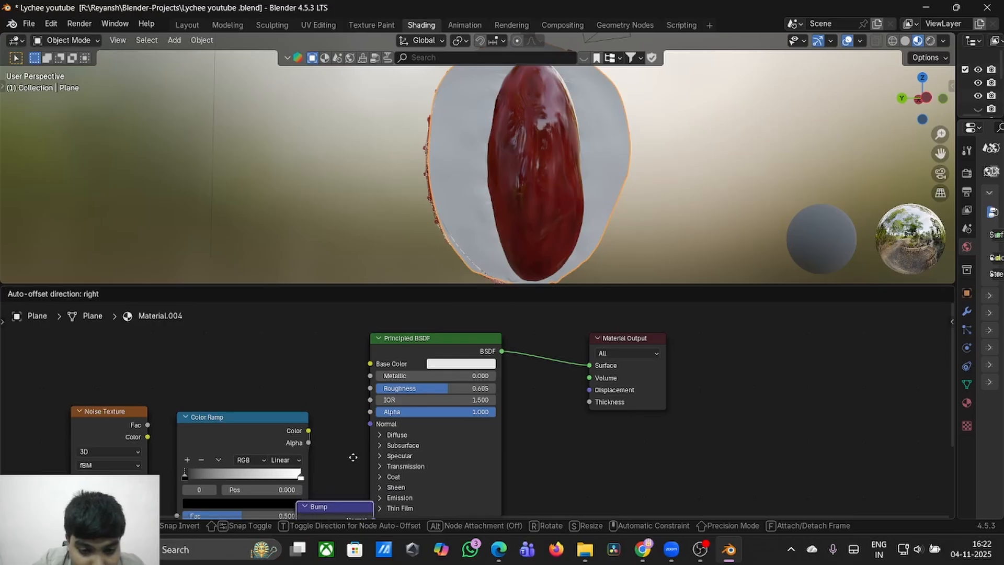
click(190, 433)
- Connect the Noise Texture's Fac output to the Color Ramp's Fac input and move the Bump node beside the Color Ramp
middle_drag(169, 427, 169, 400)
drag(99, 390, 127, 468)
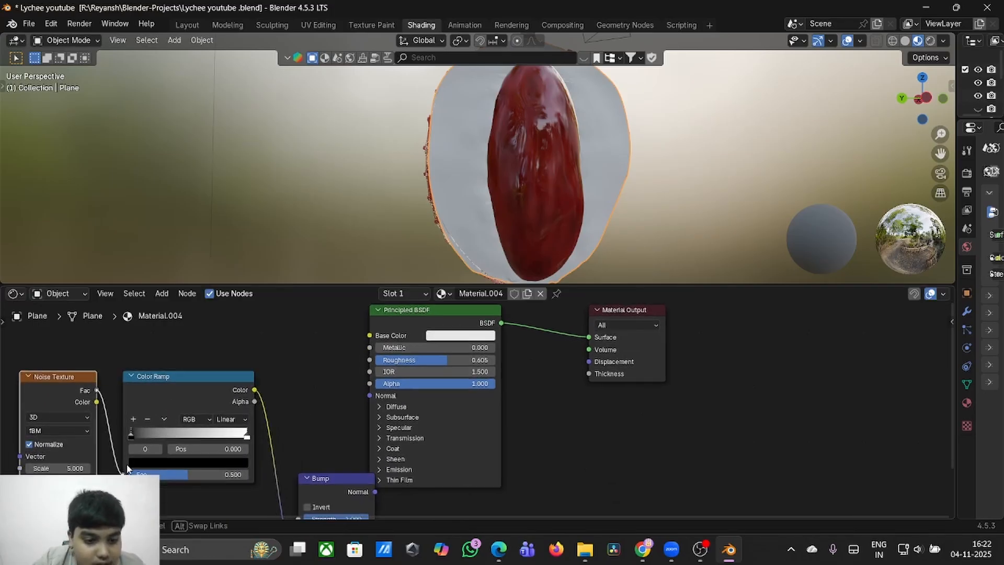
click(197, 438)
middle_drag(197, 438, 161, 404)
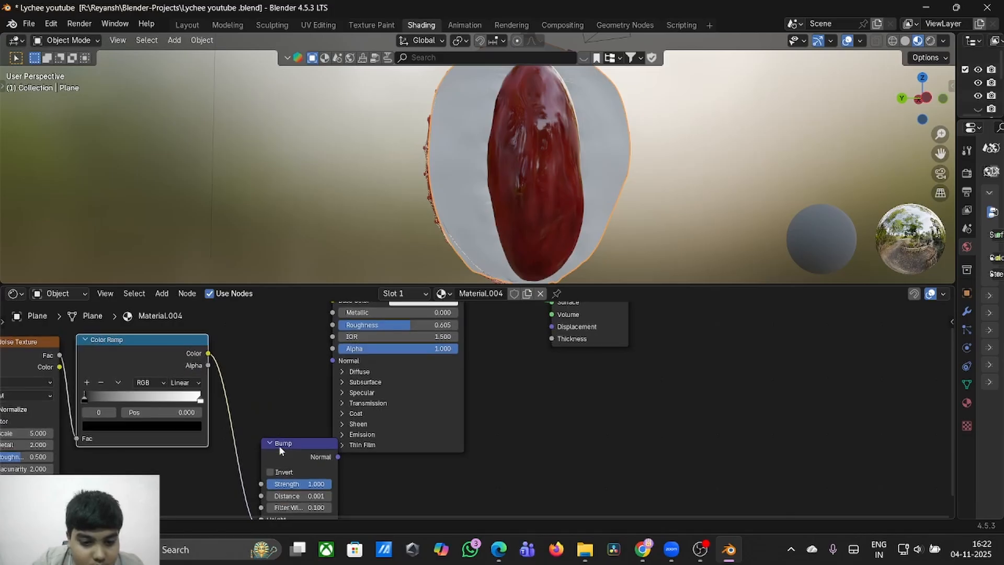
drag(280, 449, 249, 432)
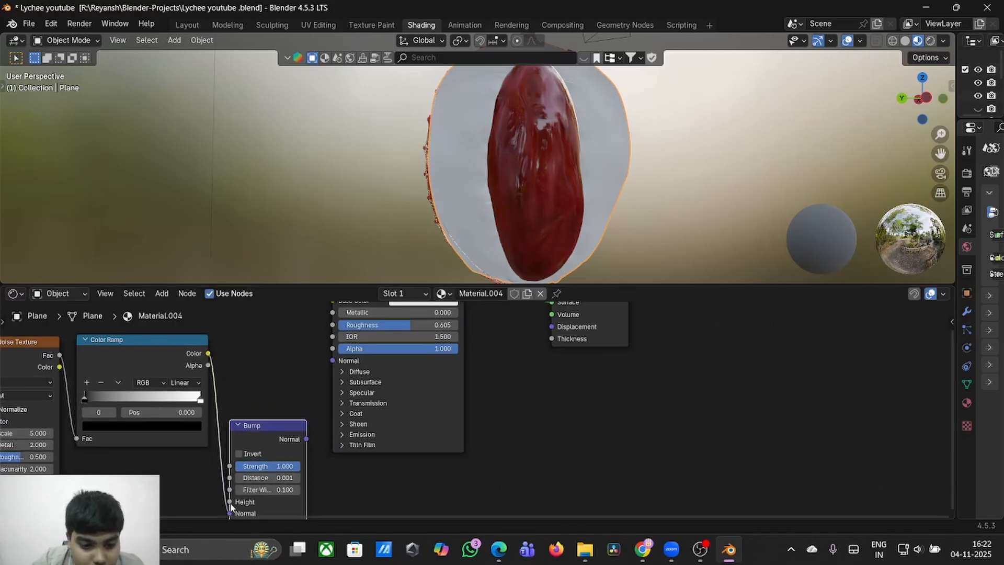
- Reconnect the Color Ramp's Color output to the Bump node's Height input and link Bump's Normal to the Principled BSDF's Normal
middle_drag(230, 505, 247, 480)
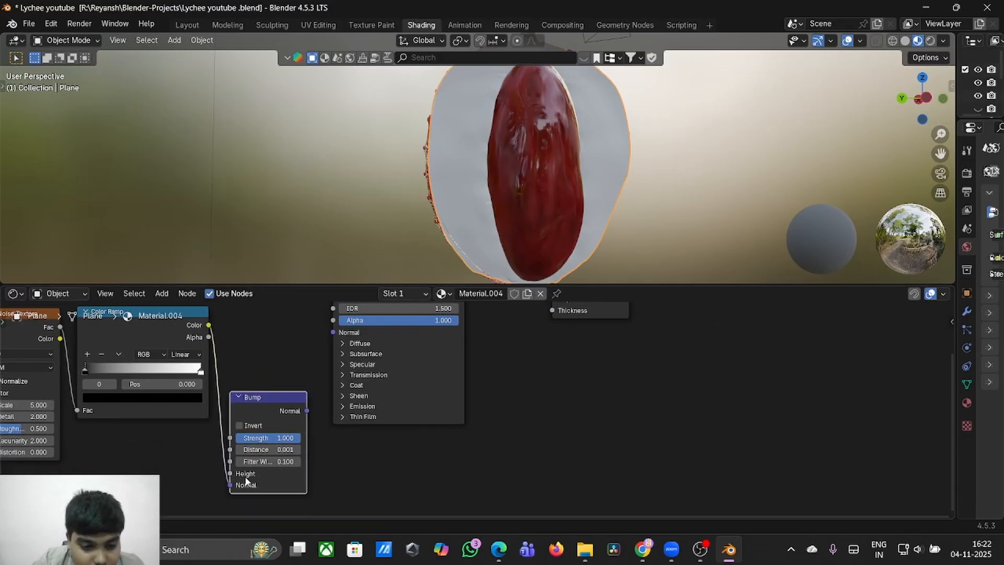
drag(230, 483, 230, 473)
scroll(285, 421, up, 1)
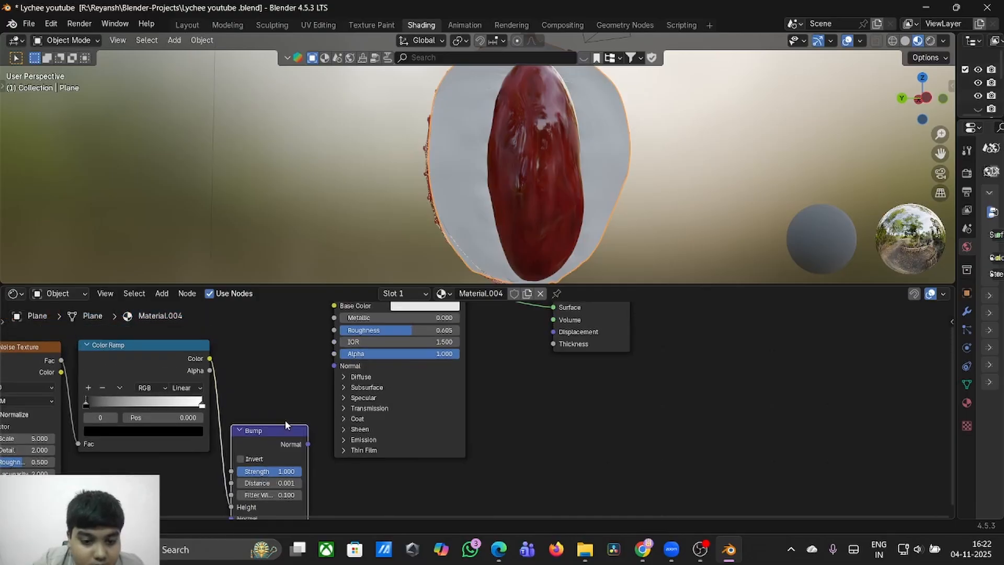
drag(330, 369, 334, 366)
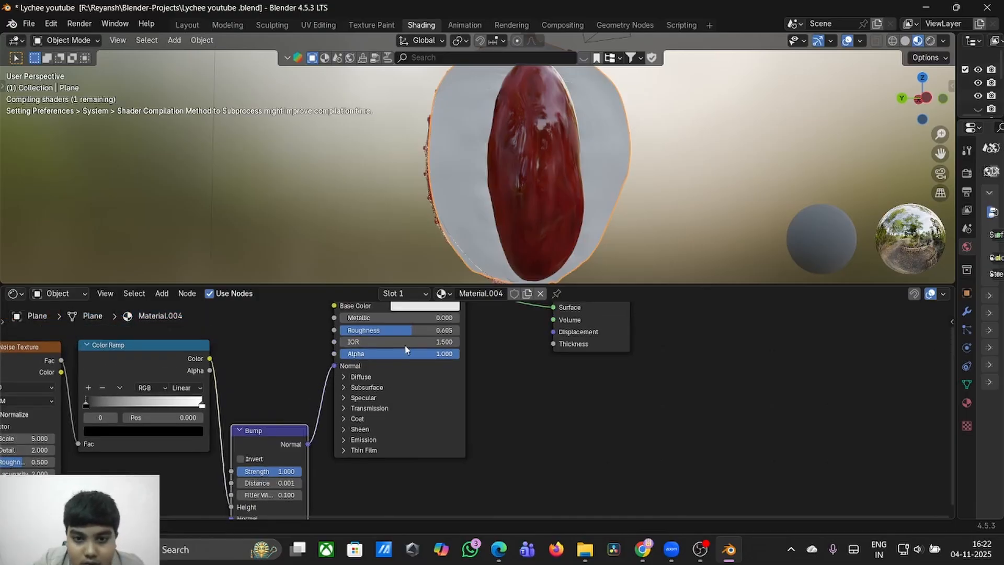
mouse_move(554, 140)
middle_down()
mouse_move(523, 142)
mouse_move(556, 148)
middle_up()
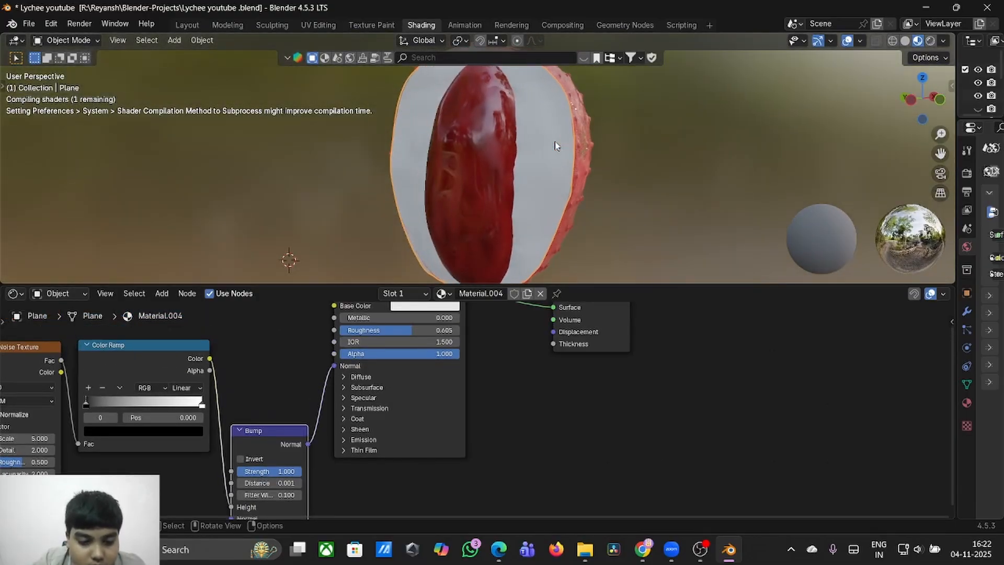
- Set the Bump node's distance to 5.301 and move the Color Ramp's black stop to position 0.229
drag(267, 481, 293, 481)
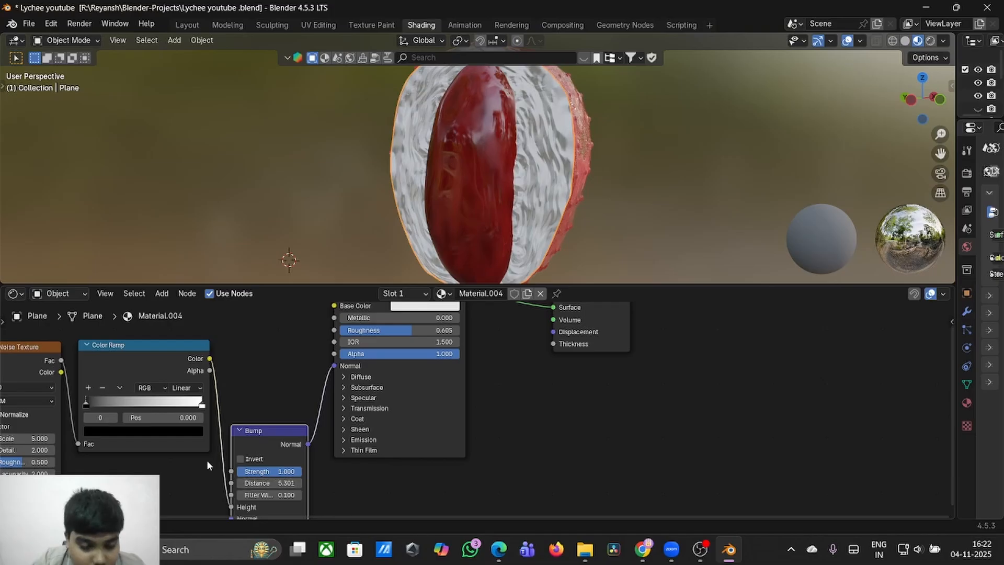
scroll(72, 437, left, 5)
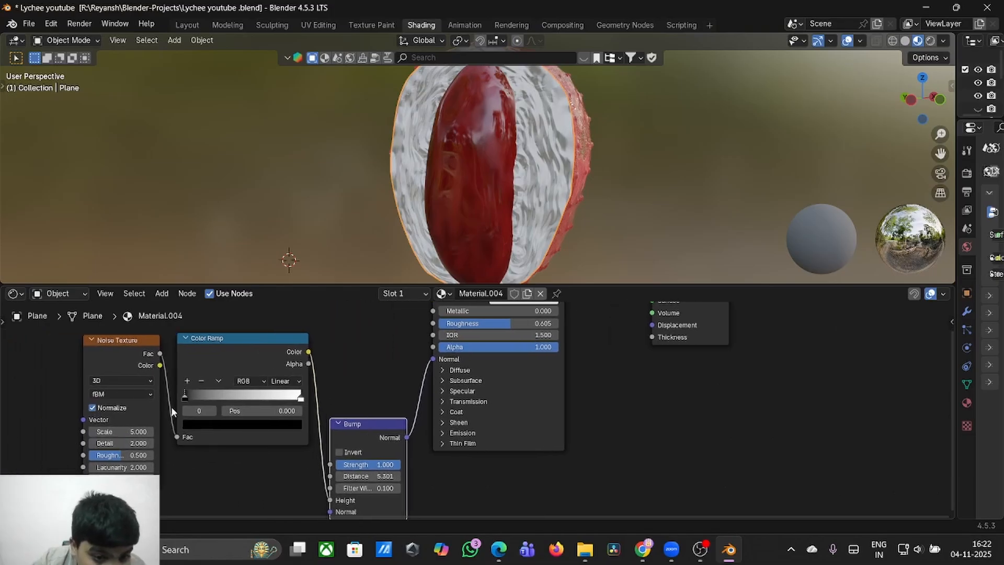
mouse_move(185, 396)
mouse_down()
mouse_move(274, 402)
mouse_move(211, 393)
mouse_up()
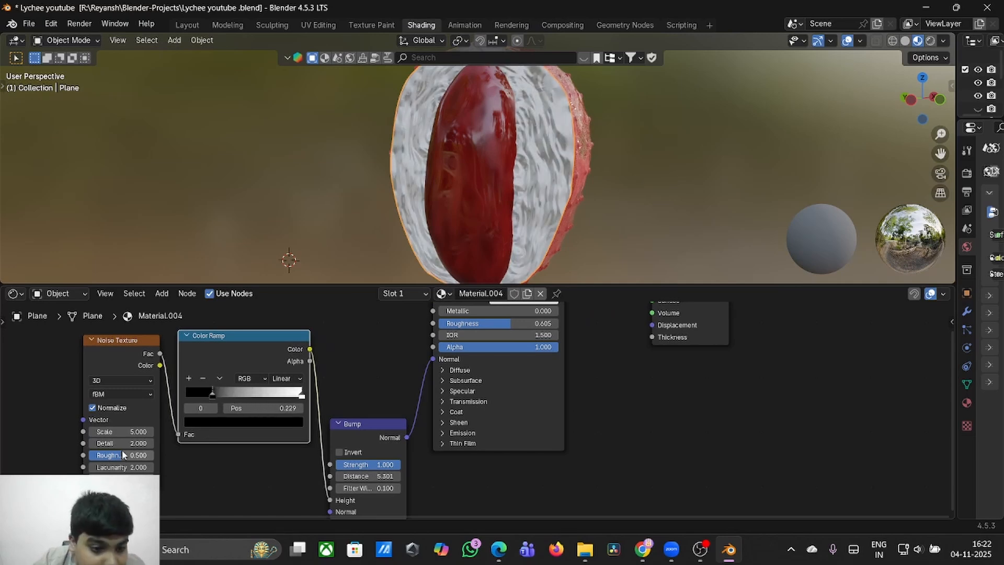
- Try a Noise Texture scale of 300 and inspect the bump up close on the flesh
double_click(111, 432)
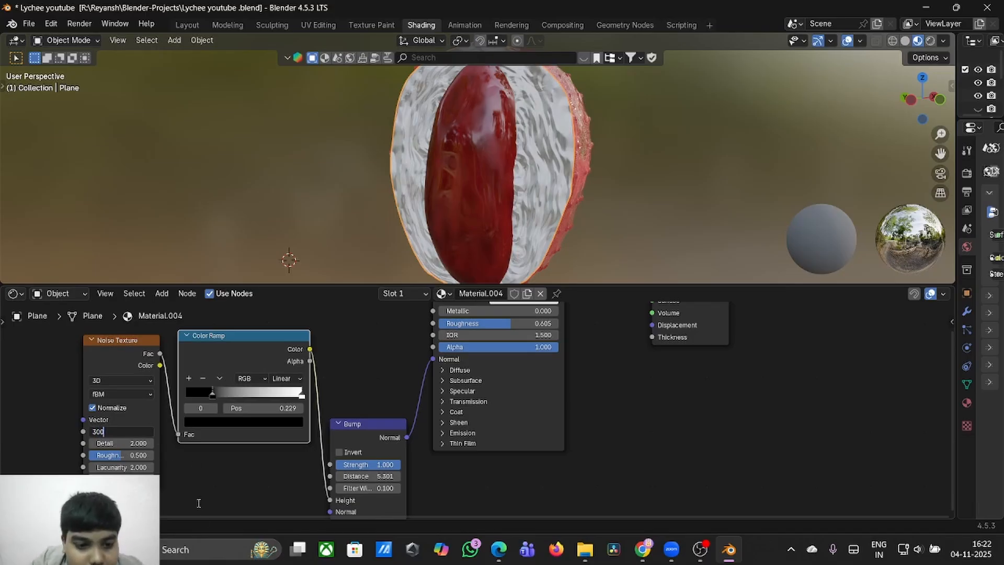
key(Return)
middle_drag(525, 143, 523, 140)
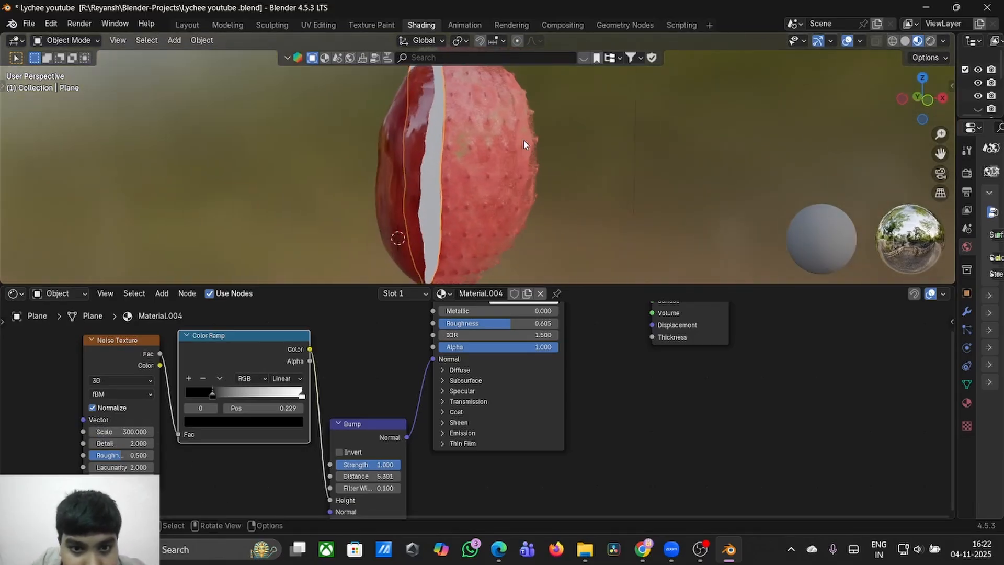
scroll(523, 140, up, 6)
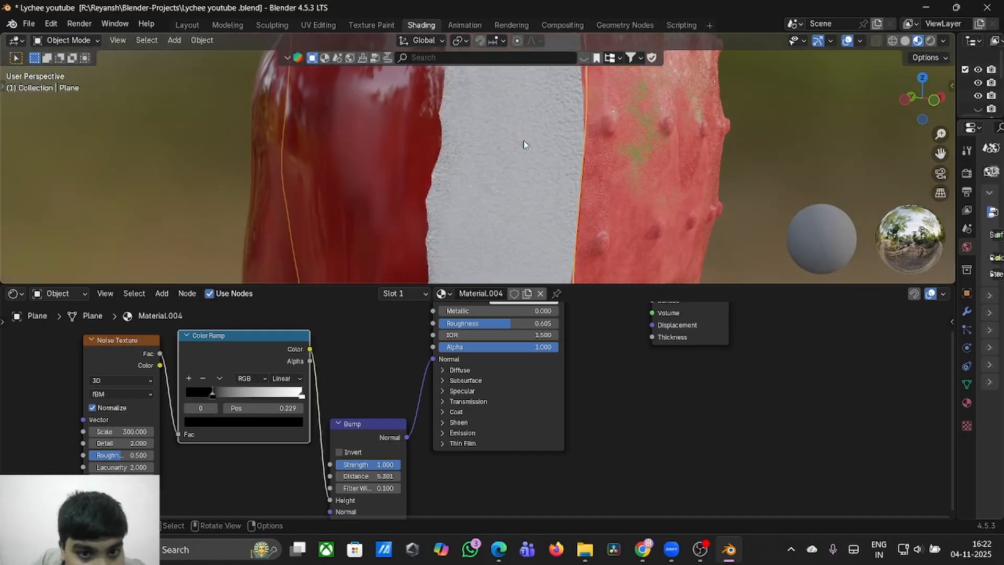
scroll(525, 143, down, 8)
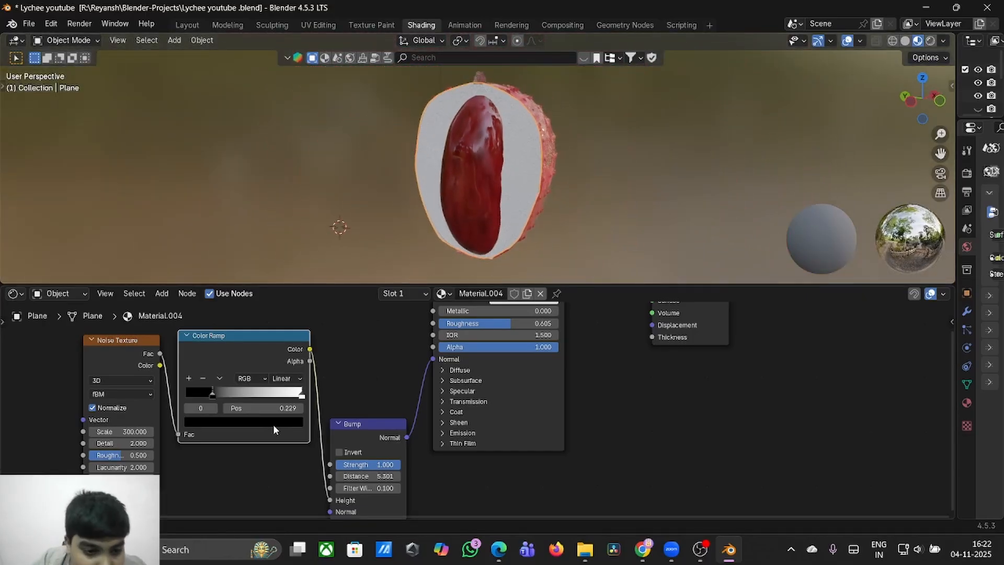
- Set the Noise Texture scale of the flesh material to 350
double_click(122, 431)
text(35)
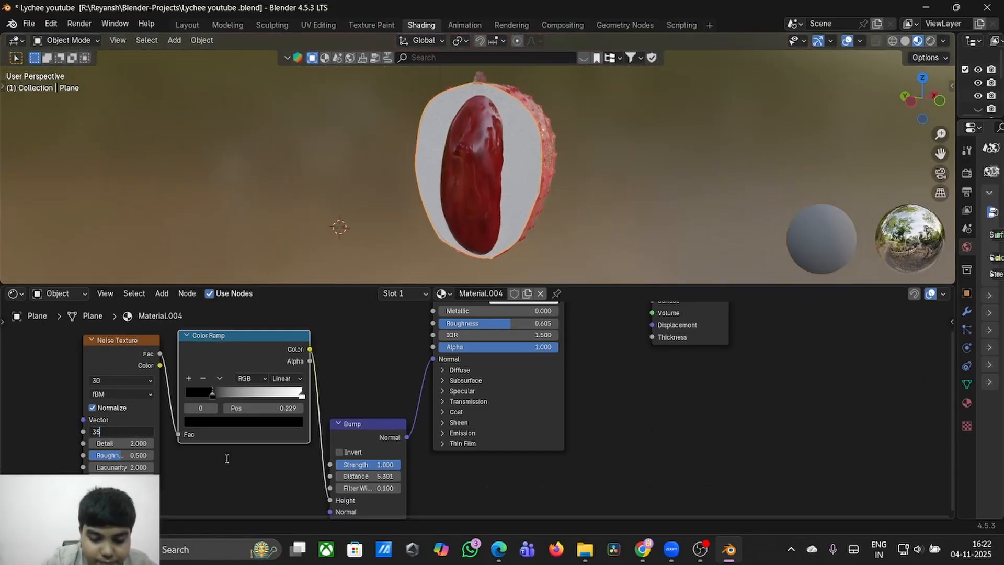
text(0)
key(Return)
middle_drag(460, 168, 444, 140)
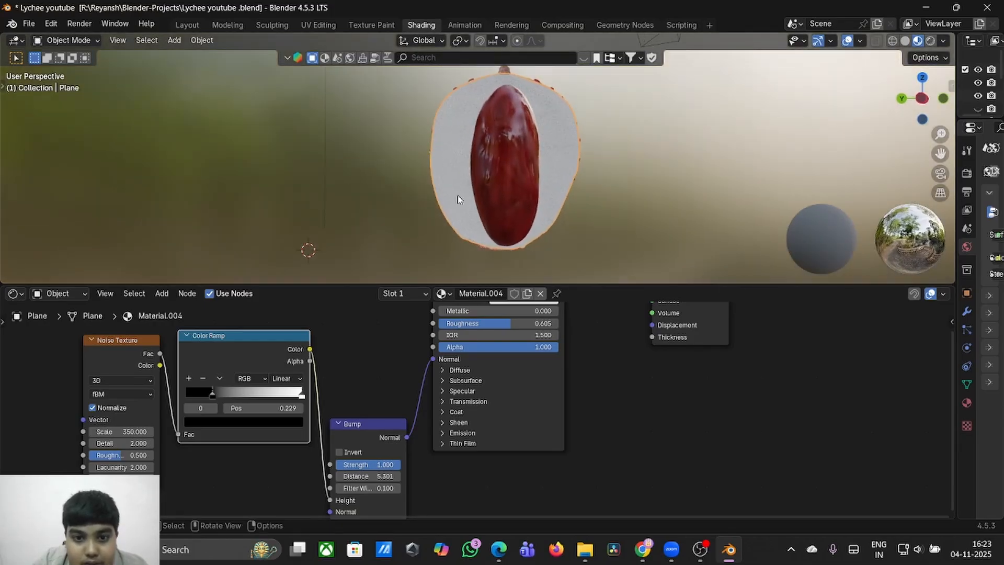
- Set the flesh material's Principled BSDF roughness to 0.373 and its coat weight to 0.225
middle_drag(491, 309, 496, 353)
drag(491, 368, 479, 368)
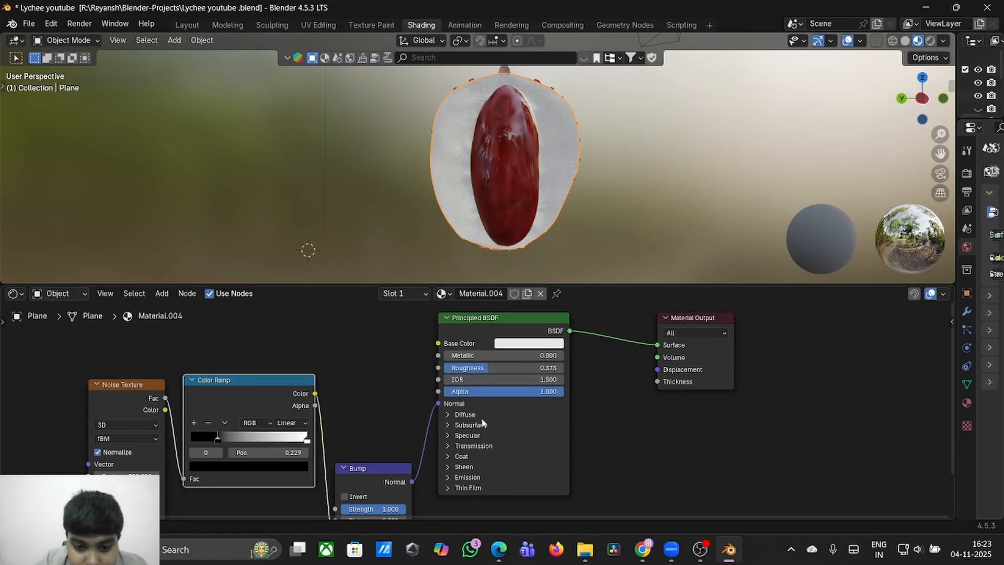
click(464, 414)
click(464, 414)
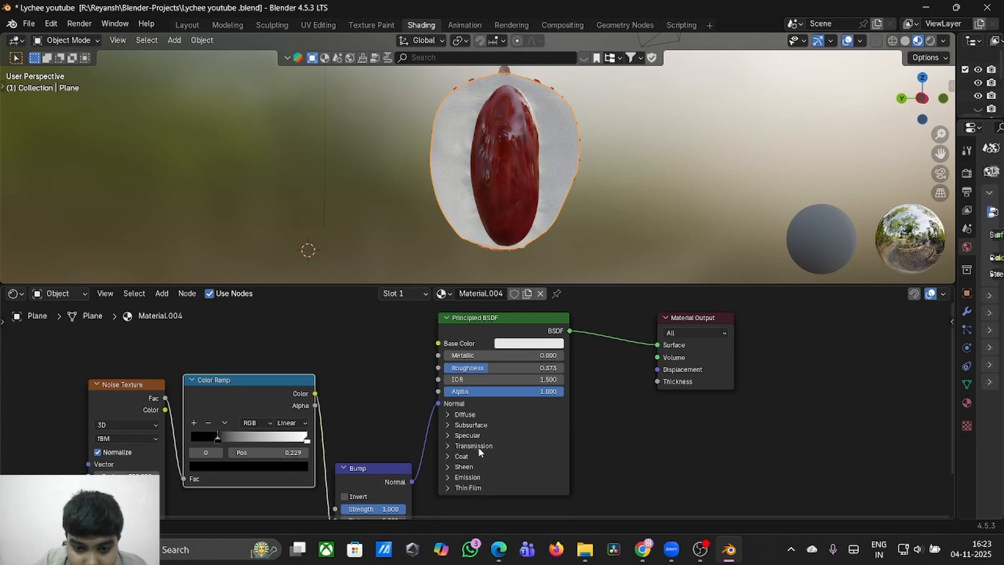
click(463, 456)
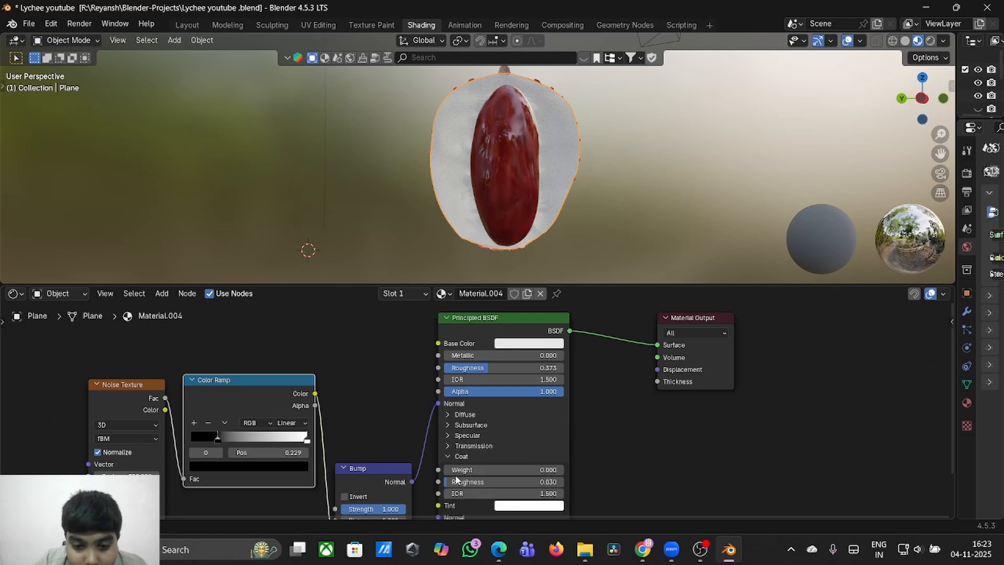
drag(454, 470, 481, 469)
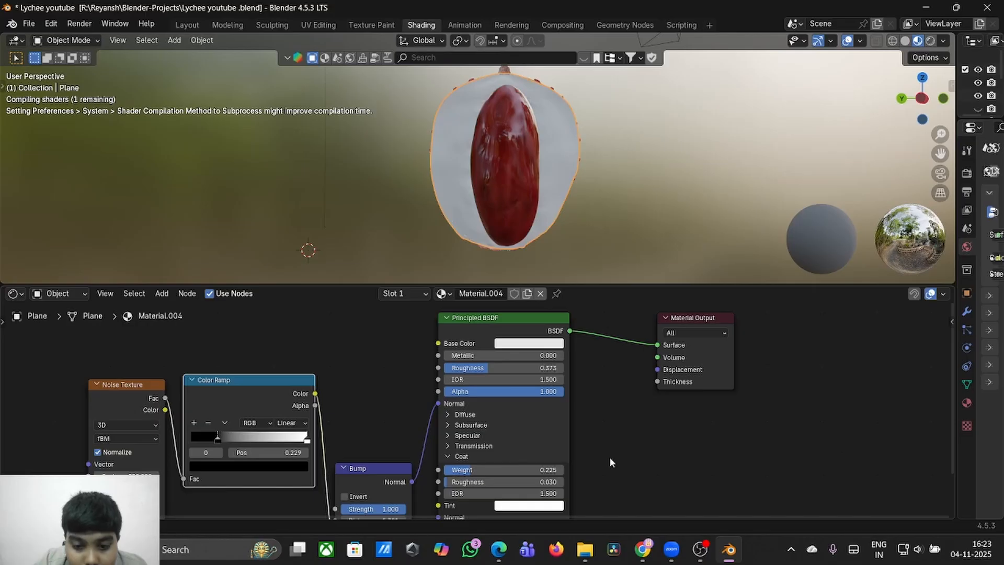
- Inspect the coated flesh surface around the seed and raise the material's coat weight to 1.000
middle_drag(579, 239, 580, 240)
scroll(580, 239, up, 4)
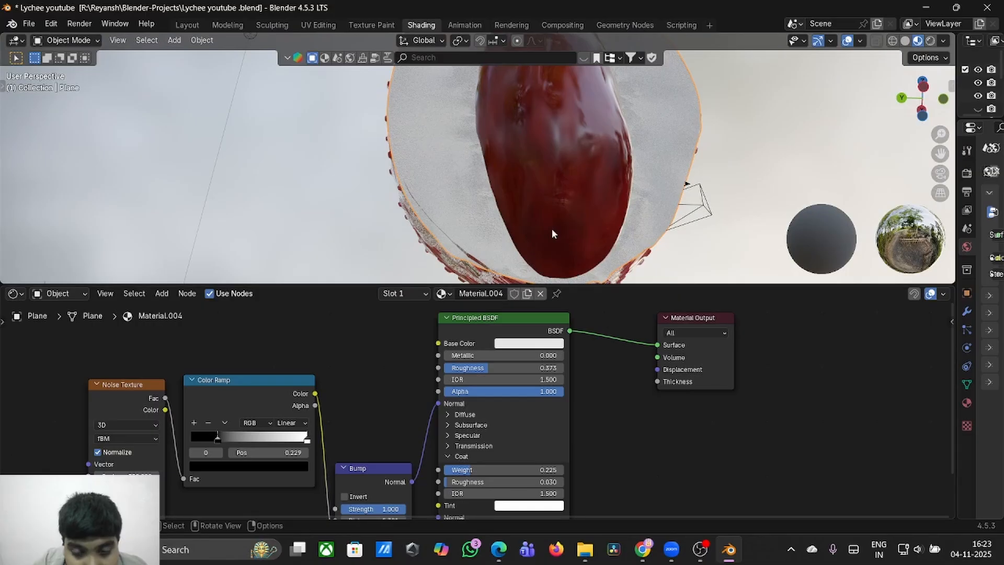
middle_drag(492, 226, 491, 221)
scroll(491, 222, up, 6)
scroll(491, 221, down, 8)
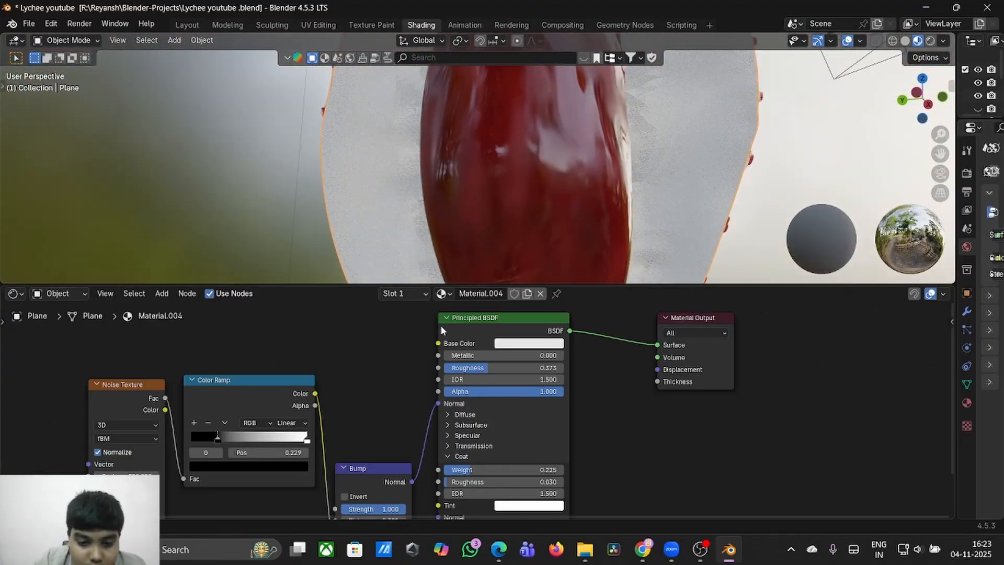
drag(466, 469, 562, 469)
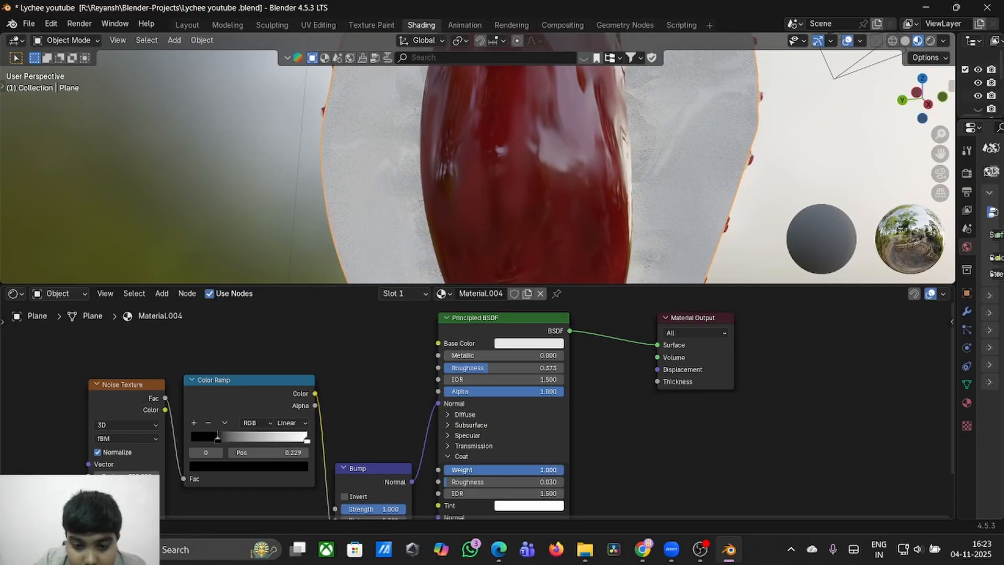
- In the Layout workspace, move the halved lychee's stem about 0.035 m along the X axis
click(186, 25)
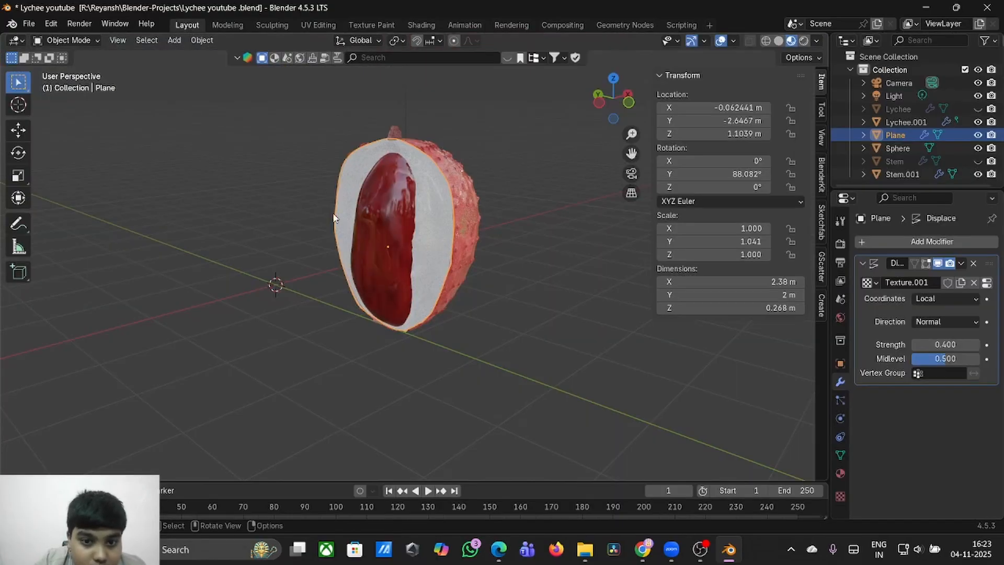
scroll(336, 227, left, 10)
scroll(454, 264, right, 5)
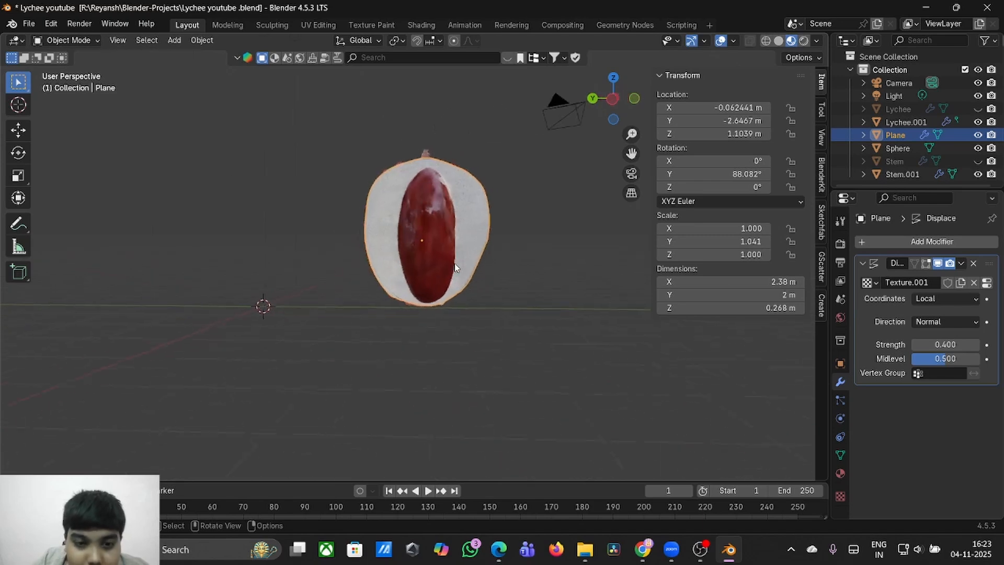
scroll(454, 263, right, 2)
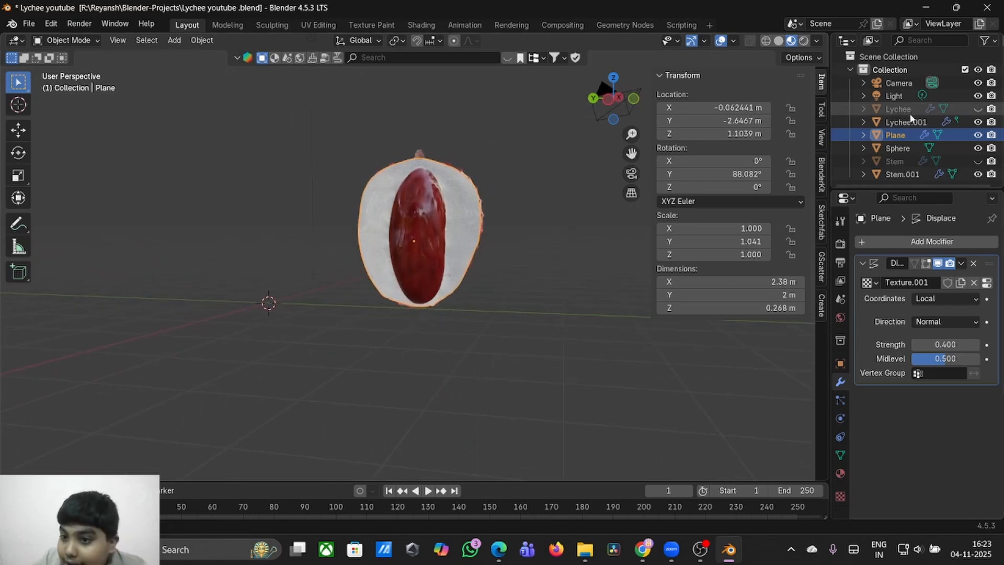
scroll(532, 255, right, 6)
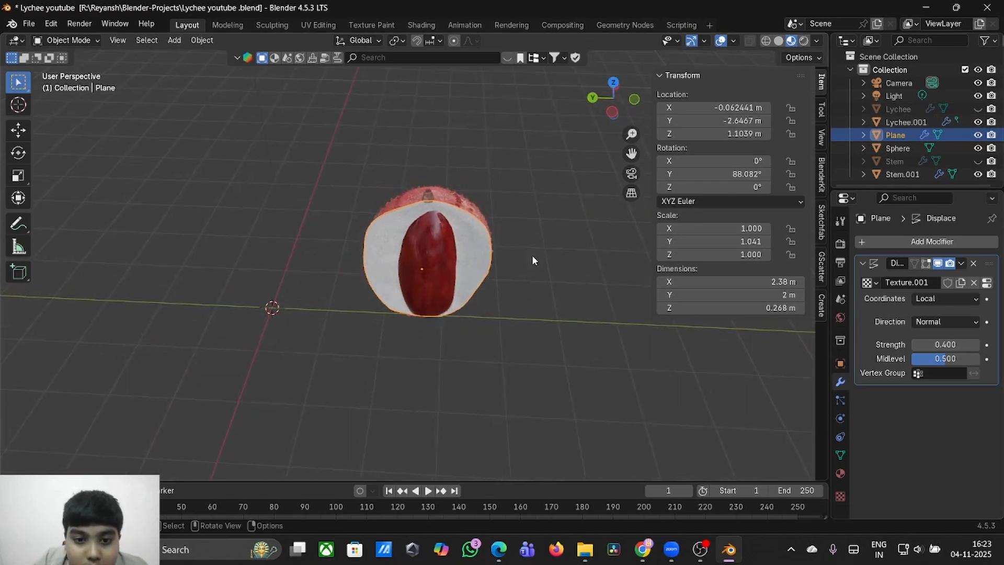
scroll(532, 255, right, 8)
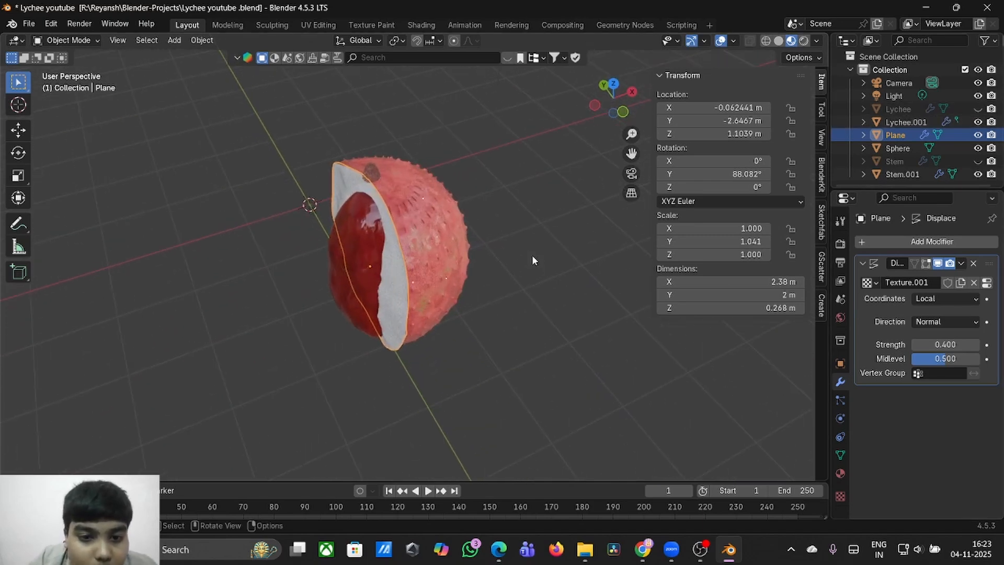
click(356, 172)
key(g)
key(y)
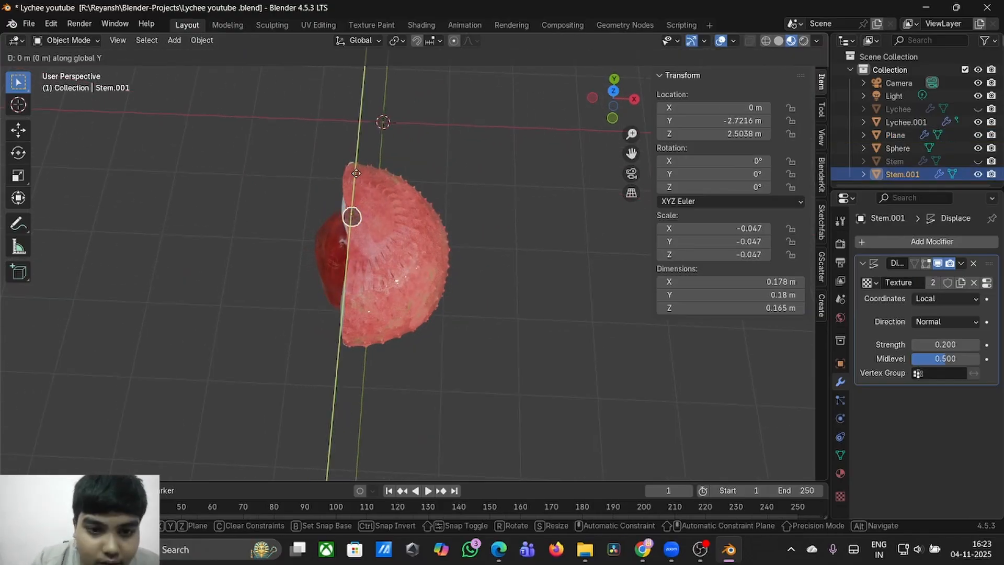
key(x)
click(359, 173)
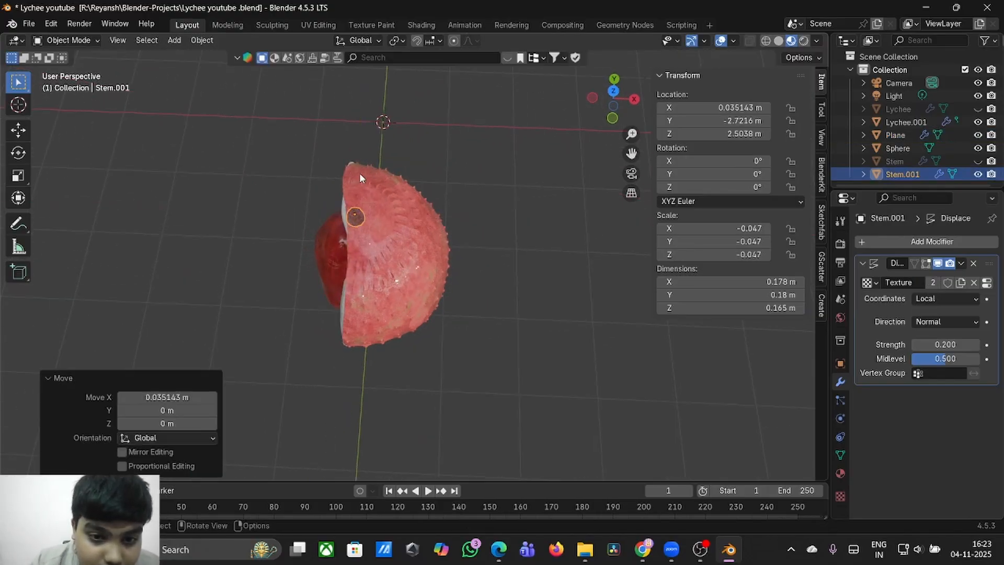
- Unhide the whole Lychee object and its Stem in the scene
scroll(528, 214, down, 10)
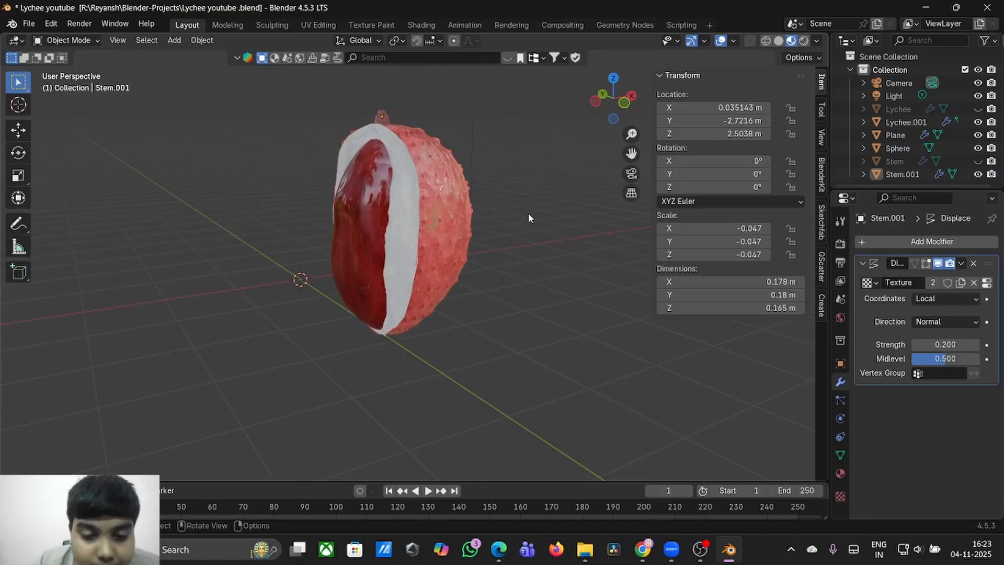
click(977, 108)
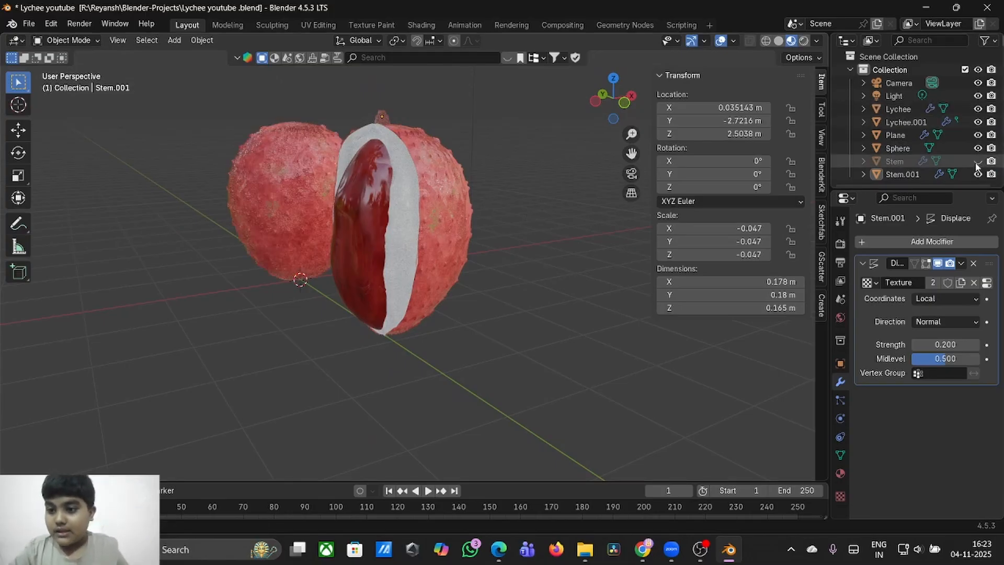
click(978, 161)
- Examine the whole and halved lychees side by side from several angles and distances
scroll(445, 356, right, 10)
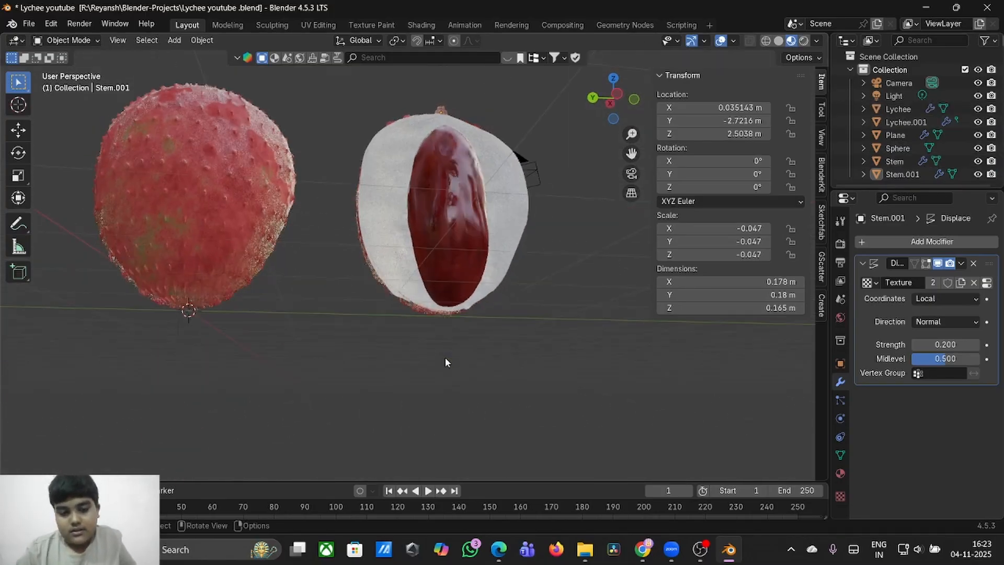
scroll(444, 357, up, 8)
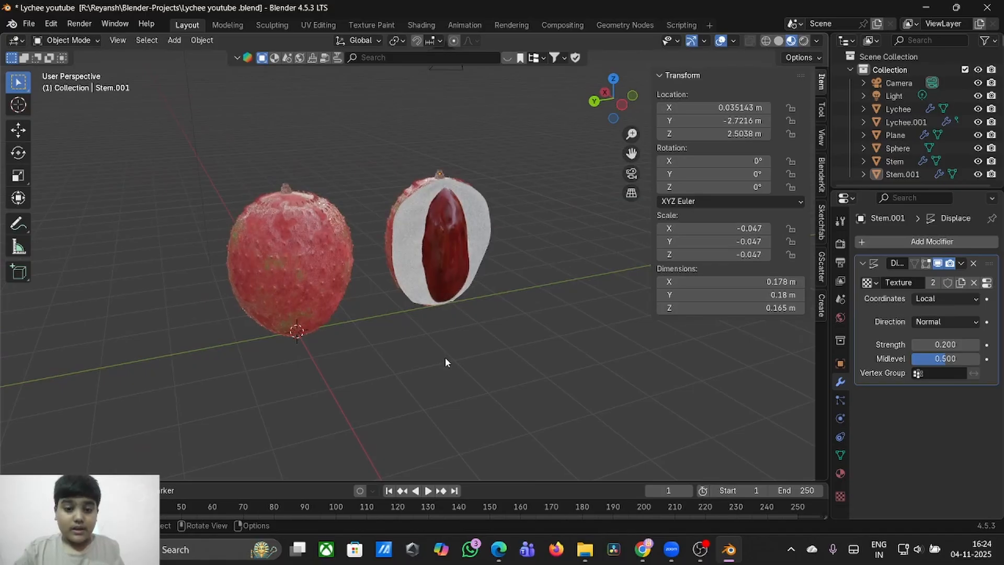
mouse_move(412, 158)
mouse_down()
mouse_move(497, 249)
mouse_move(427, 170)
mouse_up()
scroll(427, 173, down, 3)
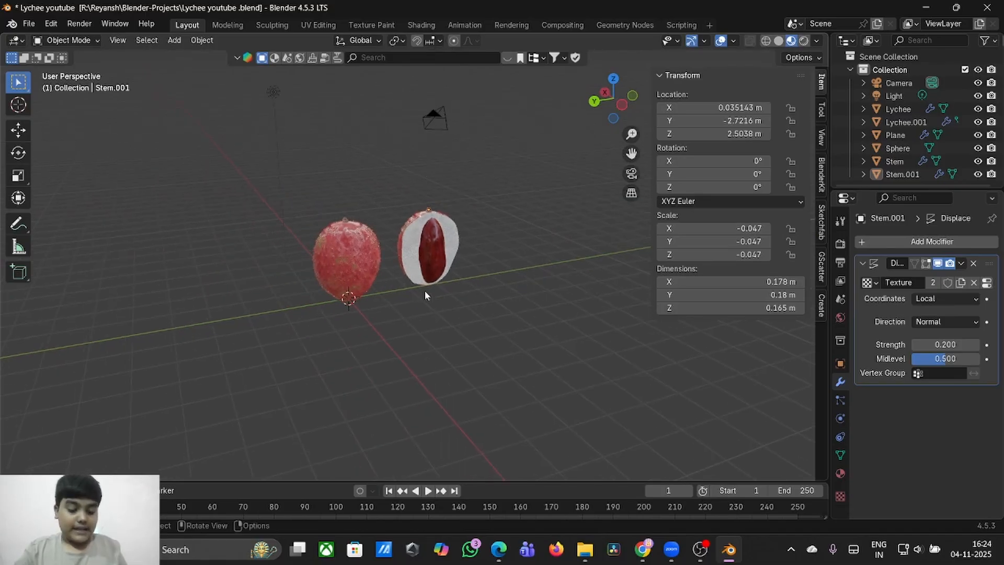
scroll(425, 291, right, 5)
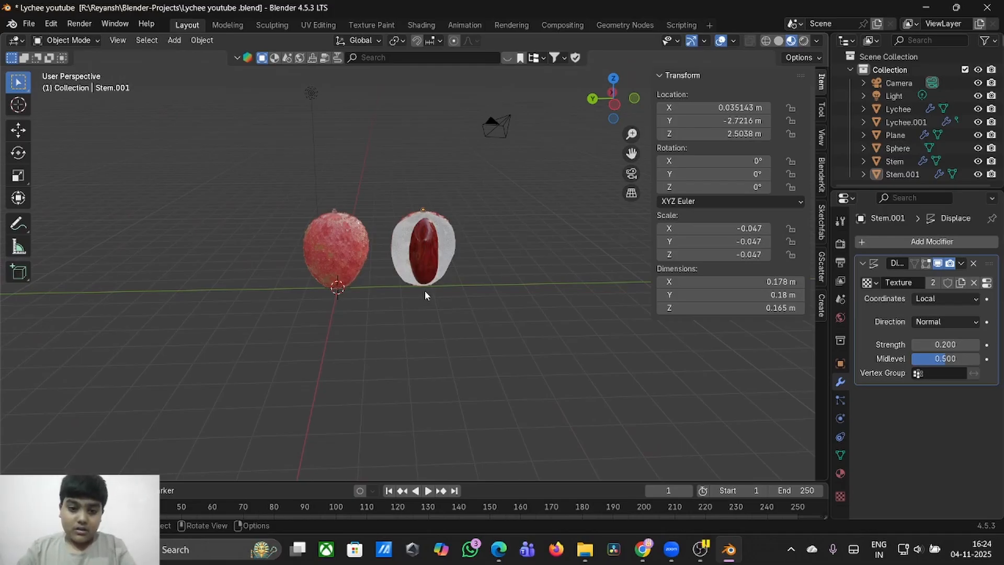
scroll(451, 213, left, 5)
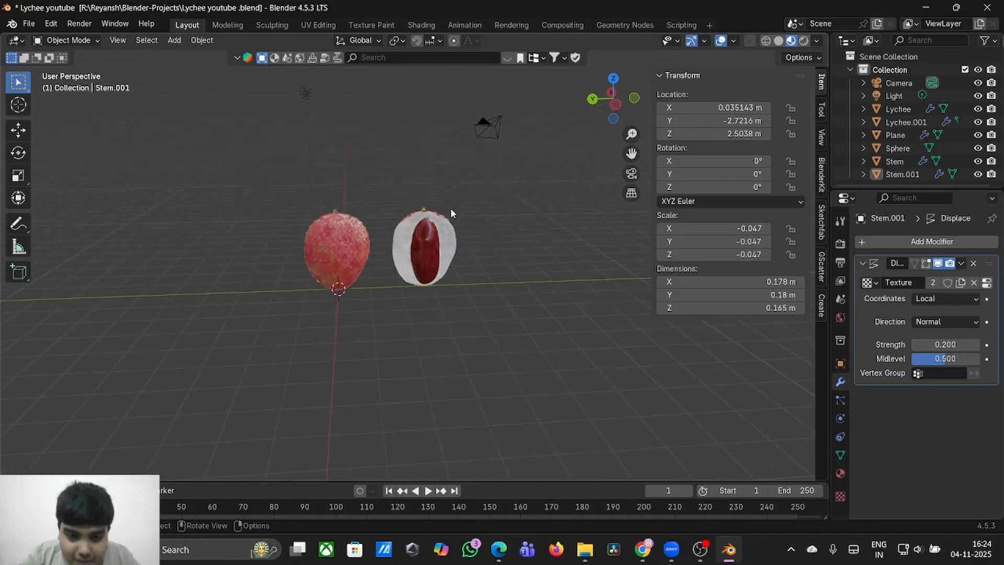
scroll(451, 213, down, 2)
scroll(451, 213, right, 5)
scroll(451, 214, left, 3)
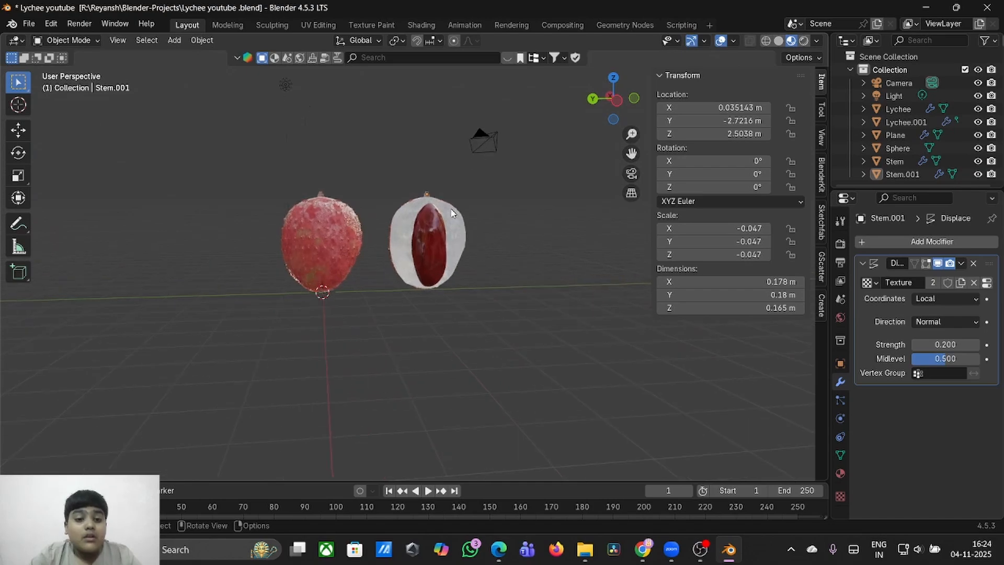
scroll(451, 214, up, 3)
scroll(451, 213, left, 5)
scroll(451, 213, up, 5)
scroll(451, 214, down, 8)
scroll(451, 213, right, 5)
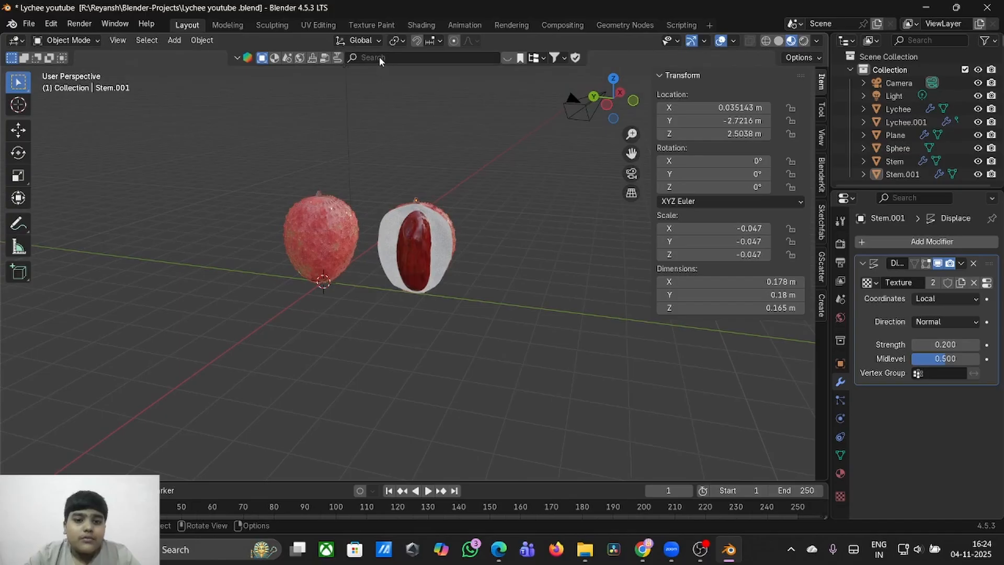
- Search the BlenderKit model library for "table" and browse the results
click(238, 58)
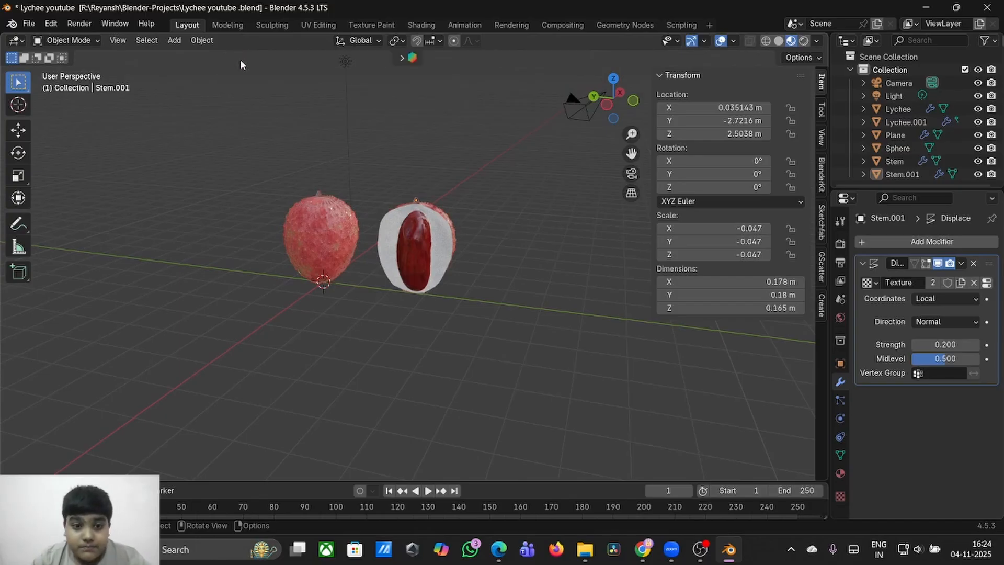
click(402, 57)
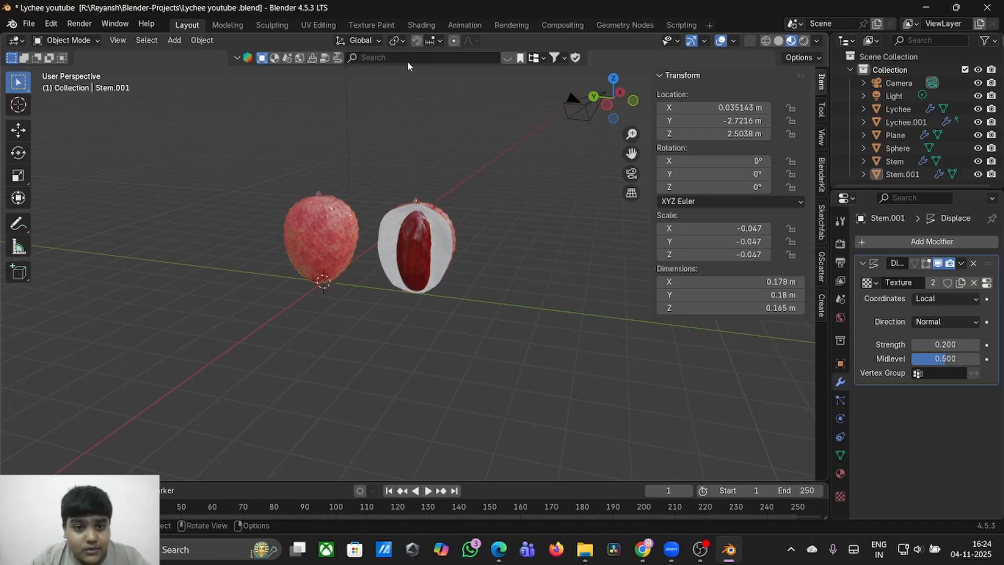
click(403, 60)
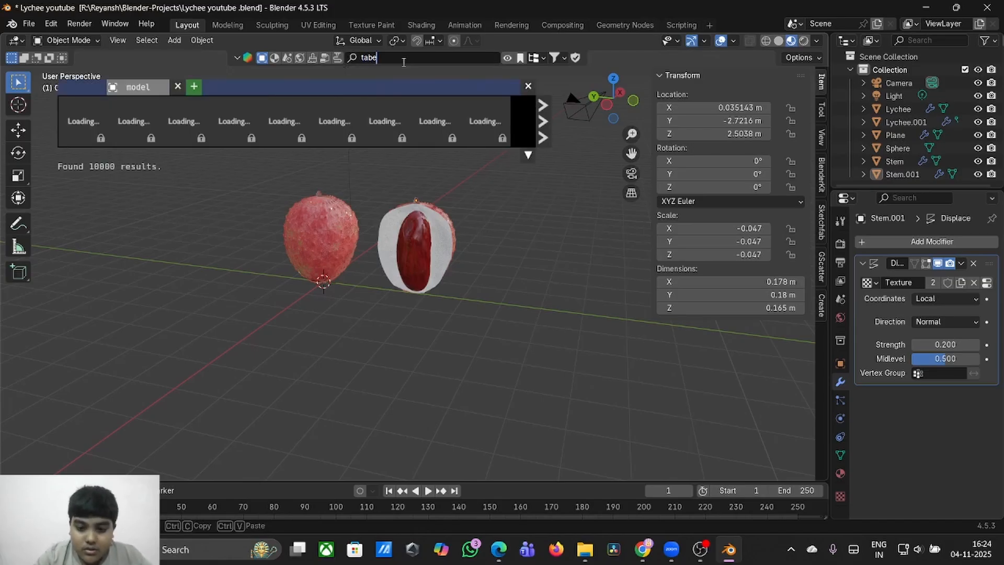
text(tabe)
key(BackSpace)
key(BackSpace)
key(BackSpace)
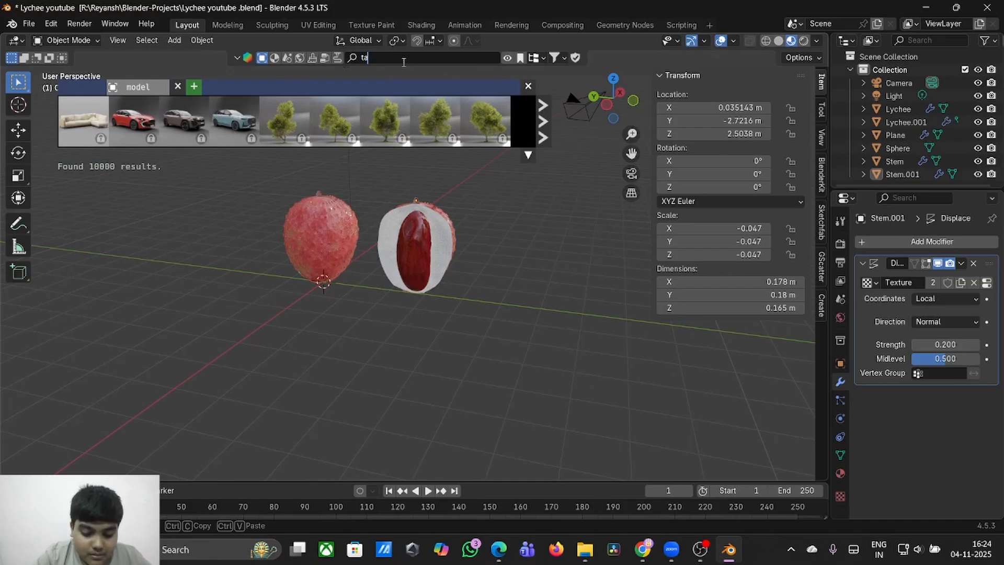
text(able)
key(Return)
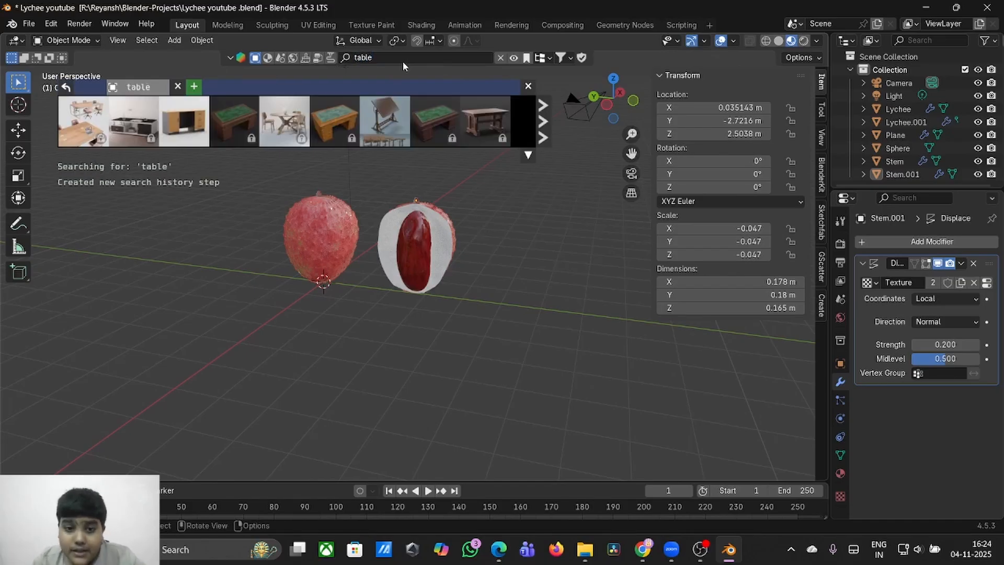
mouse_move(335, 112)
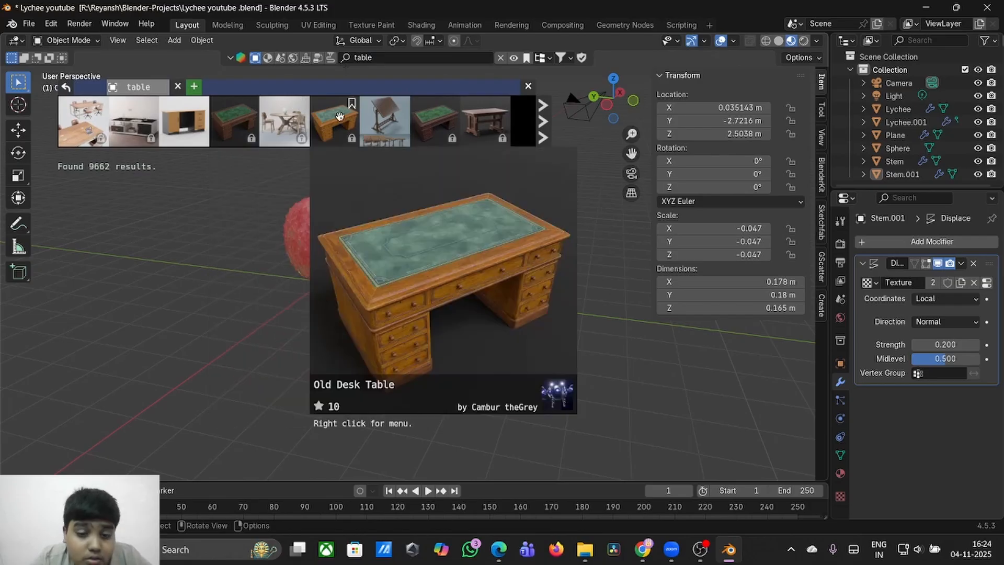
scroll(336, 109, down, 3)
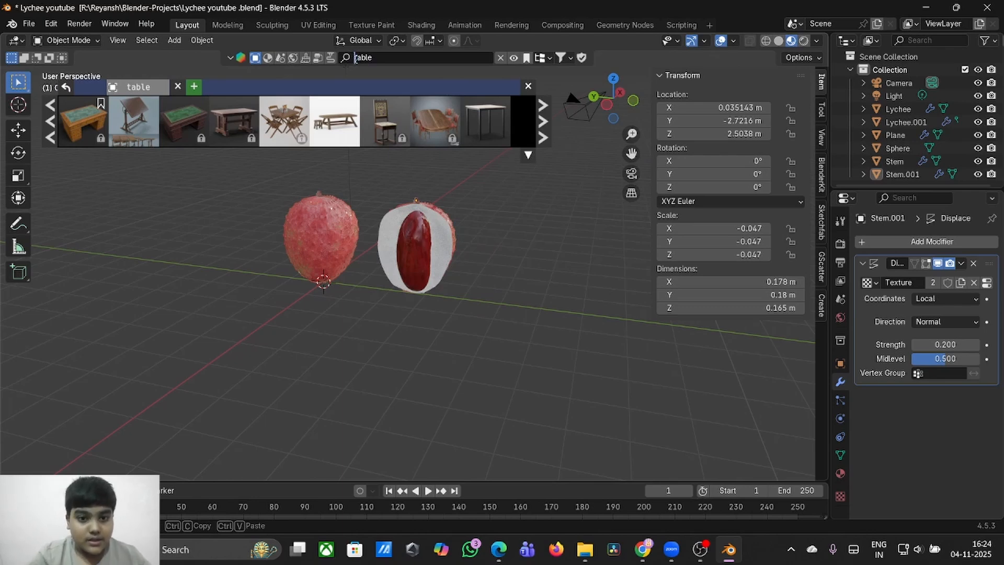
- Refine the model search to "wooden table" and compare the tables it offers
text(wo)
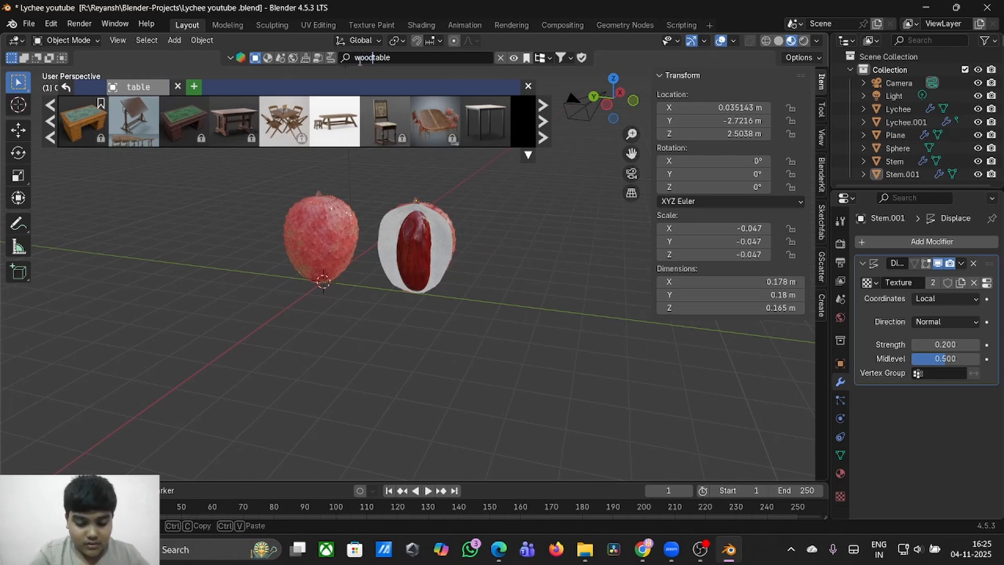
text(oden)
key(Return)
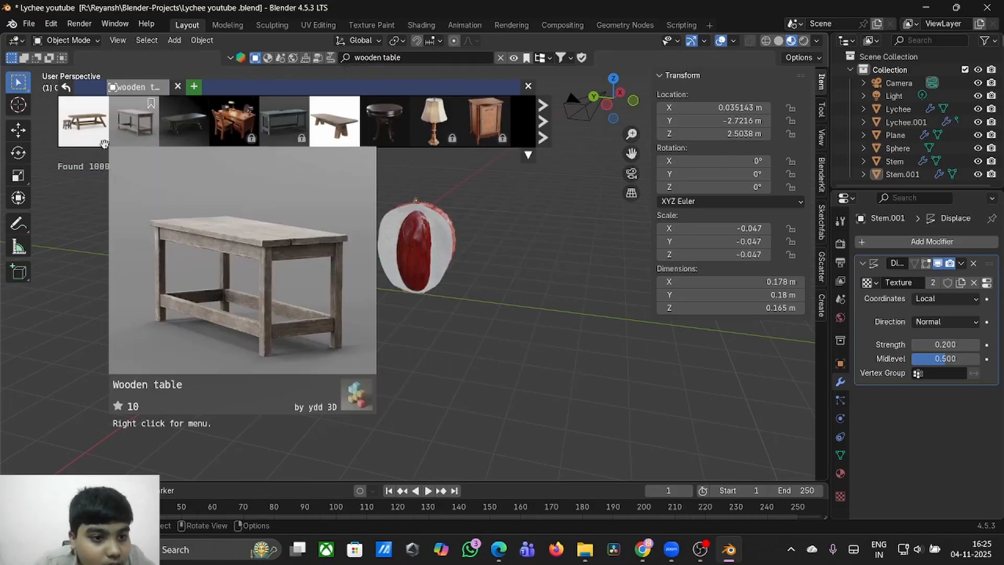
mouse_move(119, 142)
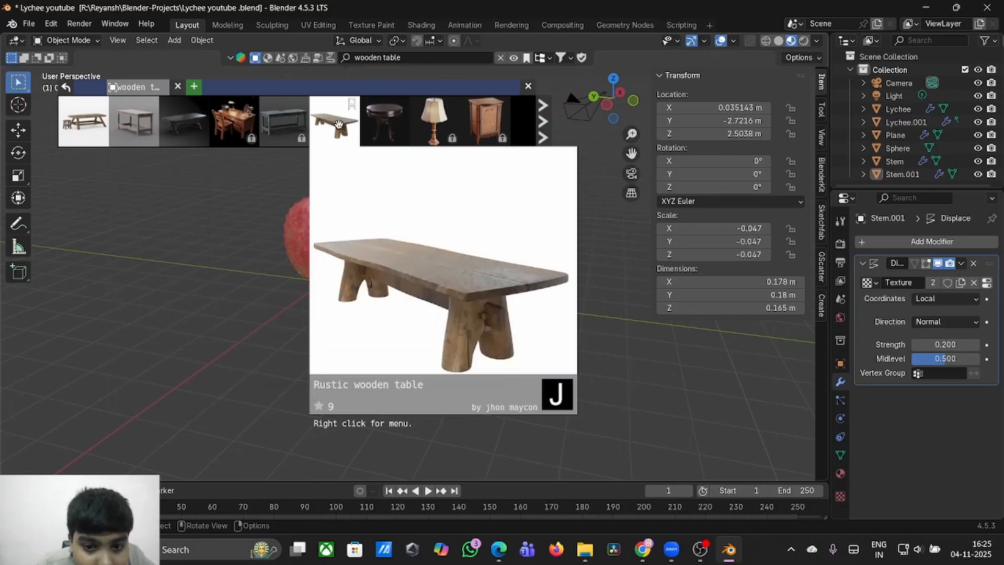
mouse_move(447, 121)
scroll(448, 129, down, 2)
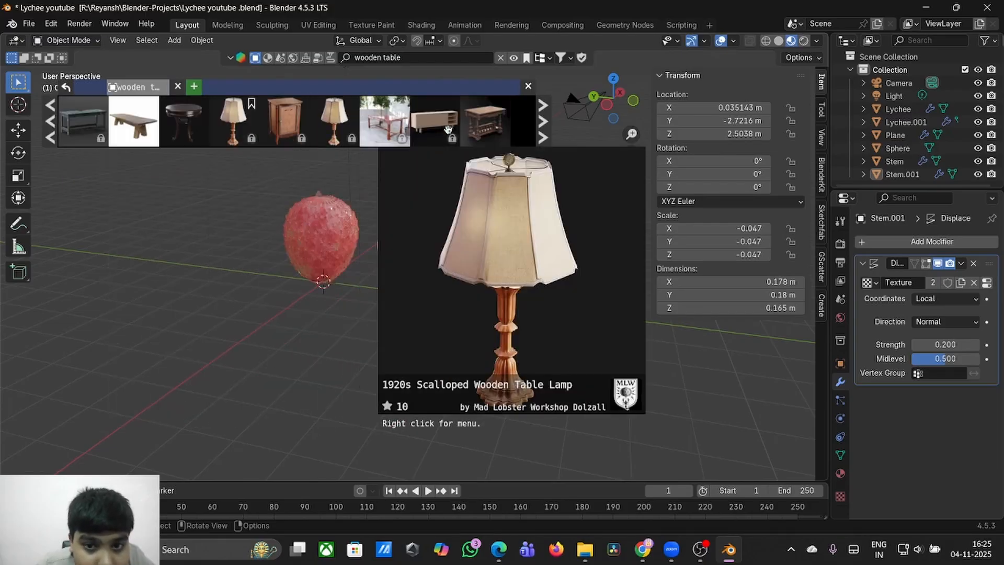
mouse_move(488, 124)
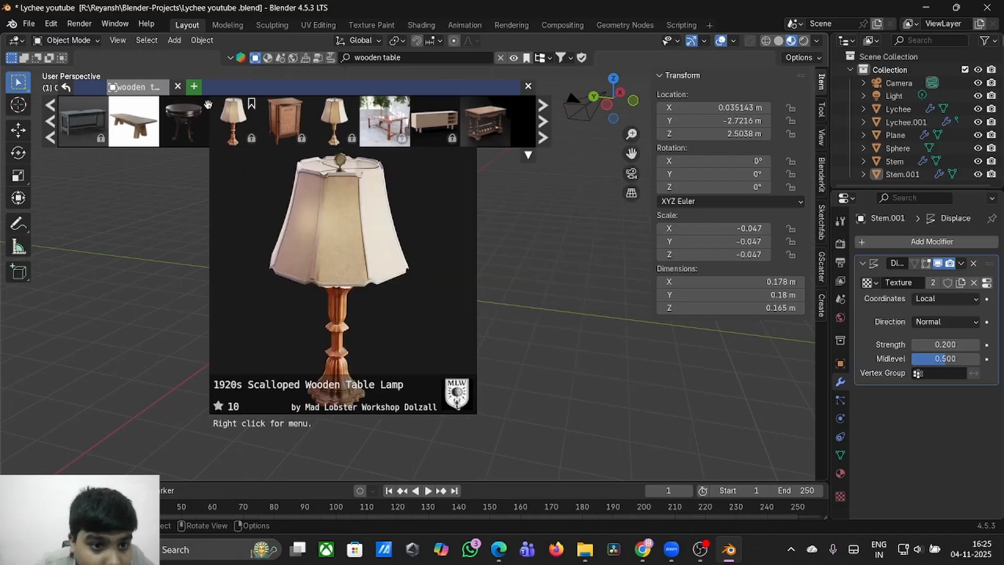
mouse_move(148, 114)
scroll(148, 114, up, 2)
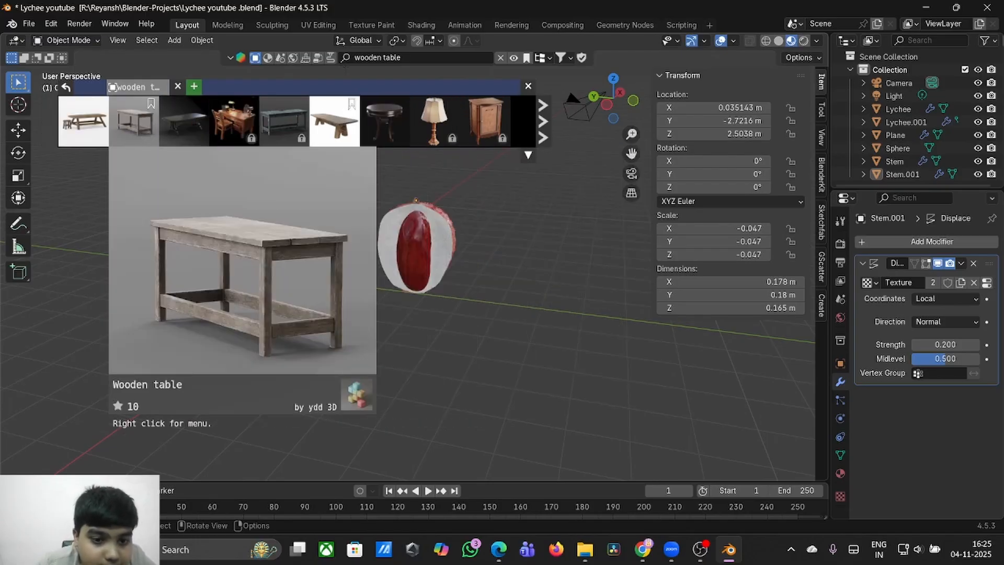
- Add the grey four-legged "Wooden table" model to the scene at the world origin, beneath the whole lychee
drag(143, 135, 321, 287)
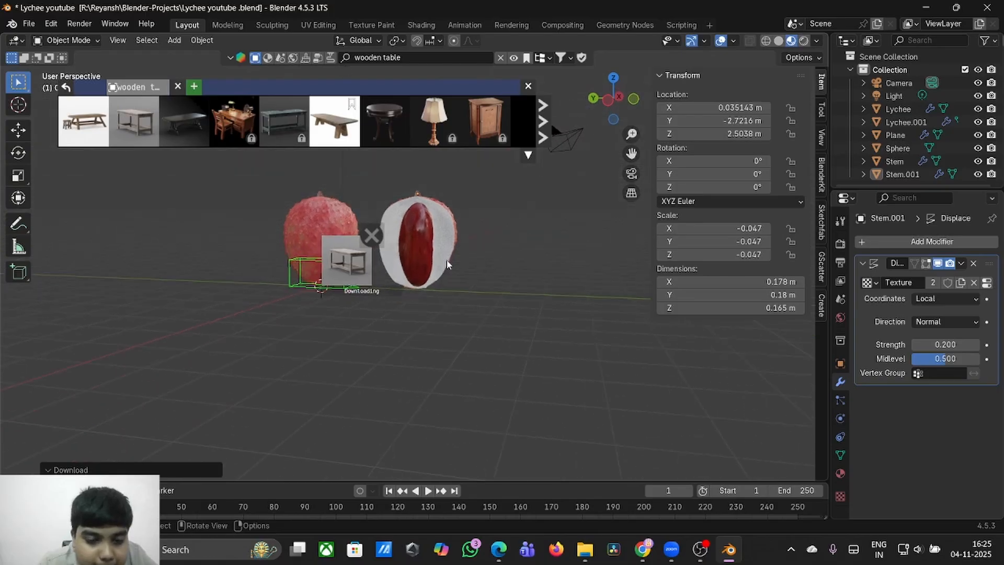
scroll(447, 265, up, 5)
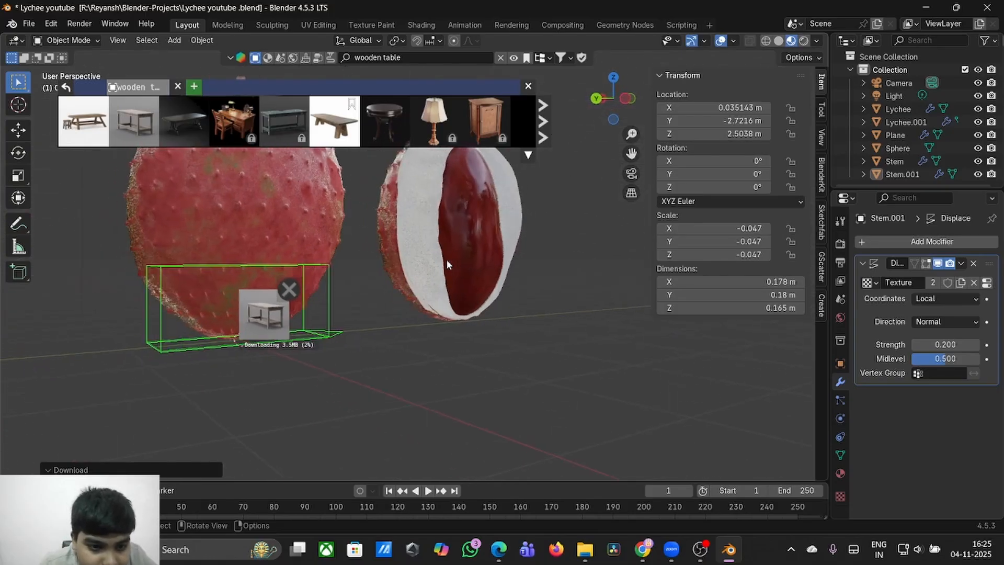
scroll(447, 259, down, 3)
scroll(446, 260, left, 5)
scroll(446, 259, right, 5)
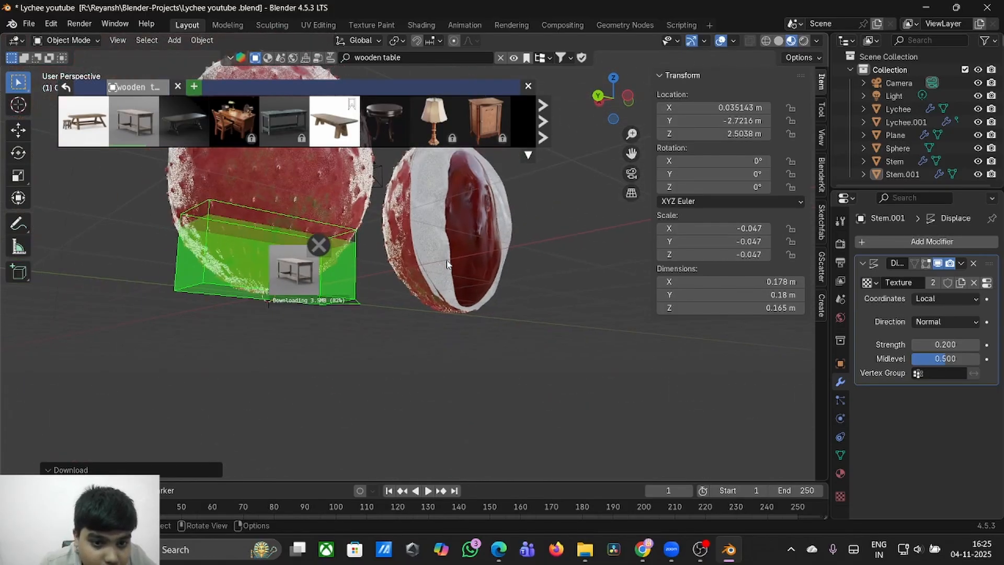
scroll(447, 264, up, 5)
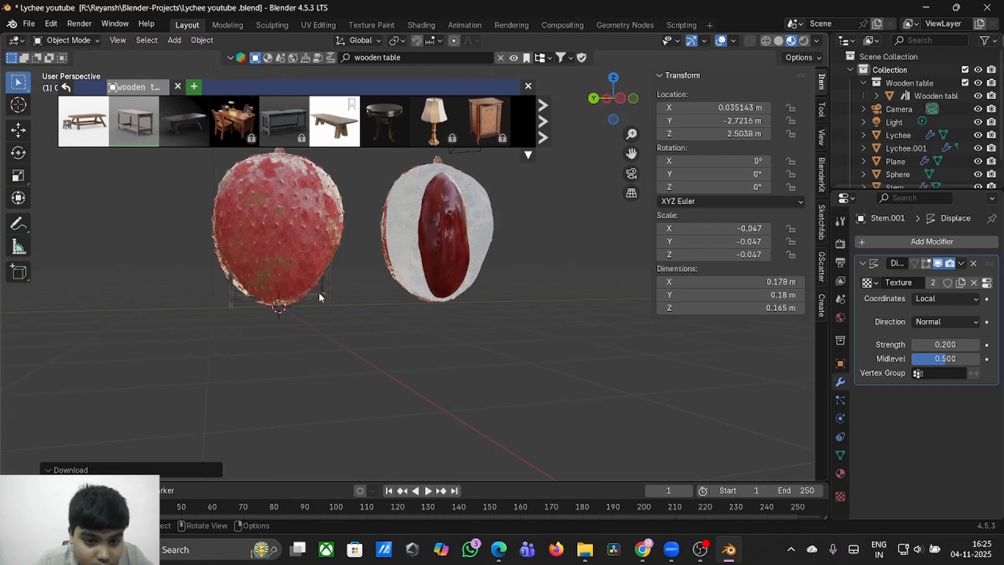
- Scale the wooden table up uniformly by a factor of about 18.07
click(318, 292)
key(s)
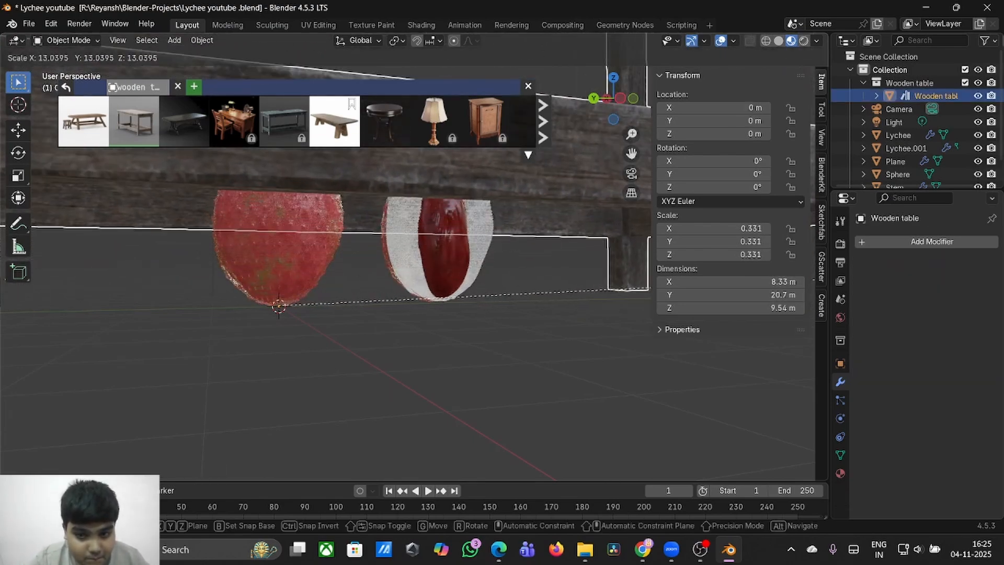
click(203, 243)
scroll(257, 230, down, 5)
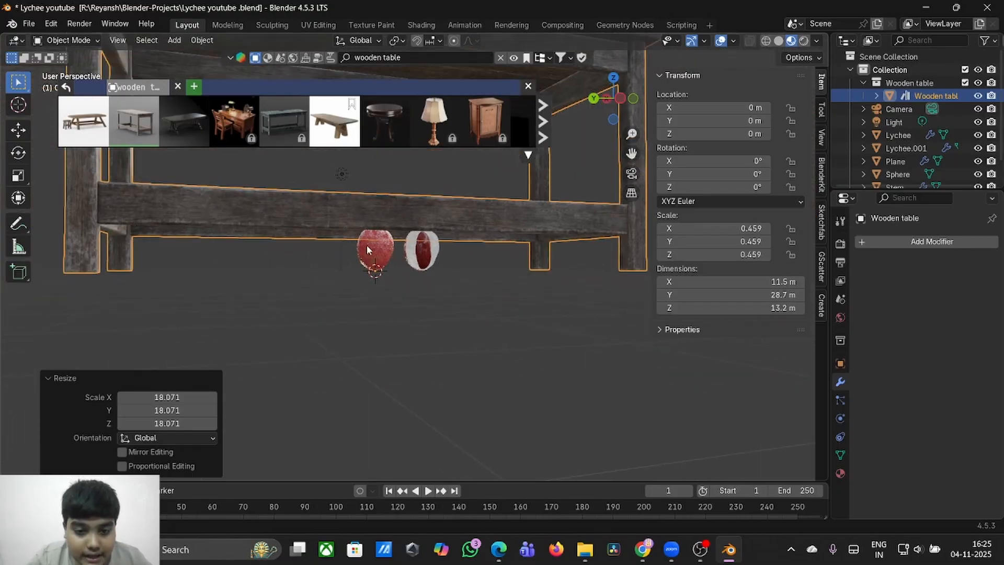
middle_drag(367, 250, 368, 230)
- Hide the wooden table and raise both lychees with all their parts about 3.27 m along the Z axis
click(978, 97)
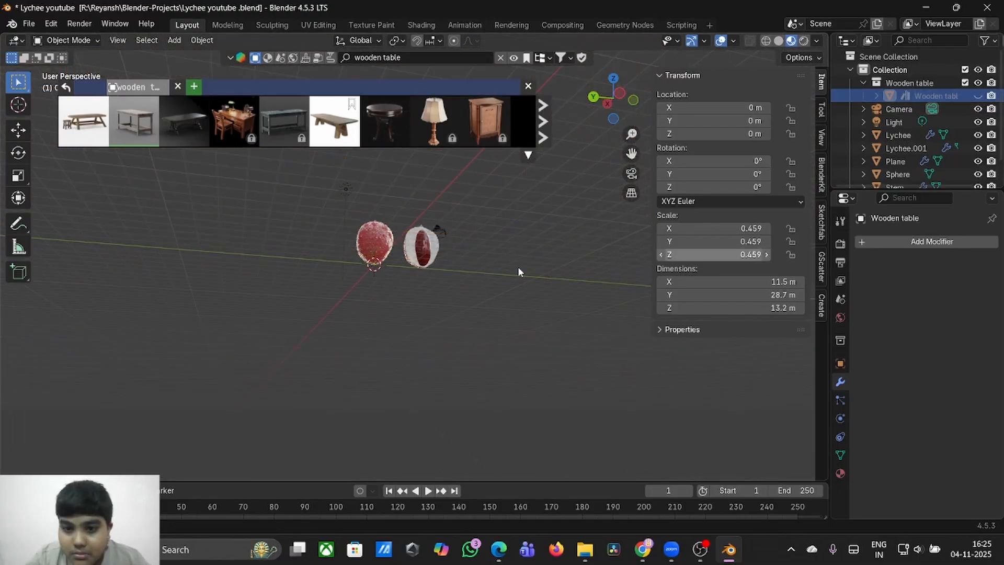
drag(359, 231, 425, 251)
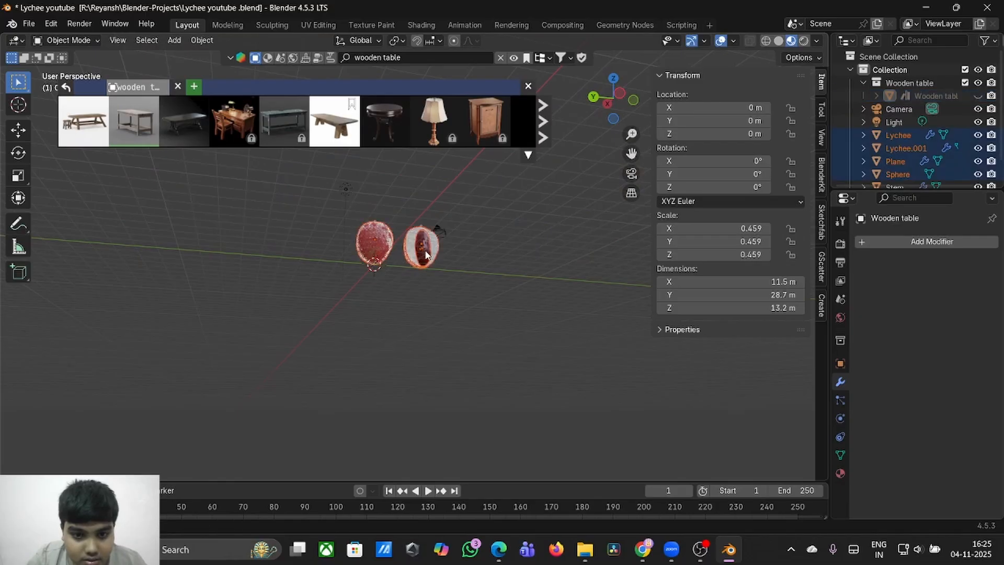
middle_drag(425, 254, 425, 250)
key(g)
key(z)
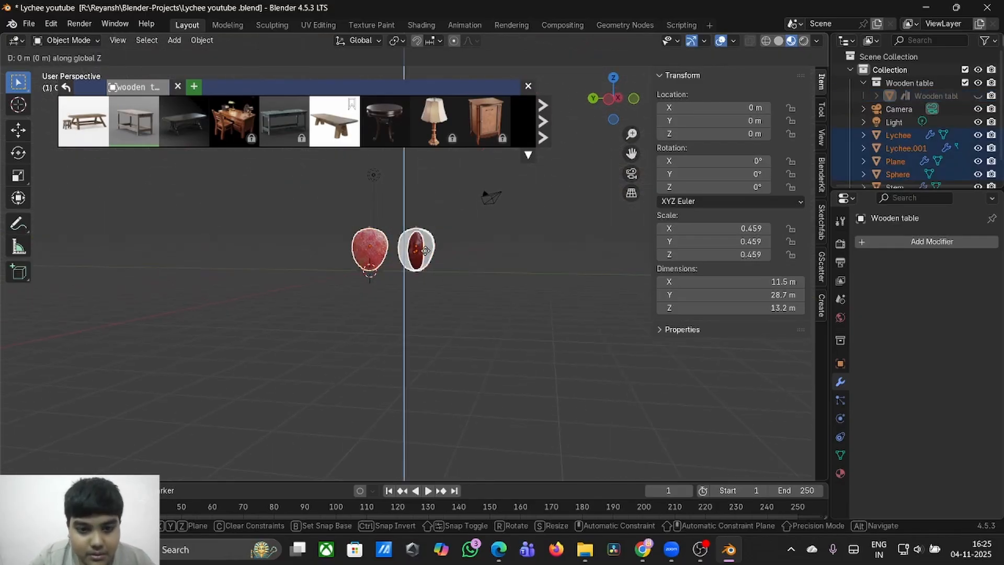
click(428, 195)
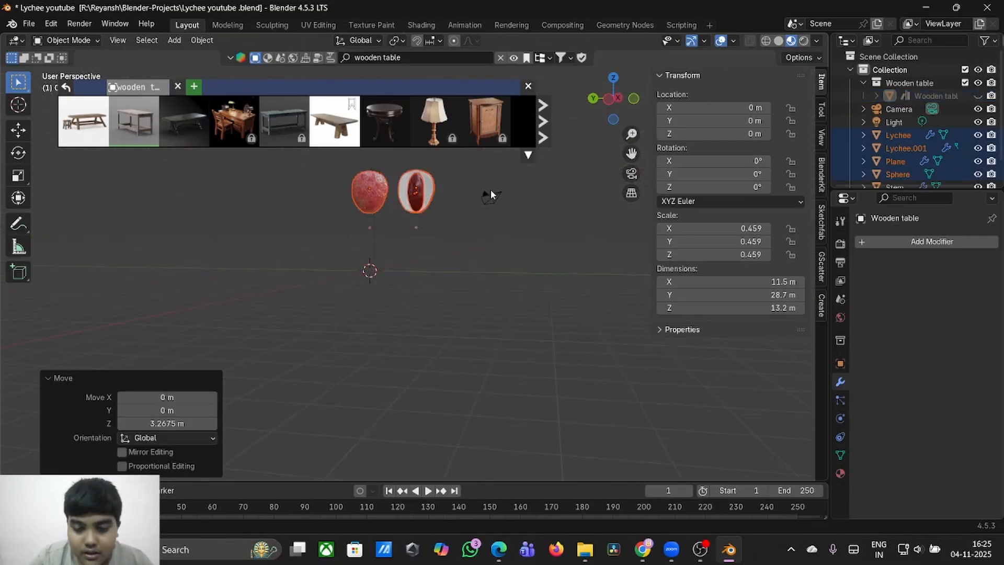
- Unhide the wooden table and lower it along Z to about -10.05 m, placing its top beneath the lychees
click(977, 96)
click(509, 238)
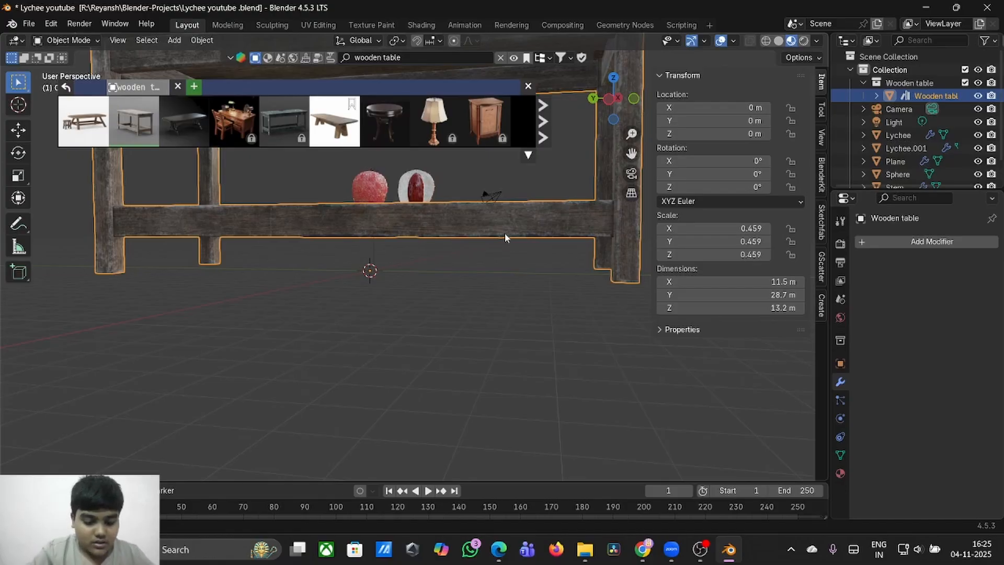
key(g)
key(z)
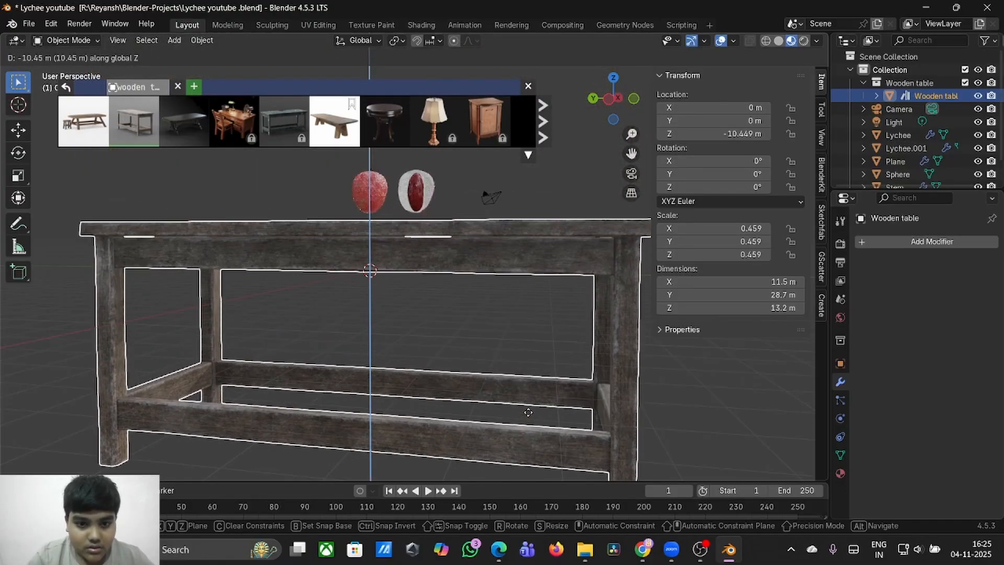
click(528, 408)
middle_drag(527, 405, 527, 409)
scroll(527, 405, up, 3)
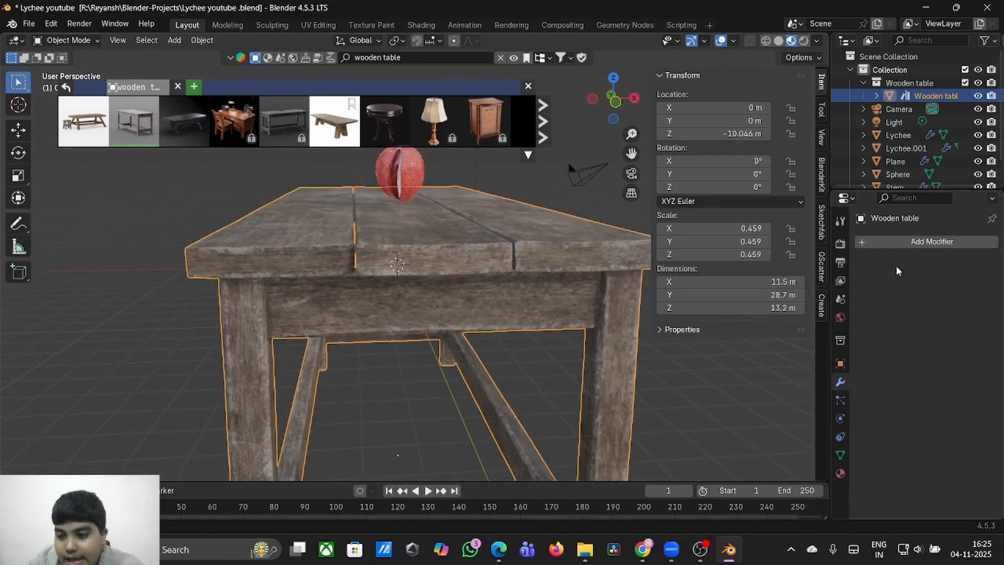
- Add an Array modifier to the wooden table
click(911, 243)
click(899, 245)
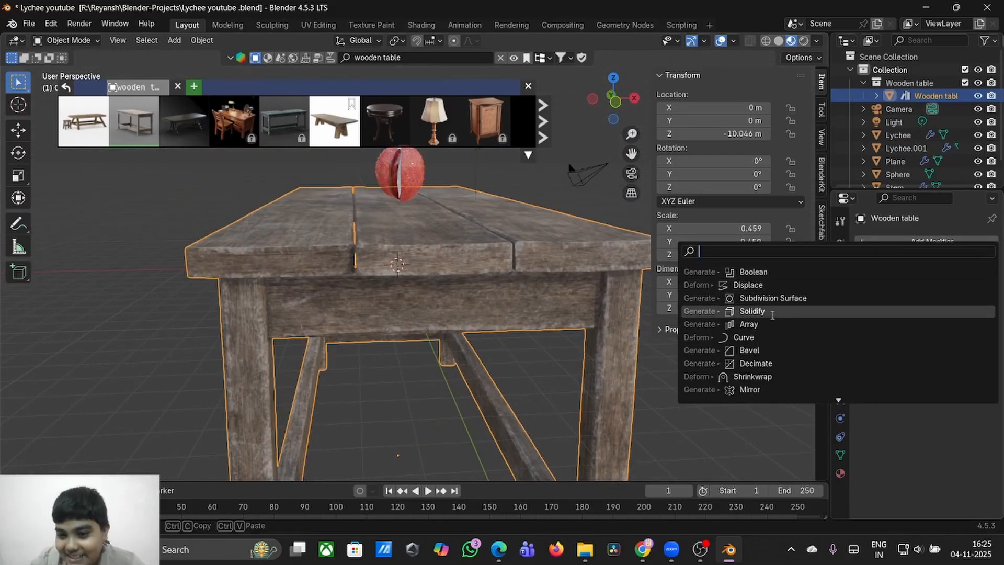
click(753, 325)
middle_drag(609, 364, 610, 365)
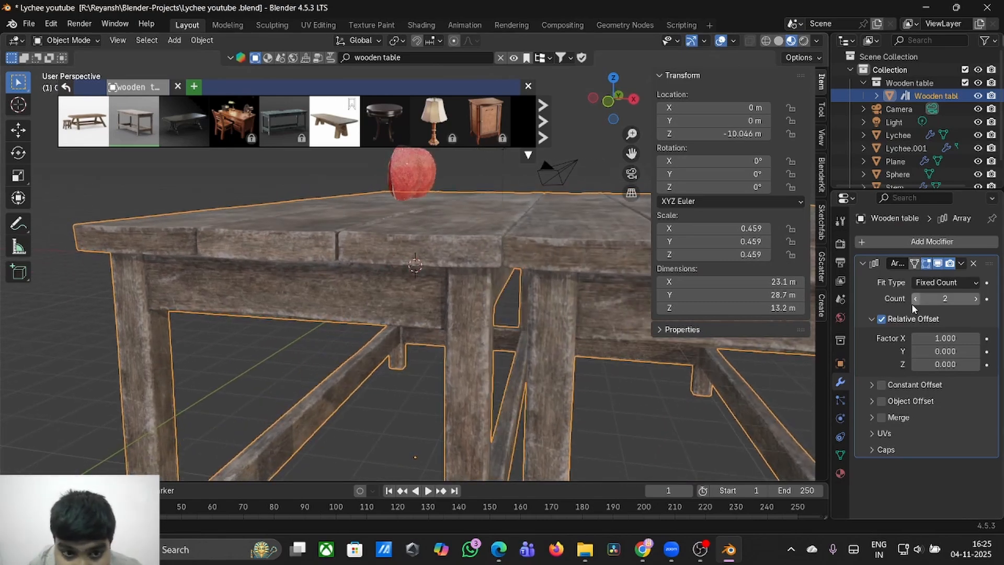
middle_drag(432, 254, 432, 254)
scroll(431, 254, up, 5)
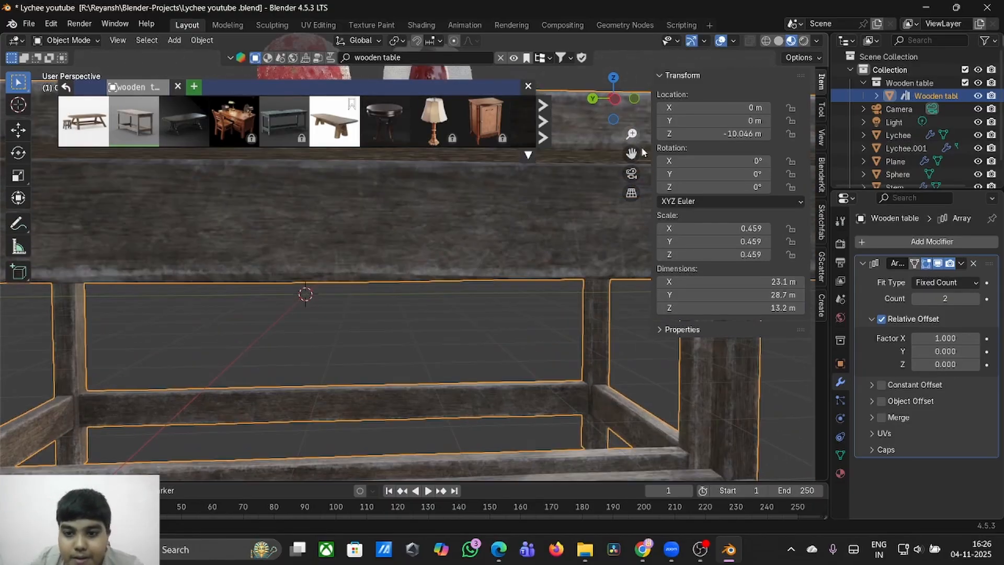
- Collapse the transform sidebar and close the asset library results along with their search bar
drag(651, 86, 819, 110)
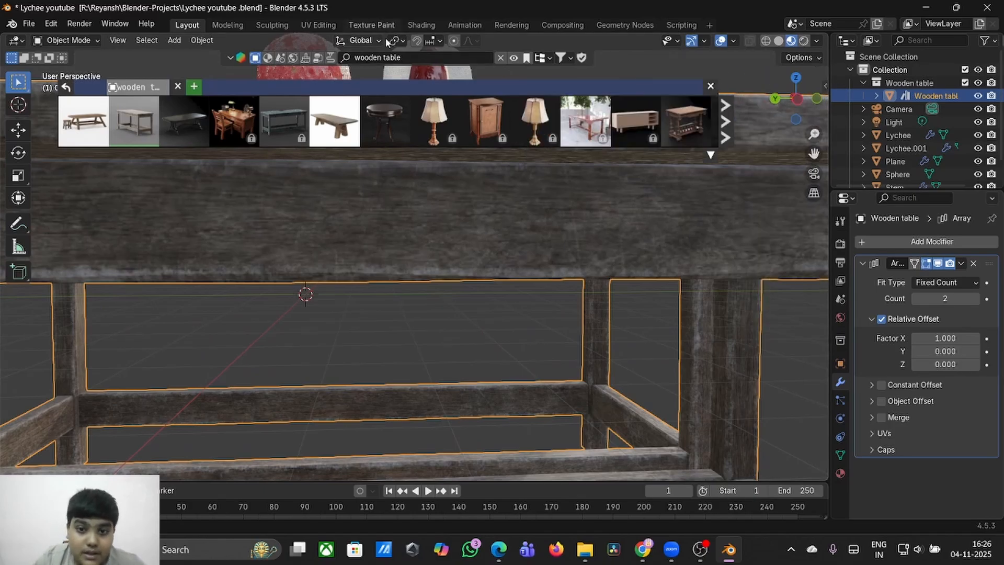
click(711, 86)
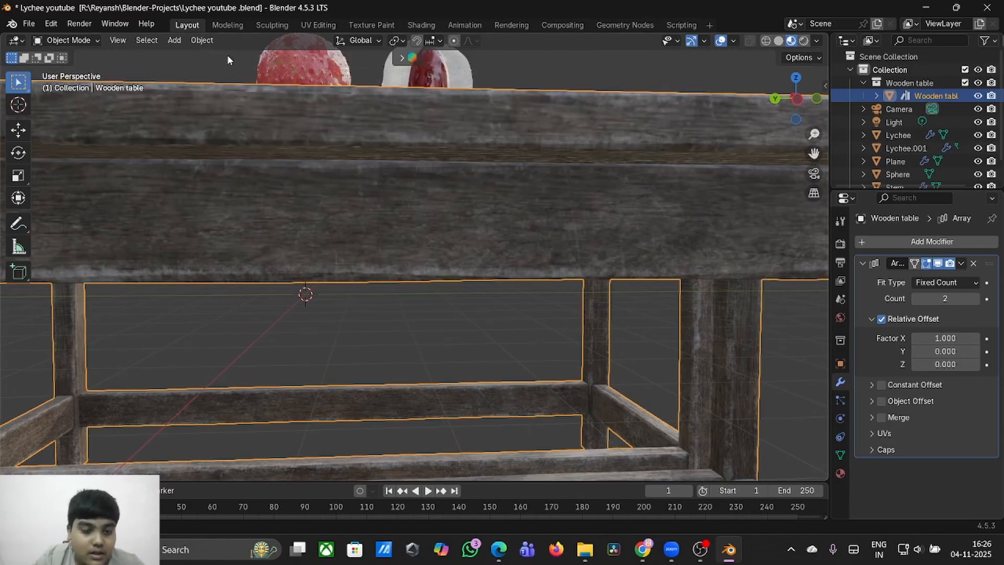
- Set the wooden table's Array count to 3
drag(814, 153, 755, 137)
scroll(651, 142, down, 5)
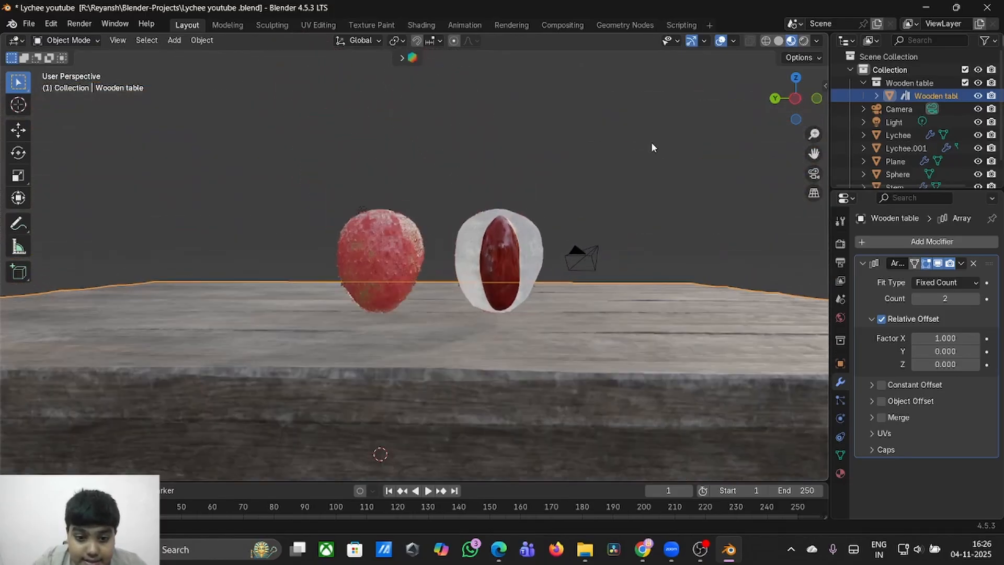
scroll(651, 142, down, 3)
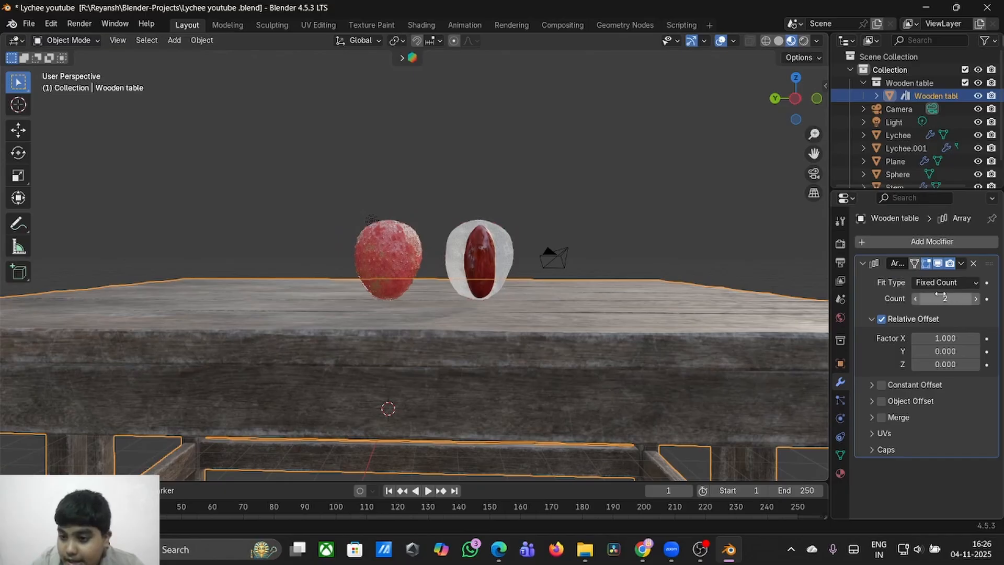
click(974, 298)
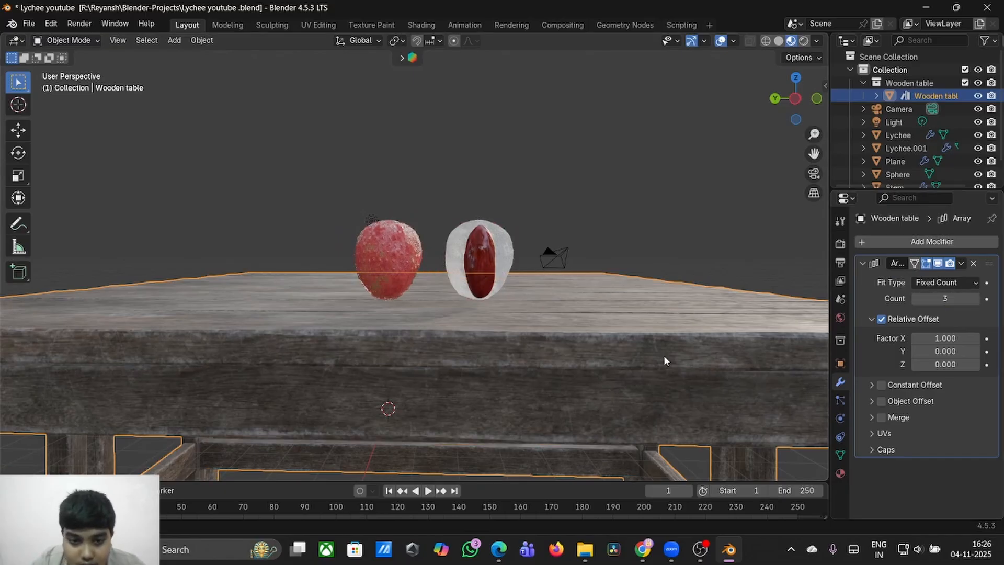
middle_drag(375, 228, 375, 227)
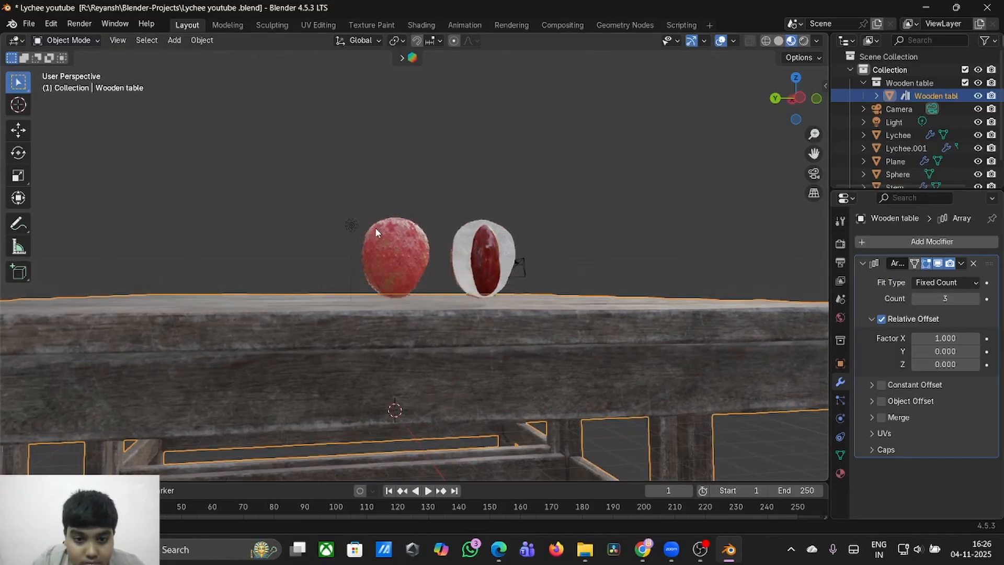
drag(374, 228, 491, 258)
middle_drag(492, 258, 492, 259)
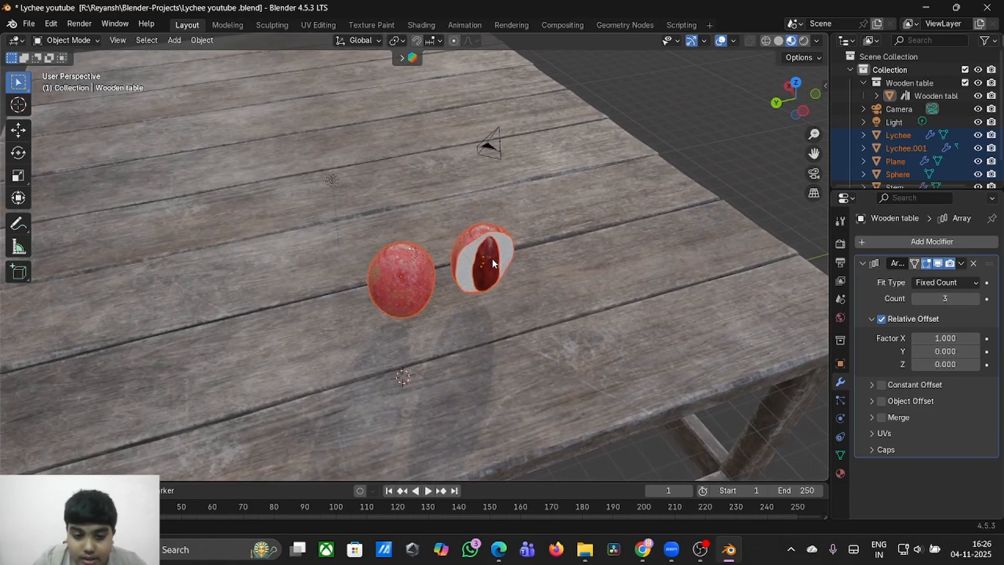
key(g)
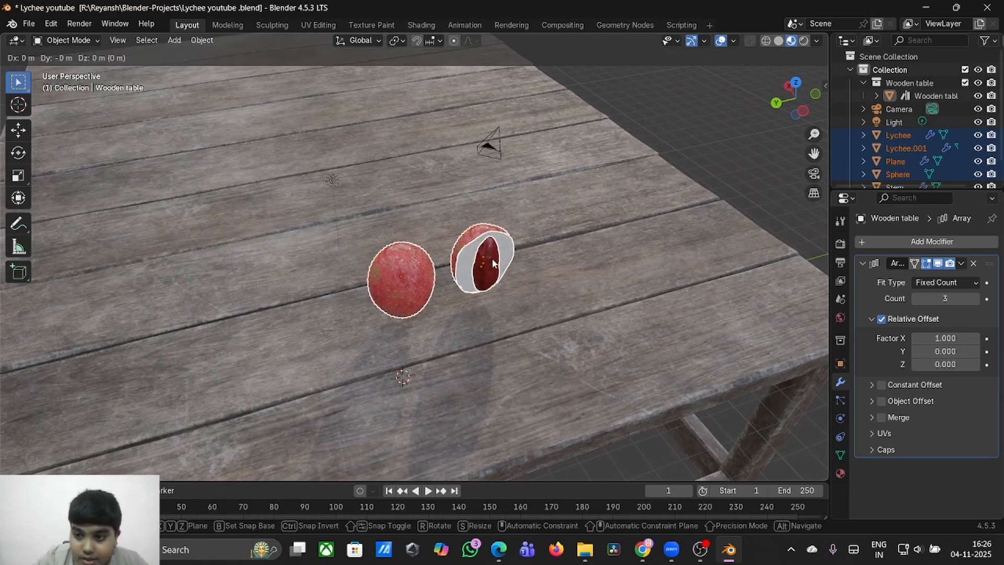
click(492, 263)
- Select both lychee stems and raise them about 3.28 m along Z onto the tops of the whole and halved lychees
scroll(851, 152, down, 2)
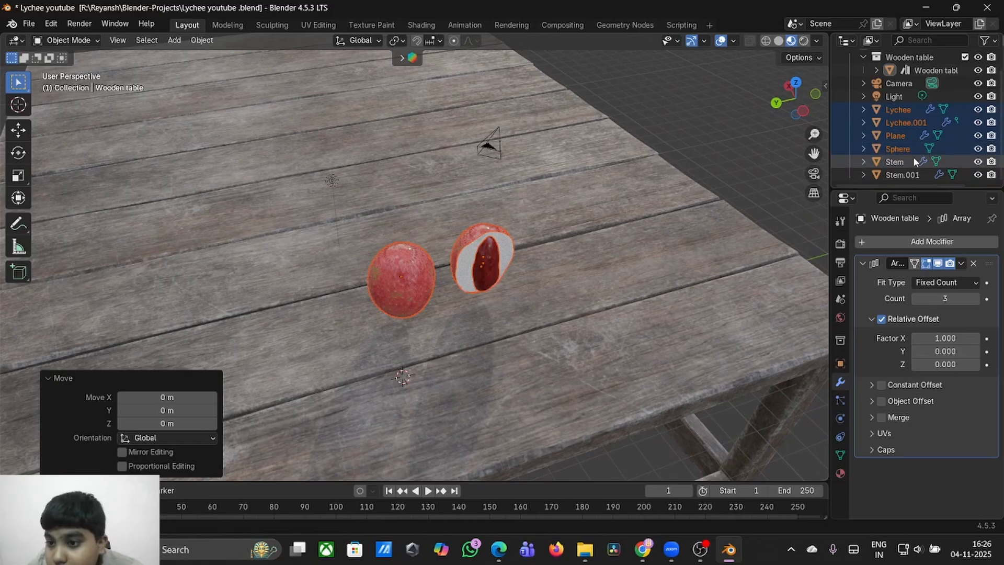
click(899, 162)
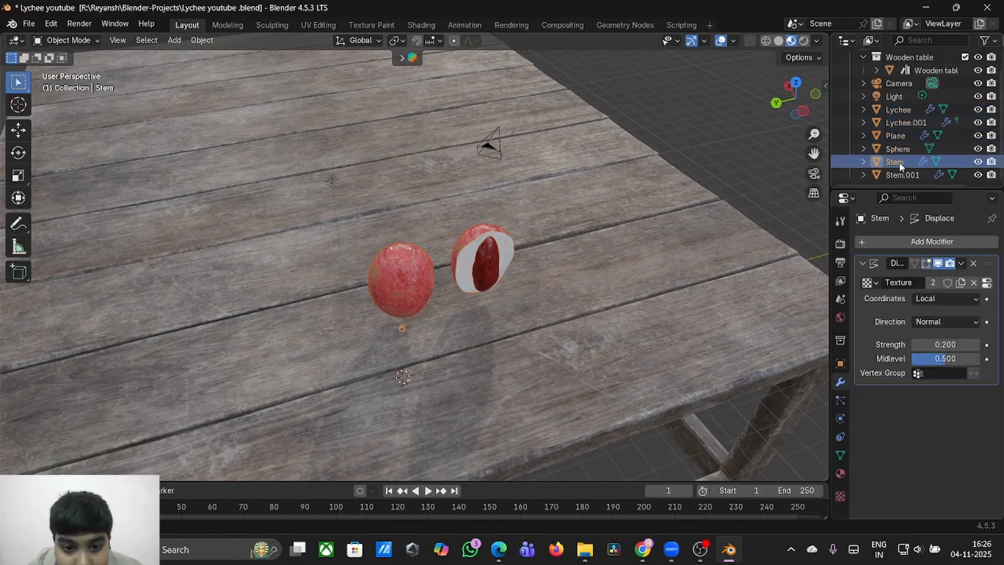
click(722, 257)
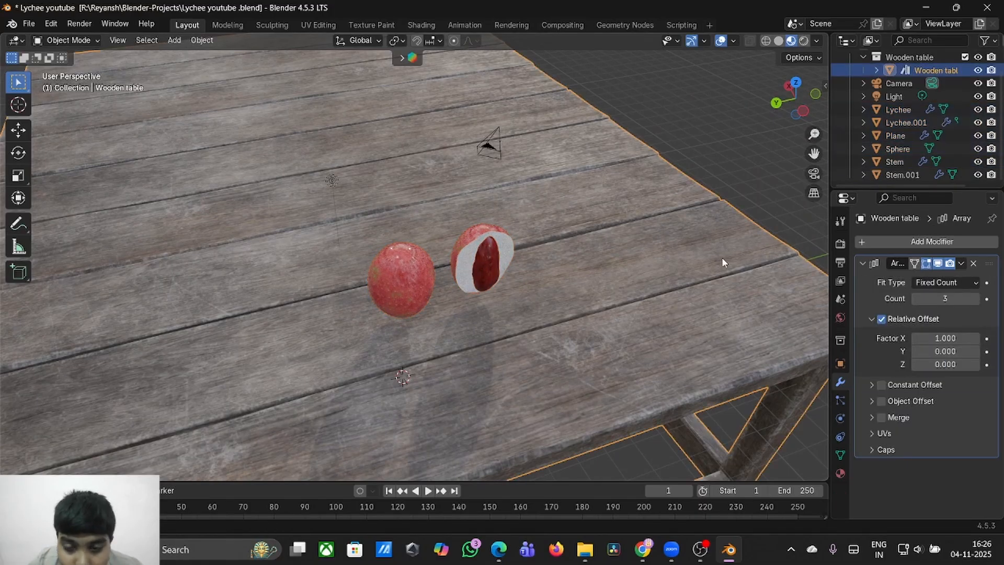
middle_drag(722, 260, 474, 329)
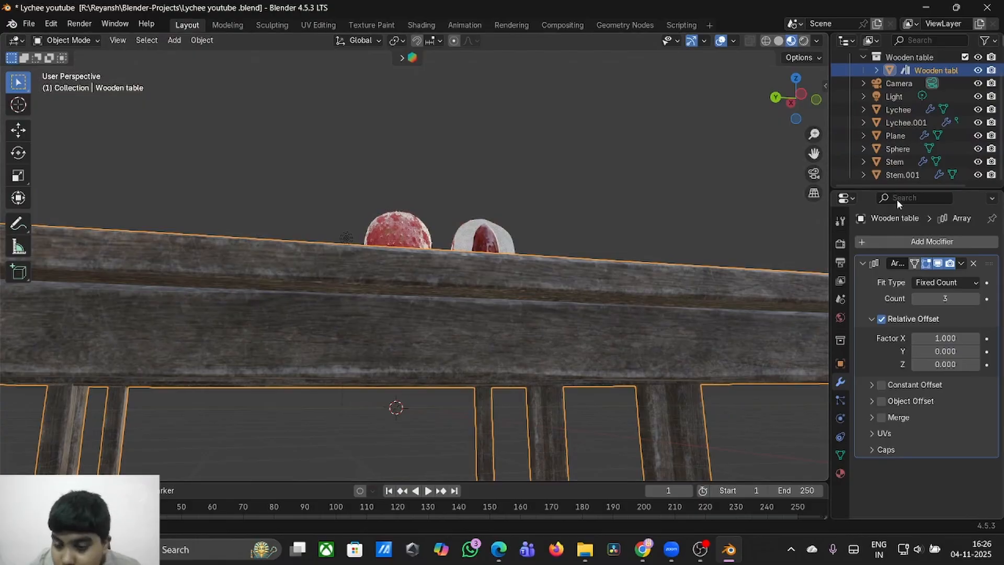
click(897, 162)
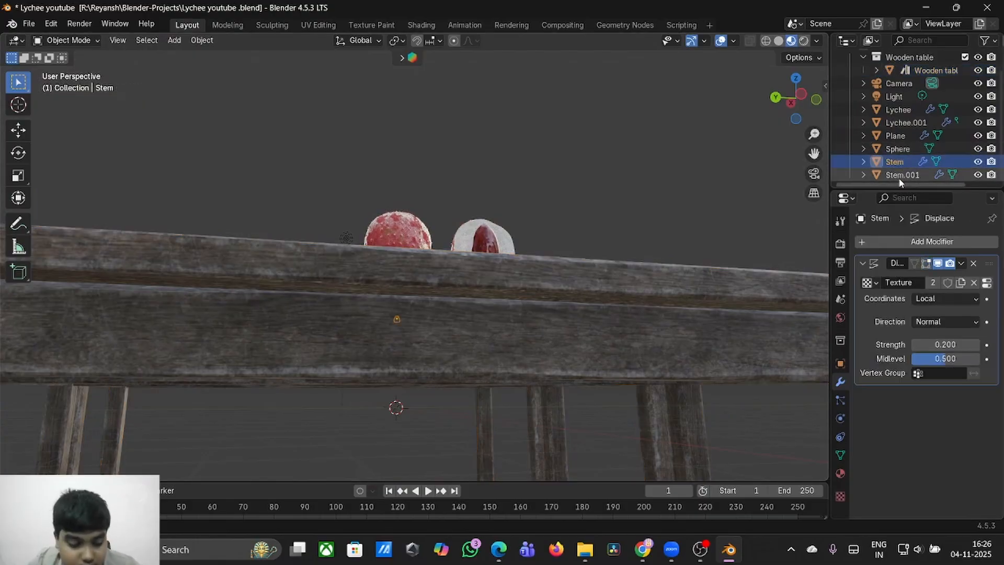
ctrl+click(901, 175)
middle_drag(674, 251, 553, 306)
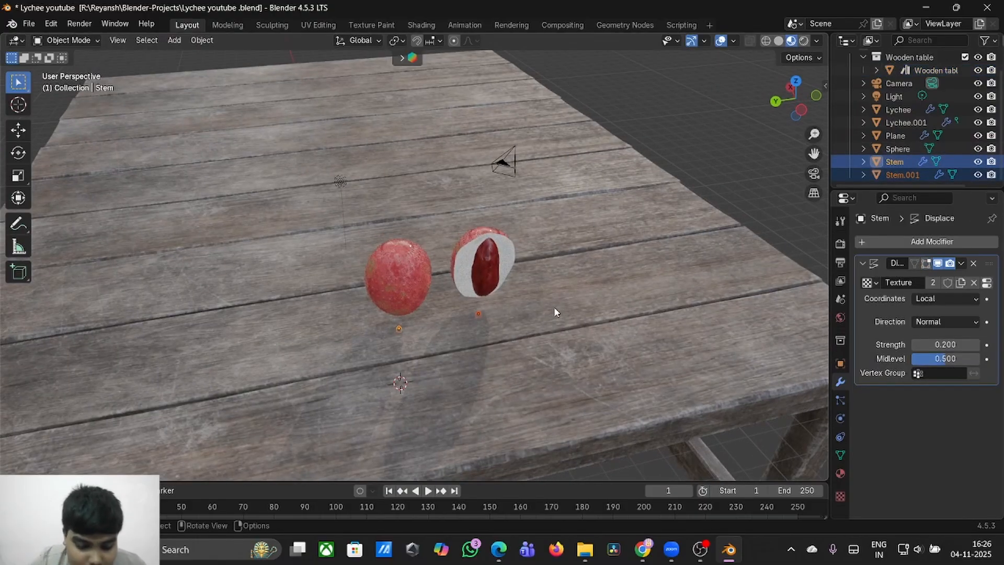
key(g)
key(z)
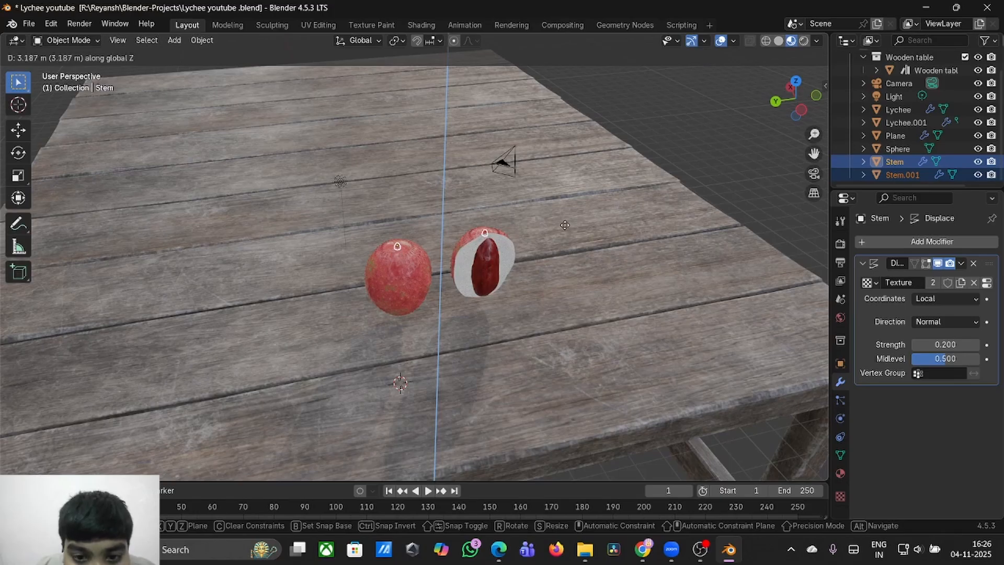
click(565, 223)
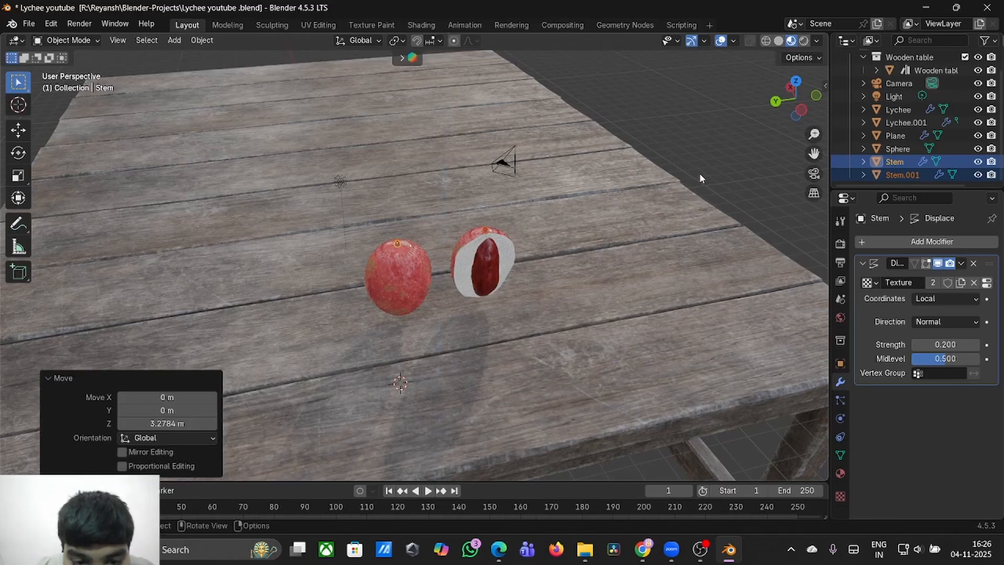
- Select both lychees with their stems and seed, leaving out the table, and move them about 12.58 m along the global X axis
click(698, 172)
drag(394, 233, 500, 277)
middle_drag(500, 277, 500, 240)
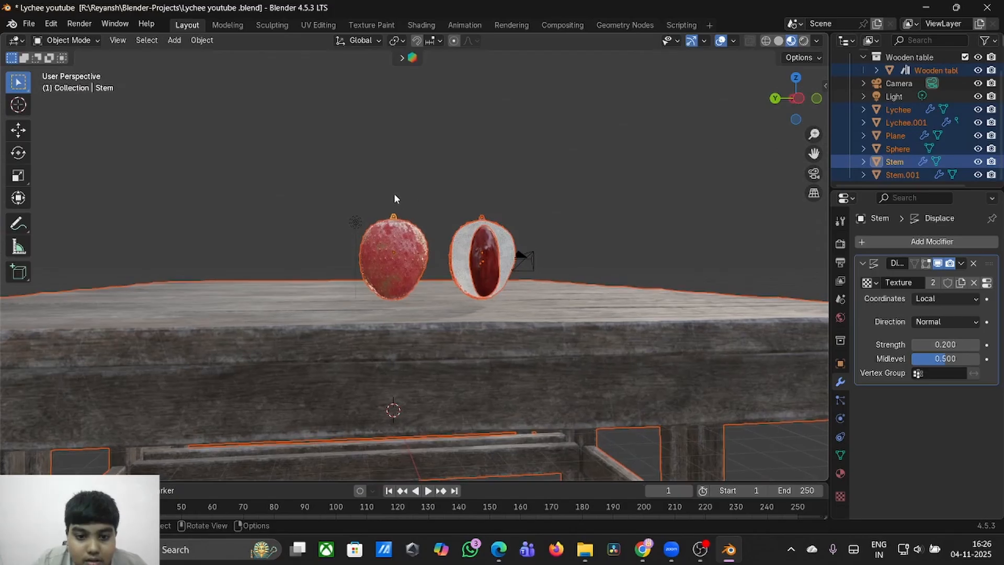
drag(393, 193, 493, 262)
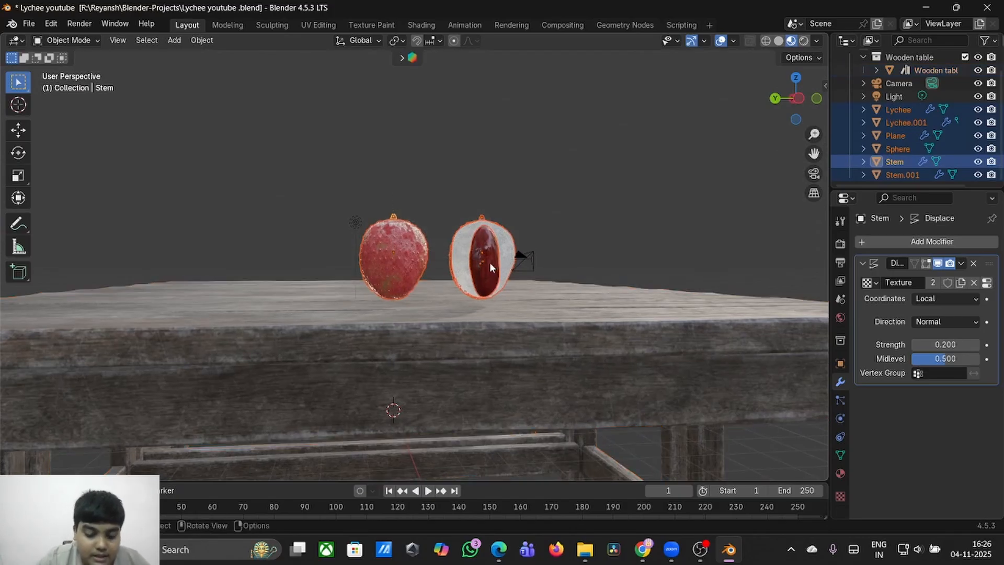
key(g)
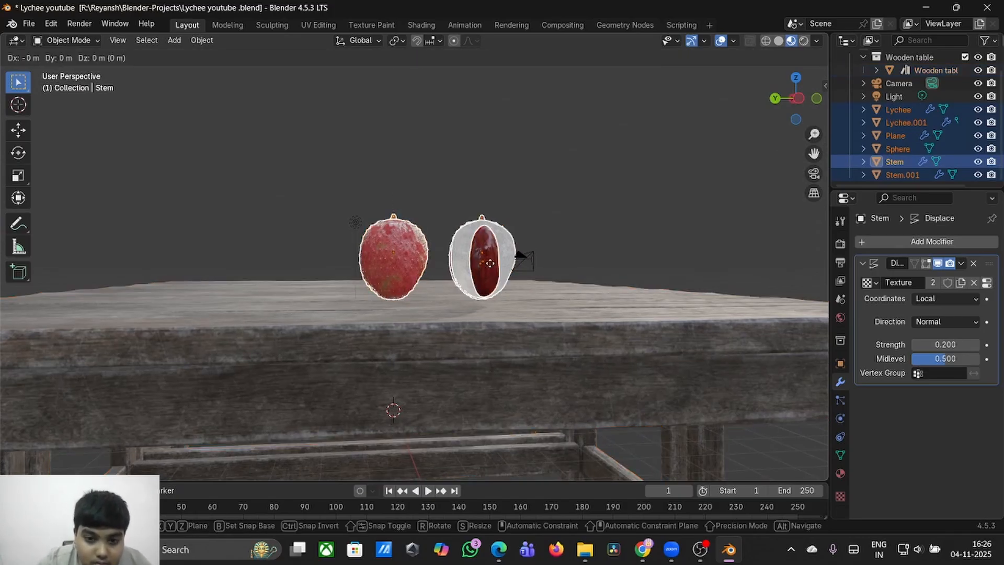
key(y)
key(x)
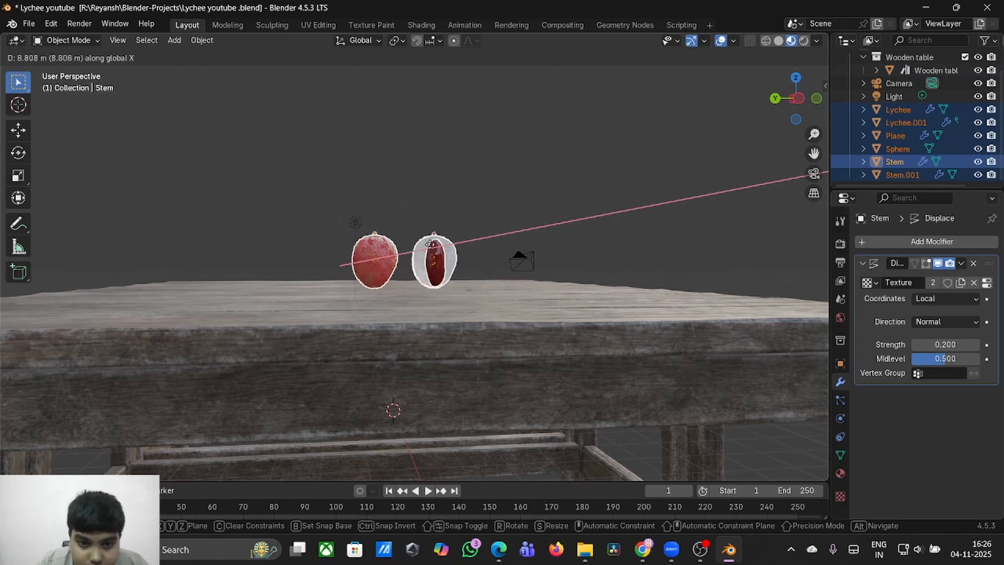
click(438, 251)
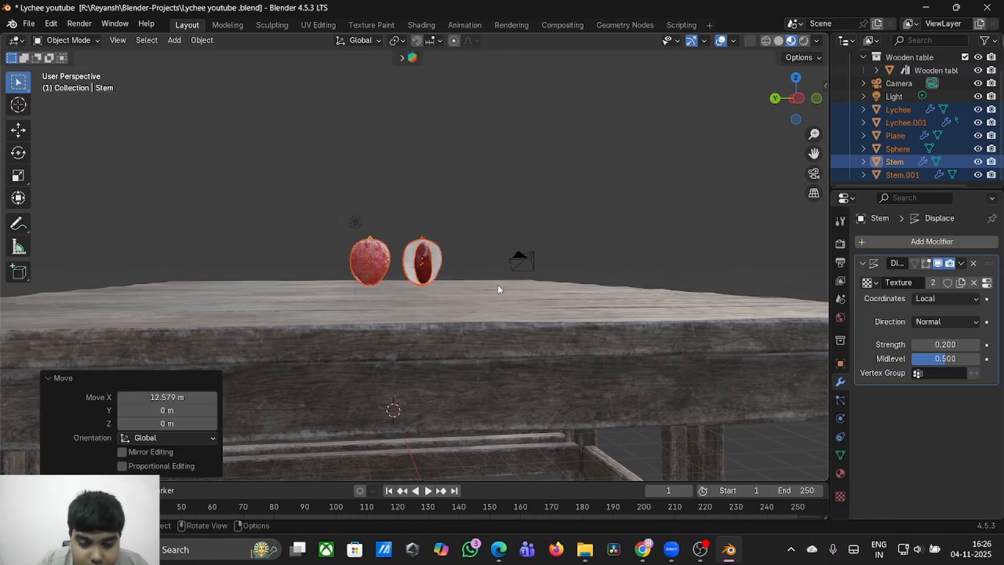
middle_drag(497, 284, 493, 329)
scroll(493, 333, up, 4)
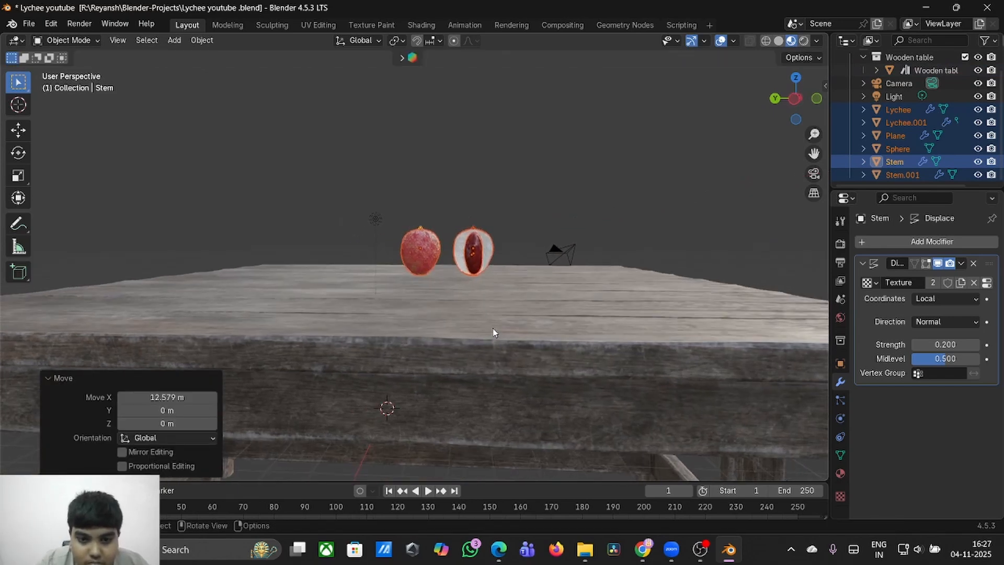
- Preview the two lychees and the wooden table with rendered viewport shading
scroll(493, 333, up, 3)
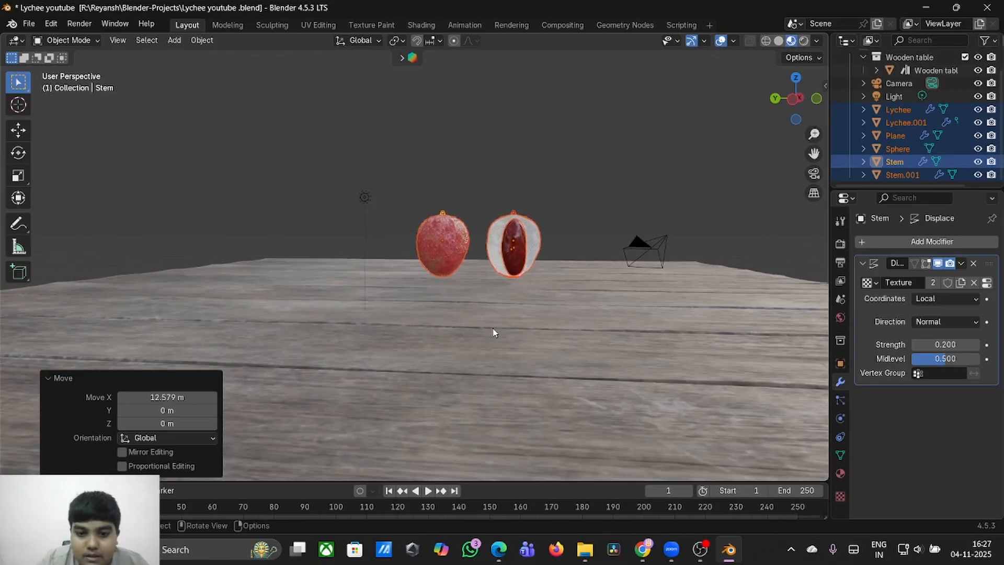
scroll(493, 333, up, 2)
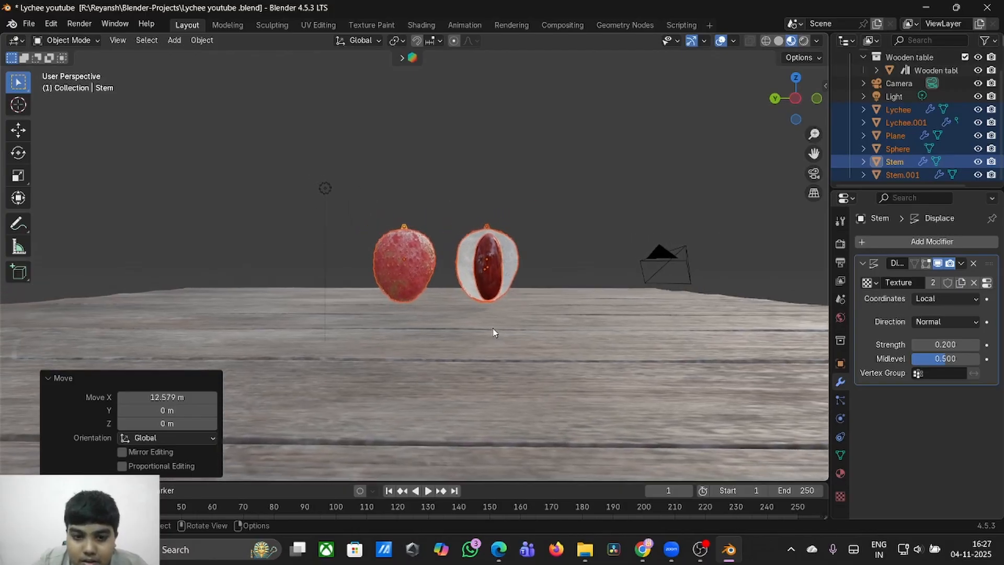
scroll(493, 333, up, 3)
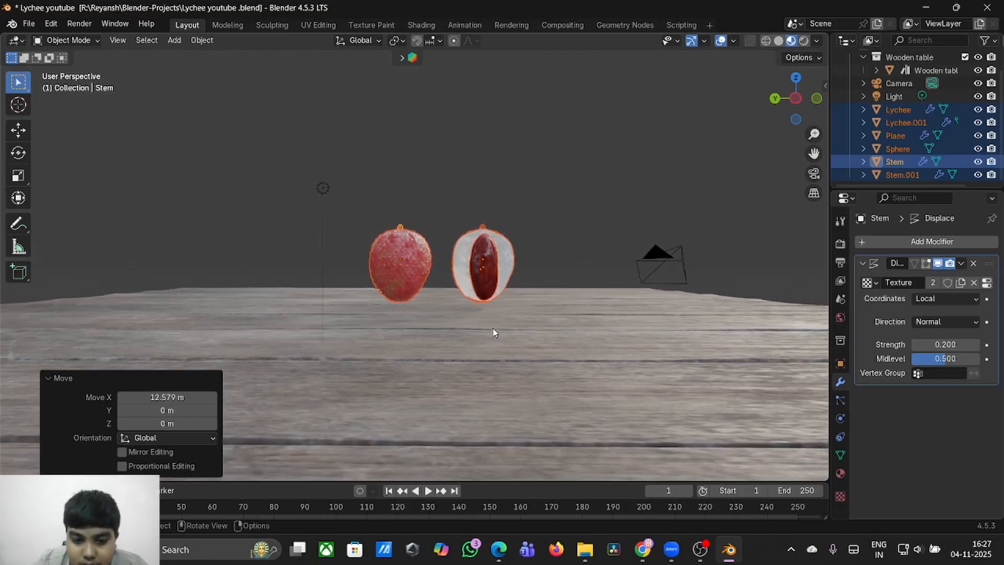
scroll(493, 332, down, 1)
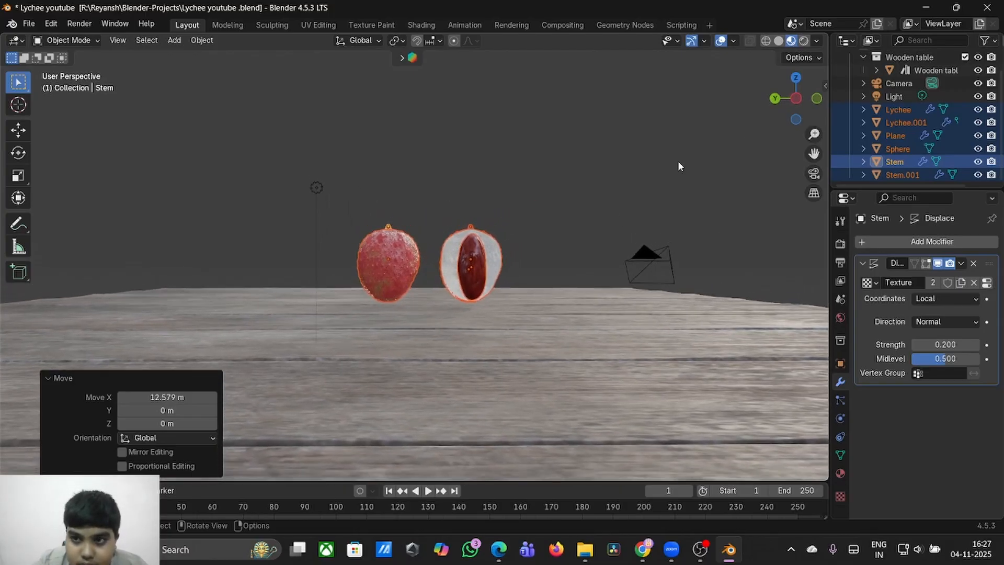
click(804, 40)
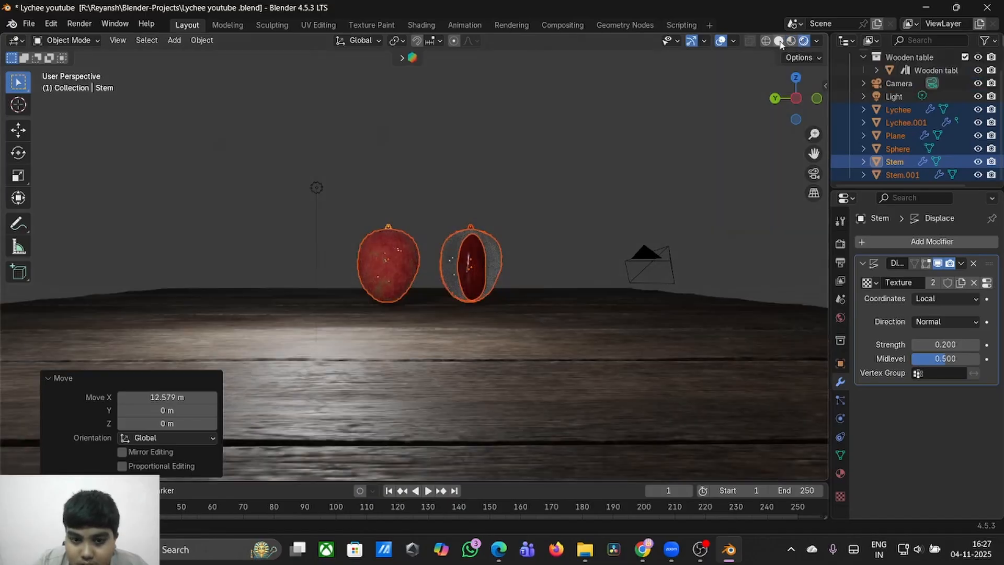
- Select the wooden table and bring up its material nodes in the Shading workspace
click(576, 433)
click(421, 25)
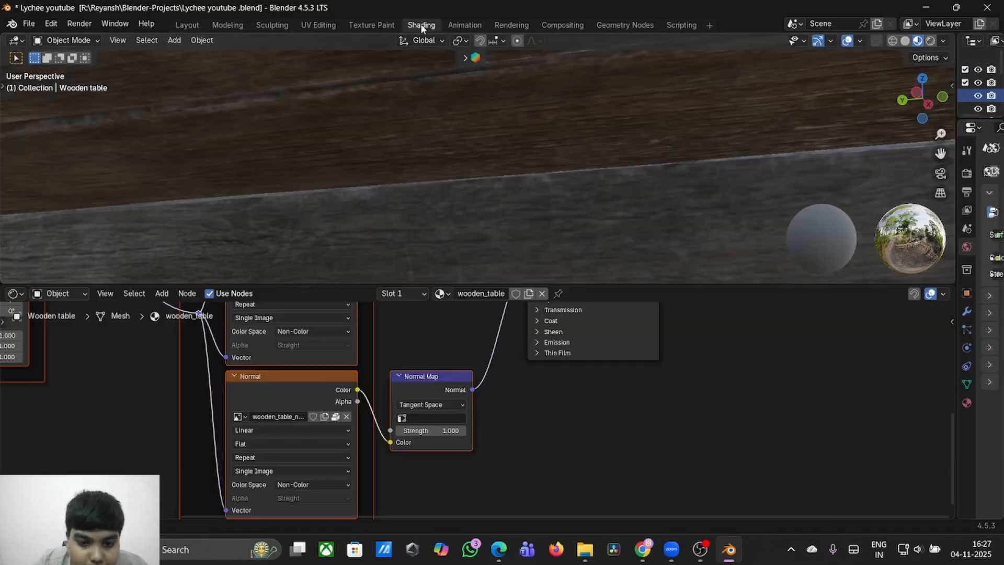
scroll(472, 351, left, 10)
scroll(471, 350, up, 3)
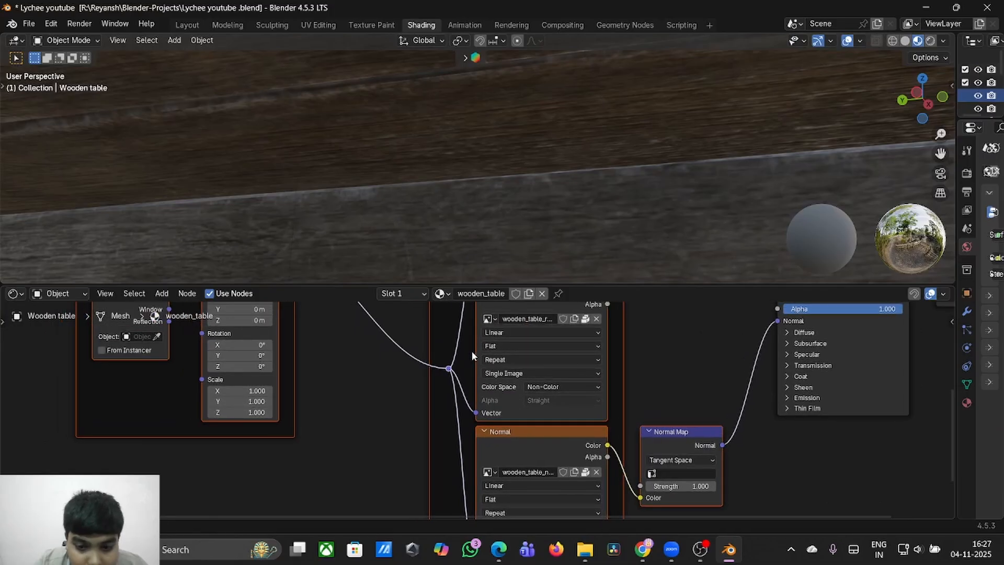
scroll(471, 350, right, 10)
scroll(472, 351, down, 3)
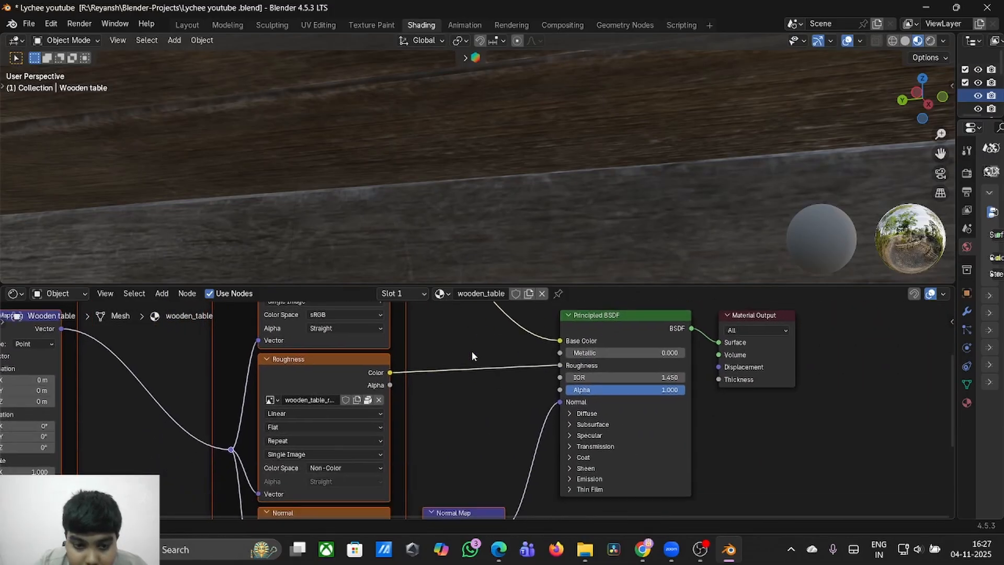
scroll(472, 352, down, 2)
scroll(472, 352, right, 3)
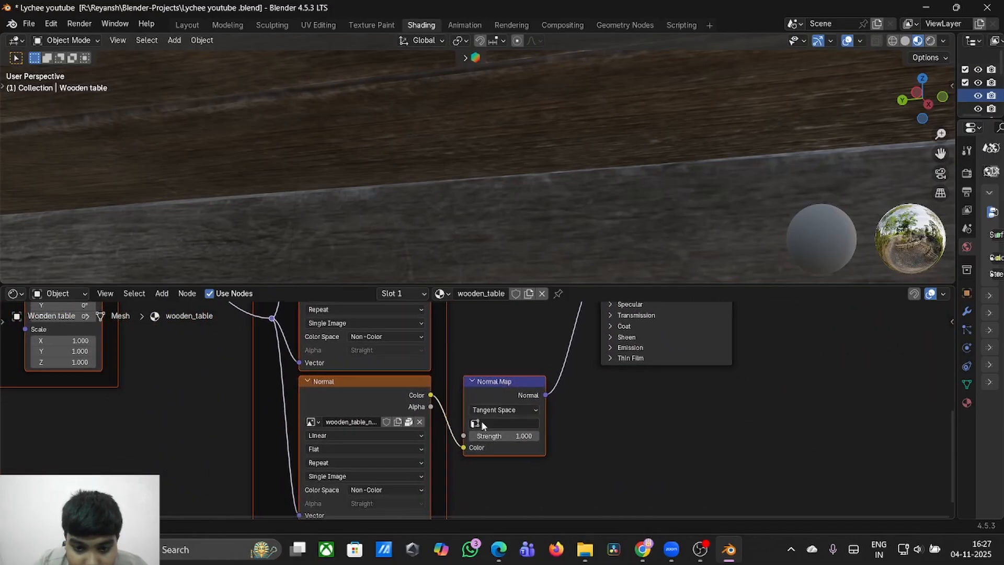
- Examine the wooden table's surface and the texture and Normal Map nodes of its wooden_table material
scroll(537, 135, down, 6)
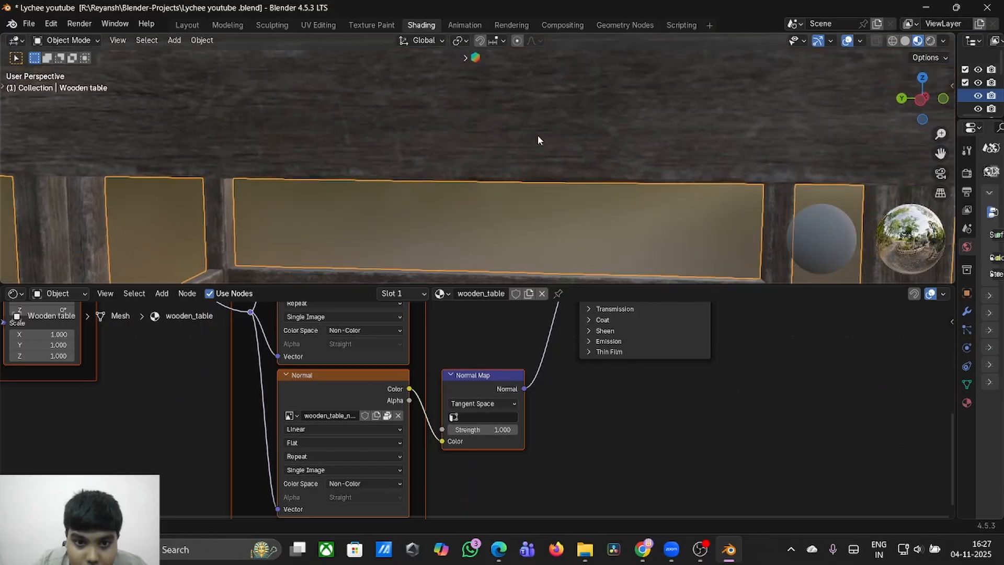
scroll(538, 135, up, 5)
scroll(538, 135, up, 5)
scroll(537, 135, left, 4)
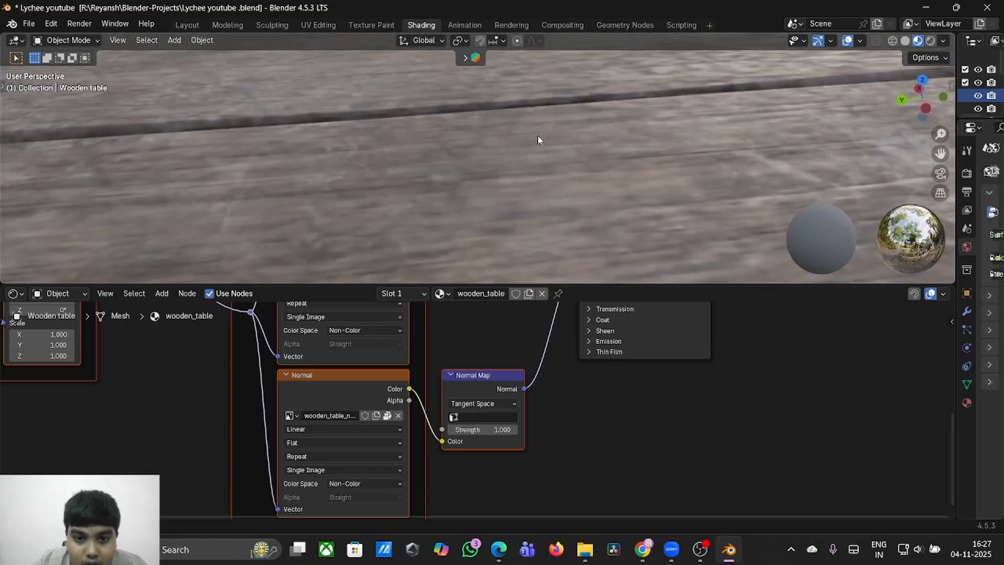
scroll(537, 135, down, 3)
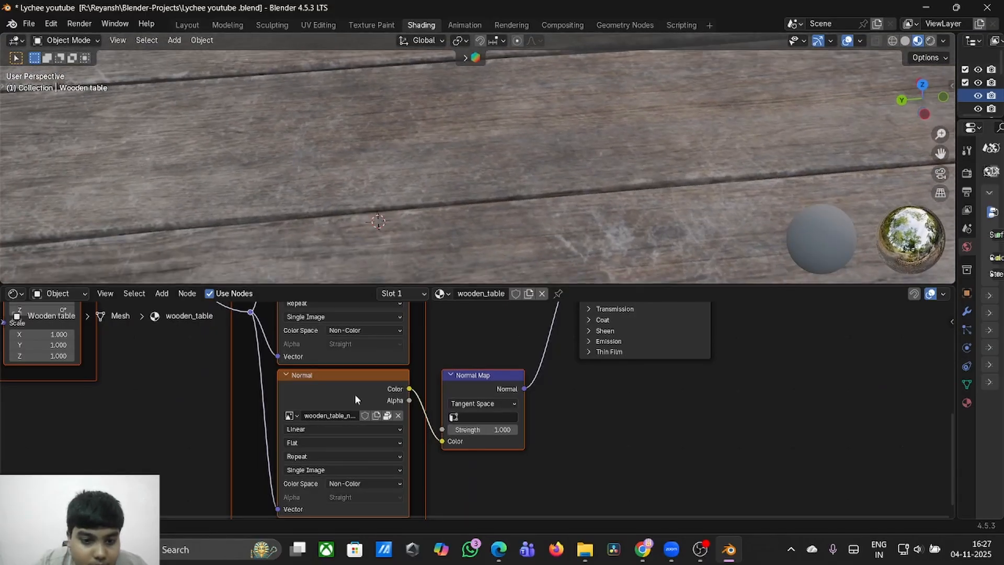
scroll(355, 394, up, 6)
scroll(354, 394, left, 2)
scroll(354, 394, down, 2)
scroll(355, 394, right, 4)
scroll(354, 394, down, 3)
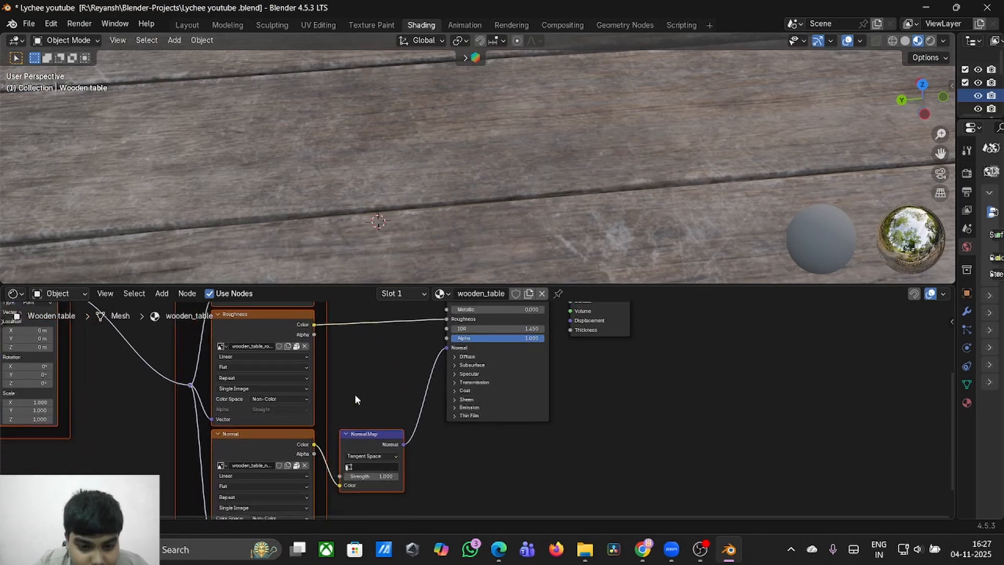
scroll(354, 394, up, 3)
scroll(355, 397, down, 2)
scroll(355, 397, up, 4)
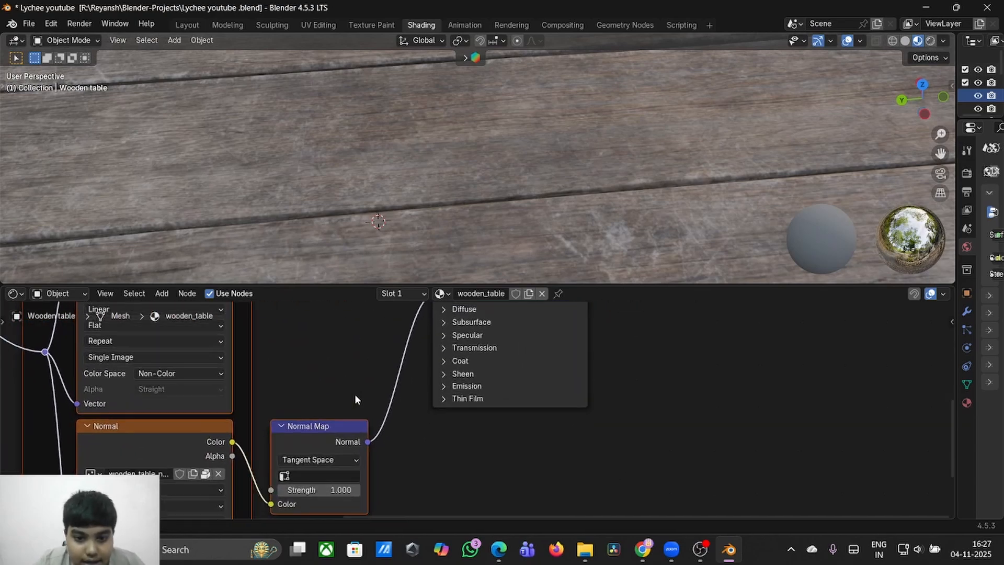
- Add a Displacement node to the wooden_table material and place it below the Principled BSDF node
key(shift+a)
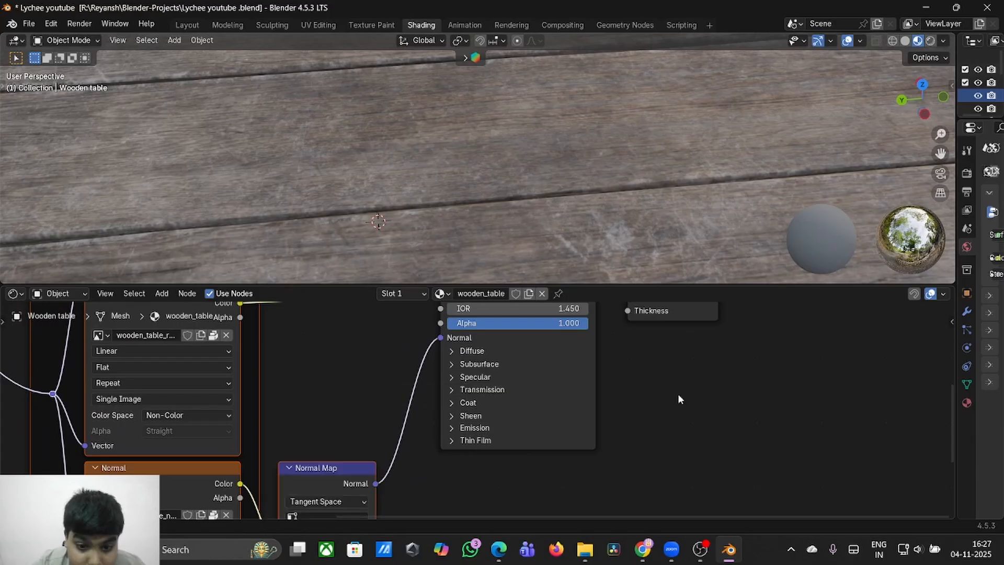
key(shift+a)
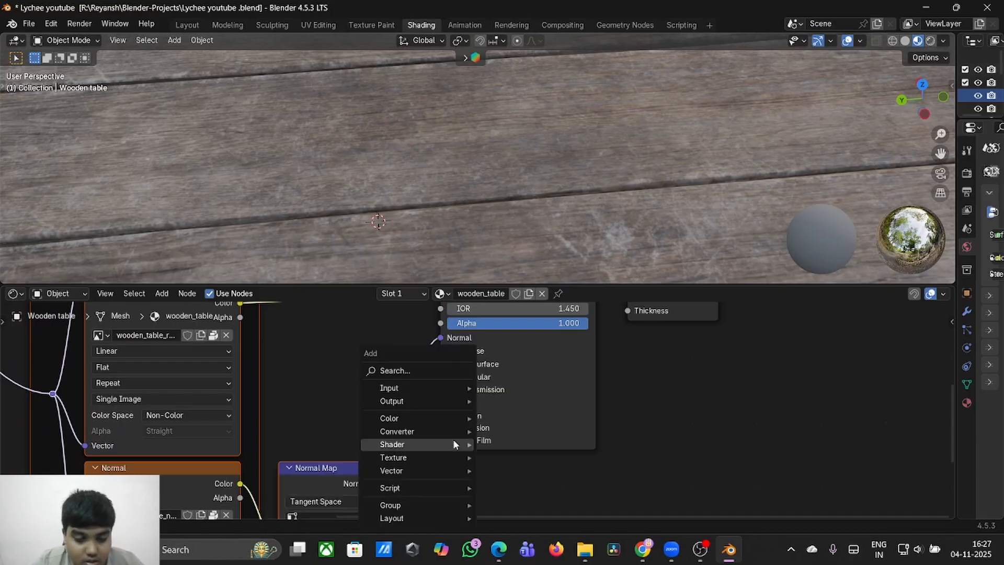
click(419, 371)
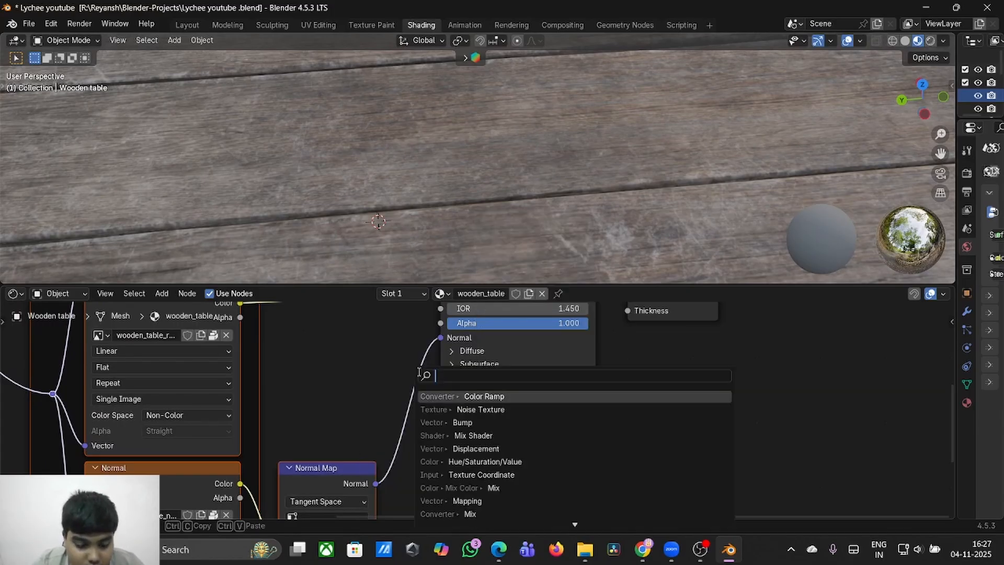
text(d)
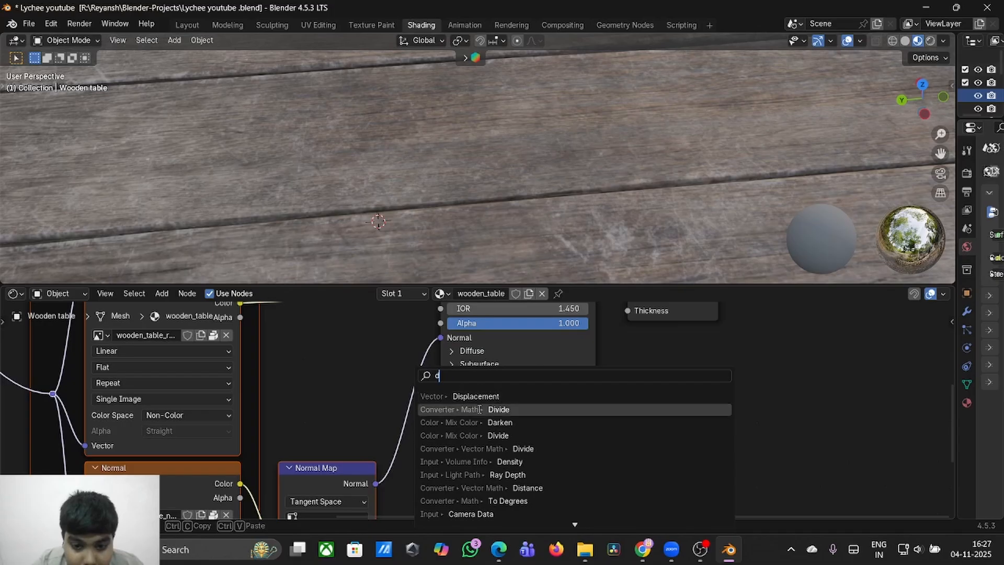
click(471, 395)
click(589, 487)
scroll(587, 480, right, 3)
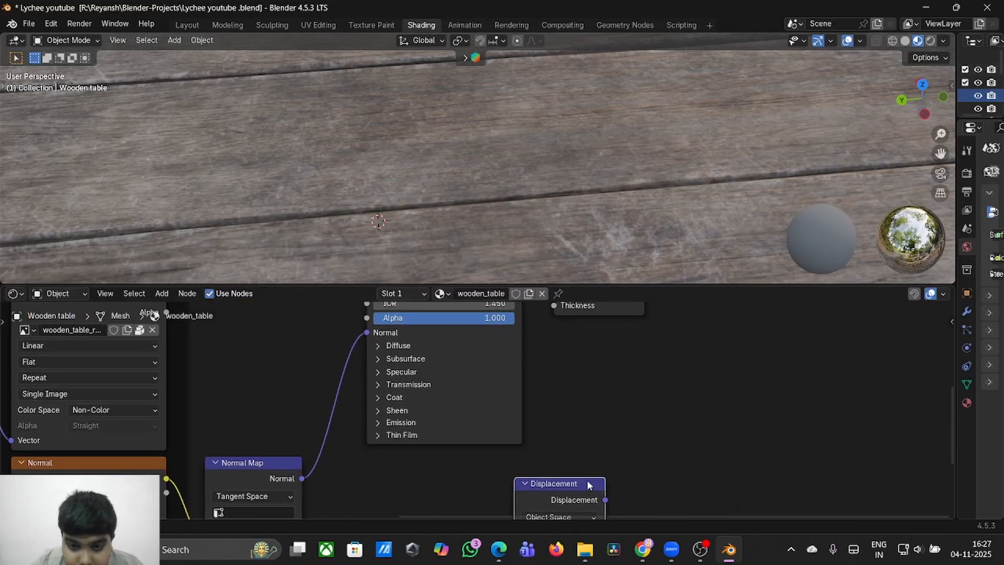
- Move the Material Output node farther from the Principled BSDF and link the Displacement node's output to its Displacement input
scroll(588, 480, up, 2)
click(643, 365)
drag(642, 365, 748, 368)
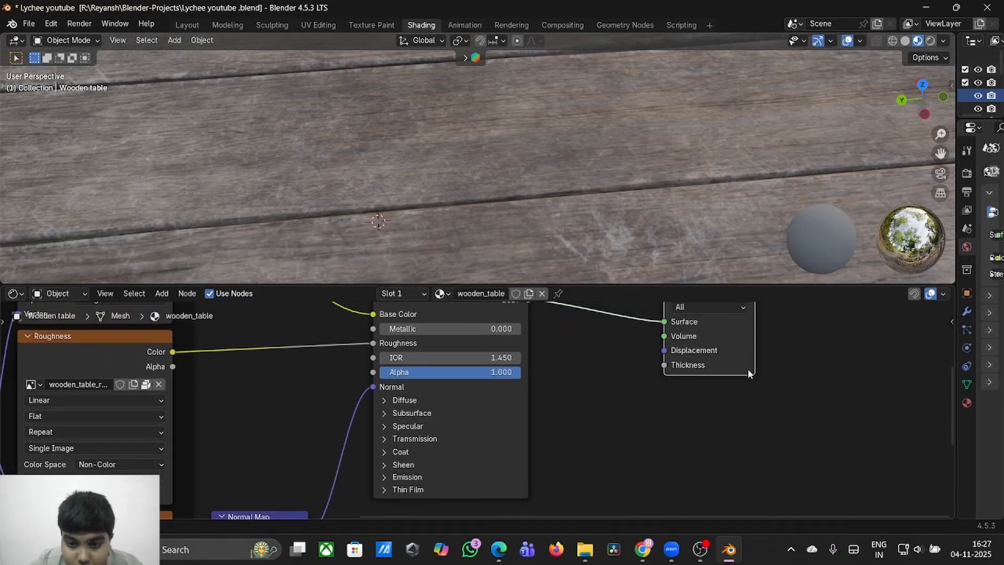
scroll(748, 369, down, 3)
scroll(748, 369, right, 2)
drag(586, 503, 632, 367)
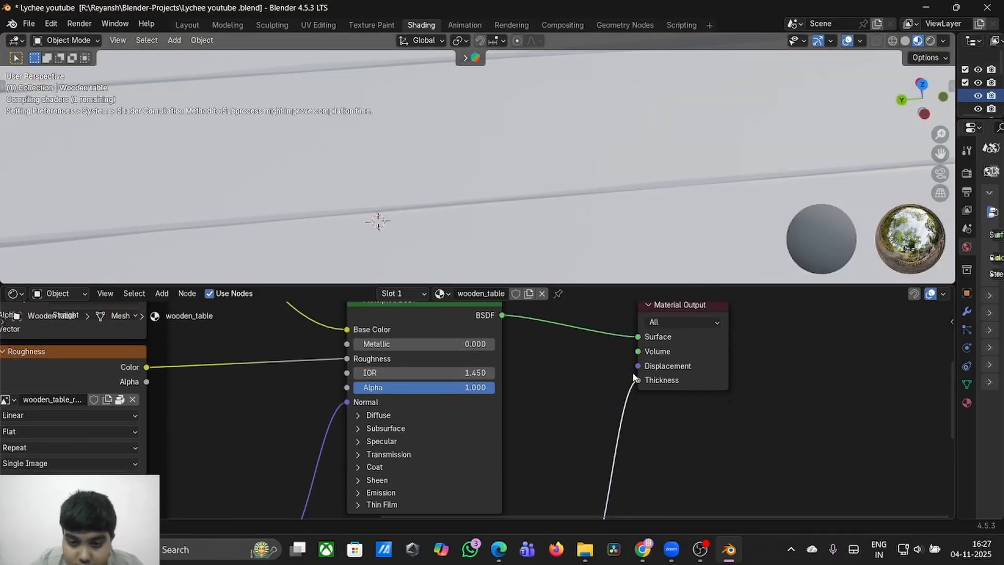
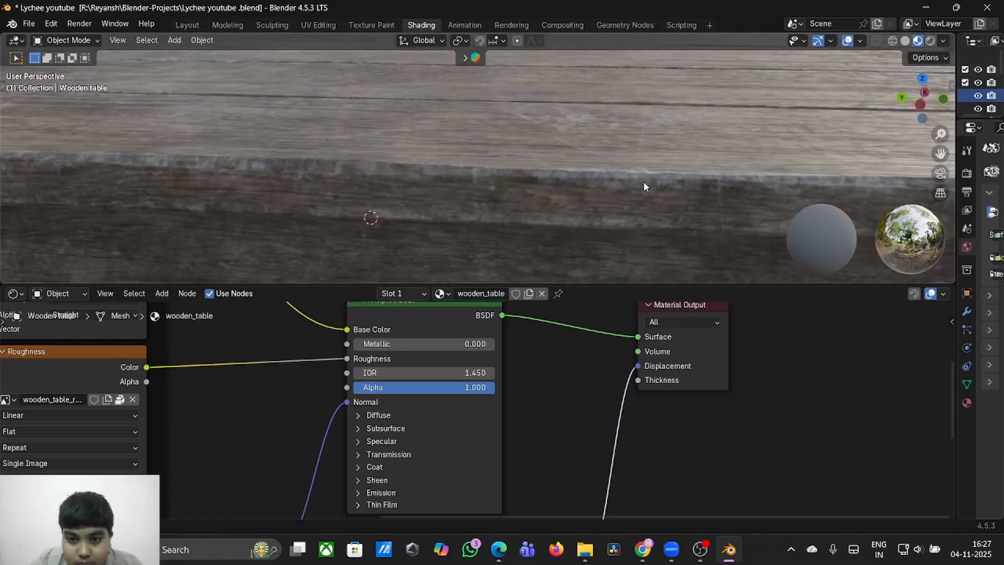
- Set the Displacement node's Height to 1.3
scroll(665, 376, down, 8)
click(575, 425)
text(3)
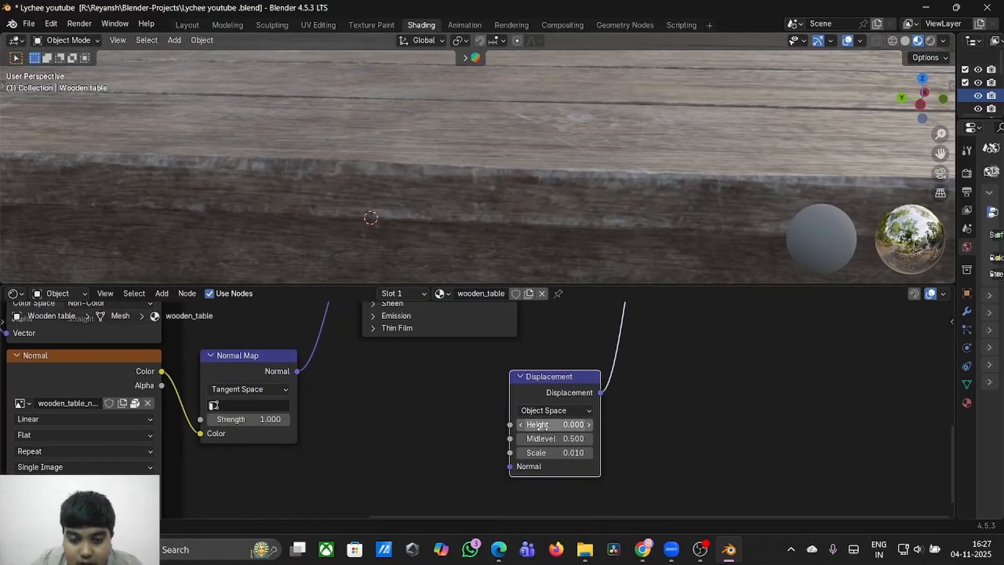
key(Return)
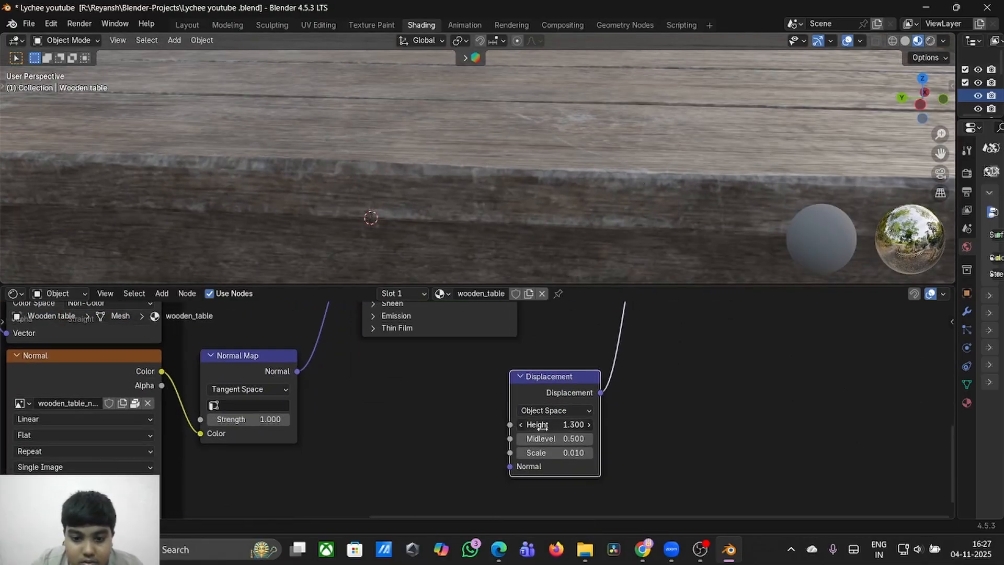
- Link the Normal Map node's Normal output to the Displacement node's Normal input
scroll(503, 428, left, 3)
scroll(503, 428, up, 2)
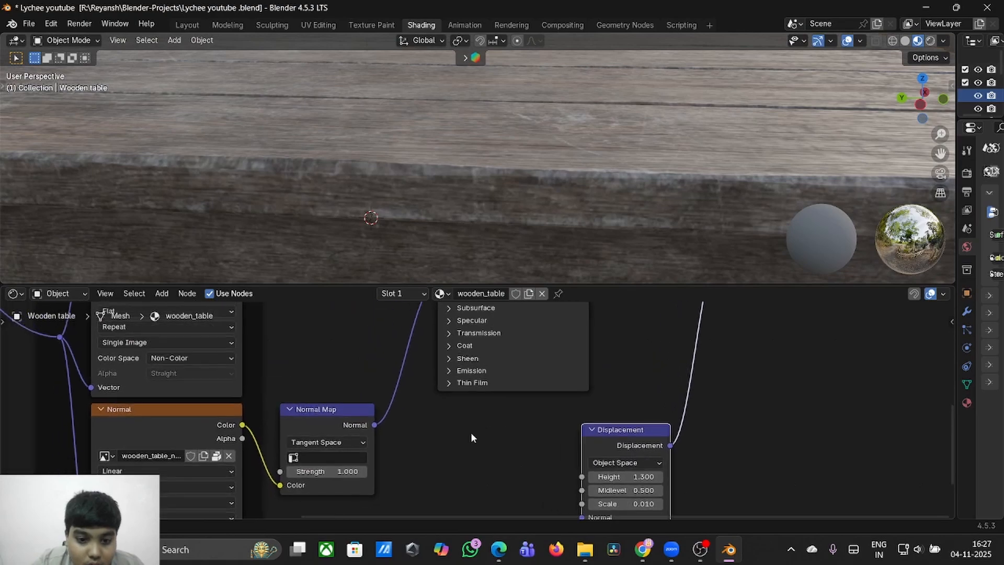
drag(386, 432, 594, 409)
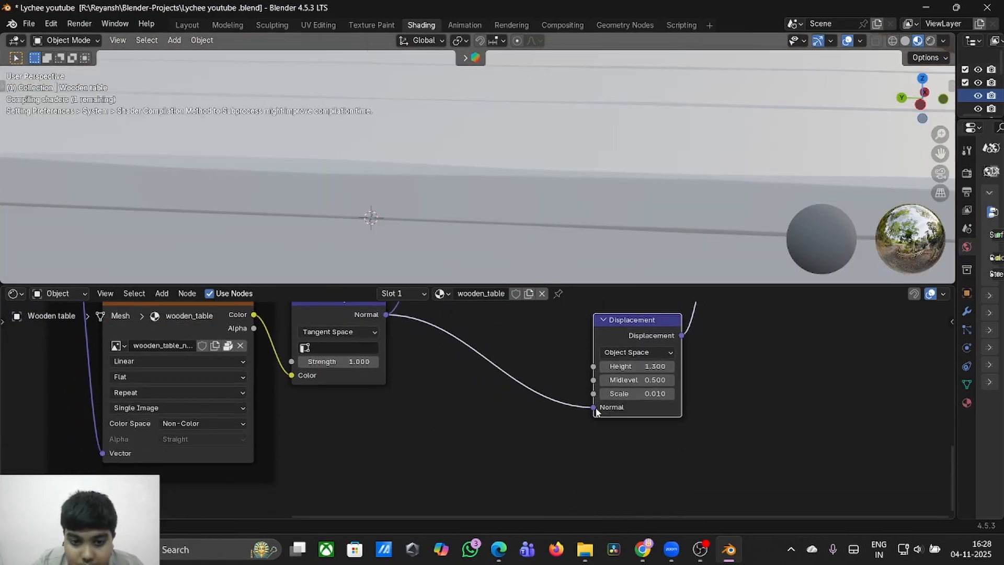
- Set the Displacement node's Height to 0
scroll(596, 413, up, 3)
scroll(596, 413, left, 2)
scroll(528, 397, right, 5)
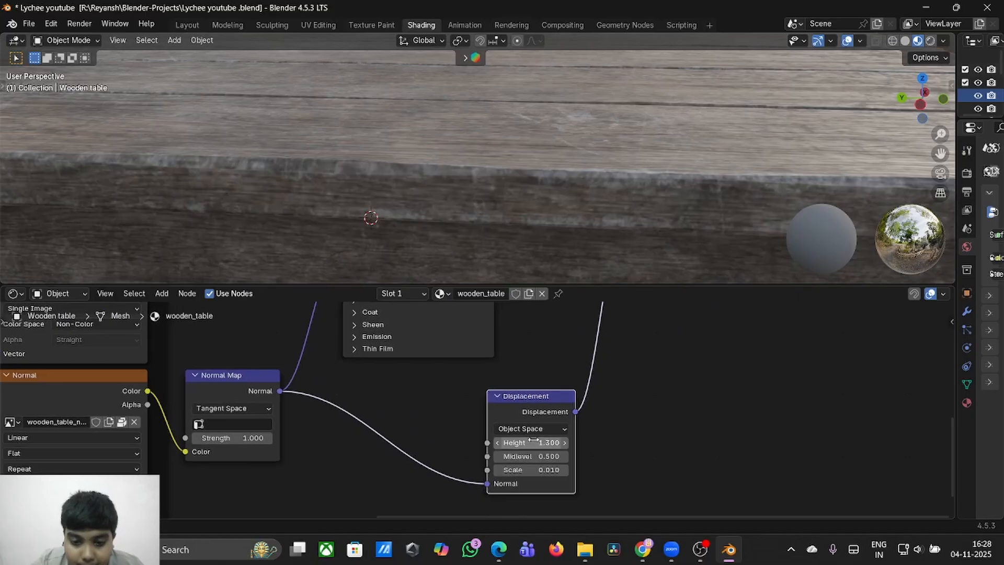
drag(535, 442, 555, 442)
scroll(534, 442, left, 4)
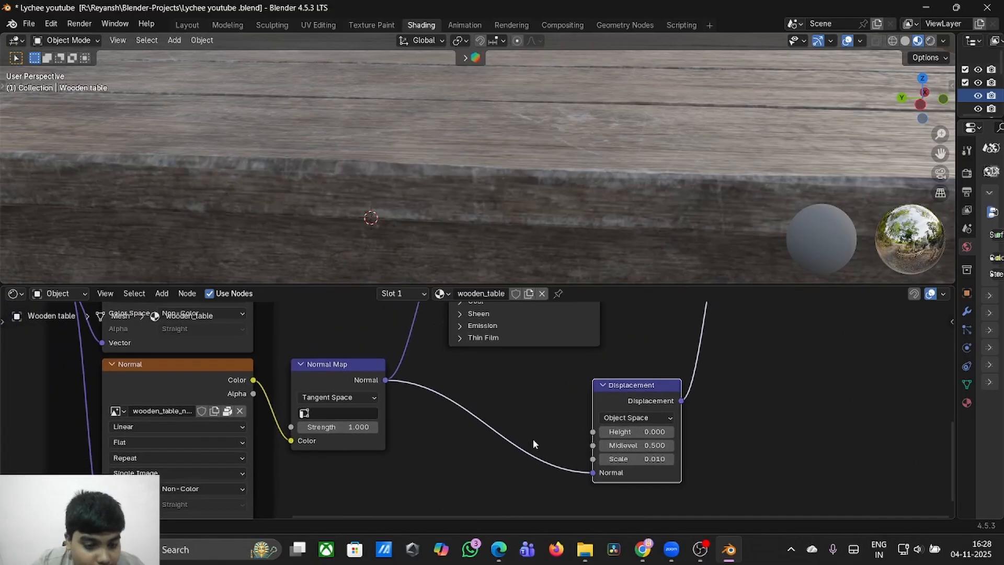
- Link the Normal texture node's Color output directly to the Displacement node's Normal input
scroll(533, 442, up, 4)
scroll(534, 443, down, 1)
scroll(533, 440, down, 3)
scroll(533, 441, left, 2)
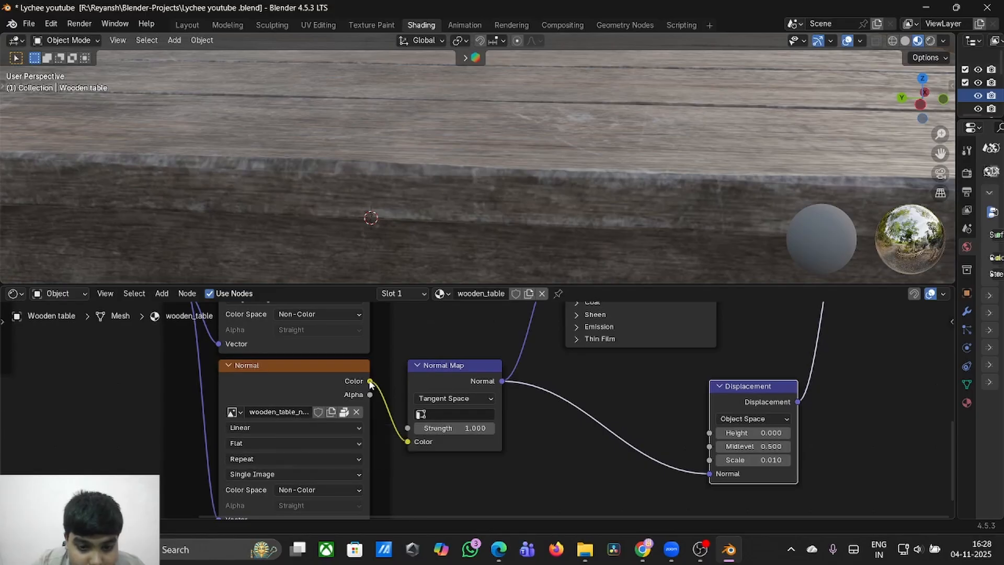
drag(369, 382, 708, 445)
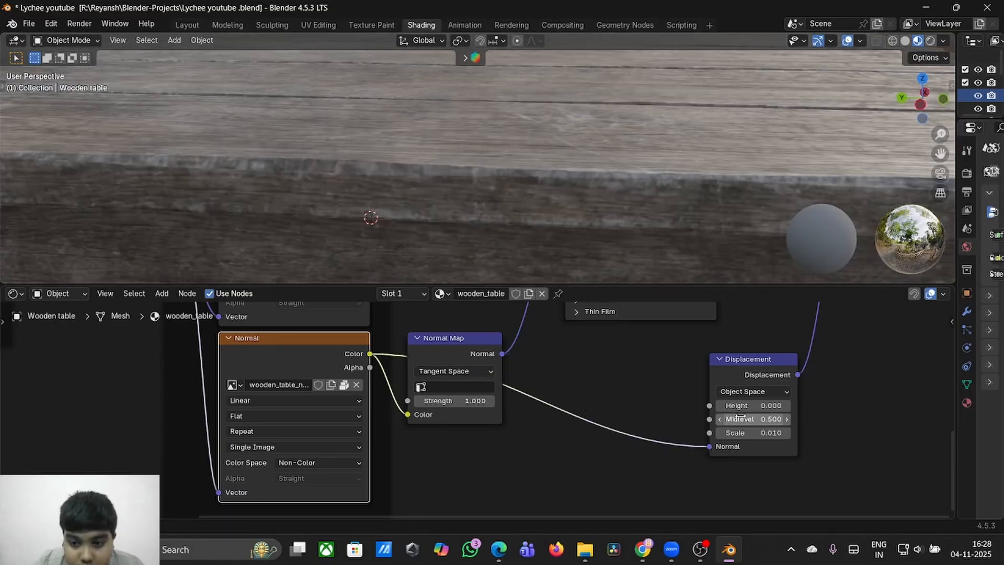
- Set the Displacement node's Height to 237.8, Midlevel to 4.7 and Scale to 22.81
drag(753, 406, 789, 405)
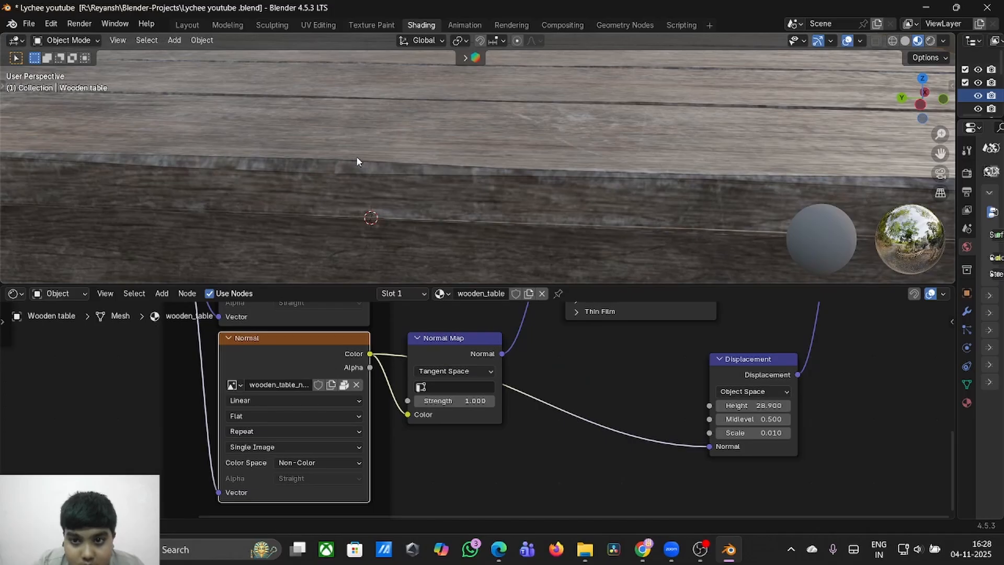
middle_drag(360, 156, 360, 157)
drag(753, 405, 790, 405)
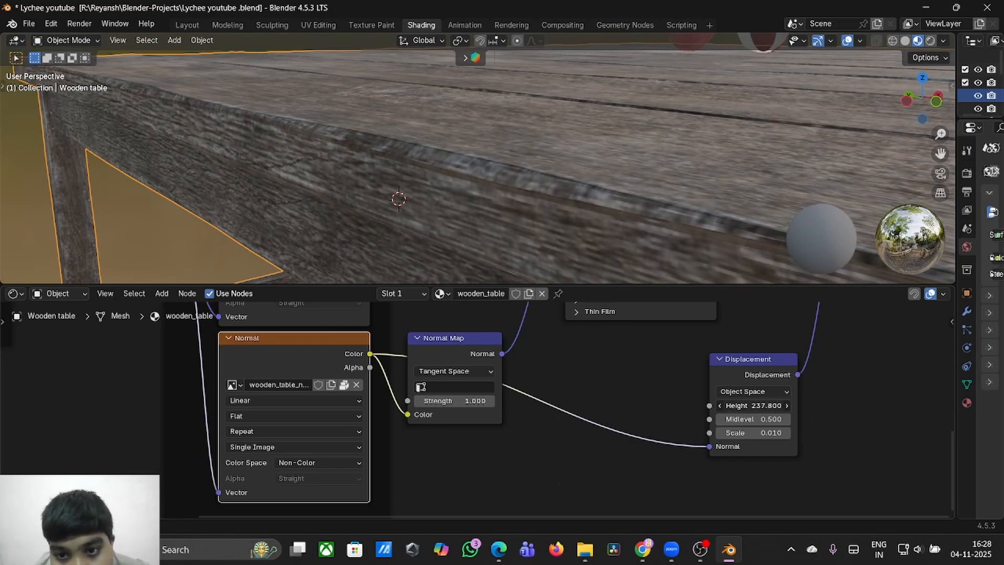
middle_drag(603, 256, 604, 256)
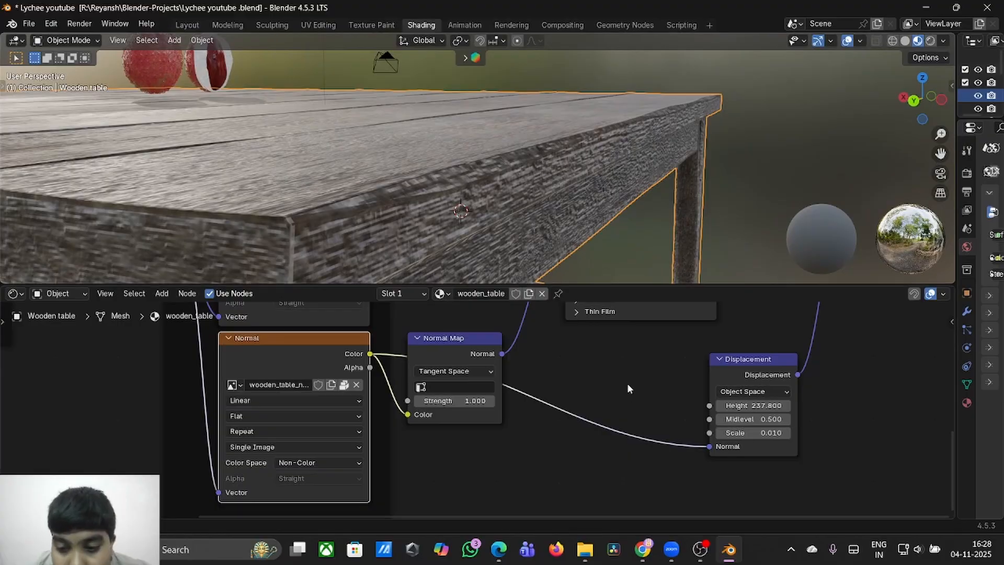
mouse_move(747, 419)
mouse_down()
mouse_move(759, 418)
mouse_move(749, 418)
mouse_move(757, 433)
mouse_move(748, 433)
mouse_move(772, 433)
mouse_up()
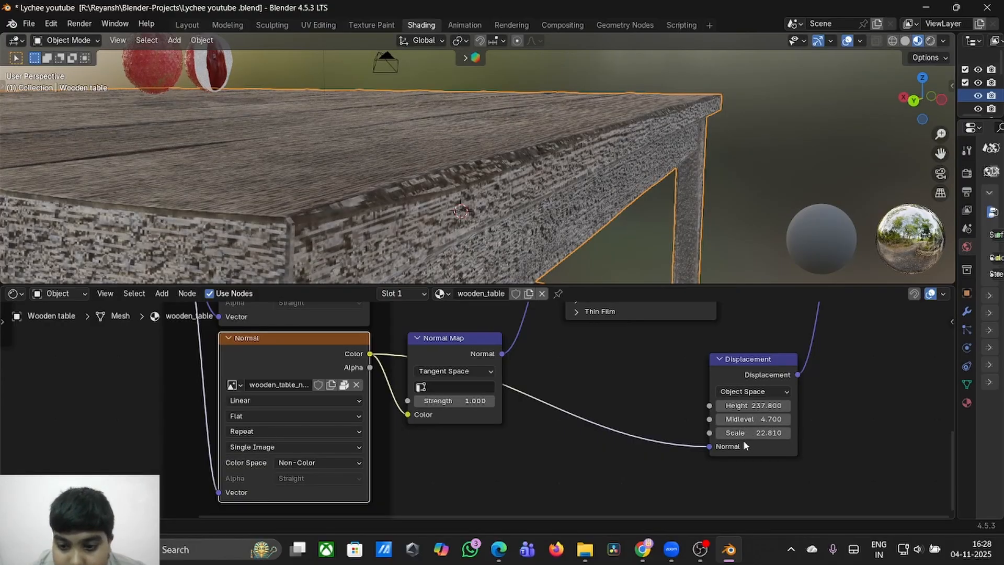
scroll(739, 239, right, 10)
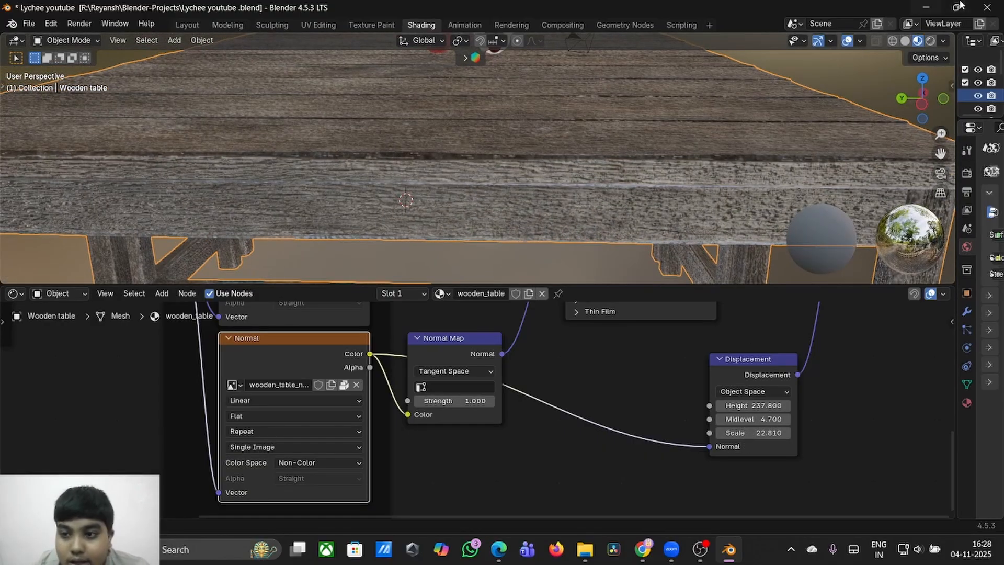
- Display the wooden table in Rendered viewport shading and apply Shade Smooth to it
click(930, 42)
scroll(704, 168, up, 4)
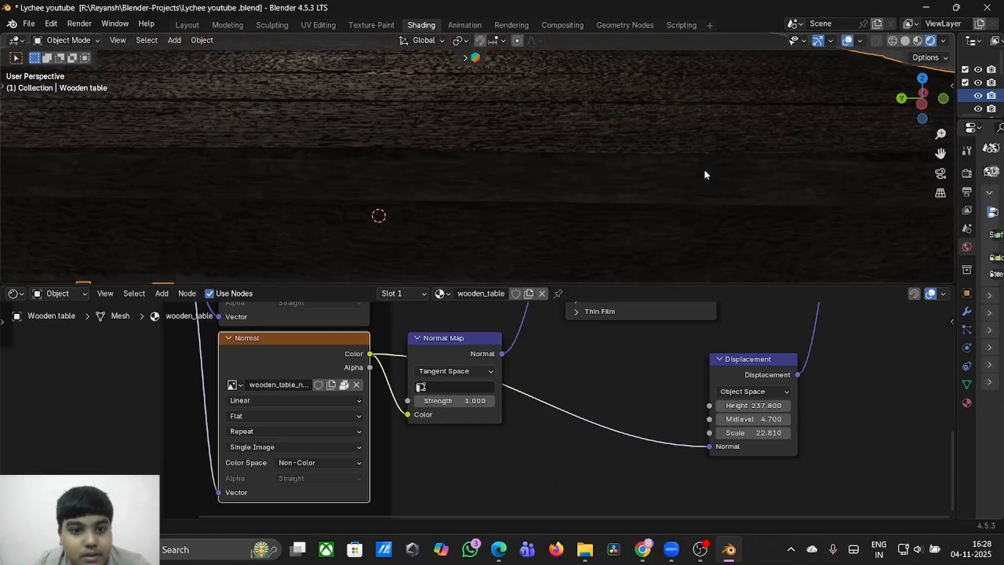
scroll(704, 169, up, 5)
scroll(704, 168, left, 5)
scroll(704, 169, right, 5)
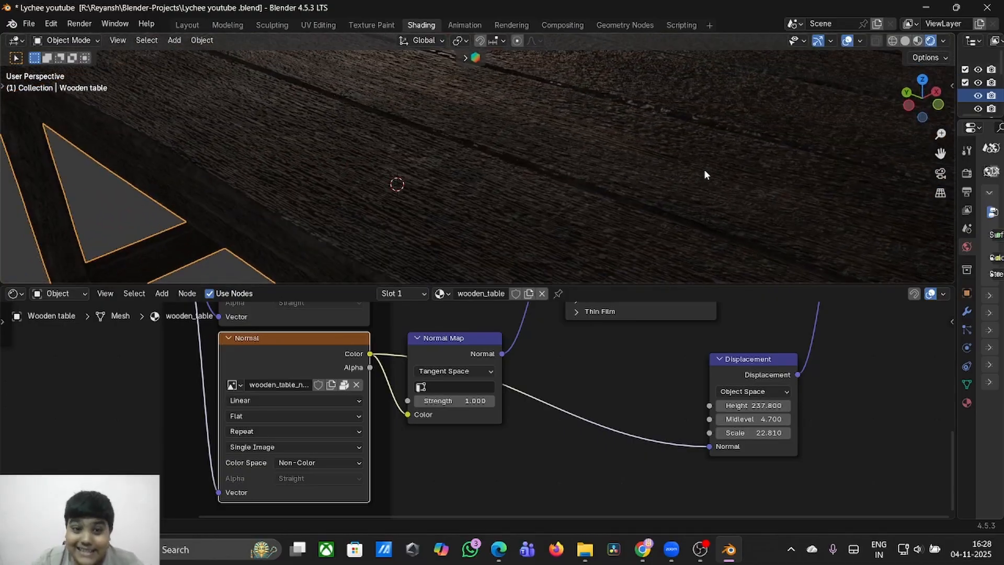
right_click(397, 114)
click(398, 115)
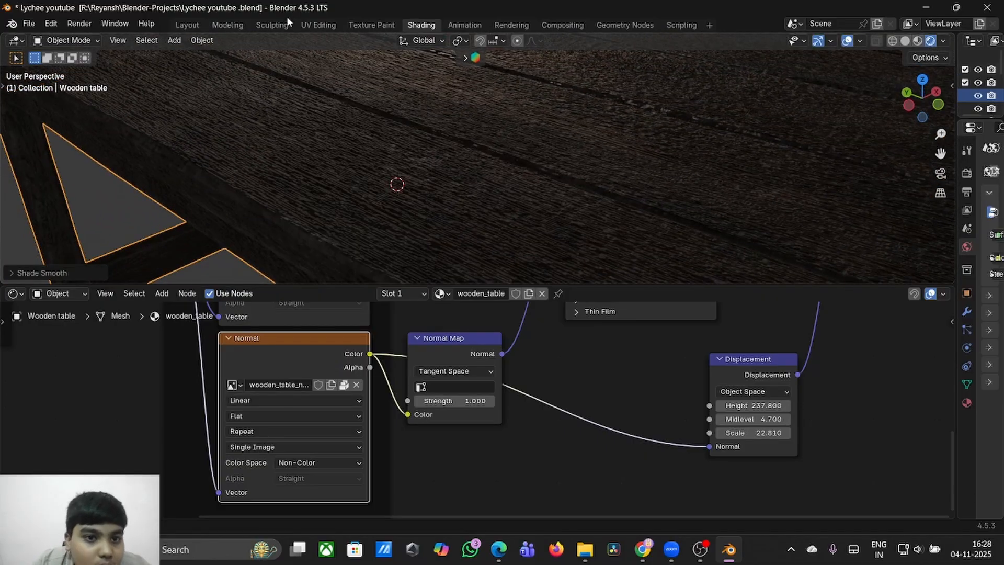
- Set the table material's Displacement Scale to 0.31 and inspect the rendered tabletop in the Layout workspace
click(187, 25)
scroll(498, 146, right, 3)
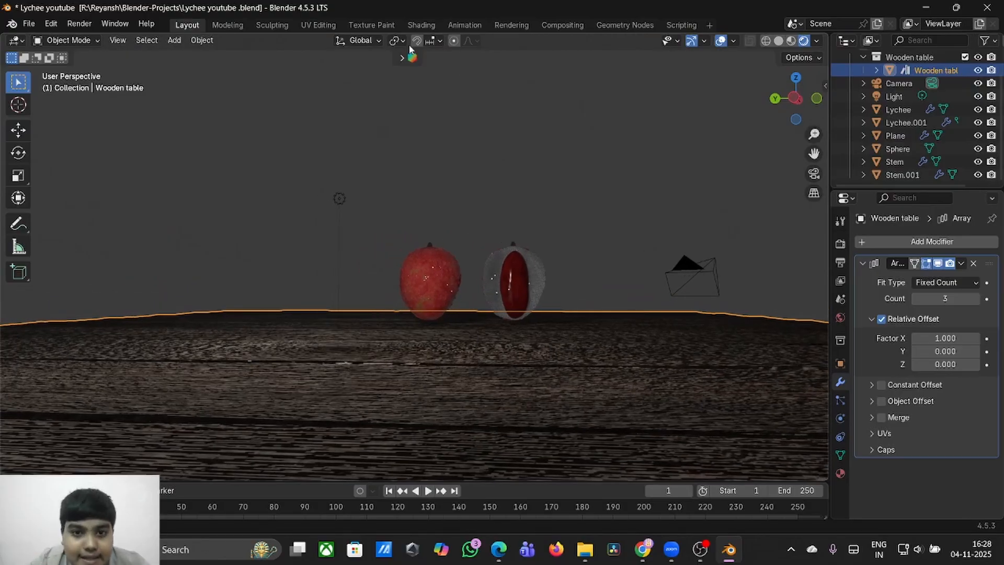
click(420, 25)
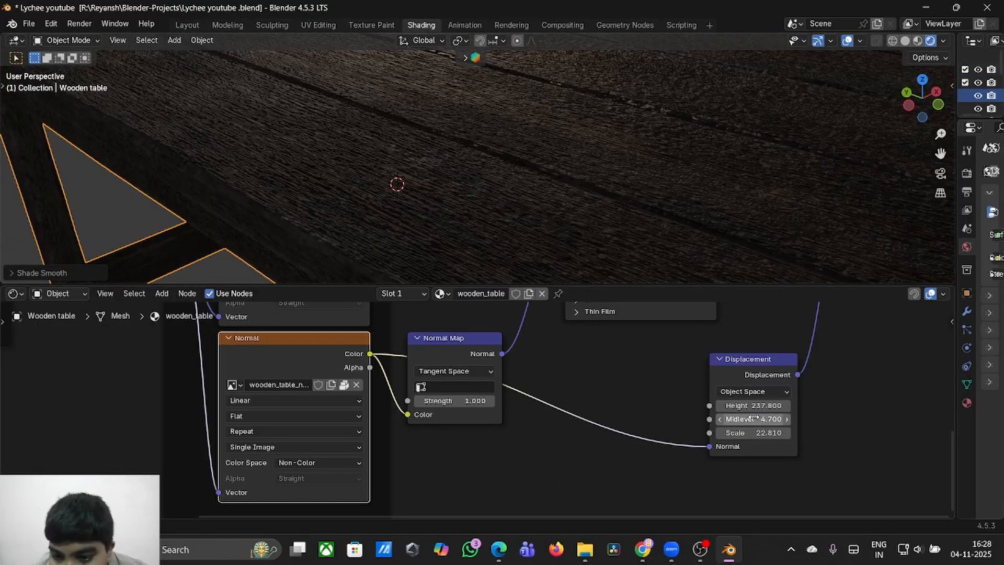
drag(761, 430, 754, 432)
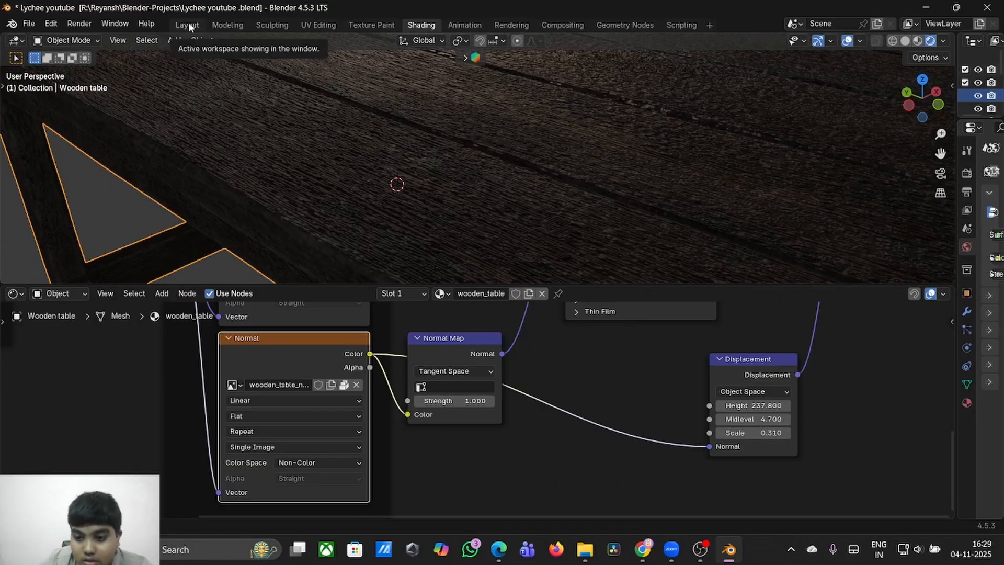
click(187, 25)
scroll(469, 344, left, 10)
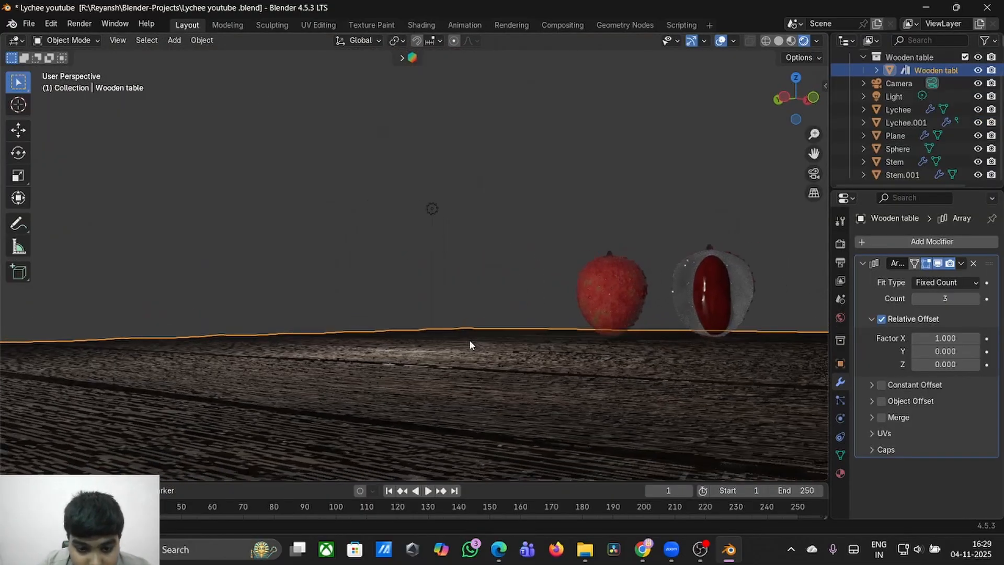
scroll(470, 344, down, 10)
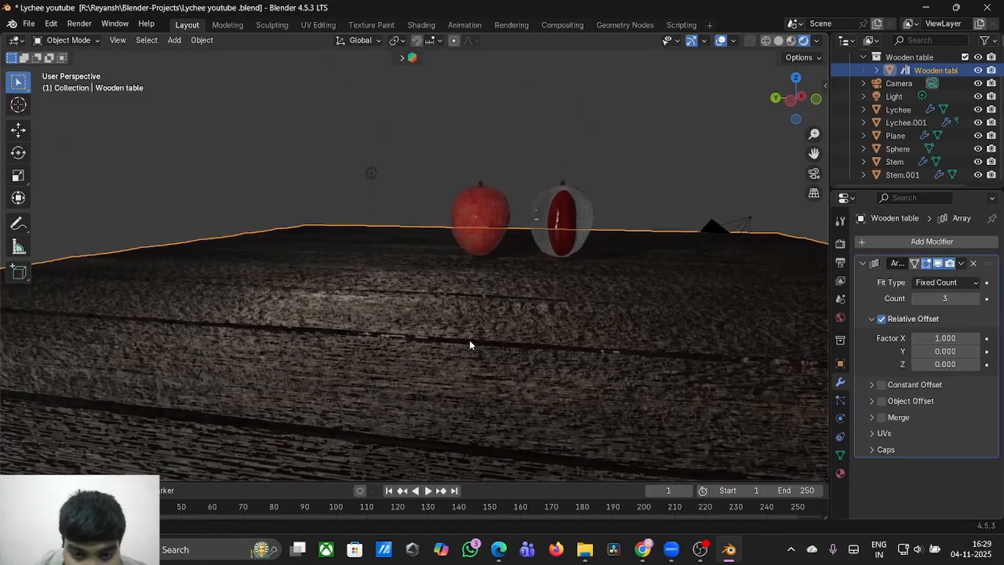
scroll(469, 344, up, 10)
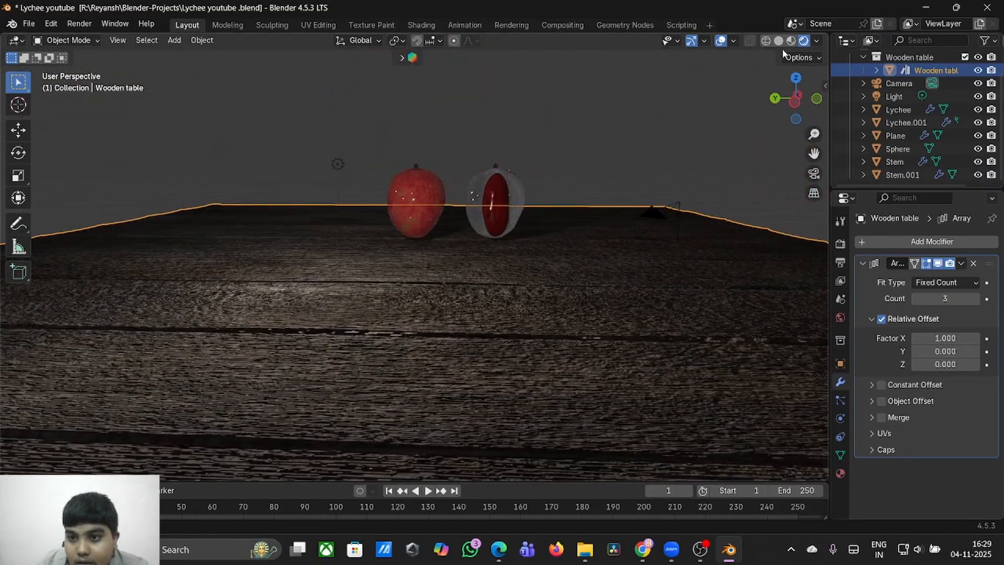
scroll(413, 207, right, 10)
scroll(412, 207, left, 15)
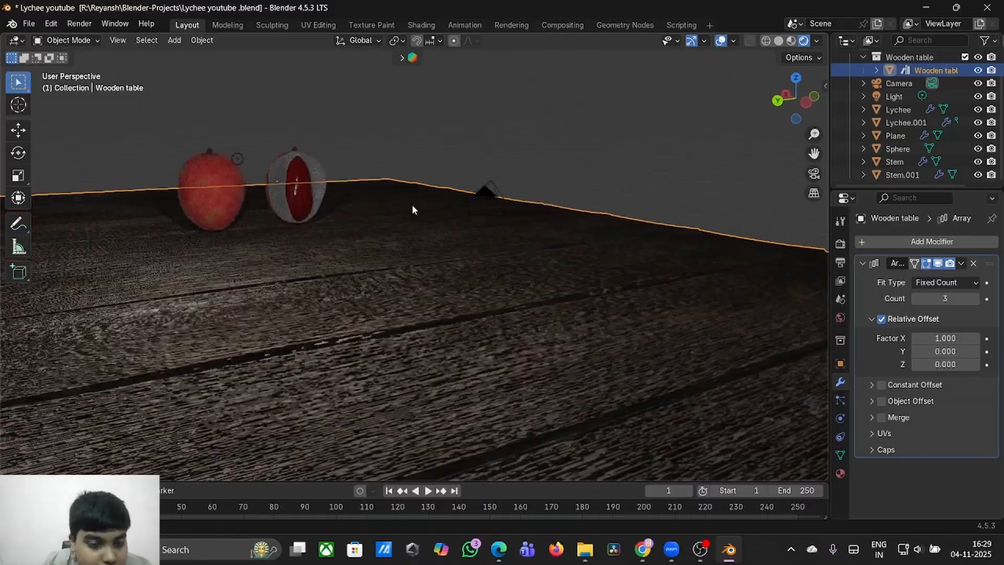
- Select the whole lychee and expand the Sheen and Coat settings of its Principled BSDF in the Shading workspace
click(482, 192)
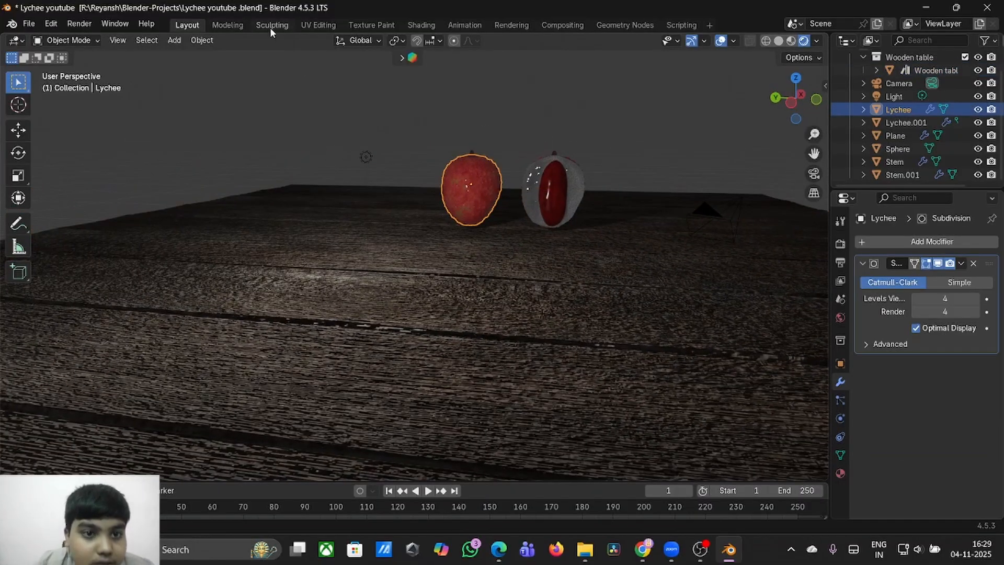
click(421, 25)
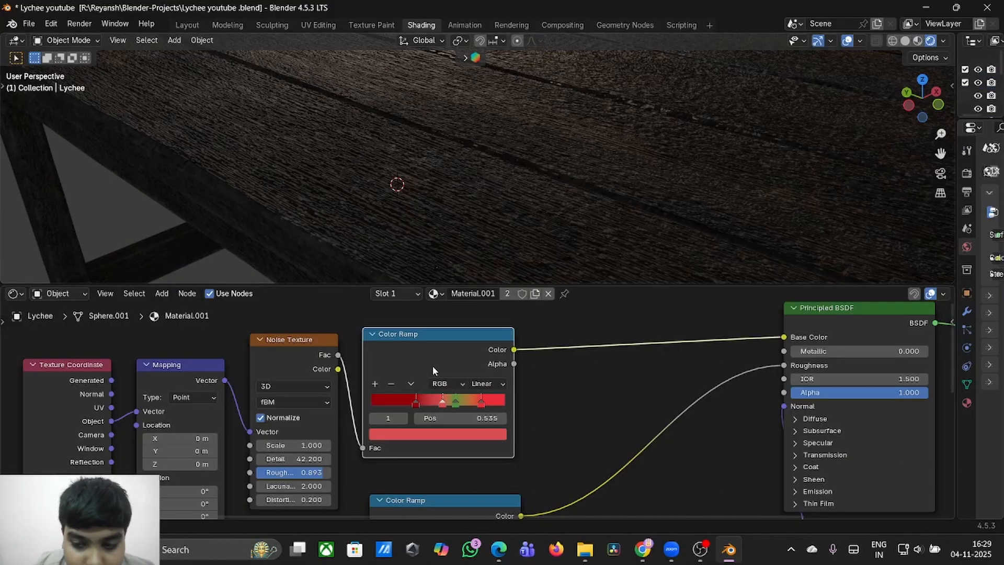
shift+scroll(432, 365, down, 4)
ctrl+scroll(645, 431, right, 8)
click(567, 400)
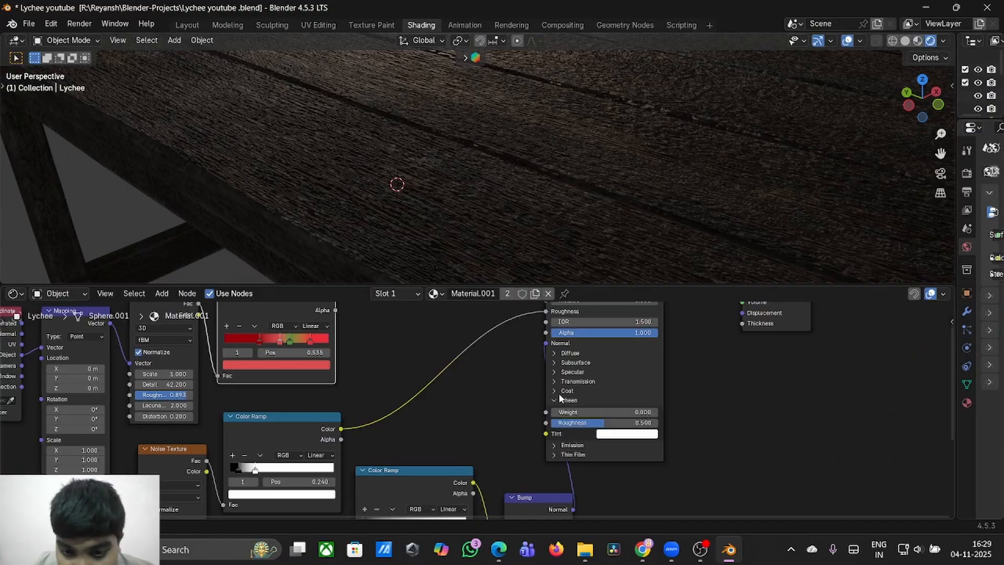
click(560, 392)
middle_drag(590, 269, 590, 269)
drag(952, 152, 672, 134)
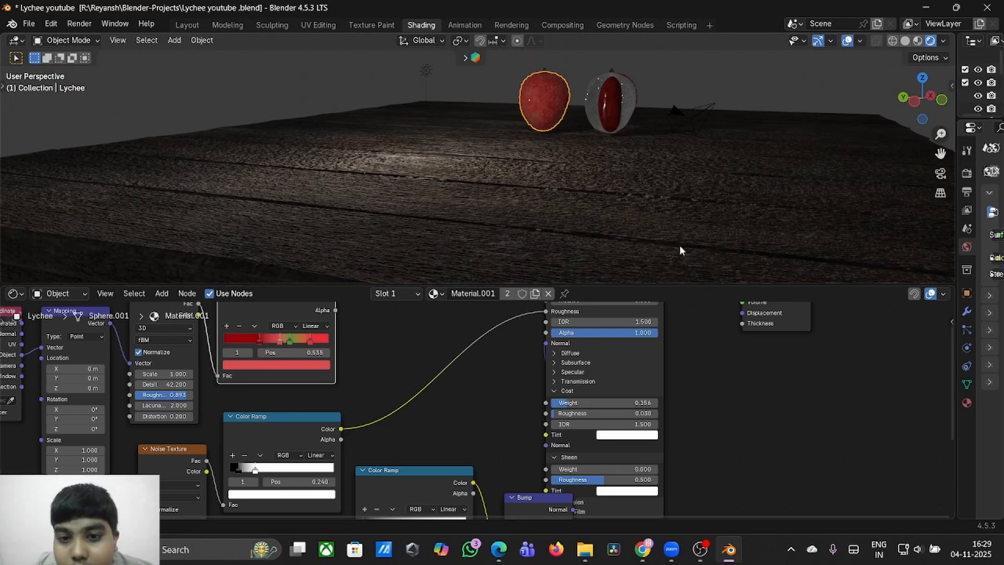
- Set the Coat Weight of the opened lychee's white flesh material to 0.487
click(622, 97)
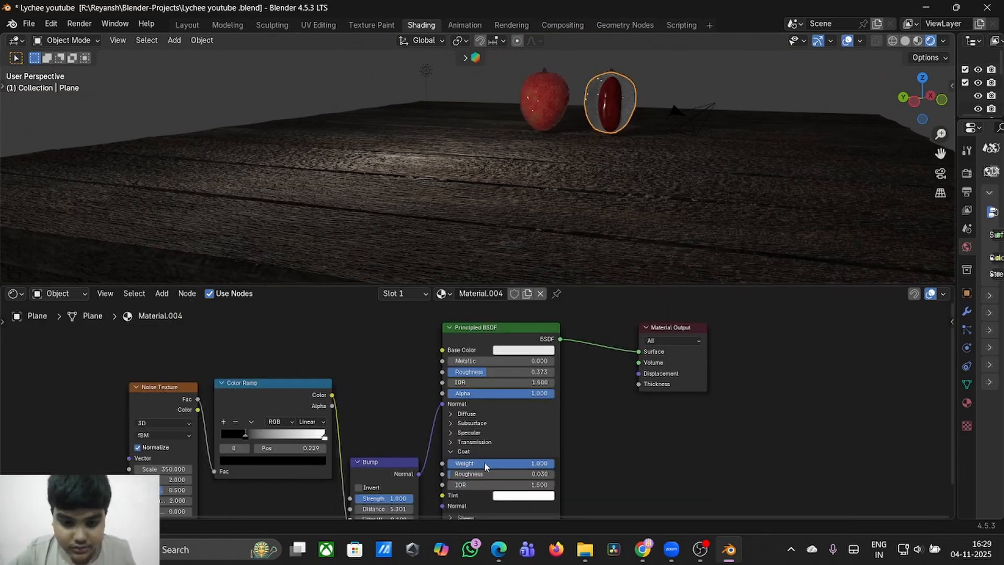
drag(485, 465, 627, 140)
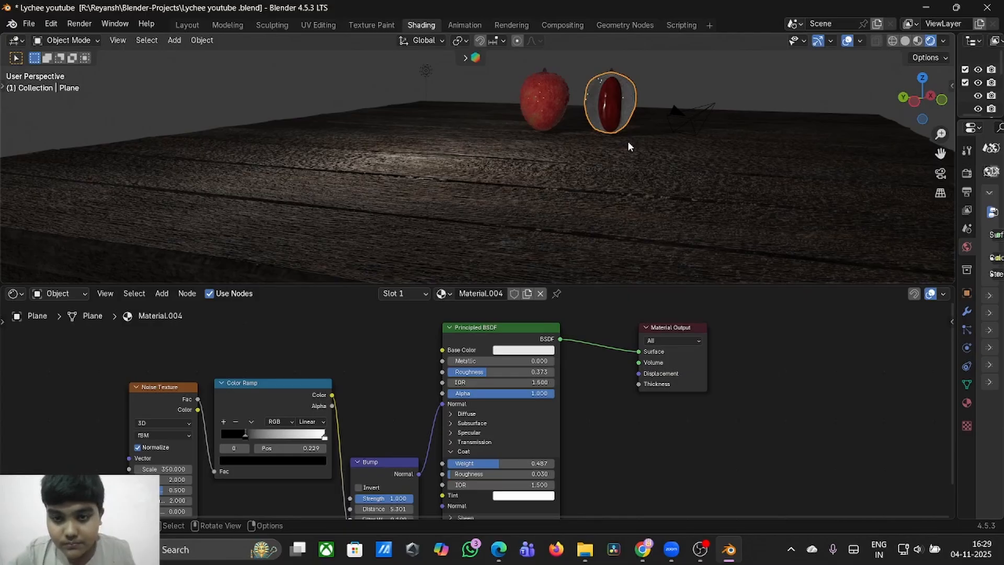
scroll(627, 140, up, 4)
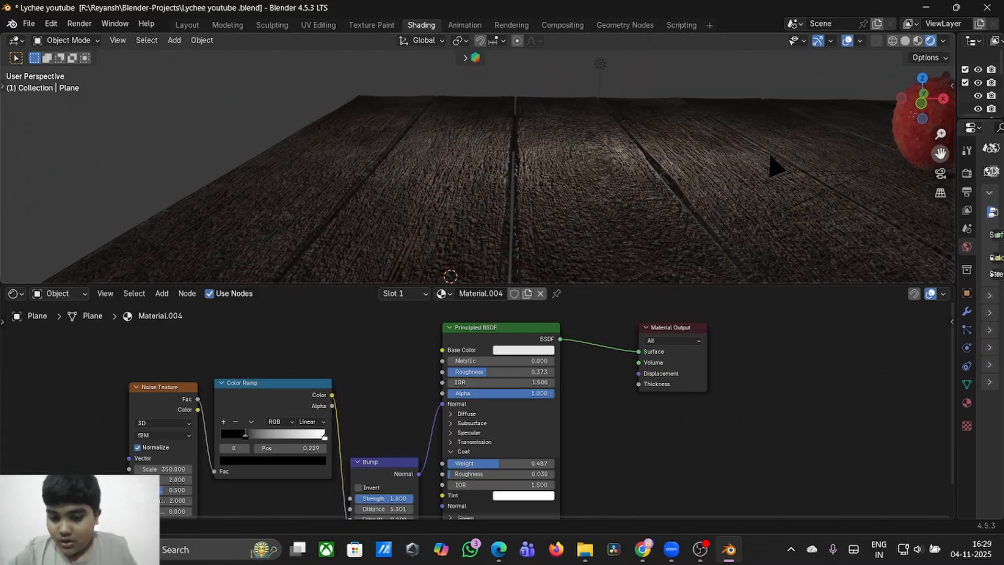
- Set the Coat Weight of the opened lychee's red skin material to 0.095
scroll(680, 104, down, 4)
click(691, 96)
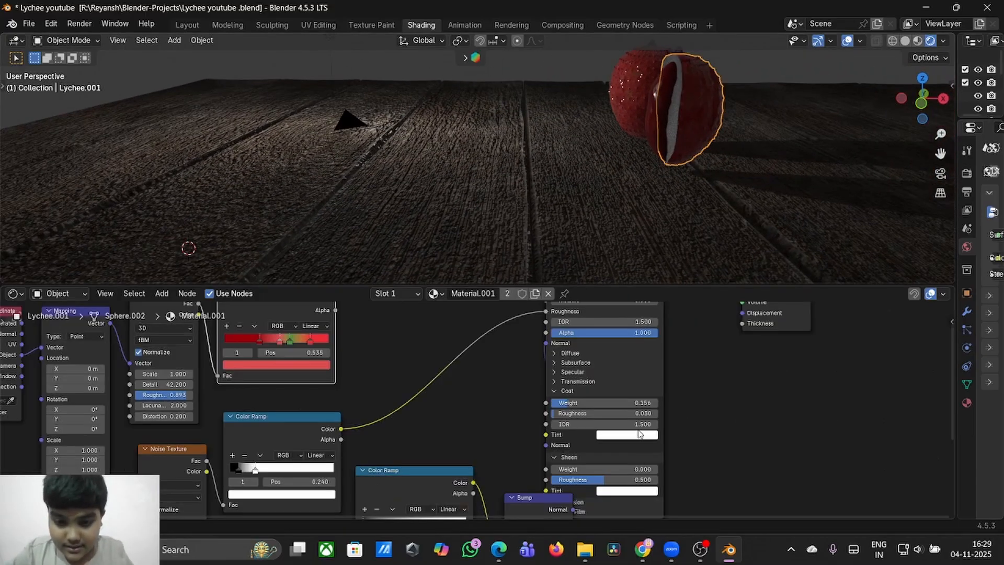
drag(570, 403, 555, 402)
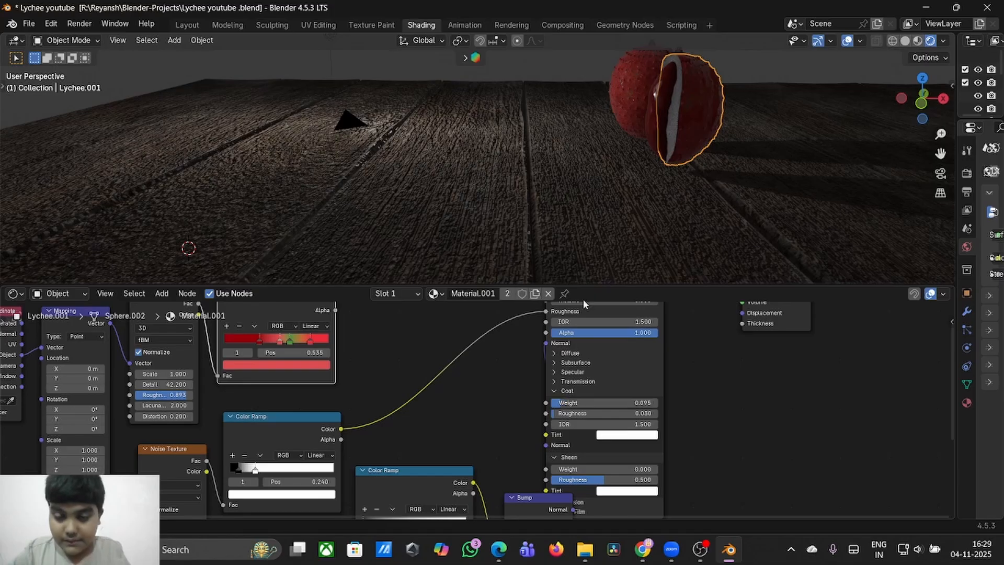
middle_drag(590, 278, 617, 243)
scroll(617, 242, down, 5)
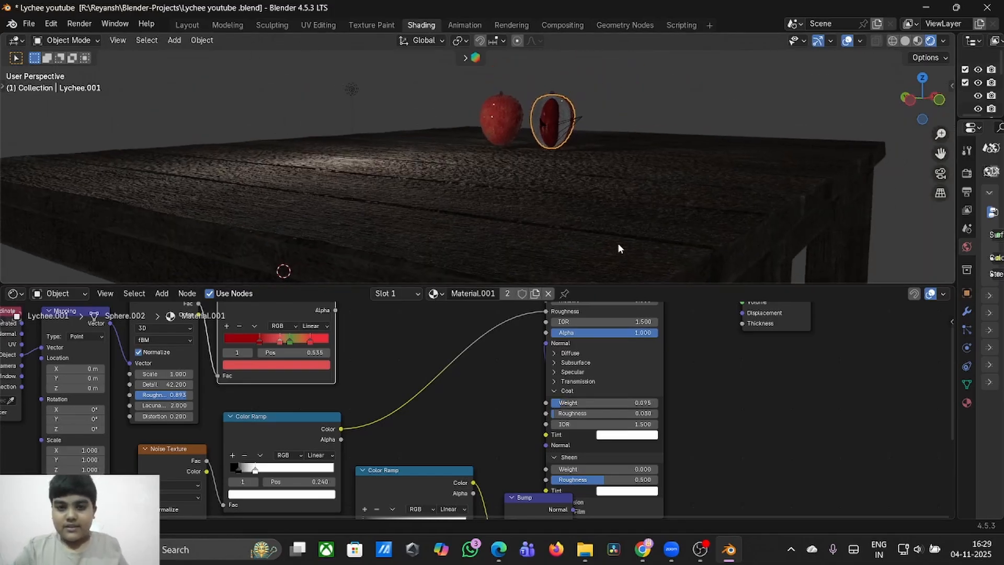
scroll(617, 243, left, 3)
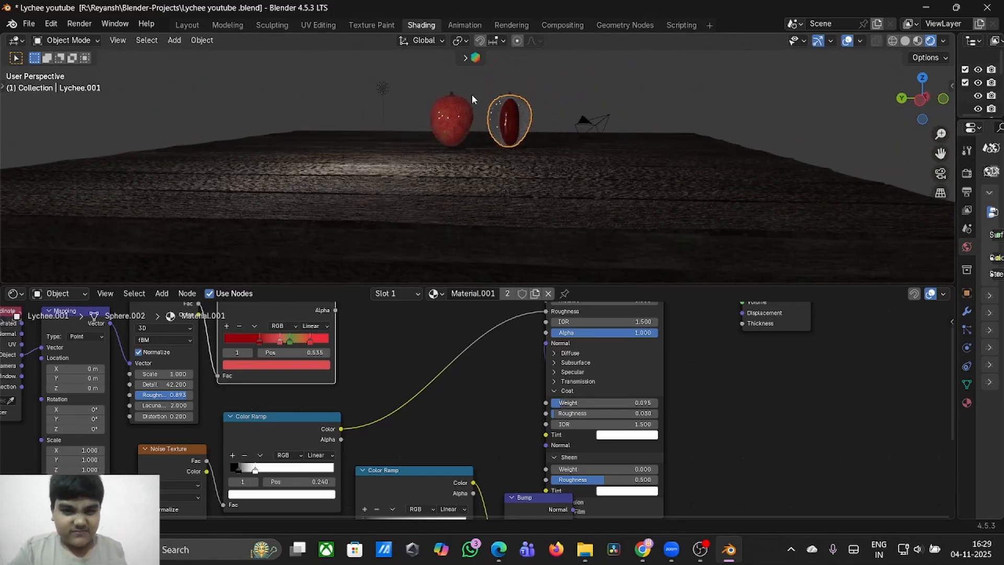
- Switch the Shading and Layout viewports to Material Preview shading
click(918, 40)
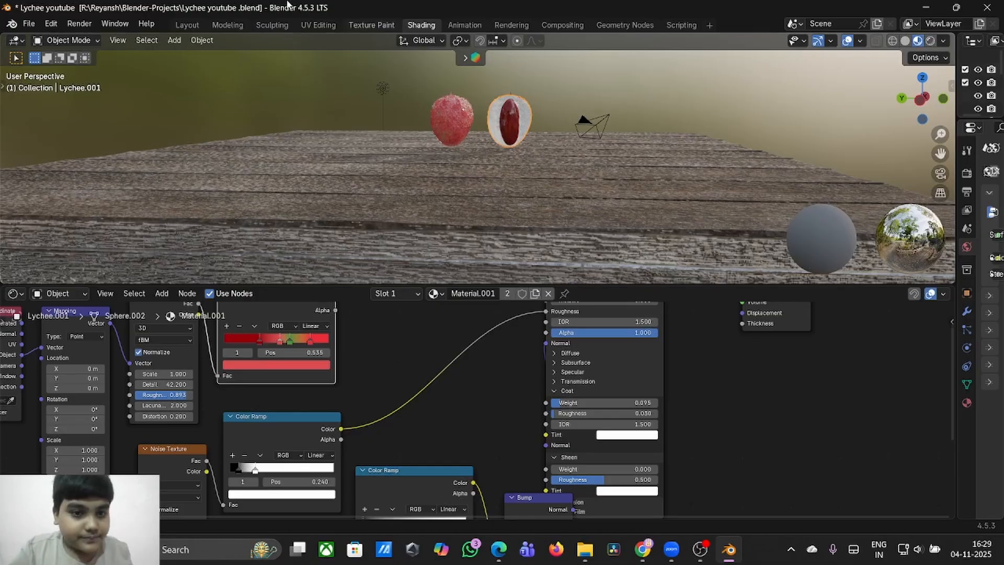
click(186, 25)
scroll(474, 205, left, 5)
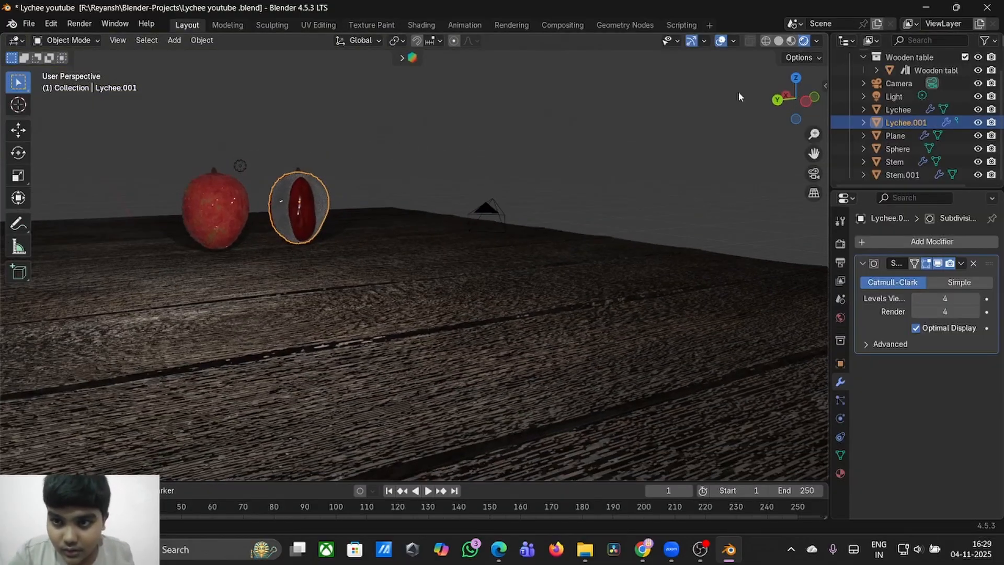
click(778, 41)
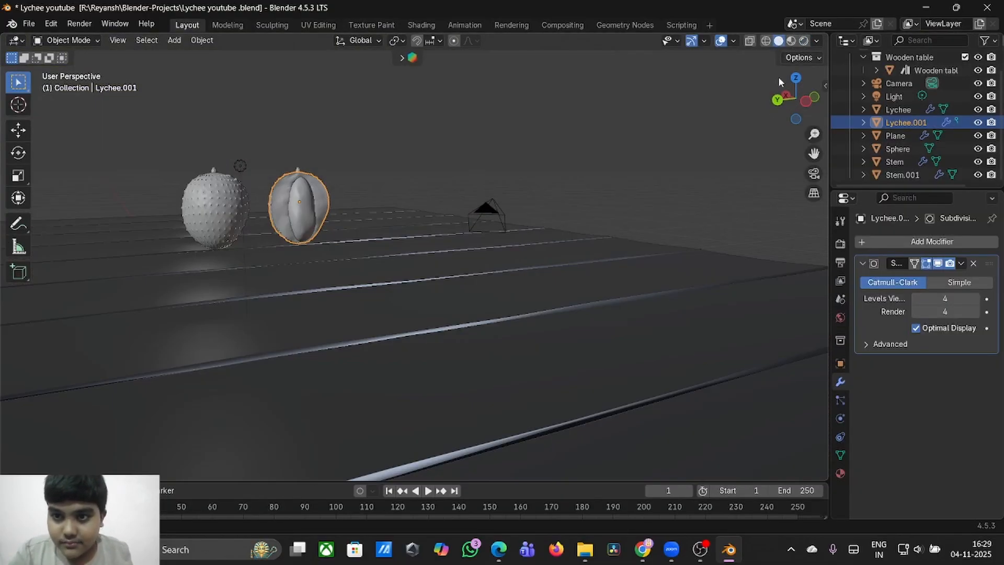
click(794, 41)
scroll(556, 214, right, 6)
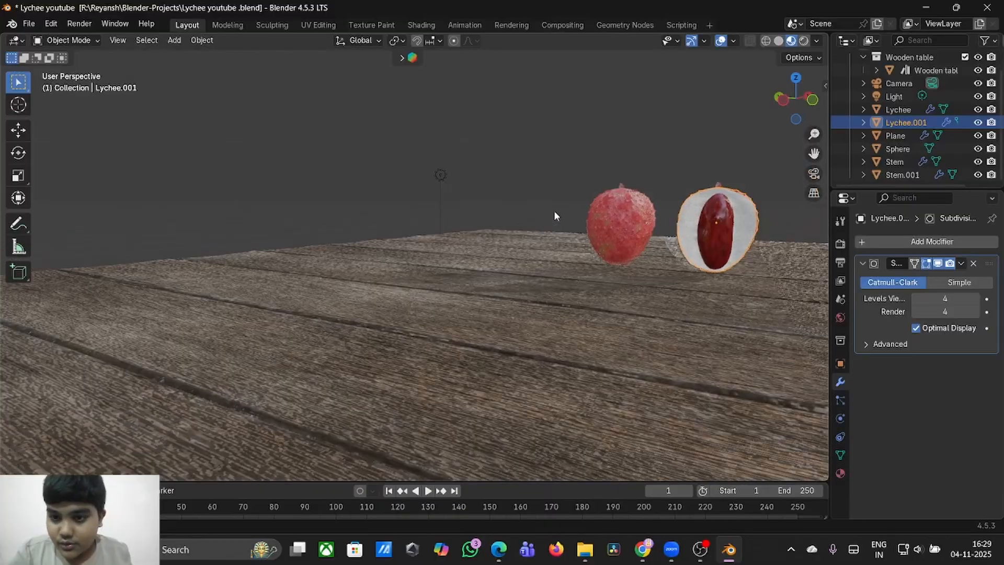
- Frame both lychees above the tabletop in a front-on view and align the camera to that view
scroll(555, 212, left, 5)
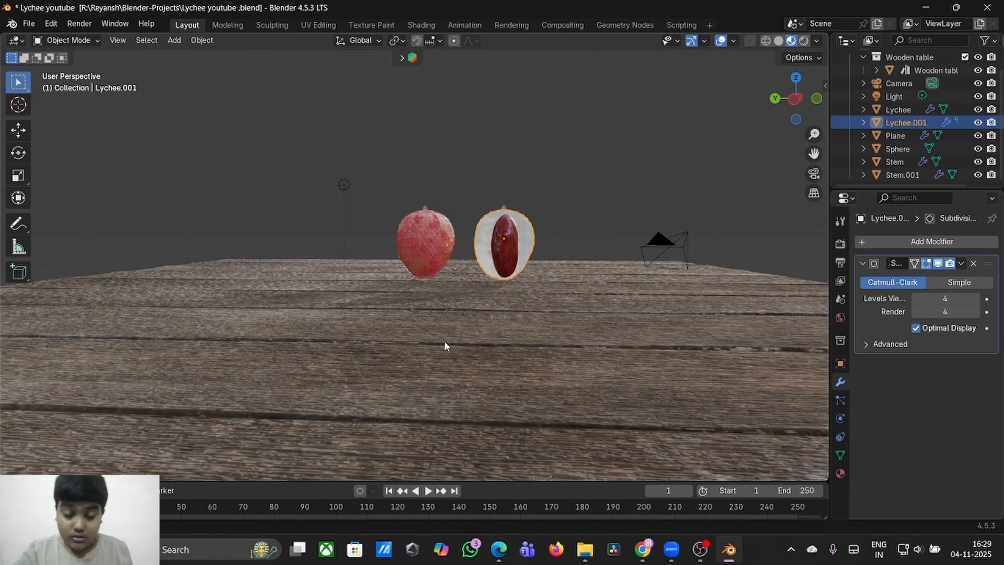
scroll(445, 344, left, 2)
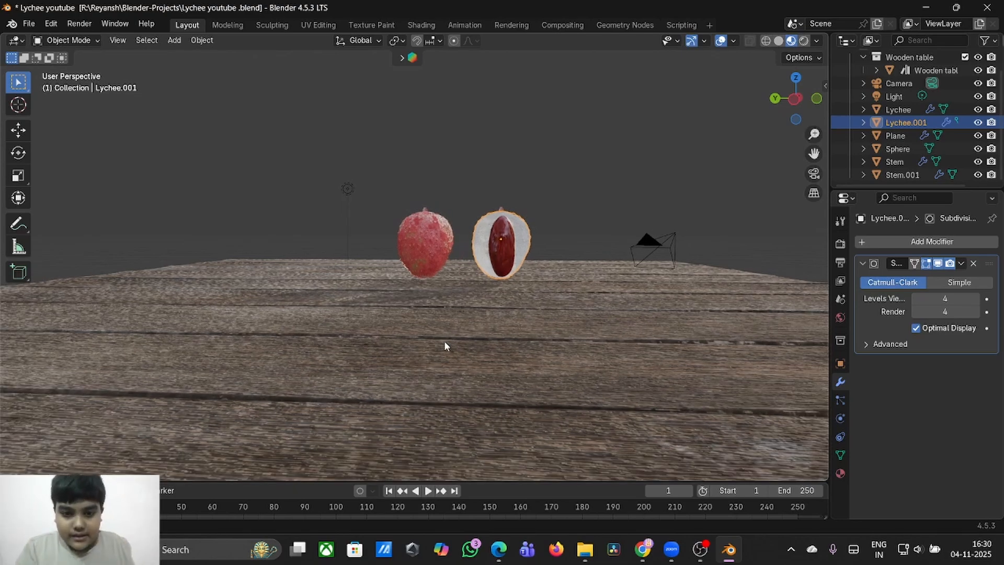
scroll(444, 345, down, 5)
scroll(444, 345, up, 2)
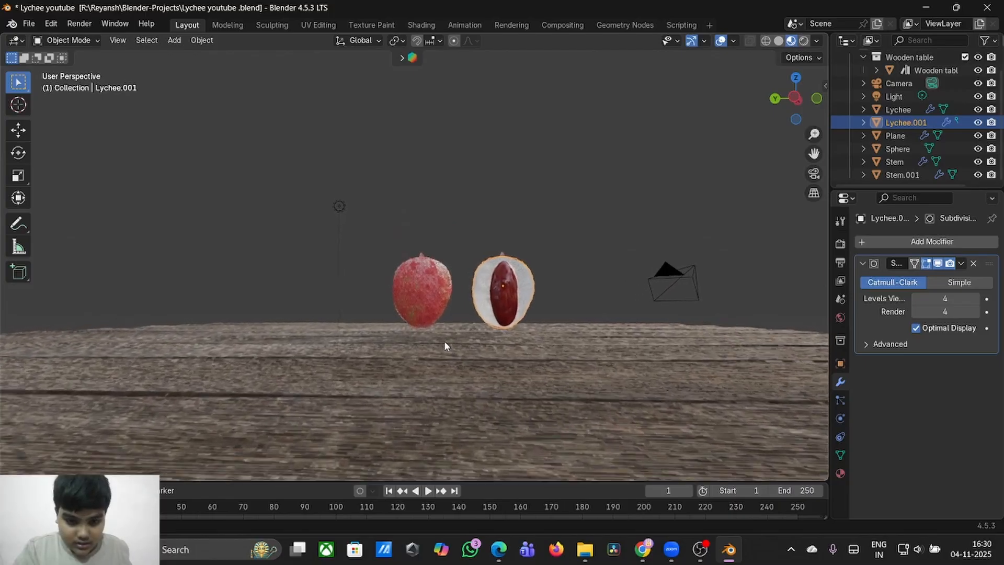
scroll(444, 346, up, 1)
drag(810, 155, 803, 163)
scroll(695, 268, up, 3)
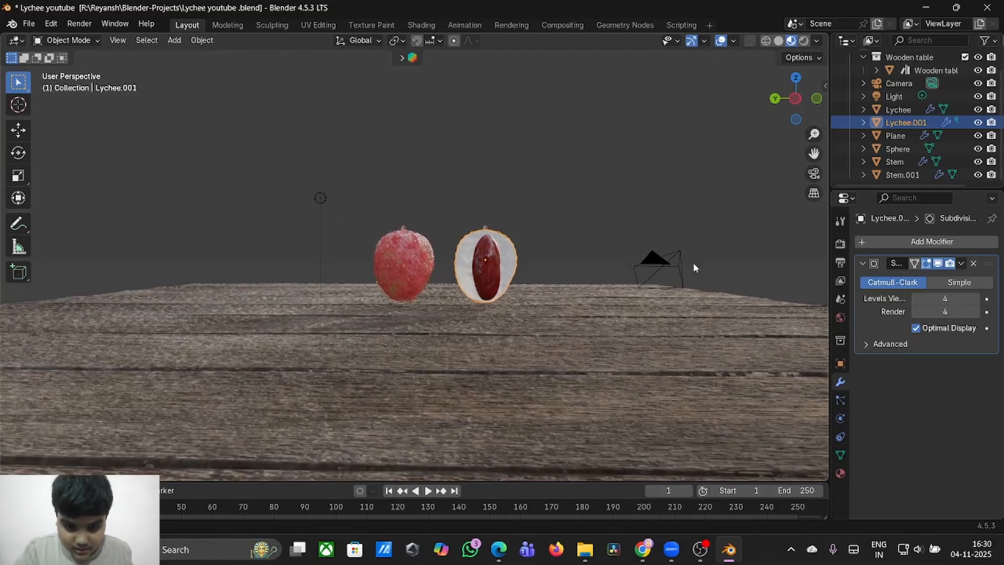
drag(813, 153, 806, 150)
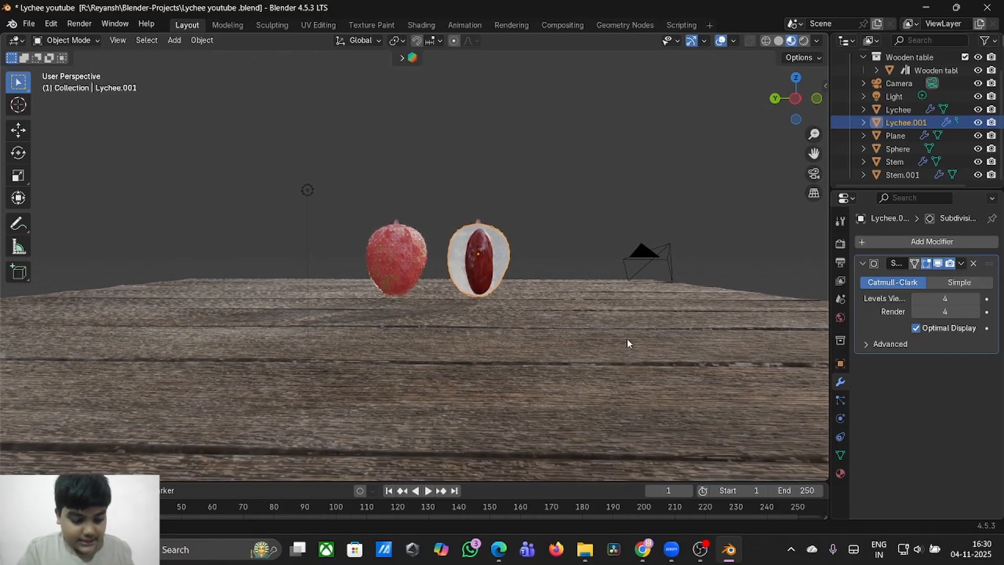
key(KP_0)
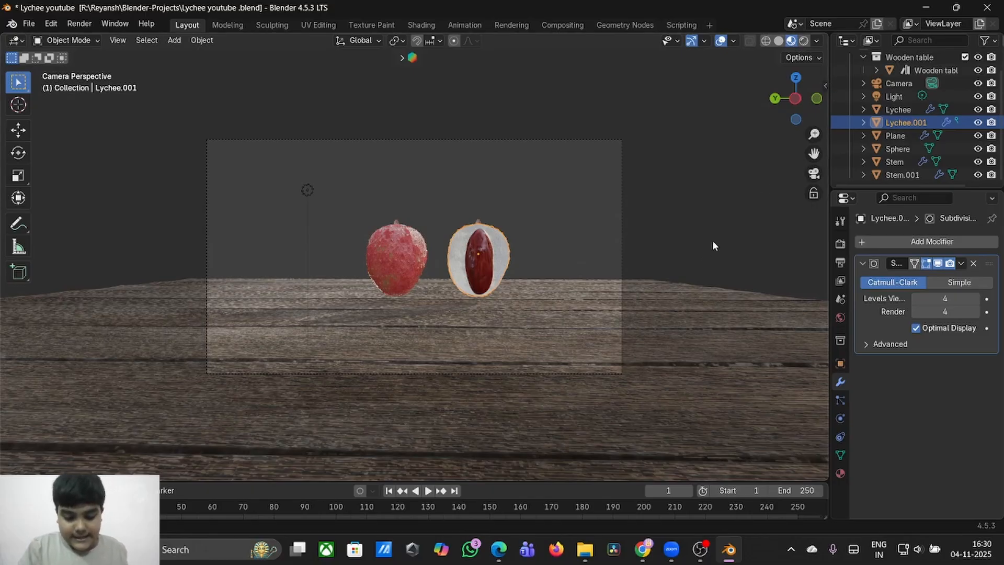
- Lock the camera to the view and reframe the shot so the lychees sit higher with more tabletop in front
key(n)
click(820, 140)
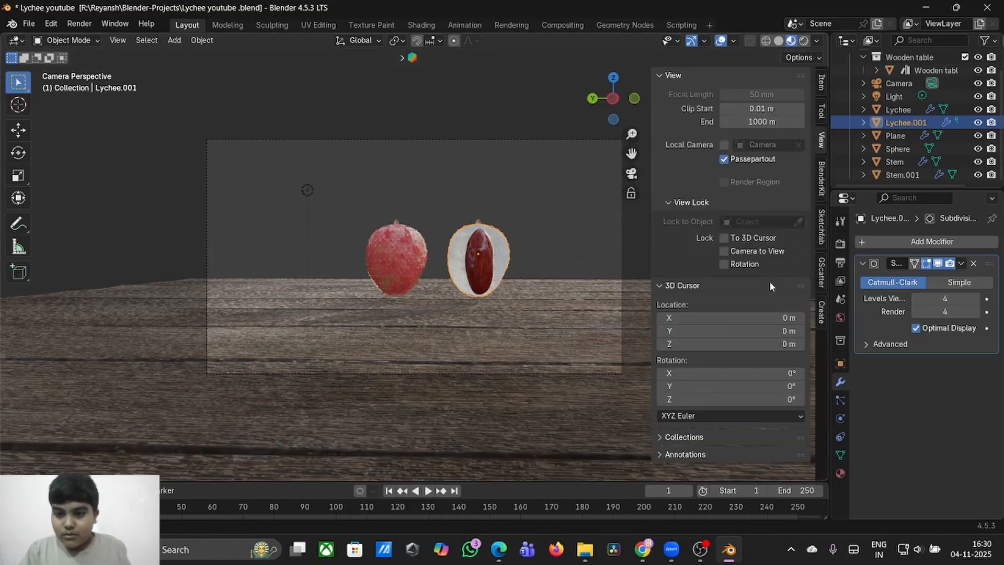
click(724, 251)
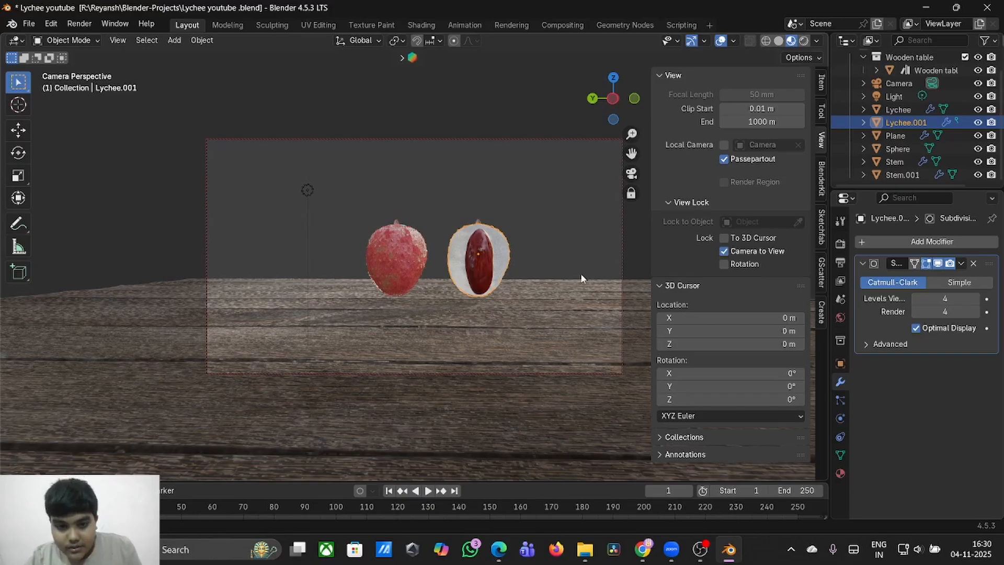
scroll(569, 278, right, 3)
scroll(569, 278, left, 3)
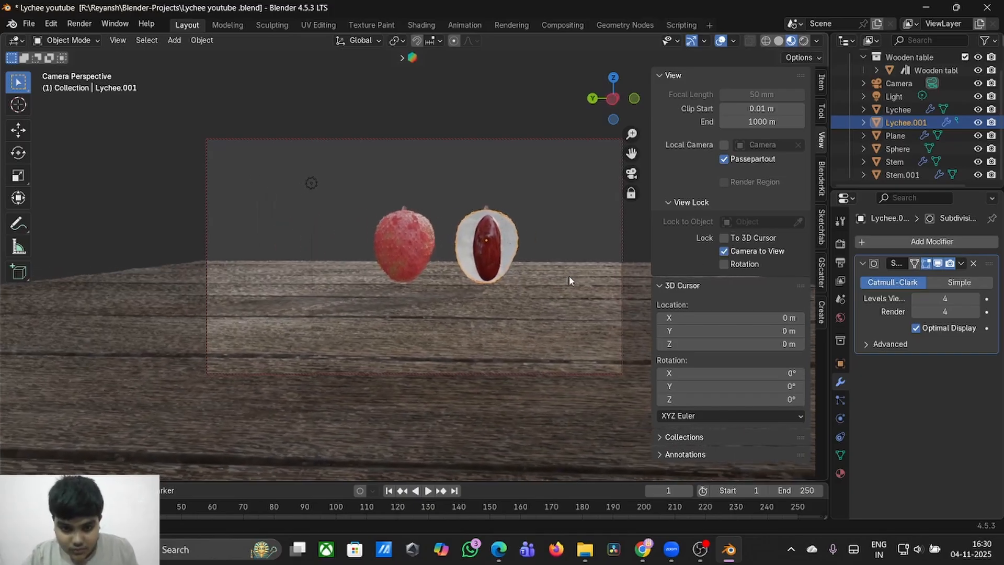
scroll(569, 277, right, 1)
mouse_move(632, 153)
mouse_down()
mouse_move(620, 130)
mouse_move(628, 144)
mouse_up()
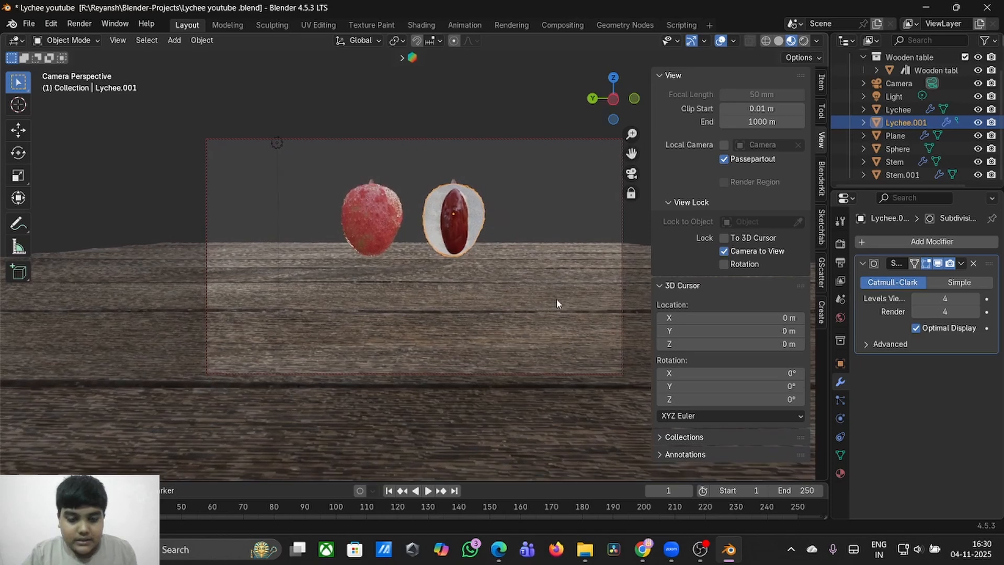
- Reframe the camera so the lychees sit slightly lower in the shot, and turn off the Camera to View lock
scroll(556, 303, up, 2)
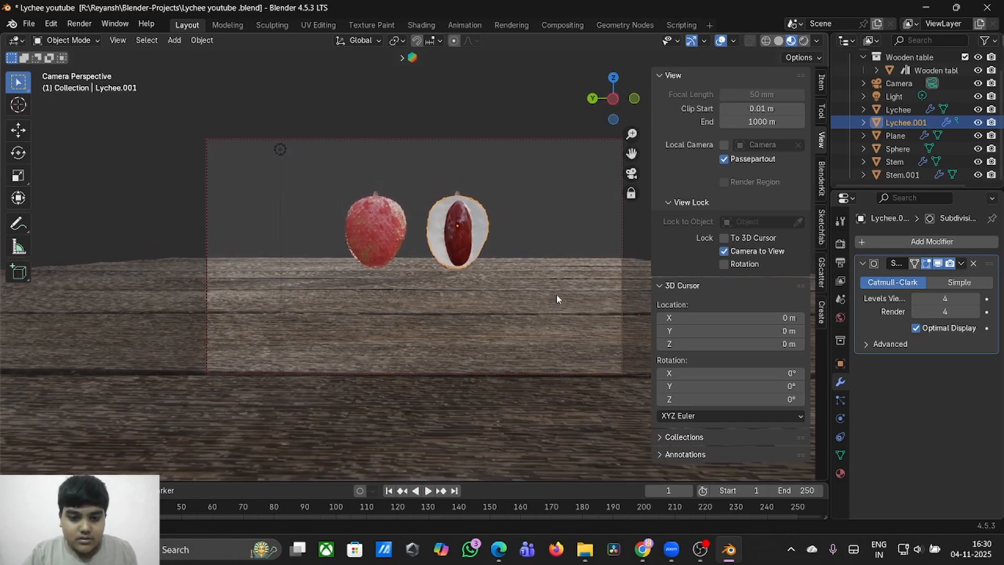
click(725, 253)
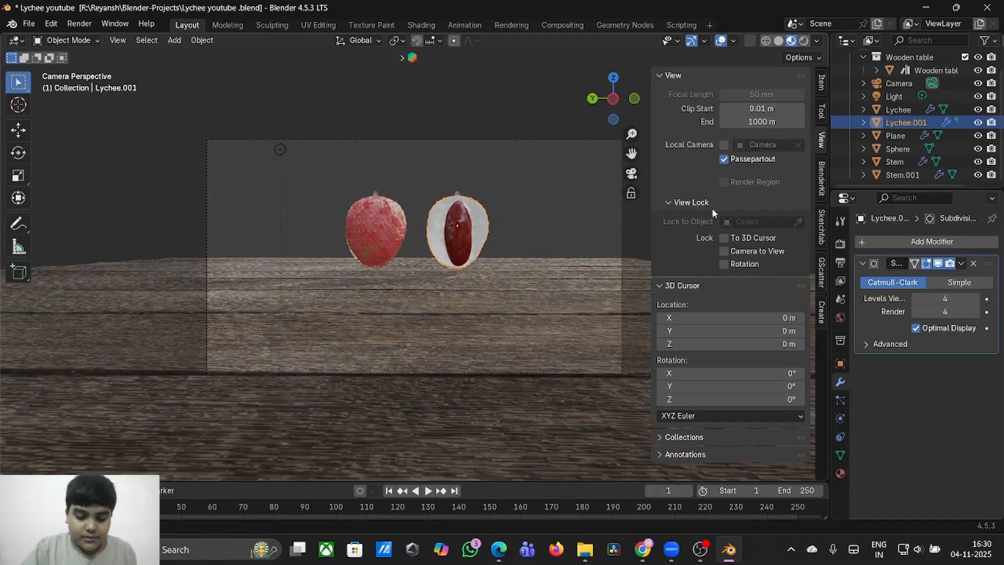
key(n)
- Add a mesh plane at the world origin and scale it up uniformly by about 14.66
middle_drag(711, 208, 739, 149)
scroll(739, 149, up, 3)
scroll(739, 149, down, 6)
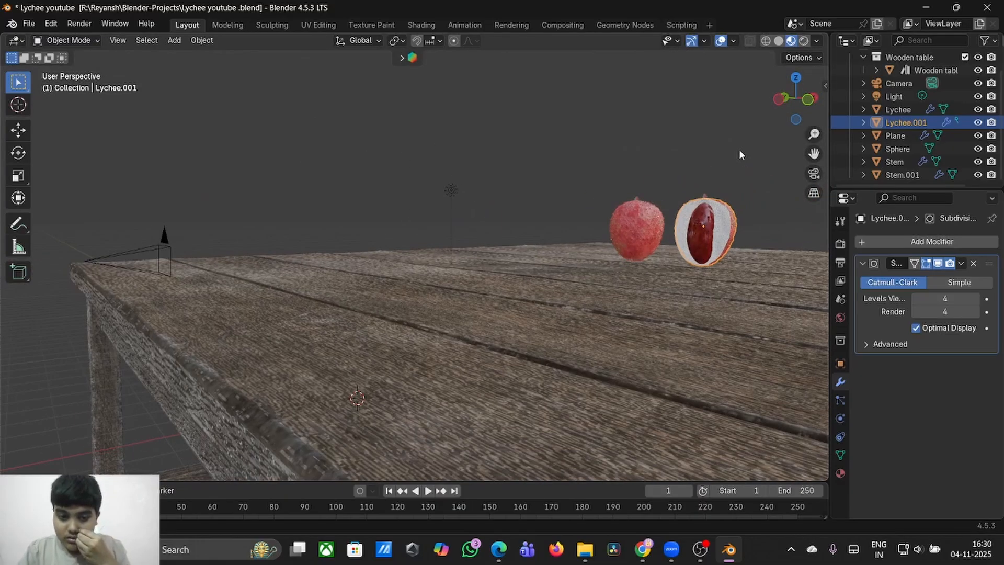
middle_drag(739, 149, 739, 149)
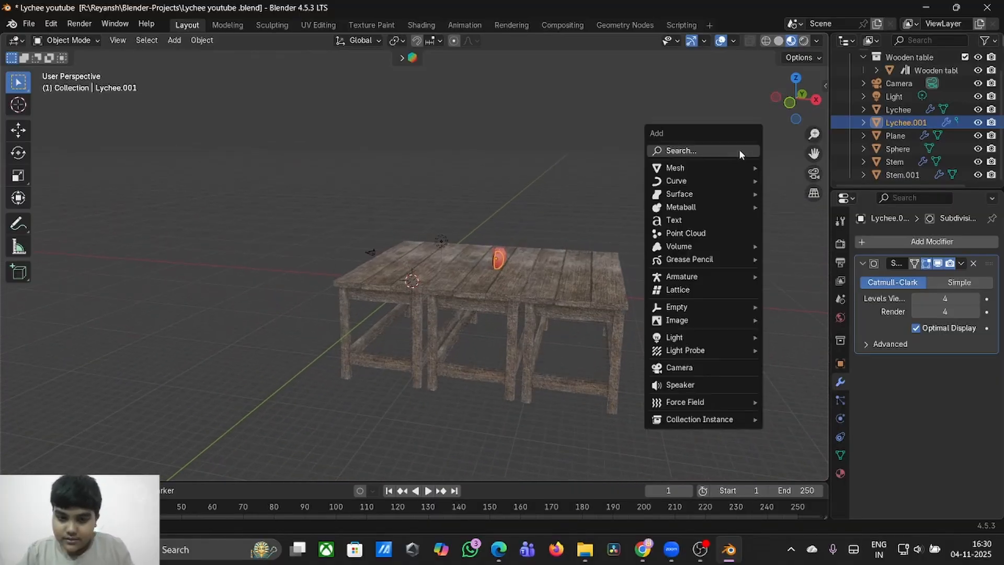
key(shift+a)
mouse_move(694, 166)
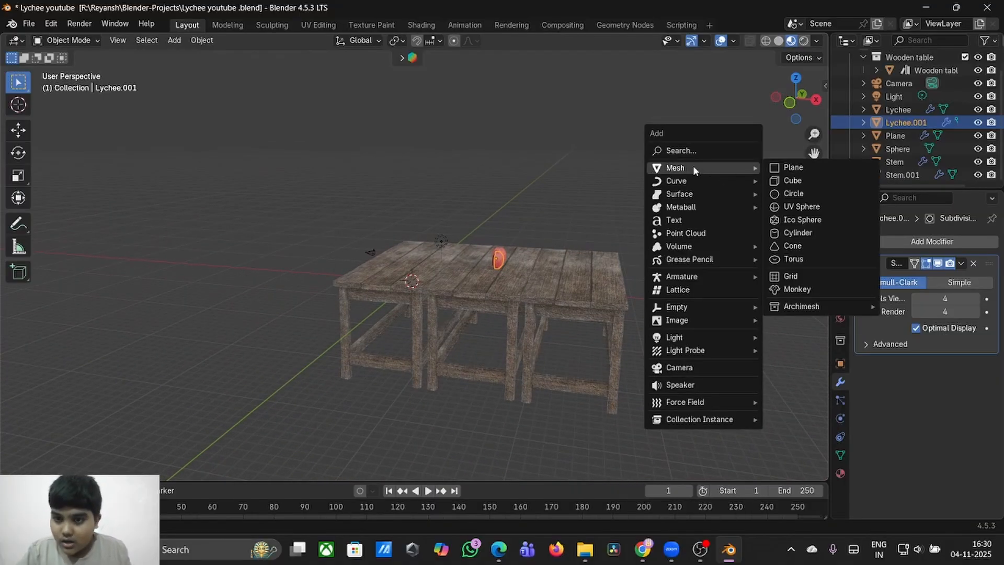
click(787, 168)
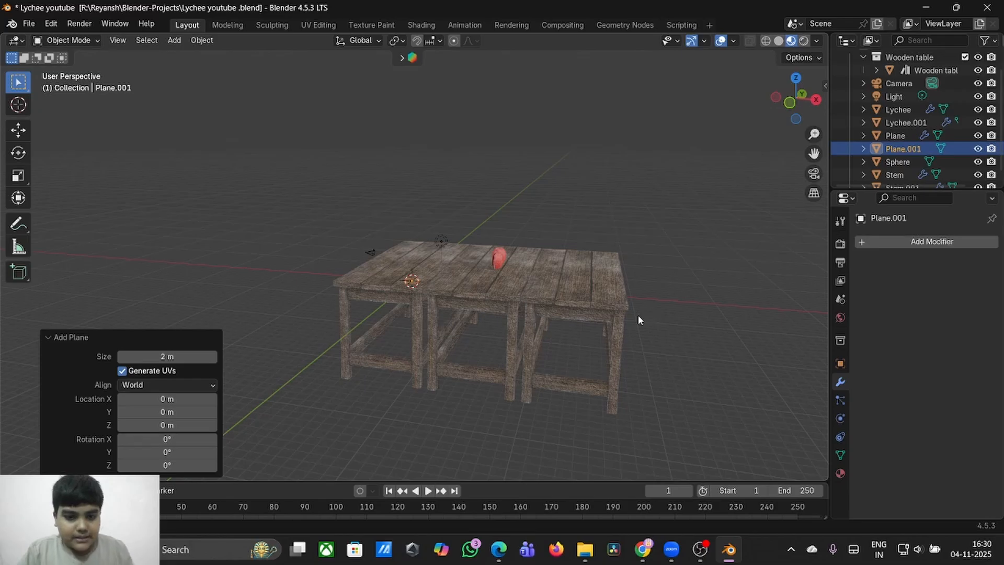
key(s)
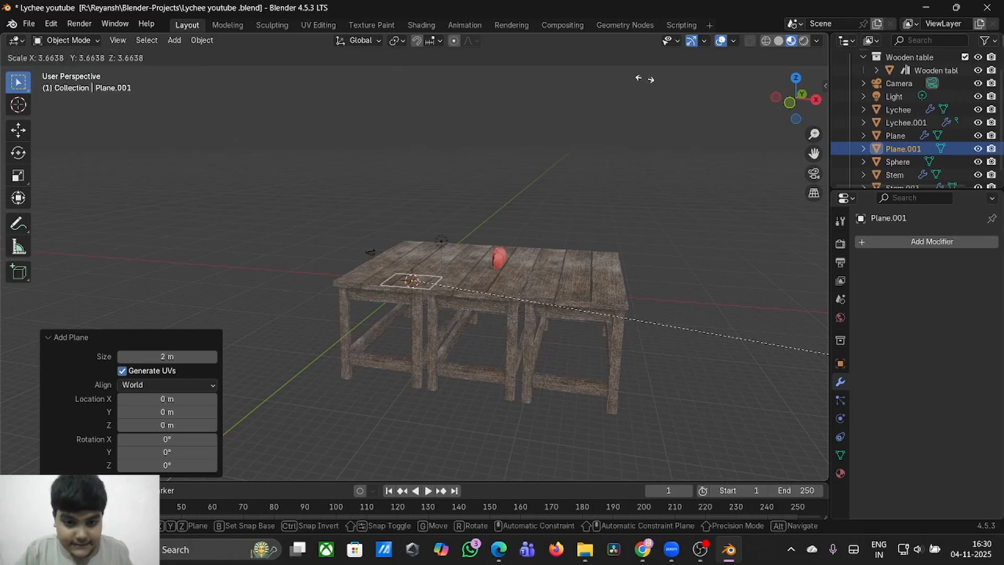
click(195, 253)
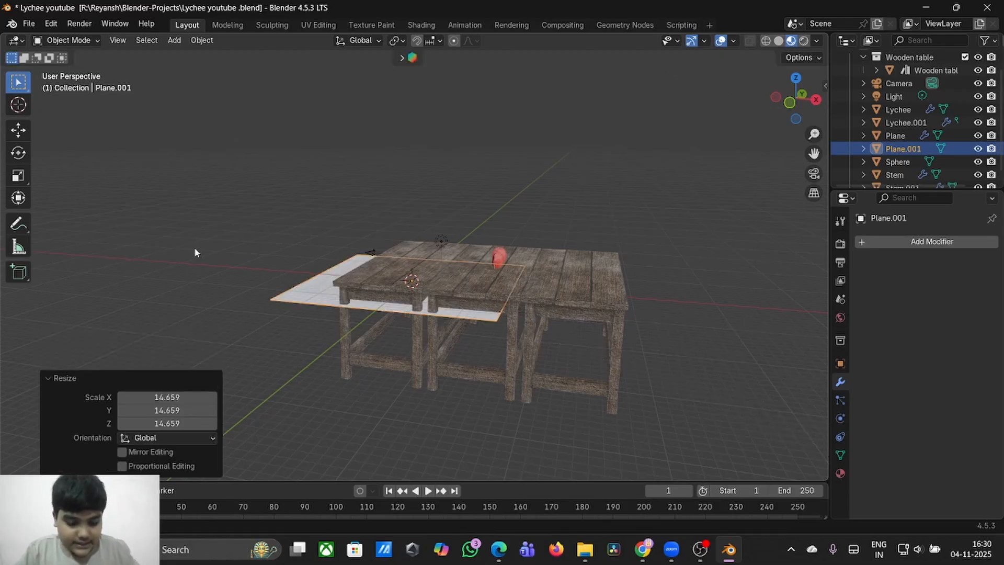
- Stretch the new plane by about 2.585 along the Y axis and about 1.459 along the X axis
key(s)
key(y)
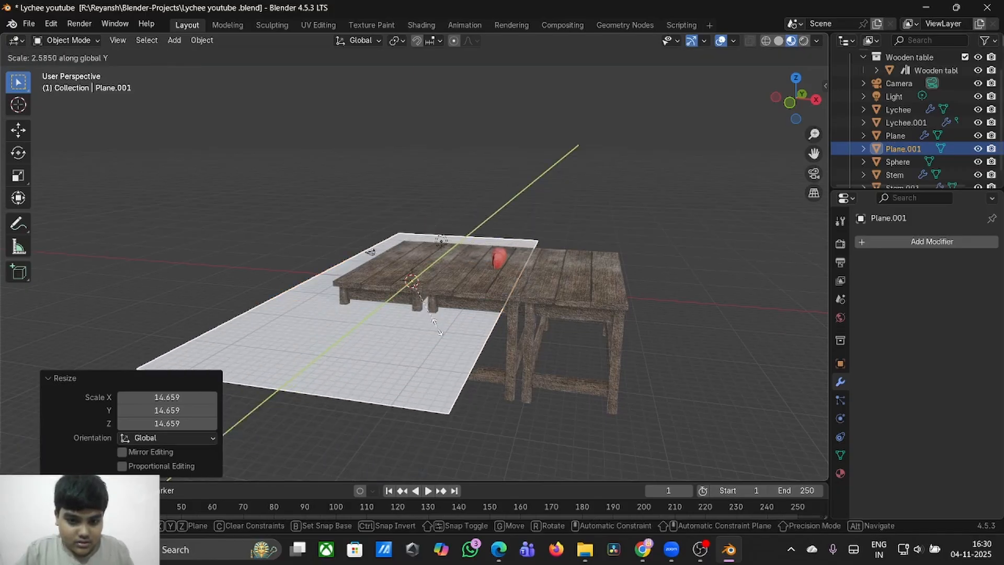
click(455, 334)
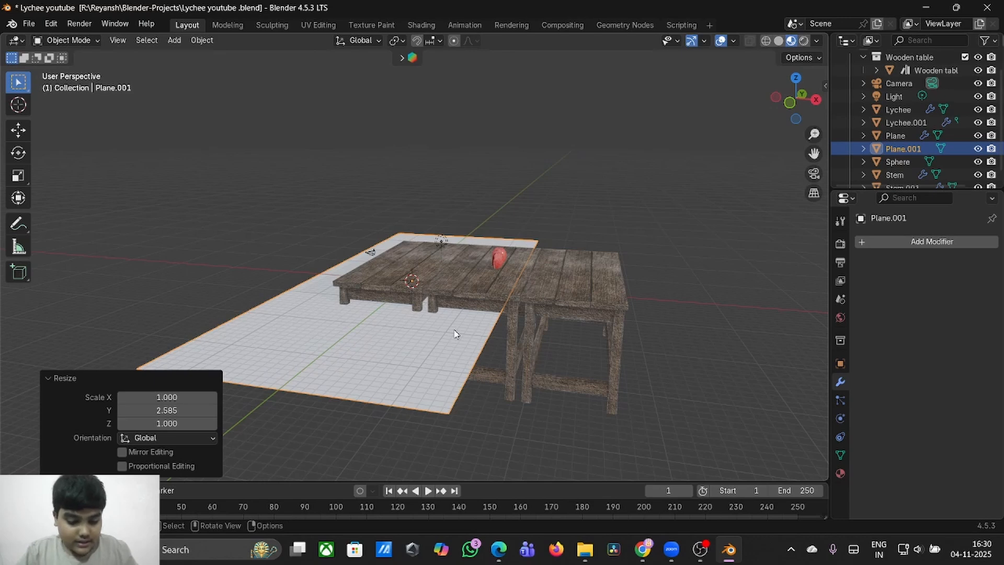
key(s)
key(x)
click(490, 339)
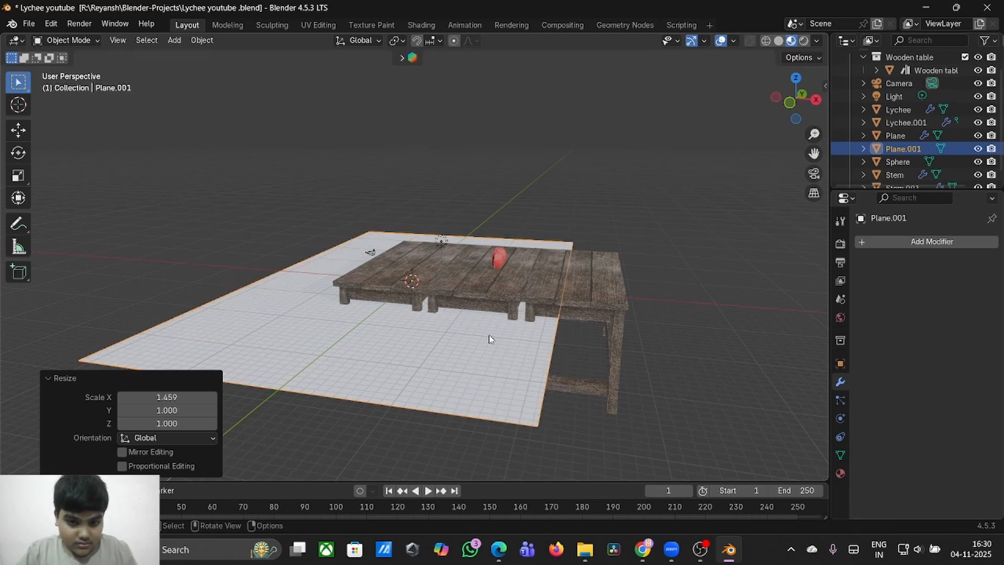
- Rotate the plane 90° about the Y axis so it stands upright as a backdrop
text(ry90)
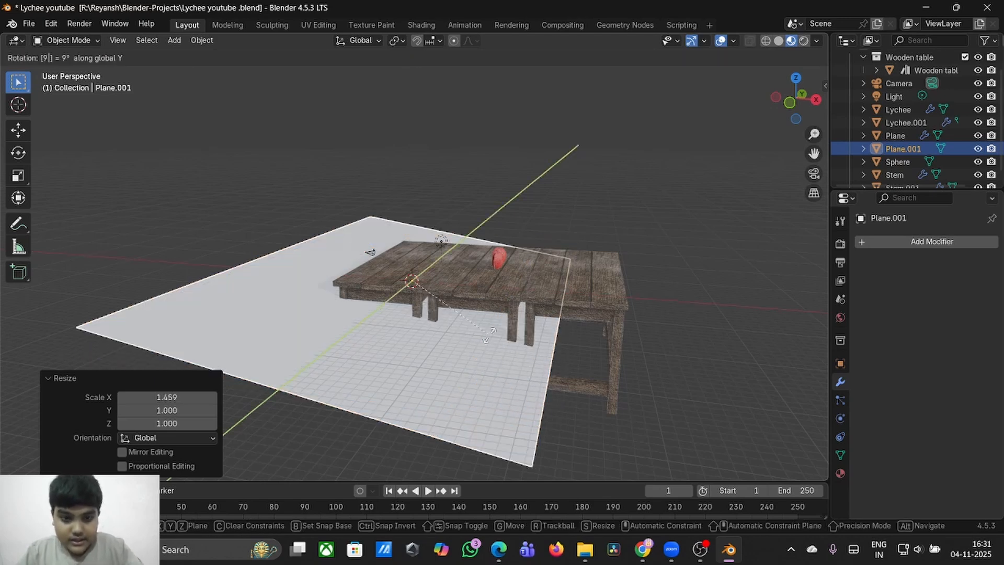
key(Return)
key(g)
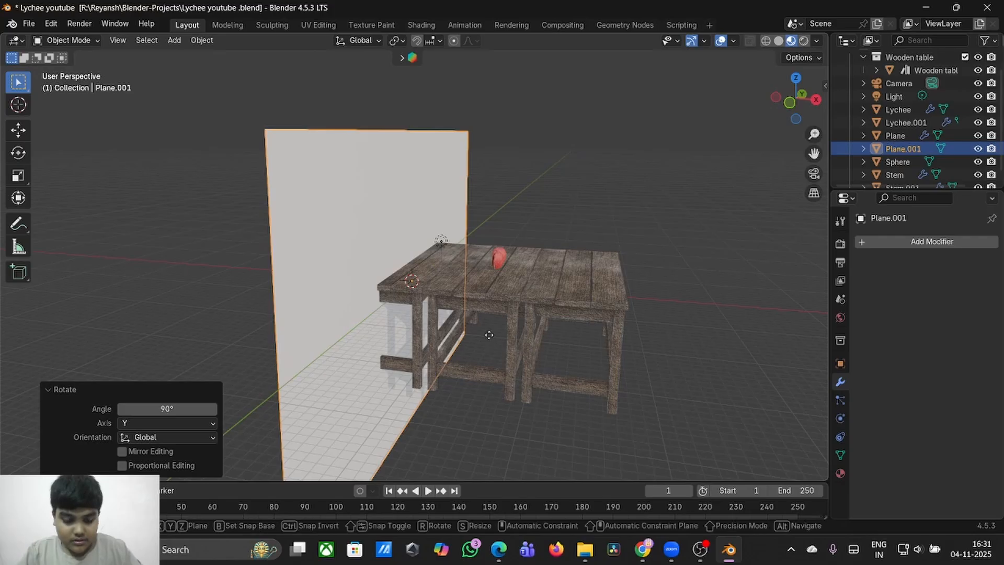
key(y)
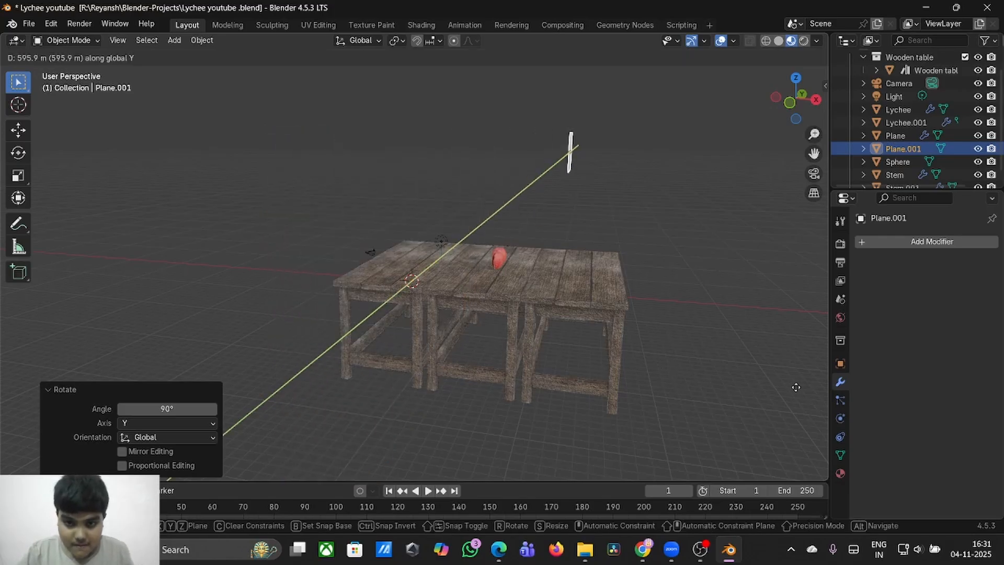
click(791, 395)
key(ctrl+z)
- Move the upright plane about 33.69 m along the X axis, beyond the far end of the table
key(g)
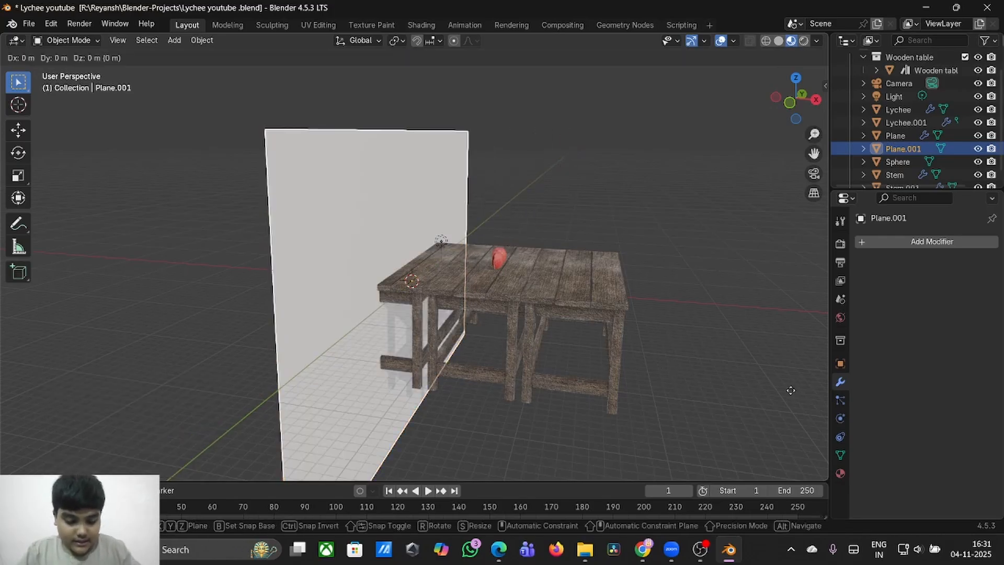
key(x)
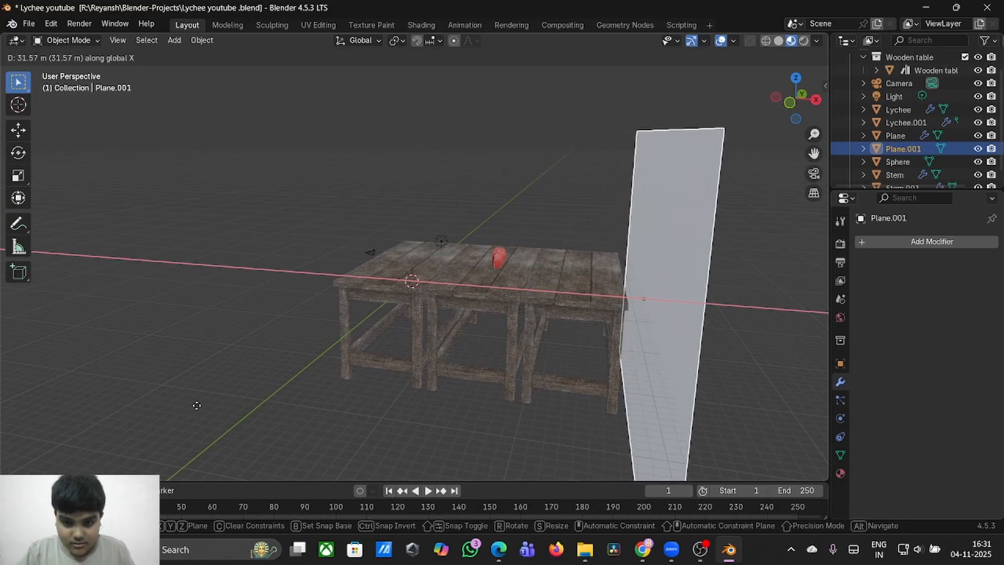
click(215, 406)
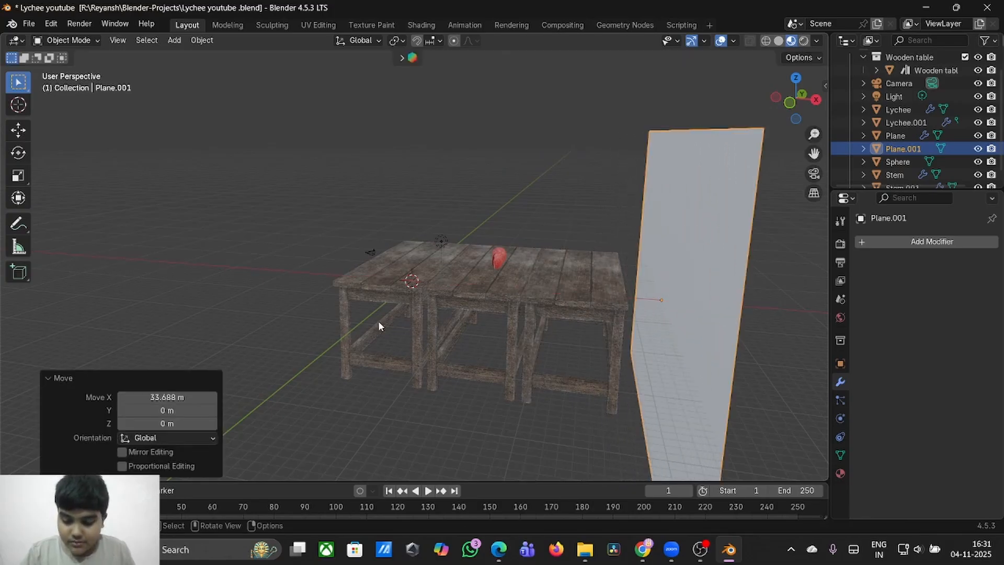
- Check the backdrop through the camera in Rendered and Solid shading, and return to Material Preview
key(KP_0)
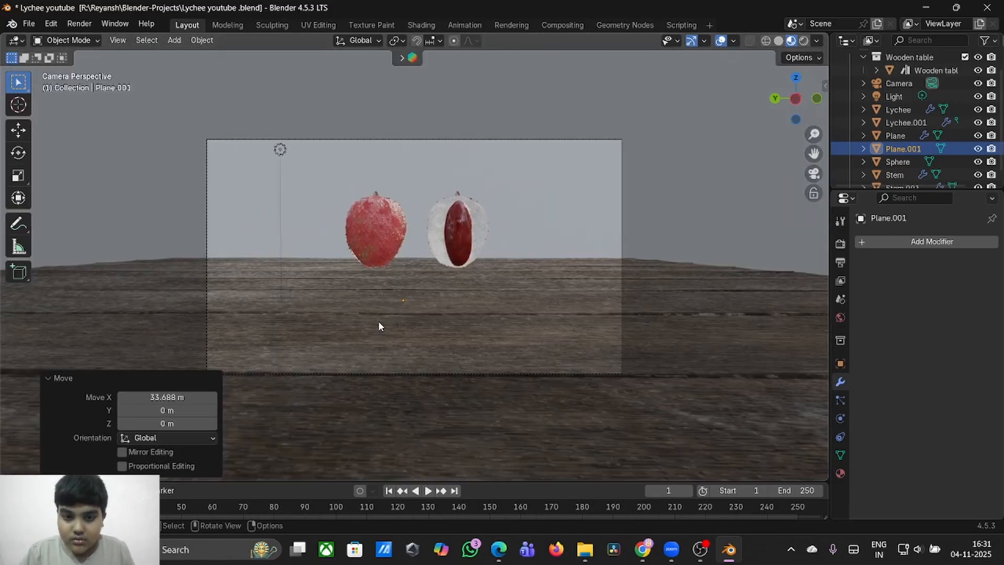
click(804, 40)
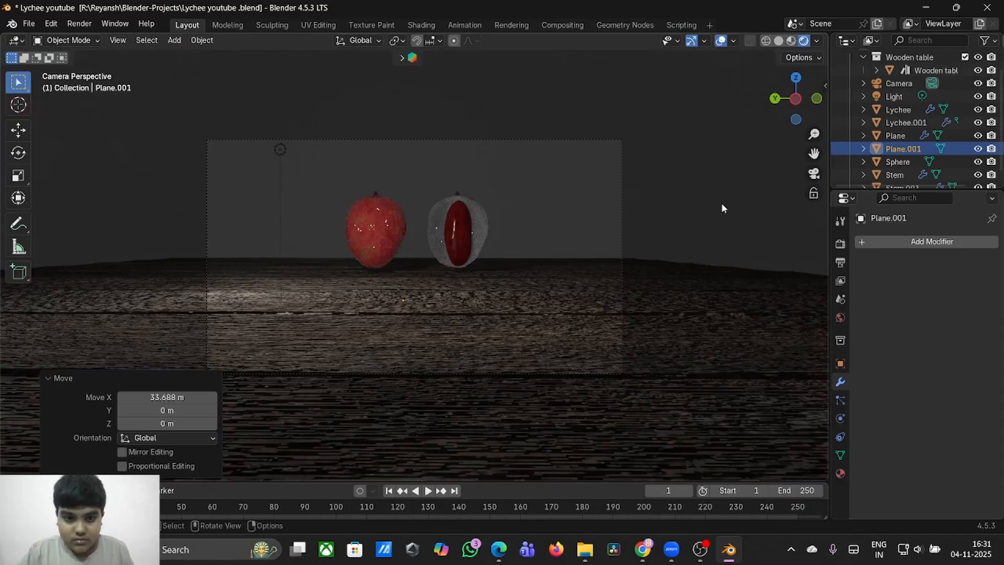
click(780, 42)
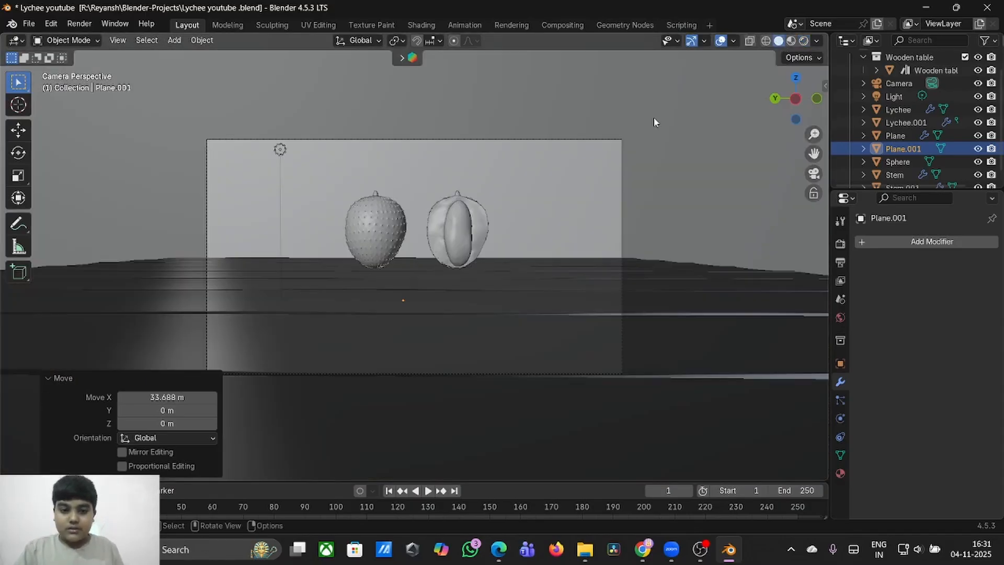
click(791, 41)
scroll(538, 259, down, 3)
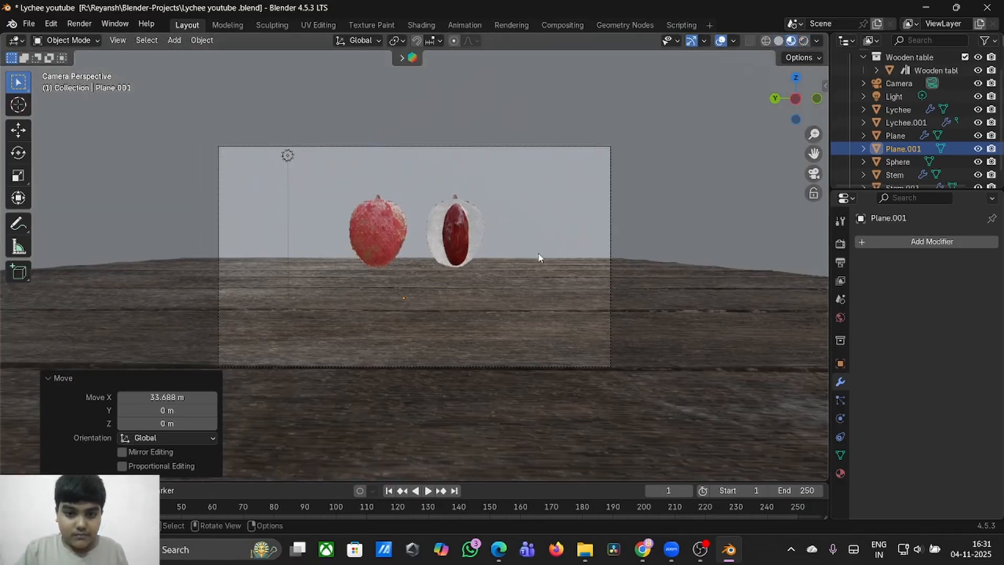
- Examine the placement of the backdrop, table, lychees and camera from several angles outside the camera view
key(KP_0)
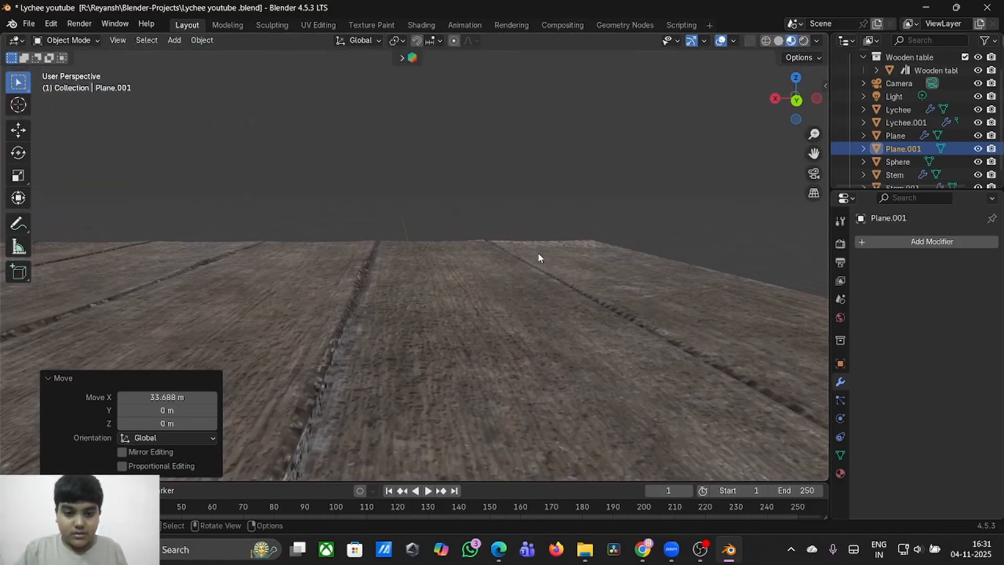
scroll(539, 256, down, 5)
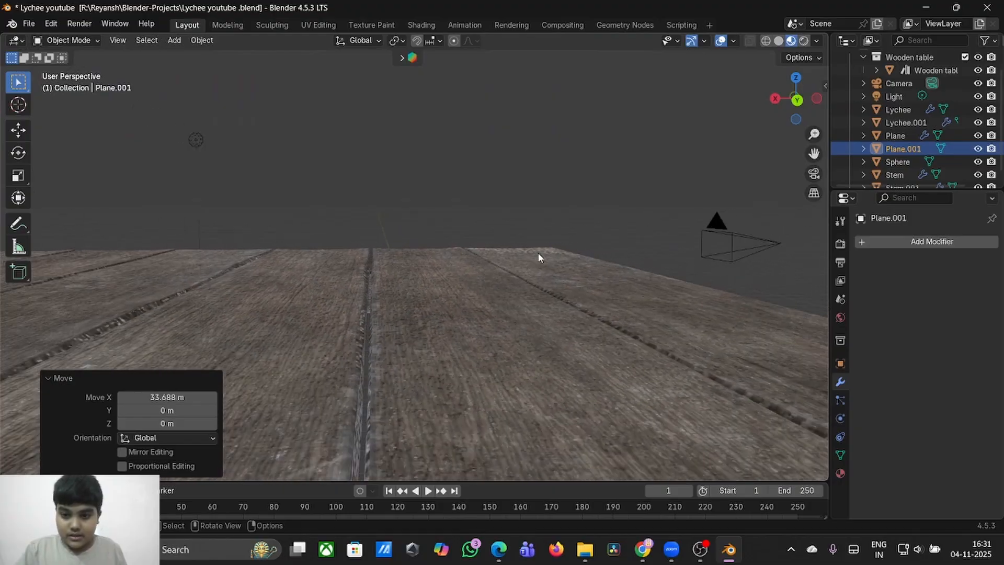
scroll(538, 253, down, 3)
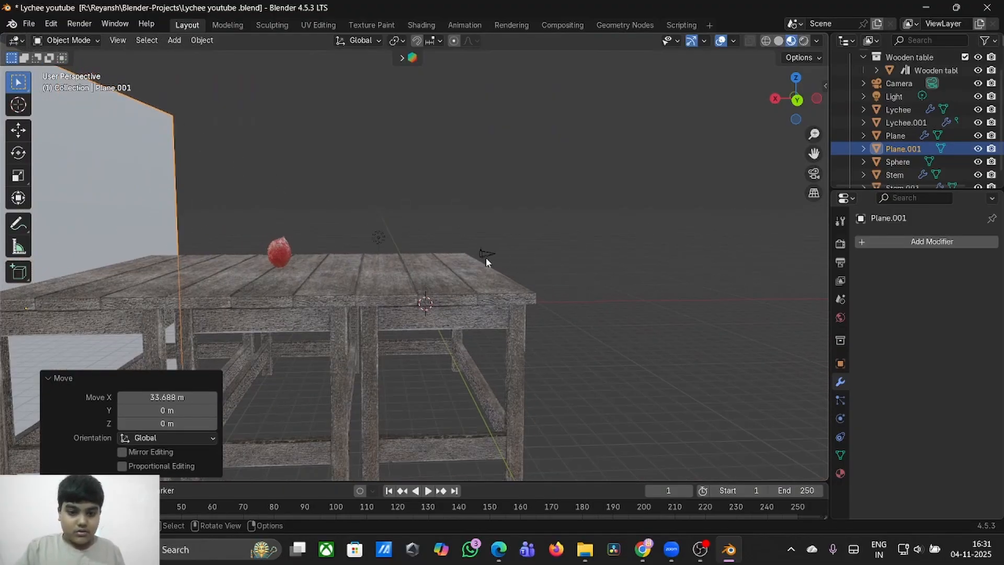
scroll(377, 240, right, 10)
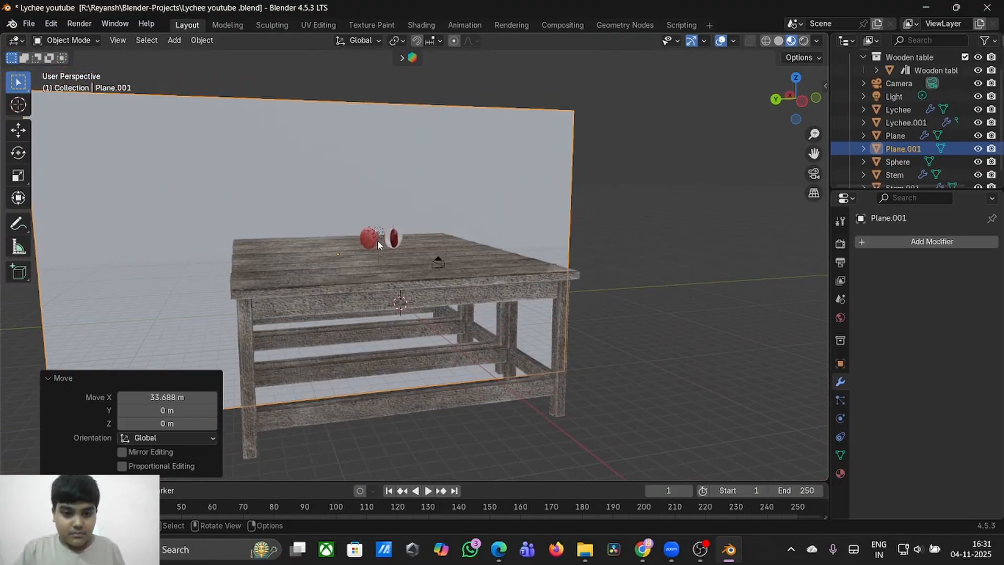
scroll(377, 240, left, 4)
scroll(378, 240, left, 8)
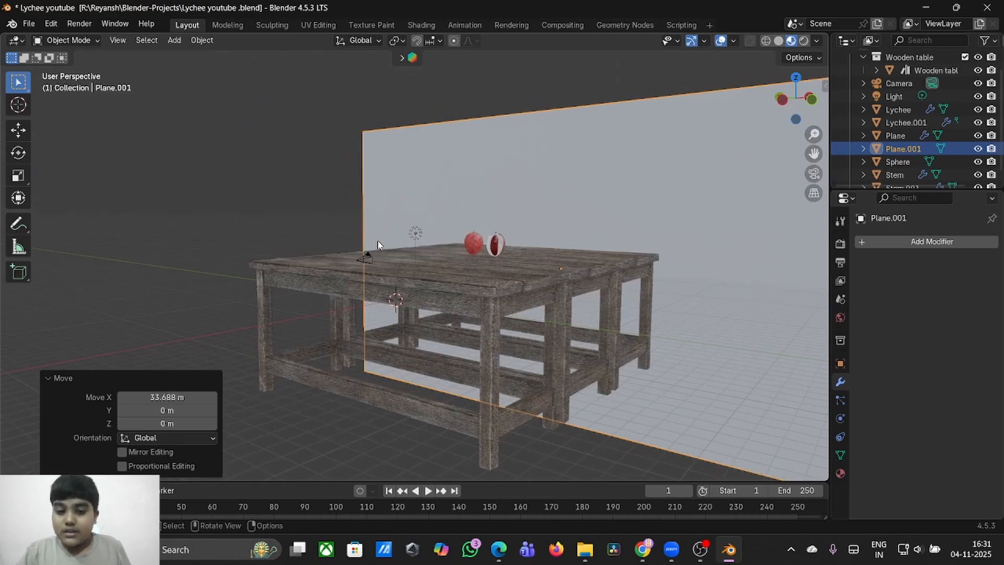
scroll(377, 240, up, 10)
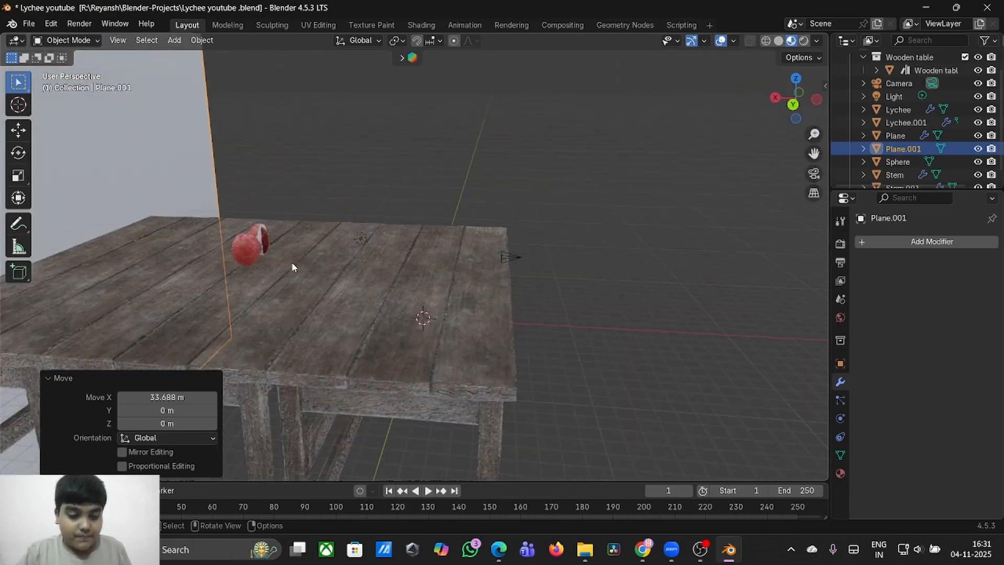
drag(814, 153, 1003, 84)
drag(300, 128, 368, 163)
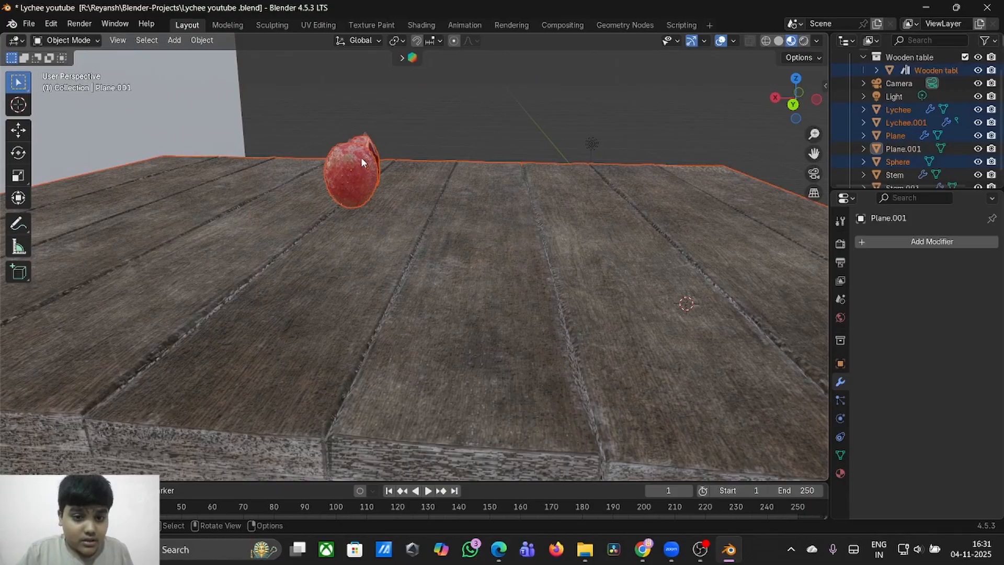
scroll(361, 157, up, 8)
scroll(315, 192, down, 8)
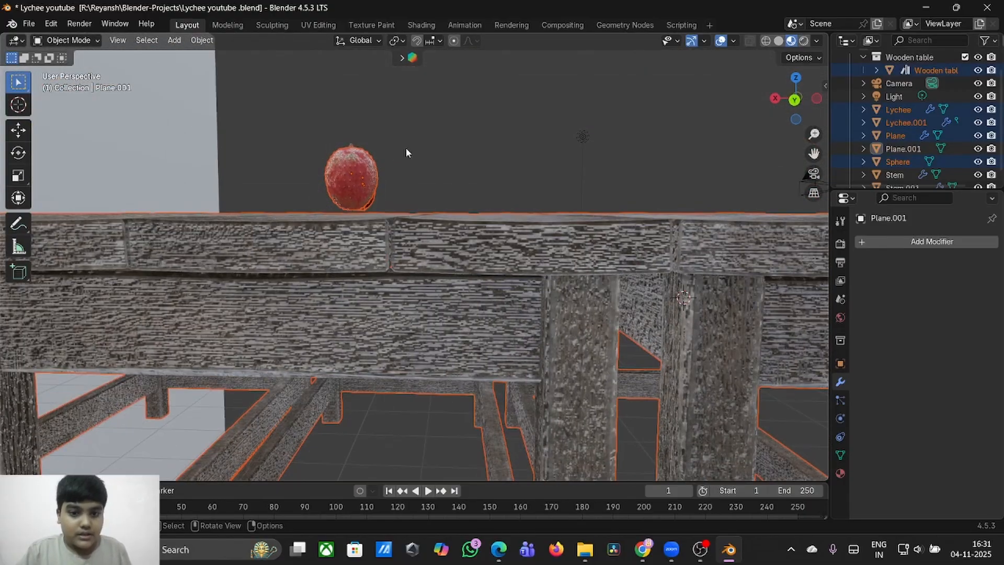
click(406, 149)
- Select the whole lychee together with its stem and tilt them about -64° around the view axis
scroll(360, 174, up, 5)
click(347, 172)
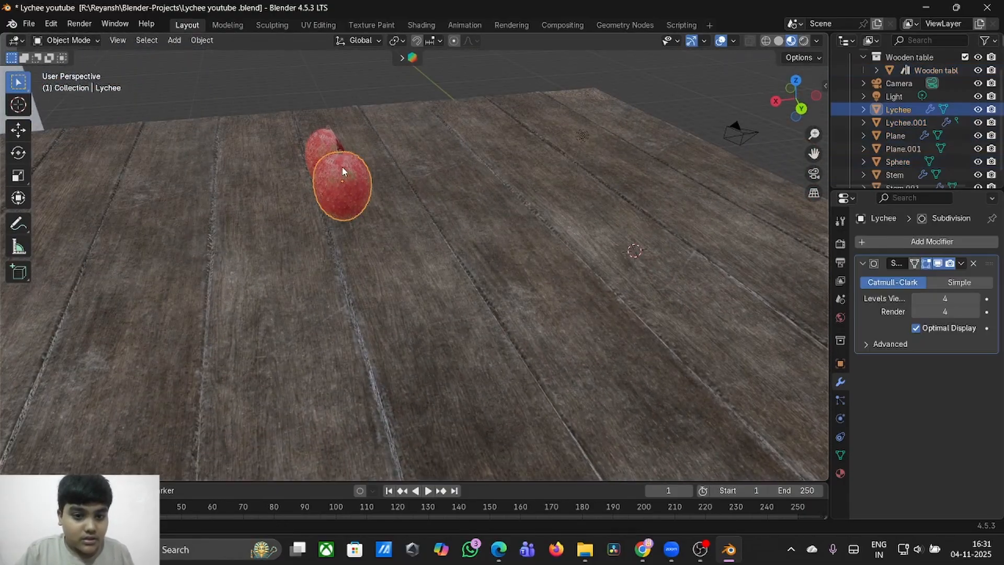
shift+click(337, 149)
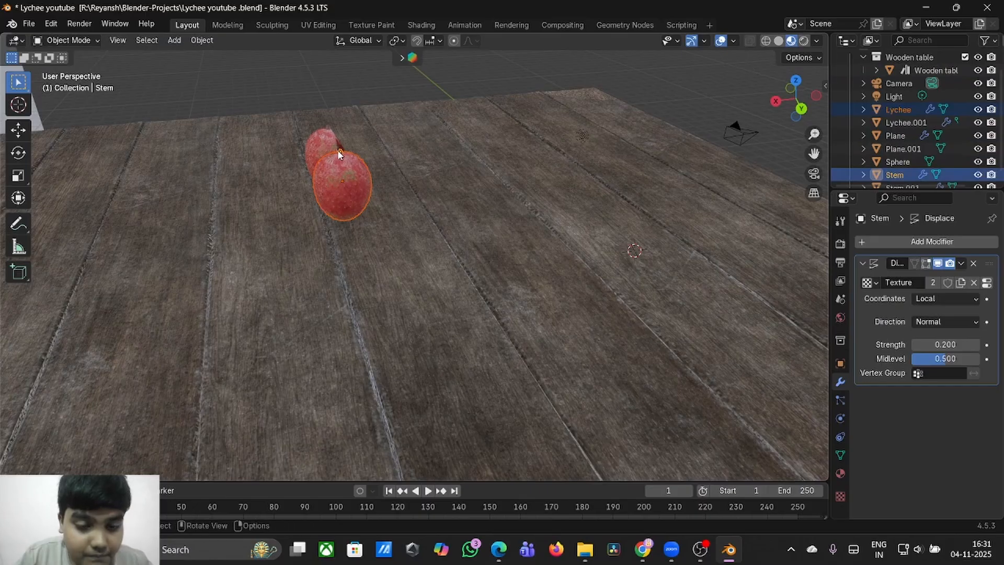
scroll(337, 149, down, 8)
key(r)
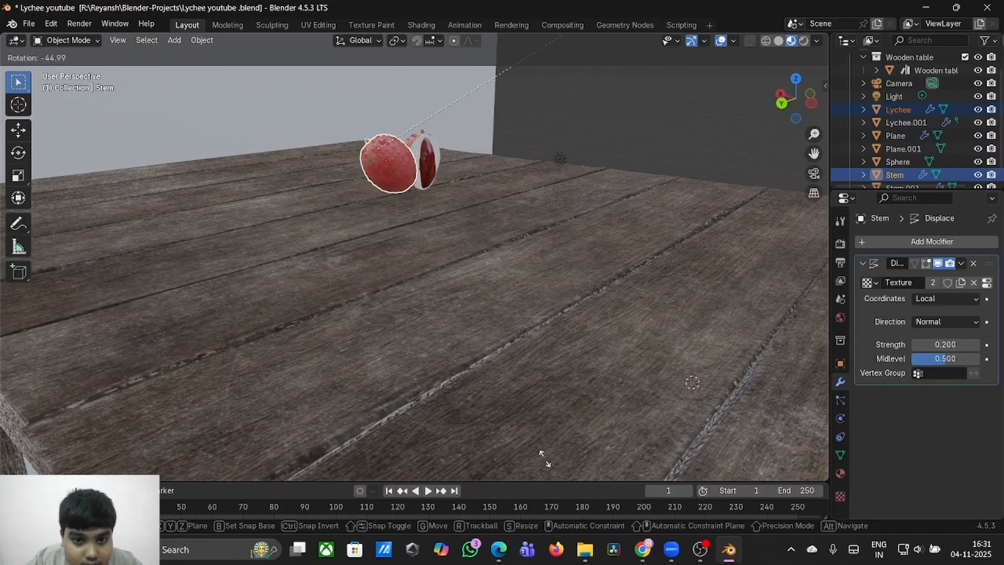
click(529, 415)
- Lower the tilted lychee and stem about 0.86 m along Z, and raise them about 0.11 m to rest on the tabletop
key(g)
key(z)
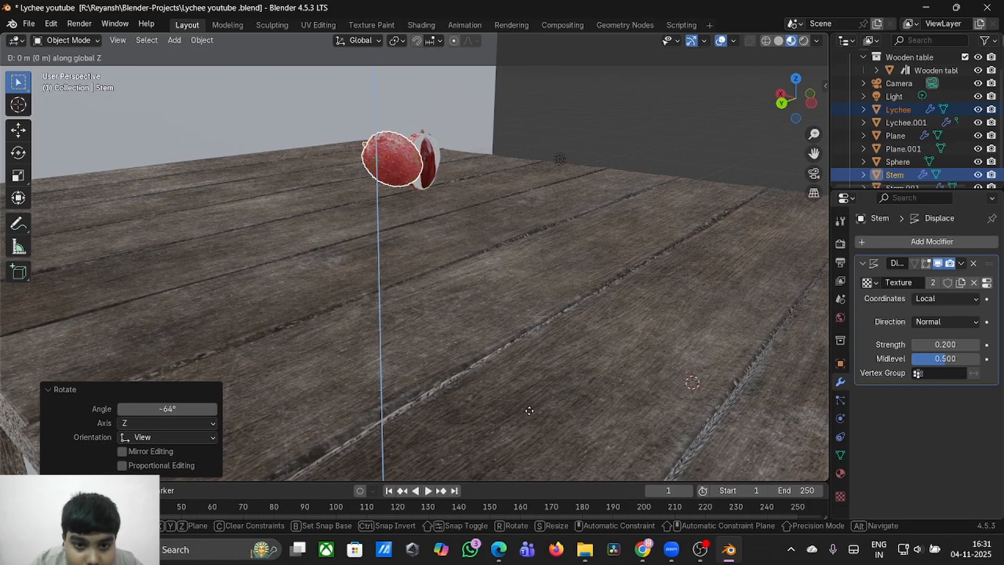
click(531, 433)
mouse_move(530, 433)
middle_down()
mouse_move(510, 392)
mouse_move(530, 433)
middle_up()
key(g)
key(z)
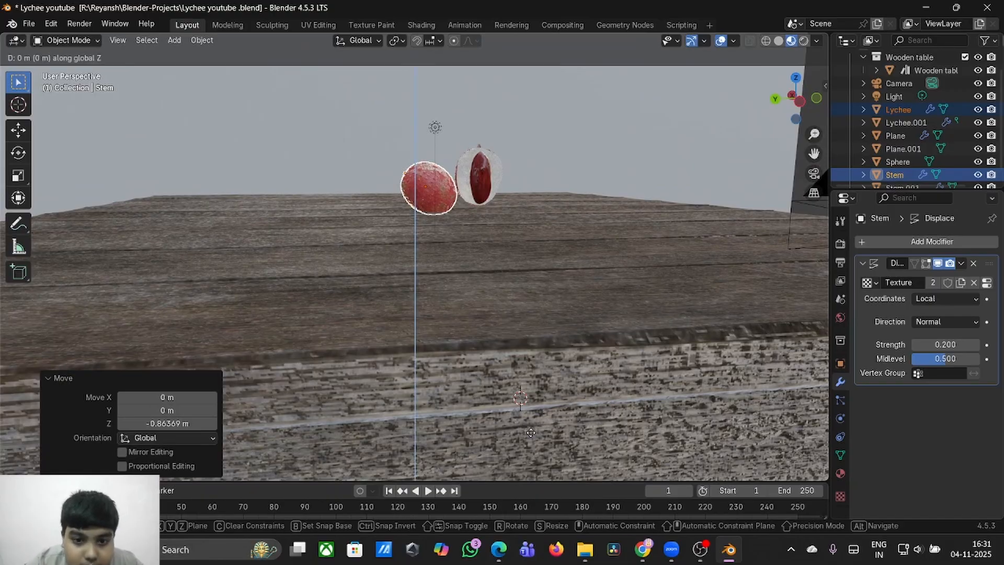
click(538, 427)
- Rotate the whole lychee and its stem around the global Z axis, and deselect them
key(r)
key(z)
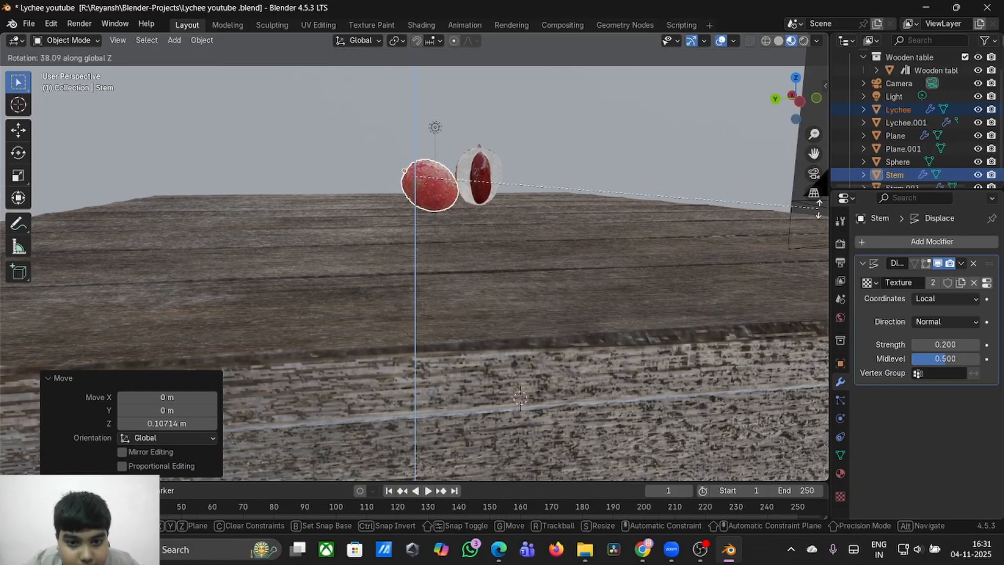
click(706, 186)
scroll(699, 183, up, 3)
scroll(695, 182, down, 1)
click(651, 136)
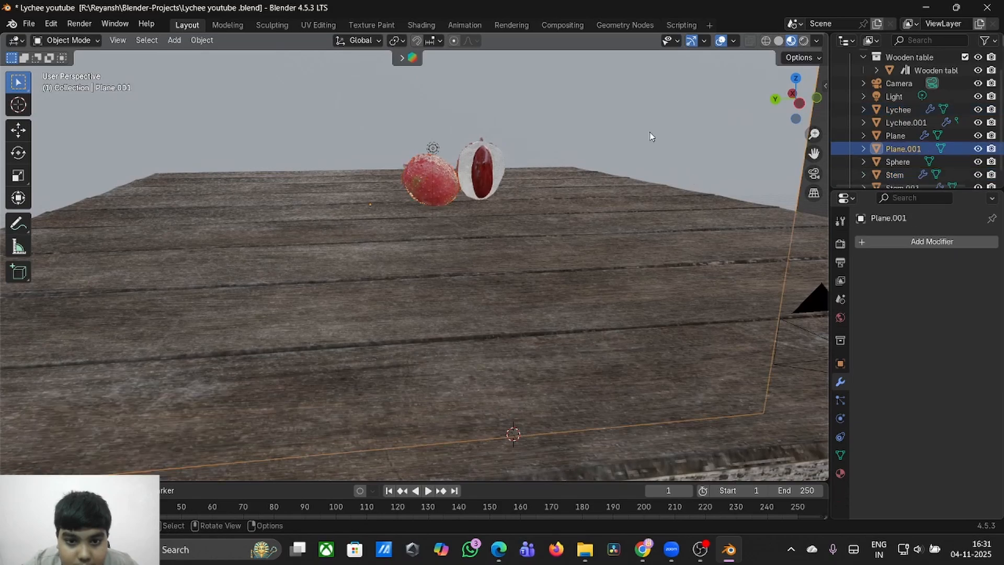
- Select all parts of the opened lychee and rotate them about -12.4° around the view axis and about 23.7° around global Y
scroll(650, 136, right, 3)
scroll(534, 151, left, 10)
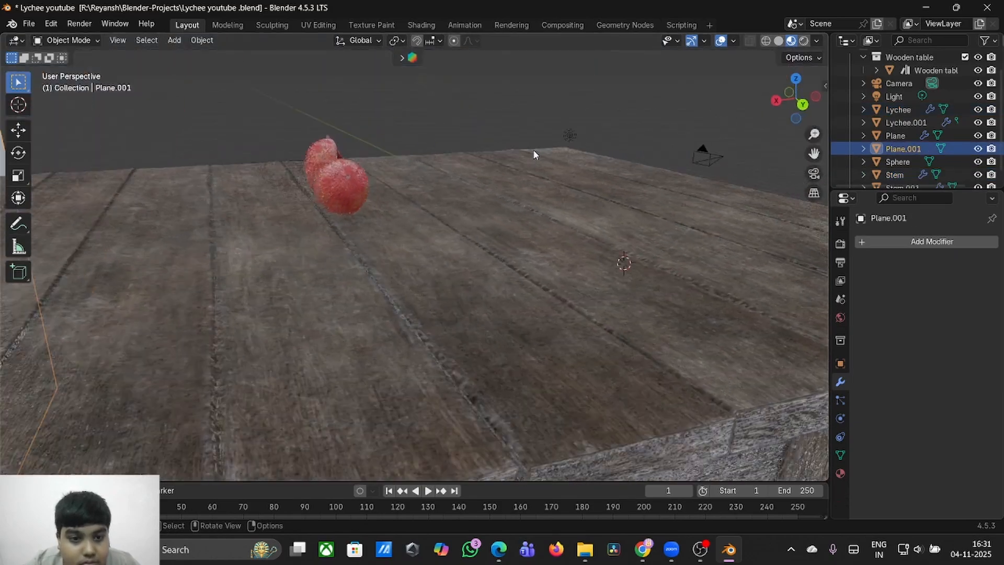
scroll(320, 145, left, 10)
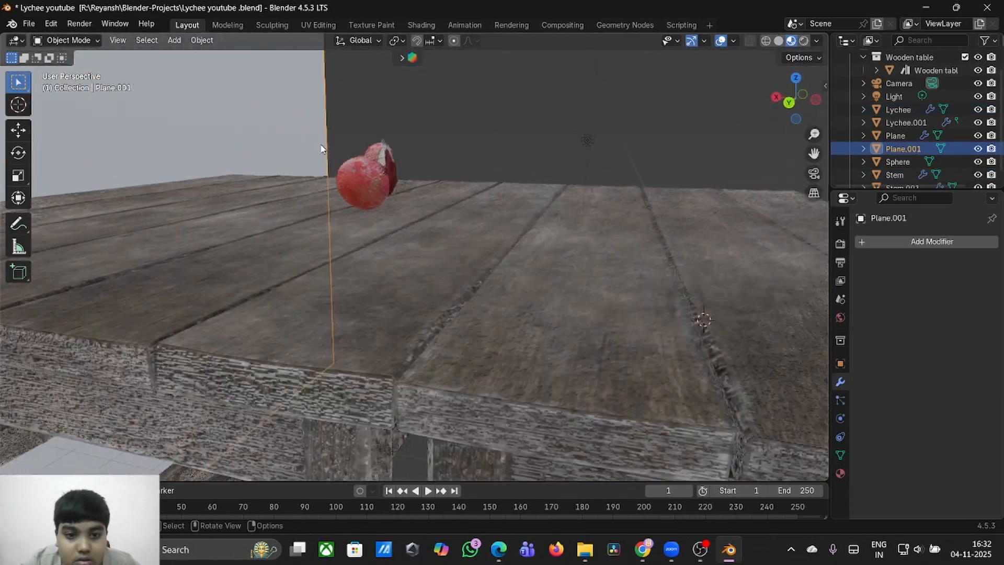
drag(378, 132, 407, 158)
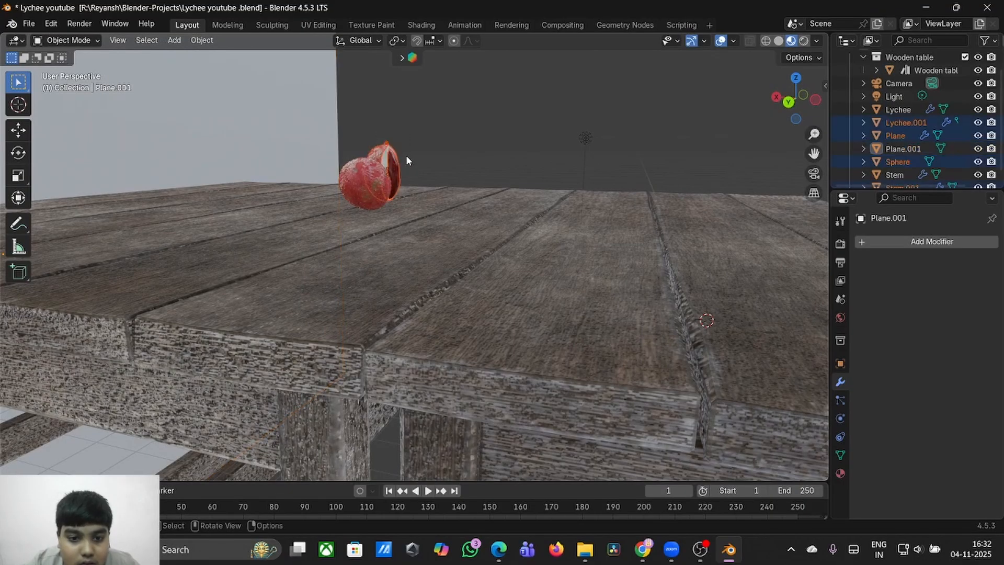
scroll(406, 156, down, 8)
key(r)
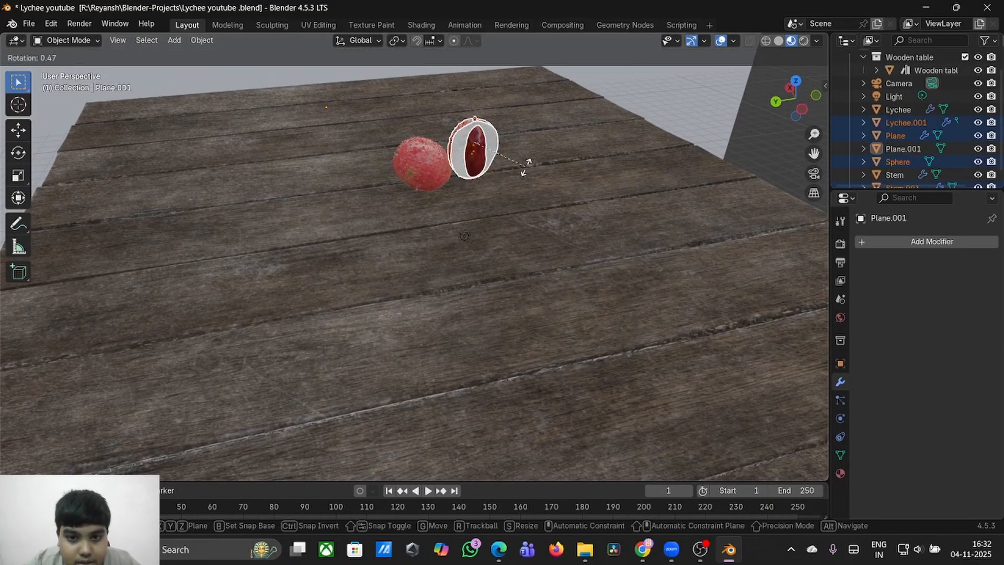
click(522, 158)
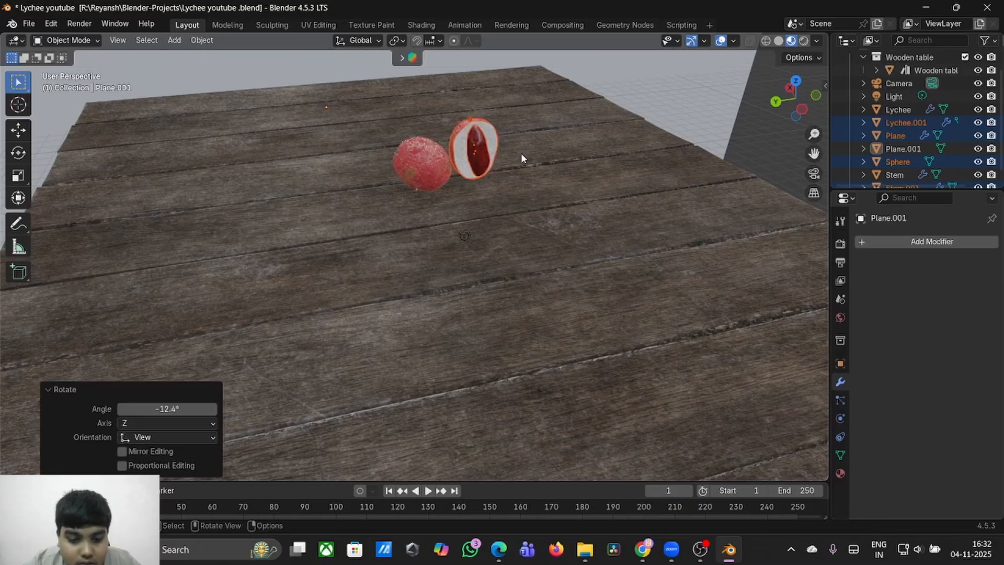
key(r)
key(y)
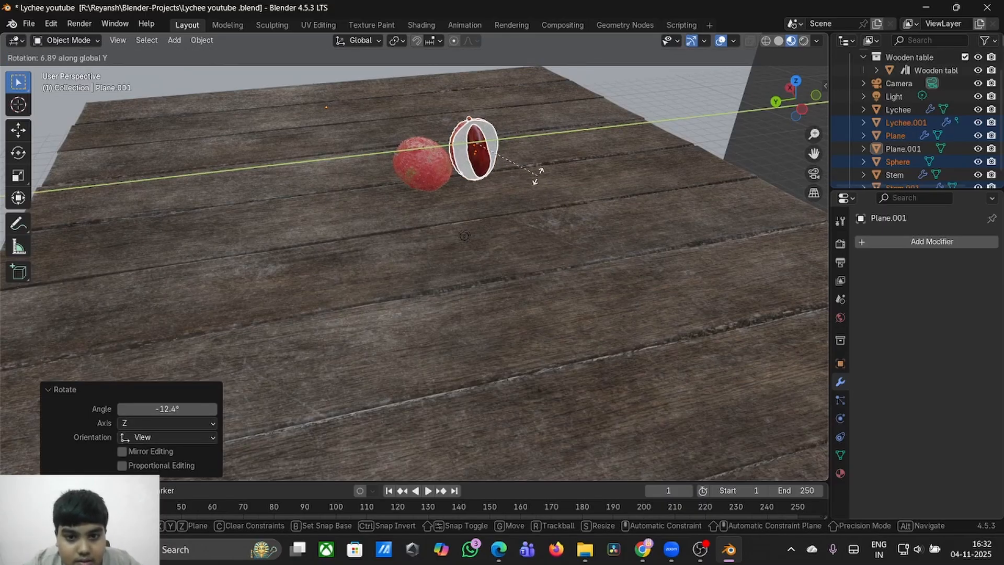
click(524, 152)
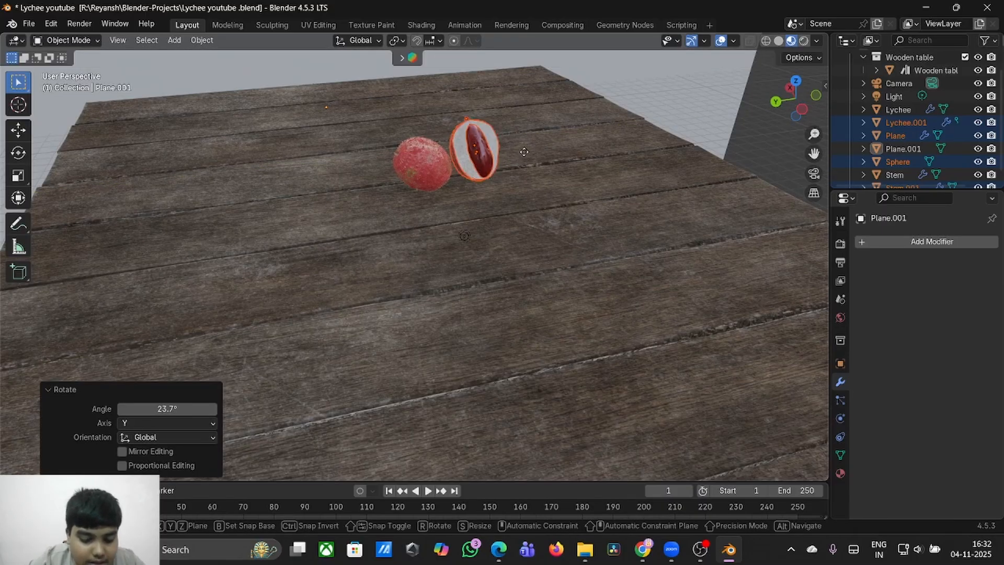
- Move the opened lychee about 1.04 m along Y and about -1.48 m along X, beside the whole lychee
key(g)
key(y)
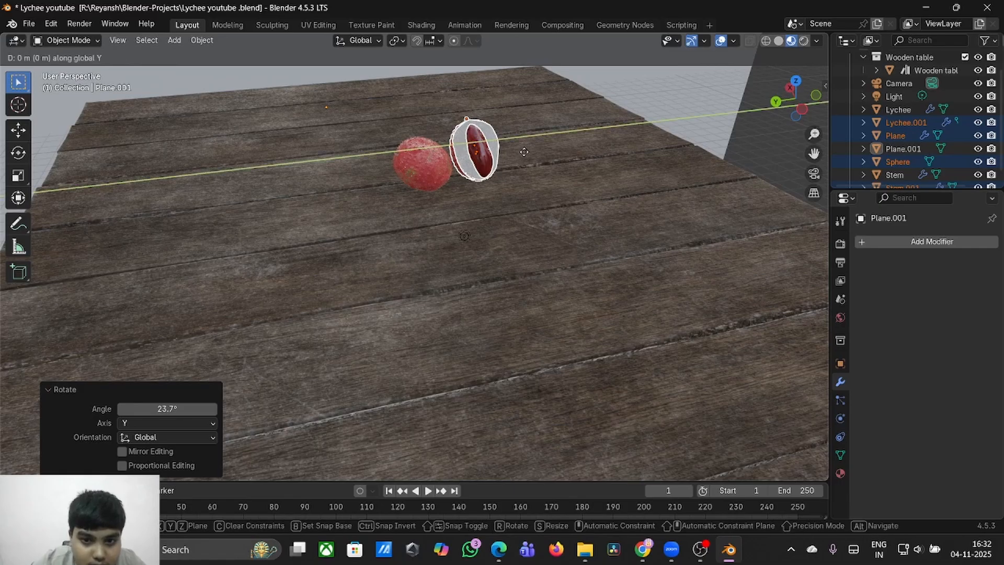
click(500, 163)
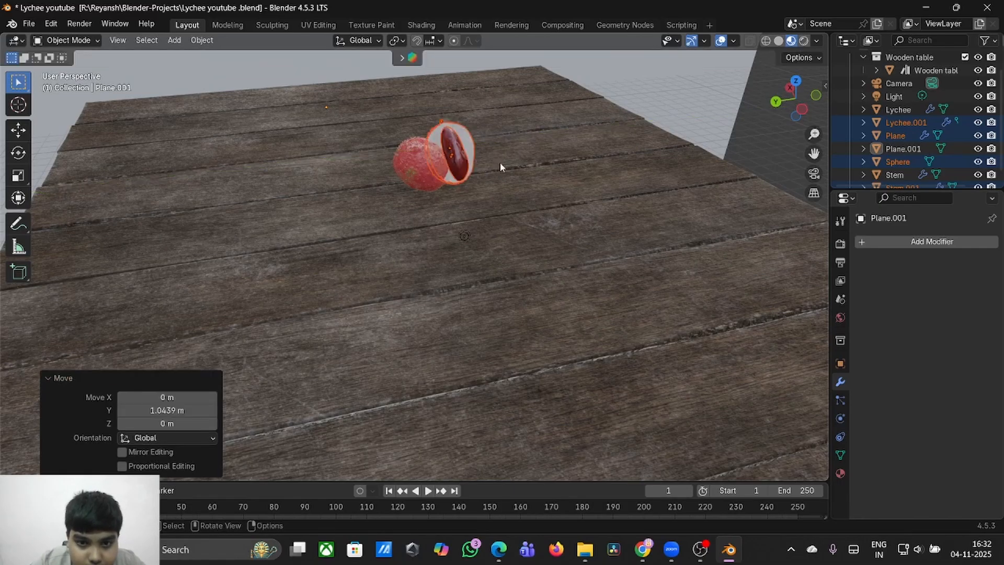
key(g)
key(x)
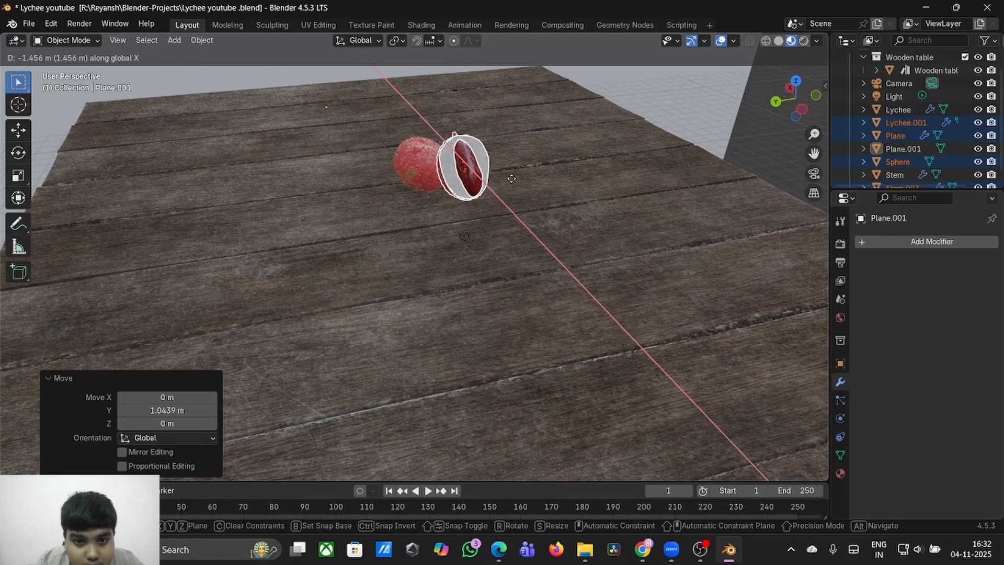
click(512, 179)
- Rotate the opened lychee about 29.5° around the global Z axis
middle_drag(512, 178, 511, 177)
key(r)
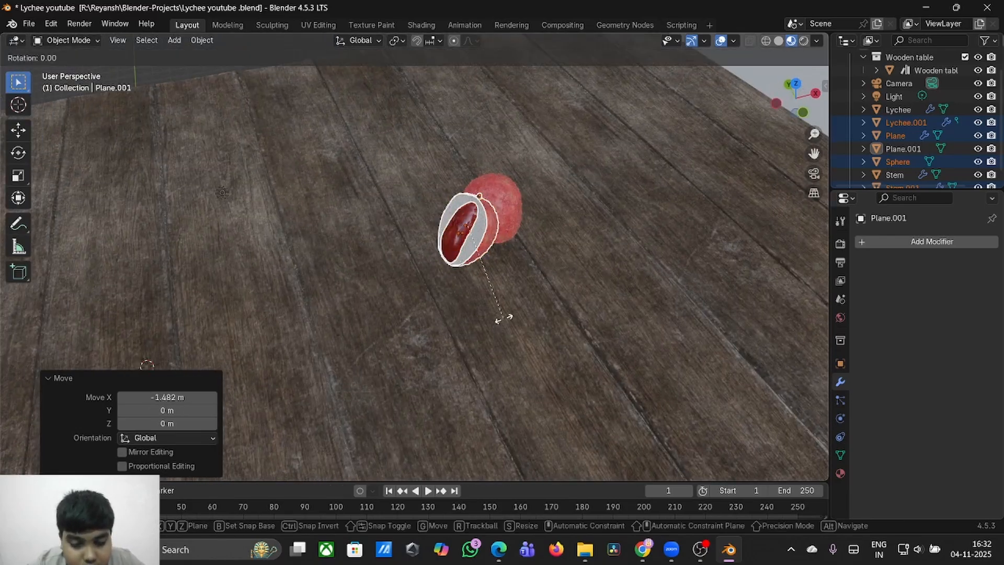
key(z)
click(555, 299)
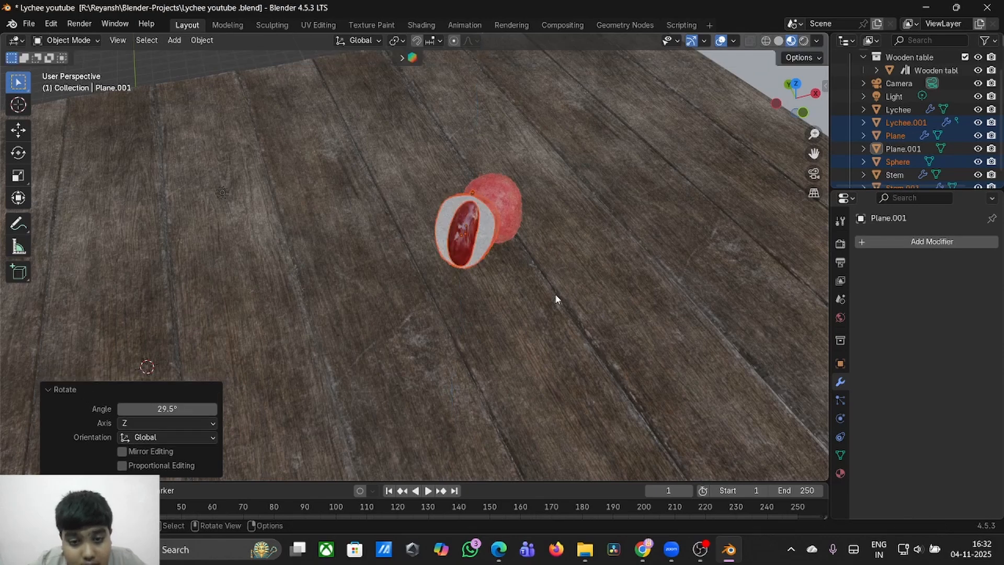
- Shift the opened lychee about -0.28 m along Y and slightly along X to clear the whole lychee
middle_drag(555, 295, 556, 296)
key(g)
key(y)
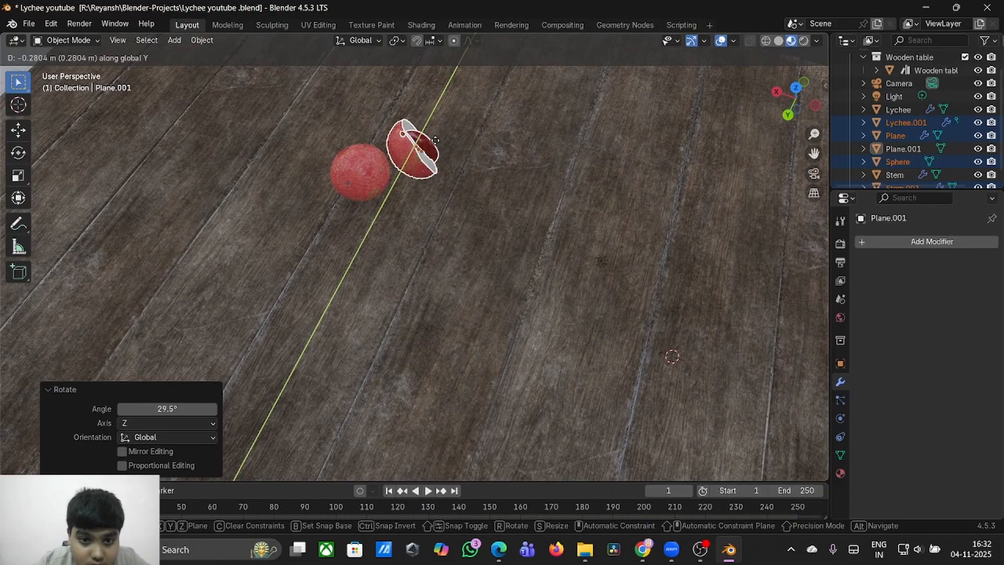
click(436, 142)
key(g)
key(x)
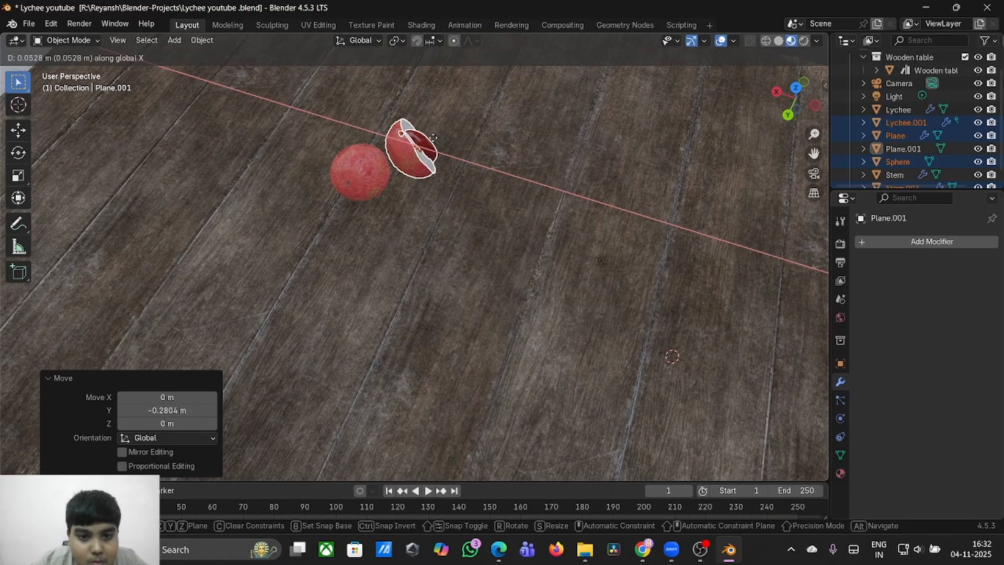
click(431, 136)
middle_drag(431, 136, 431, 135)
click(549, 152)
- Check the arrangement through the camera, reselect the opened lychee's parts and lower them about 0.24 m along Z onto the tabletop
key(KP_Decimal)
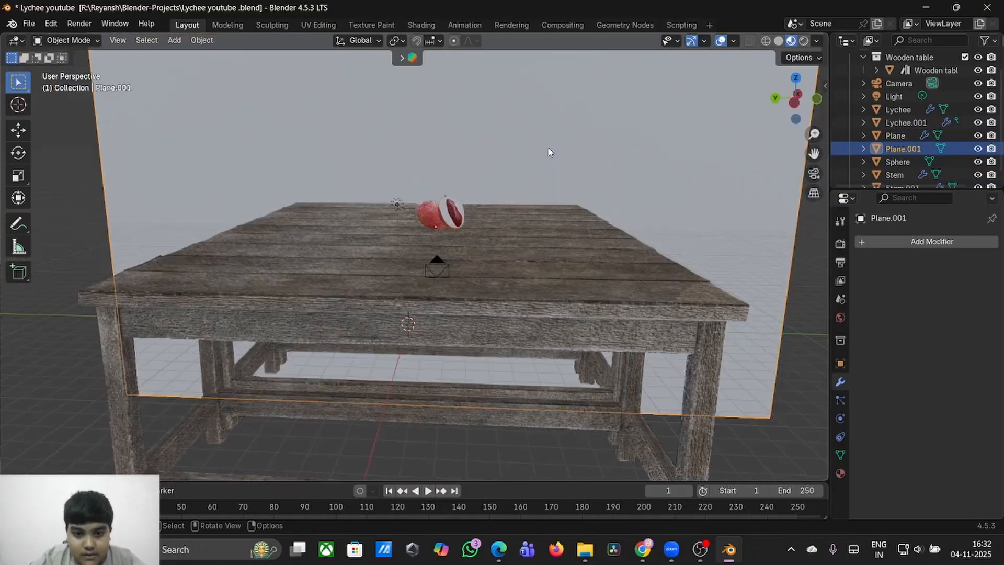
key(KP_0)
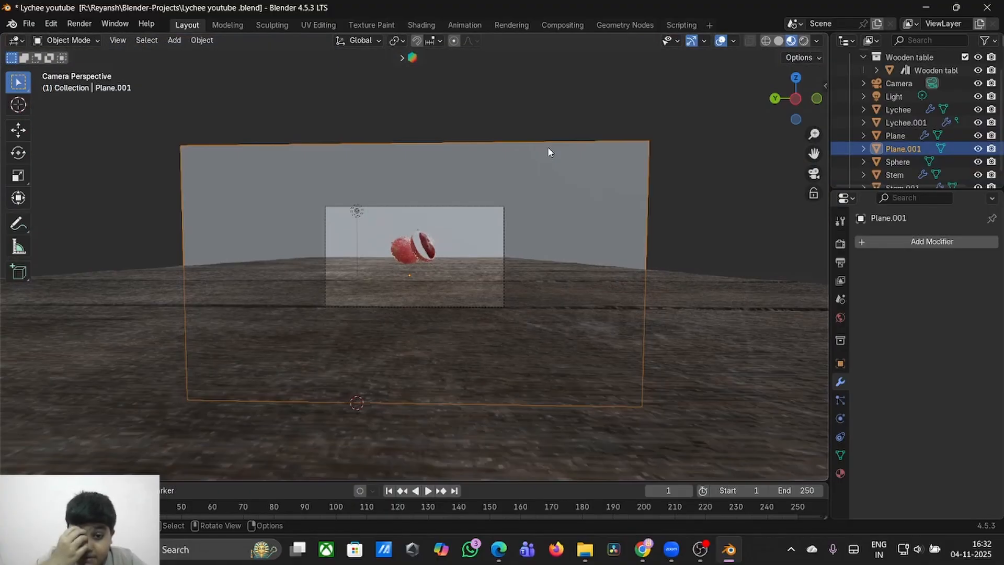
key(Home)
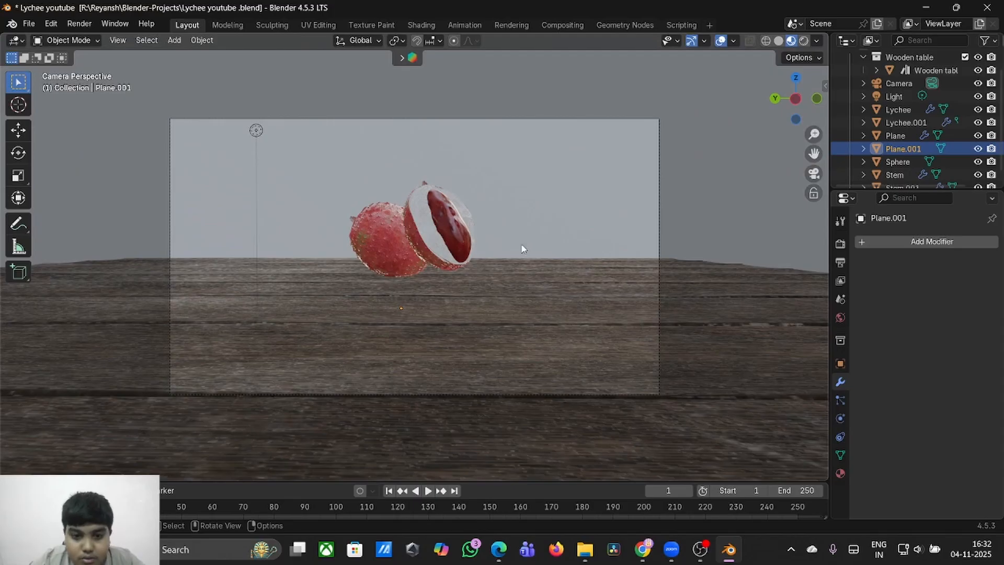
middle_drag(523, 249, 521, 243)
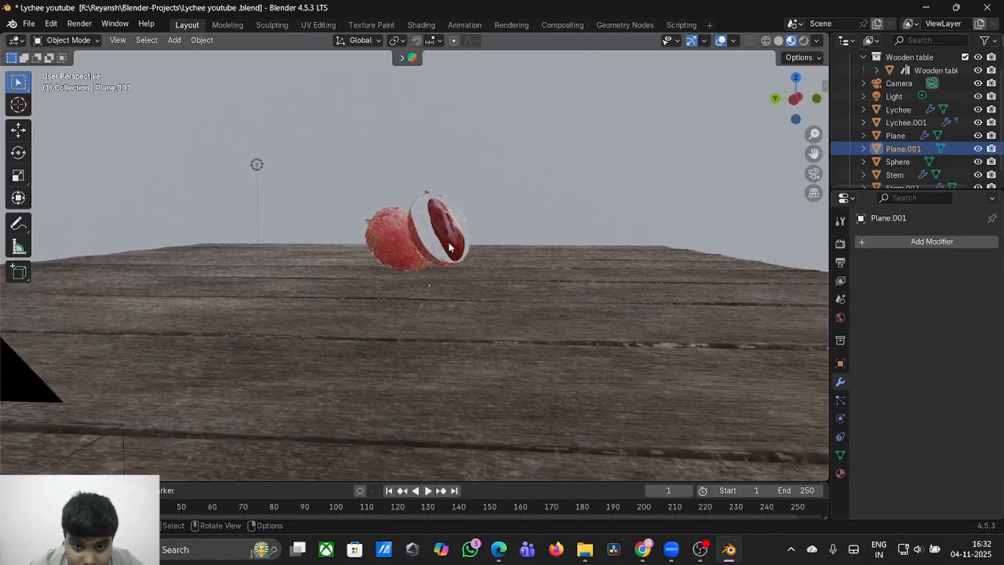
ctrl+click(429, 210)
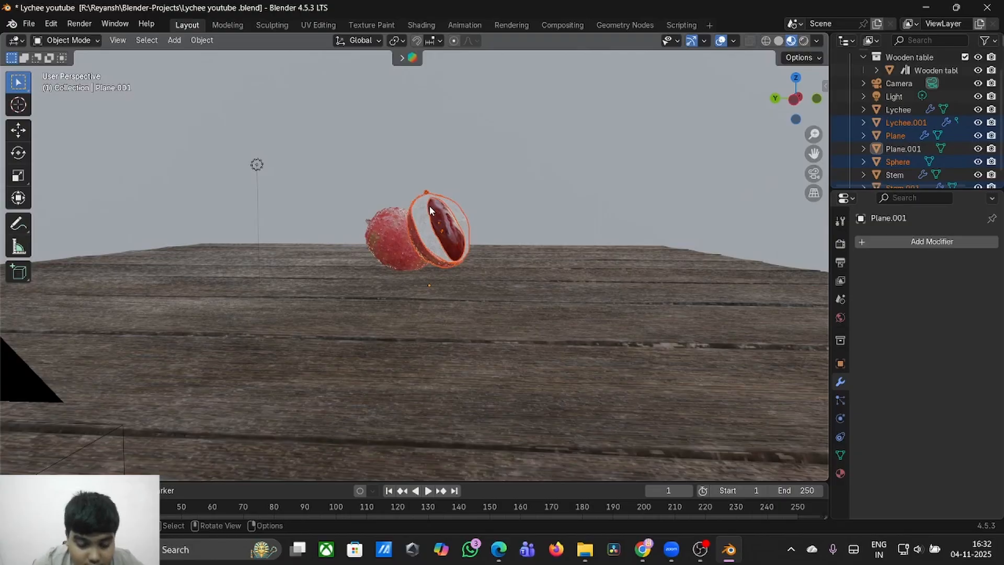
key(g)
key(z)
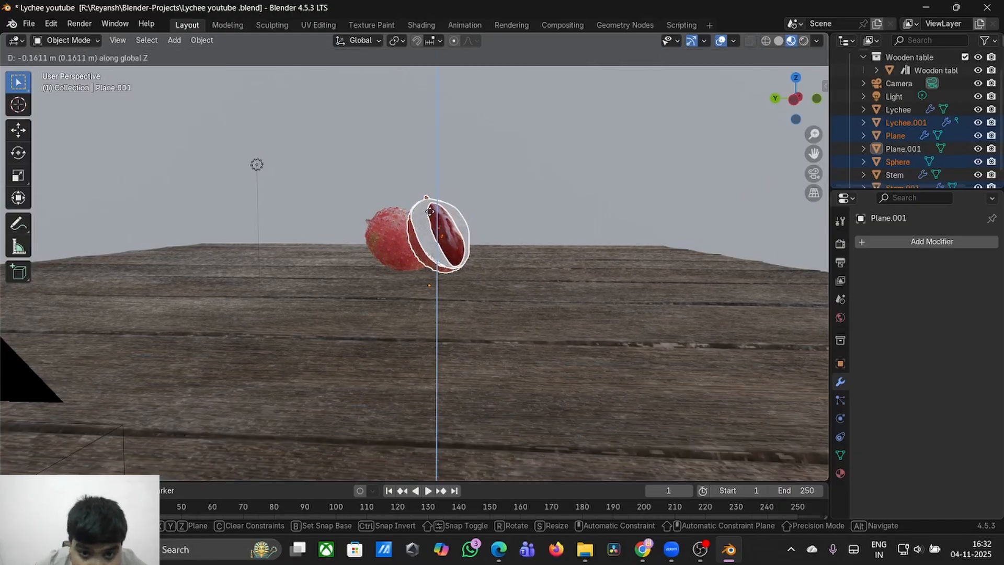
click(430, 214)
middle_drag(430, 214, 430, 217)
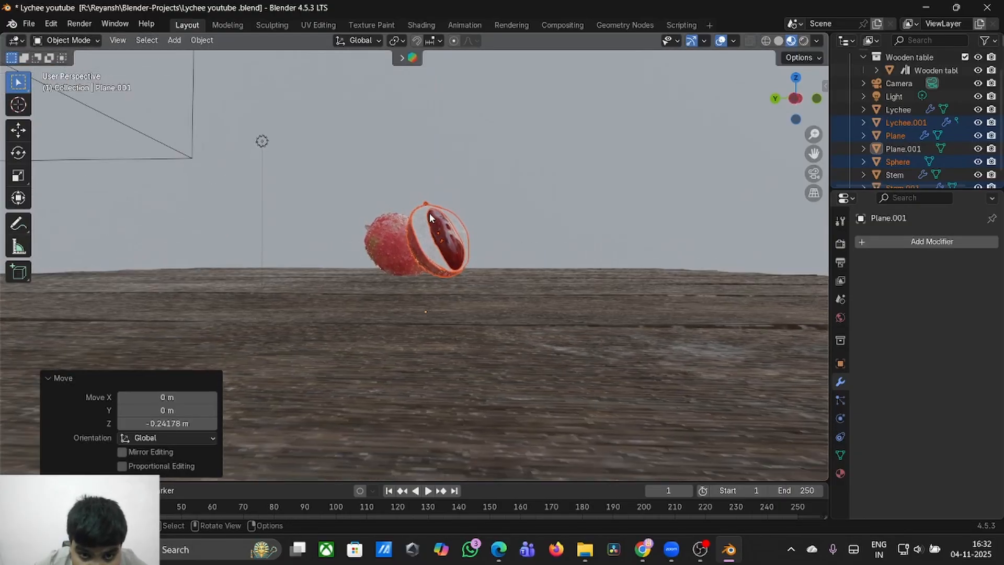
scroll(510, 166, down, 3)
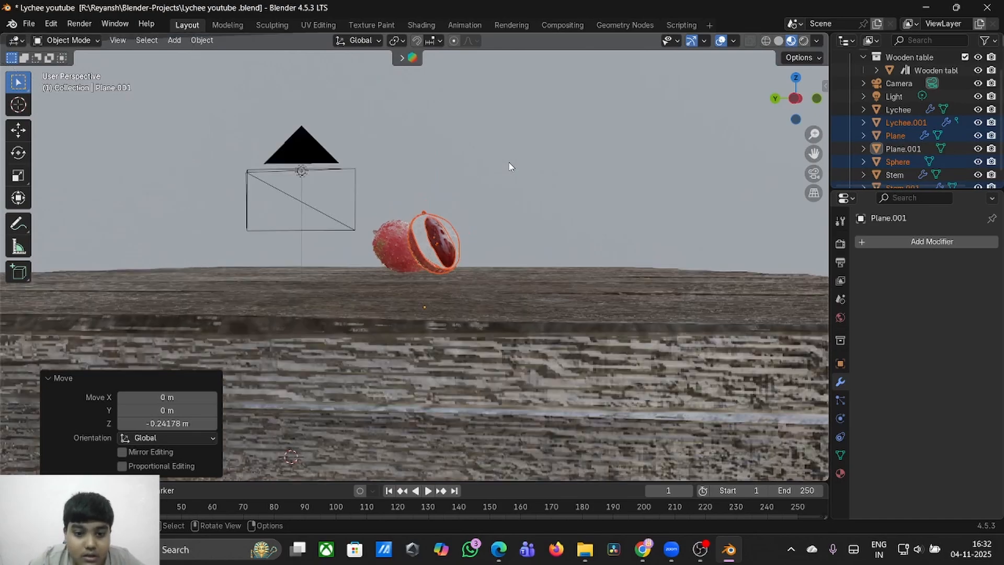
- Lock the camera to the view with Camera to View and reframe the shot slightly higher above the tabletop
key(KP_0)
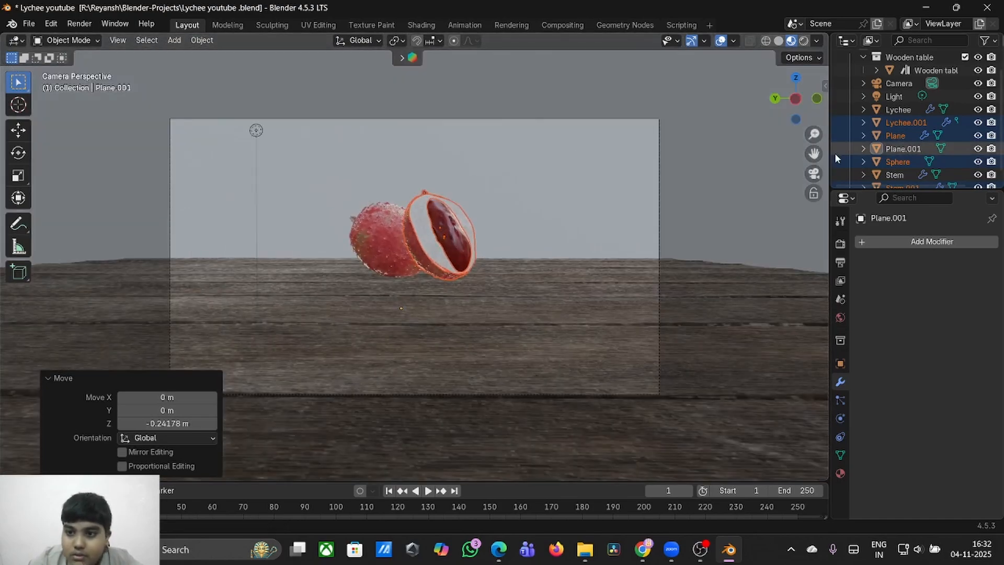
key(n)
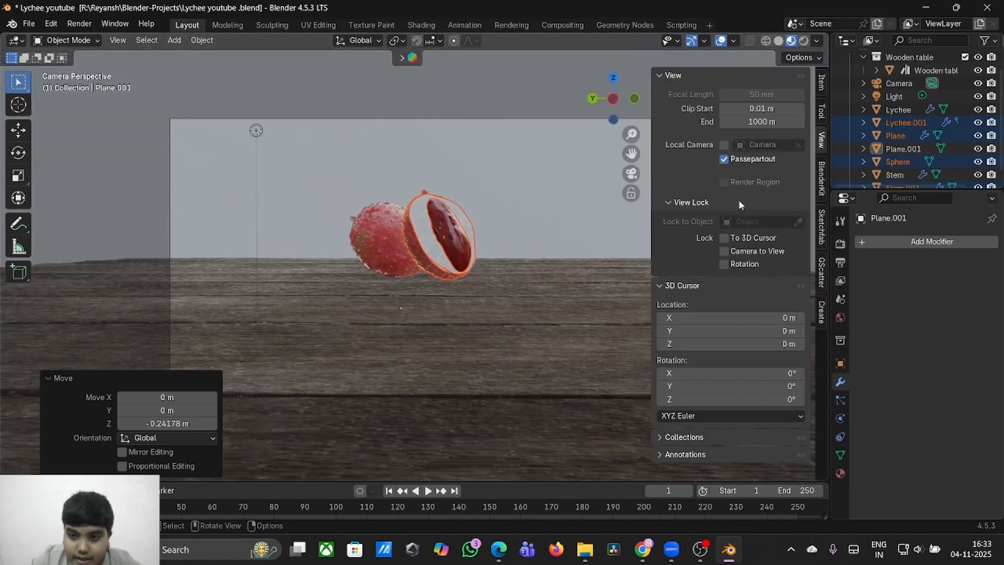
click(724, 251)
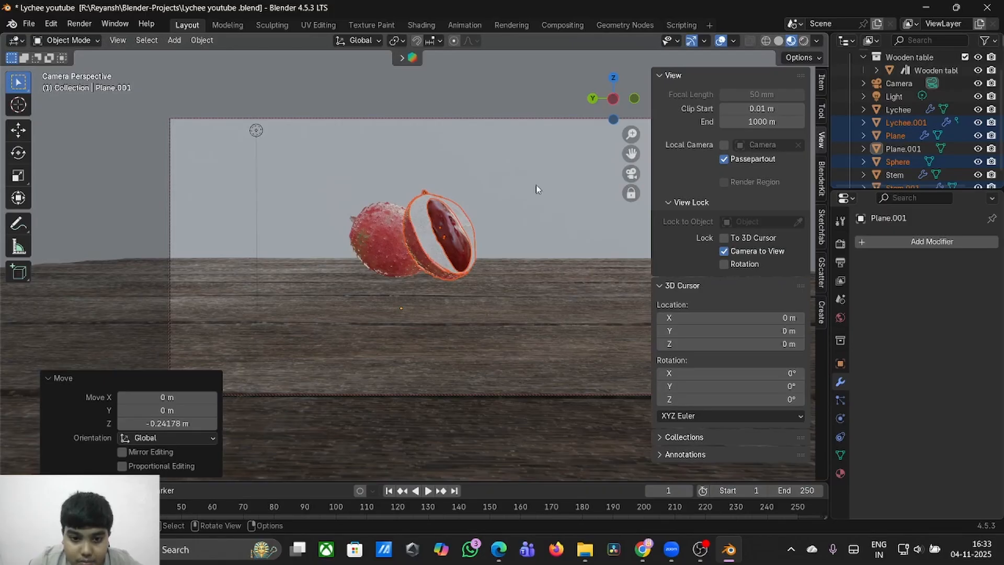
middle_drag(536, 186, 547, 185)
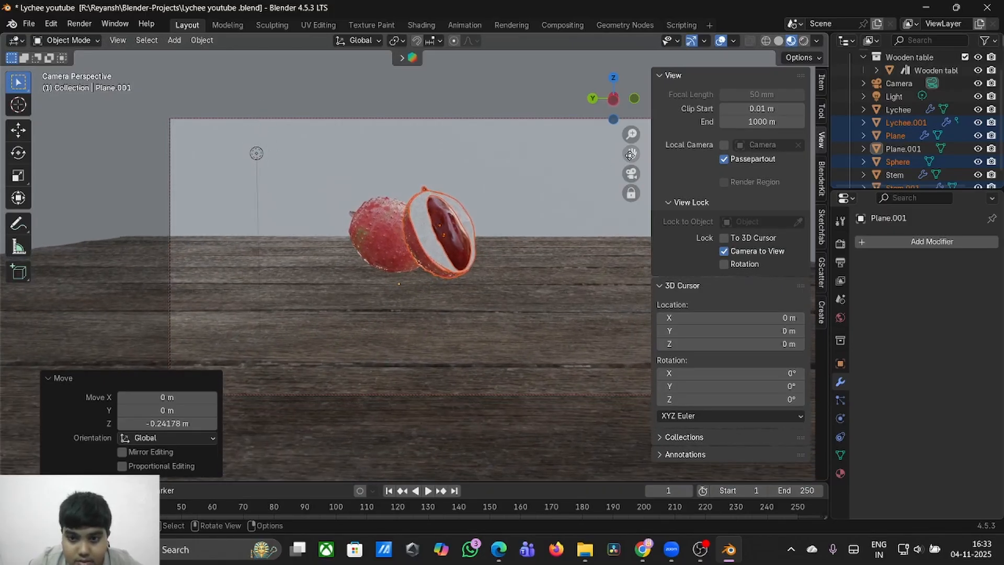
drag(631, 155, 643, 212)
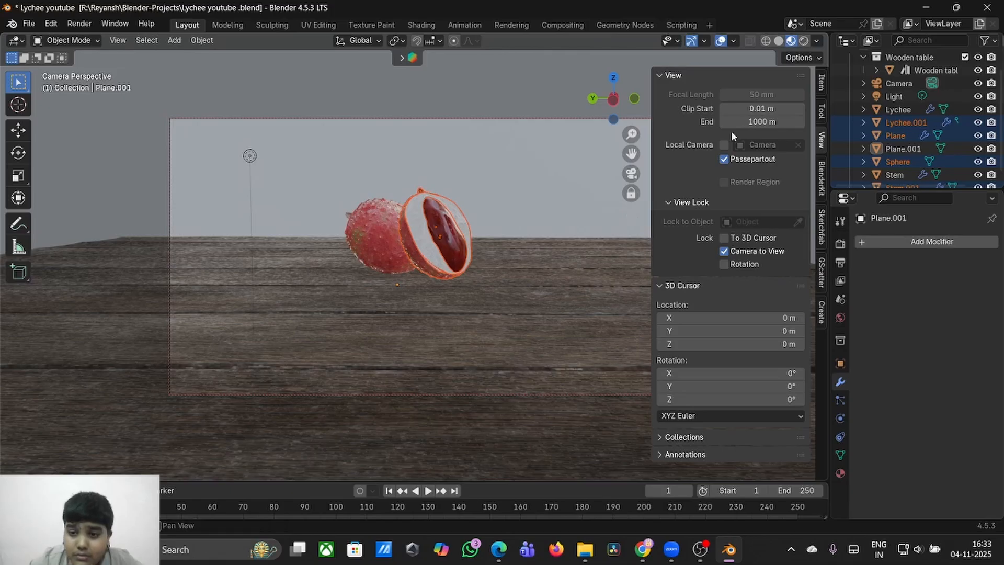
drag(653, 89, 845, 114)
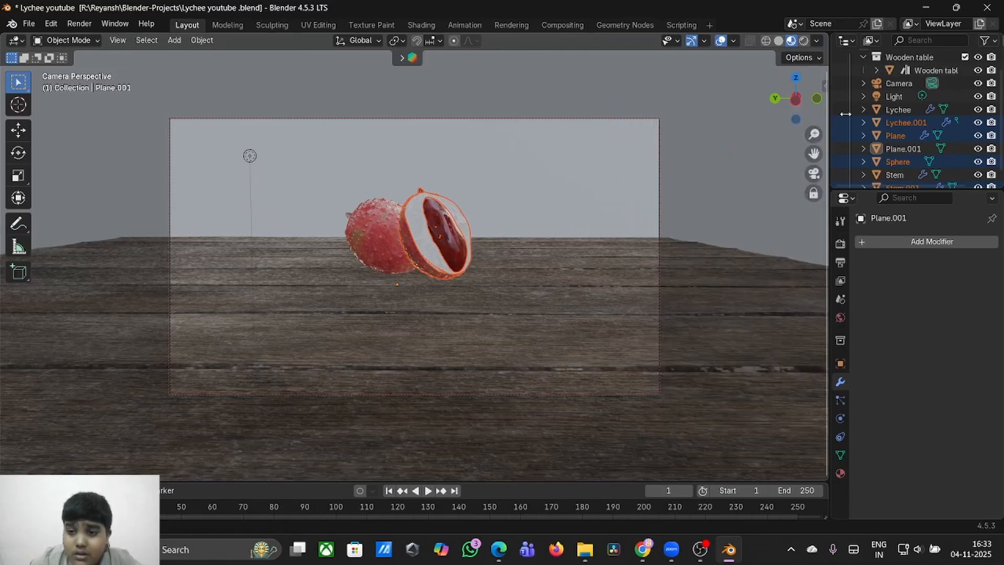
- Orbit the locked camera to a slightly steeper front view of both lychees, and turn off the Camera to View lock
scroll(582, 328, right, 5)
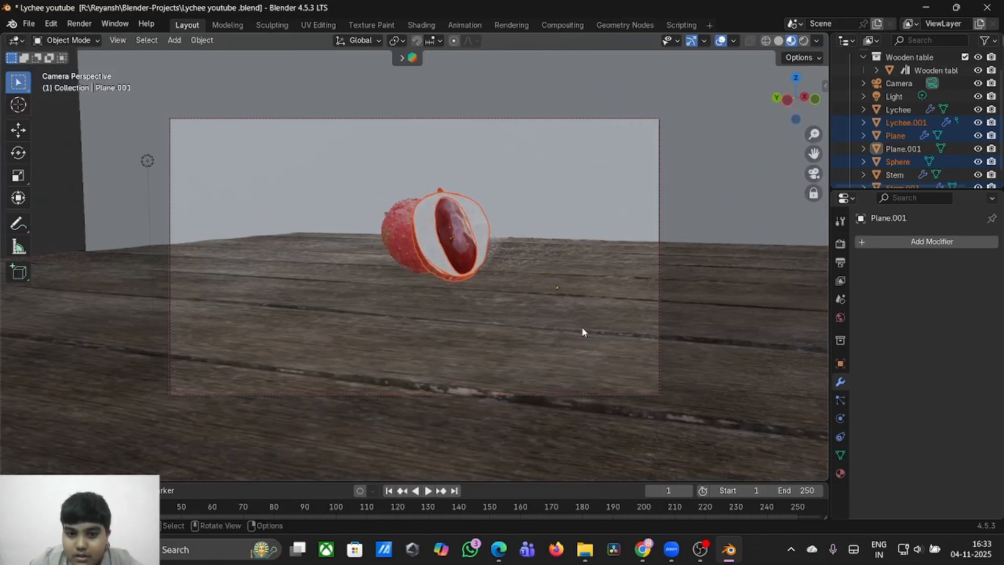
scroll(582, 327, left, 8)
scroll(582, 328, right, 1)
scroll(582, 328, left, 5)
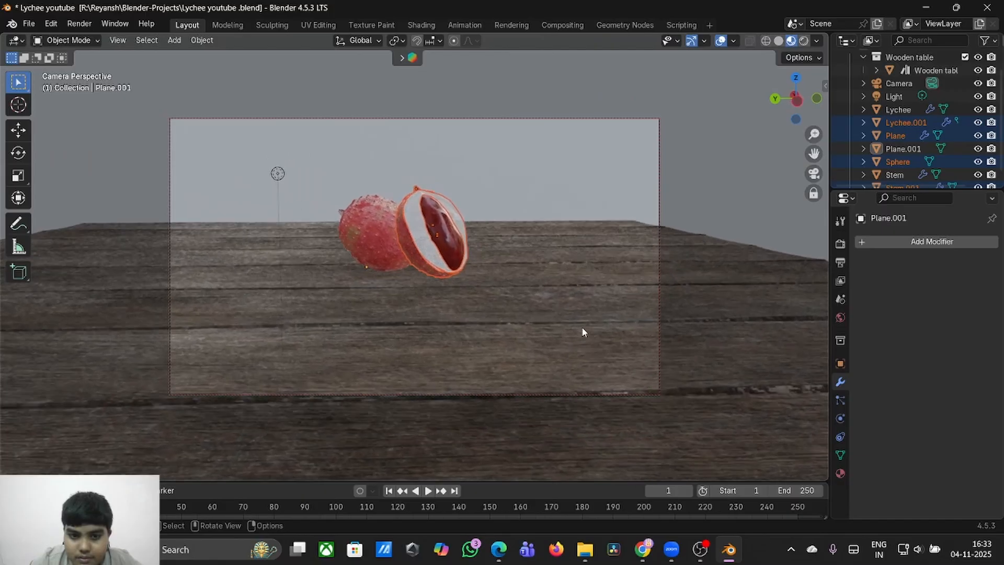
scroll(582, 328, right, 1)
scroll(582, 331, right, 1)
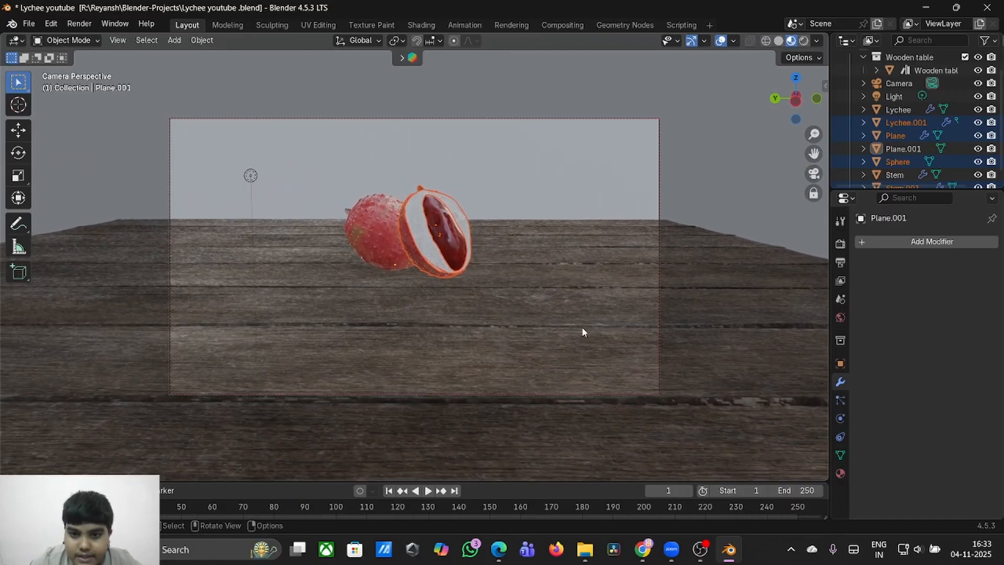
click(585, 331)
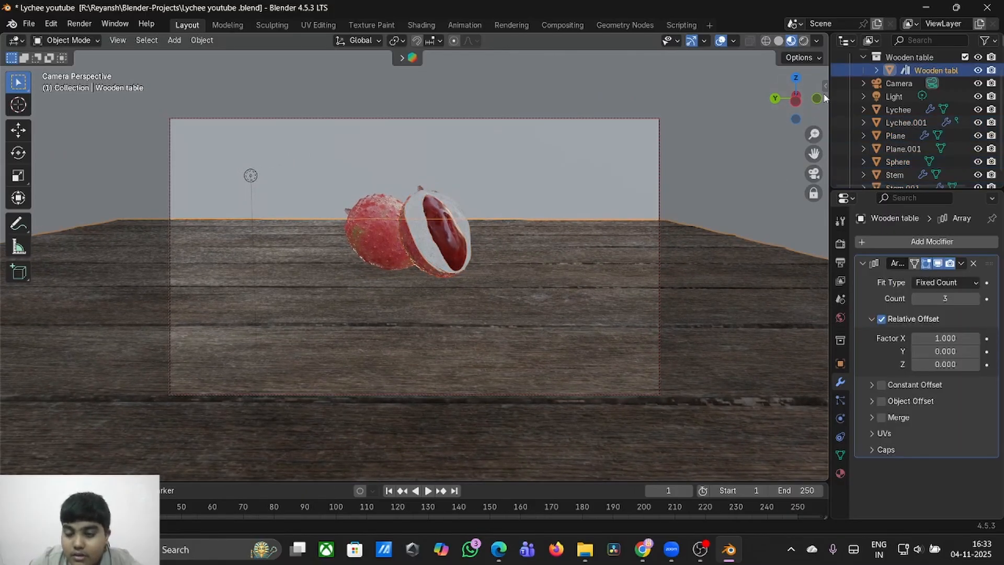
key(n)
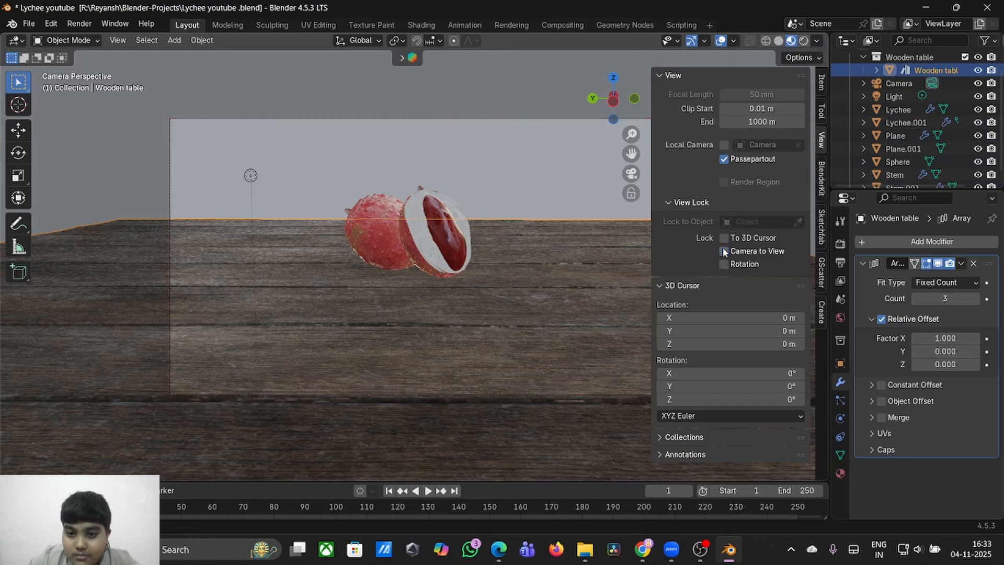
- Leave the camera view, hide the sidebar and switch the viewport to rendered shading, viewing the lychees up close
middle_drag(646, 163, 584, 160)
key(n)
scroll(614, 191, down, 3)
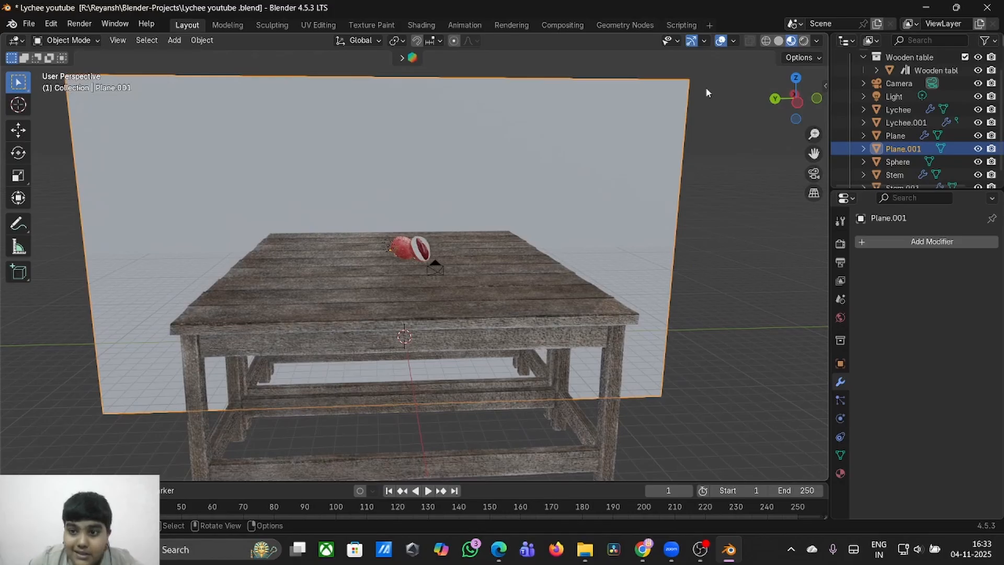
click(804, 41)
scroll(648, 284, up, 6)
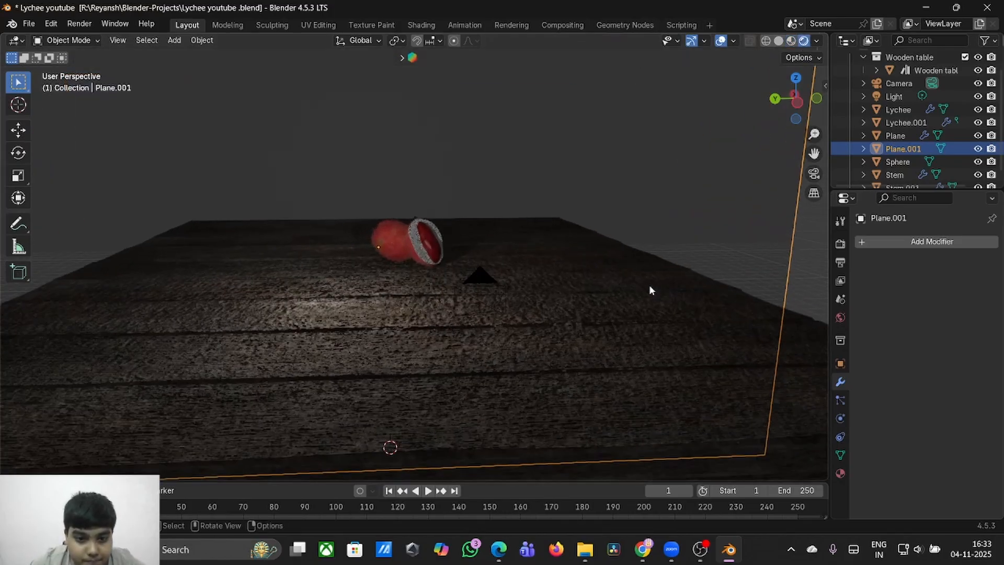
scroll(650, 290, up, 1)
- Move the existing scene light about -1.95 m along Y so it sits above the opened lychee
click(259, 190)
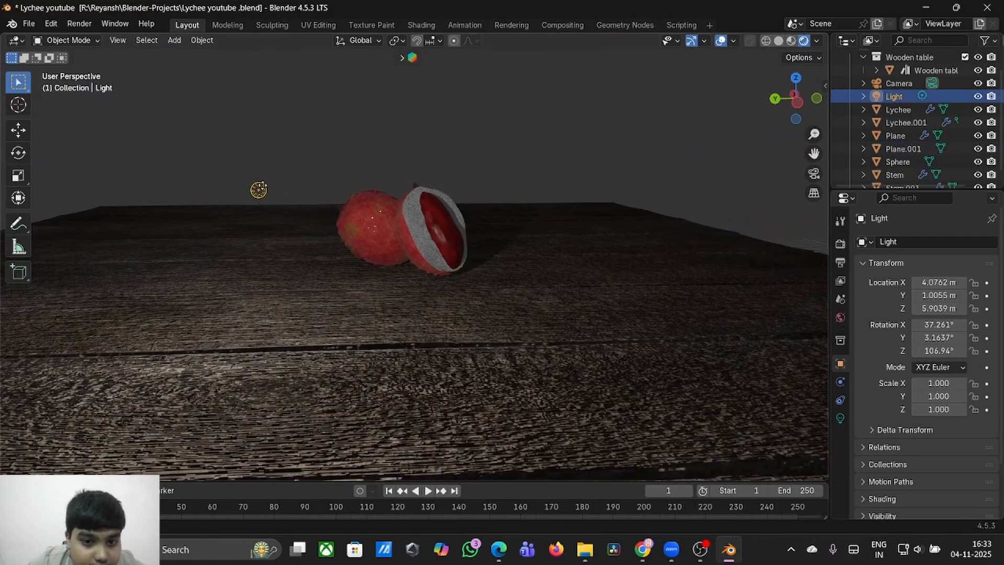
drag(364, 176, 260, 189)
key(g)
key(y)
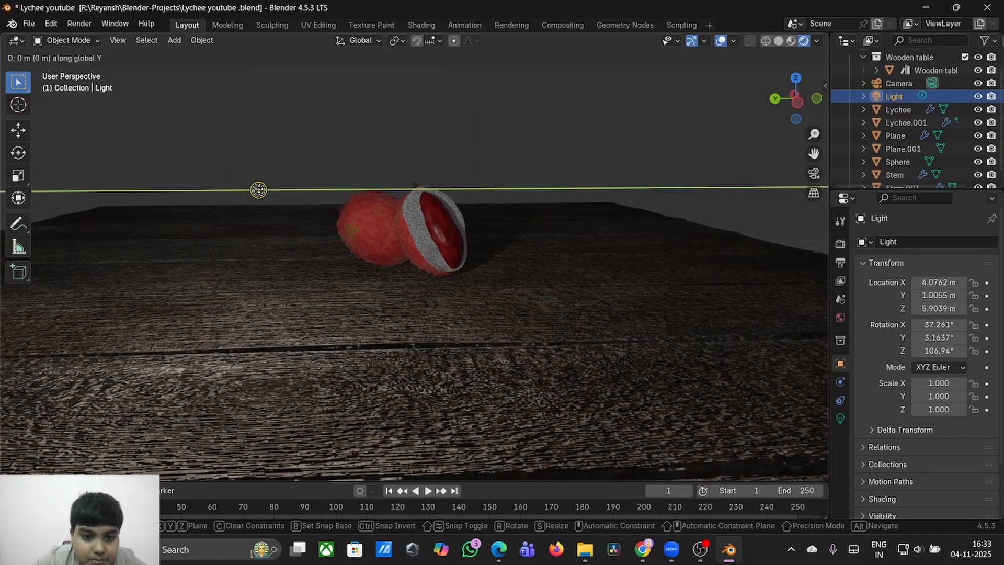
click(410, 204)
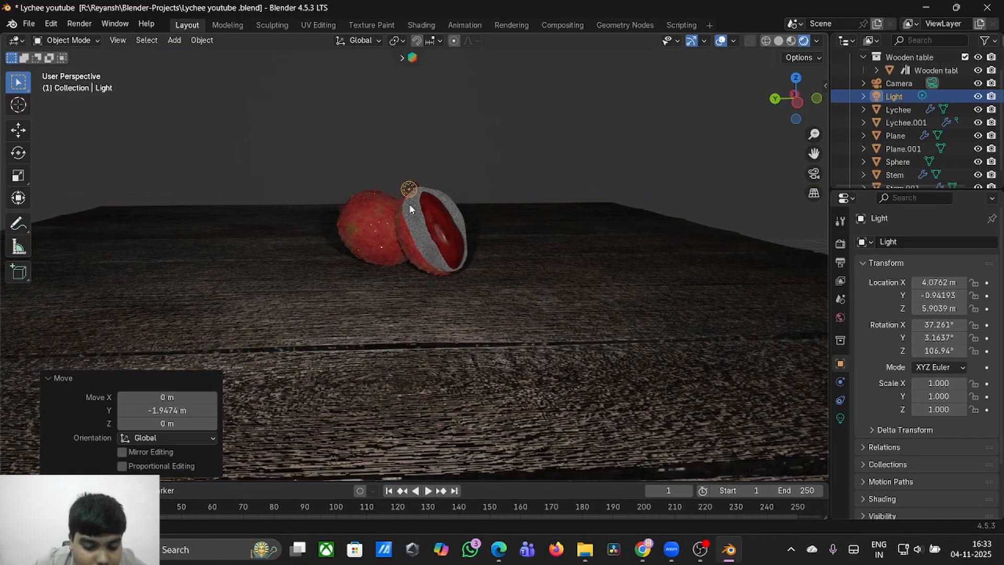
- Move the scene light about 5.07 m along X and raise it about 4.47 m along Z
key(g)
key(x)
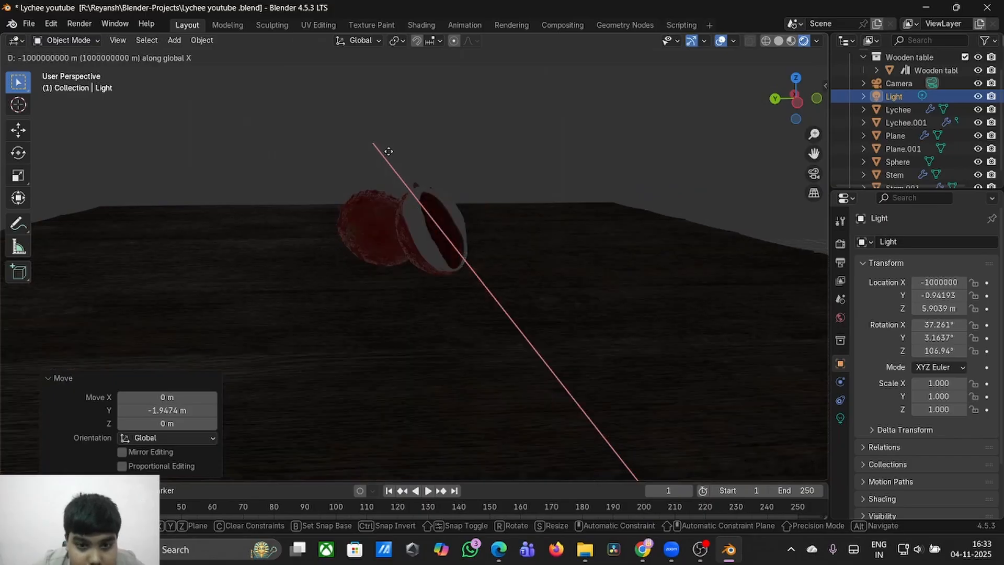
click(418, 167)
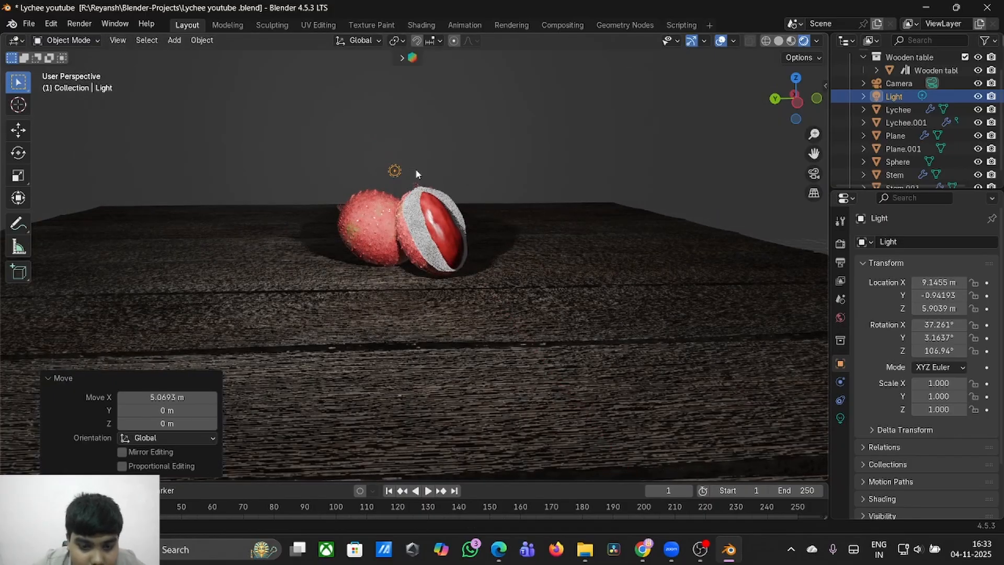
key(g)
key(z)
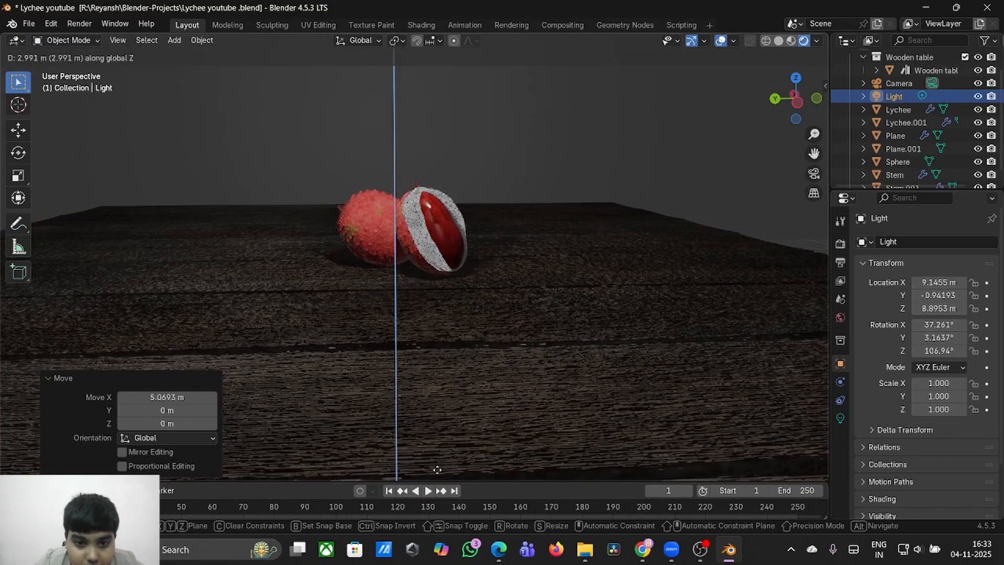
click(473, 392)
scroll(473, 392, down, 3)
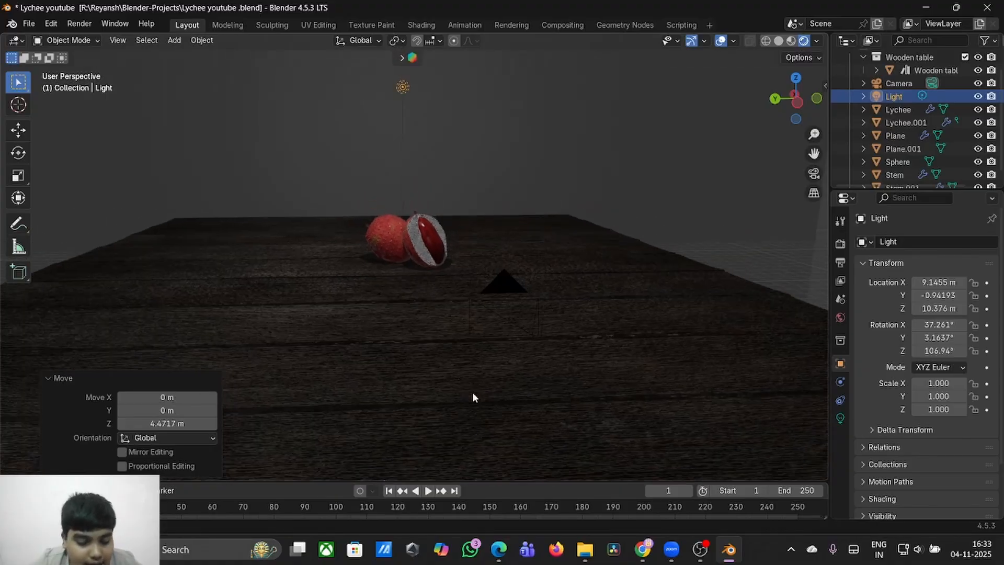
- Add an area light to the scene
key(shift+a)
mouse_move(466, 421)
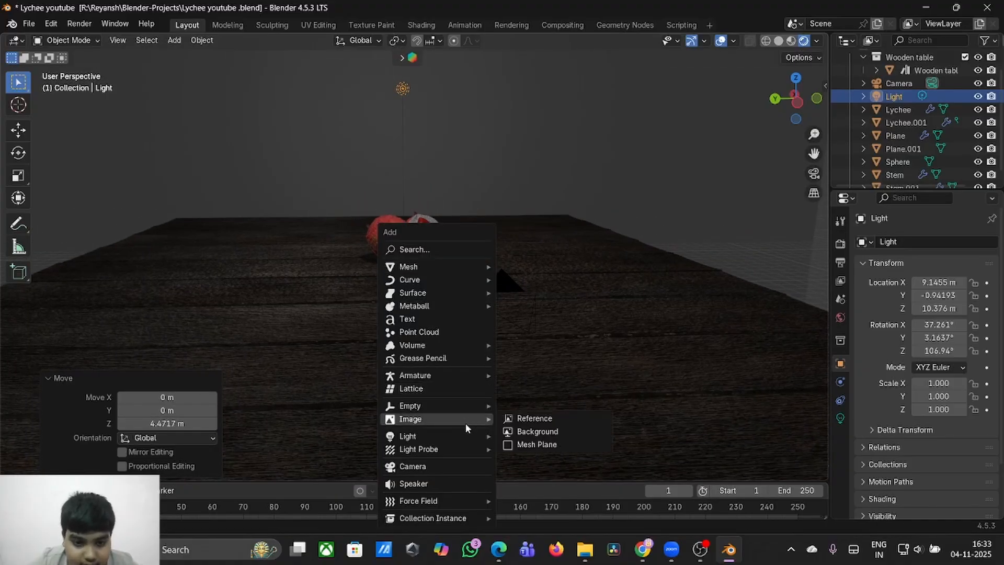
mouse_move(463, 450)
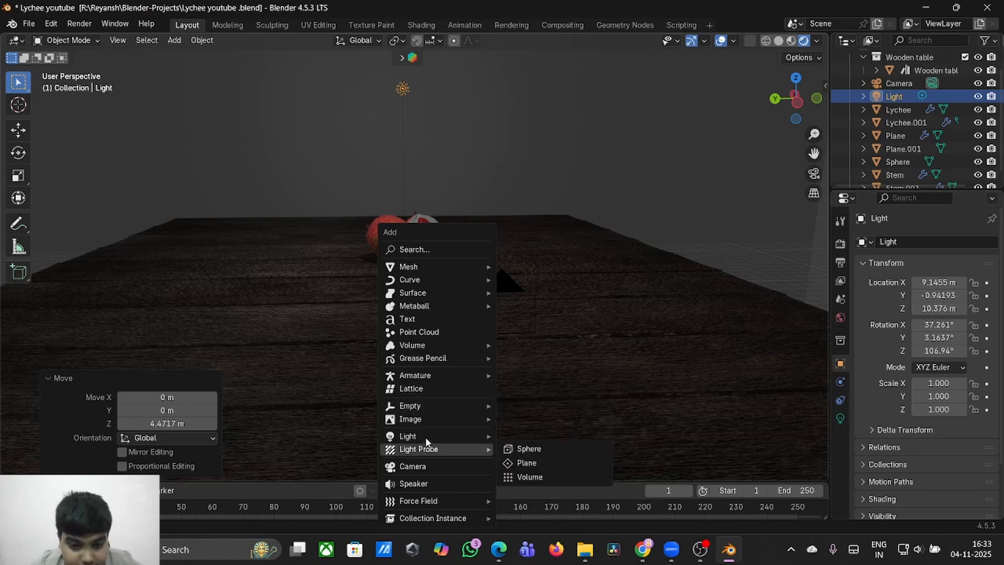
mouse_move(425, 434)
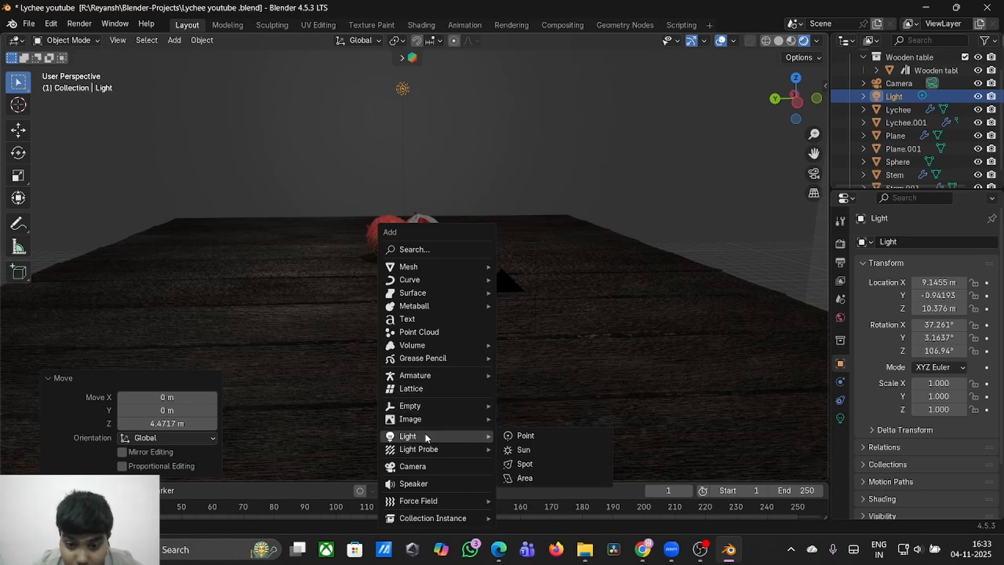
click(525, 478)
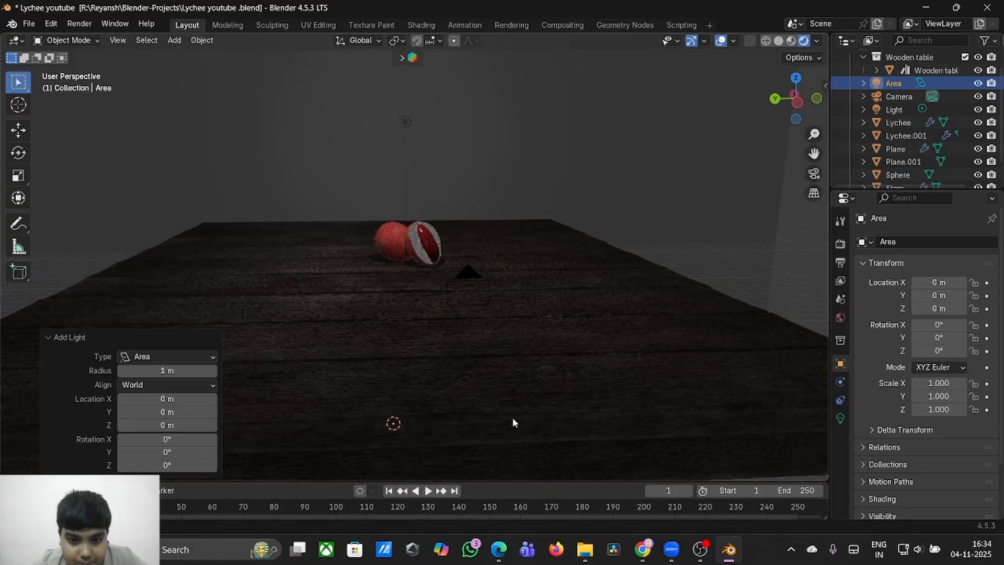
- Raise the area light about 7.15 m along Z to bring it above the tabletop
scroll(512, 423, down, 4)
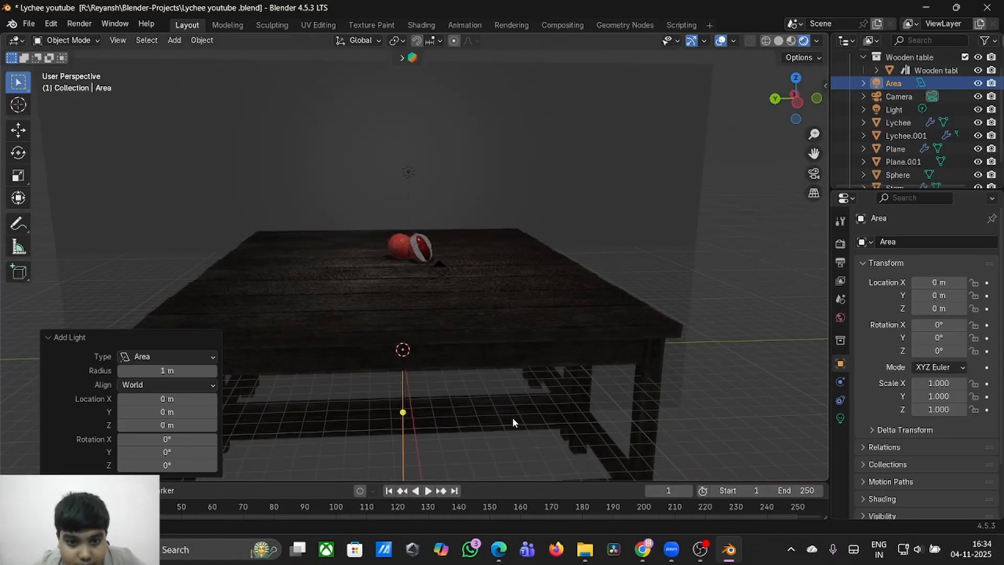
scroll(512, 419, up, 6)
scroll(513, 422, down, 3)
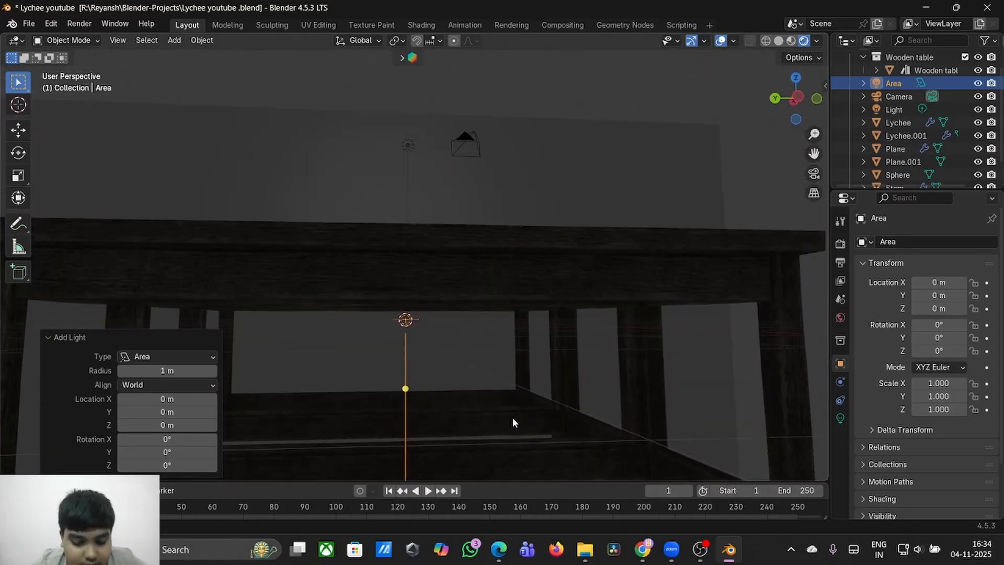
key(g)
key(z)
click(515, 252)
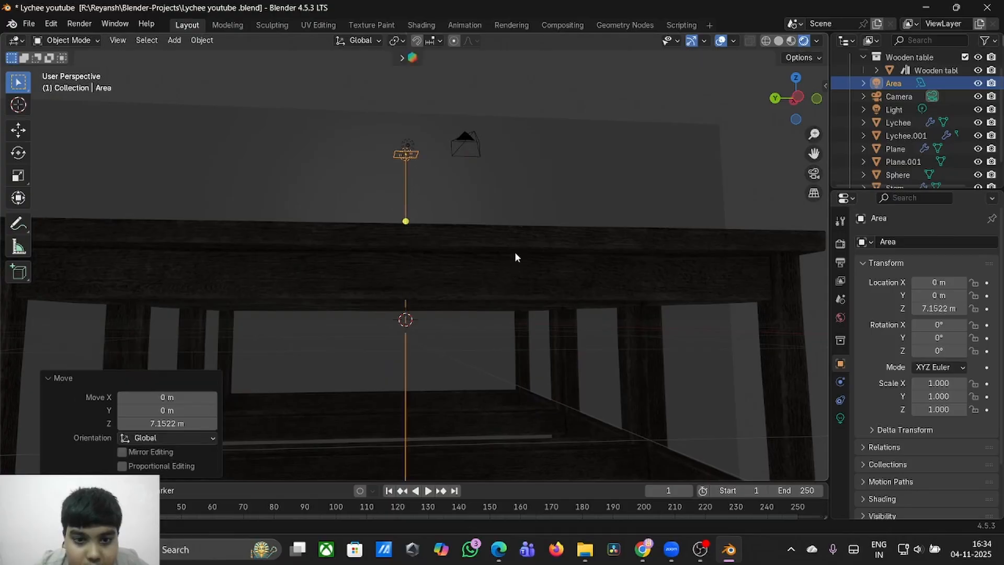
scroll(514, 252, down, 4)
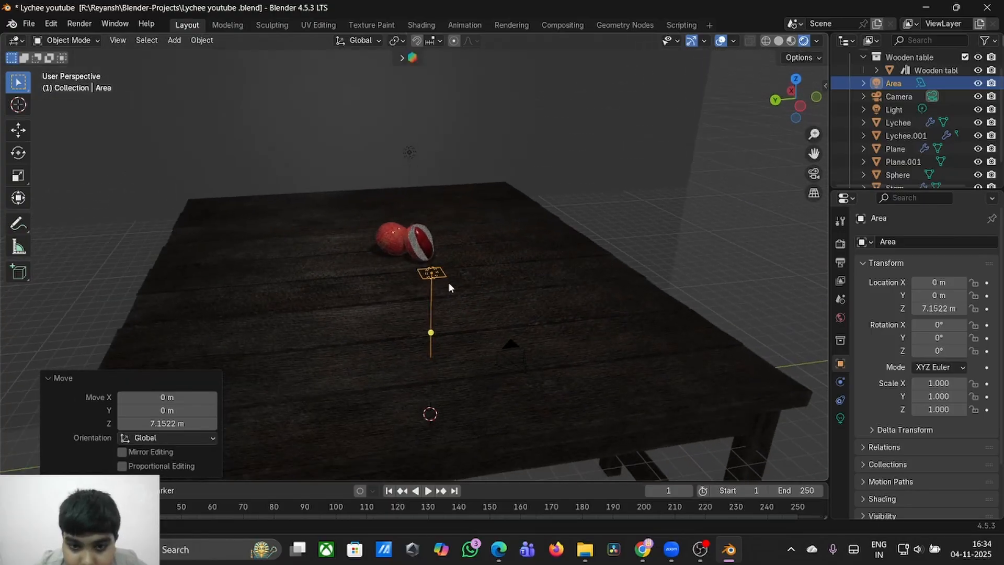
- Scale the area light uniformly by about 2.24
key(s)
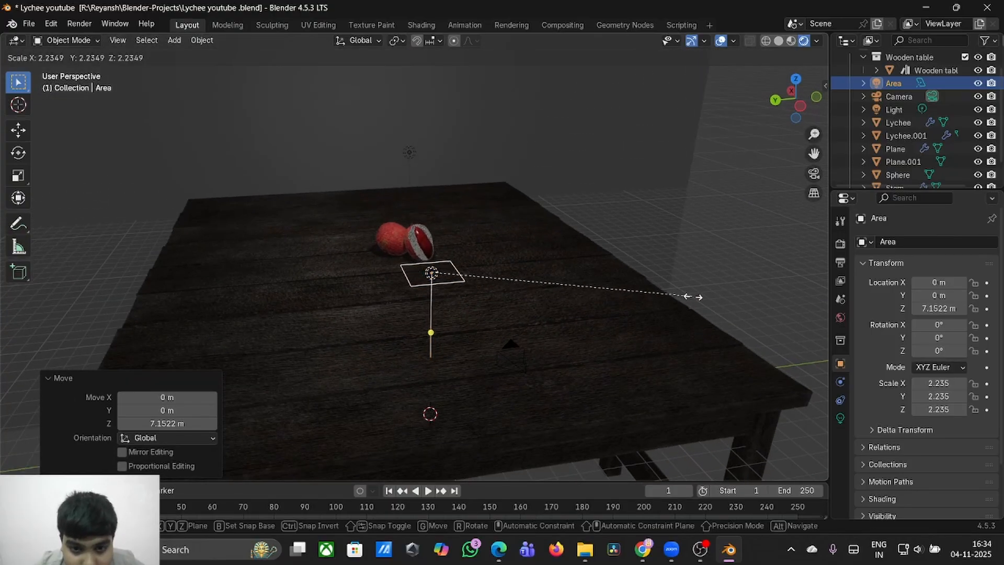
click(652, 285)
scroll(653, 285, up, 3)
scroll(653, 285, down, 5)
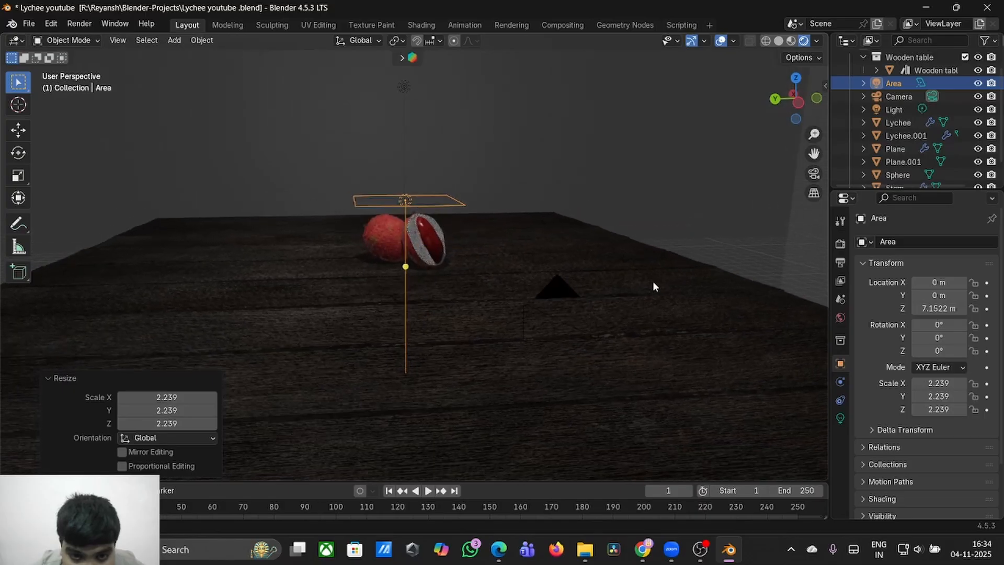
- Increase the area light's power to 20.5 and lower the light about 3.08 m along Z
click(840, 419)
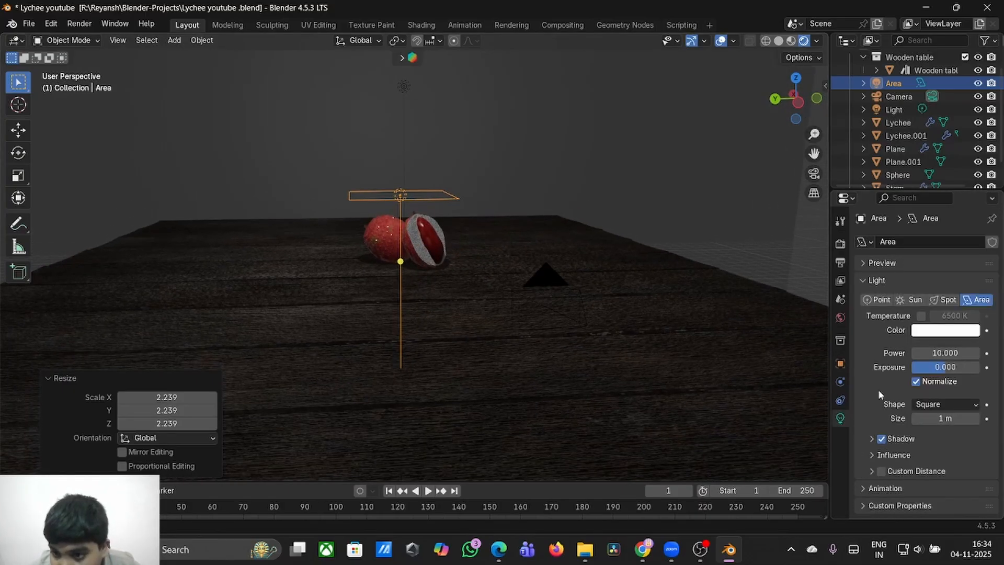
drag(945, 353, 954, 353)
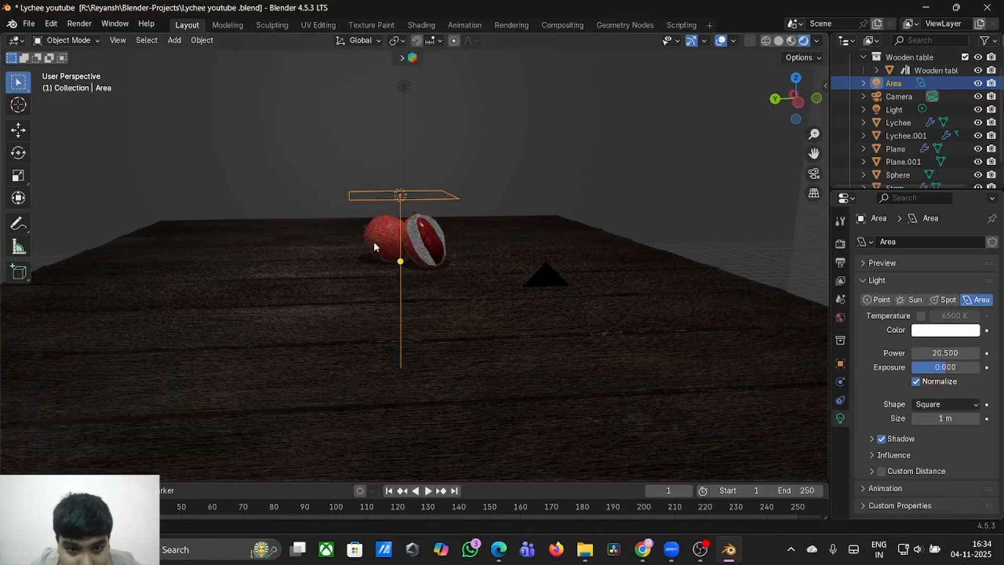
key(g)
key(z)
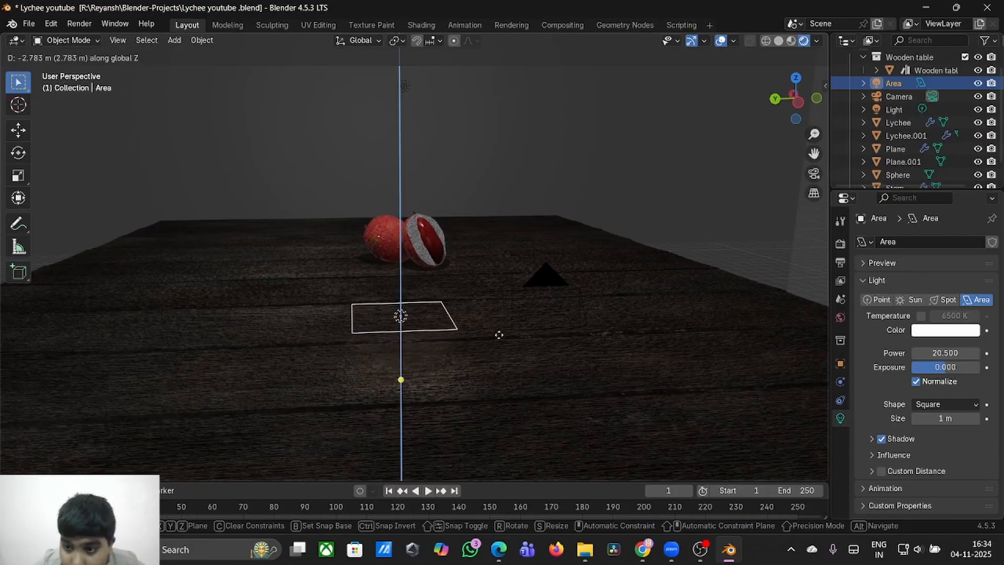
click(109, 342)
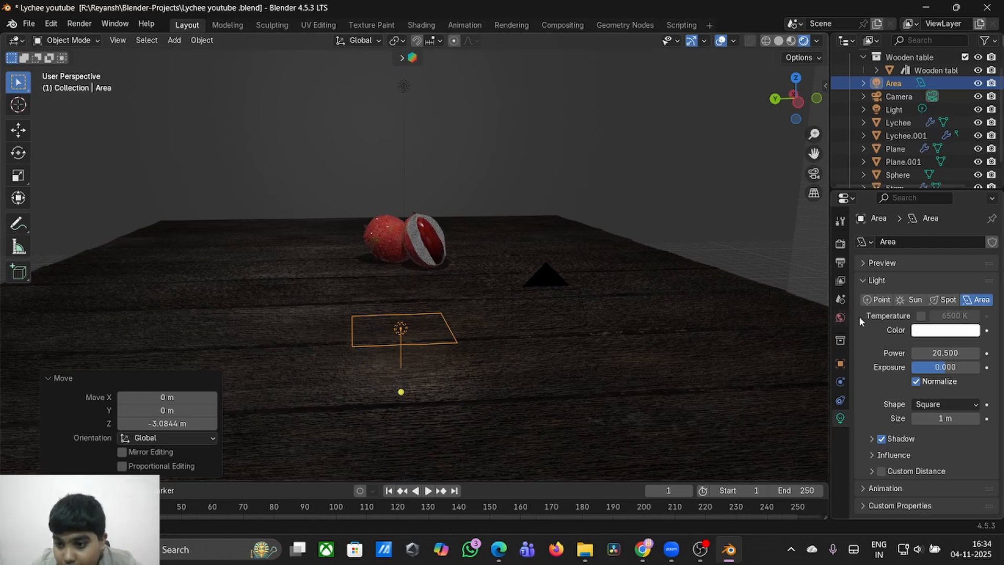
- Set the area light's power to 500 and its exposure to 2
drag(938, 350, 1003, 350)
click(945, 355)
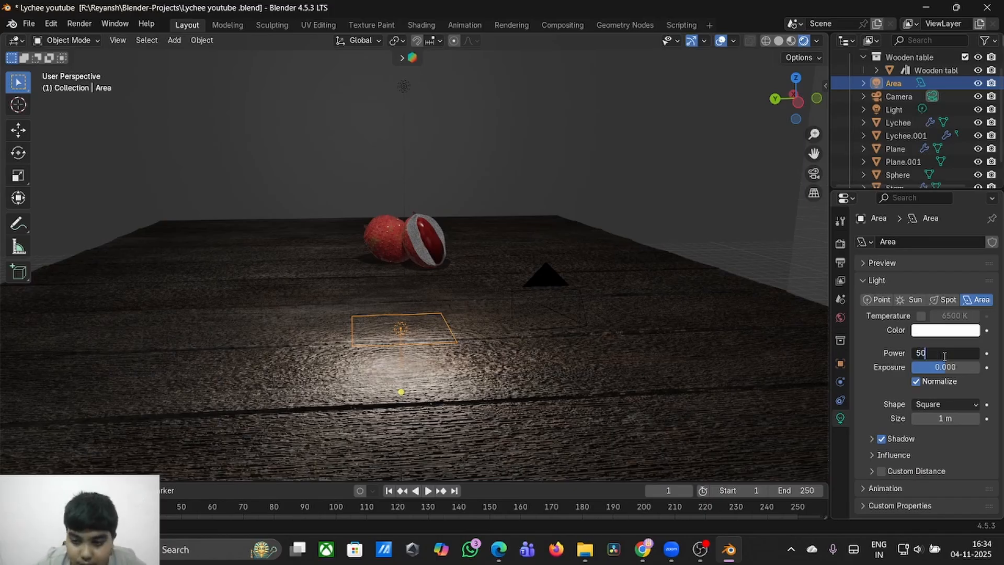
key(Return)
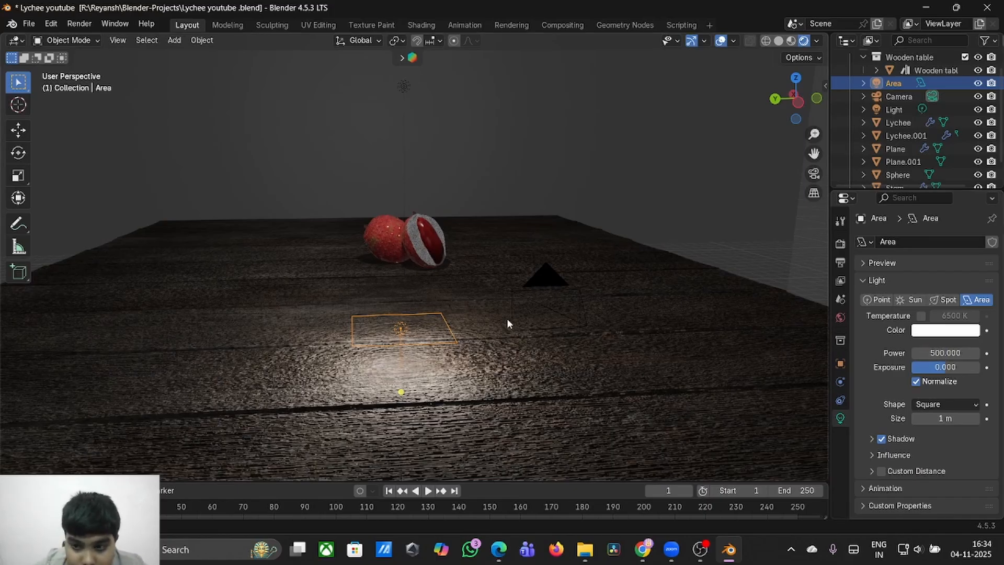
mouse_move(951, 375)
mouse_down()
mouse_move(977, 374)
mouse_move(960, 367)
mouse_up()
click(960, 368)
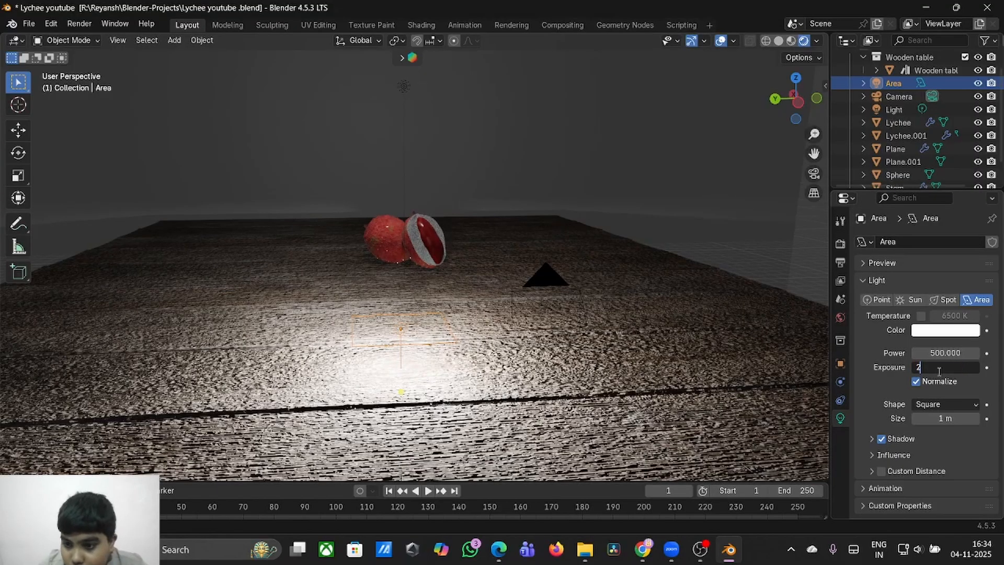
key(Return)
- Raise the area light about 7.44 m along Z, high above the table
key(g)
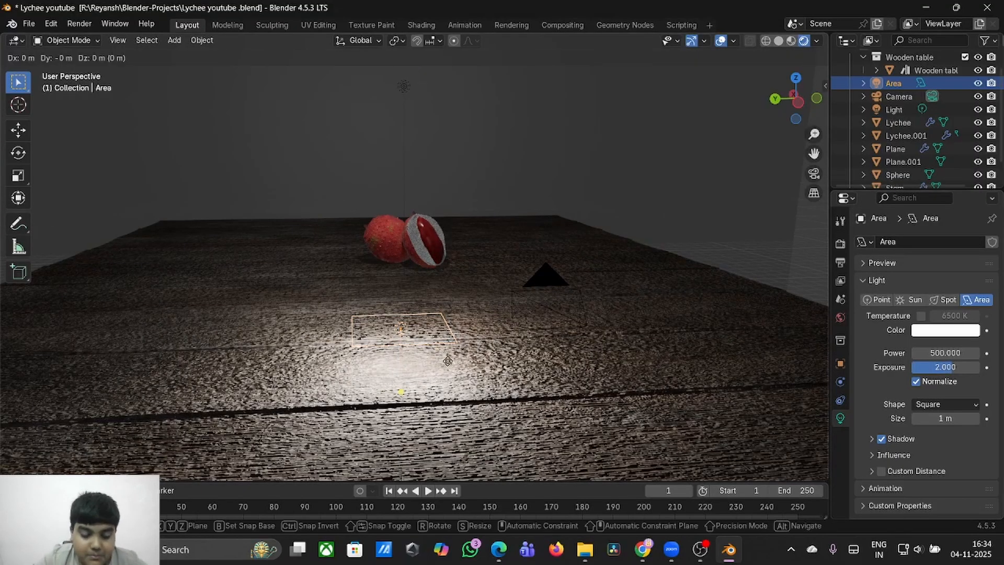
key(z)
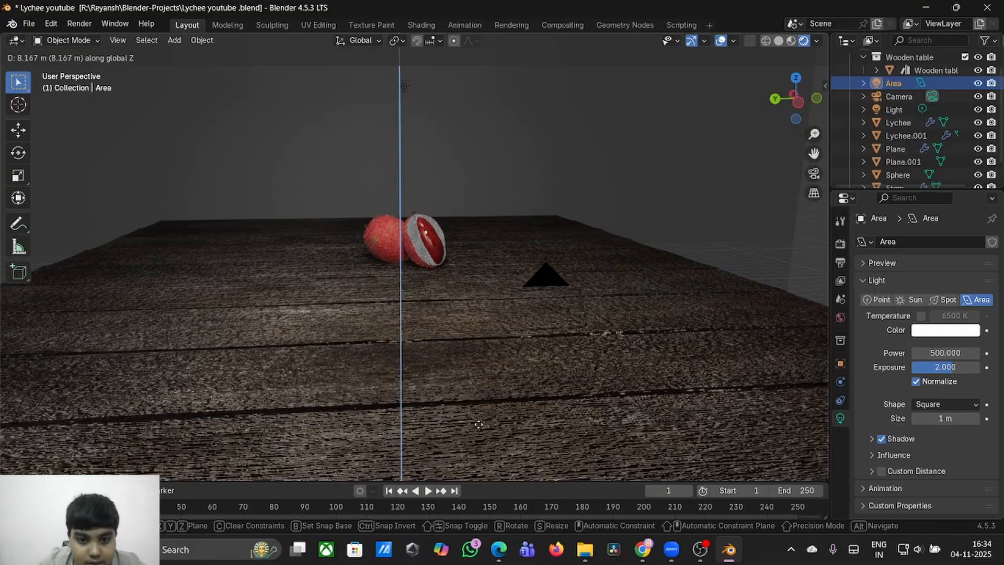
click(487, 463)
- Enlarge the square area light to a size of about 1.48 m
middle_drag(531, 404, 531, 403)
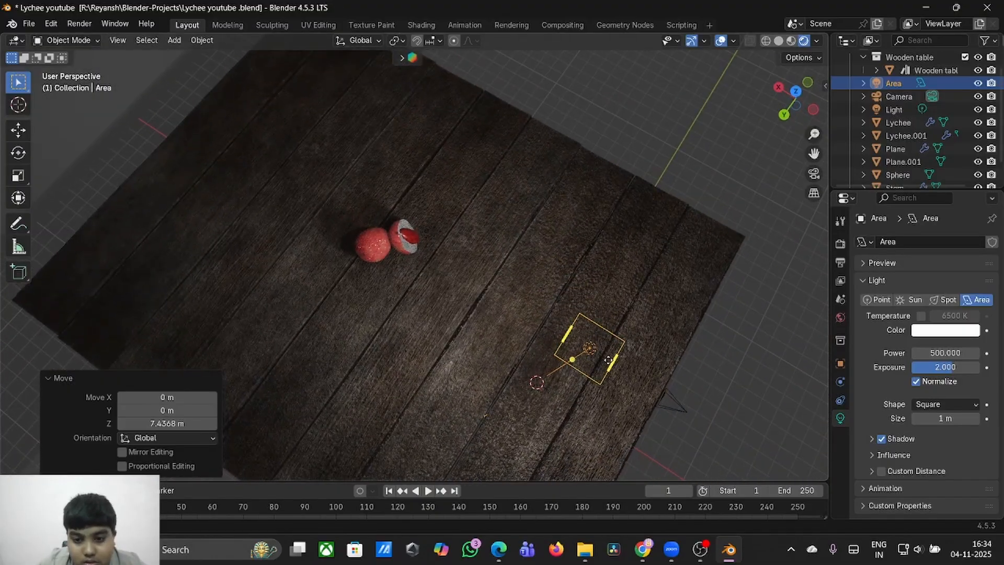
drag(611, 359, 607, 410)
mouse_move(627, 372)
mouse_down()
mouse_move(619, 366)
mouse_move(627, 371)
mouse_up()
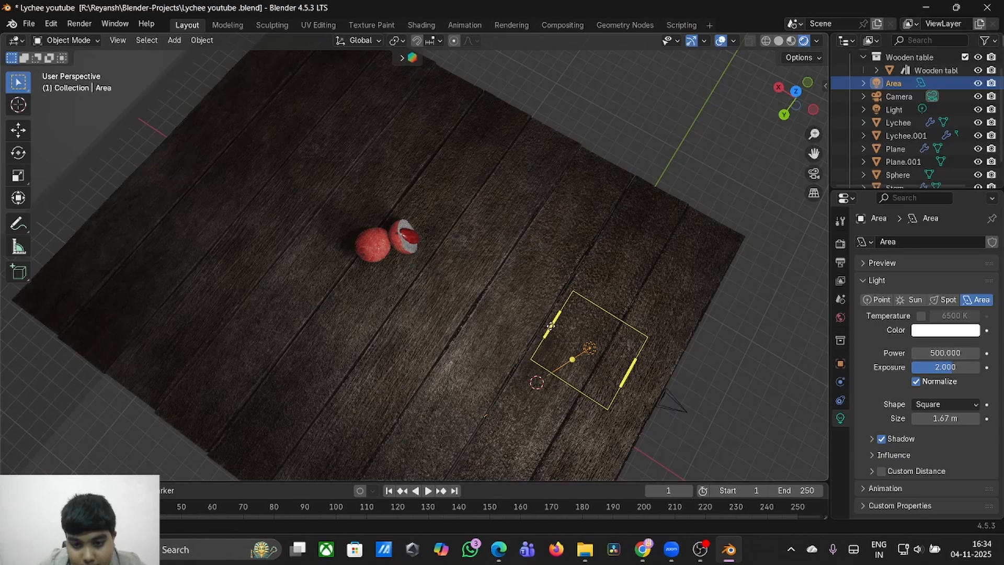
drag(567, 381, 567, 377)
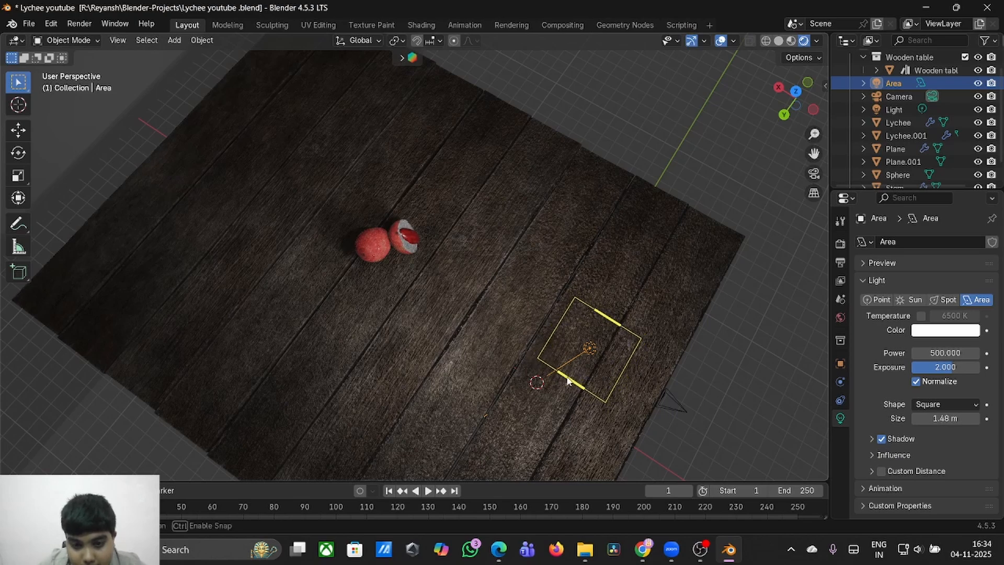
- Rotate the area light about -86.1° around the global Y axis to aim it toward the backdrop
middle_drag(567, 377, 567, 377)
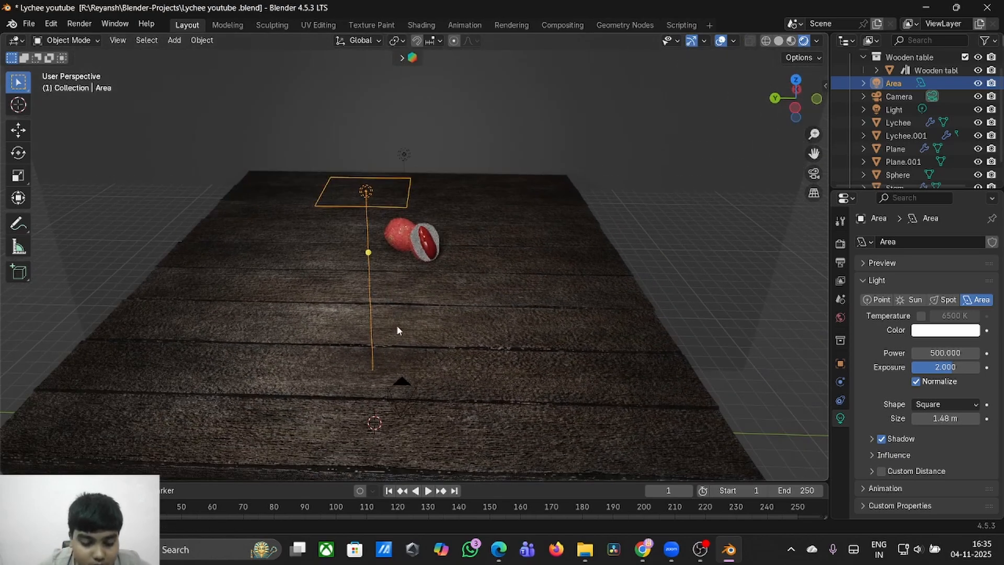
key(r)
key(y)
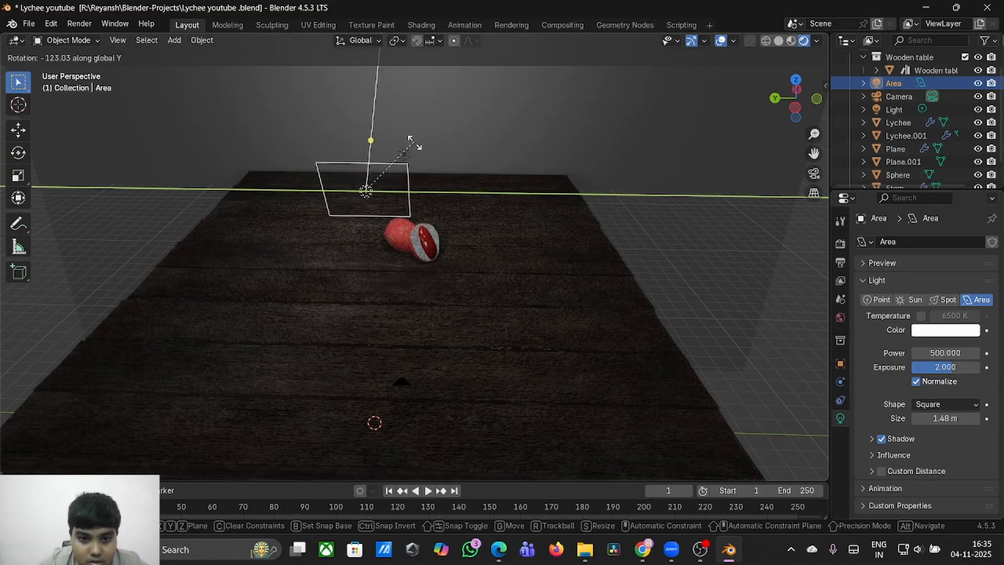
click(420, 189)
middle_drag(421, 188, 423, 185)
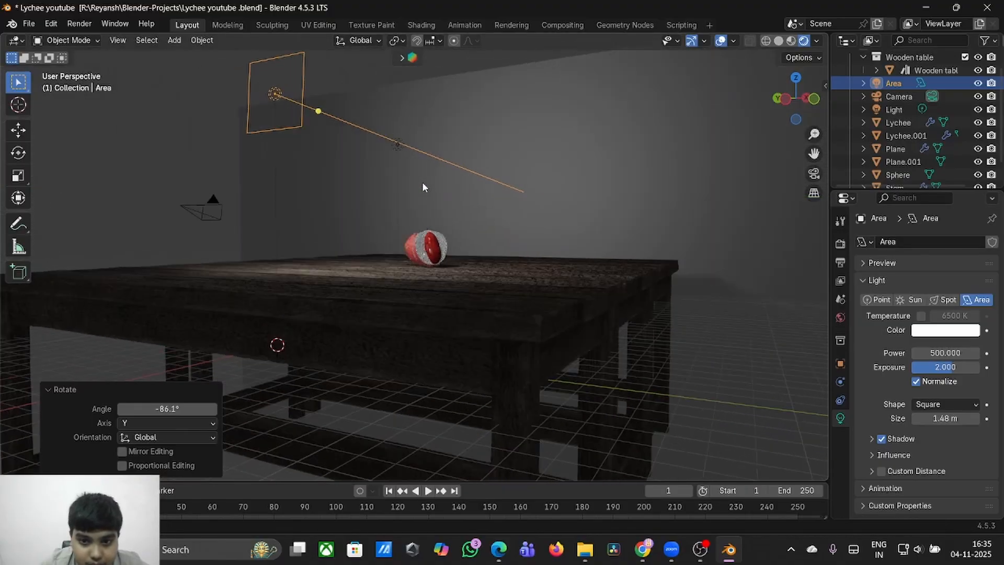
click(699, 198)
click(422, 26)
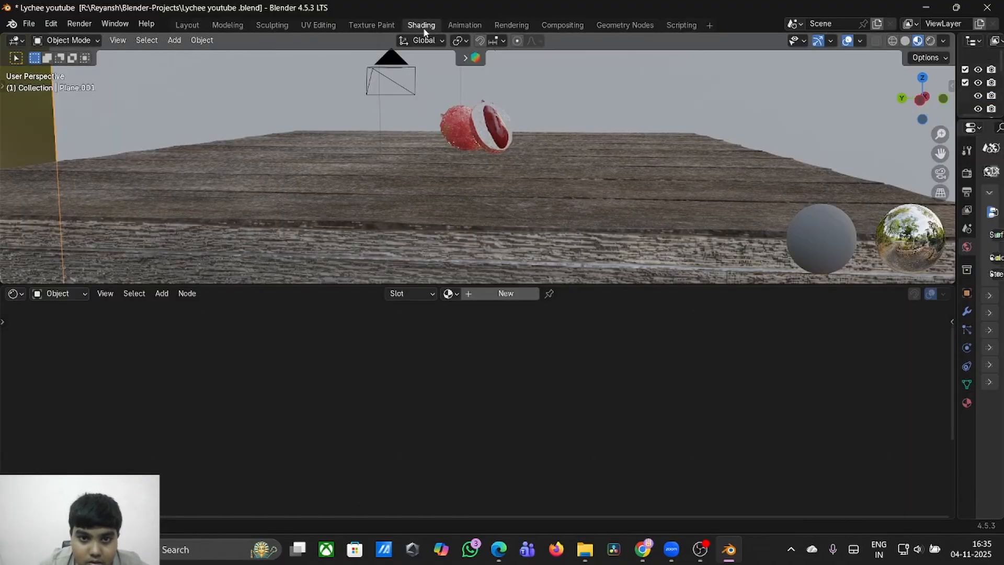
click(187, 25)
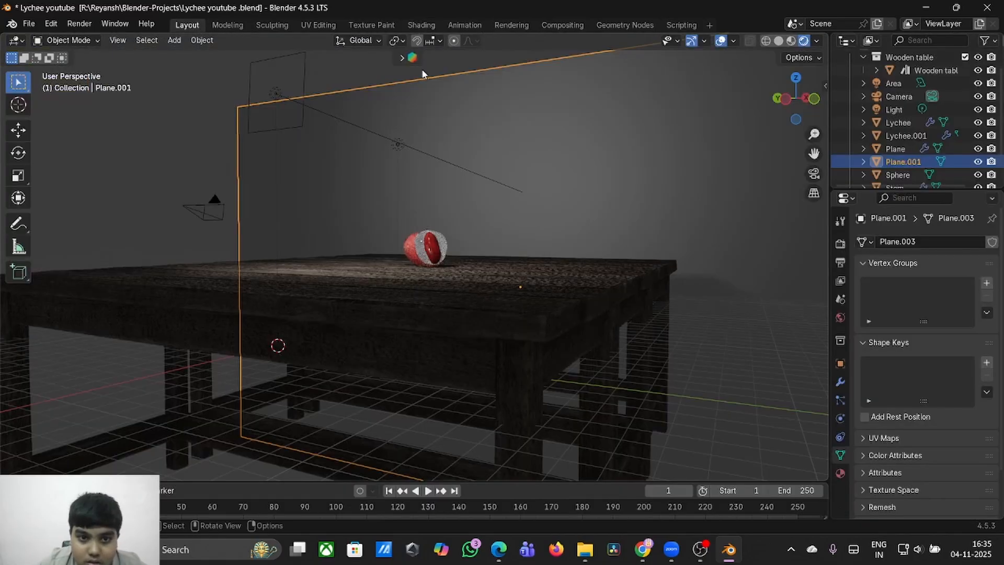
middle_drag(540, 168, 540, 168)
key(KP_0)
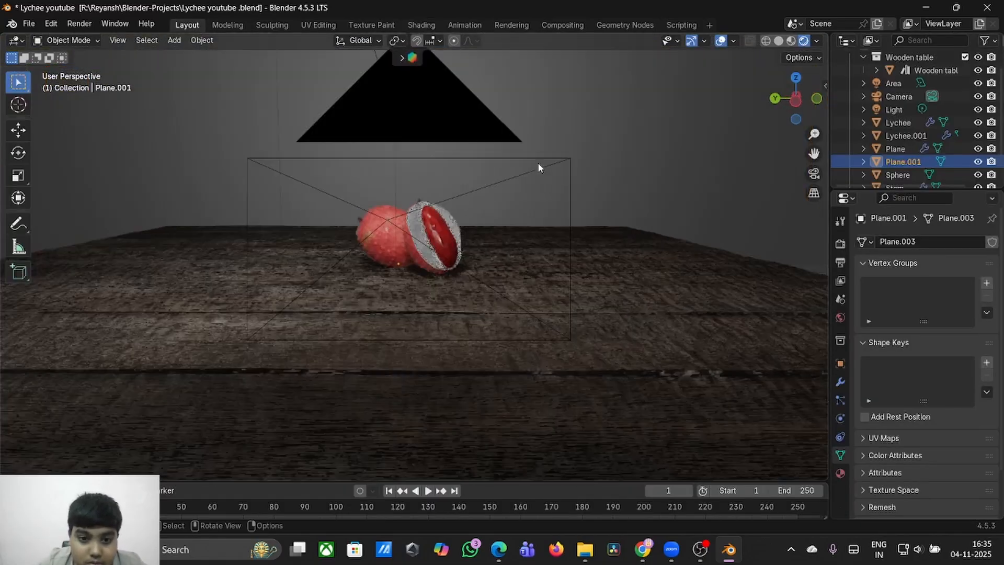
middle_drag(540, 168, 540, 167)
- Duplicate the area light and place the copy about 6.34 m along the global Y axis
click(441, 174)
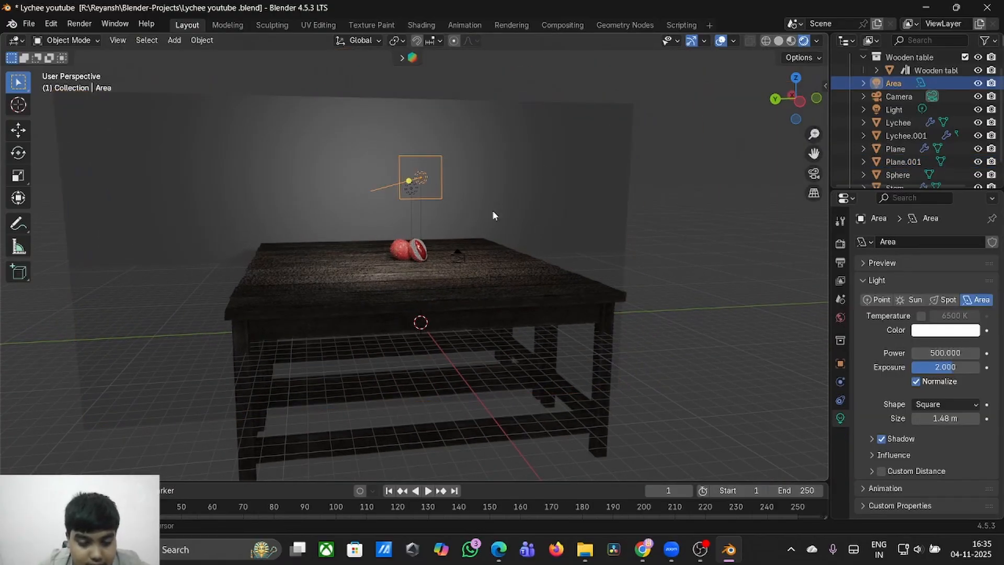
key(shift+d)
key(y)
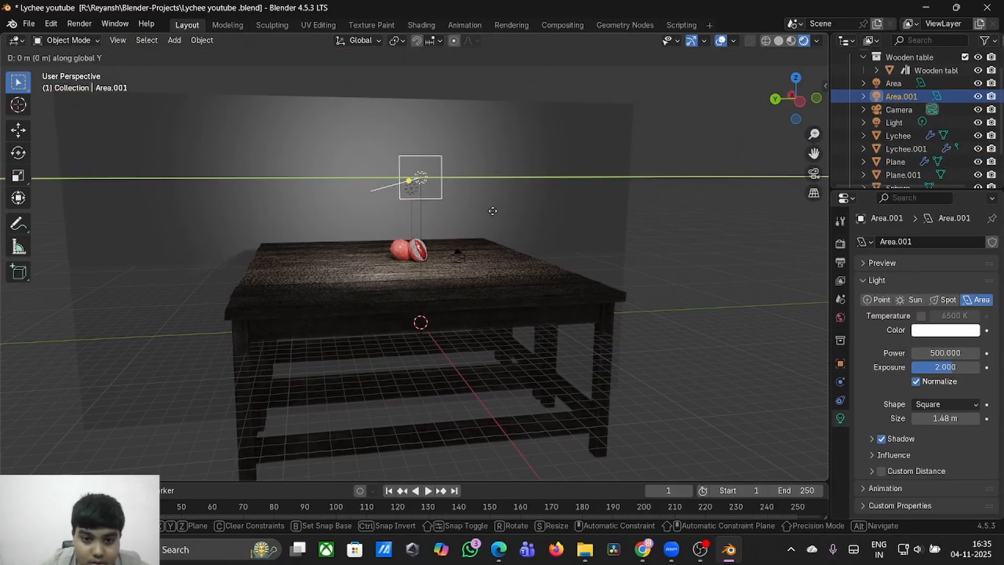
click(409, 229)
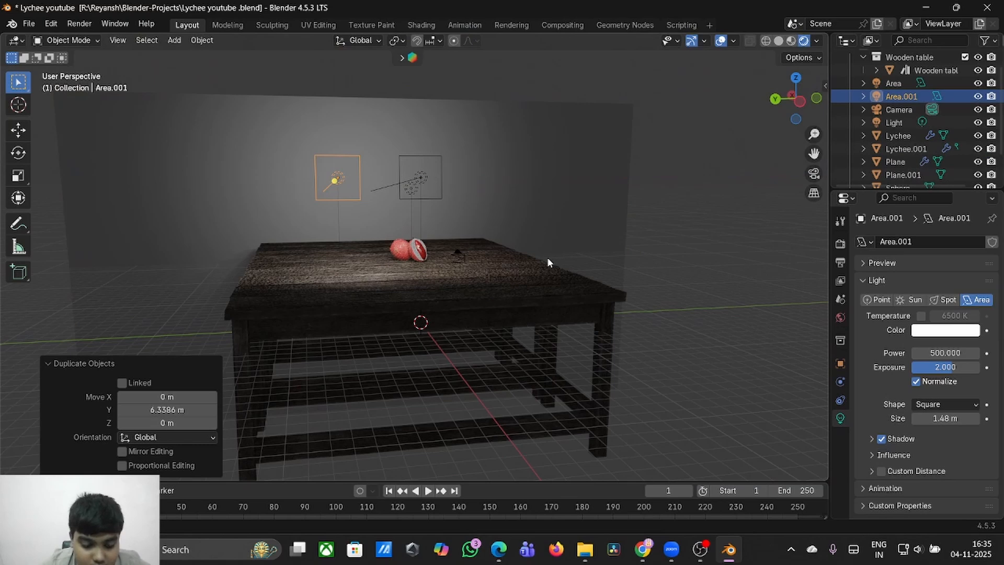
- Scale the duplicated area light into a narrow vertical strip, by about 0.212 in Y, 2.144 in X and 1.32 in Z
key(s)
key(y)
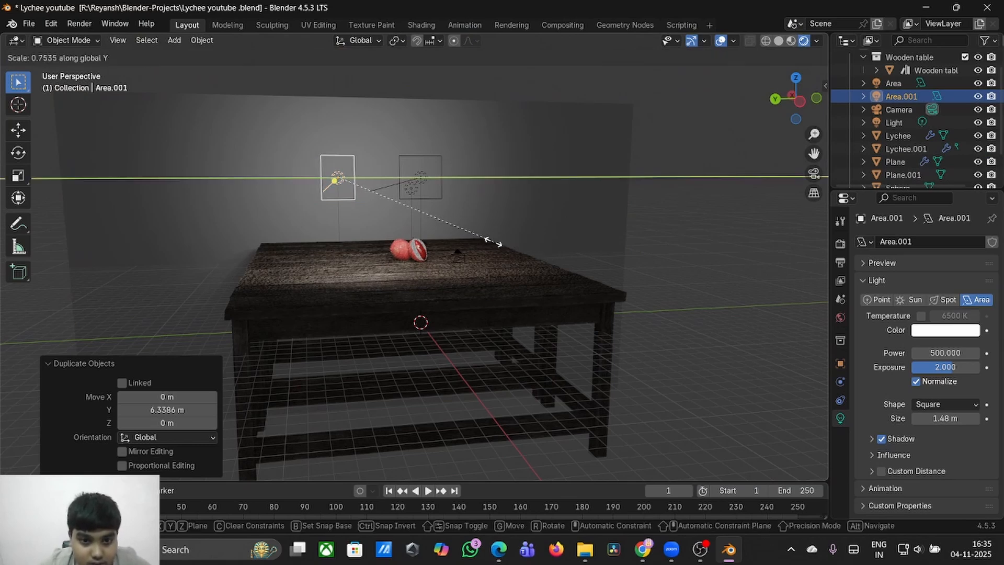
click(378, 211)
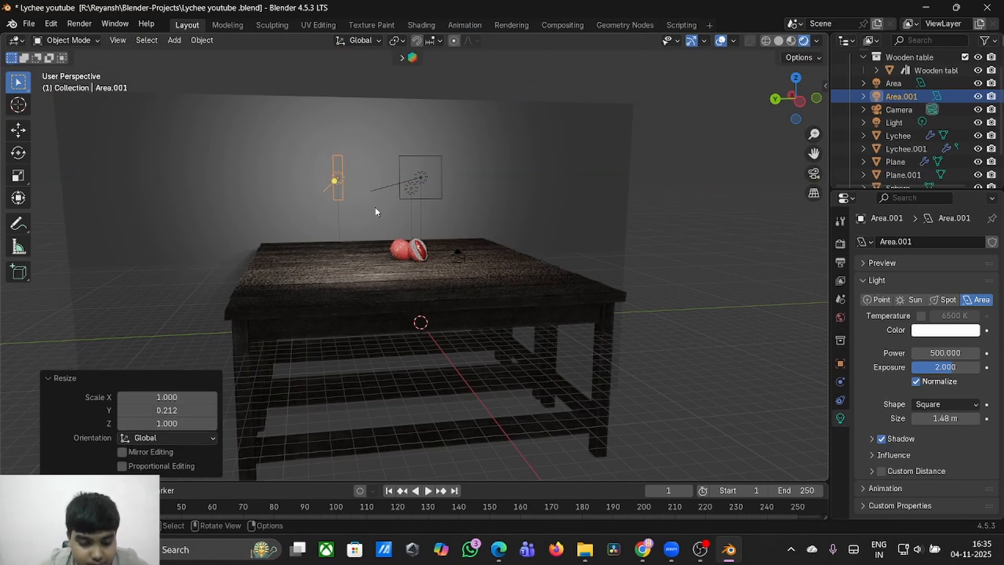
key(s)
key(x)
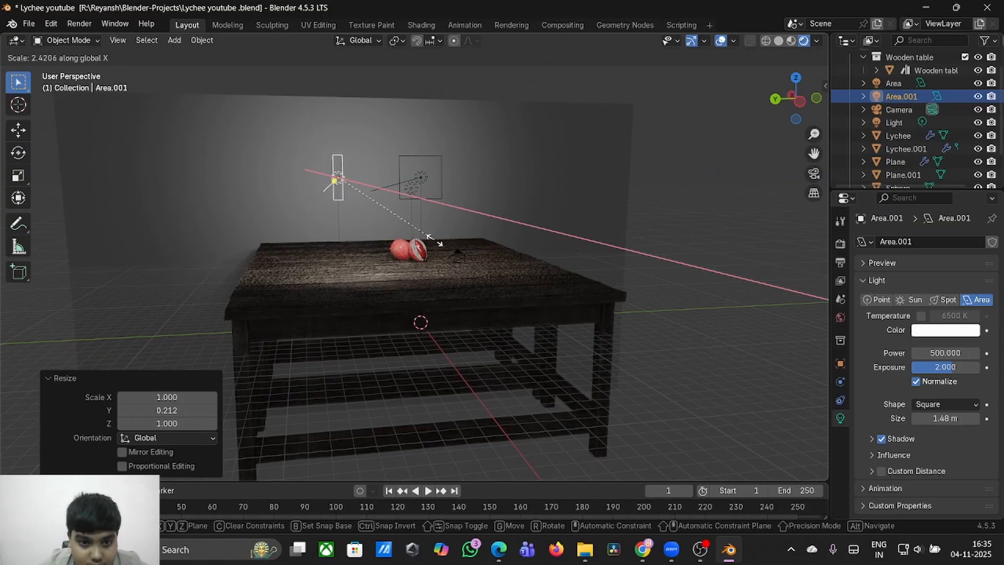
click(427, 235)
key(s)
key(z)
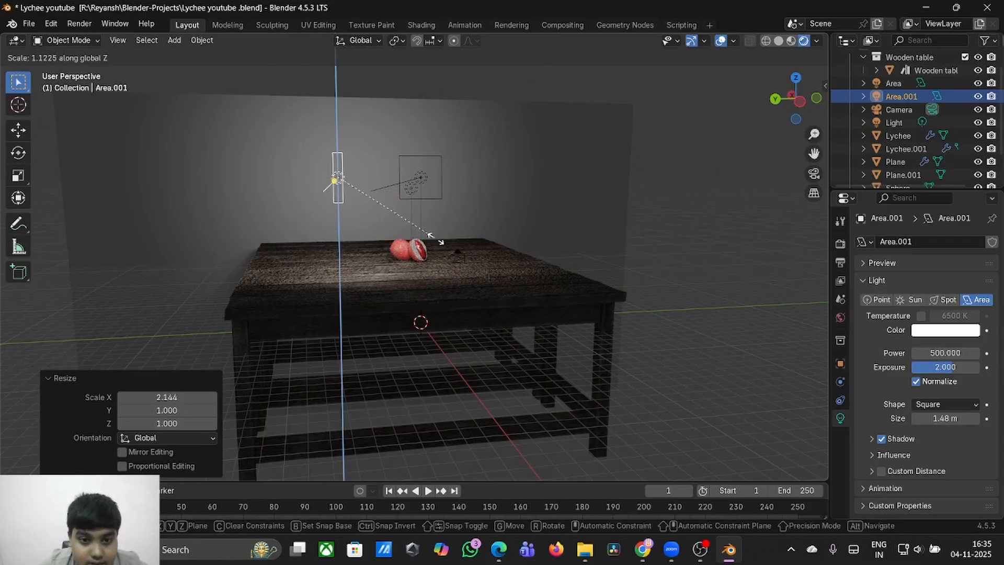
click(452, 247)
- Move the strip-shaped area light about -5.29 m along the global X axis
key(g)
key(y)
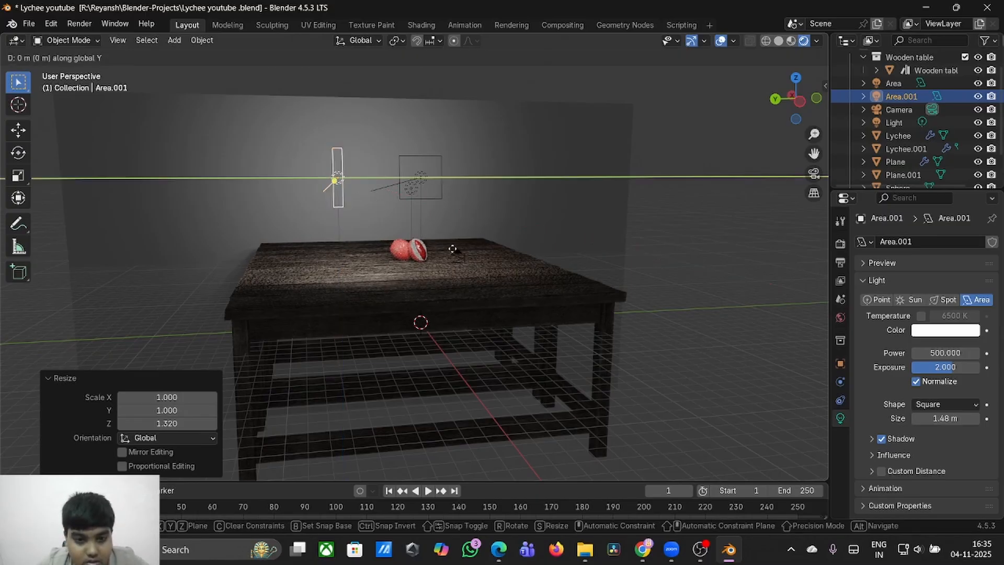
key(x)
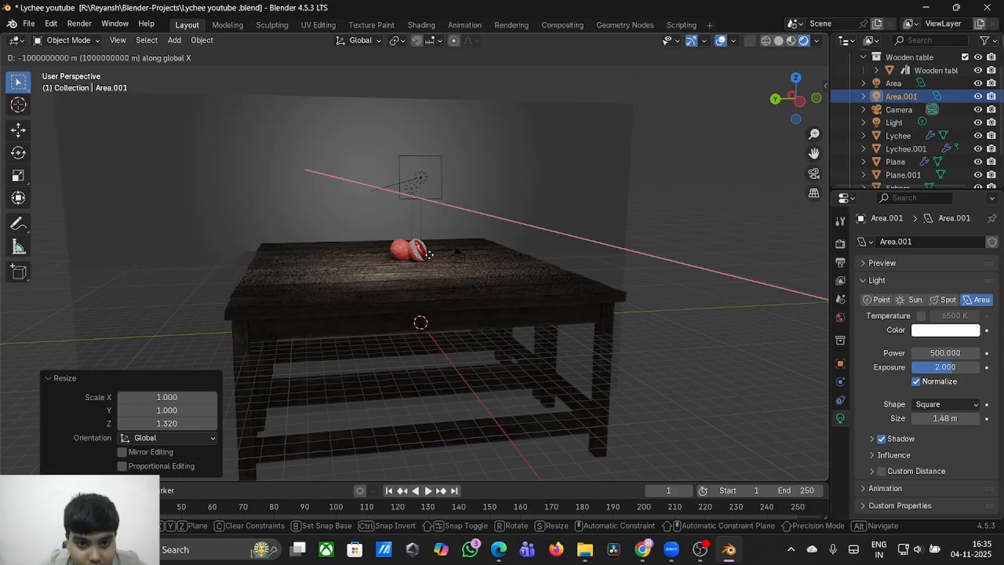
click(456, 265)
- Try to rotate the strip-shaped area light around the global X axis, and undo the rotation
key(r)
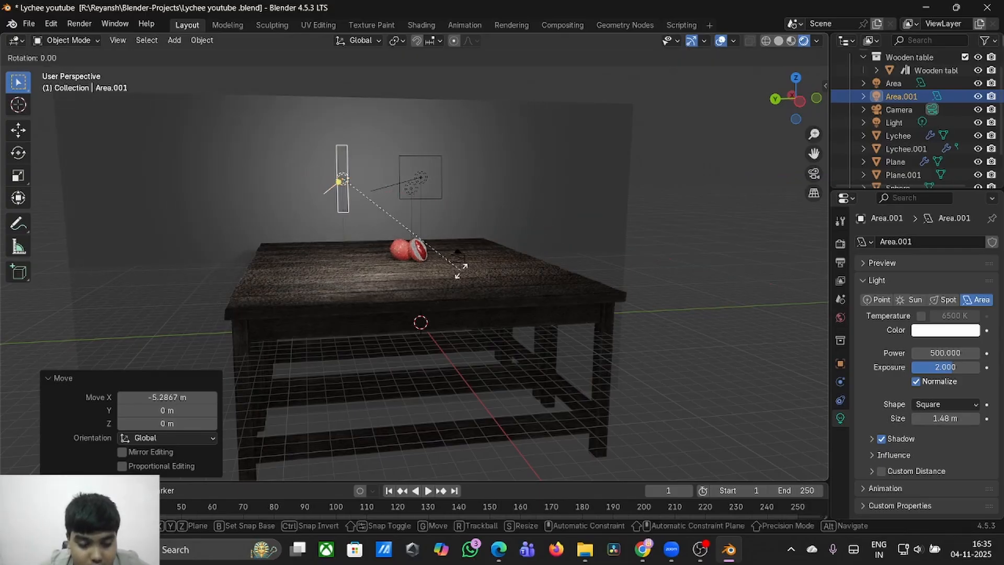
key(x)
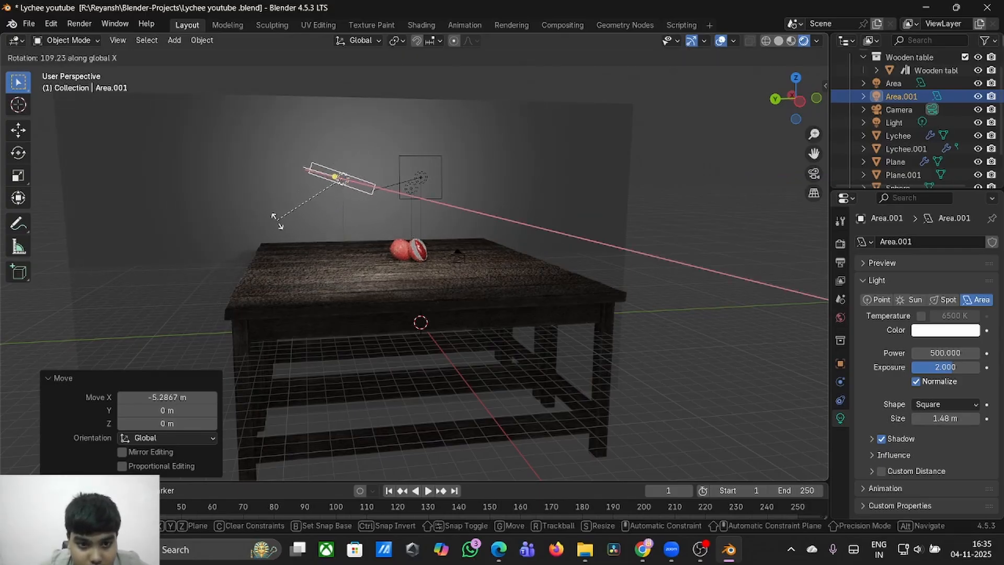
click(293, 237)
key(ctrl+z)
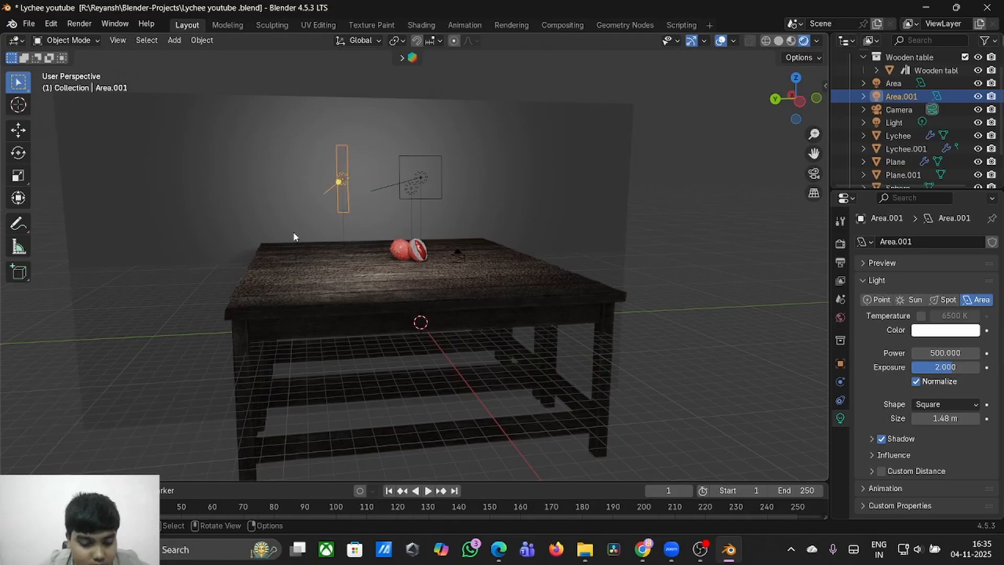
- Rotate the strip light about -69.5° around global Z and tilt it about 10.3° around global X to aim it across the table
key(r)
key(z)
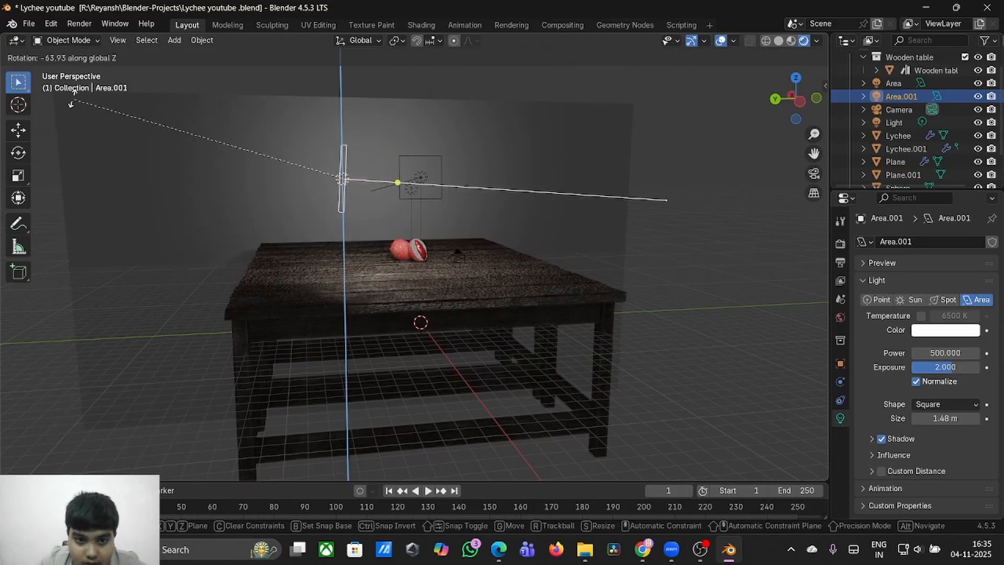
click(160, 114)
key(r)
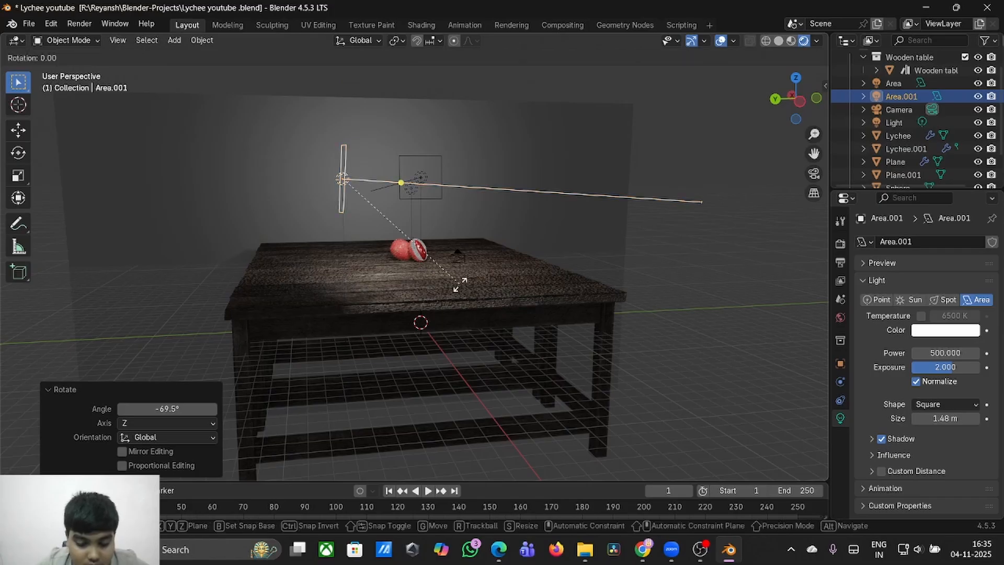
key(x)
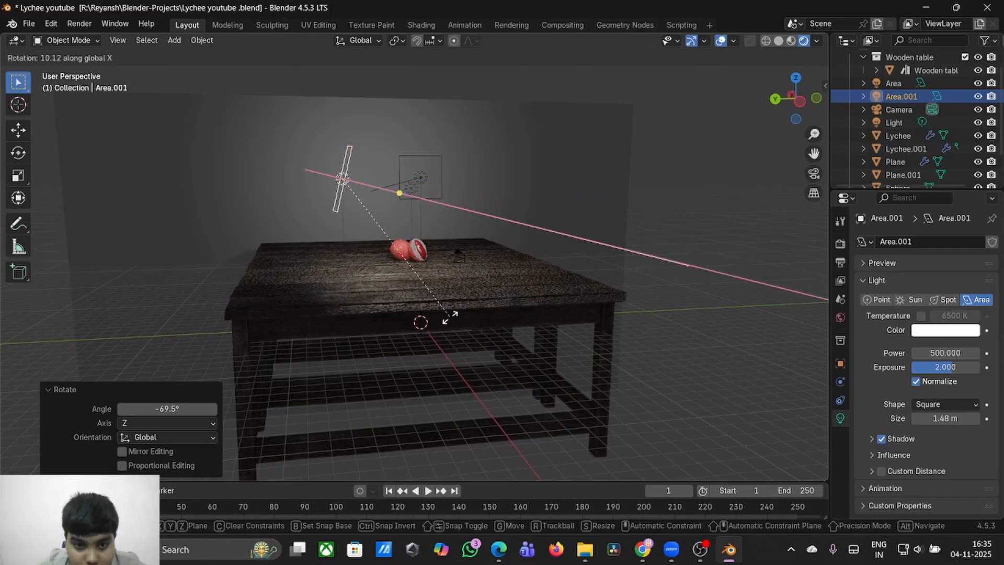
click(478, 353)
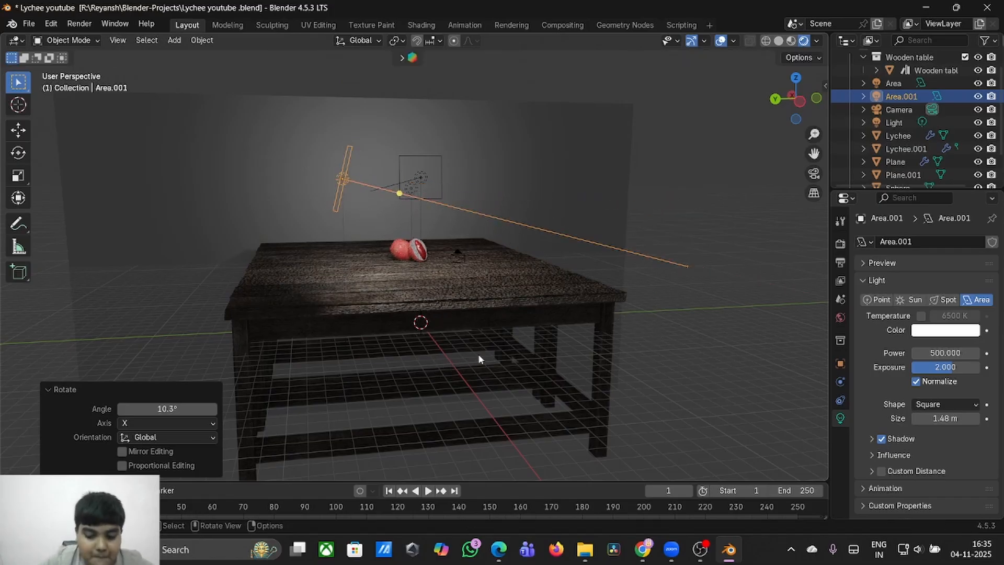
- Move the strip light about 9.09 m along Y, beyond the table's side, and lower it about 1.82 m along Z
key(g)
key(y)
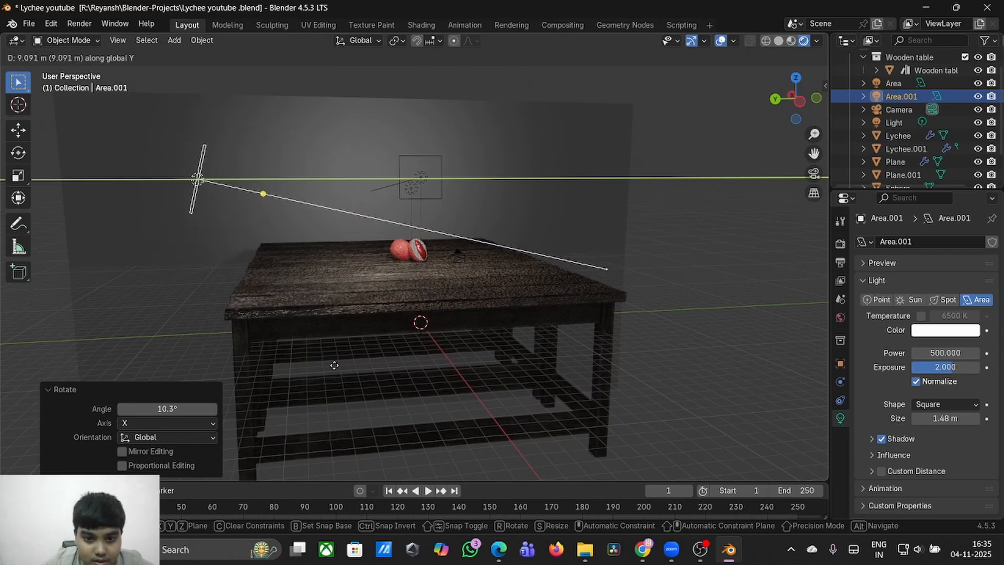
click(335, 369)
key(g)
key(x)
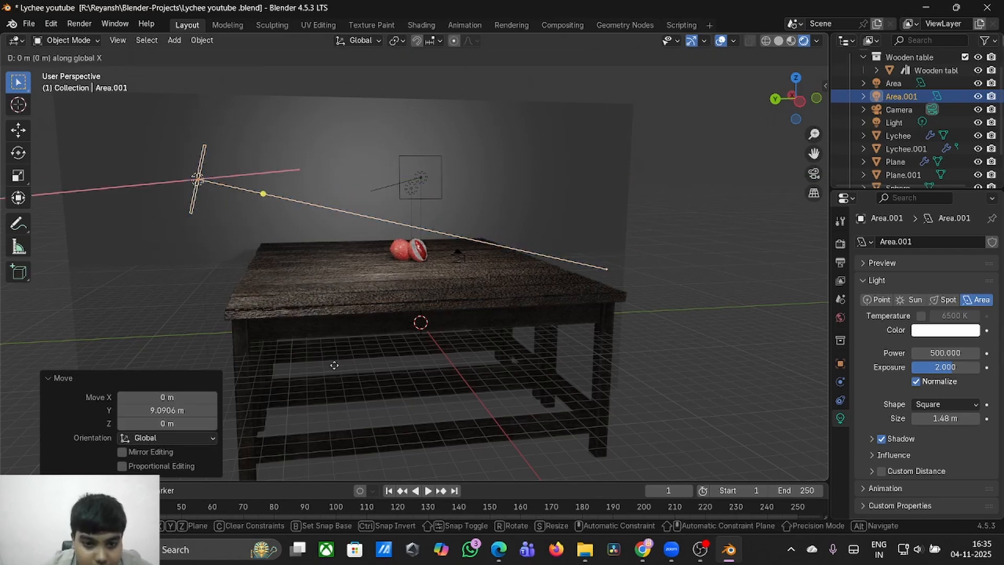
key(z)
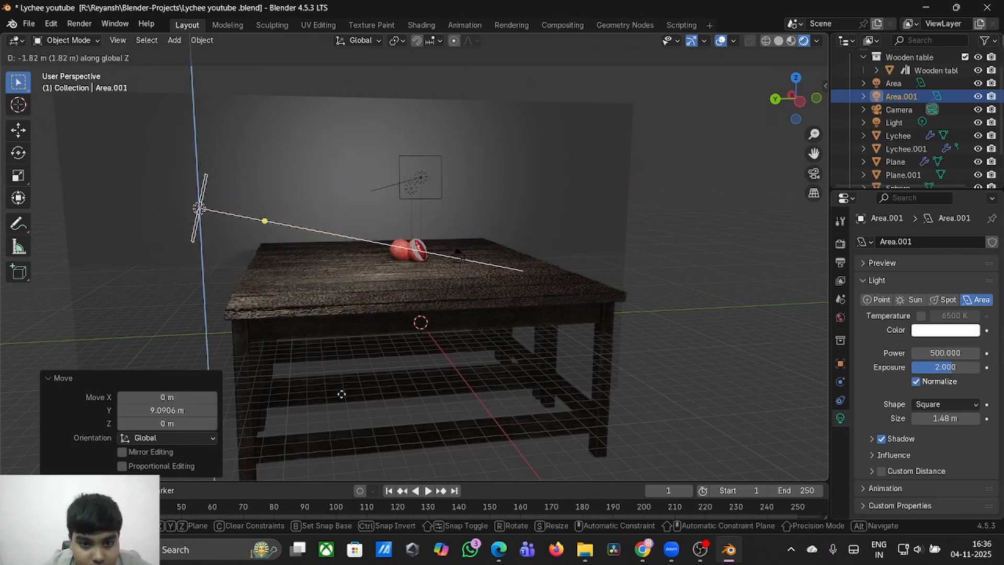
click(357, 401)
- Rotate the strip light about -3.97° around the global Y axis and check the lychees through the camera
key(r)
key(y)
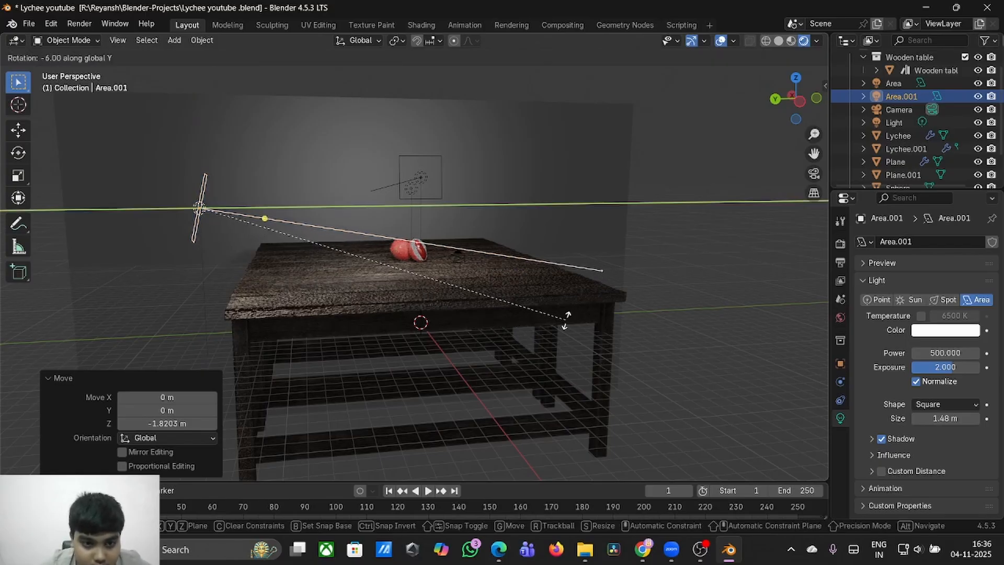
click(588, 345)
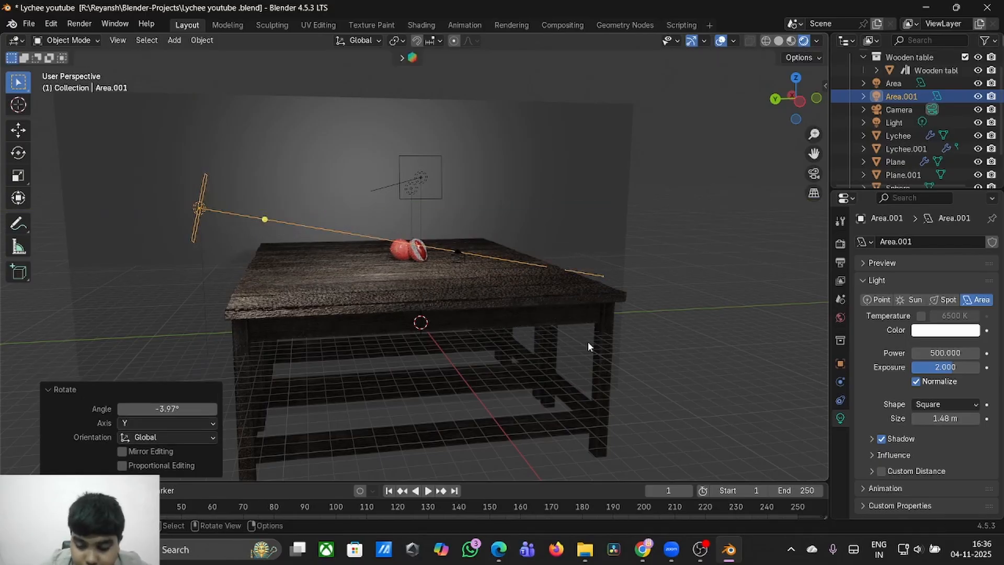
key(KP_0)
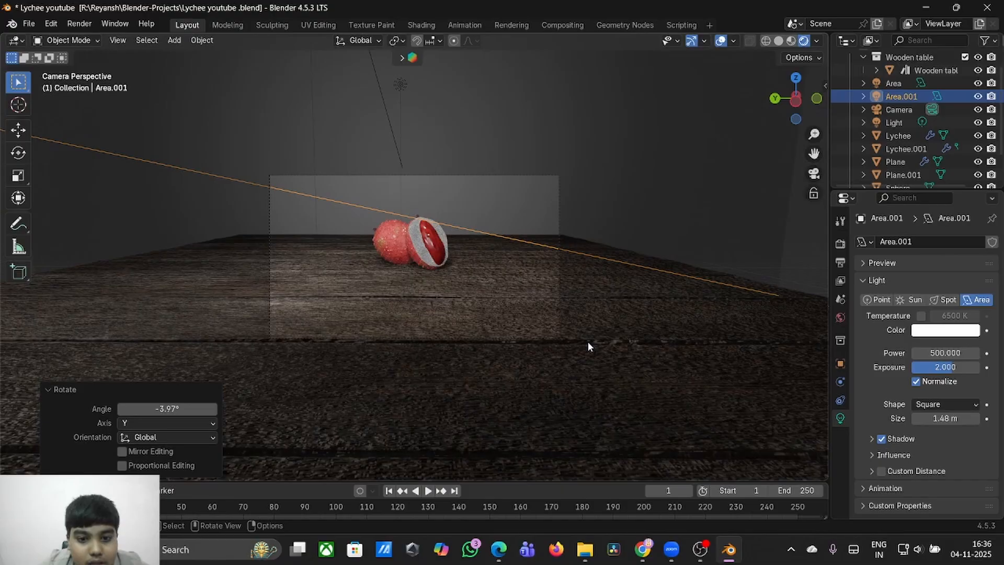
middle_drag(587, 341, 395, 296)
scroll(484, 231, down, 10)
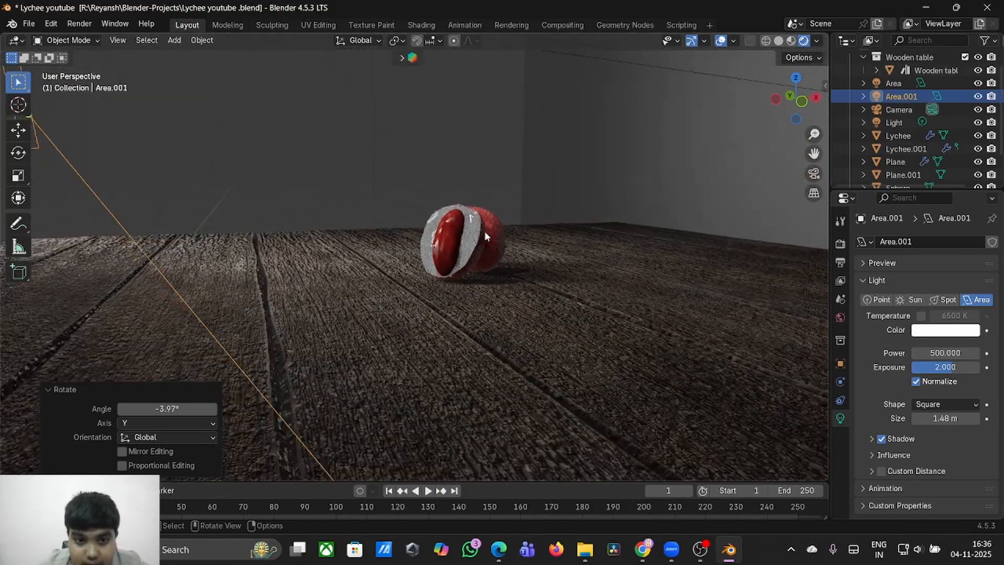
middle_drag(484, 231, 485, 230)
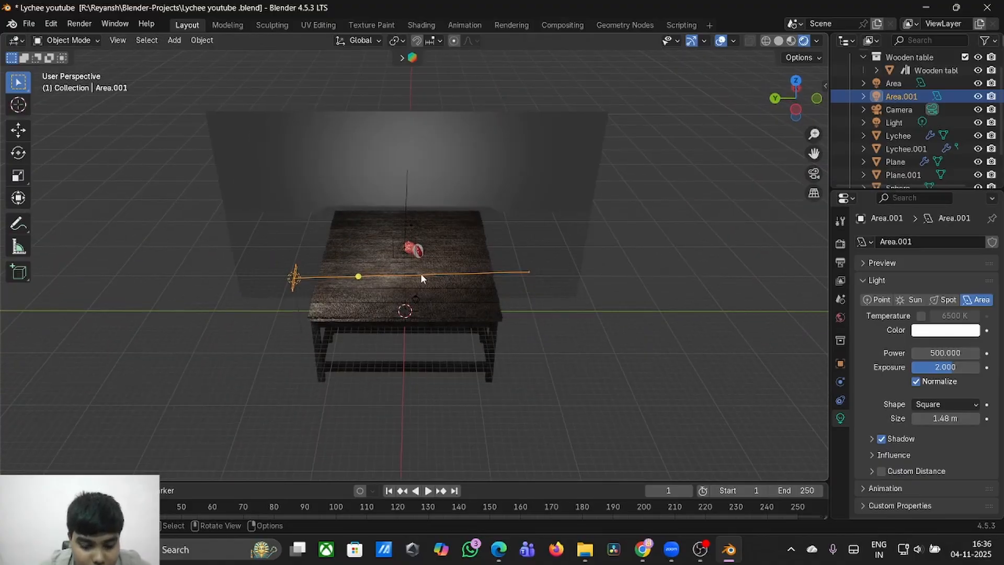
- Try to rotate the strip light about -30.3° around the global Y axis, and undo the rotation
key(r)
key(y)
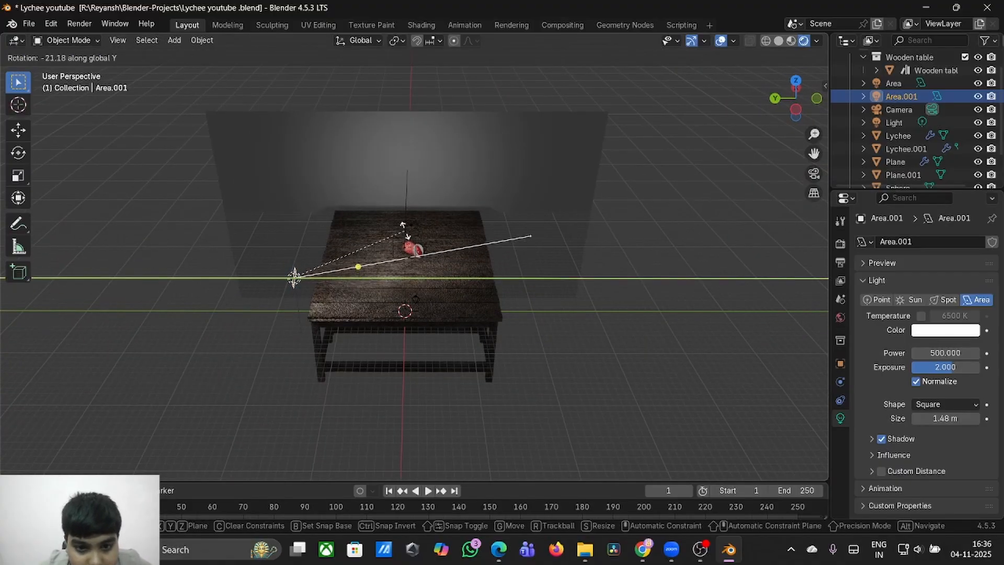
click(294, 277)
middle_drag(293, 277, 394, 216)
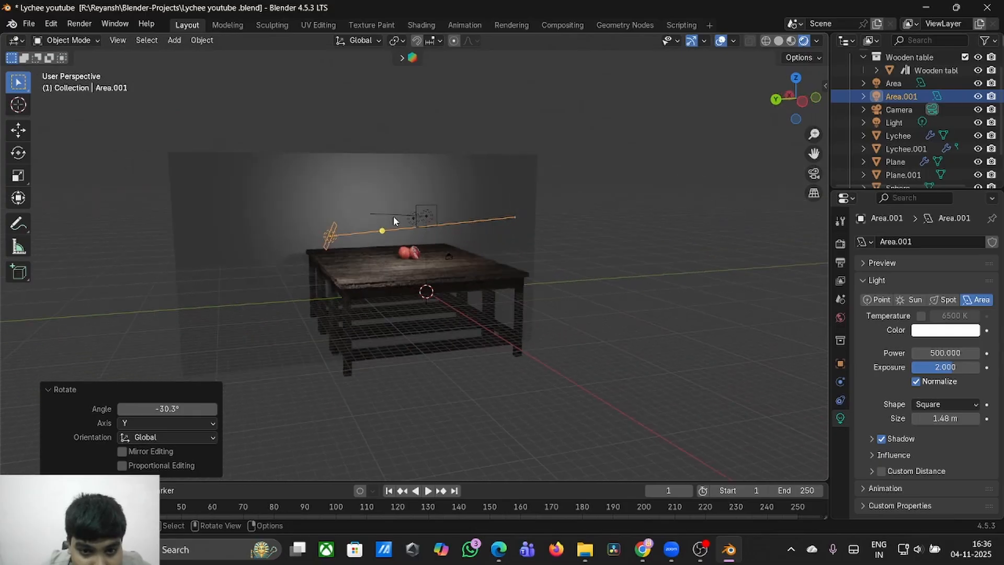
key(a)
key(ctrl+z)
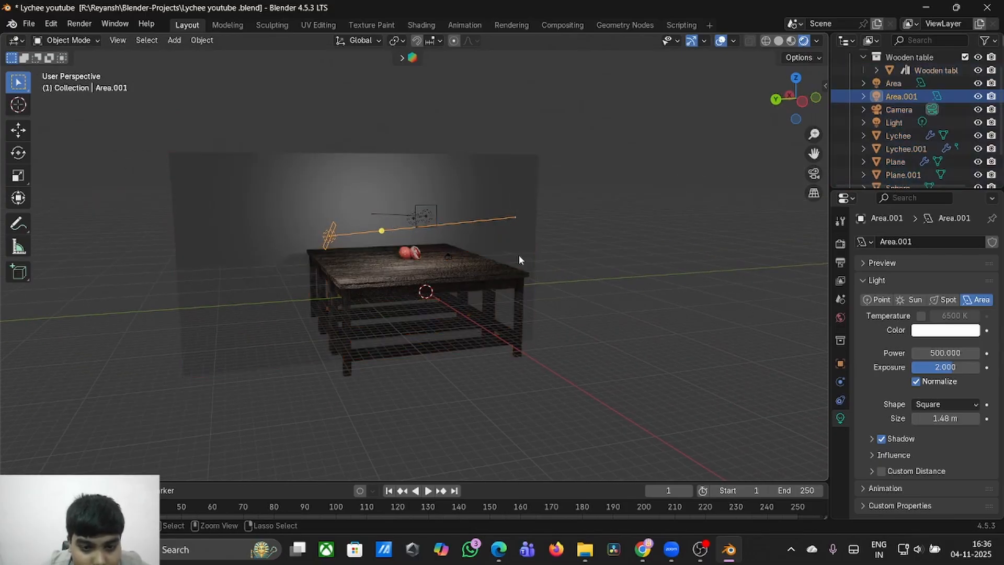
key(ctrl+z)
- Rotate the strip light about 23.3° around the global Z axis to turn its beam toward the lychees
middle_drag(518, 255, 519, 255)
key(r)
key(x)
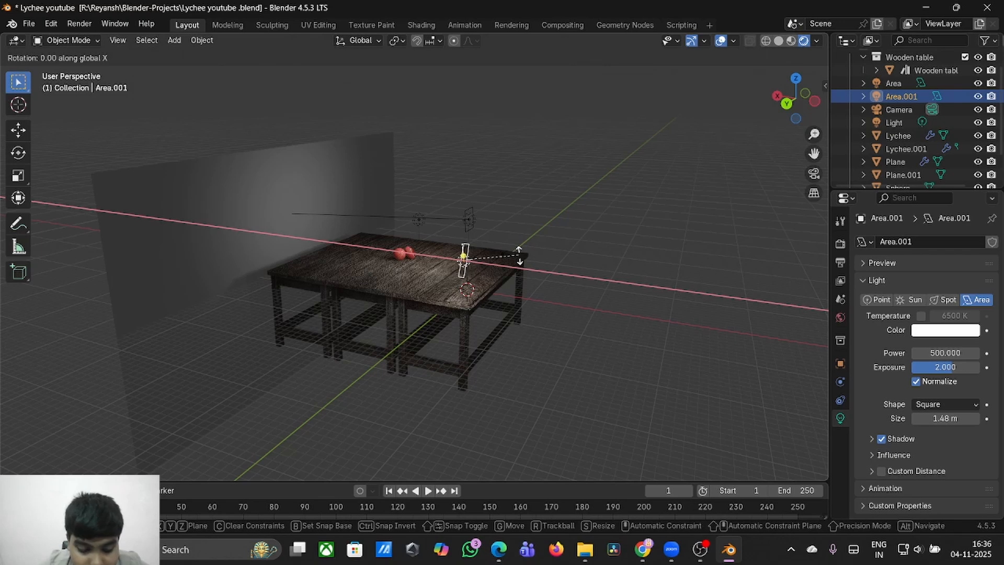
key(z)
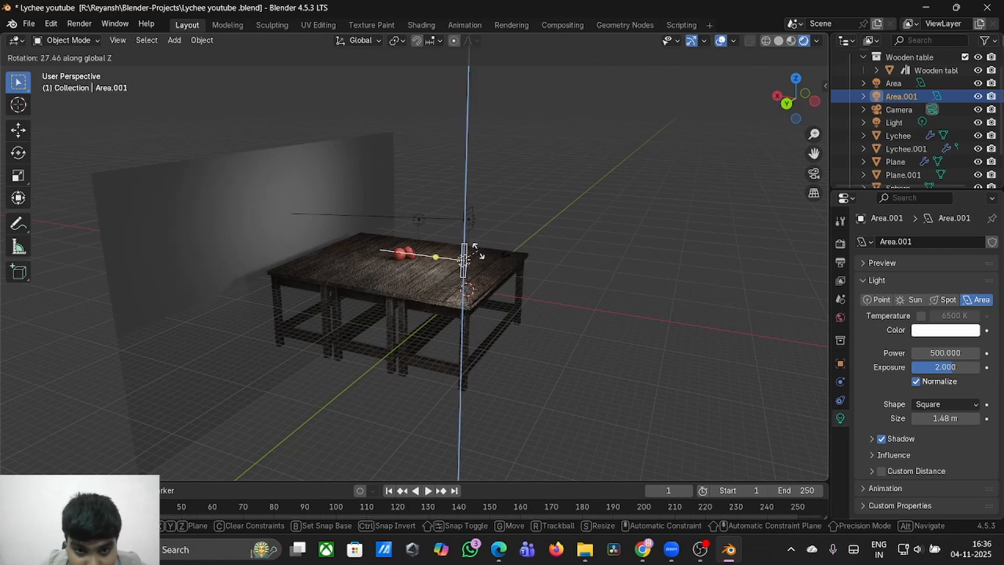
click(478, 251)
- Move the strip light about 5.91 m along Y and about 3.70 m along X
key(g)
key(y)
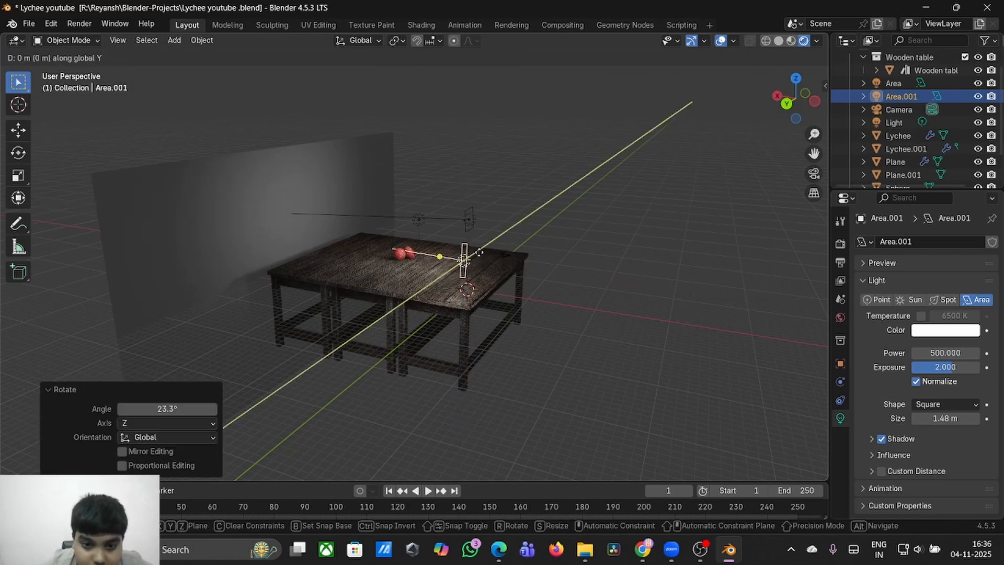
click(447, 246)
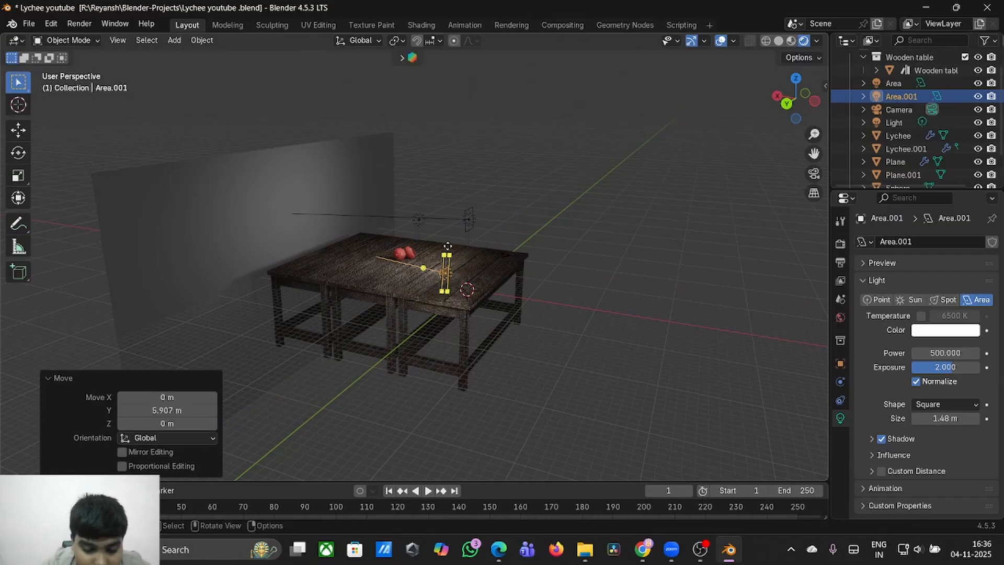
key(g)
key(x)
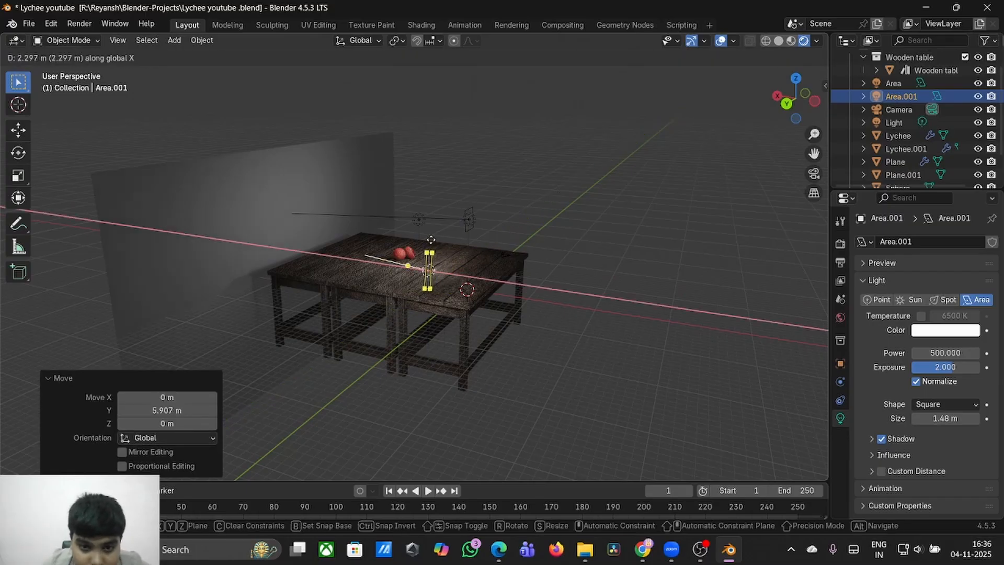
click(421, 235)
- Rotate the strip light about -15.6° around the global Z axis to aim its beam at the lychees
key(r)
key(z)
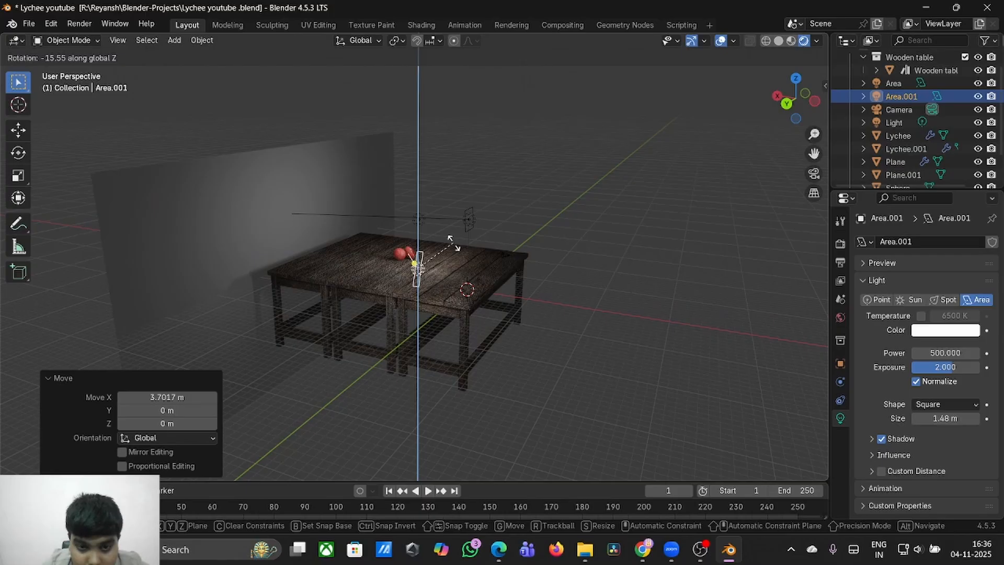
click(453, 242)
- Duplicate the strip light and place the copy about -37.25 m along Y, on the table's opposite side
middle_drag(453, 243, 357, 251)
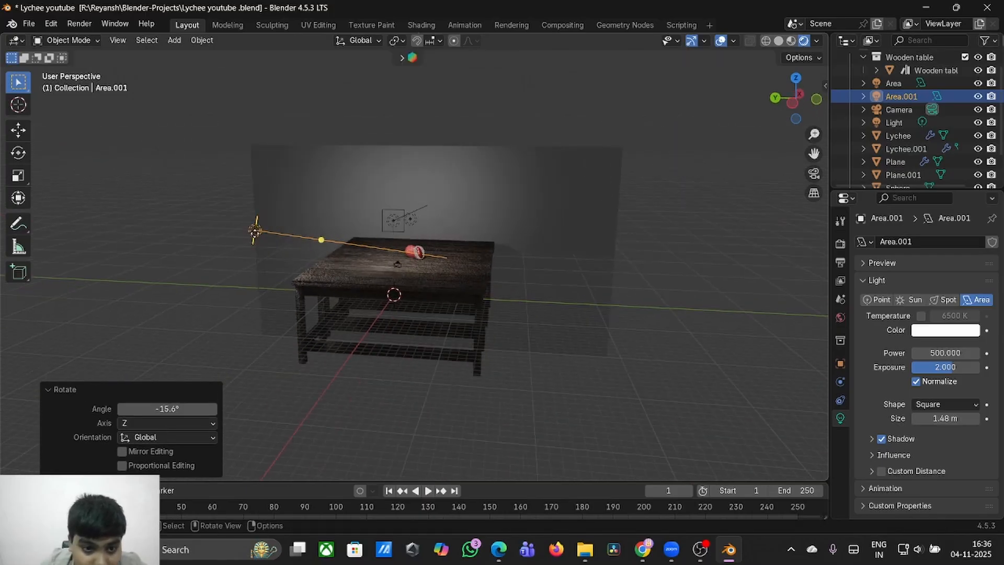
key(shift+d)
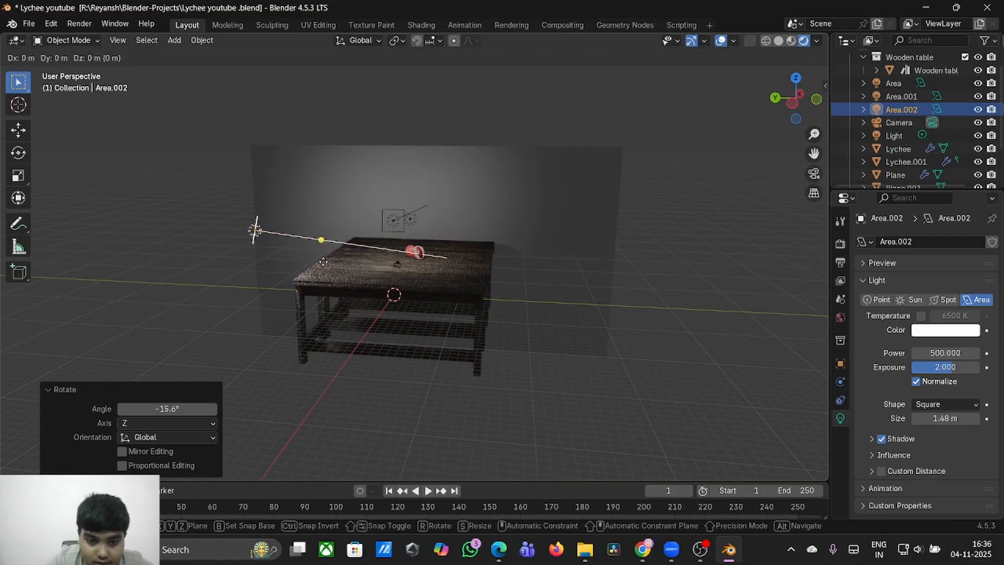
key(y)
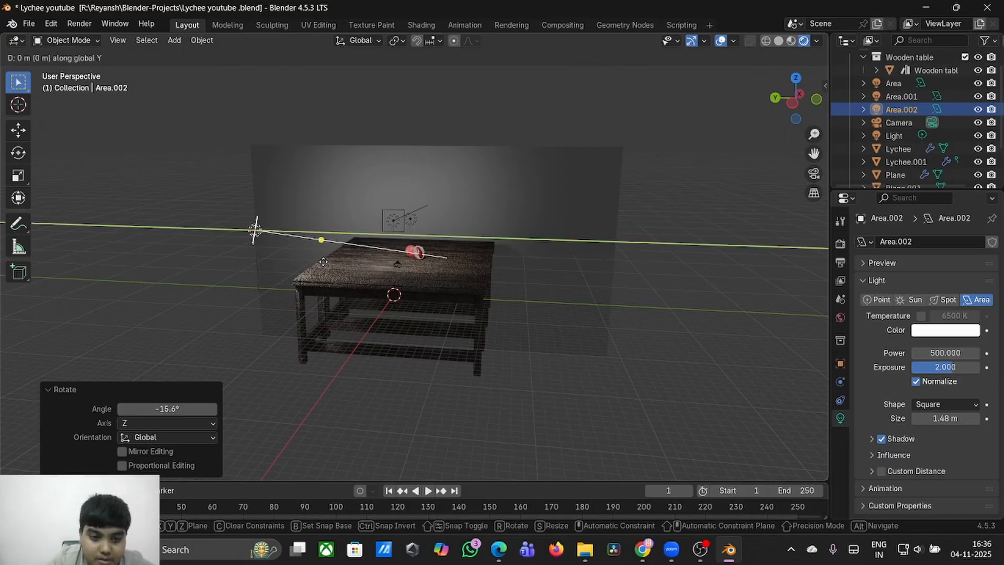
click(566, 342)
- Rotate the duplicated strip light about -161° around global Z, fine-tune its rotation toward the lychees, and deselect it
key(z)
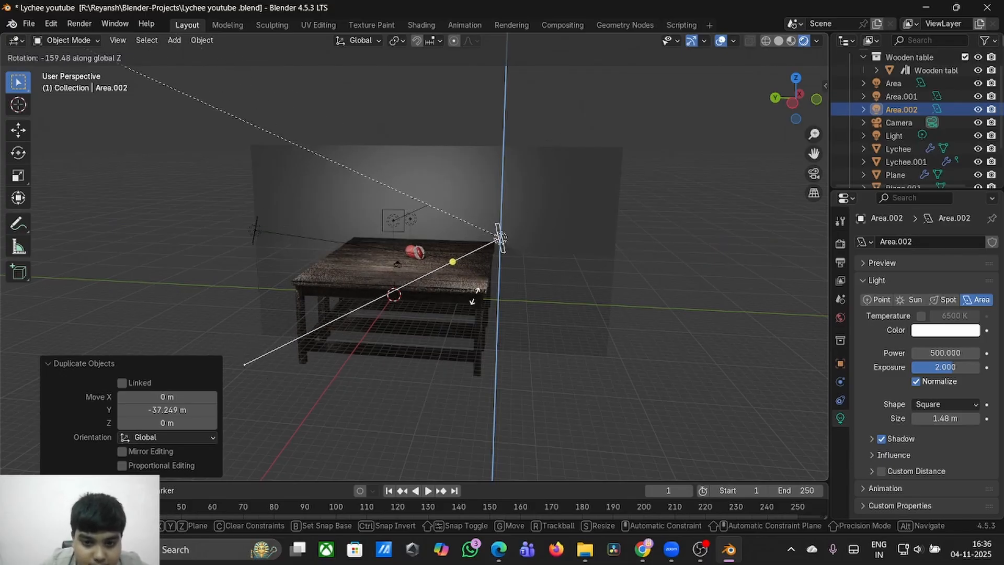
click(557, 264)
key(r)
key(z)
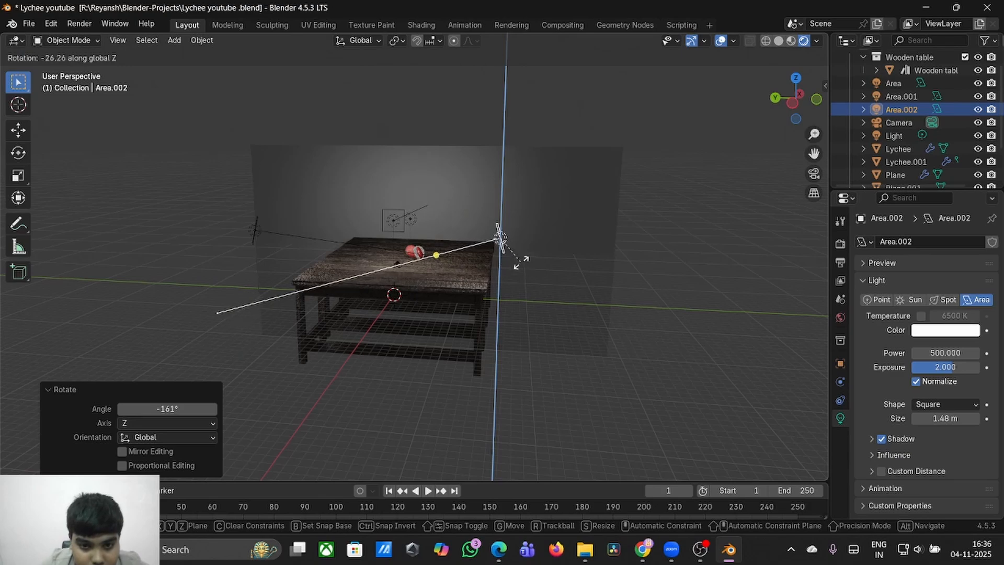
click(501, 238)
click(717, 394)
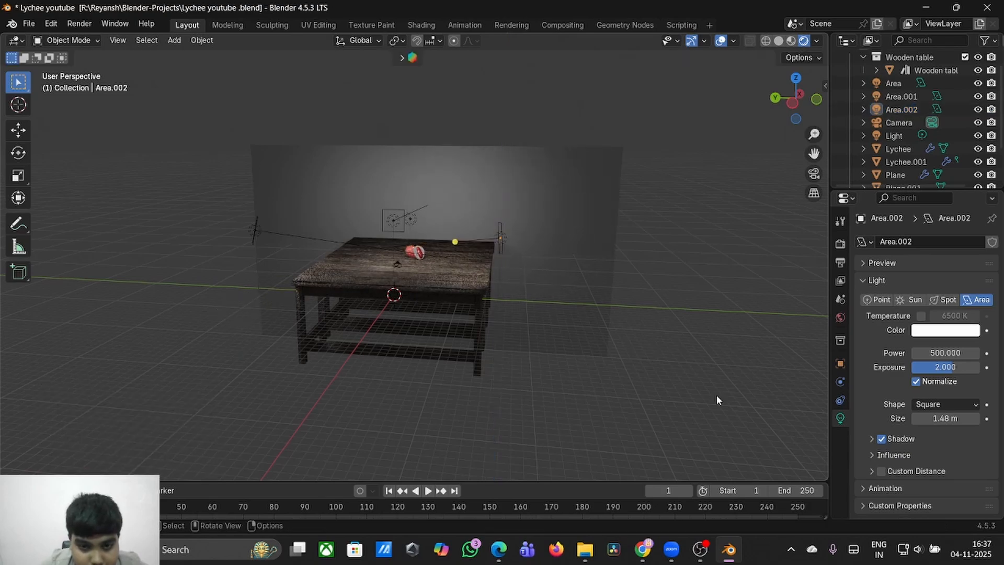
- Raise the point light about 4.5 m along Z above the table and enlarge its radius to about 7.87 m
scroll(716, 394, up, 4)
scroll(716, 396, up, 8)
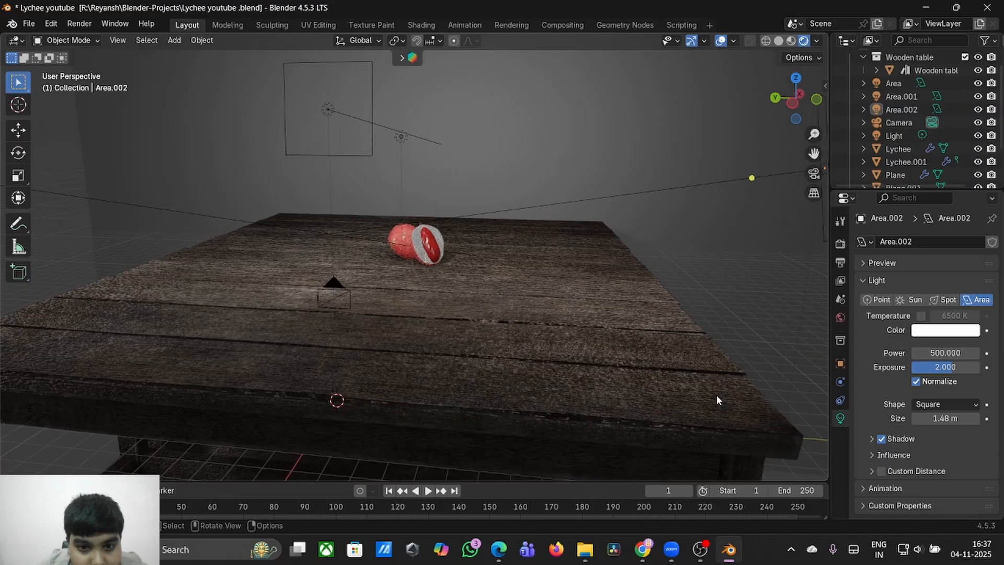
scroll(716, 395, down, 2)
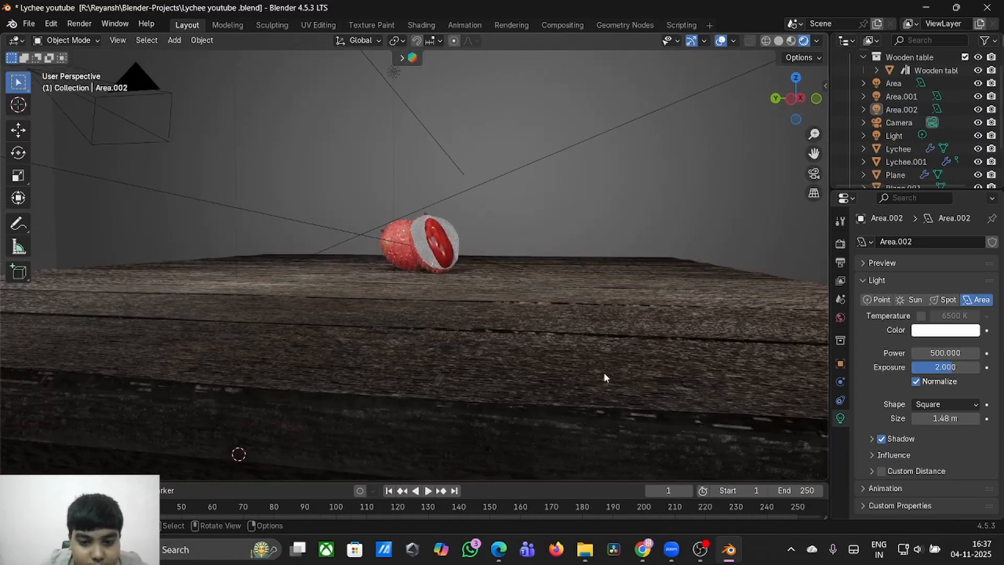
scroll(604, 371, down, 5)
middle_drag(603, 372, 486, 231)
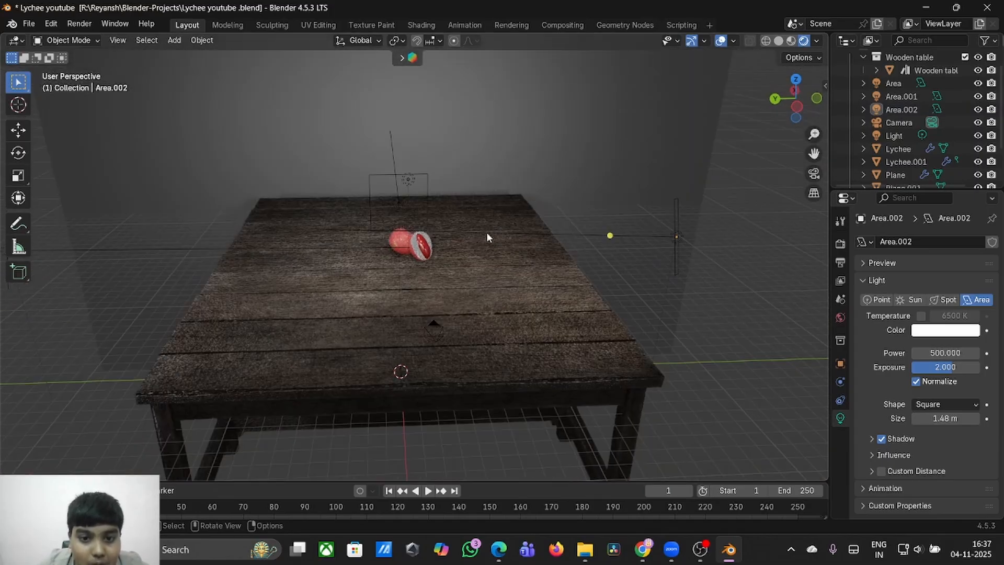
click(410, 178)
middle_drag(412, 175, 444, 185)
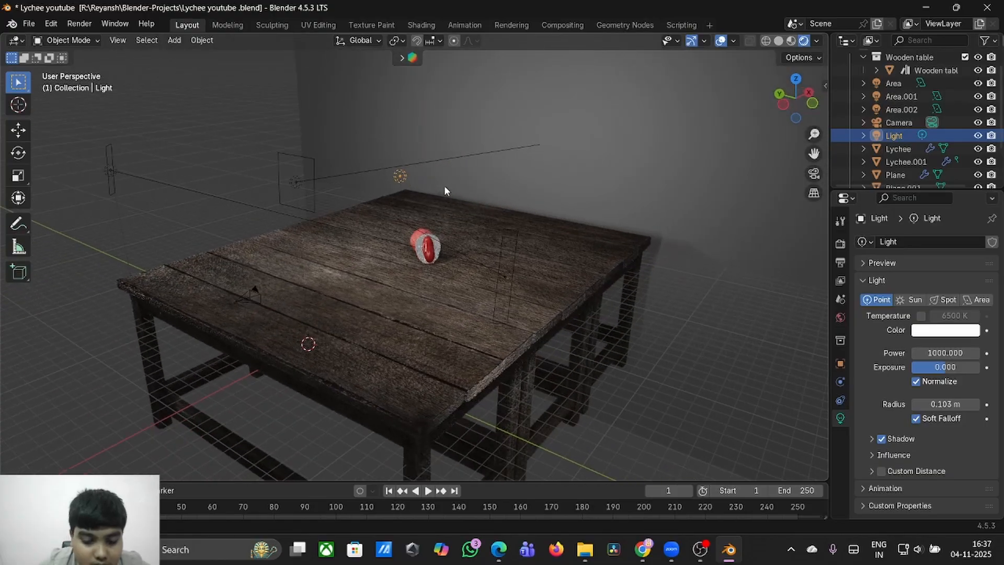
key(g)
key(z)
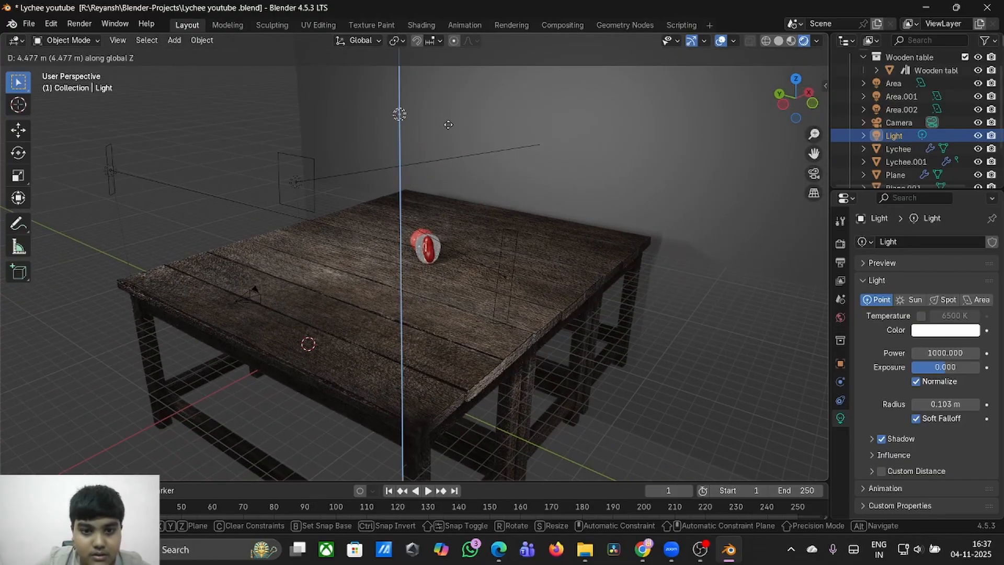
click(405, 114)
drag(405, 114, 491, 171)
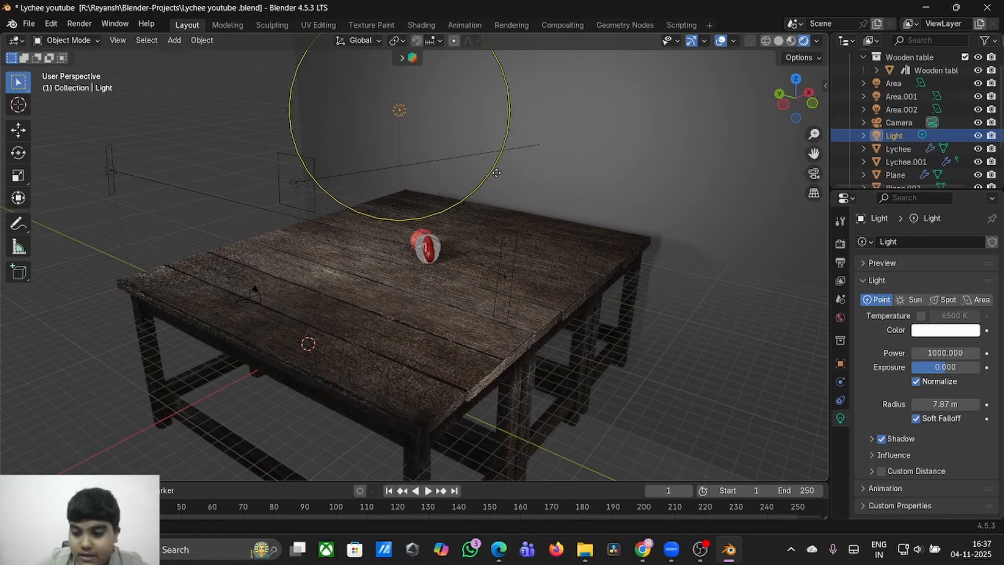
- Set the point light's power to 2000 and check the scene through the camera
middle_drag(585, 264, 585, 263)
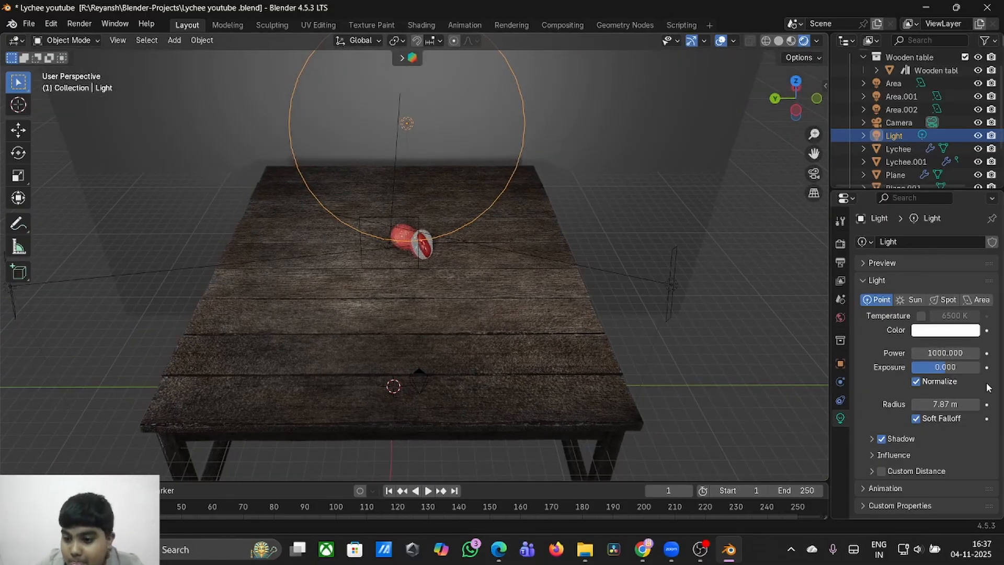
drag(933, 353, 931, 352)
click(931, 353)
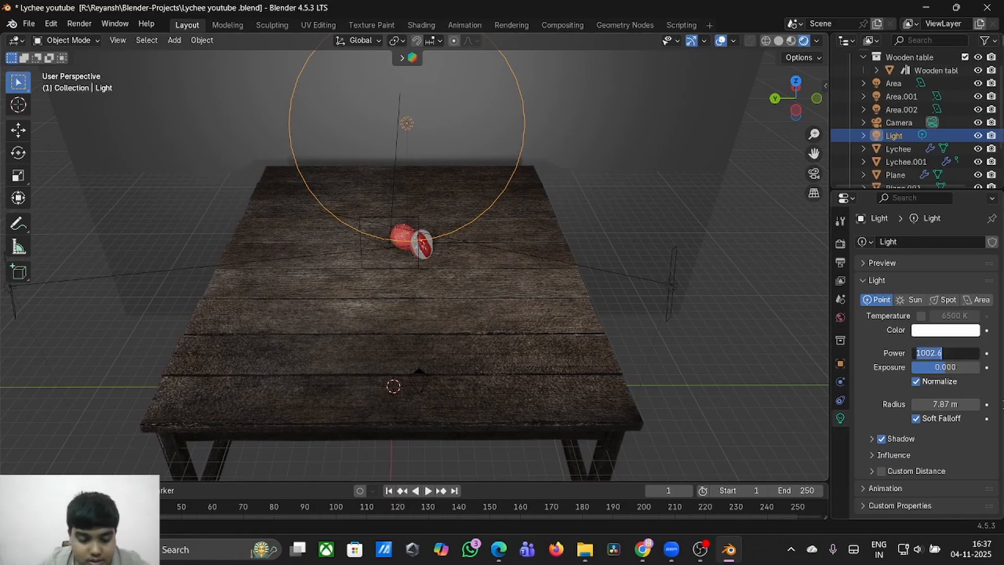
text(2000)
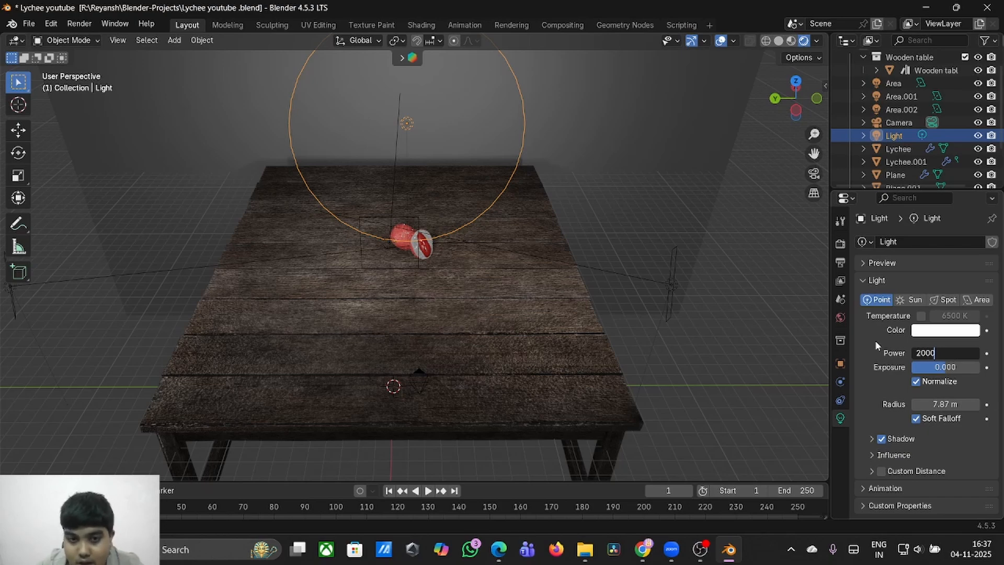
key(Return)
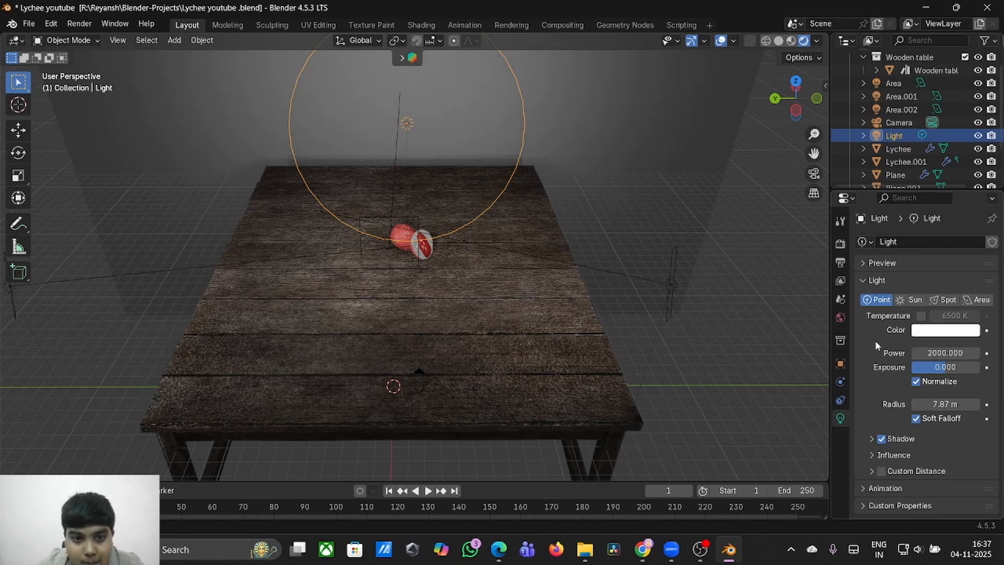
middle_drag(604, 221, 649, 206)
key(KP_0)
middle_drag(598, 178, 597, 178)
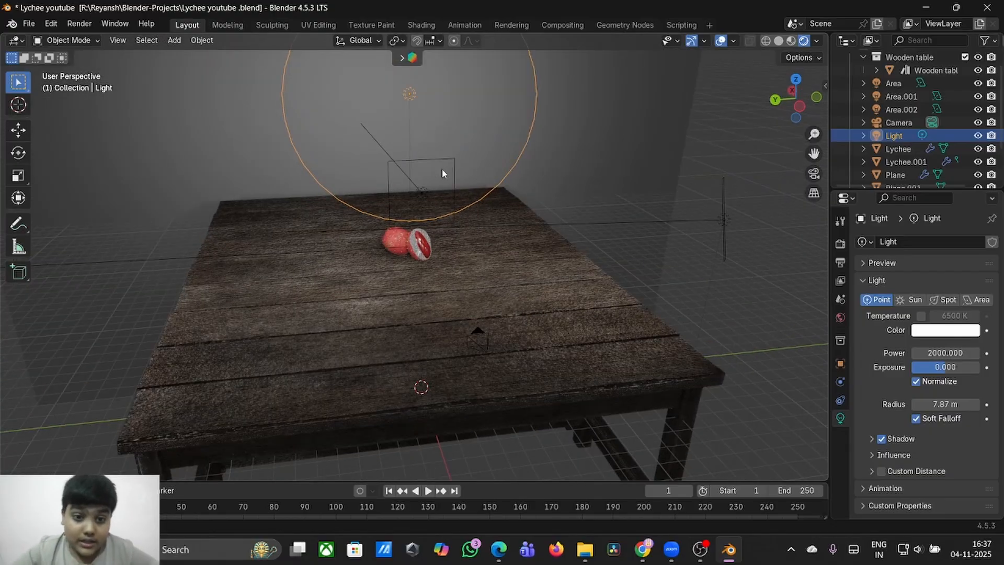
- Duplicate the square area light near the backdrop and offset the copy about 1.35 m in X, 0.05 m in Y and 3.15 m in Z
click(429, 172)
click(424, 167)
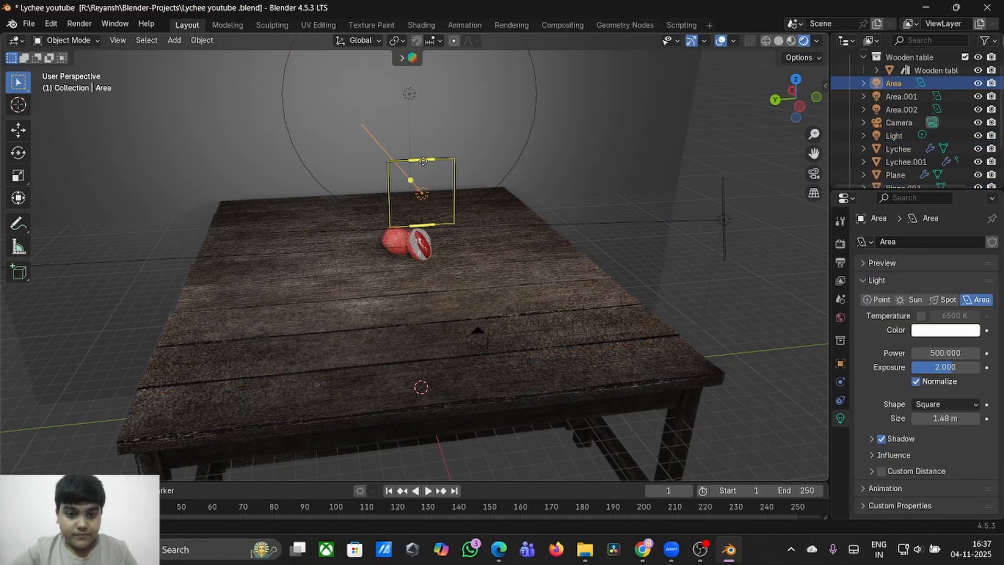
key(shift+d)
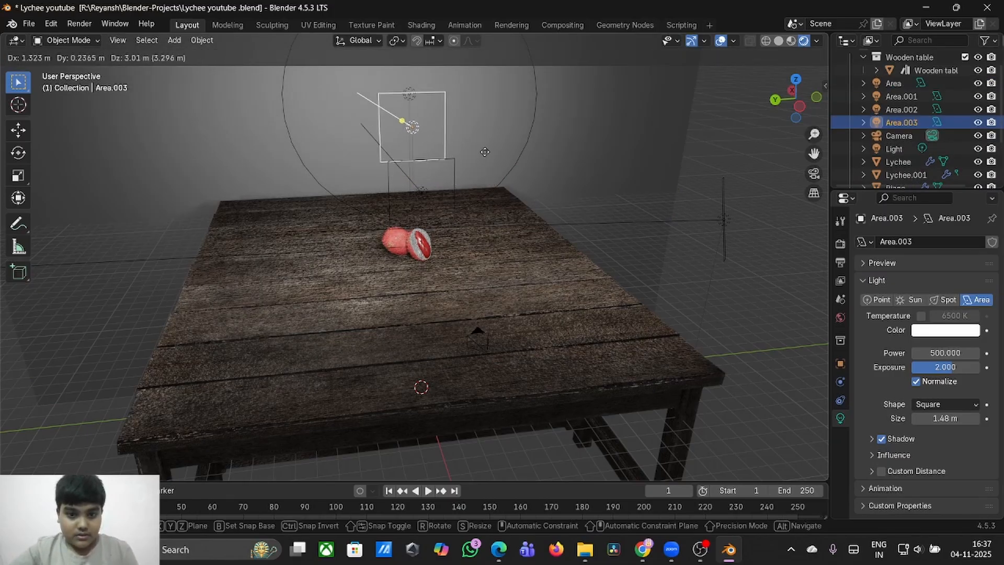
click(511, 169)
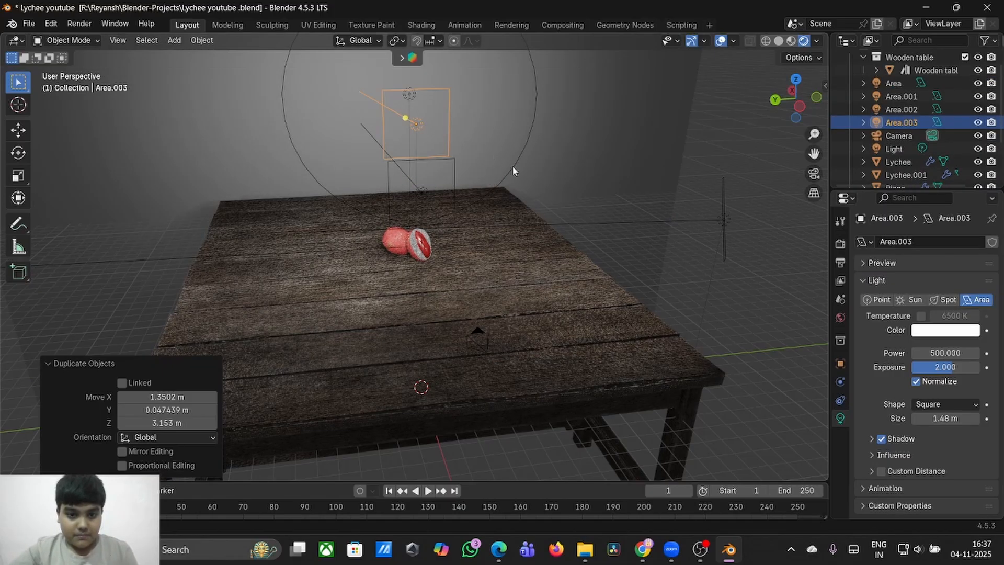
- Set the duplicated backdrop area light's power to 1000
click(948, 352)
text(1)
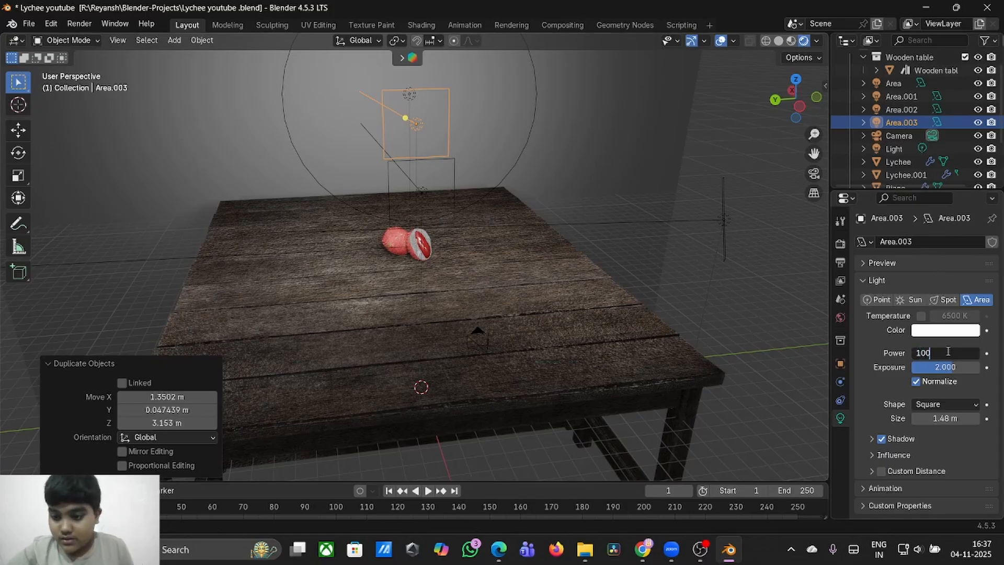
key(Return)
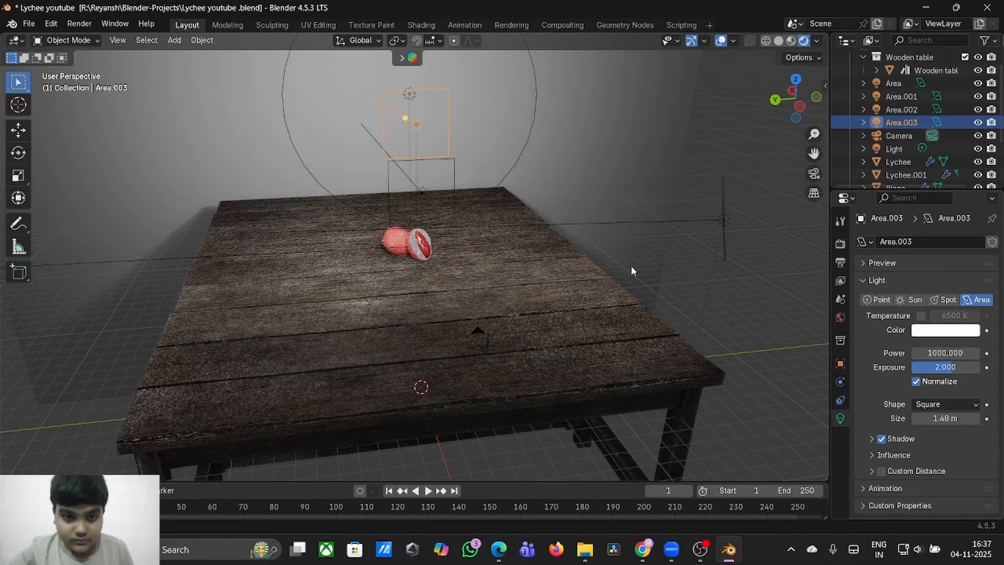
scroll(627, 262, down, 2)
middle_drag(628, 262, 628, 266)
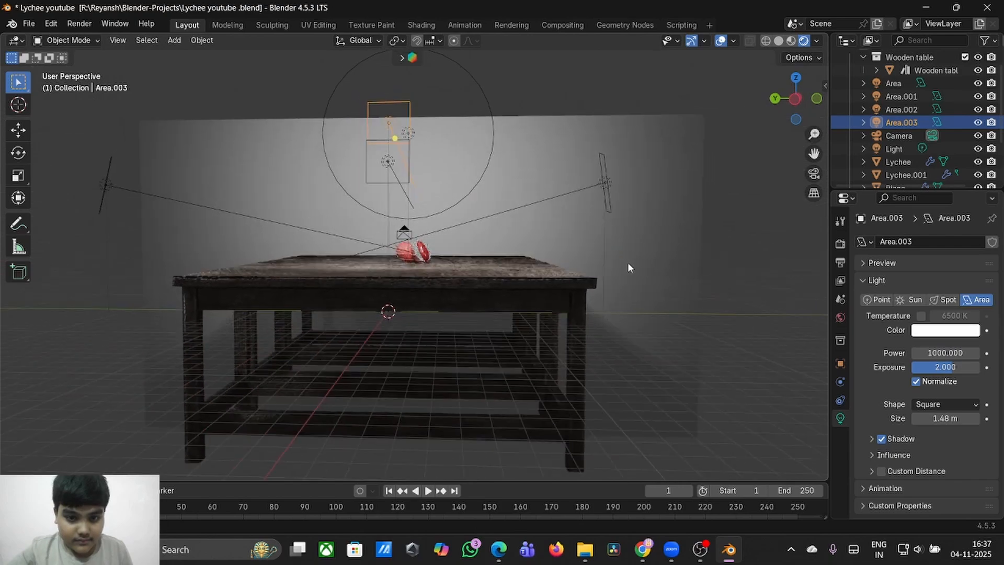
- Lower the camera's viewing angle slightly over the table with Camera to View enabled, and release the lock
key(KP_0)
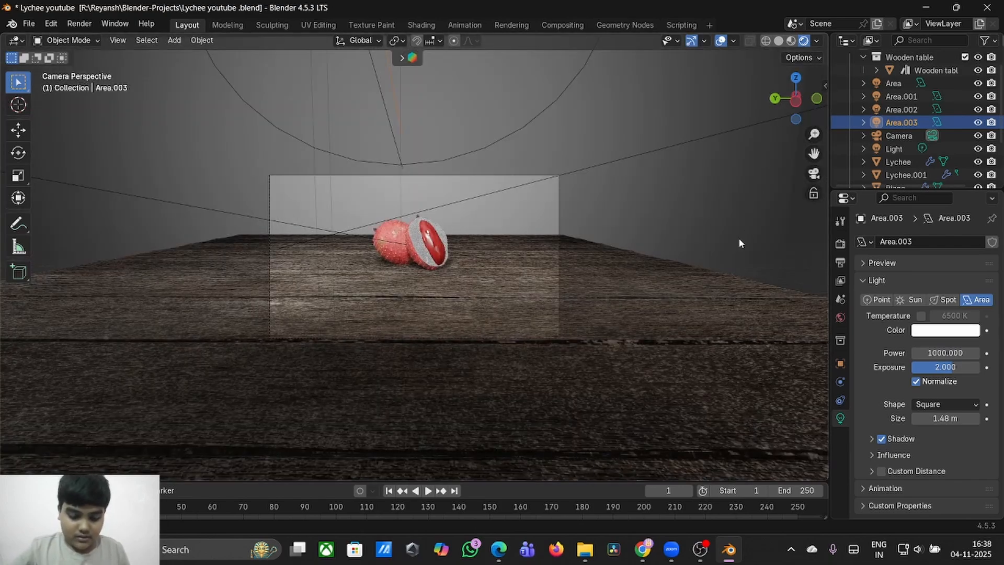
key(n)
click(725, 251)
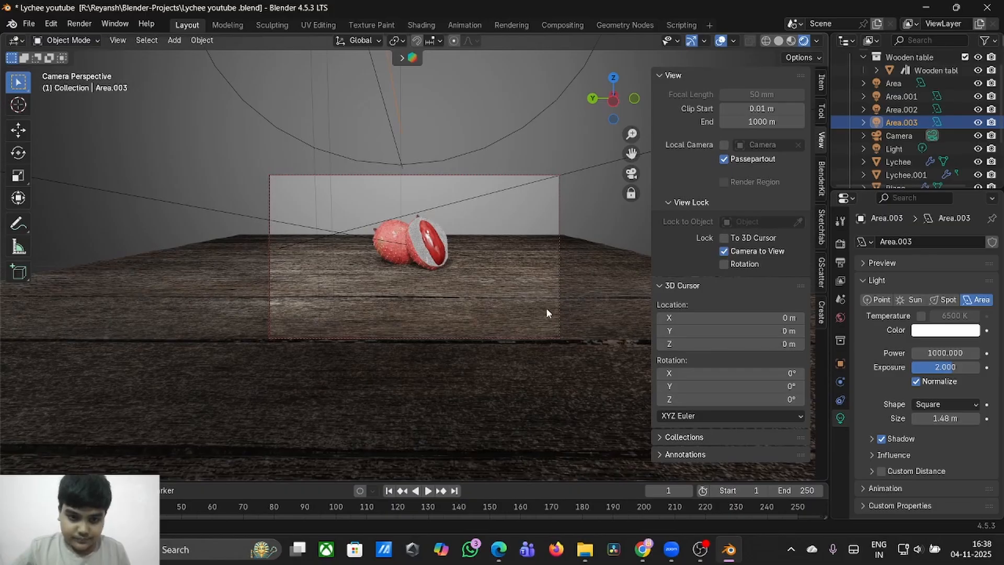
scroll(546, 308, down, 2)
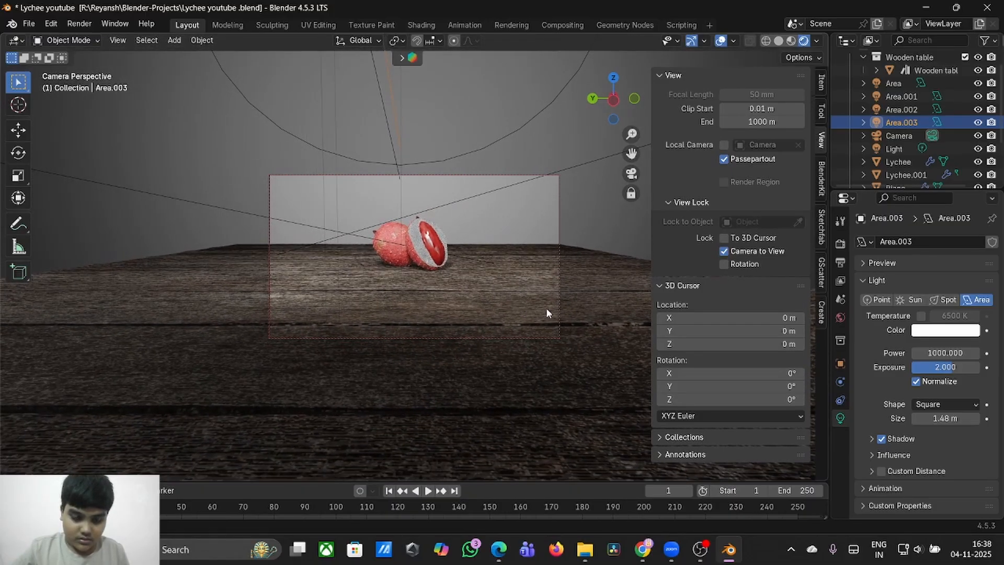
click(594, 252)
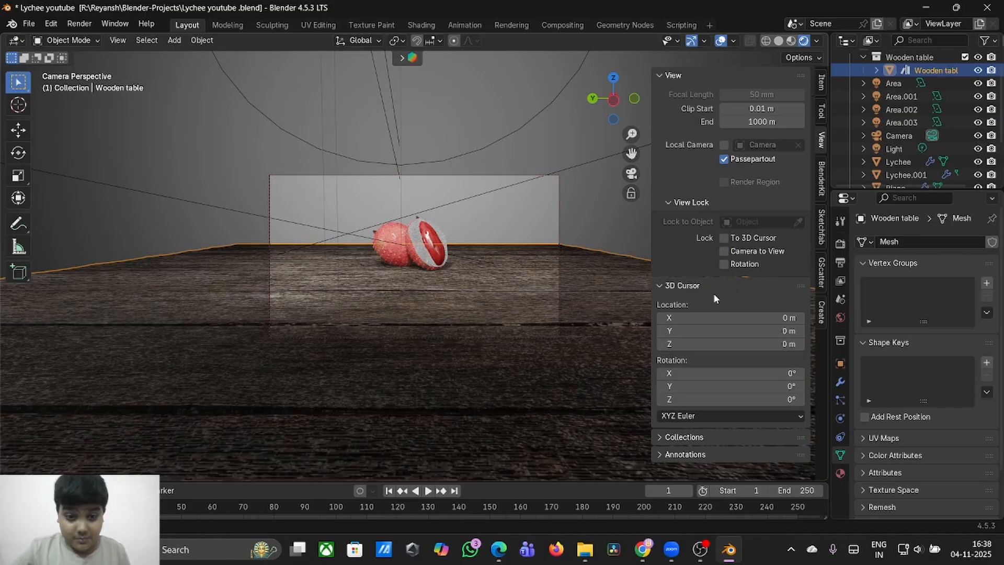
click(725, 251)
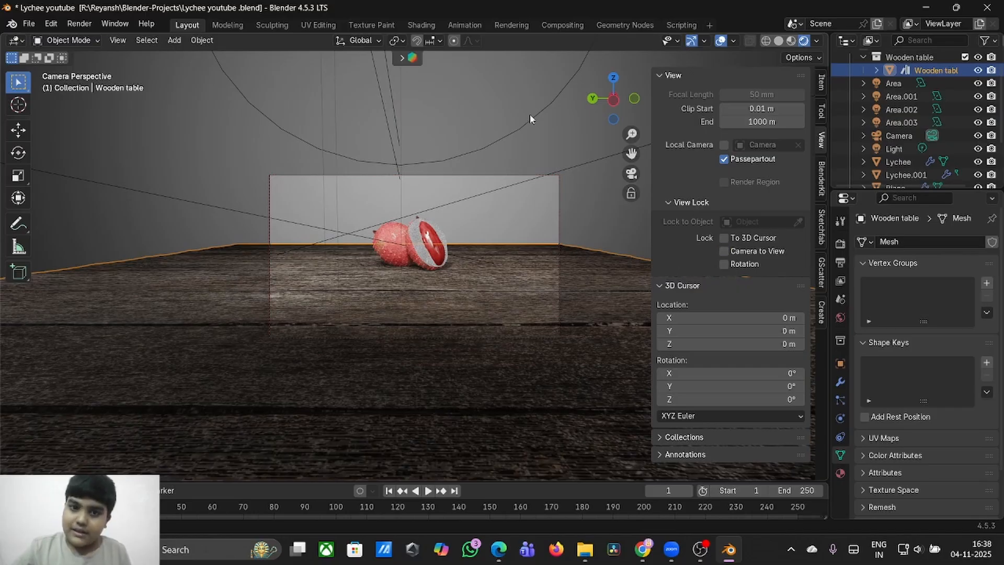
- Render the lychee scene as a still image and view the whole result
click(85, 25)
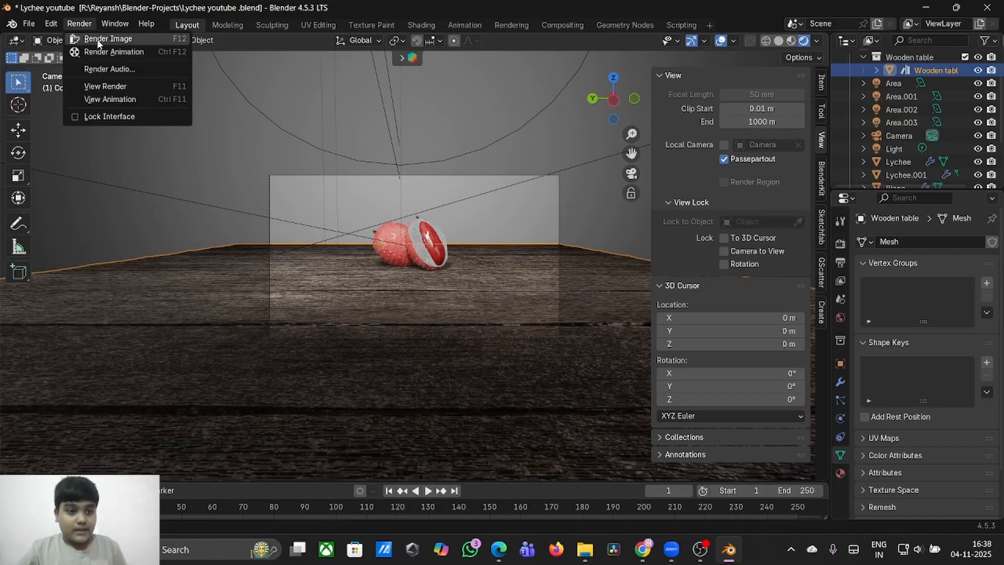
click(94, 38)
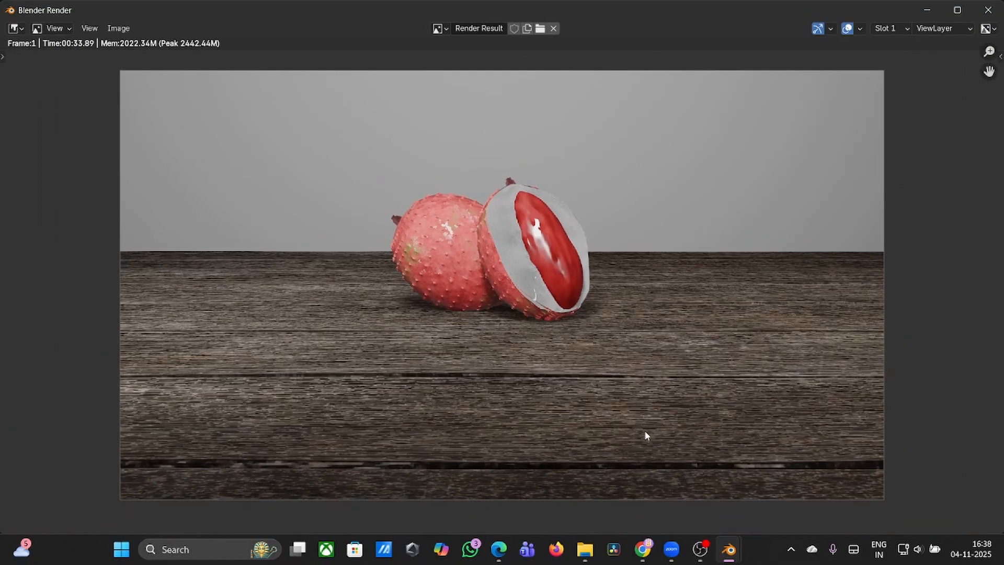
scroll(645, 431, down, 3)
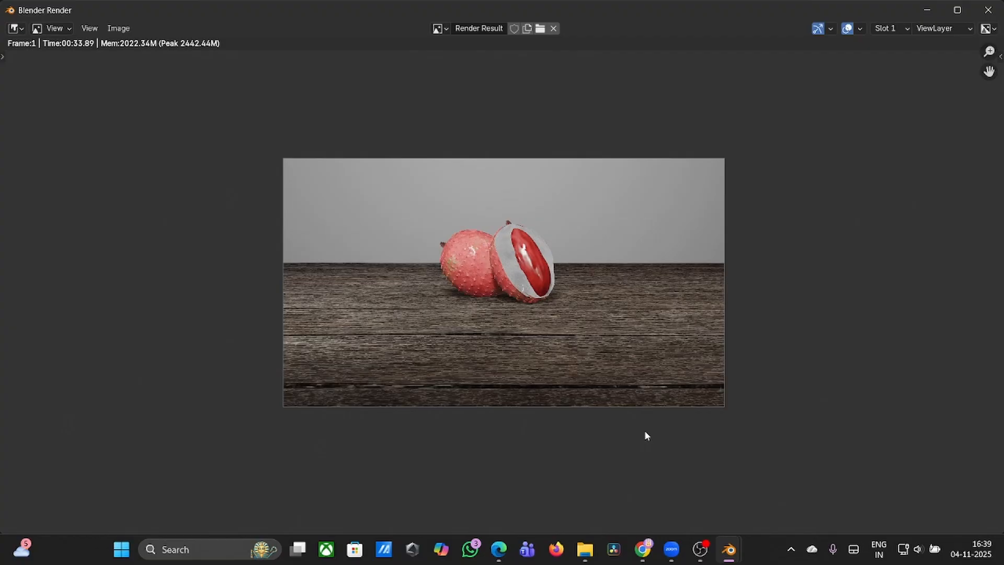
- Examine the rendered lychees up close and as a whole image, checking the peel, cut face and table contact
scroll(493, 284, up, 8)
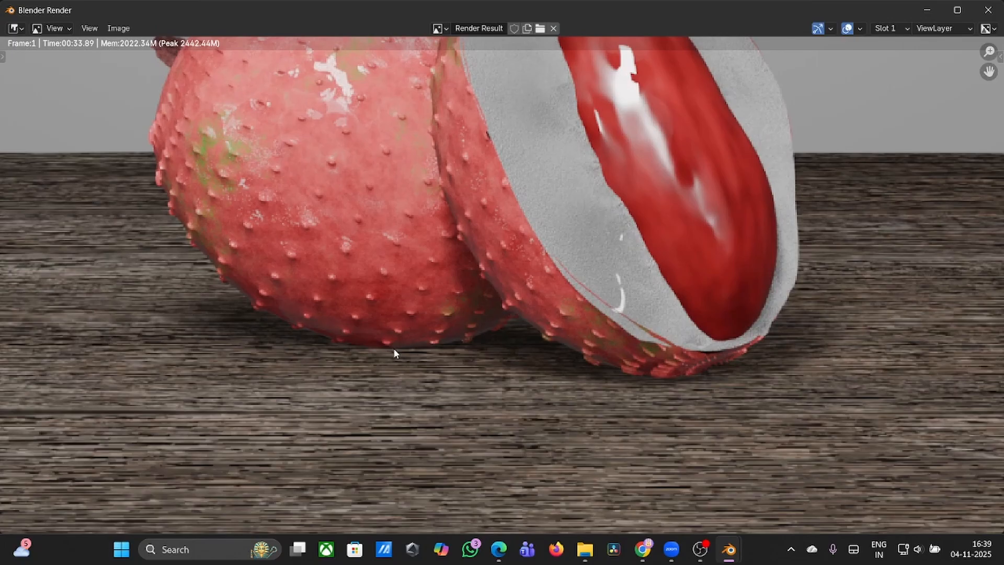
scroll(395, 354, down, 6)
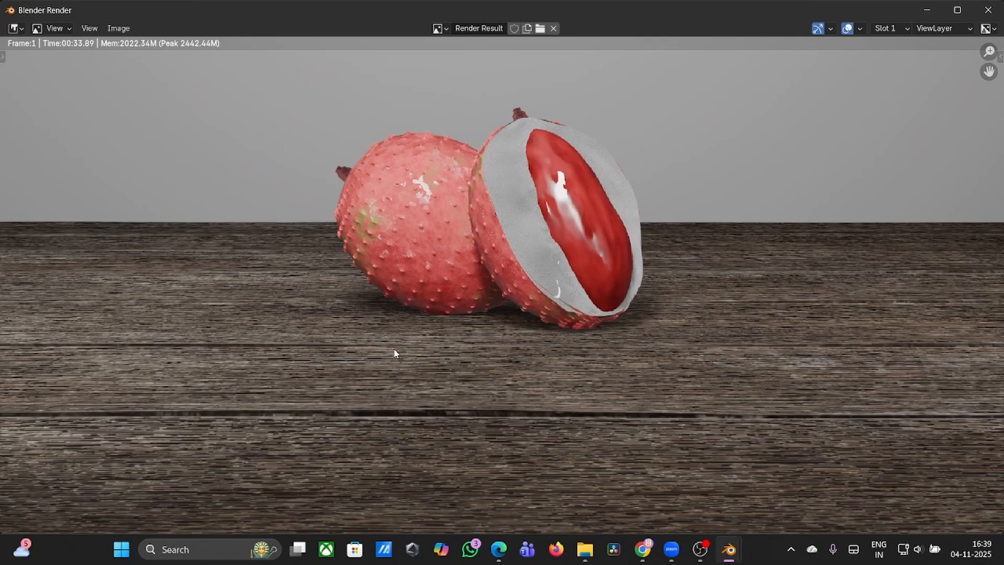
scroll(395, 353, down, 3)
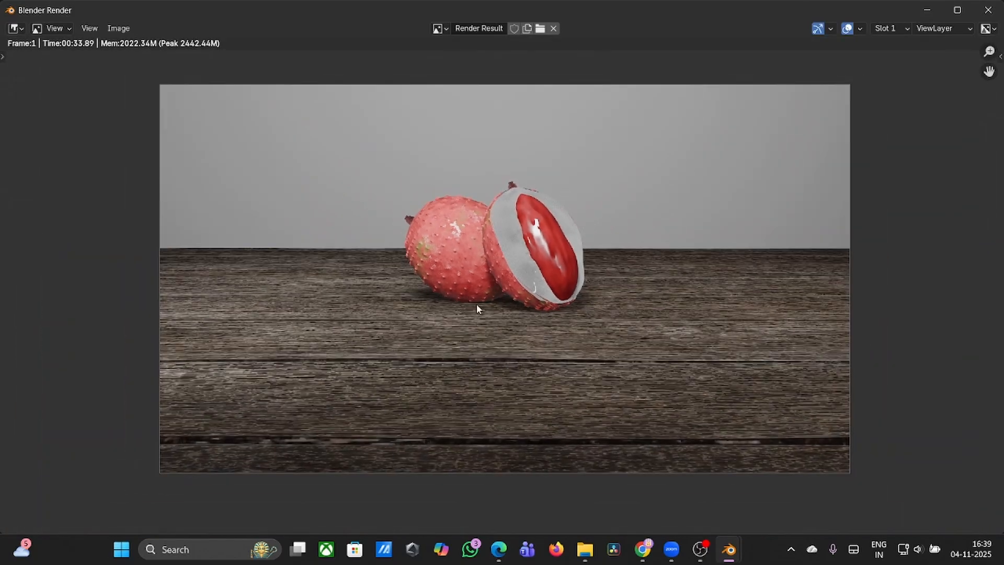
scroll(479, 314, down, 1)
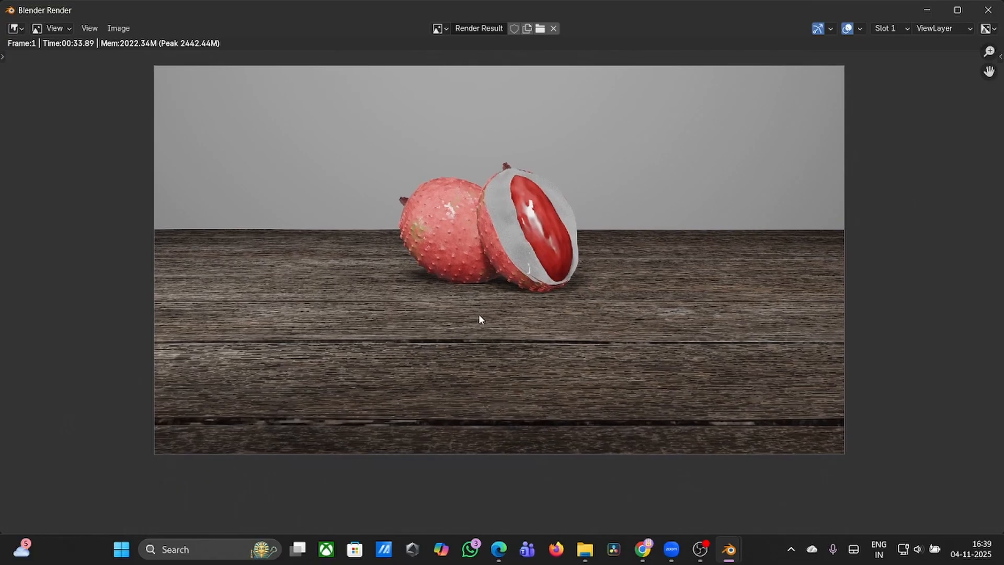
scroll(479, 314, up, 2)
scroll(479, 314, down, 1)
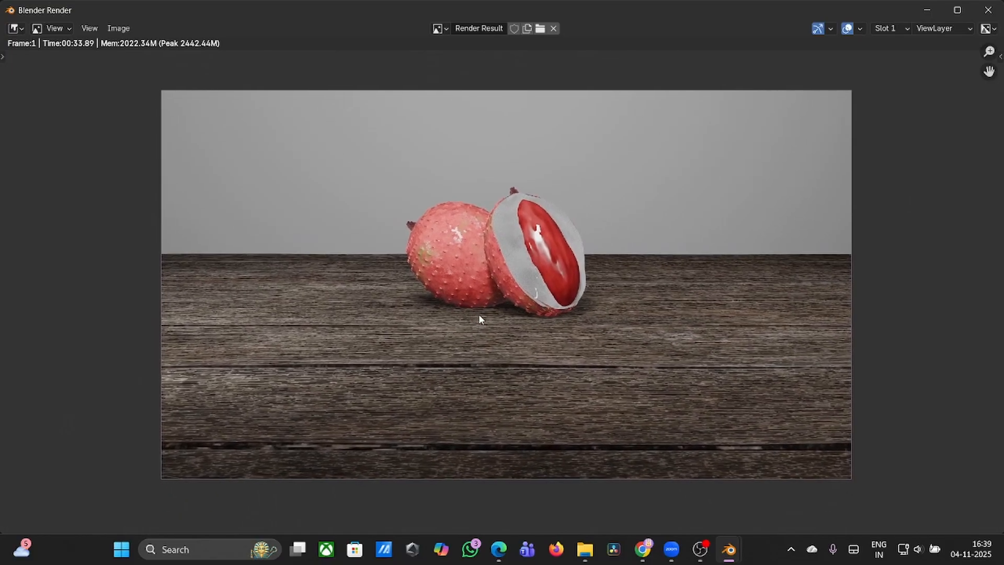
scroll(635, 263, right, 1)
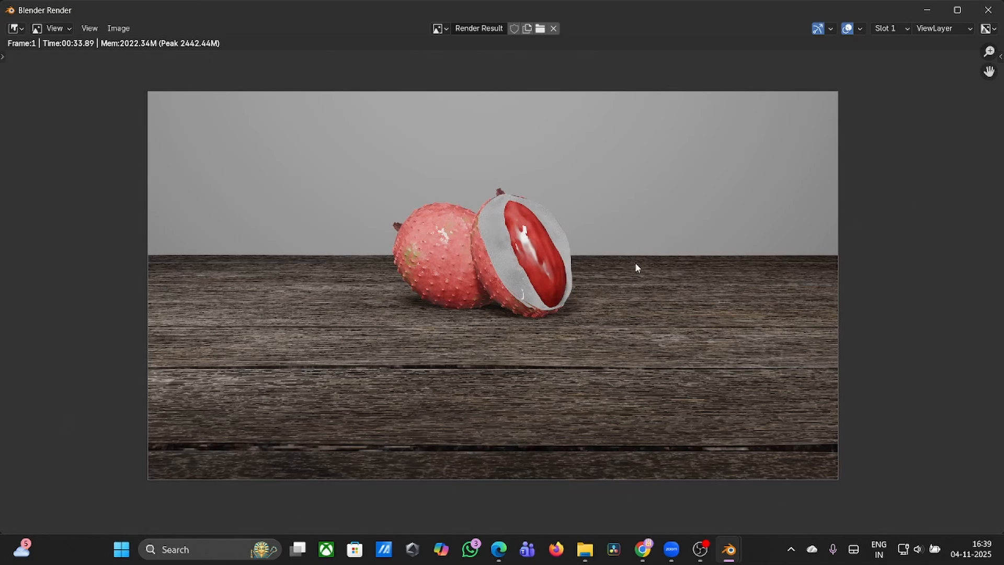
scroll(635, 263, up, 1)
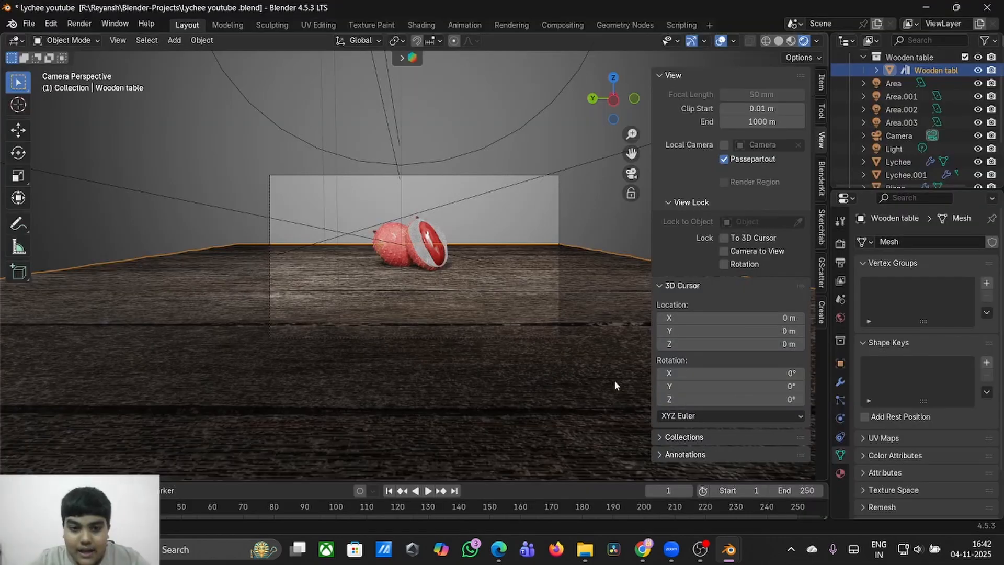
- Select both lychees together with the cut fruit's white flesh and red centre, and raise them about 0.07 m along Z
scroll(614, 381, up, 1)
scroll(614, 381, down, 2)
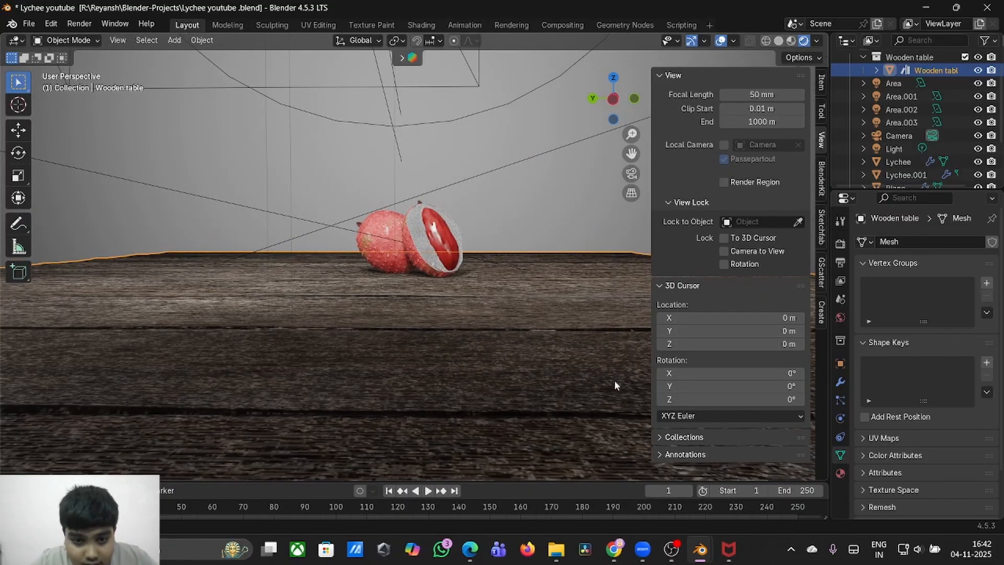
middle_drag(380, 233, 380, 236)
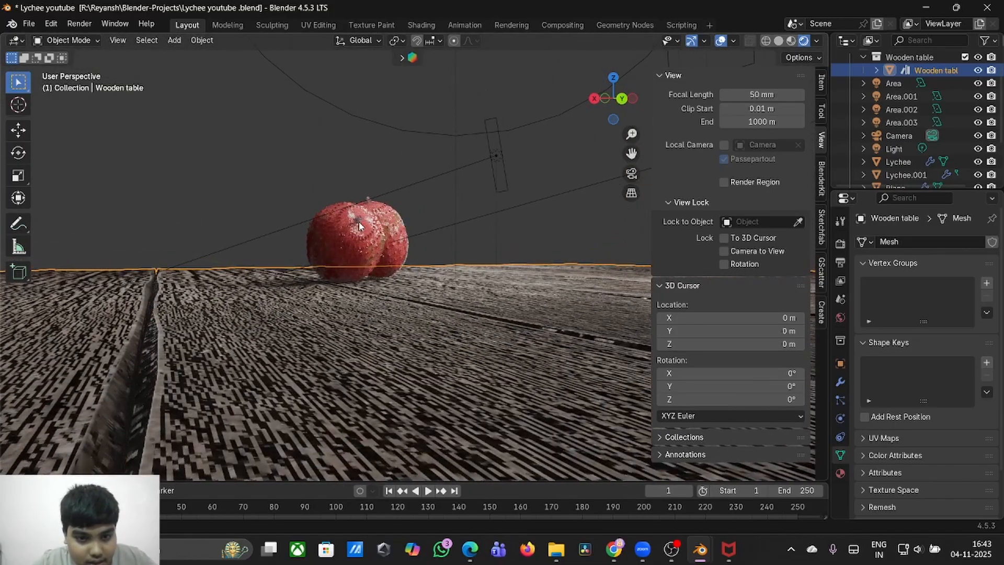
click(359, 221)
click(350, 230)
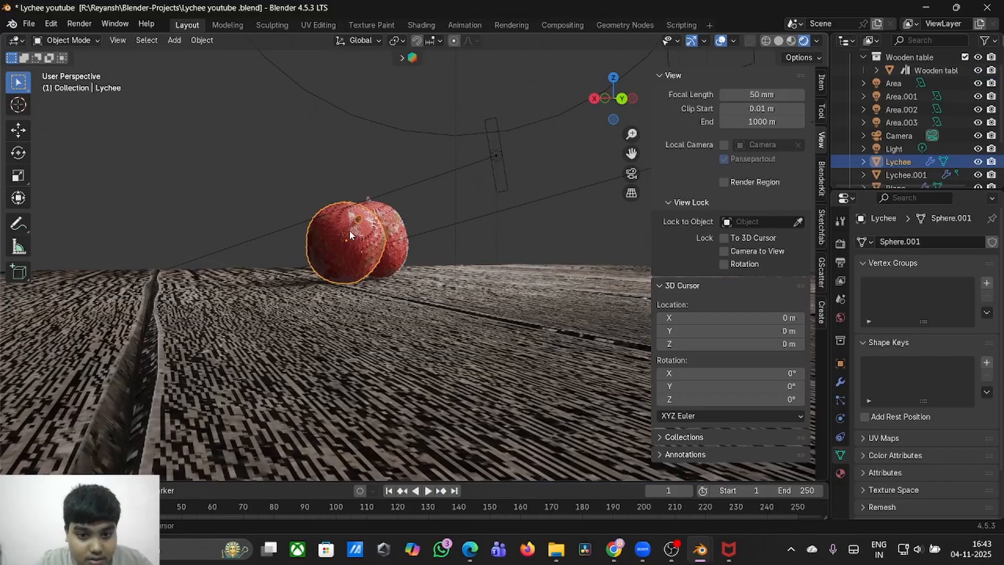
shift+click(403, 220)
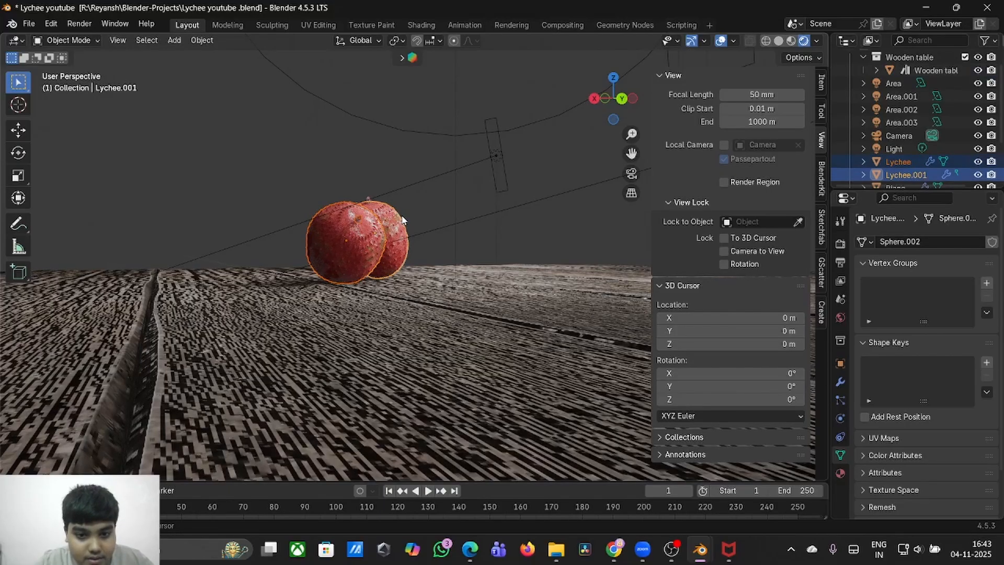
middle_drag(365, 199, 426, 240)
shift+click(369, 205)
shift+click(437, 235)
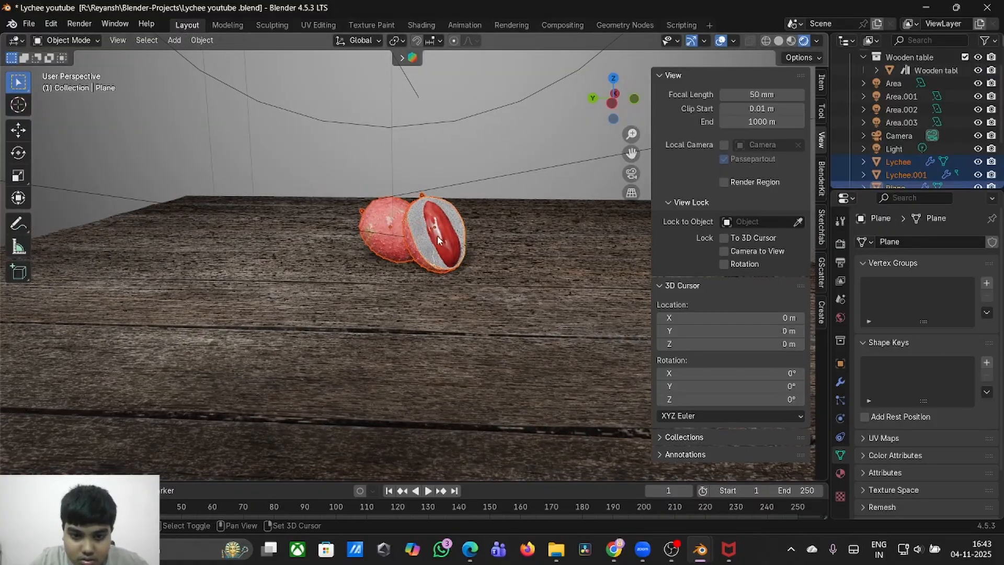
shift+click(439, 240)
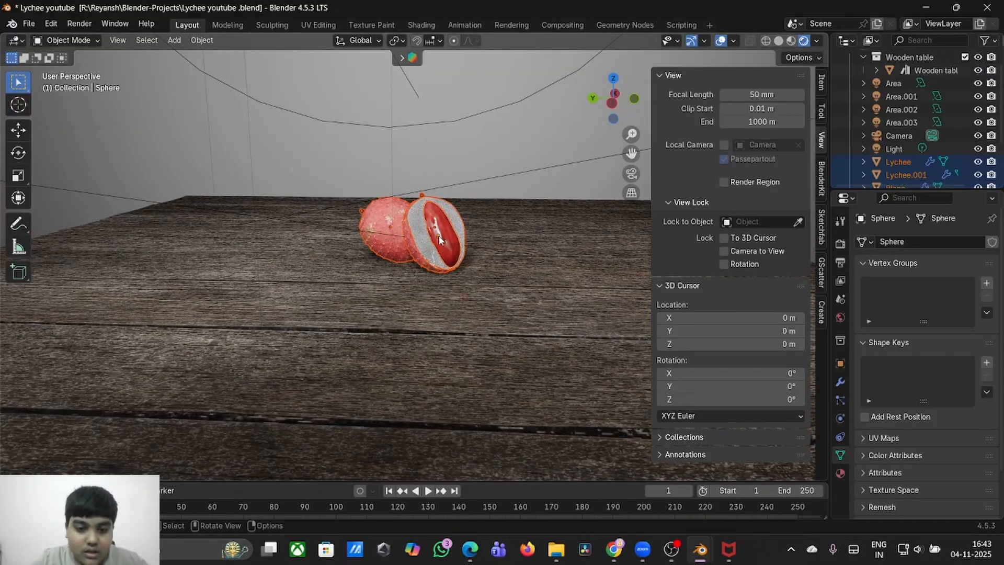
mouse_move(439, 236)
middle_down()
mouse_move(437, 209)
mouse_move(439, 238)
middle_up()
key(KP_0)
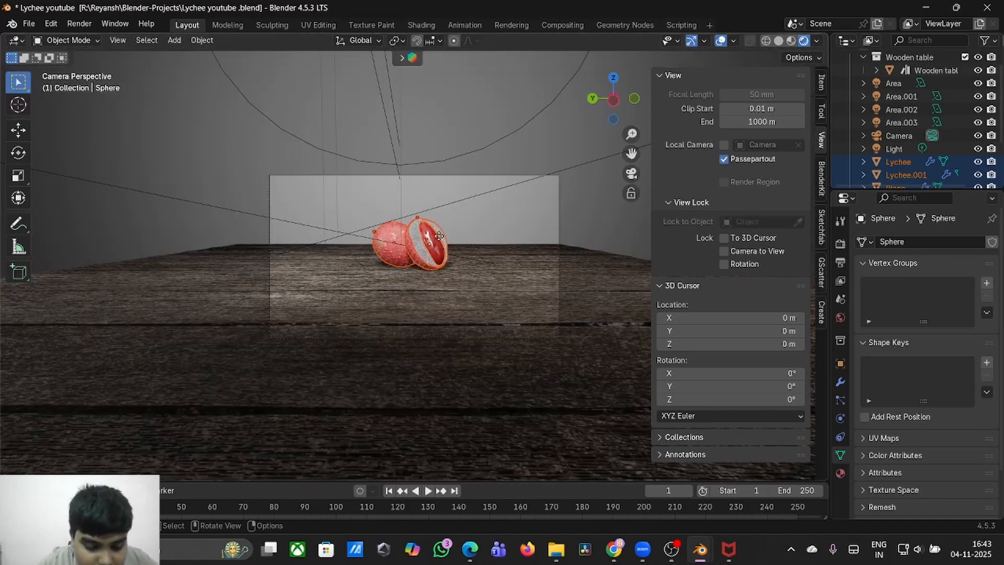
key(g)
key(z)
click(444, 240)
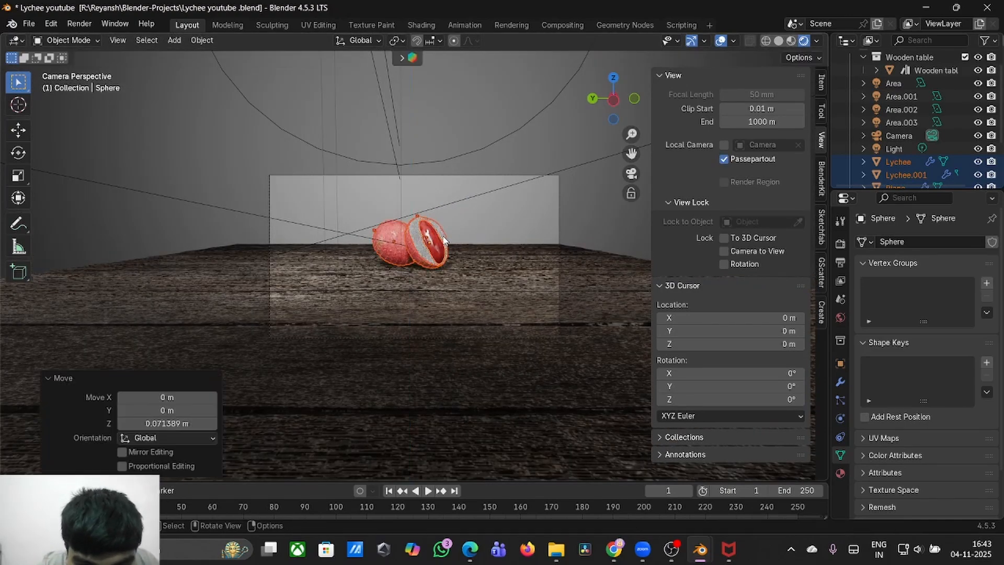
- Inspect from several low and raised angles how the lychees sit on the wooden table
key(KP_8)
key(KP_8)
key(KP_8)
key(KP_8)
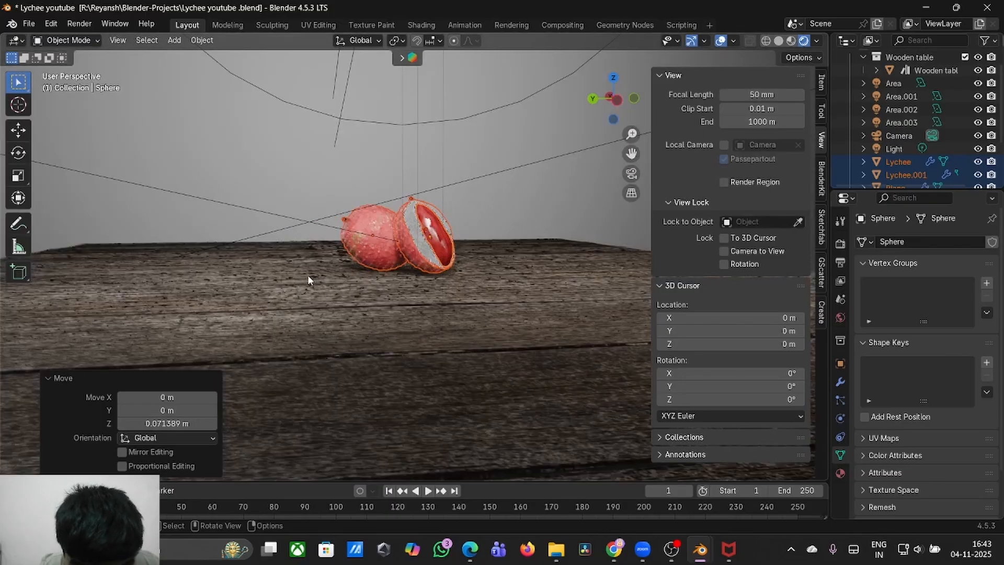
key(KP_2)
key(KP_2)
key(KP_2)
key(KP_2)
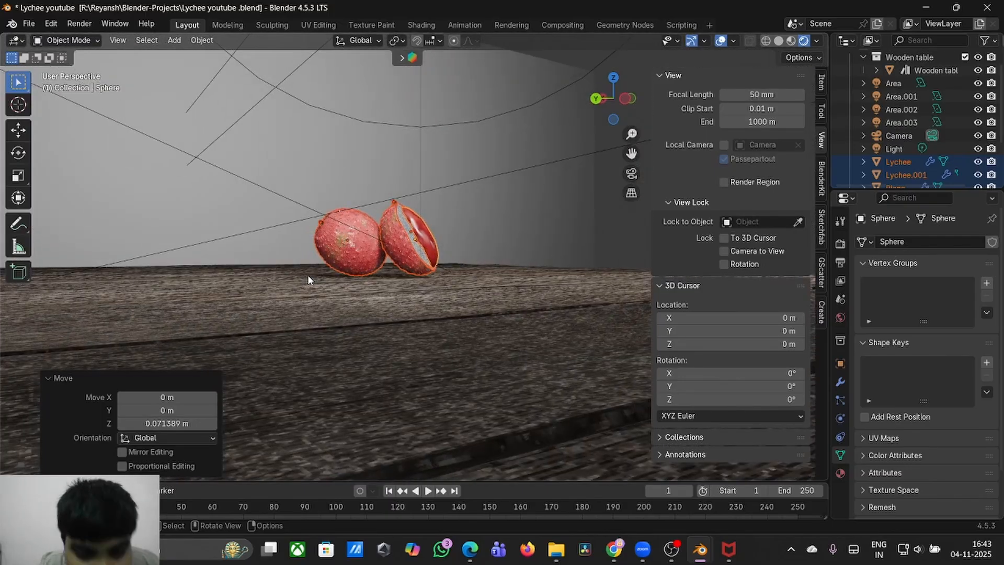
key(KP_4)
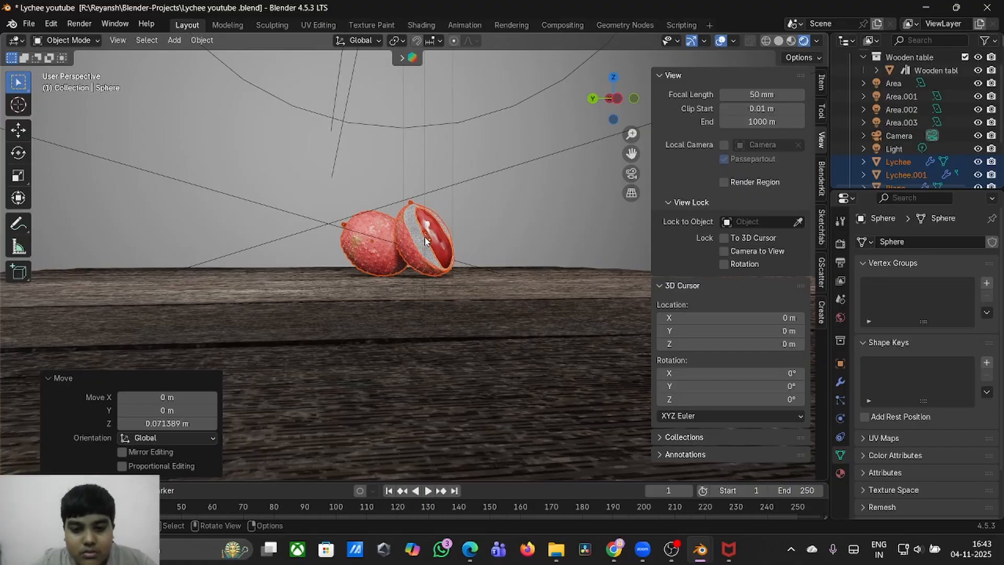
key(KP_2)
key(KP_2)
scroll(425, 241, up, 3)
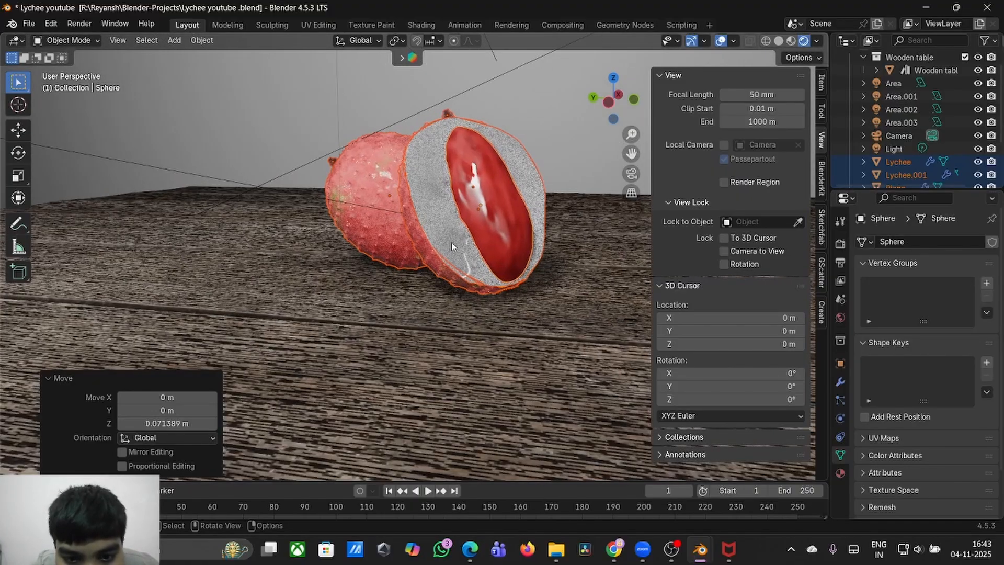
- Open the cut lychee's outer peel for mesh editing and display the scene in Material Preview shading
click(475, 255)
key(KP_6)
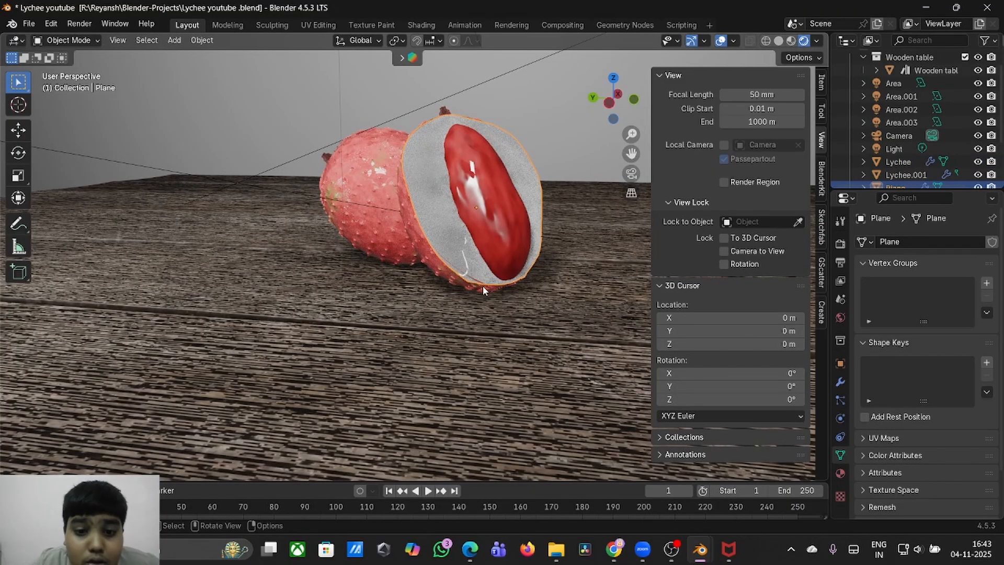
scroll(482, 286, up, 2)
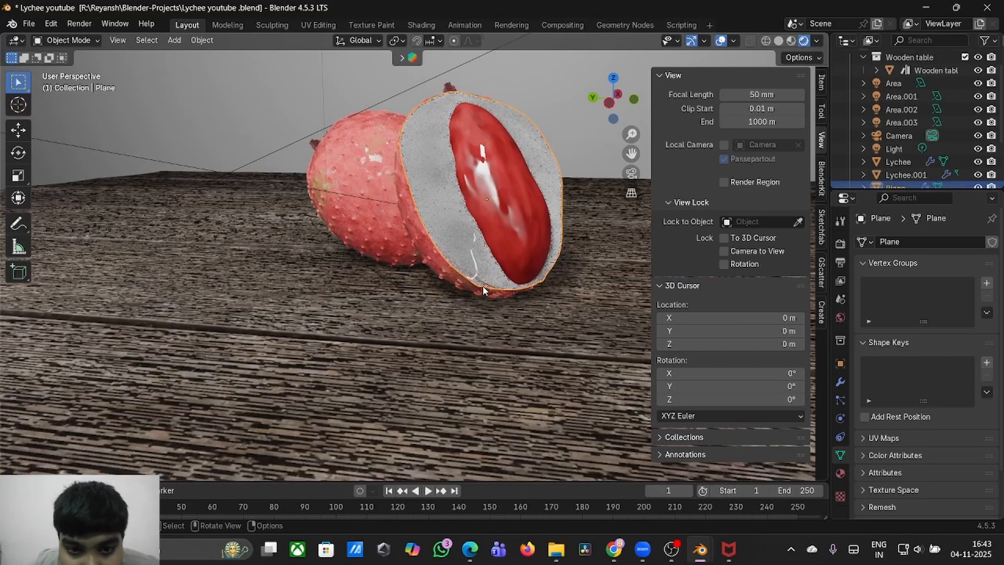
scroll(482, 285, right, 3)
middle_drag(482, 285, 503, 299)
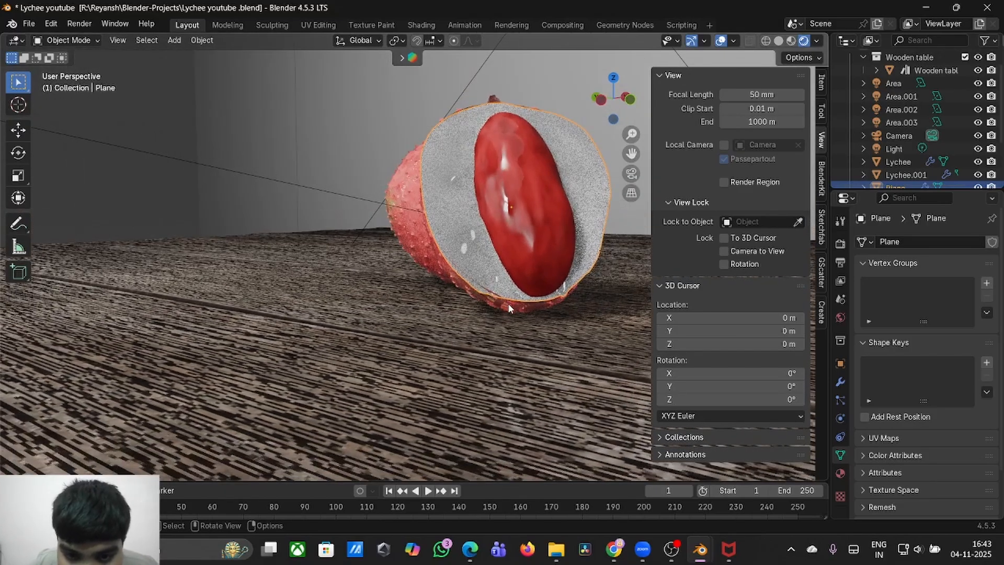
click(506, 301)
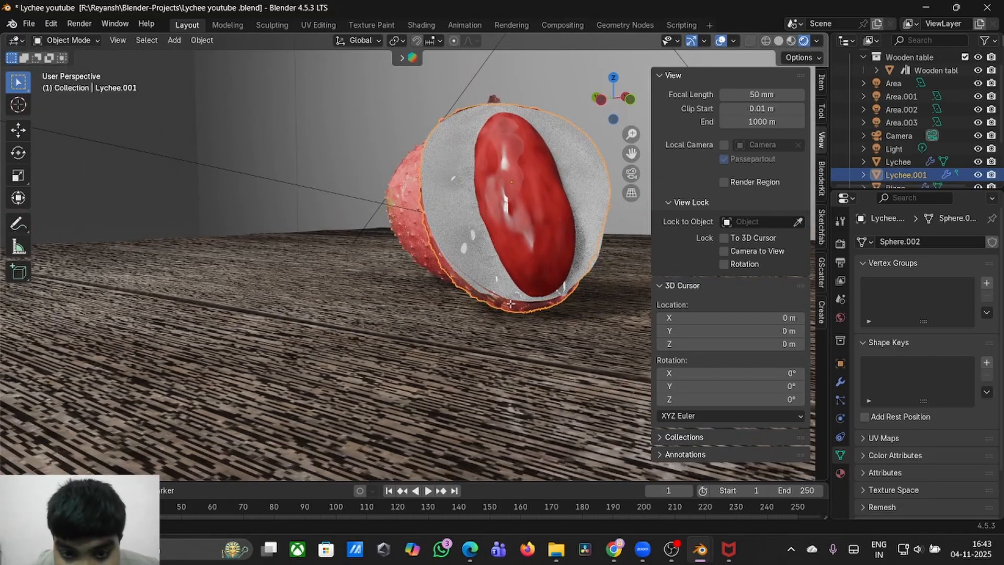
key(Tab)
scroll(503, 296, up, 3)
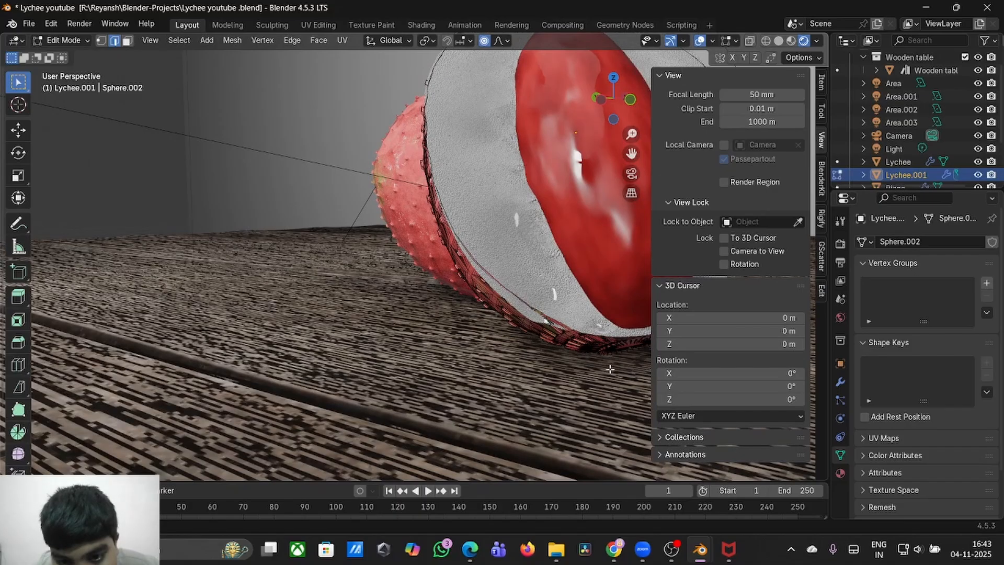
click(791, 40)
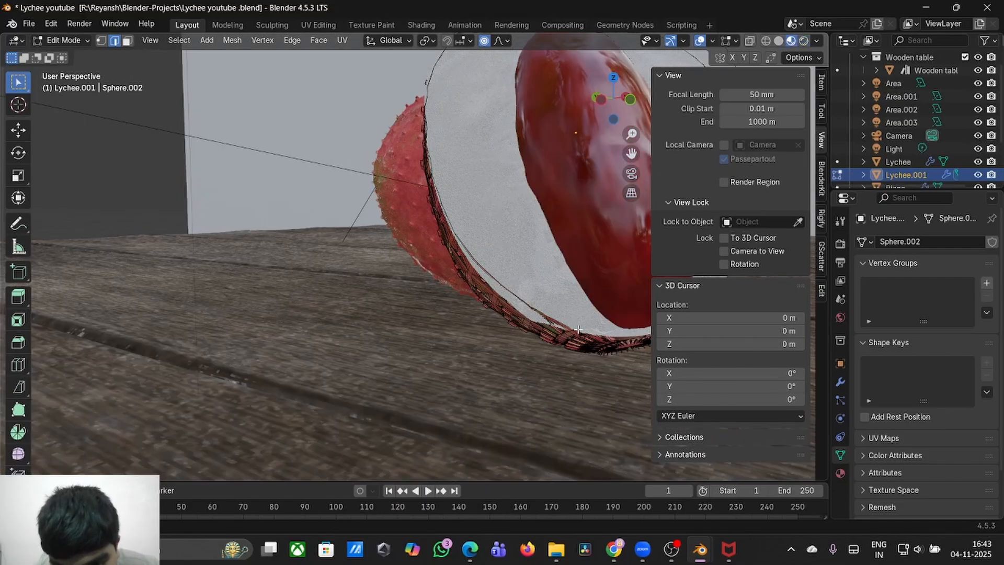
- Move the peel geometry at the cut lychee's lower rim about 0.037 m along local X with smooth proportional editing
scroll(578, 329, up, 2)
middle_drag(579, 330, 577, 329)
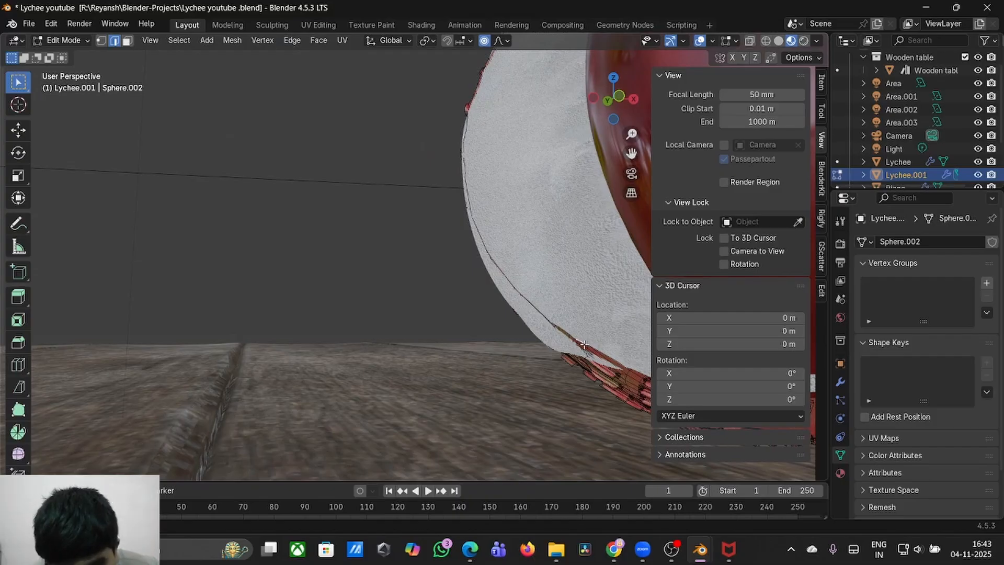
middle_drag(572, 339, 572, 338)
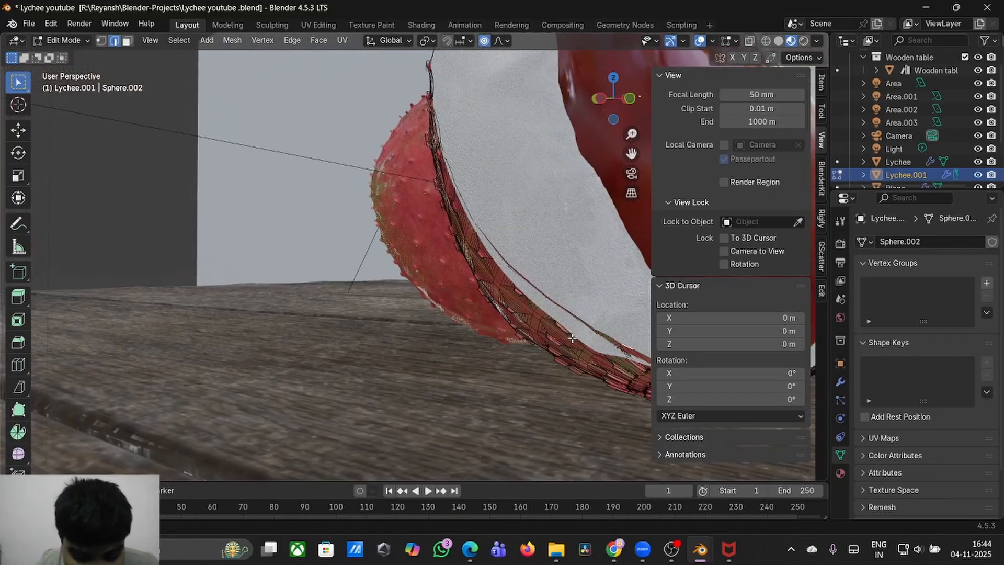
key(g)
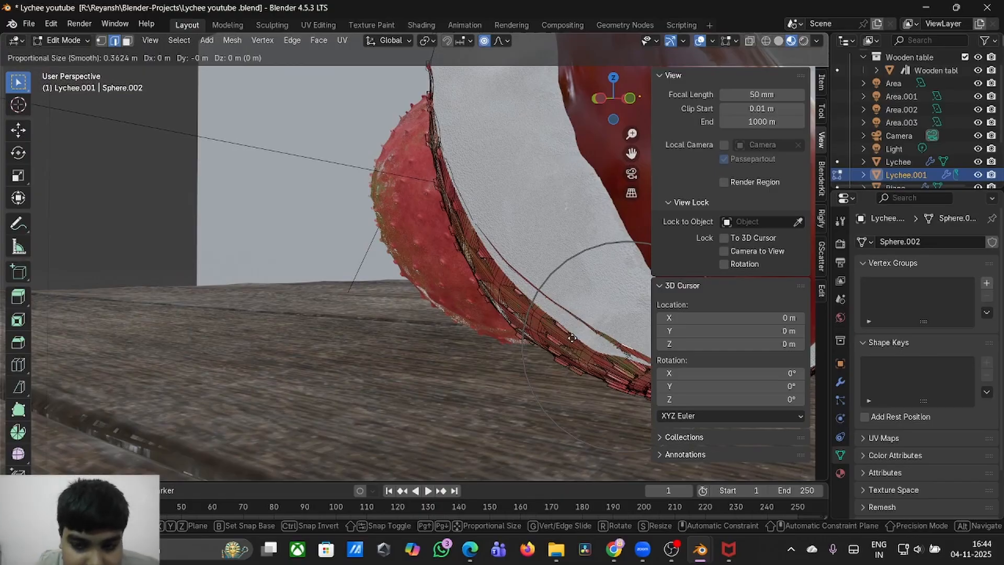
key(x)
key(x)
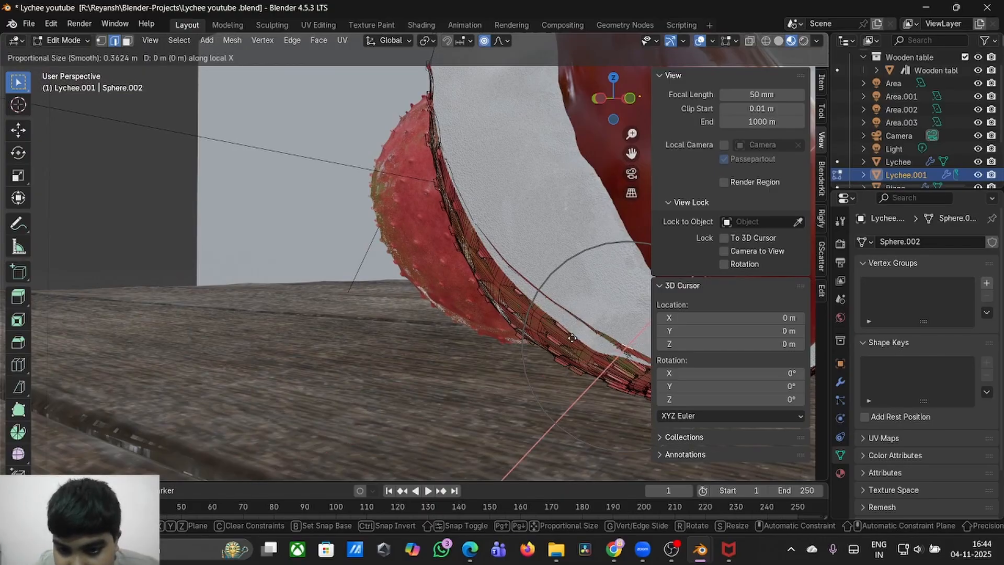
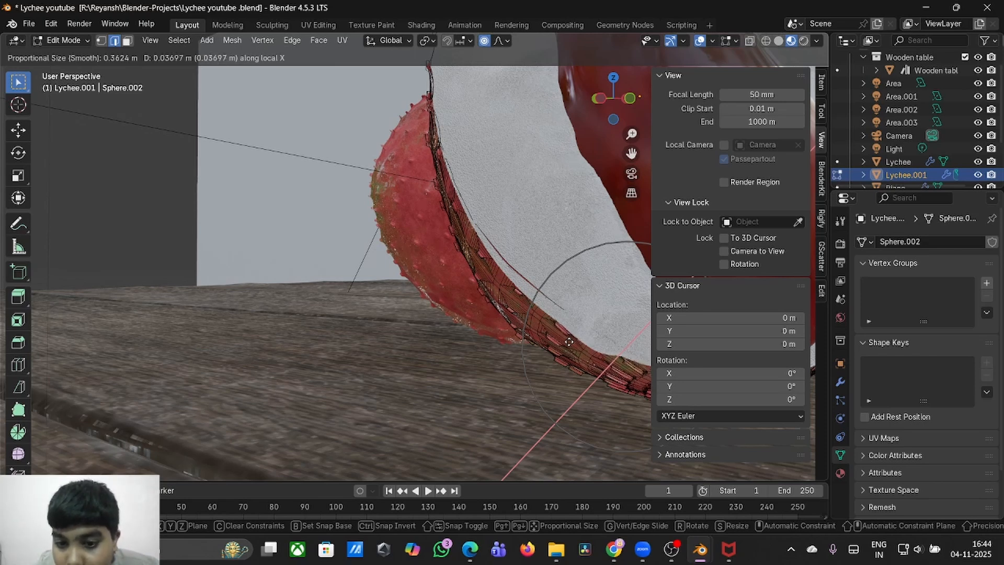
click(568, 341)
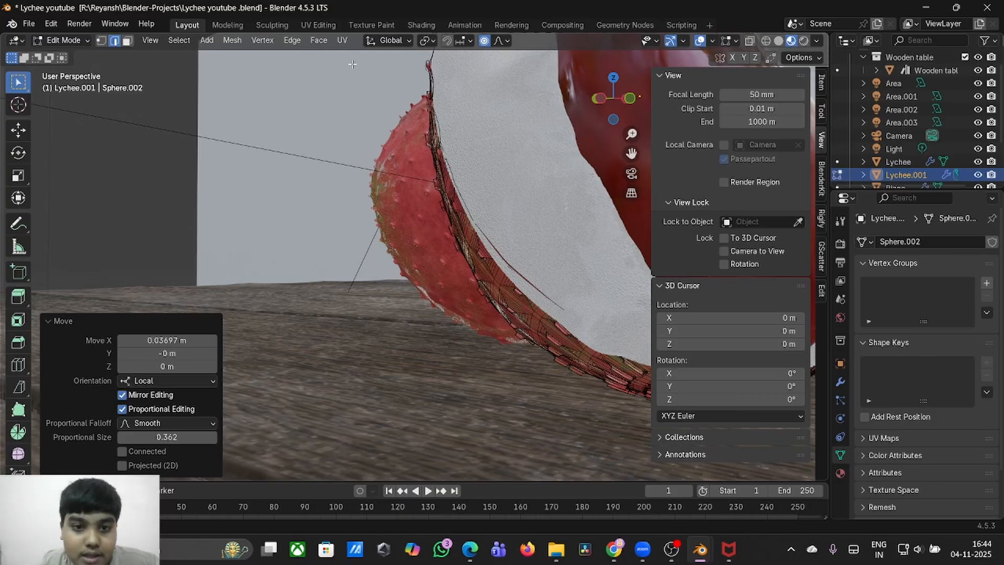
click(403, 44)
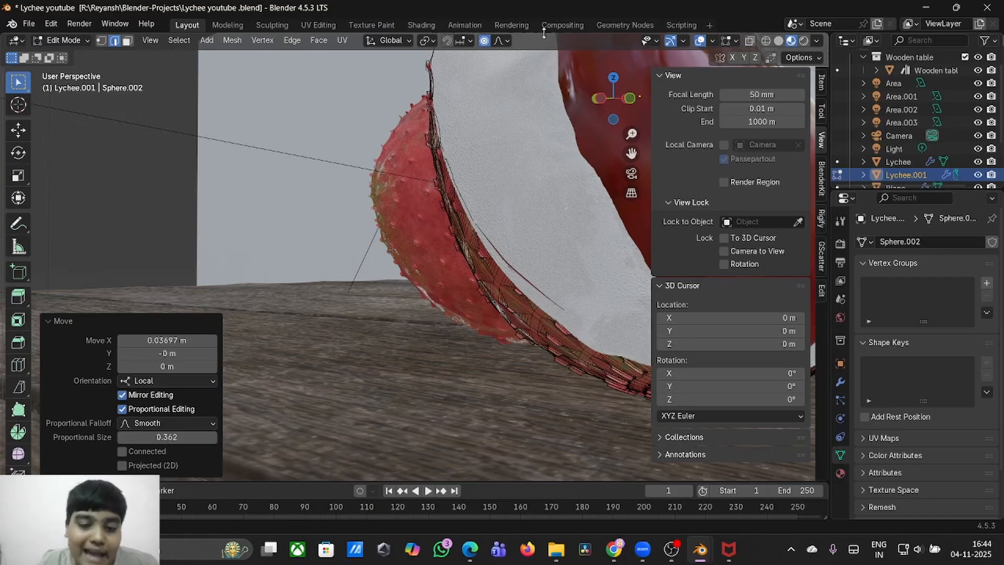
- Try to move the stray peel edge at the cut lychee's rim about -0.083 m along global X with proportional editing
middle_drag(338, 250, 338, 251)
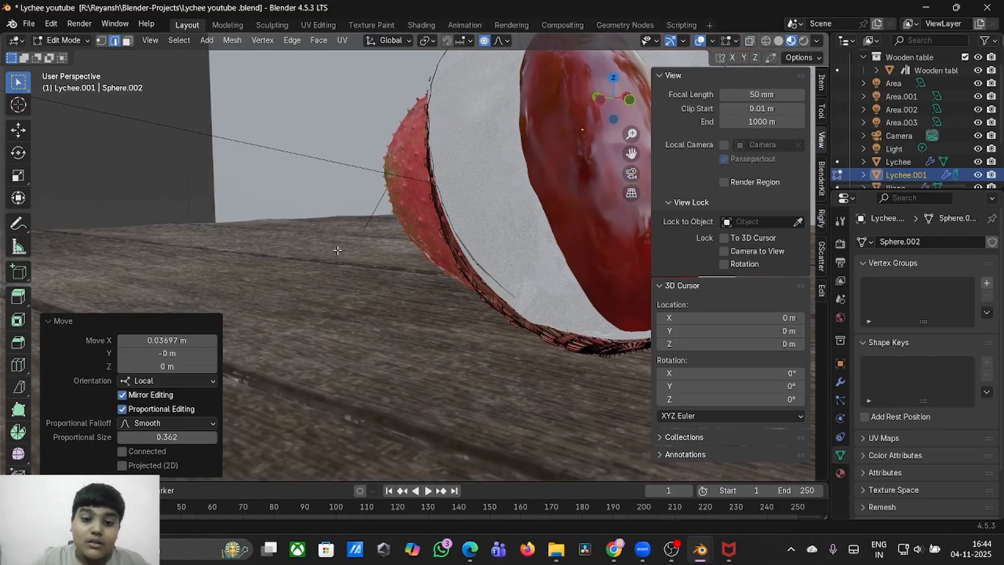
scroll(338, 251, down, 5)
scroll(337, 251, up, 6)
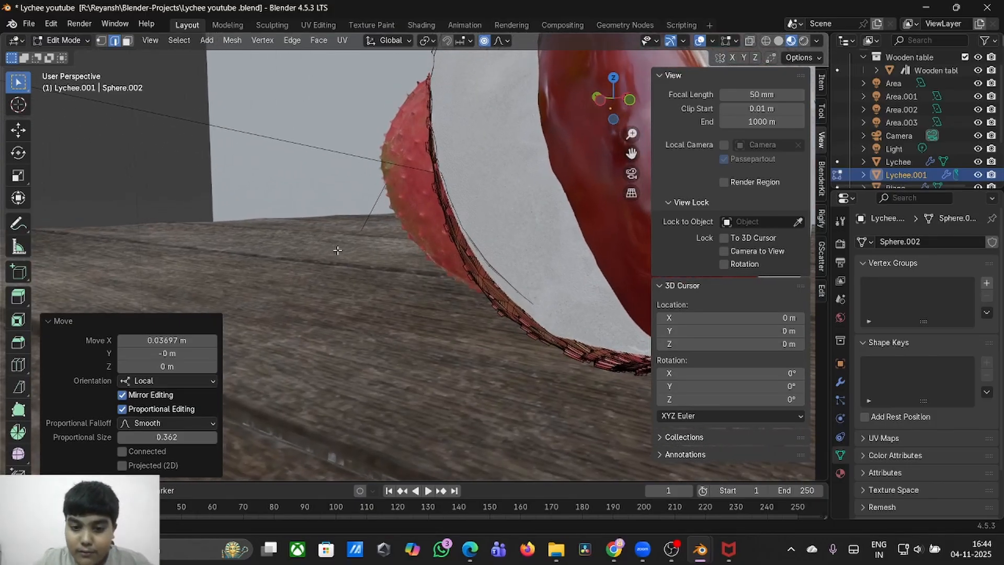
click(494, 268)
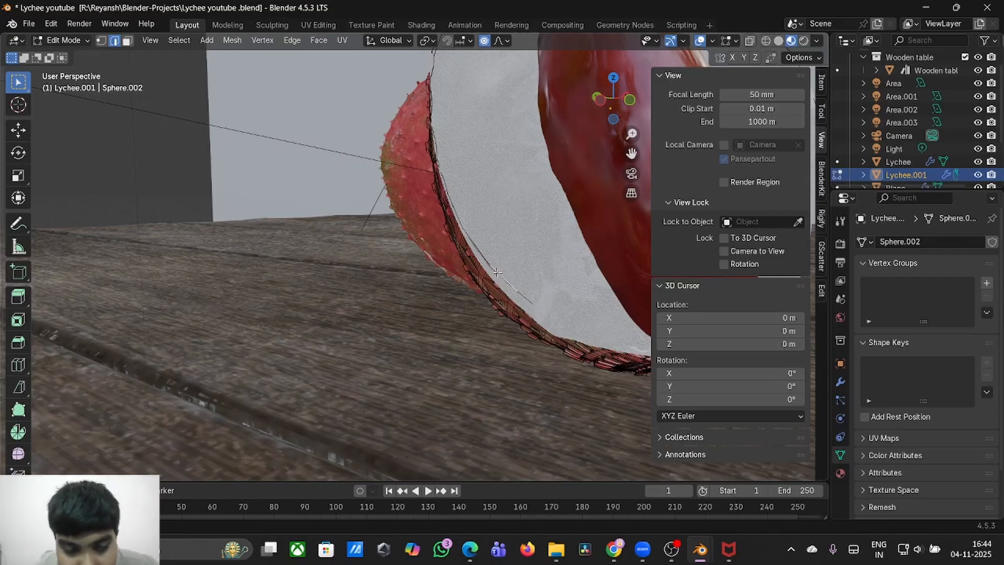
key(g)
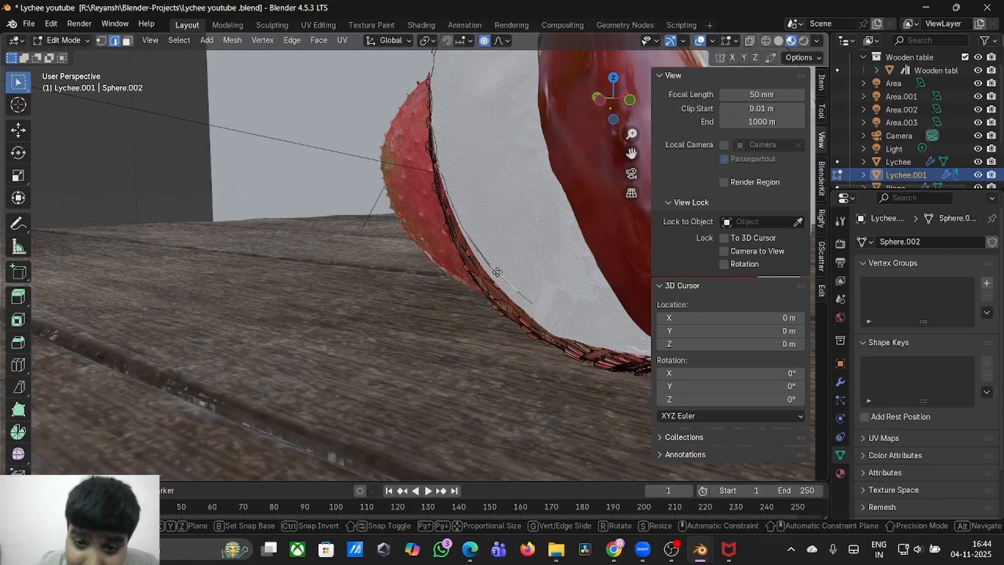
key(x)
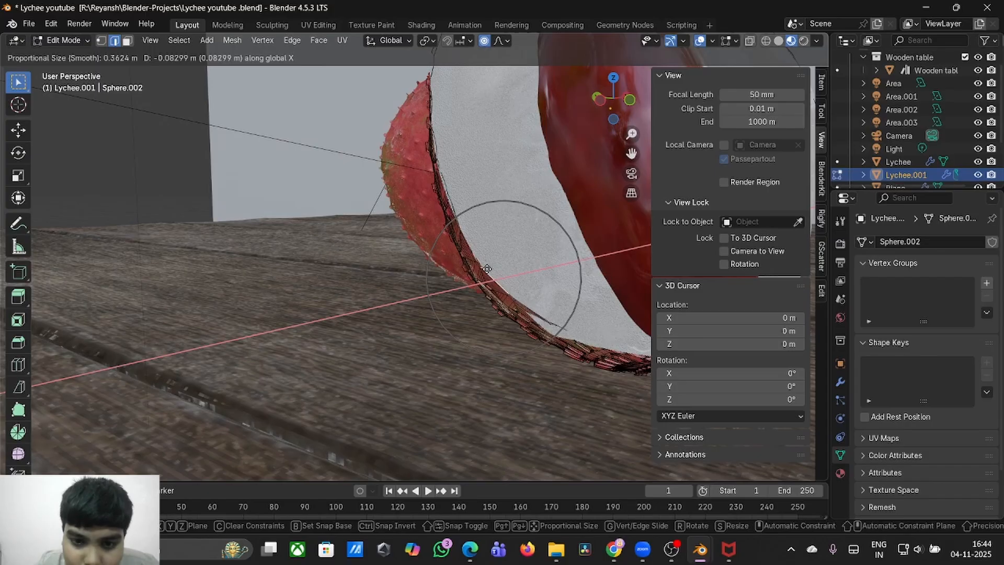
click(487, 269)
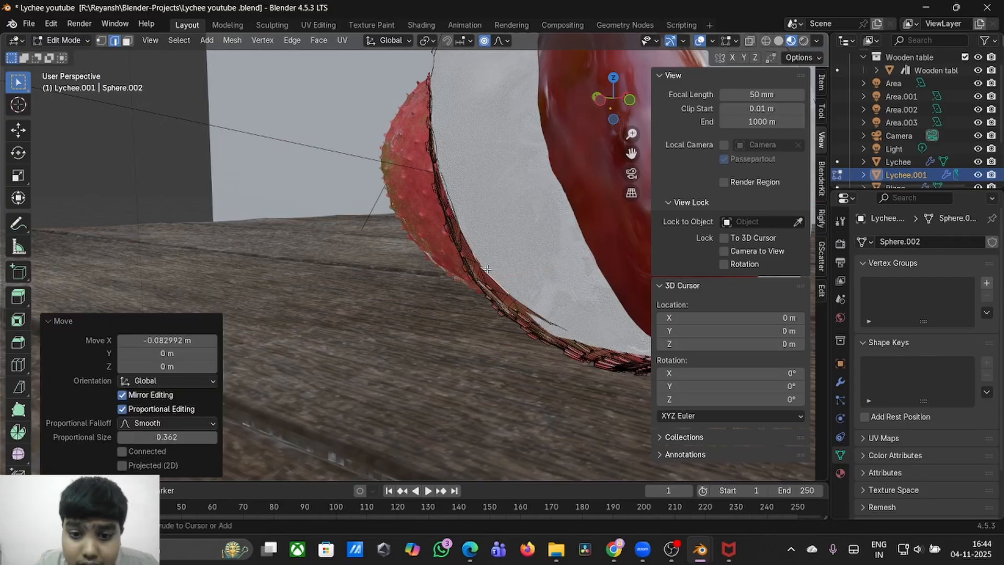
key(ctrl+z)
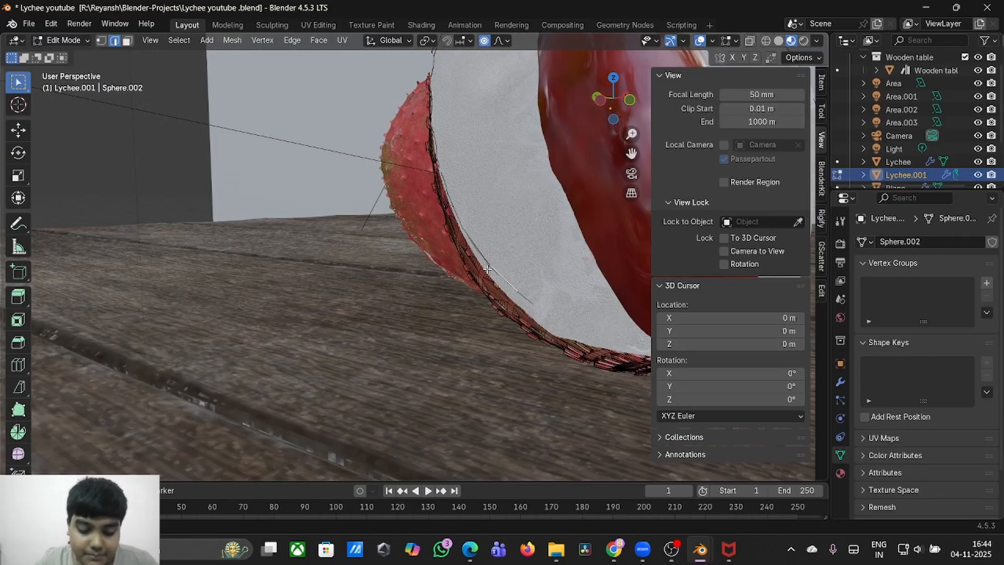
- Move the stray peel edge about 0.012 m along local X with smooth proportional editing and return to Object Mode
key(g)
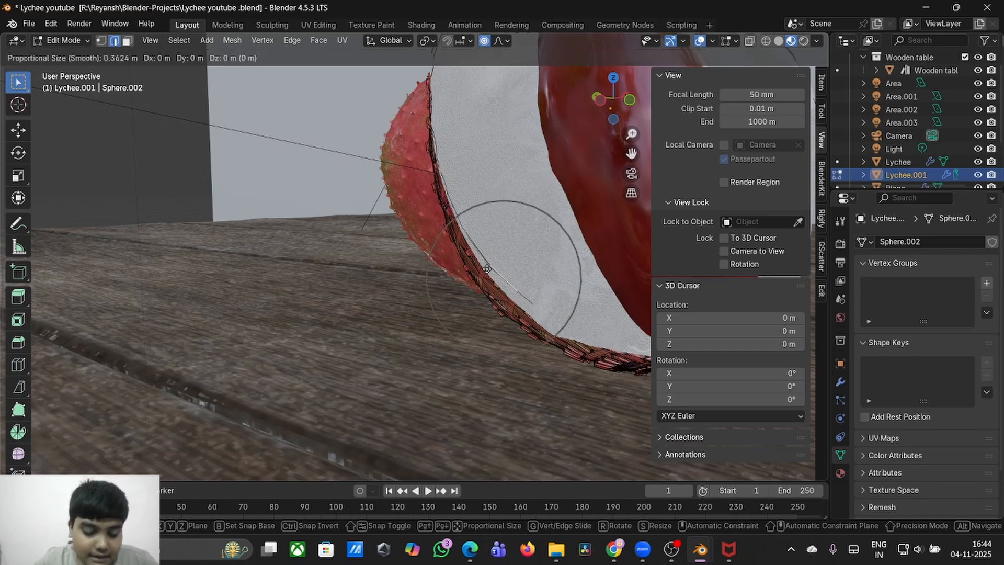
key(x)
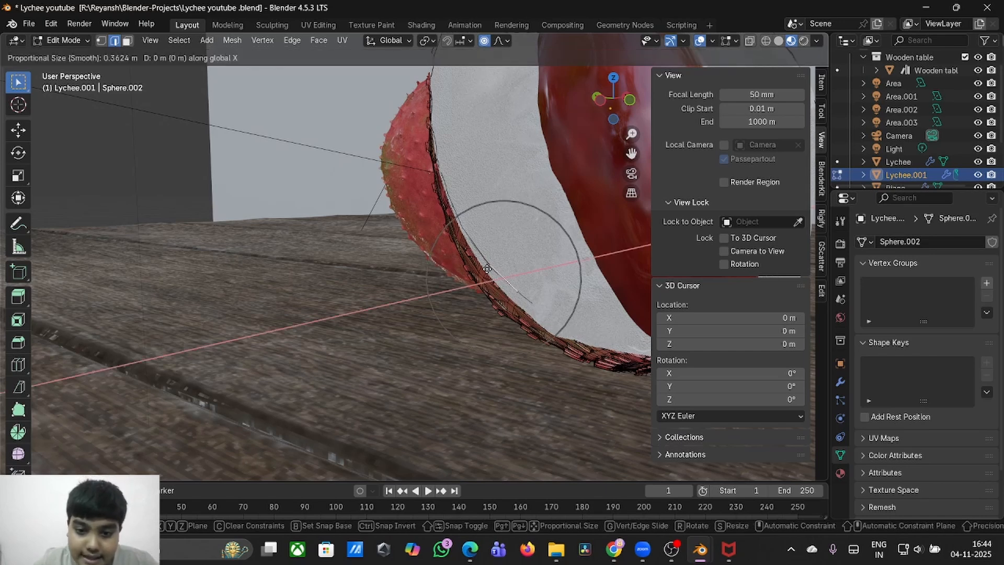
key(x)
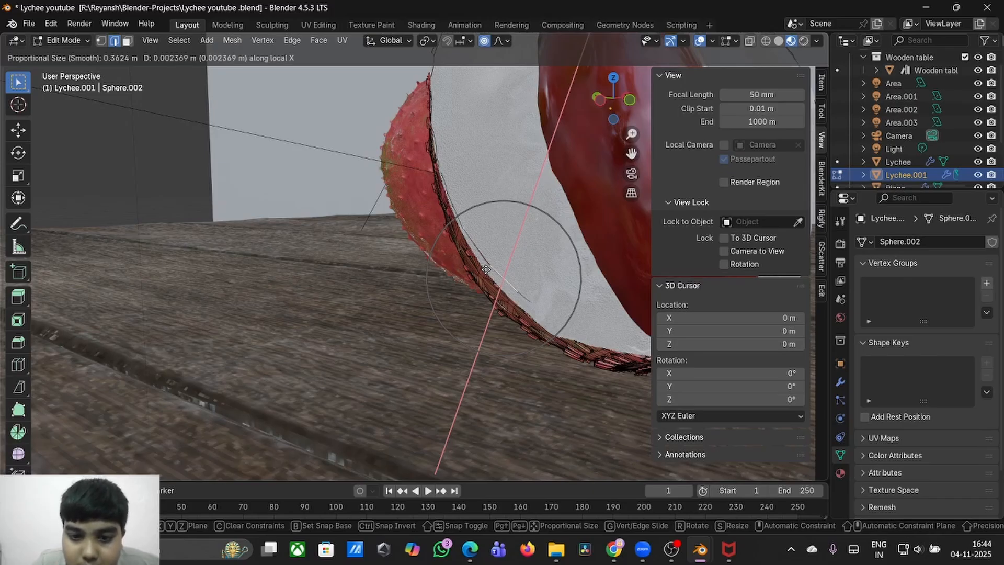
click(487, 269)
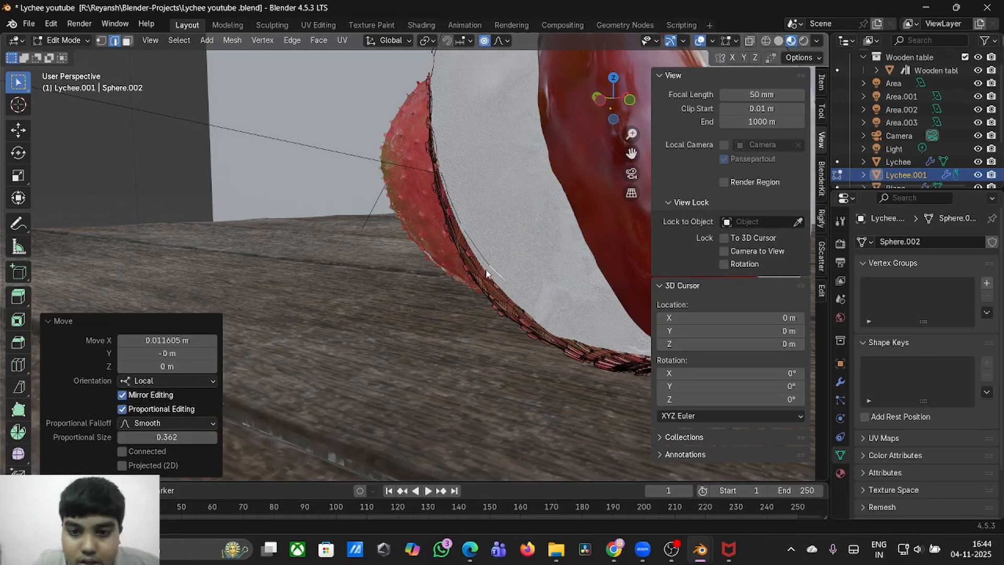
key(Tab)
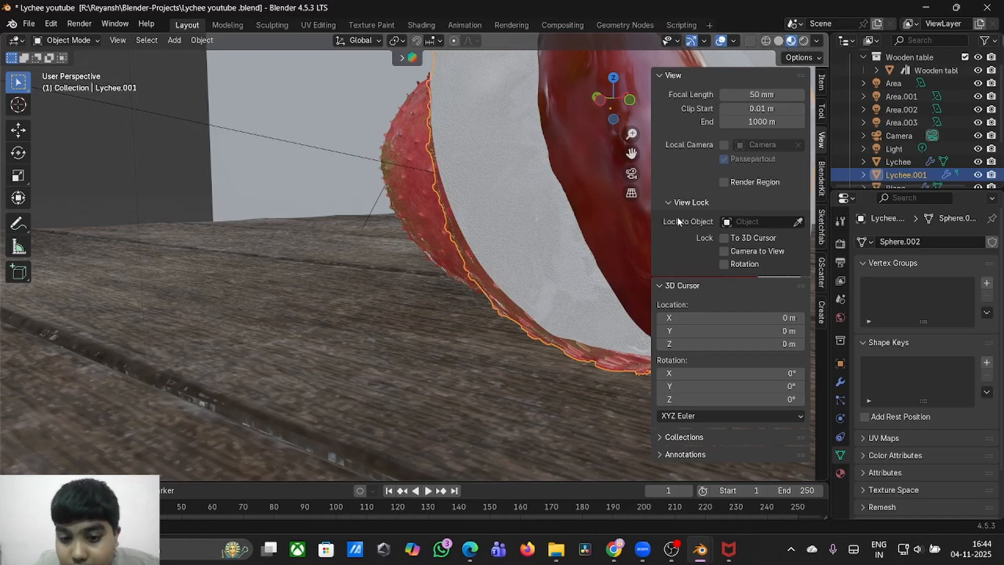
- Display the scene in Rendered shading and examine the cut lychee's flesh and red centre up close
key(KP_0)
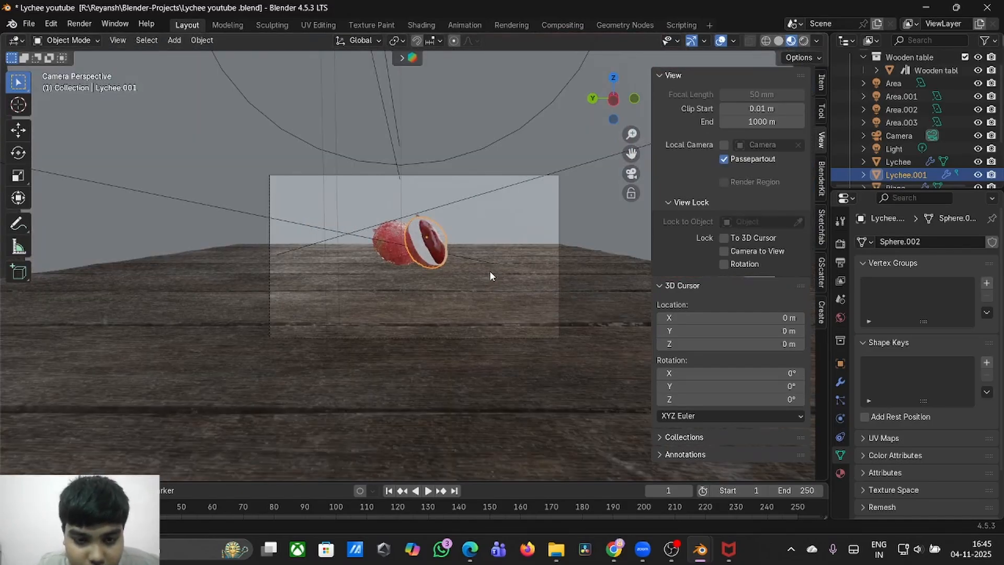
scroll(490, 271, right, 10)
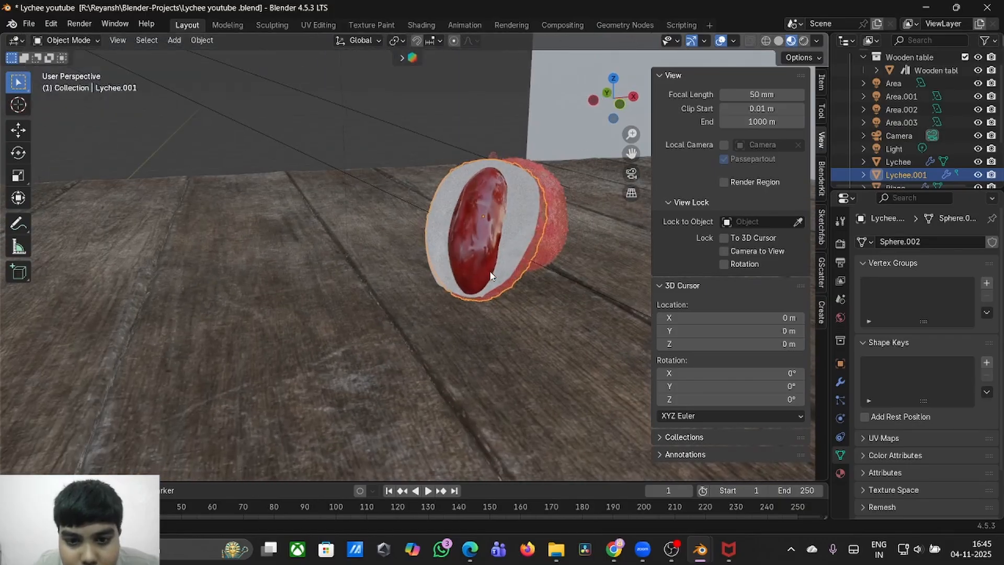
scroll(490, 271, right, 10)
click(803, 40)
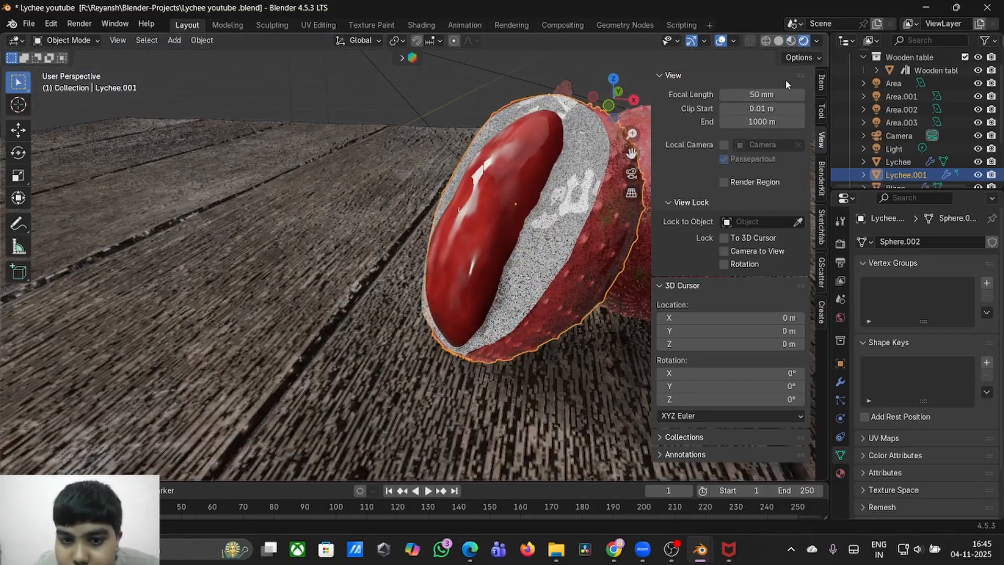
scroll(468, 287, left, 10)
- In the red centre's material, darken the red Color Ramp stop at position 0.309 to #6C1719 in the Shading workspace
click(501, 260)
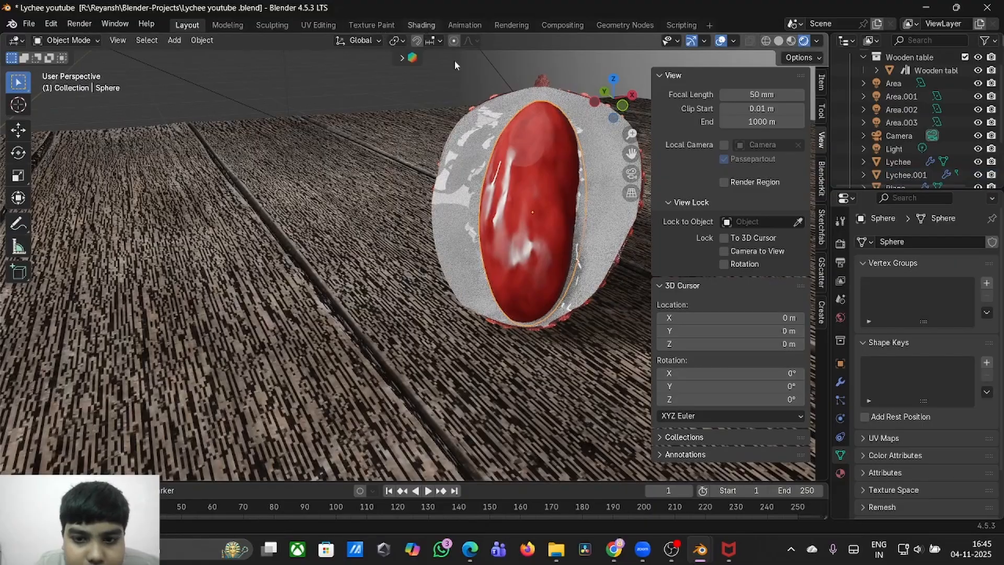
click(421, 24)
scroll(528, 136, up, 10)
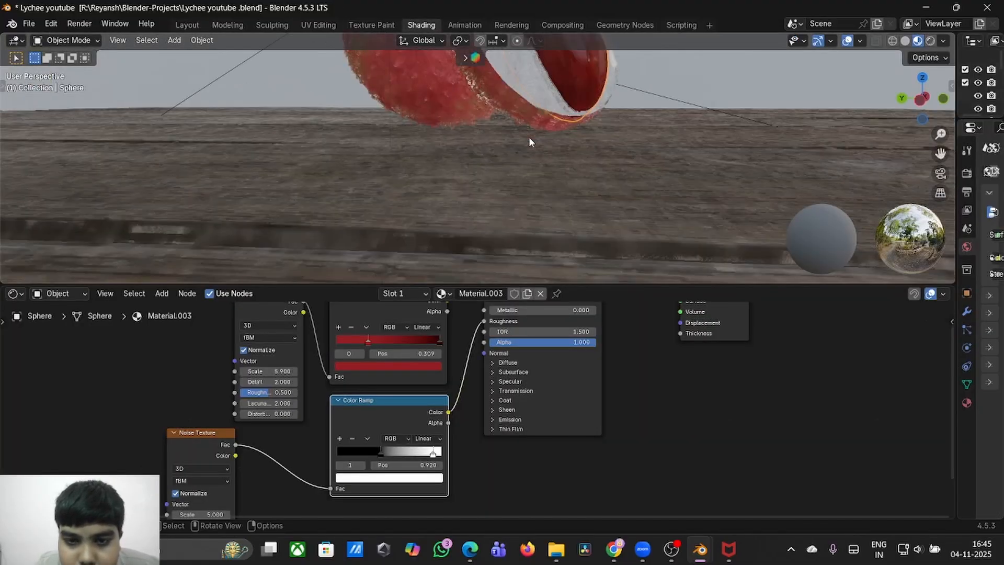
click(930, 41)
drag(941, 153, 706, 366)
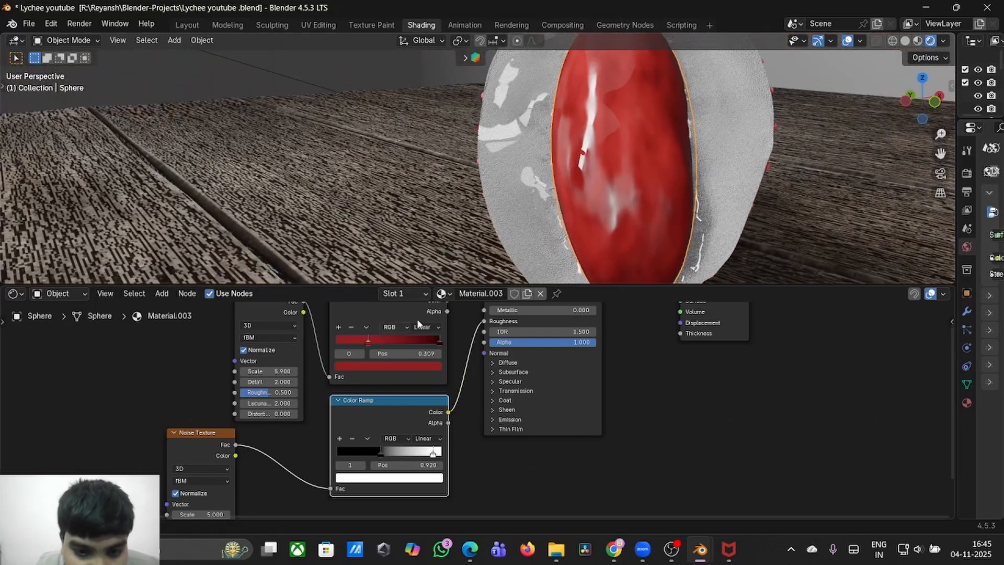
click(378, 365)
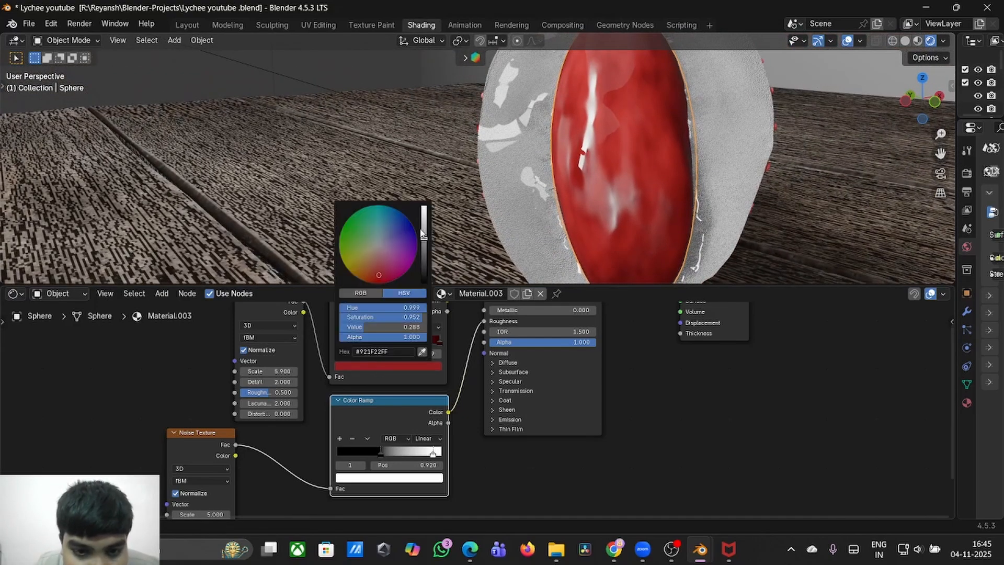
drag(423, 237, 423, 245)
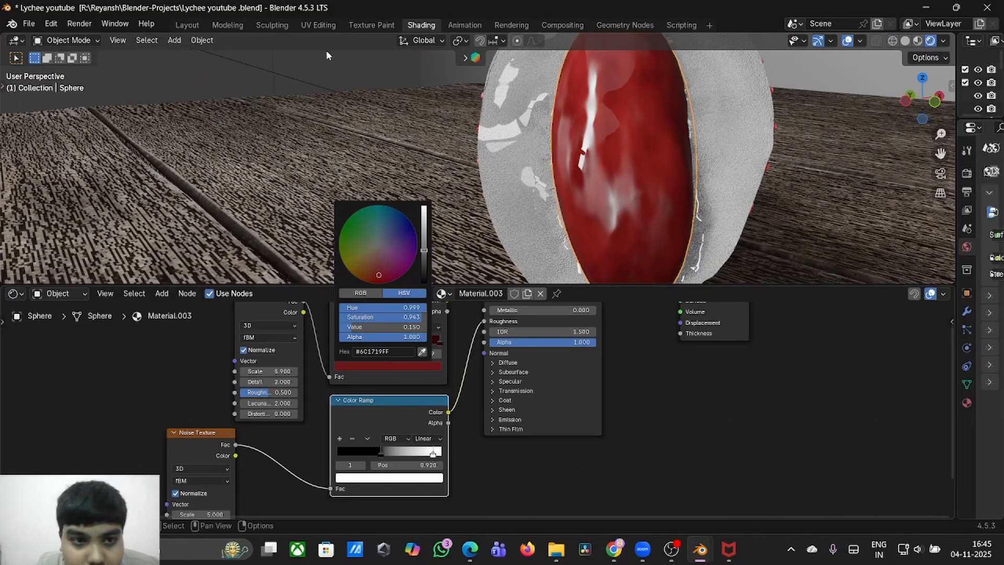
- Return to the Layout workspace, check both lychees on the table from the front, and render the image
click(187, 25)
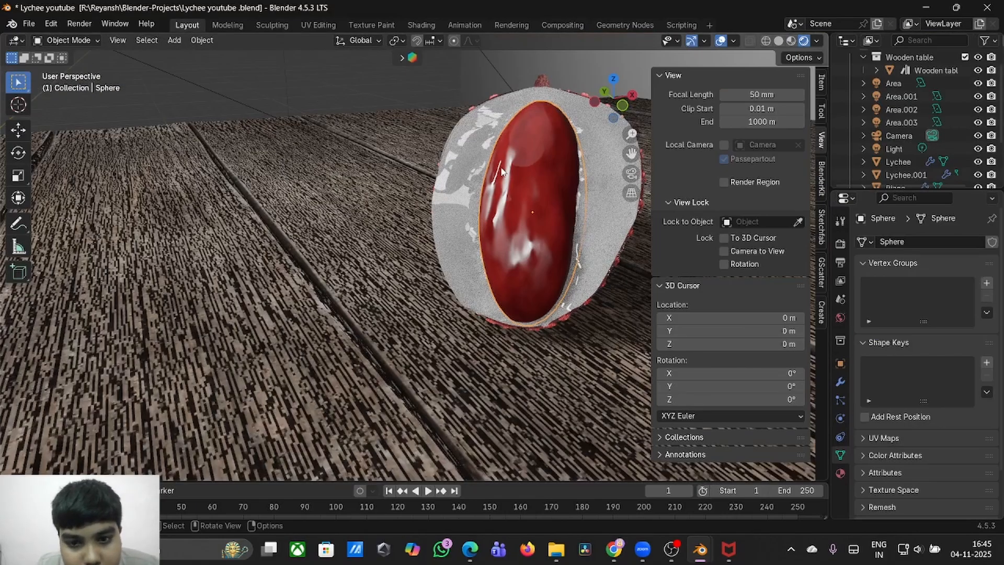
middle_drag(501, 172, 302, 195)
click(506, 235)
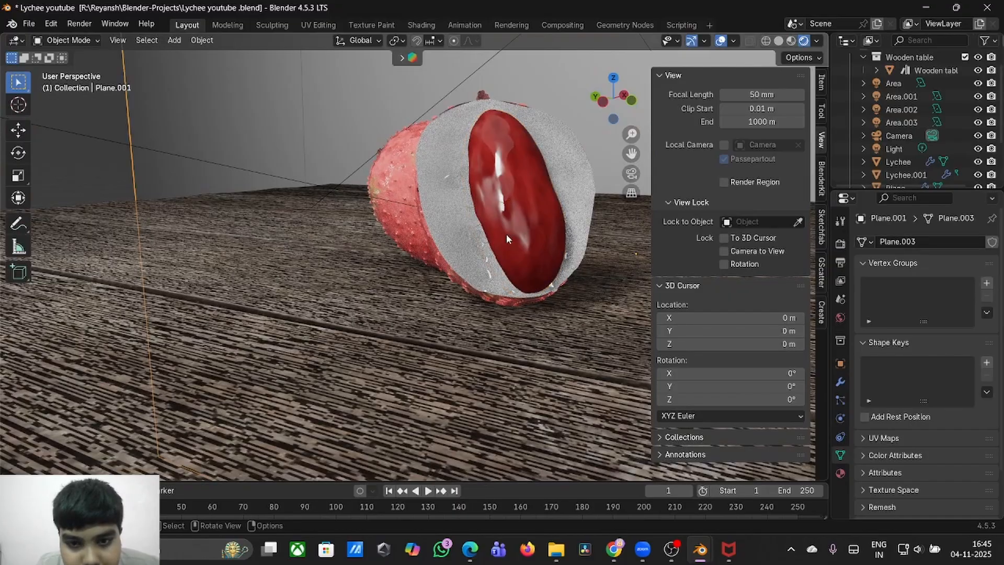
scroll(506, 235, down, 3)
scroll(506, 235, down, 2)
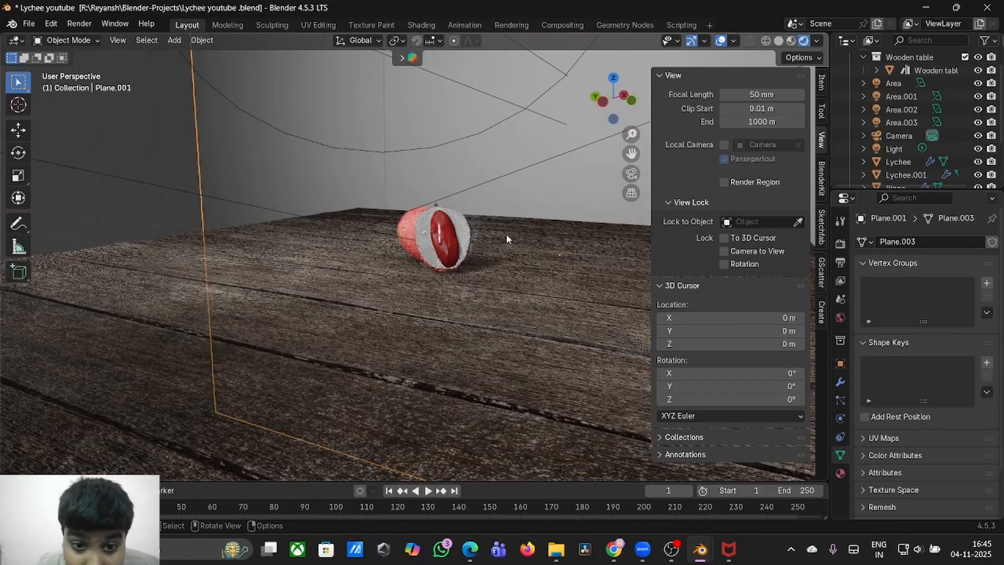
middle_drag(506, 235, 507, 237)
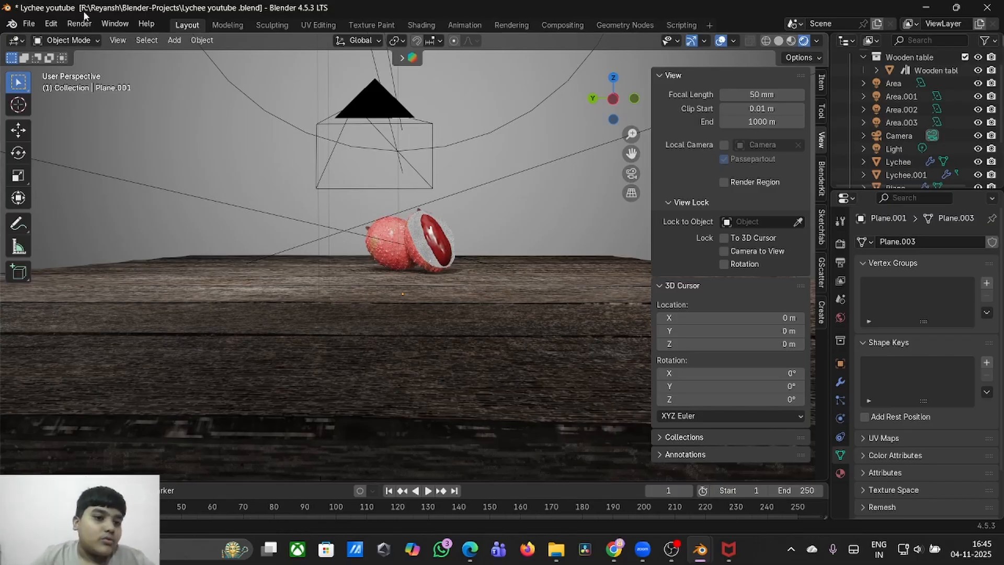
click(79, 23)
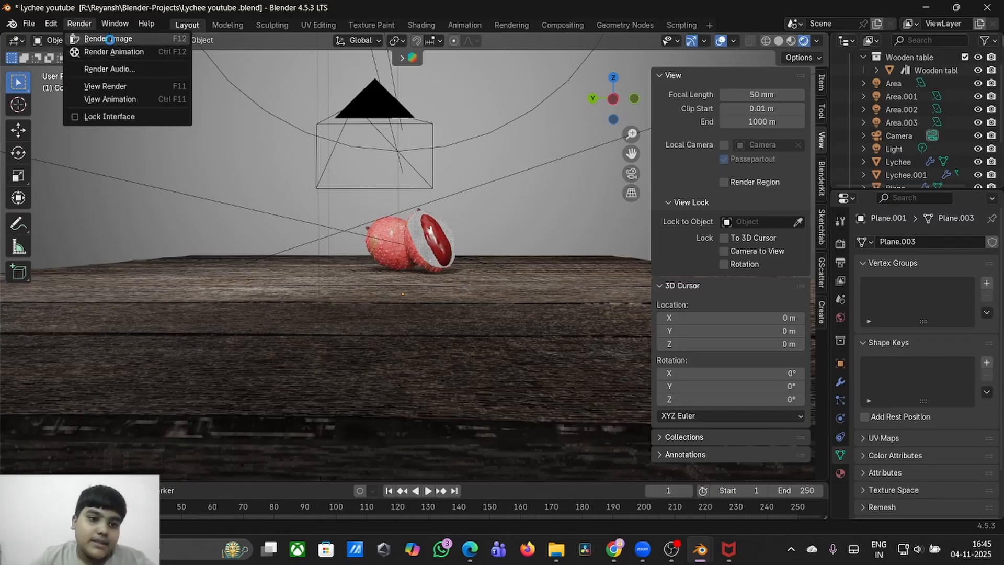
click(93, 38)
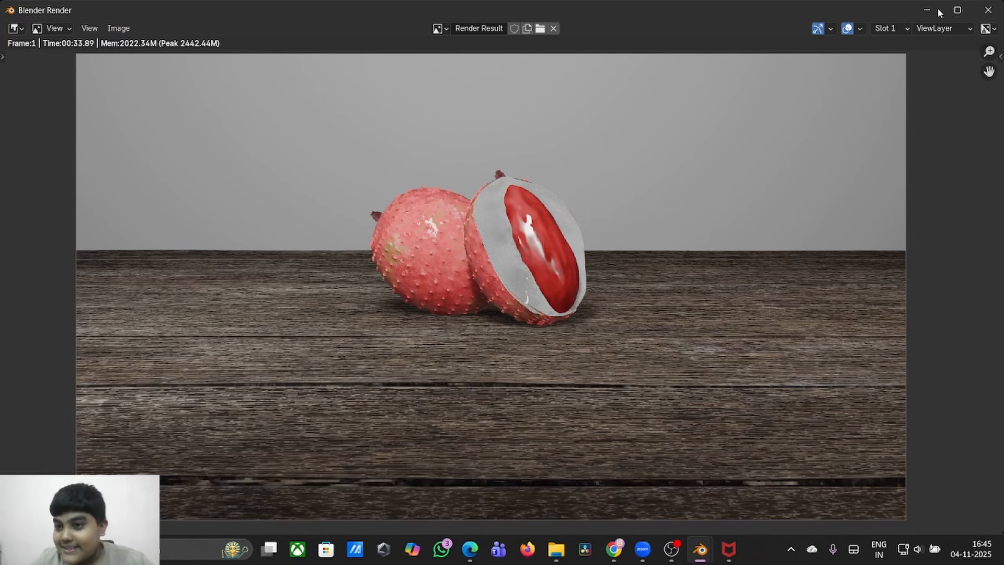
- Try to close the unresponsive render window, and choose to wait for the program to respond
click(993, 11)
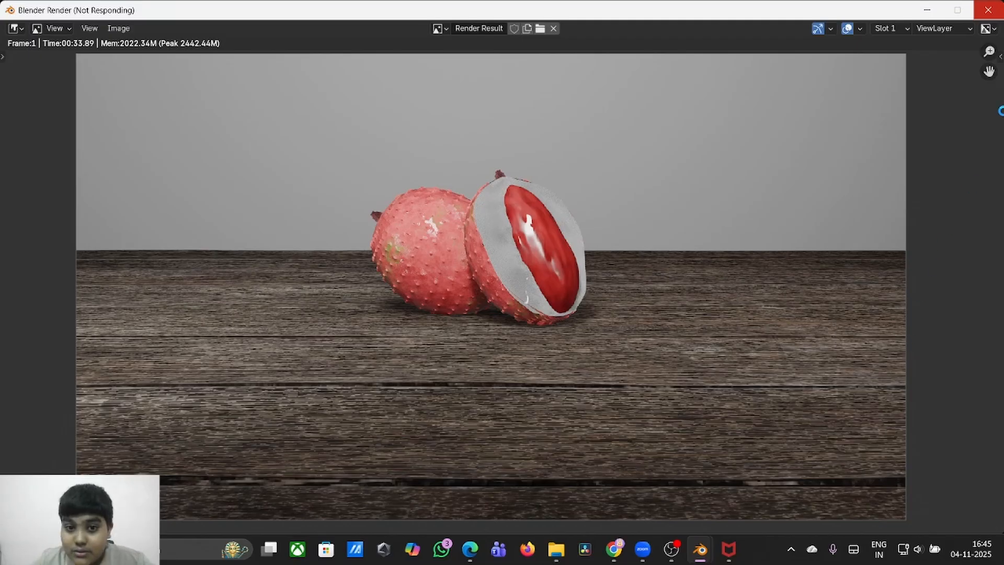
mouse_move(700, 548)
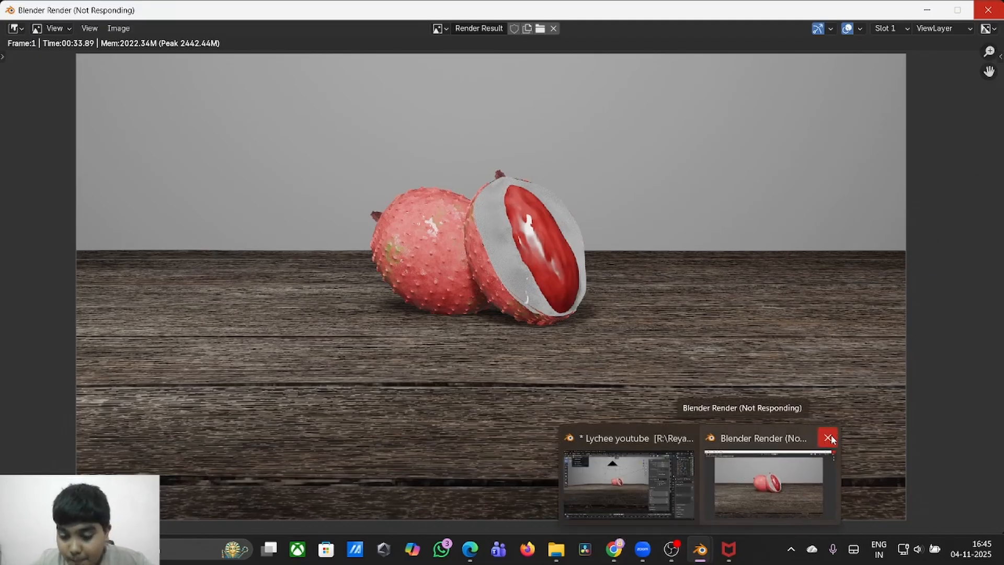
click(829, 438)
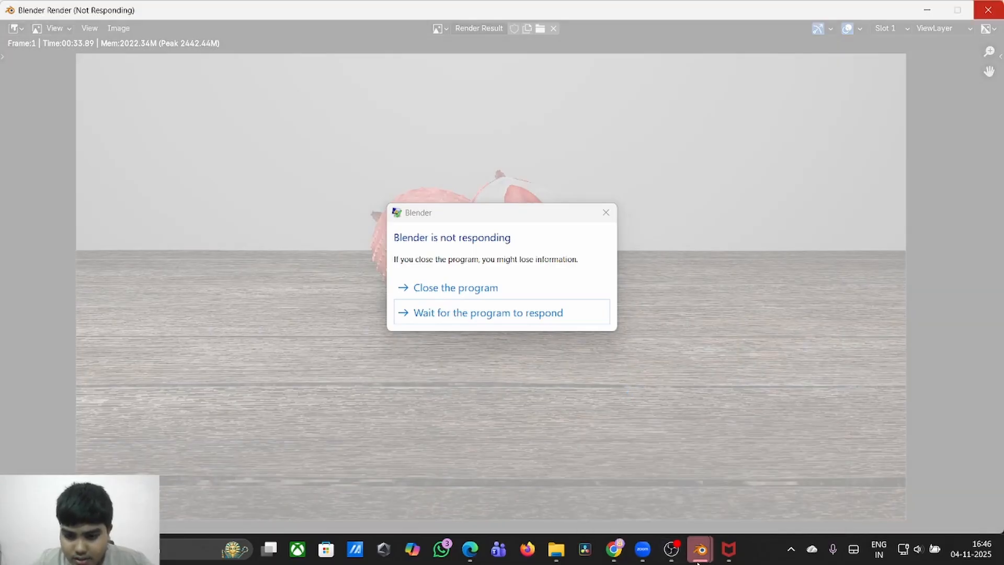
mouse_move(697, 560)
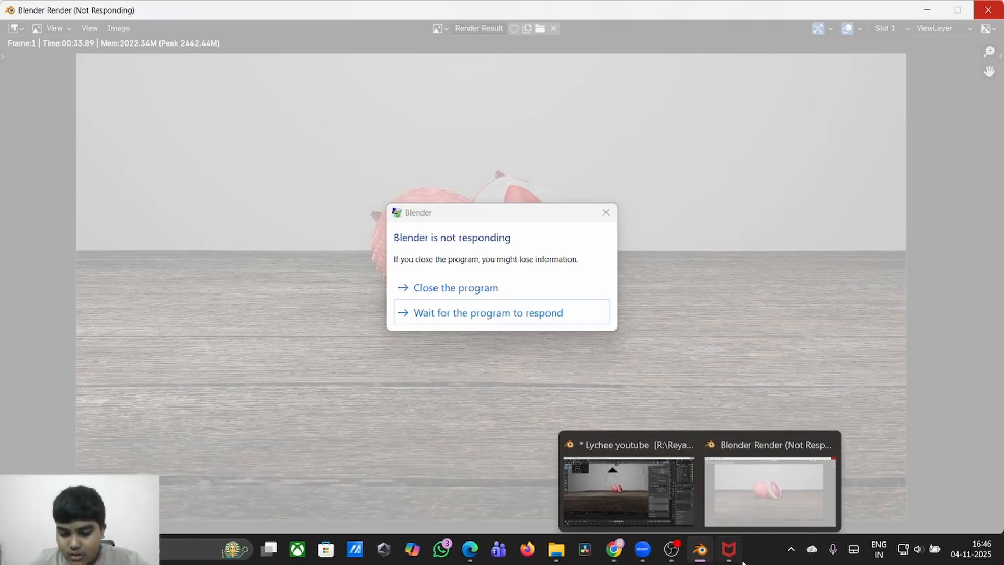
click(661, 486)
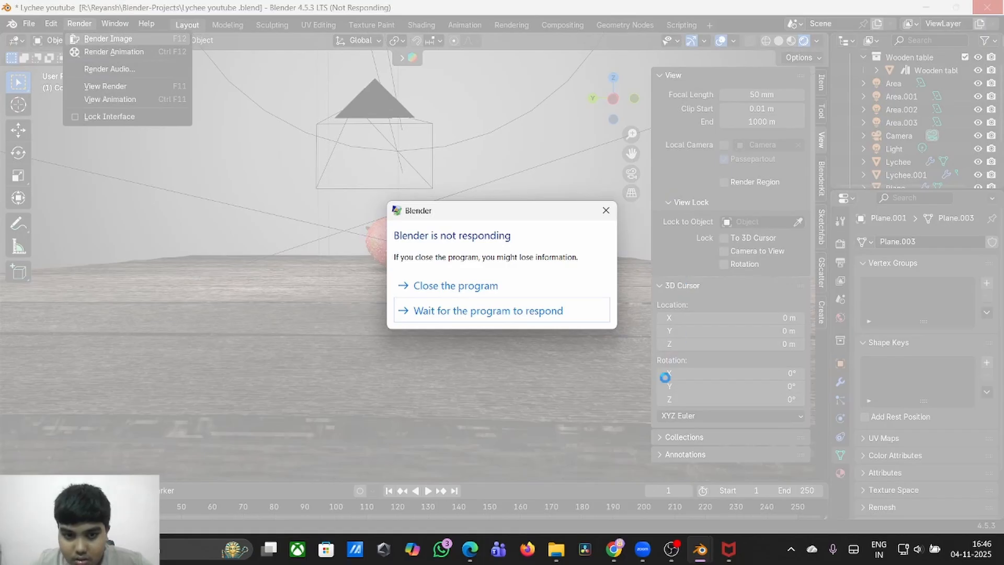
click(564, 311)
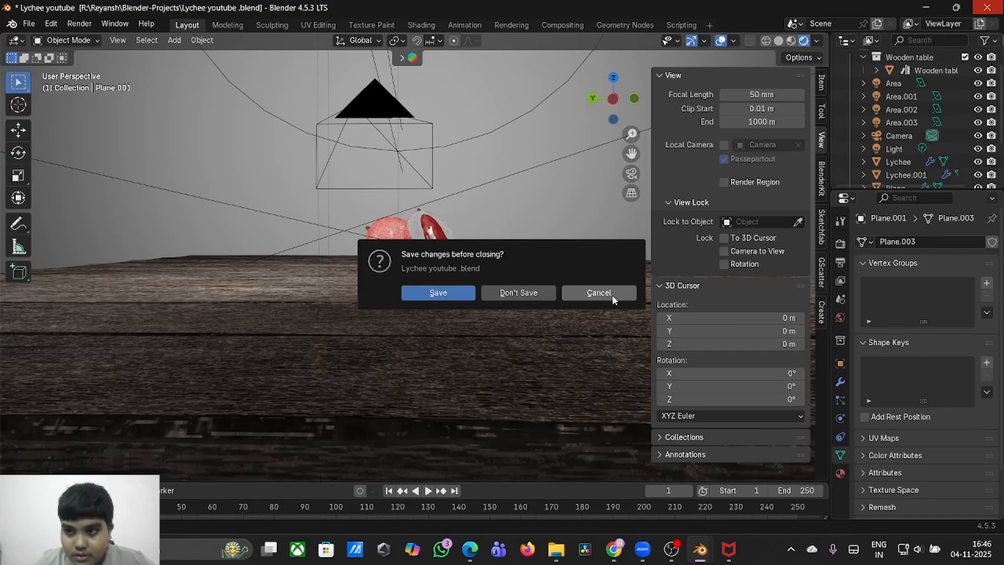
- Cancel closing the Lychee youtube file and bring the Blender Render window to the front to view the new render
click(612, 295)
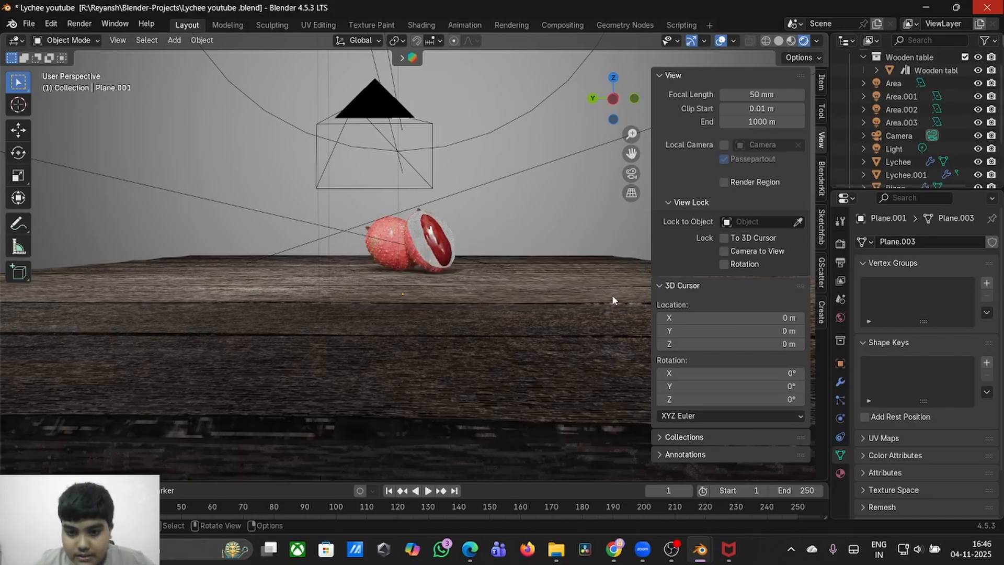
mouse_move(700, 548)
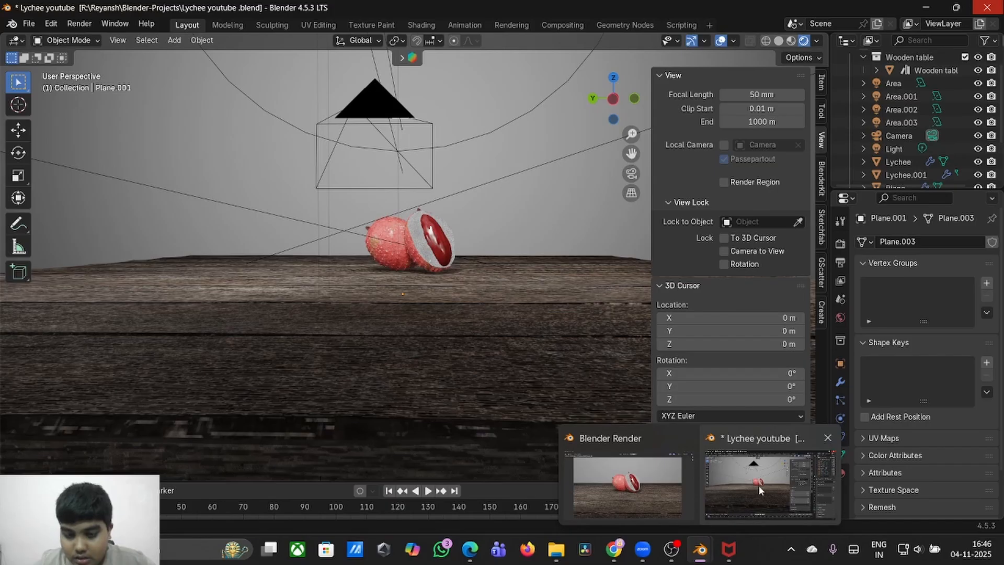
click(664, 481)
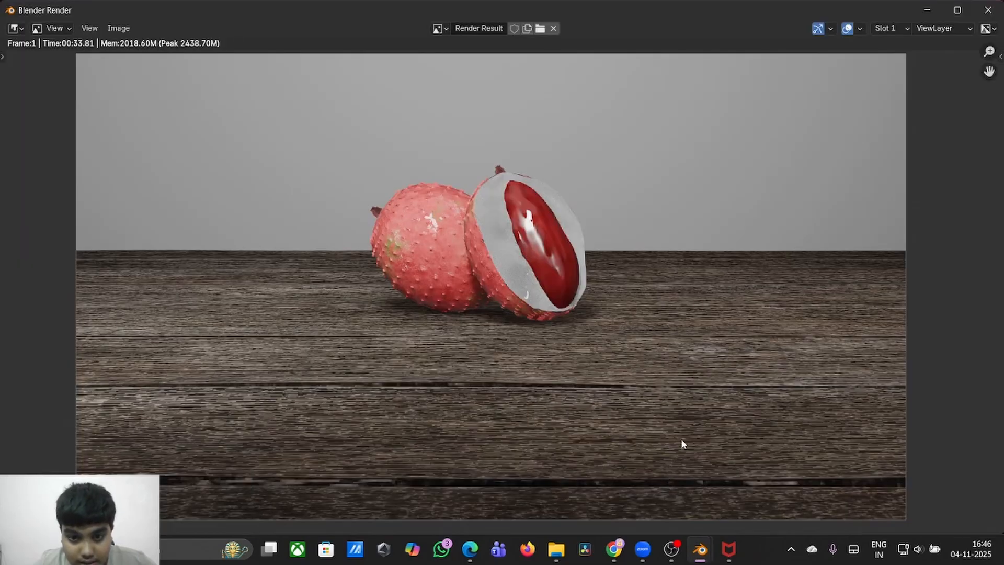
- Inspect the finished render, close its window, and view both lychees closer in the viewport
scroll(681, 440, down, 5)
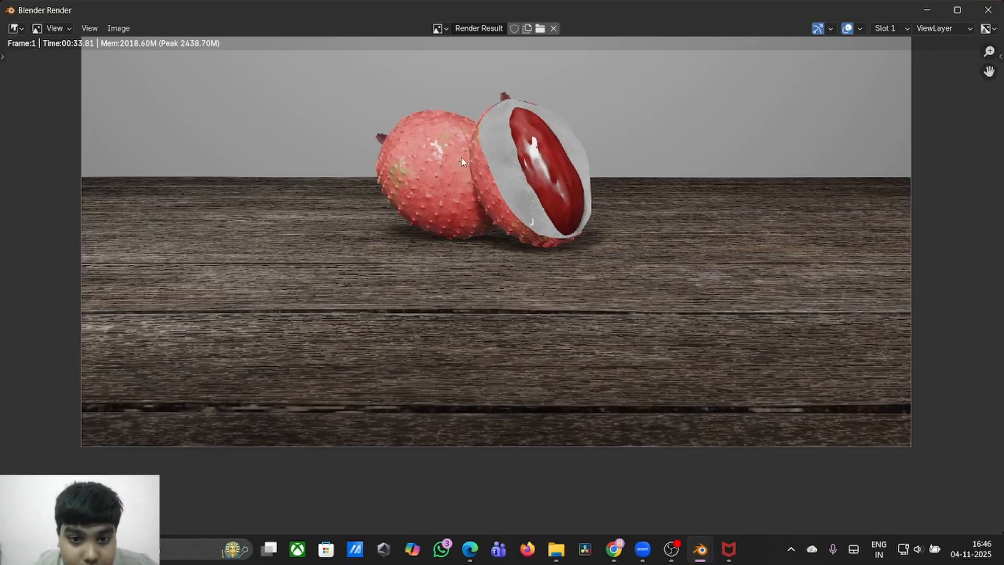
scroll(464, 160, up, 5)
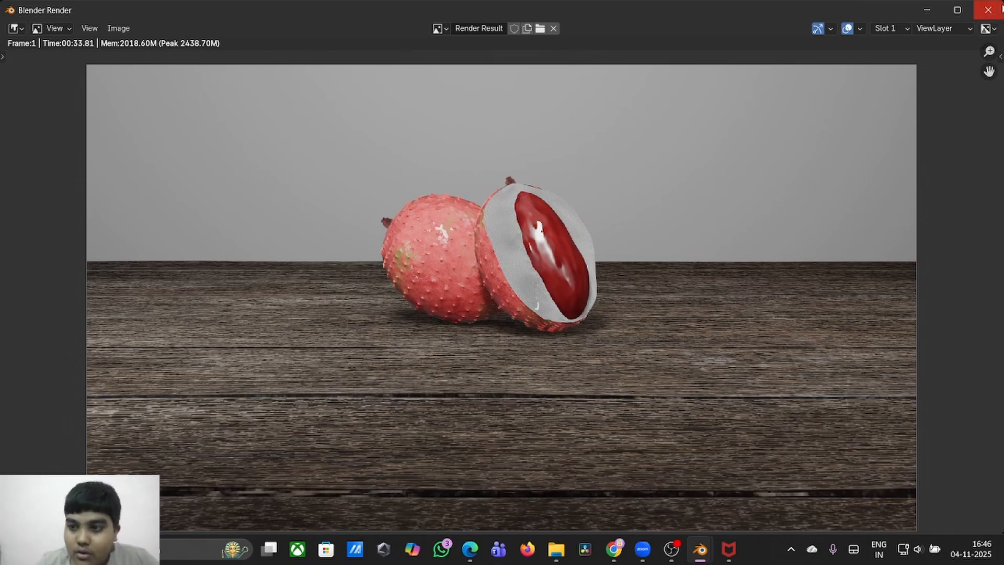
click(1001, 7)
middle_drag(502, 272, 473, 234)
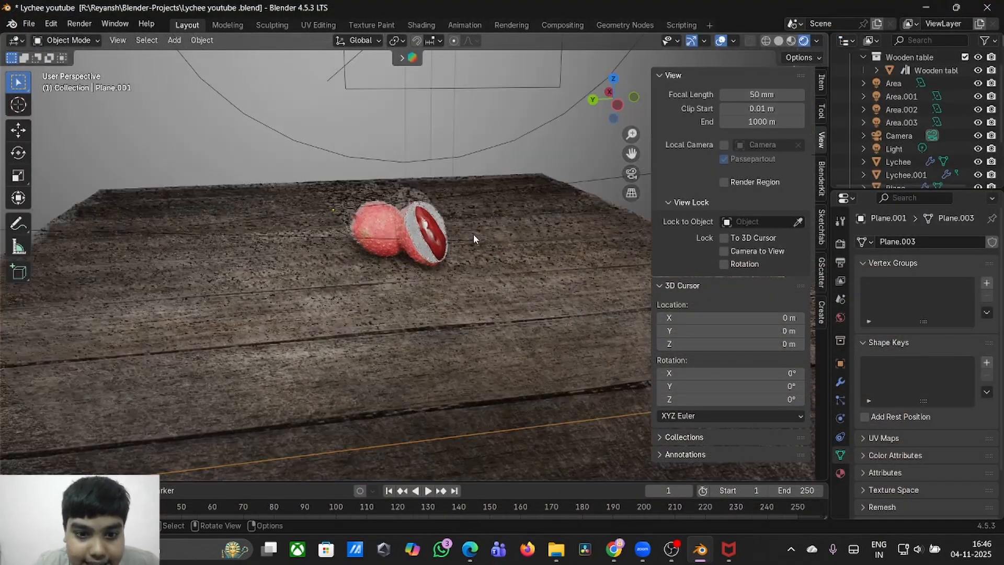
scroll(473, 234, up, 4)
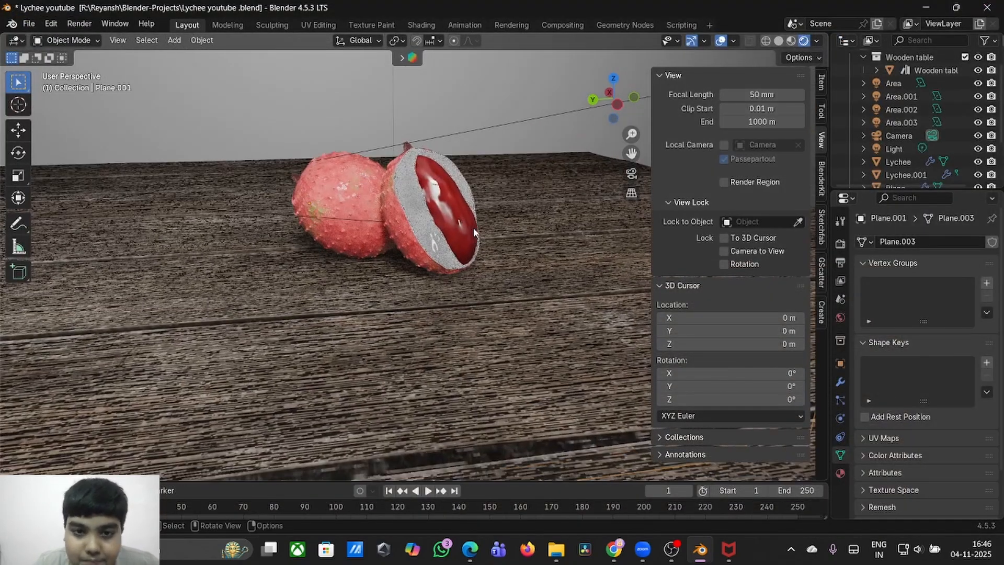
- In the whole lychee's peel material, shift the dark and bright red Color Ramp stops closer together and place the light red stop at 0.575
click(421, 24)
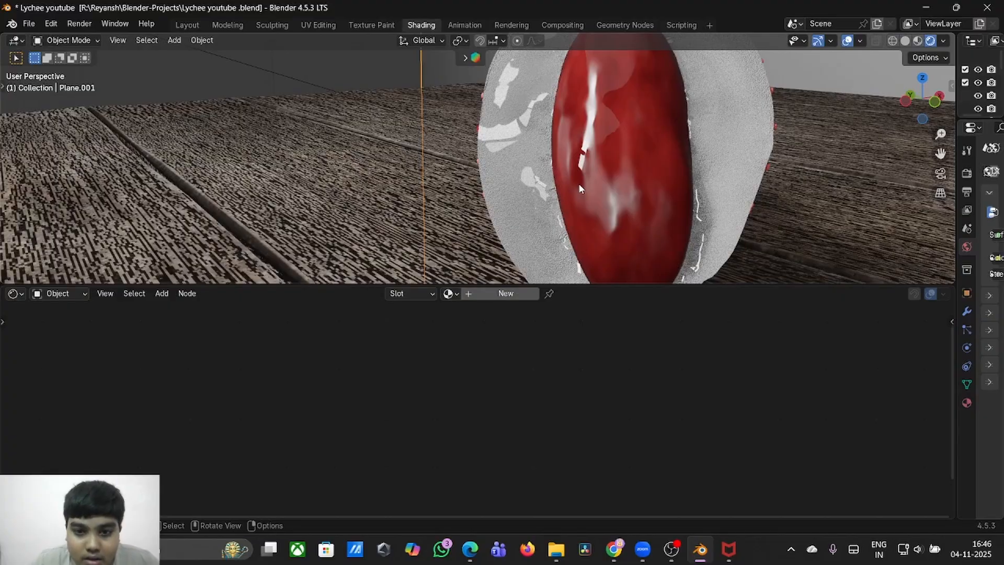
middle_drag(578, 183, 570, 156)
click(195, 150)
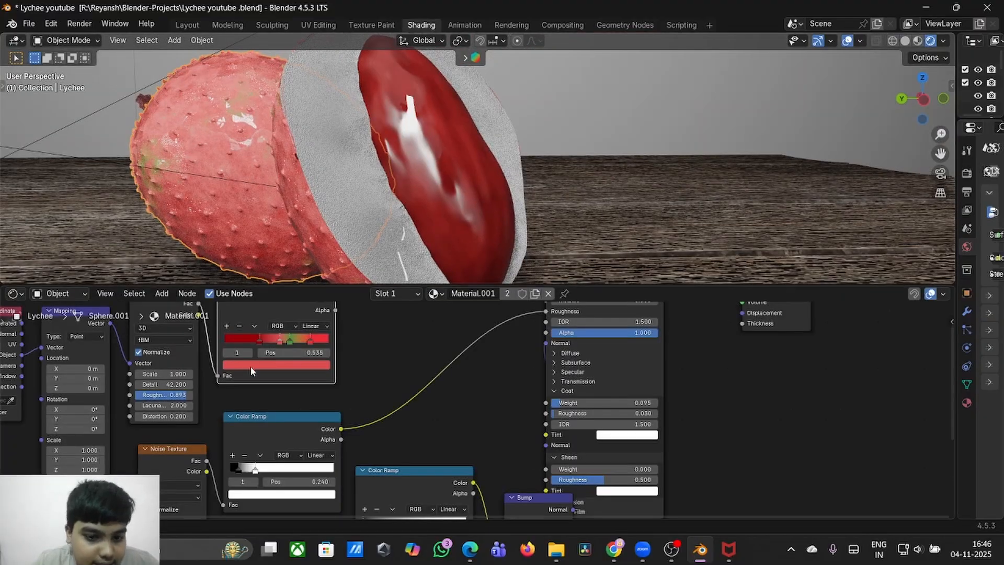
drag(260, 340, 277, 341)
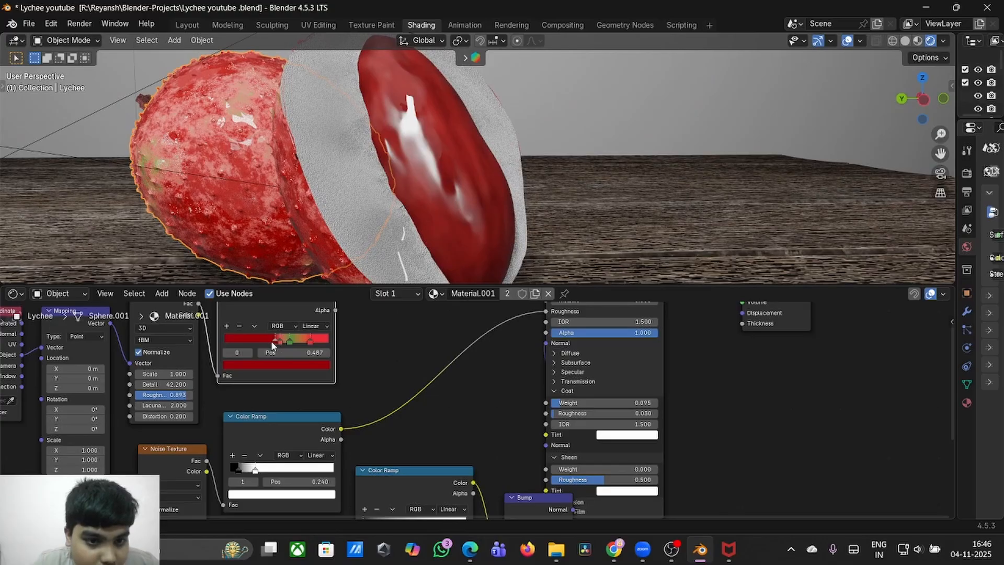
click(310, 341)
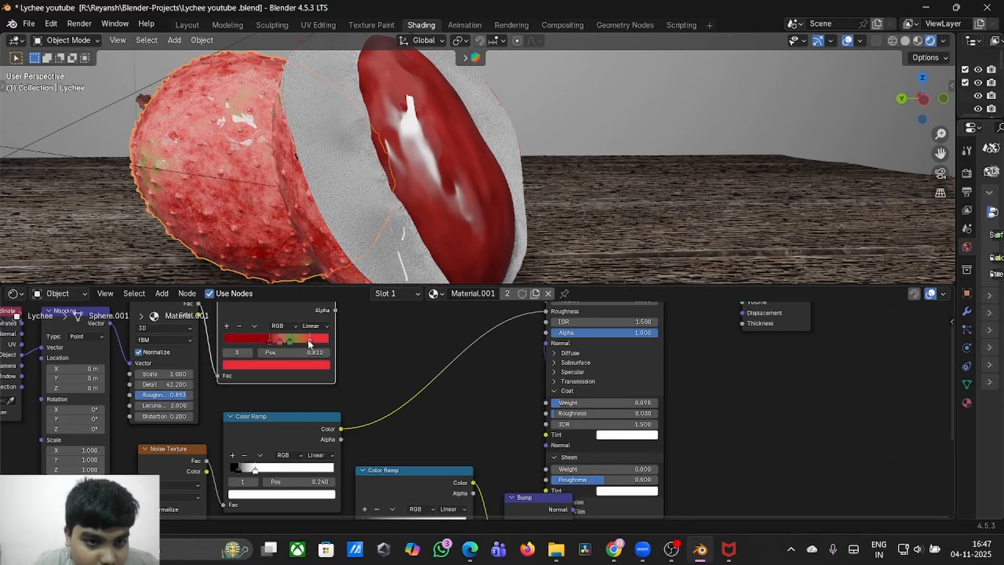
drag(309, 342, 284, 344)
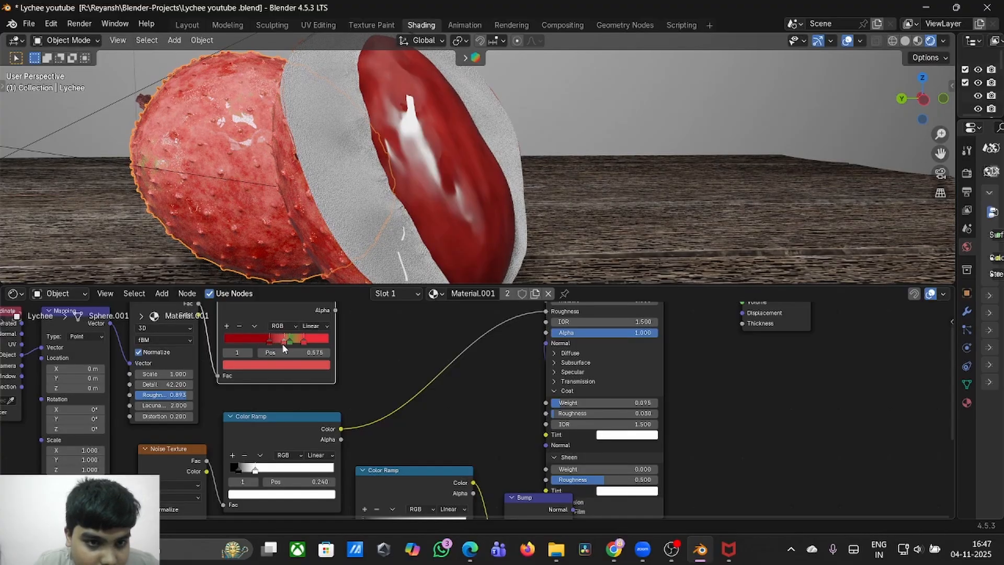
- Check the peel colour in the Layout workspace, and move the peel Color Ramp's dark red stop to 0.484 in the Shading workspace
click(187, 25)
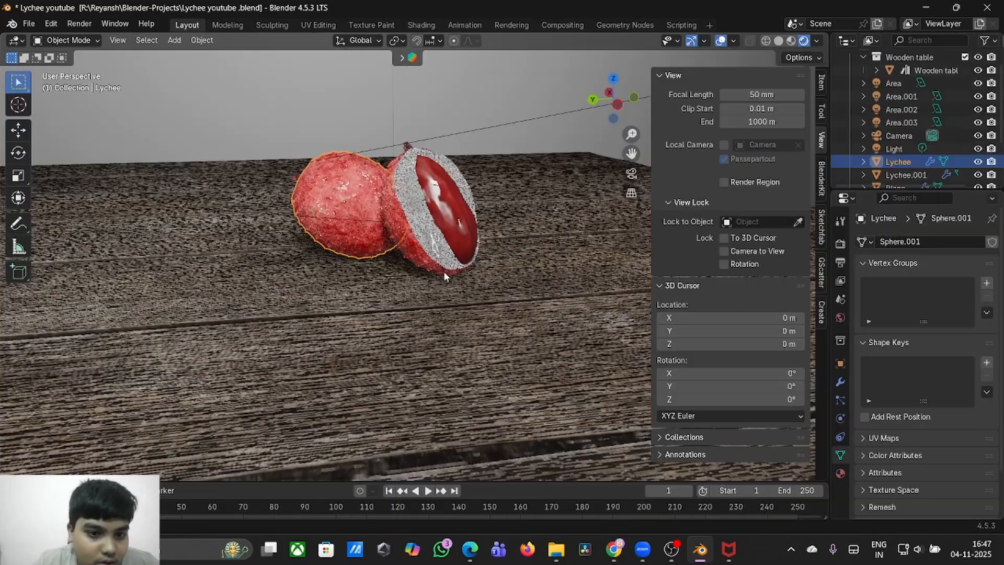
scroll(444, 271, right, 3)
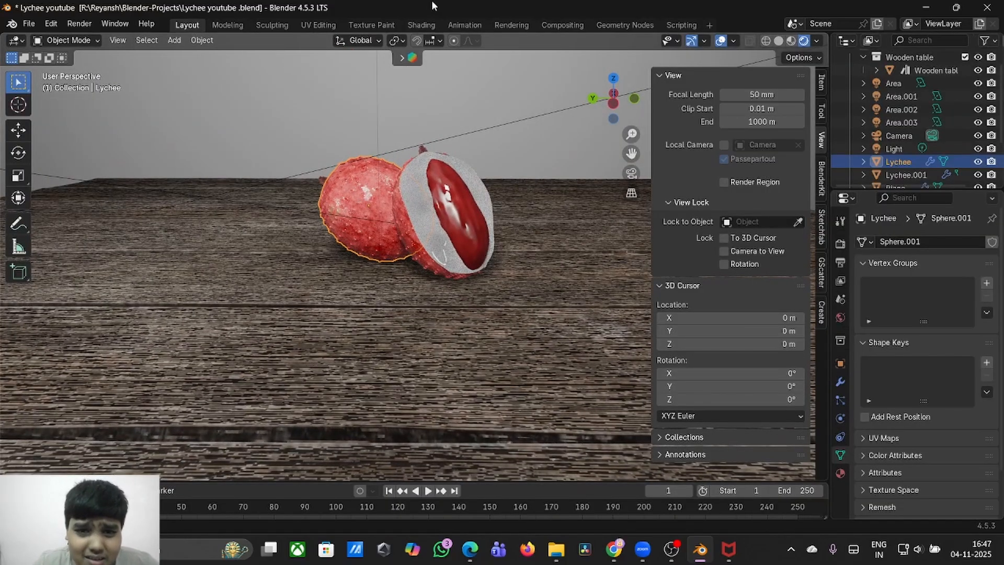
click(425, 24)
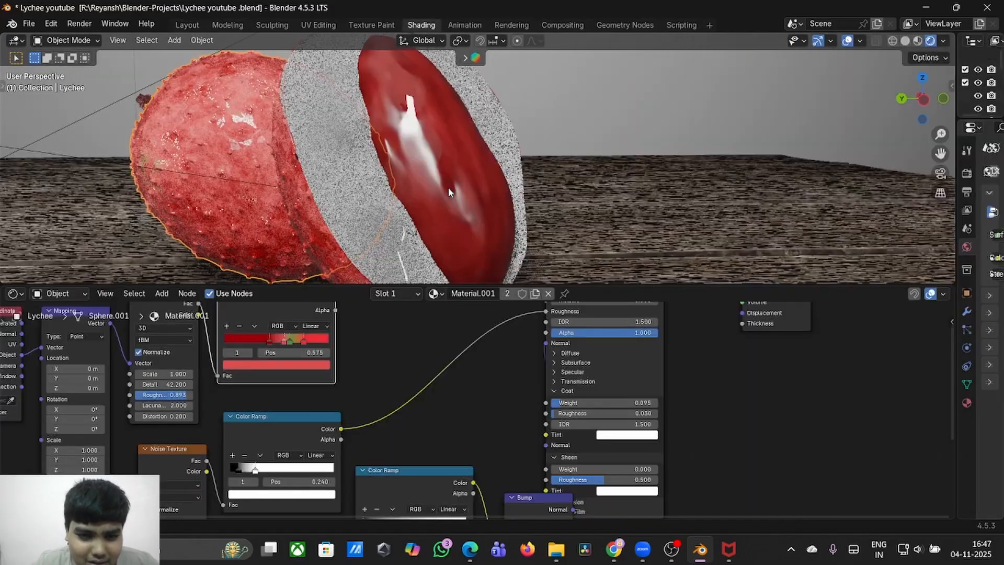
click(265, 340)
drag(263, 343, 276, 343)
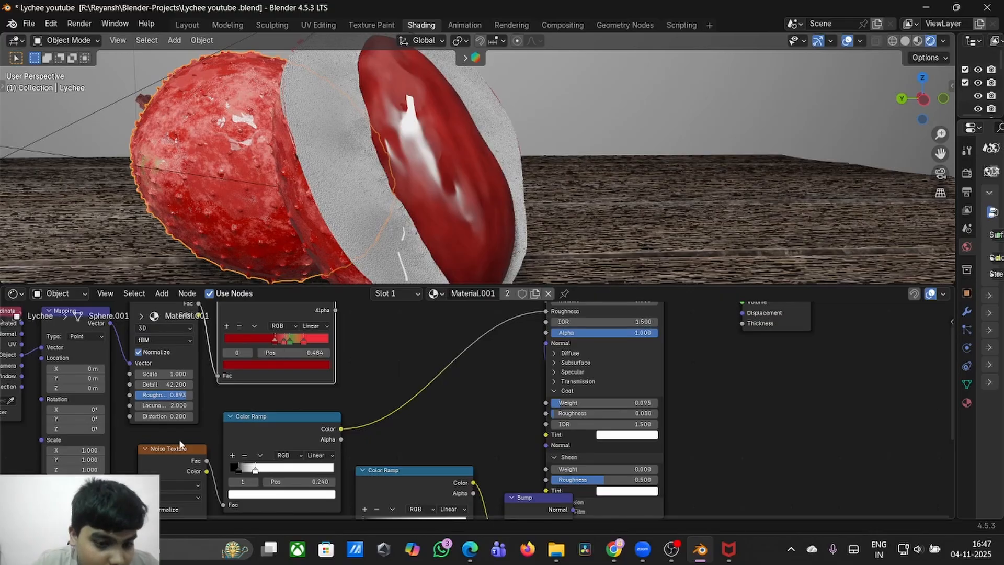
- Set the peel Noise Texture's detail to 50 and lacunarity to 4, lower its distortion, and inspect the peel
mouse_move(165, 385)
mouse_down()
mouse_move(179, 384)
mouse_move(149, 384)
mouse_move(167, 384)
mouse_move(170, 405)
mouse_move(157, 416)
mouse_move(161, 405)
mouse_up()
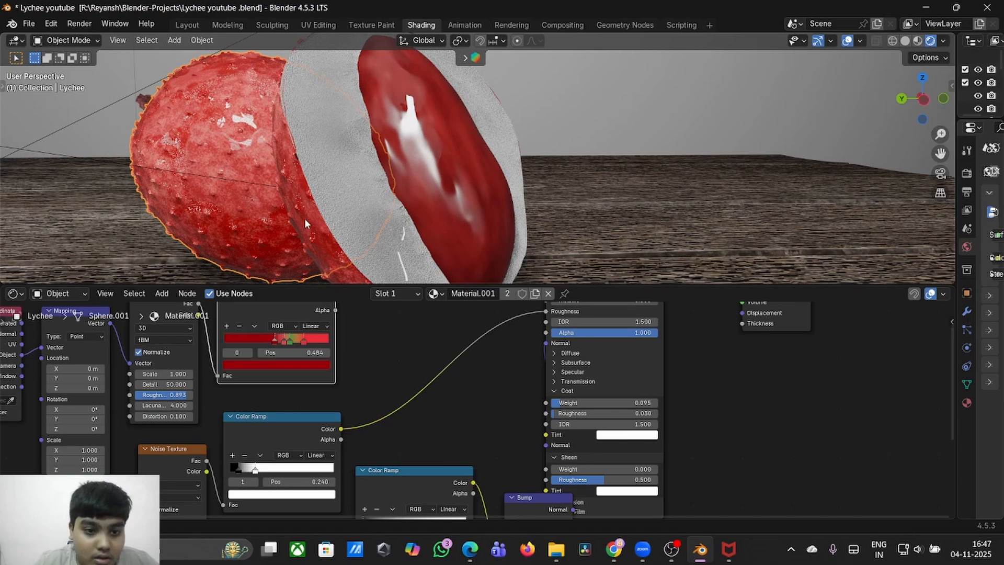
middle_drag(304, 218, 298, 222)
scroll(225, 224, down, 6)
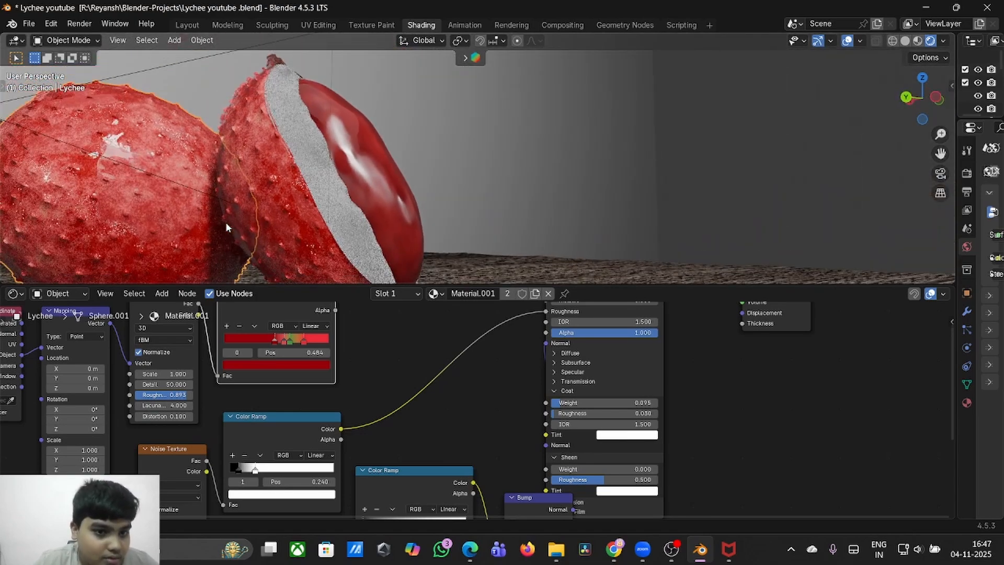
- Render the image from the Layout workspace, view the result, and bring the main Lychee youtube window back to the front
click(188, 25)
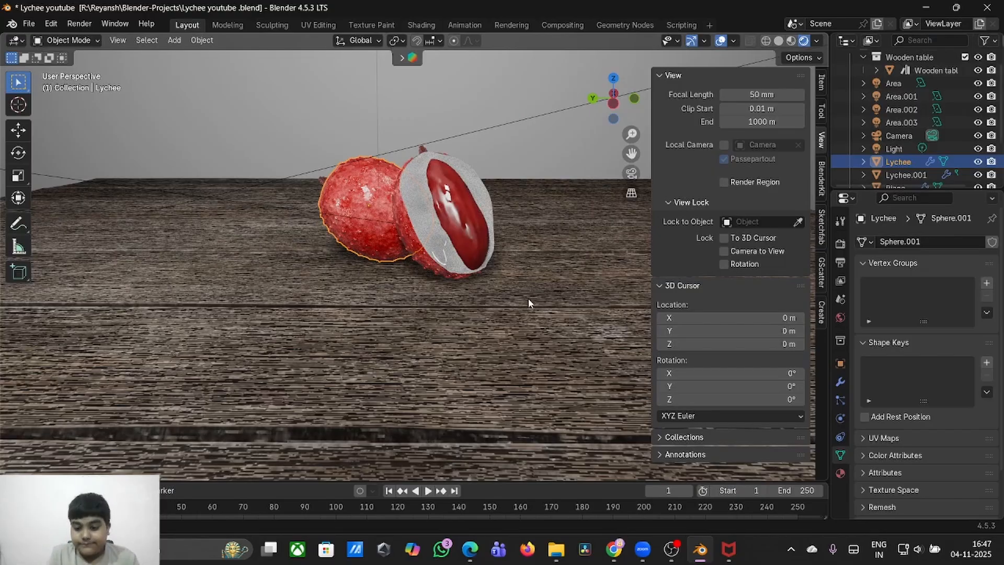
click(79, 23)
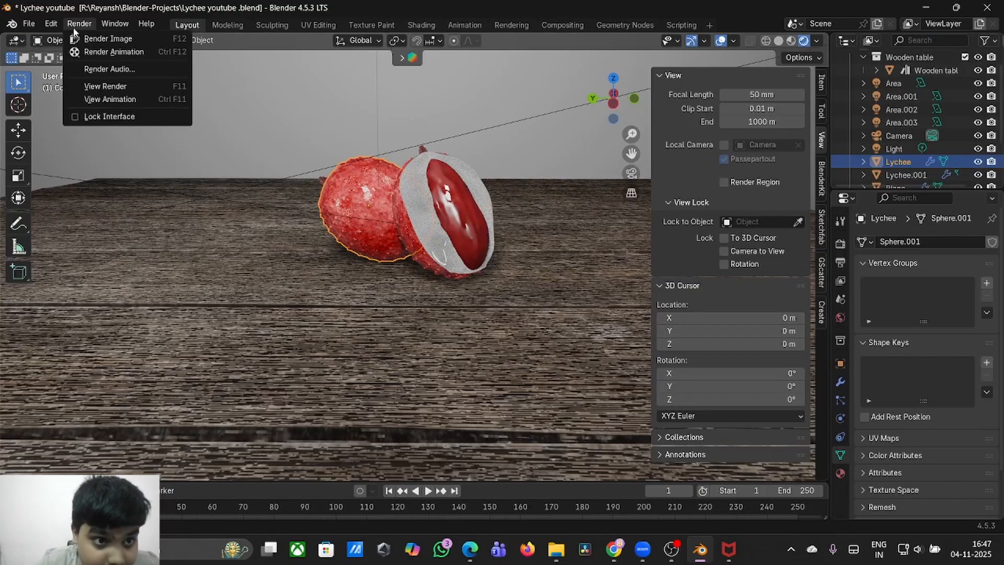
click(104, 40)
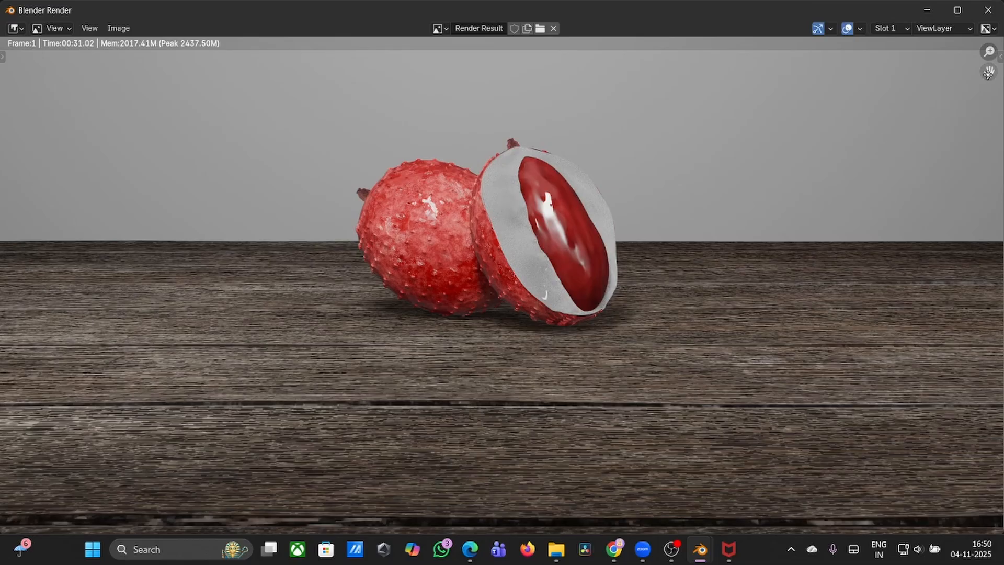
mouse_move(705, 550)
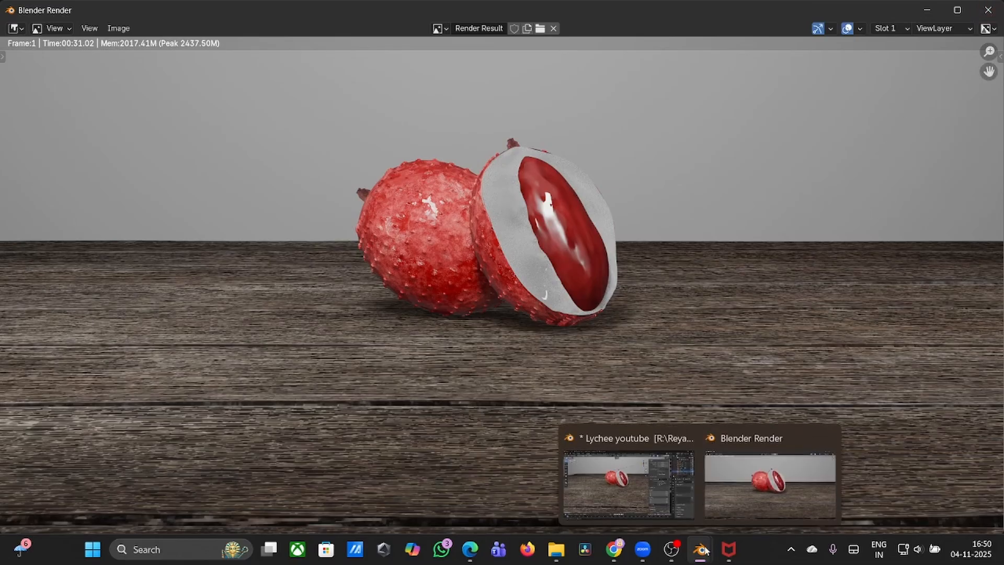
click(664, 500)
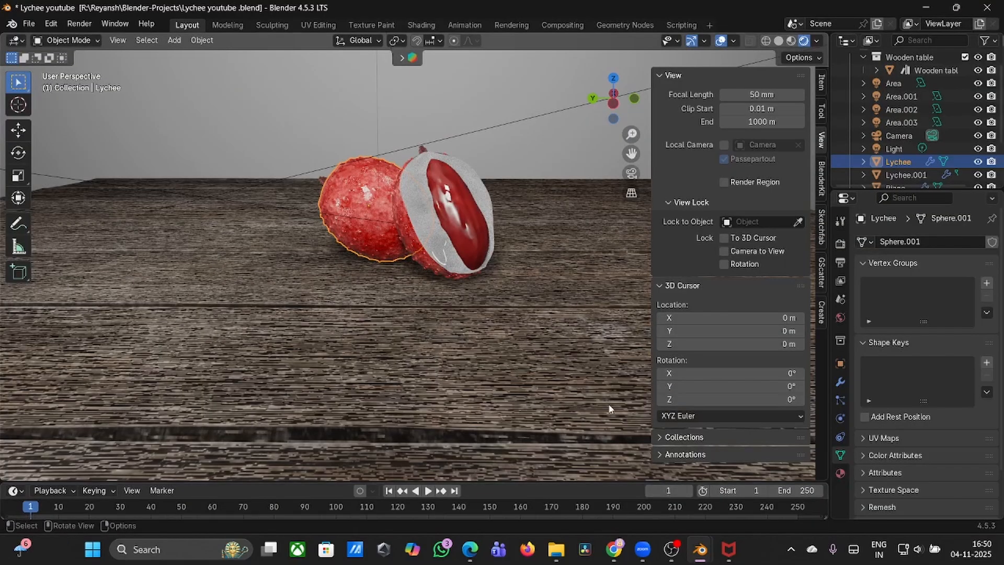
- Select the cut lychee's white flesh and set its material's Coat weight to 0 in the Shading workspace, checking it through the camera
key(KP_Decimal)
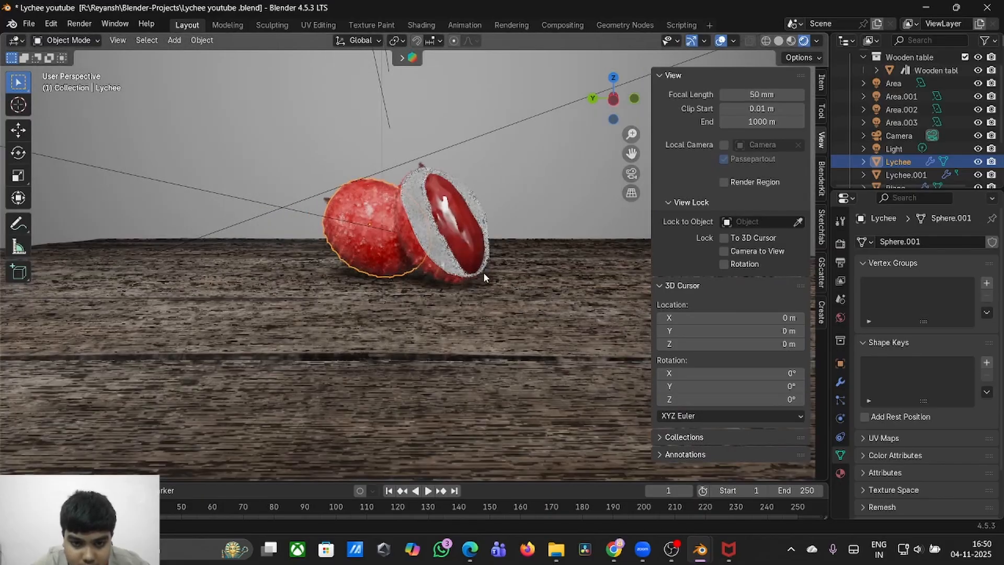
click(444, 252)
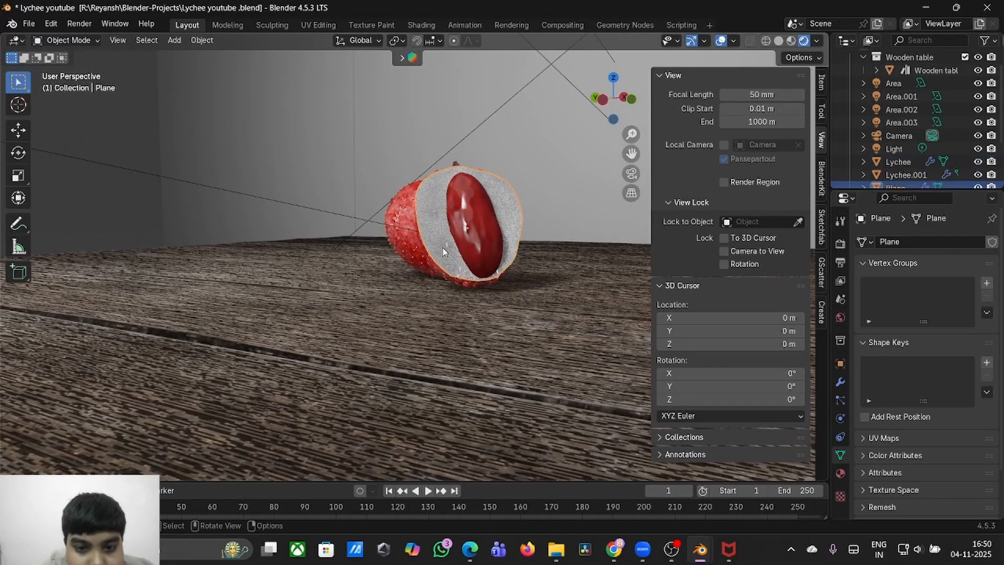
click(443, 252)
click(450, 207)
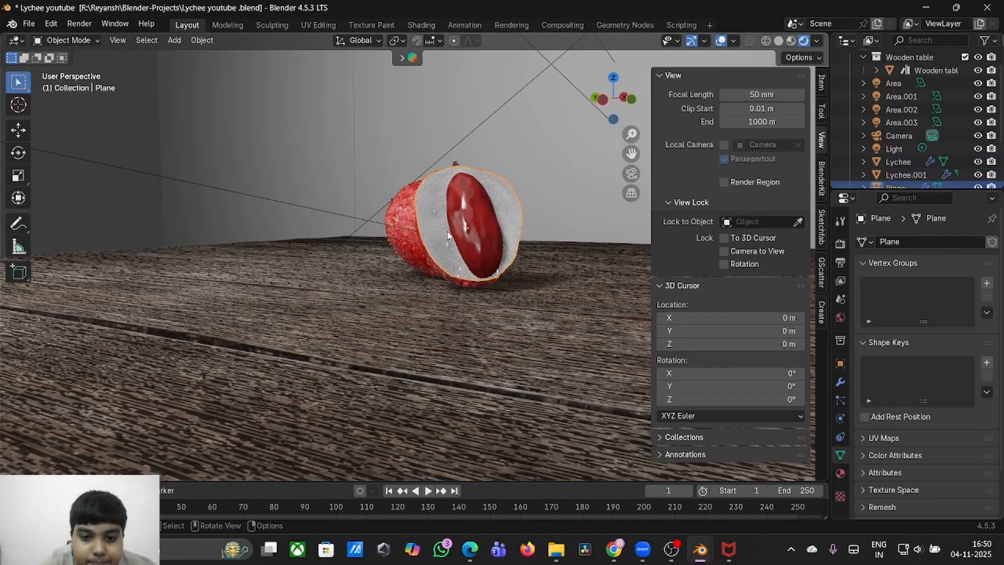
click(422, 25)
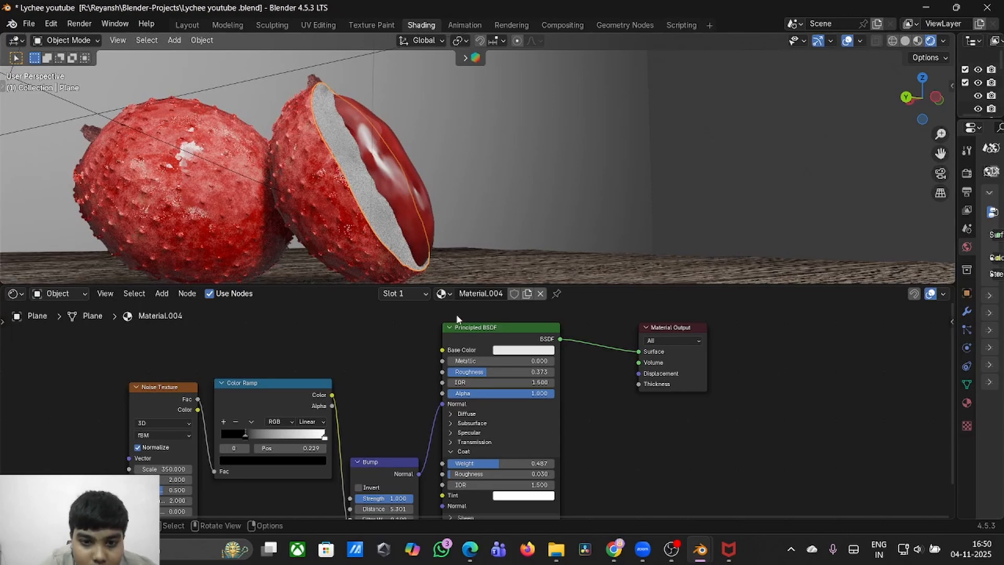
drag(490, 462, 484, 463)
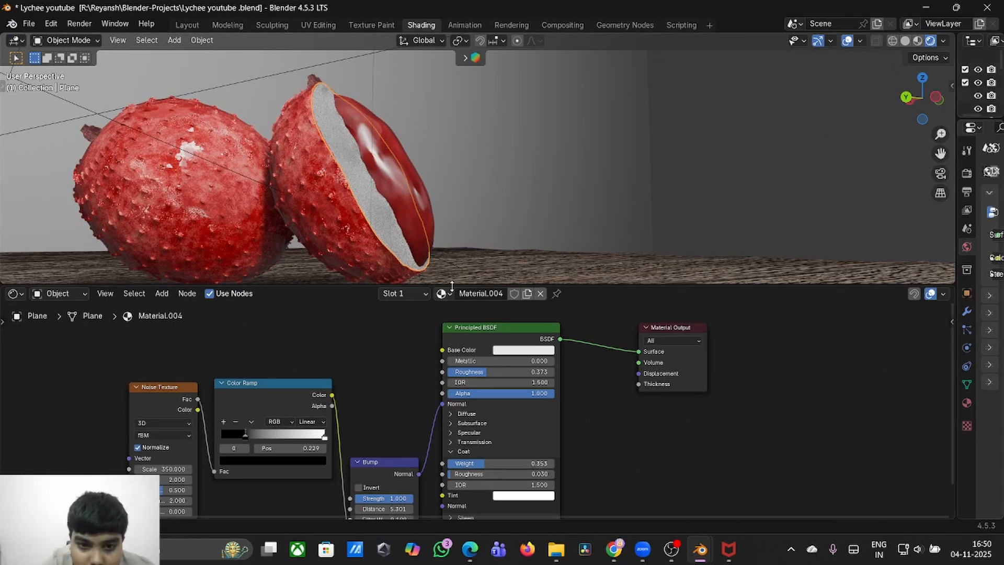
key(KP_0)
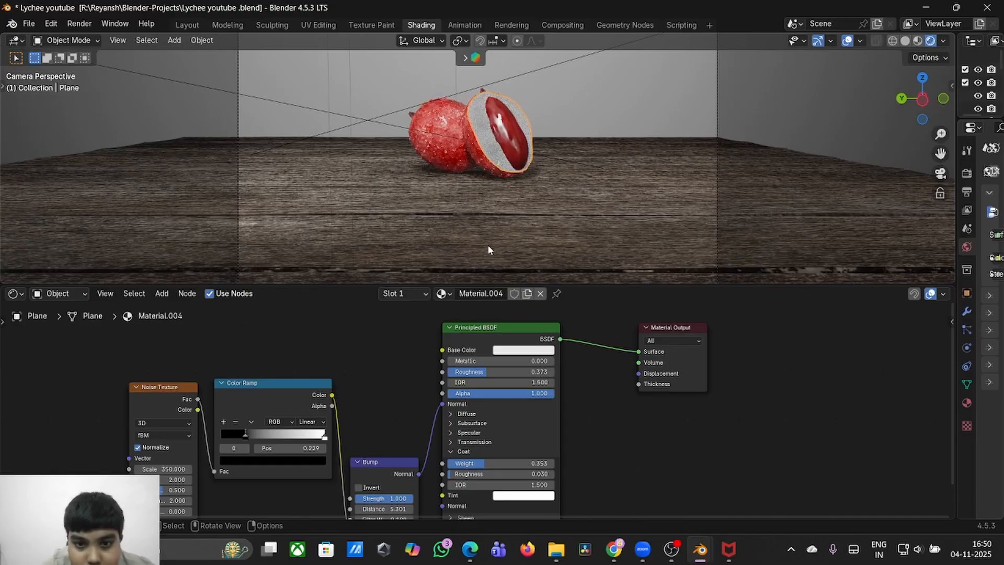
drag(481, 463, 445, 463)
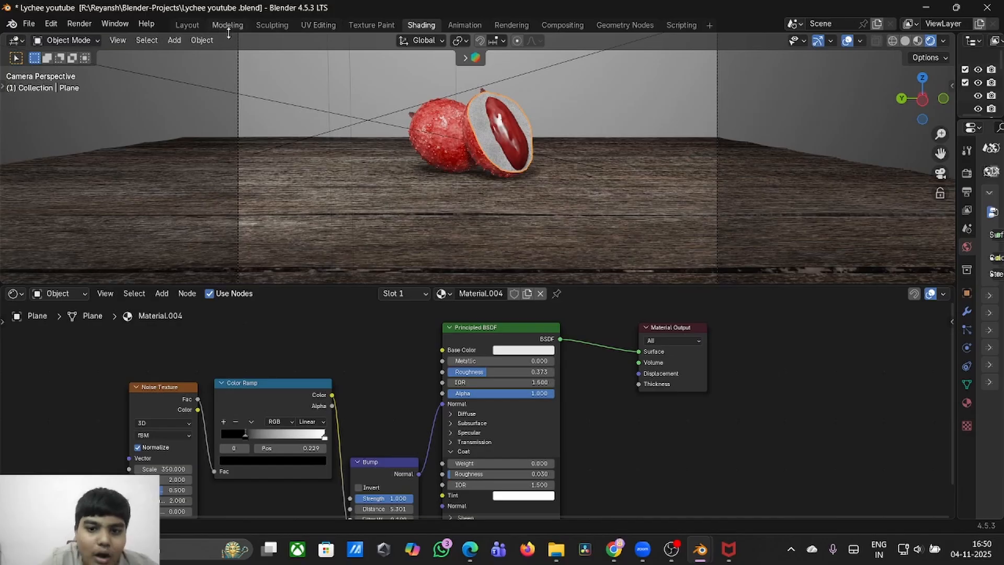
- Select the red centre and adjust its roughness Color Ramp, moving the white stop to the ramp's end and the black stop to 0.382
click(198, 30)
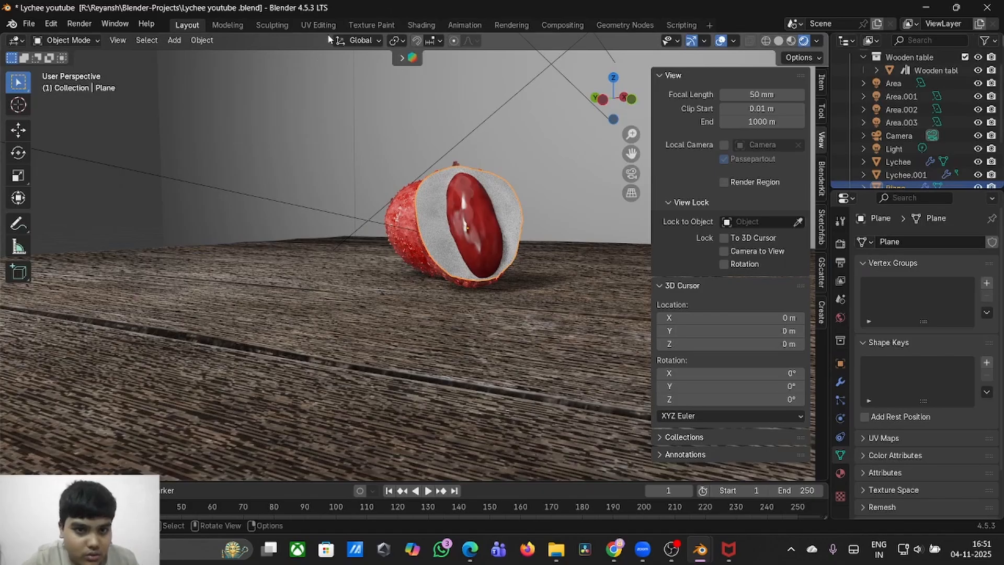
click(496, 233)
click(421, 25)
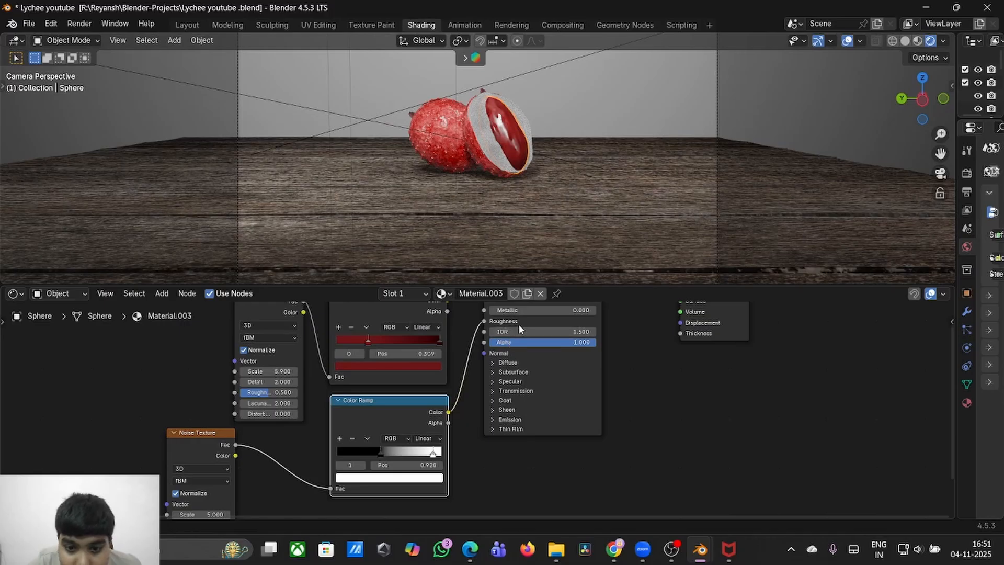
click(499, 400)
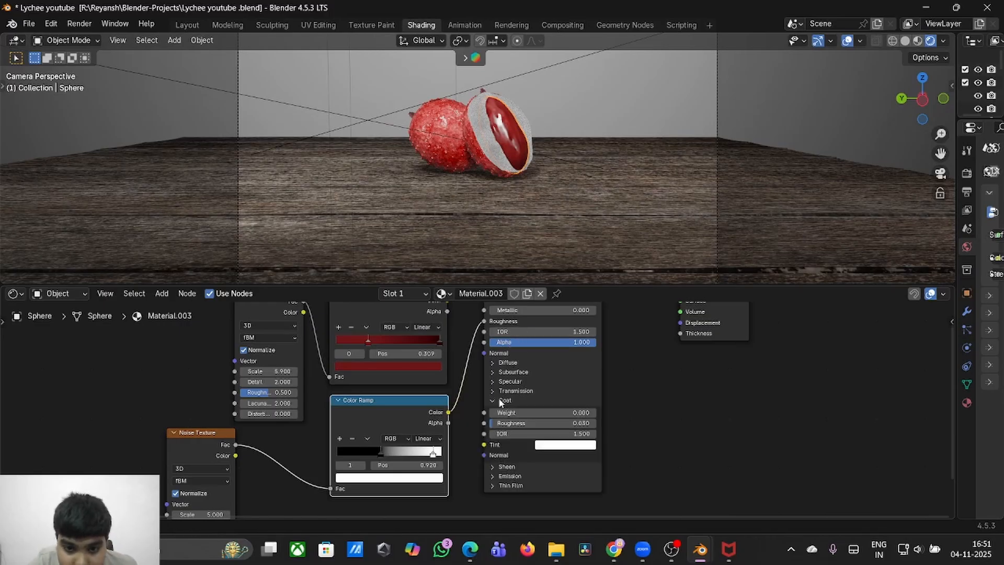
click(500, 401)
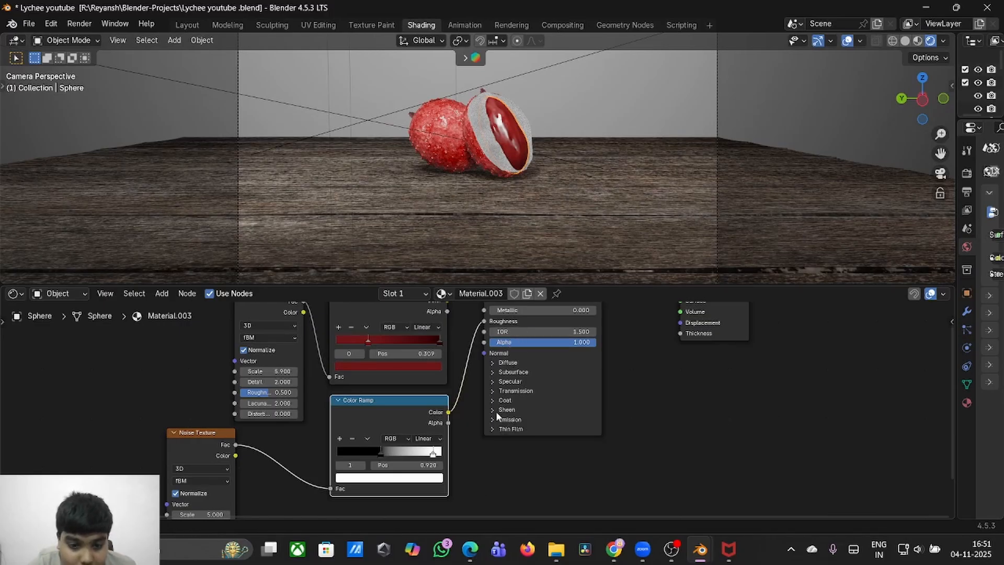
drag(433, 453, 378, 451)
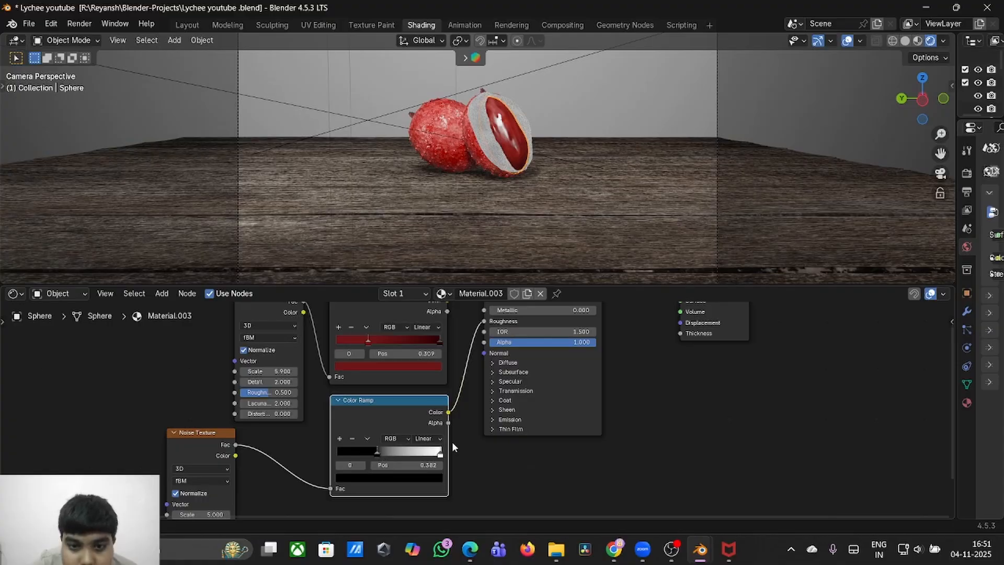
- Render the image again from the Layout workspace and bring the Blender Render window to the front
click(187, 26)
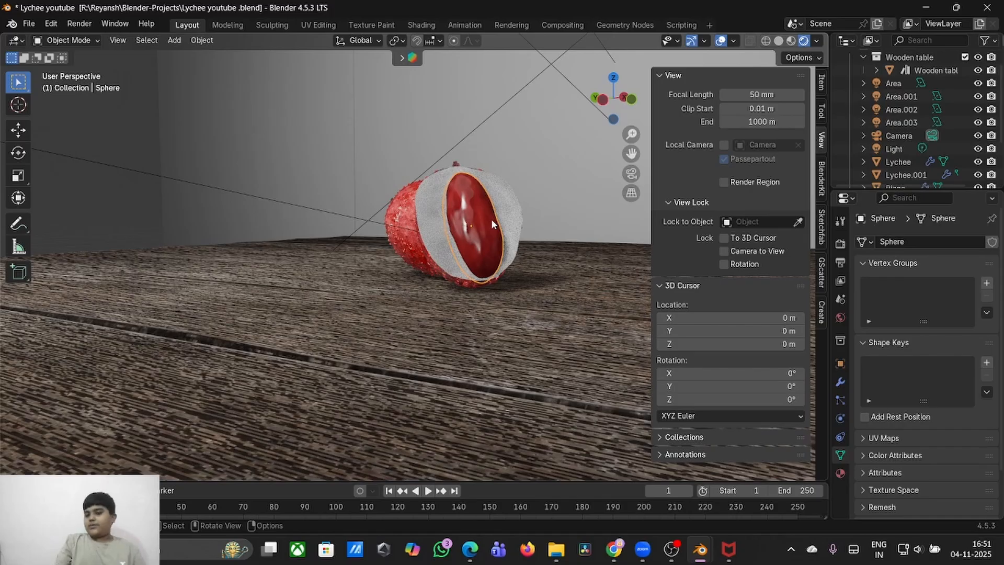
middle_drag(491, 219, 492, 222)
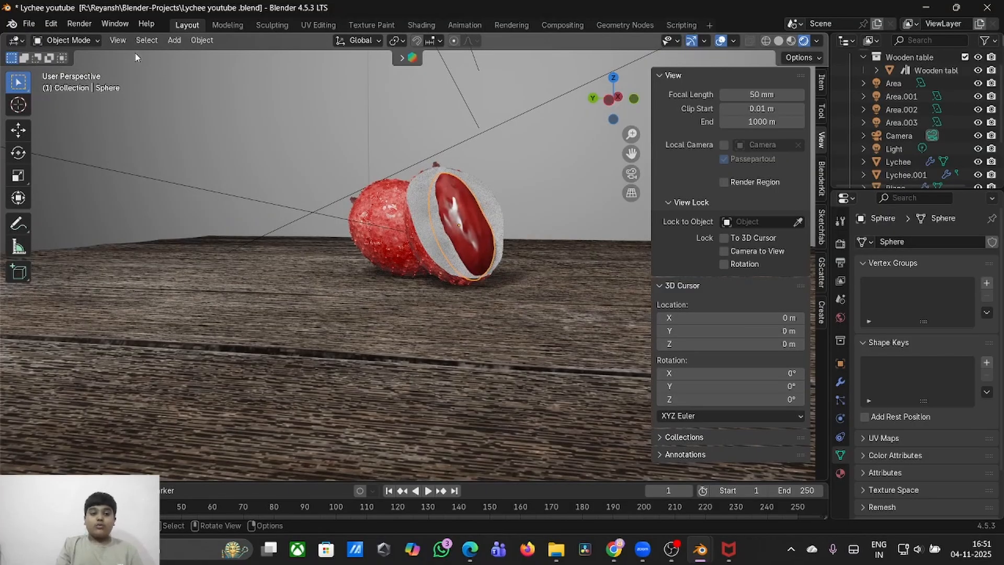
click(79, 24)
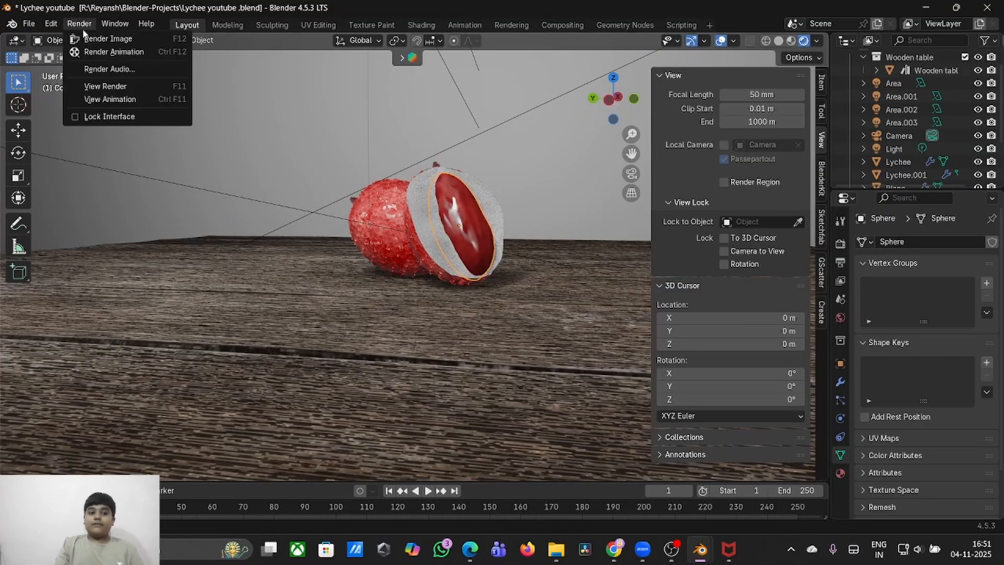
click(134, 36)
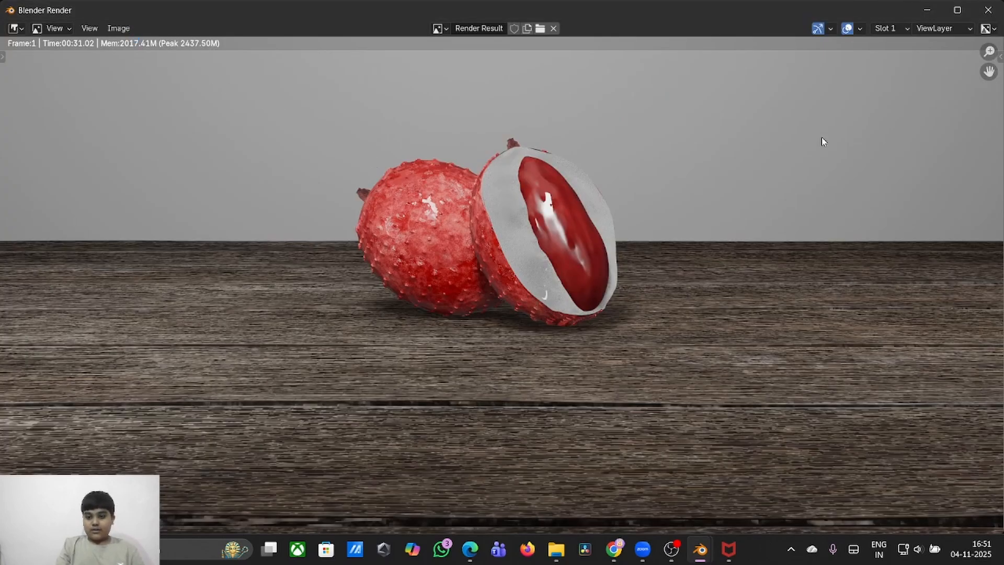
mouse_move(702, 557)
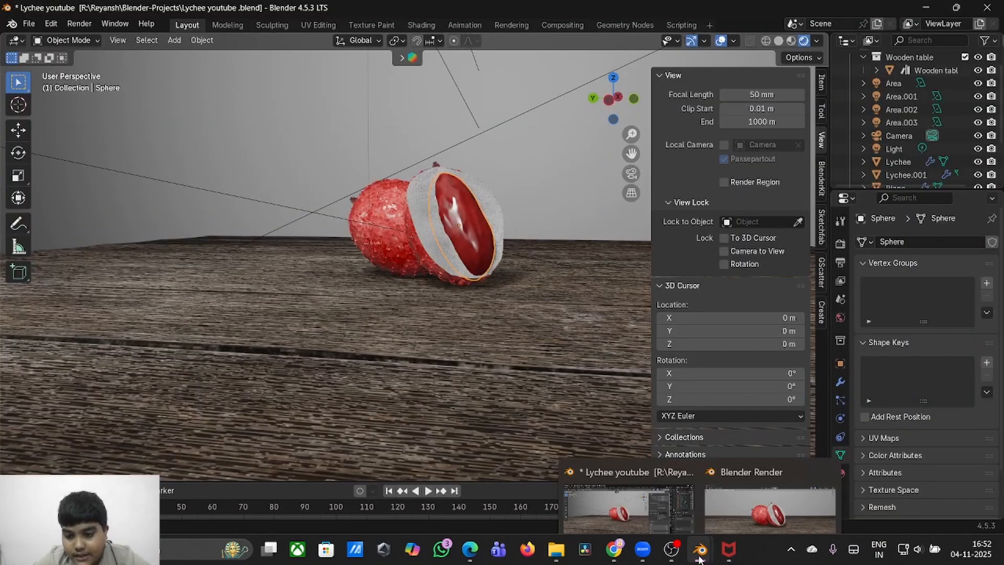
click(767, 475)
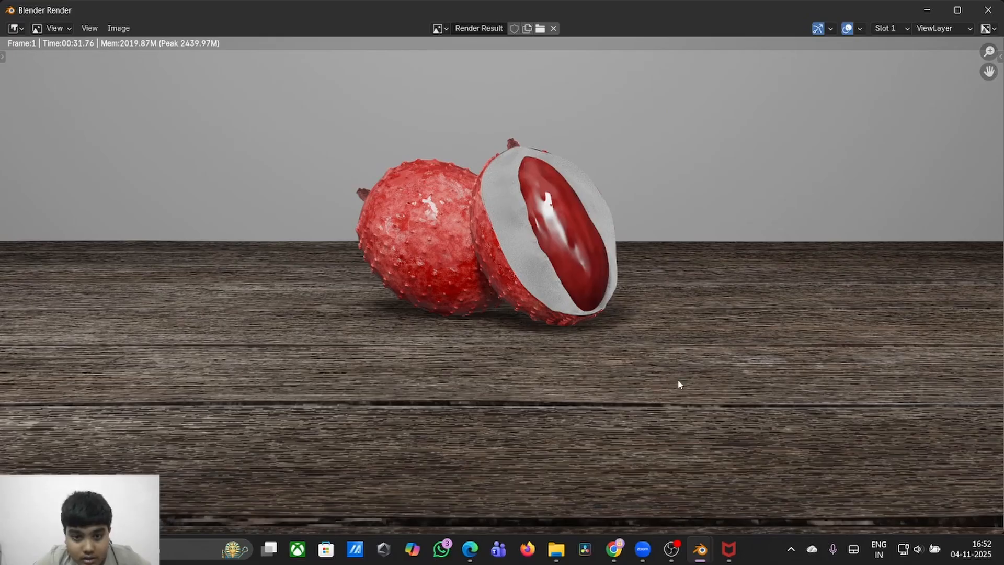
- Examine the rendered image, checking the lychees' peel, flesh and red centre up close and the full composition on the wooden table
scroll(653, 358, down, 1)
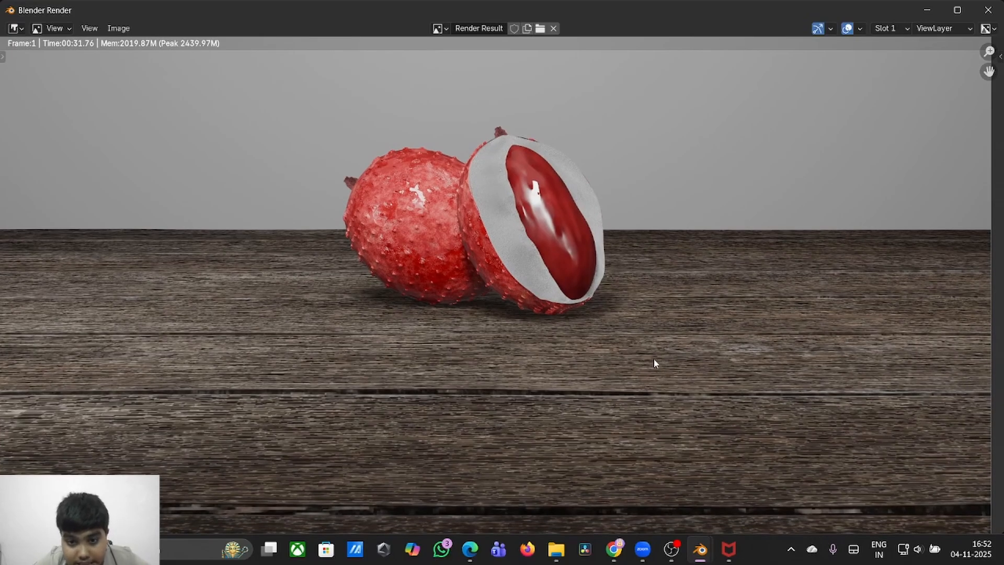
scroll(558, 248, down, 1)
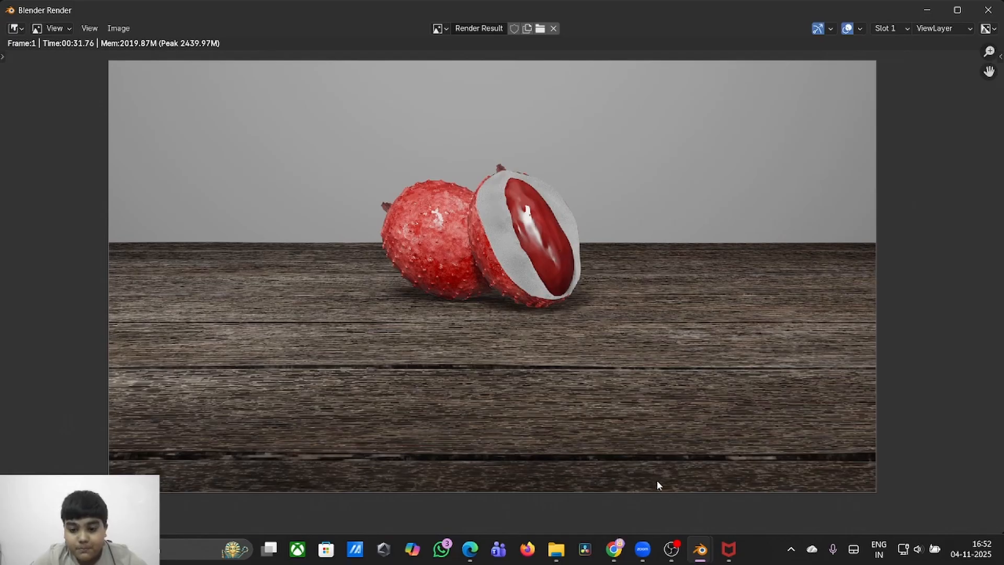
mouse_move(700, 549)
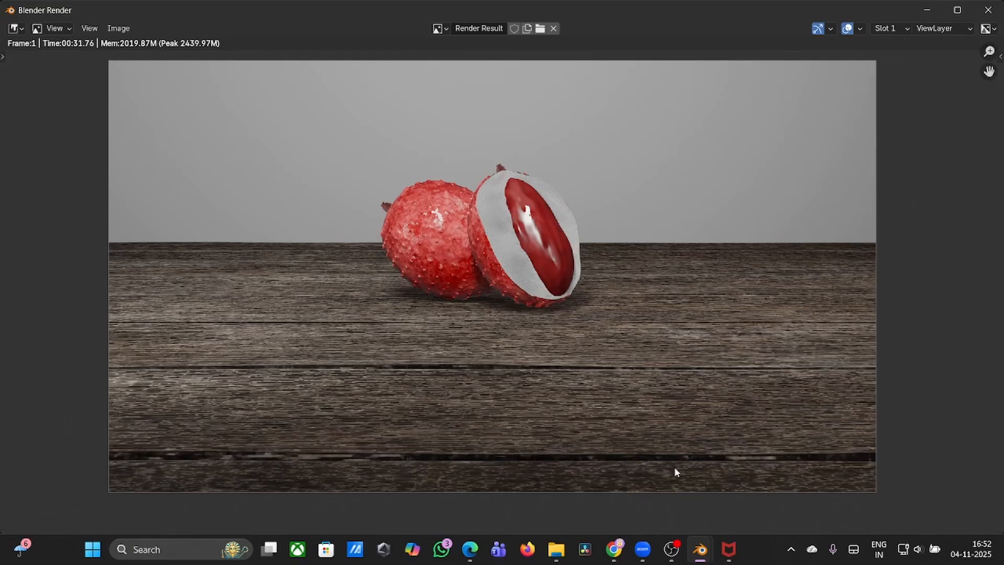
scroll(674, 466, up, 2)
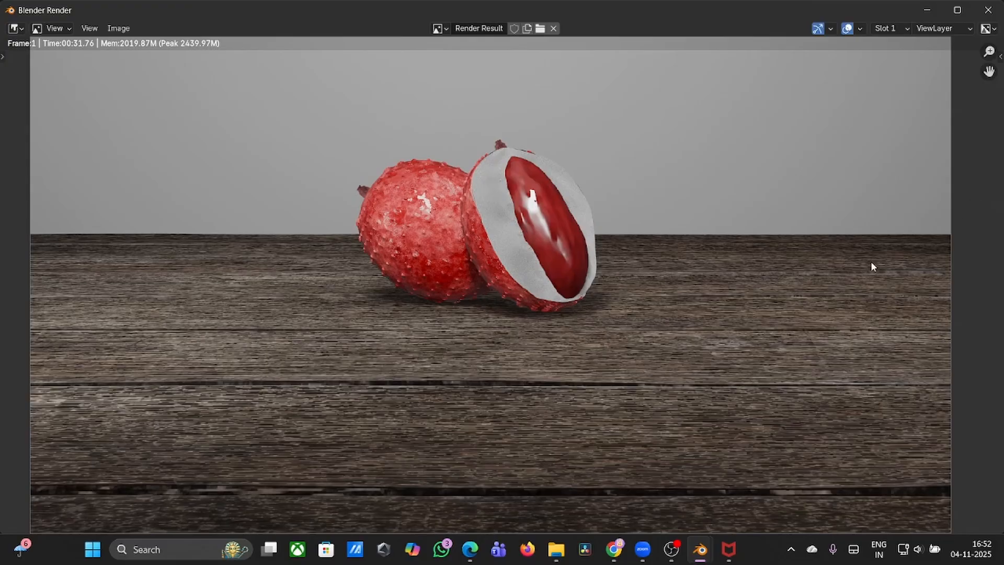
scroll(578, 375, up, 5)
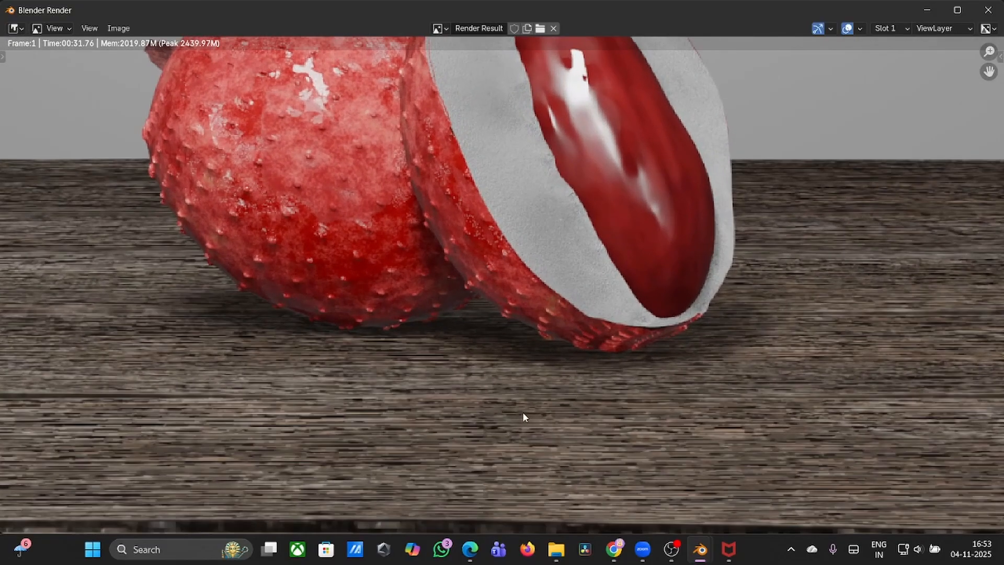
scroll(519, 416, down, 5)
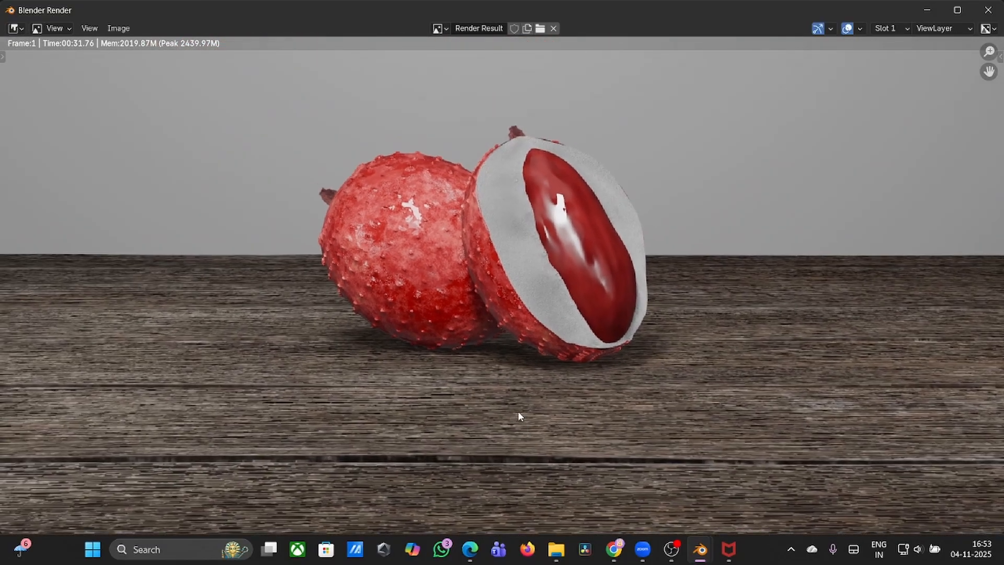
scroll(896, 218, down, 3)
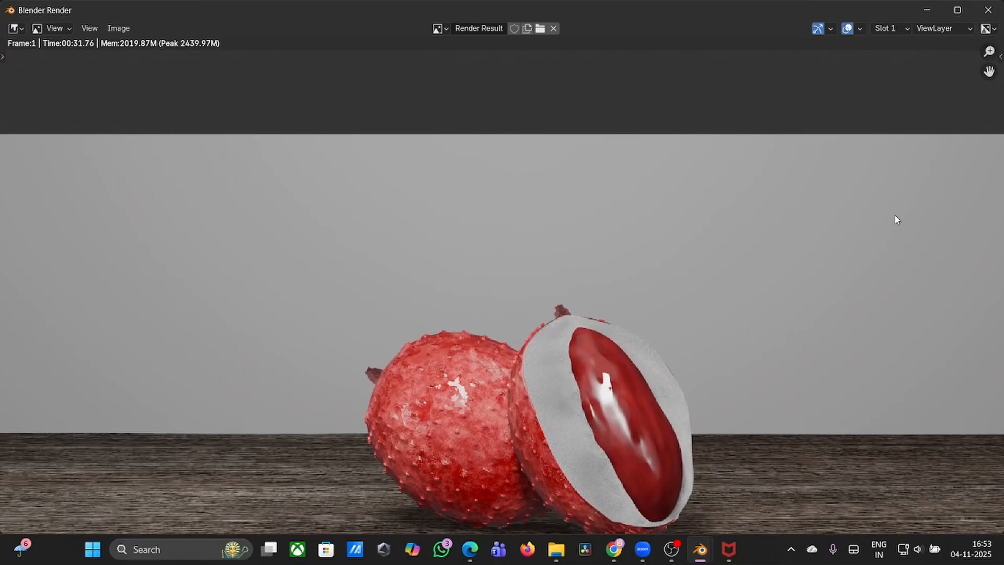
scroll(896, 218, down, 3)
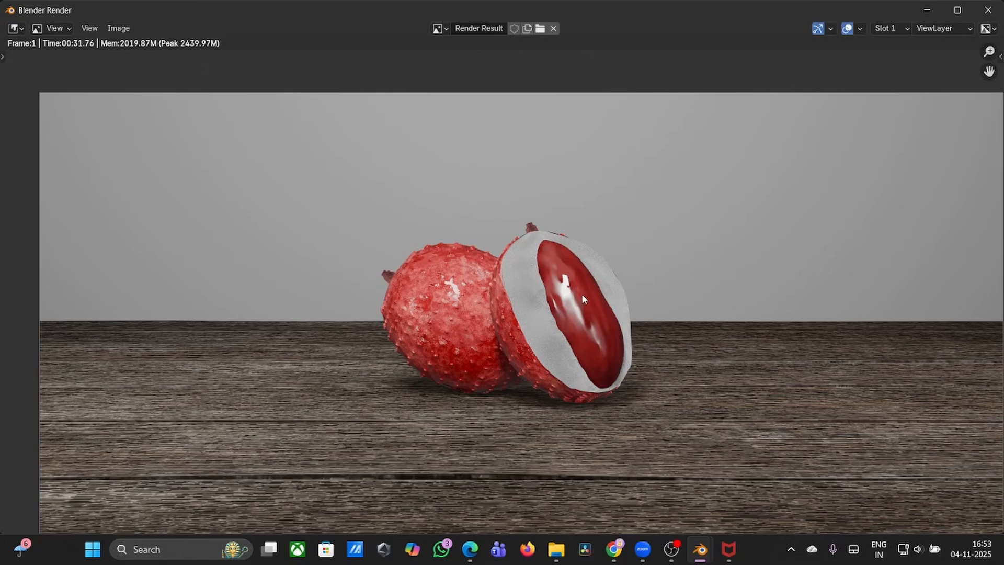
scroll(576, 290, down, 2)
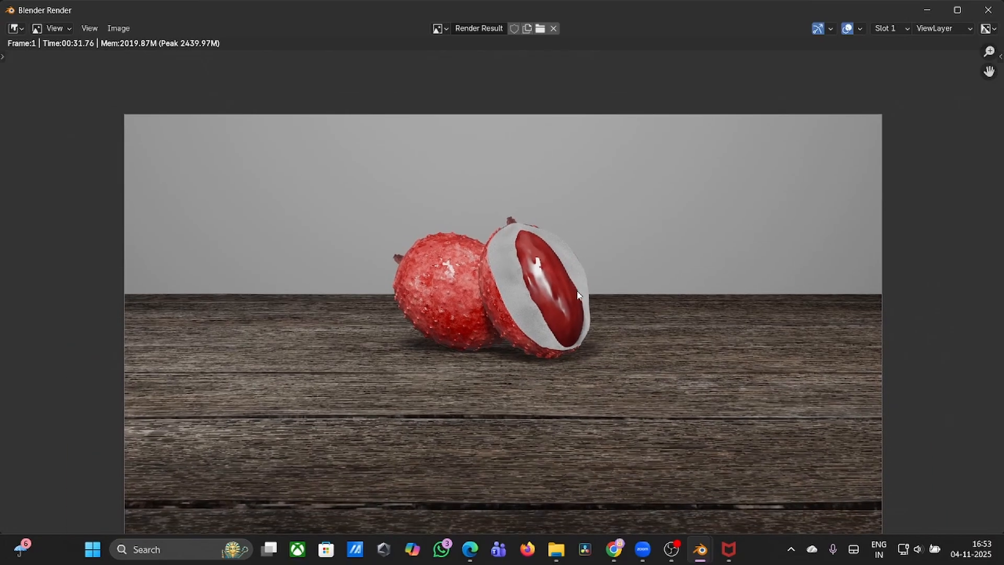
scroll(921, 157, down, 1)
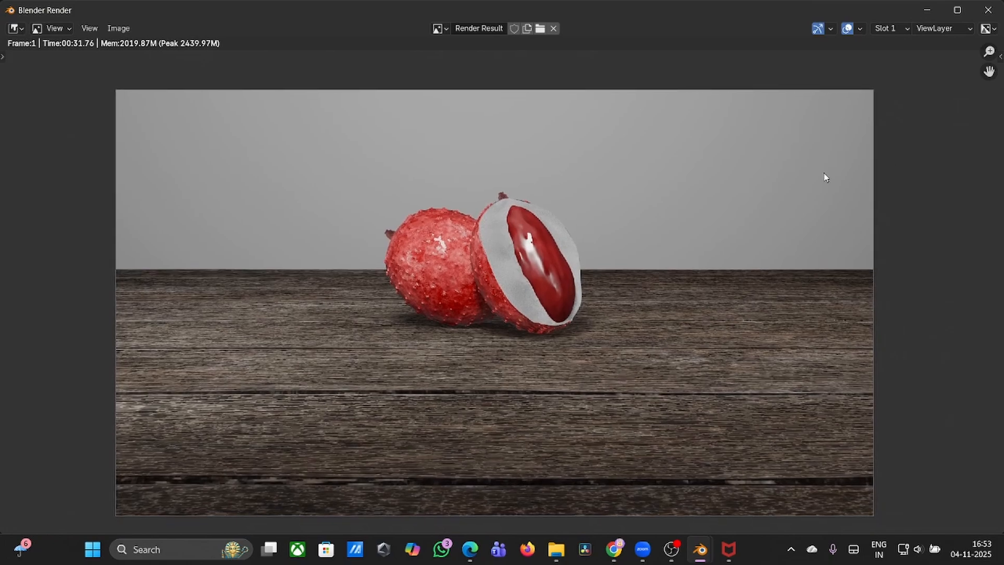
scroll(824, 174, down, 1)
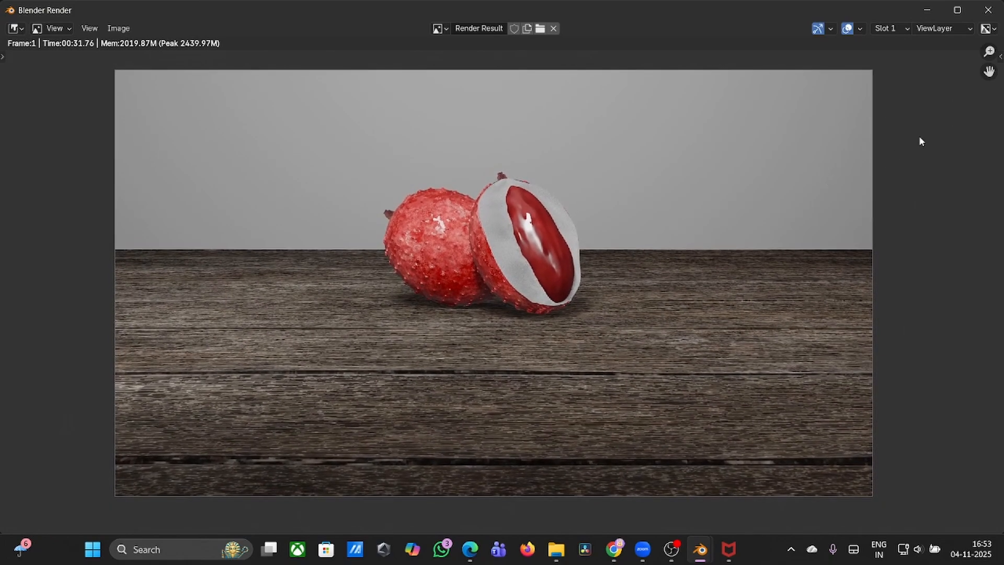